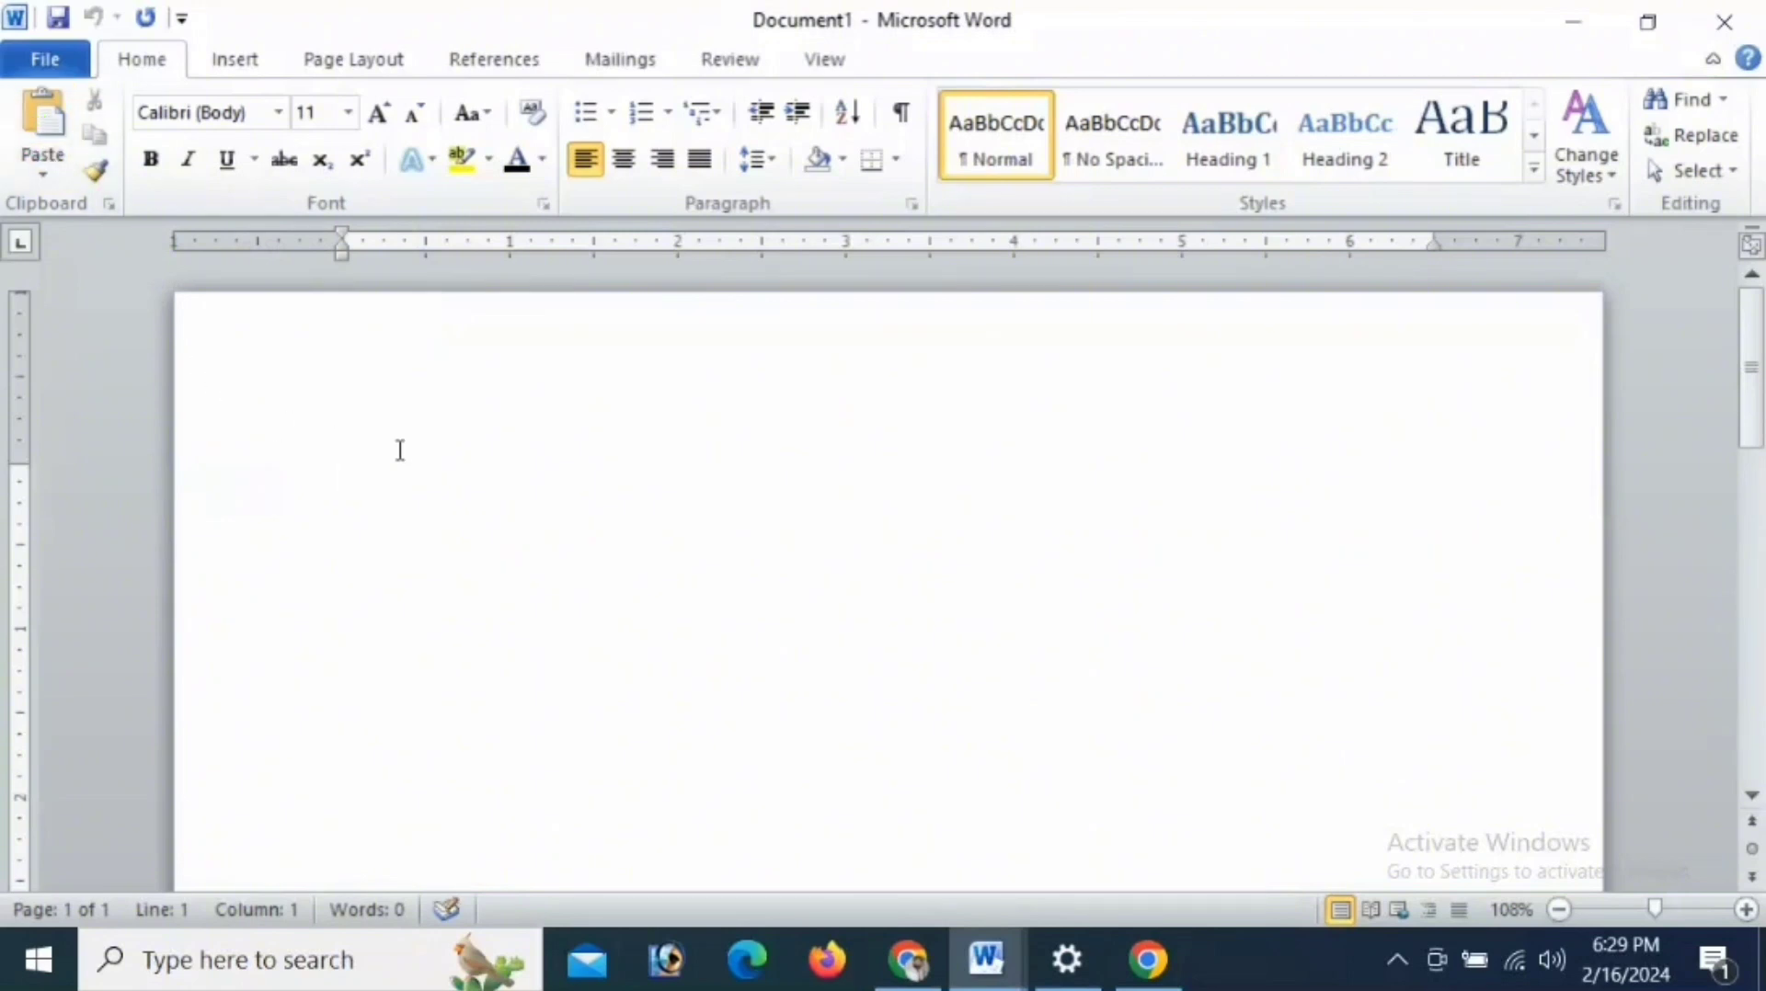
- Paste the clipboard text twice into the blank document and delete the pasted text
click(36, 129)
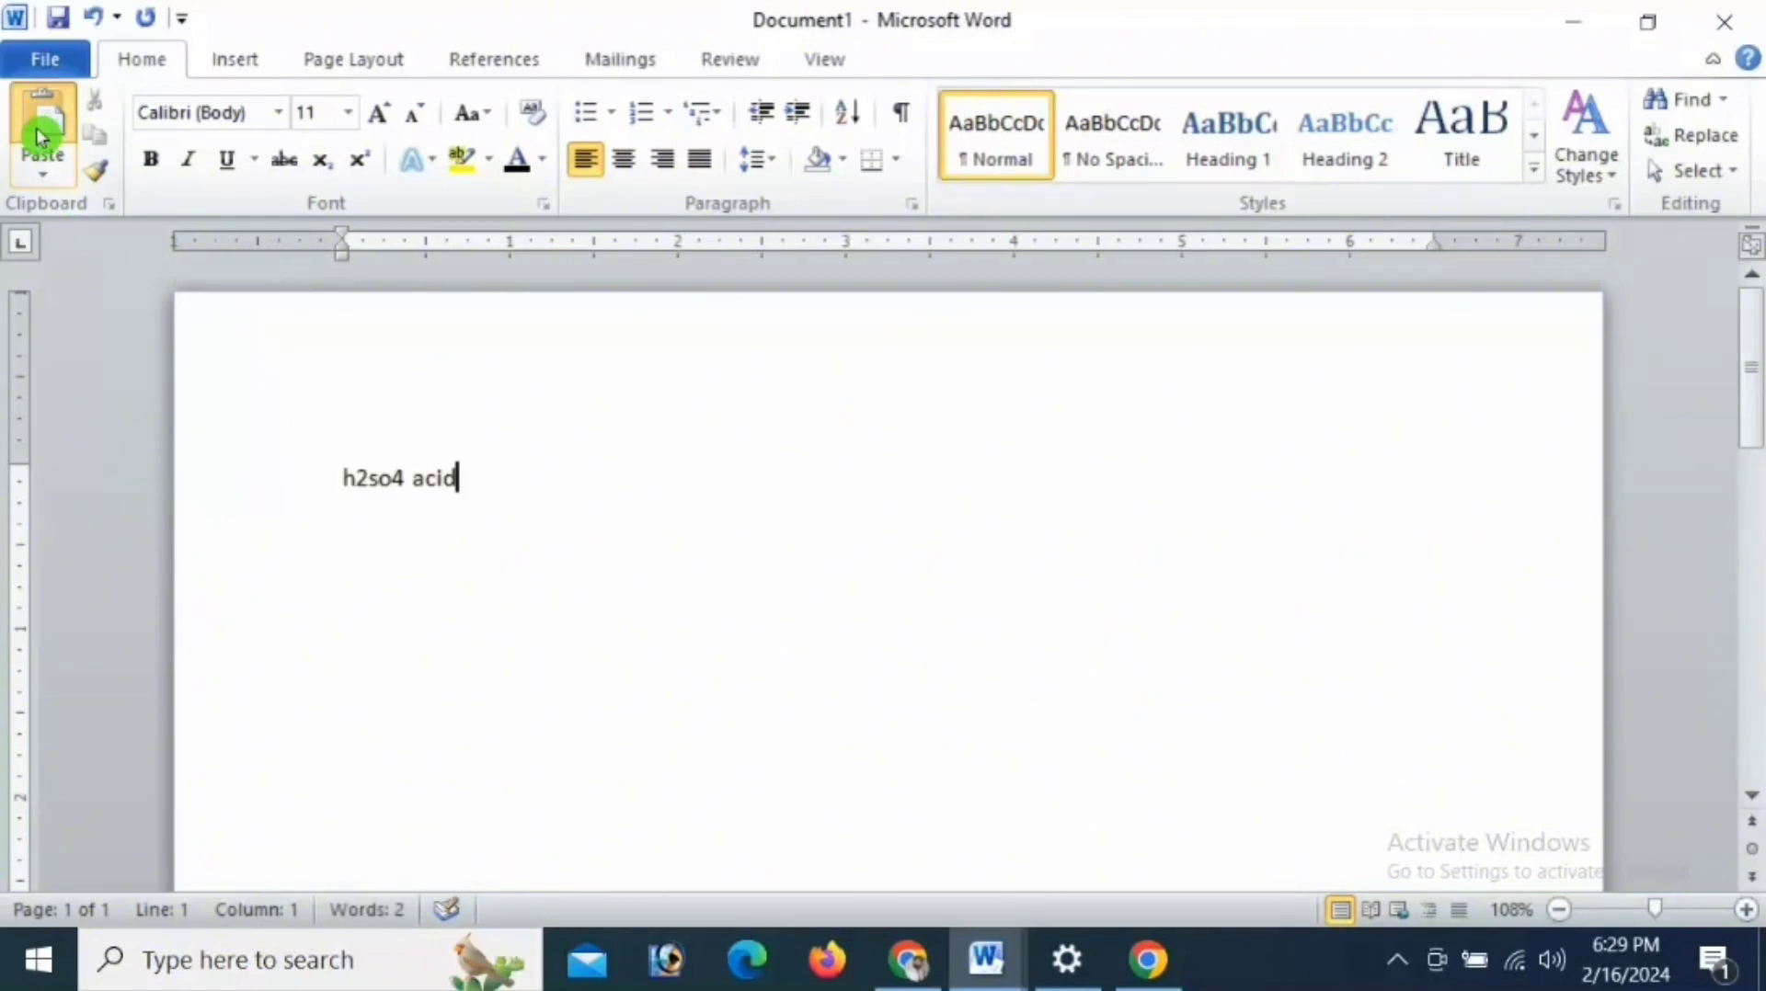
click(37, 136)
drag(596, 494, 340, 487)
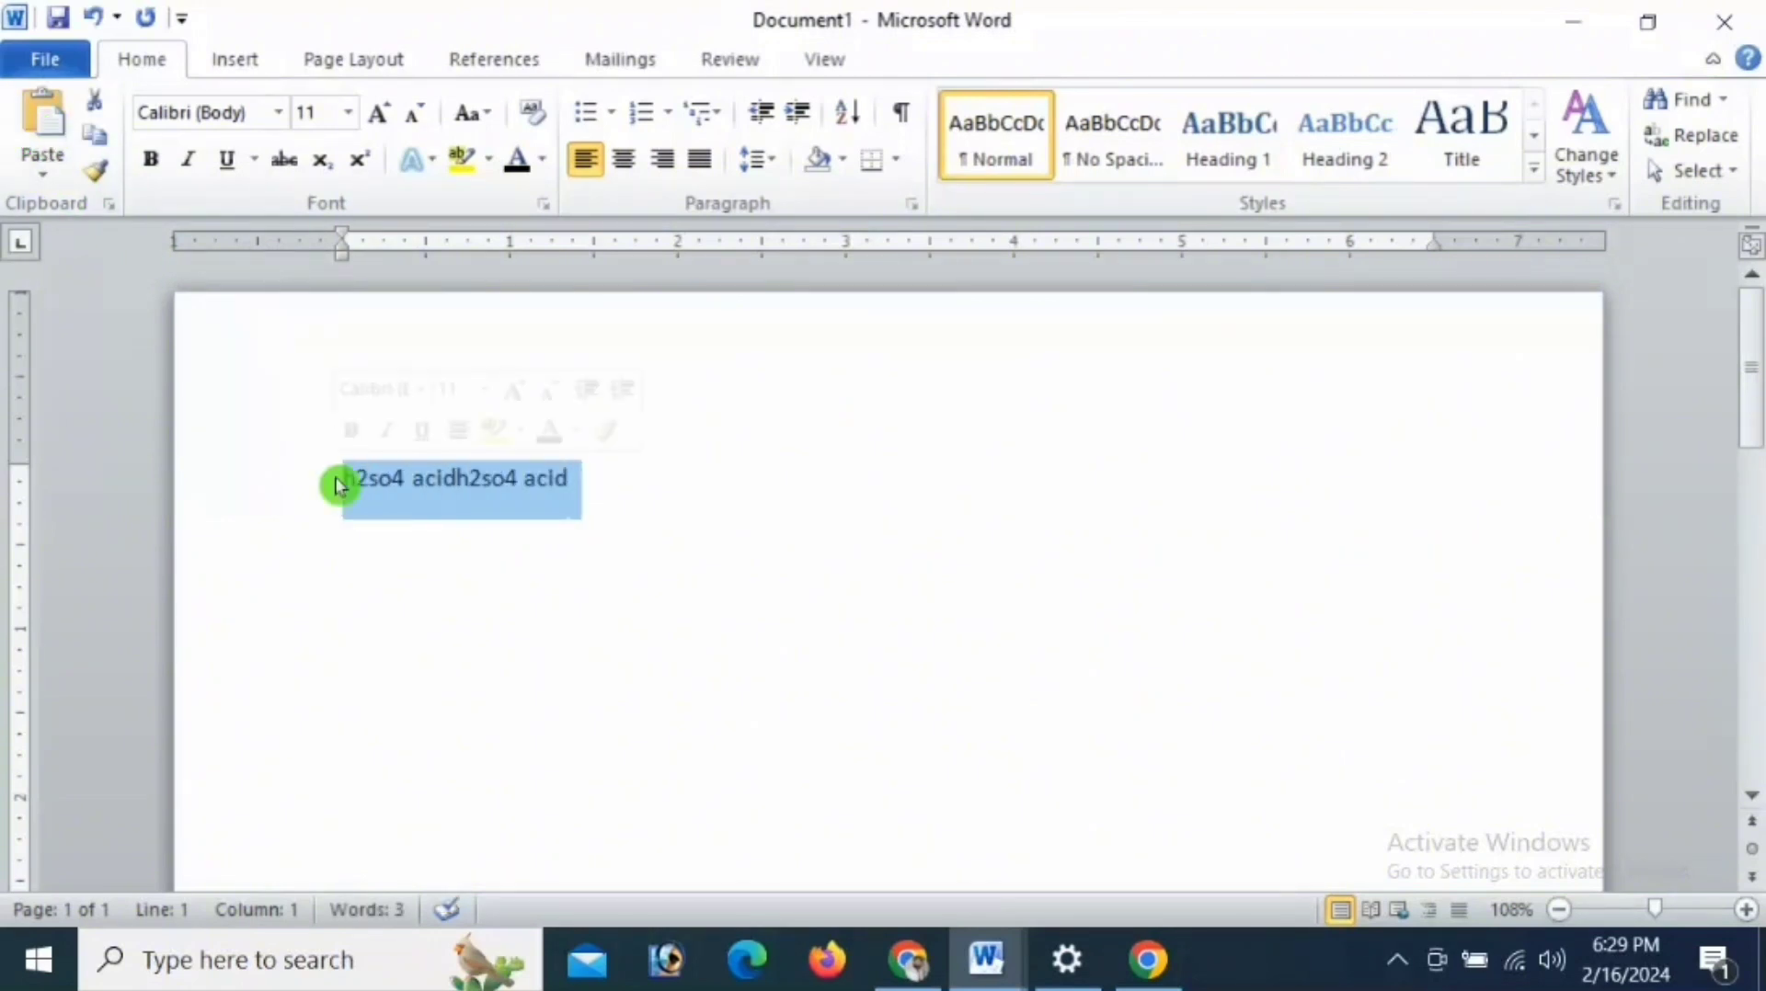
click(534, 117)
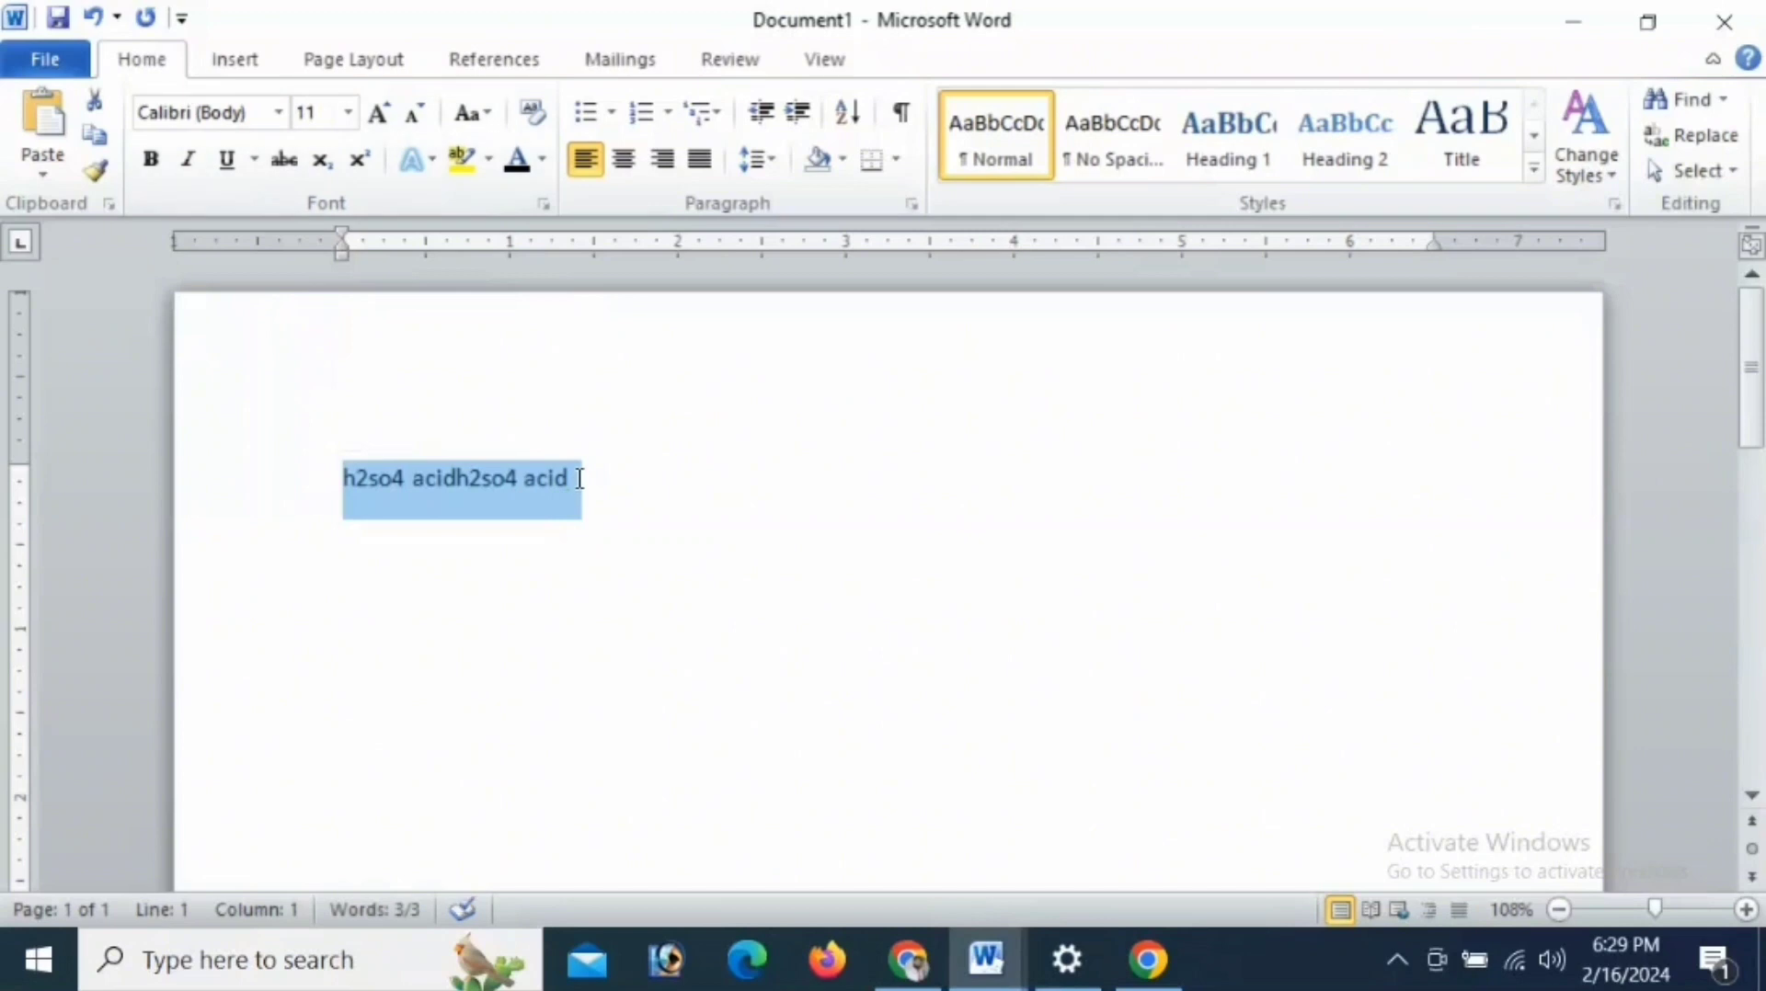
key(Delete)
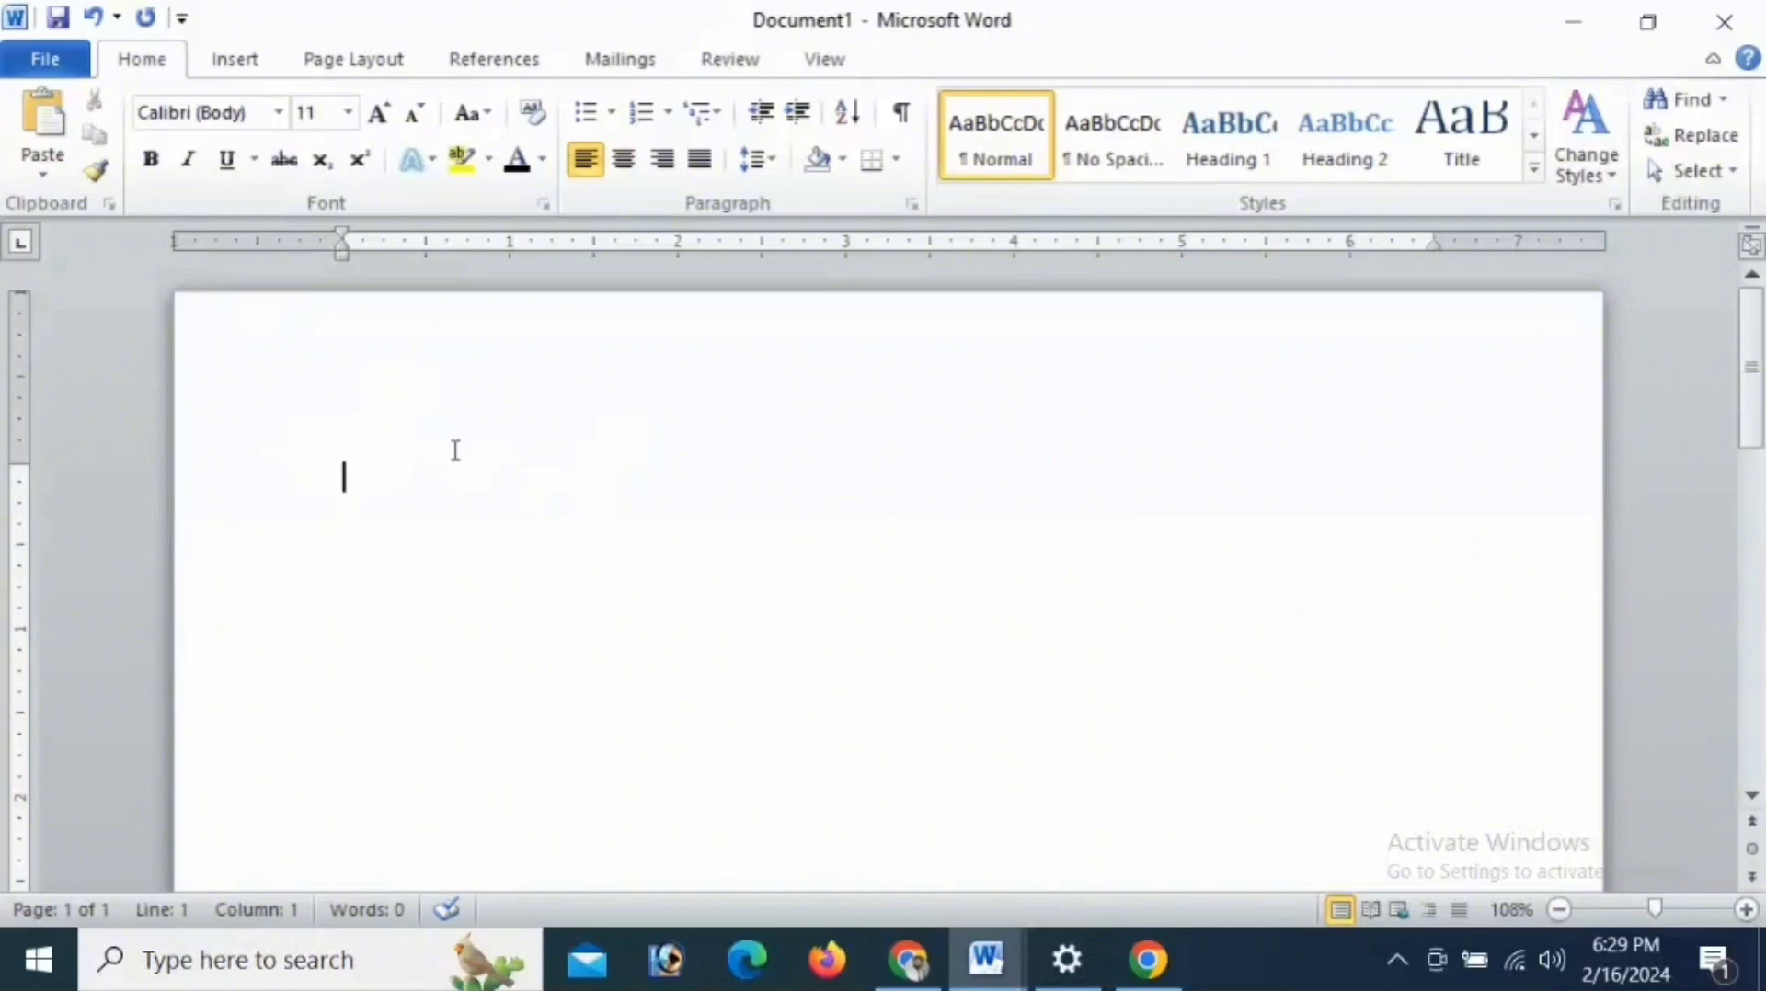
- Enter the formula =rand() on the blank page in bold at font size 72
click(55, 166)
click(347, 112)
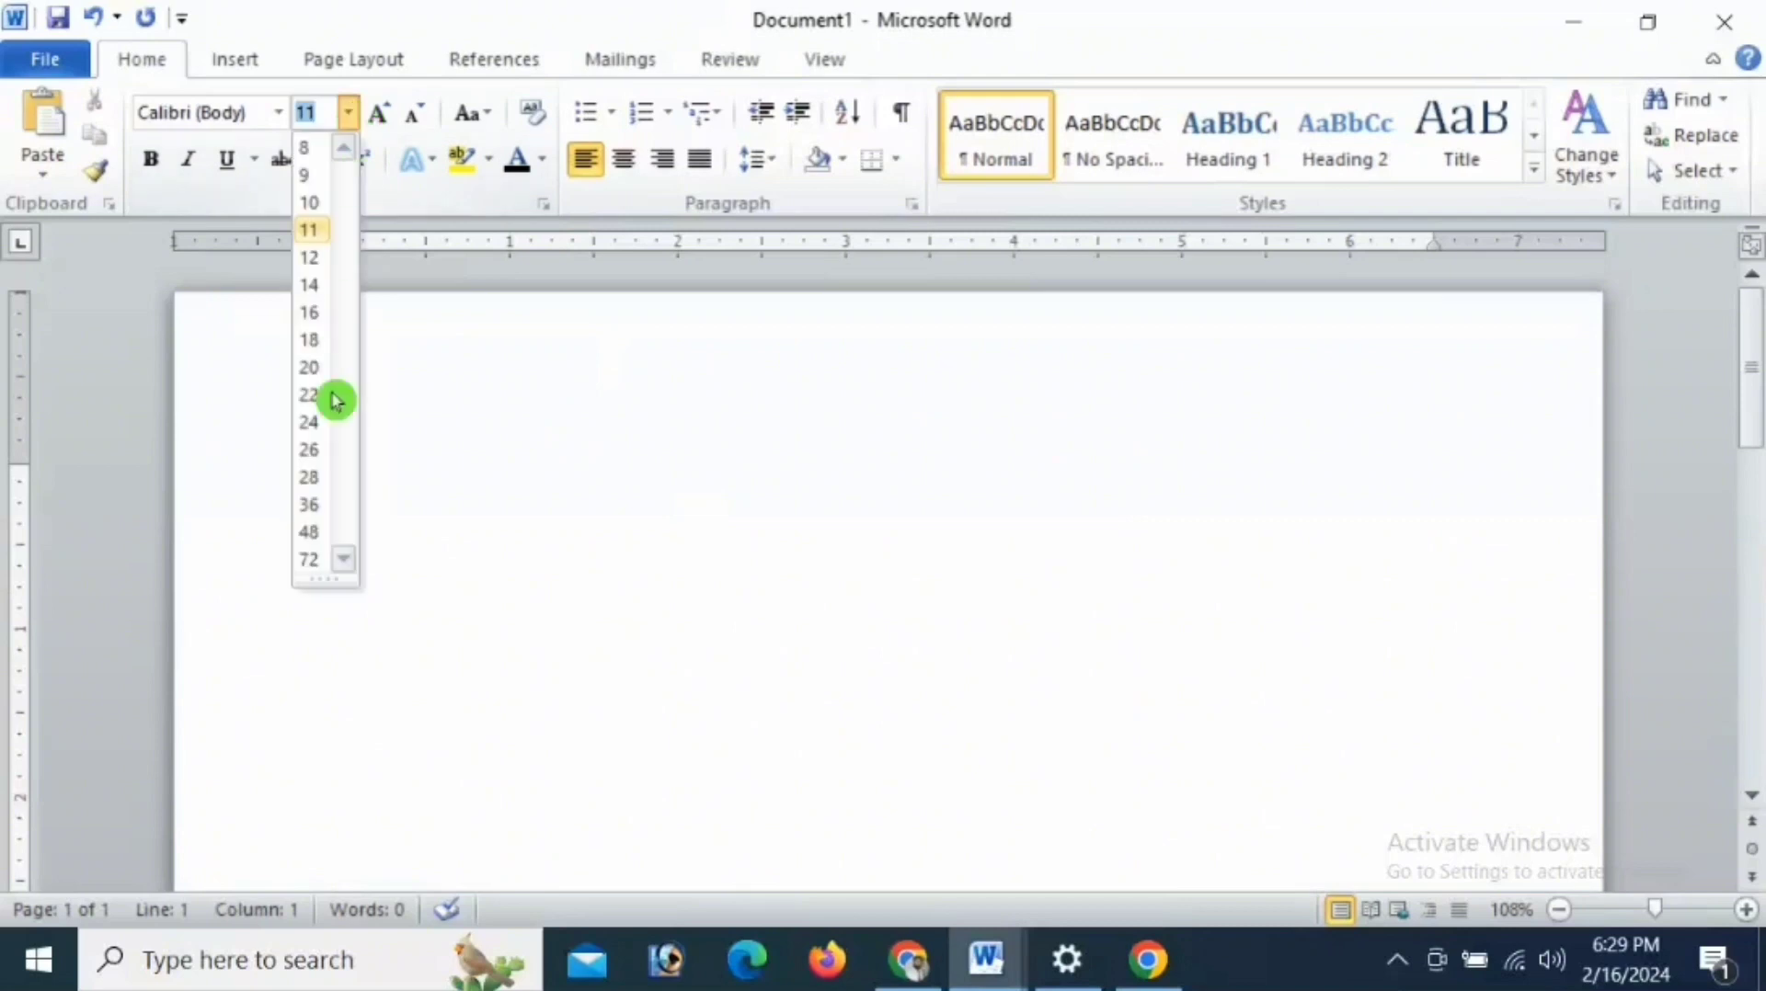
click(313, 559)
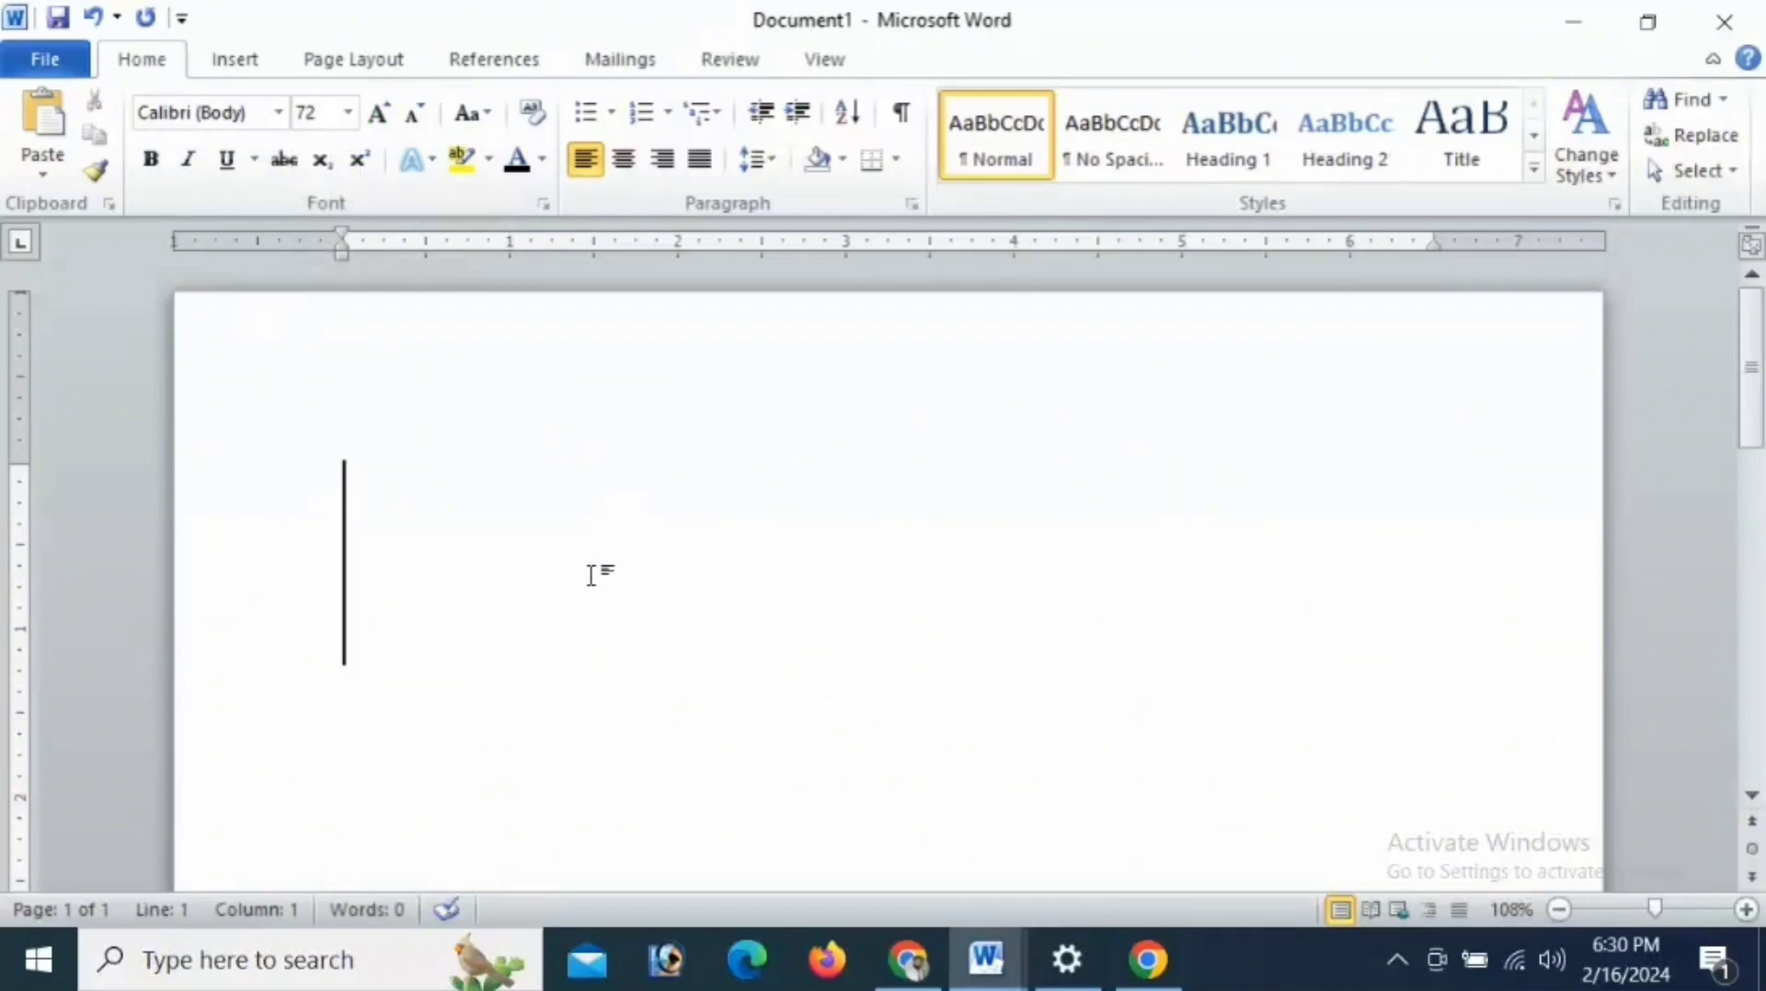
key(ctrl+b)
text(=)
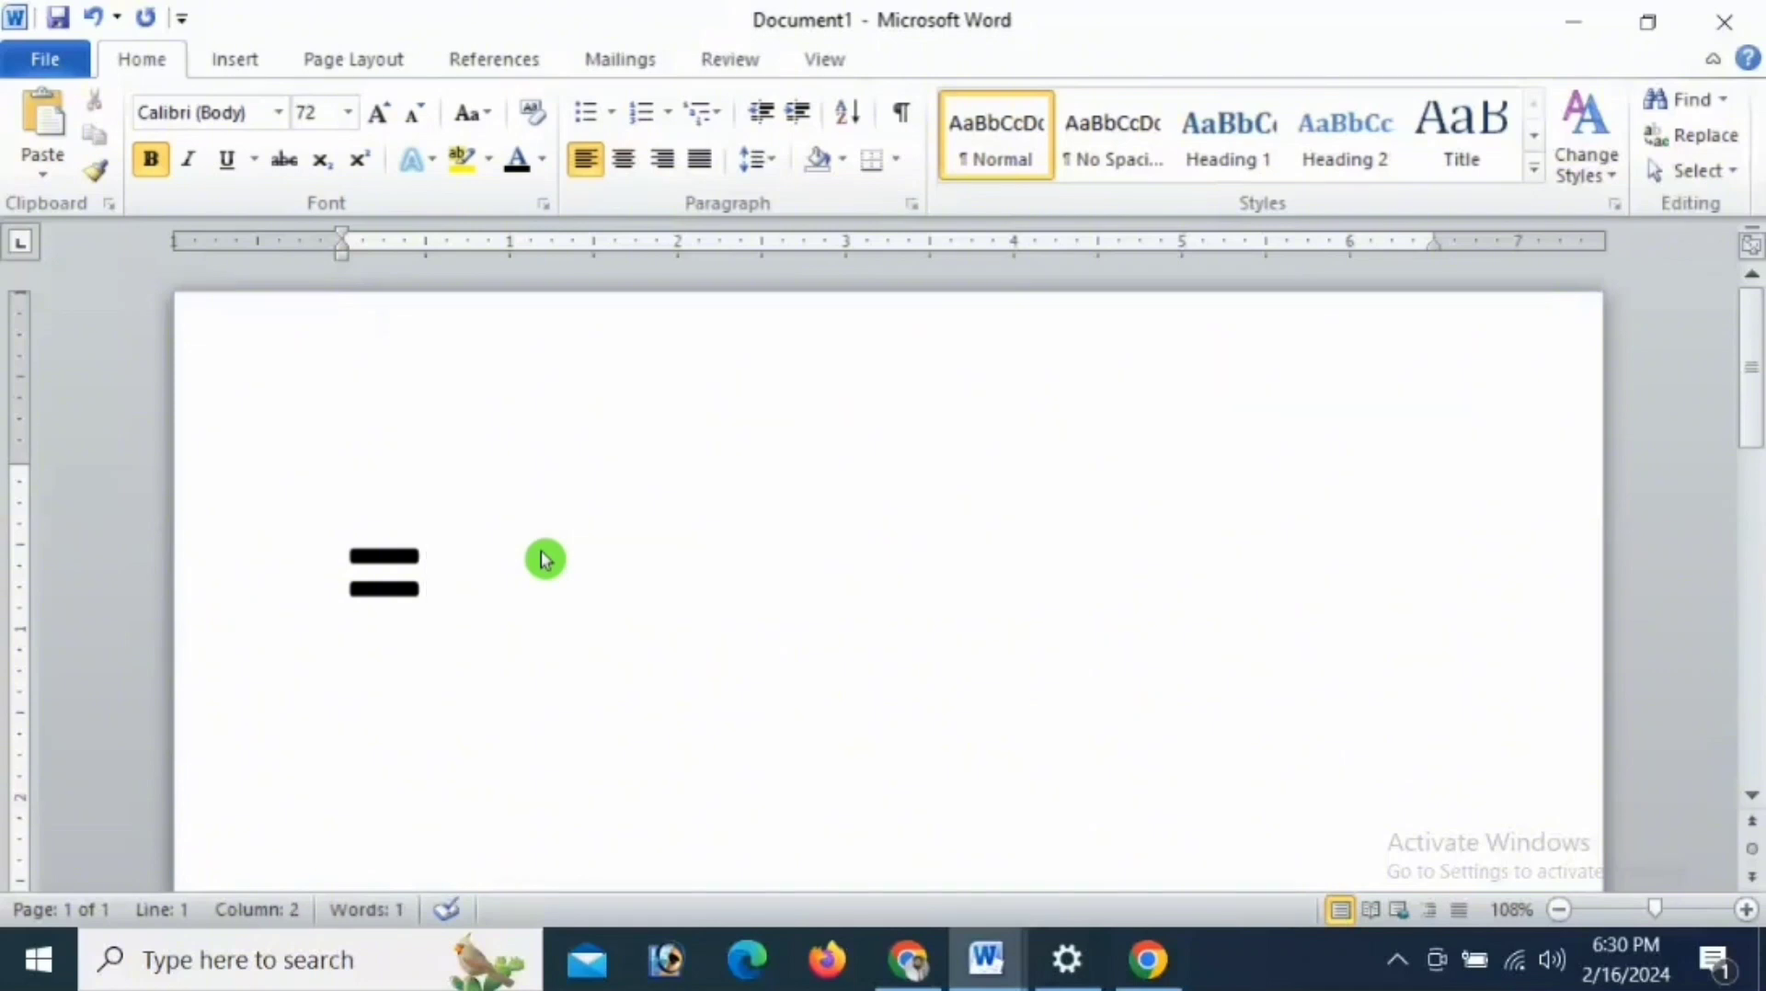
text(rand)
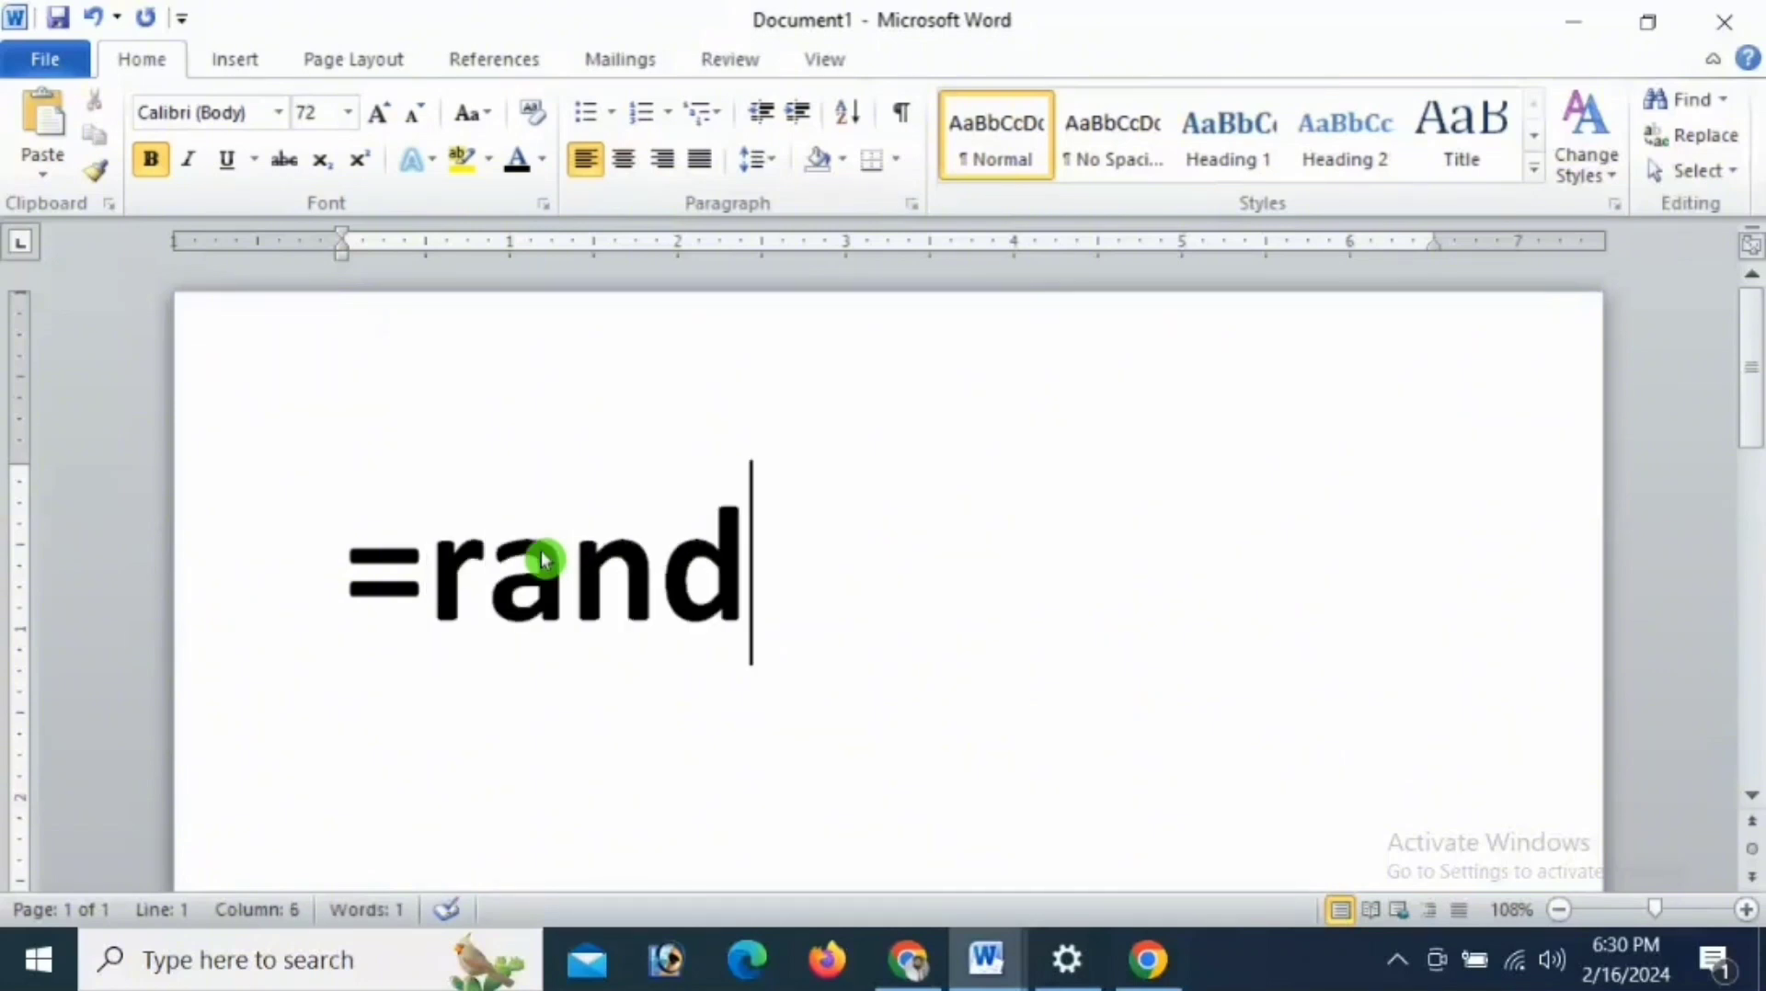
text(())
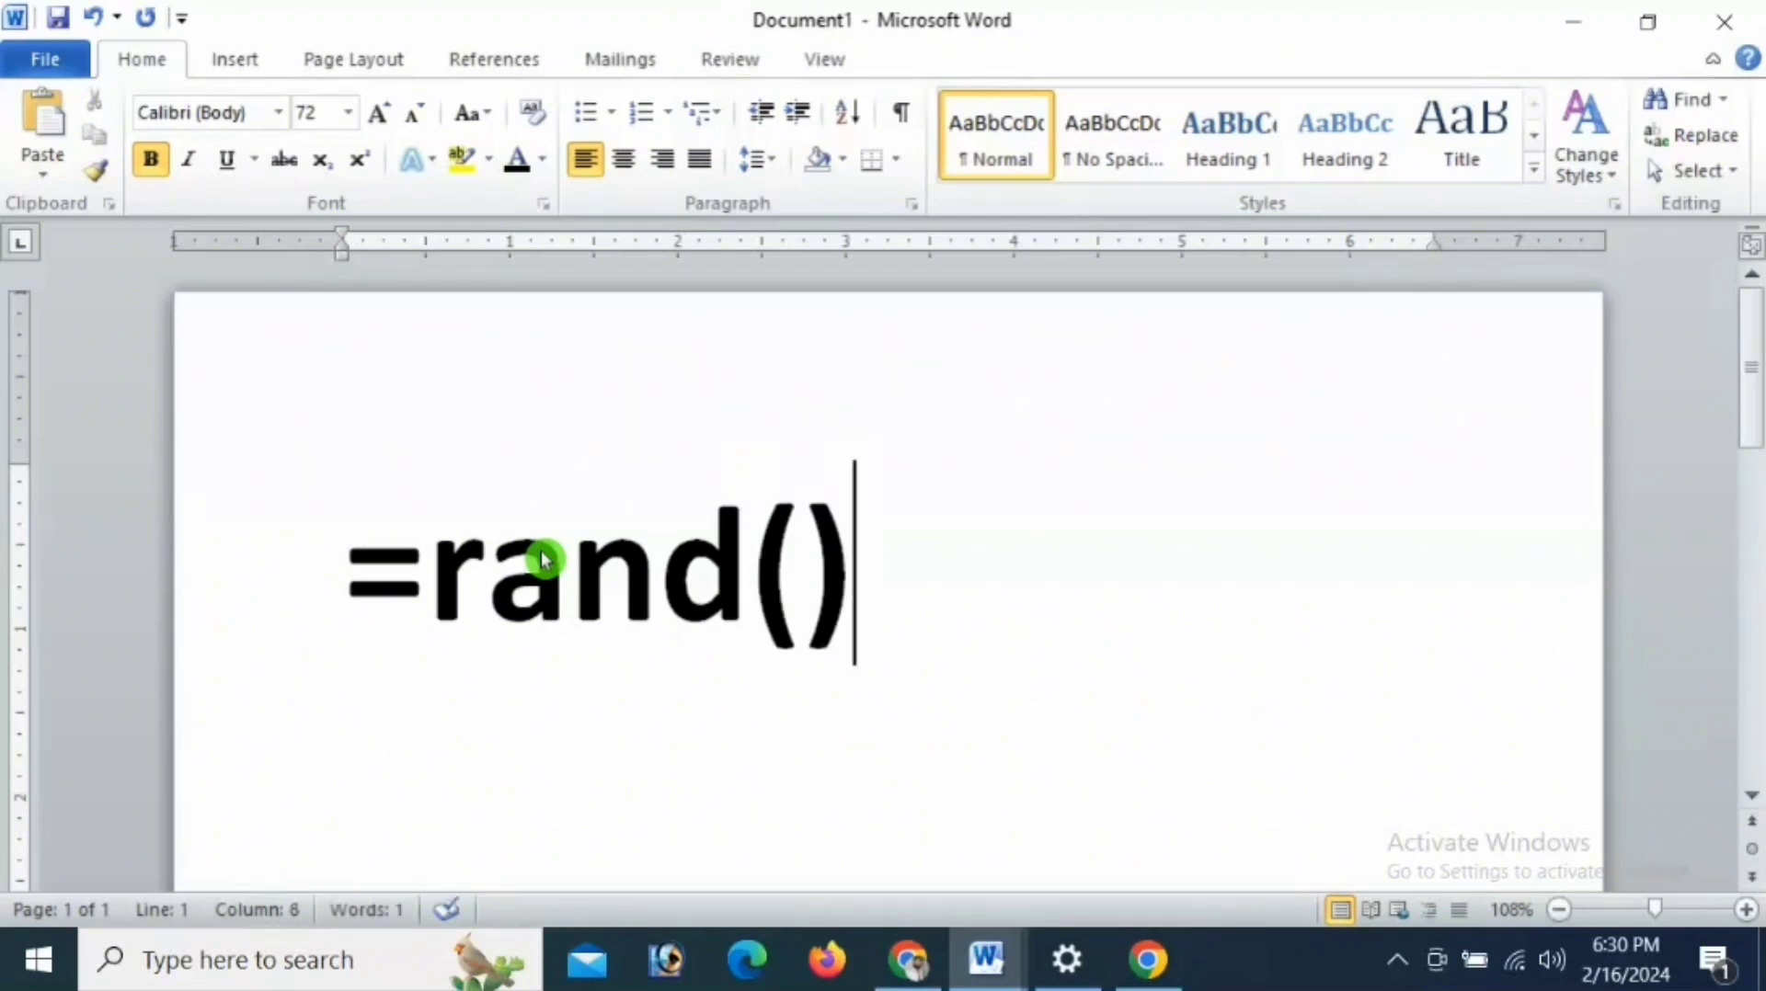
drag(878, 581, 304, 580)
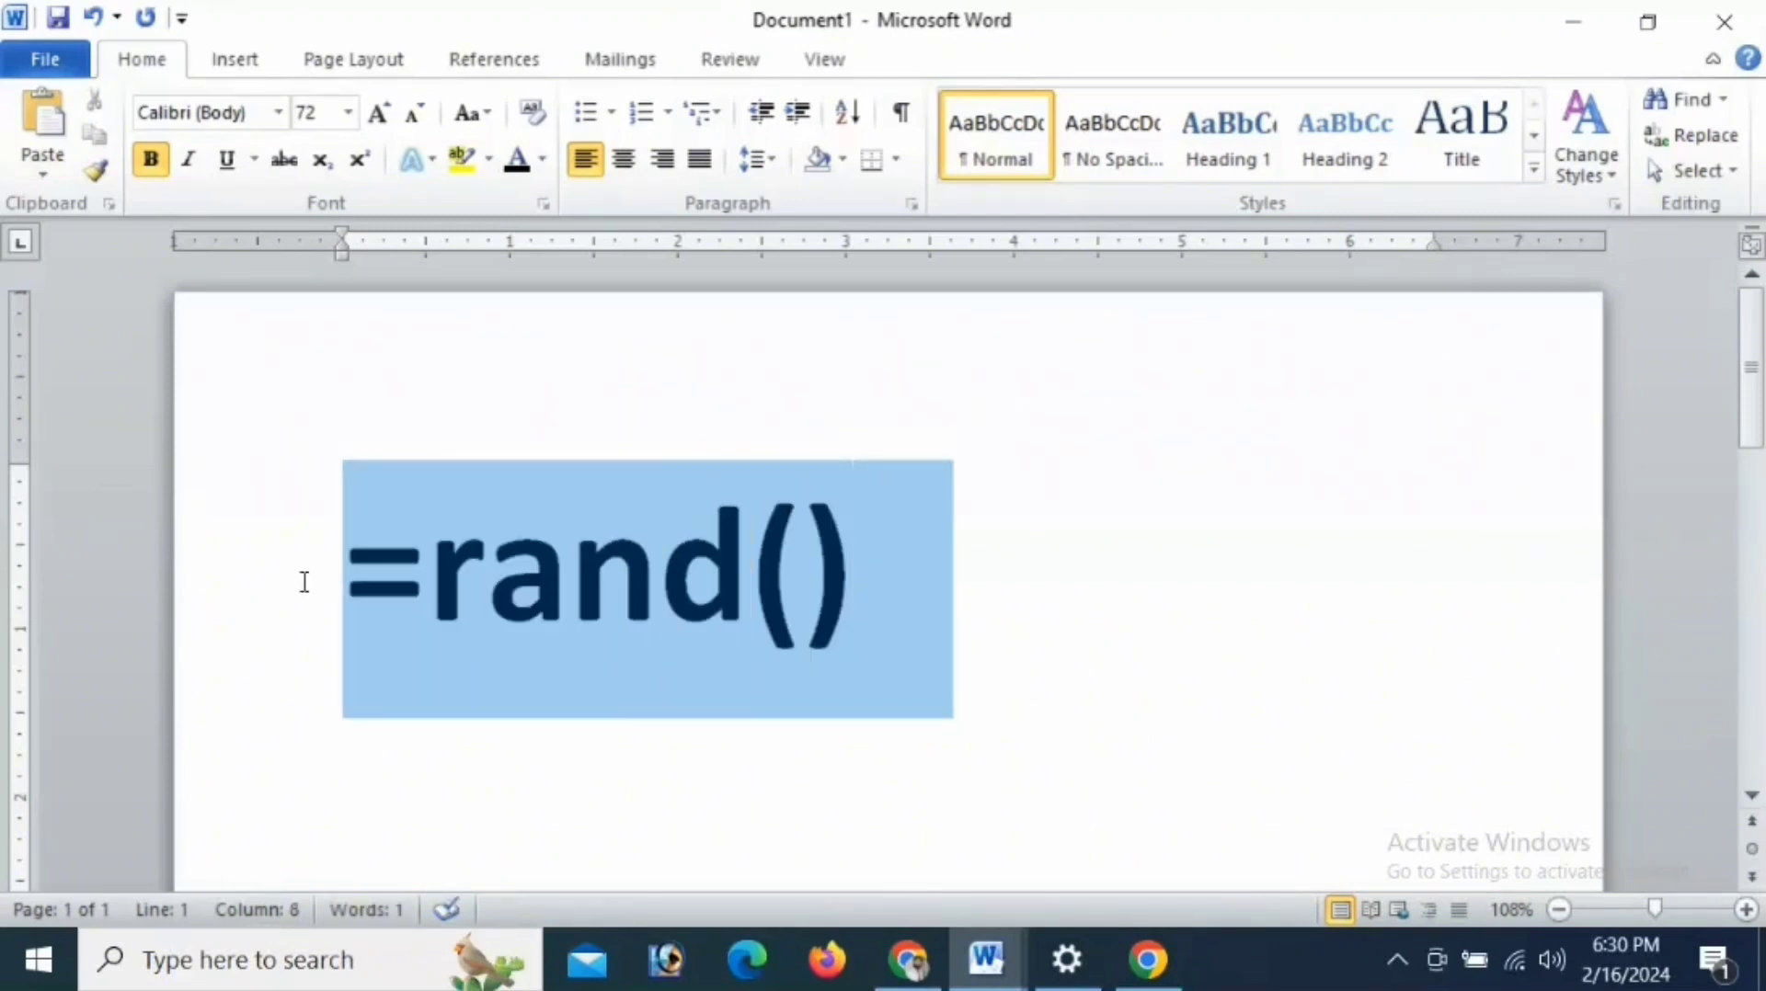
click(920, 579)
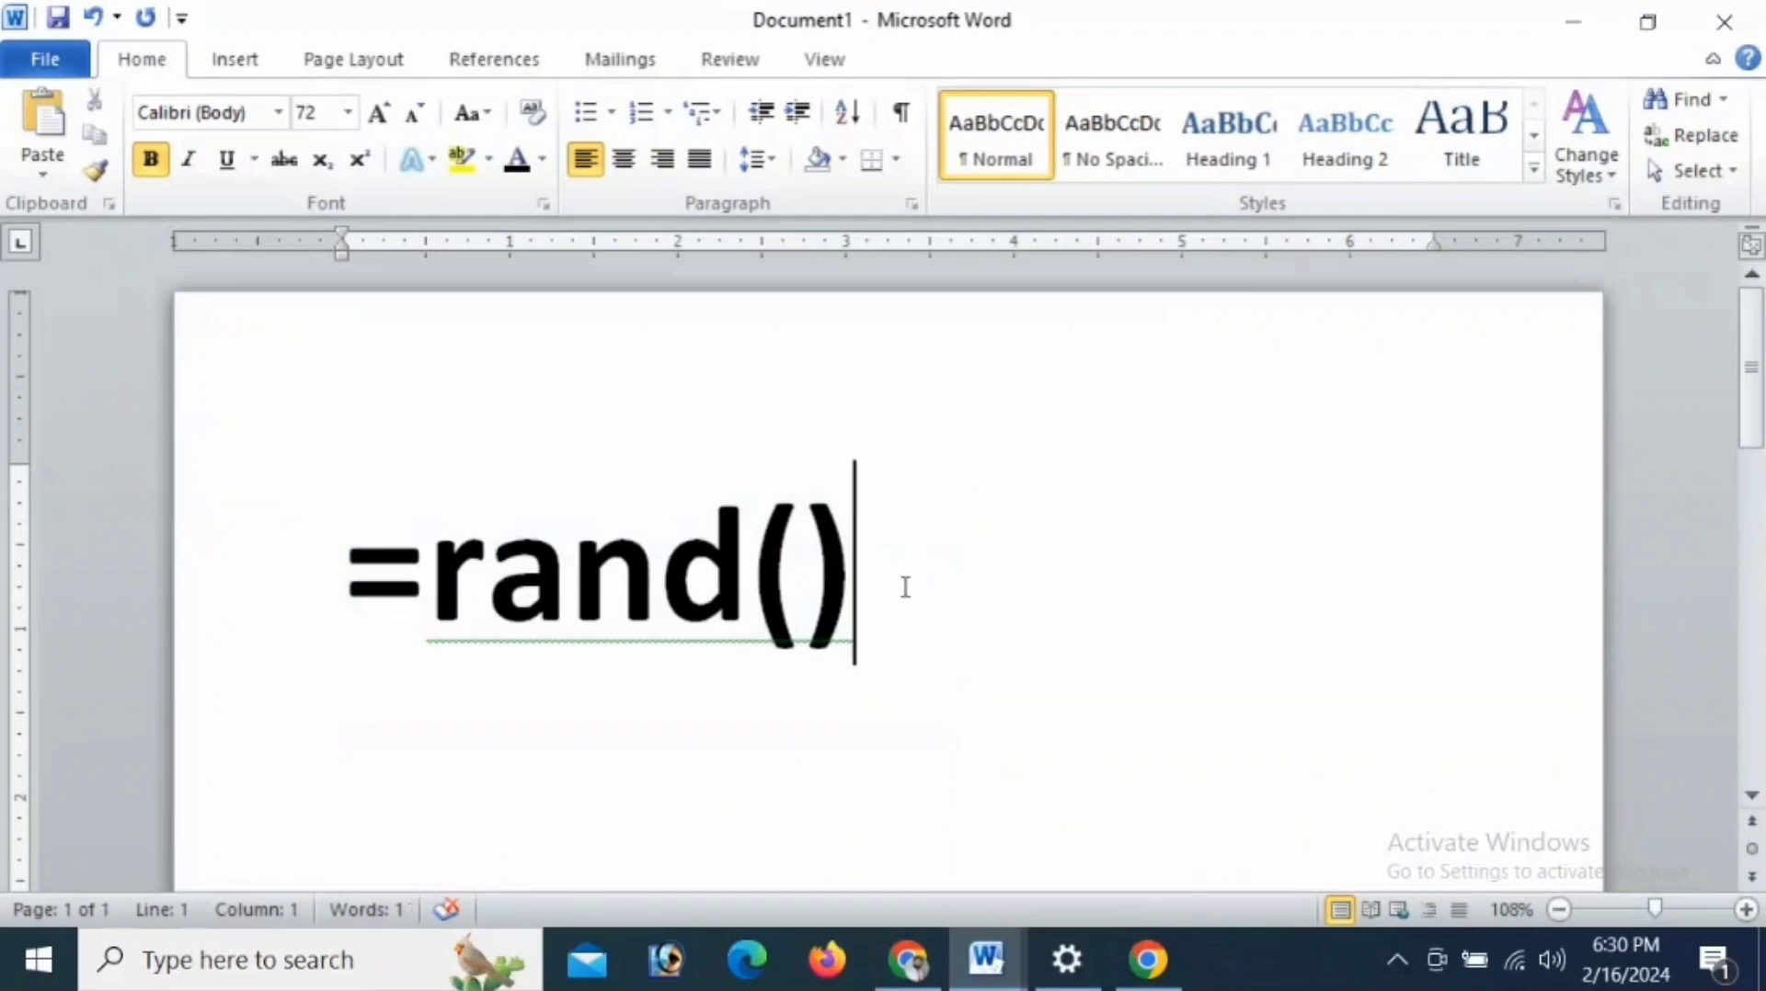
- Set the =rand() text to font size 18
click(349, 114)
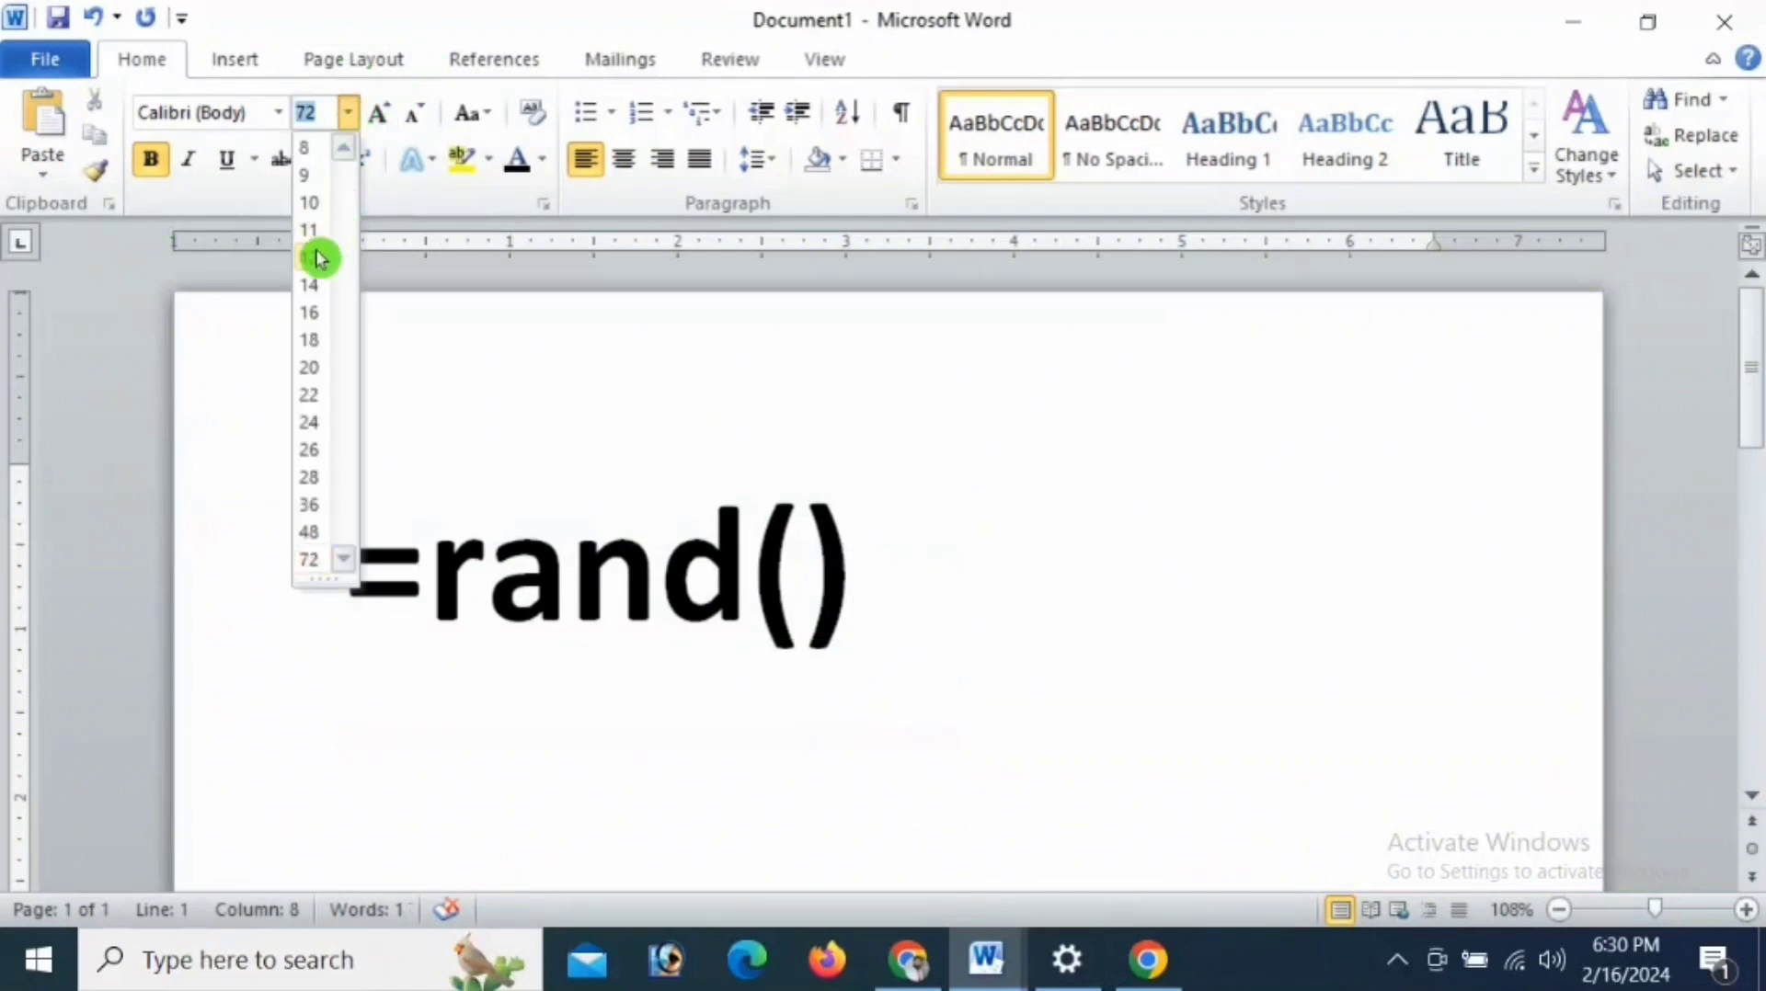
click(311, 313)
drag(868, 586, 374, 579)
click(349, 113)
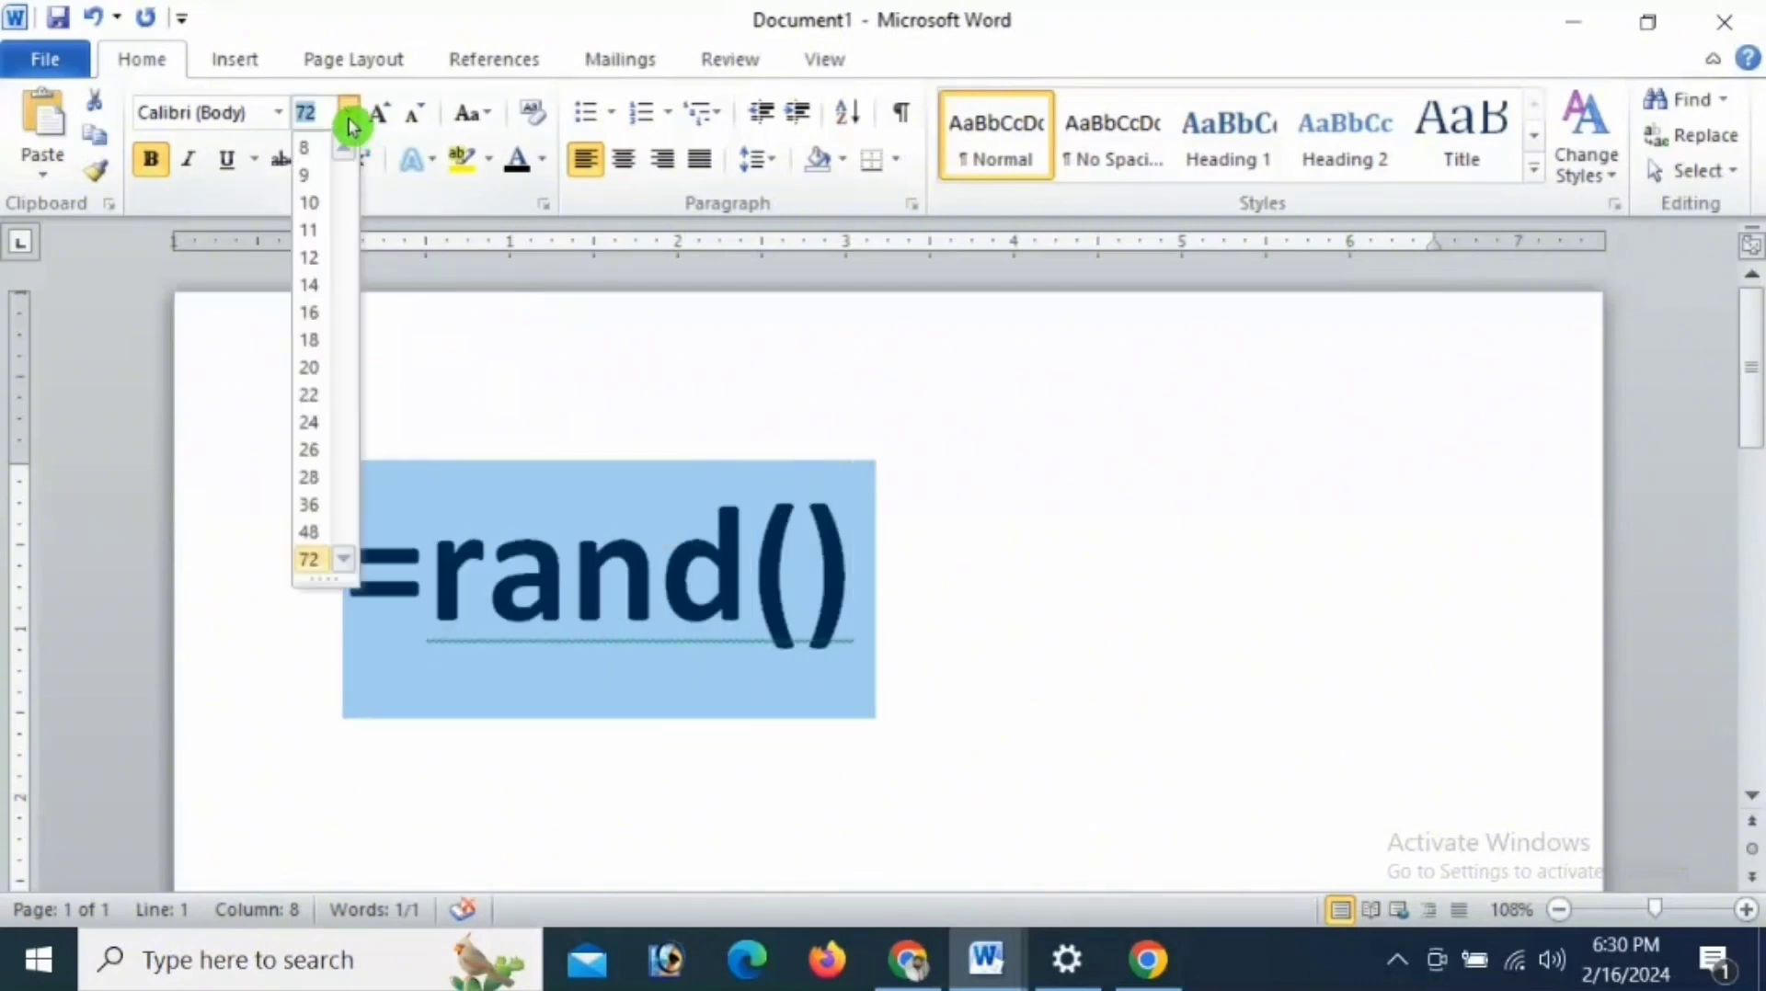
click(312, 352)
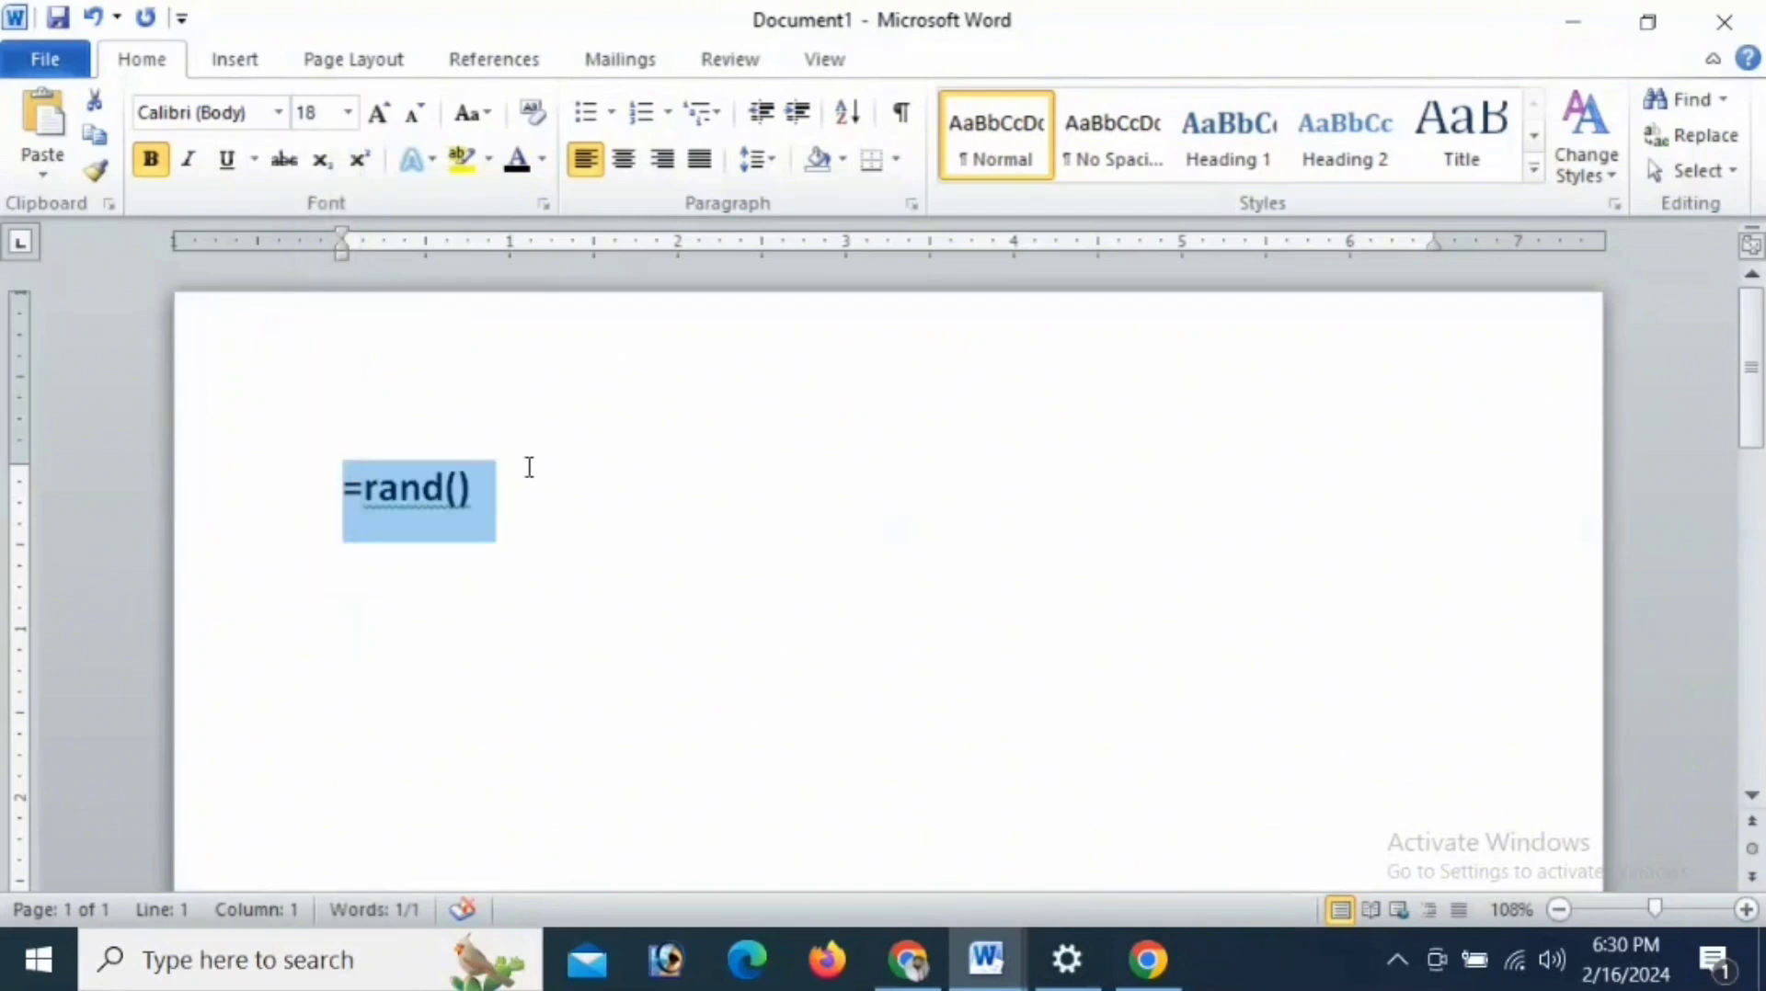
click(529, 467)
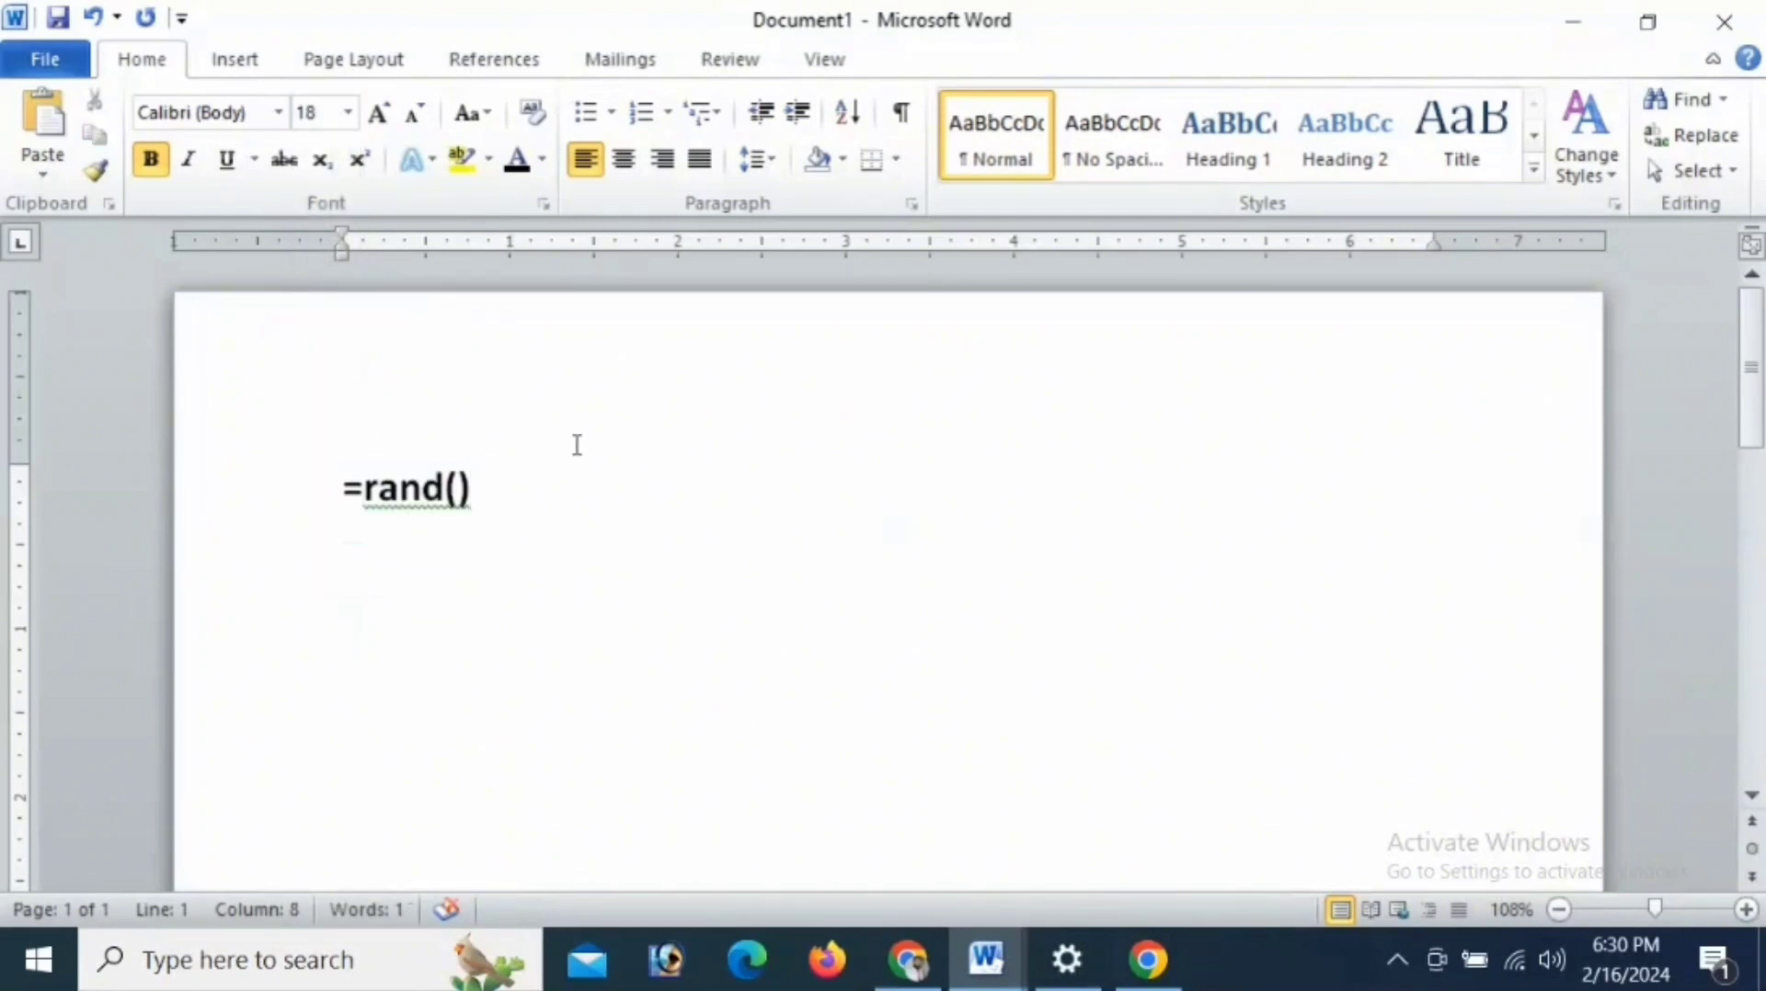
- Run the =rand() formula to generate sample paragraphs and look through them from the beginning
key(Return)
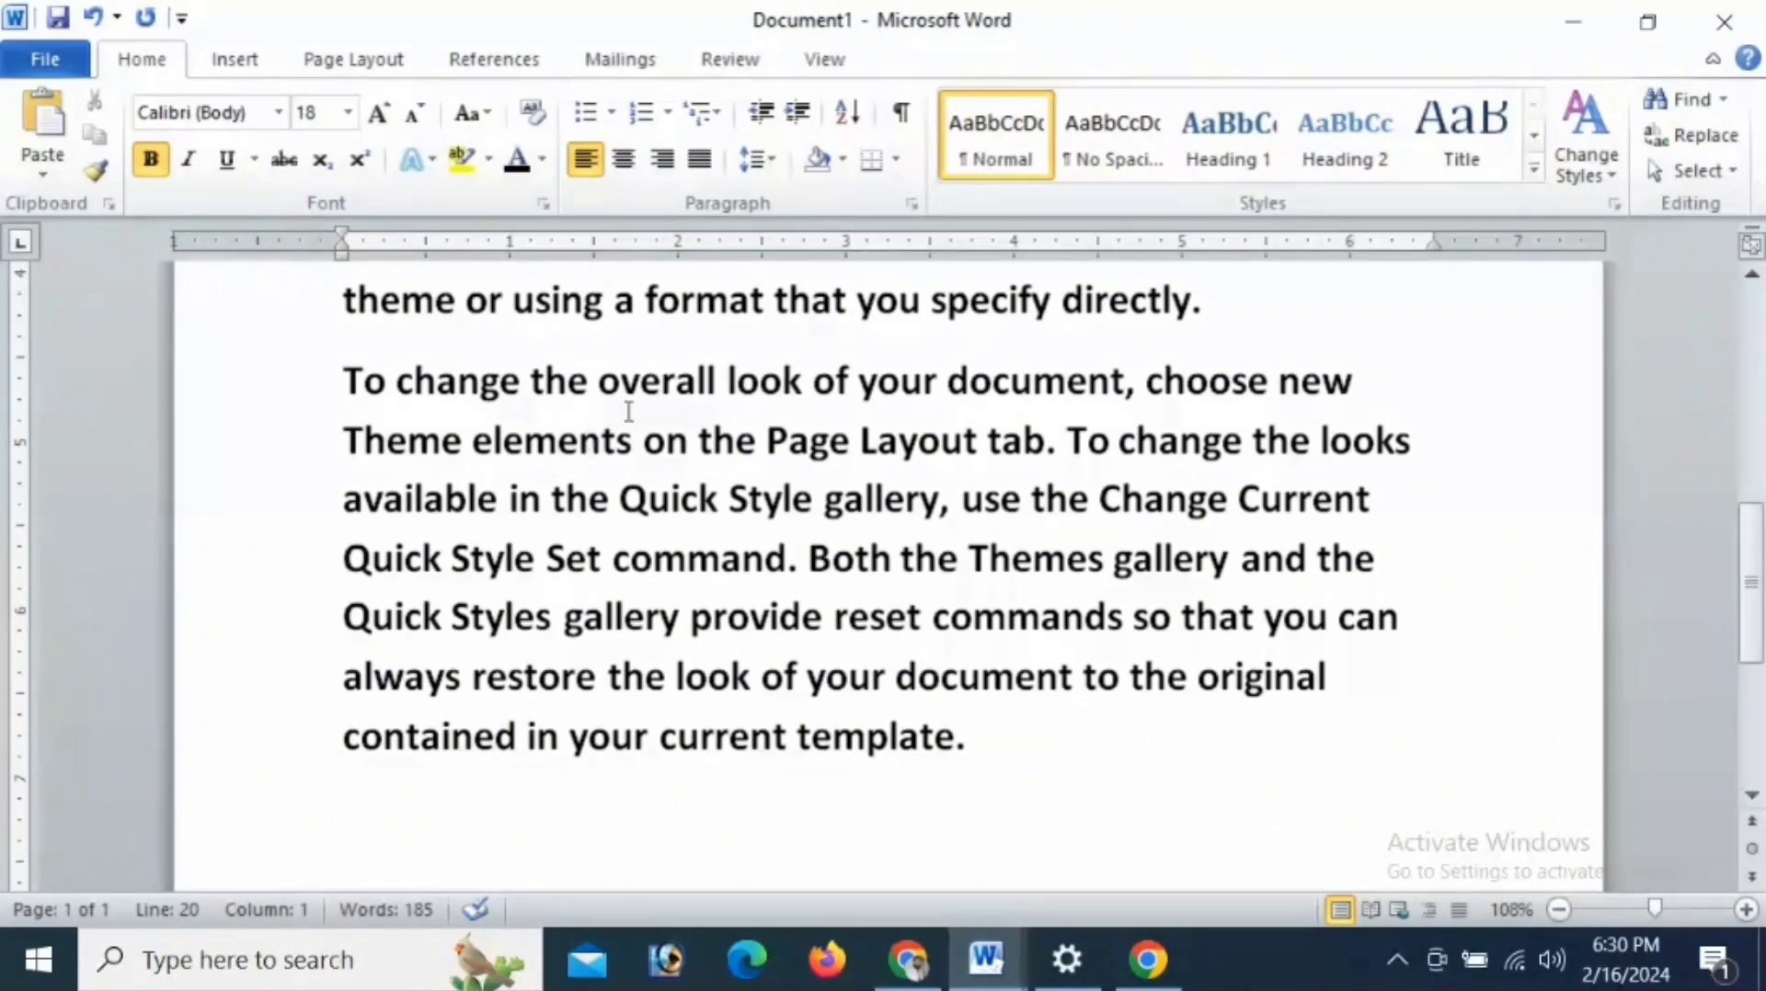
scroll(644, 405, up, 3)
scroll(659, 399, up, 3)
scroll(659, 400, down, 6)
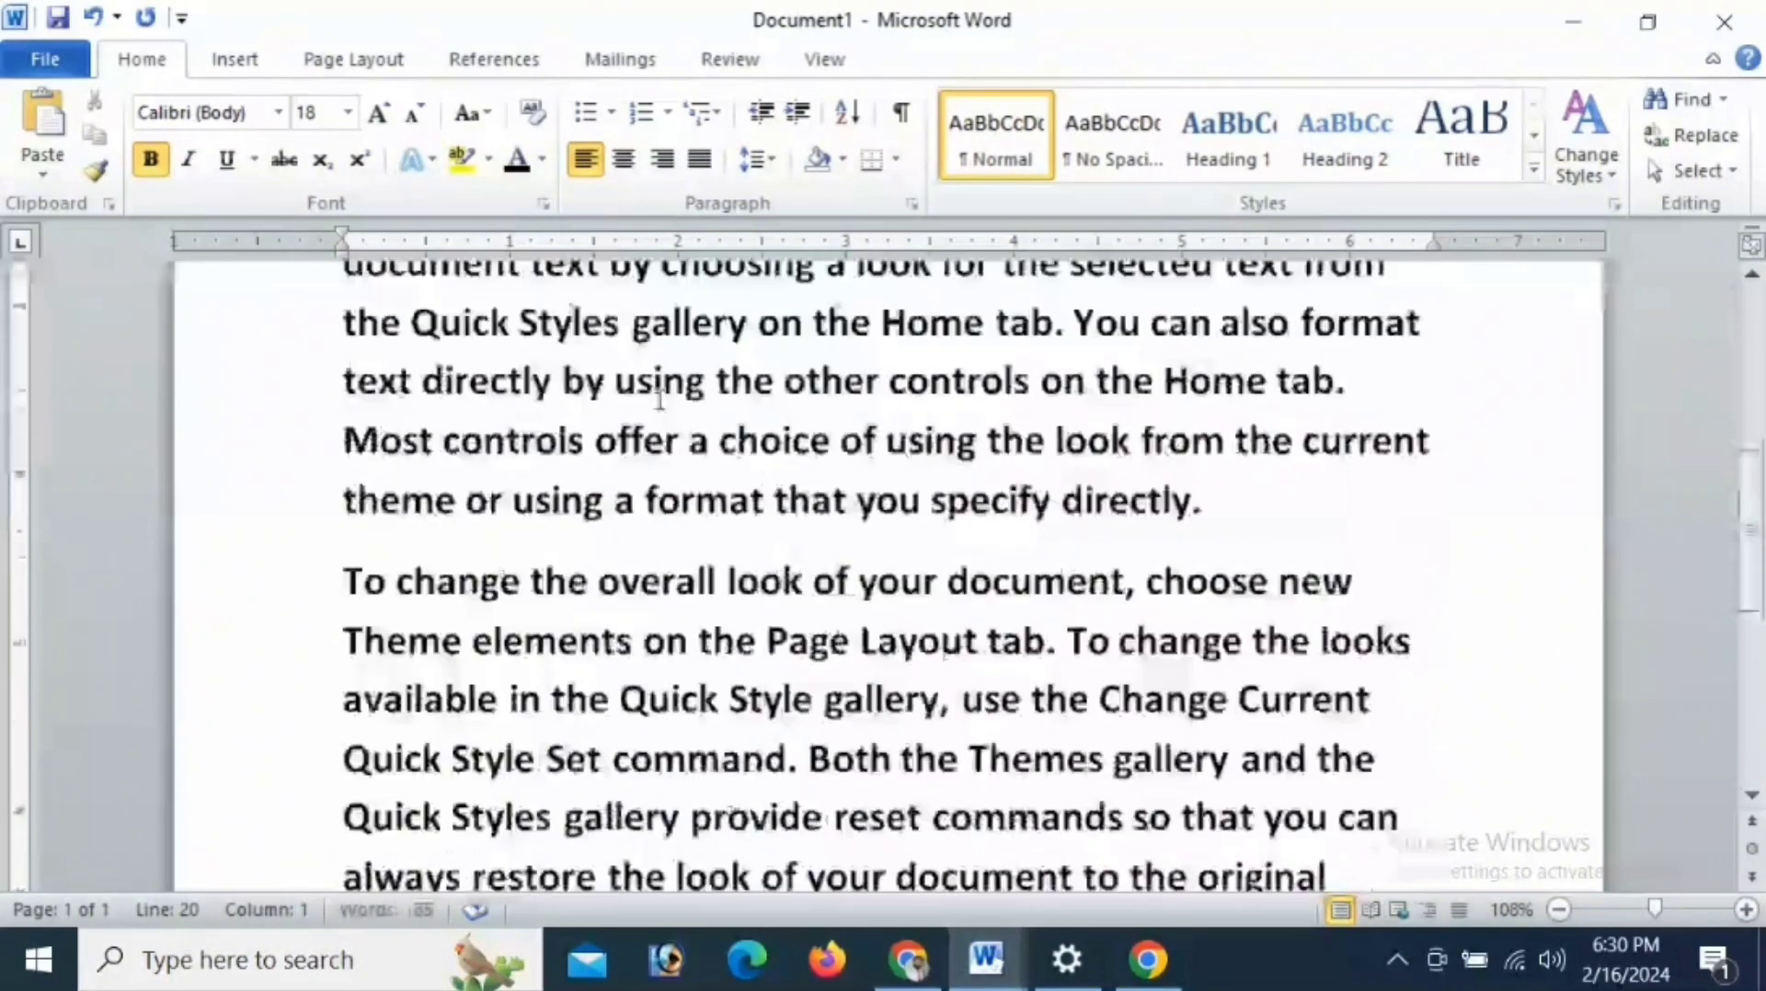
scroll(659, 399, up, 1)
scroll(659, 399, up, 4)
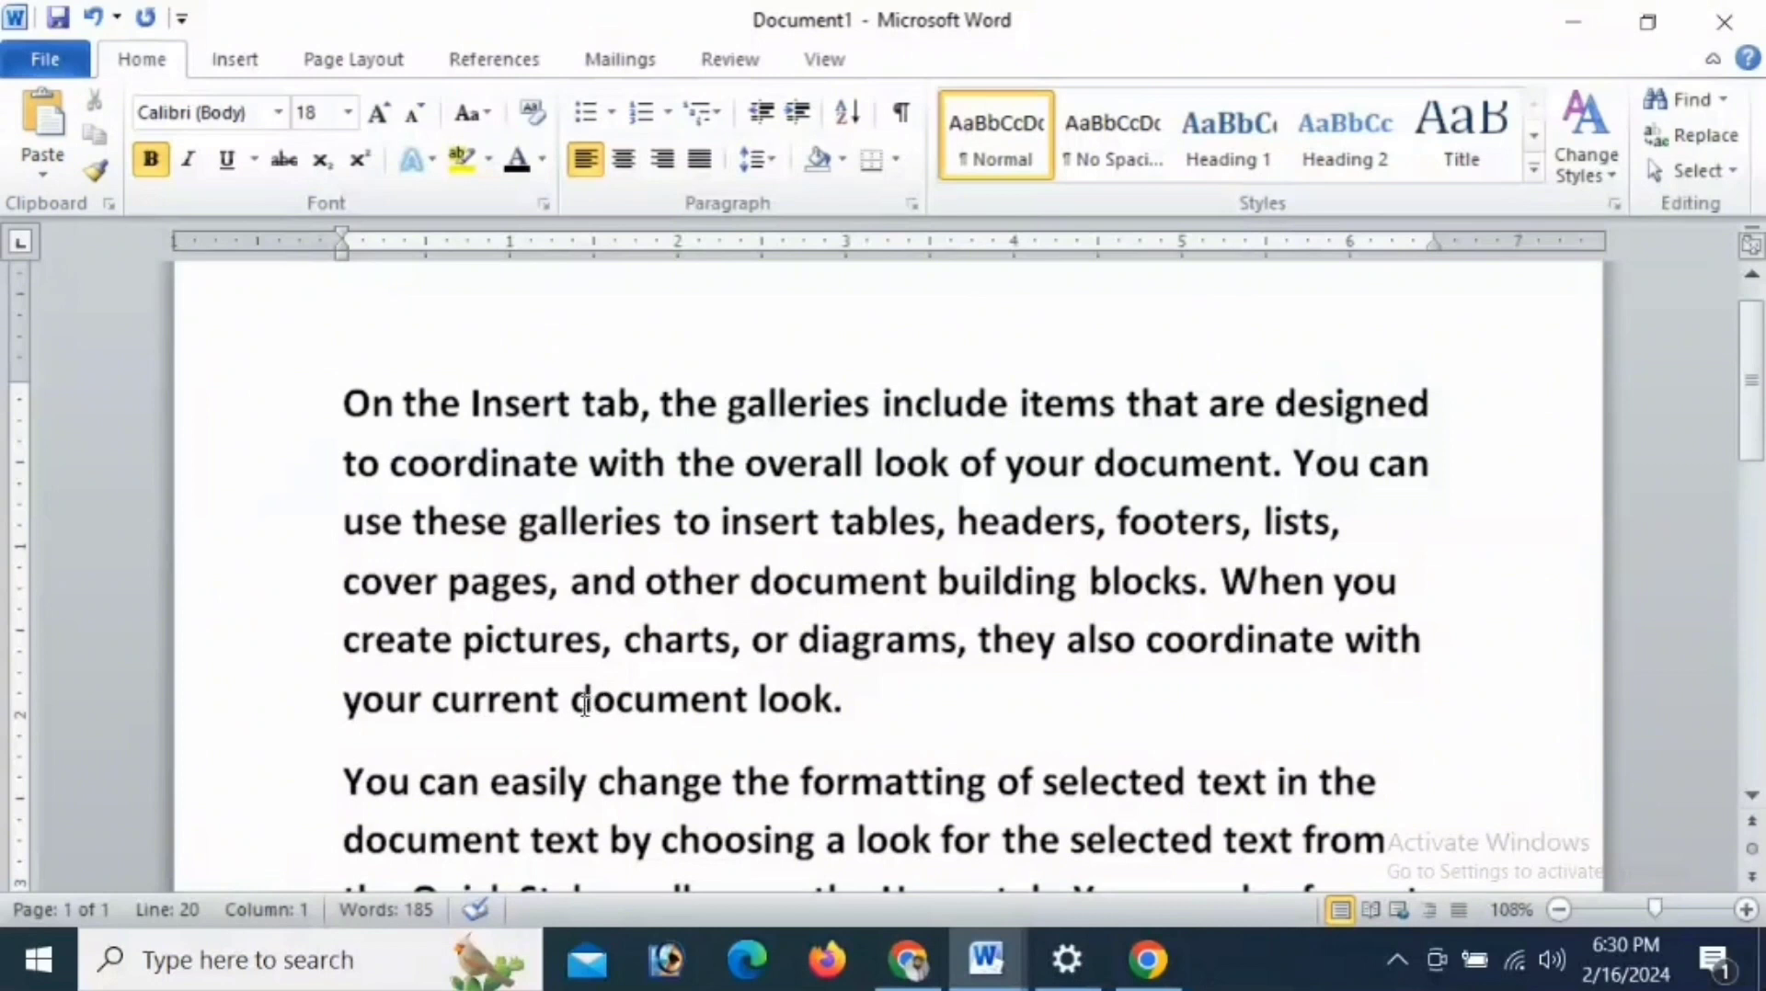
- Copy "document look." from the end of the first paragraph and paste it three times after a gap on the same line
drag(574, 701, 855, 699)
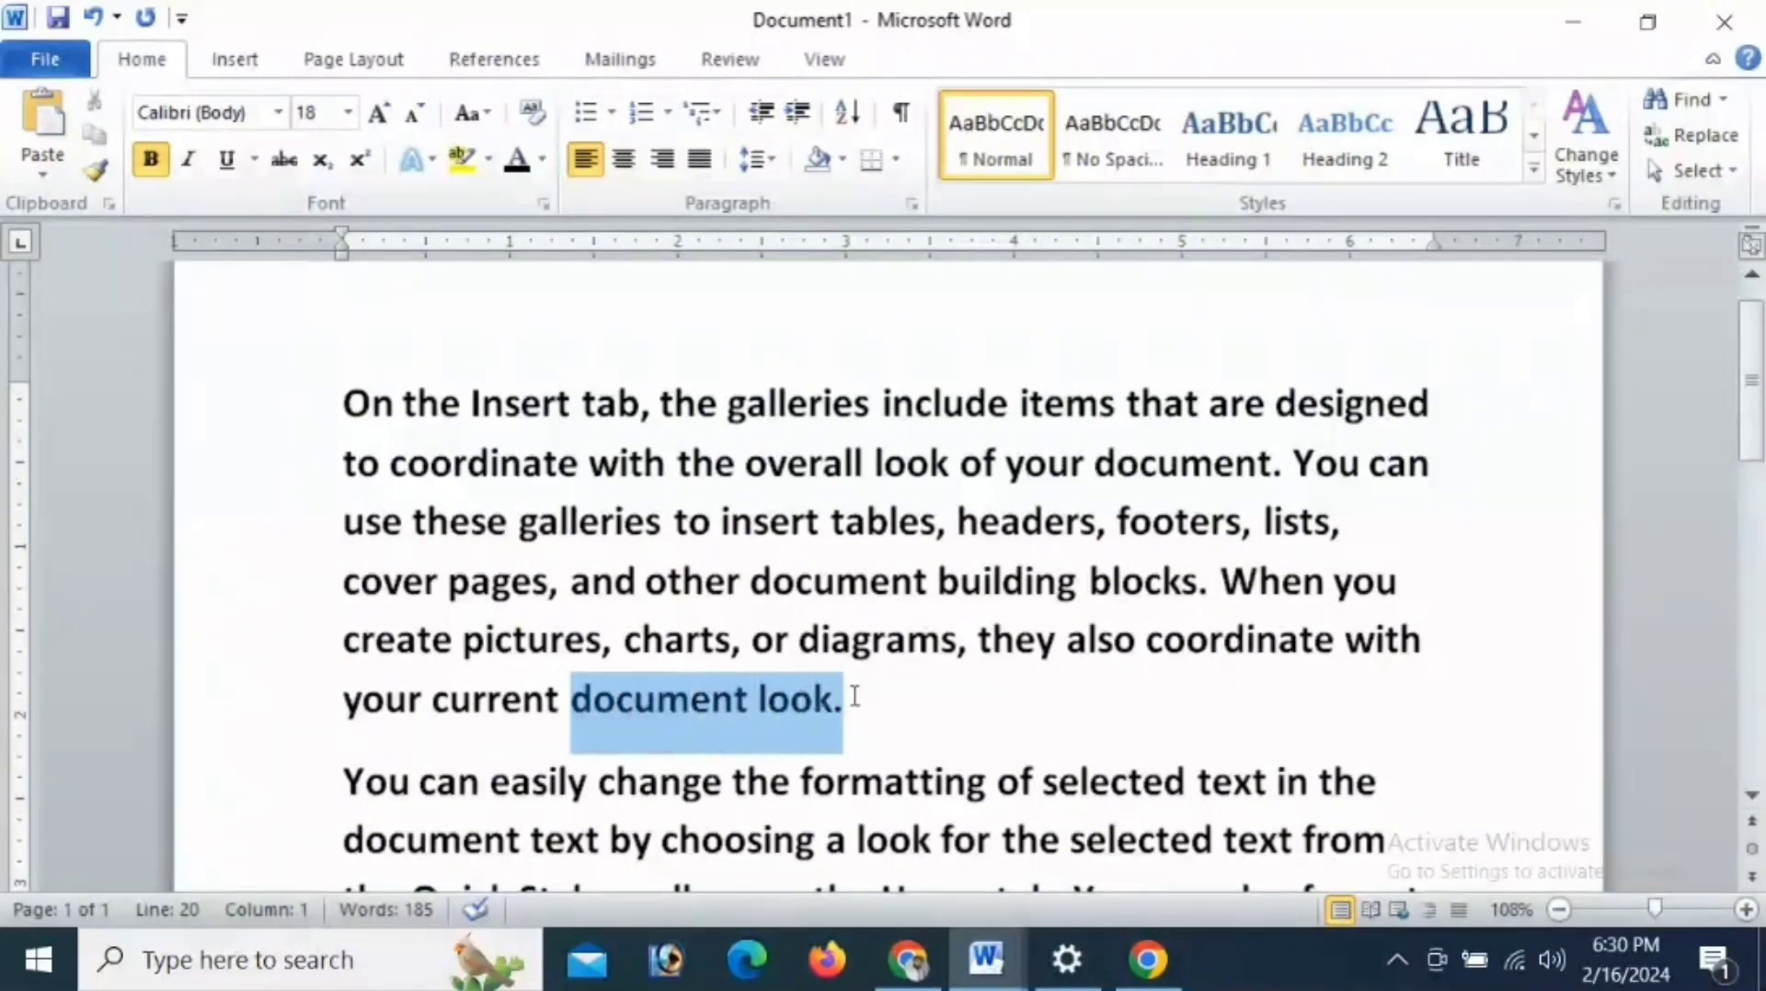
right_click(770, 716)
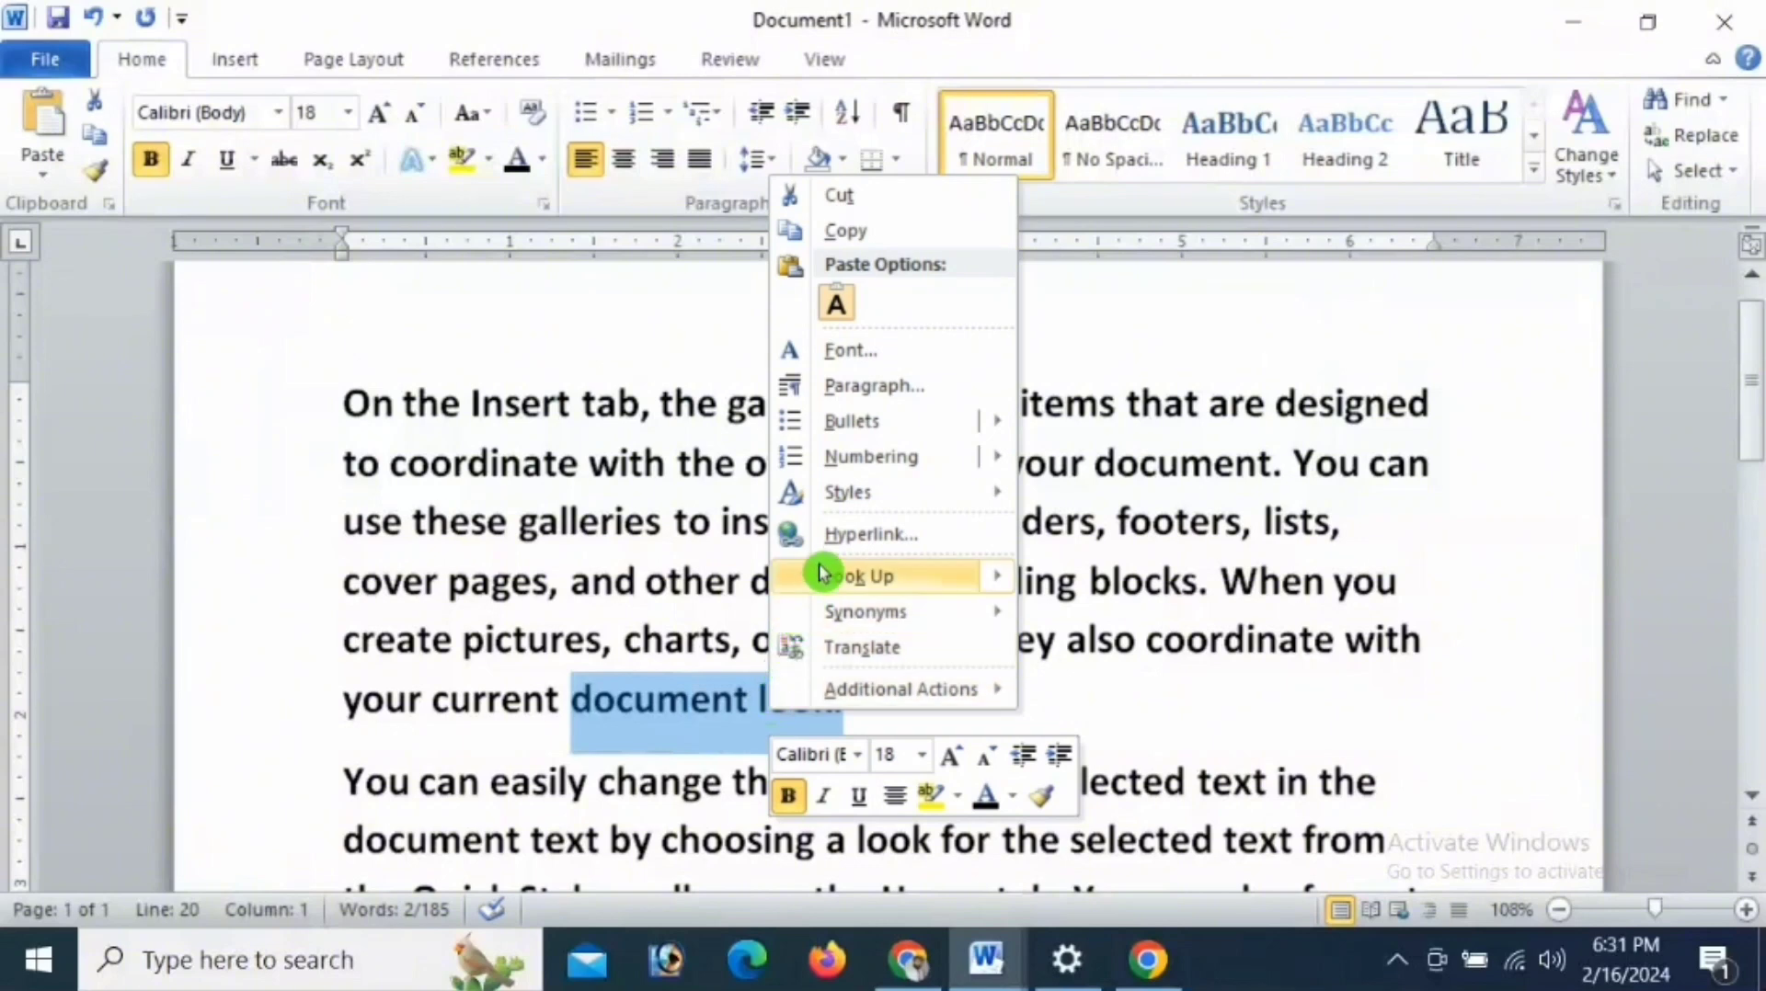
click(872, 233)
click(934, 723)
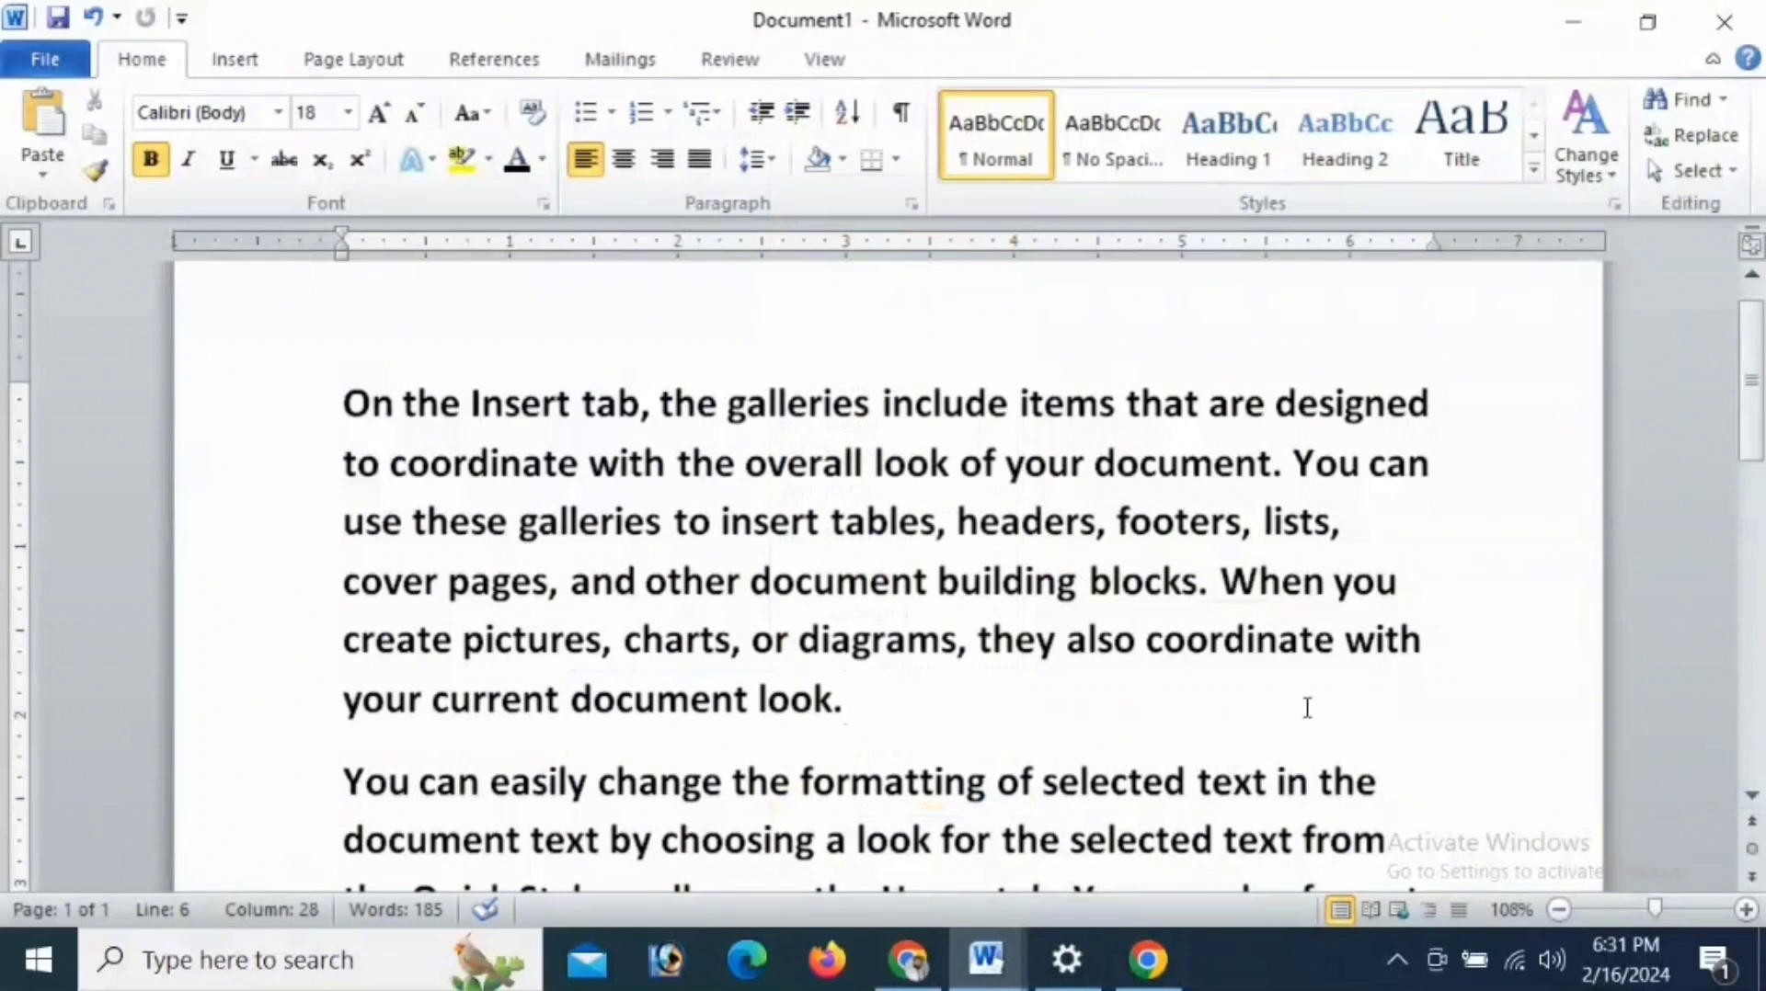
click(1235, 723)
click(53, 123)
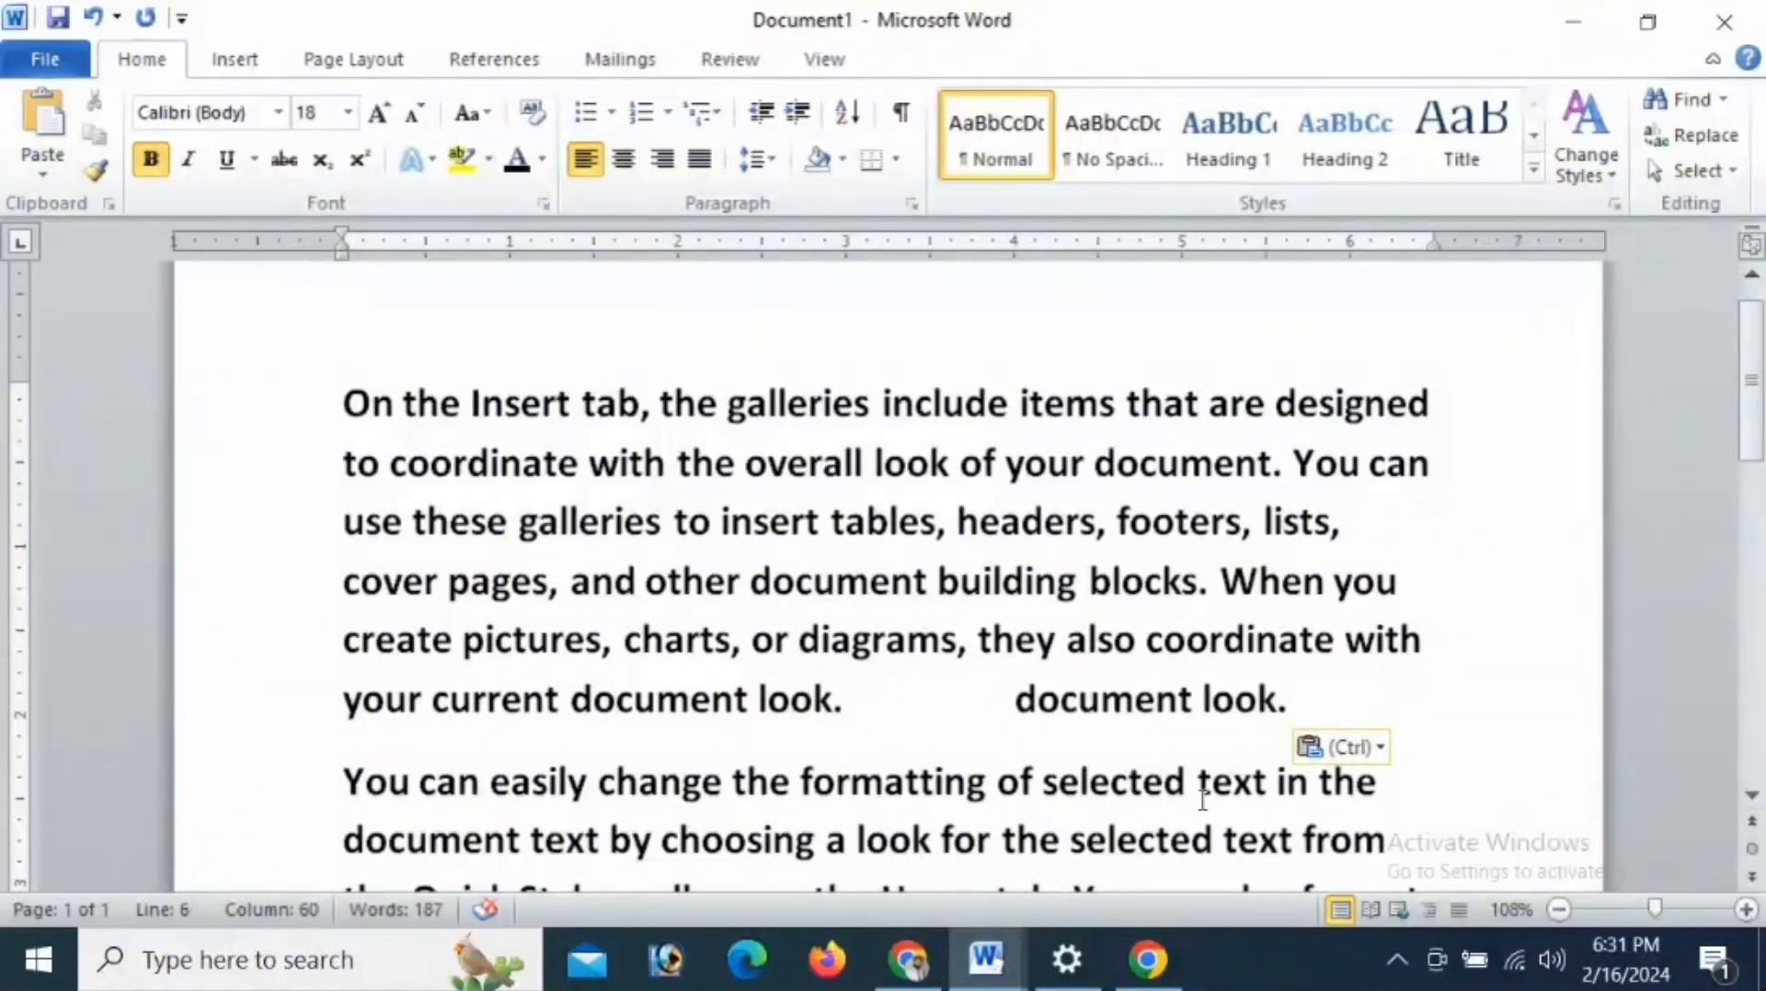
click(49, 134)
click(52, 134)
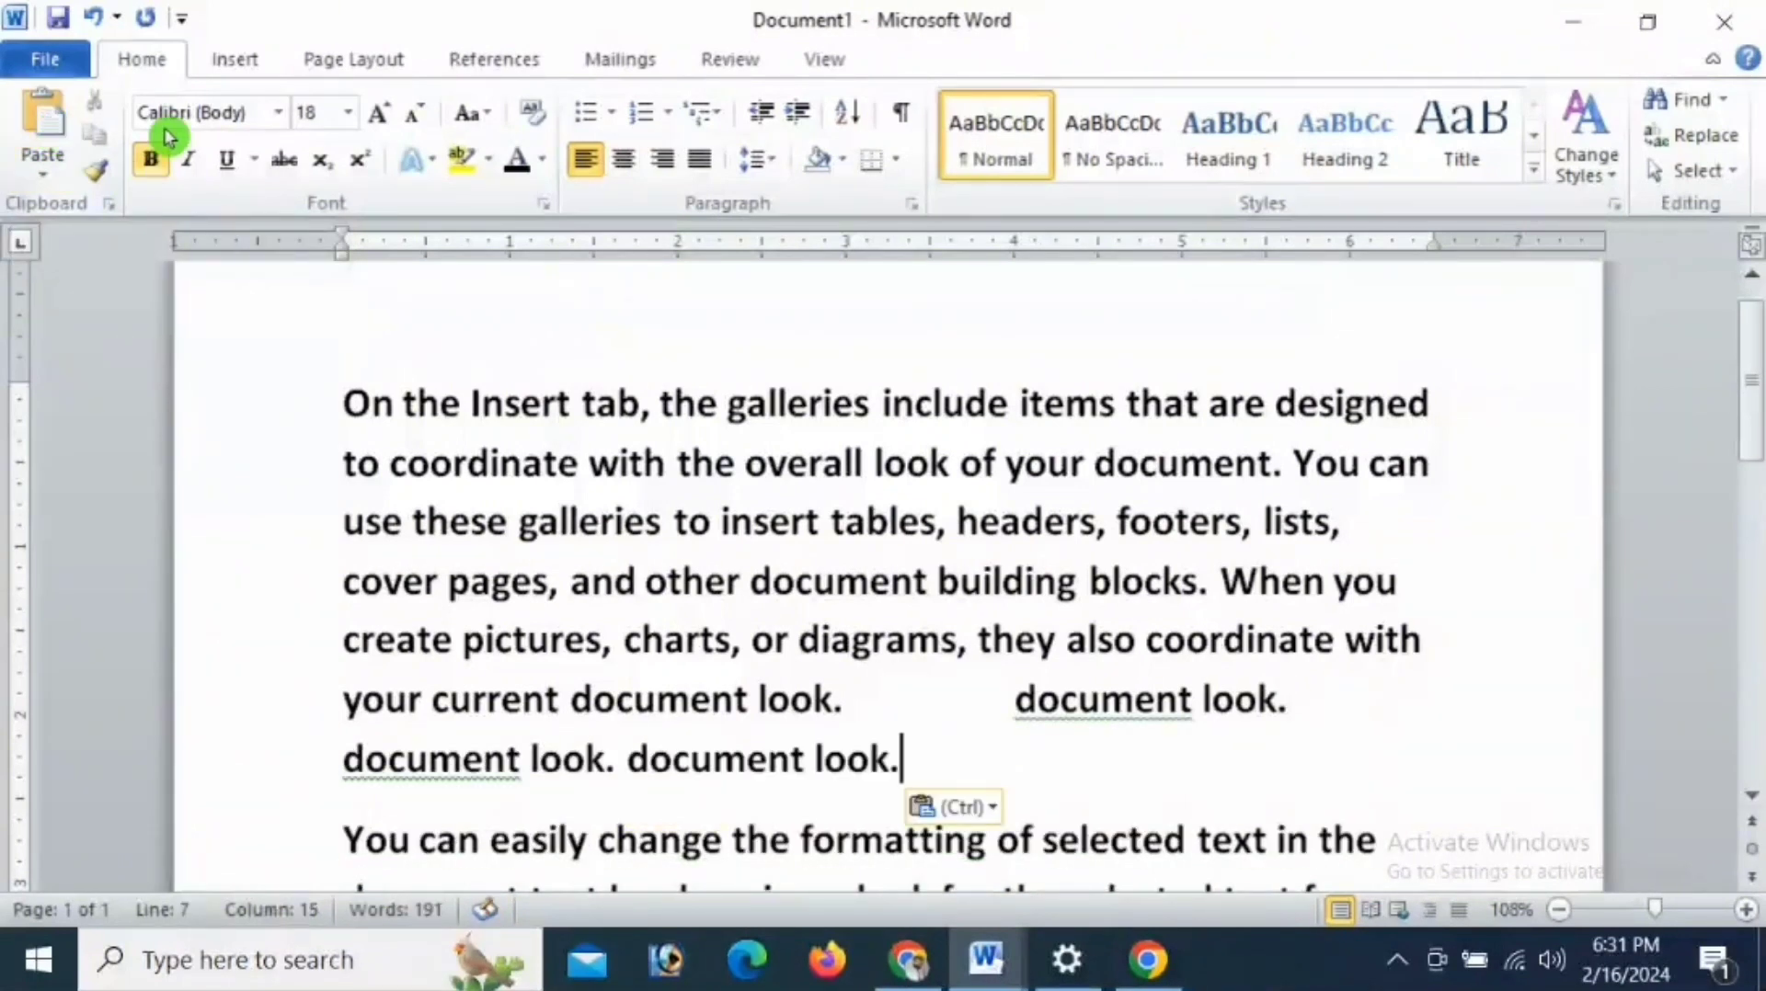
- Undo the three pastes of "document look." in the first paragraph
click(95, 22)
click(97, 24)
click(95, 24)
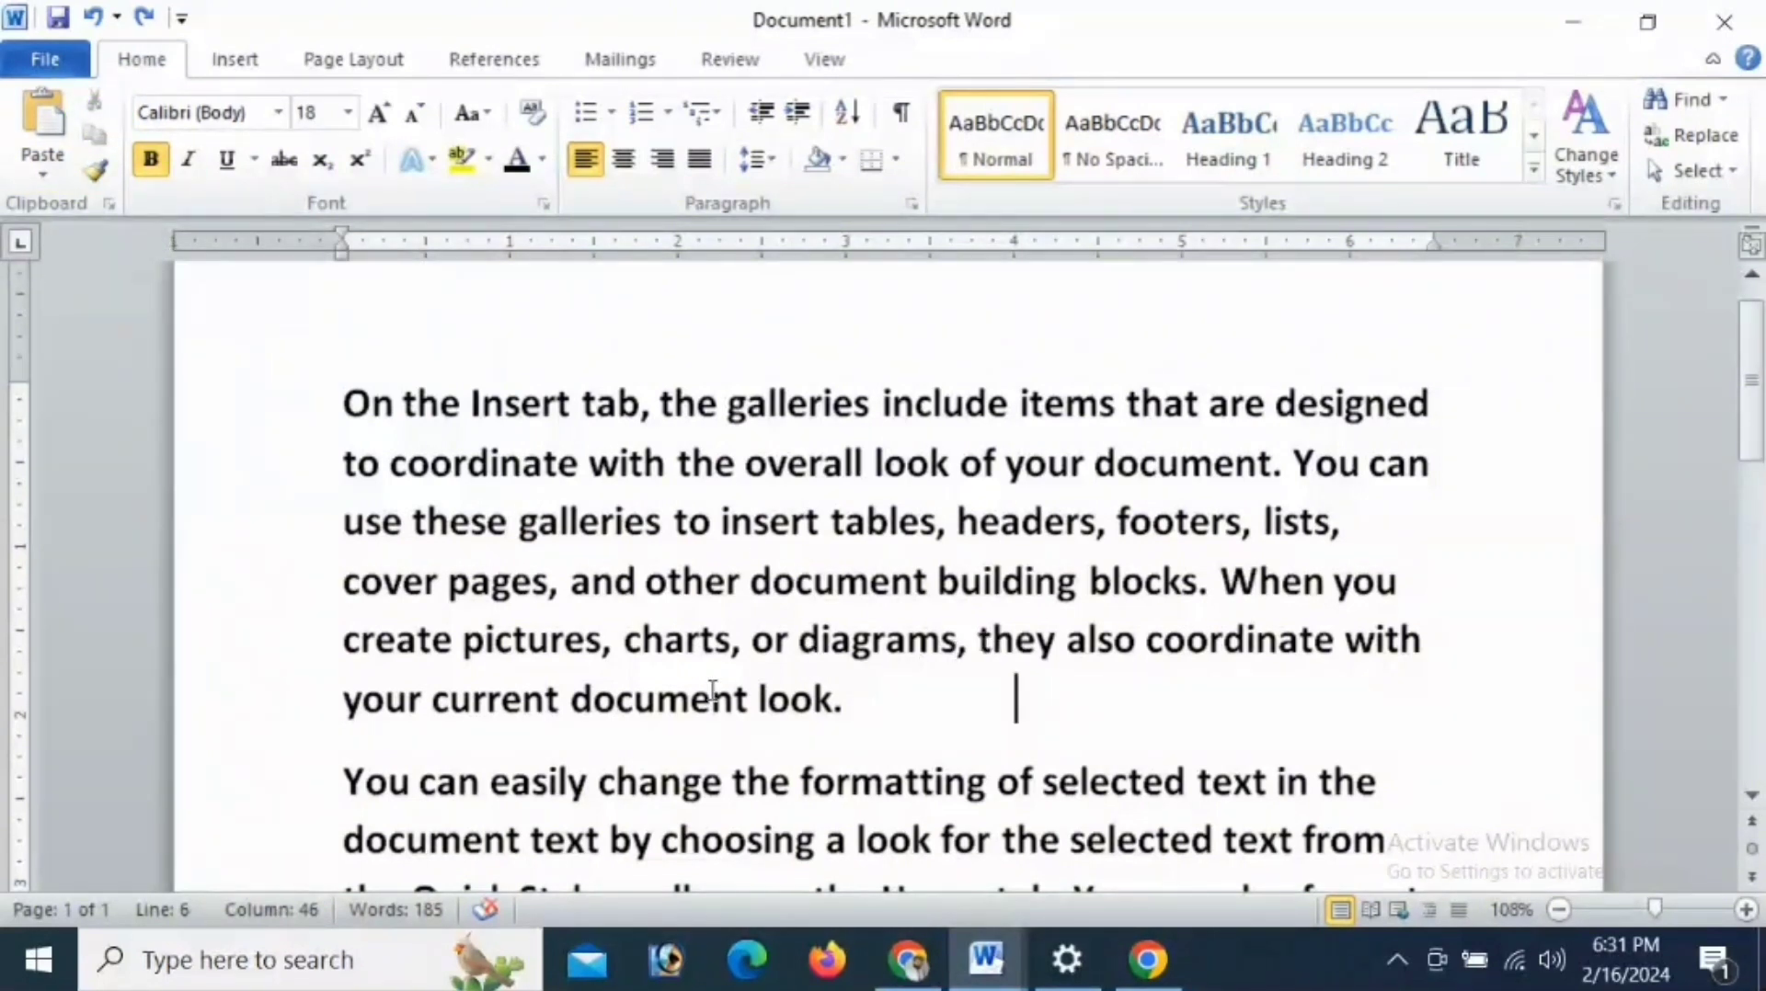
- Cut "document look." from the end of the first paragraph and paste it farther along the same line
drag(571, 701, 1013, 704)
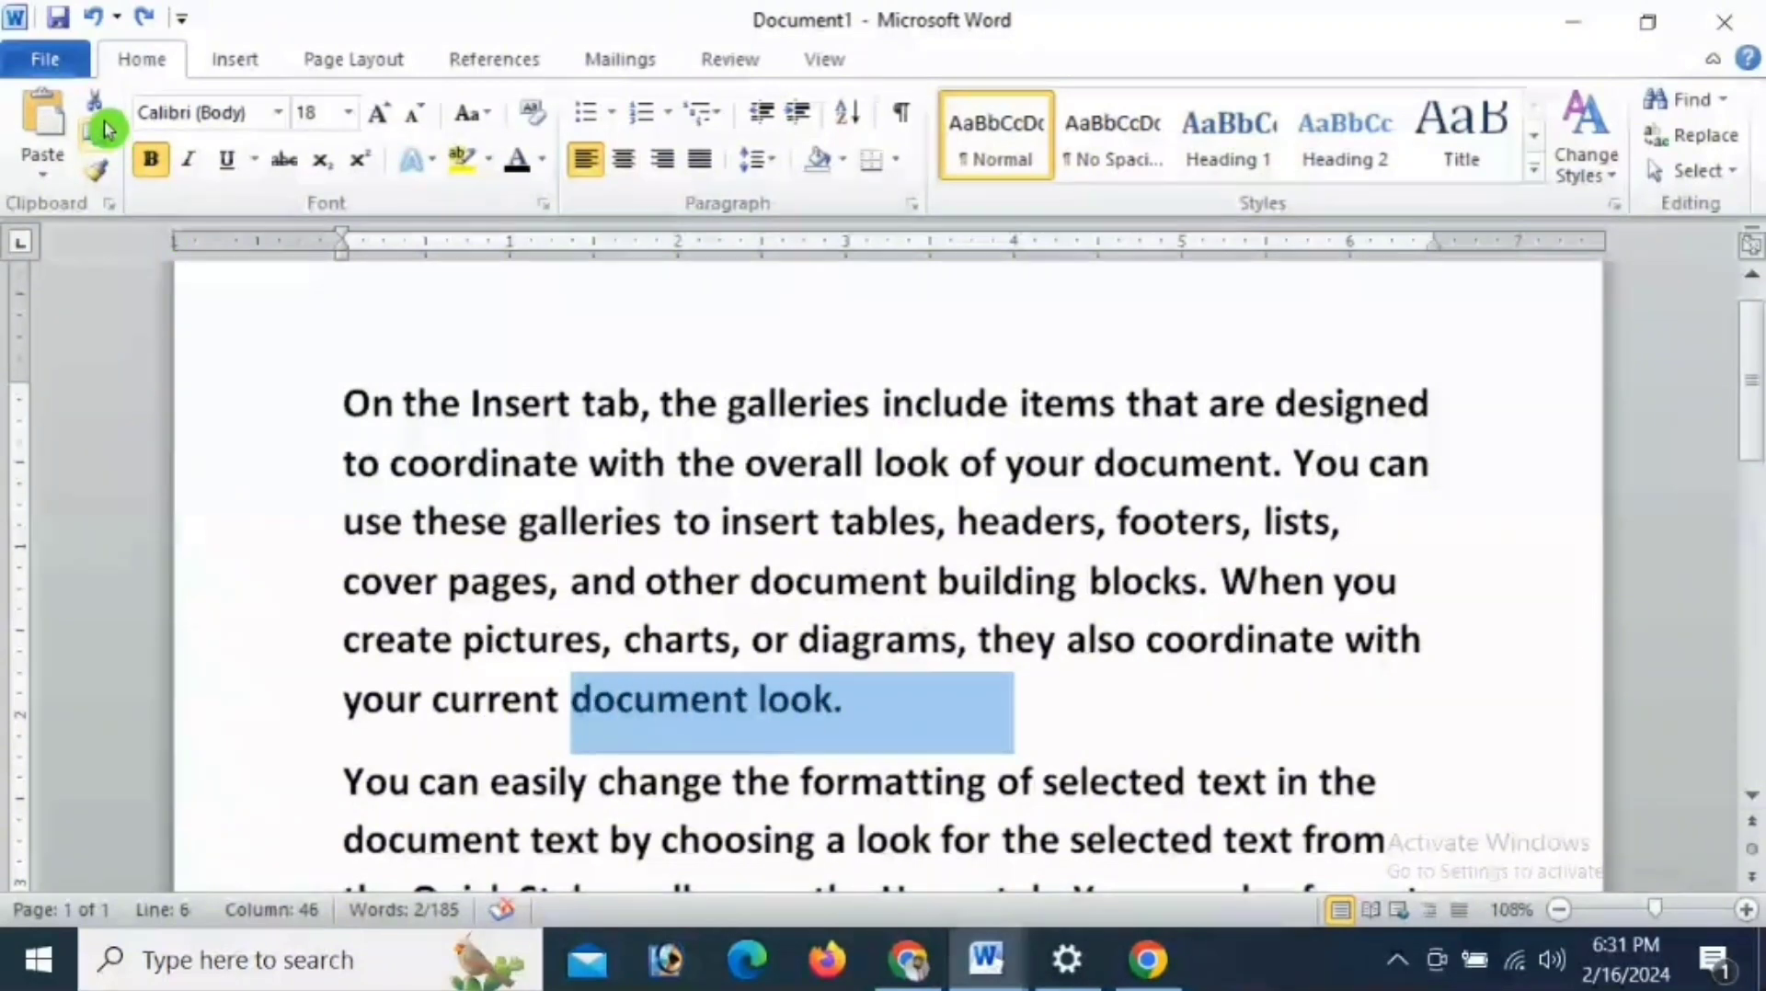
click(1059, 712)
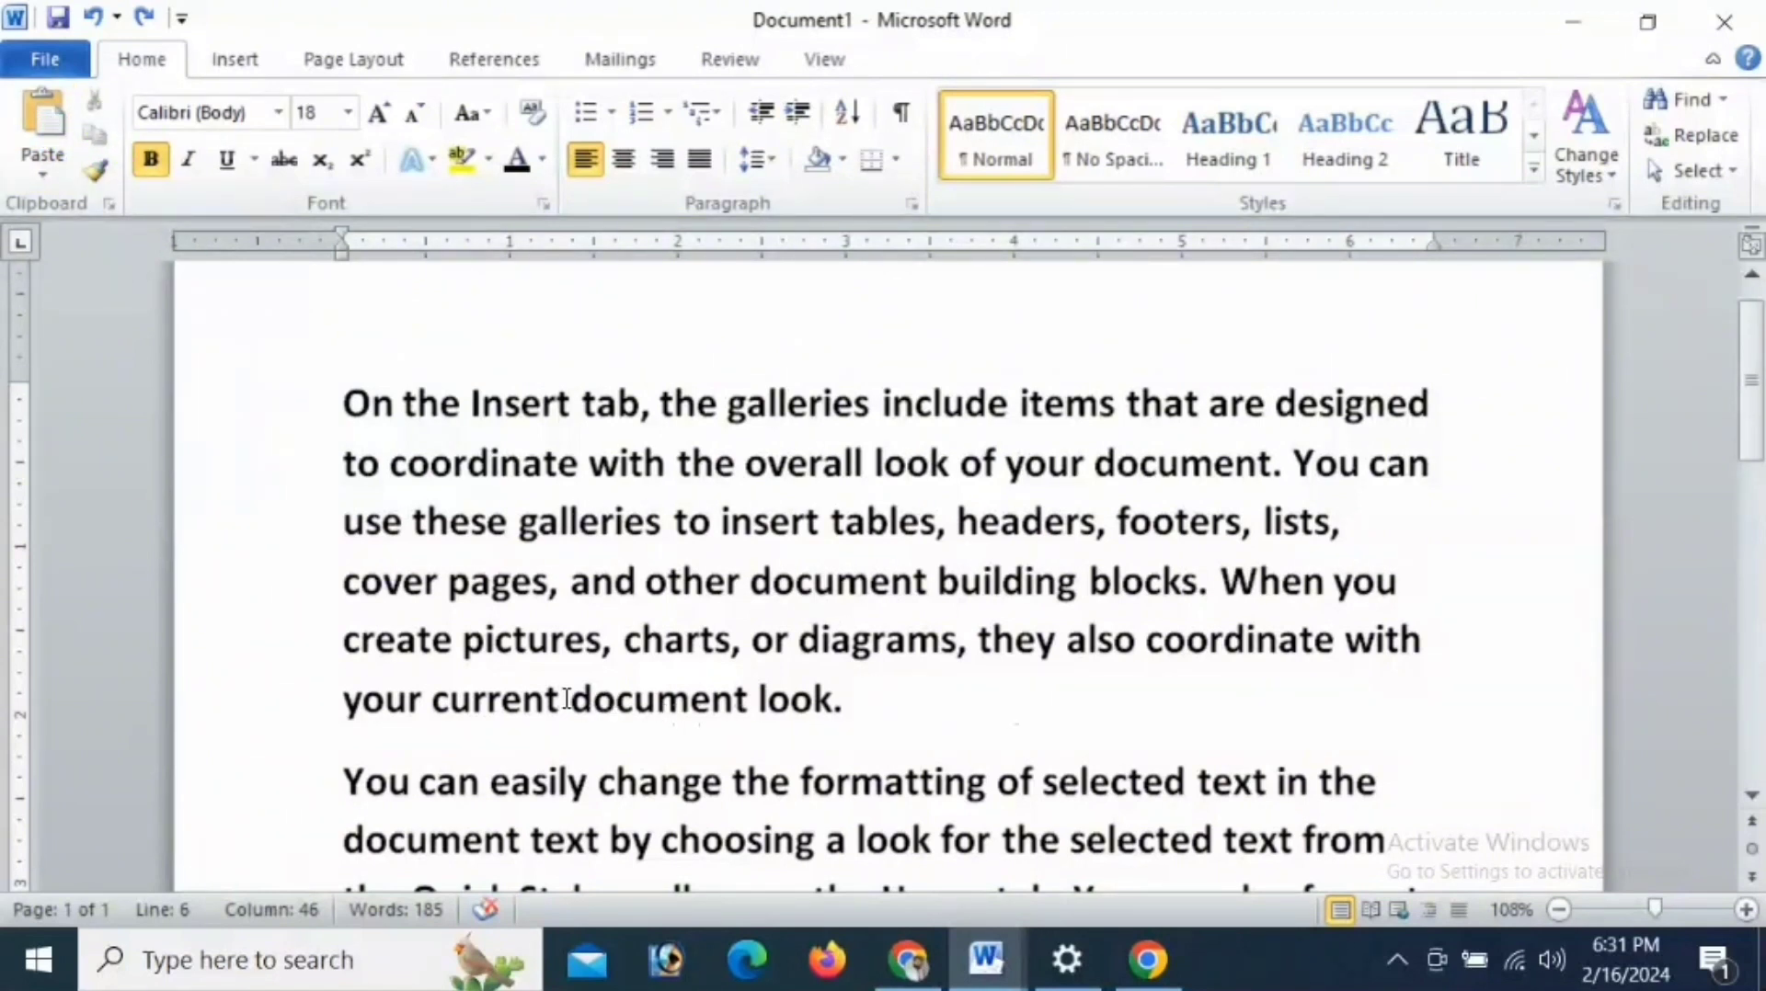
drag(567, 699, 844, 703)
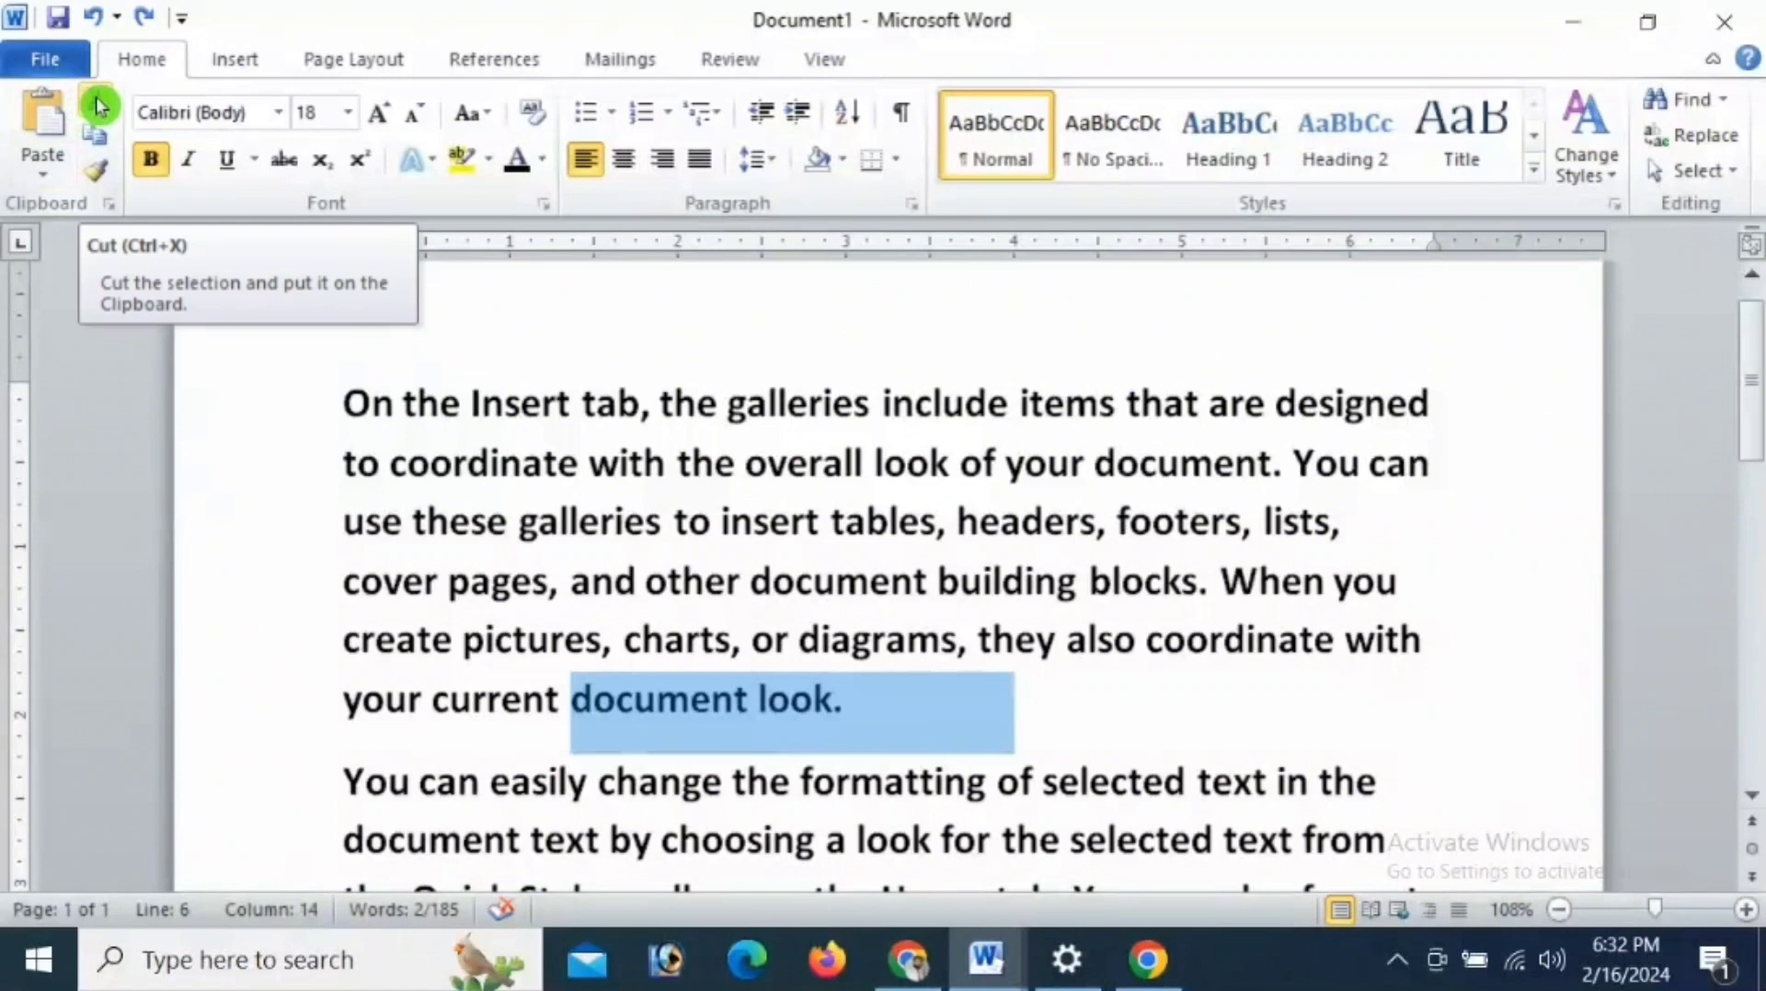
click(97, 103)
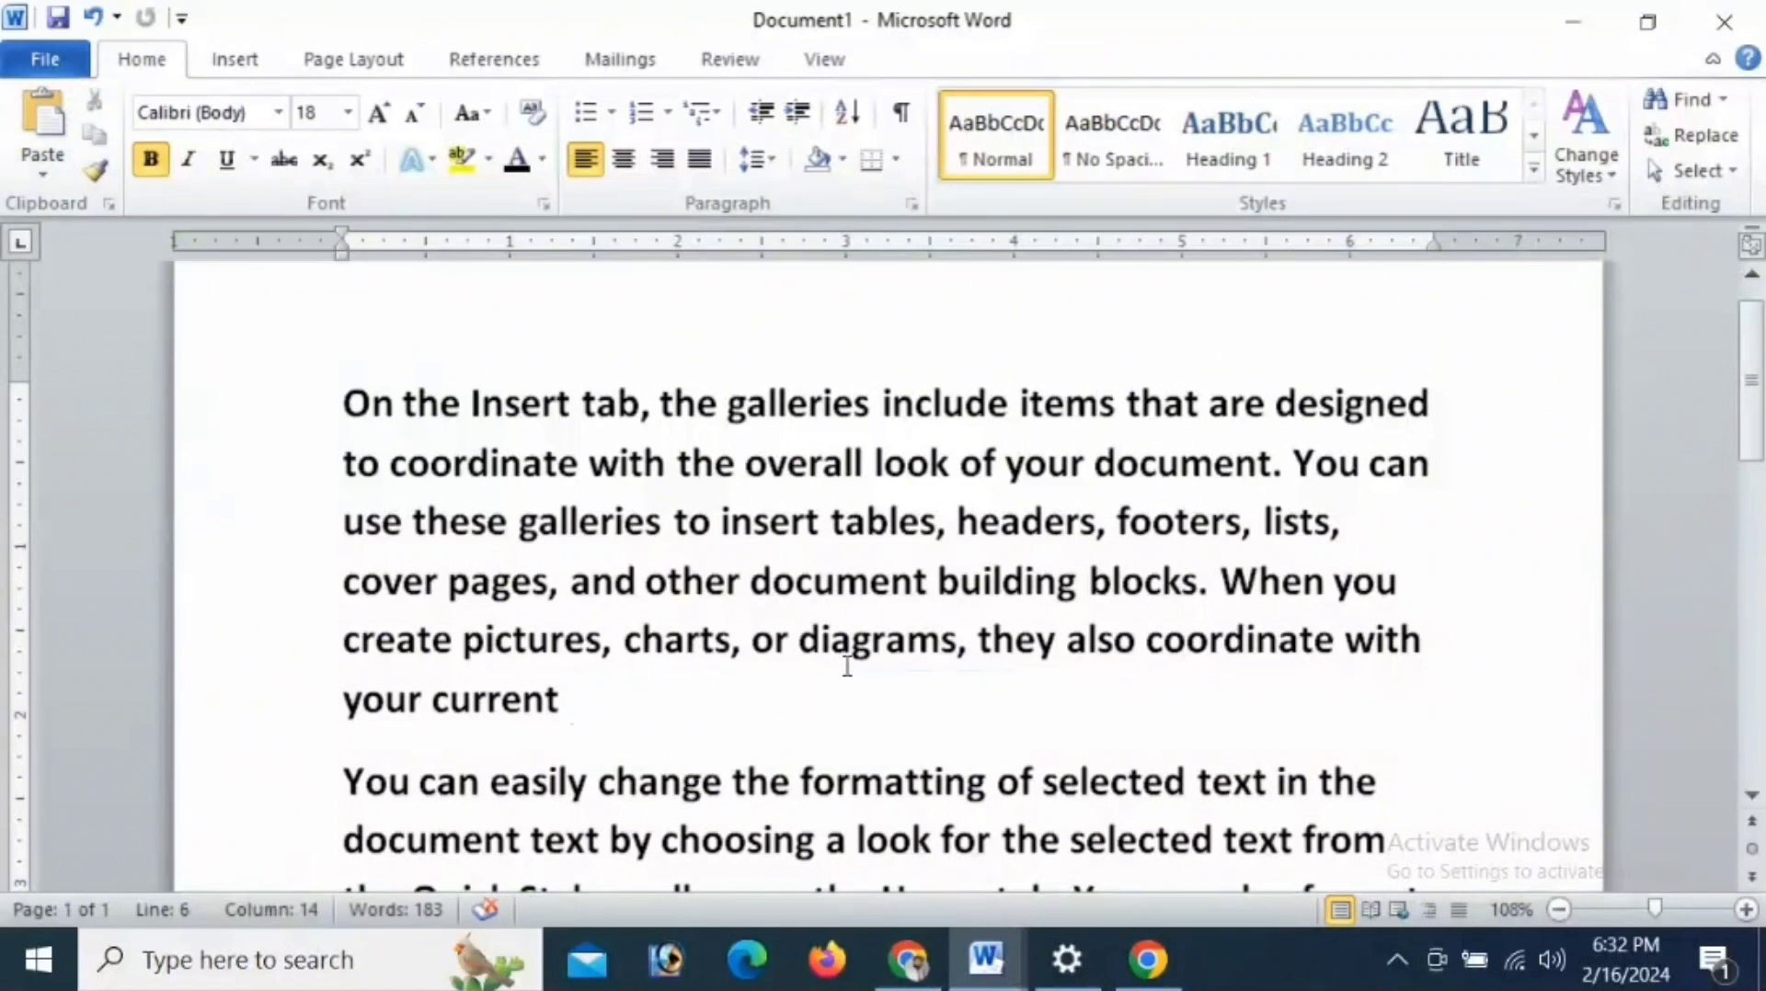
double_click(955, 745)
click(42, 120)
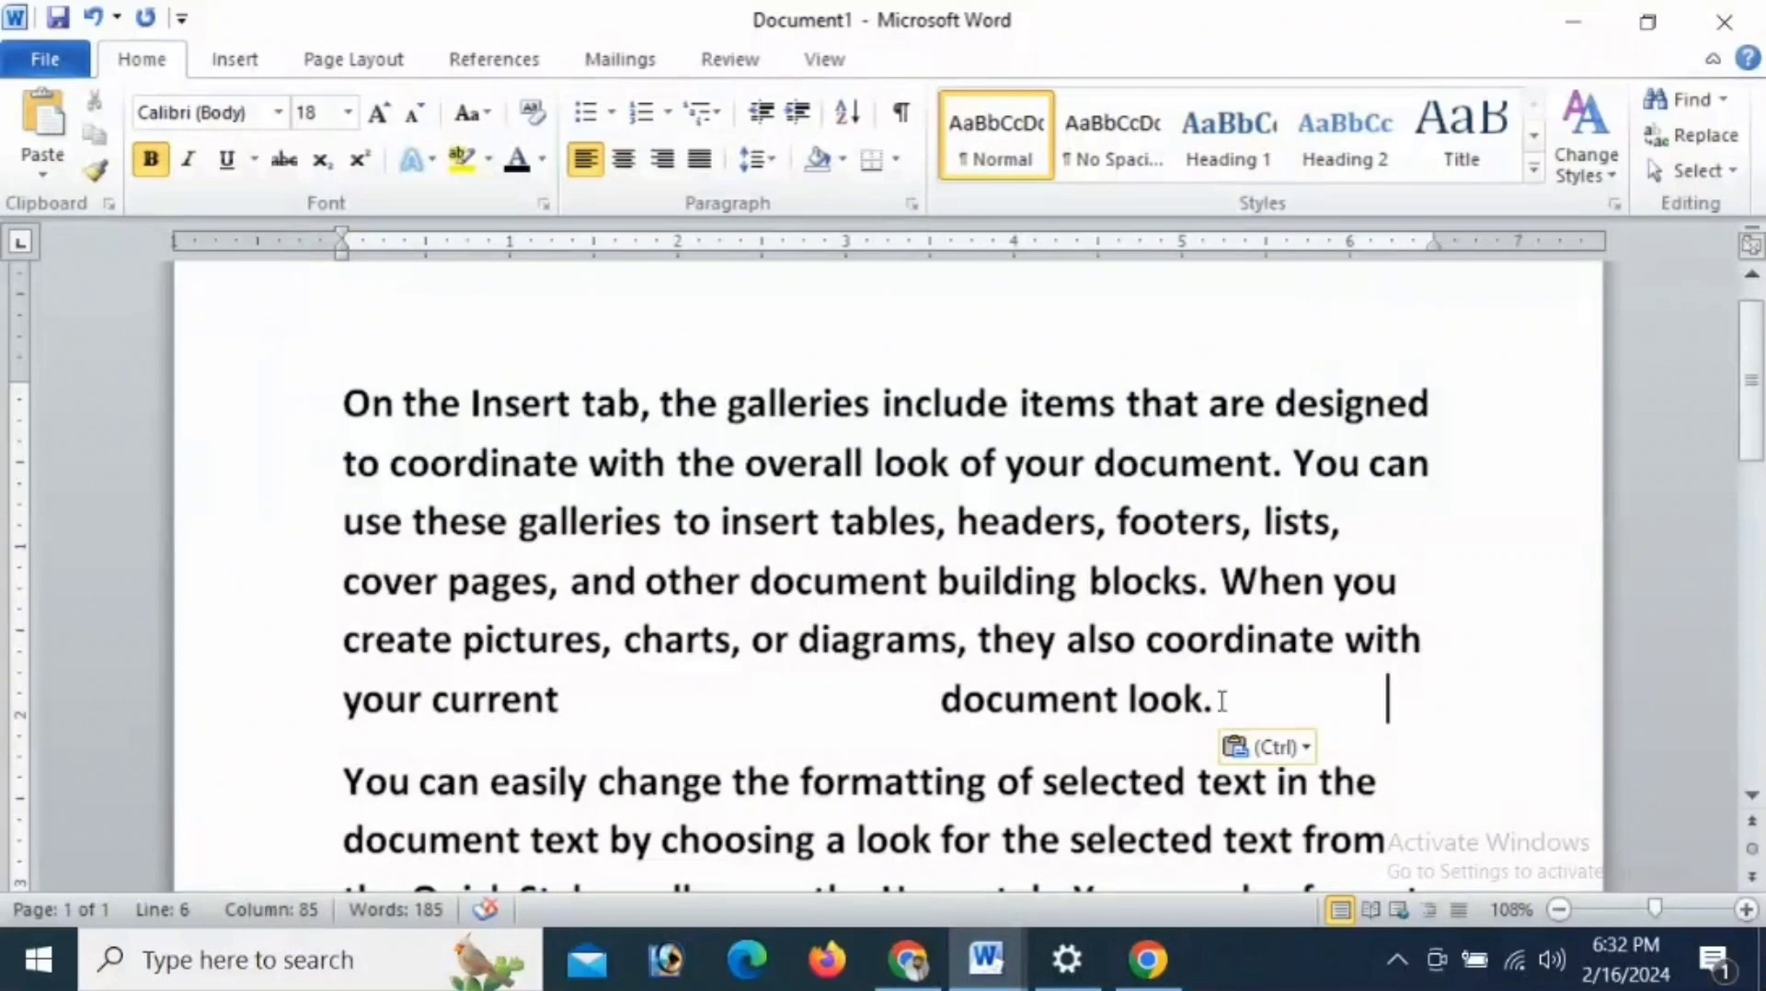
- Paste a copy of "document look" farther along the first paragraph's last line and delete that copy
drag(1203, 699, 818, 708)
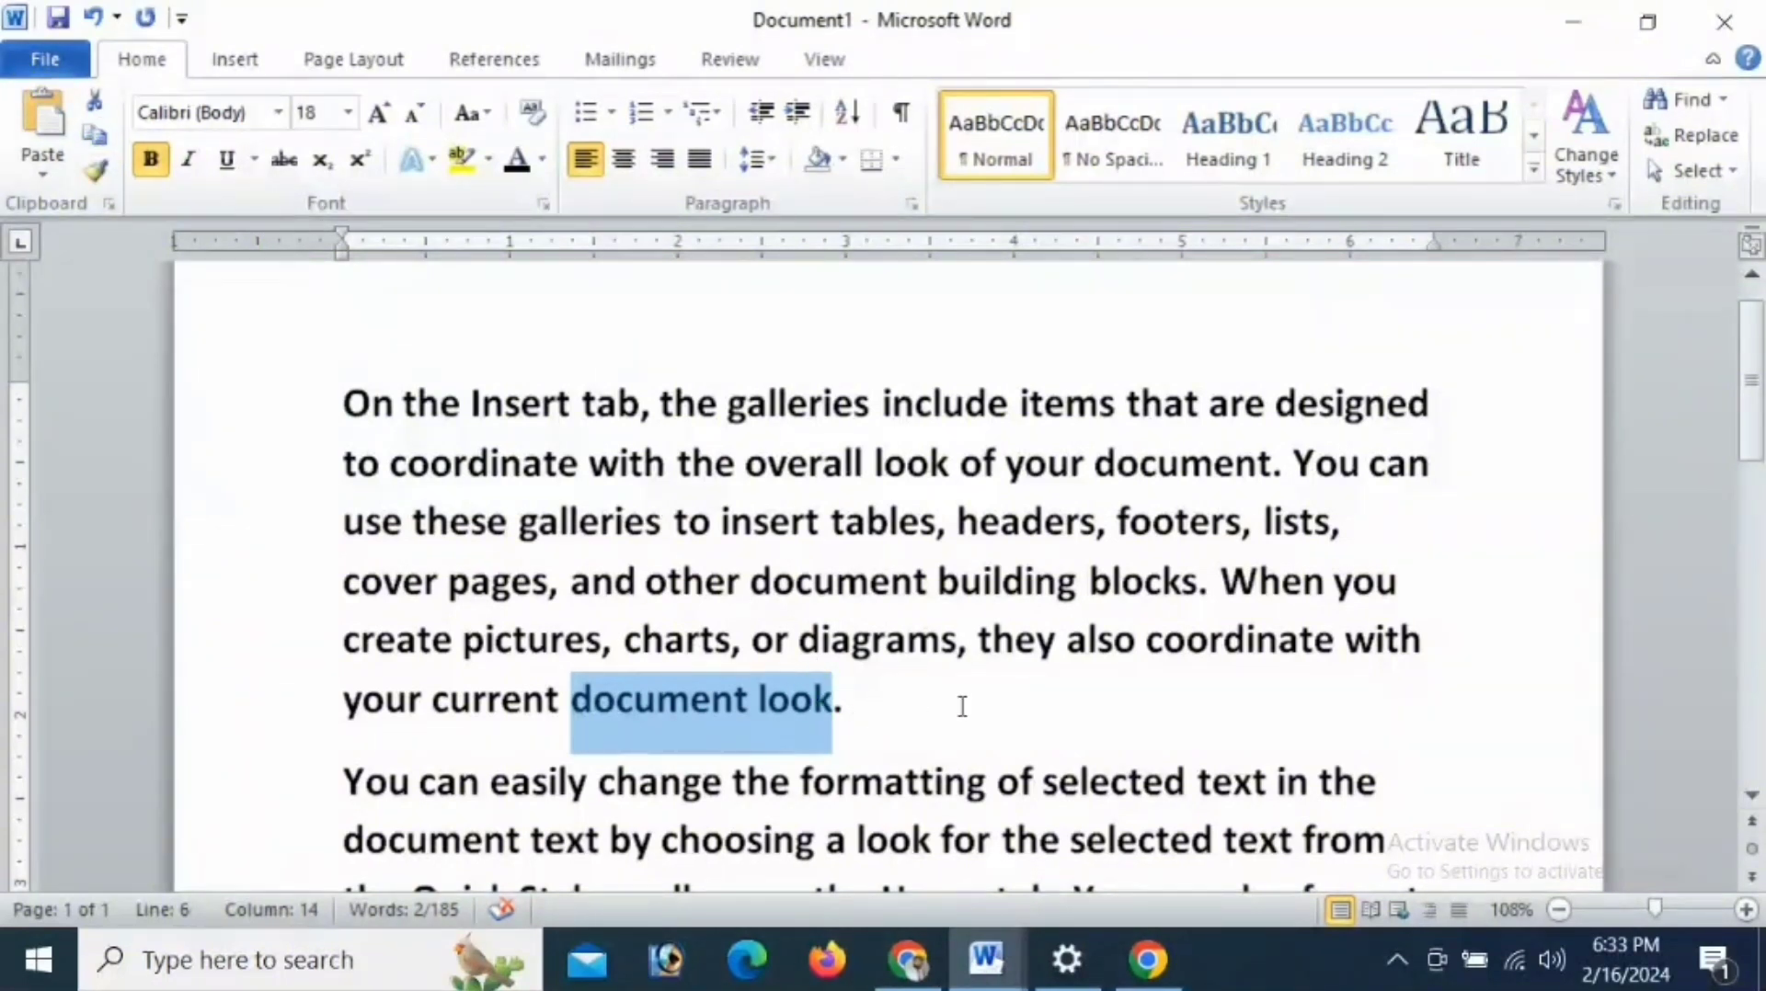
click(1035, 699)
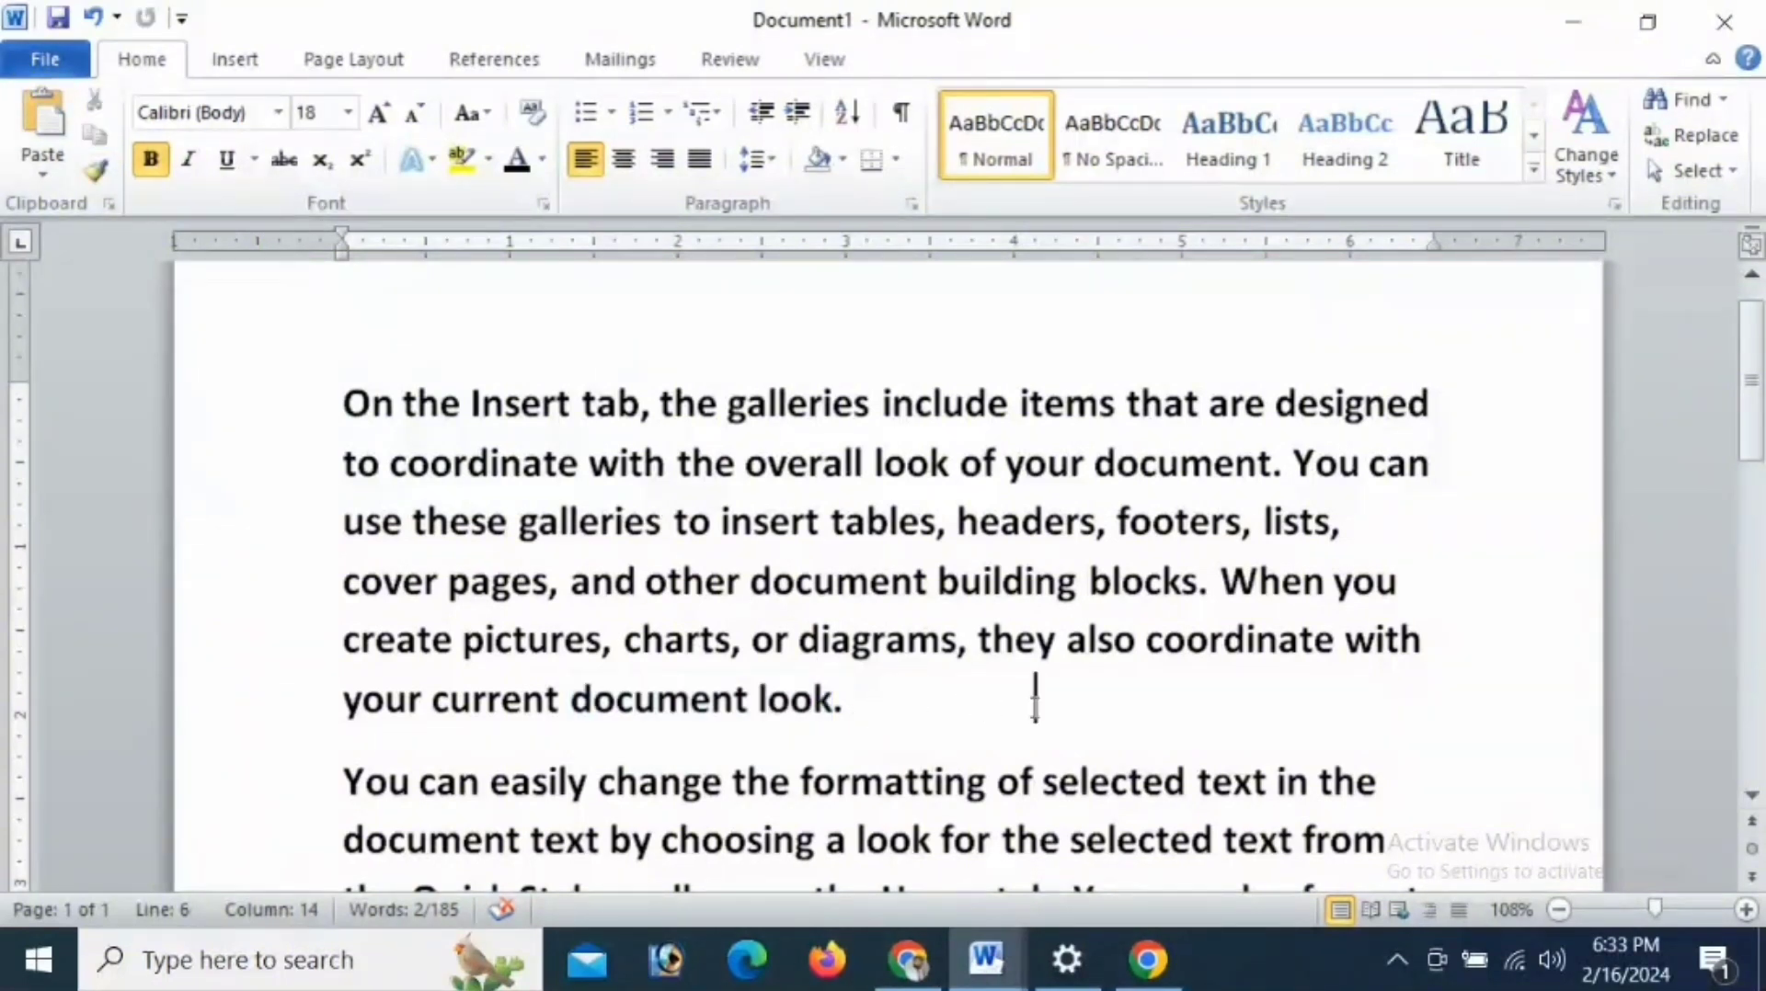
click(43, 126)
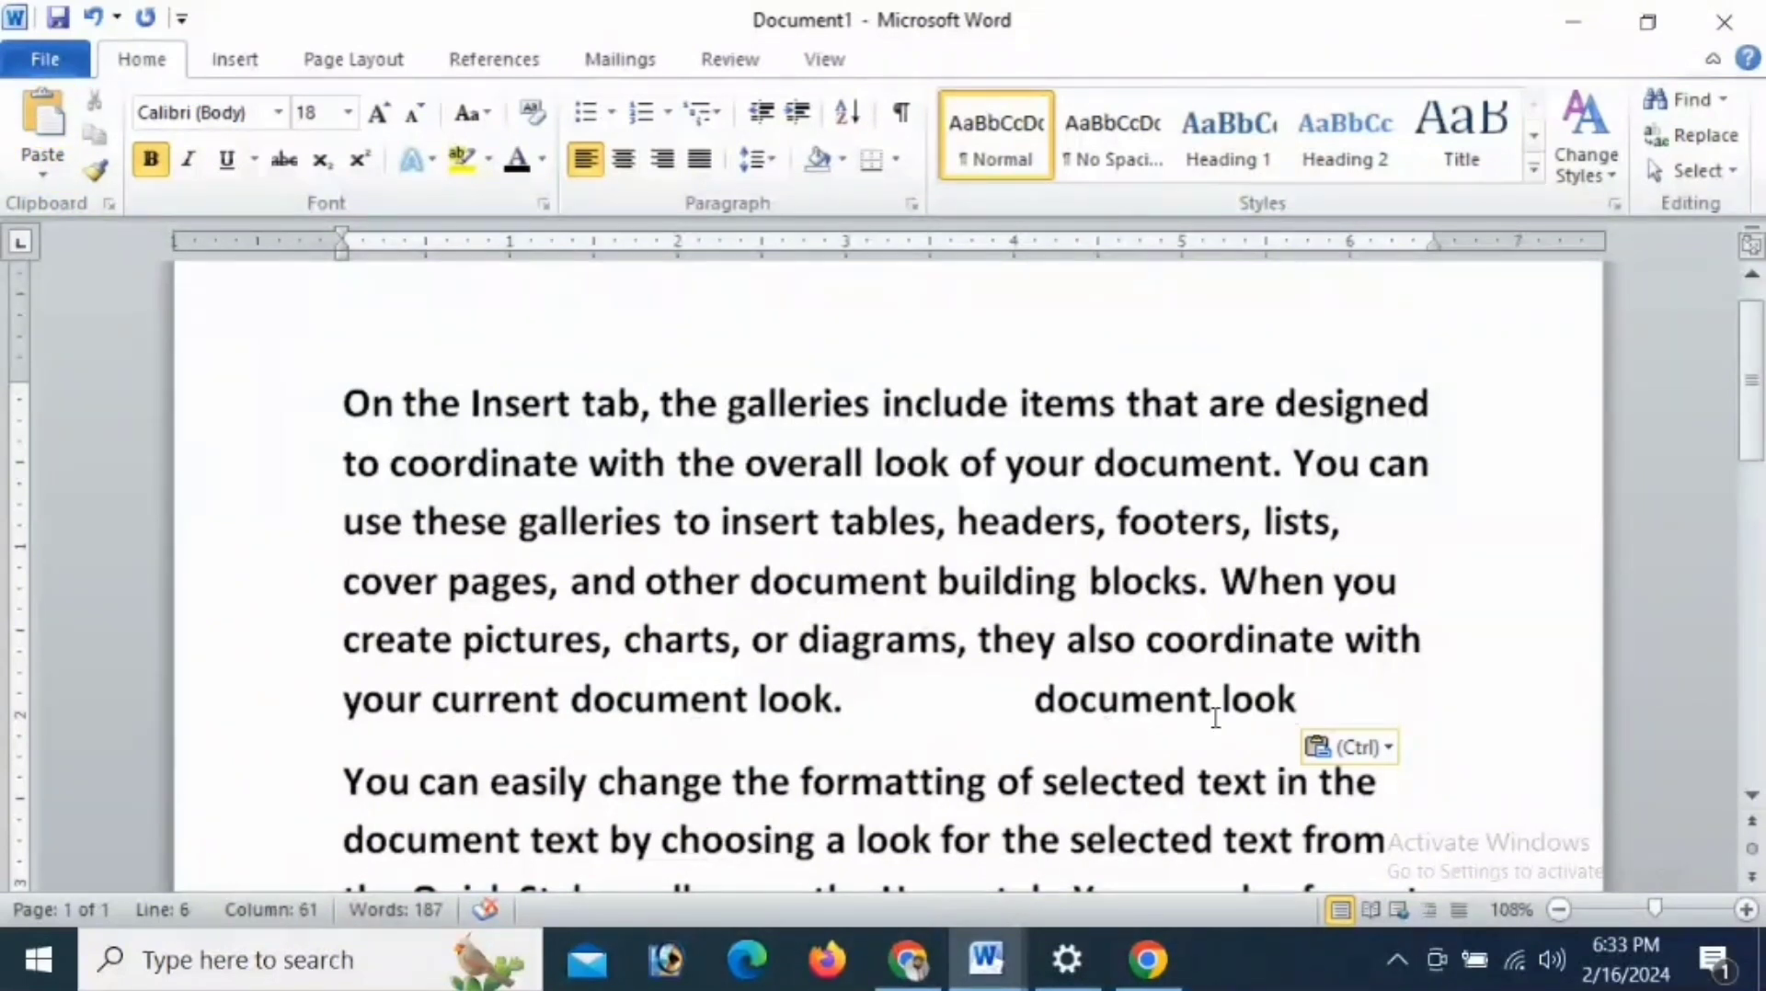
click(101, 181)
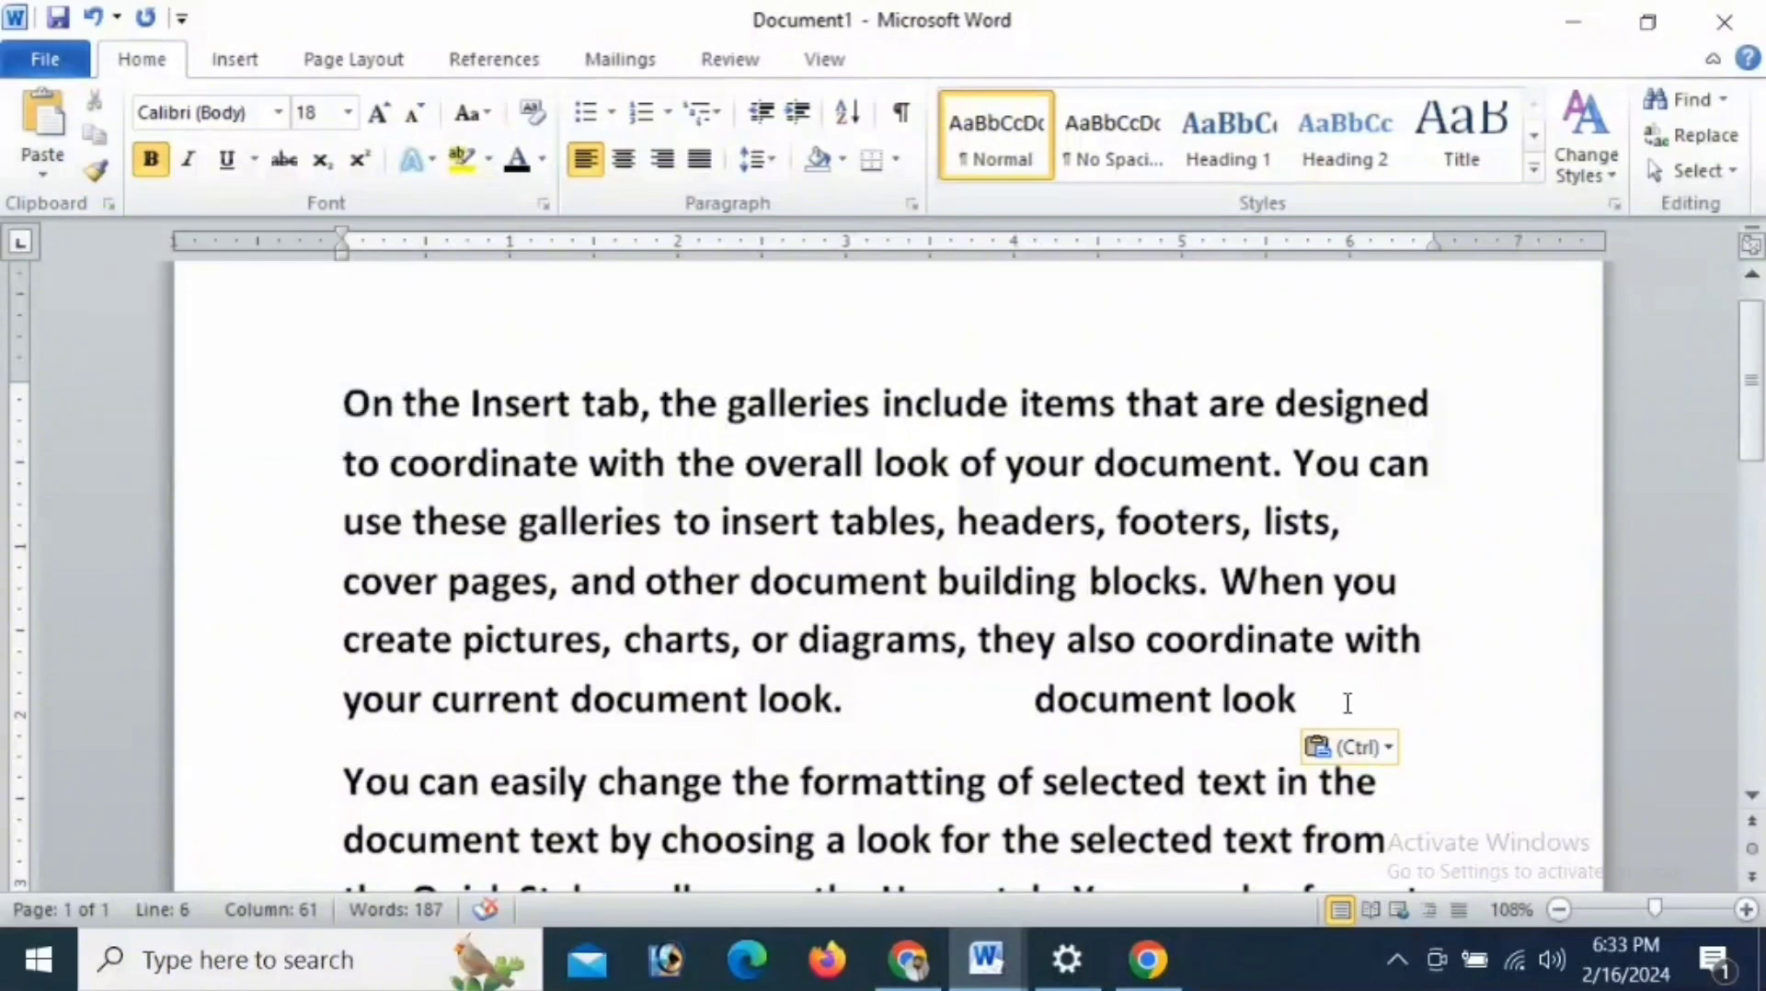
drag(1344, 704, 1080, 696)
key(Delete)
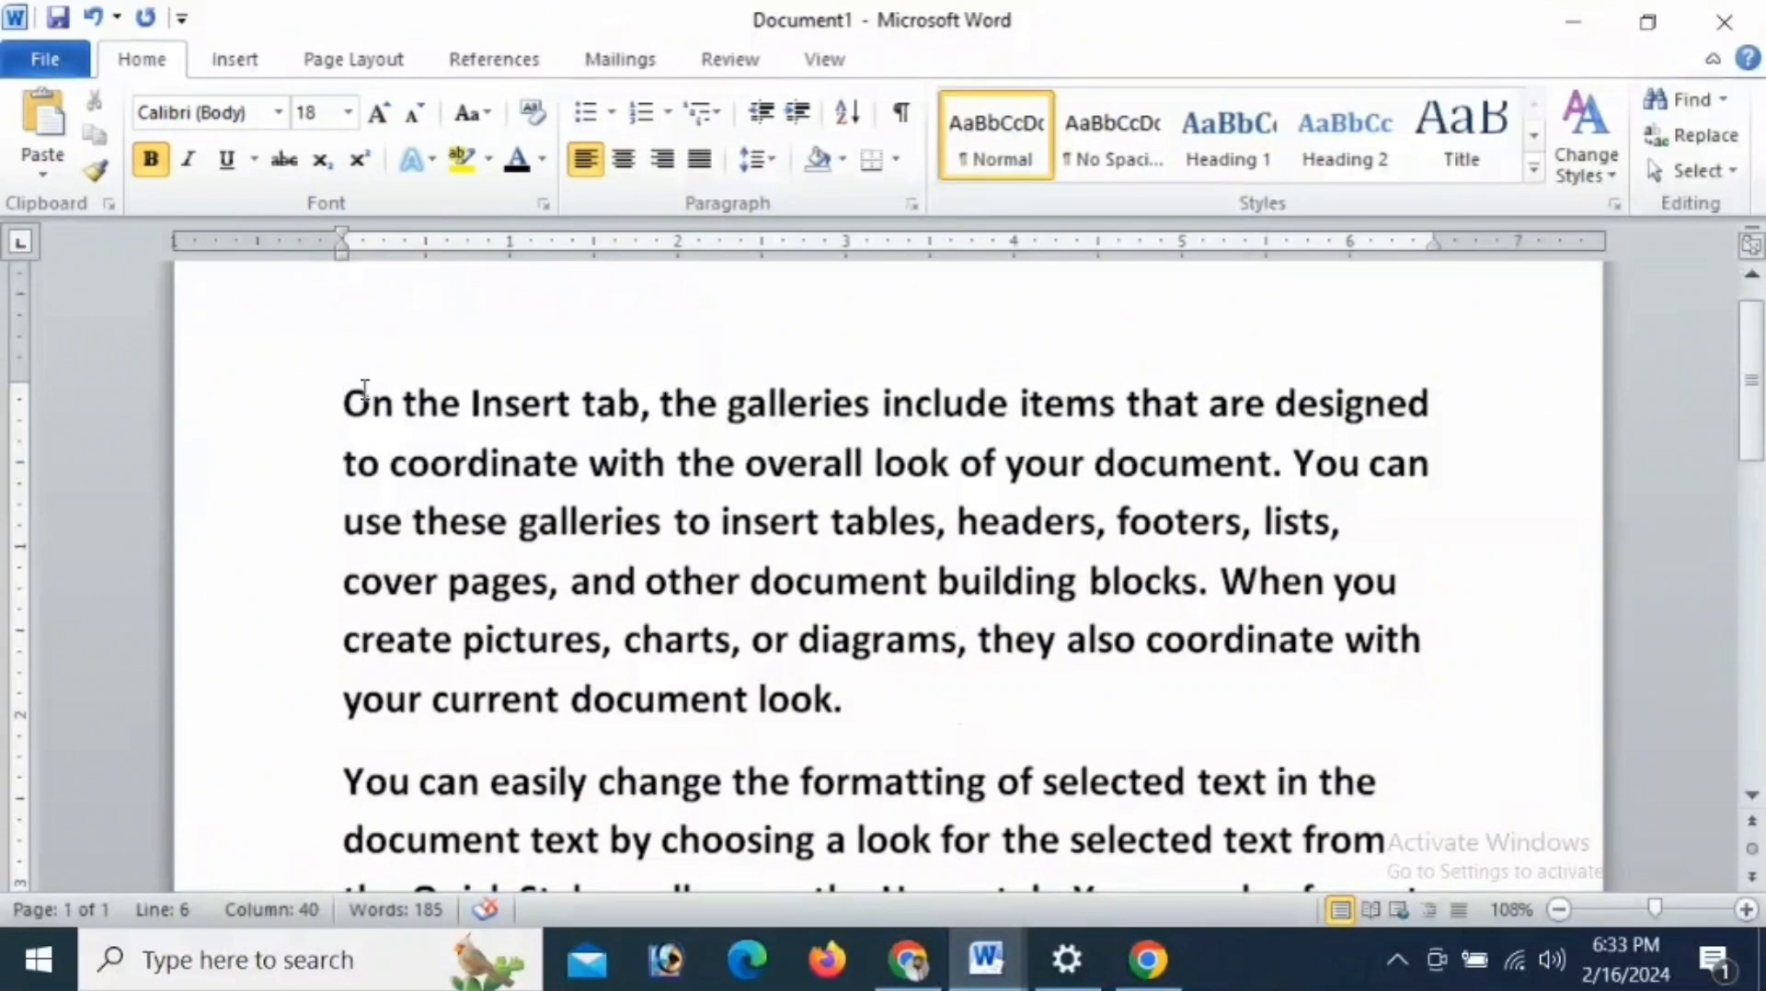
- Change the font of the whole first paragraph to Cooper Black
drag(345, 395, 856, 704)
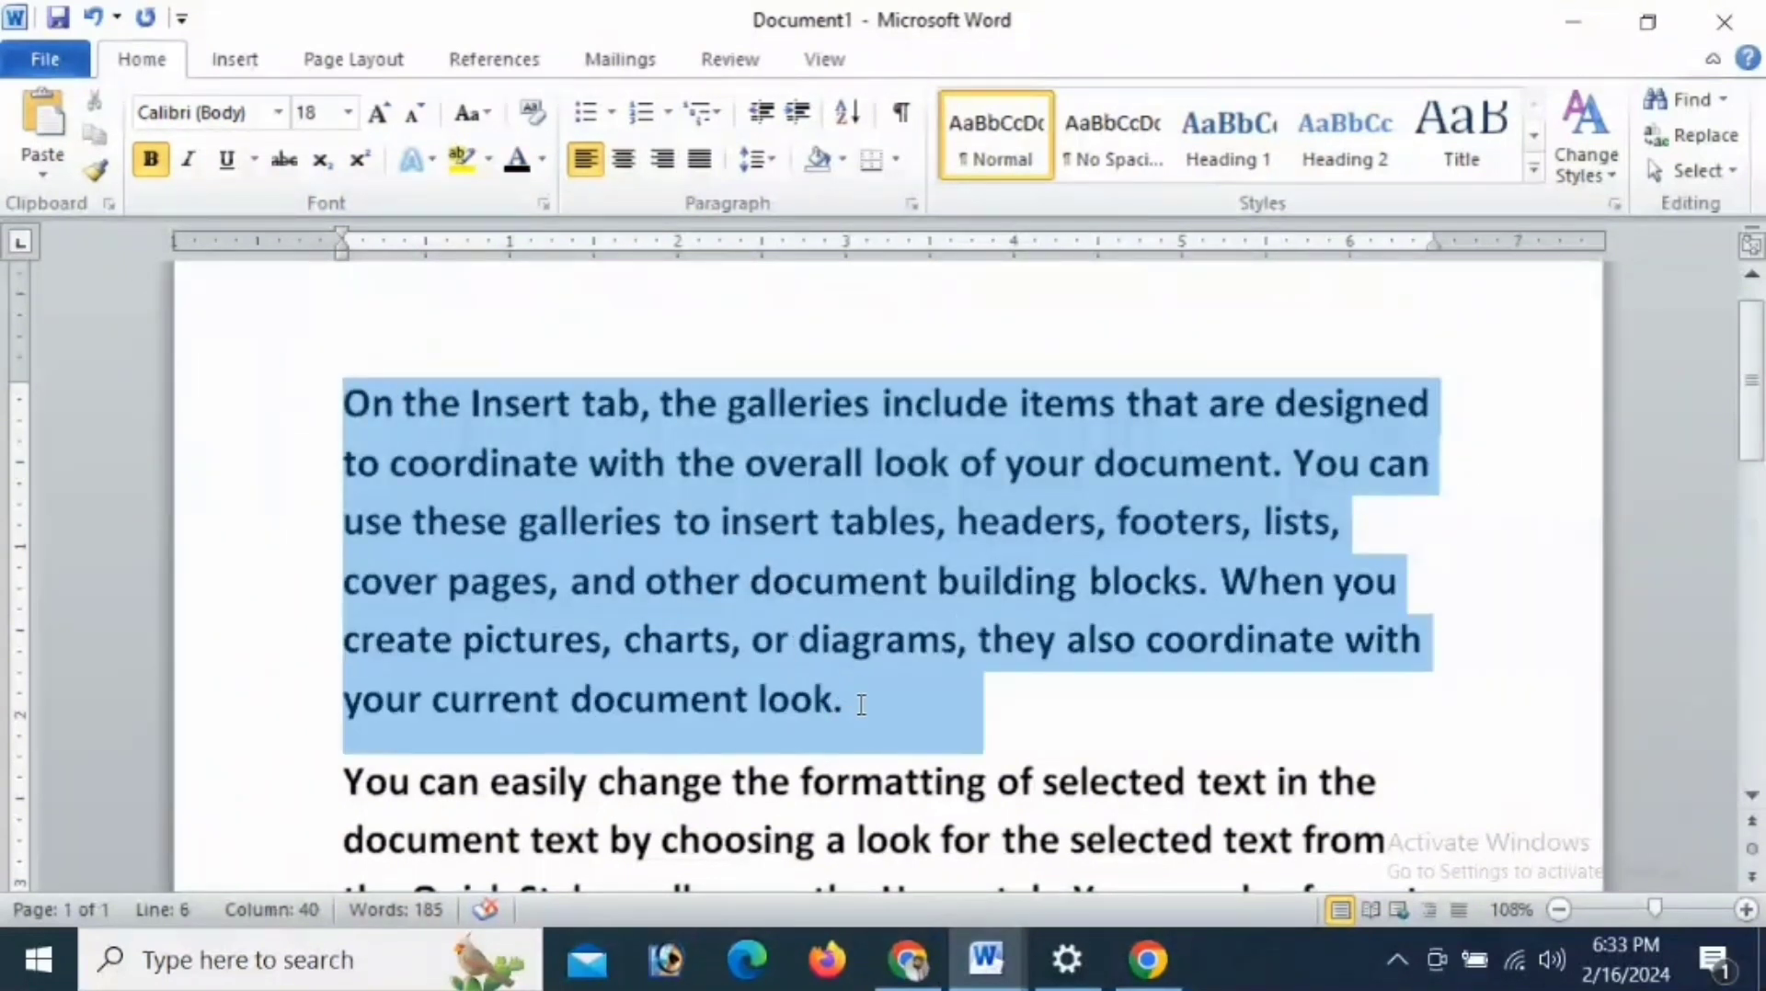
click(279, 117)
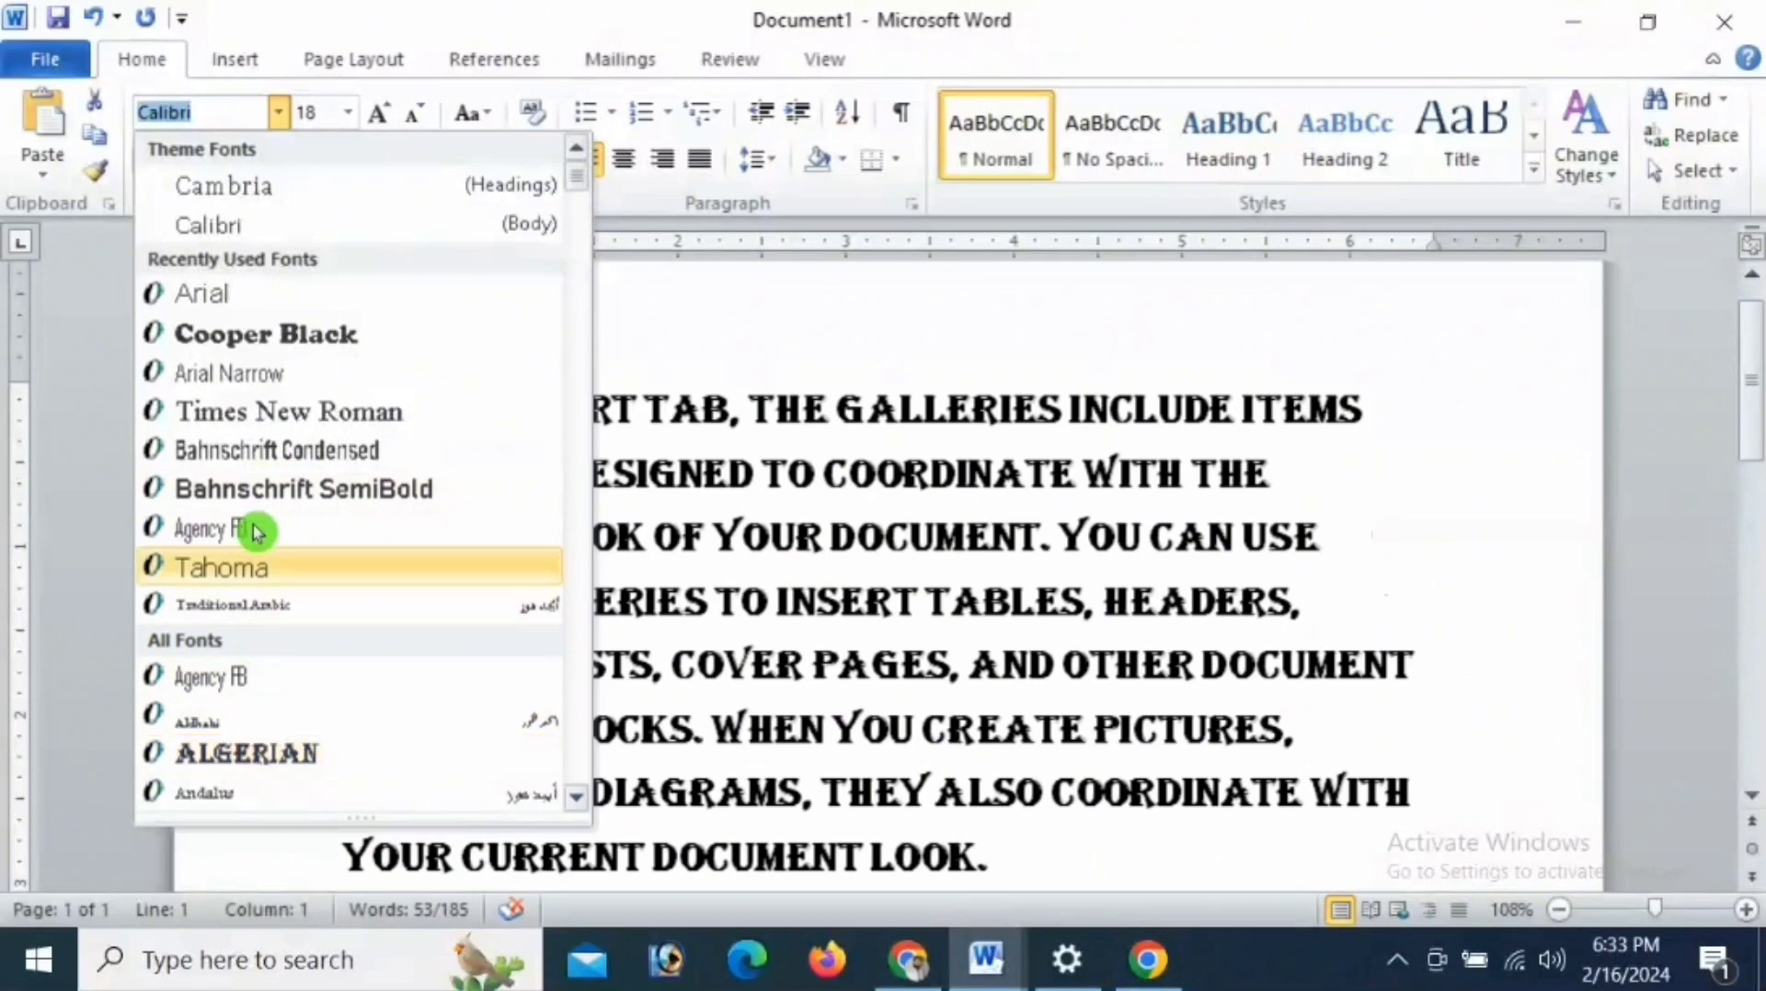
click(276, 339)
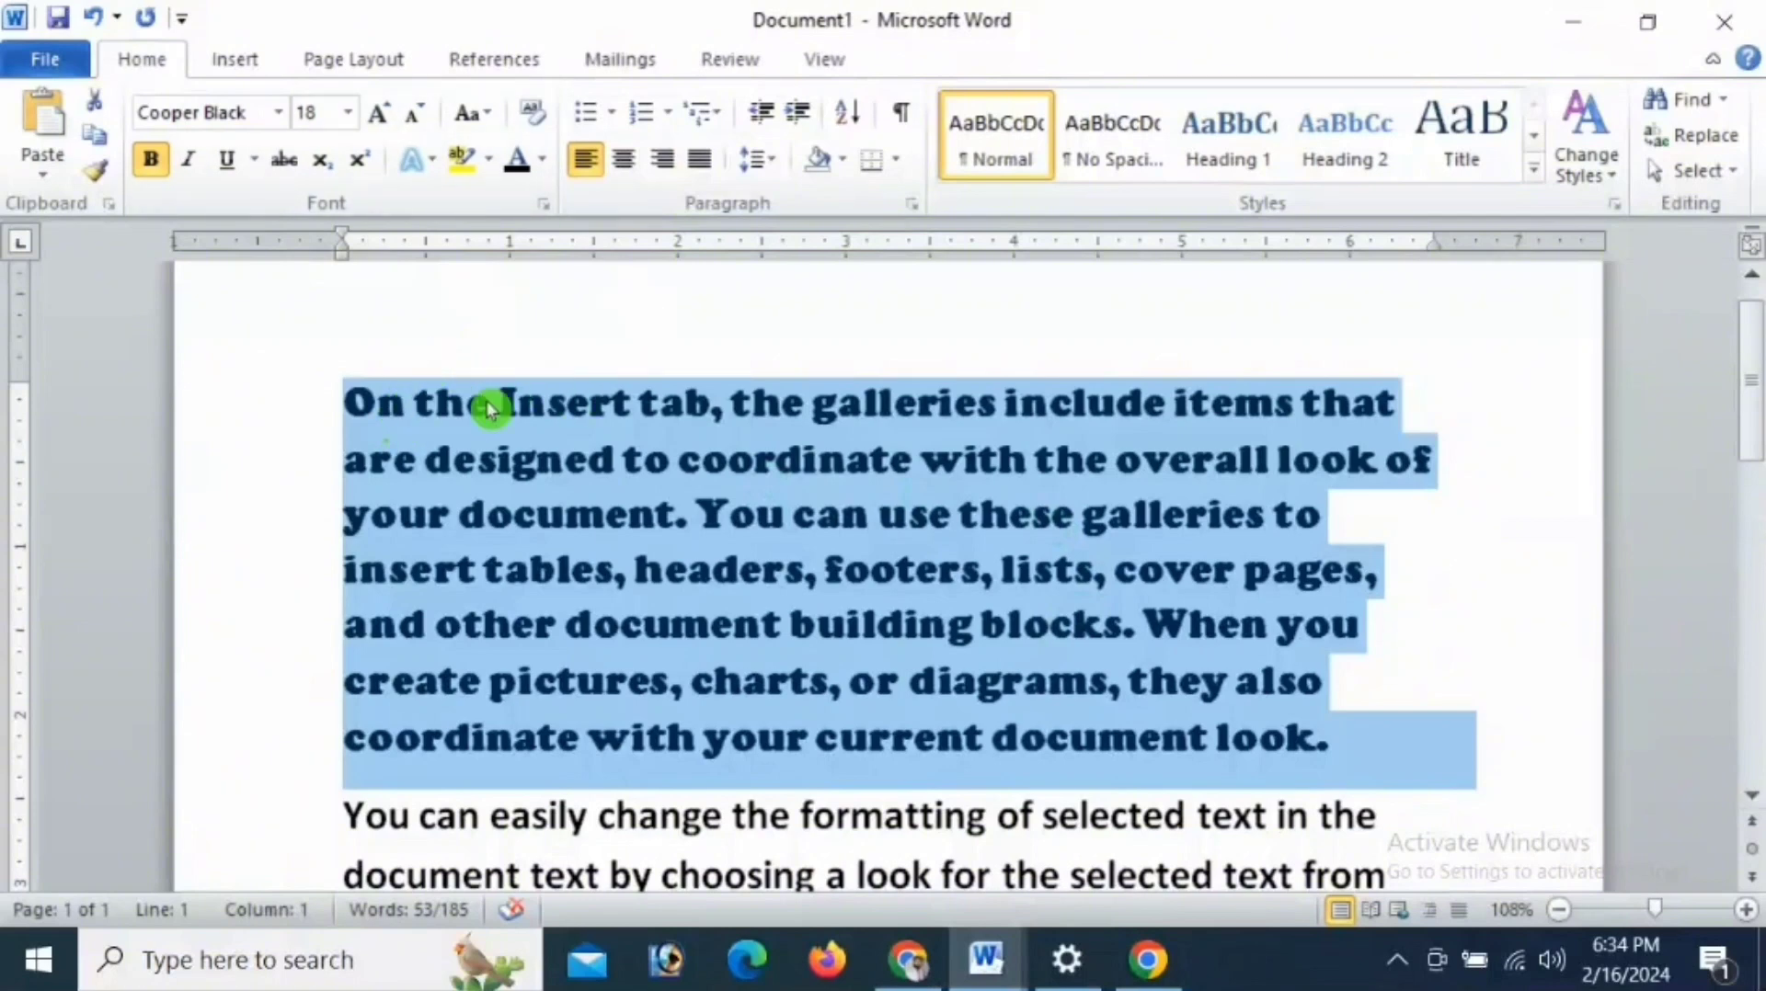
- Toggle bold off and on for the first paragraph, and switch italic on and off again
click(152, 164)
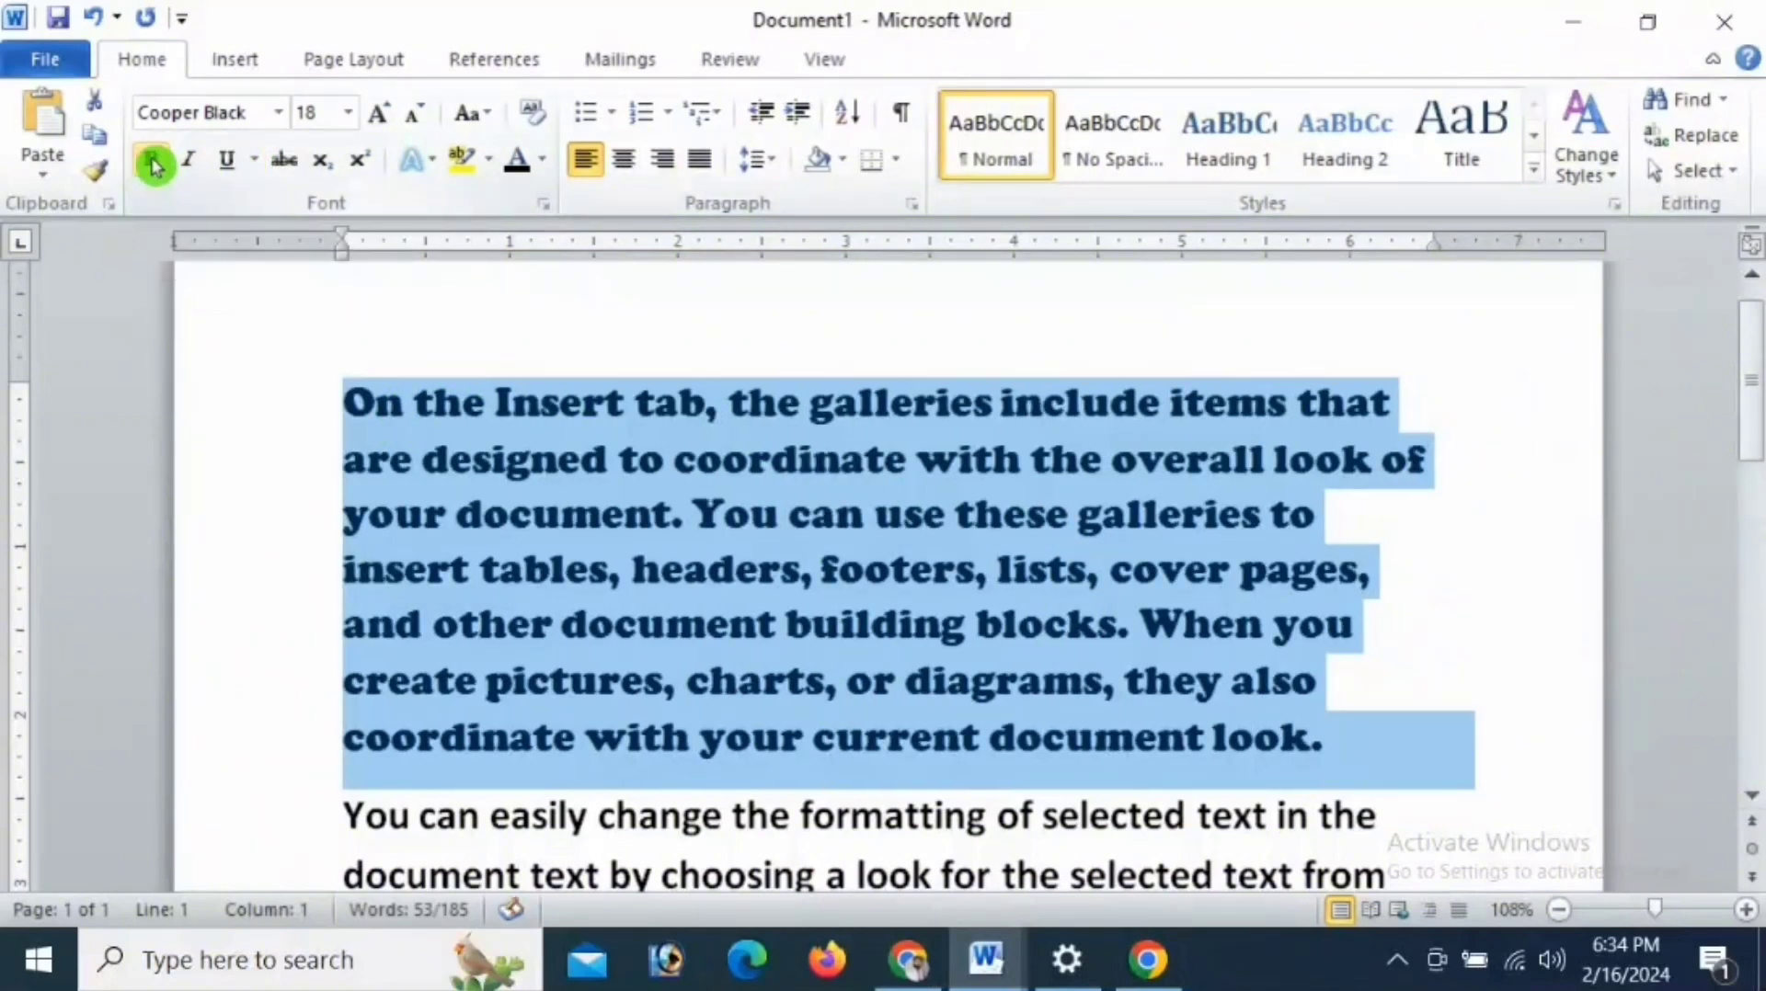
click(152, 164)
click(152, 163)
click(152, 164)
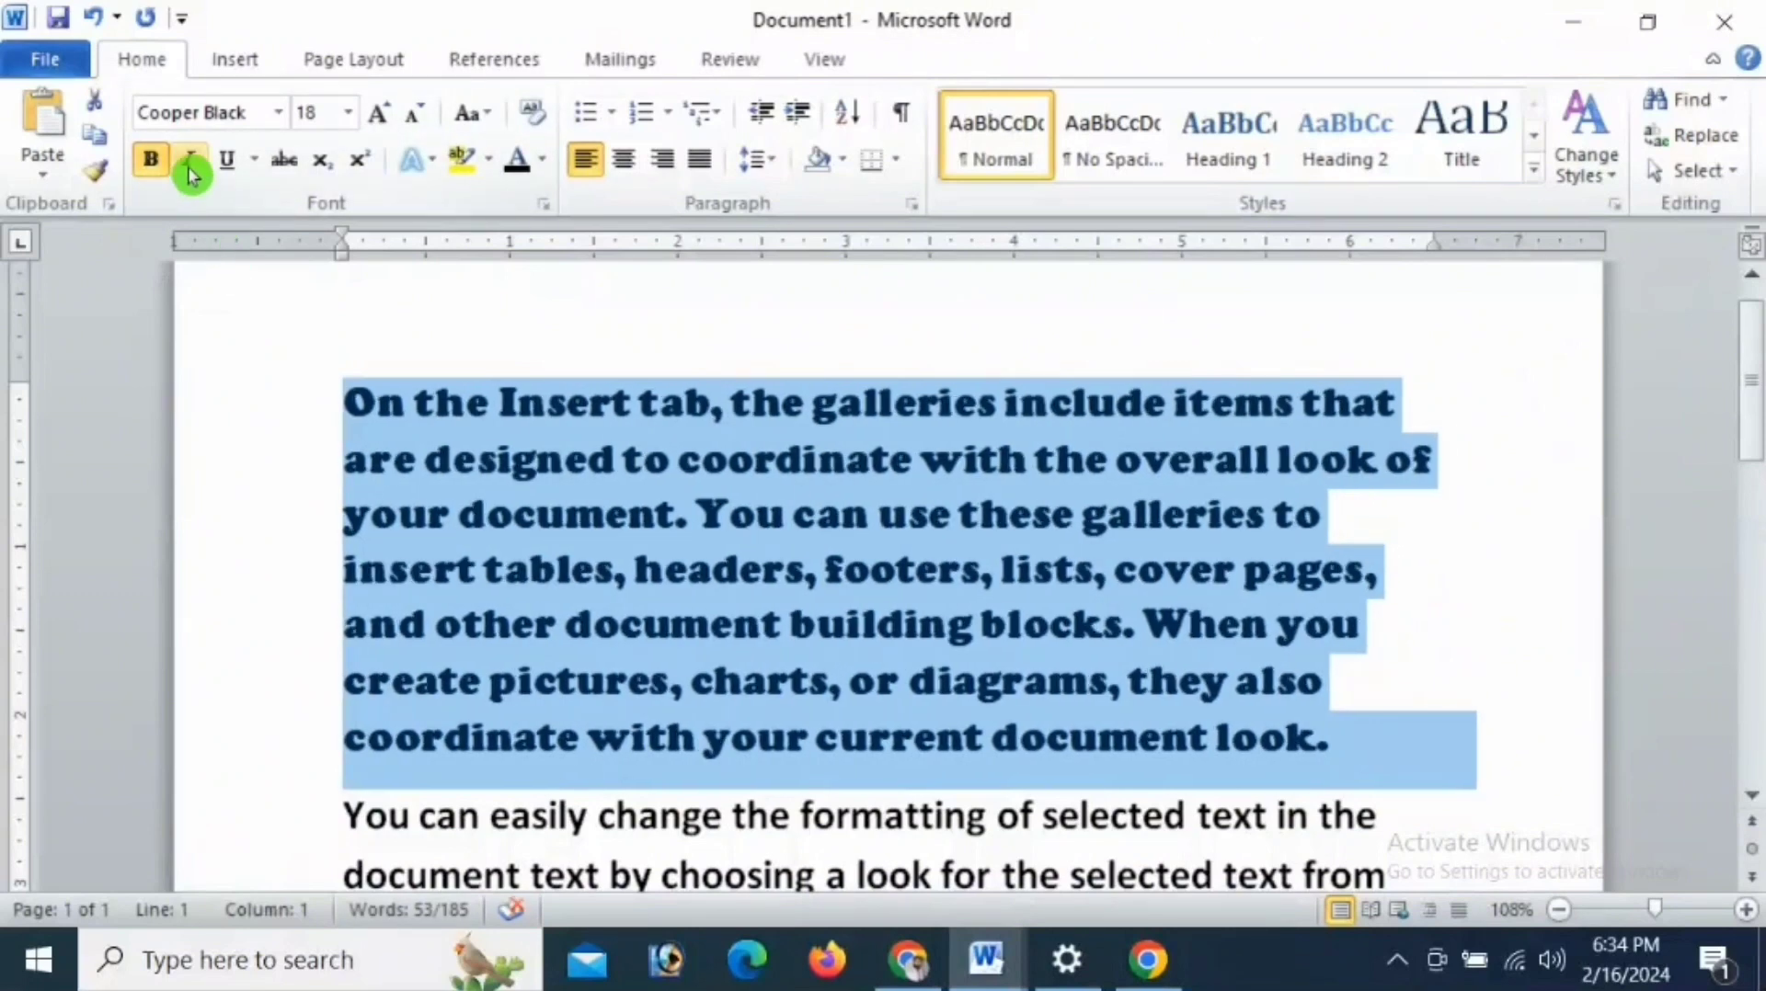
click(191, 166)
click(190, 166)
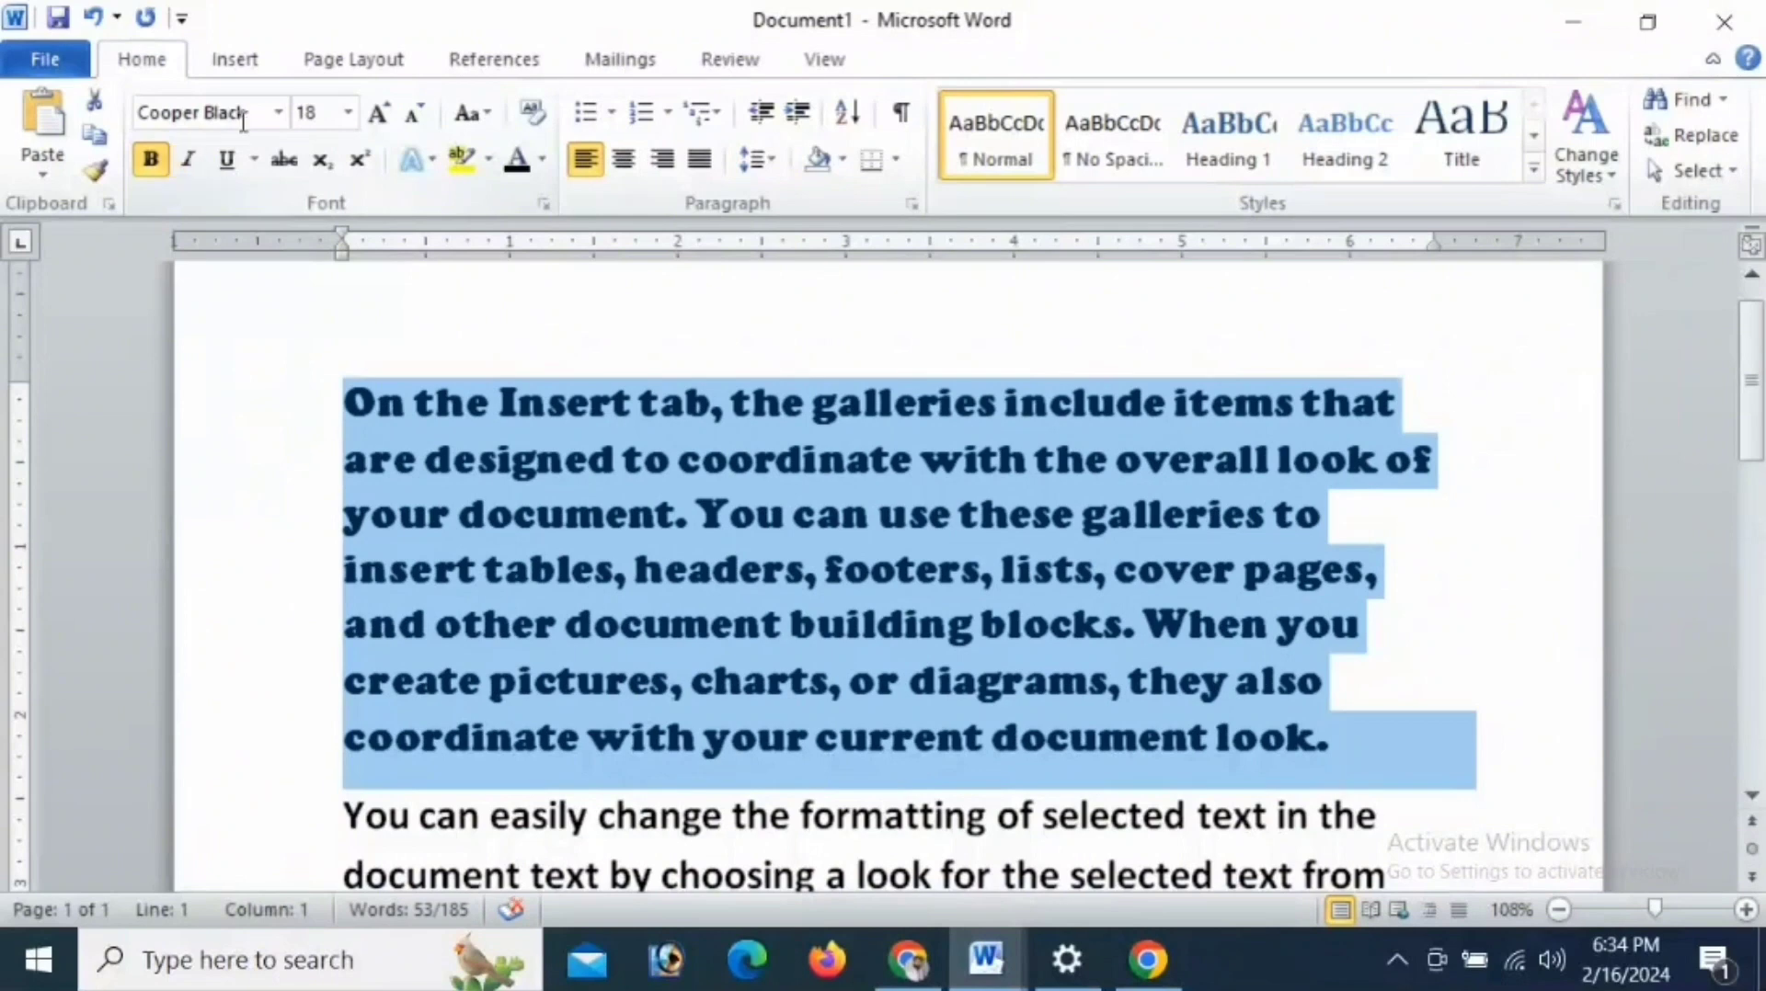
- Change the first paragraph's font to Arial and remove its bold formatting
click(277, 117)
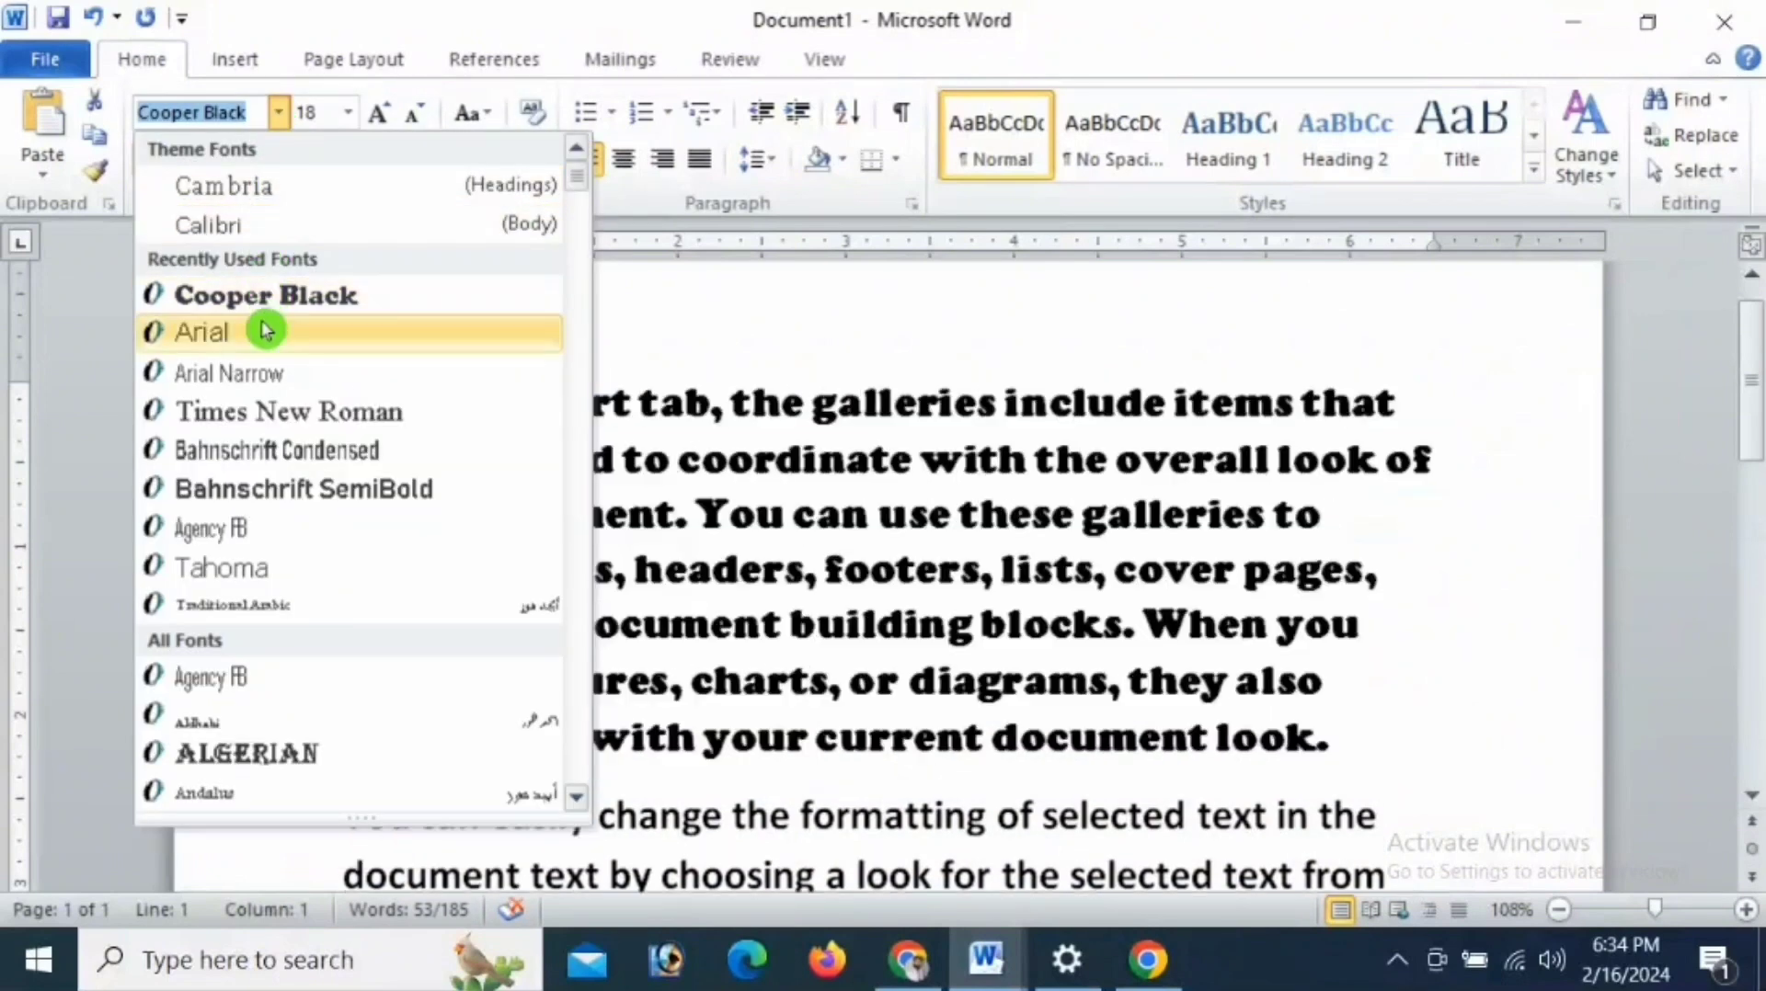
click(262, 338)
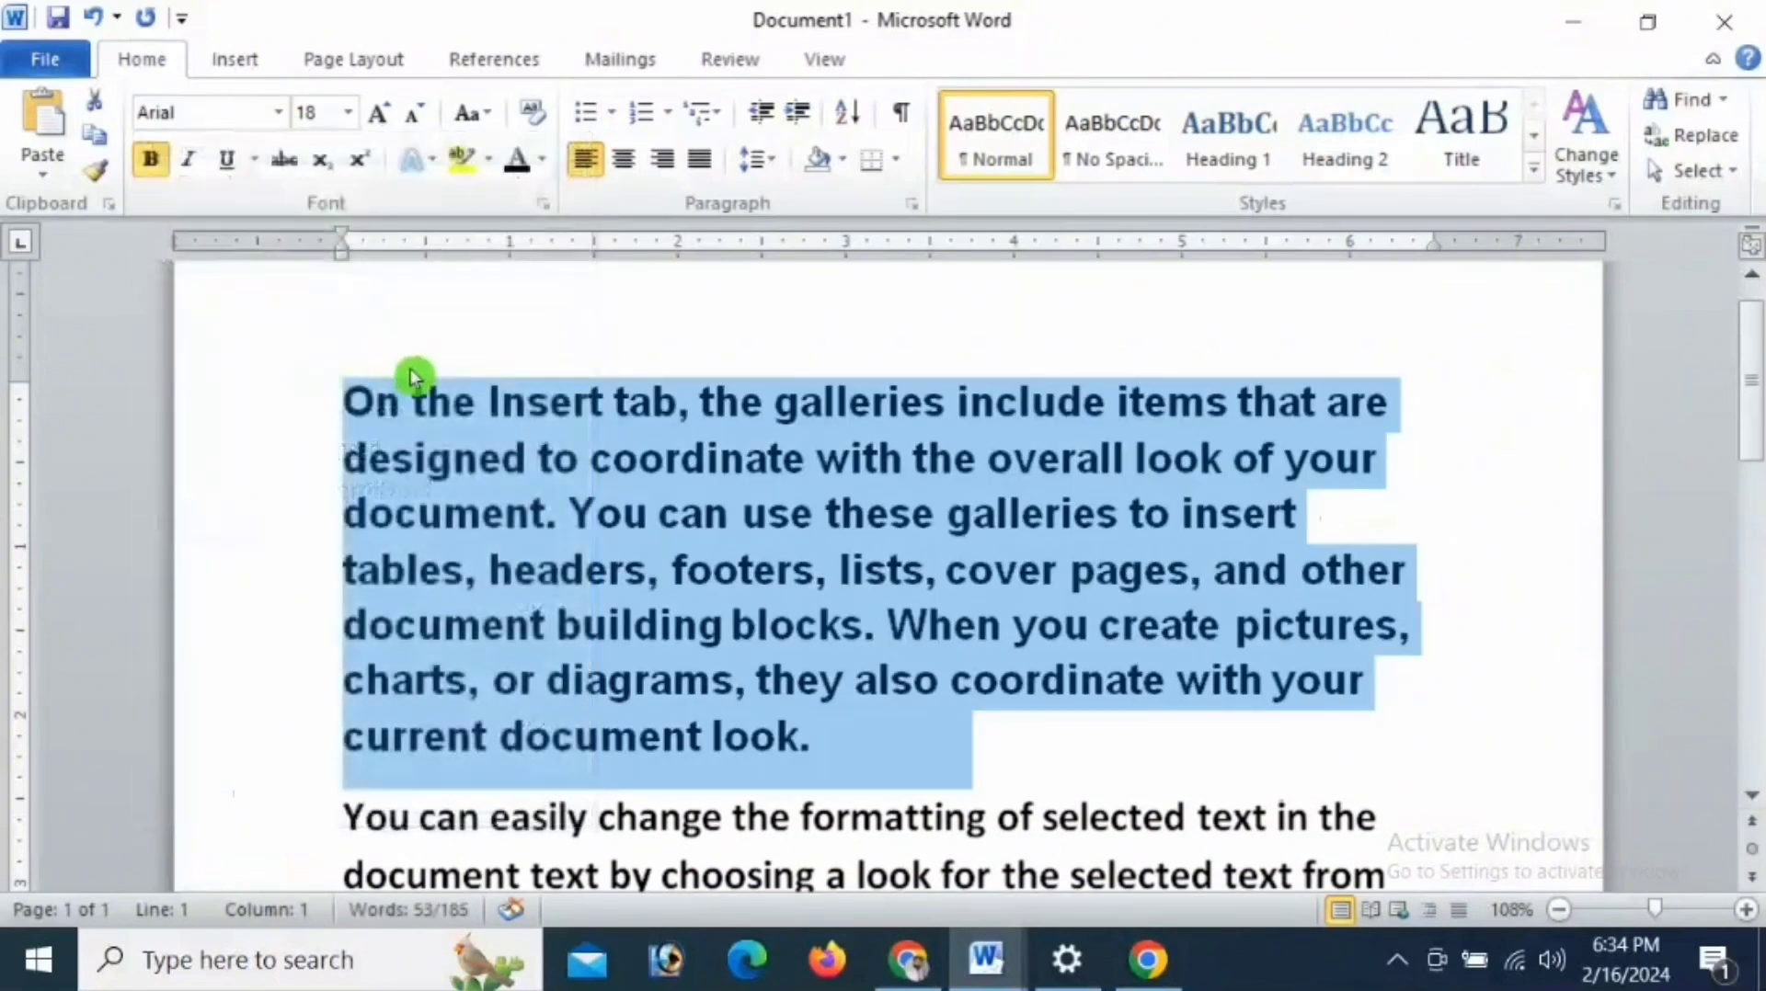
click(149, 168)
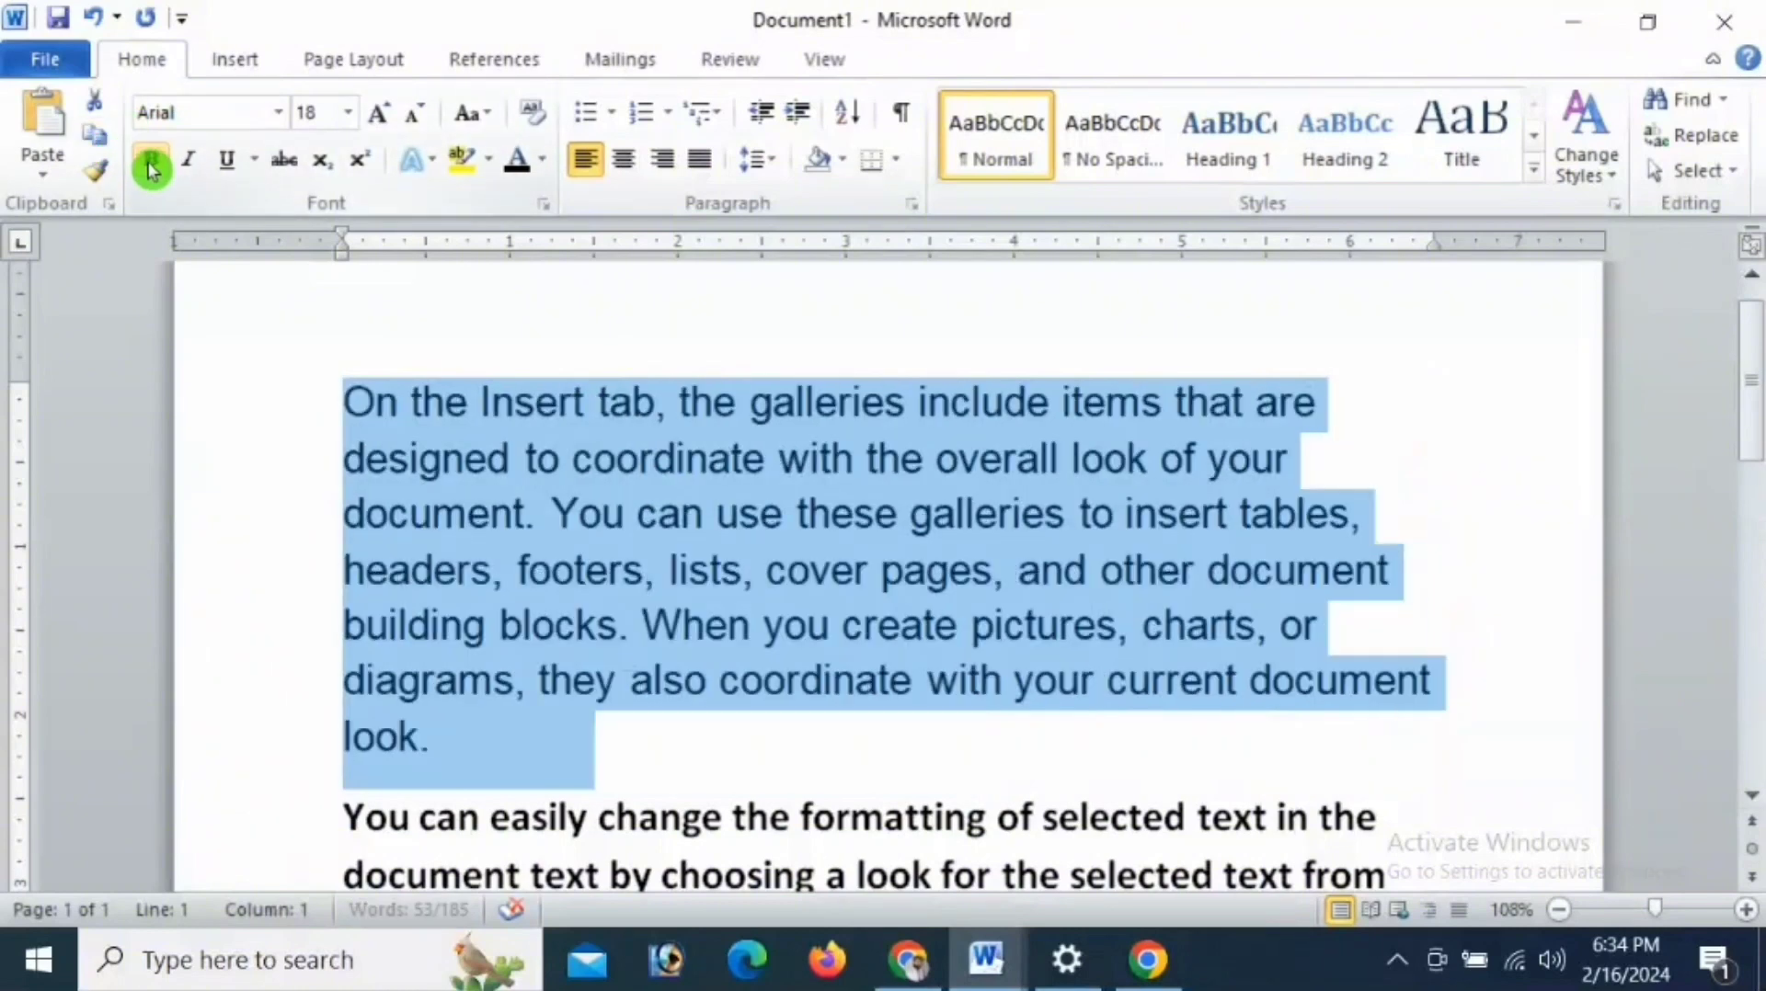
click(149, 167)
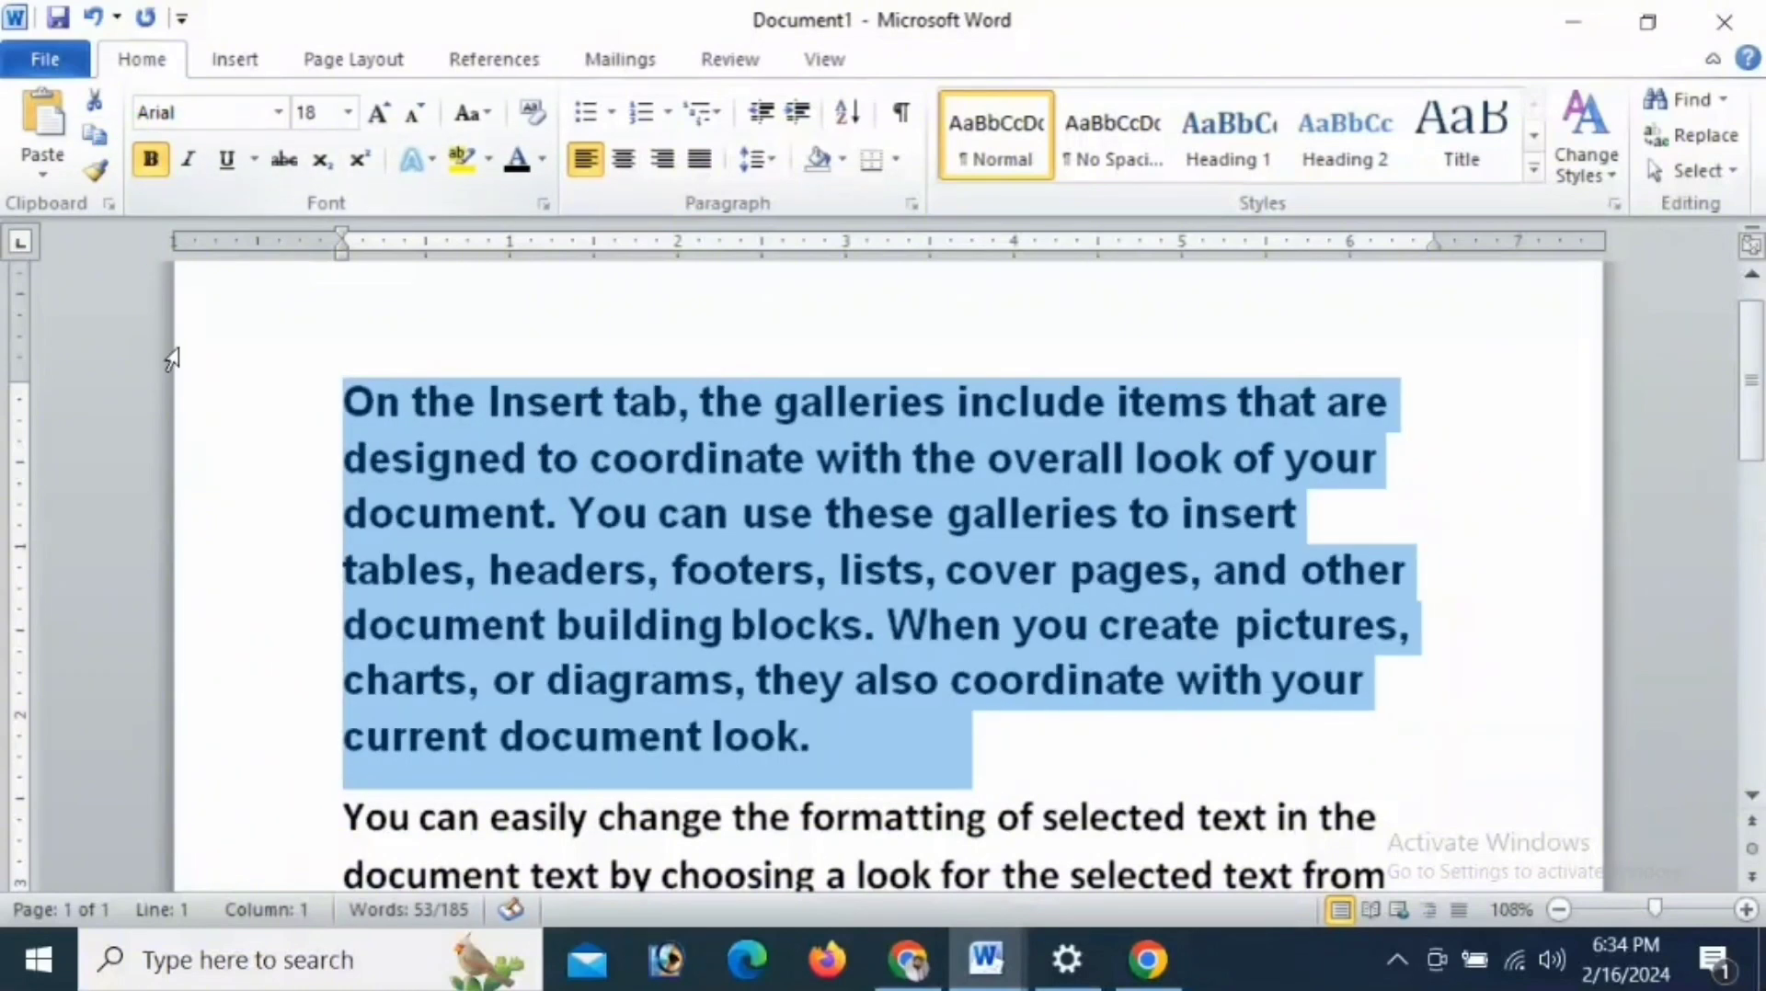
click(150, 167)
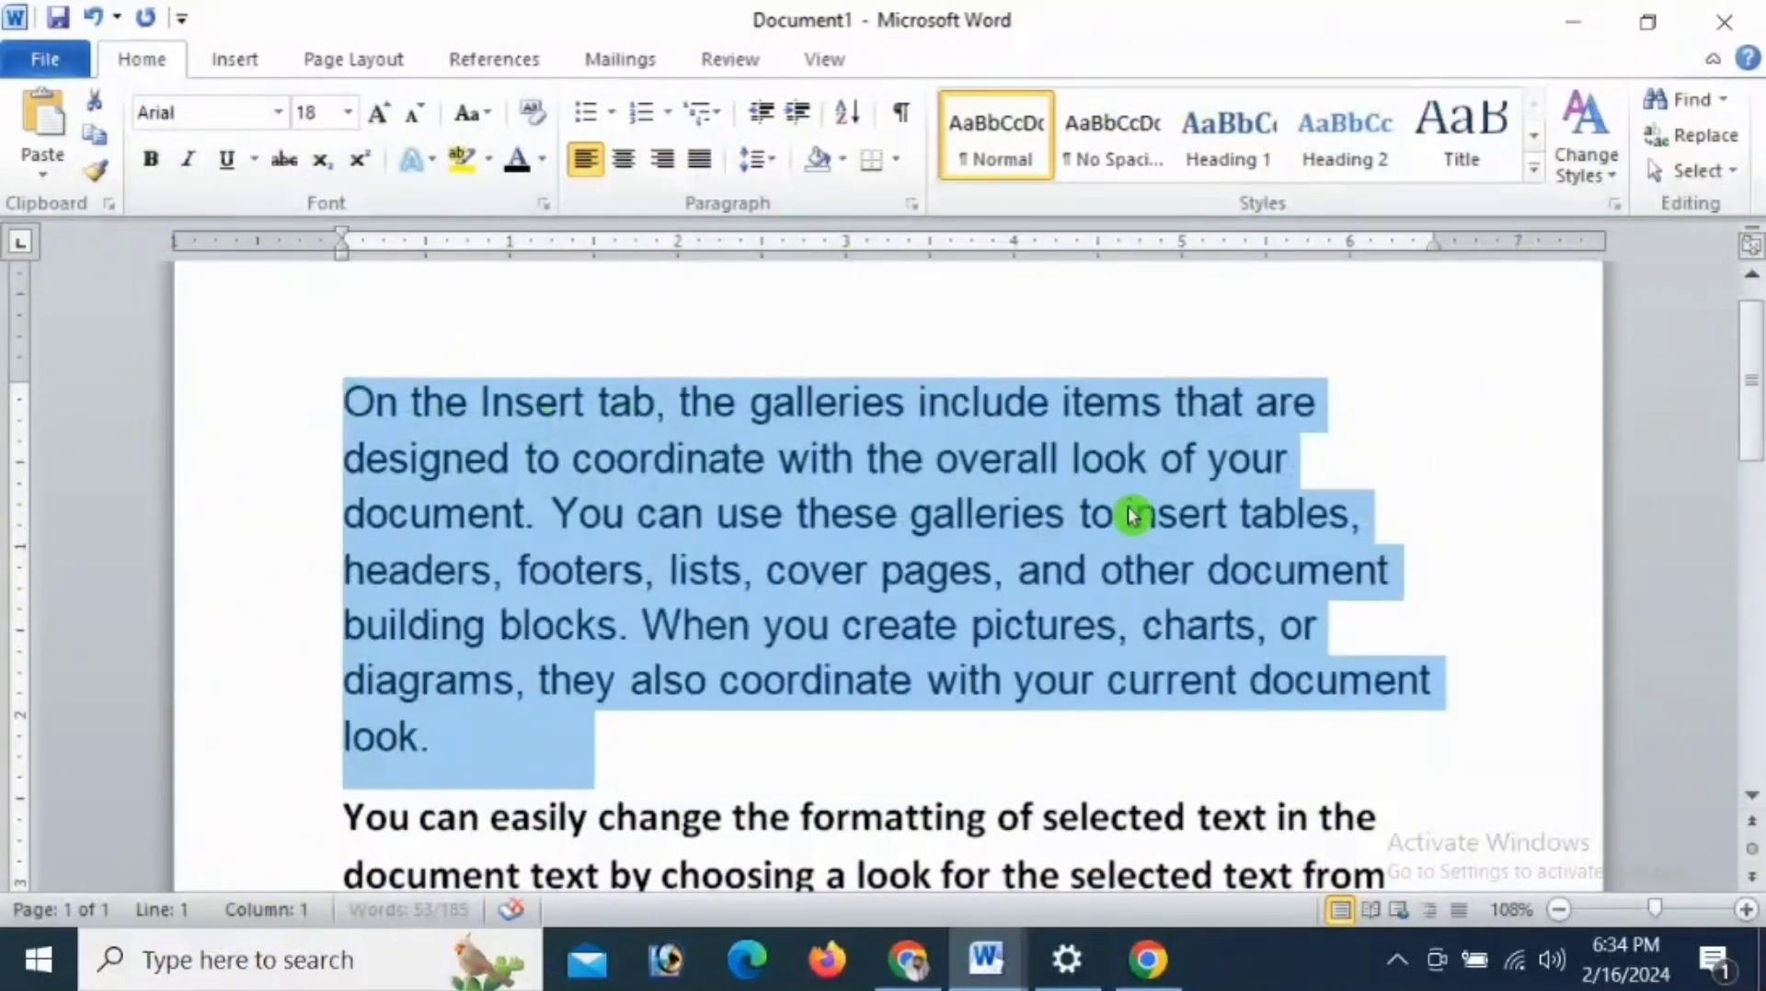
- Try italic on the first paragraph without and with bold, leaving it bold and not italic
click(187, 159)
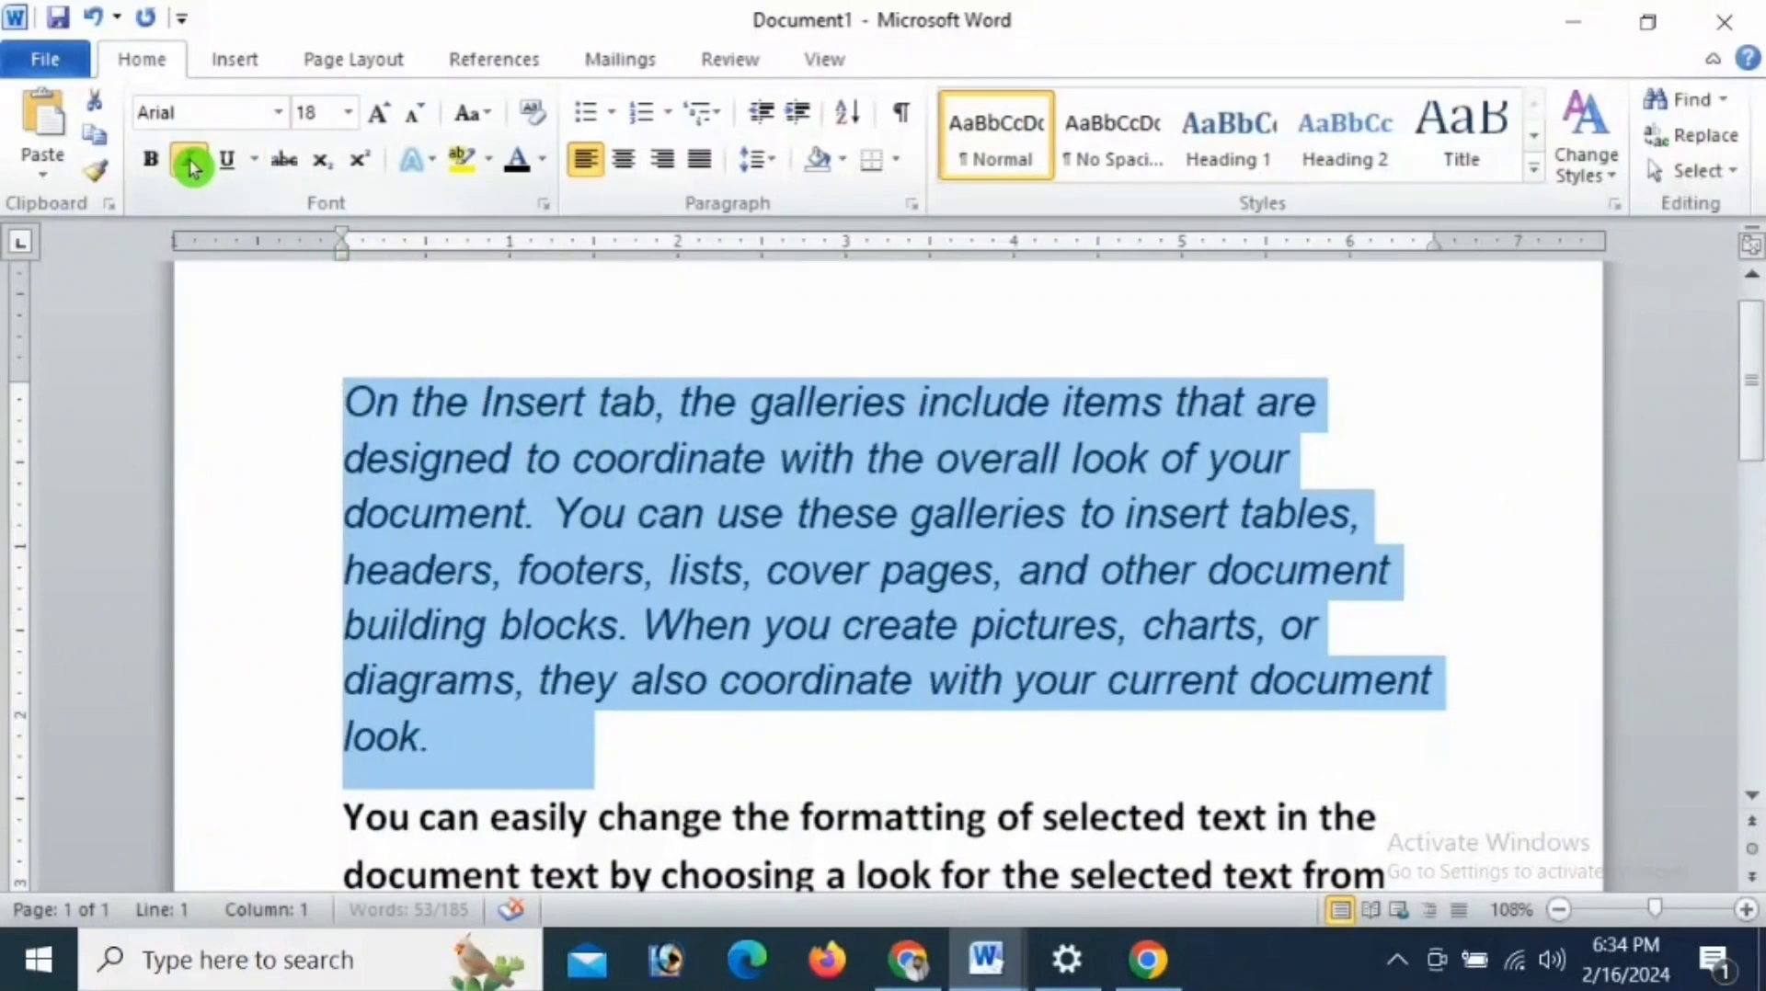
click(188, 161)
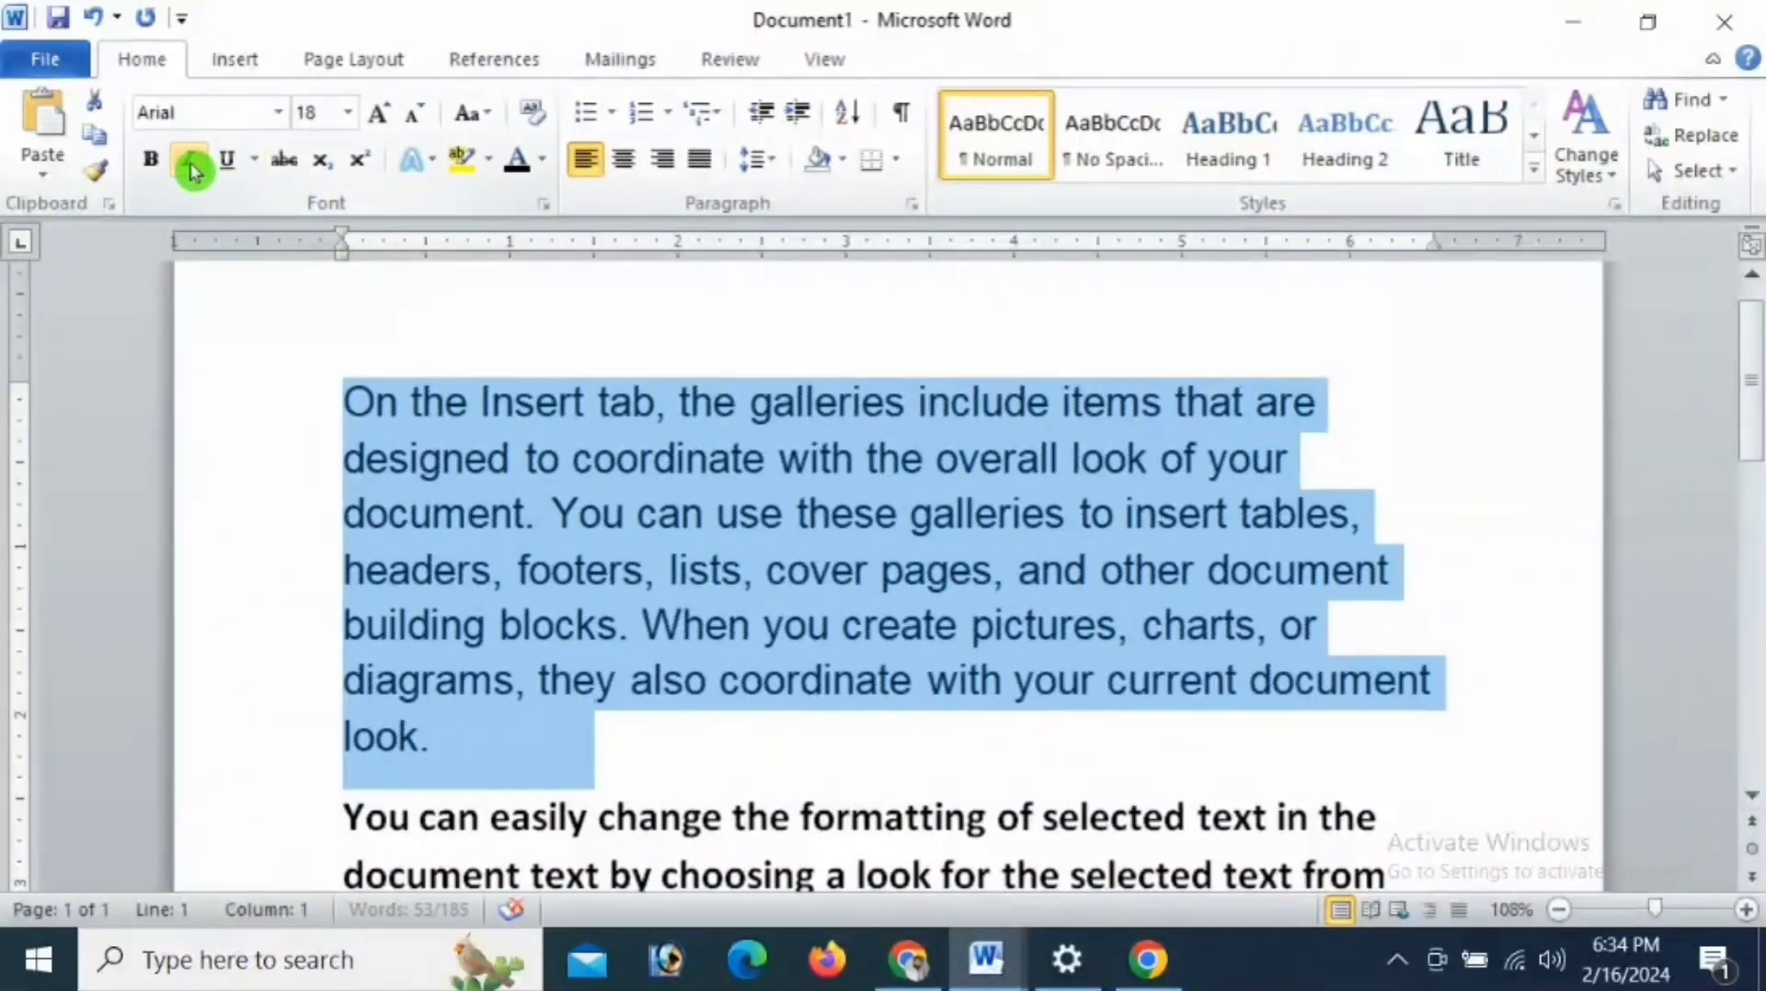
click(152, 162)
click(188, 160)
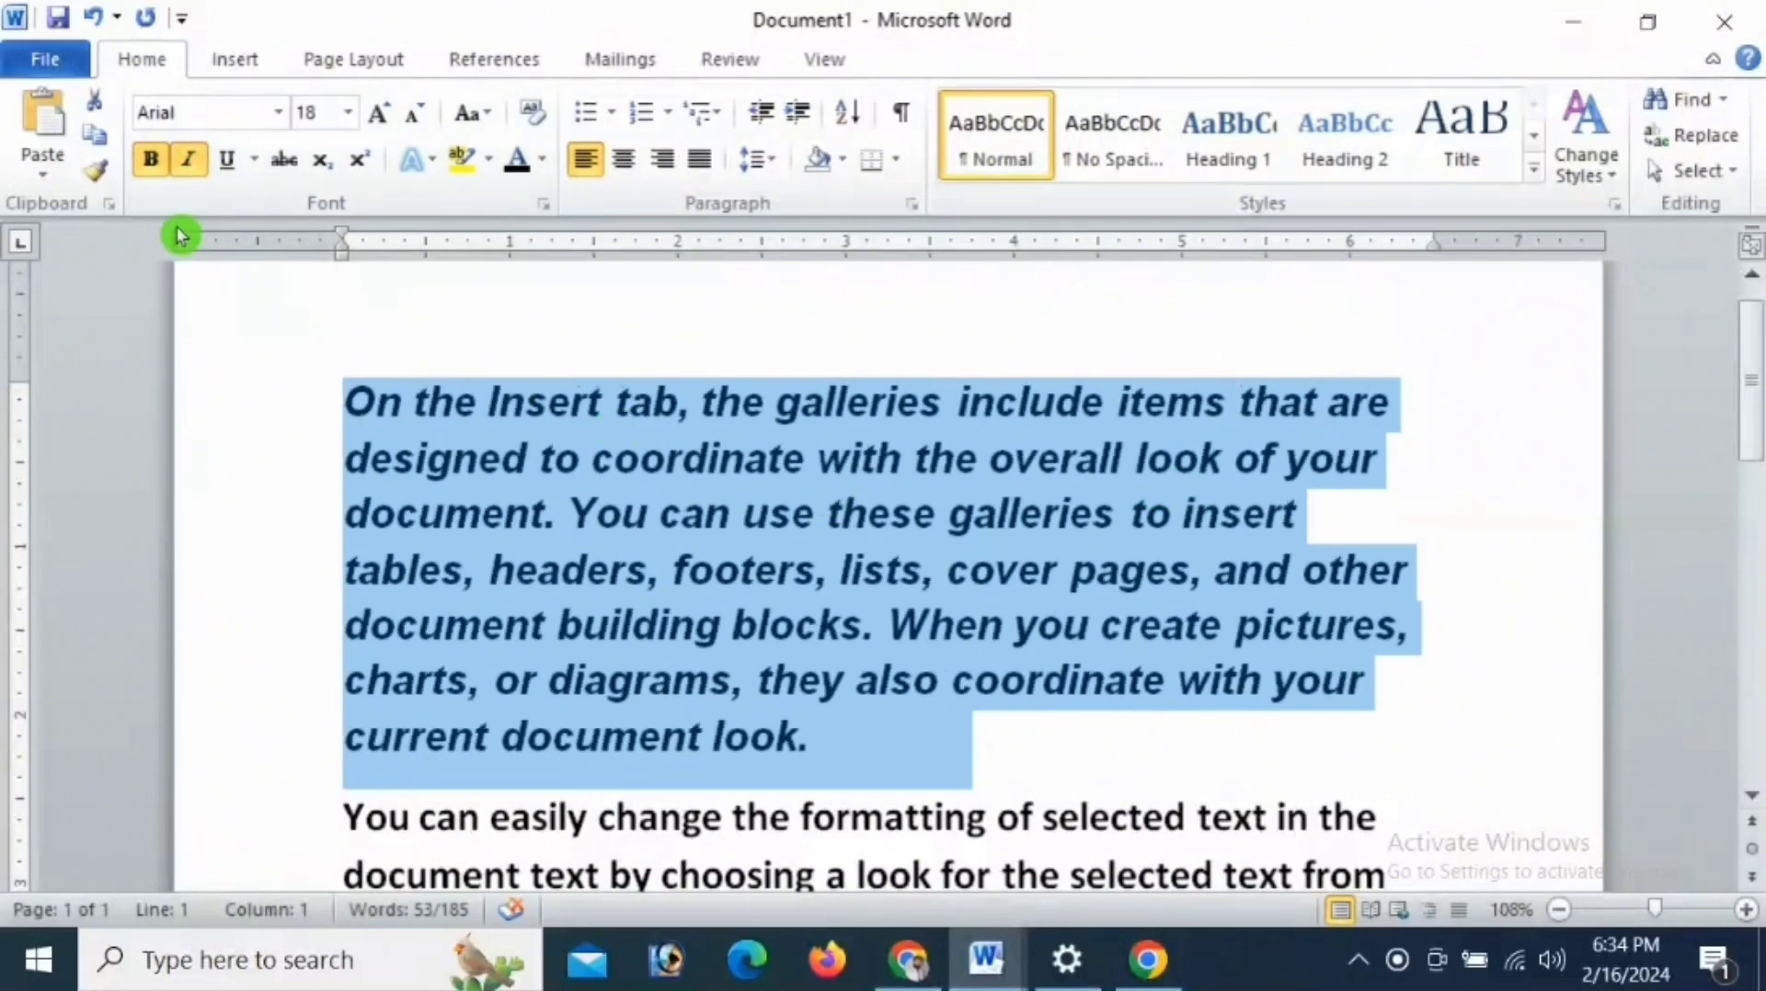
click(200, 162)
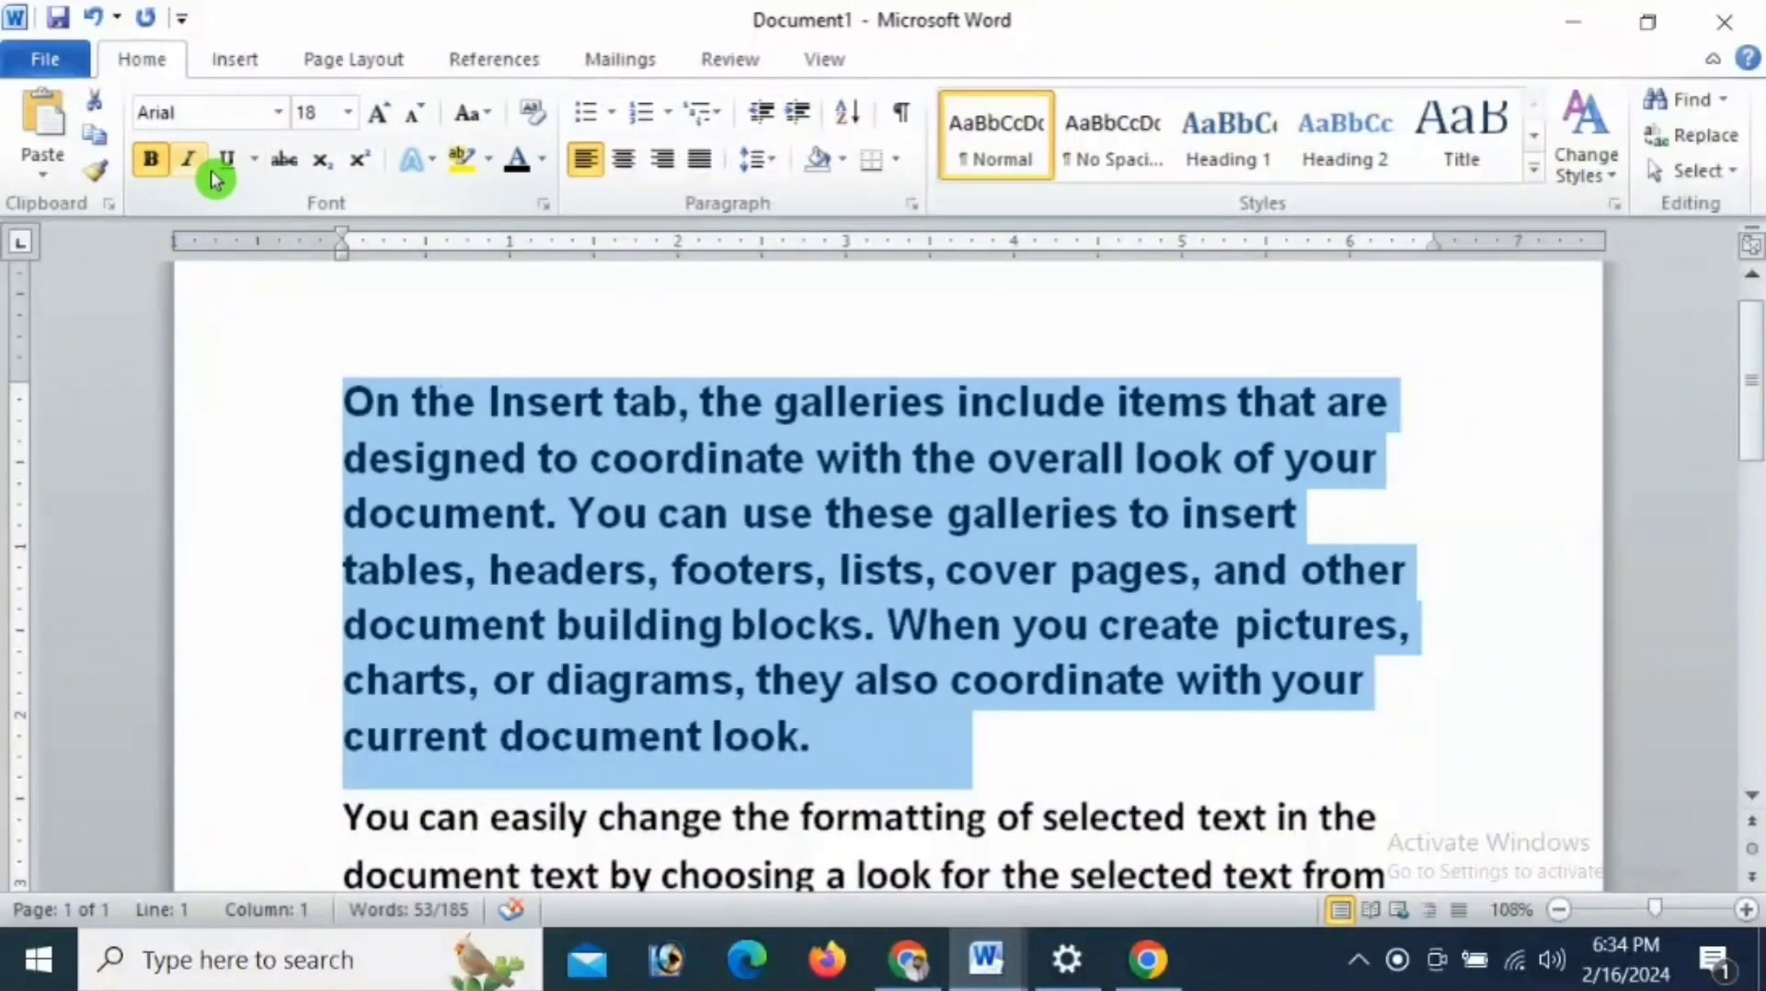
- Toggle underline on the first paragraph, preview the underline styles and apply a single underline
click(226, 160)
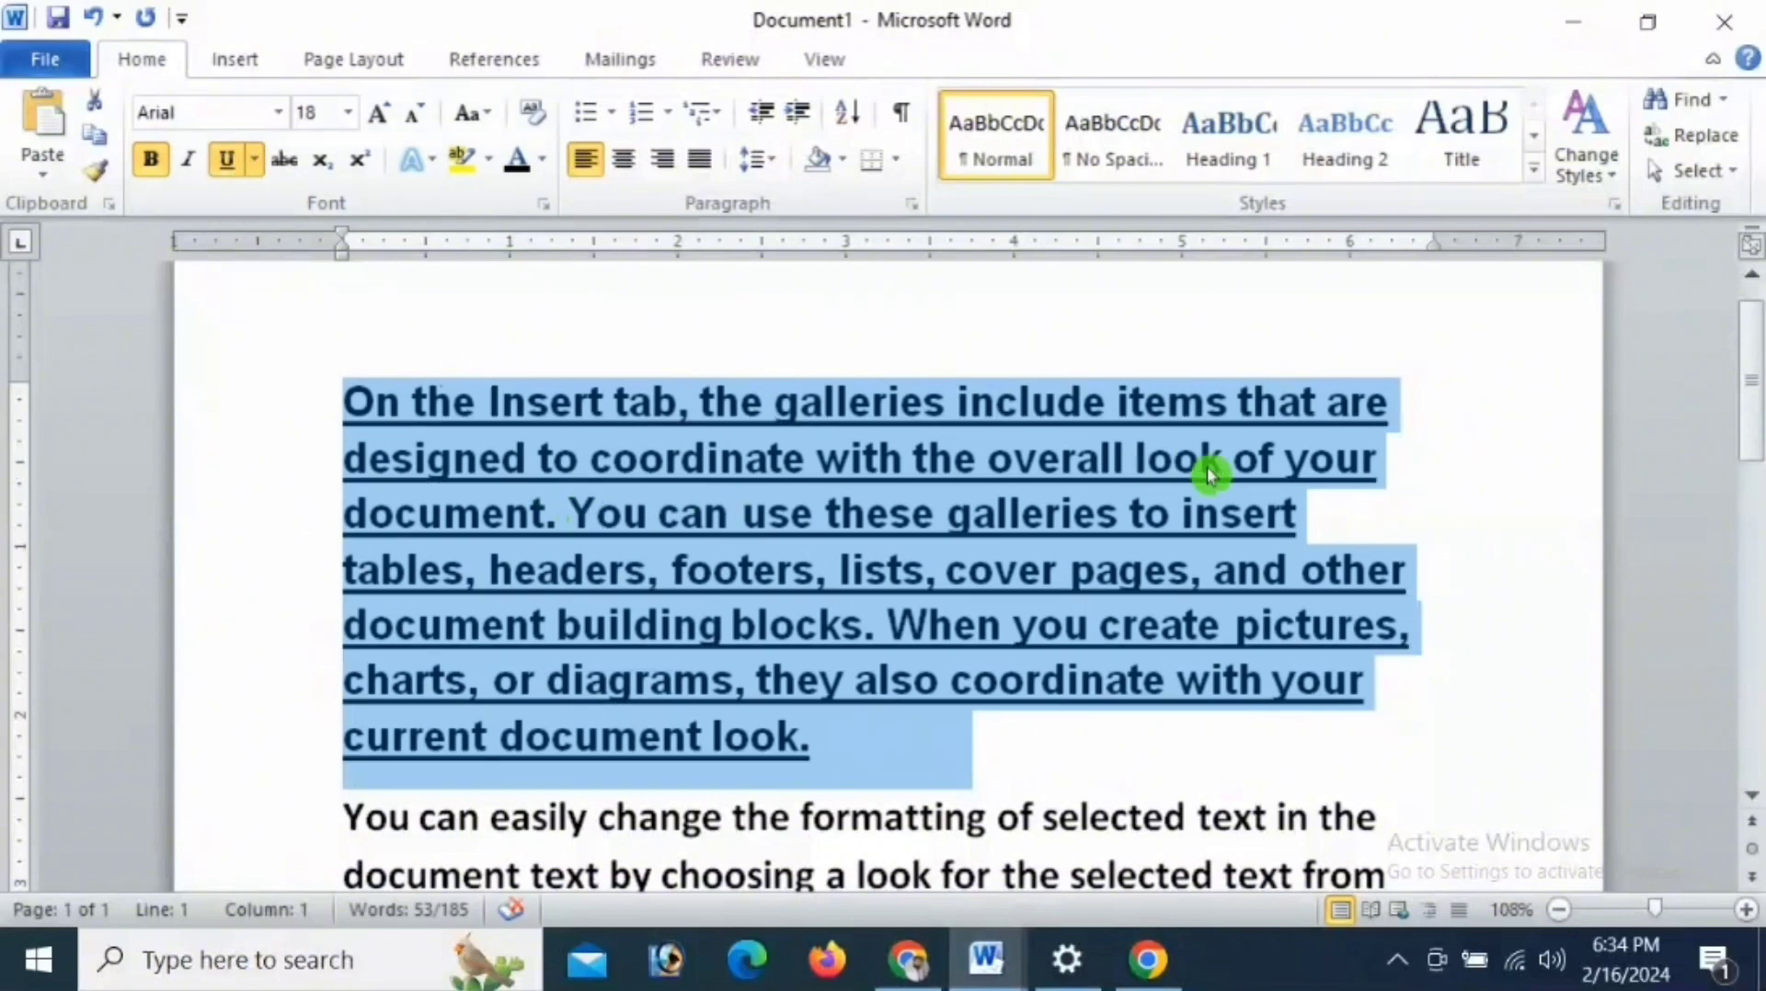
click(230, 162)
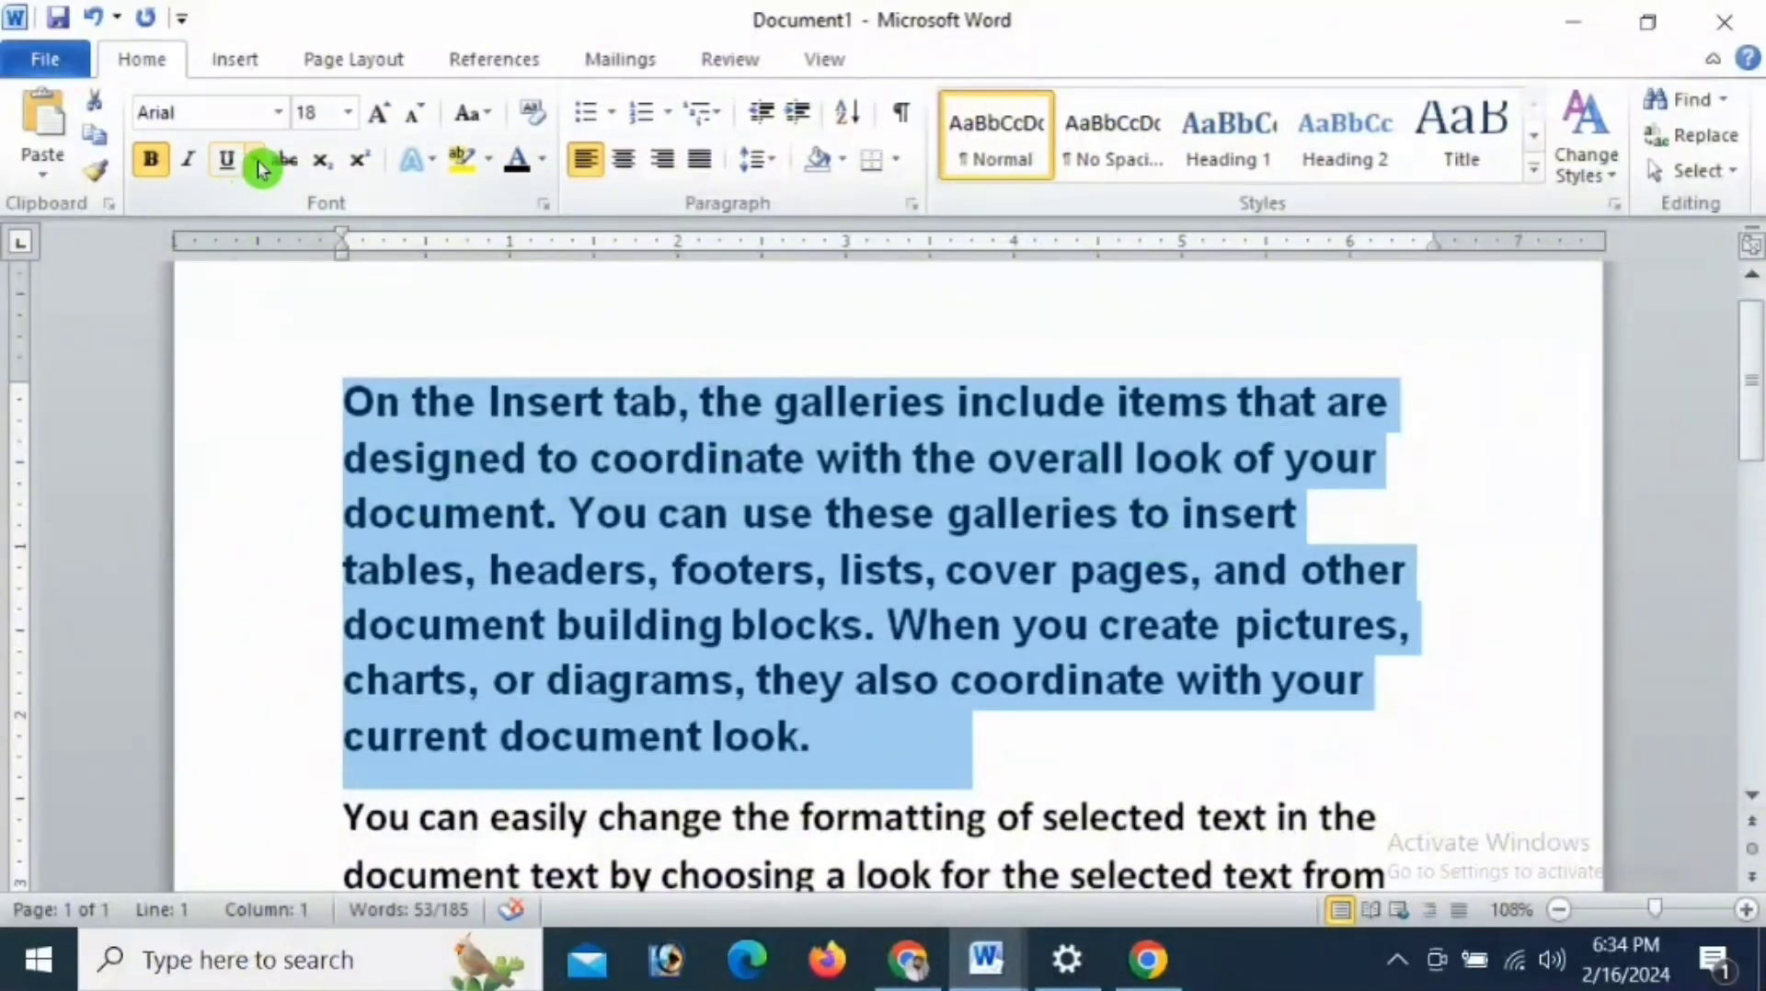
click(253, 161)
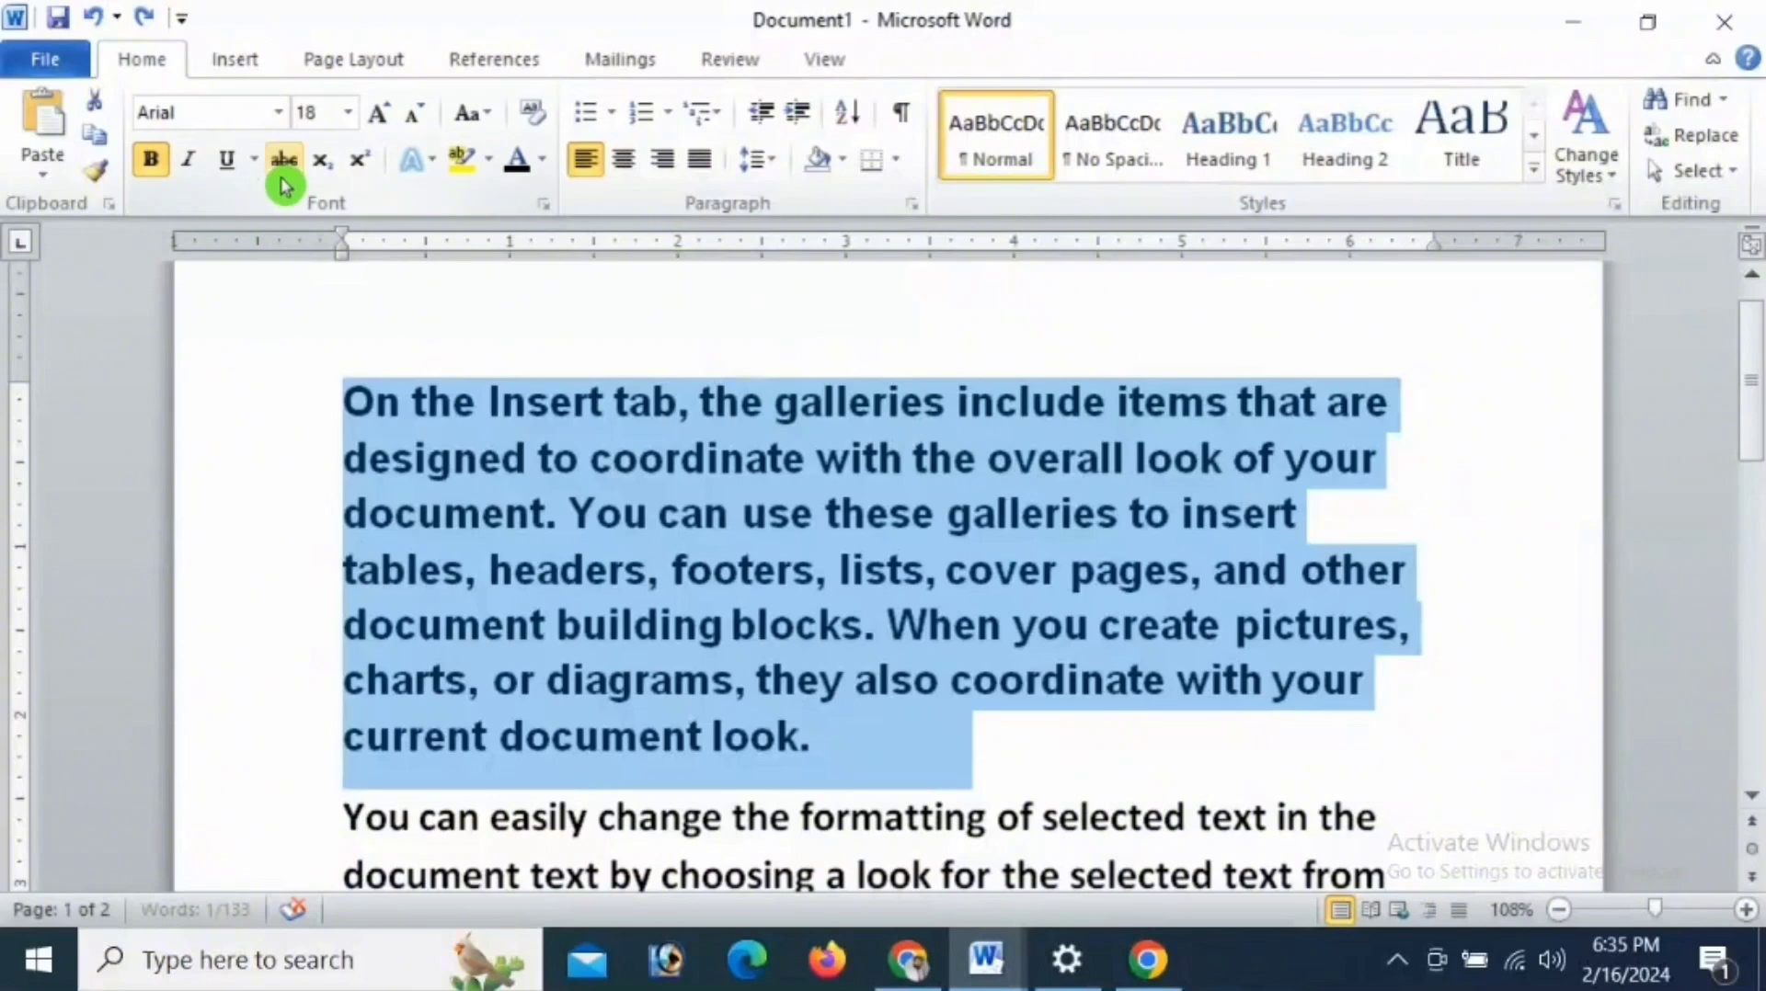
click(230, 162)
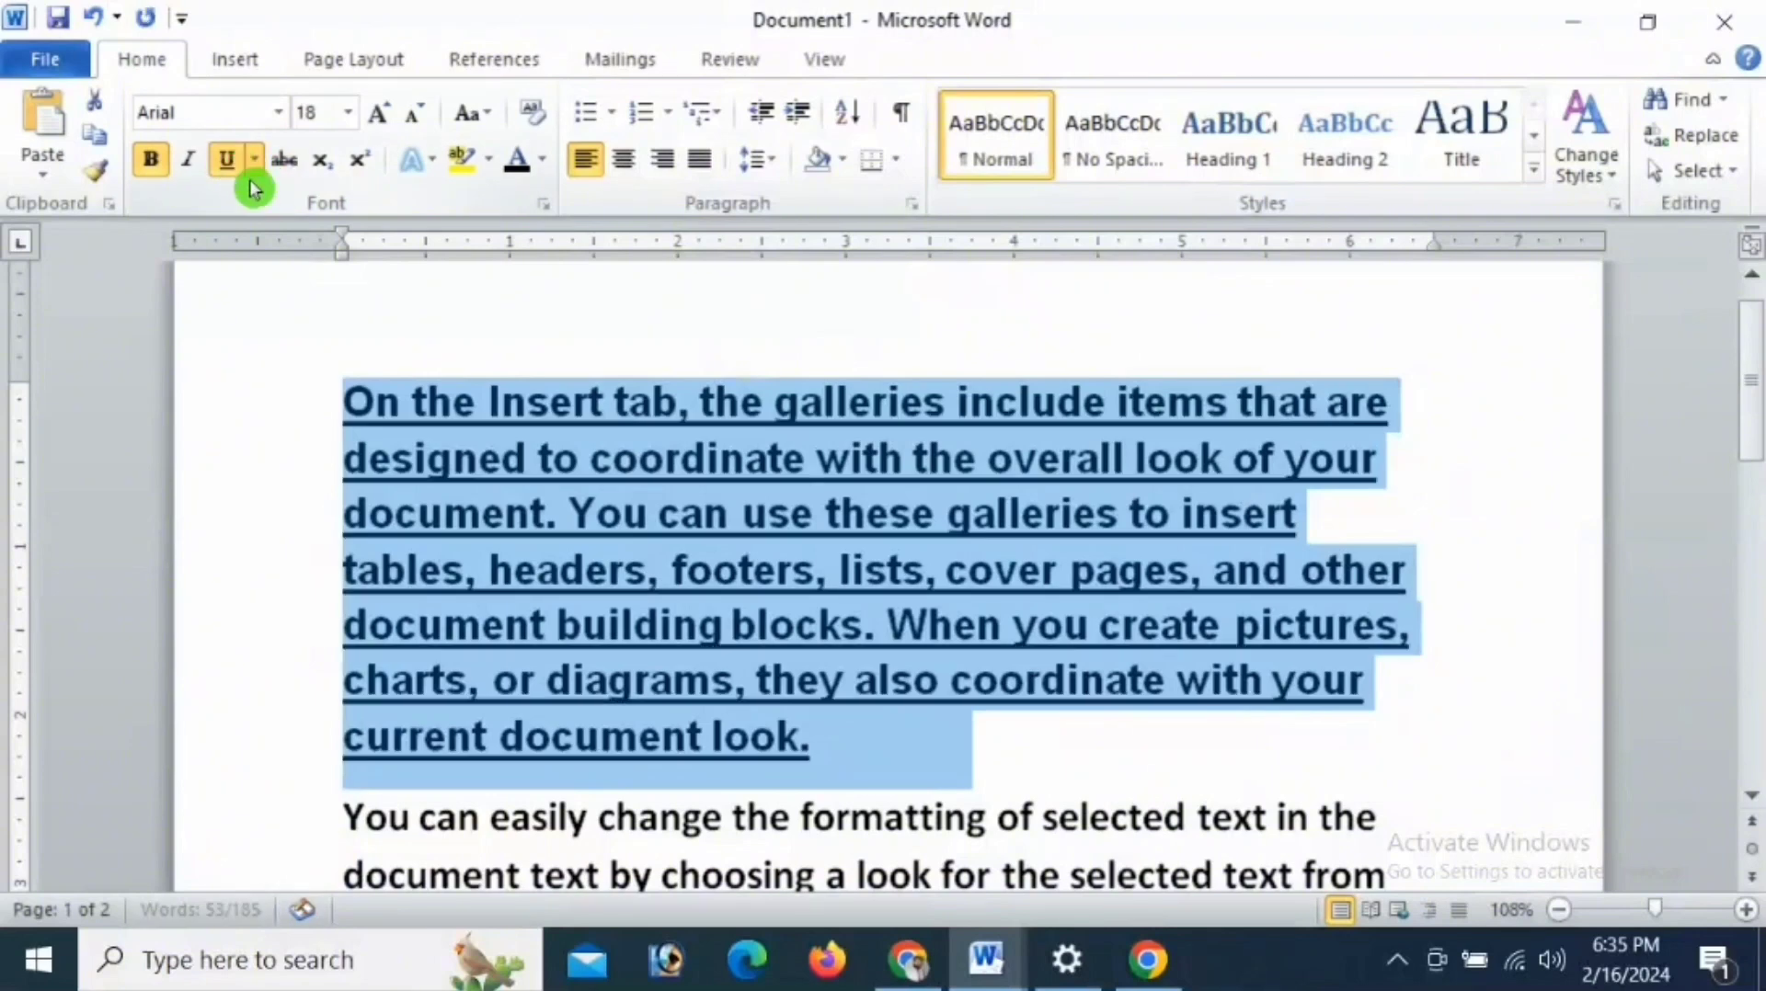
- Look through the underline colour choices without picking one and remove the first paragraph's underline
click(254, 160)
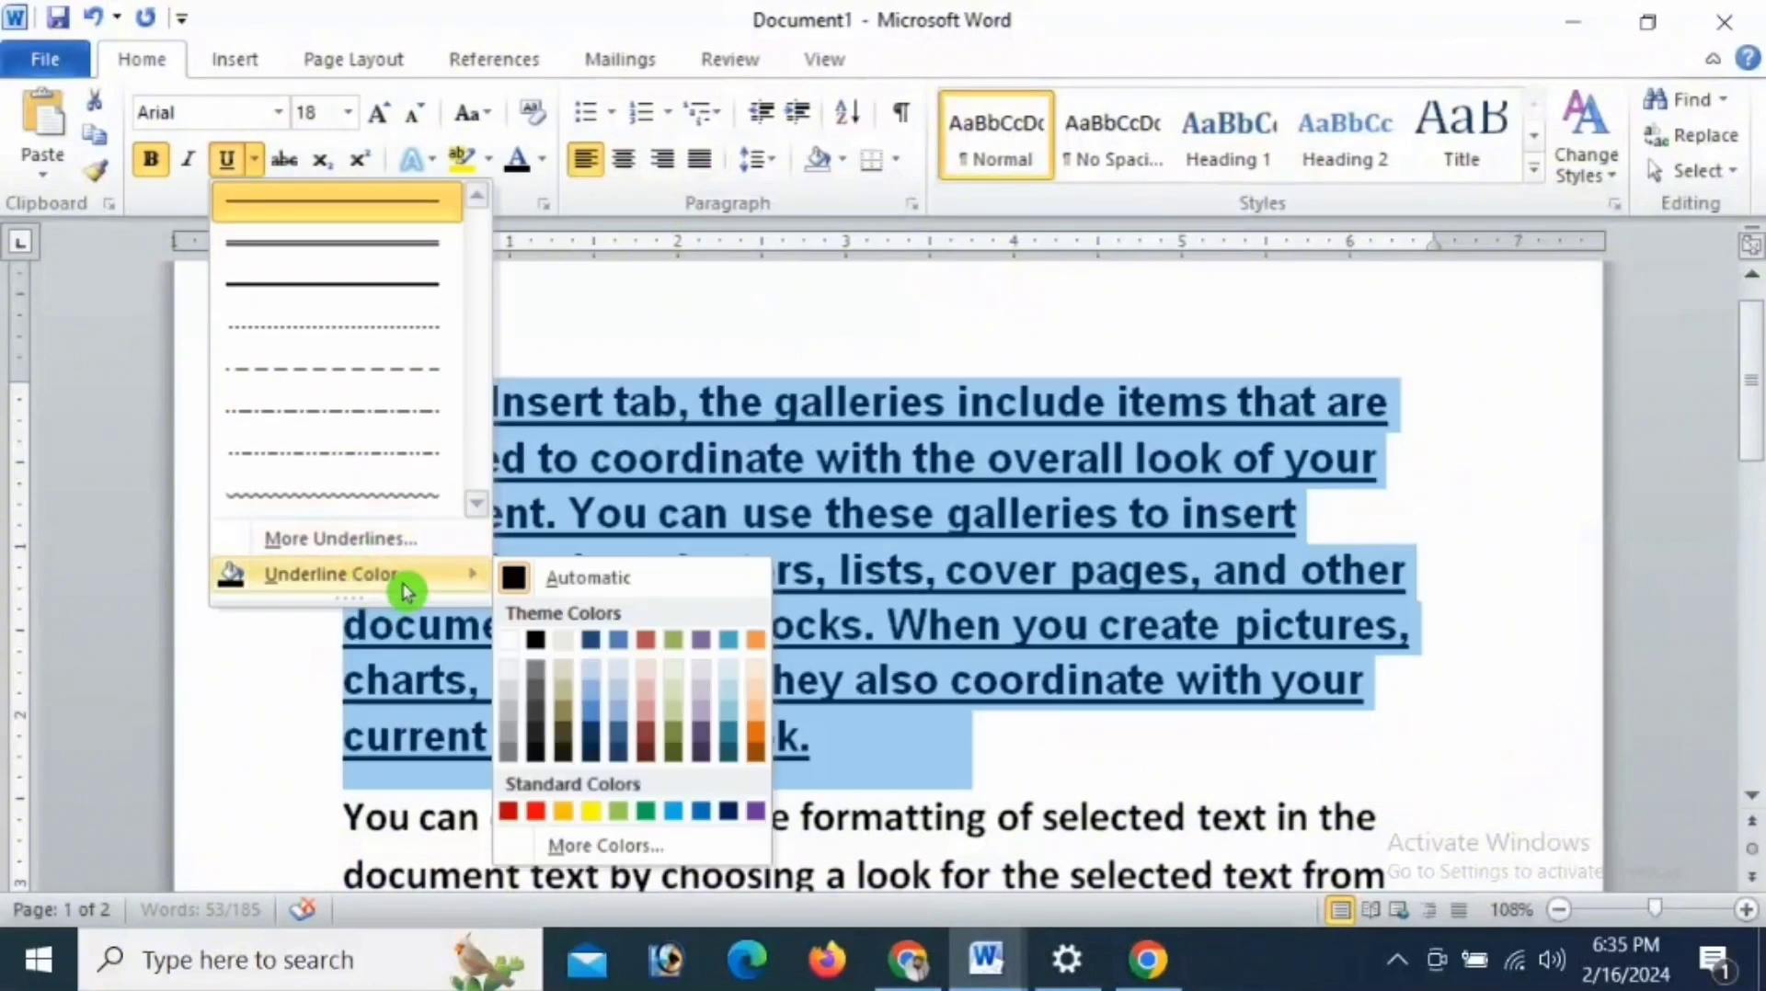
mouse_move(432, 576)
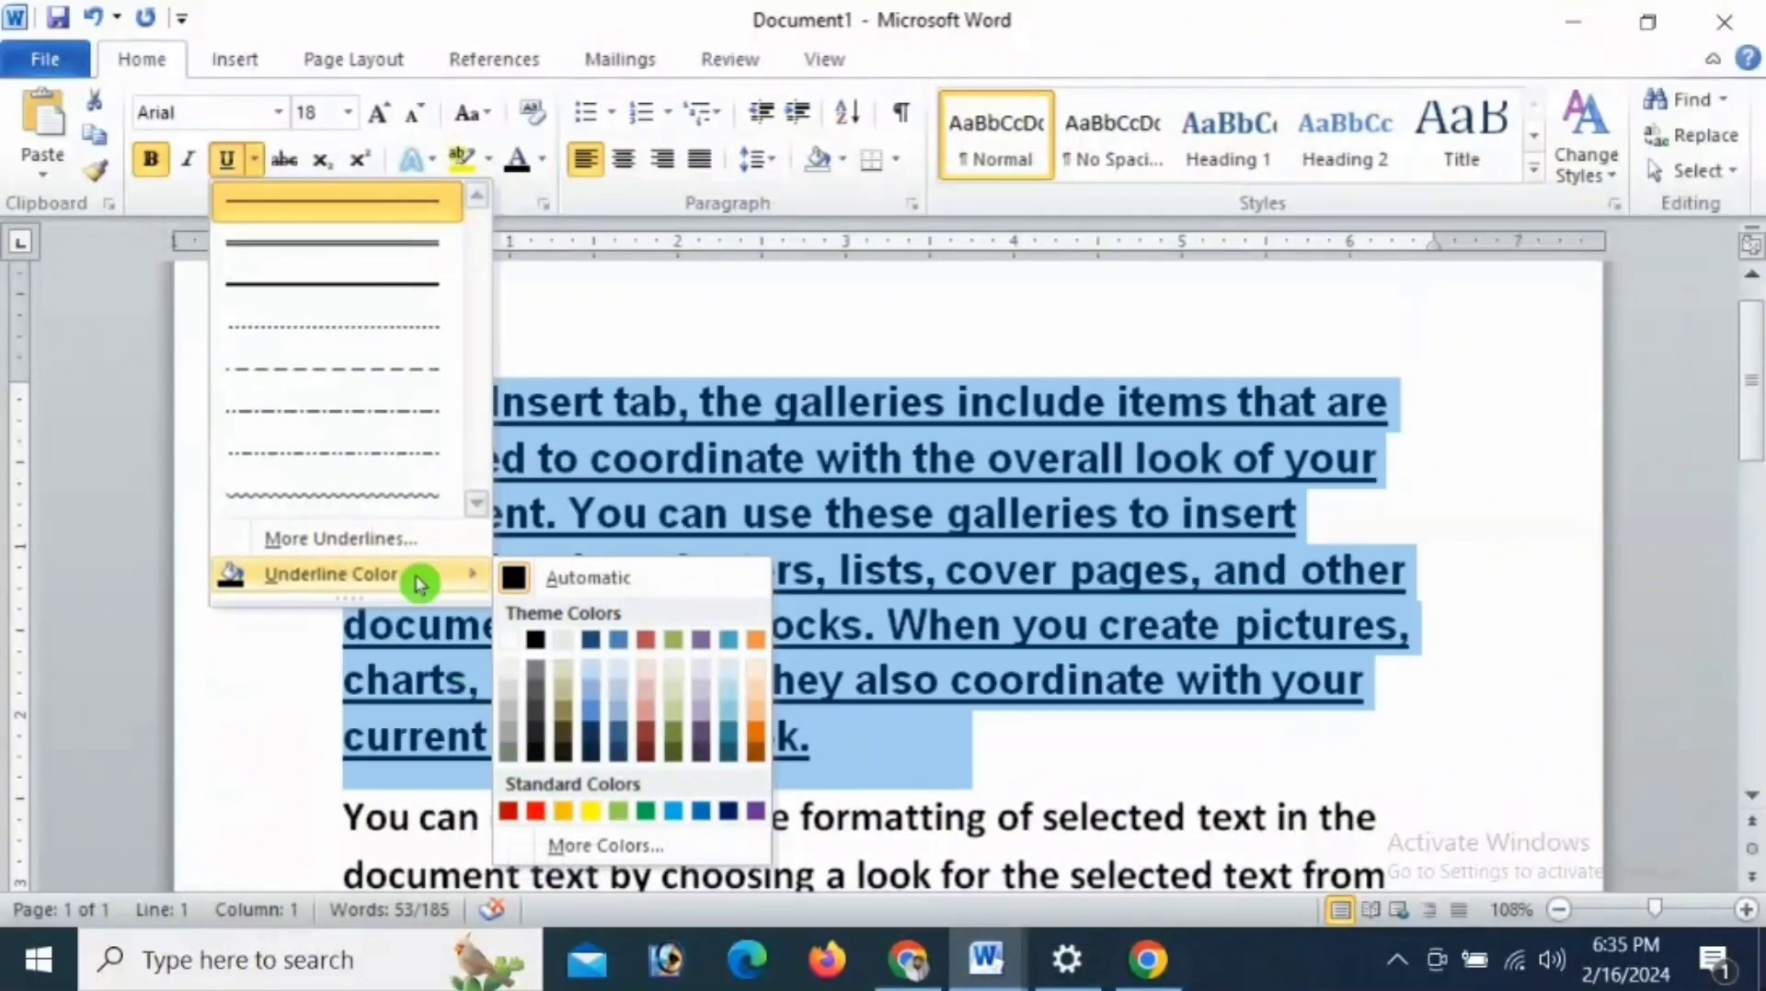
click(268, 632)
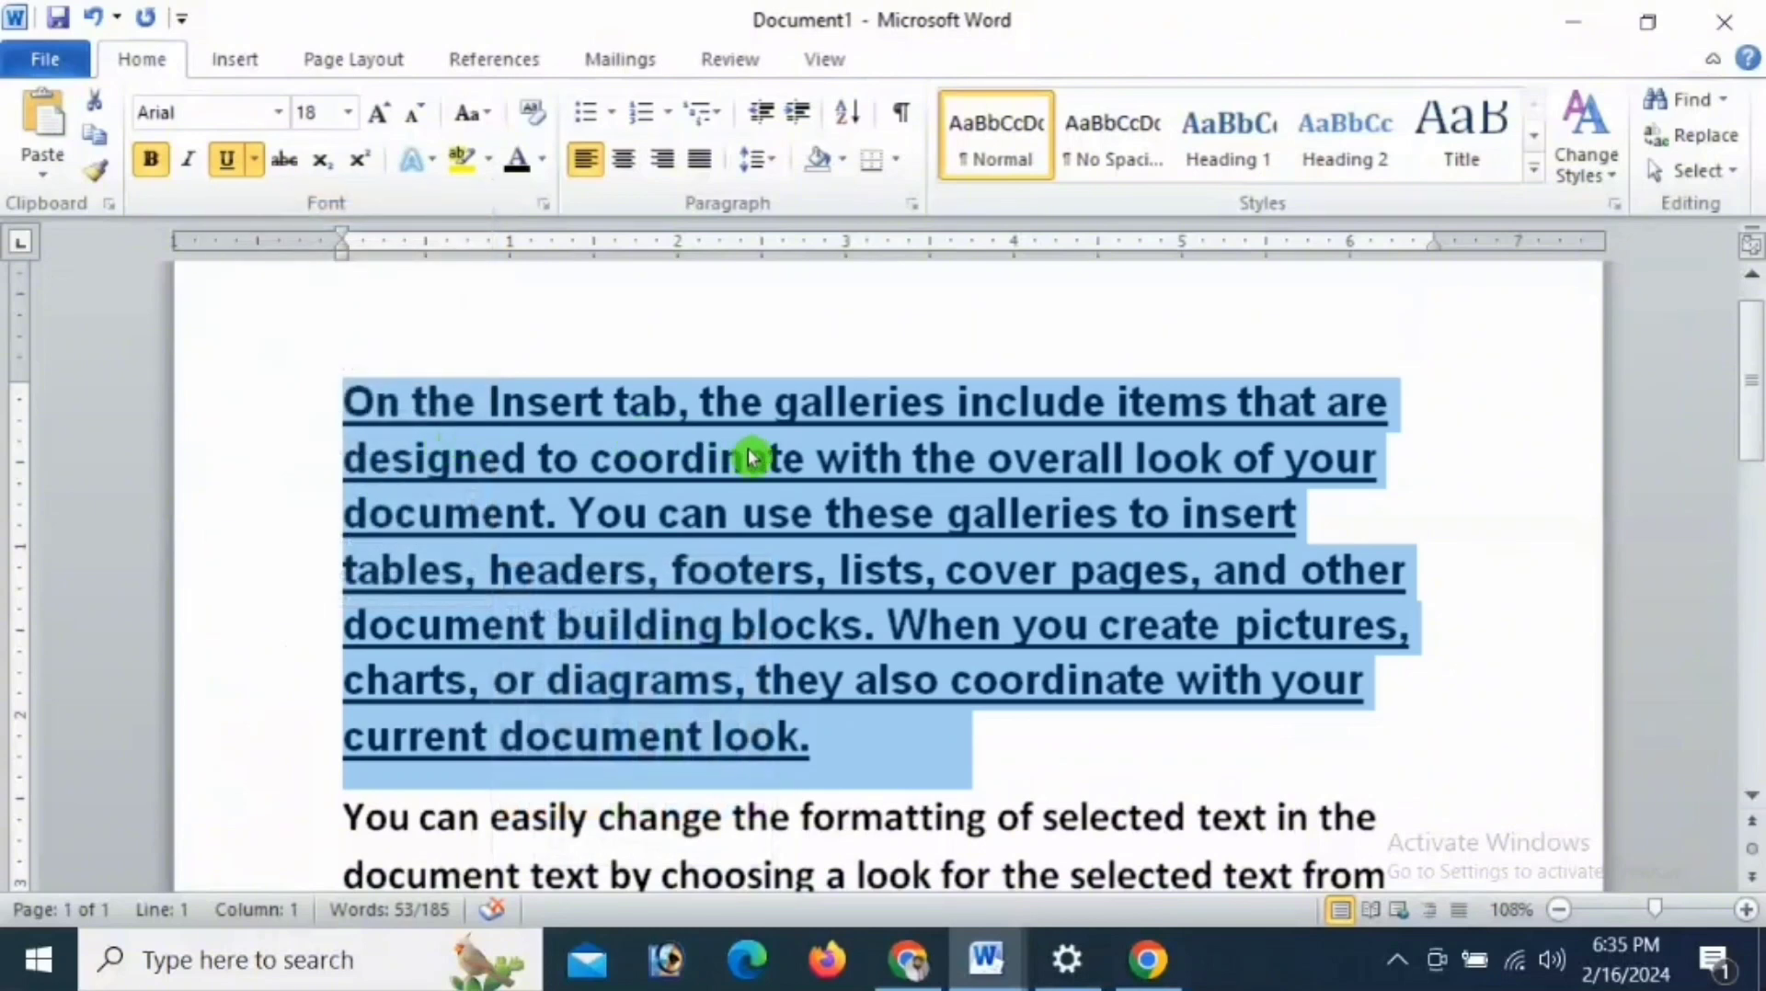
click(228, 160)
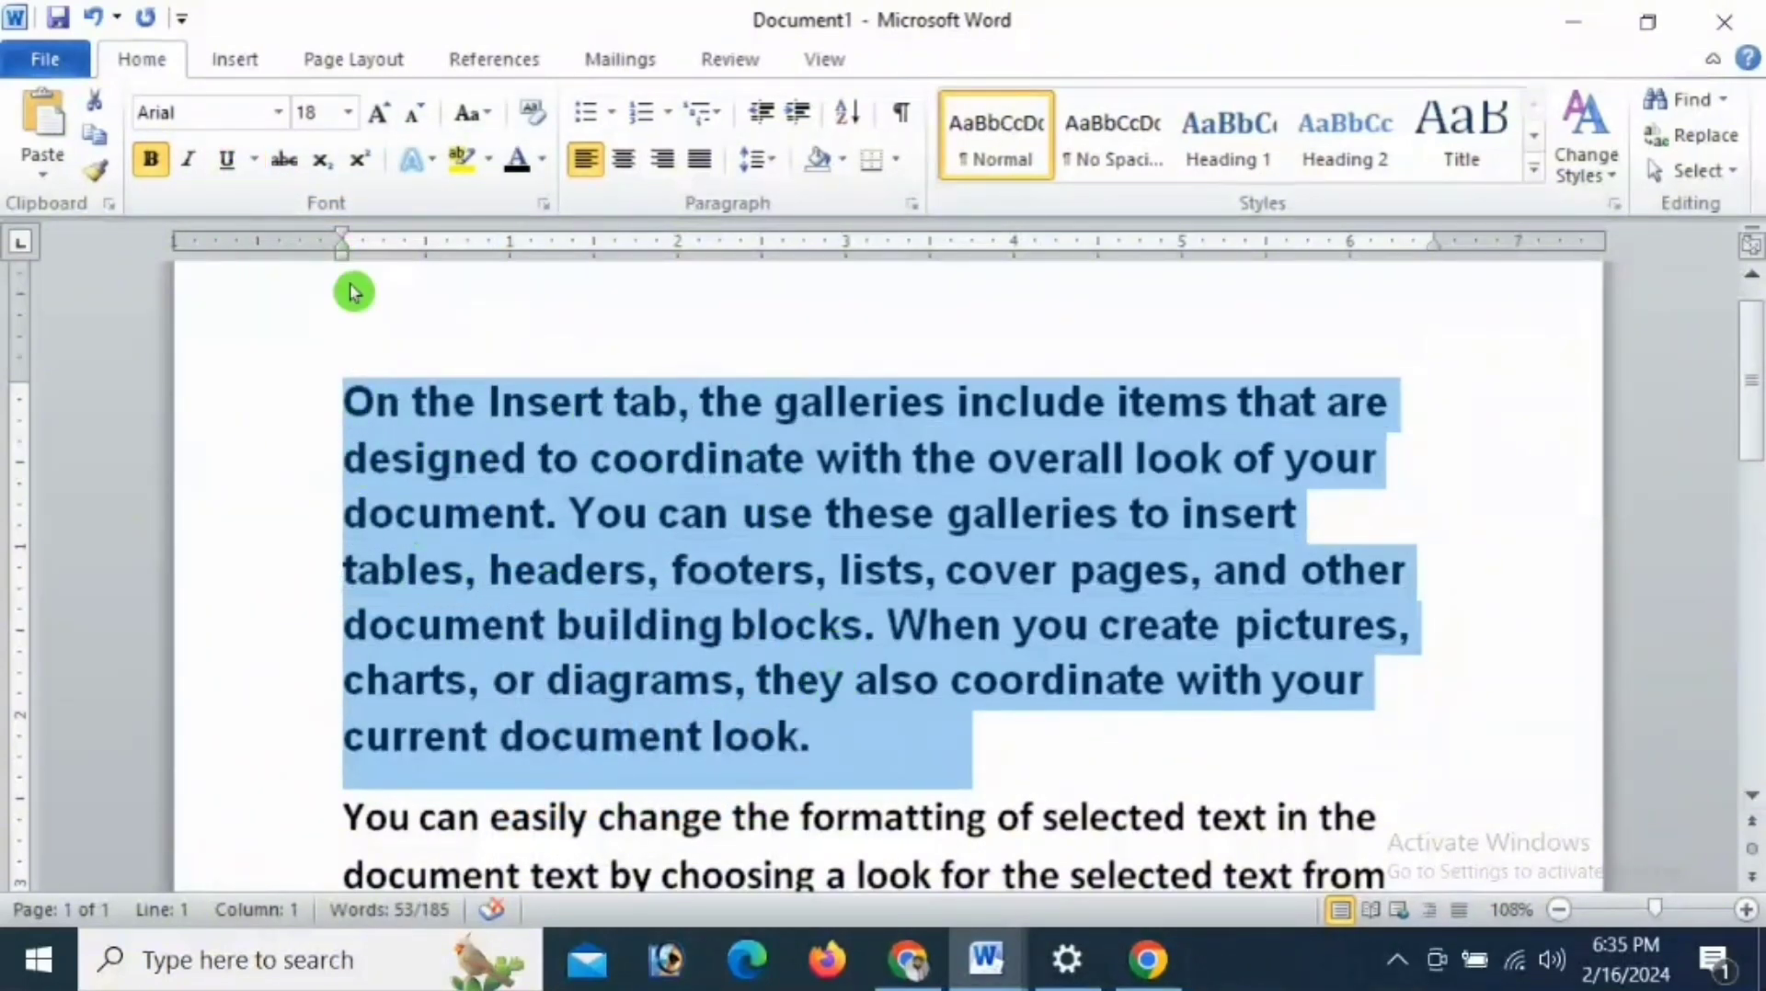
- Set the first paragraph's font size to 18
click(349, 112)
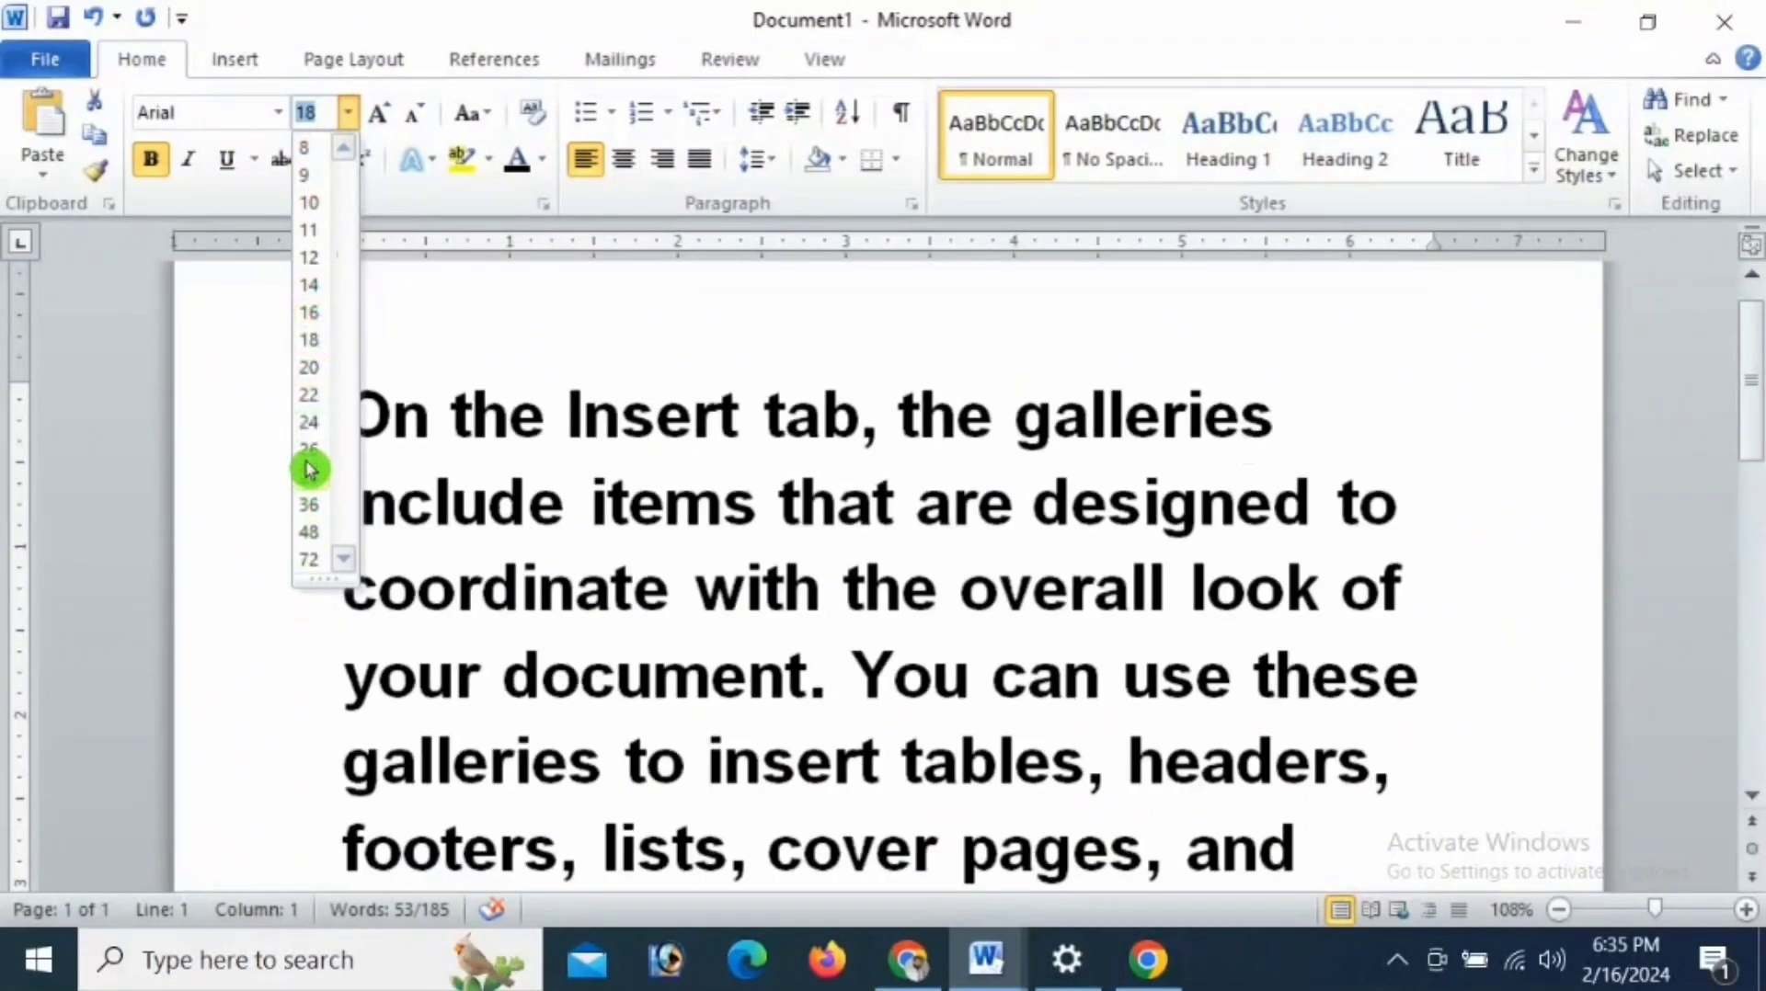
click(308, 339)
scroll(704, 599, down, 2)
scroll(704, 599, up, 2)
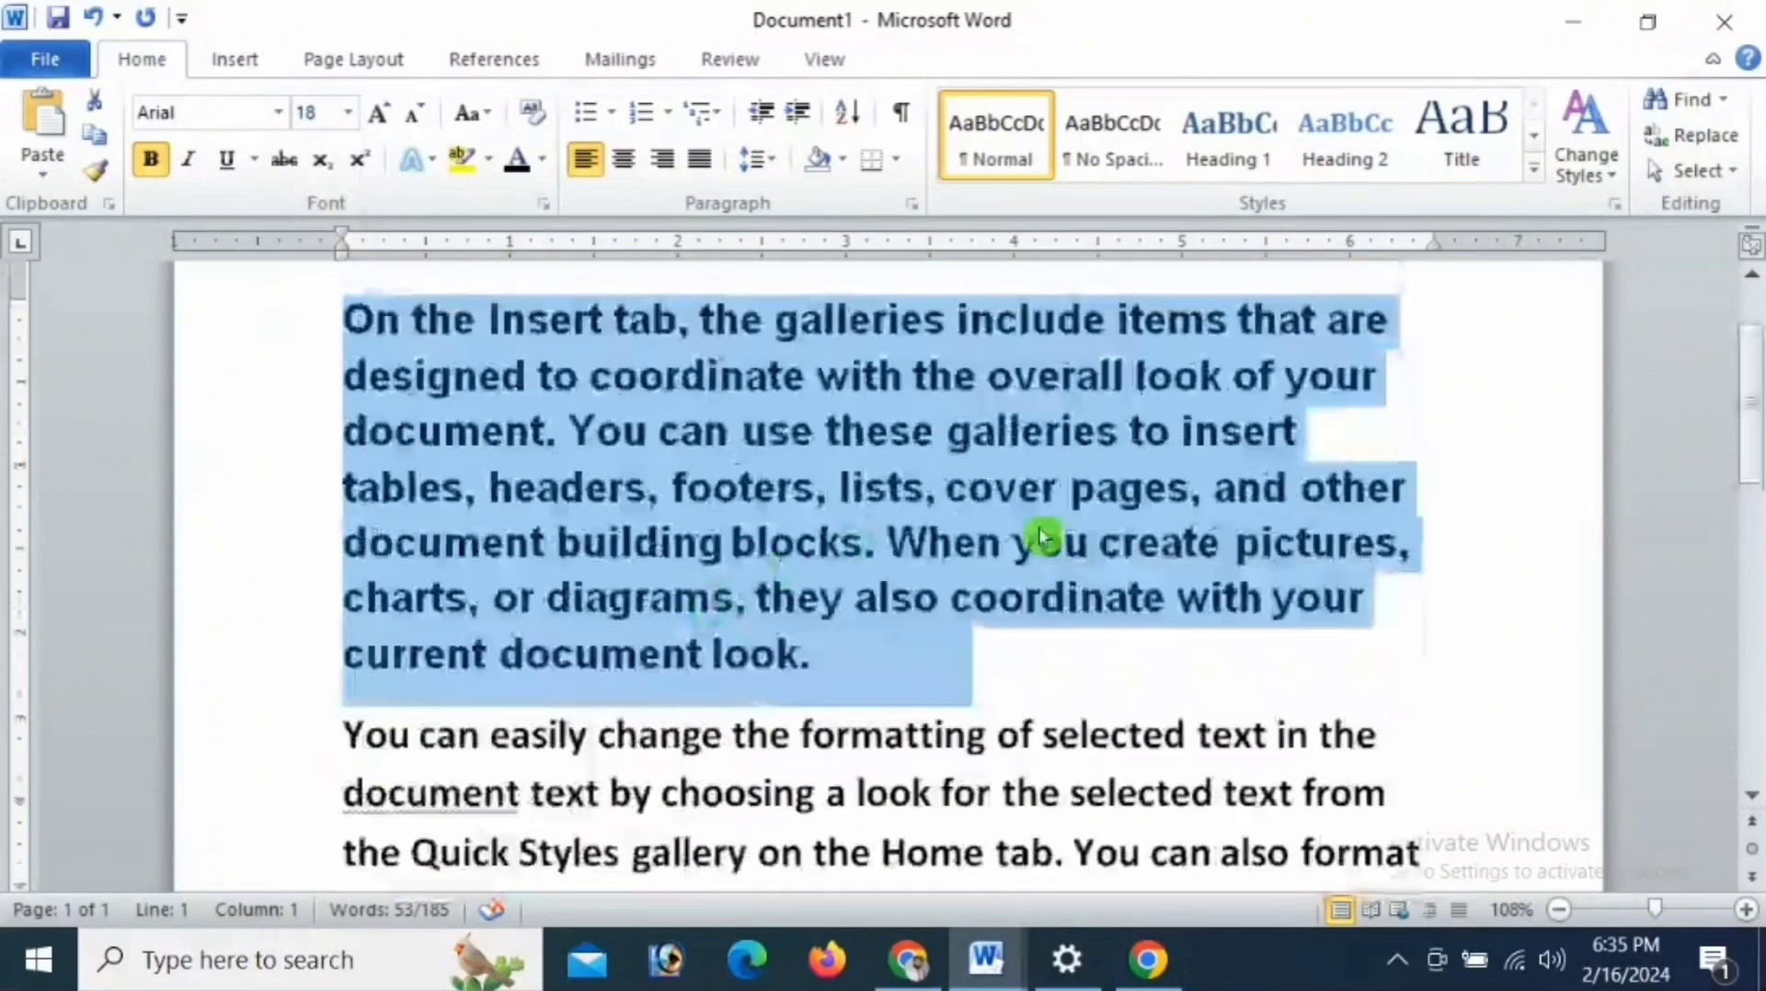
- Apply strikethrough to the whole first paragraph, remove it again and deselect the text
click(286, 163)
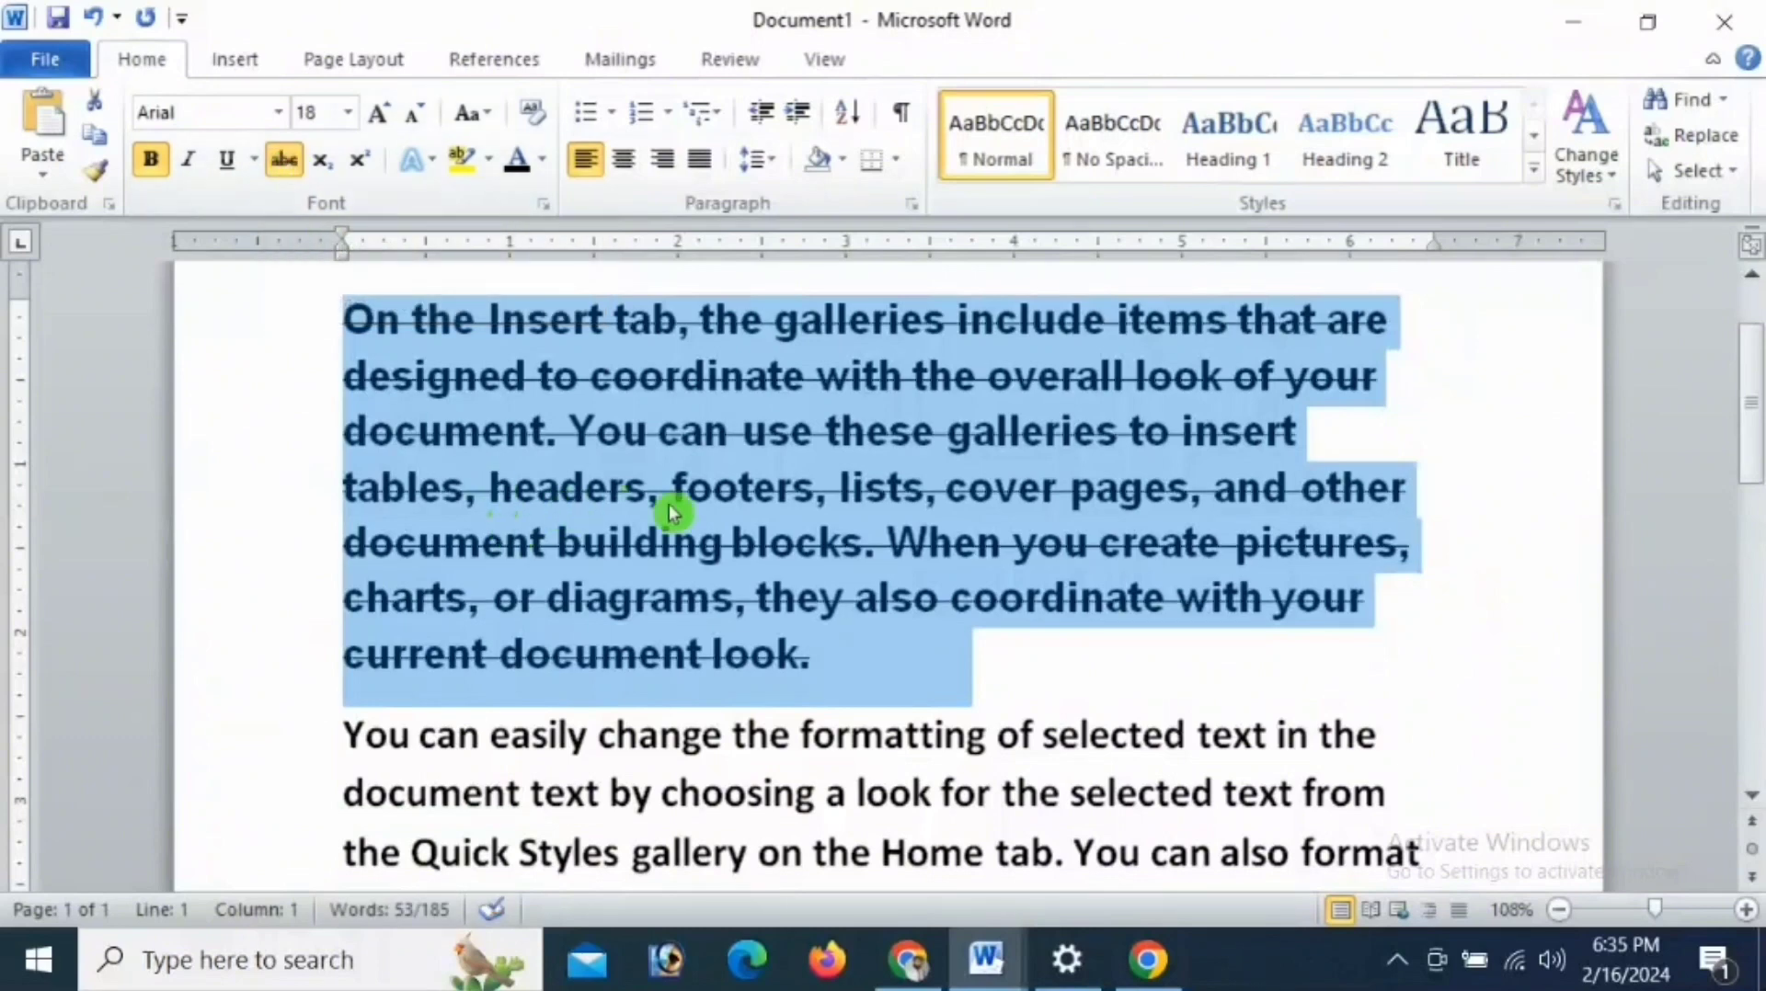
click(284, 162)
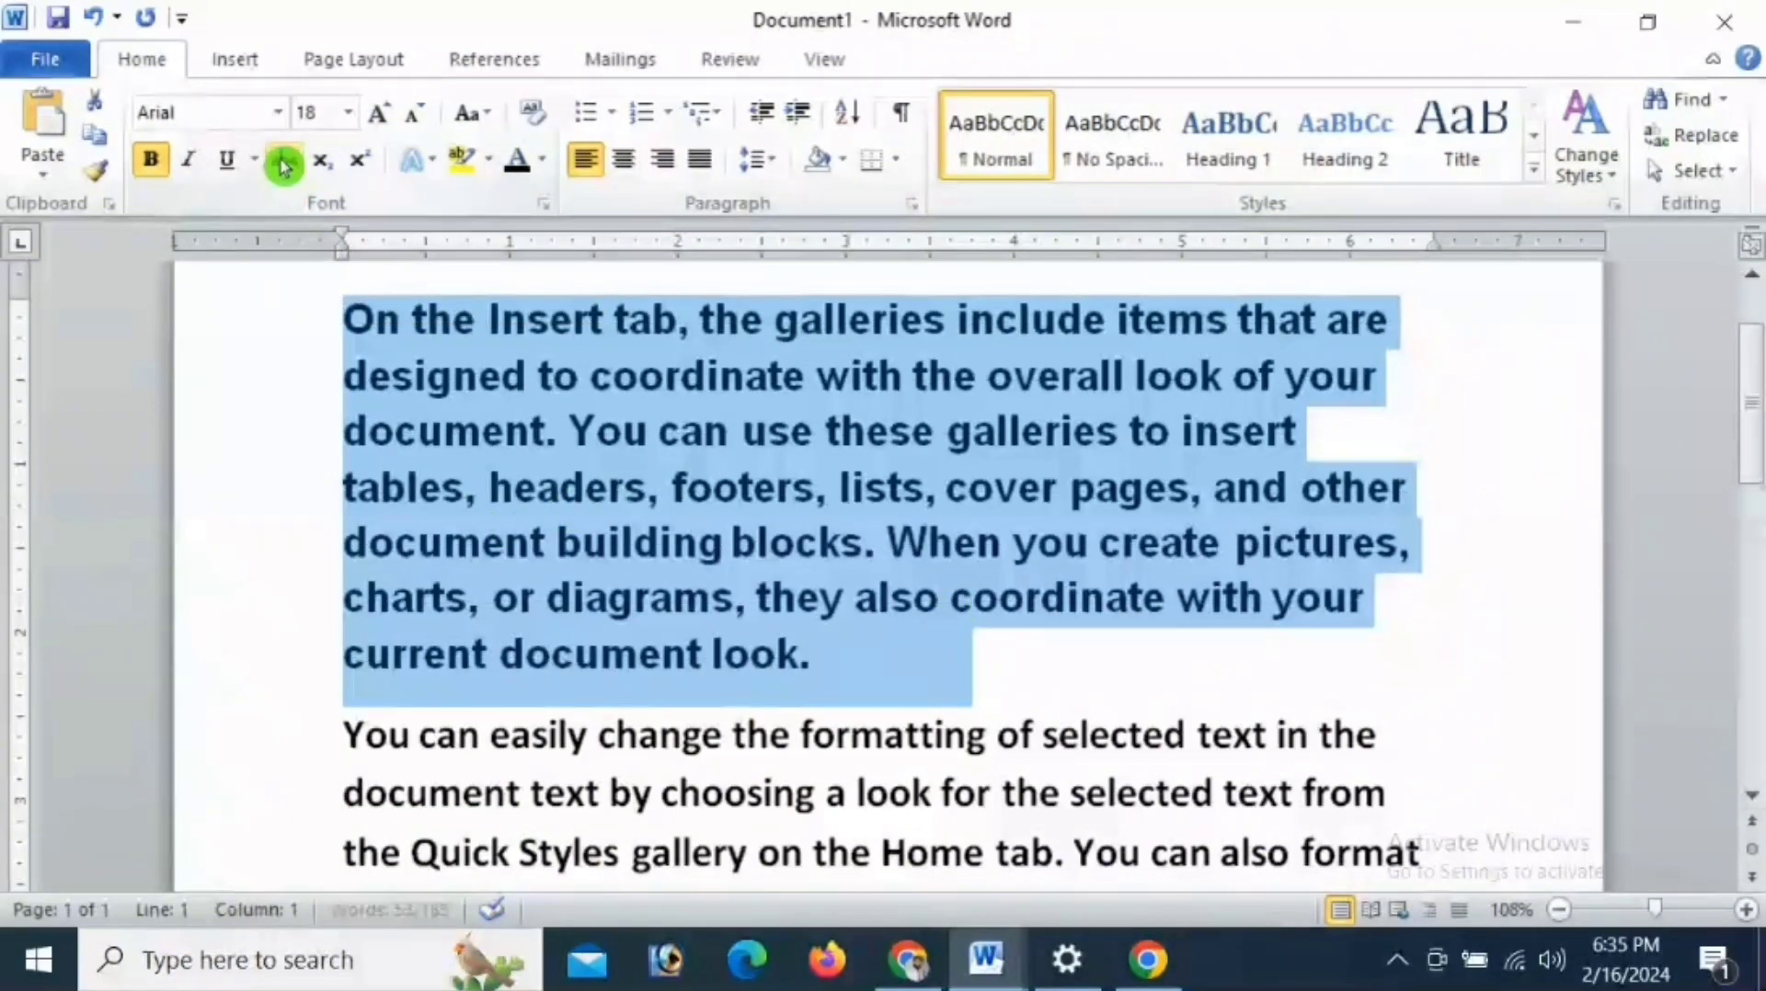
click(724, 651)
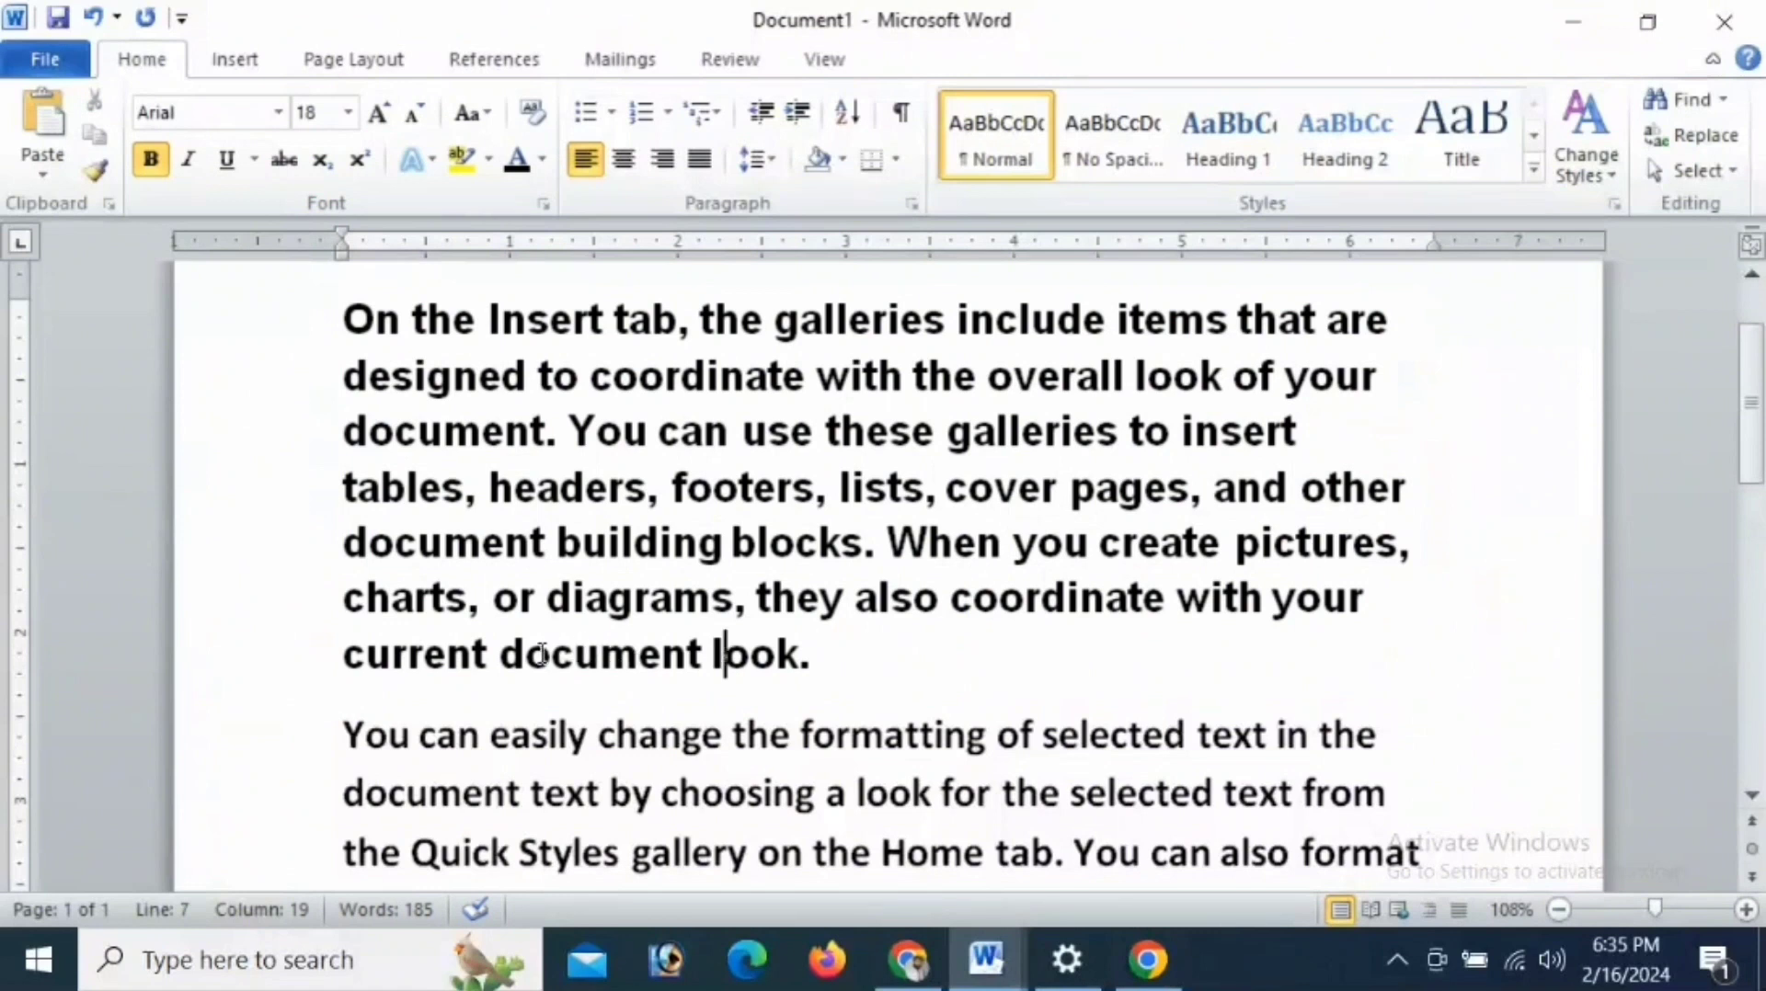
- Strike through "document look." at the end of the first paragraph, and reselect the phrase to toggle its strikethrough off and on
drag(504, 658, 797, 653)
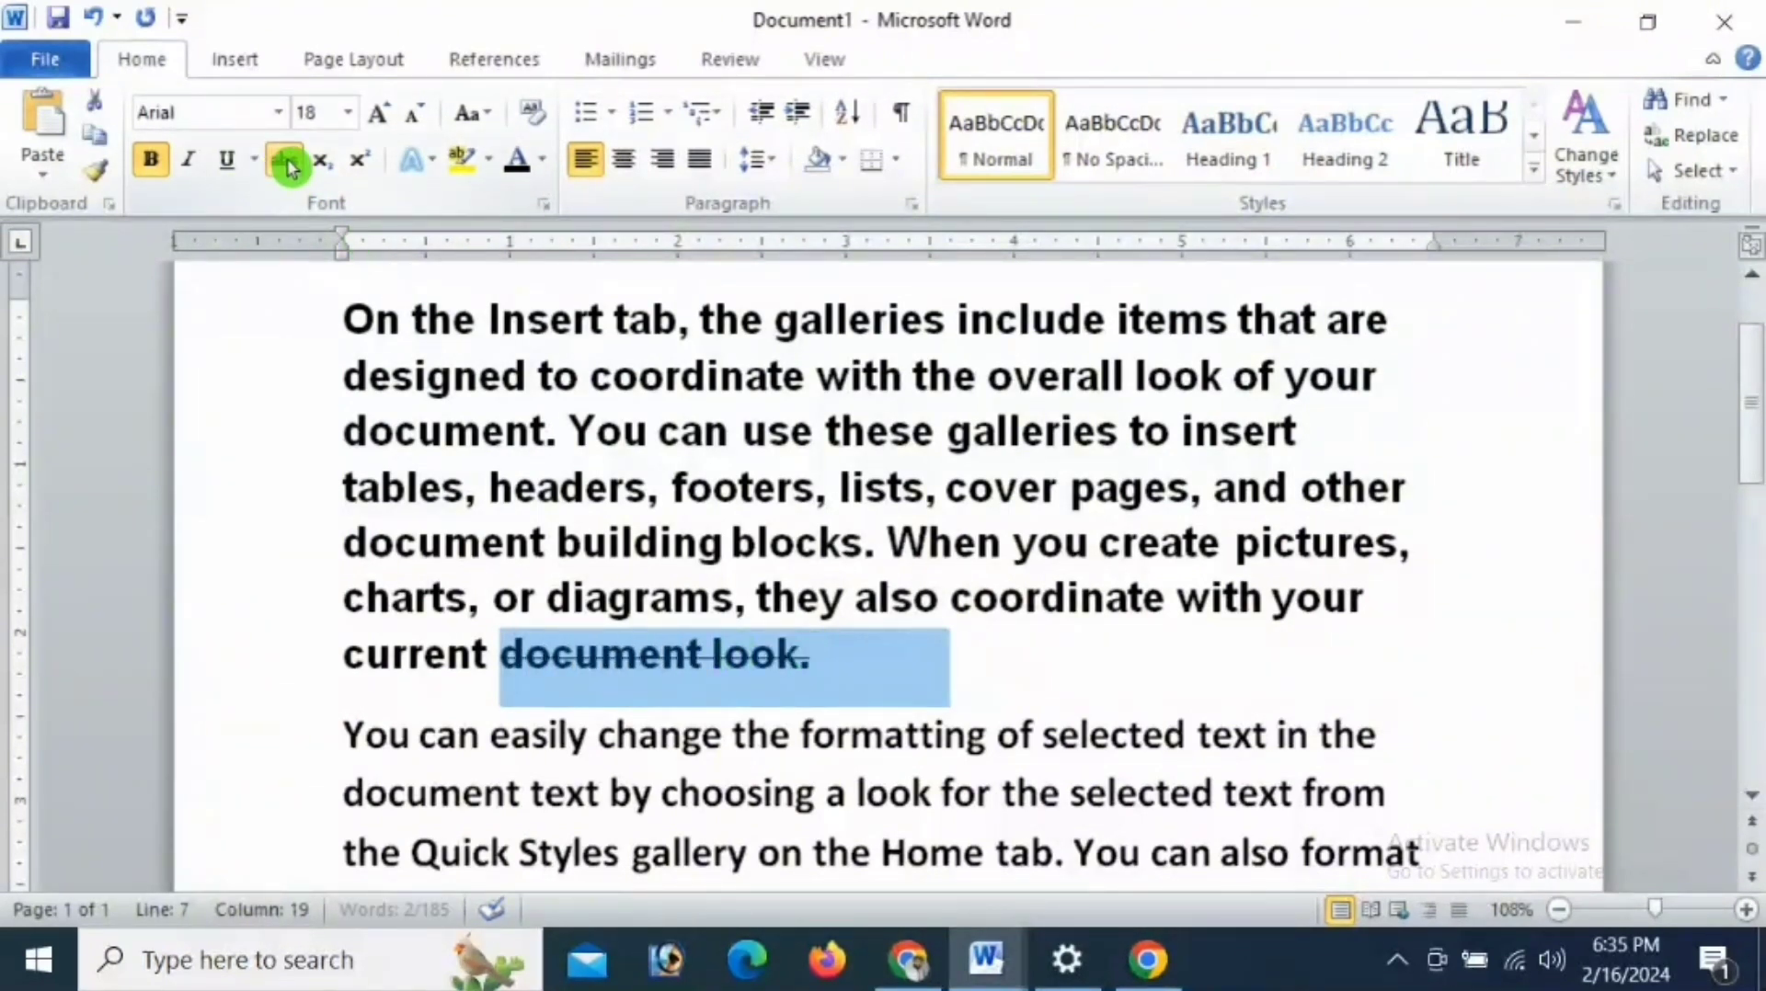
click(746, 670)
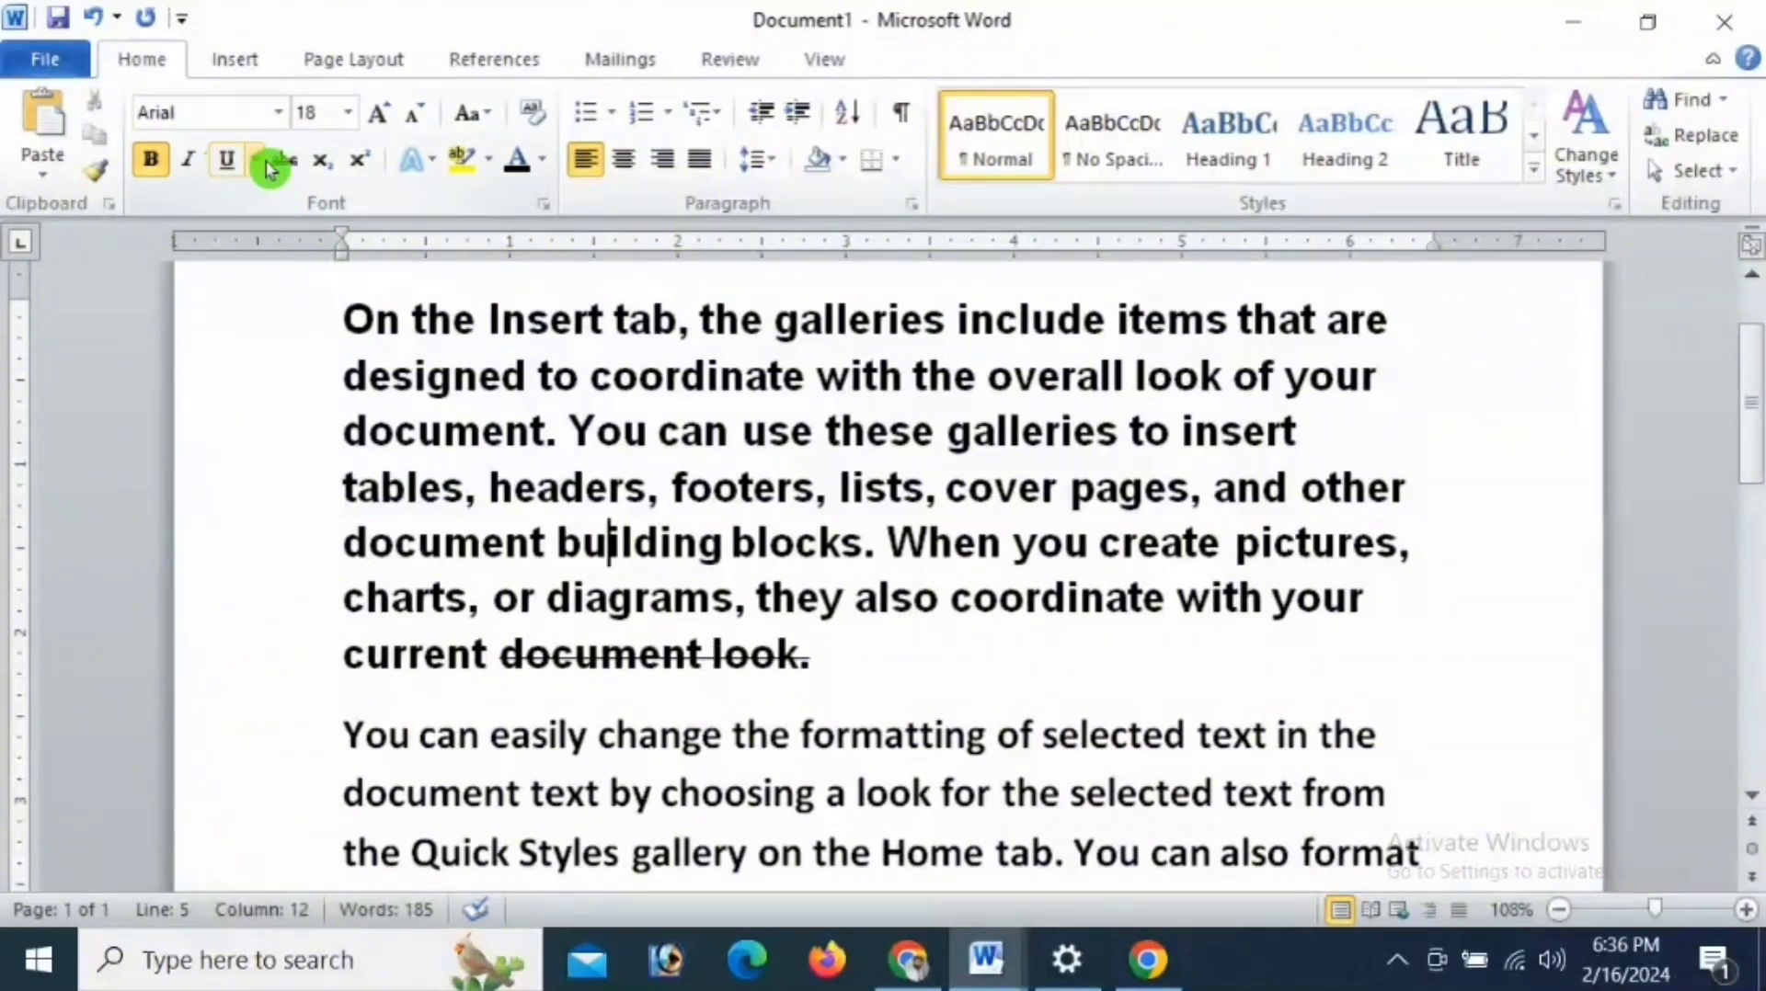
drag(501, 655, 947, 657)
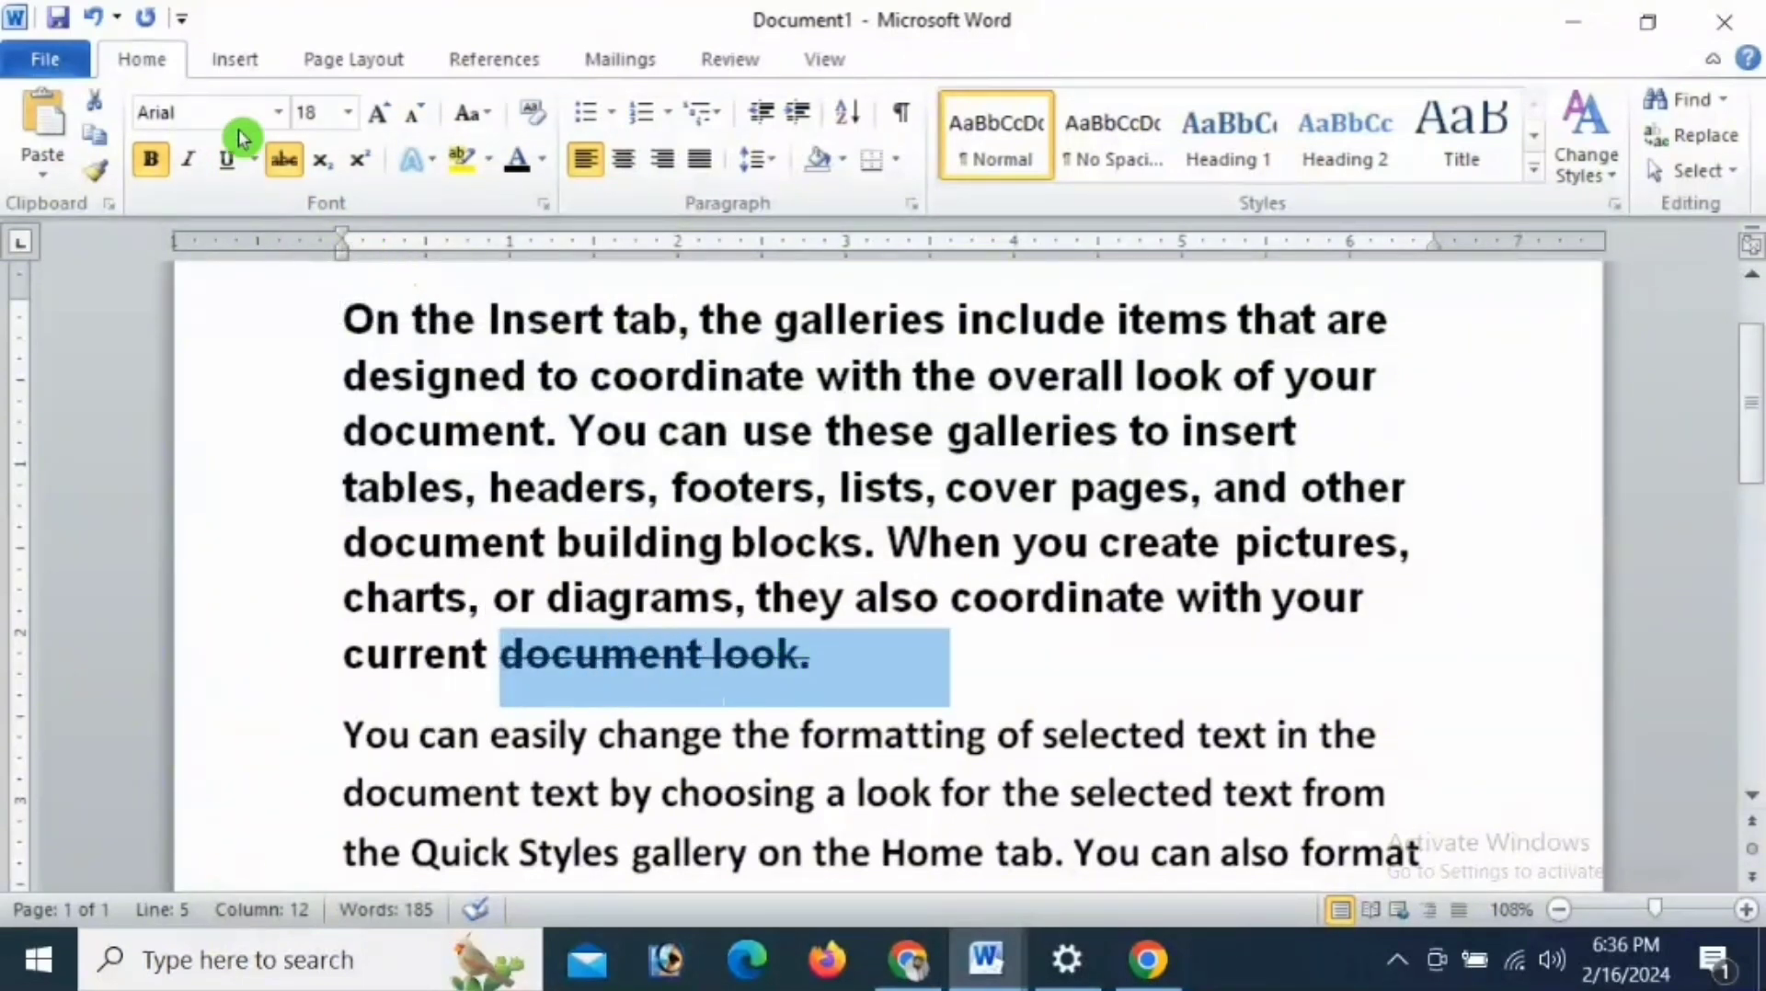
click(286, 161)
click(286, 162)
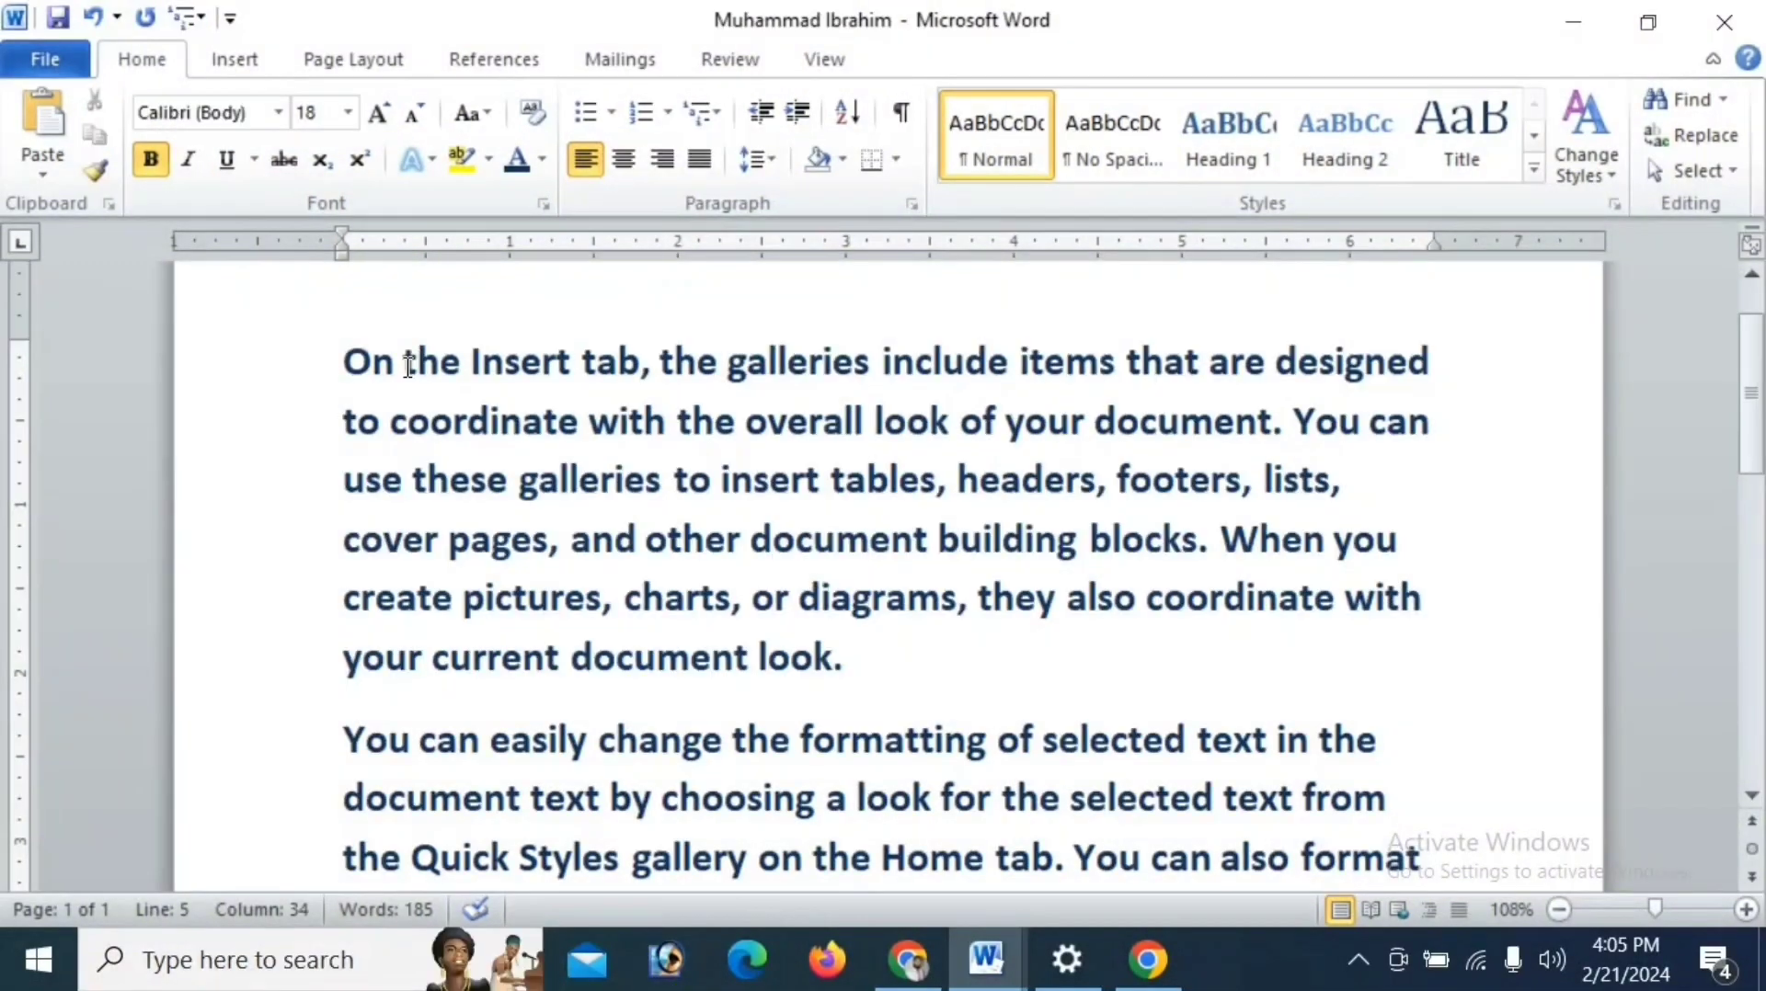
- Set the font size of "the Insert" in the first line to 72
drag(402, 363, 581, 363)
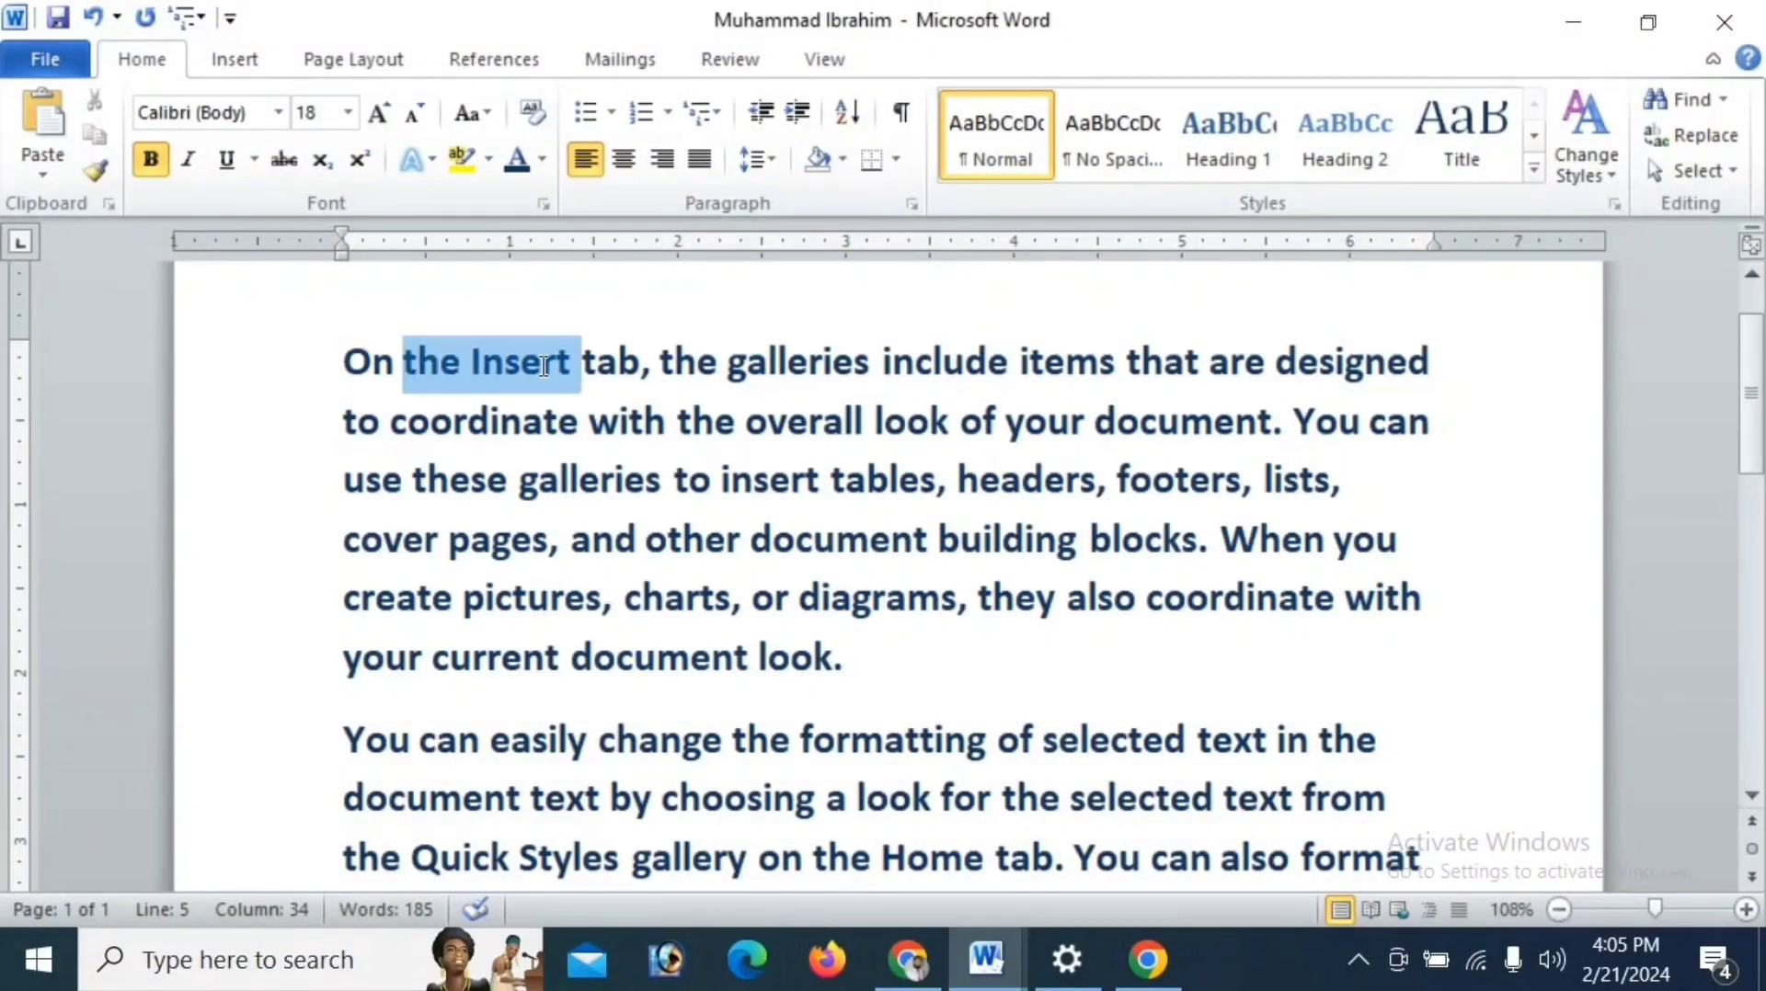
click(349, 113)
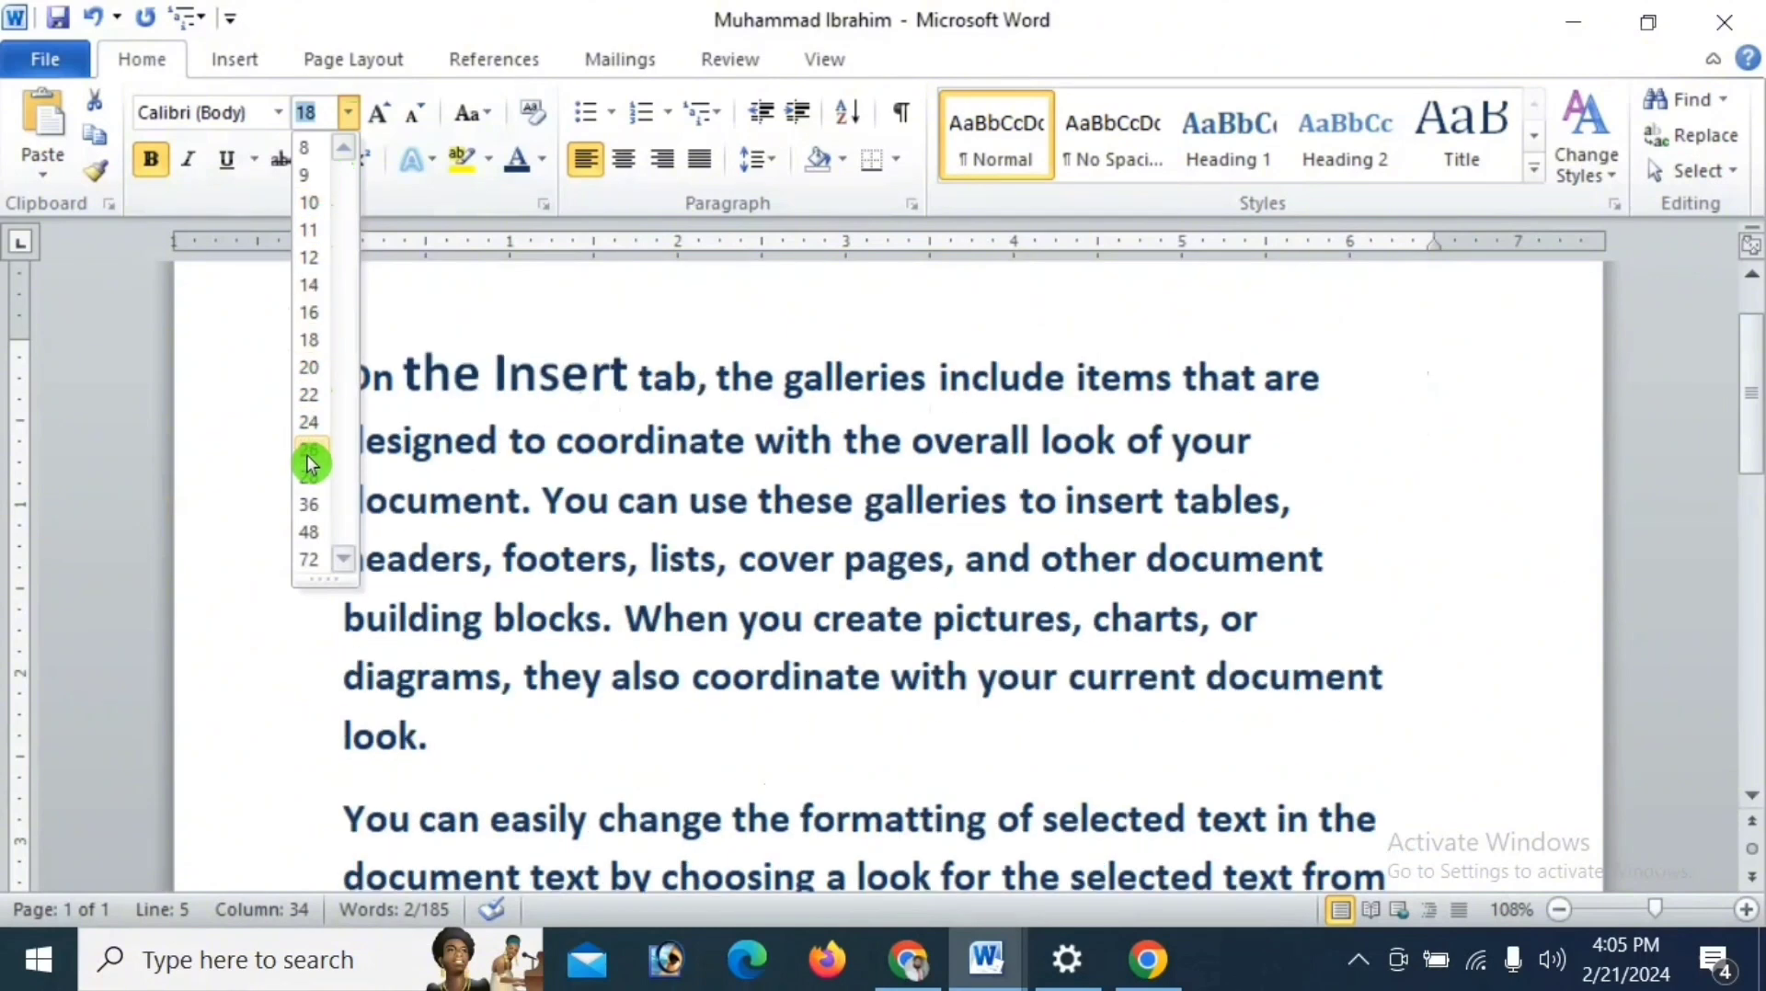
click(310, 558)
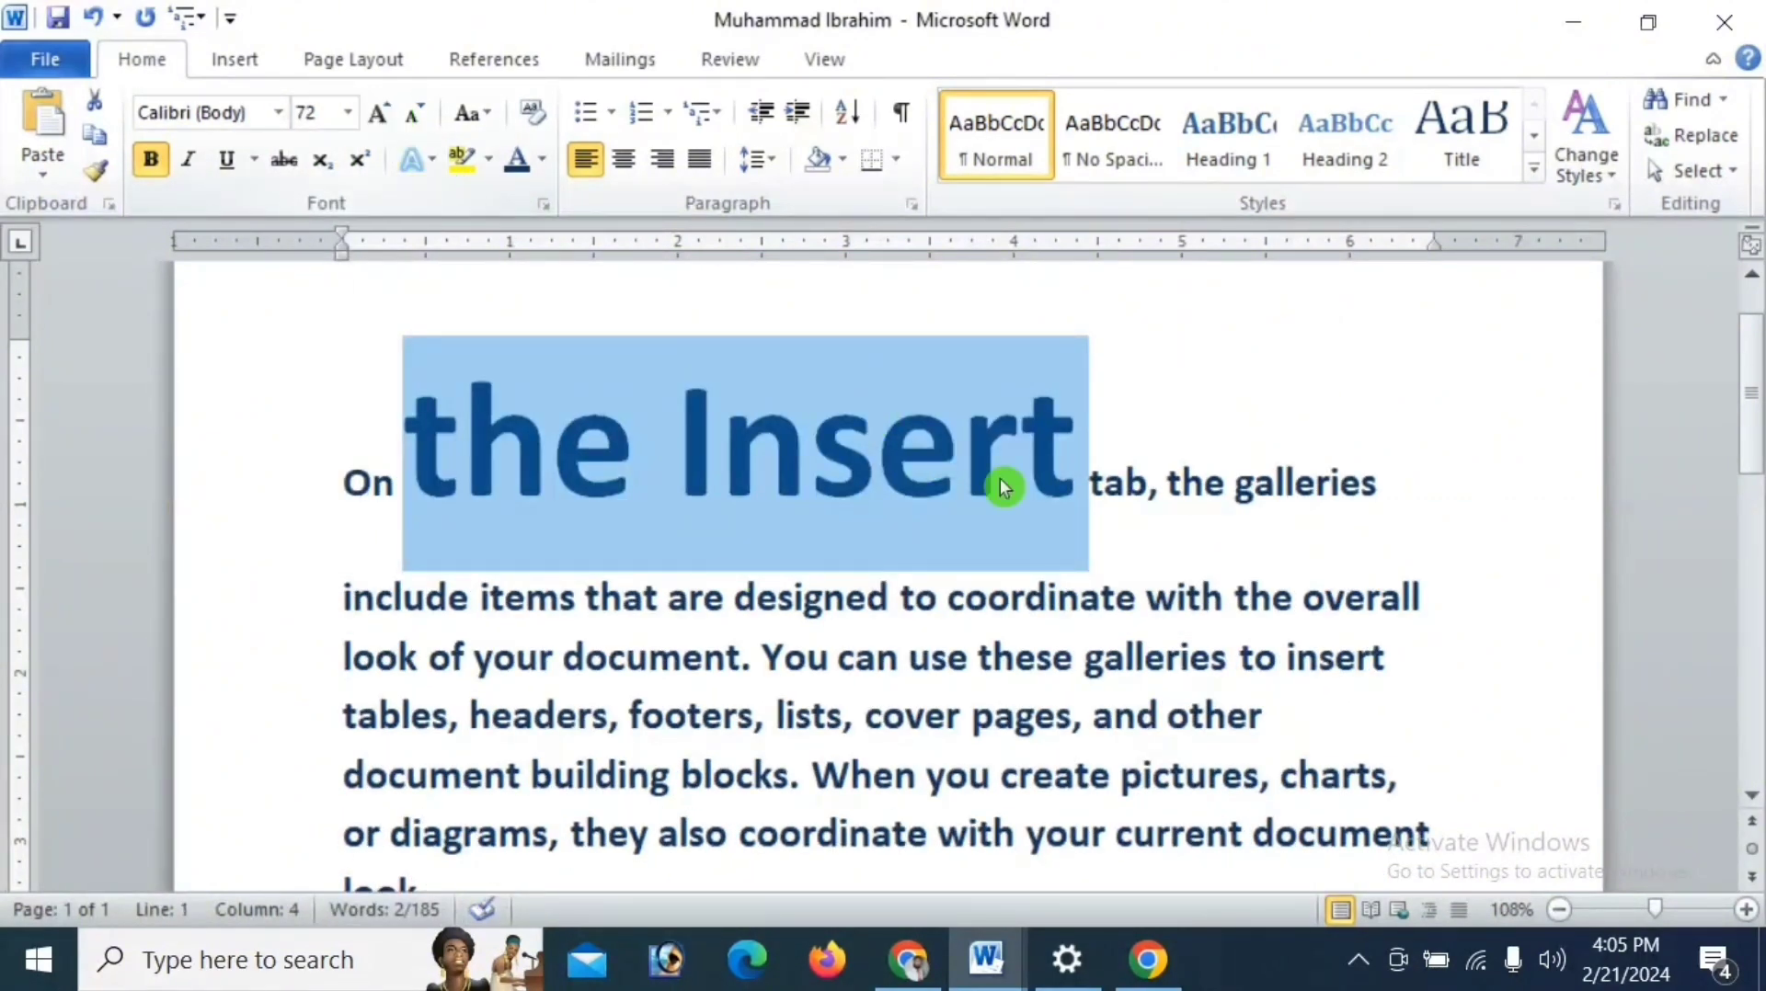
- Grow the font of "the Insert" in the first line in increments up to 170
click(392, 111)
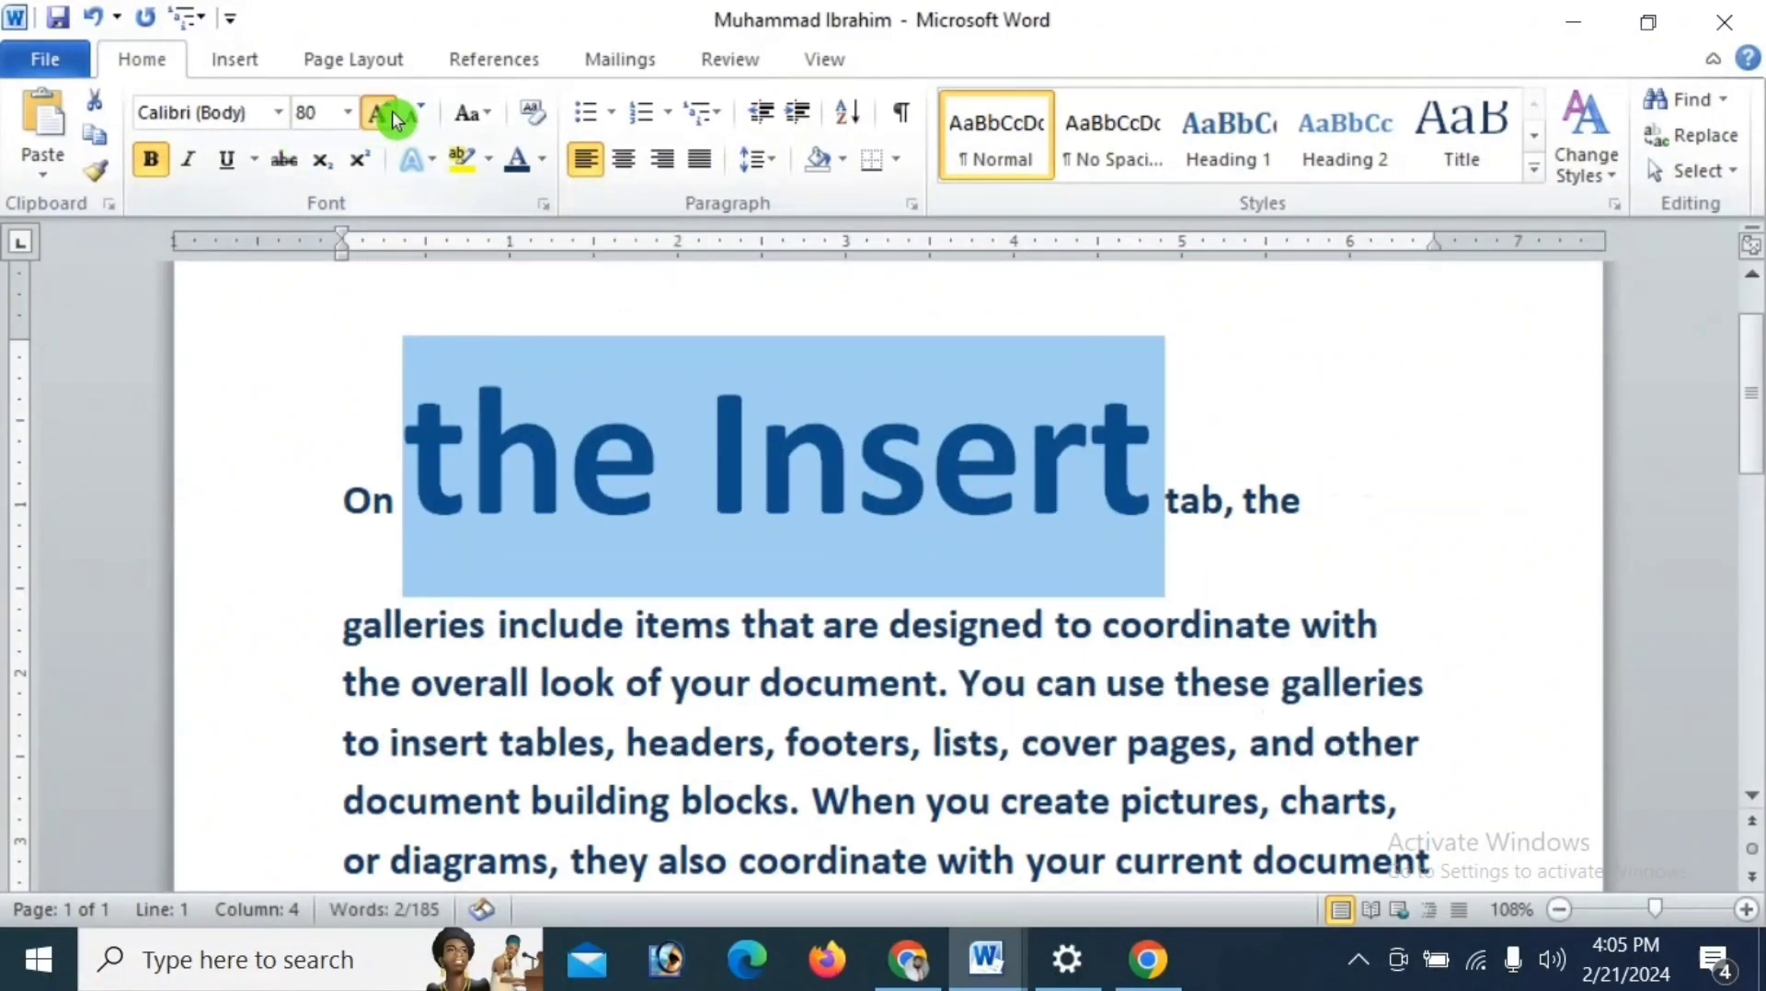
click(392, 111)
click(392, 110)
click(392, 110)
click(392, 111)
click(392, 111)
click(391, 110)
click(392, 111)
click(392, 111)
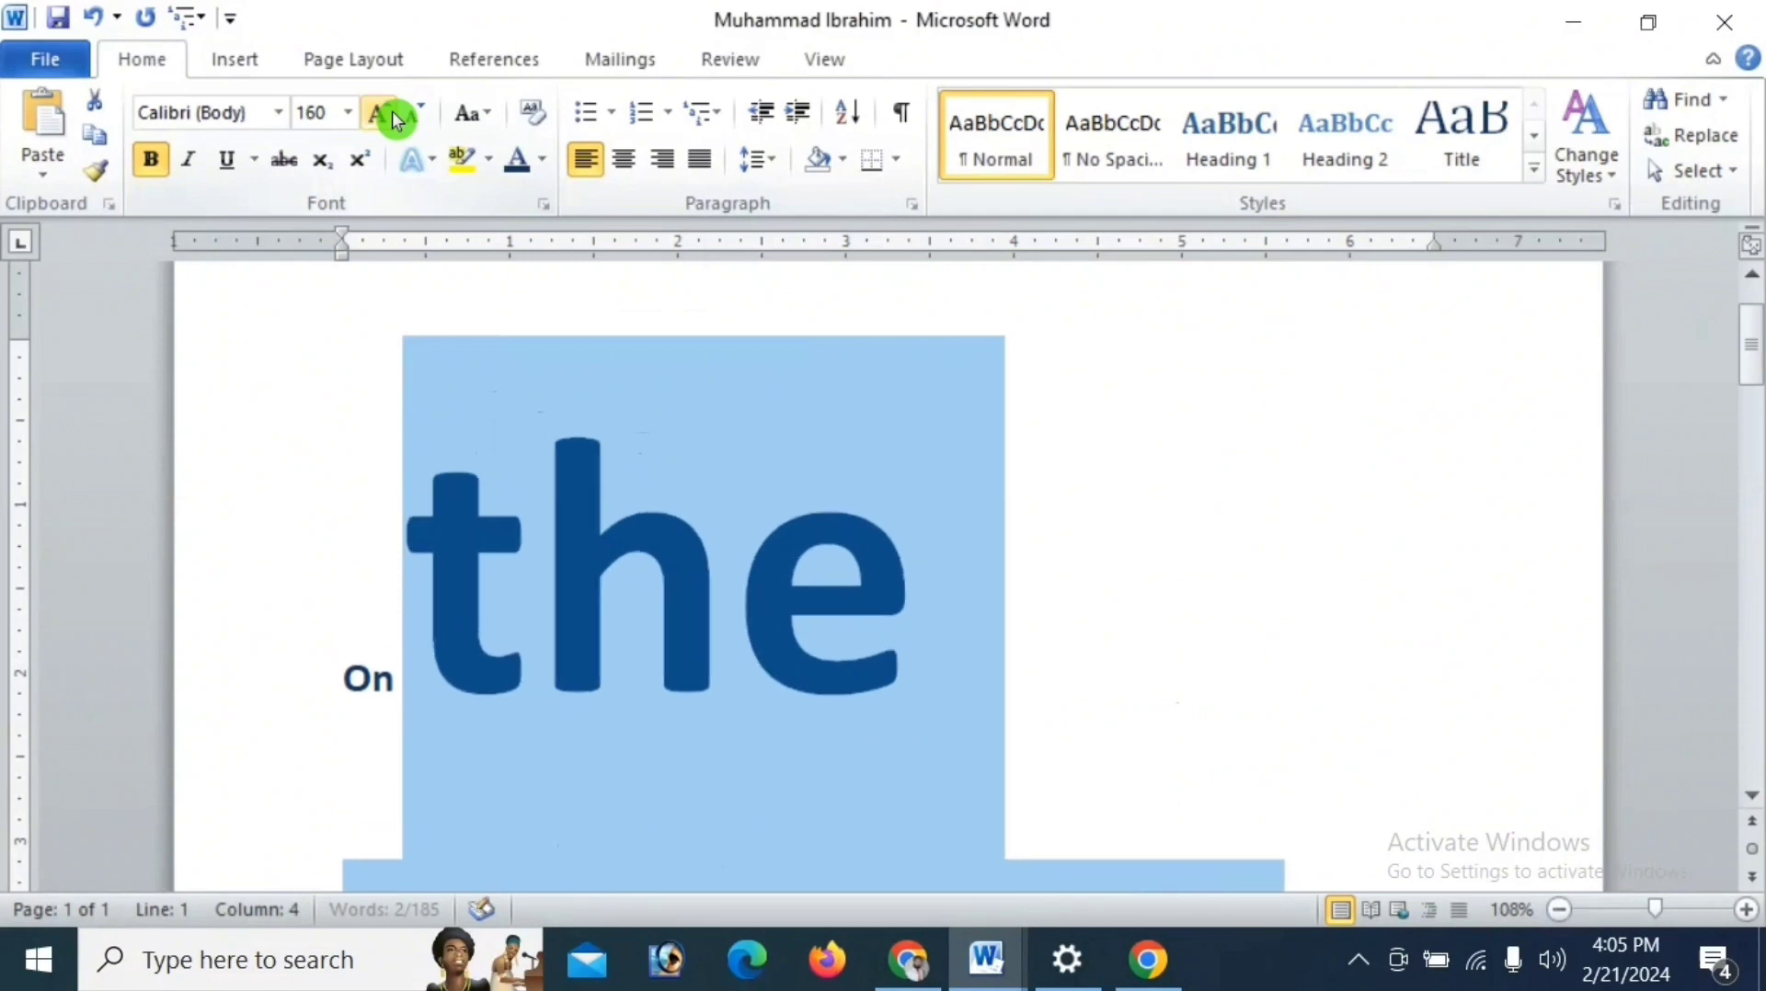
click(392, 111)
scroll(789, 541, down, 3)
scroll(789, 540, down, 1)
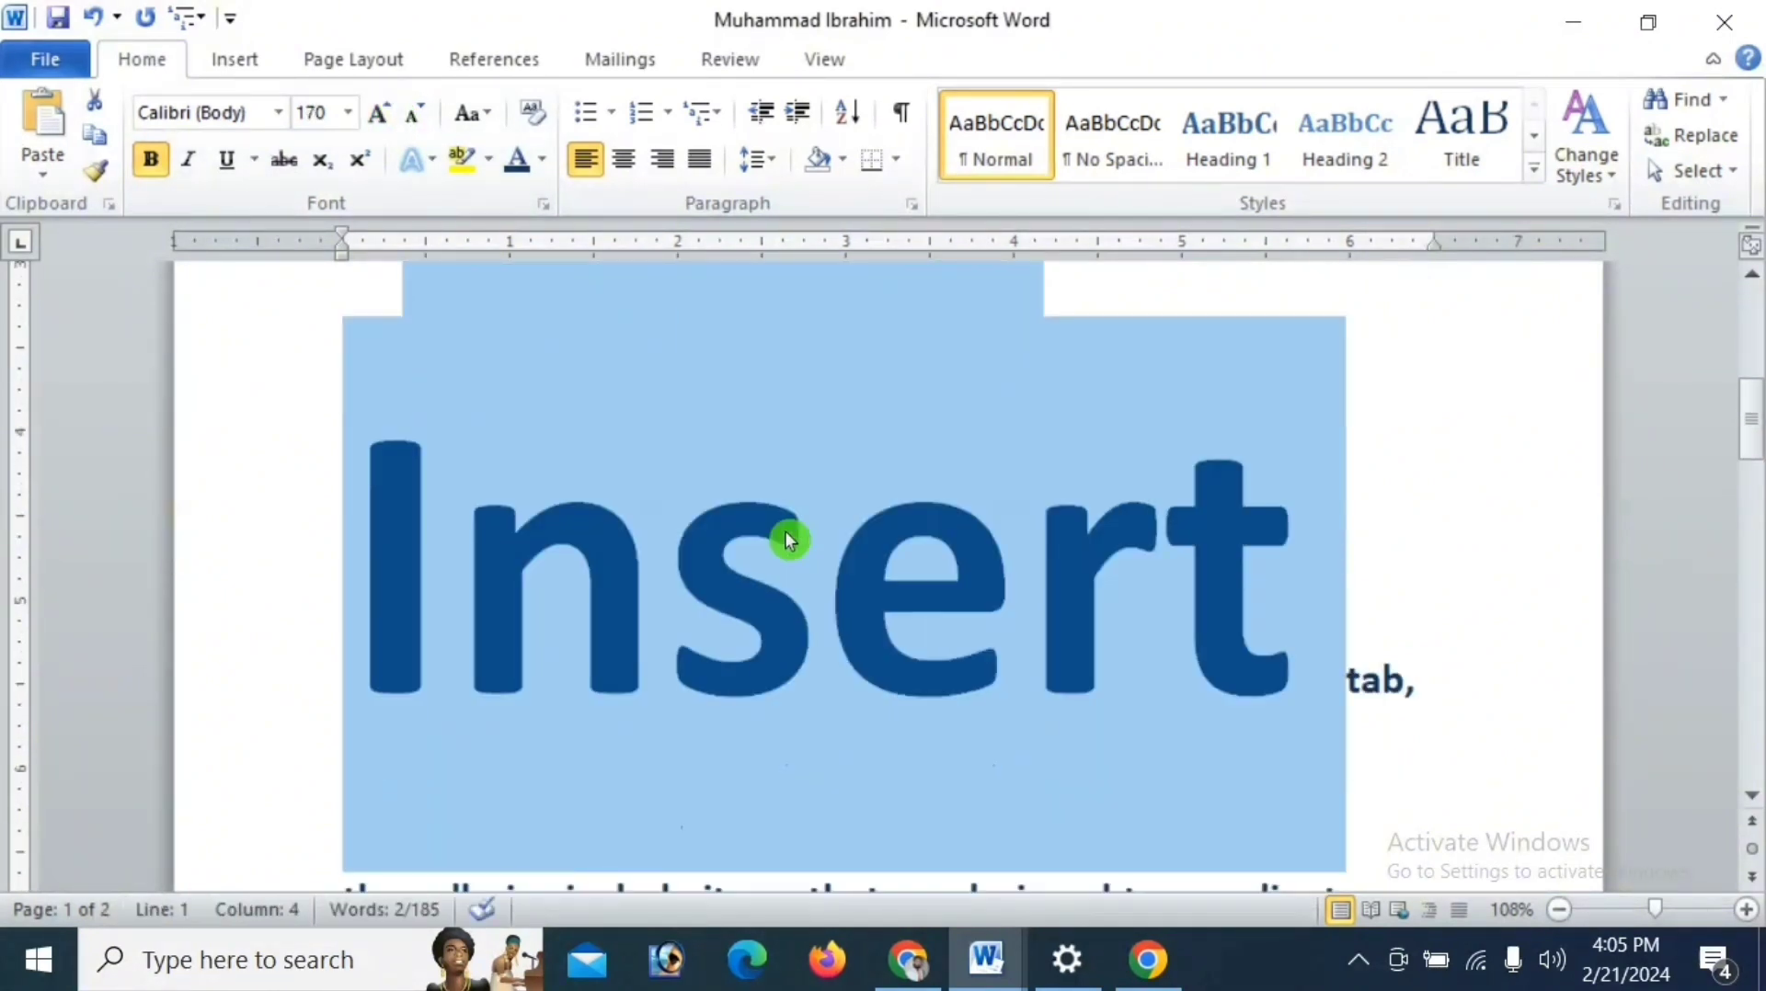
- Shrink the font of "the Insert" in the first line in increments down to 16
scroll(789, 541, up, 3)
click(414, 115)
double_click(414, 114)
double_click(414, 114)
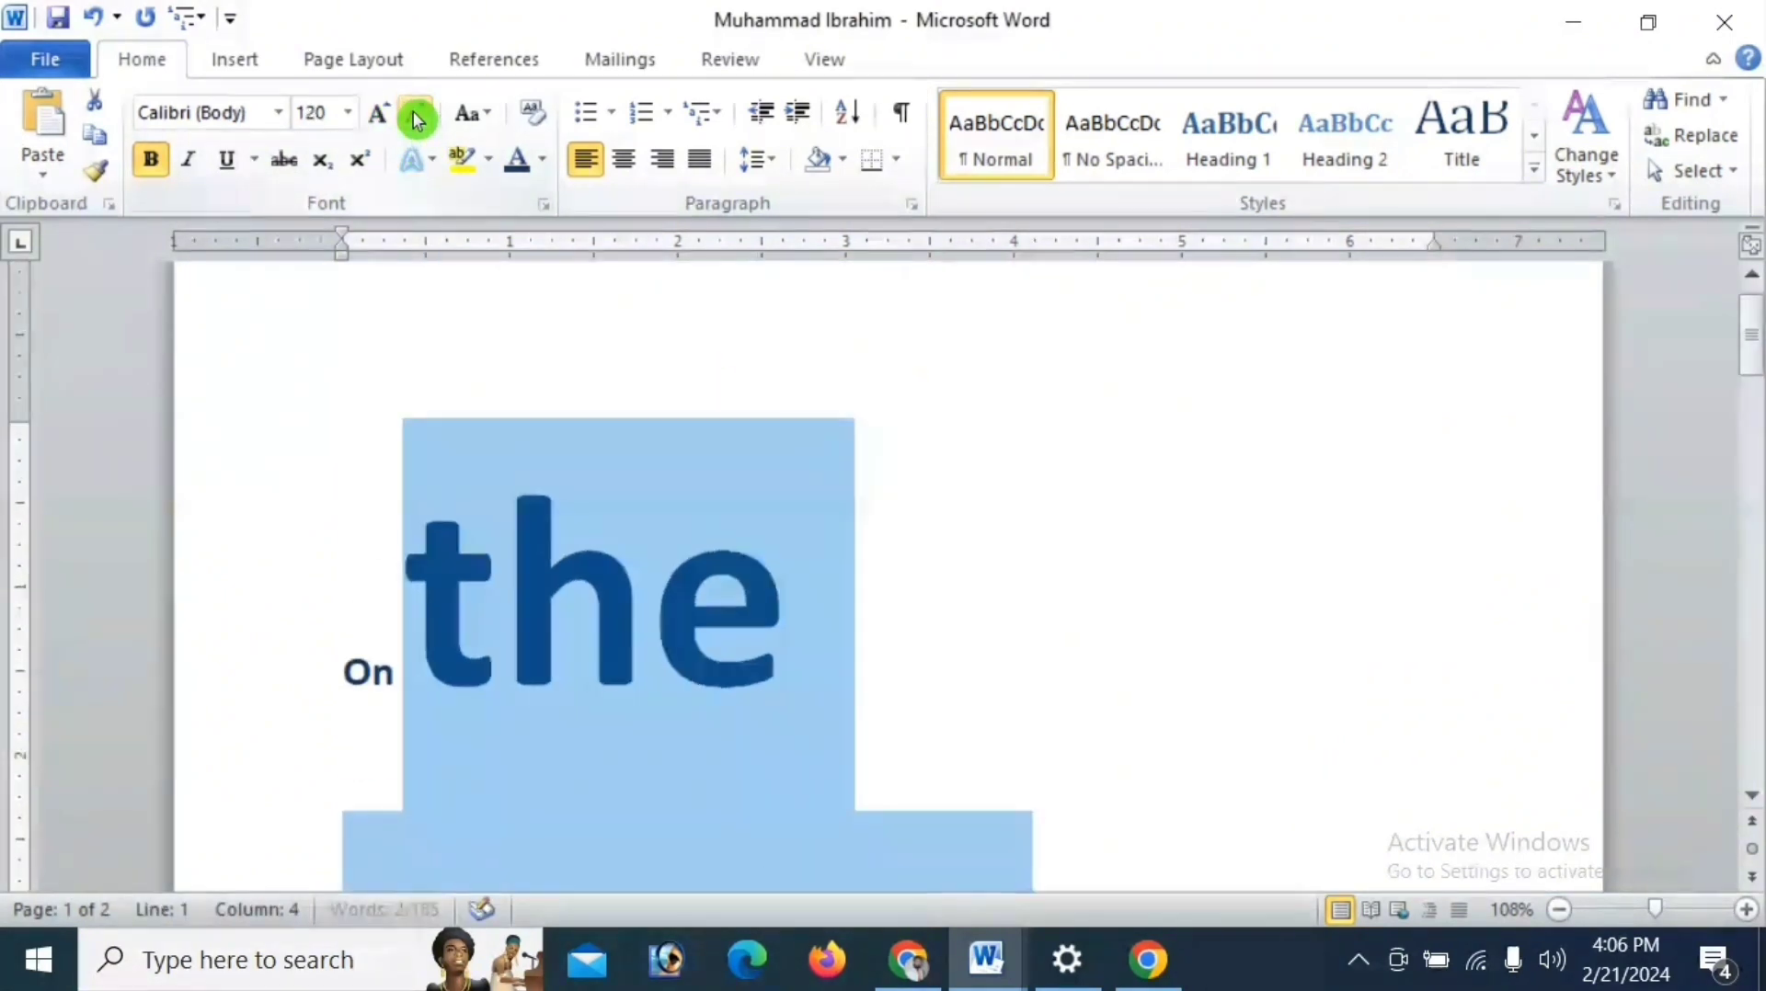
double_click(414, 114)
click(414, 114)
click(414, 114)
double_click(415, 116)
click(415, 116)
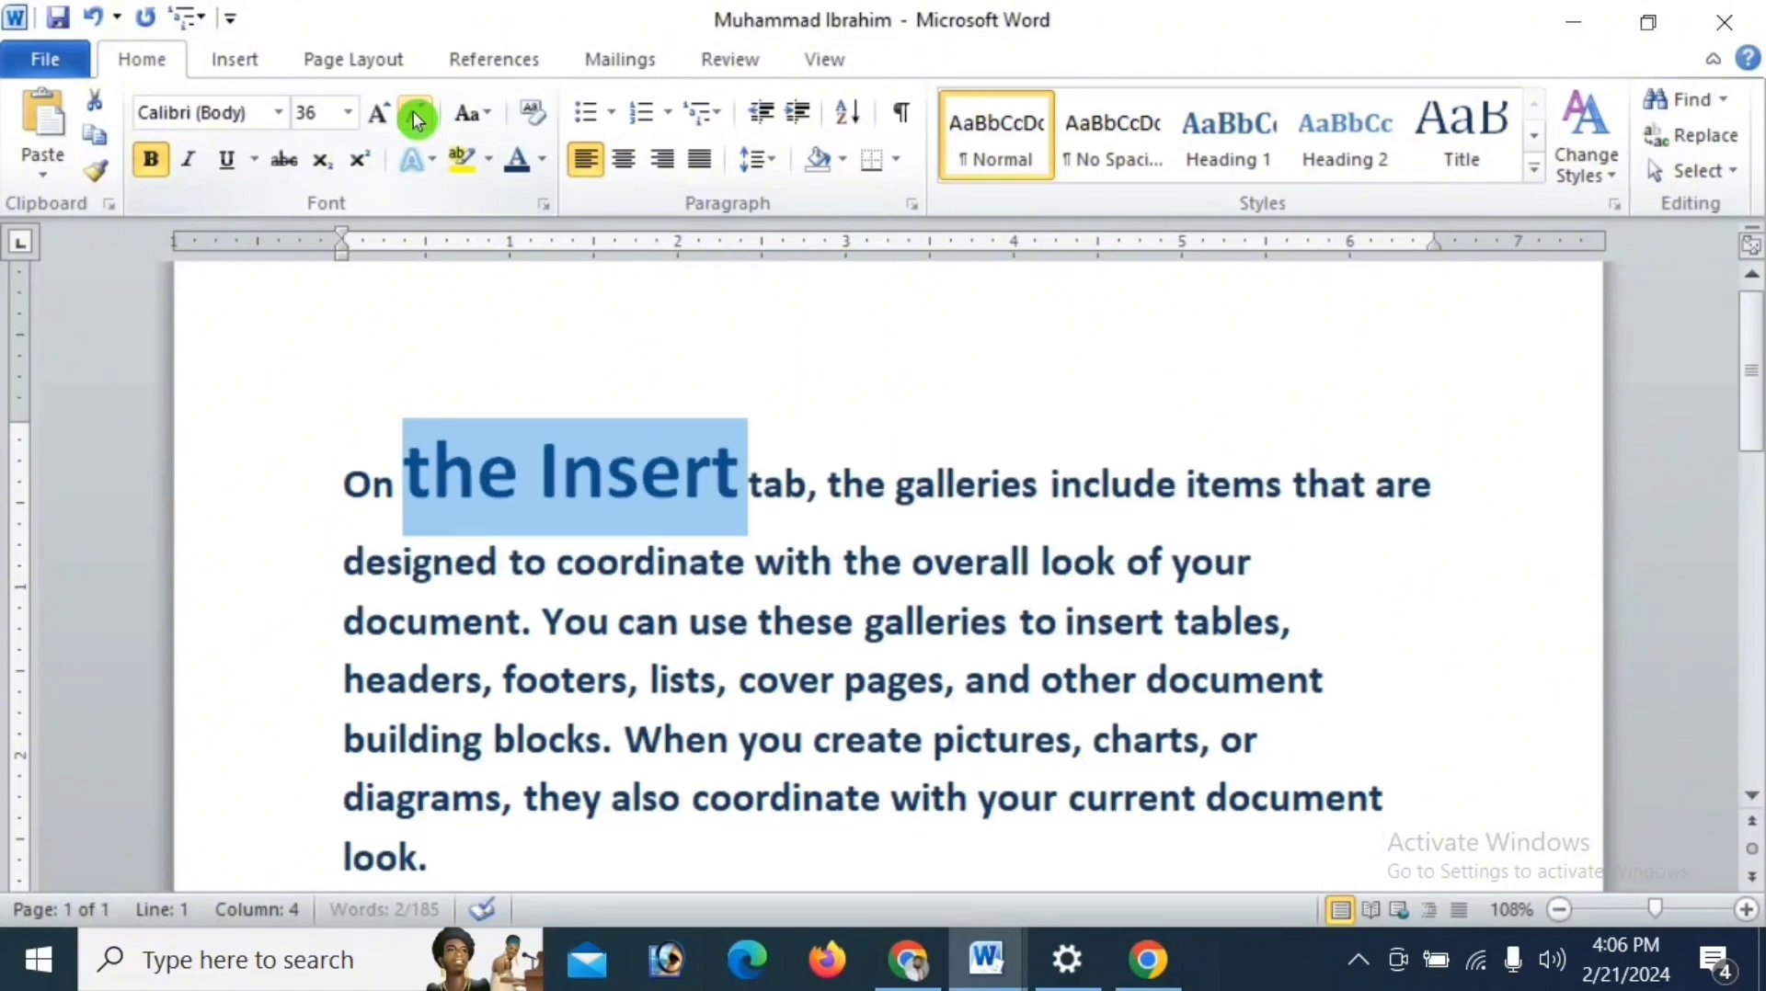
double_click(416, 116)
click(416, 116)
double_click(412, 112)
double_click(412, 112)
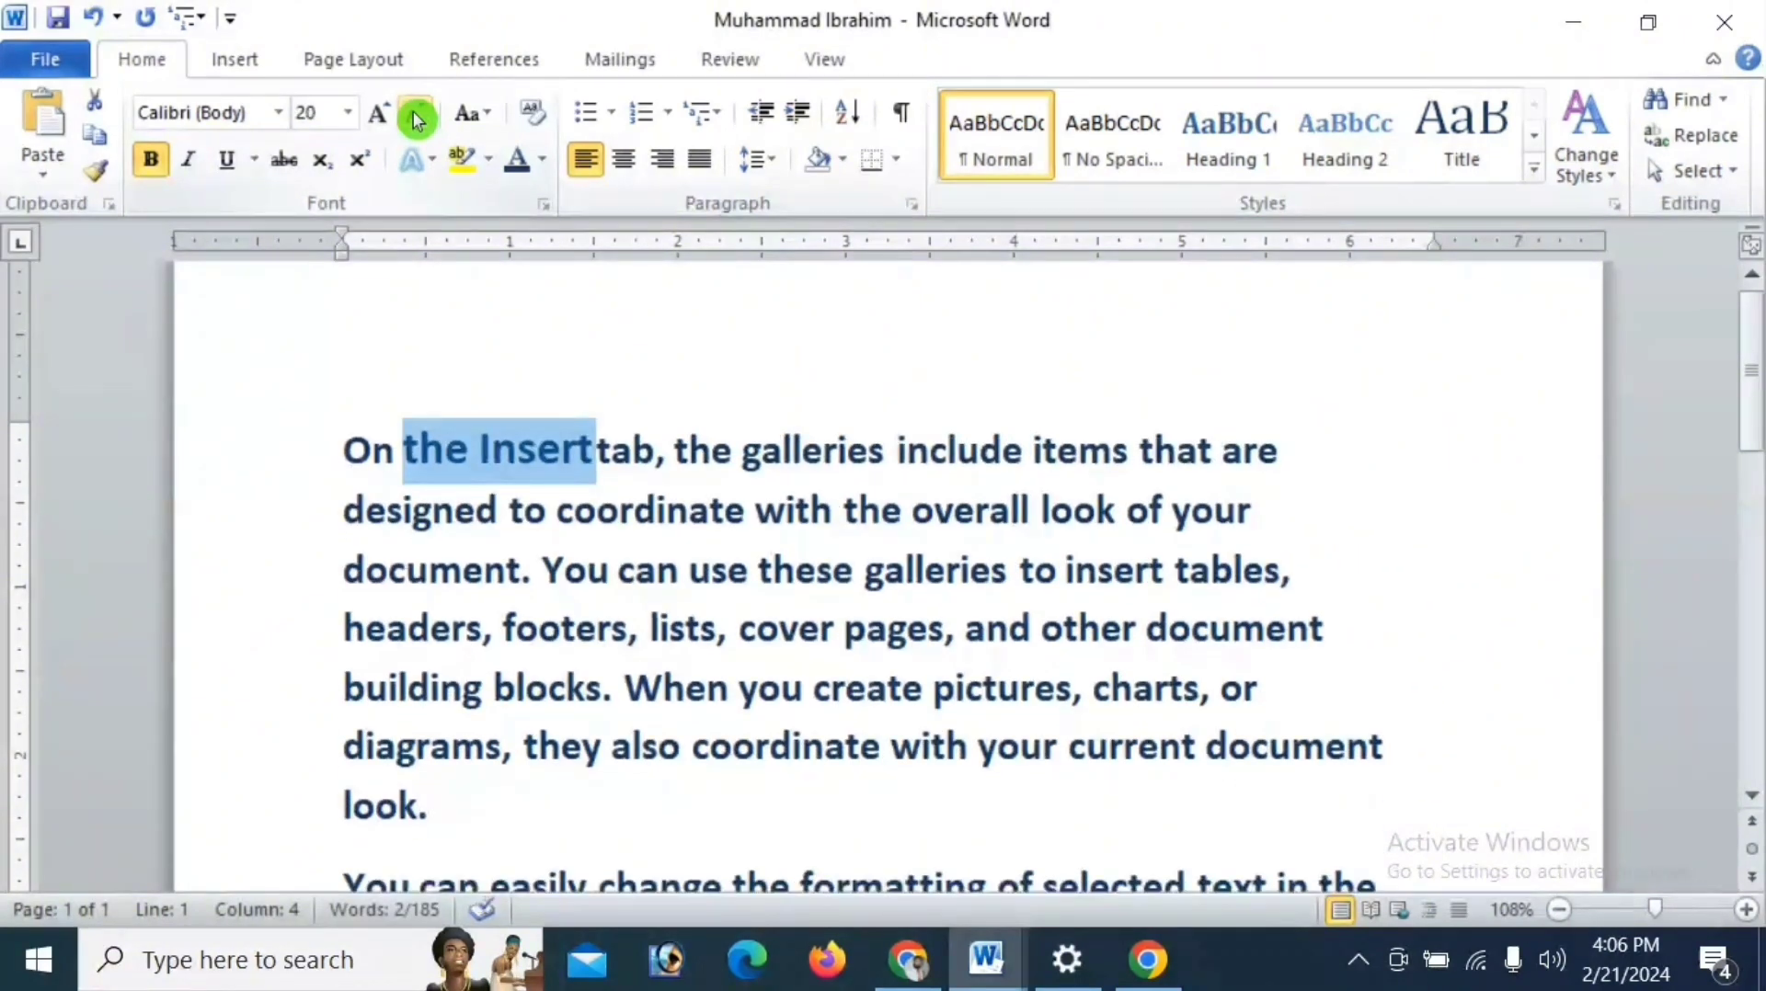
- Set the font size of "the Insert" to 18 and deselect it
click(348, 112)
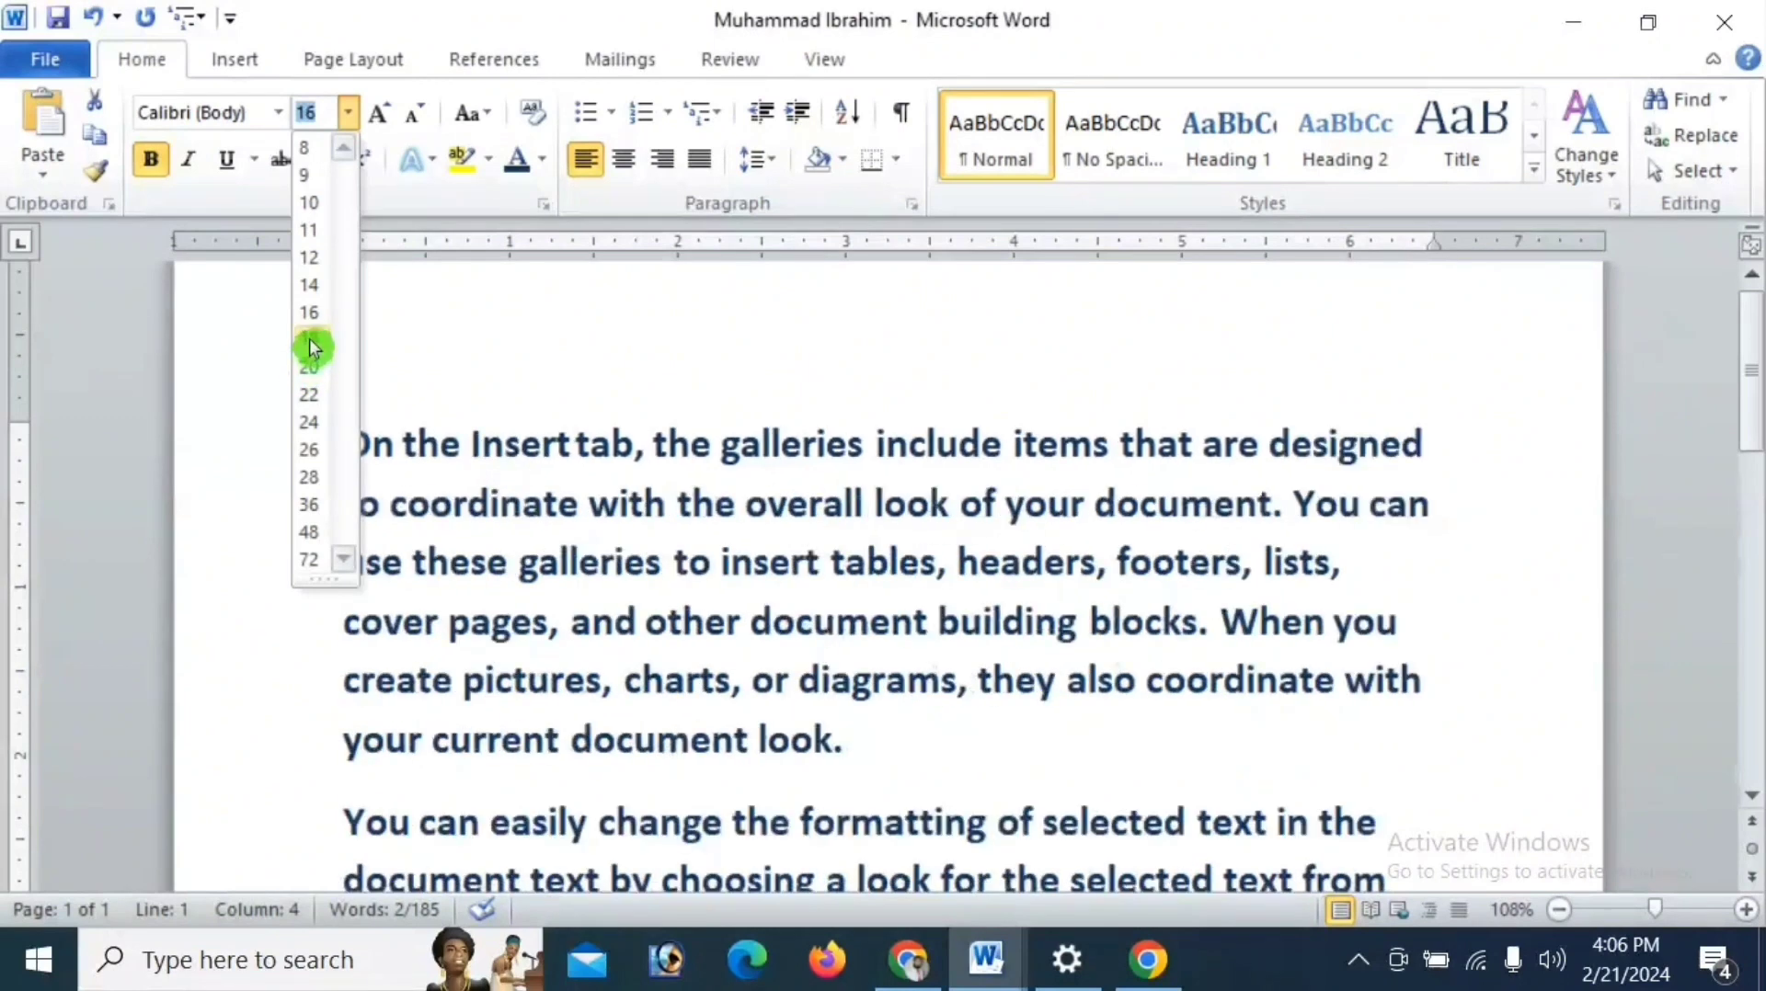
click(309, 348)
click(565, 441)
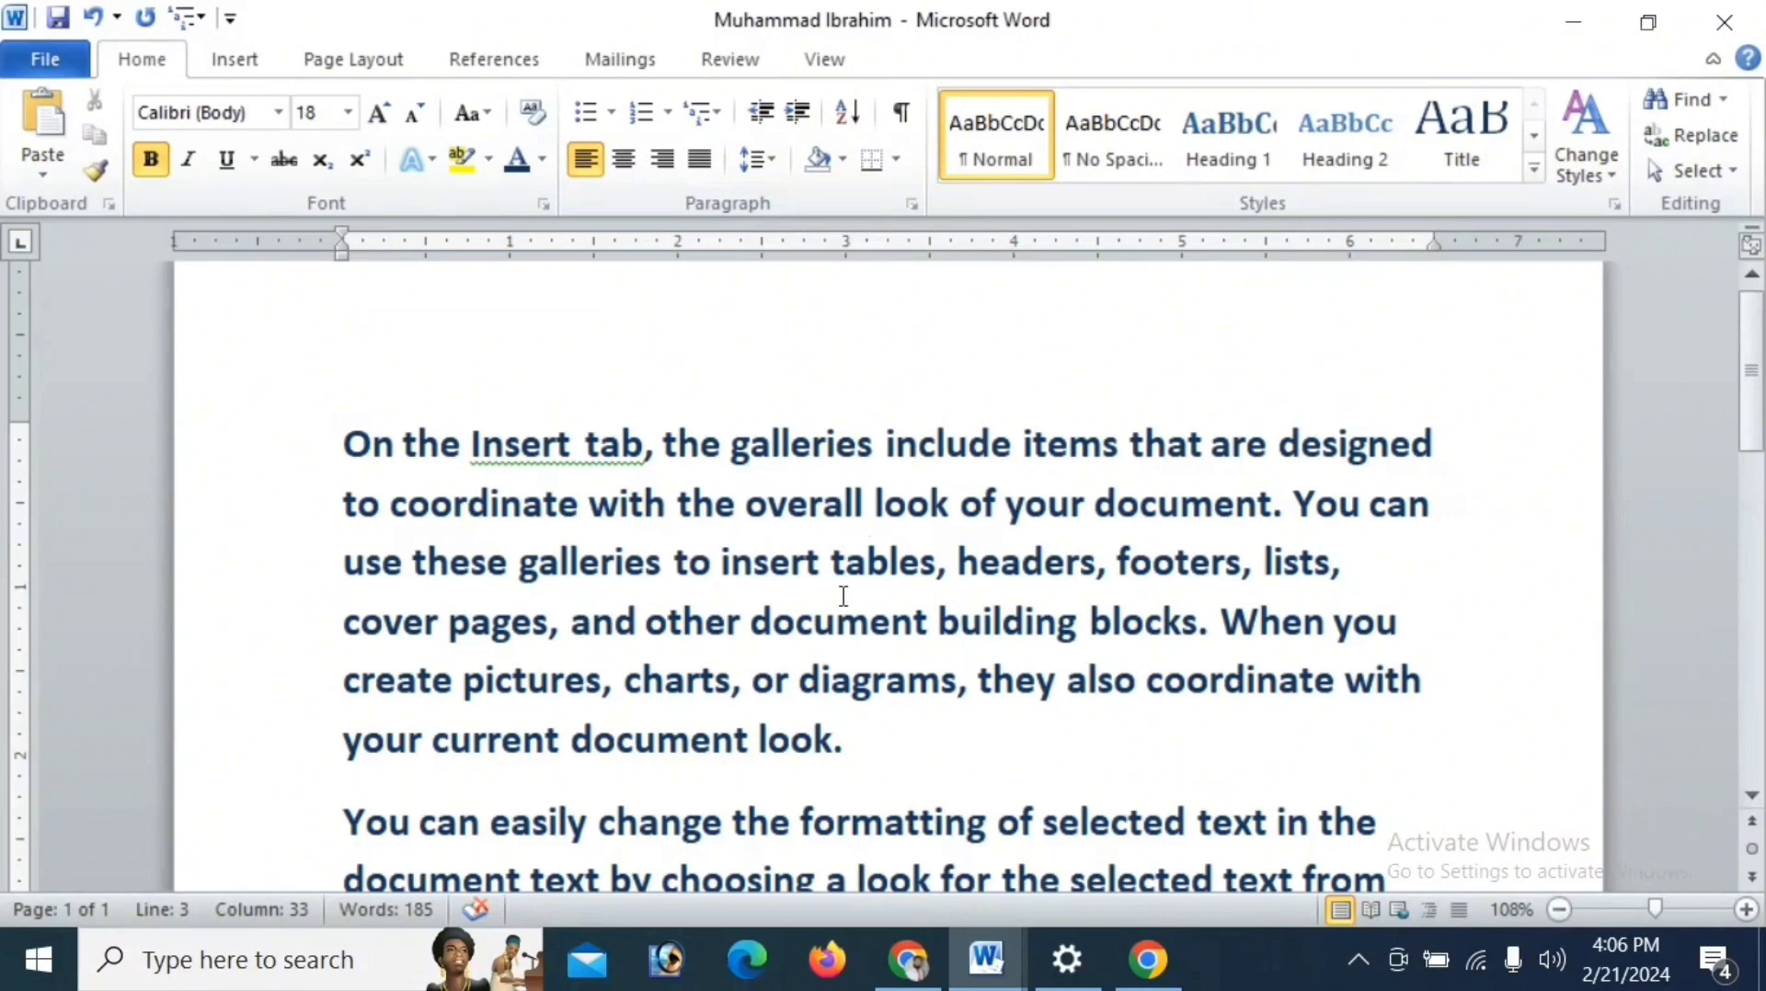
- Shrink the font of "insert tables" in the third line, and grow it in increments to 72
drag(935, 563, 812, 567)
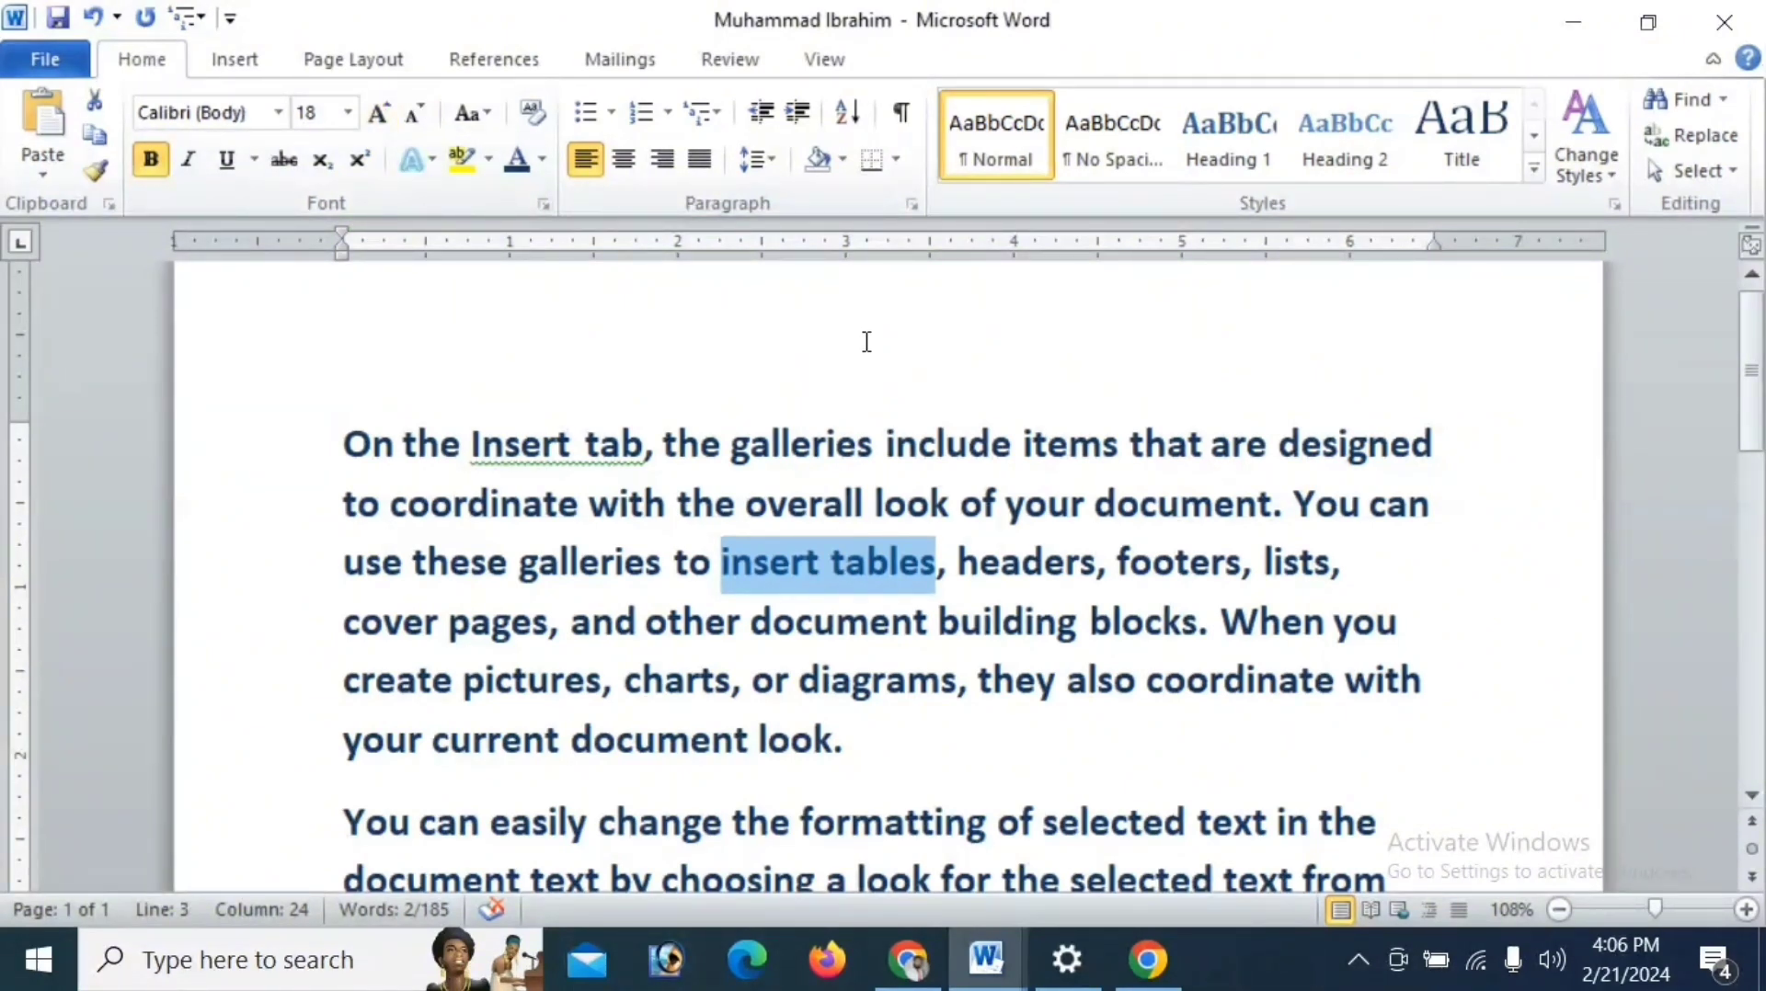
key(ctrl+shift+comma)
key(ctrl+shift+comma)
key(ctrl+shift+comma)
key(ctrl+shift+comma)
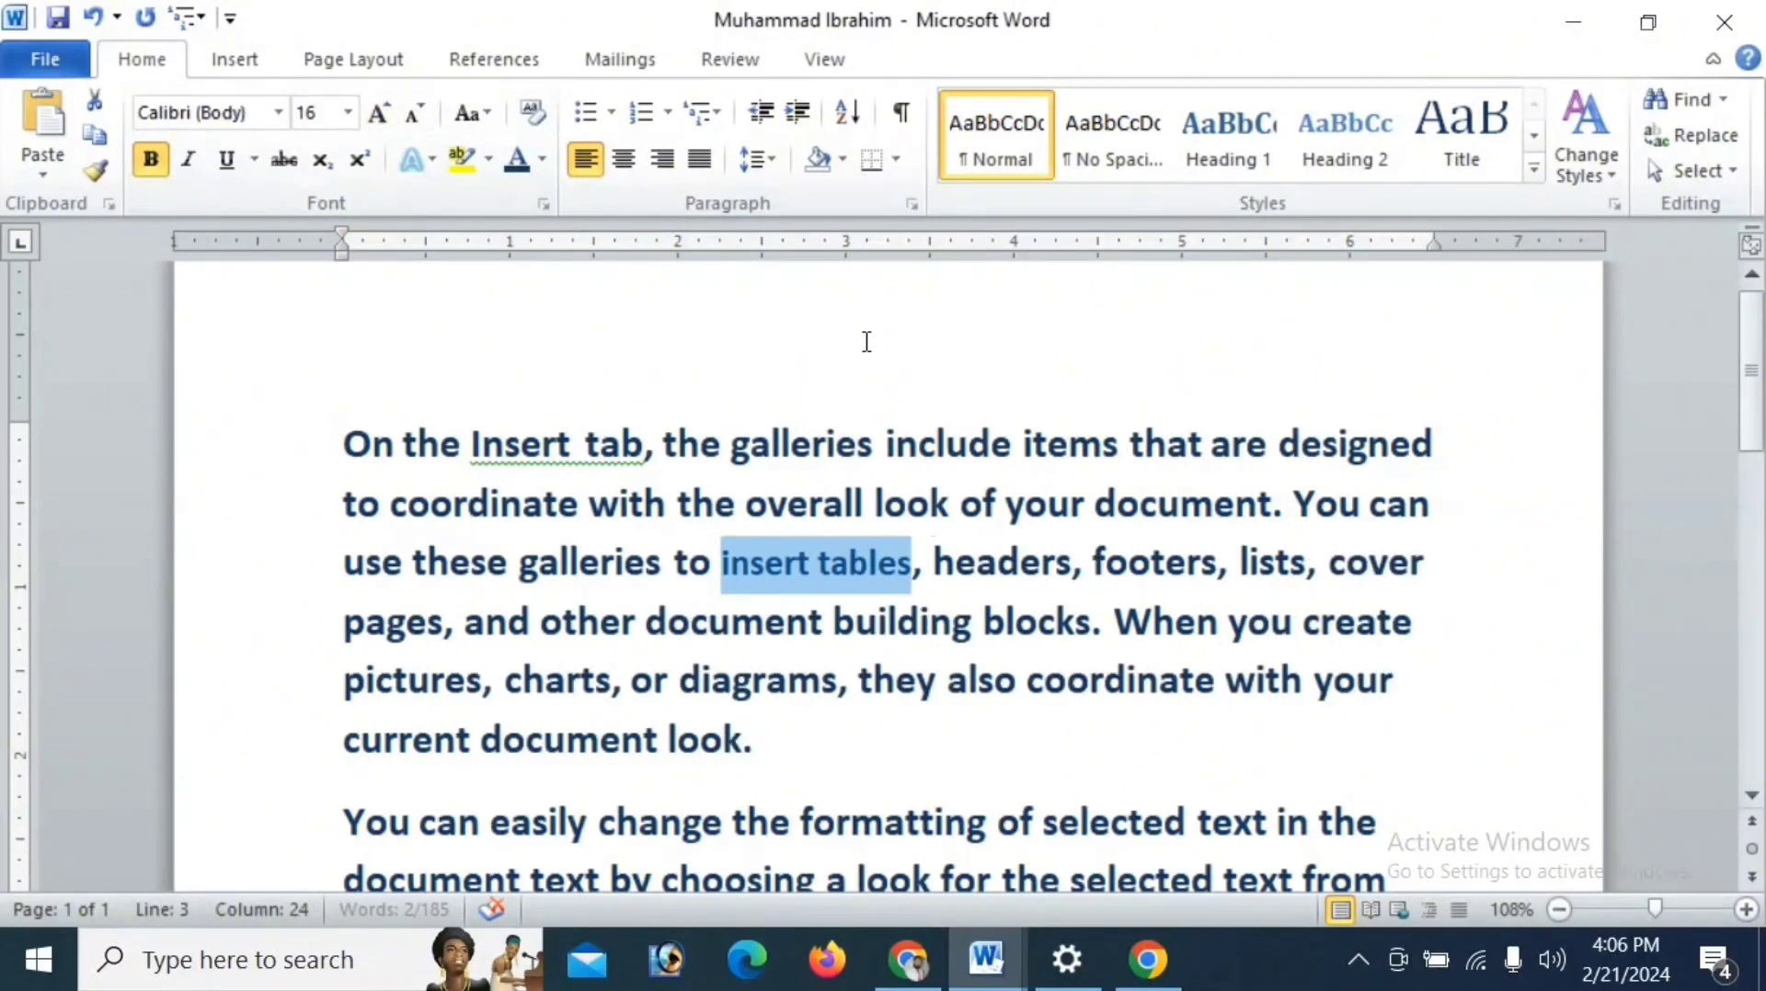
key(ctrl+shift+period)
key(ctrl+shift+period)
key(ctrl+shift+period)
key(ctrl+shift+period)
key(ctrl+shift+period)
key(ctrl+shift+period)
key(ctrl+shift+period)
key(ctrl+shift+period)
key(ctrl+shift+period)
key(ctrl+shift+period)
key(ctrl+shift+period)
key(ctrl+shift+period)
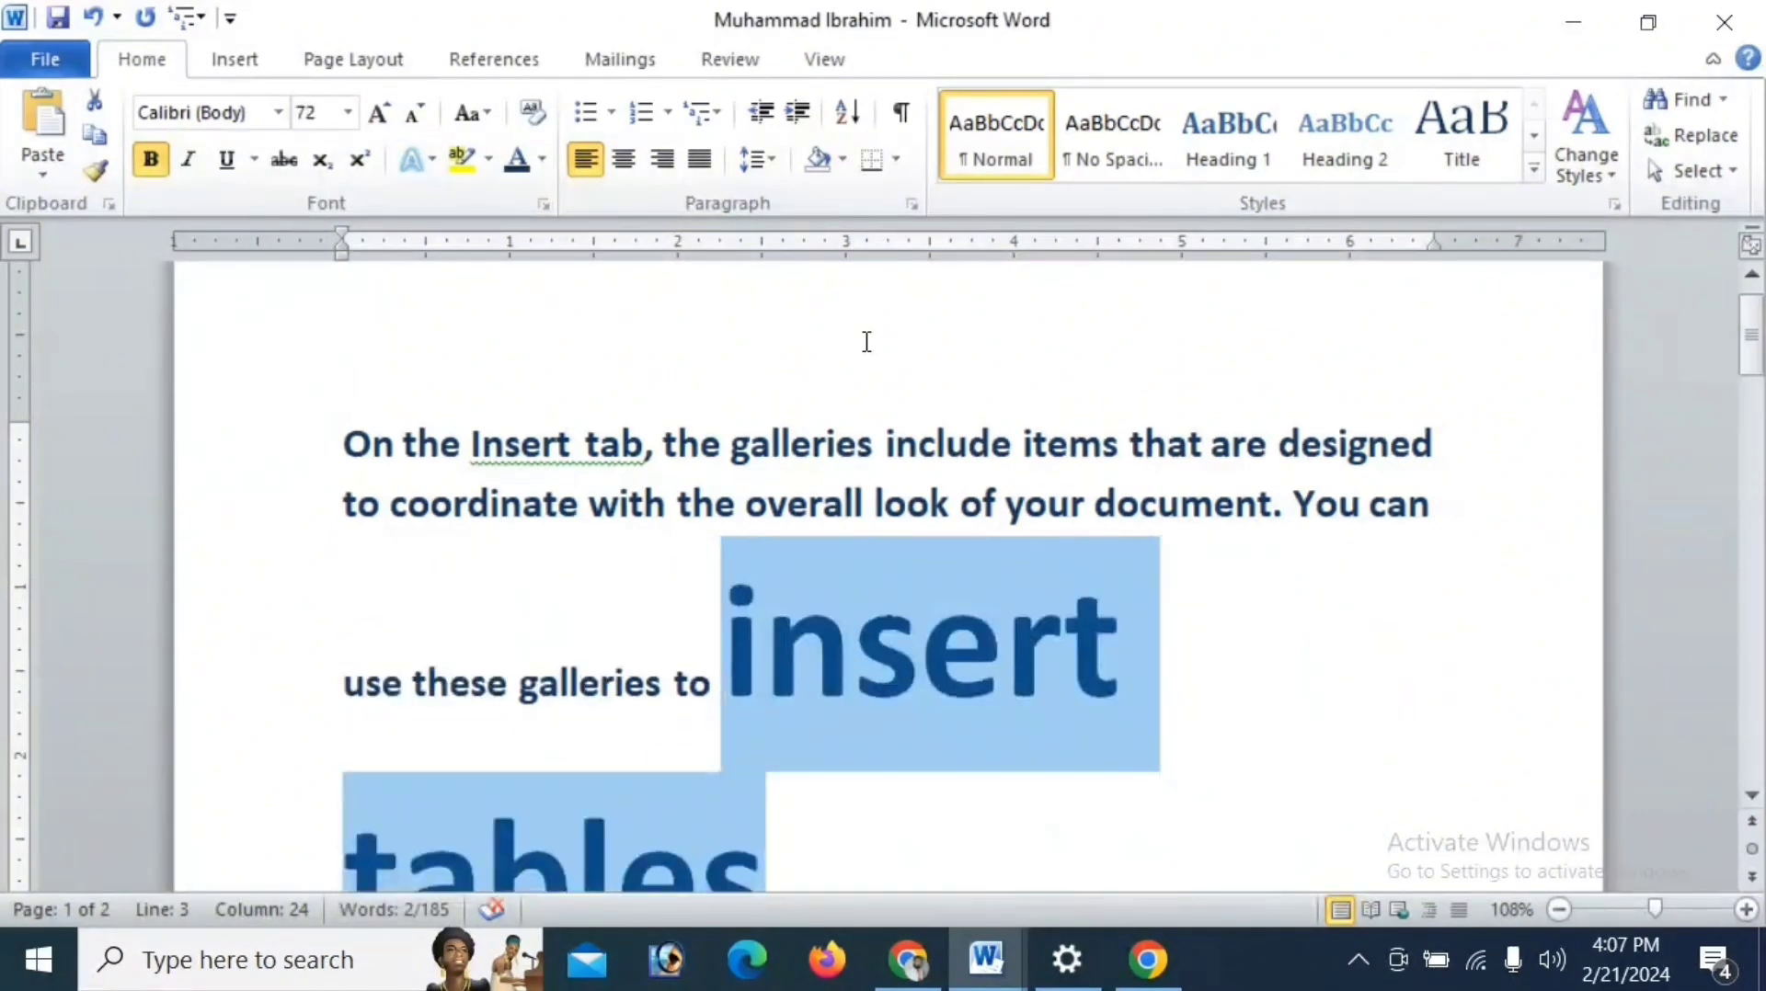
- Shrink the font of "insert tables" in the third line in increments to 16
key(ctrl+shift+comma)
key(ctrl+shift+comma)
key(ctrl+shift+comma)
key(ctrl+shift+comma)
key(ctrl+shift+comma)
key(ctrl+shift+comma)
key(ctrl+shift+comma)
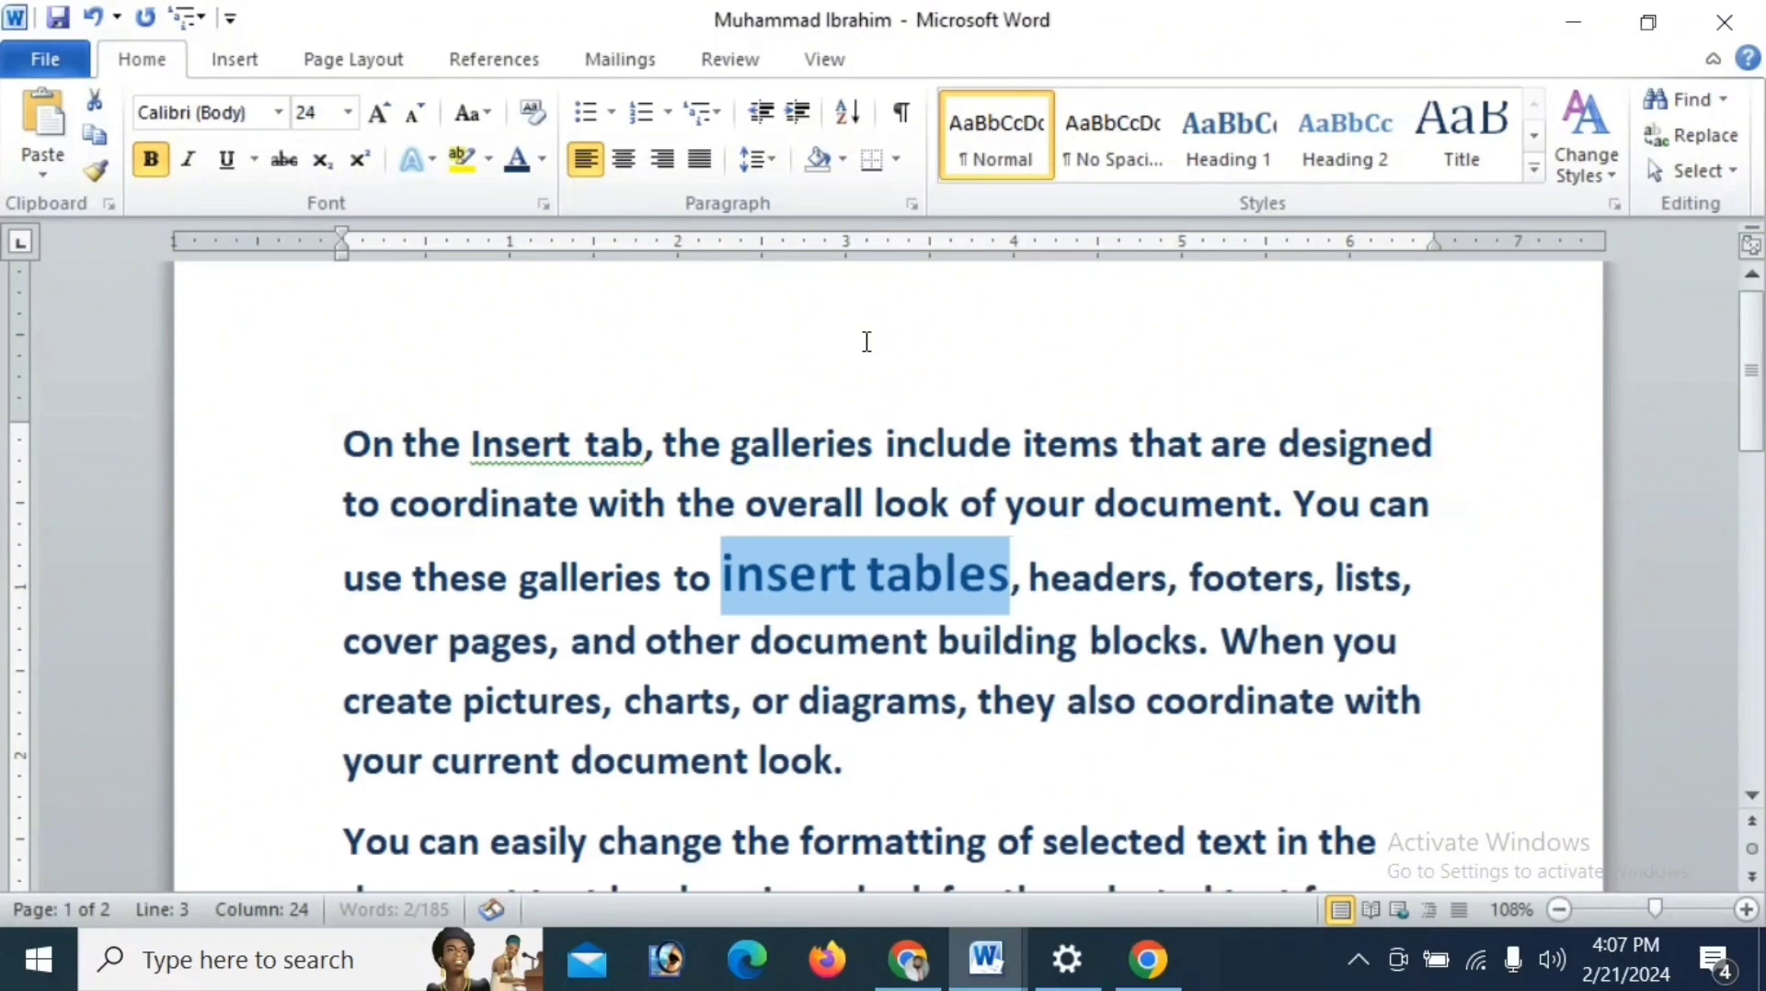
key(ctrl+shift+comma)
key(ctrl+shift+comma)
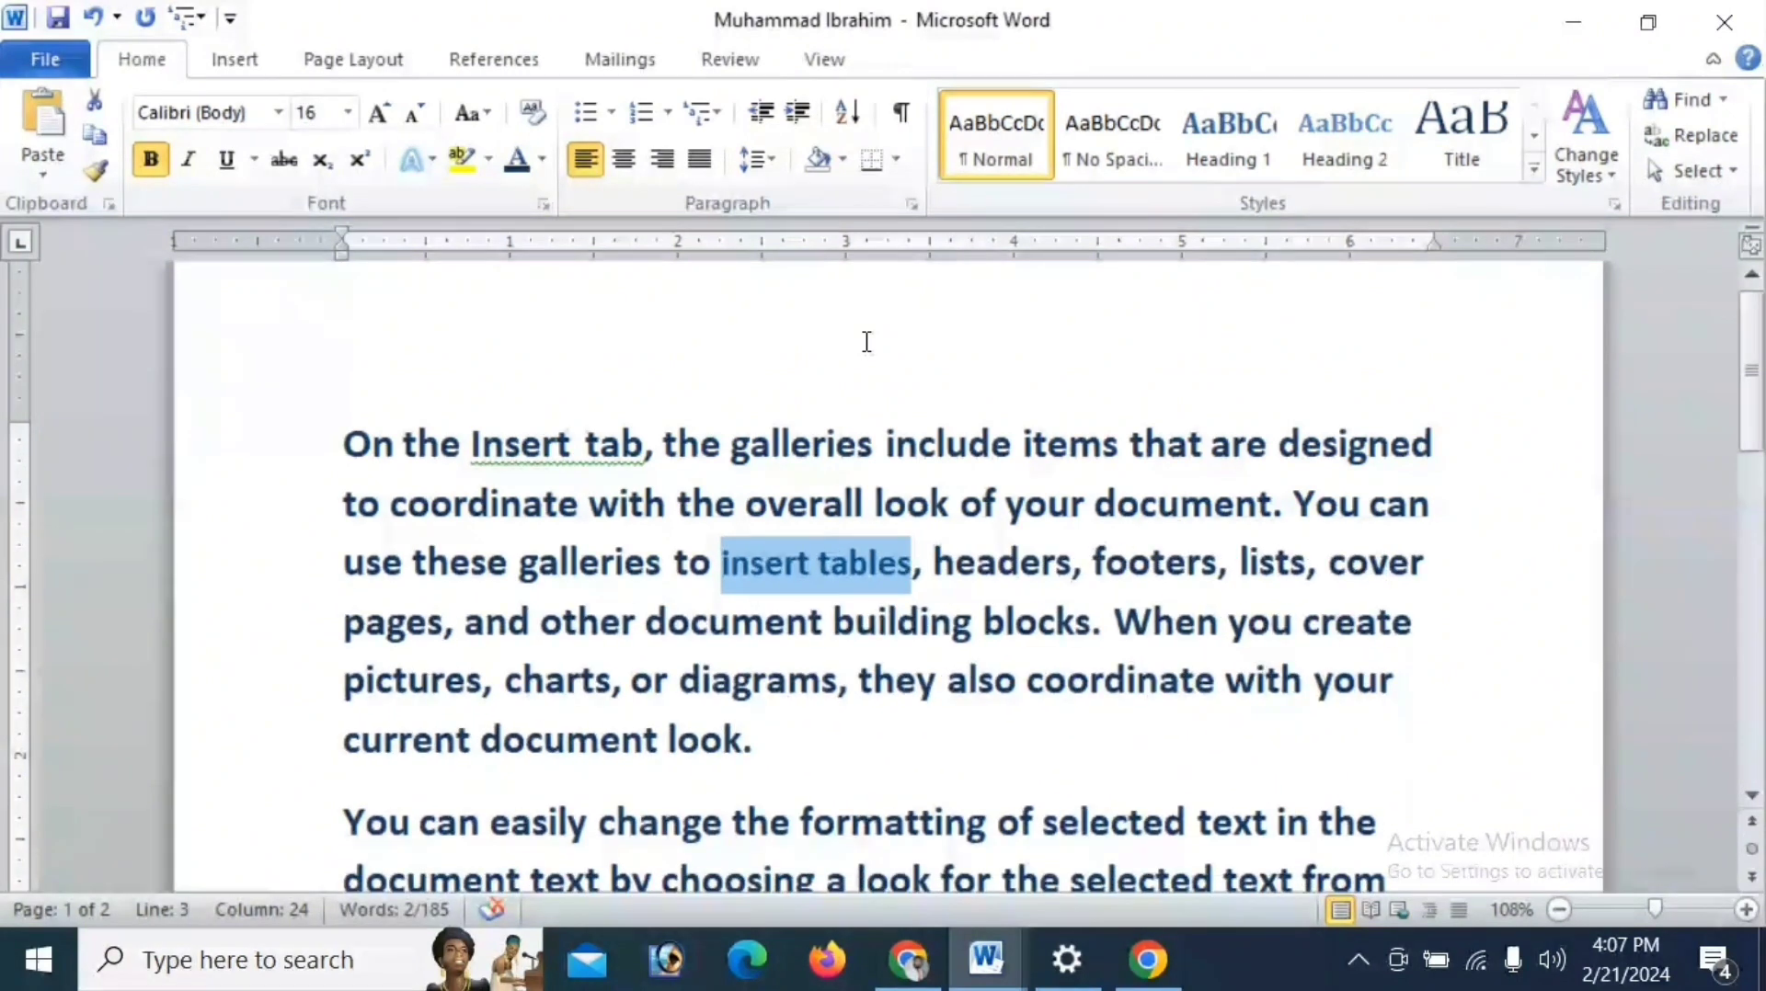
- Write "Ctrl+Shift+<," after a gap at the end of the first paragraph
click(951, 763)
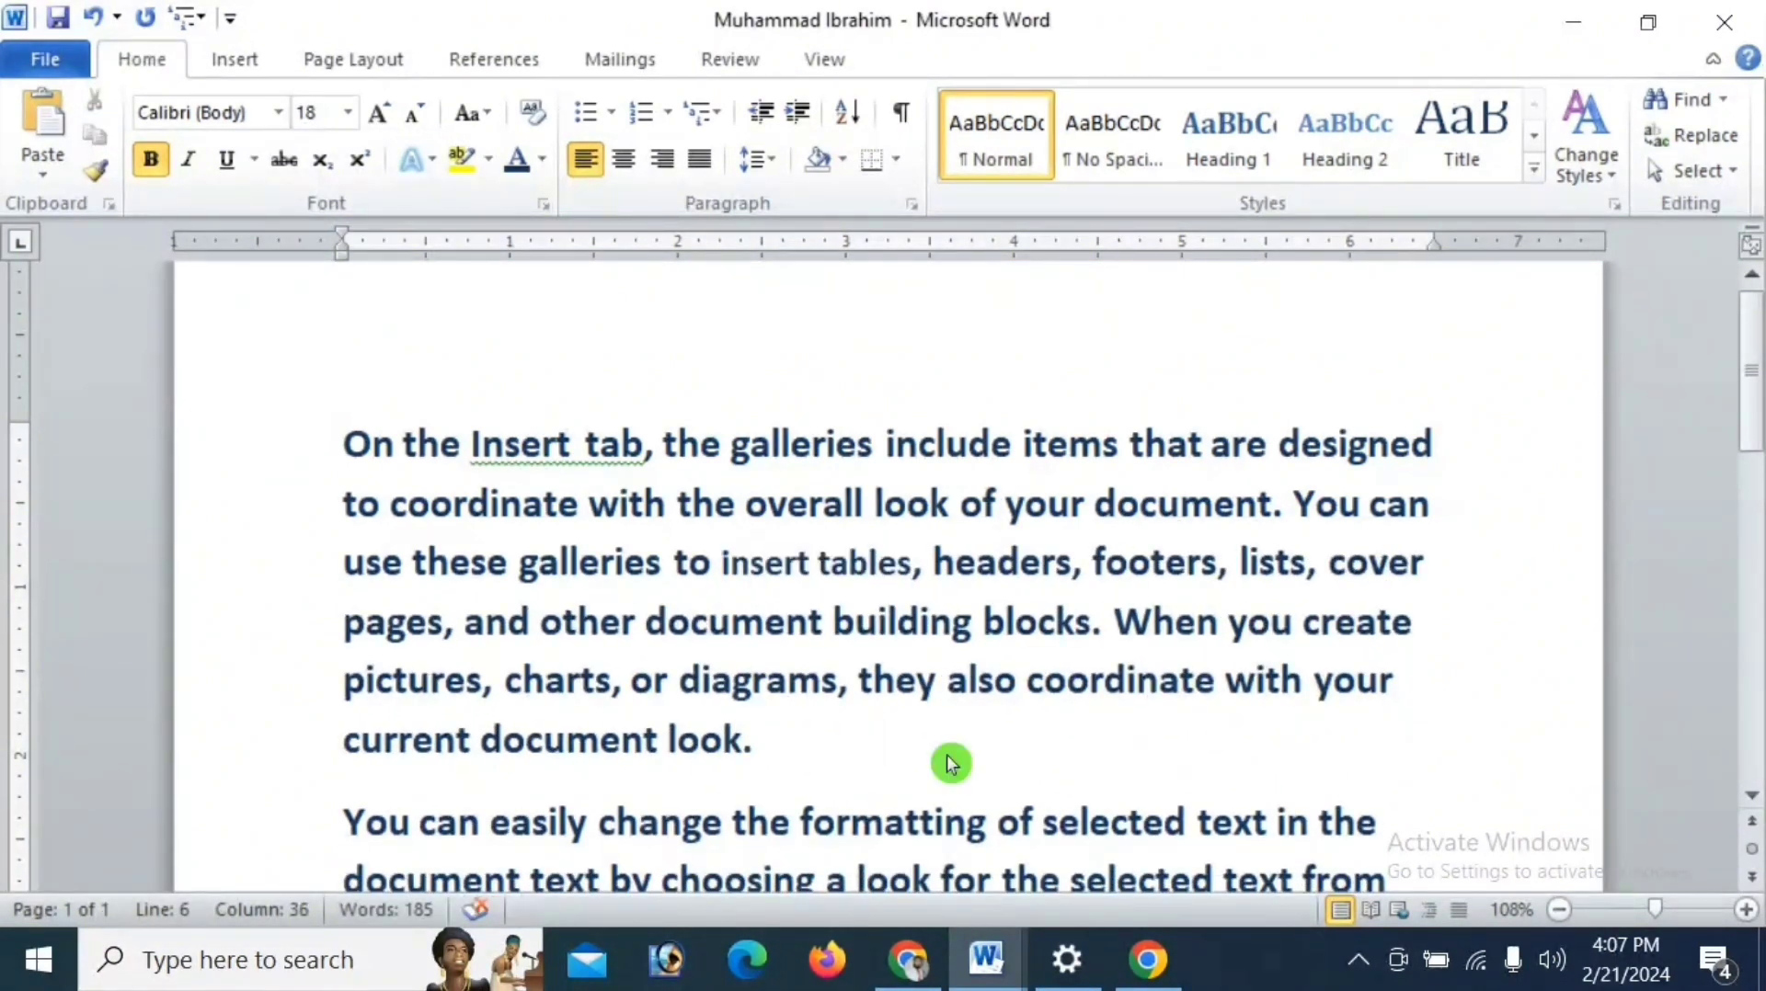
text(Ctrl+Shif)
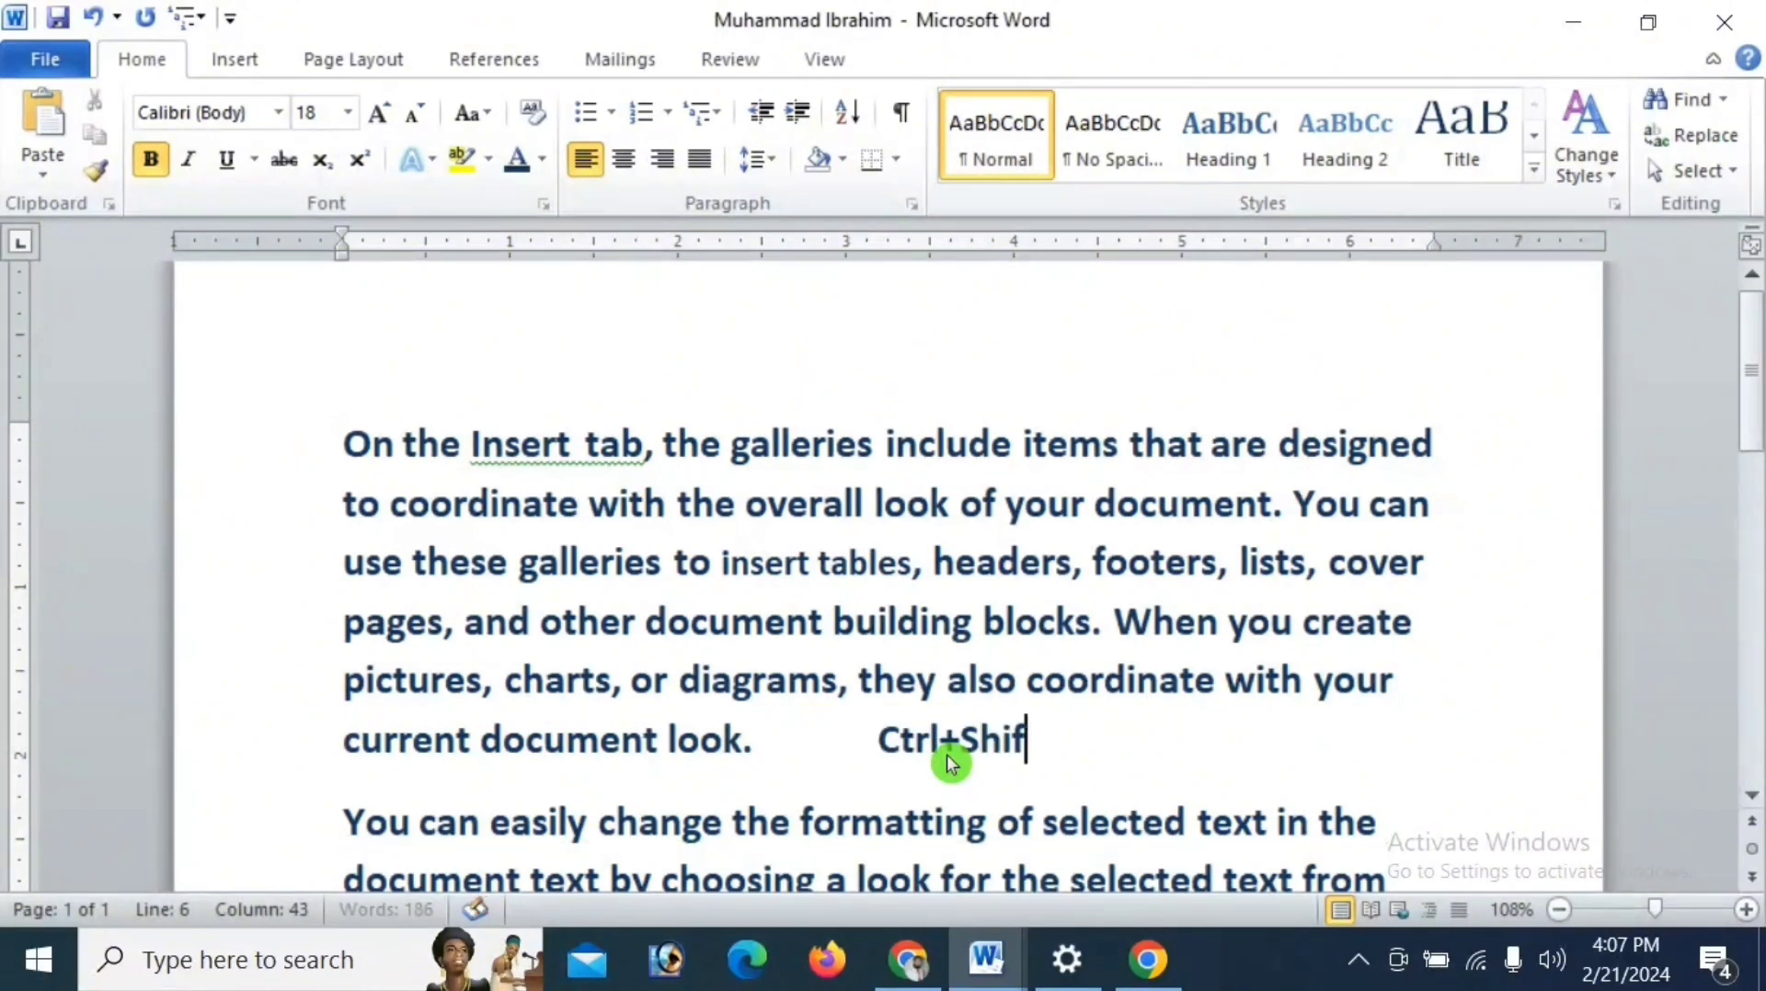
text(t+<)
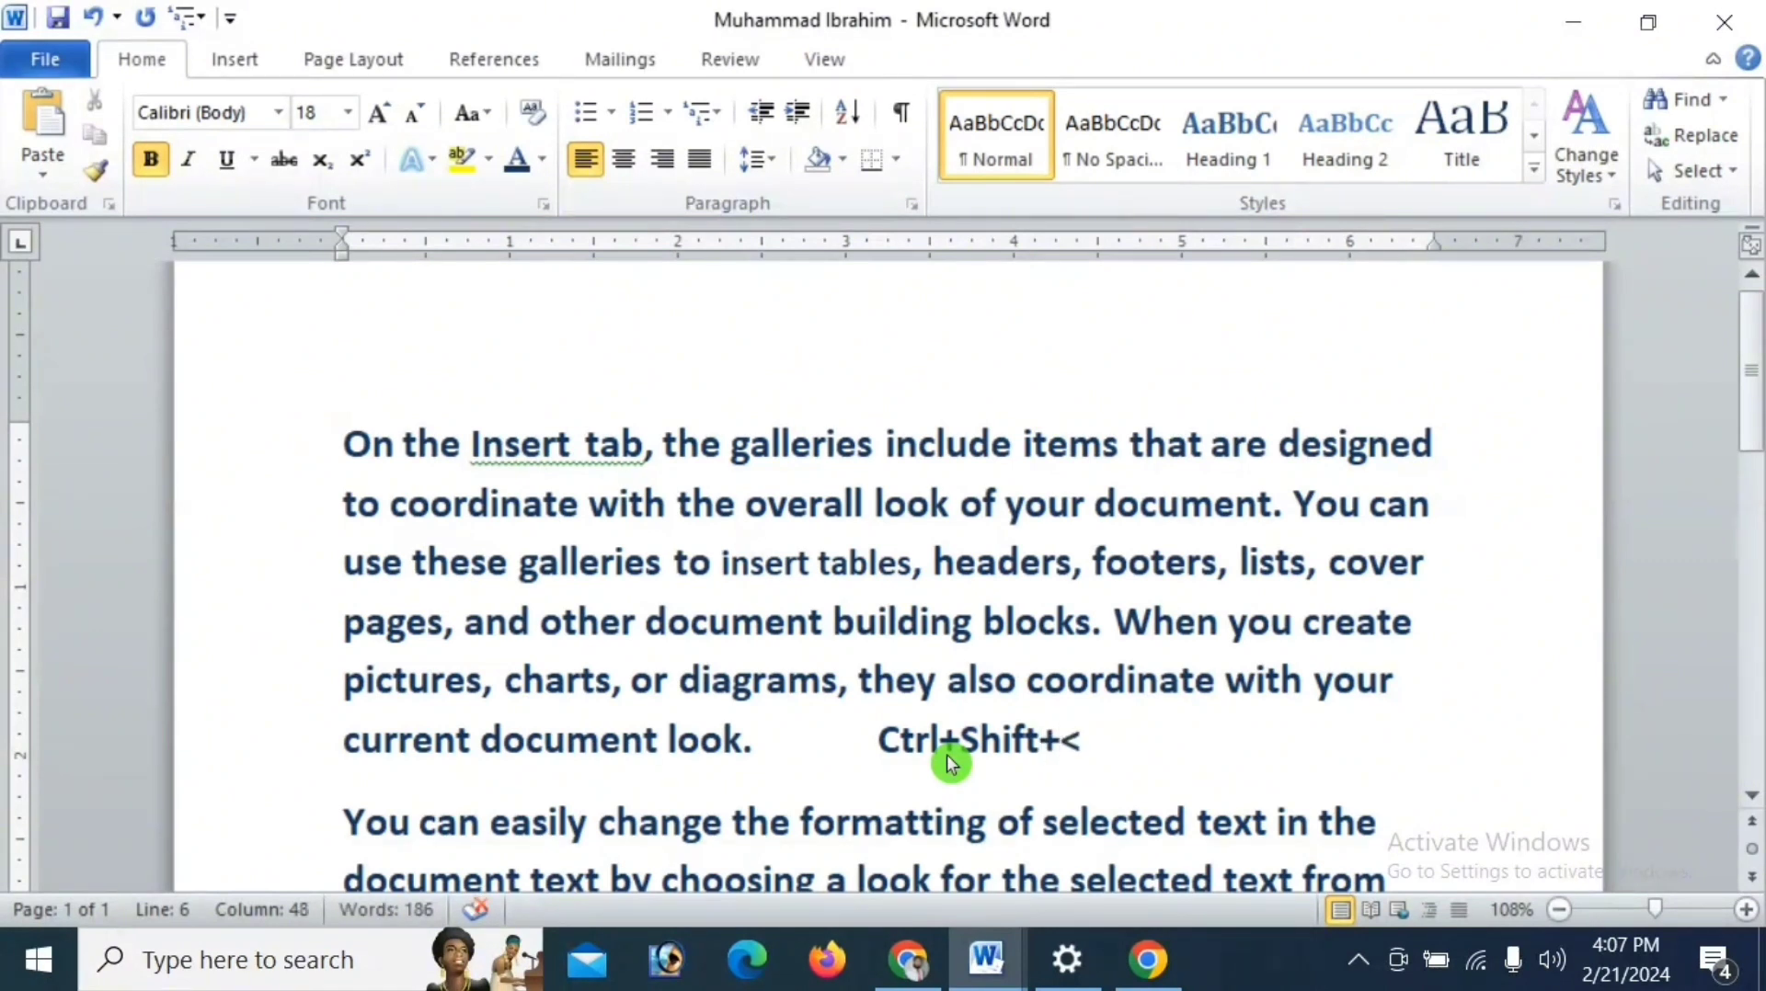
text(,)
- Duplicate the "Ctrl+Shift+<," note right behind itself and change the copy to "Ctrl+Shift+>"
drag(1092, 743, 925, 747)
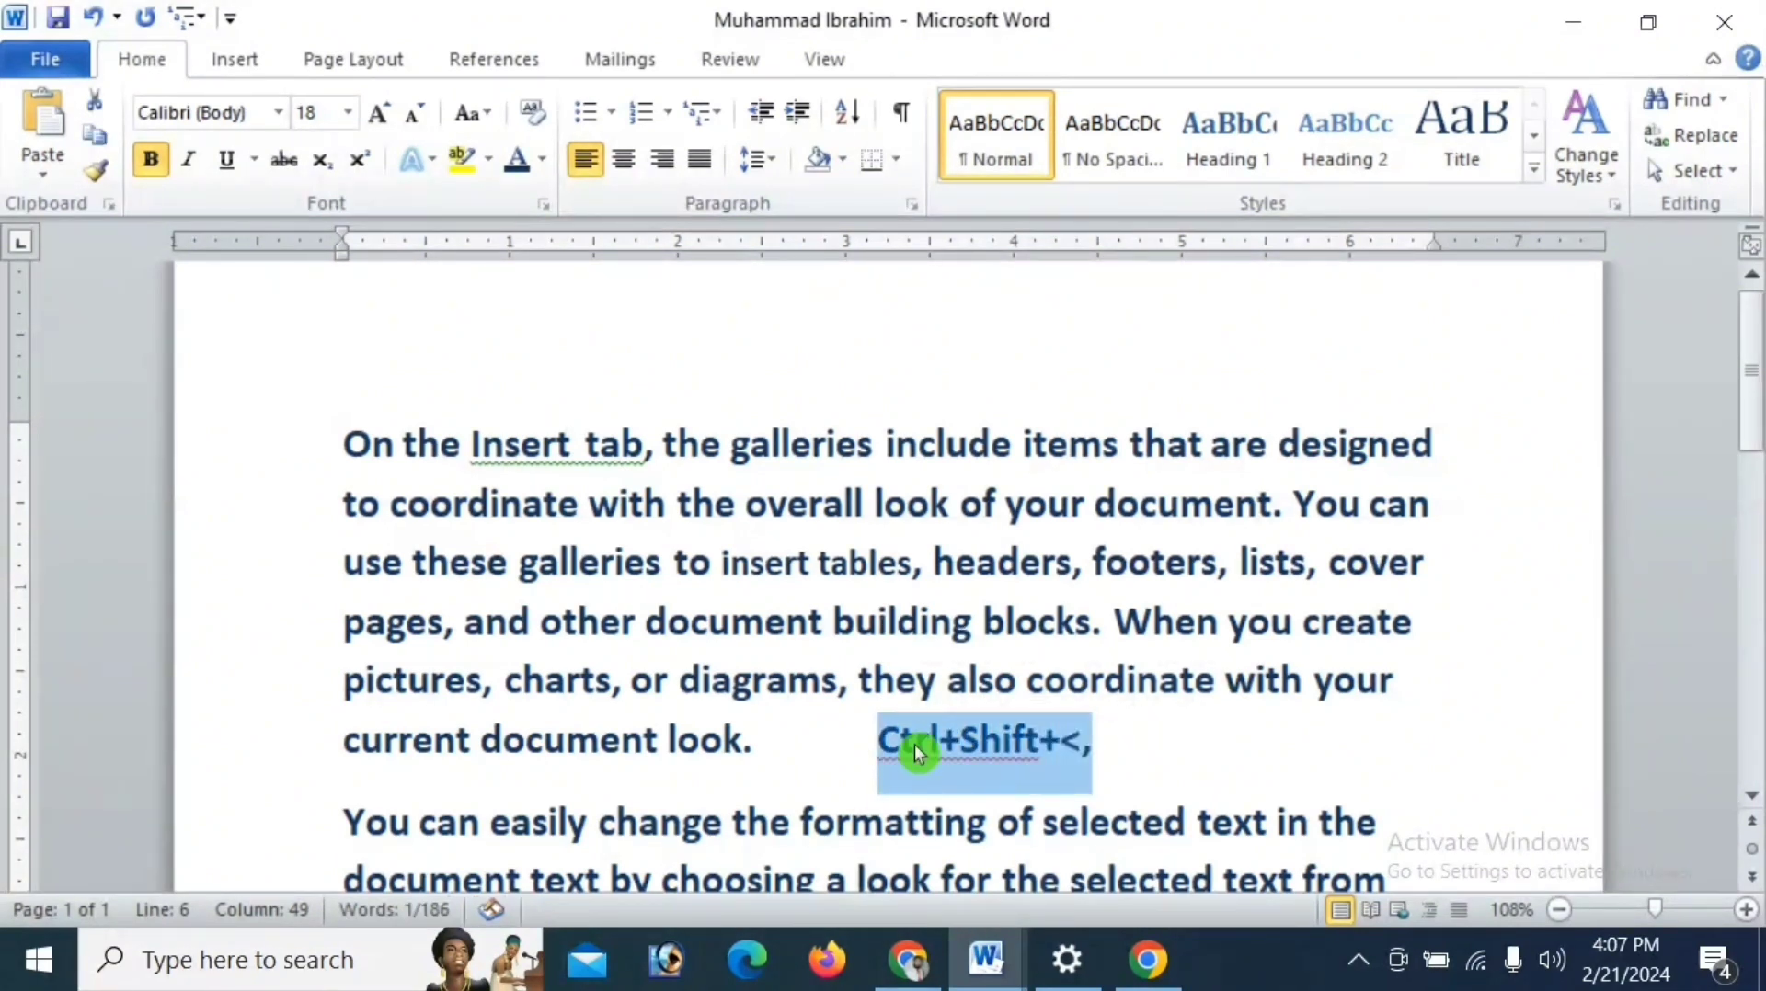
click(1141, 745)
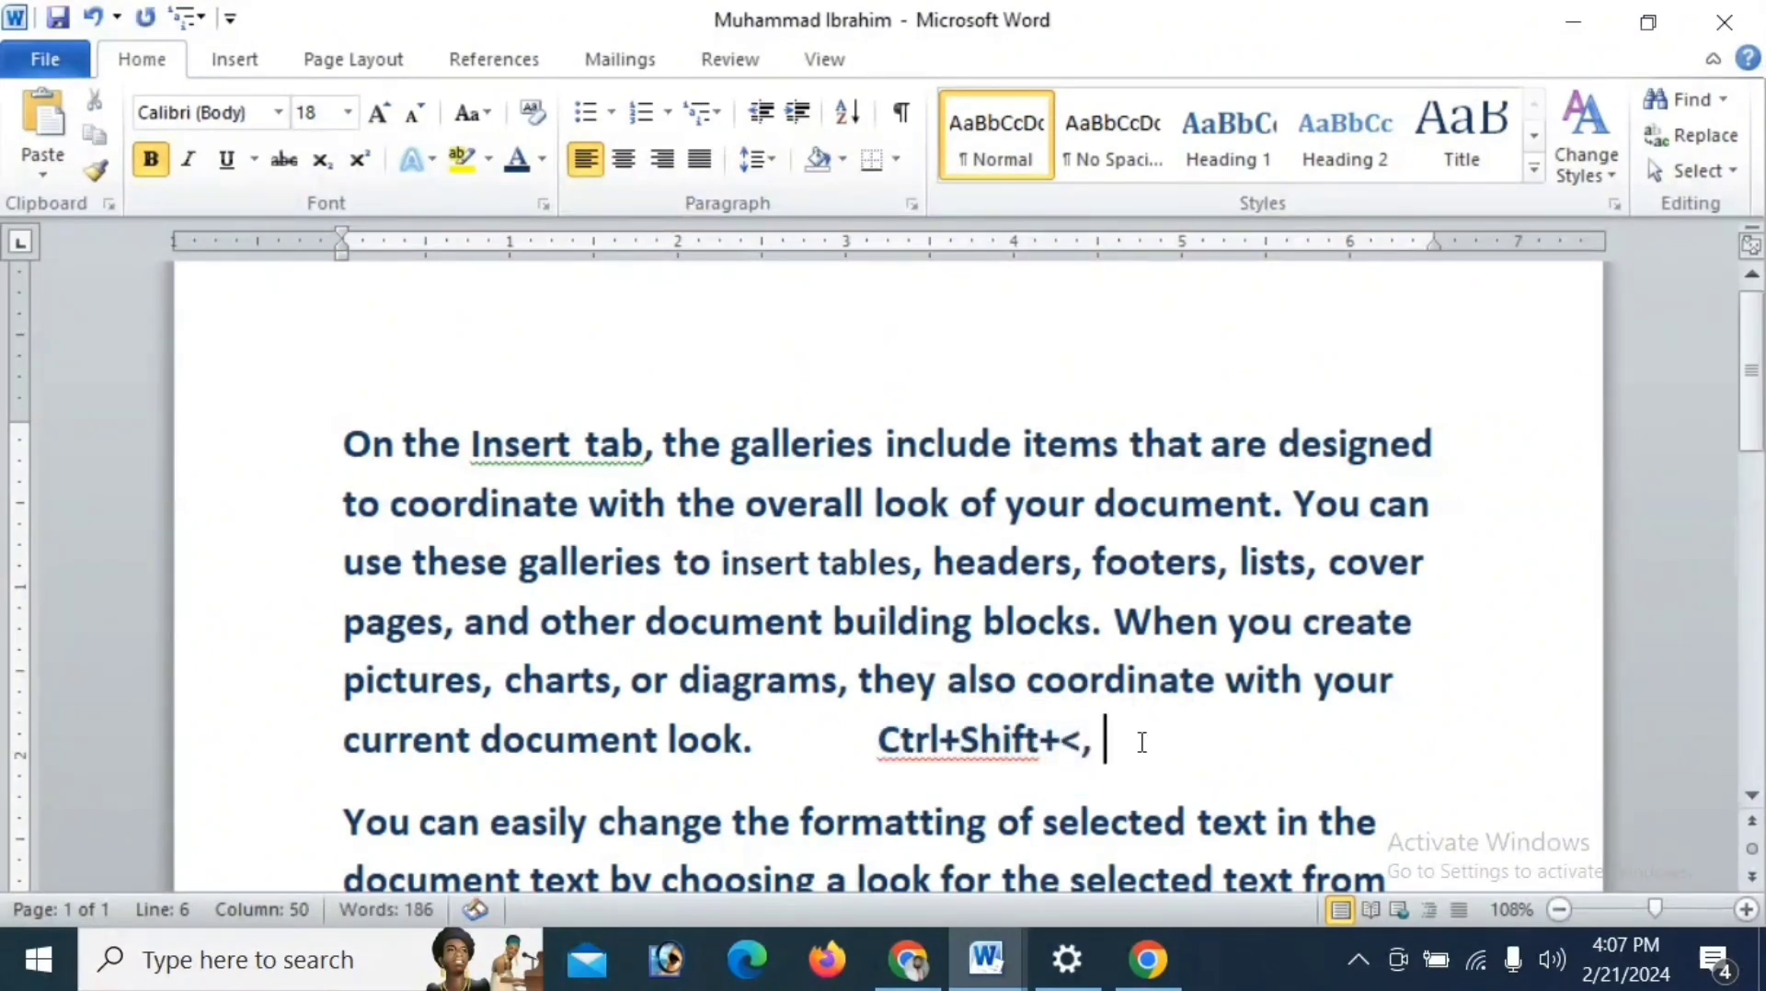
key(ctrl+v)
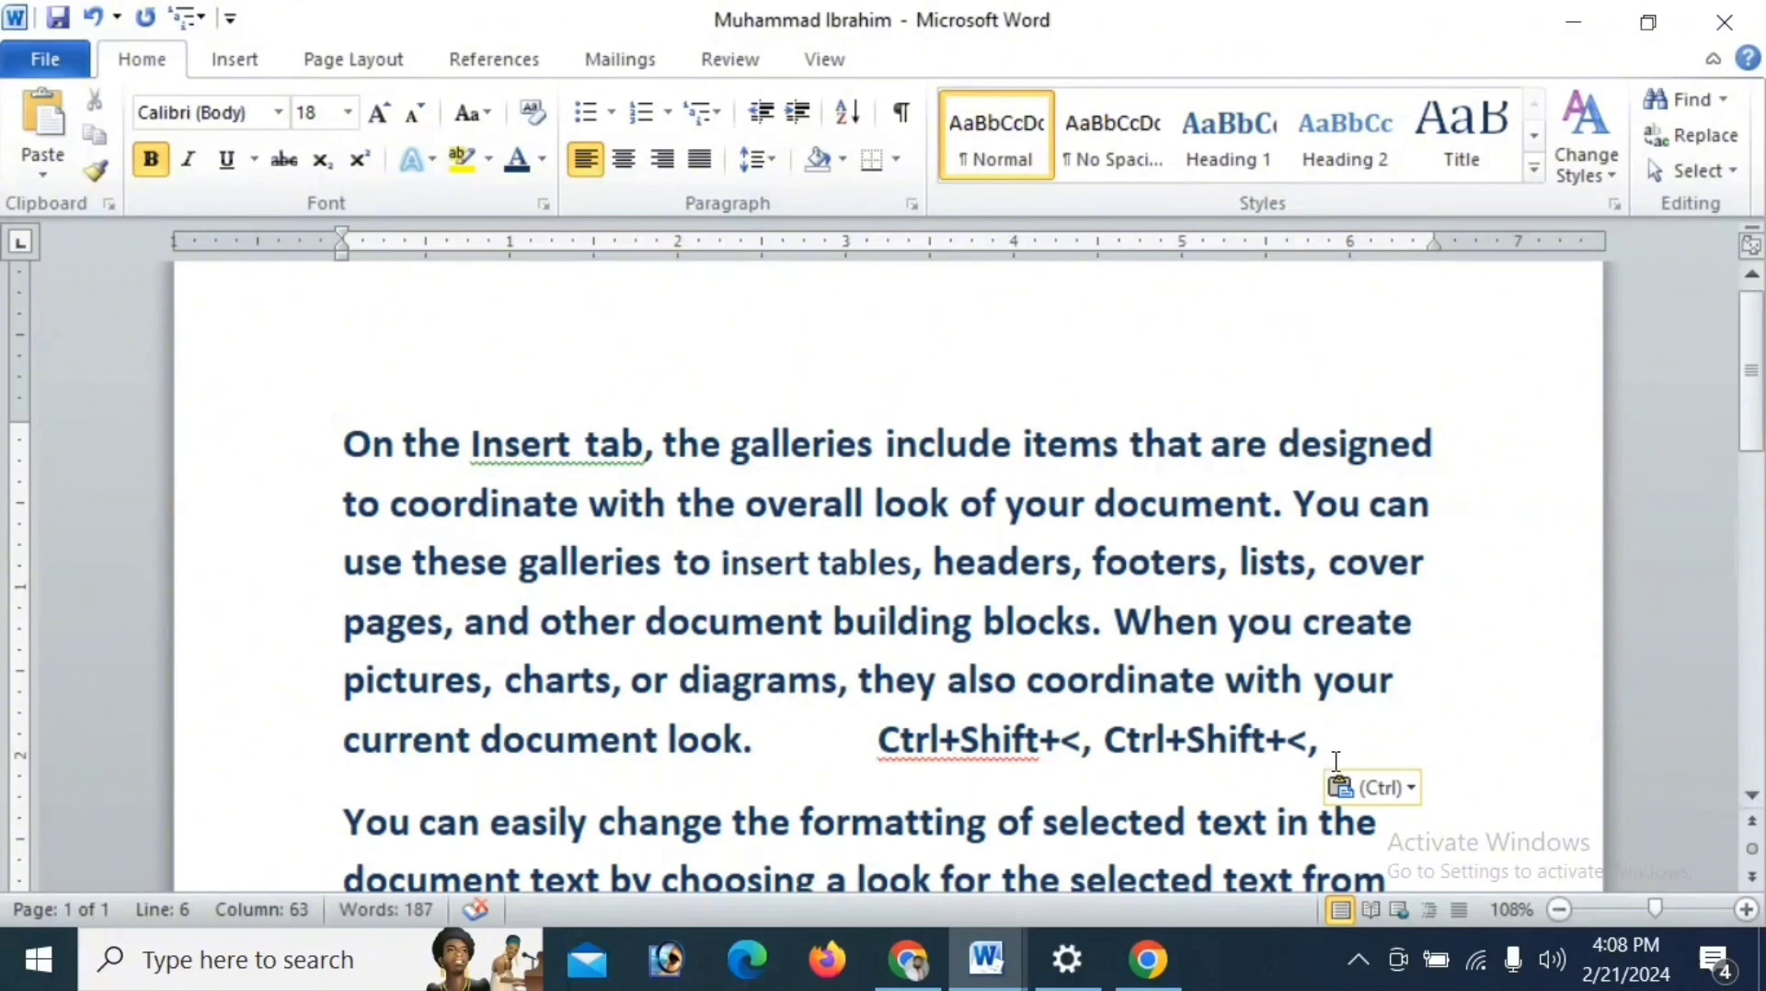
click(1333, 771)
key(BackSpace)
key(BackSpace)
text(>)
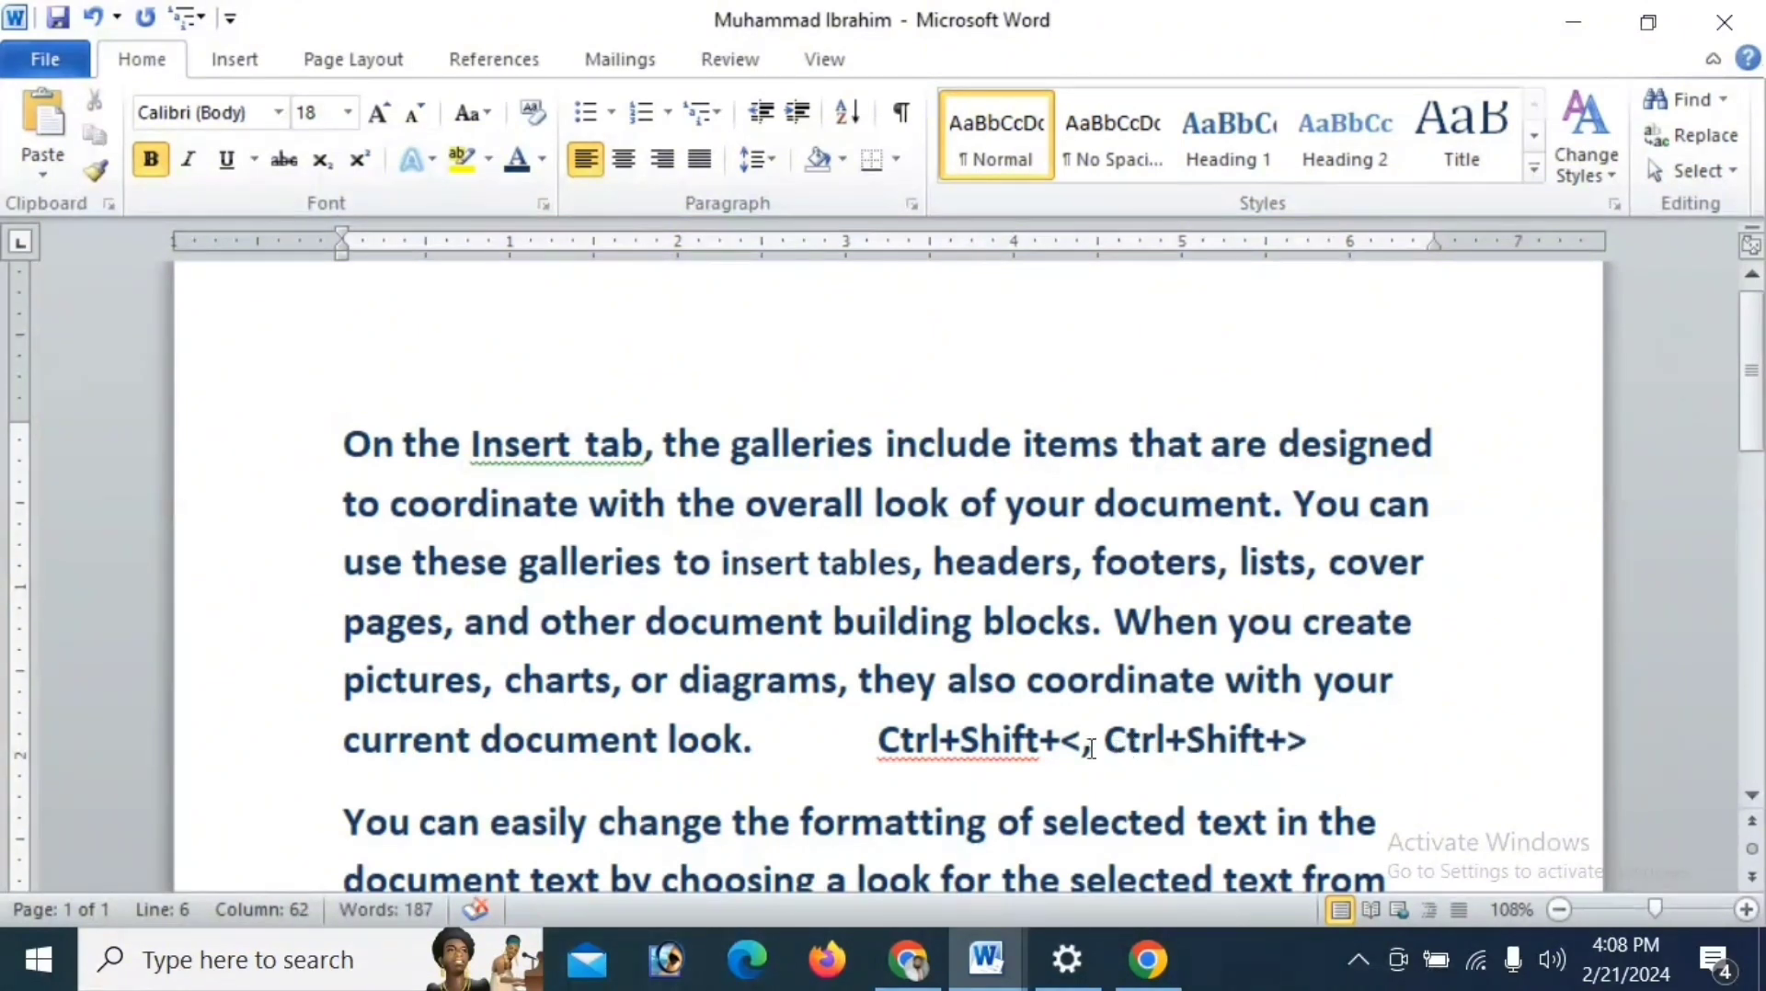
- Enlarge both shortcut notes at the end of the first paragraph to font size 24 and colour them red
drag(880, 745, 1338, 754)
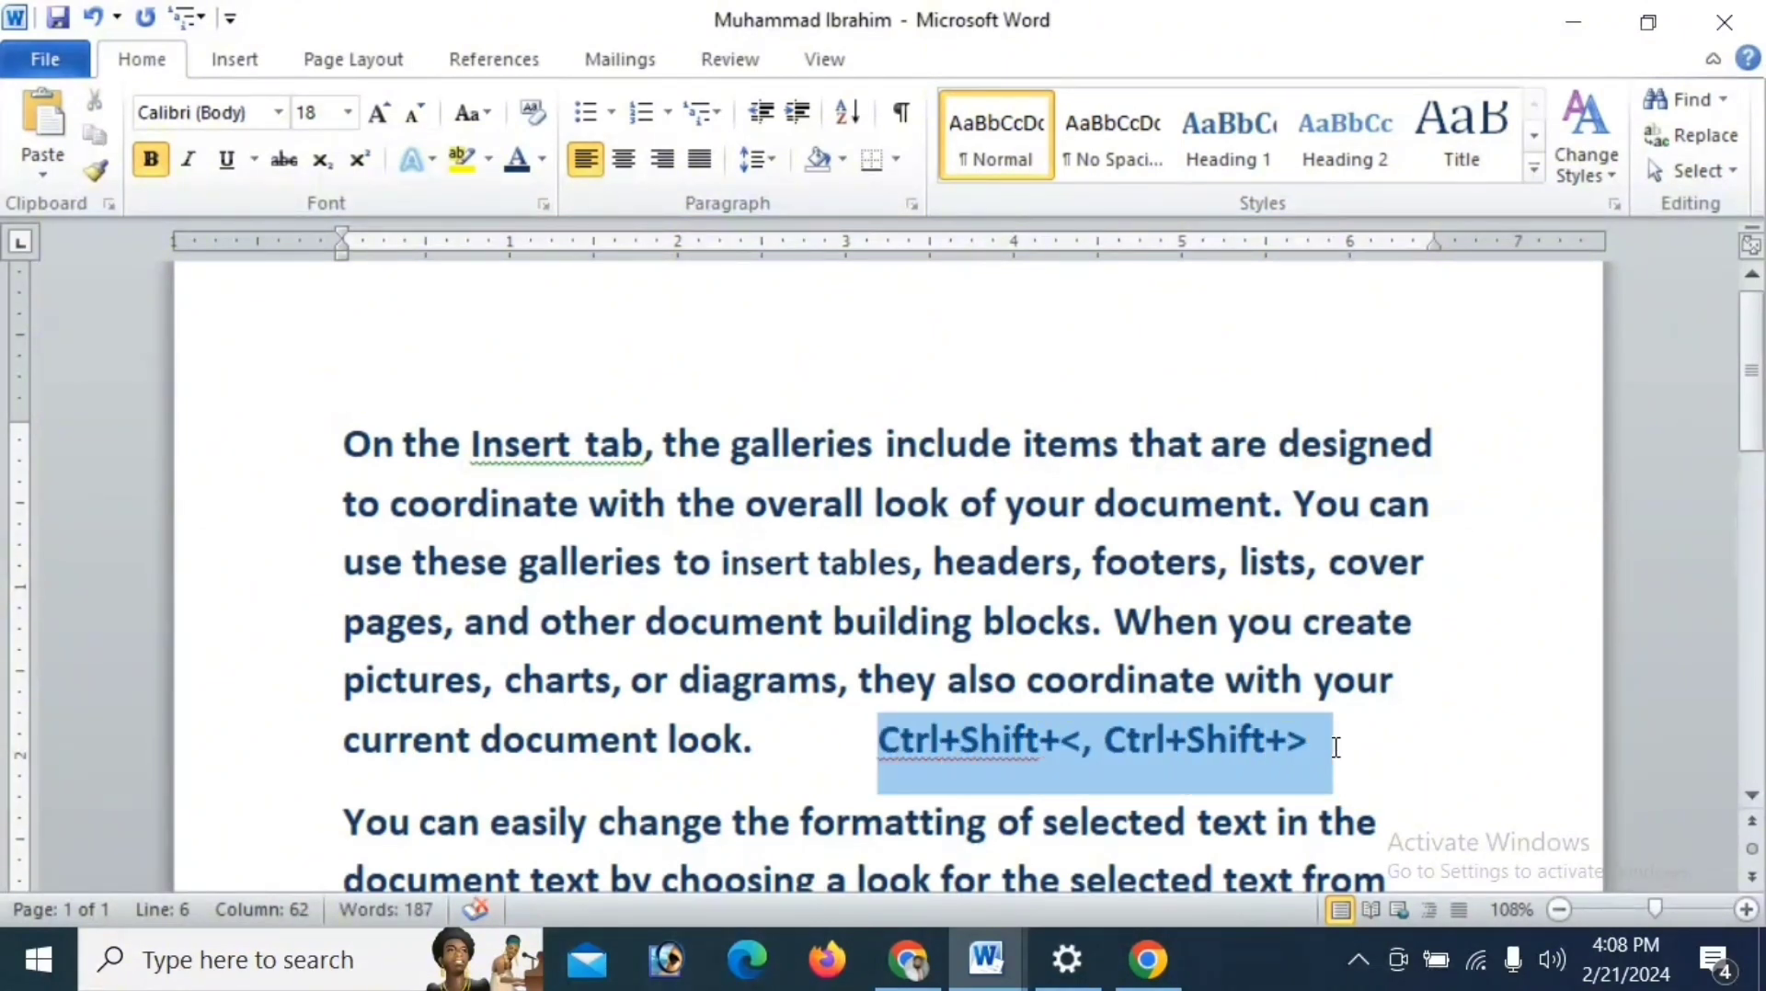
click(379, 115)
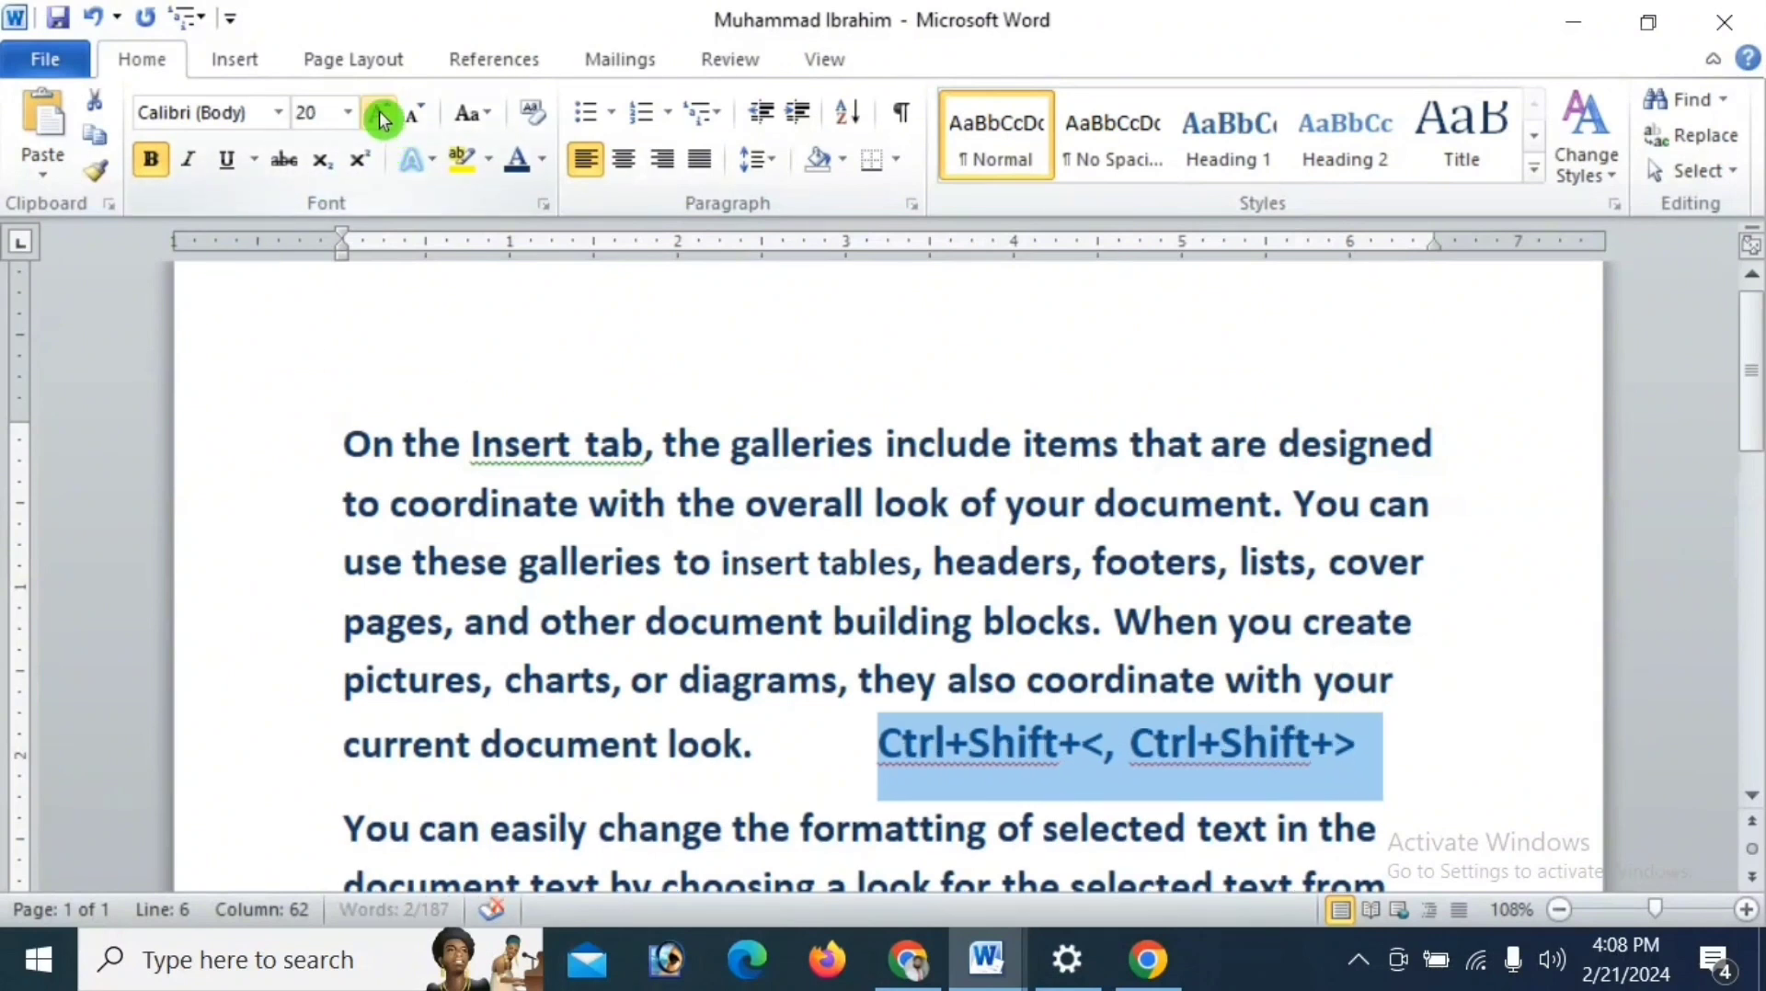
click(379, 114)
click(379, 115)
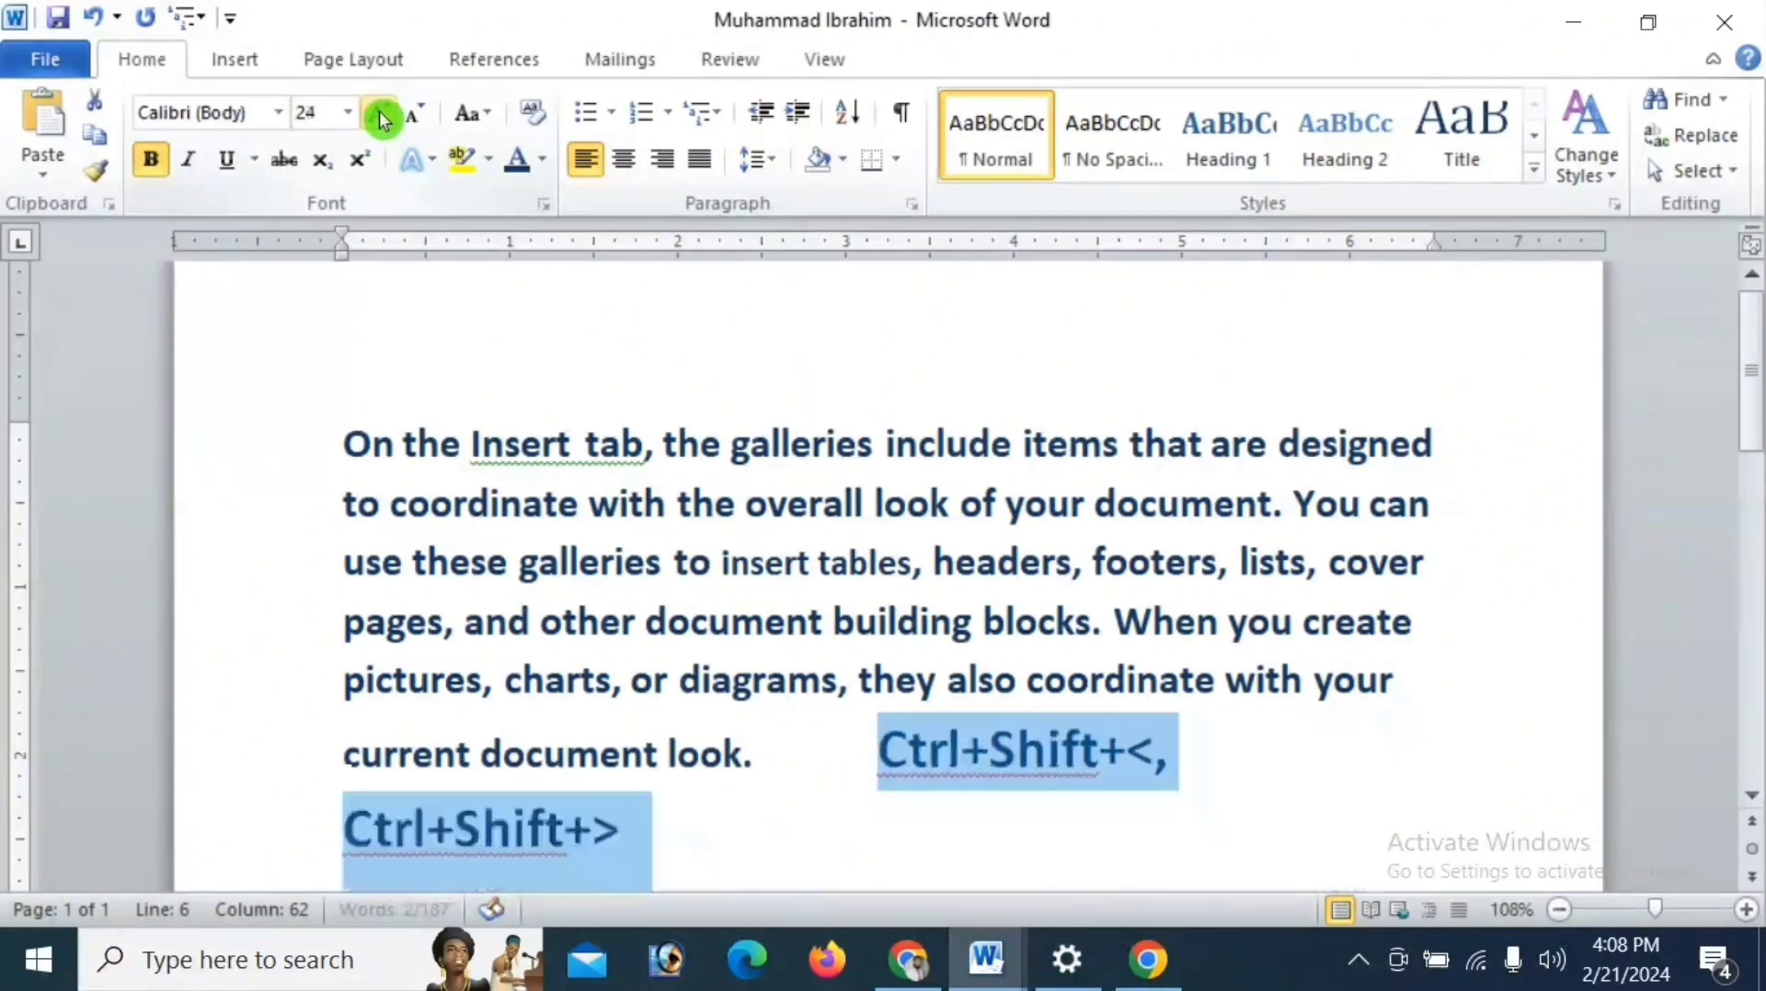
click(544, 164)
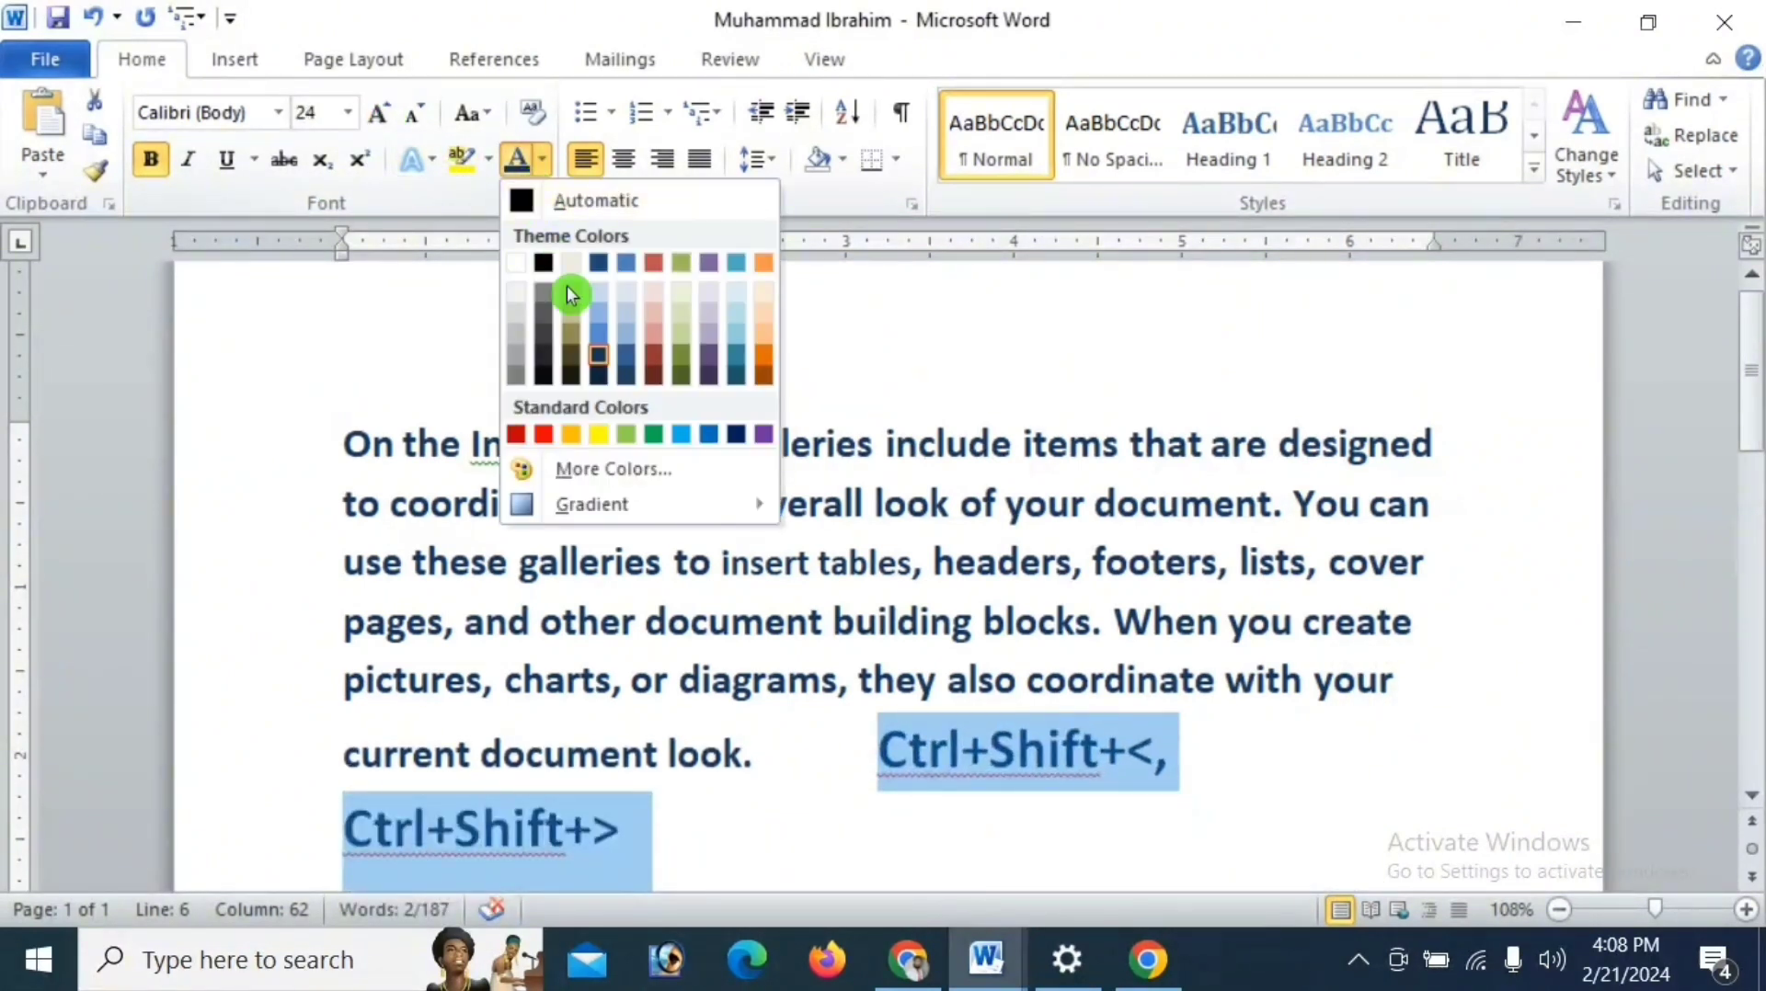
click(548, 435)
click(1239, 873)
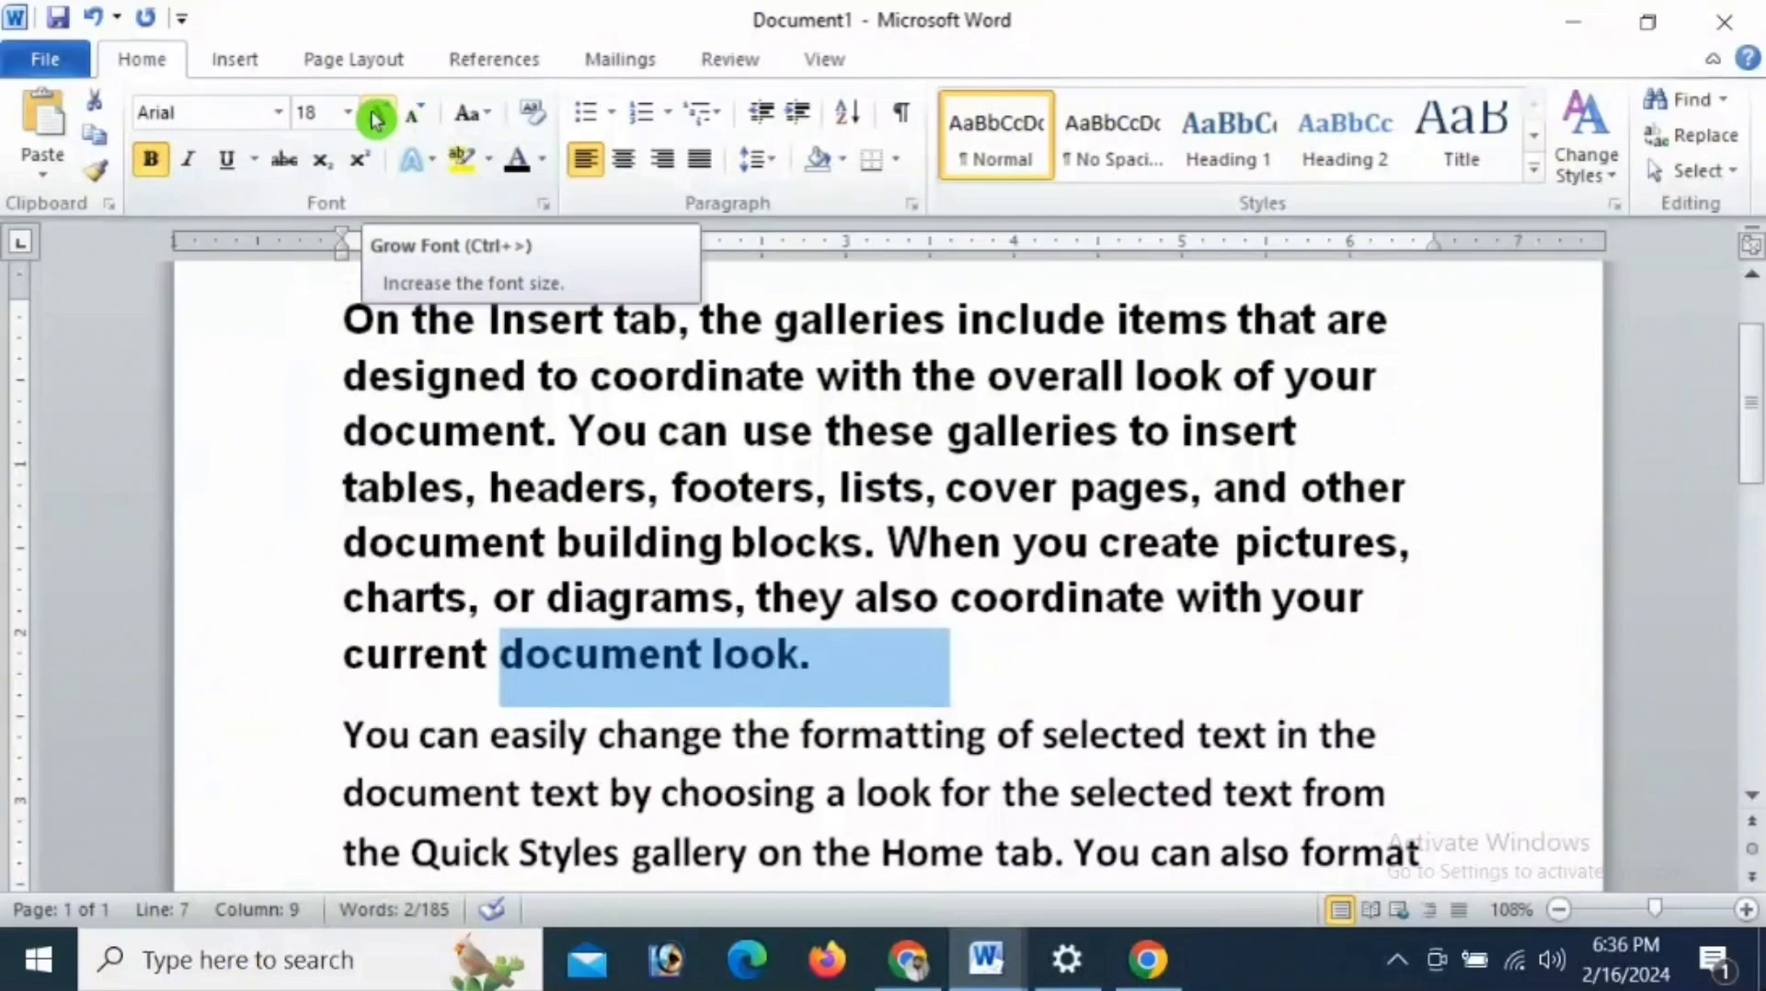
- Grow the font of "document look." by one increment, and toggle subscript on and off at the paragraph's end
click(392, 118)
key(End)
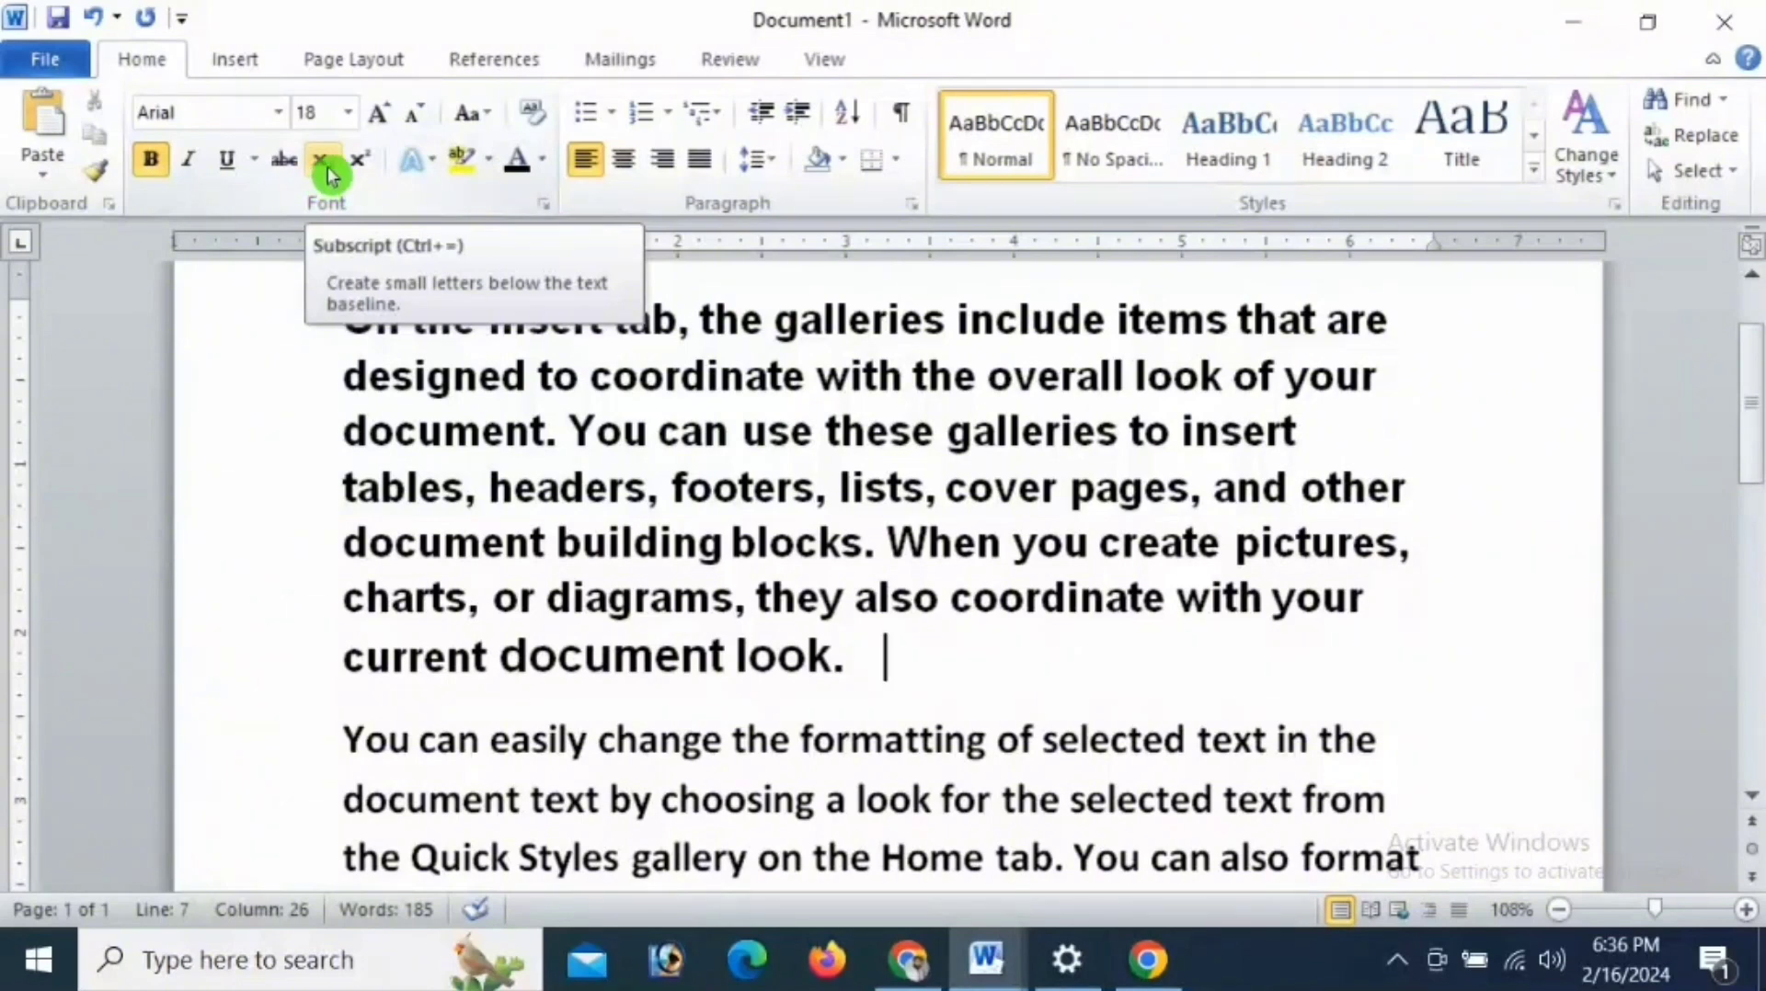
click(323, 162)
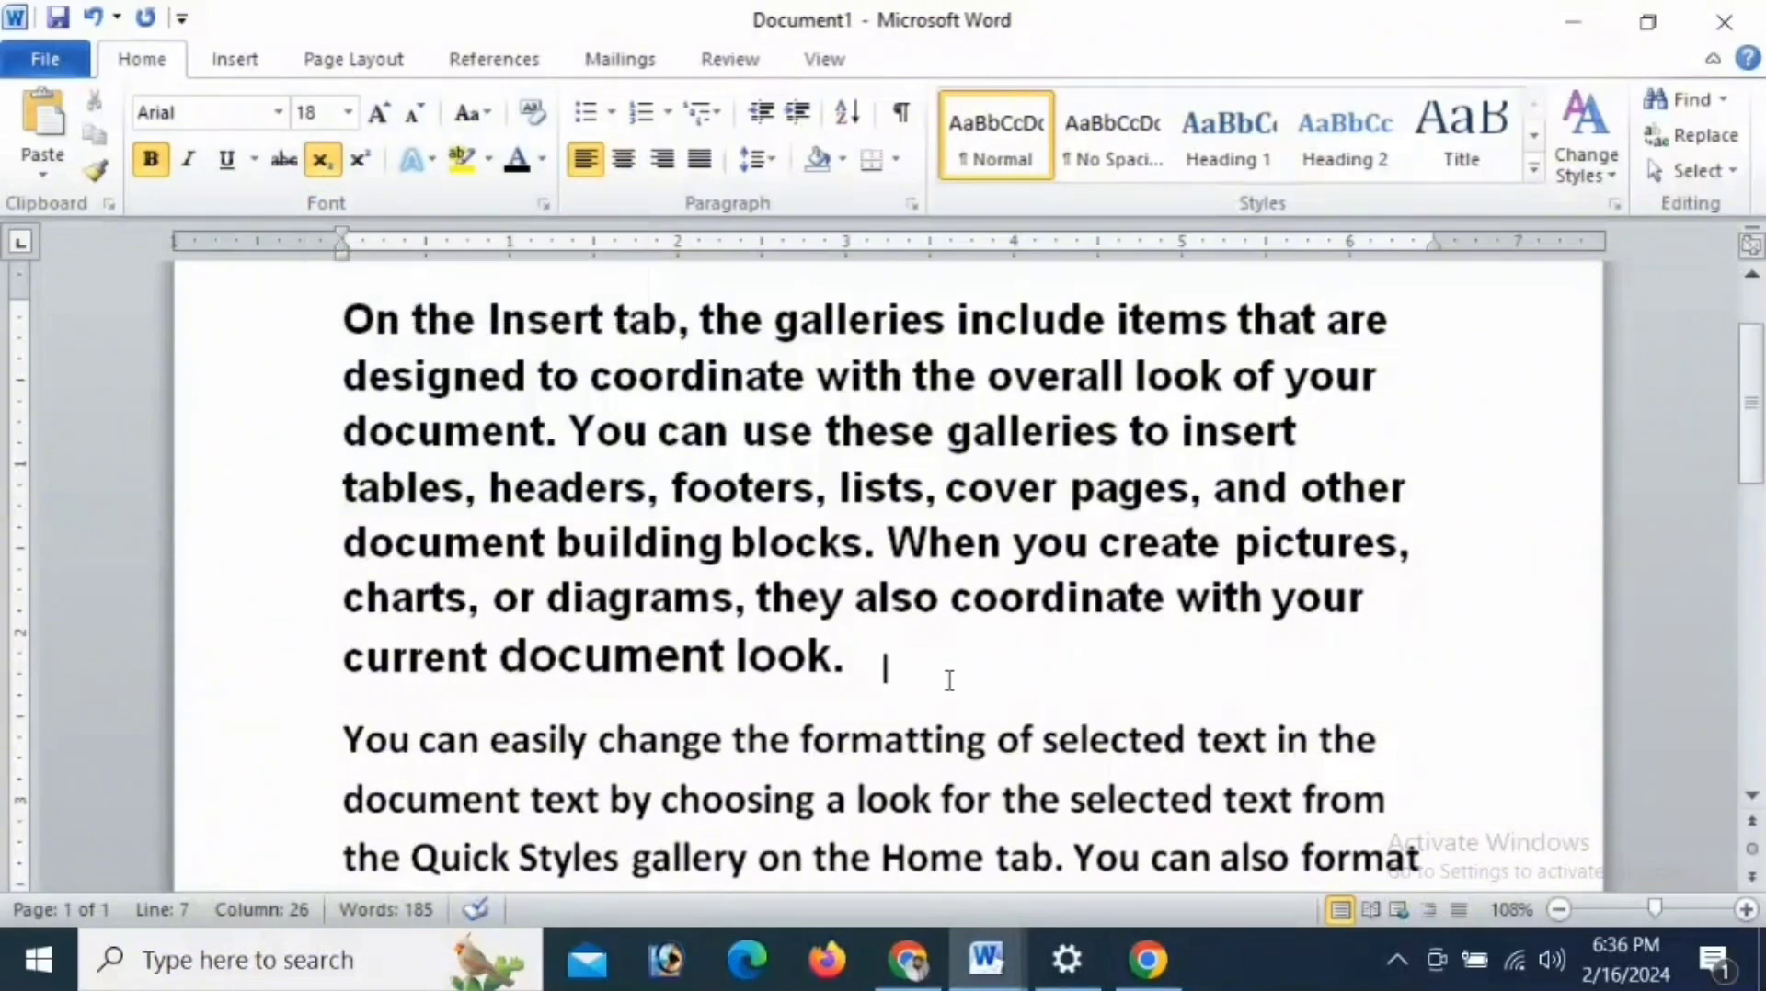
click(333, 163)
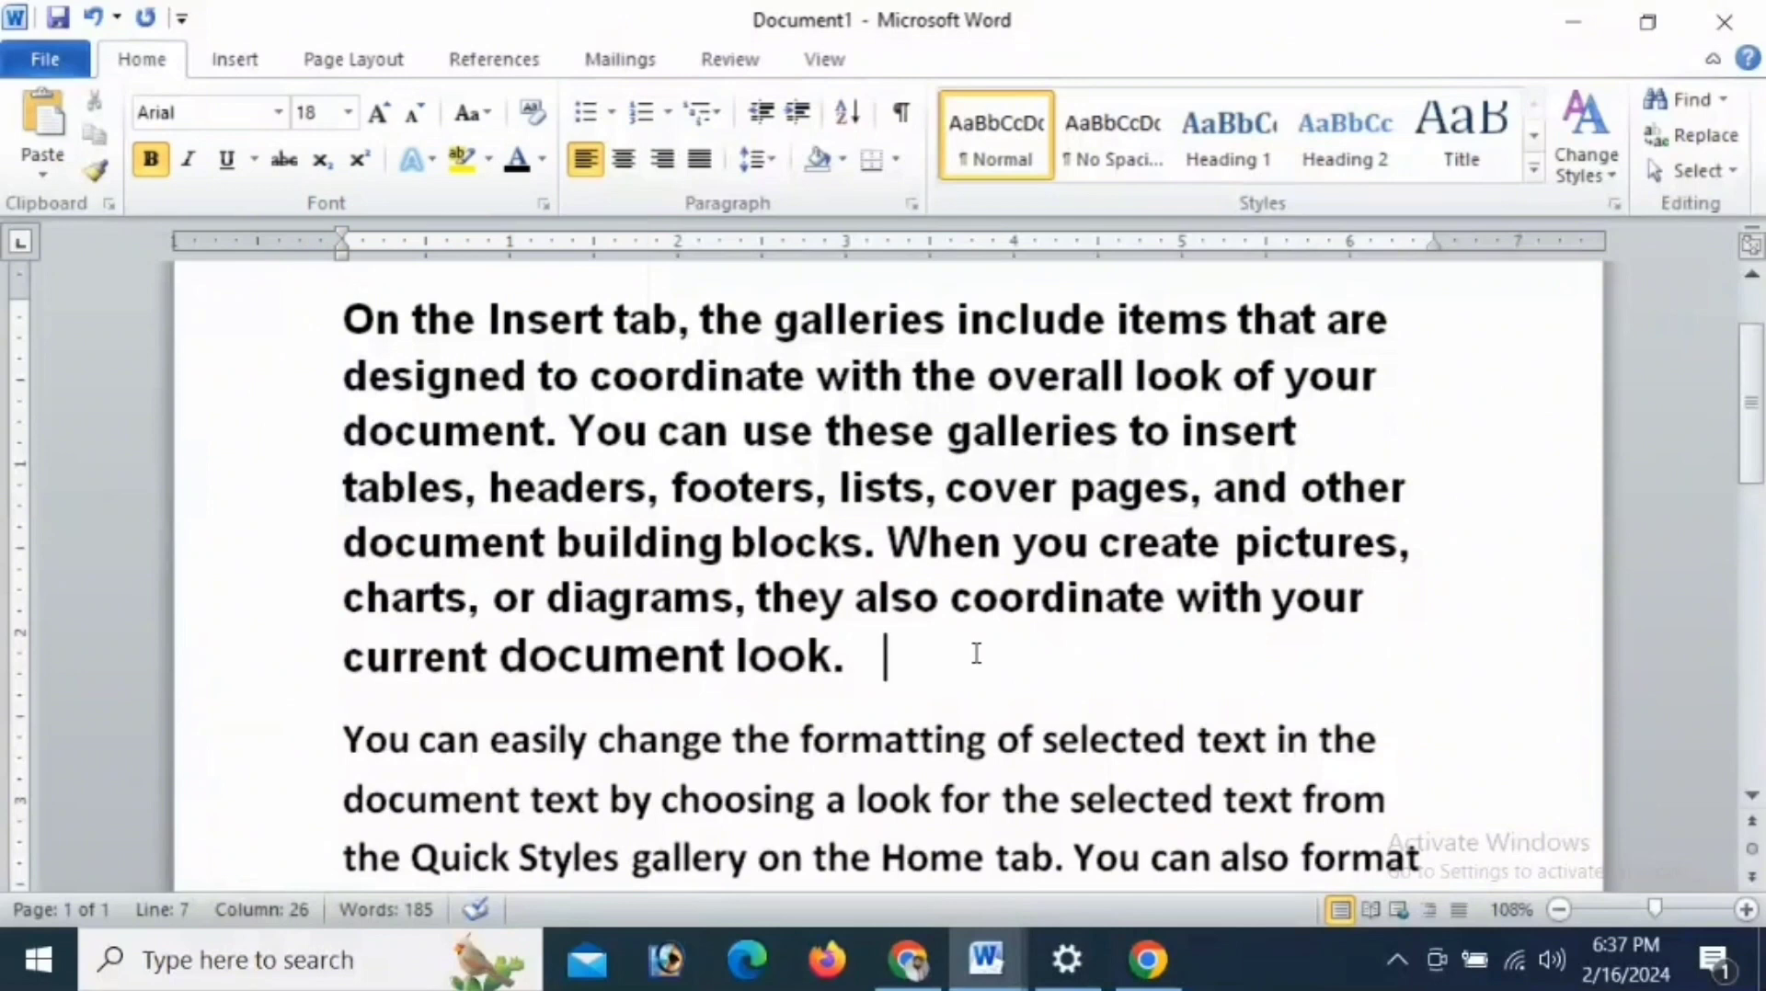
- Delete all text in the document and set the font size to 36
key(ctrl+a)
key(Delete)
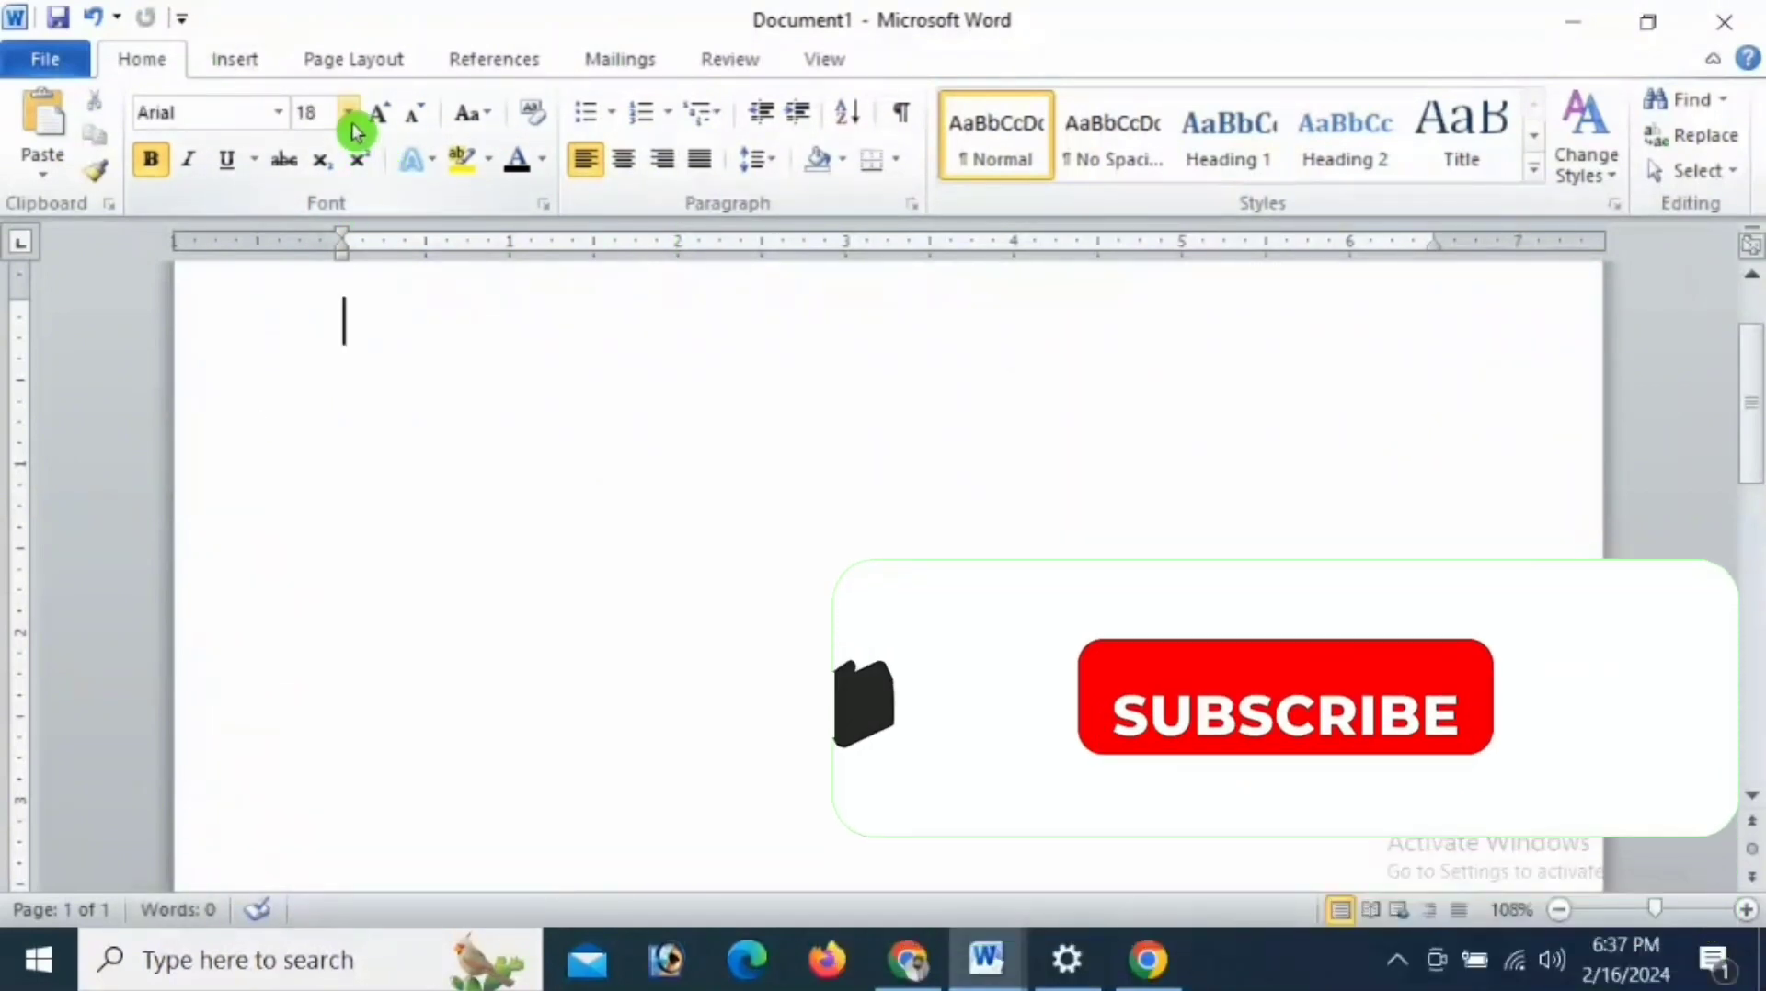
click(348, 113)
click(309, 505)
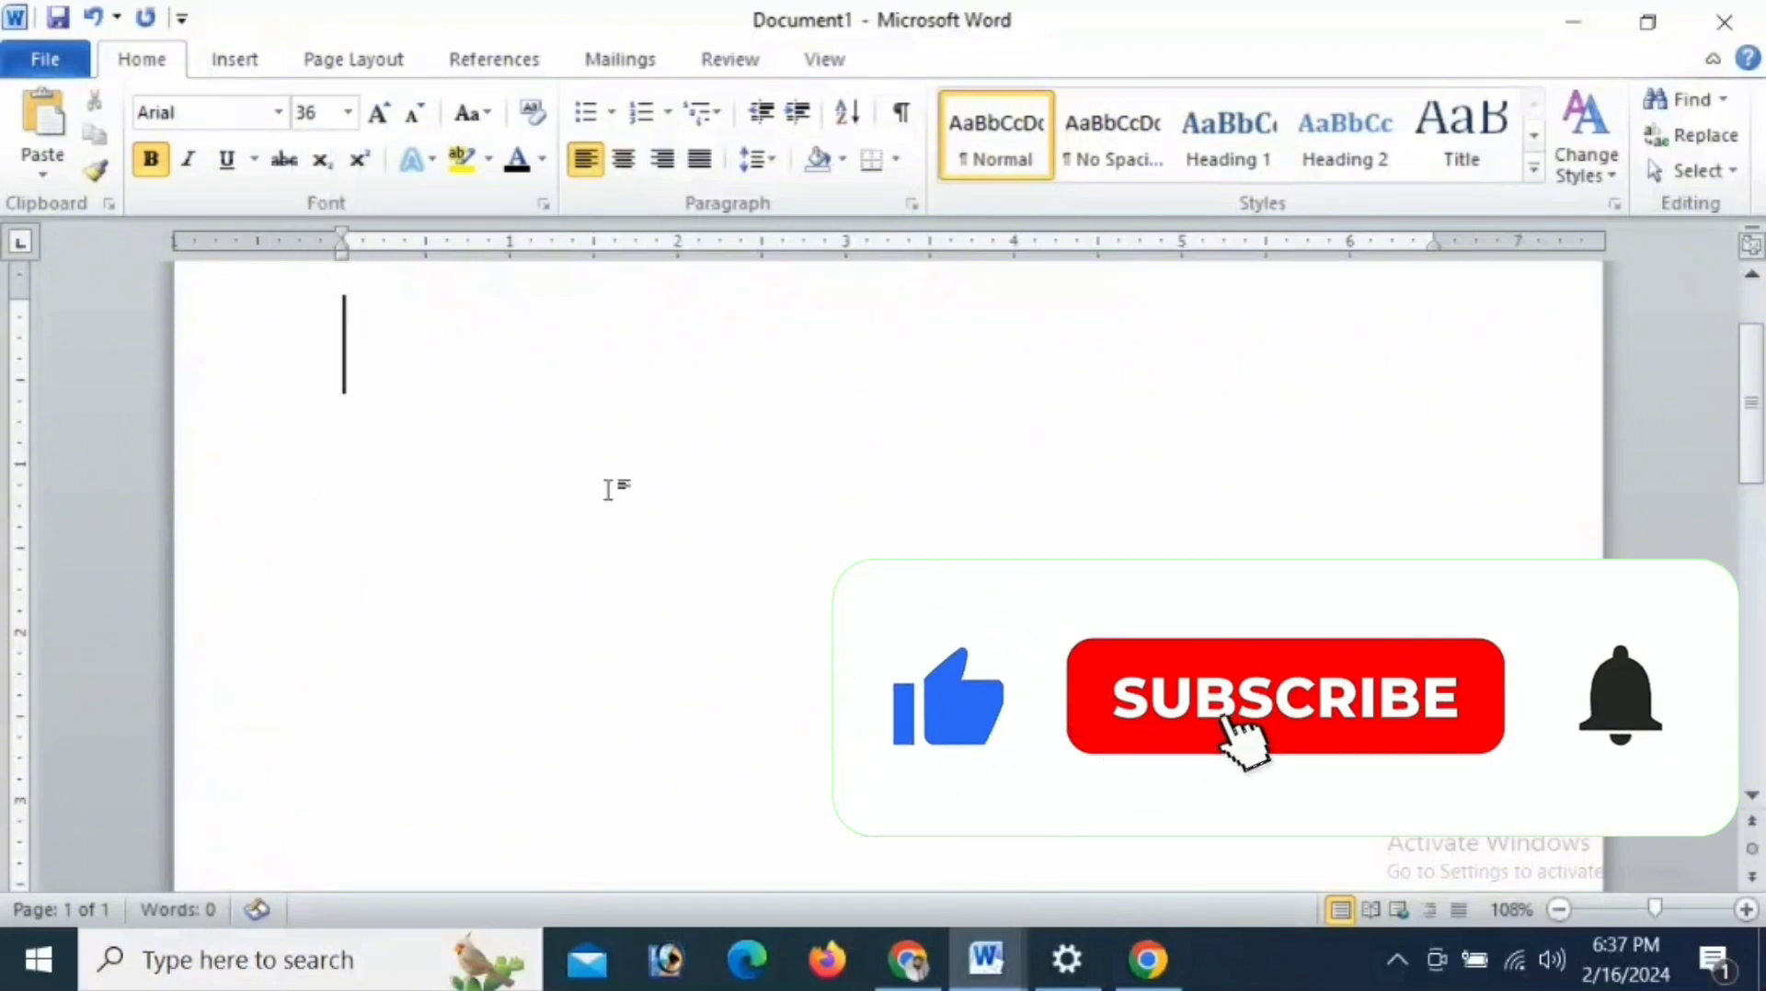
- Set the font size to 48 and place the cursor on the empty page
click(349, 113)
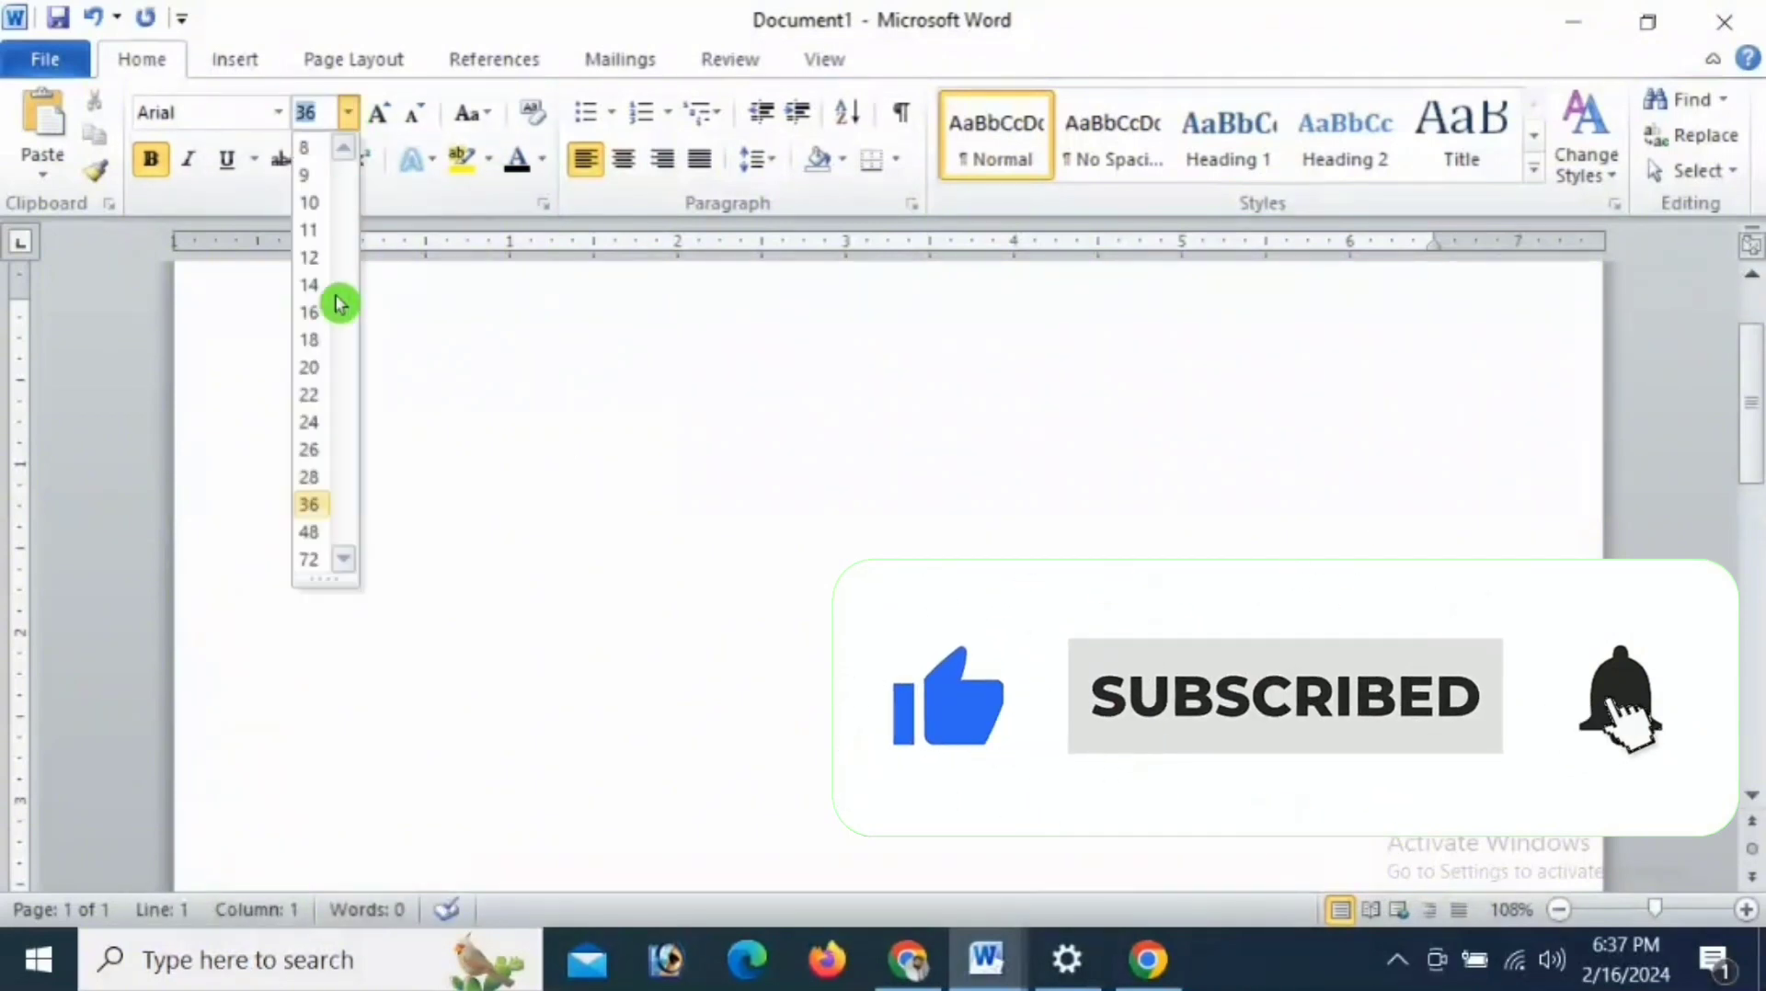
click(309, 531)
click(626, 514)
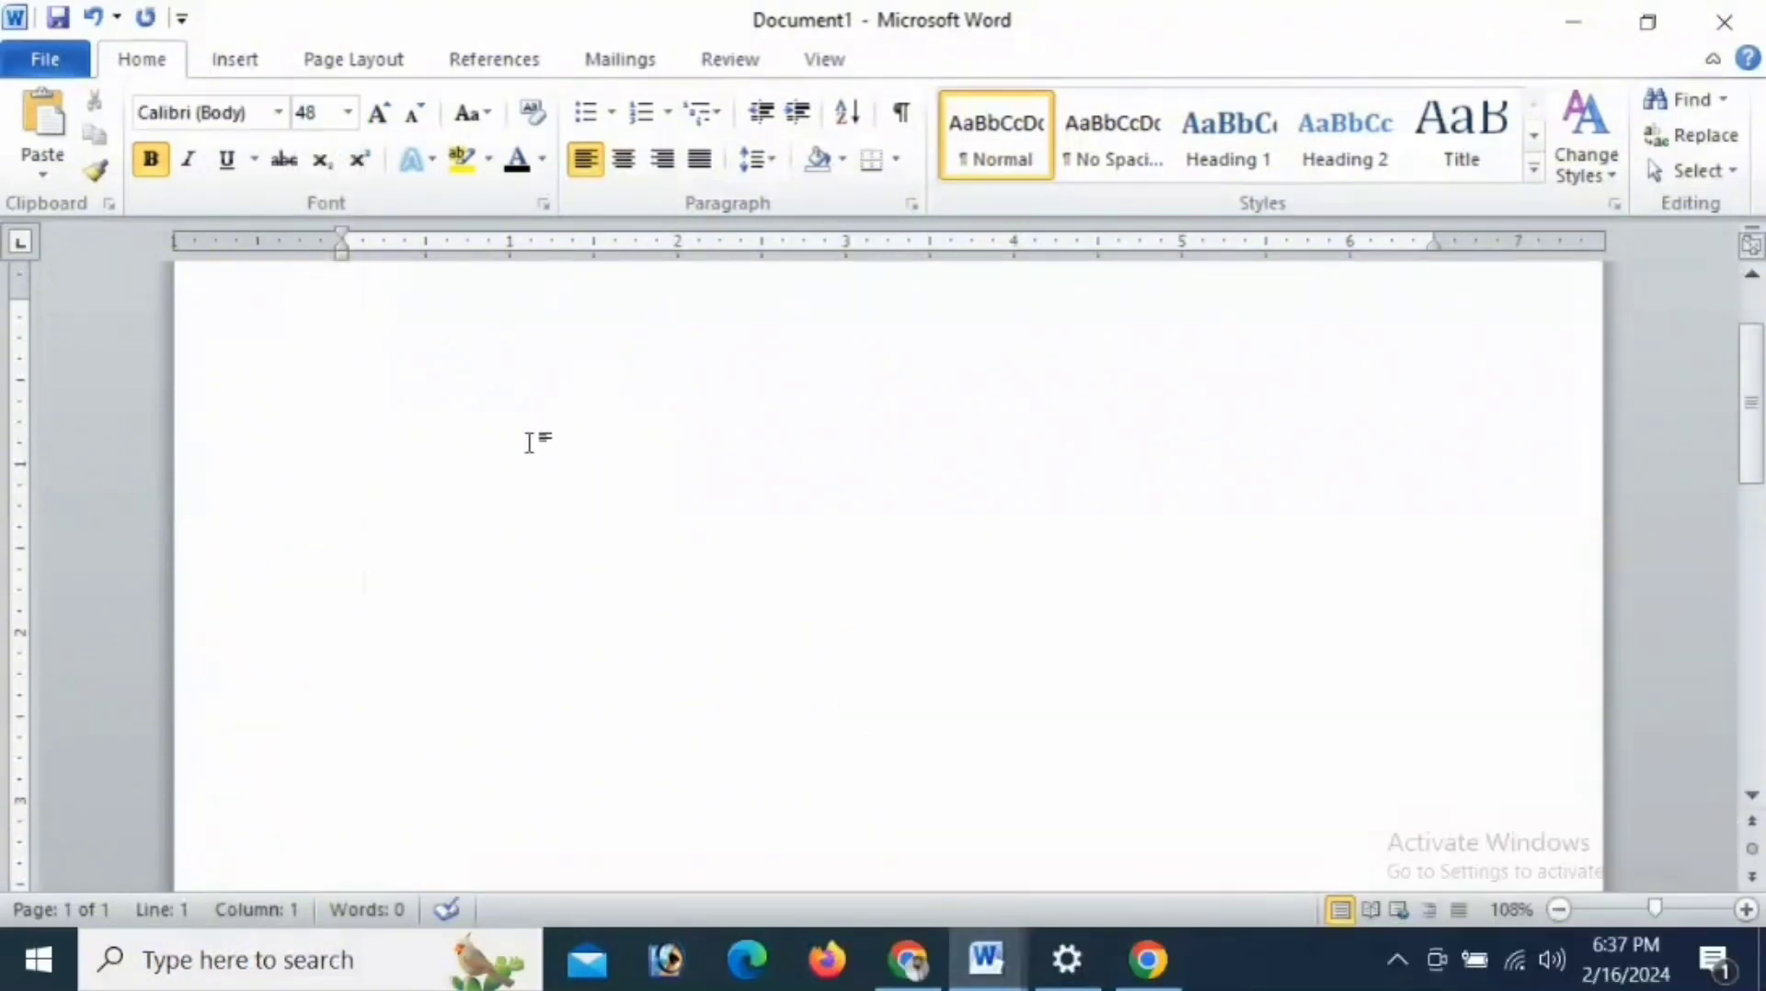
click(531, 449)
- Write the heading "Avogadro Number" on the empty page, correcting the doubled g, and start a new line
click(1059, 956)
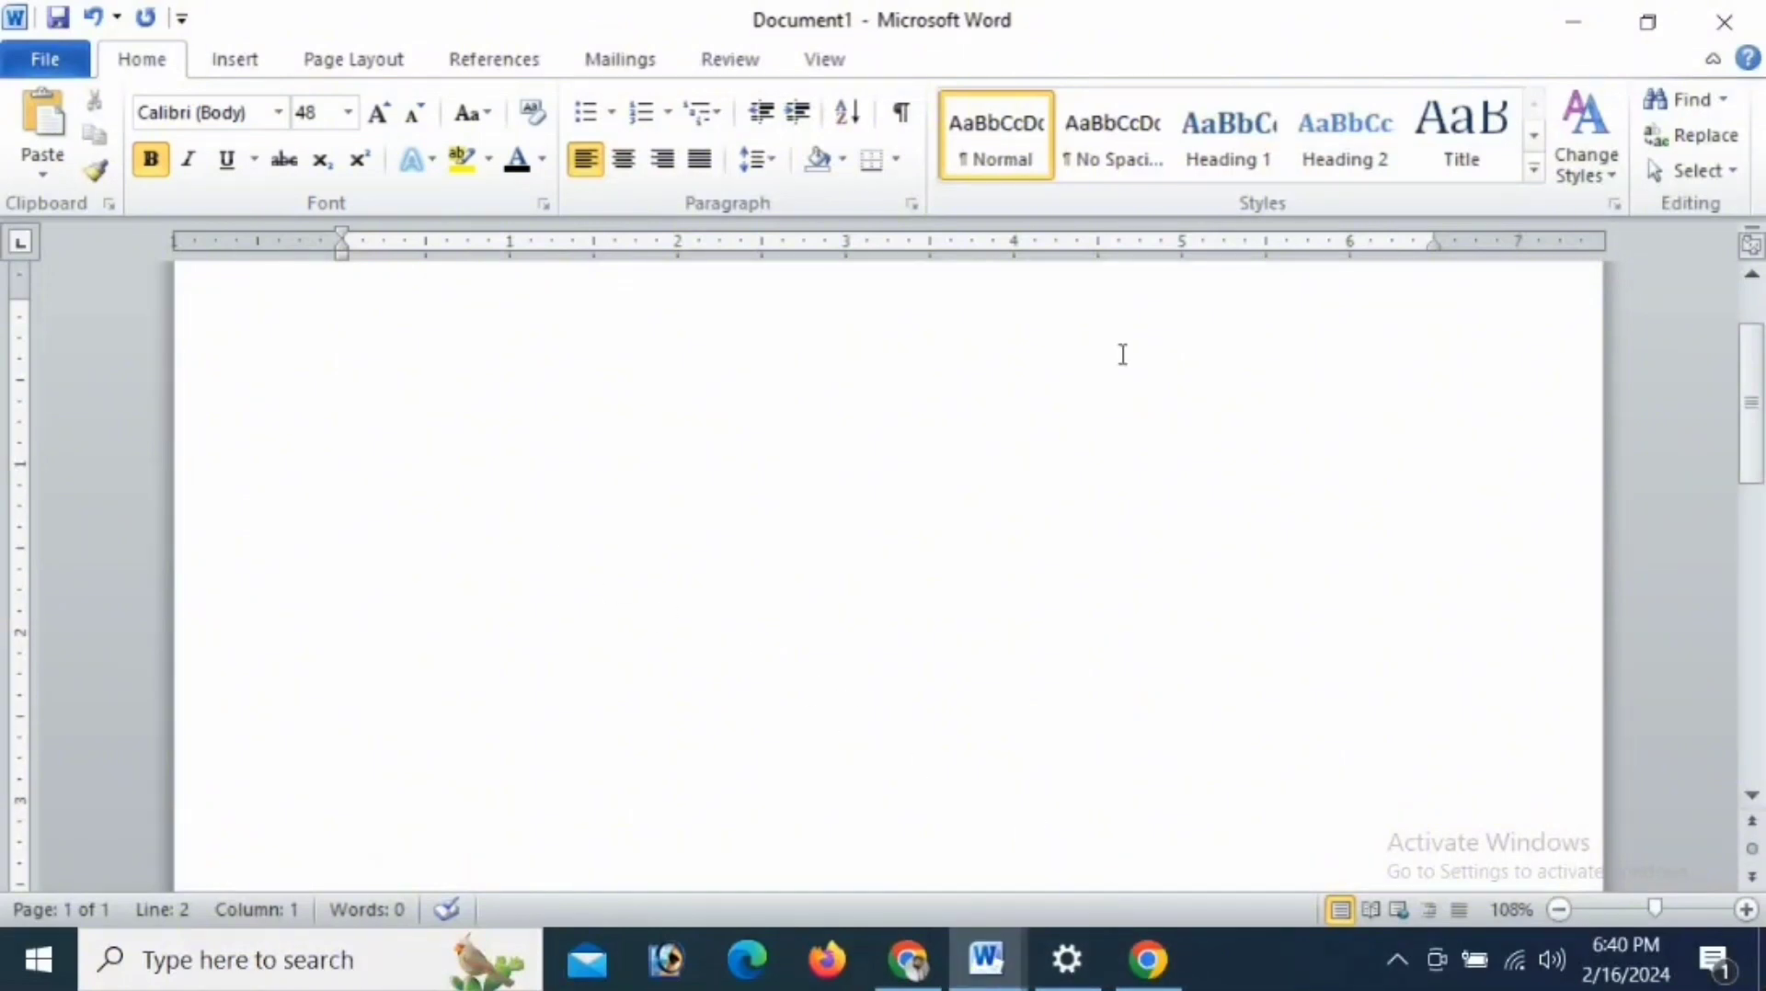
click(1124, 363)
text(Avoggadro)
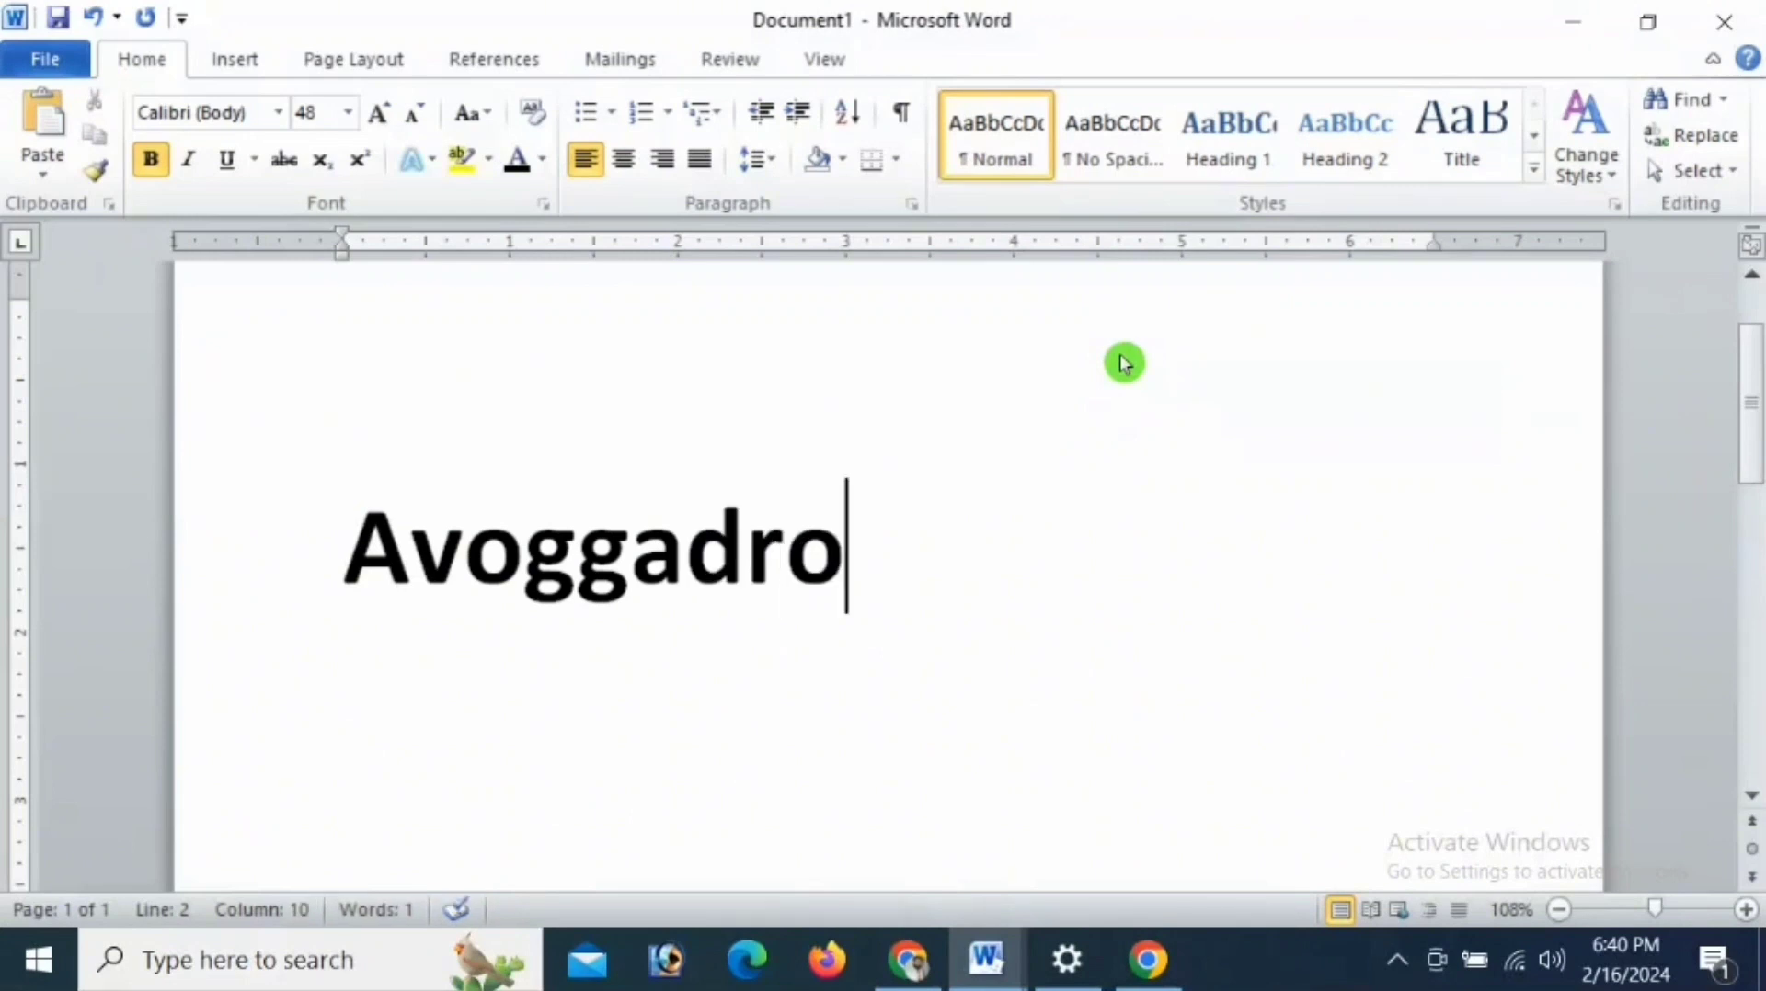
key(Left)
key(Left)
key(Left)
key(Left)
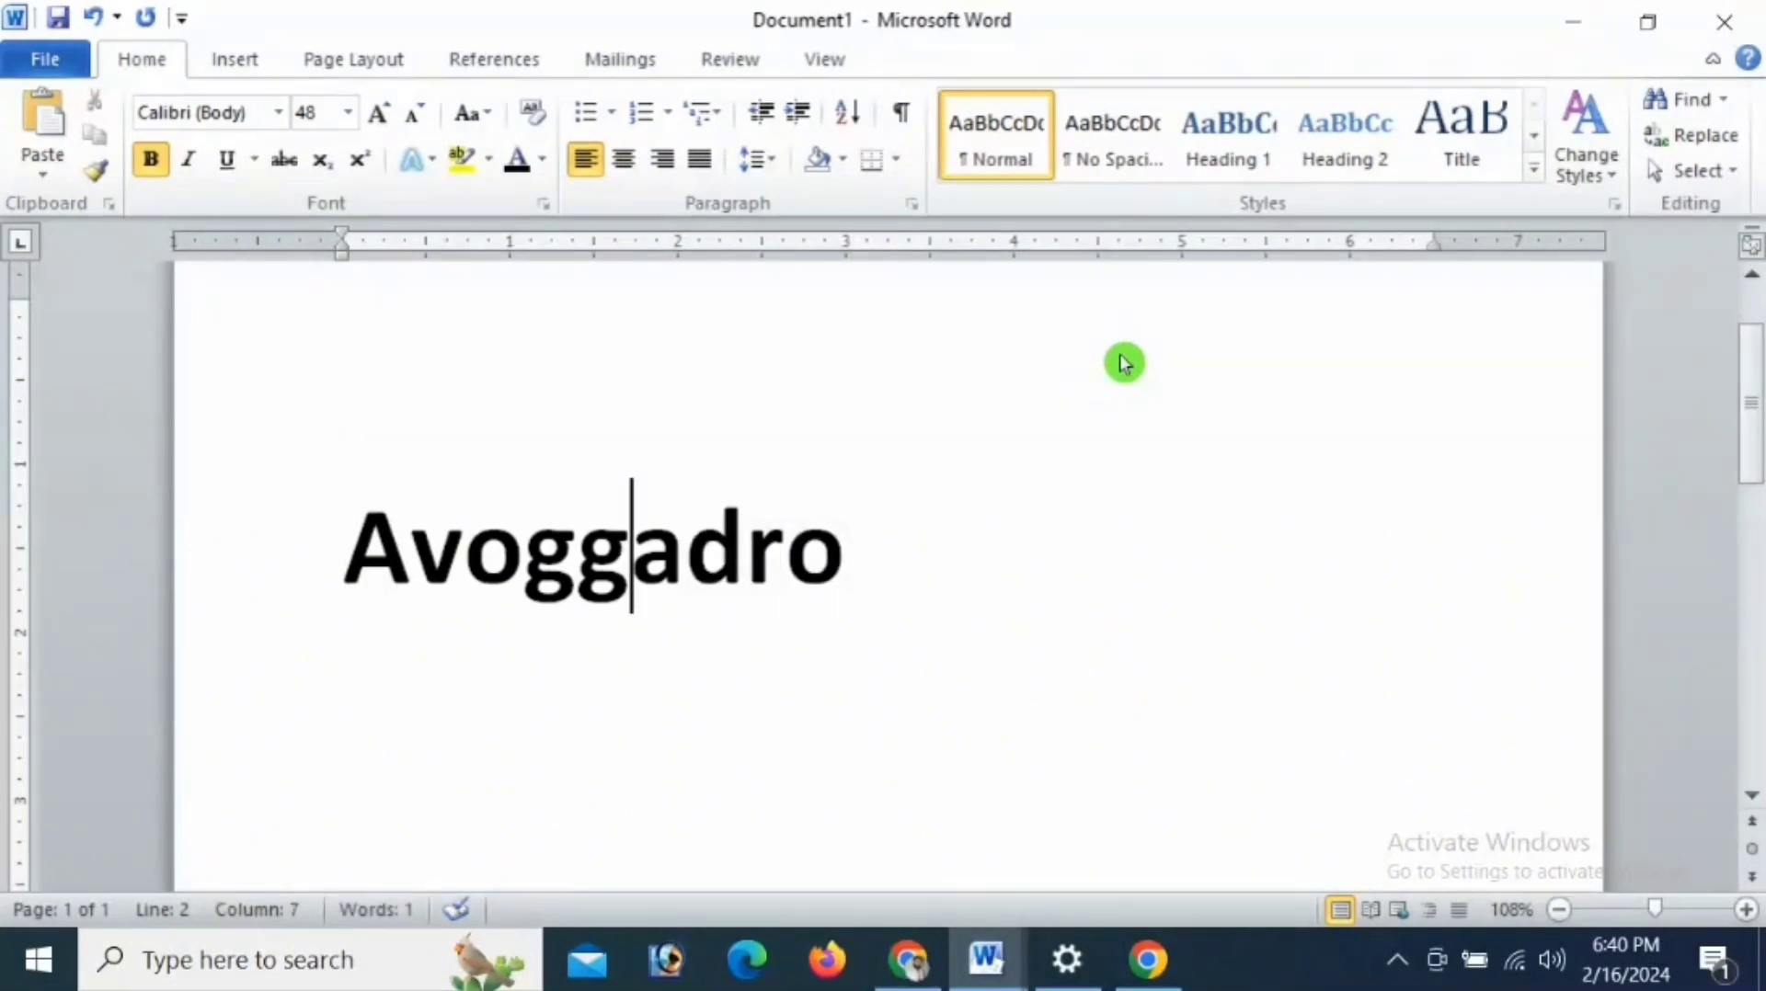
key(BackSpace)
key(Right)
key(Right)
key(Right)
key(Right)
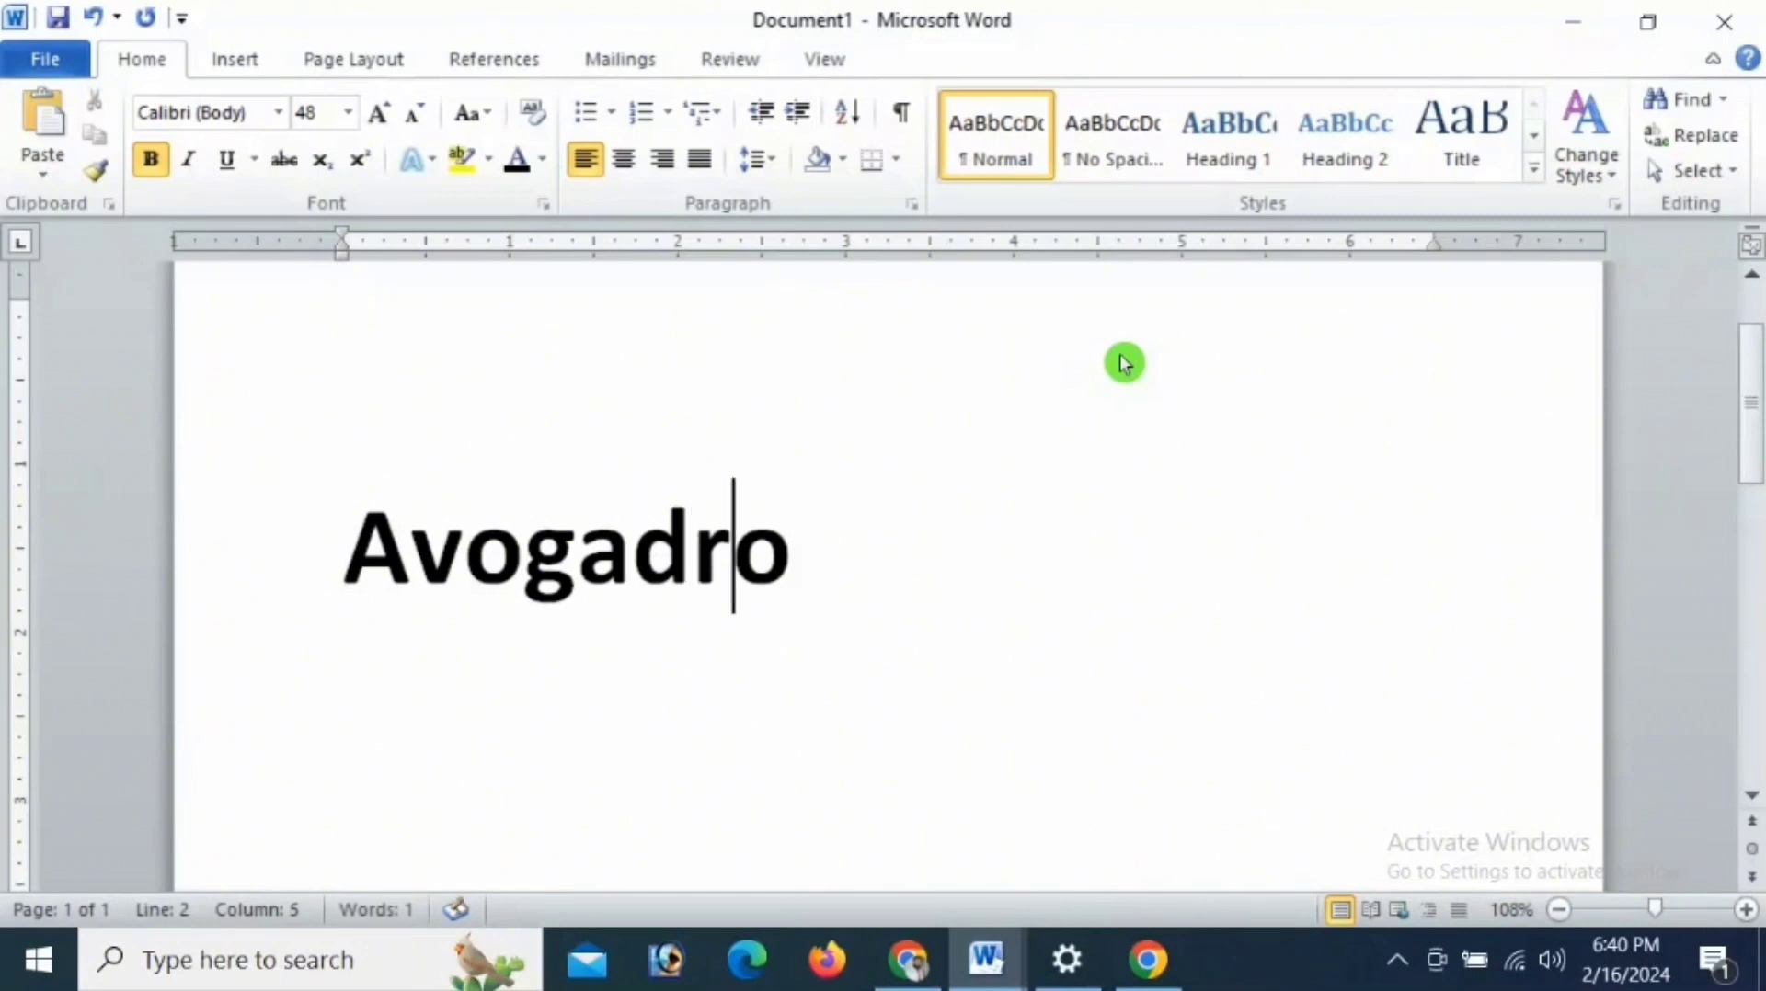
text(Number)
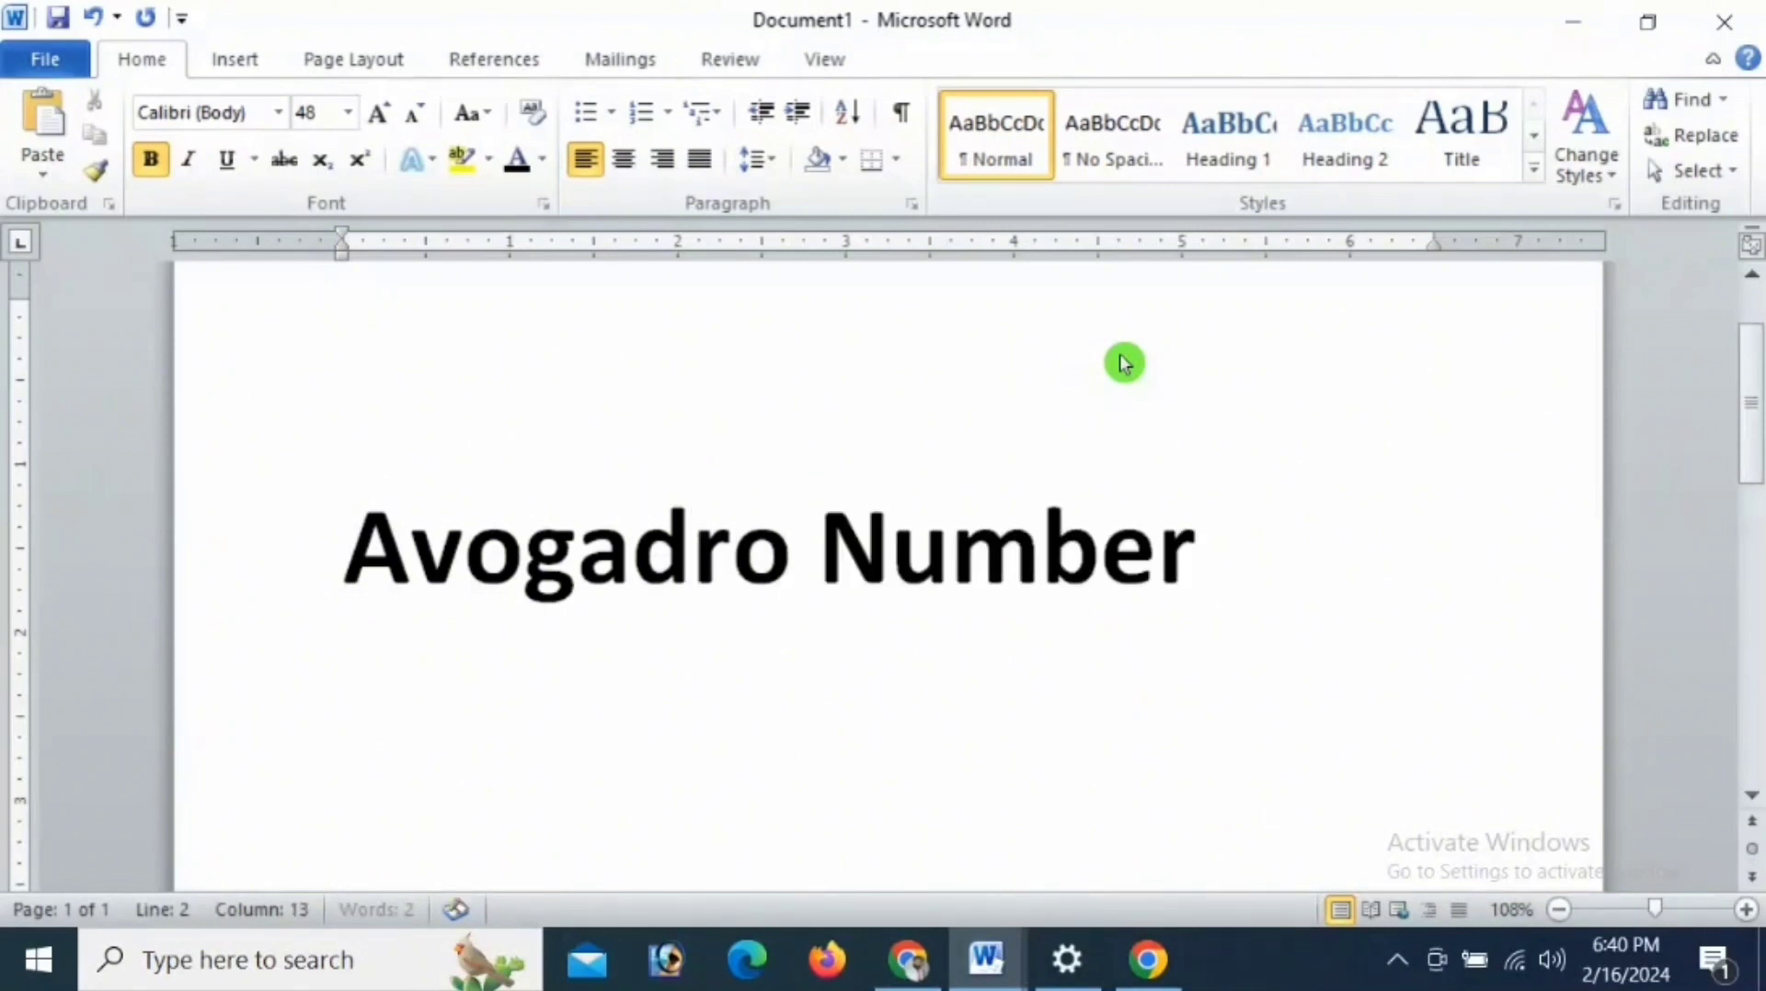
key(Return)
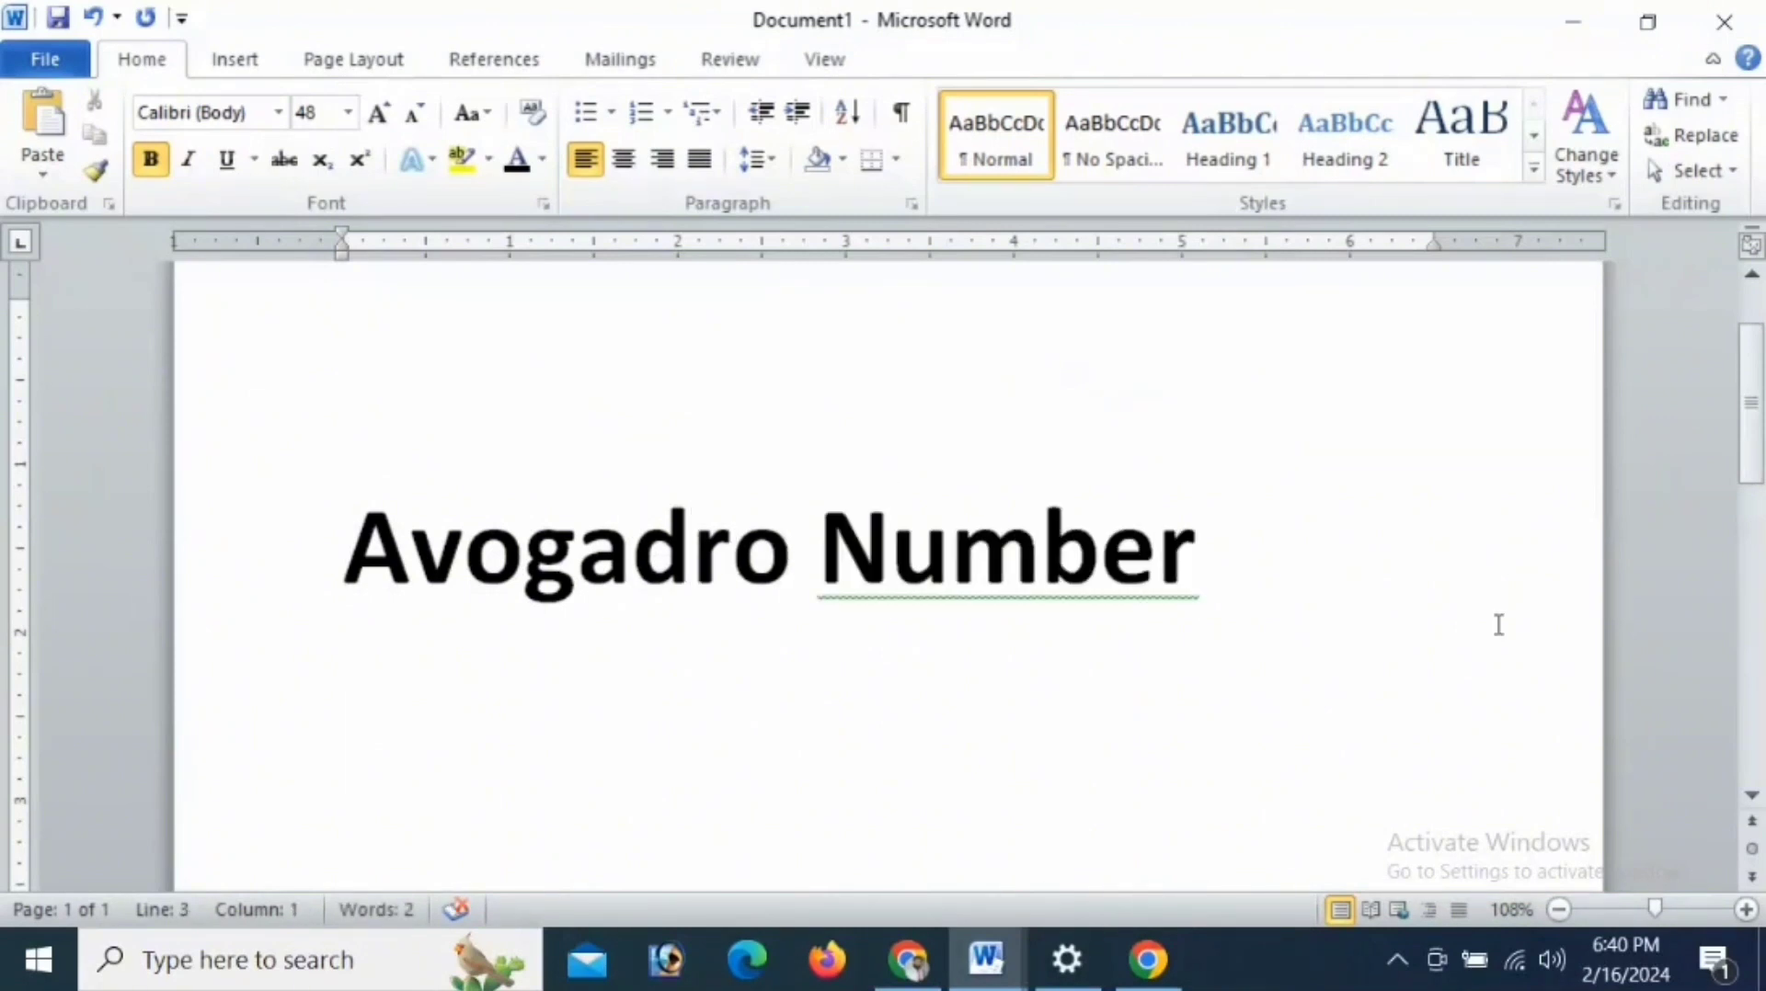
- Enter "6.02214 x 1023" on the line below the Avogadro Number heading
scroll(582, 732, down, 1)
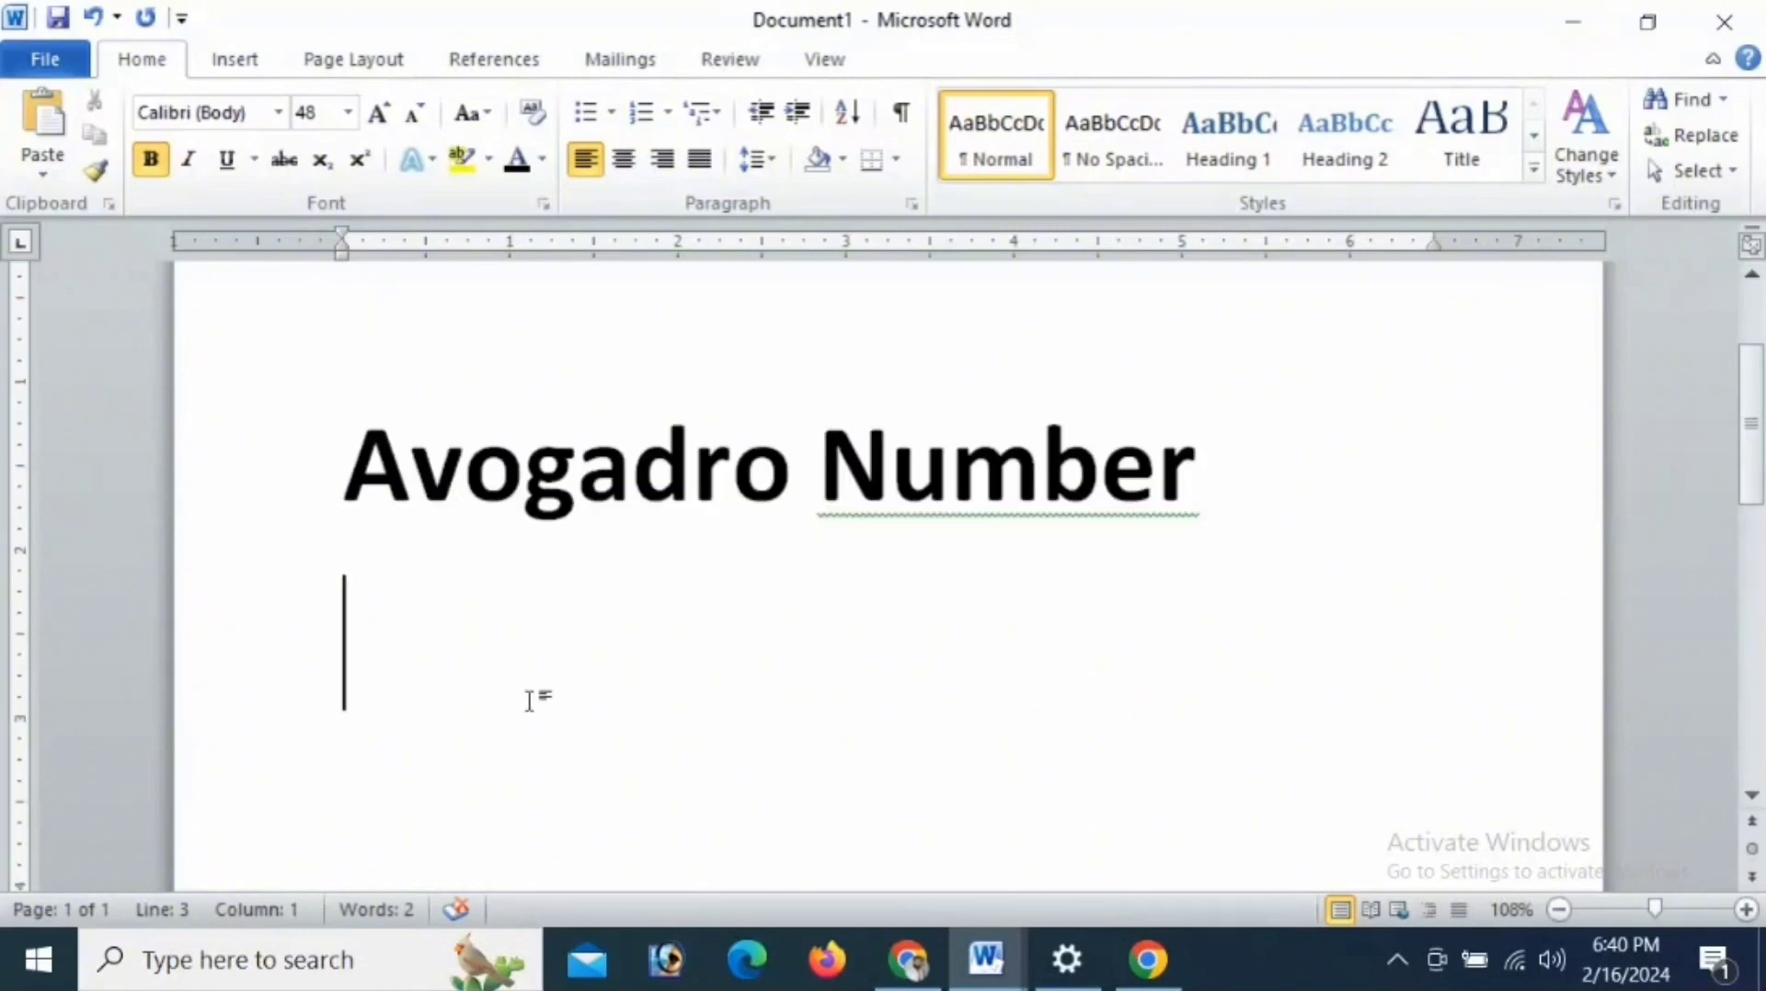
text(6.0)
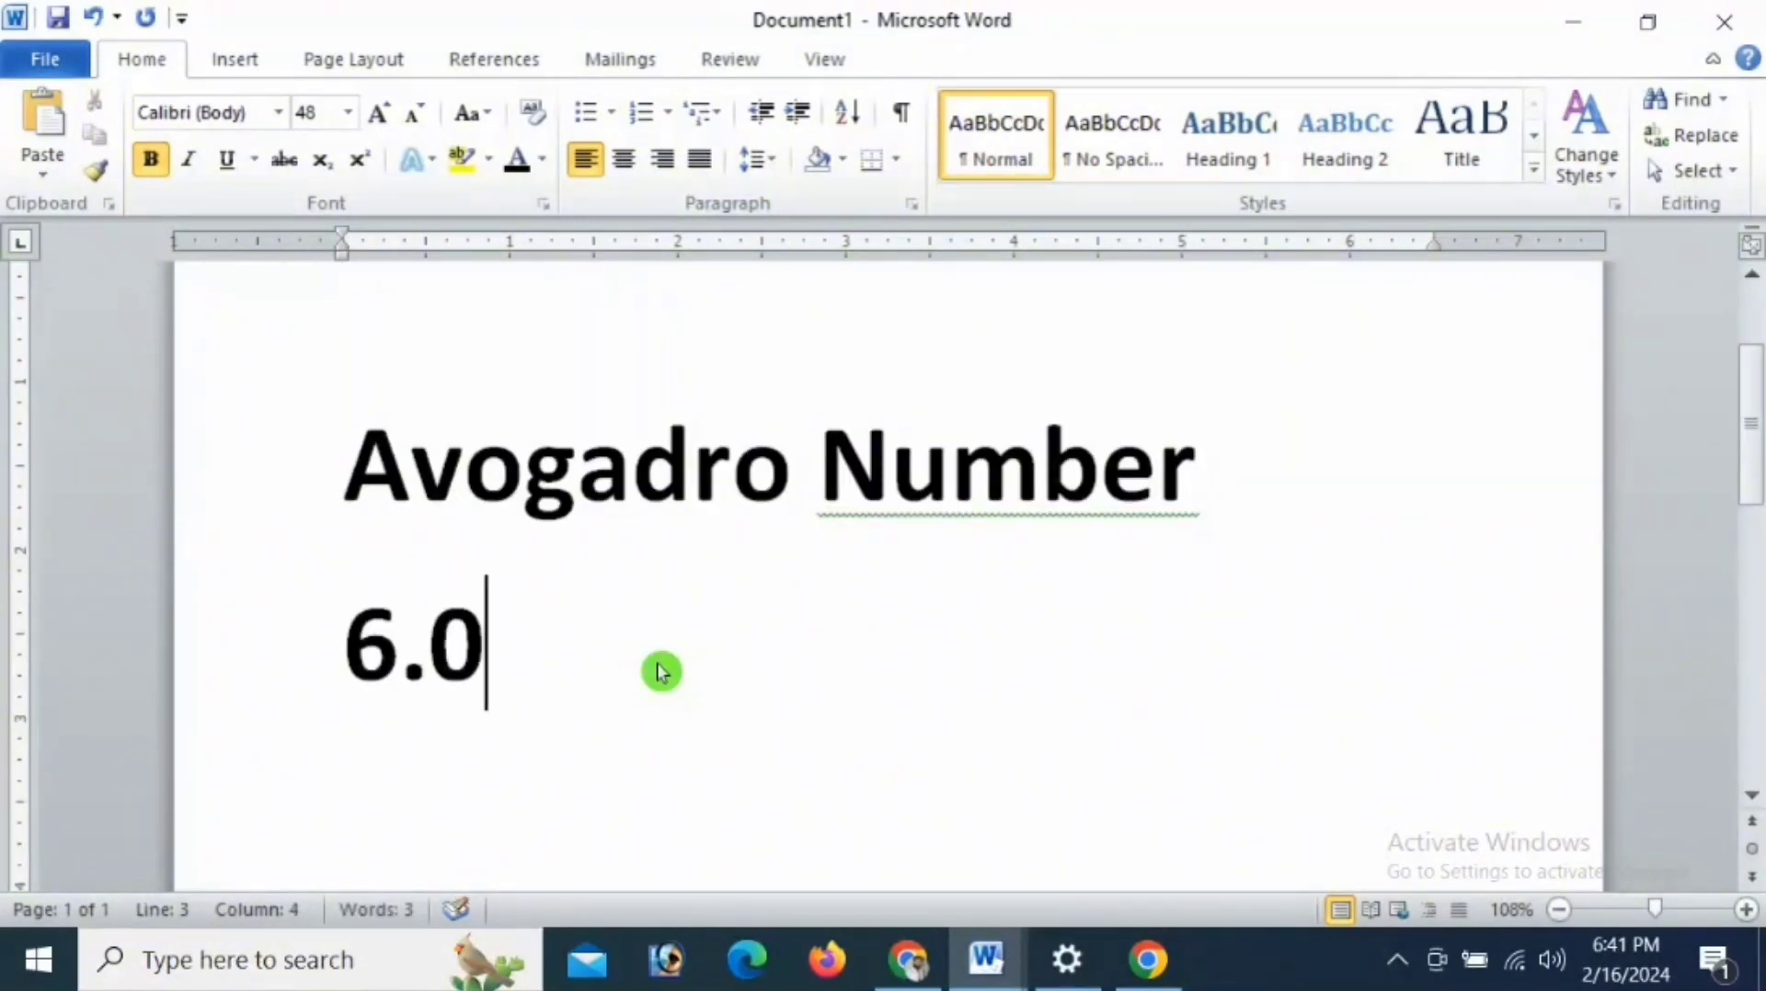
text(2214)
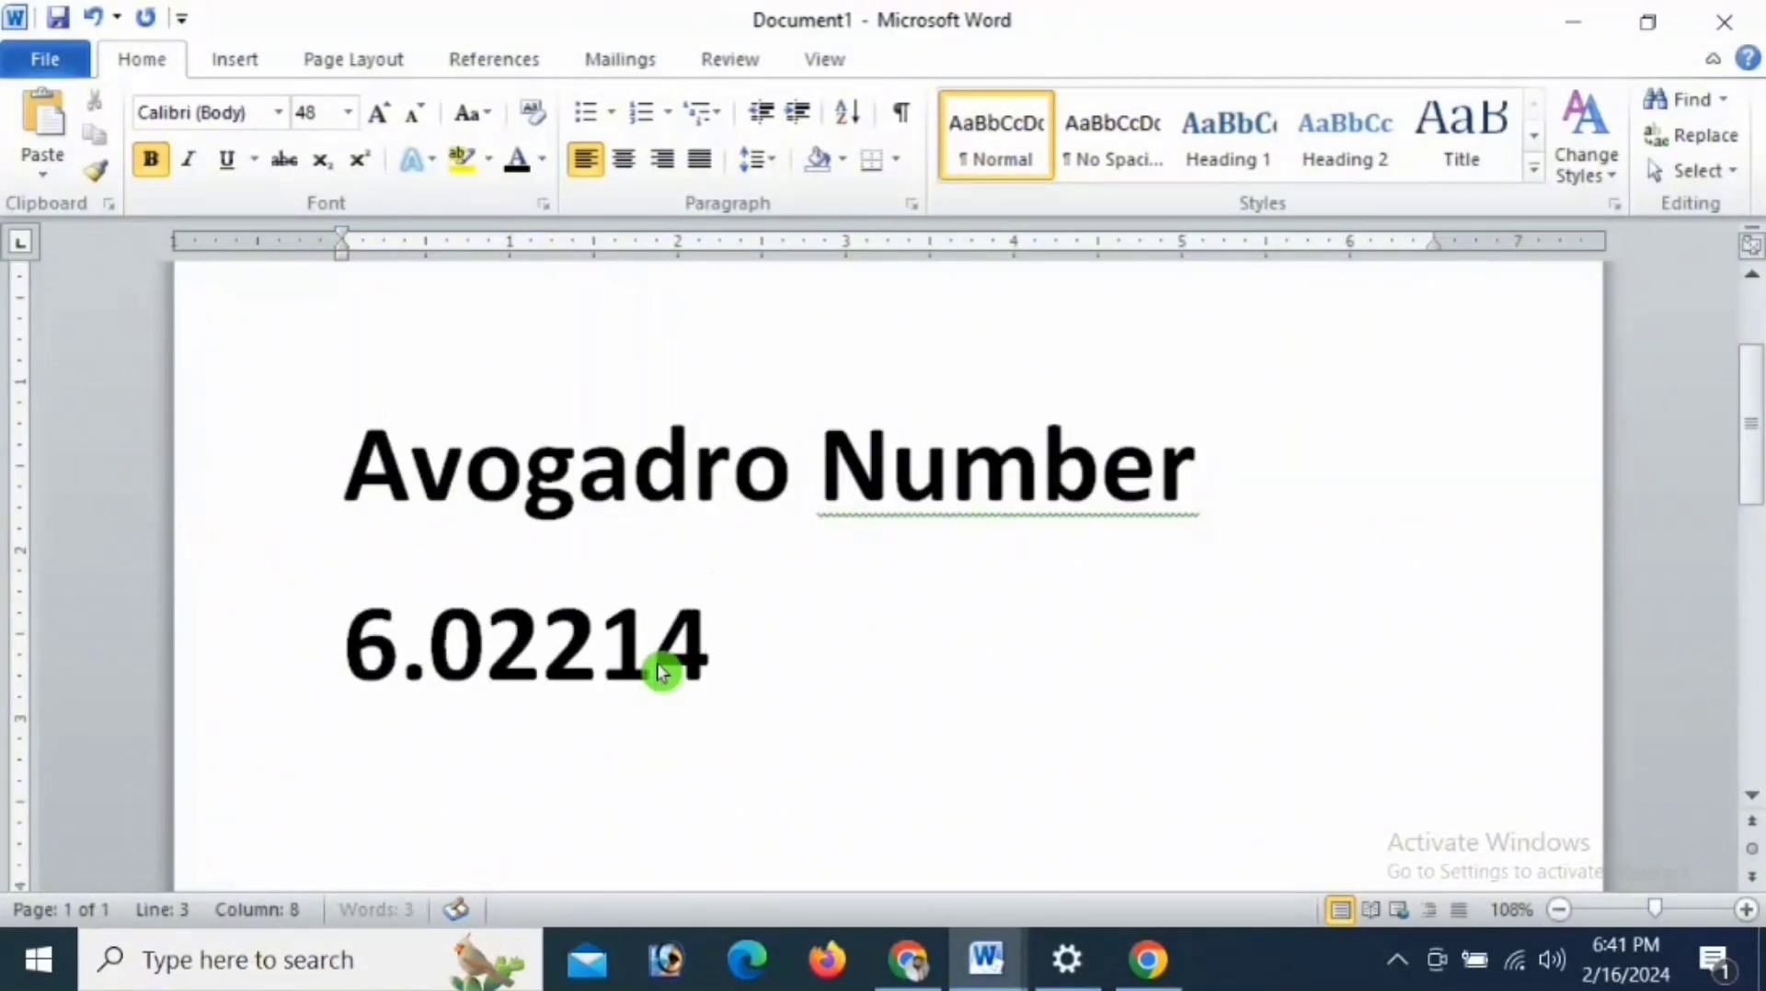
text( x 10)
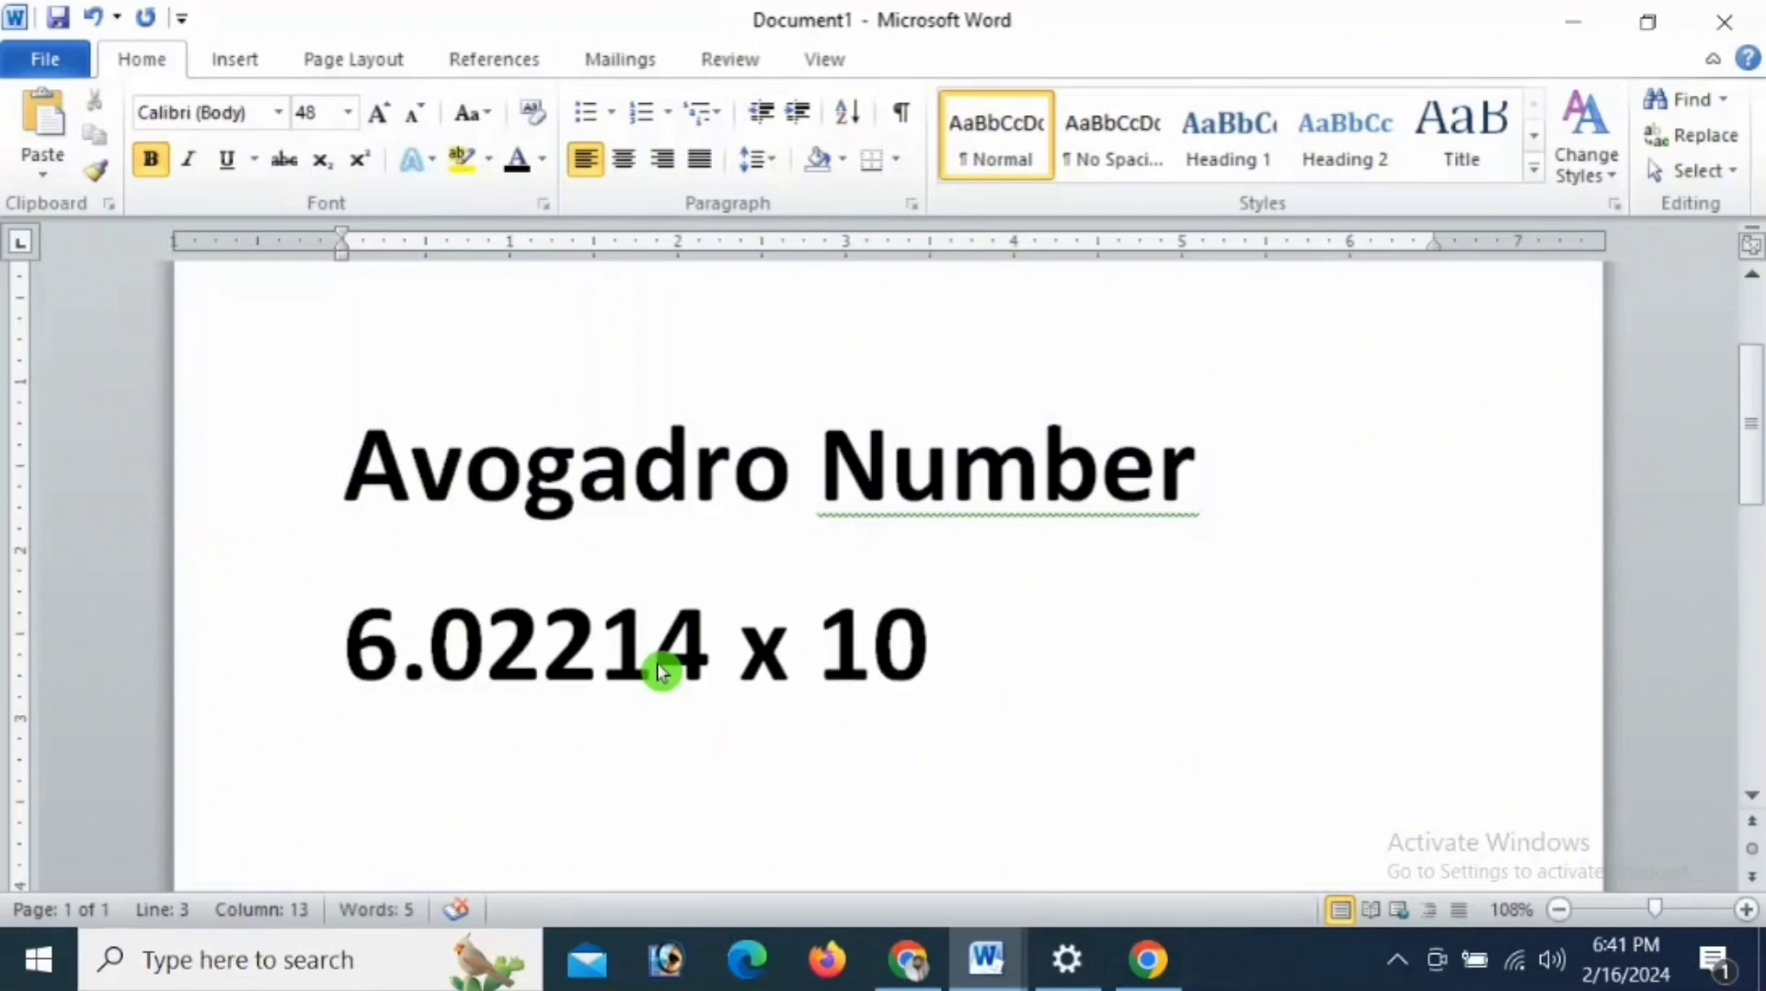
text(23)
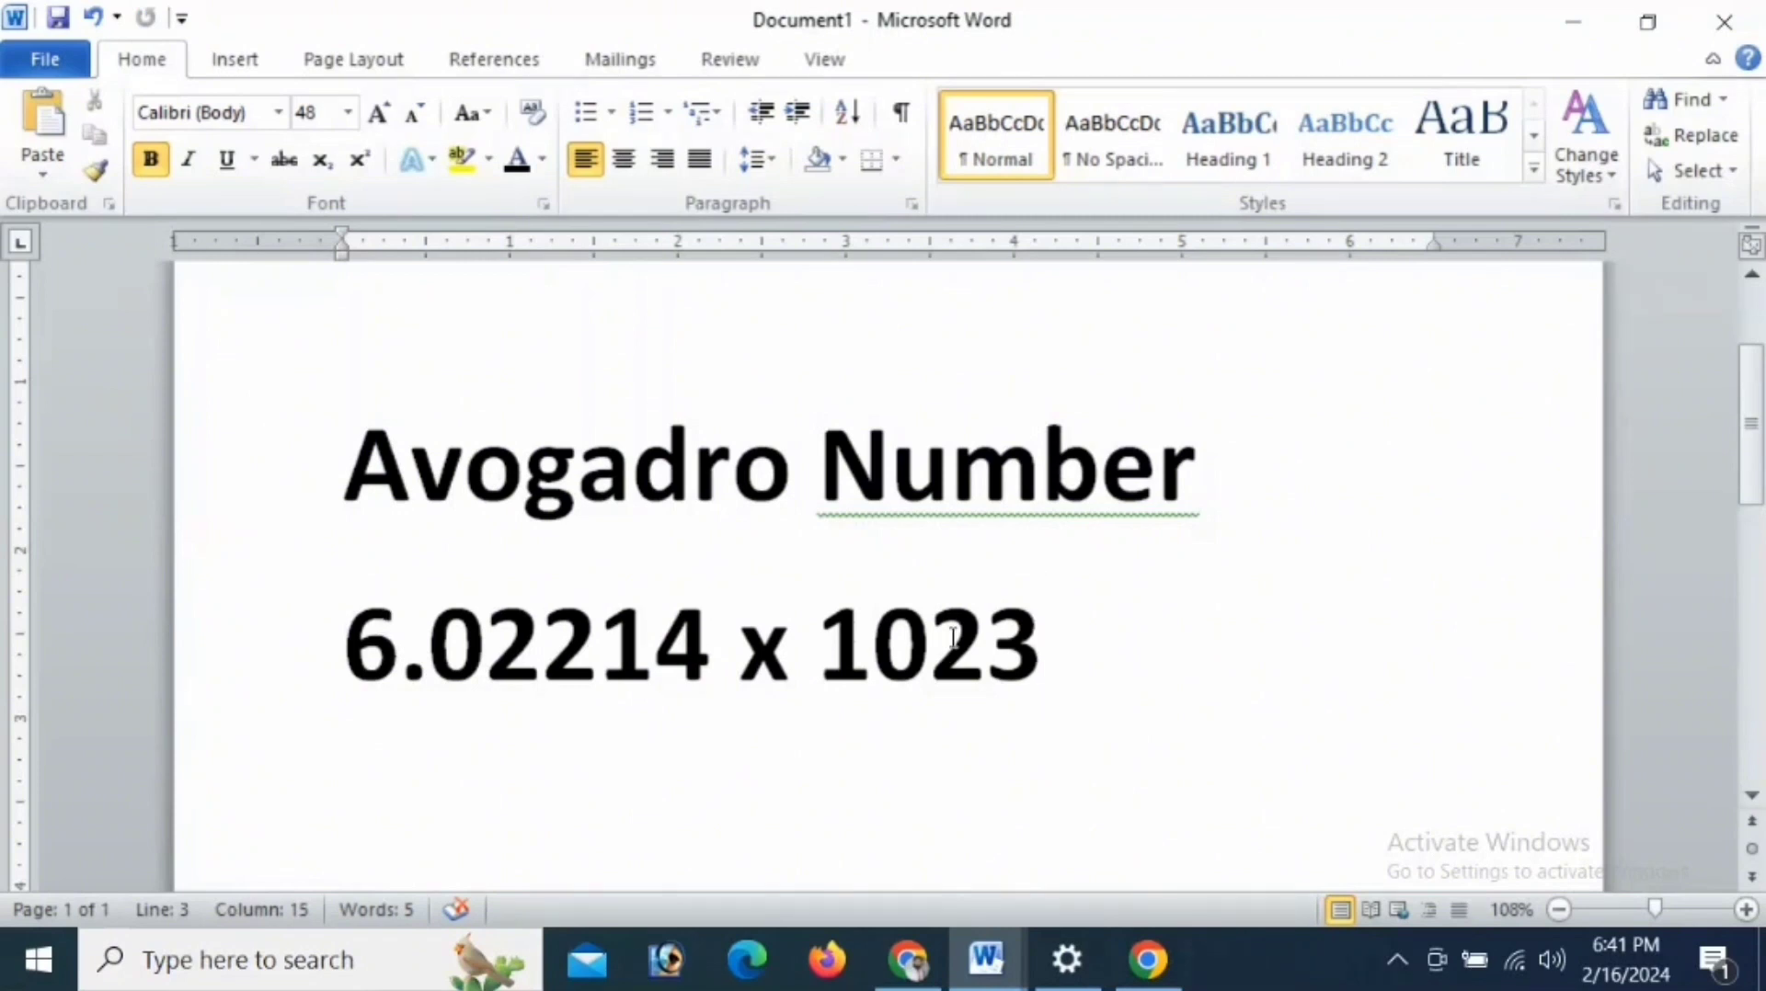
- Format the final 23 of "6.02214 x 1023" as superscript and deselect it
drag(955, 636, 1032, 641)
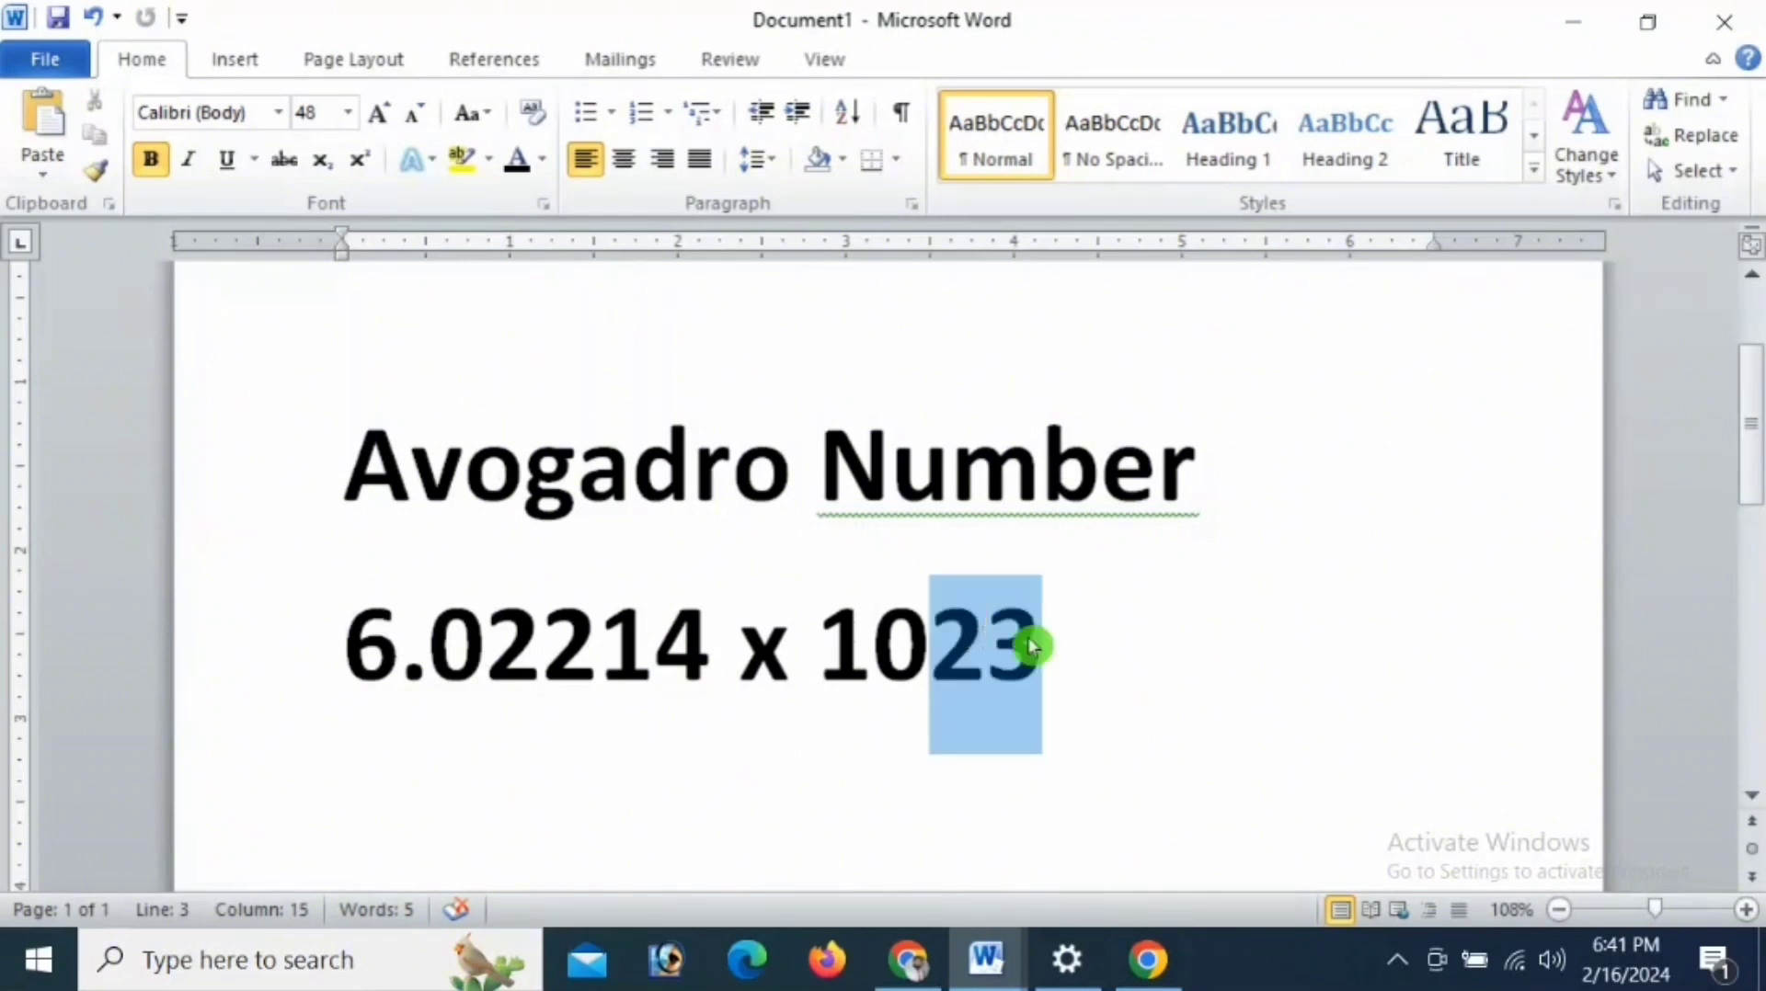
click(369, 165)
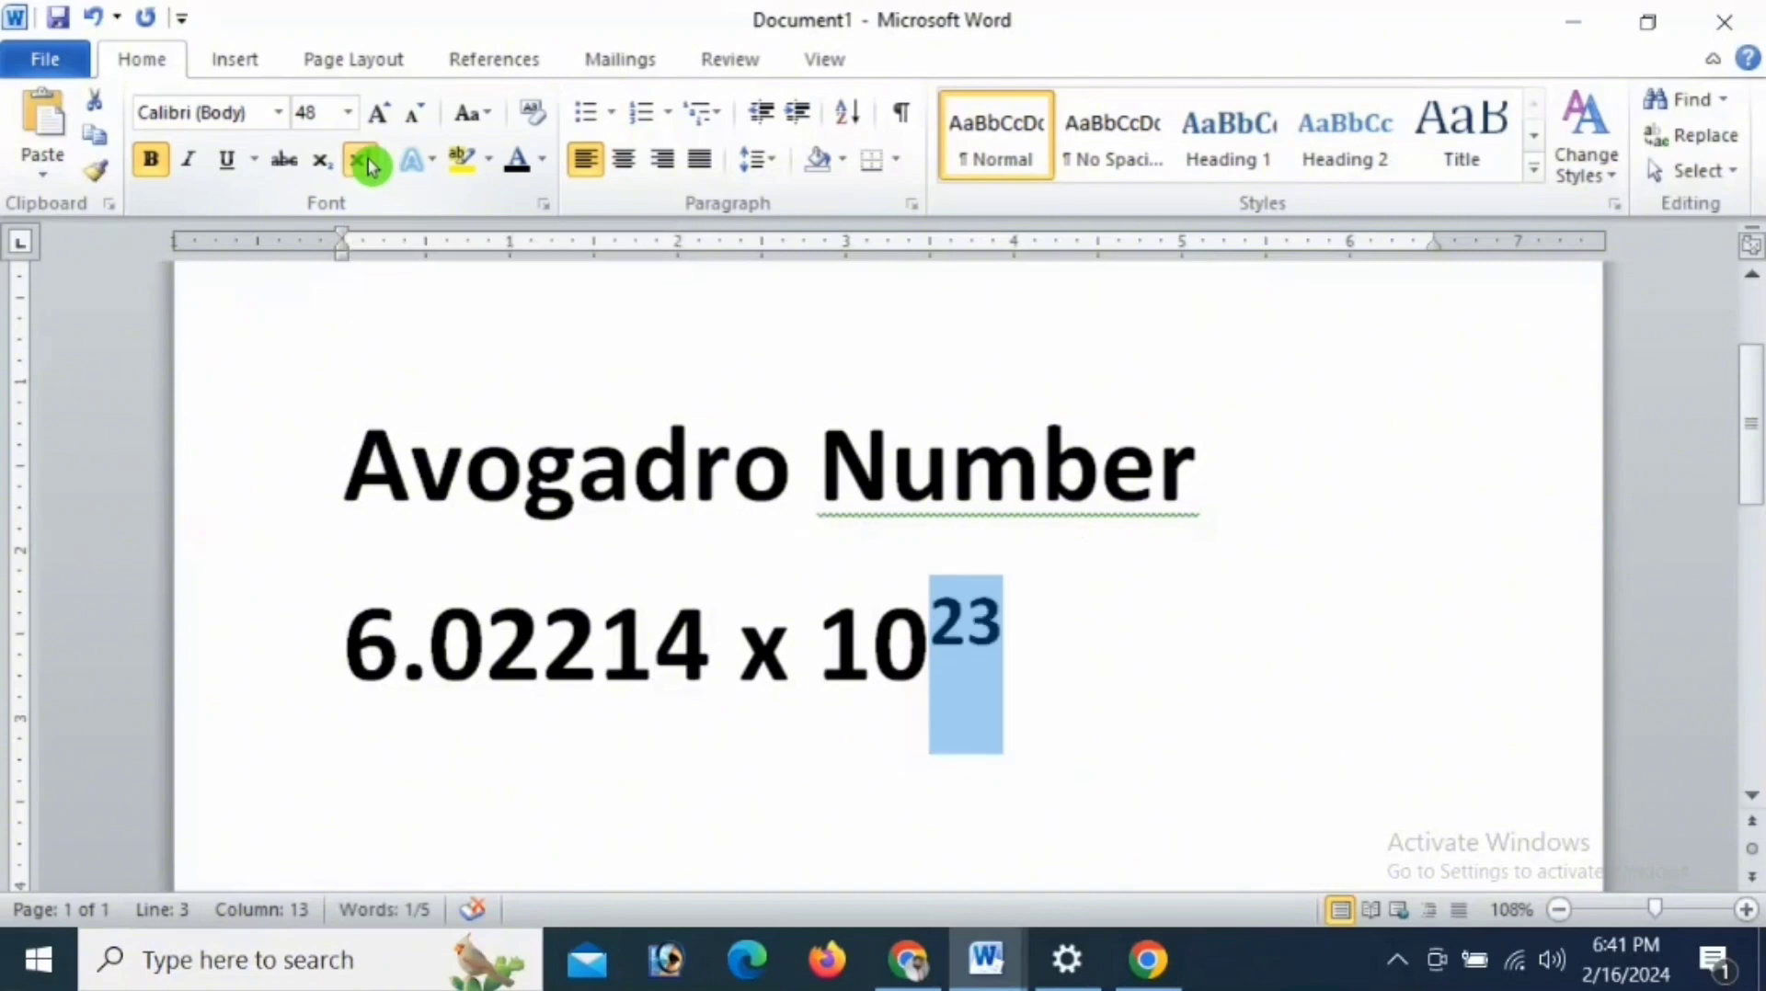
click(965, 664)
key(Right)
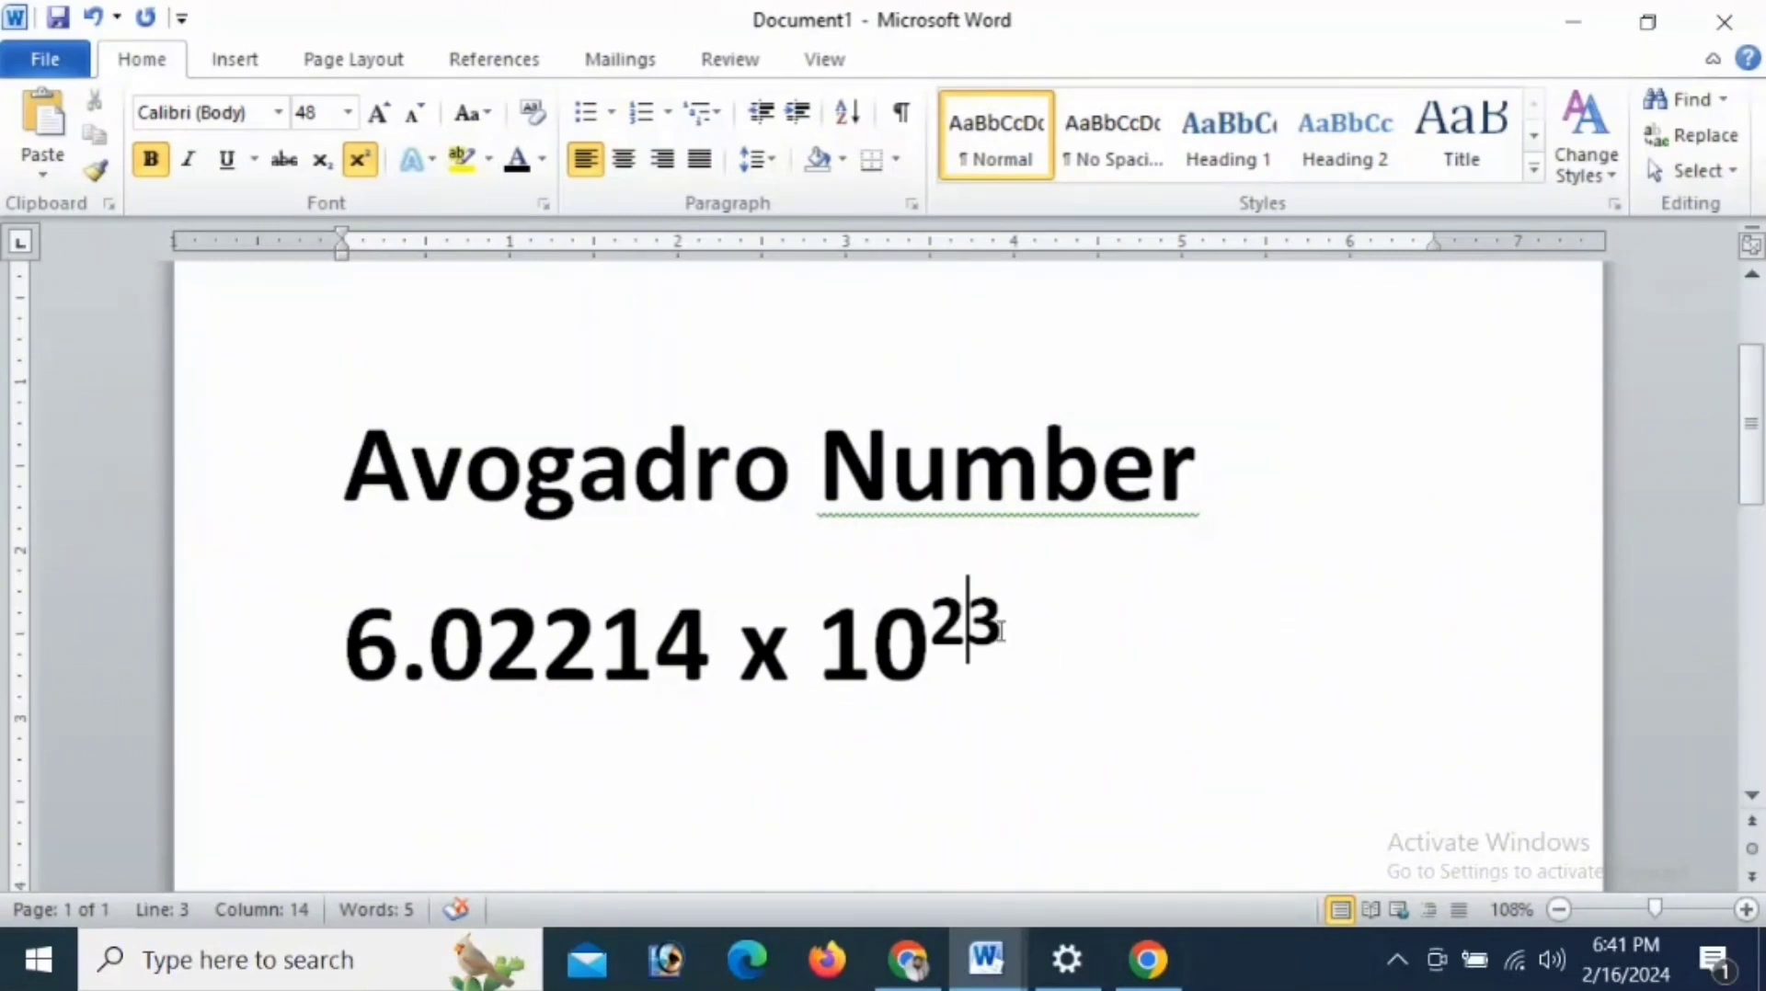
- Add a line below the number reading "Sulfuric acid" followed by the formula "H2SO4"
scroll(557, 713, down, 1)
click(558, 714)
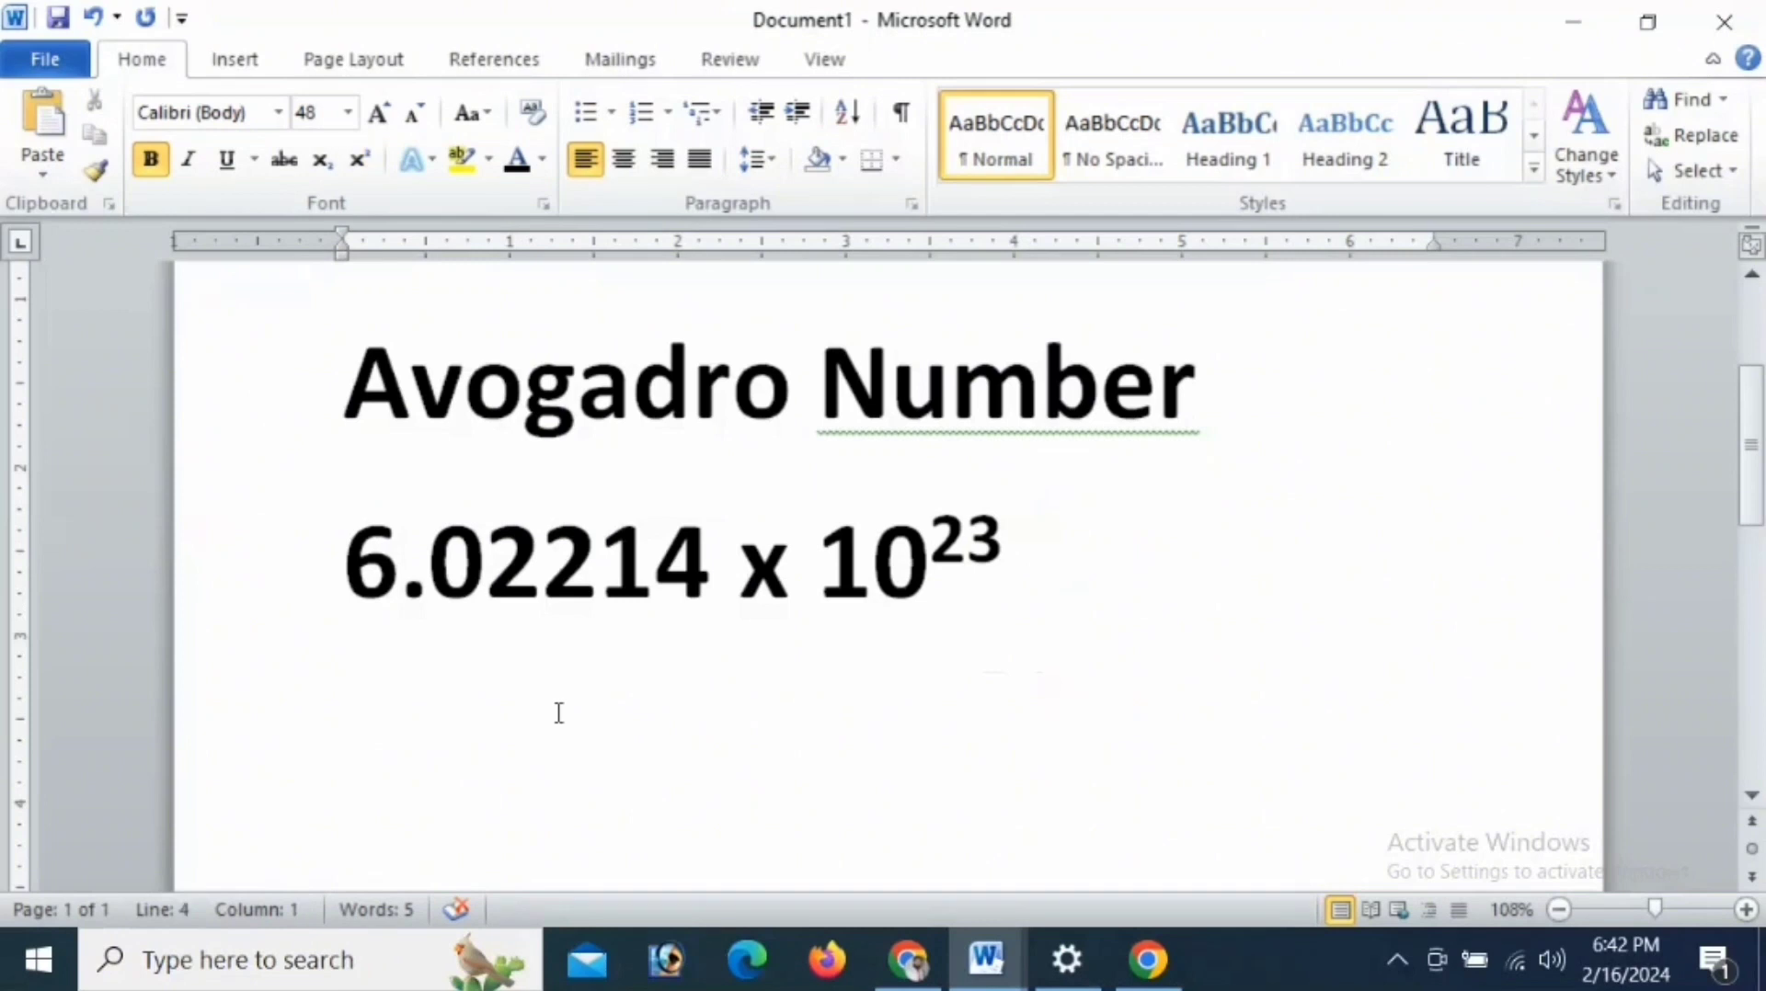
text(sulfu)
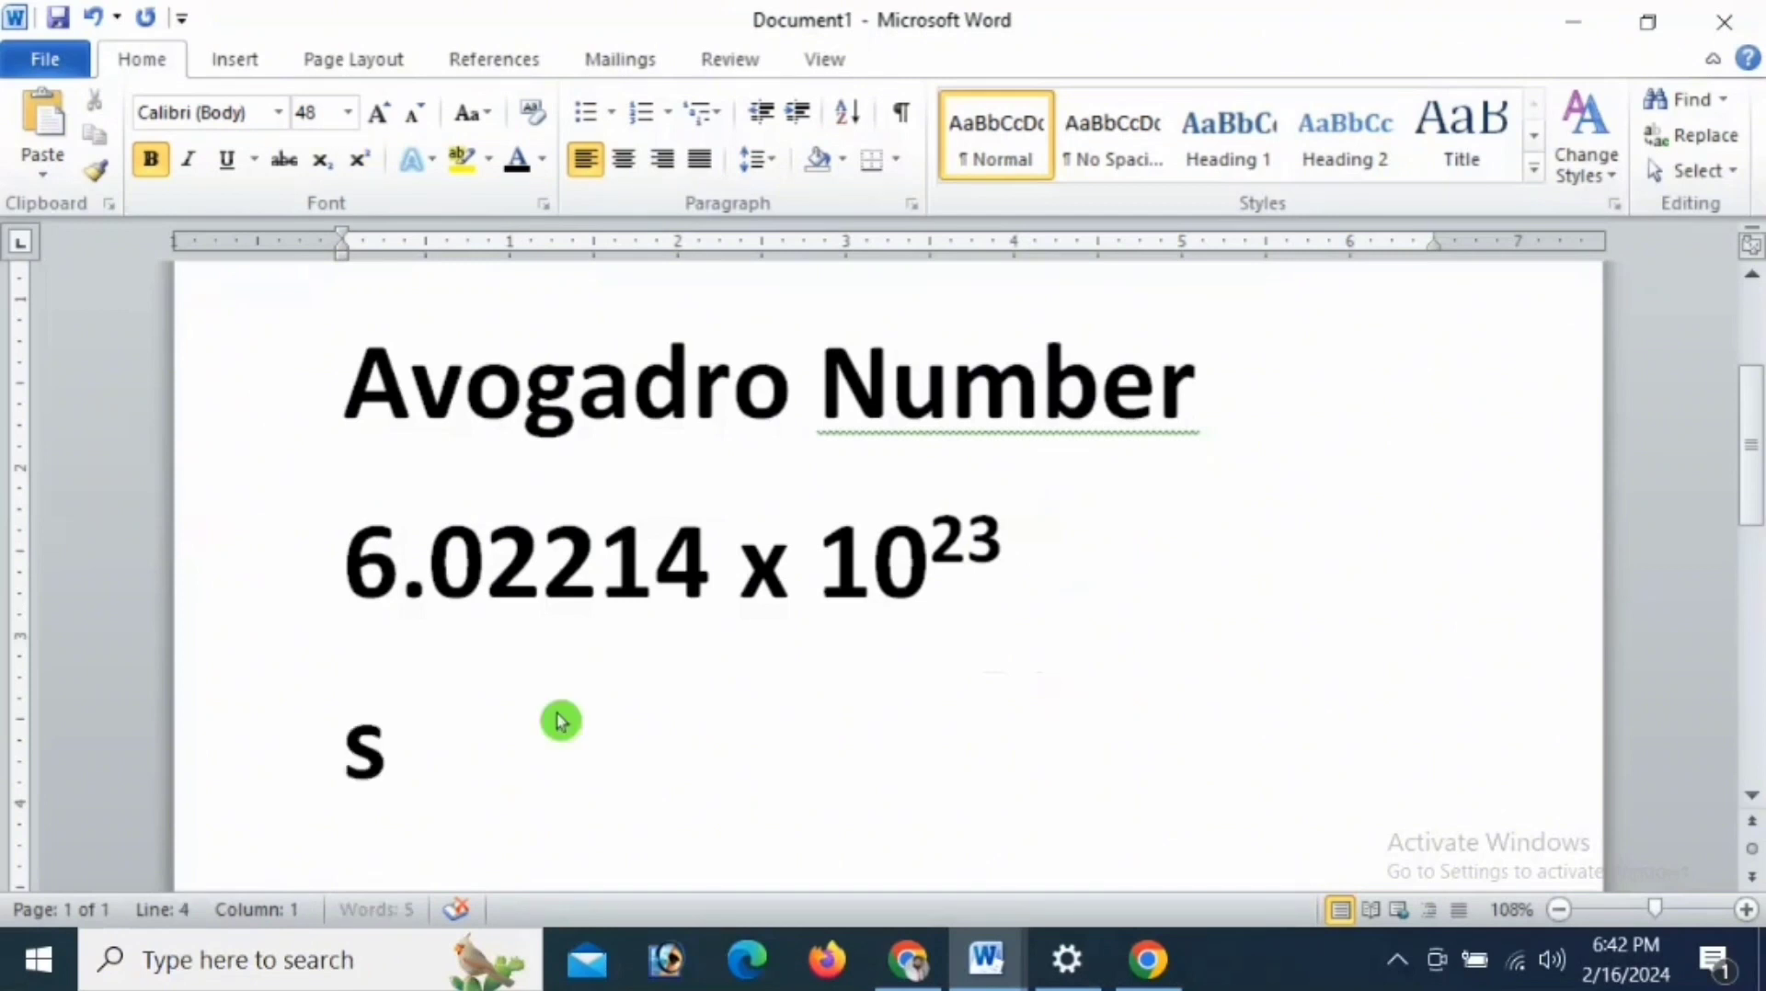
text(ri)
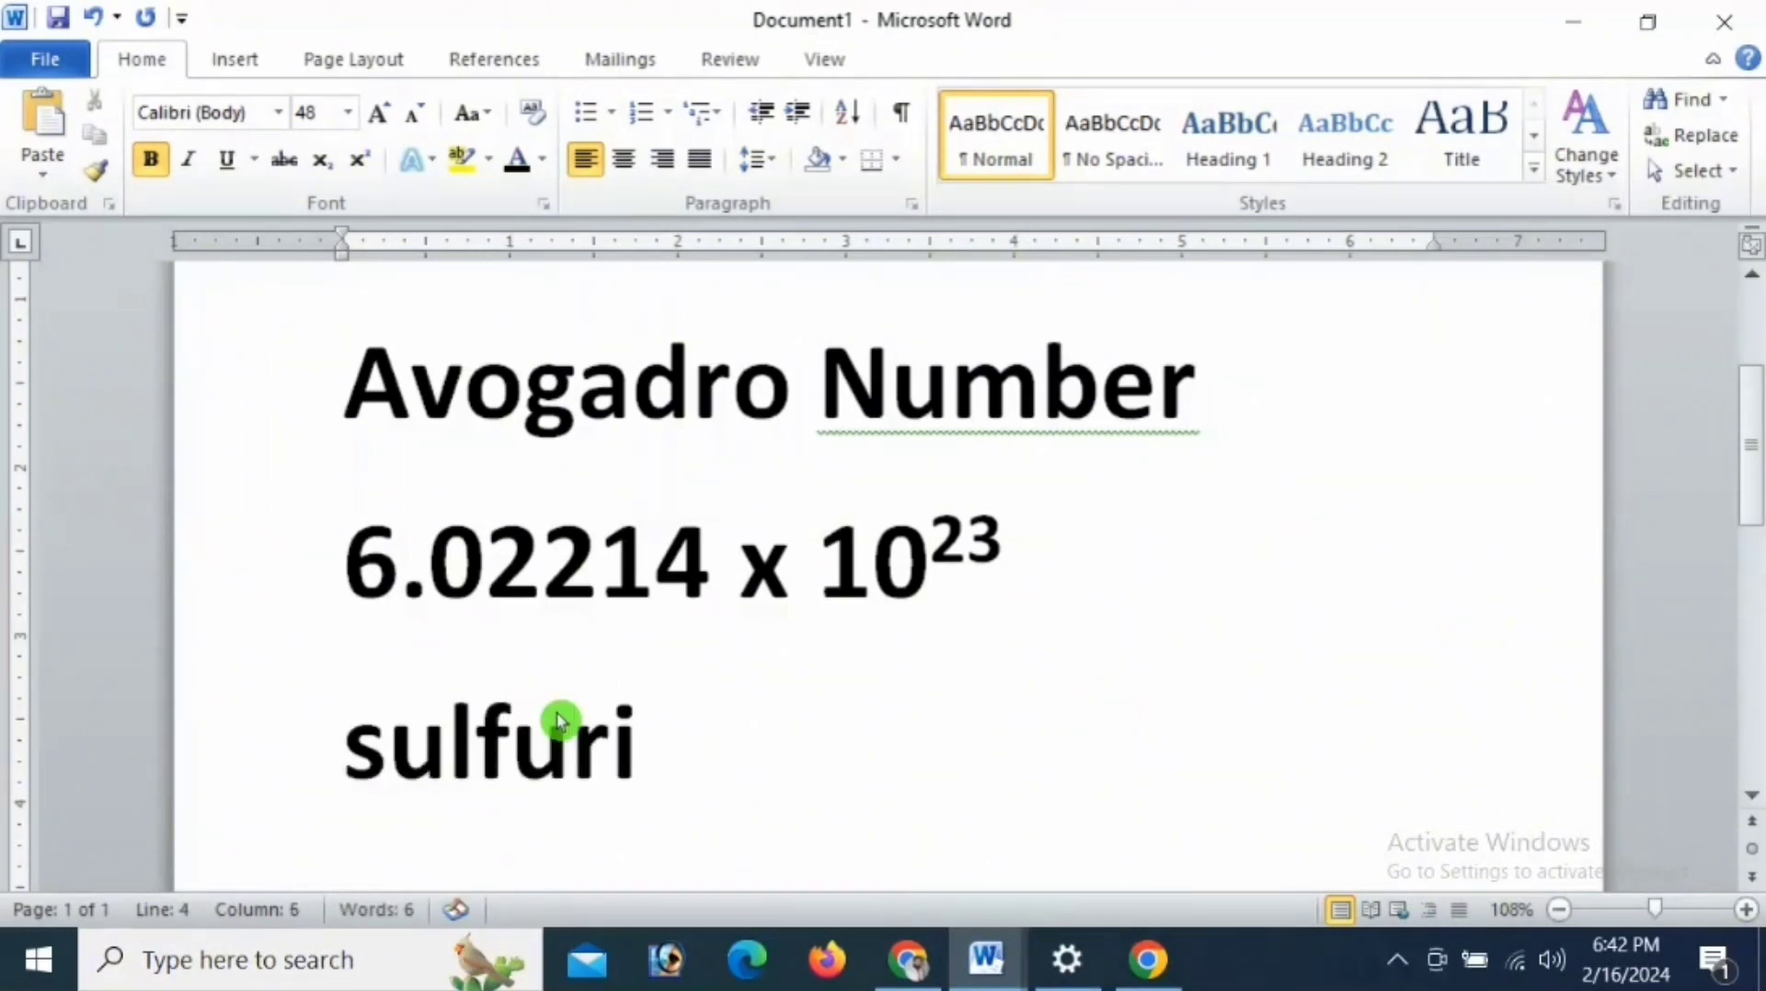
text(c acid)
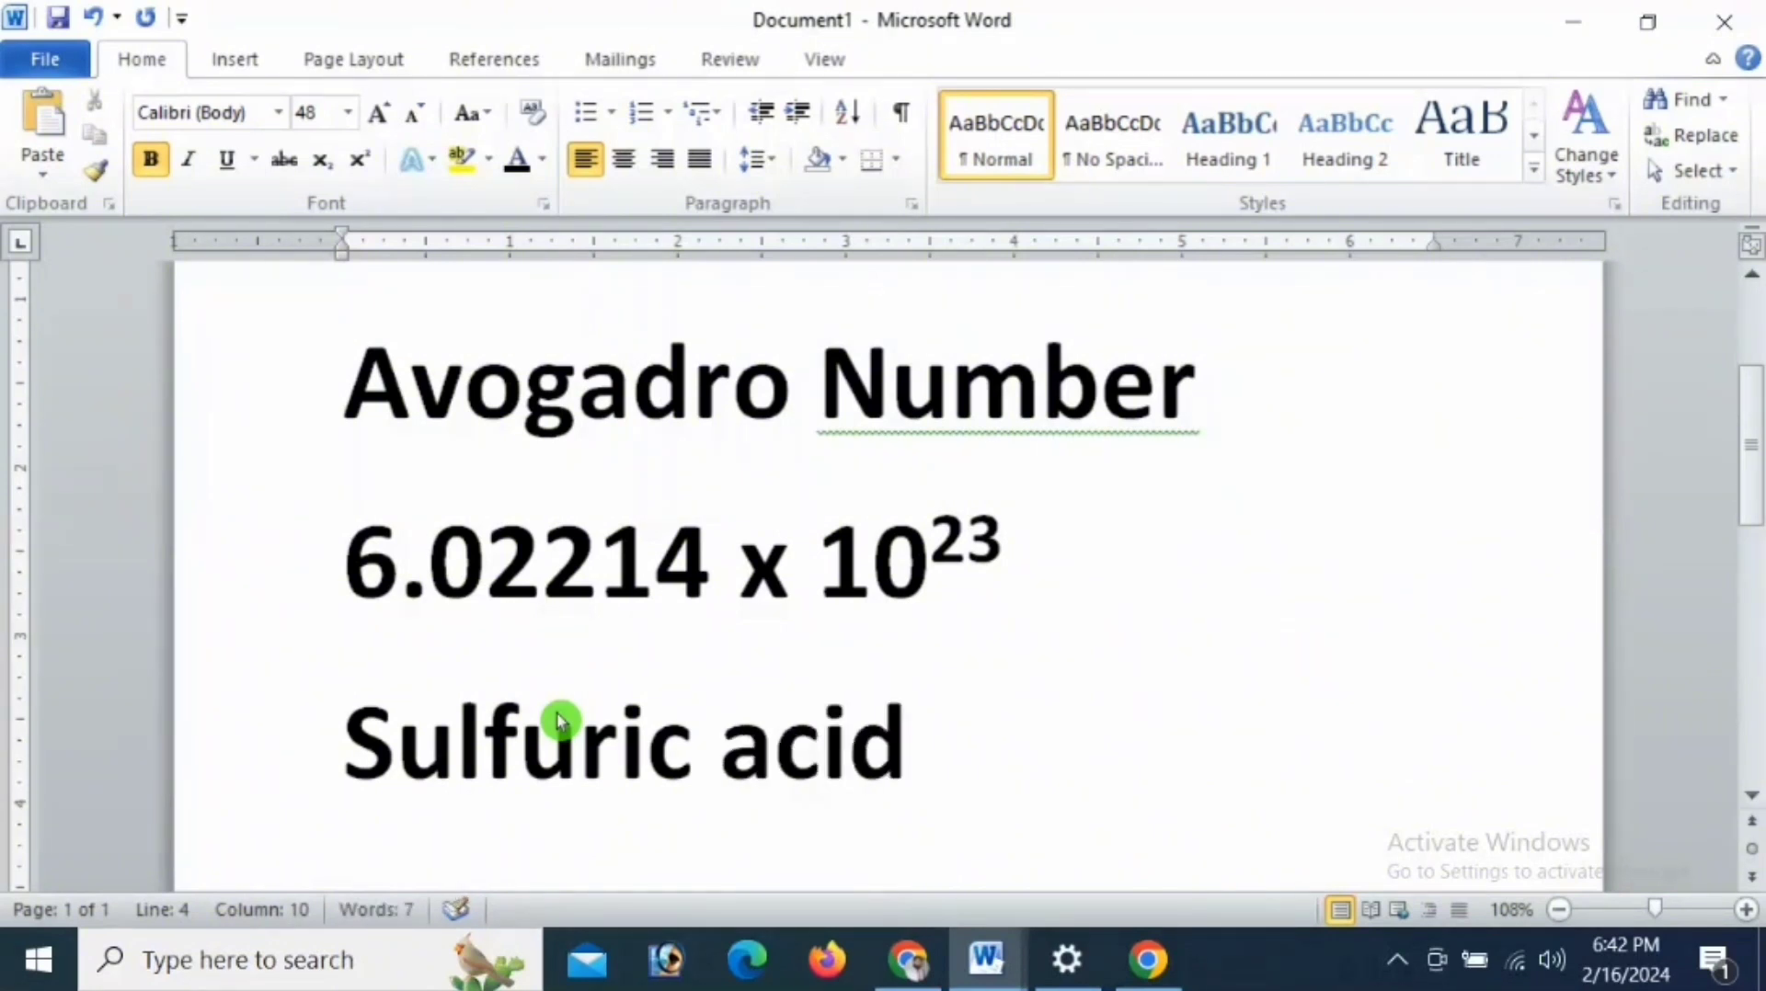
key(Return)
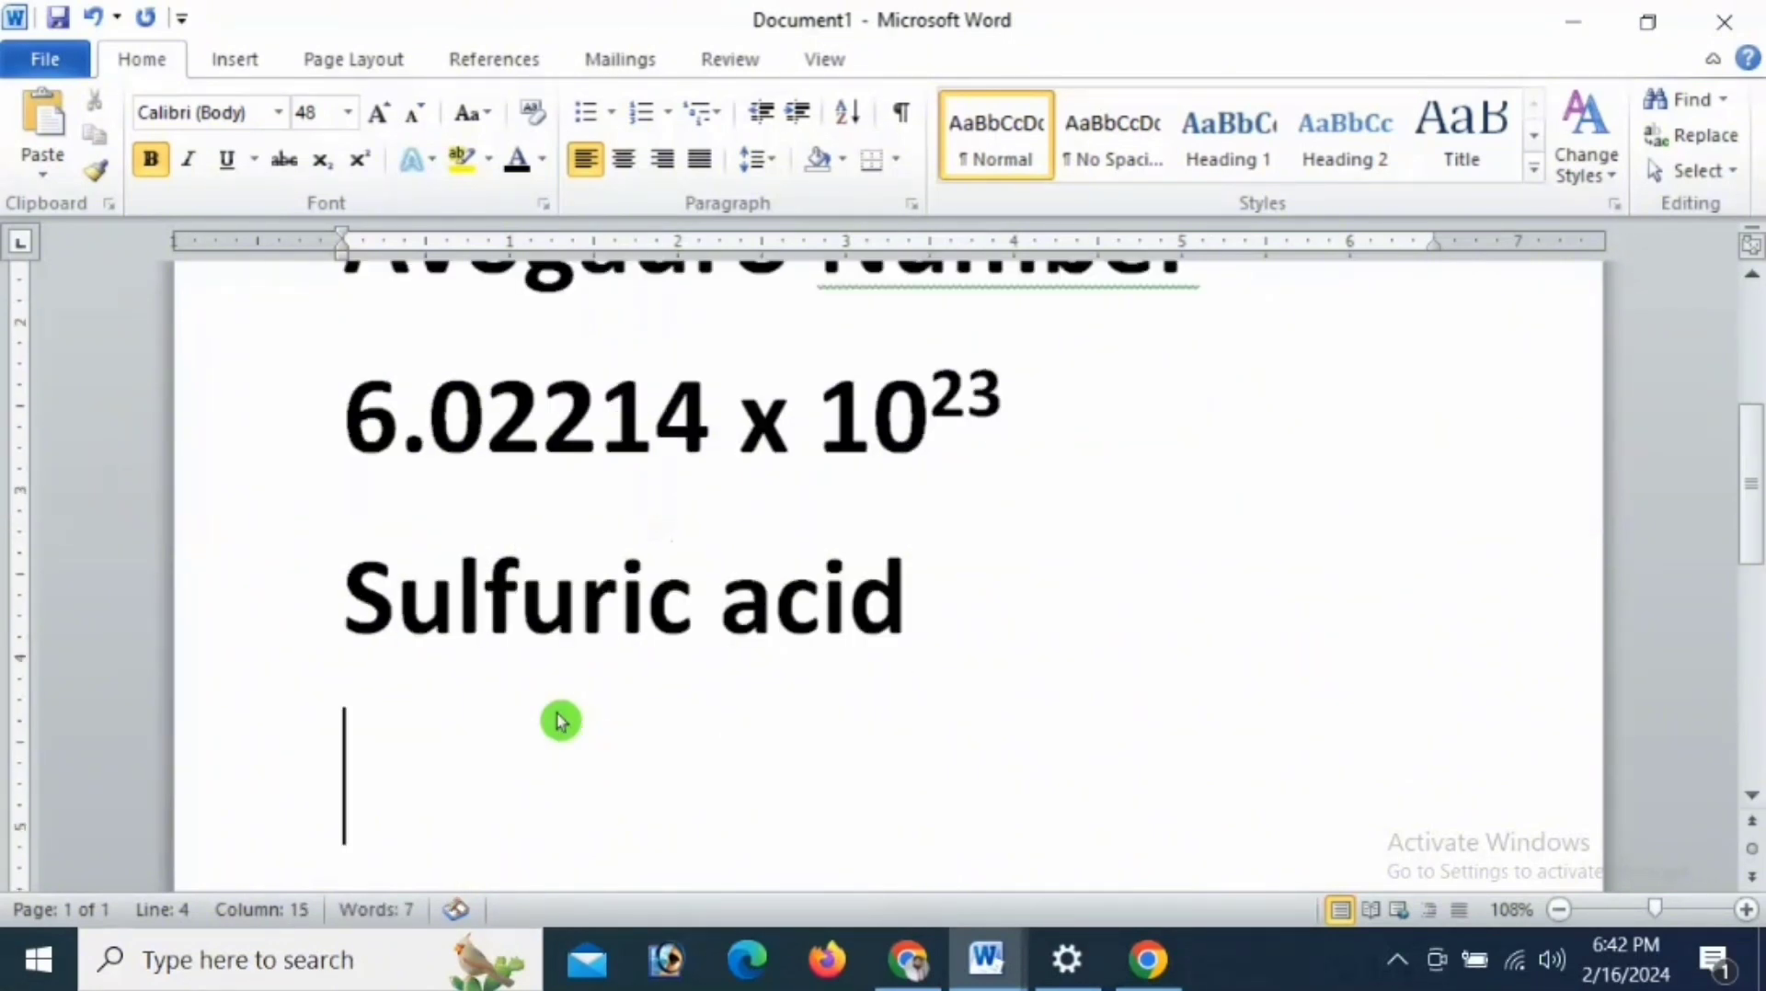
key(BackSpace)
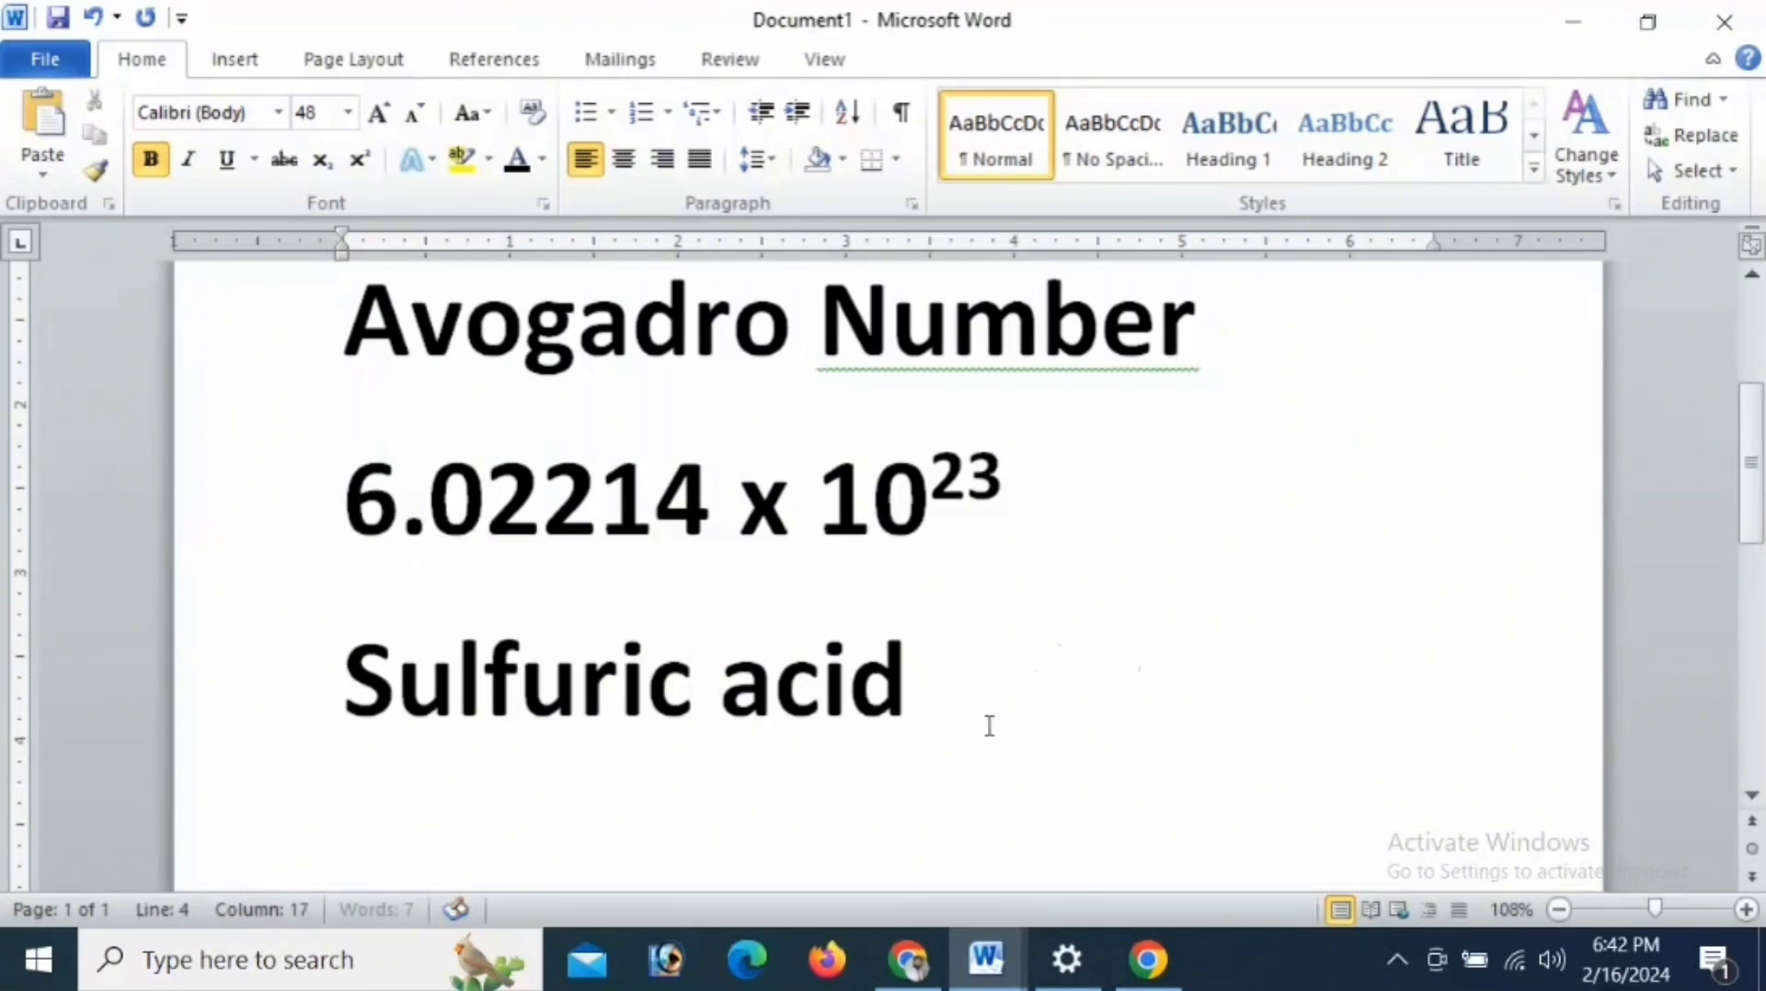
text(H2SO4)
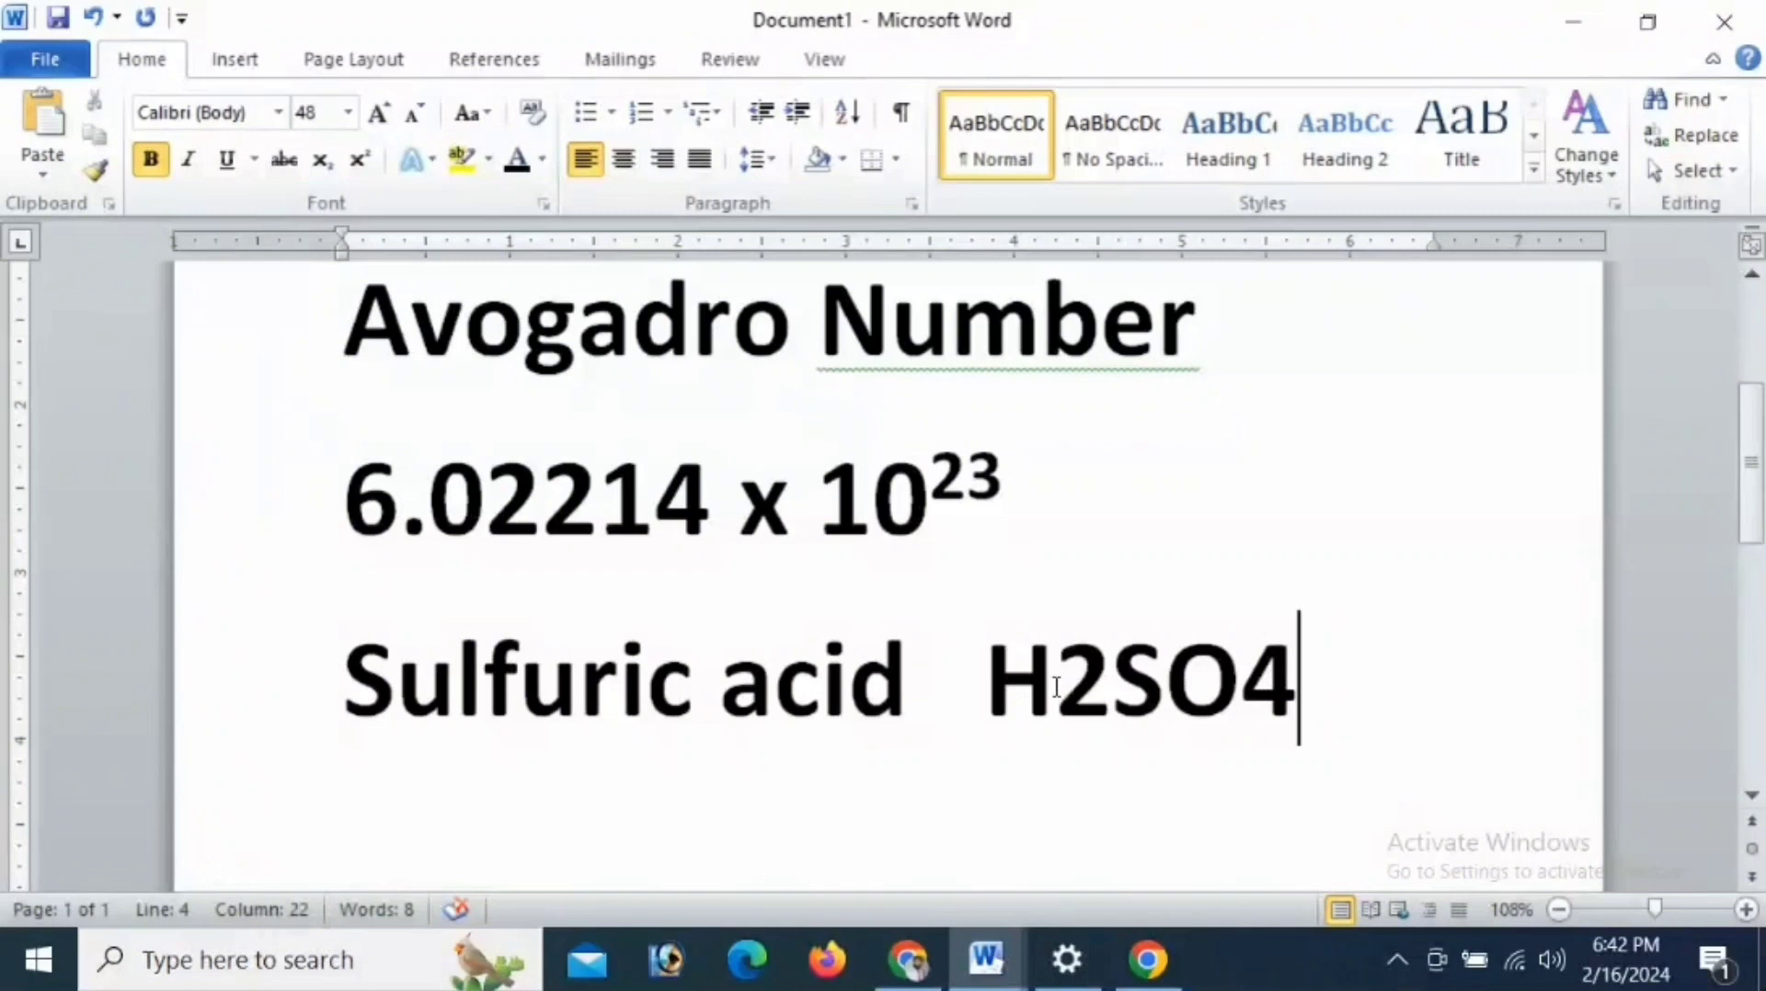
- Format the 2 and the 4 in H2SO4 as subscript and start a new line below
drag(1054, 688, 1111, 692)
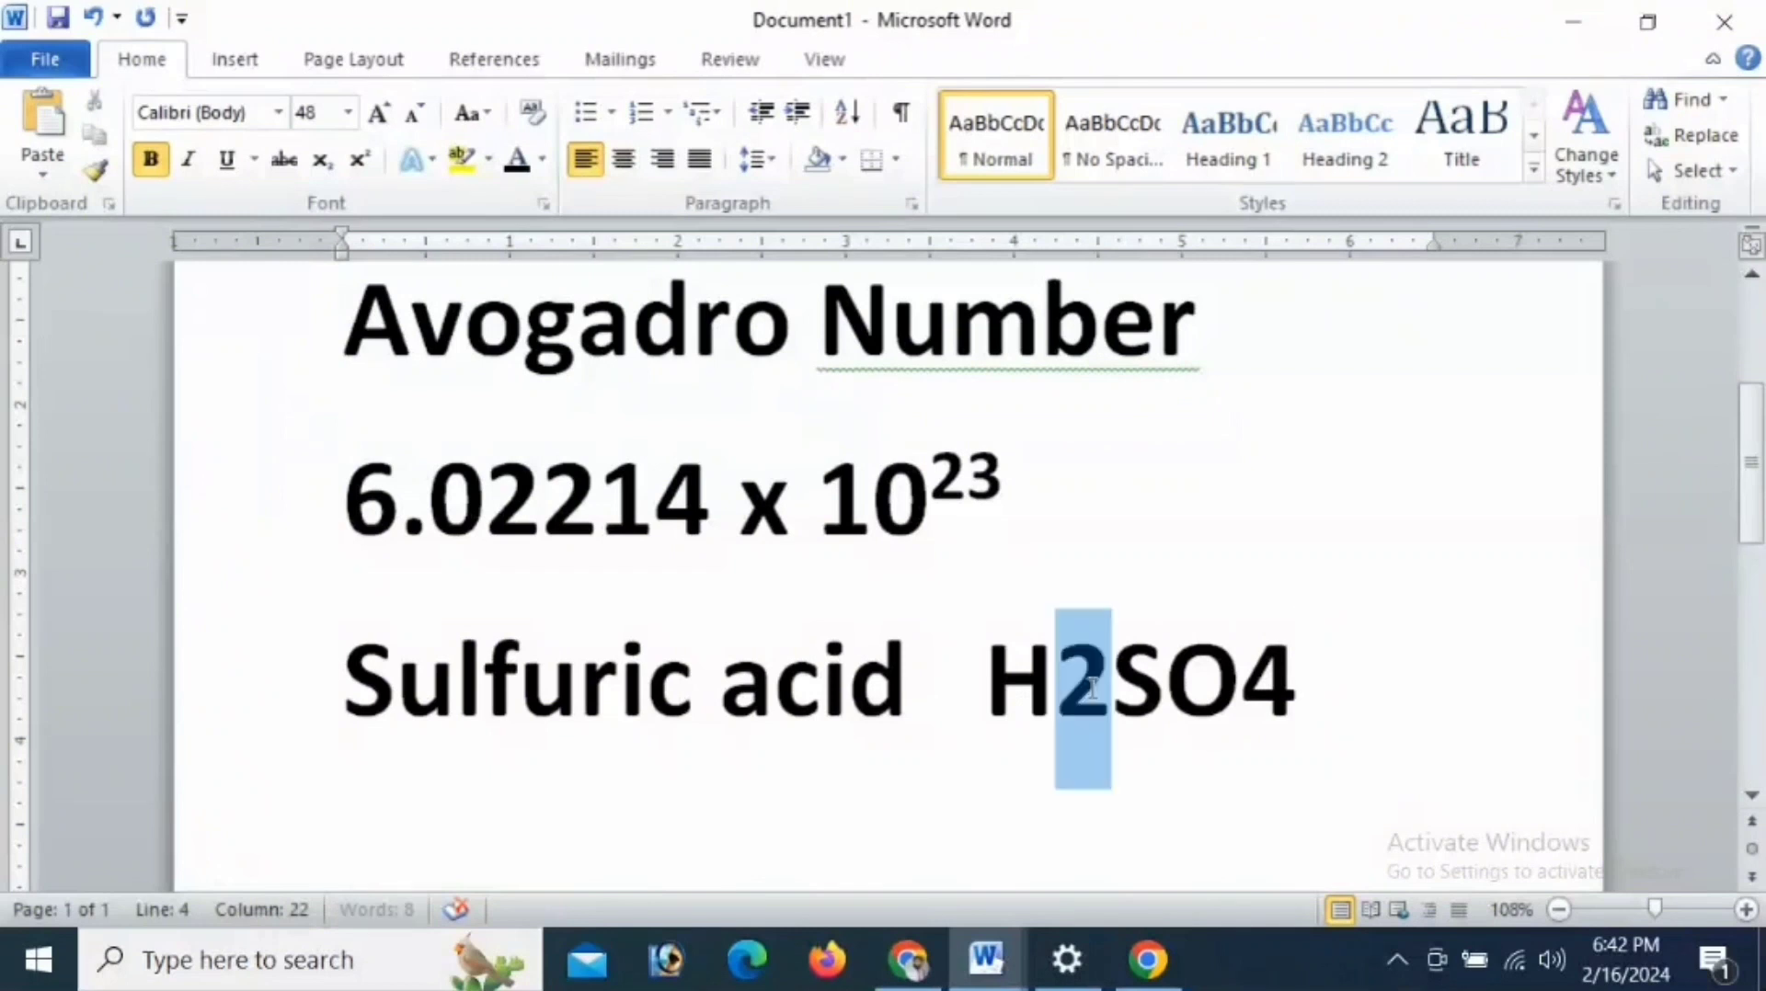
click(322, 160)
drag(1221, 685, 1278, 688)
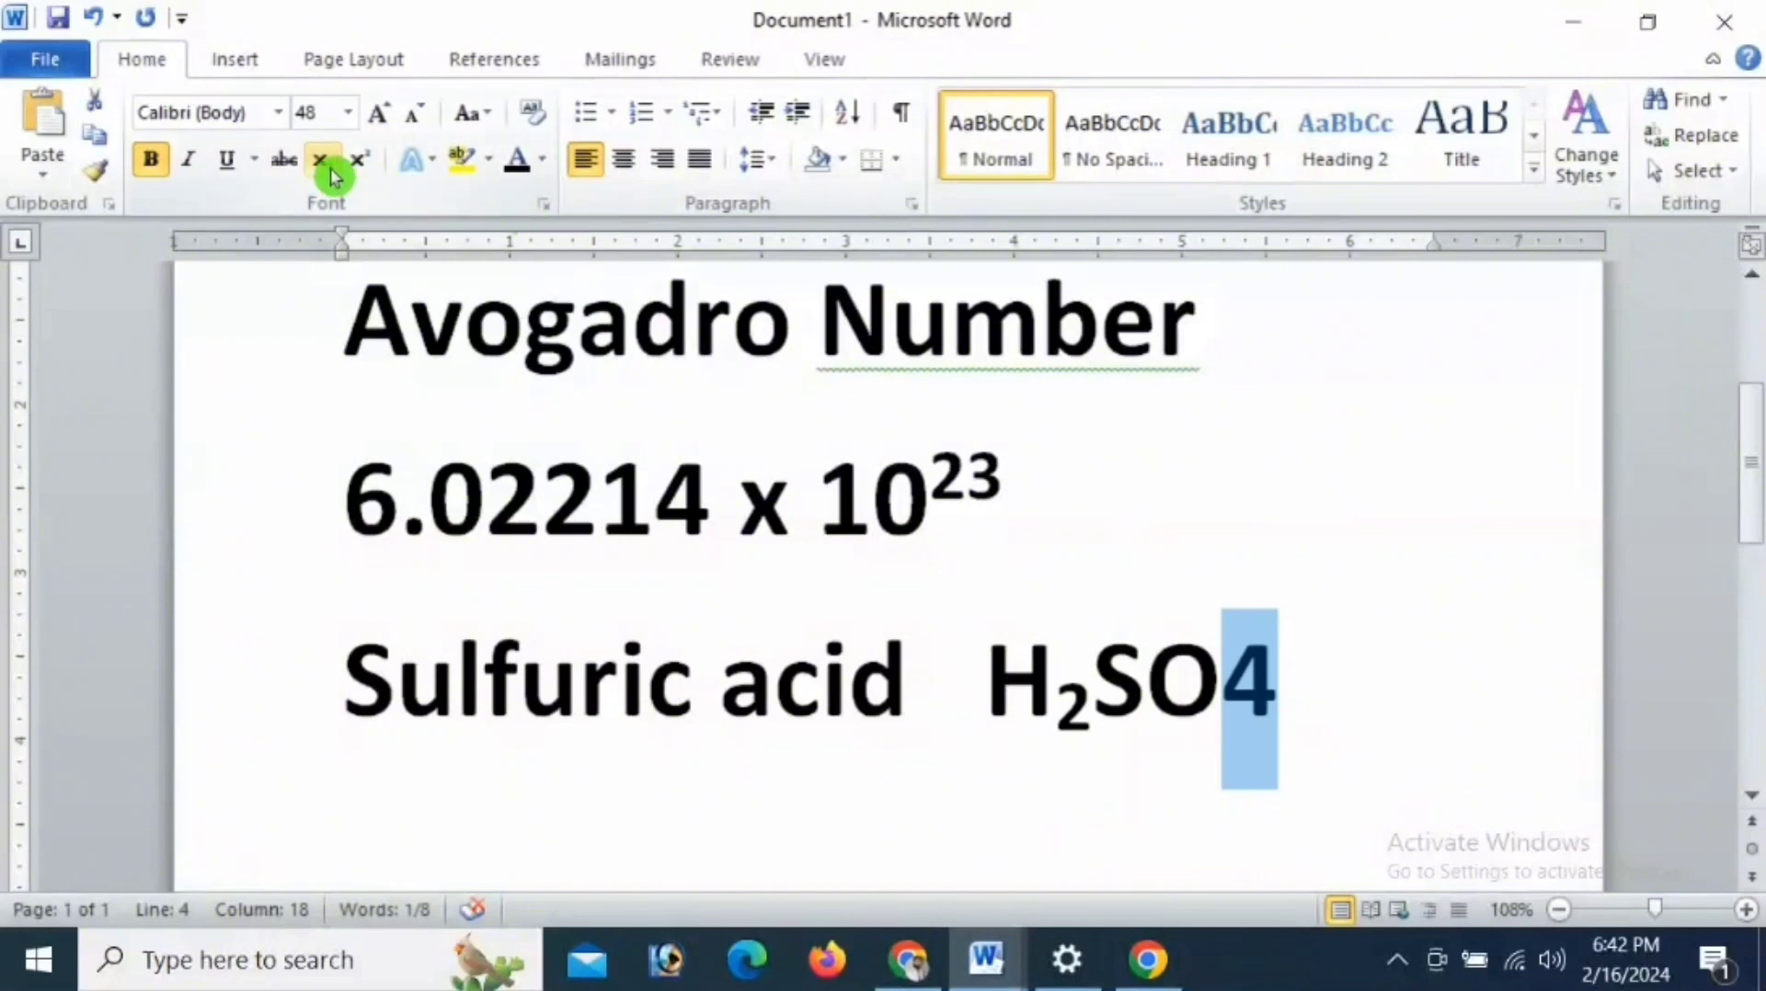
click(323, 162)
click(1289, 682)
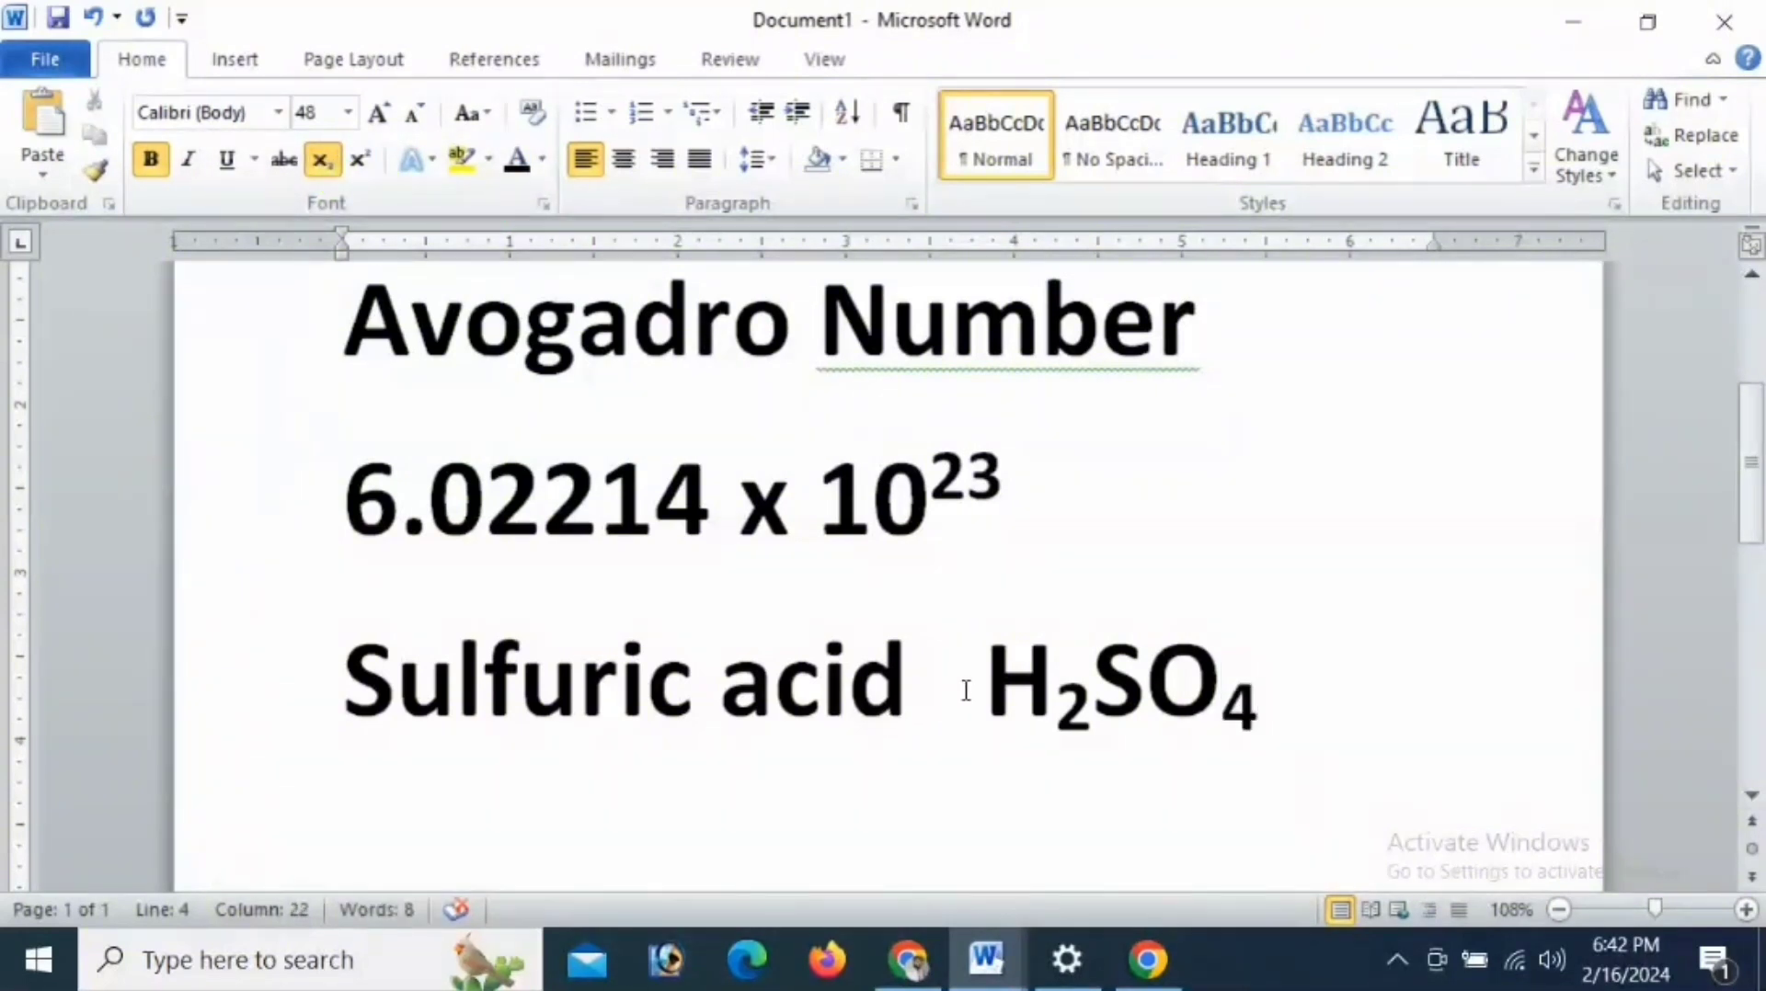
click(1326, 738)
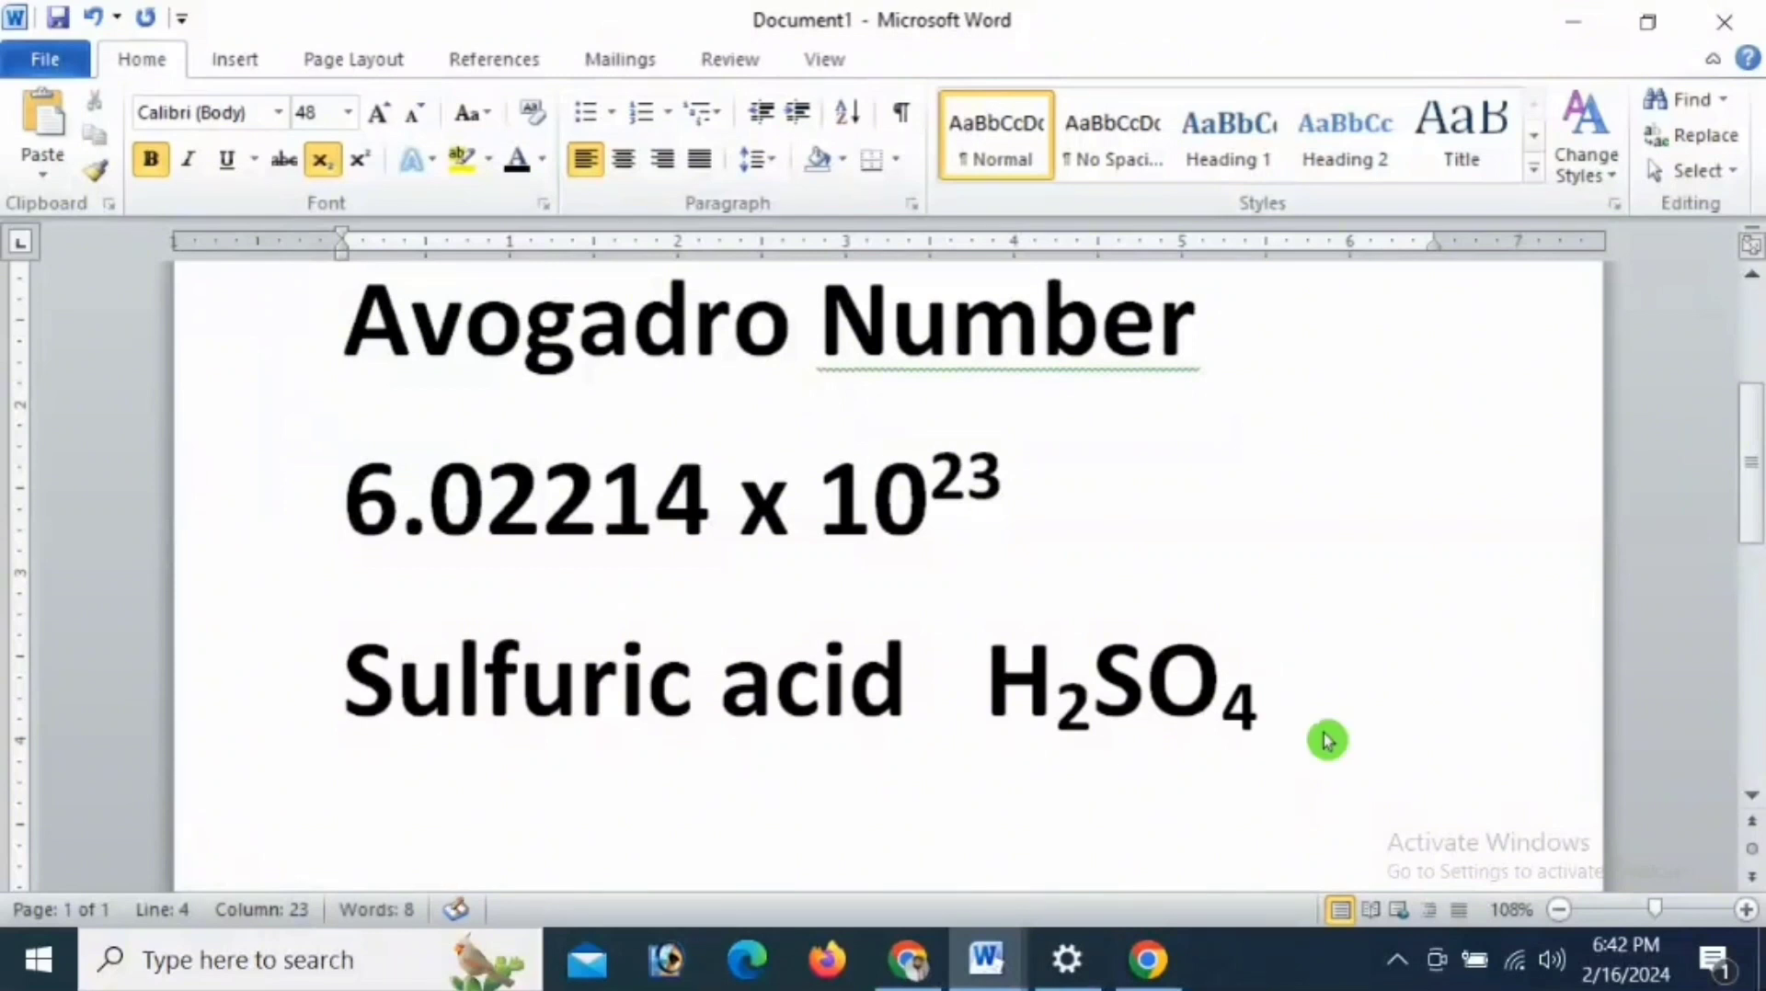
key(Return)
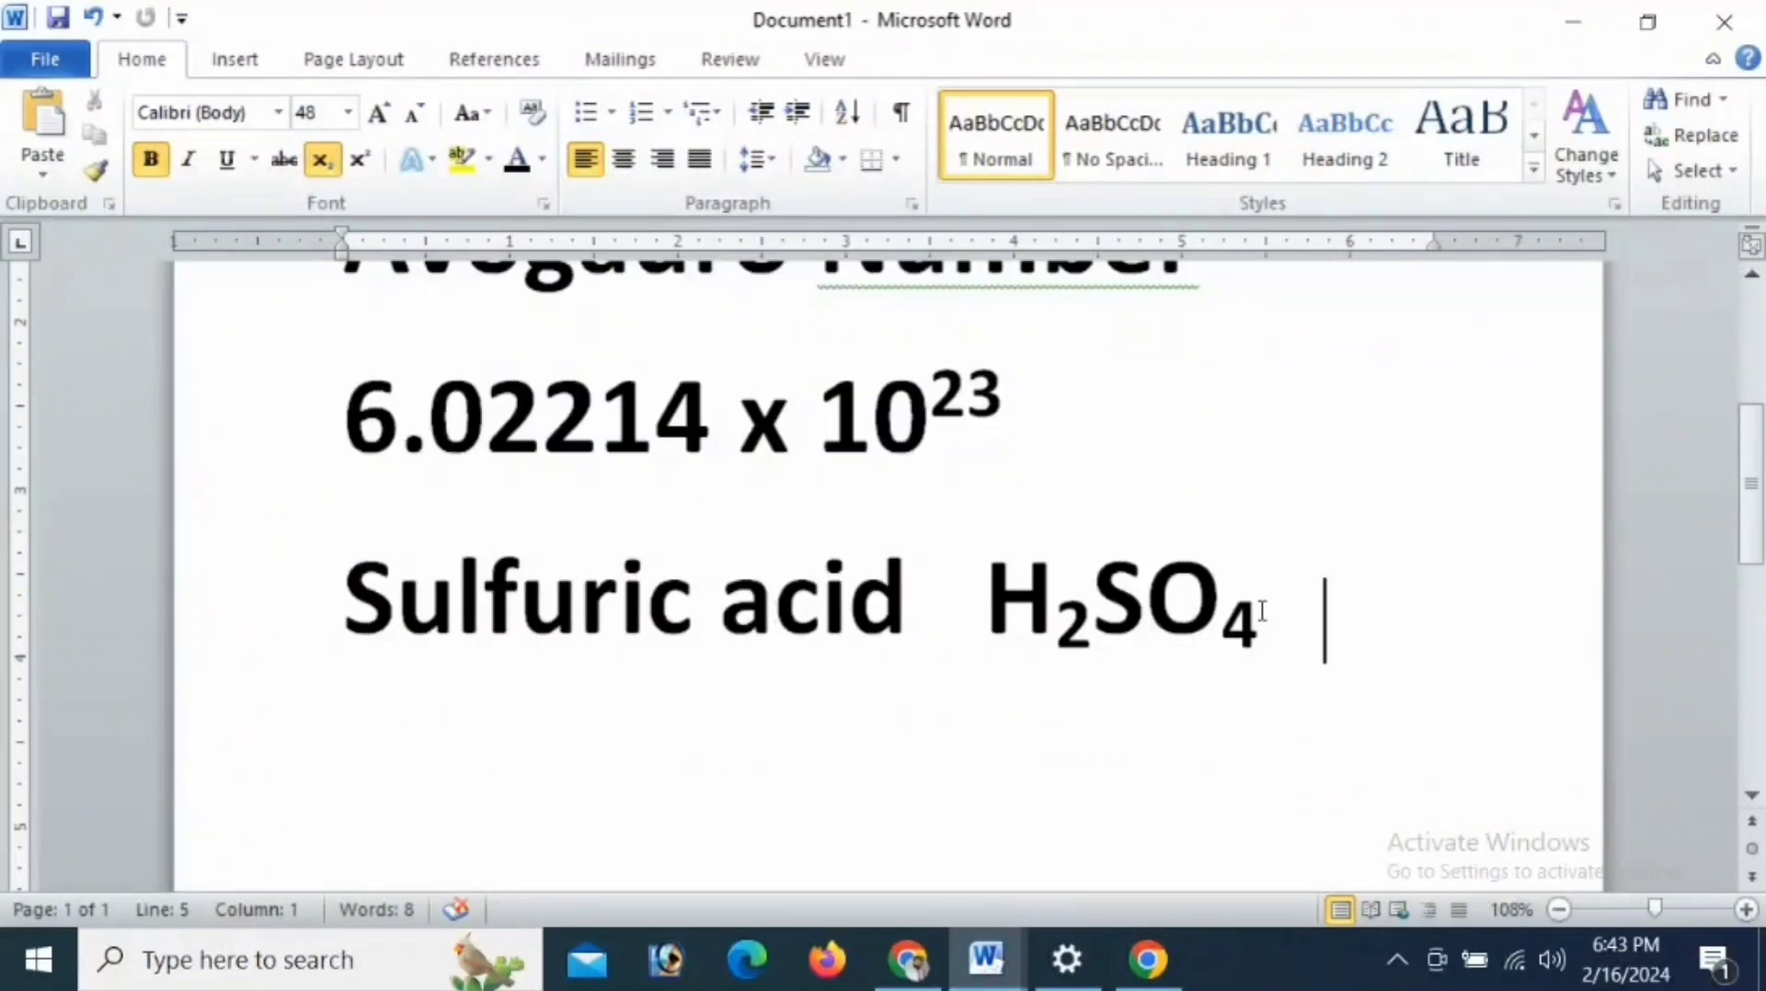
- Set the whole sulfuric acid line to font size 20 and place the cursor at its end
triple_click(1262, 612)
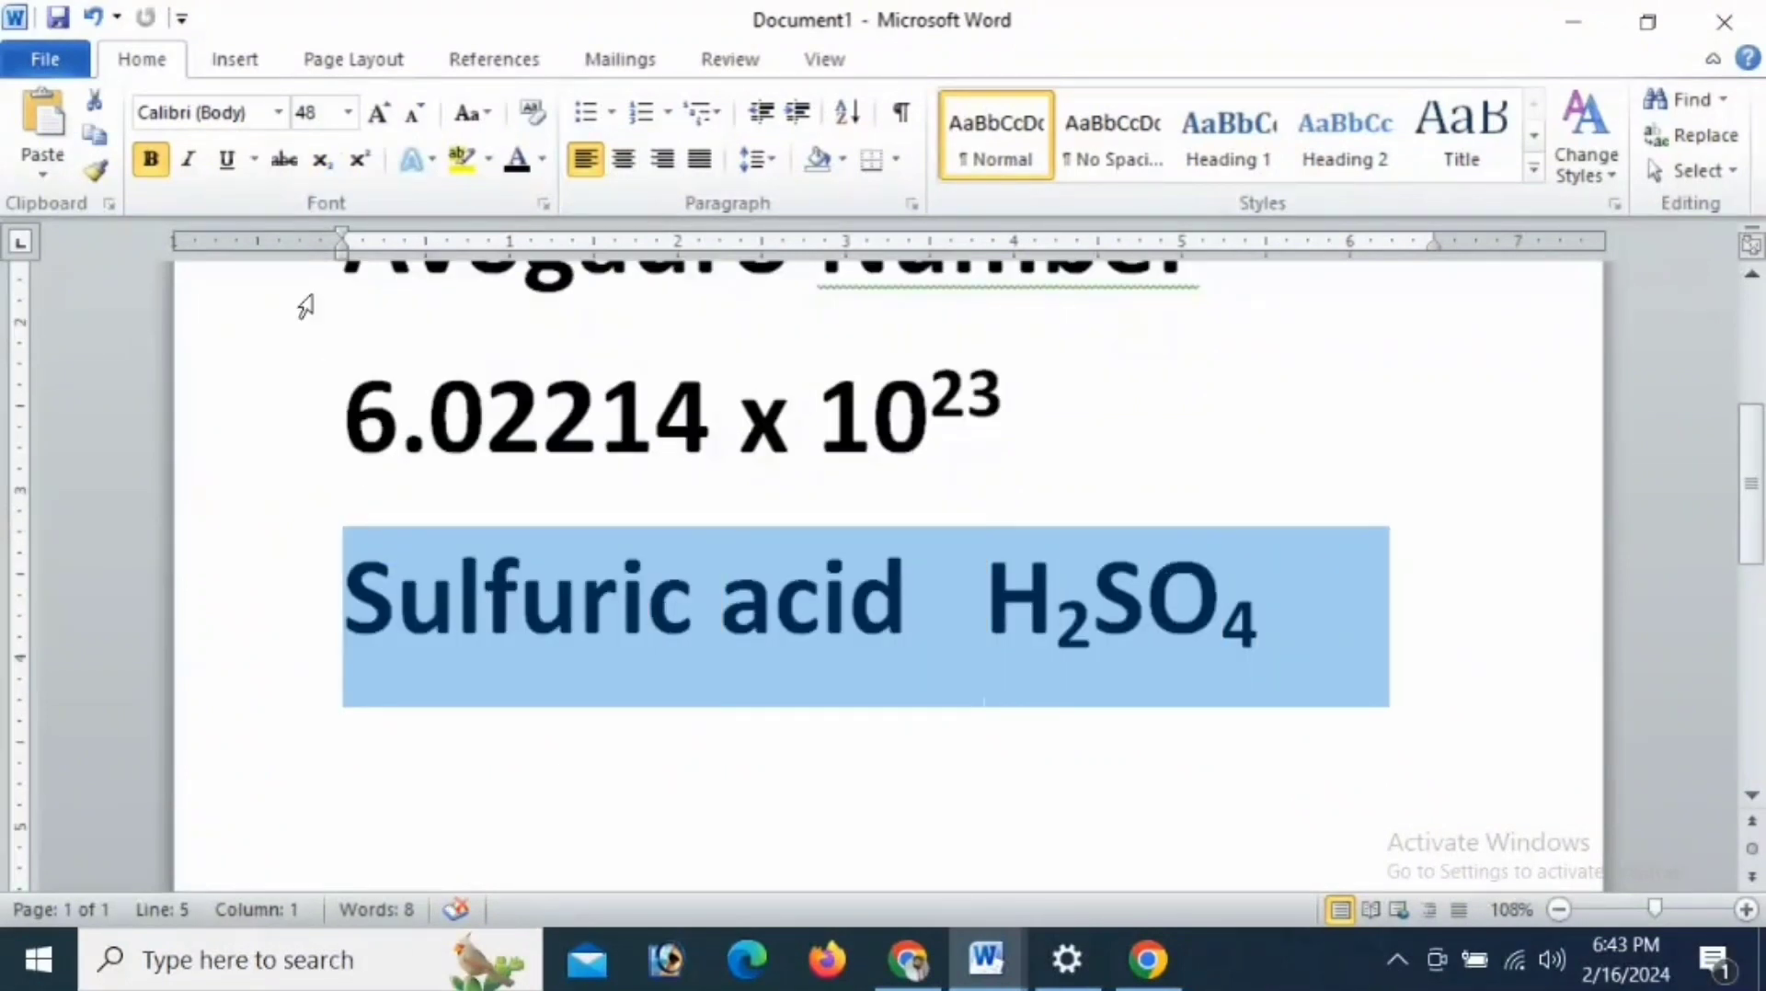
click(350, 114)
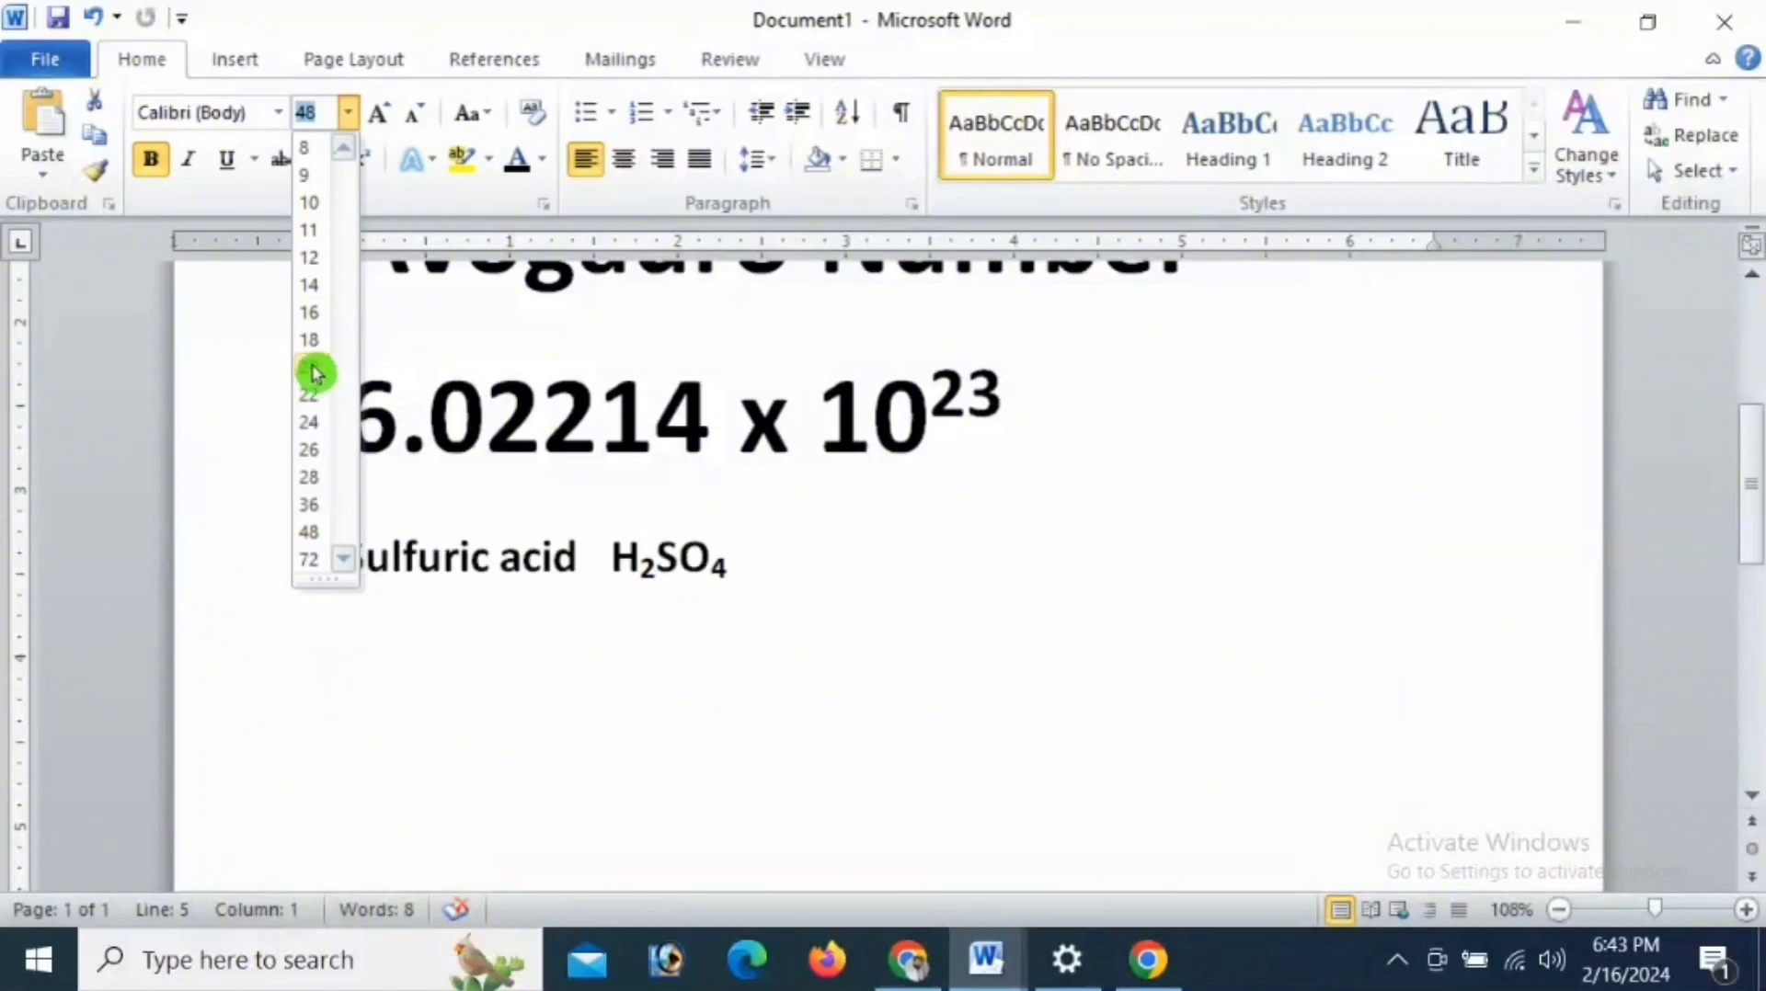
click(313, 369)
click(788, 574)
click(787, 573)
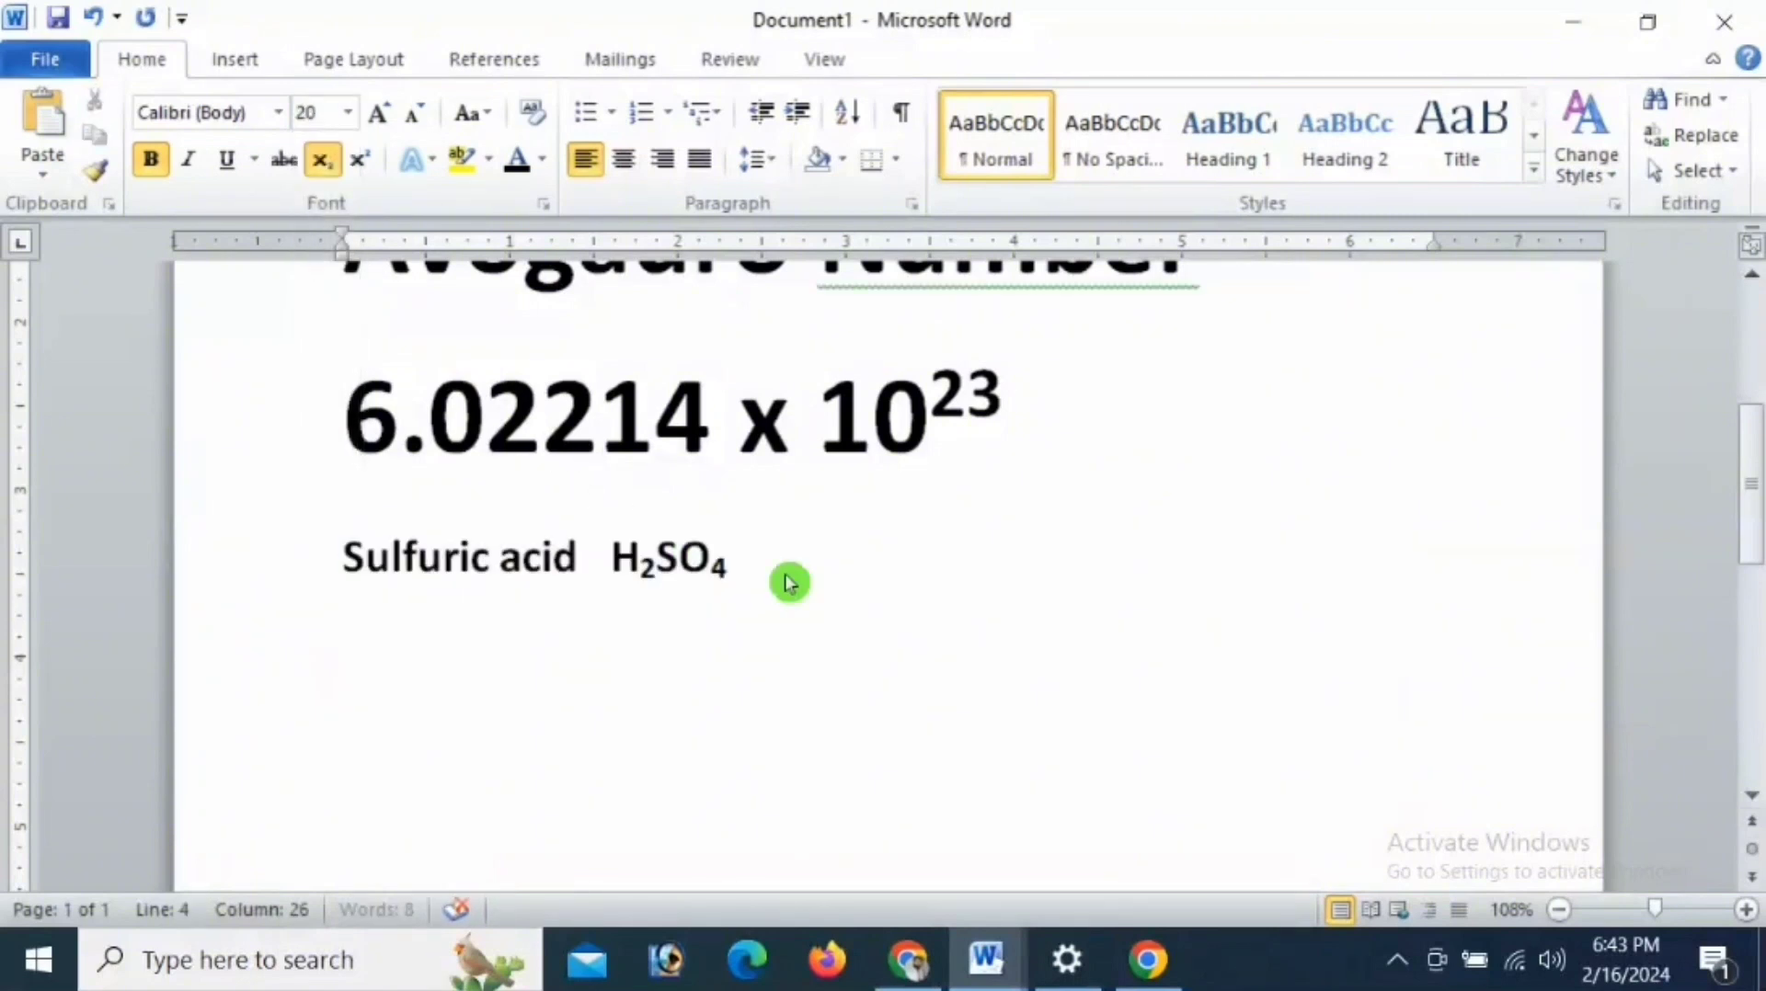
- Add a new line at font size 48 without subscript, reading "Water" followed by "H2o"
key(Return)
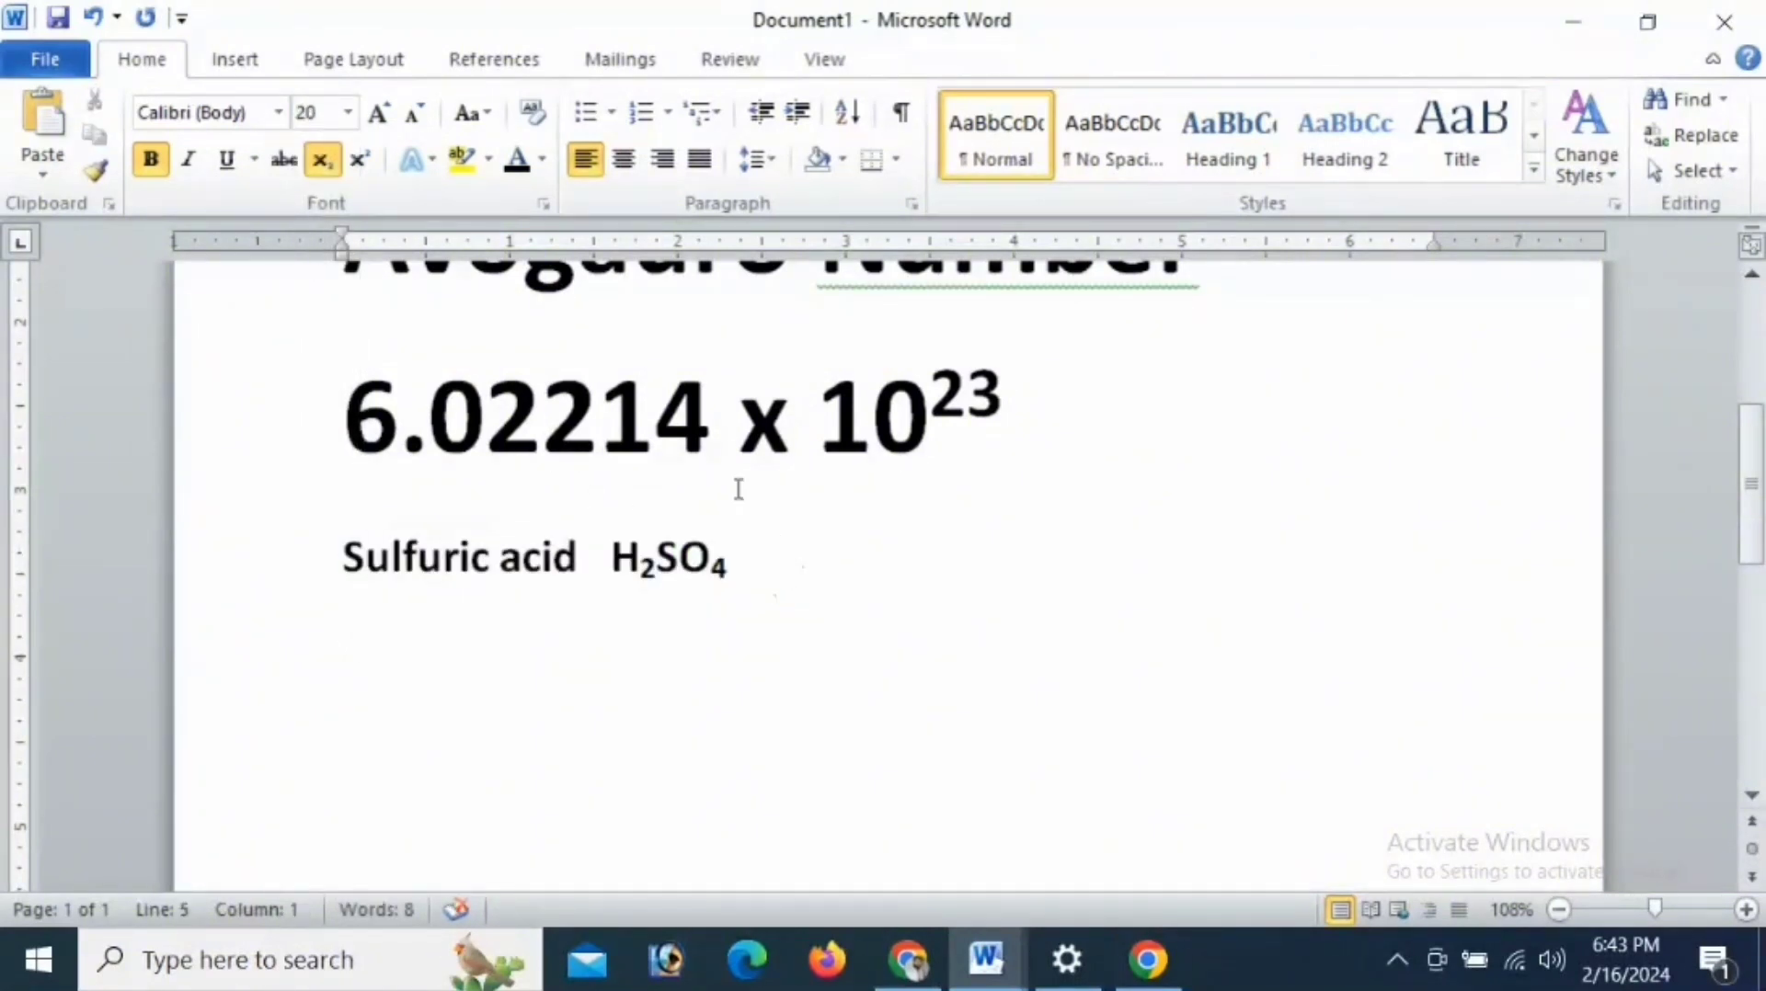
click(350, 113)
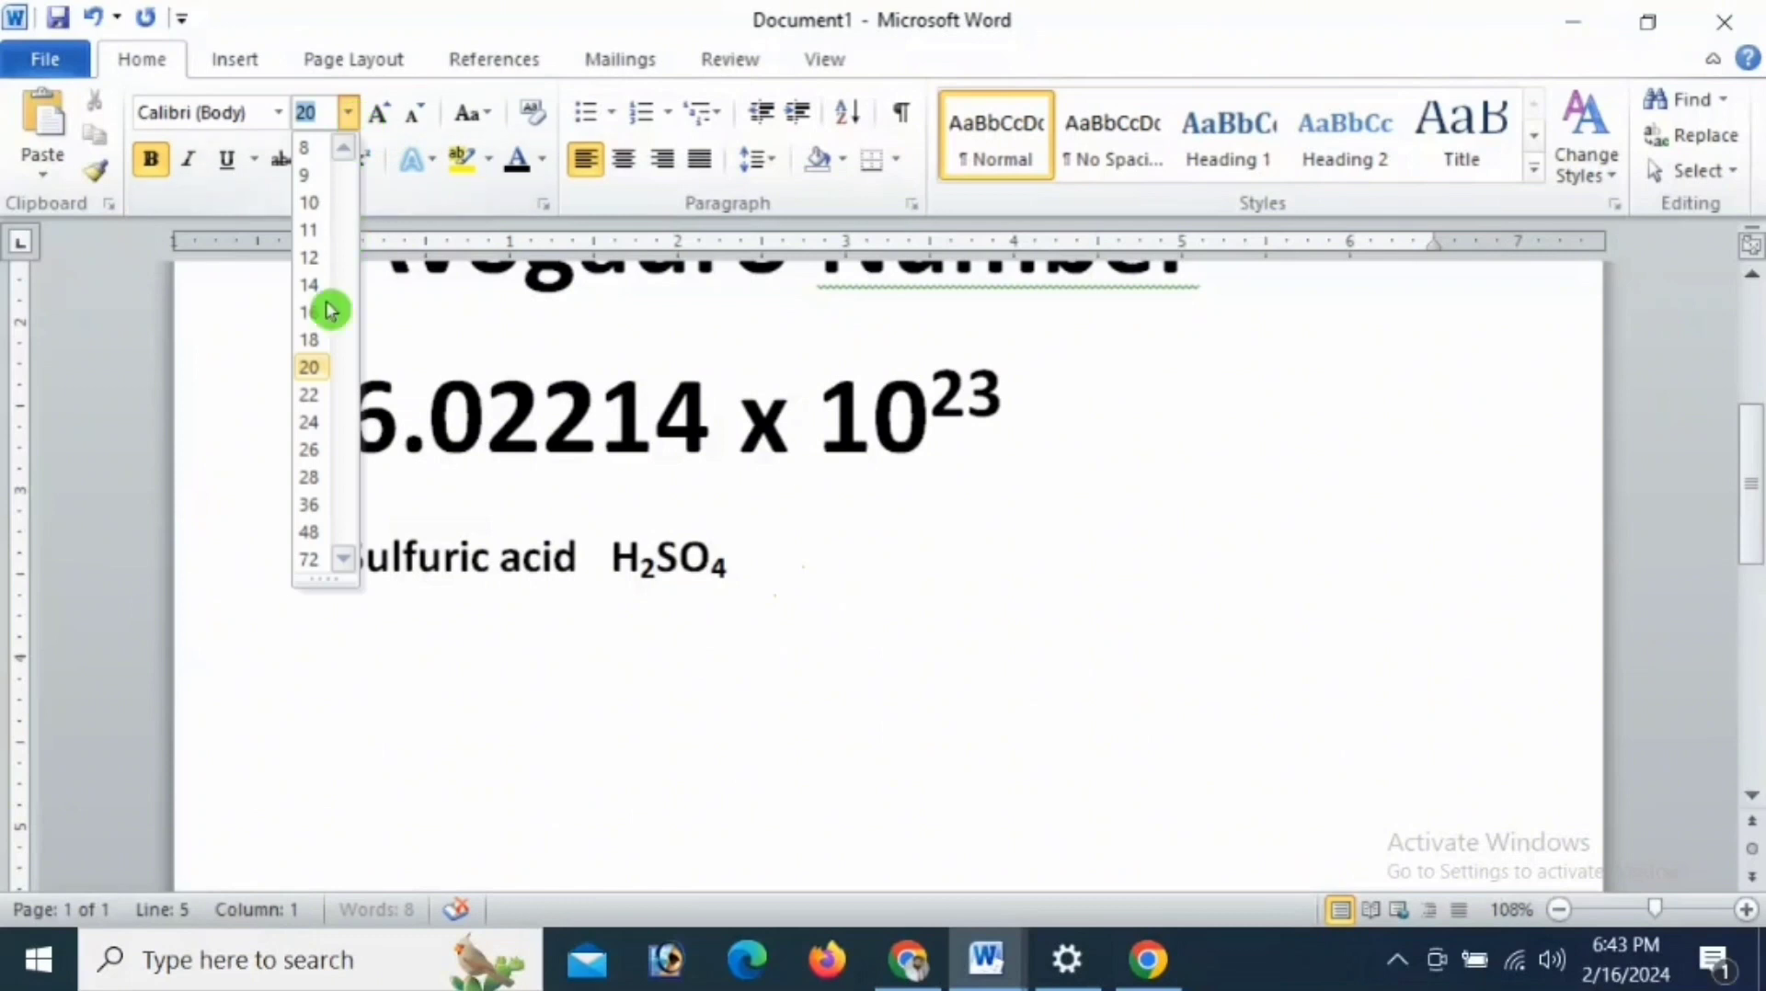
click(310, 534)
click(571, 724)
text(Wat)
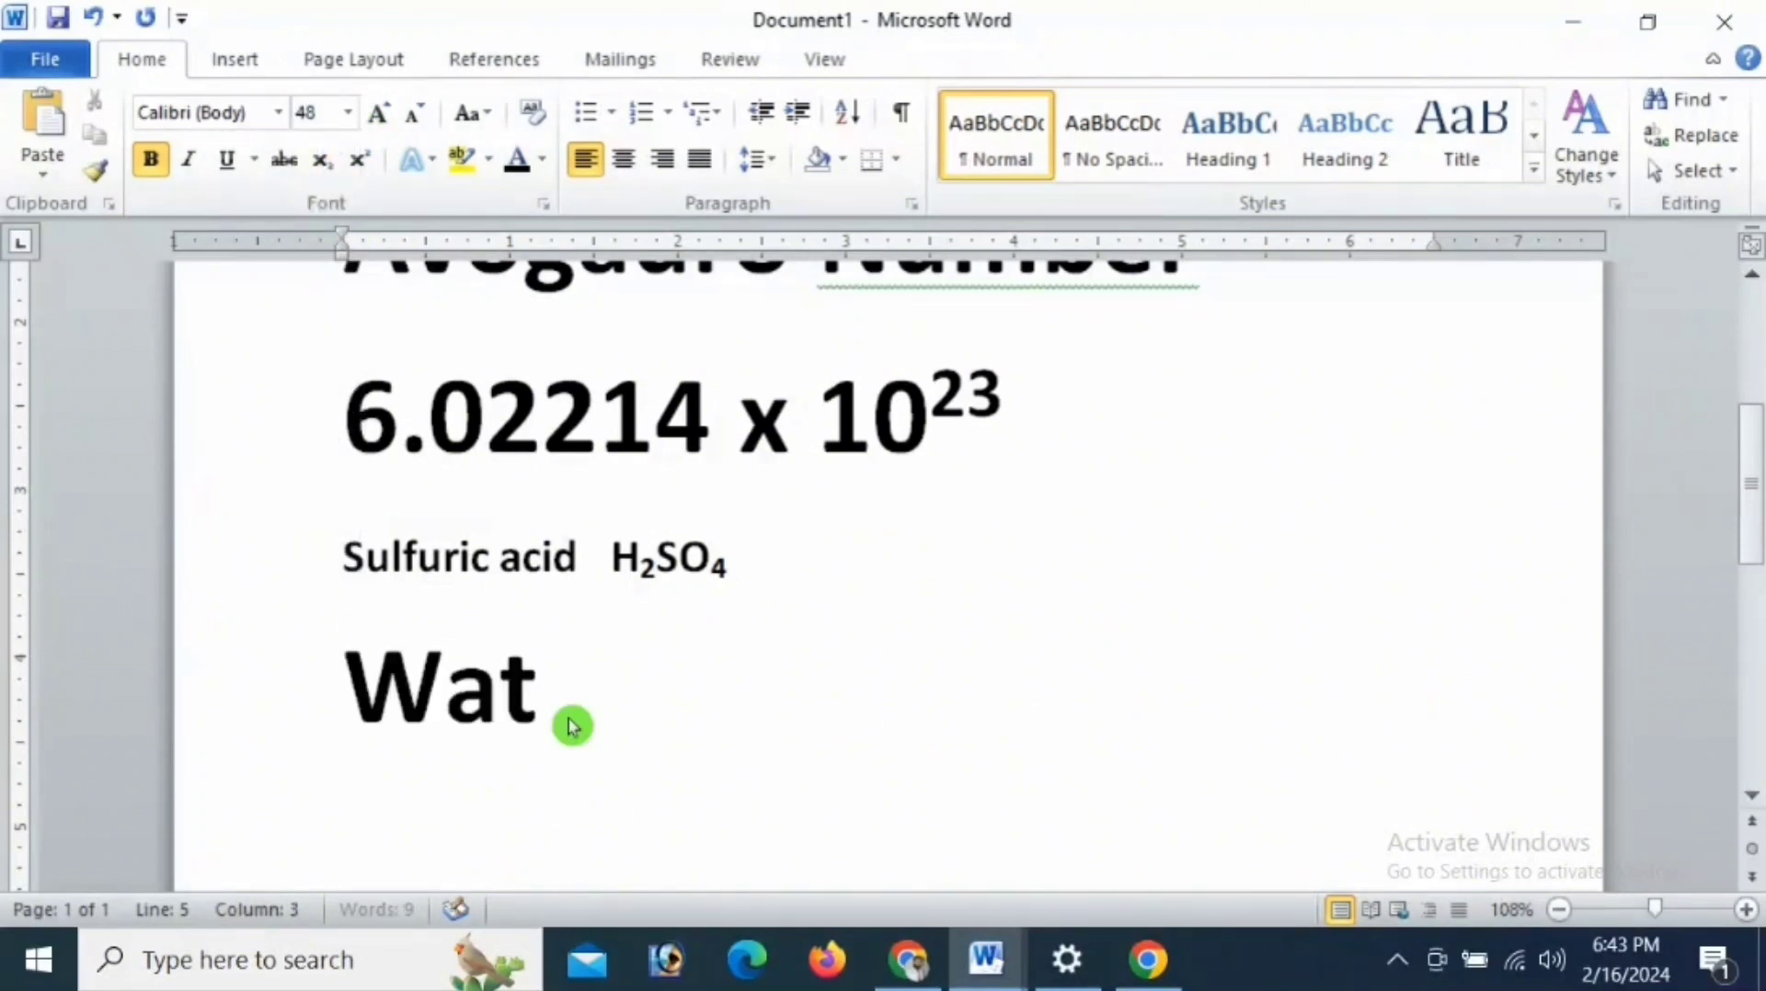
text(er  H2o)
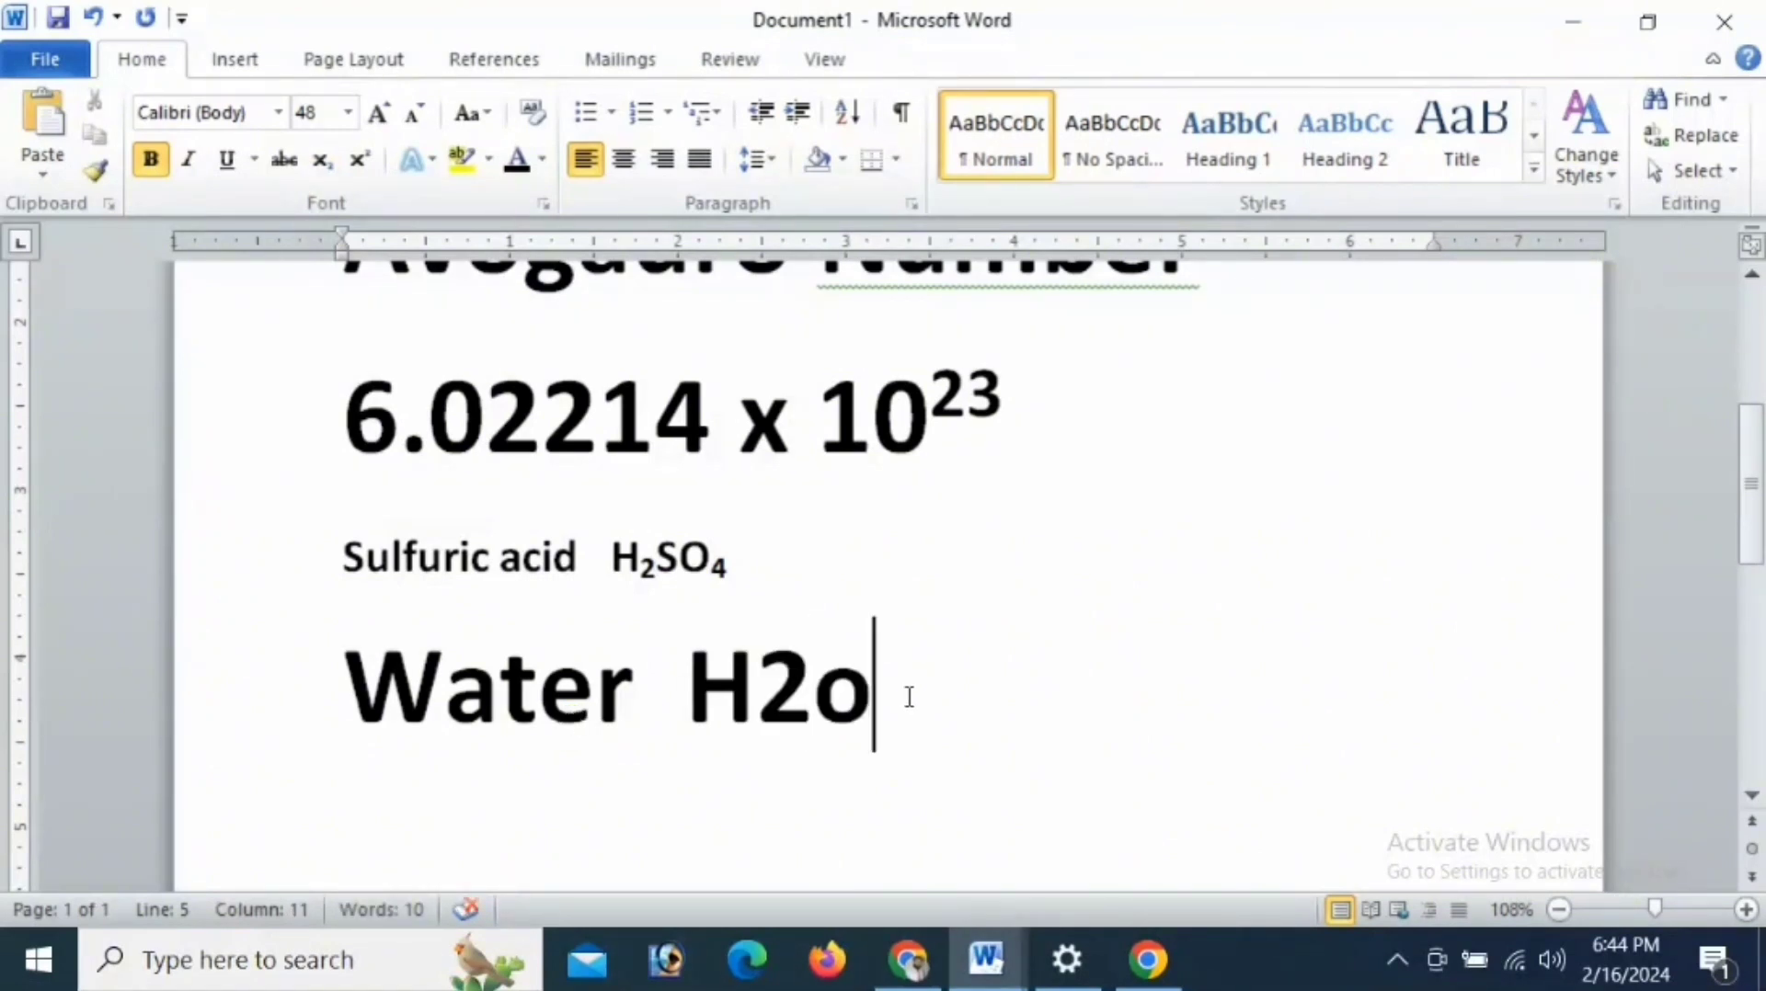
- Format the 2 in the water formula "H2o" as subscript and deselect it
drag(812, 697, 788, 702)
click(314, 164)
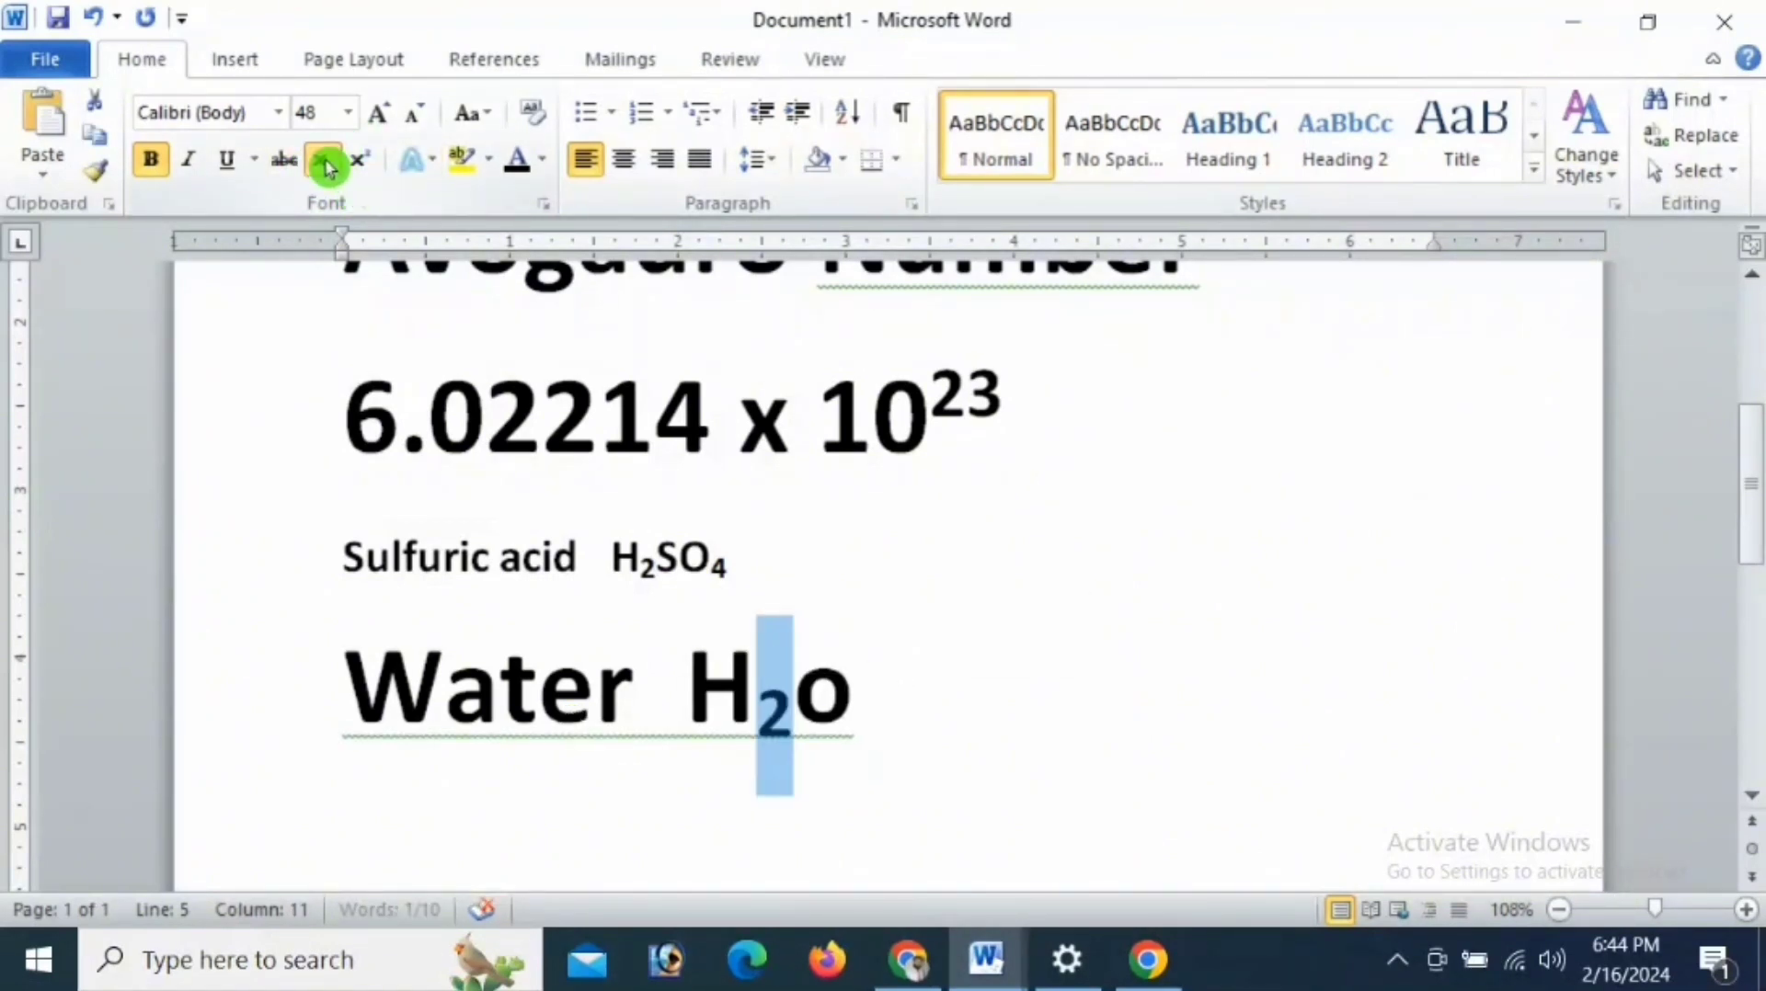
click(850, 725)
scroll(850, 726, up, 1)
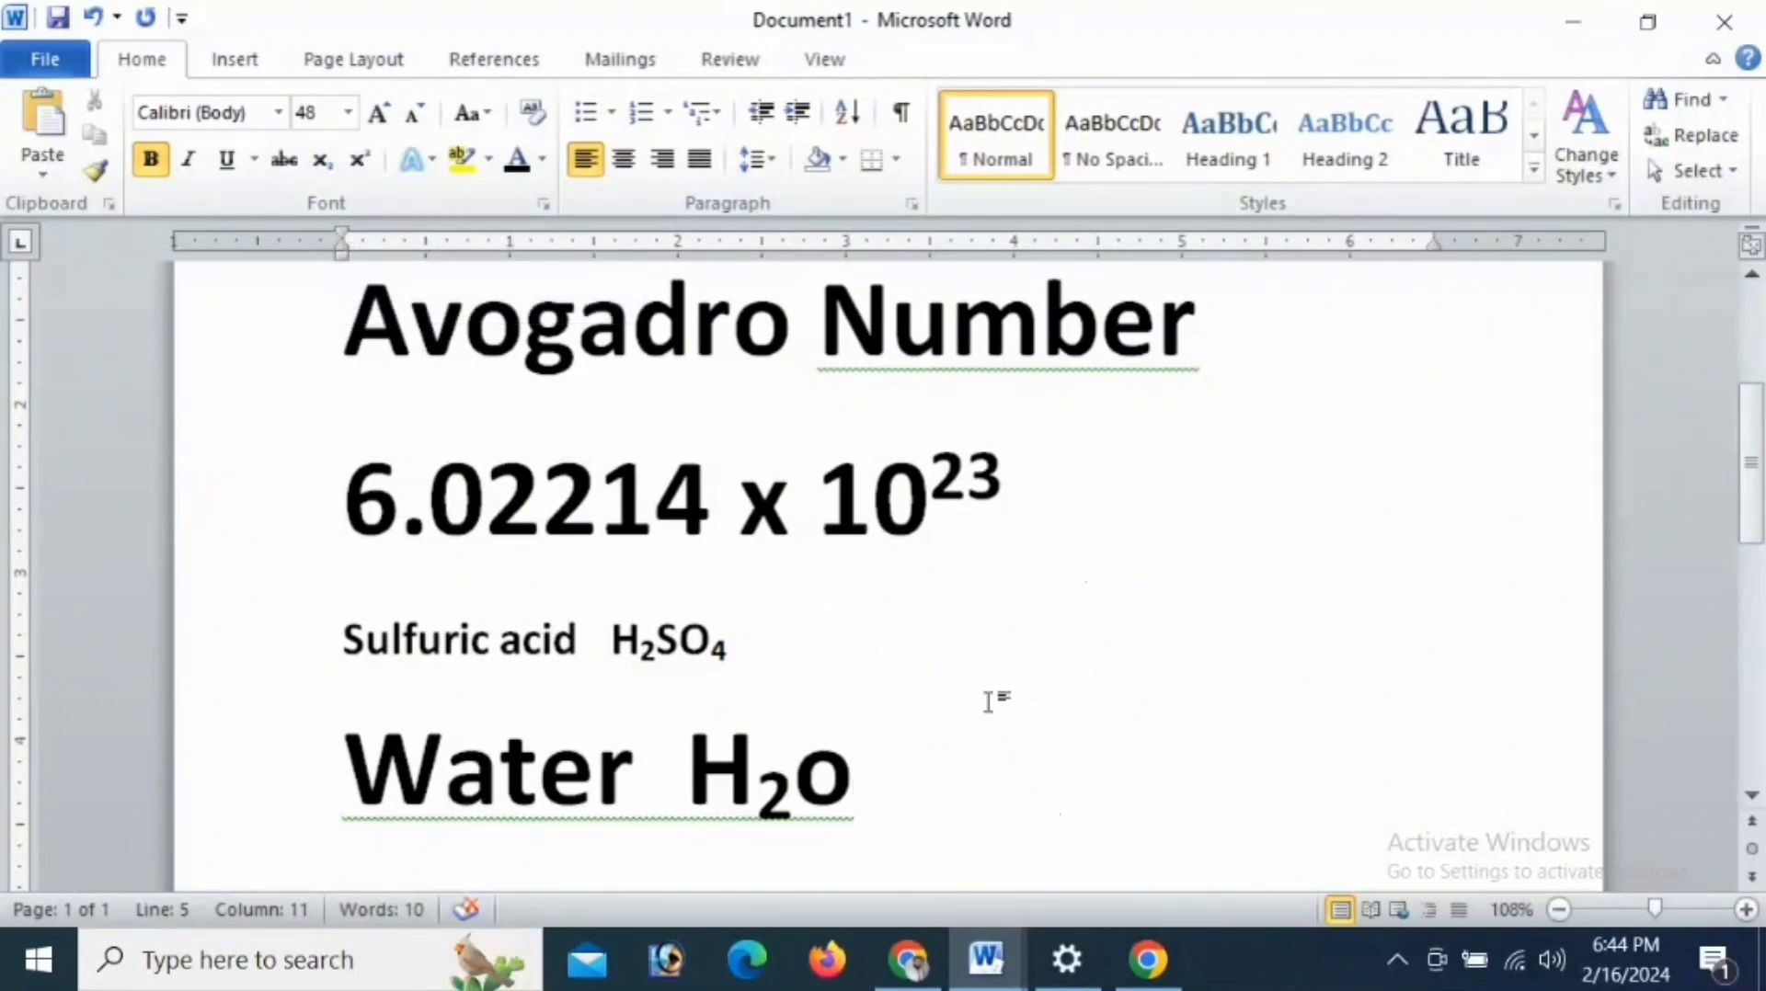
mouse_move(986, 961)
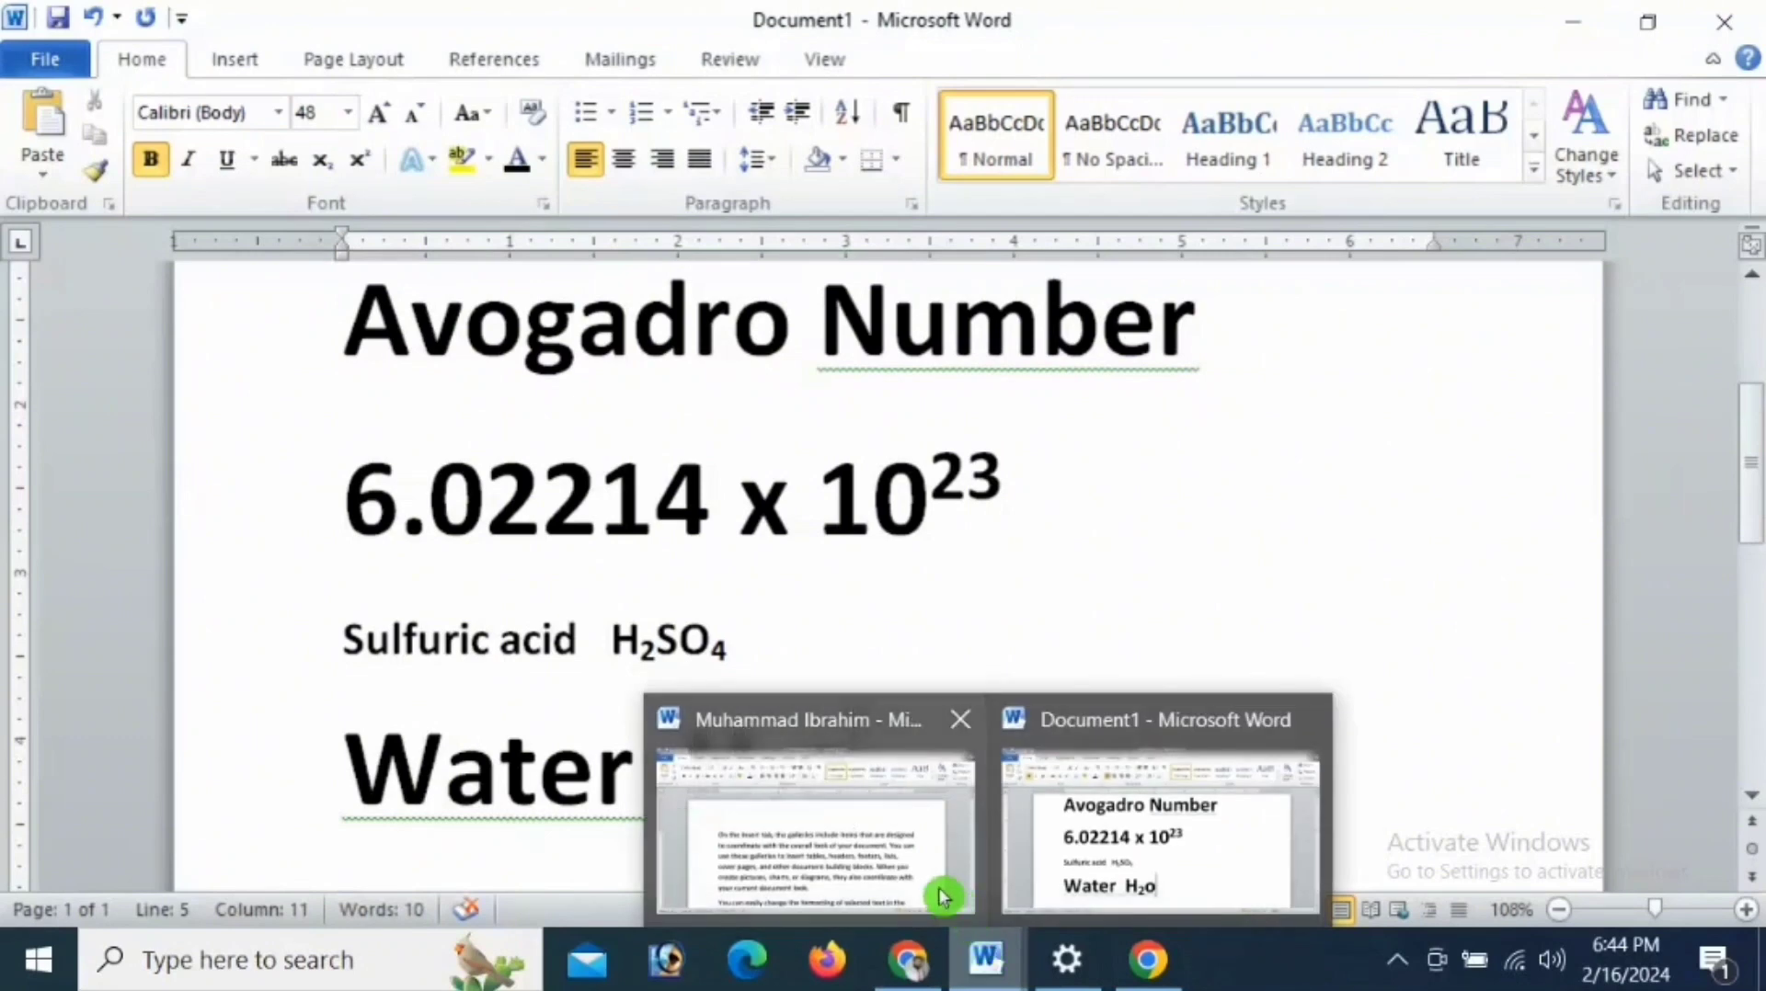
click(892, 869)
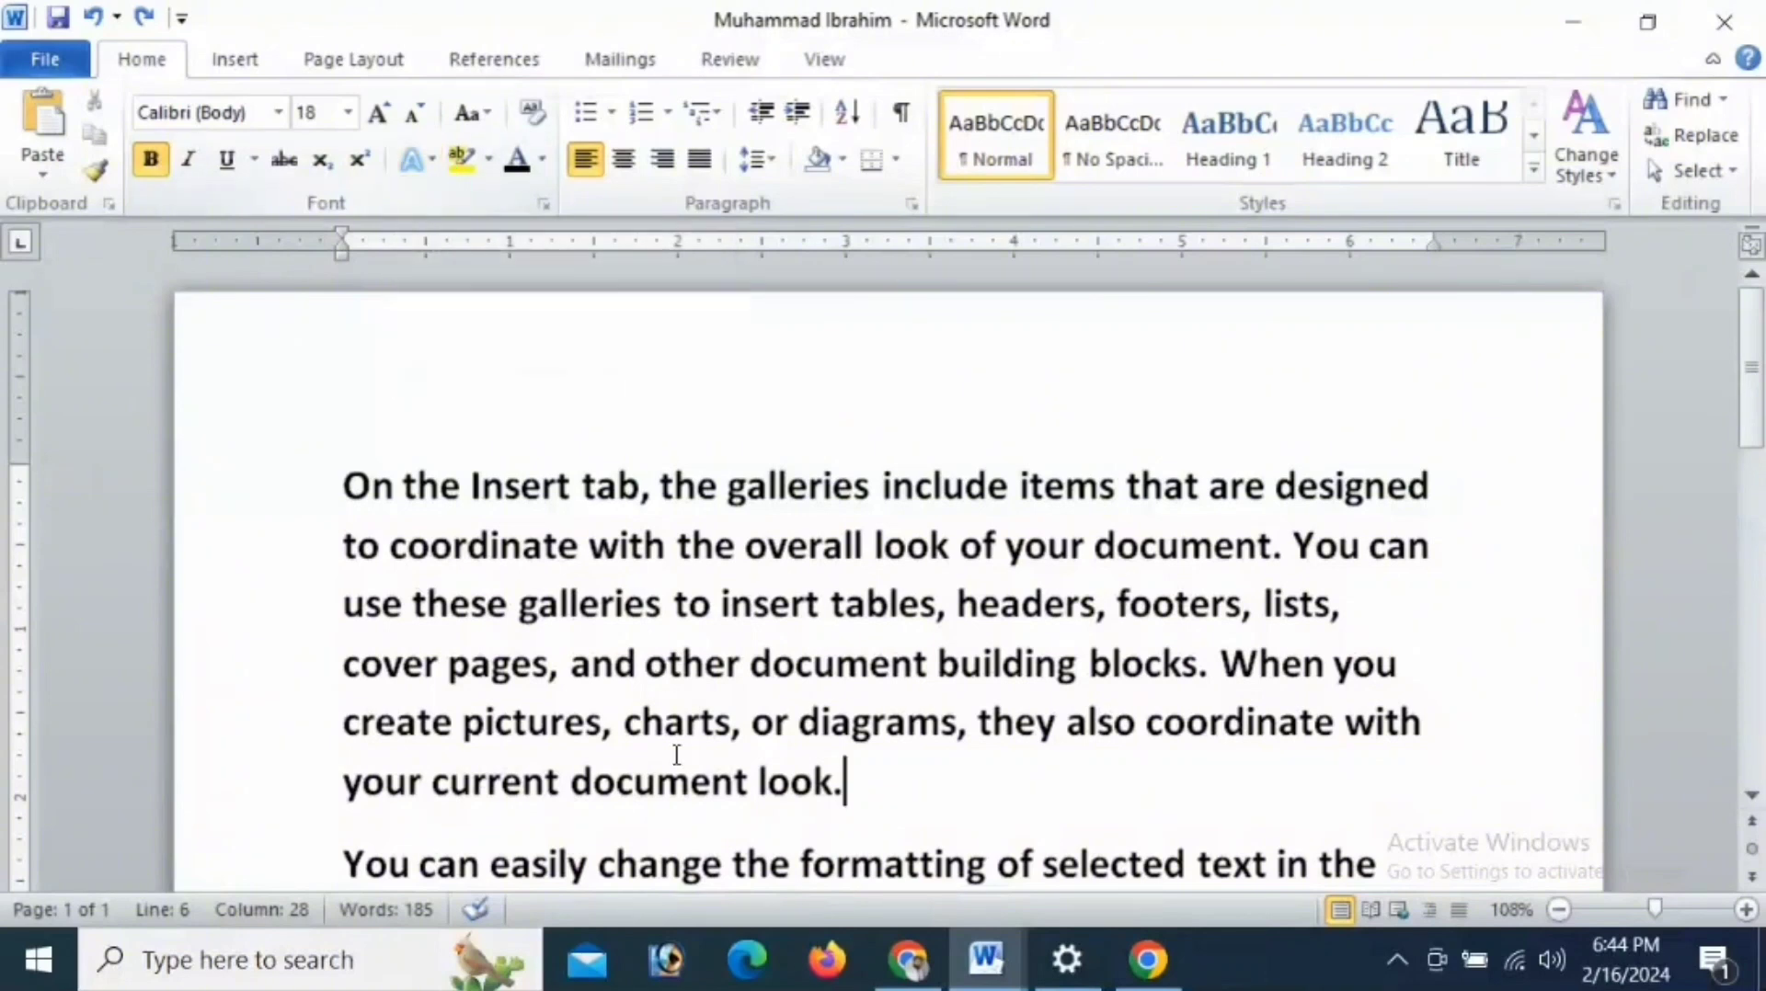
mouse_move(978, 962)
click(1131, 809)
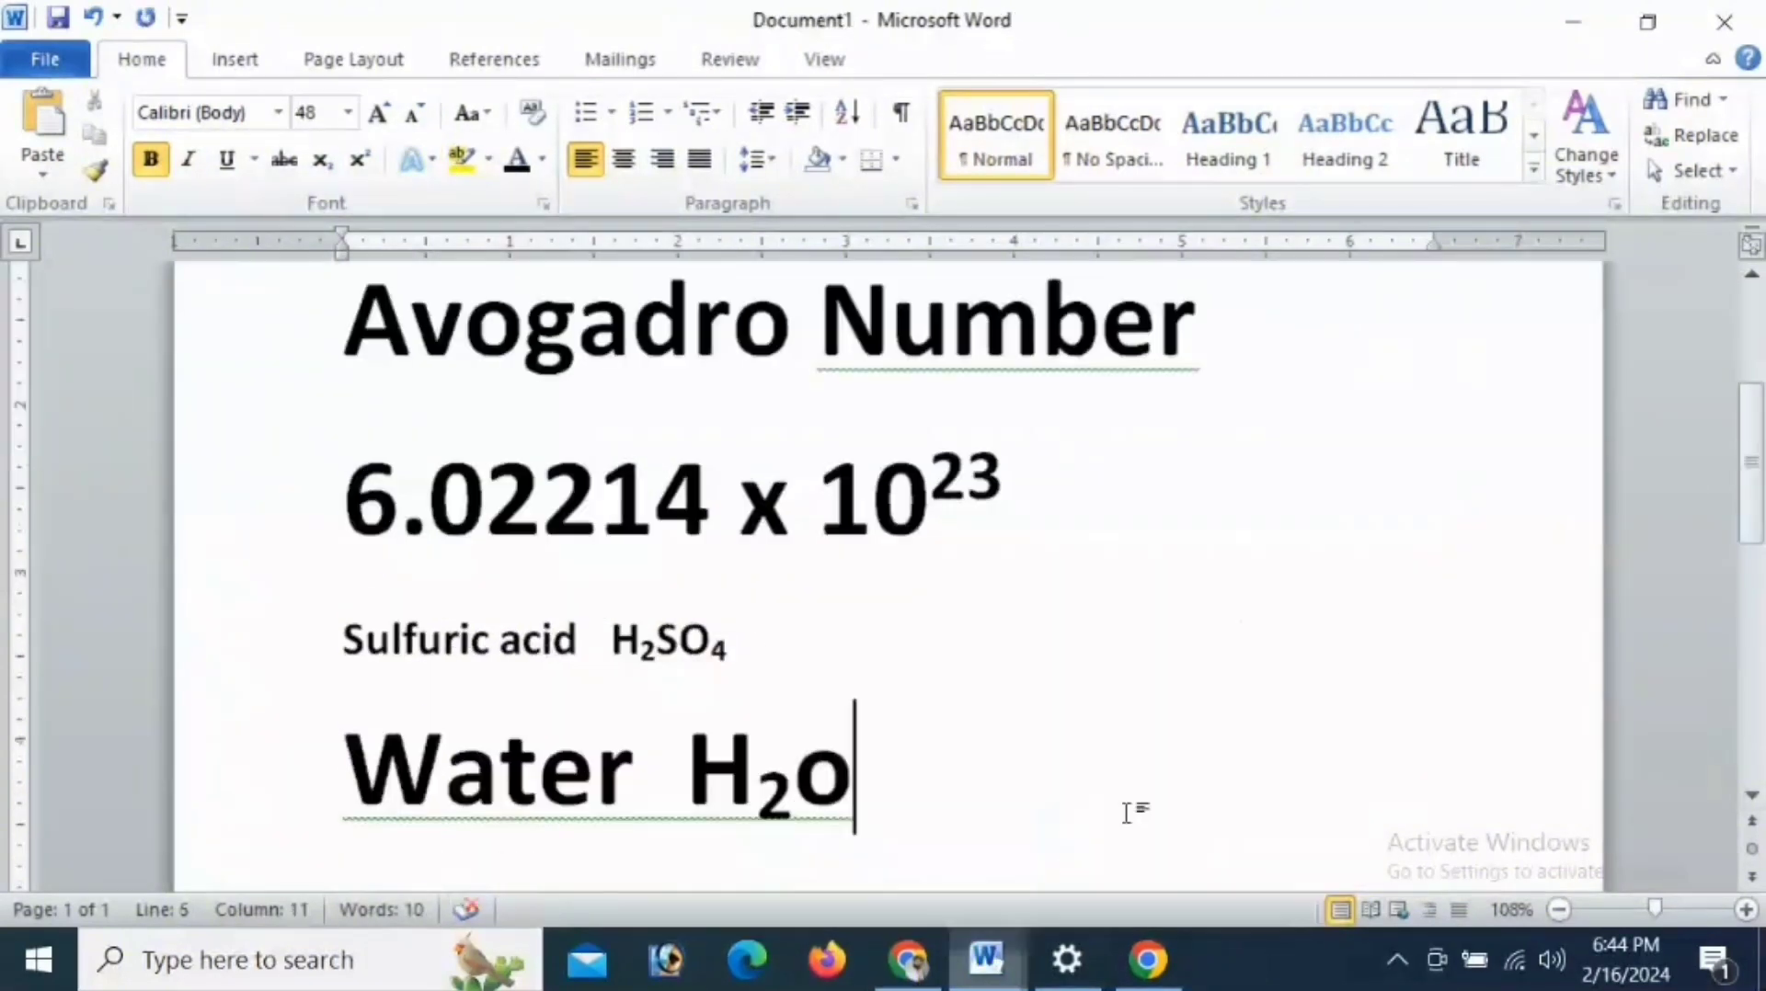
- Apply the solid green text effect with a shadow, fifth in the first row, to the "Avogadro Number" heading
drag(377, 355, 1091, 379)
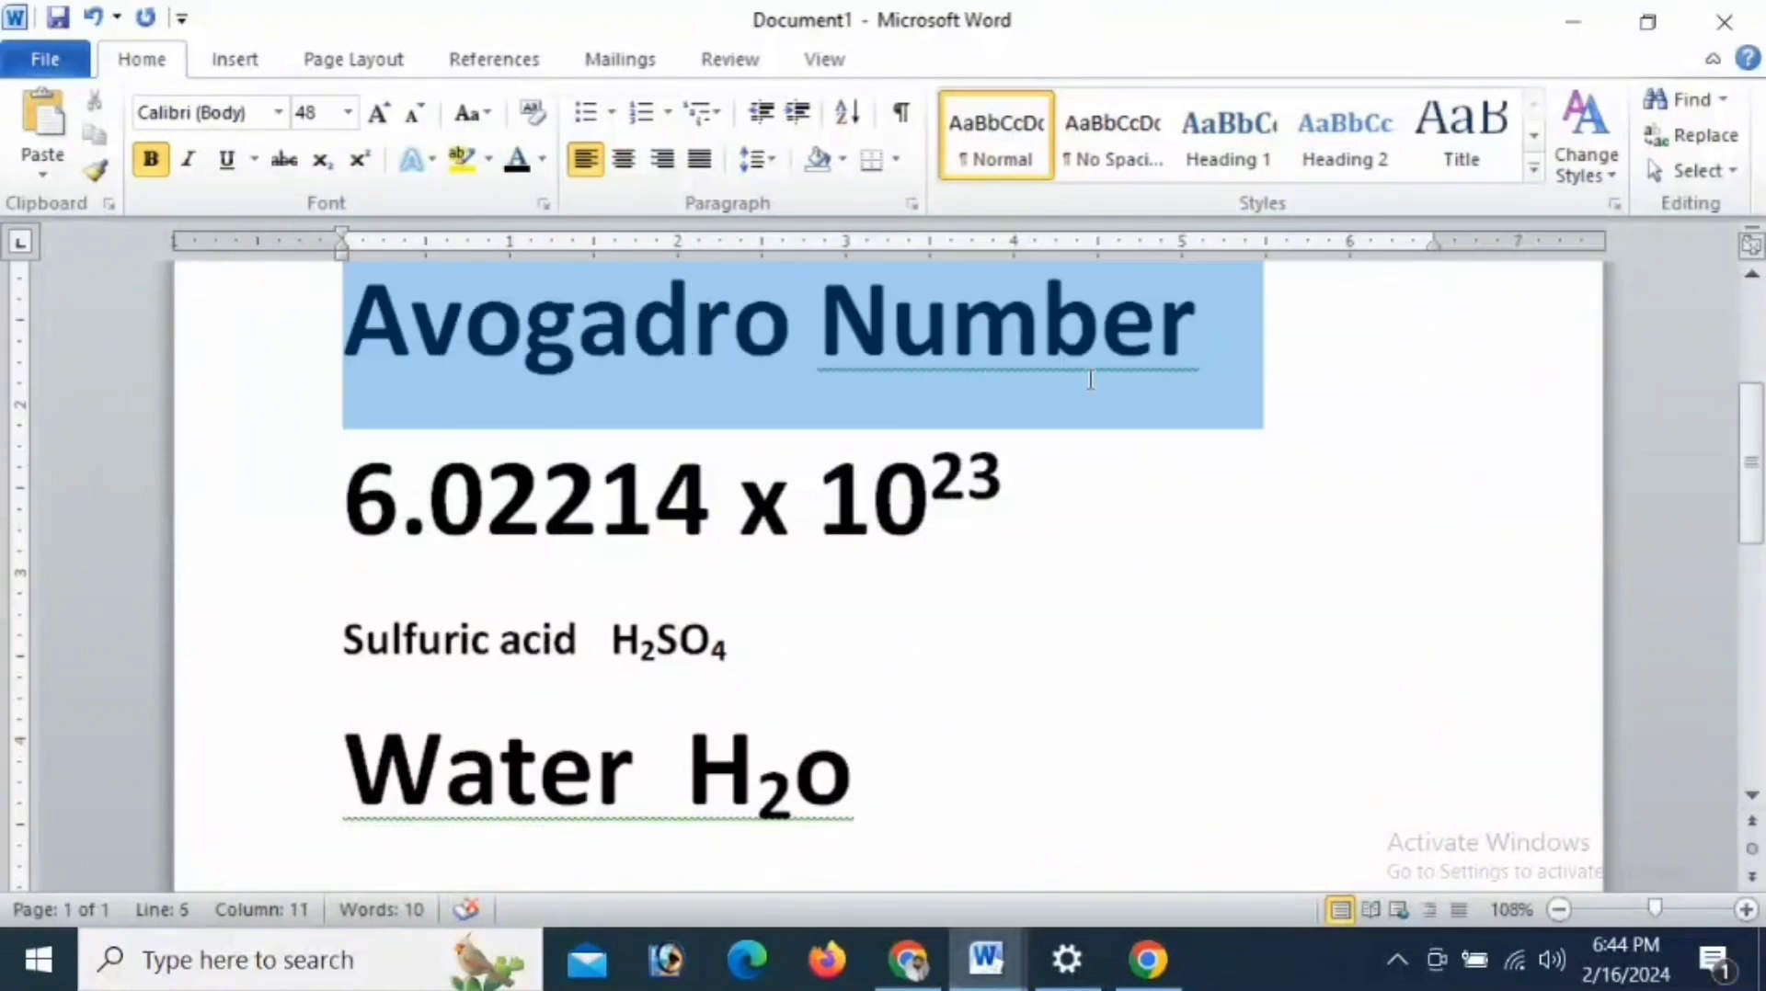
click(429, 161)
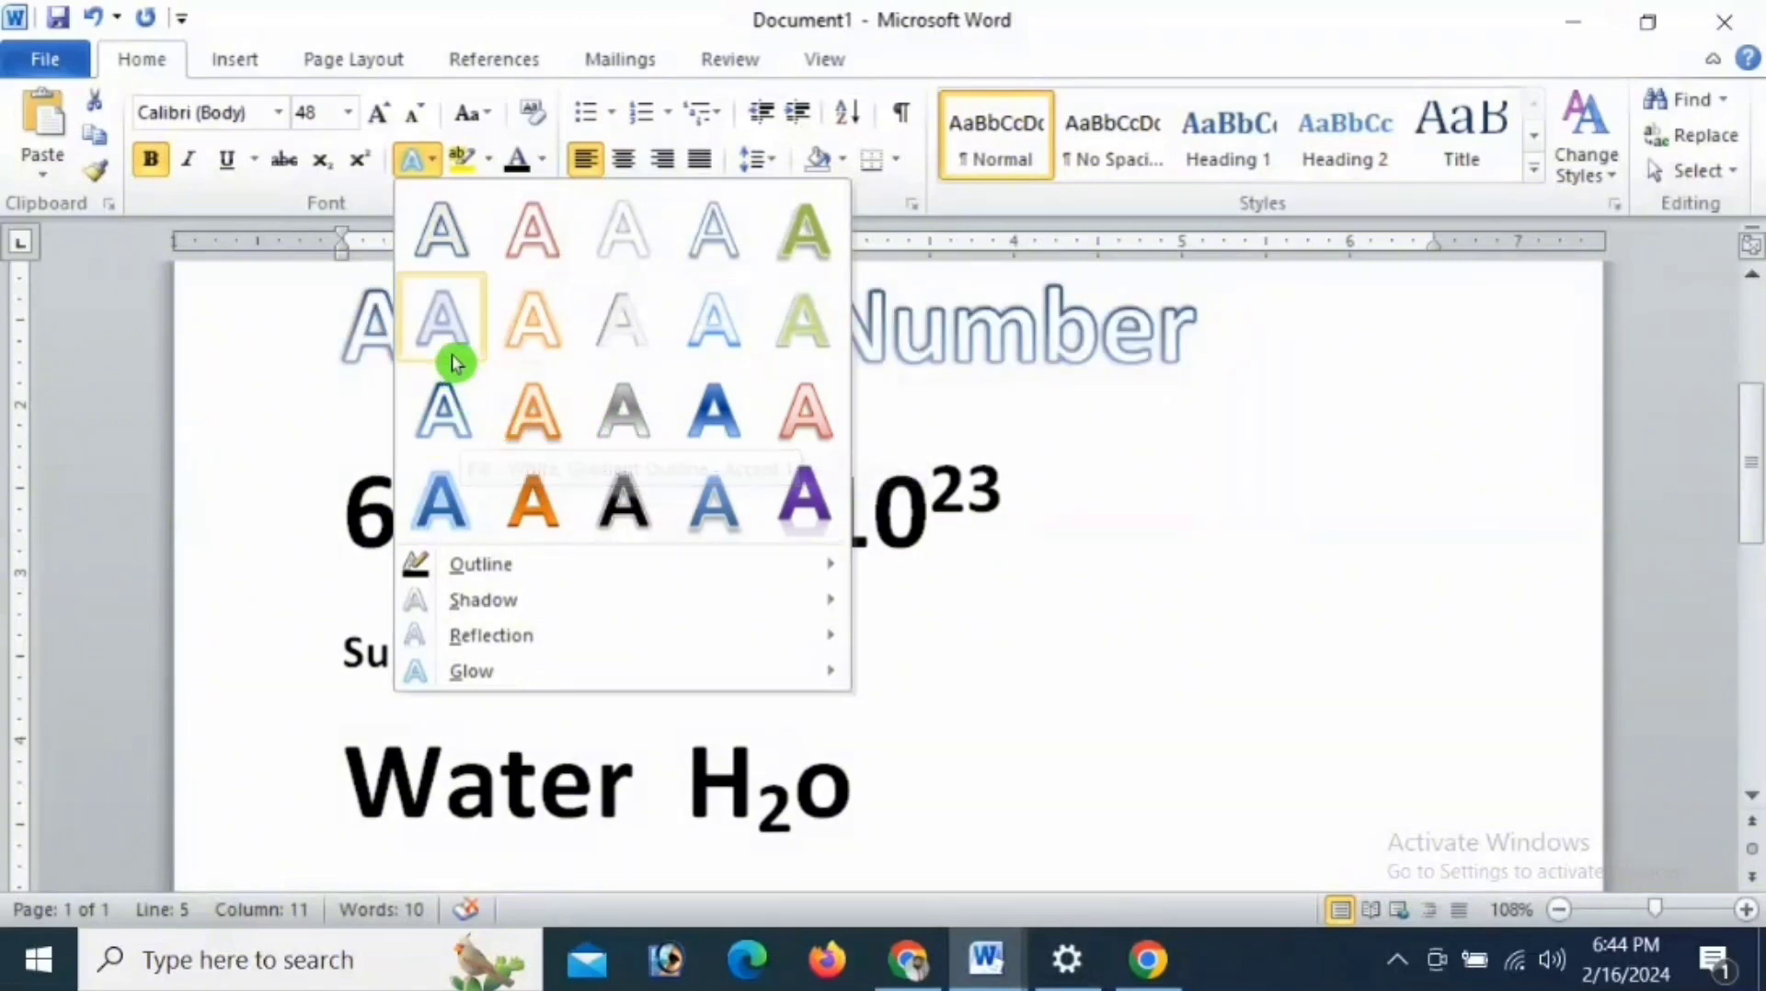
click(796, 248)
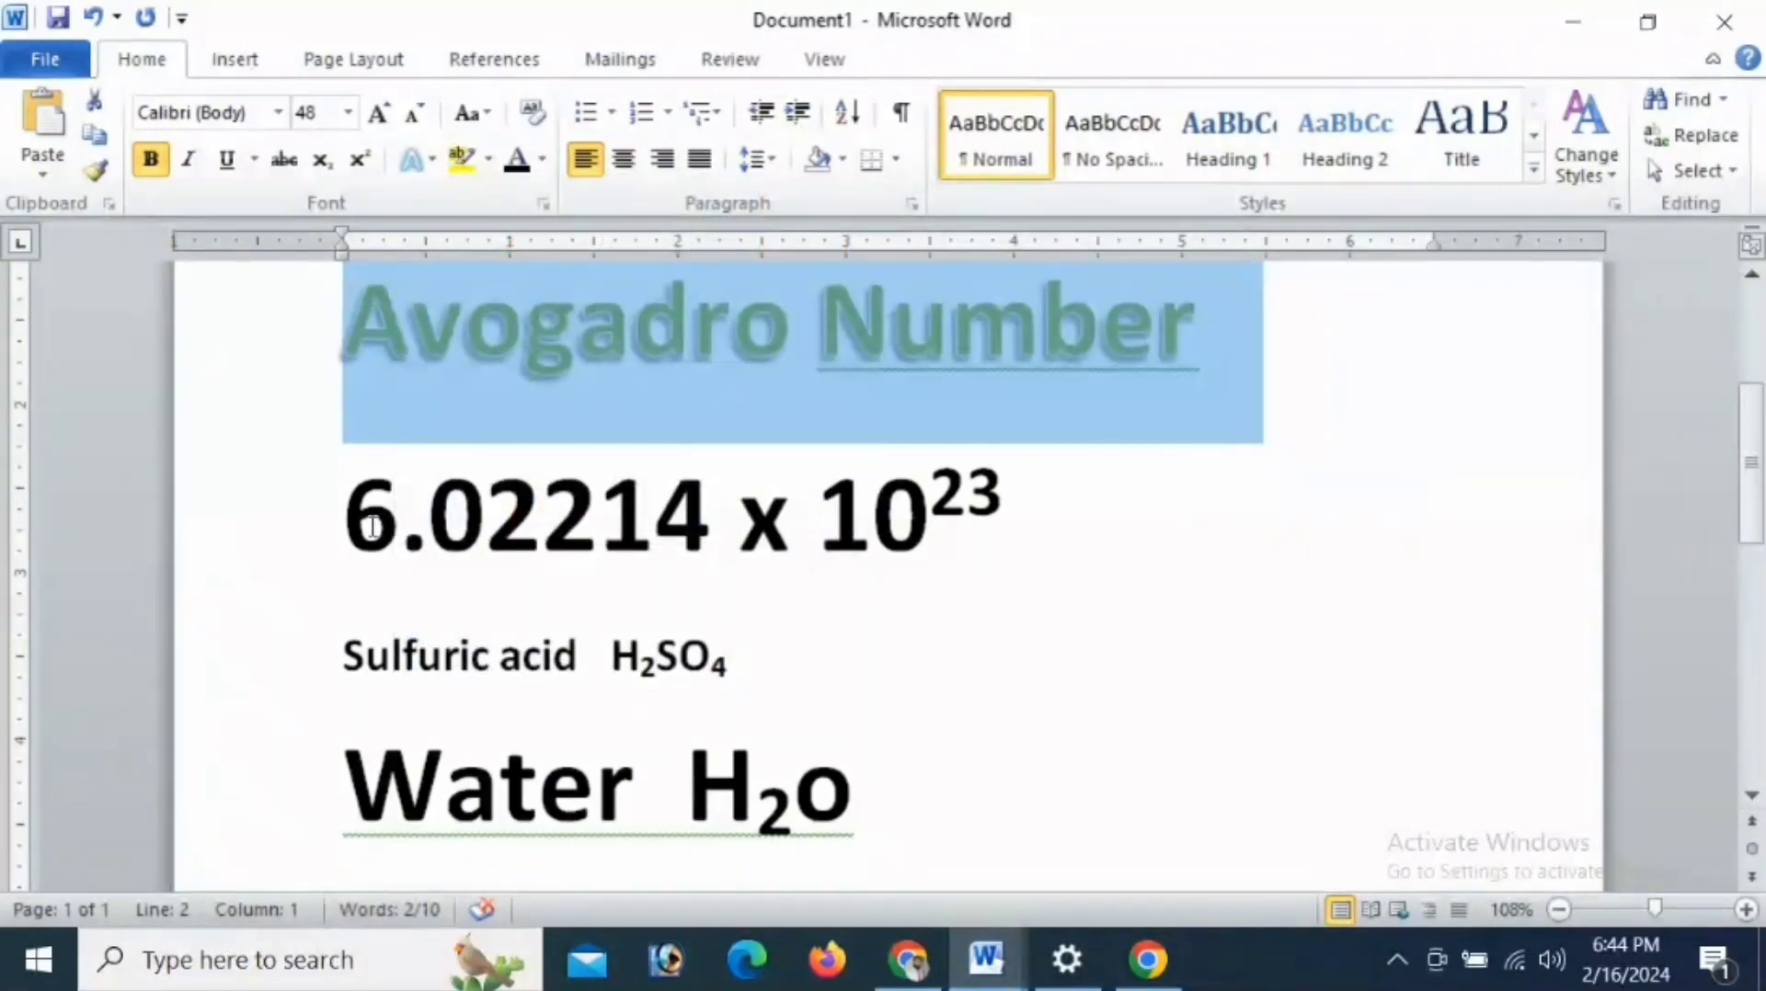
- Apply the blue glowing text effect, first in the fourth row, to the 6.02214 x 10^23 line and deselect it
drag(337, 497, 929, 532)
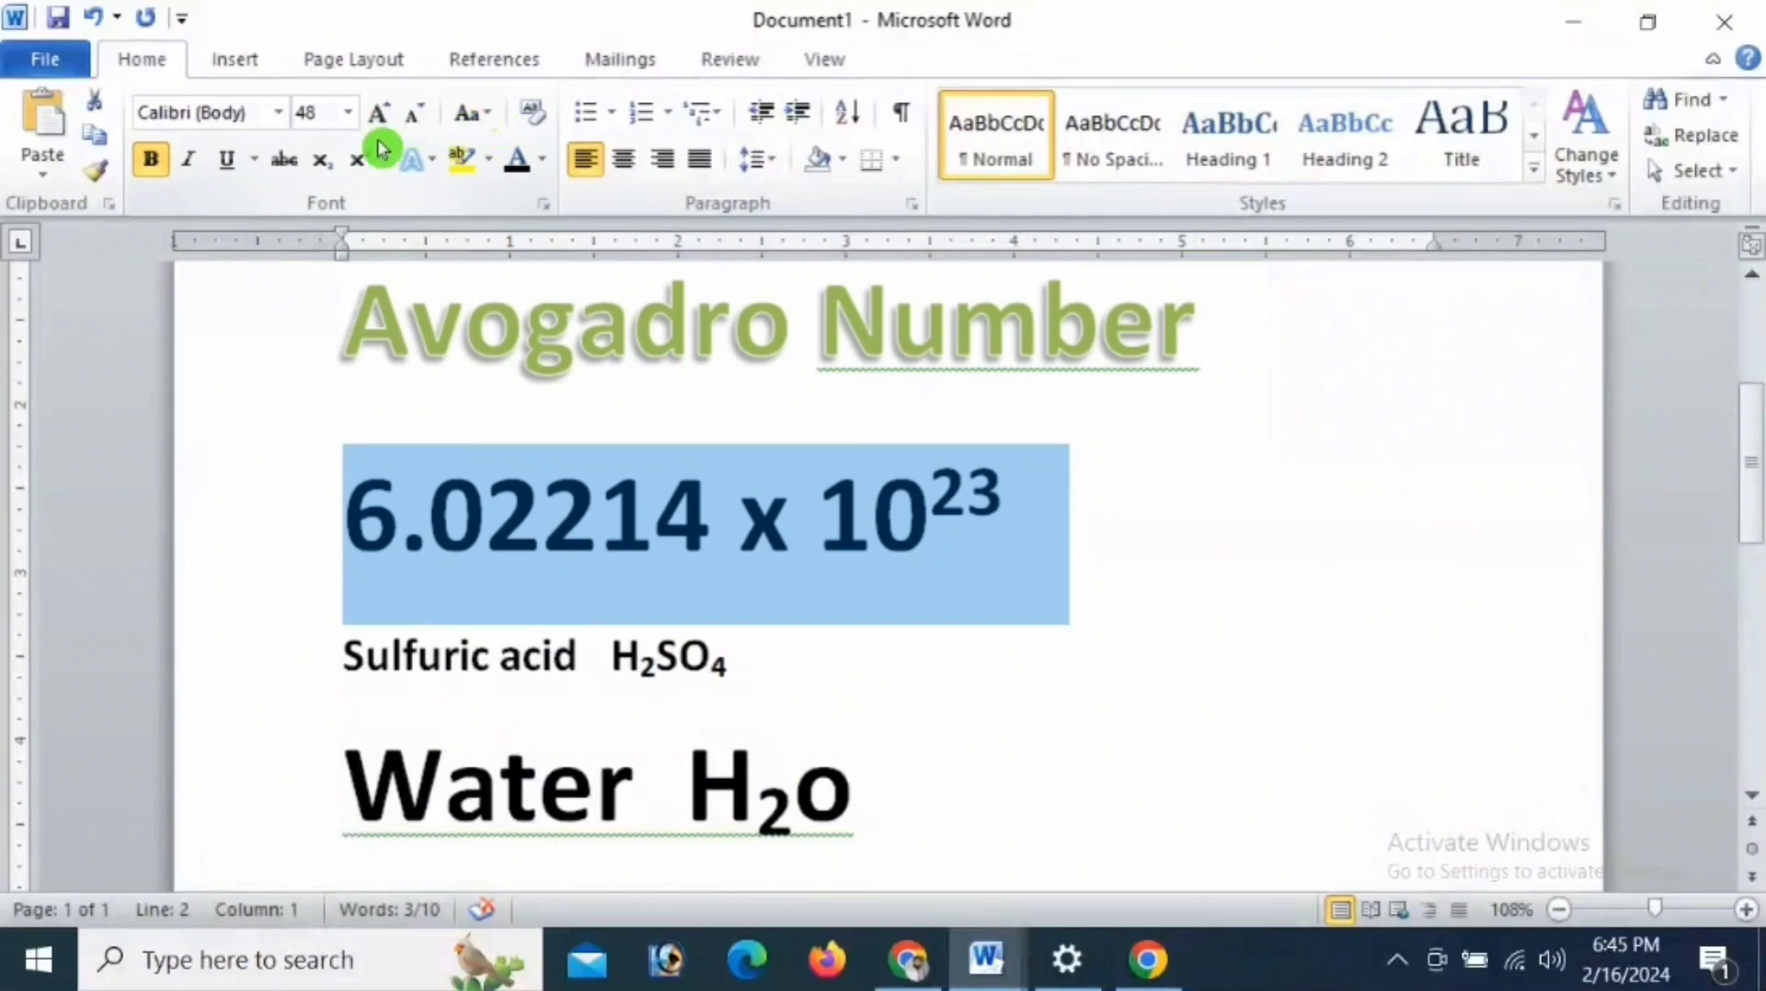
click(436, 169)
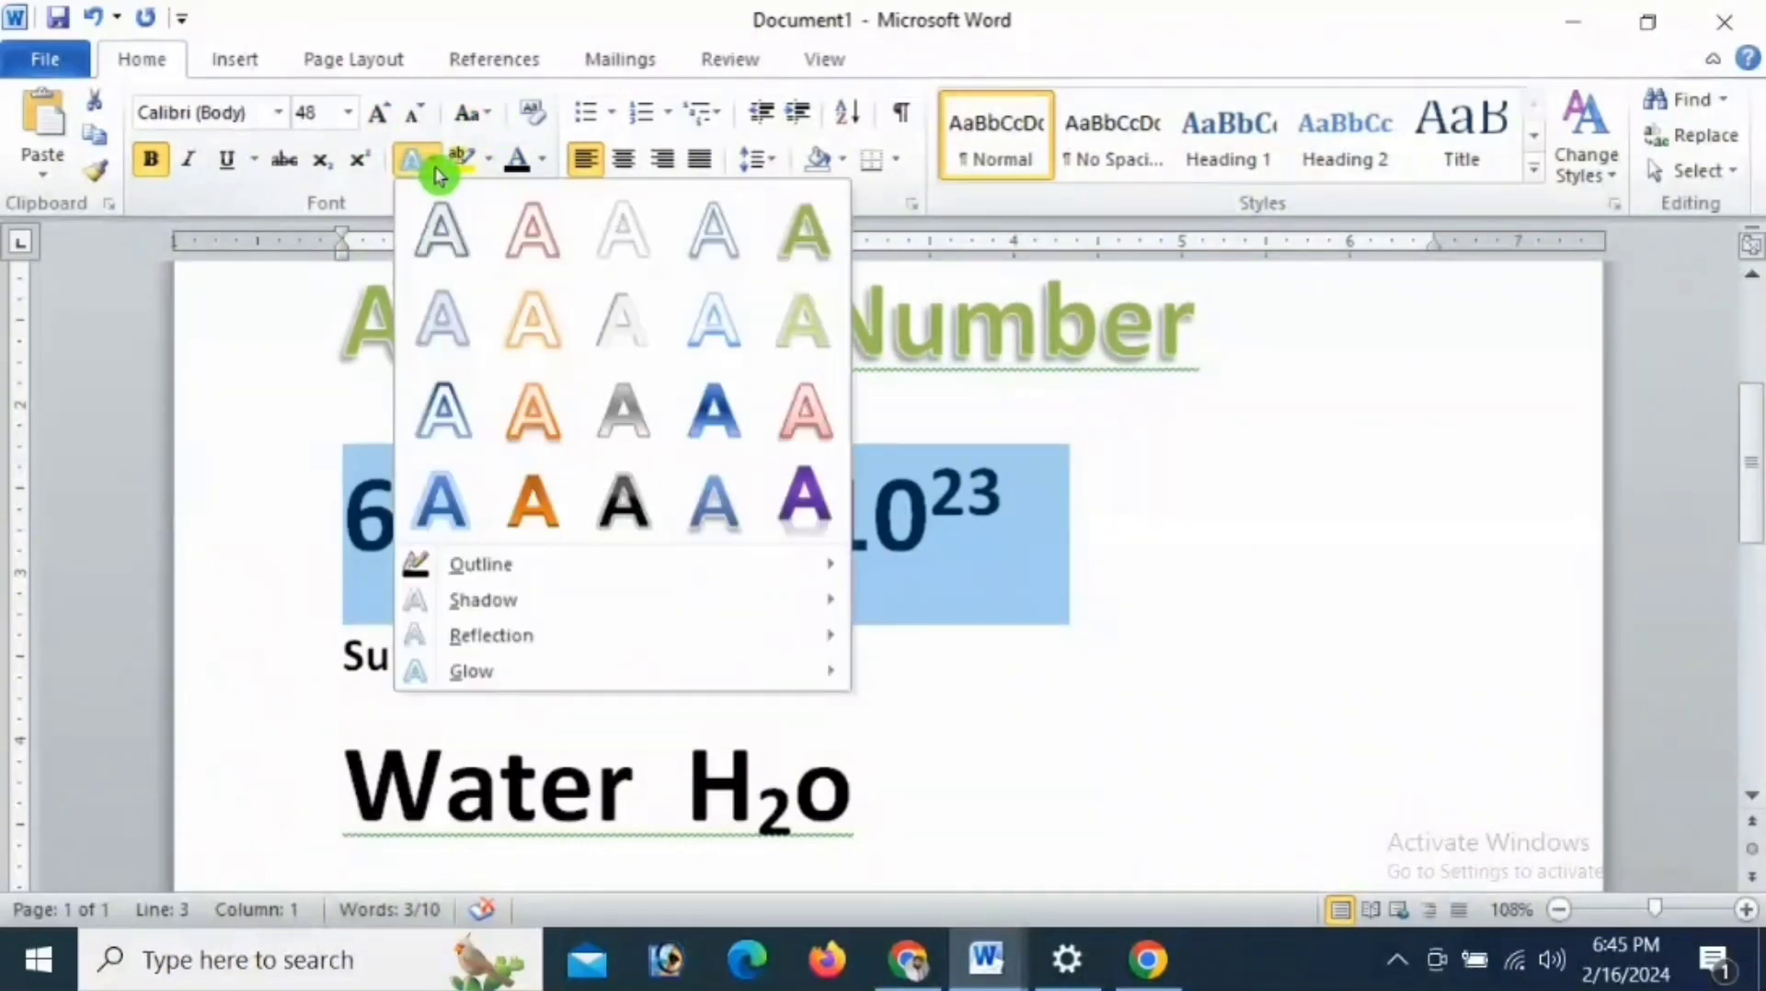
click(450, 503)
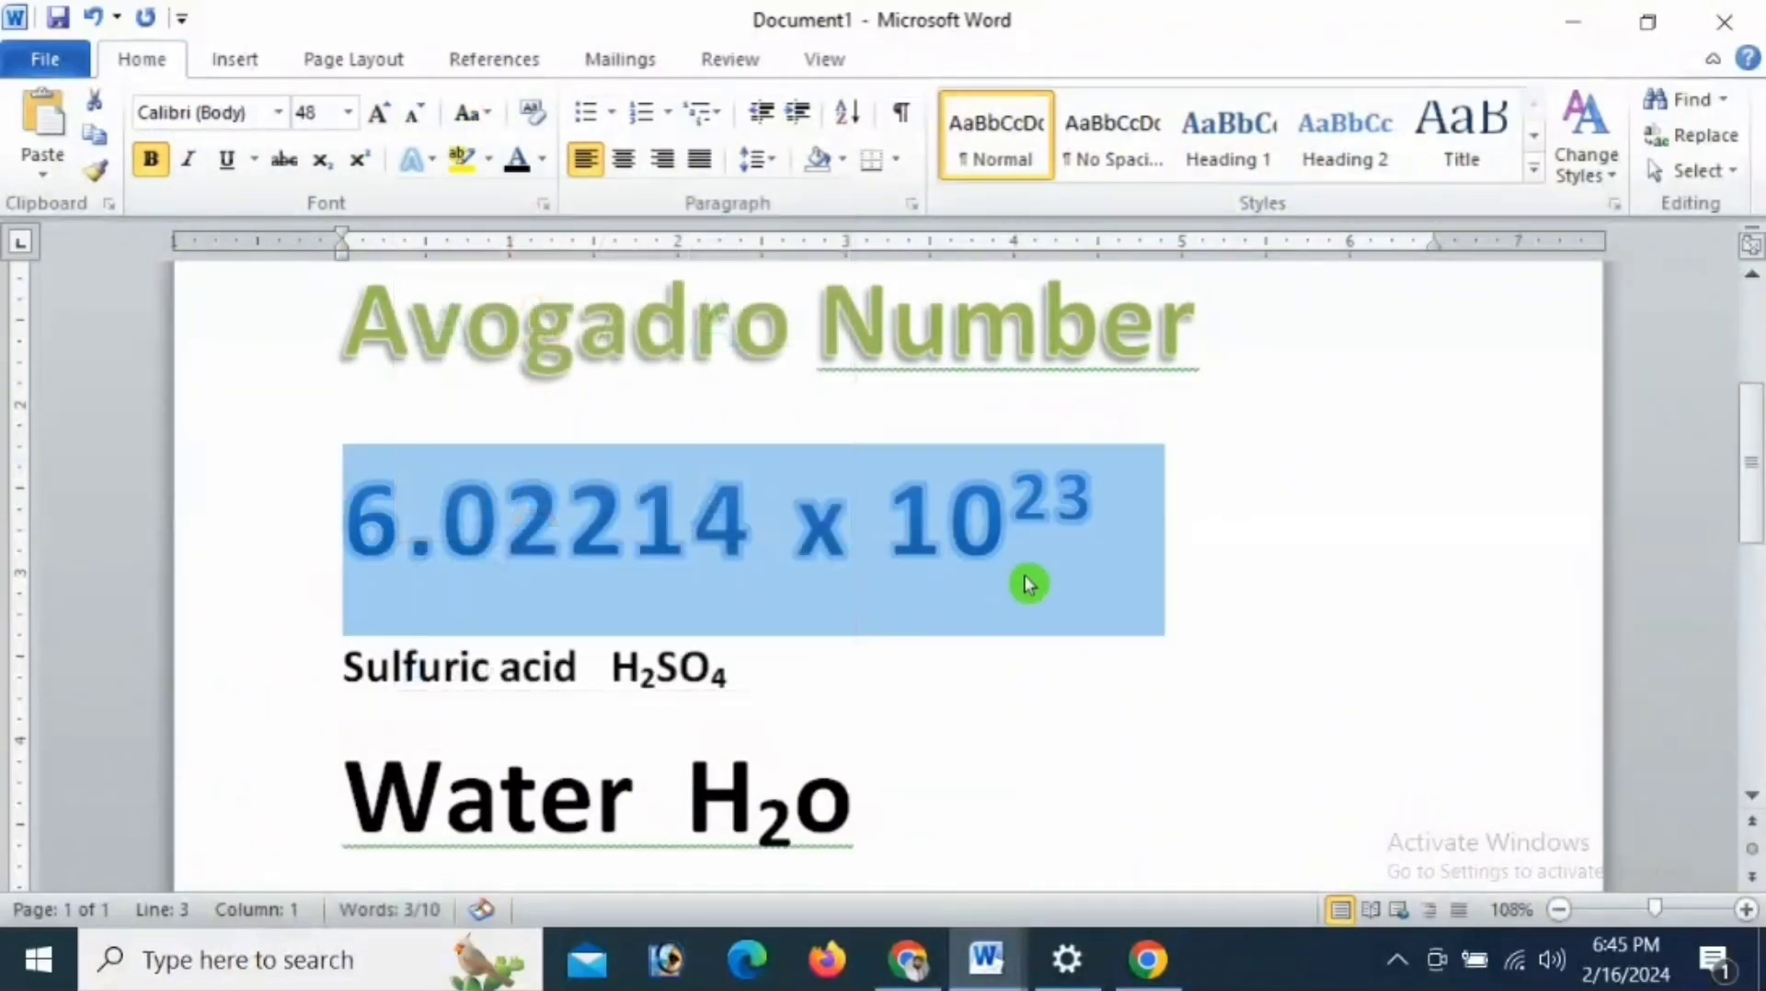
click(963, 640)
- Apply the solid orange text effect, second in the fourth row, to the whole sulfuric acid H2SO4 line and deselect it
drag(352, 667, 552, 669)
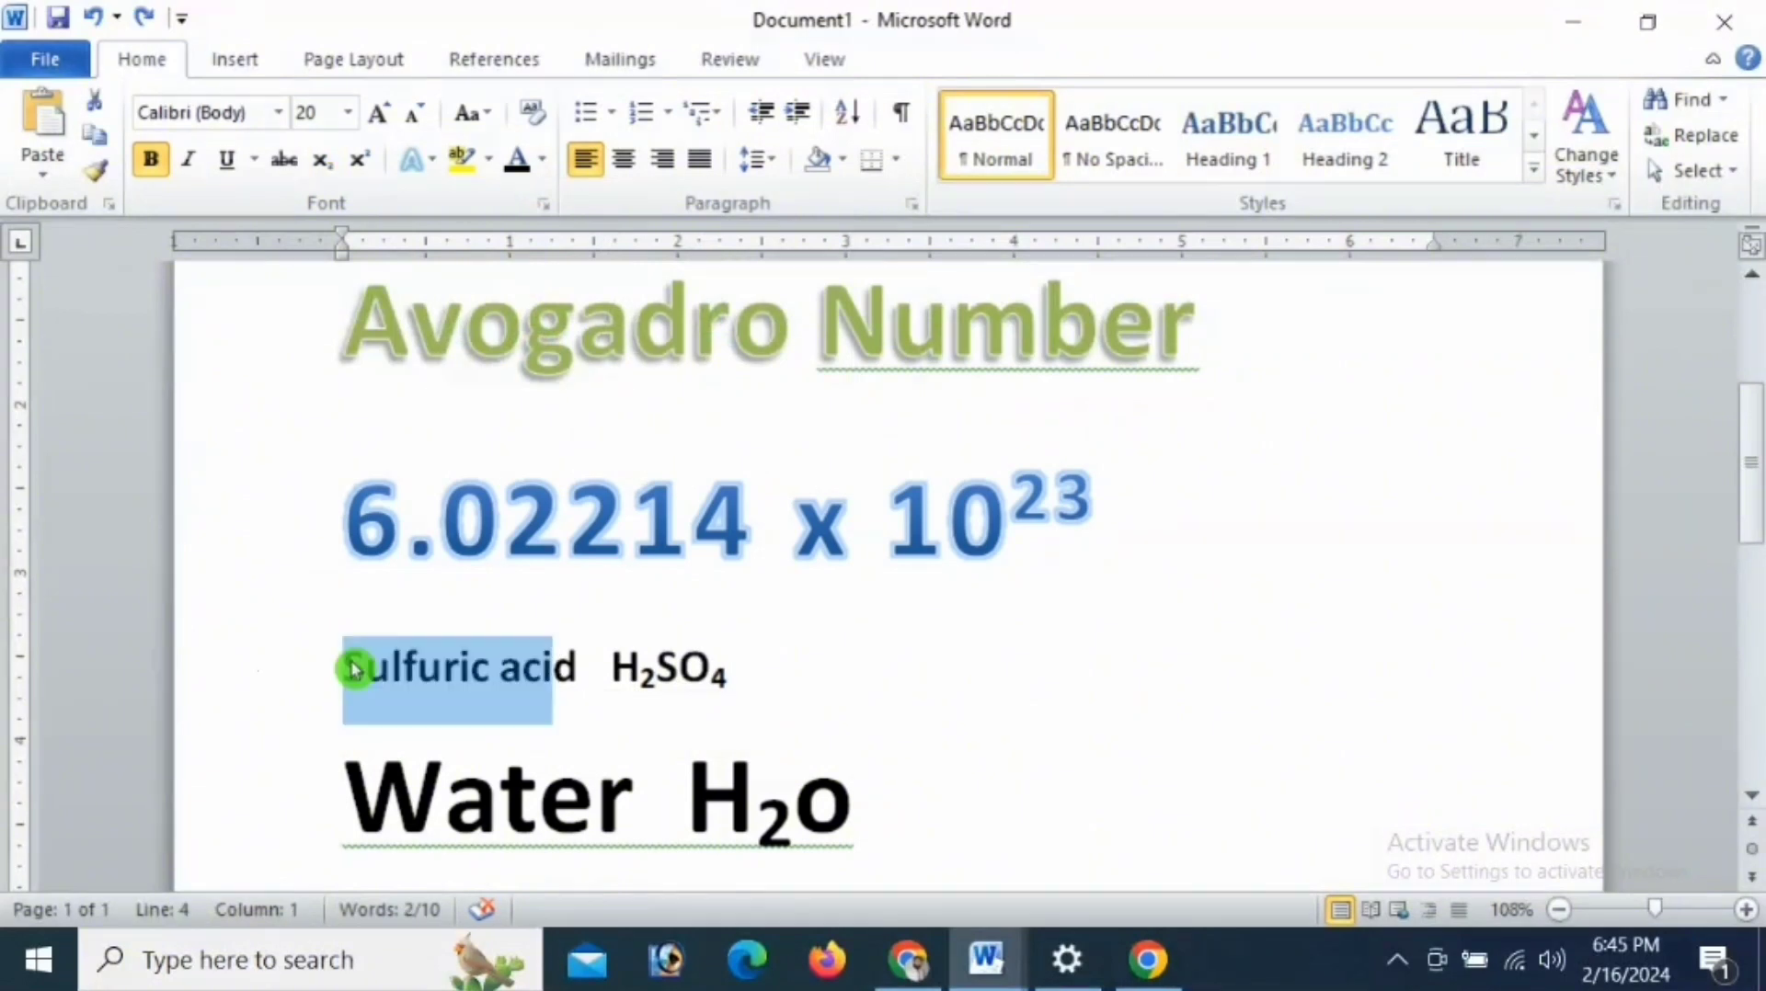
drag(339, 666, 769, 671)
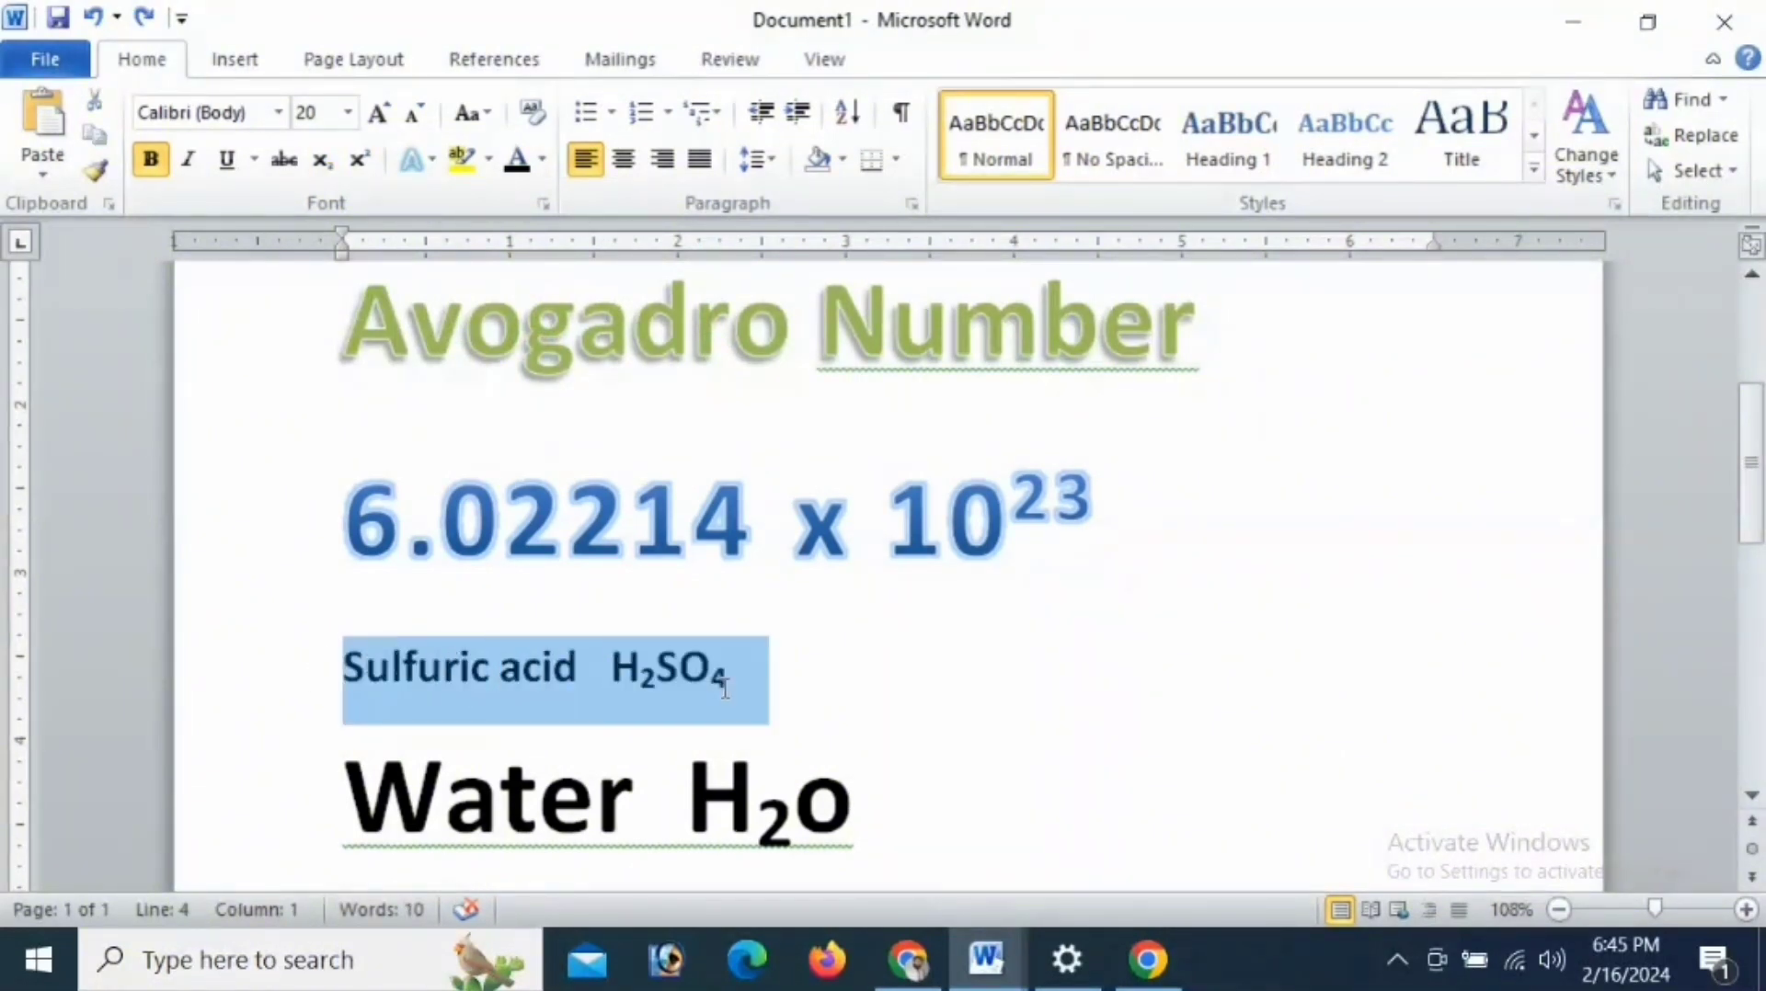
click(416, 161)
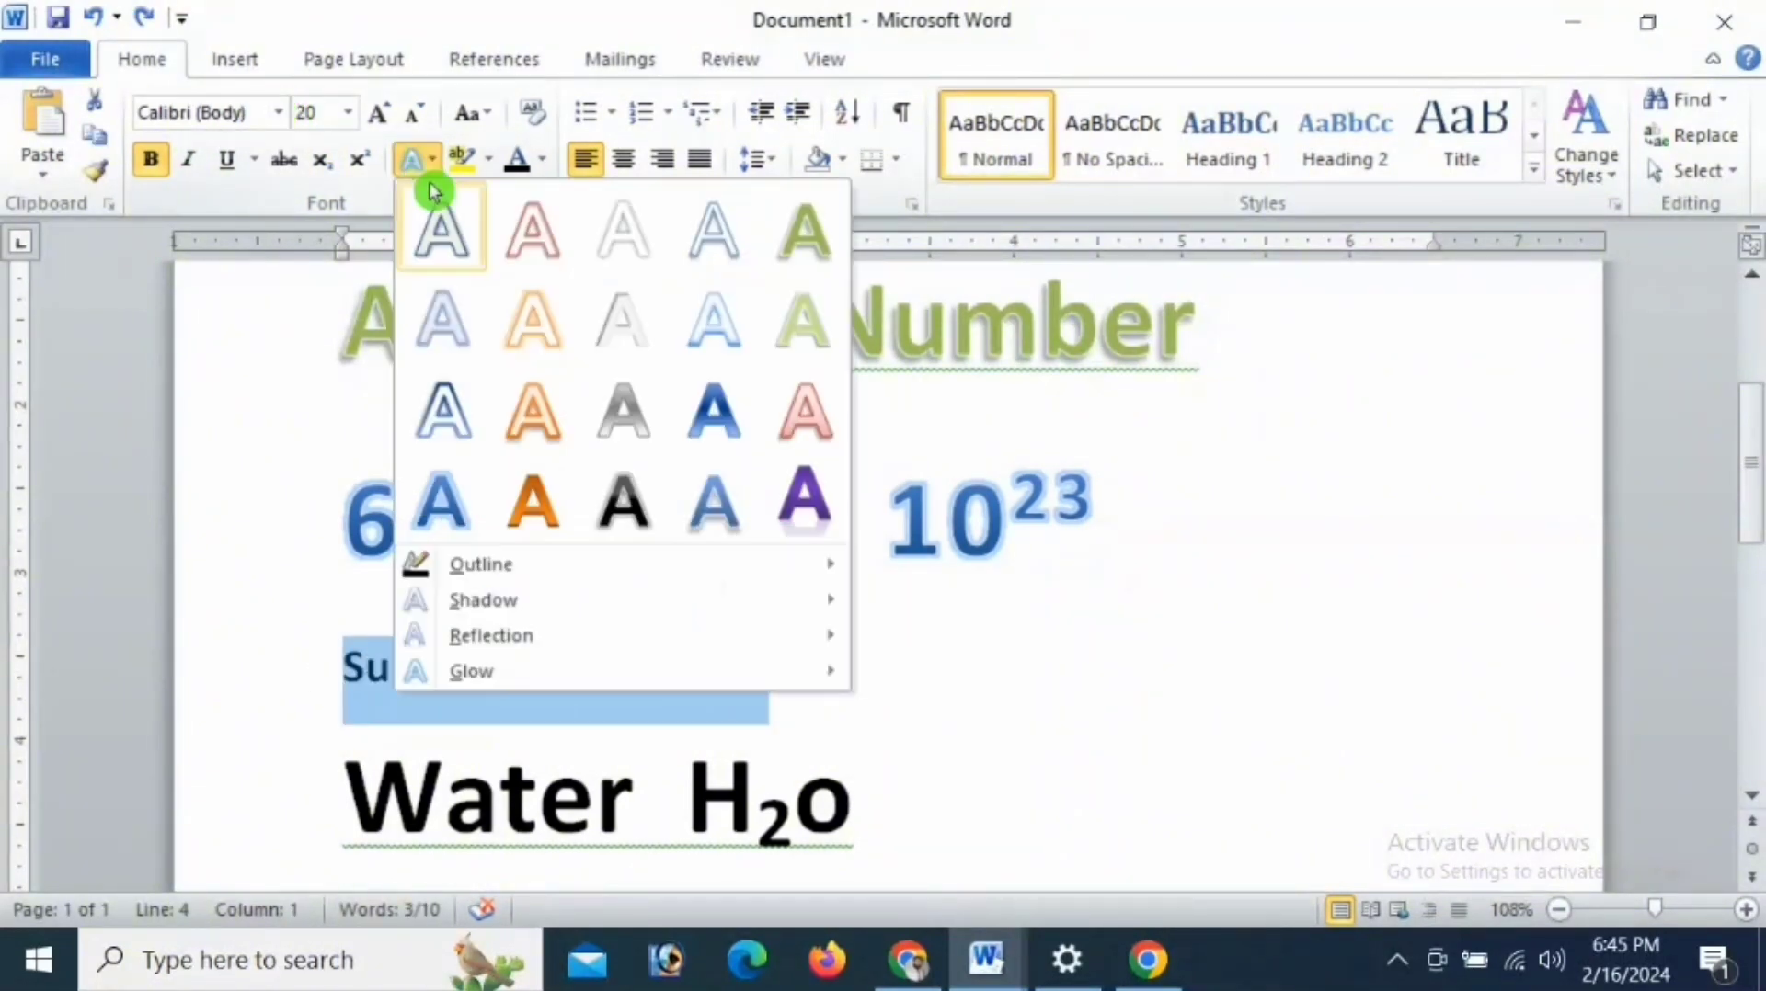
click(515, 508)
click(753, 690)
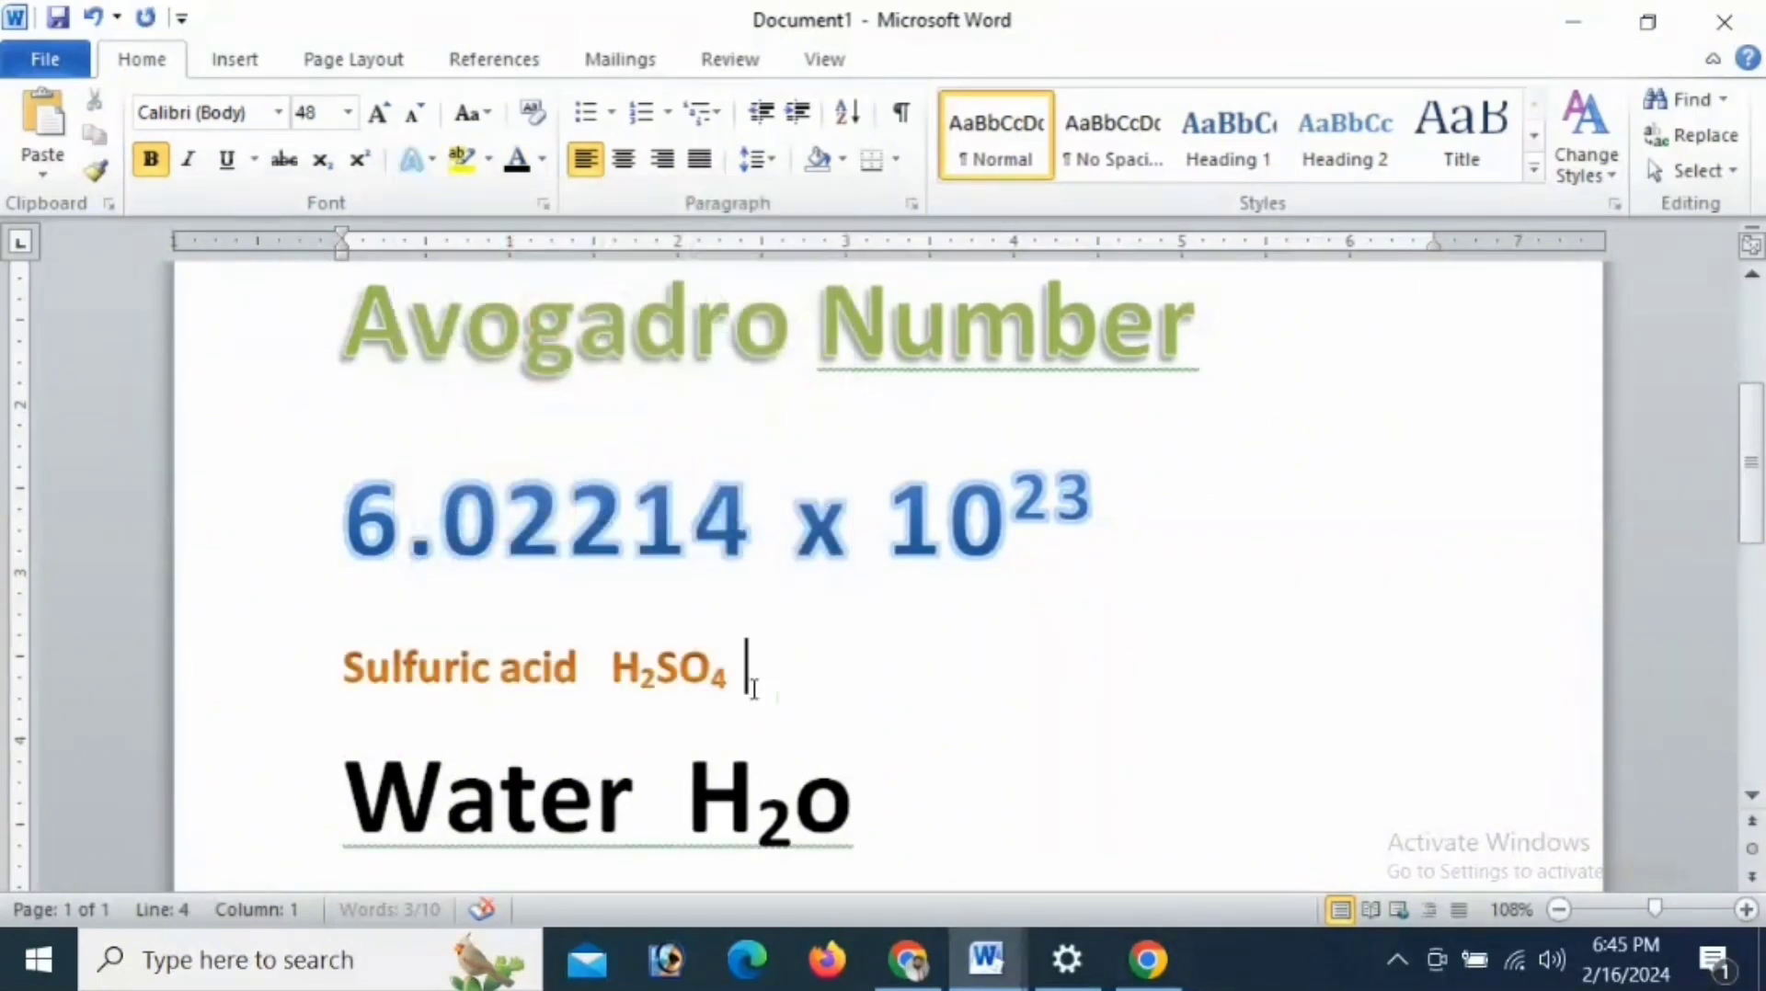
- Apply the purple text effect with a reflection, fifth in the fourth row, to the "Water H2o" line and deselect it
drag(340, 793, 854, 783)
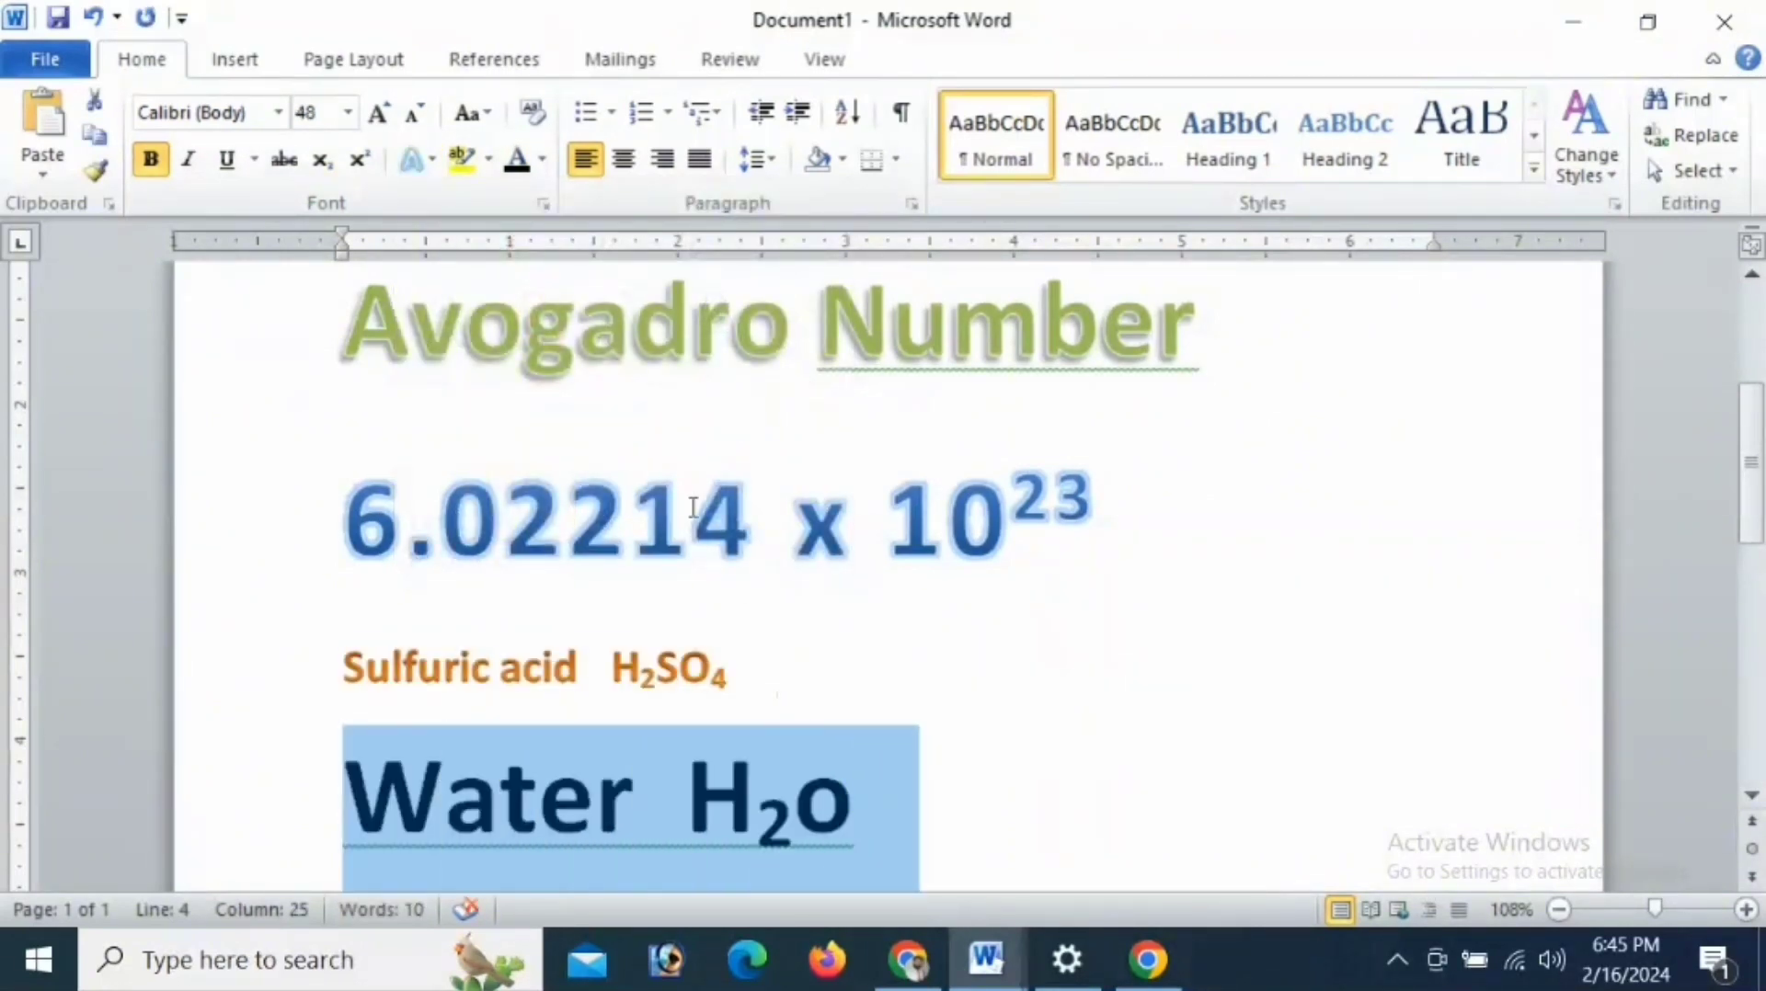
click(422, 161)
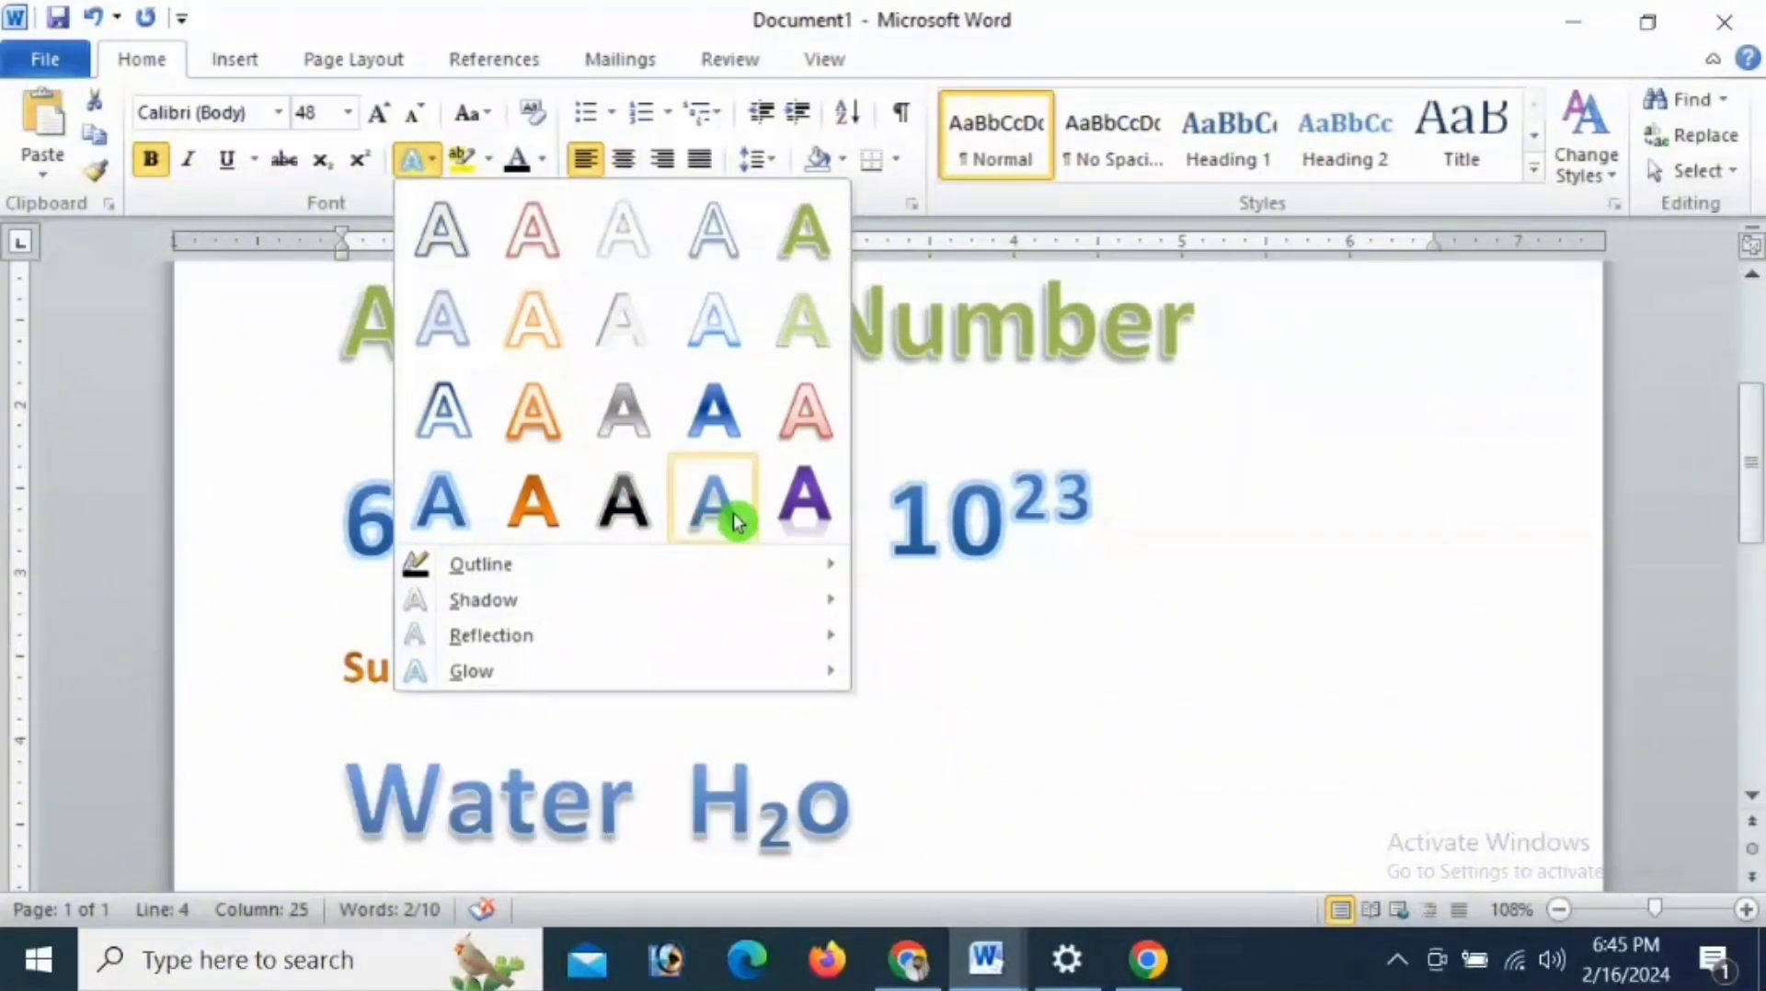
click(797, 517)
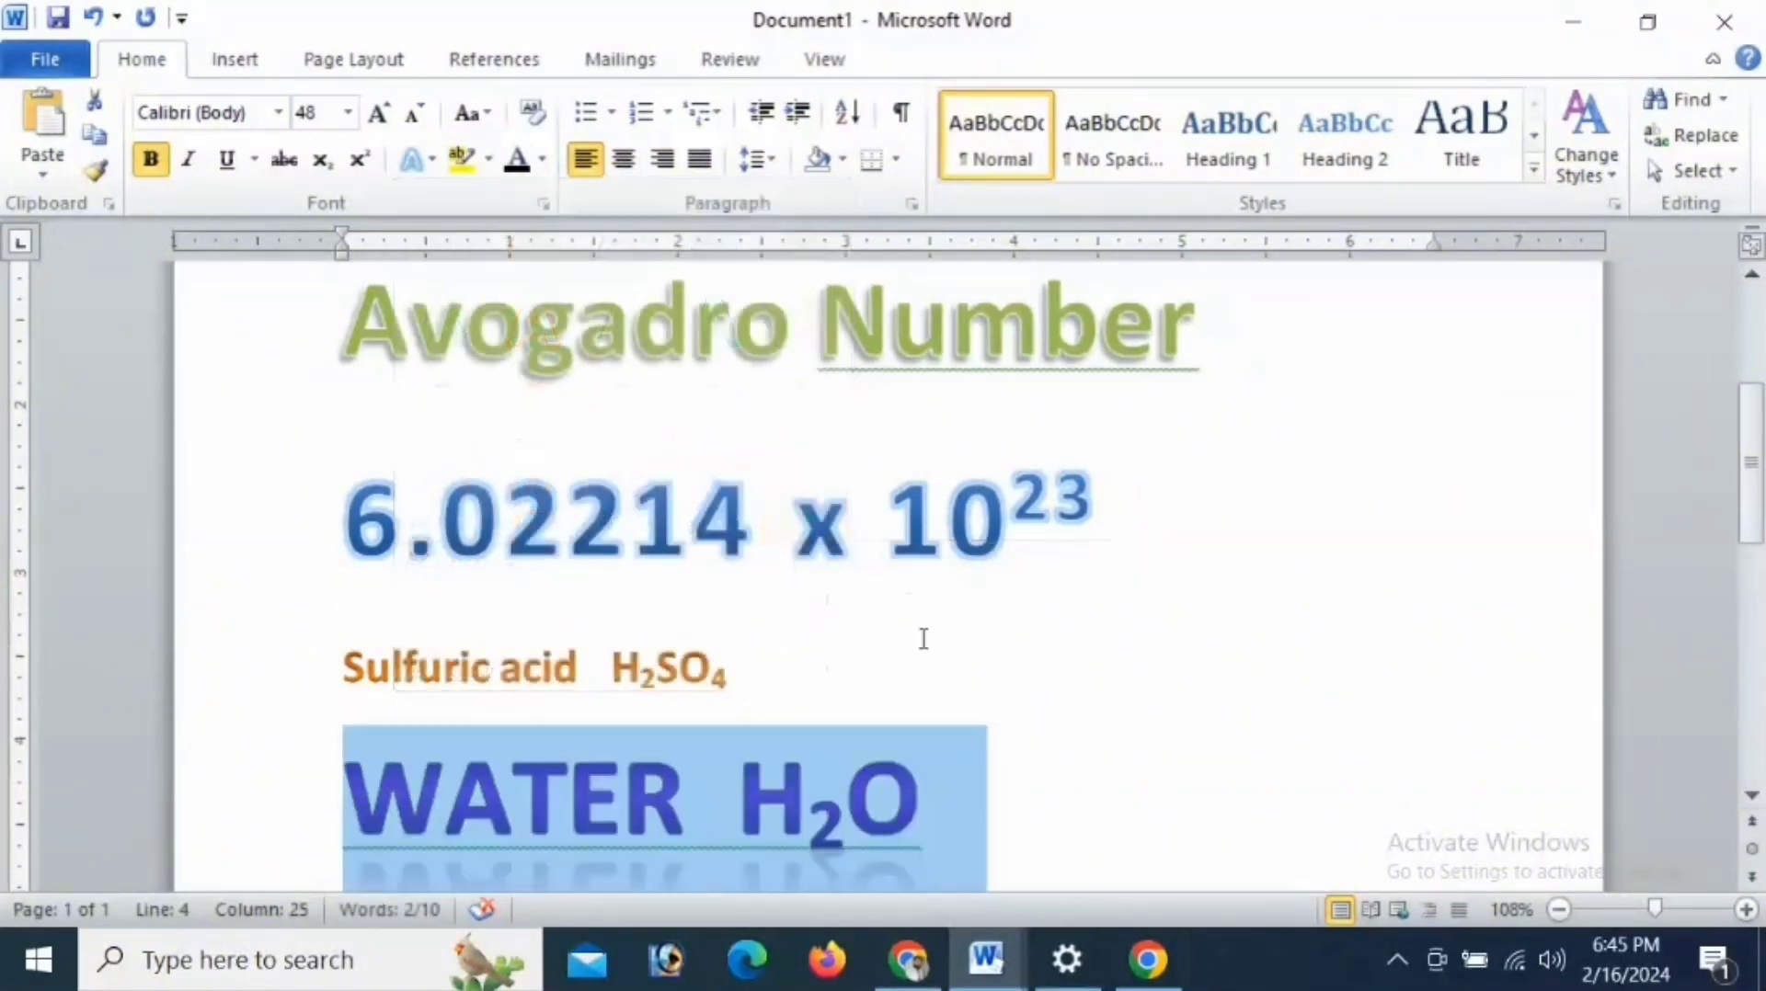
click(920, 643)
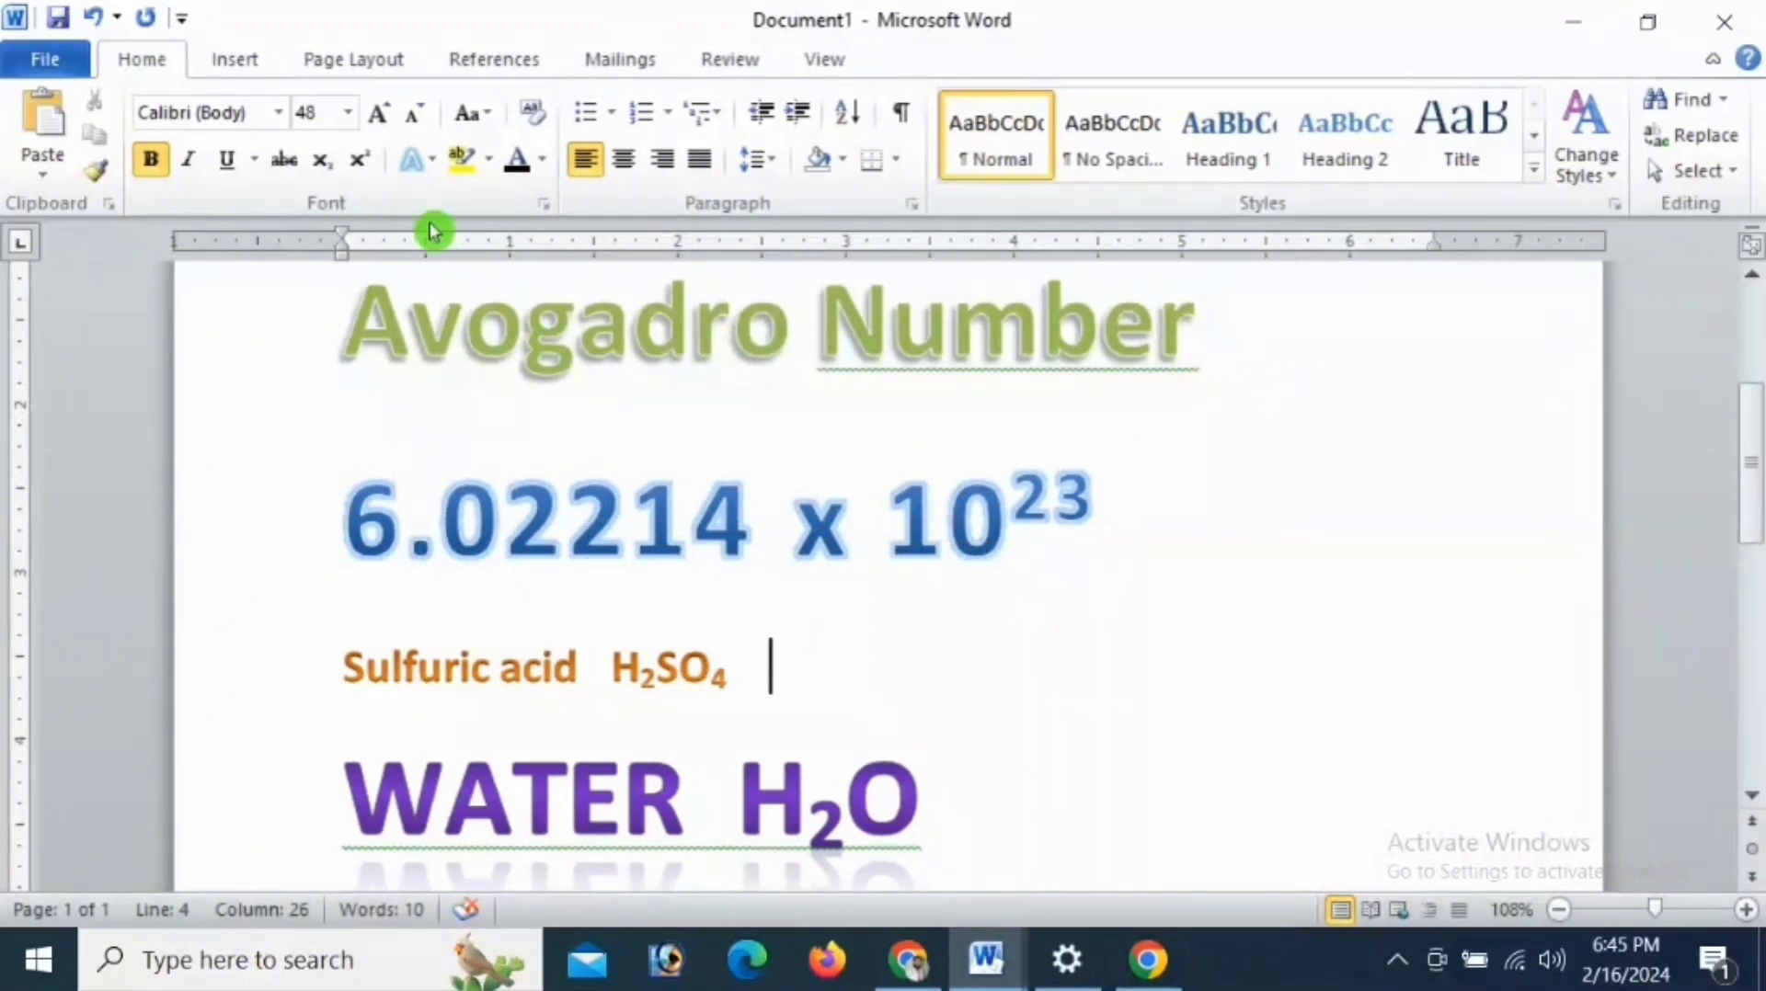
click(429, 160)
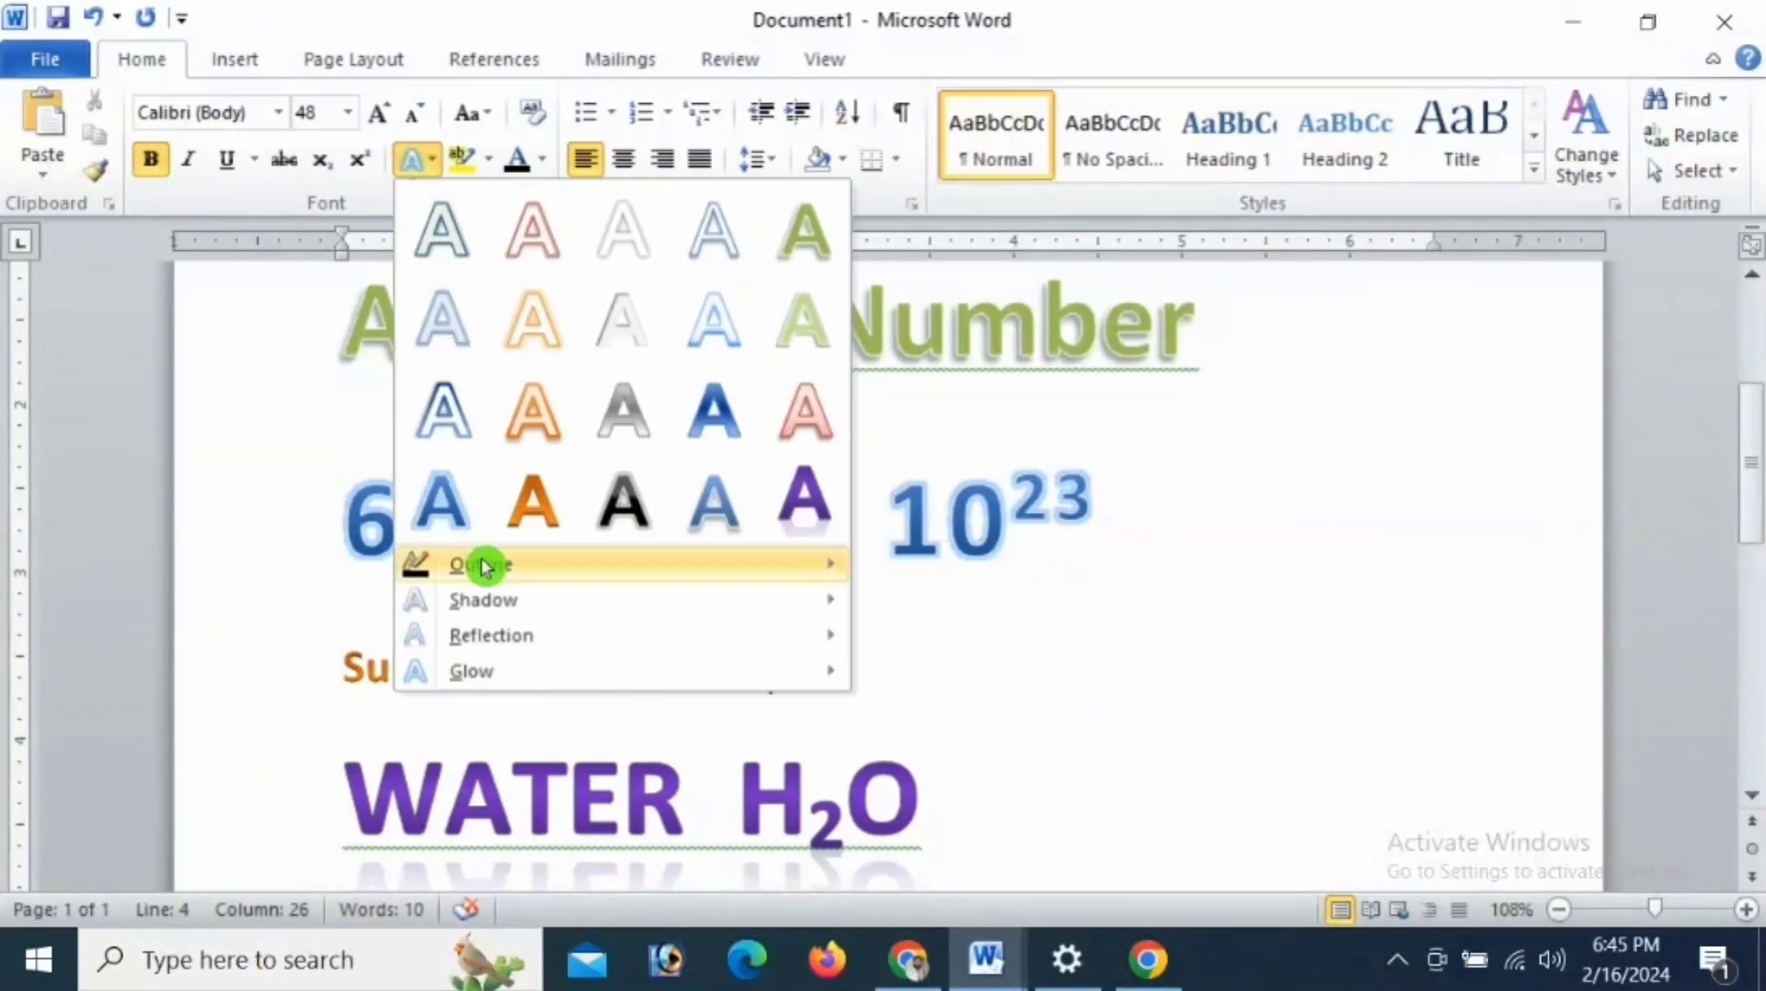
mouse_move(489, 577)
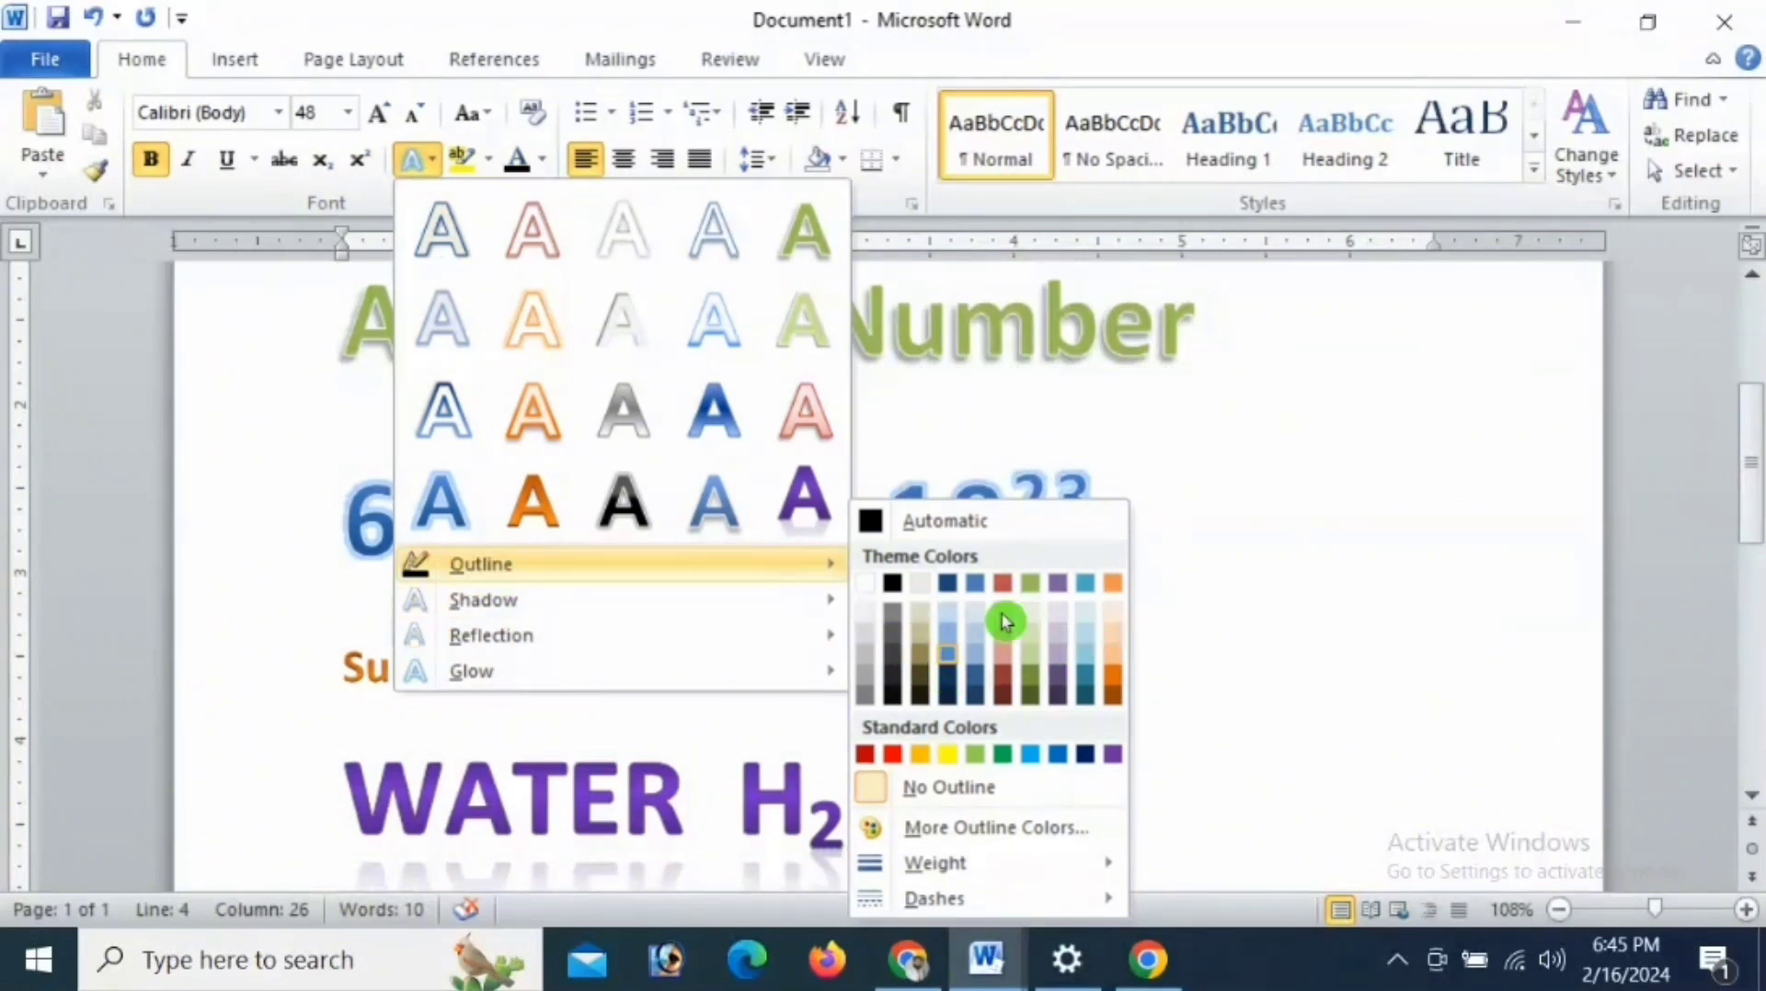
click(590, 430)
- Give the 6.02214 x 10^23 line a text outline in the black theme colour
drag(378, 481, 1166, 524)
click(437, 166)
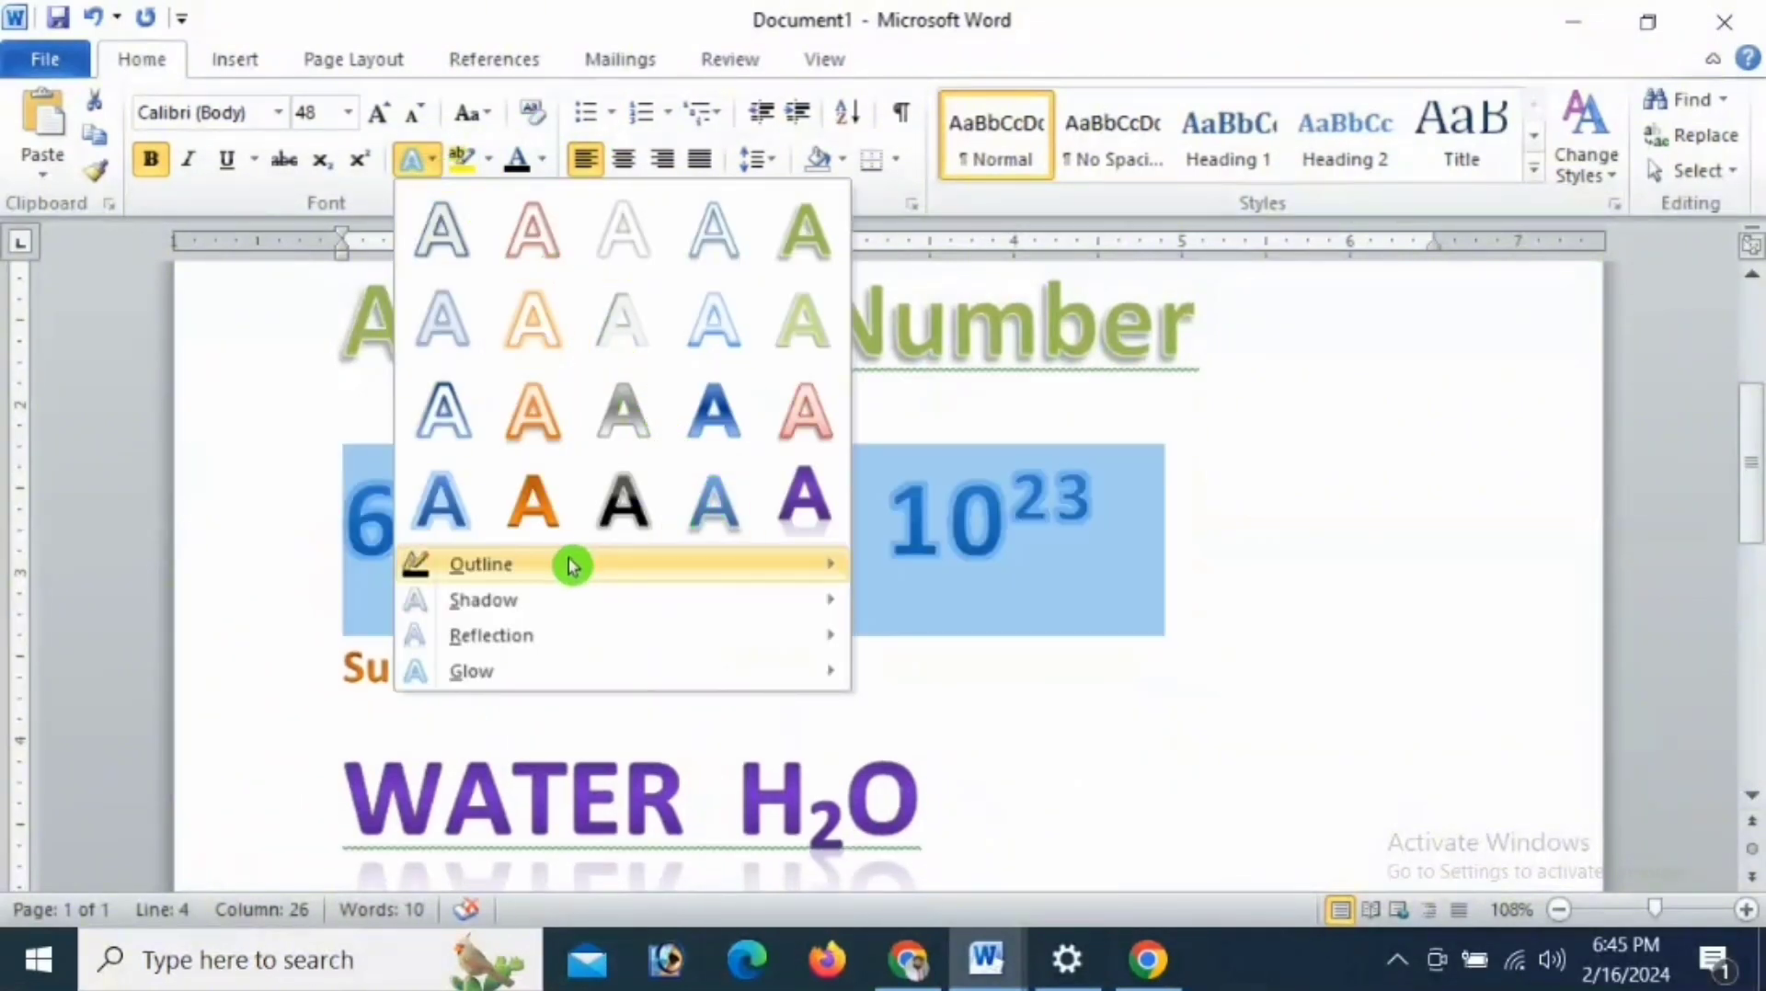
mouse_move(571, 563)
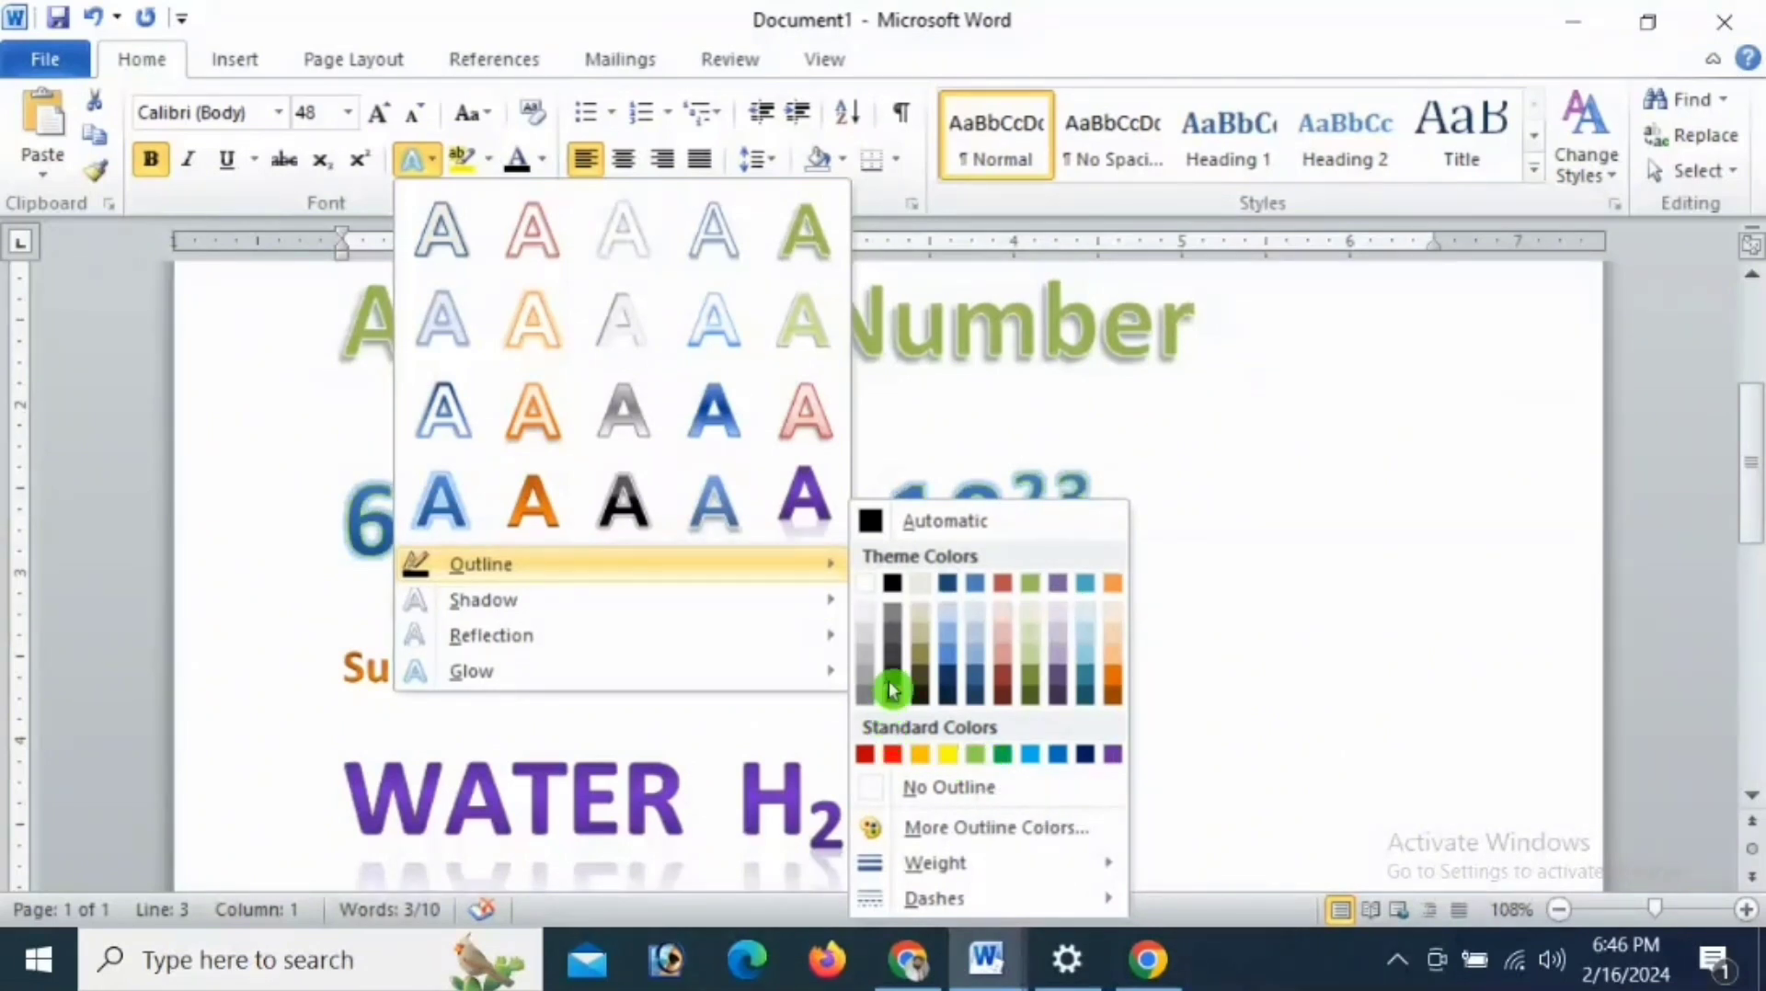
click(897, 588)
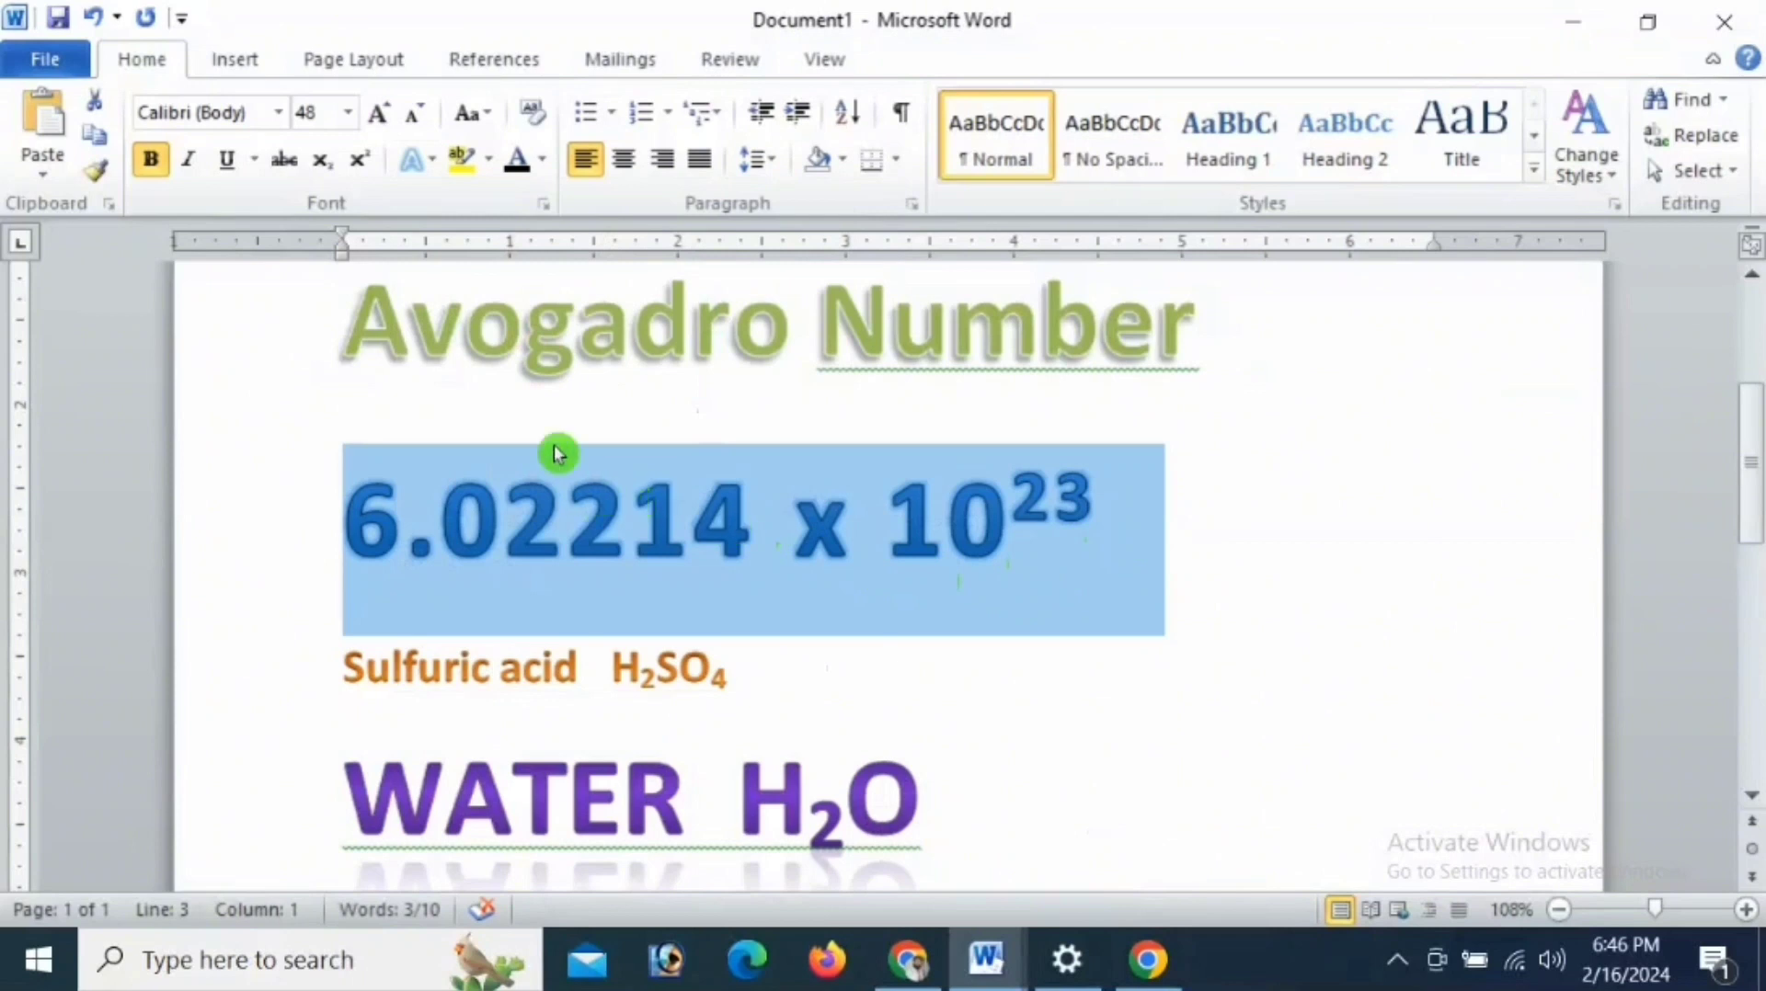
- Set the 6.02214 x 10^23 line to No Outline and deselect it
click(433, 173)
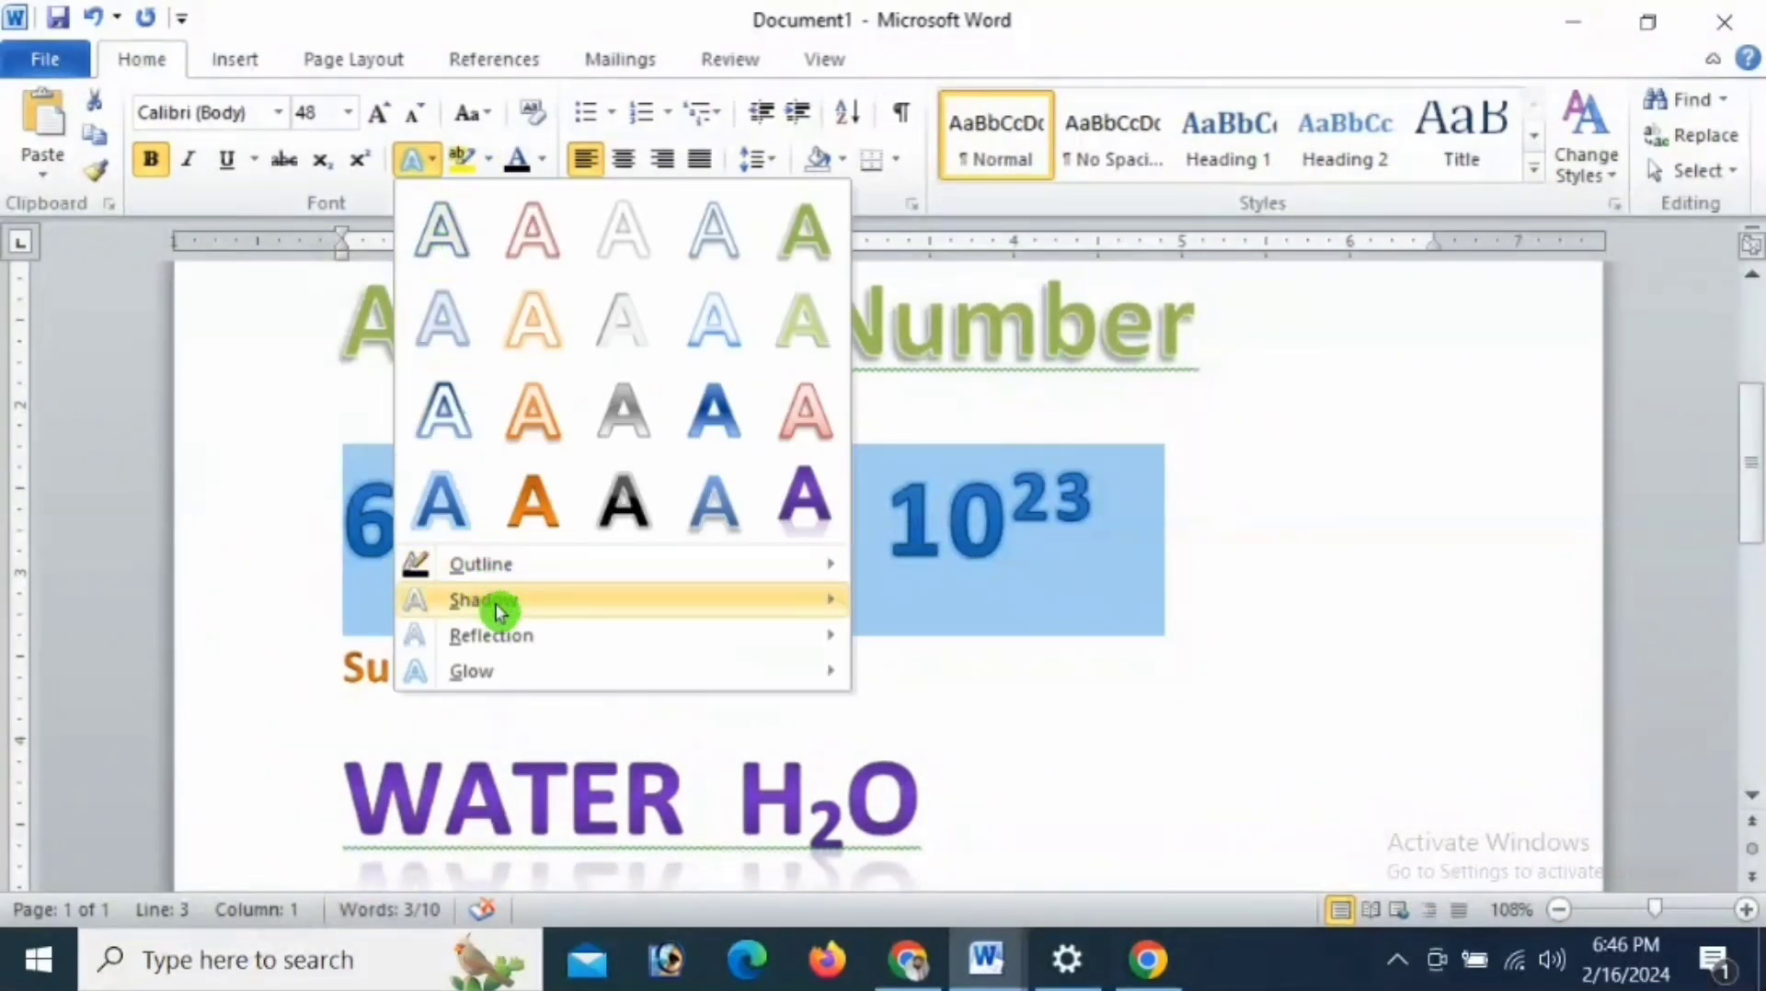
mouse_move(496, 600)
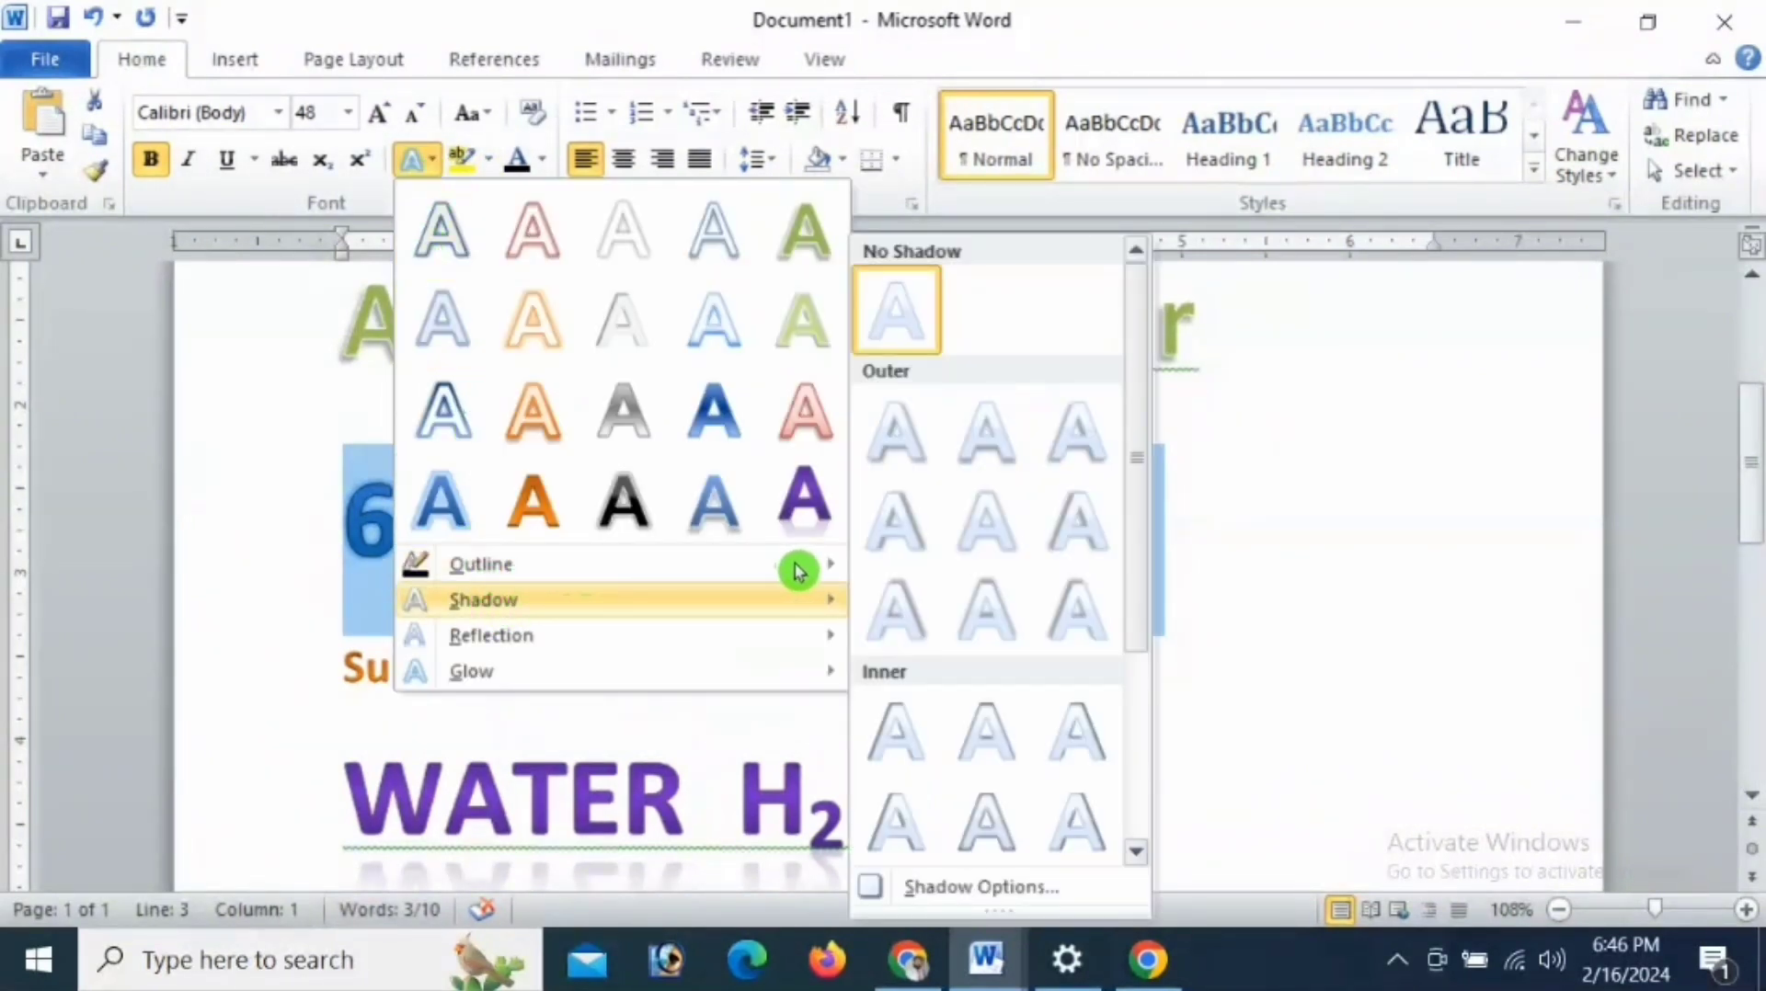
mouse_move(798, 569)
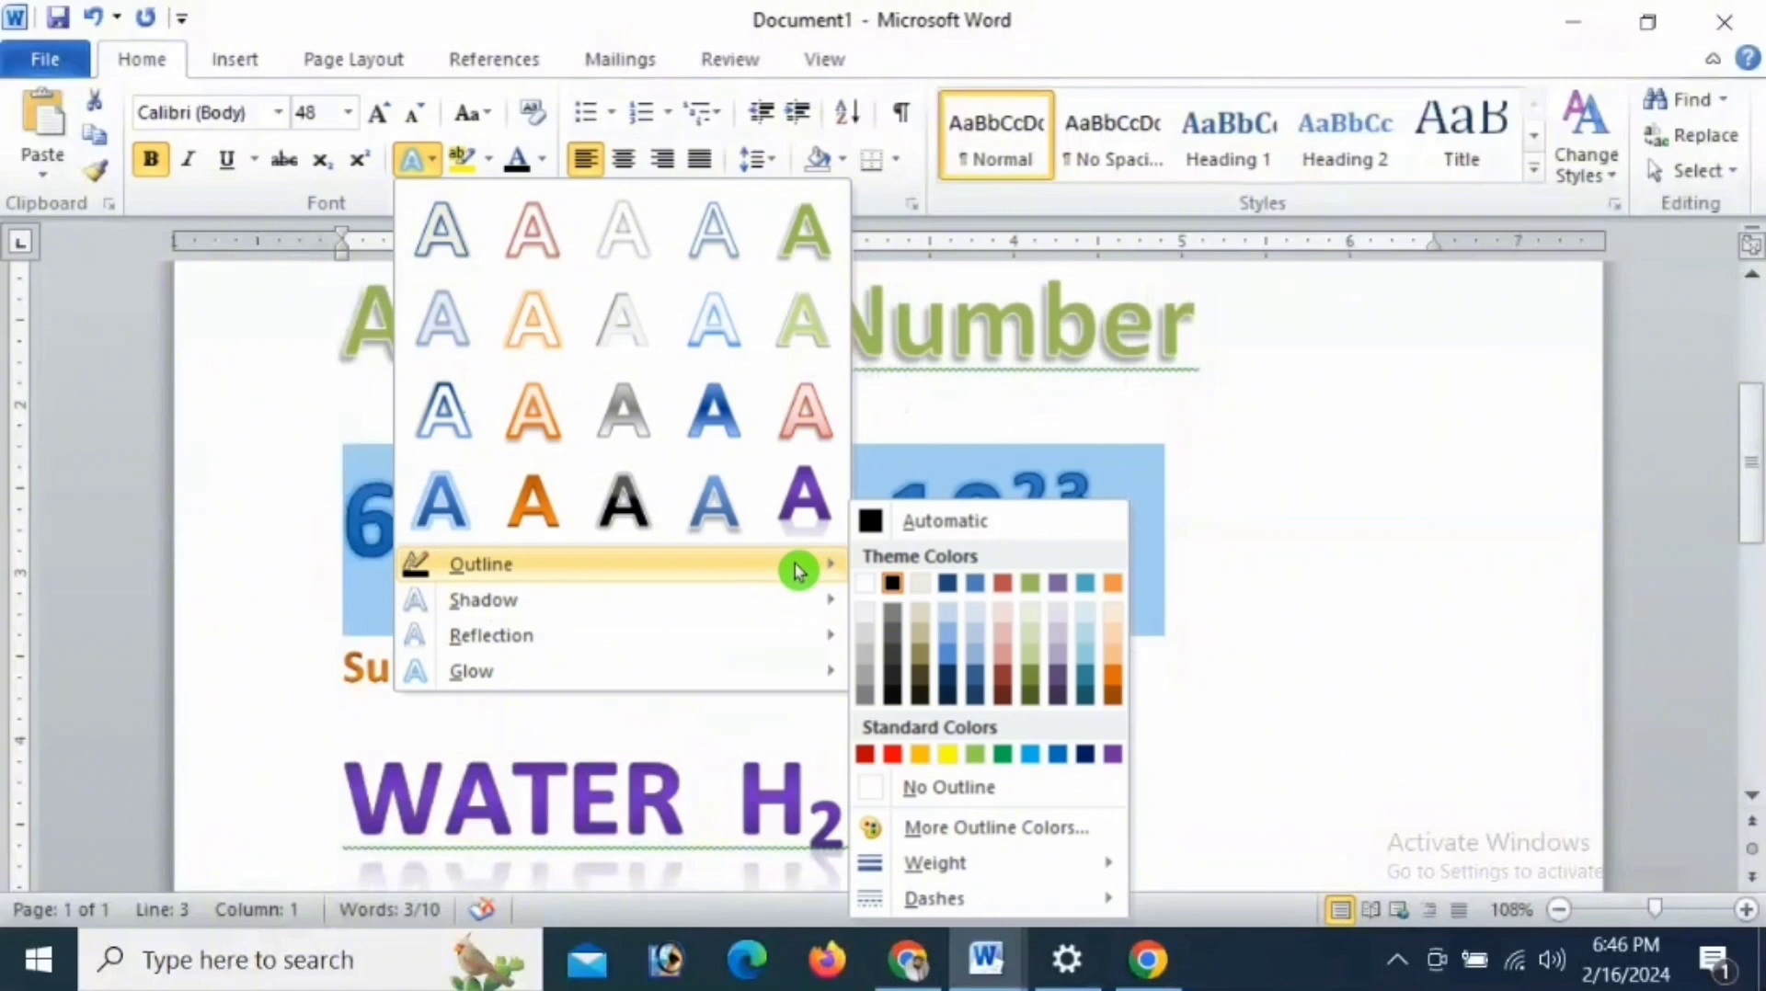
click(961, 791)
click(1063, 581)
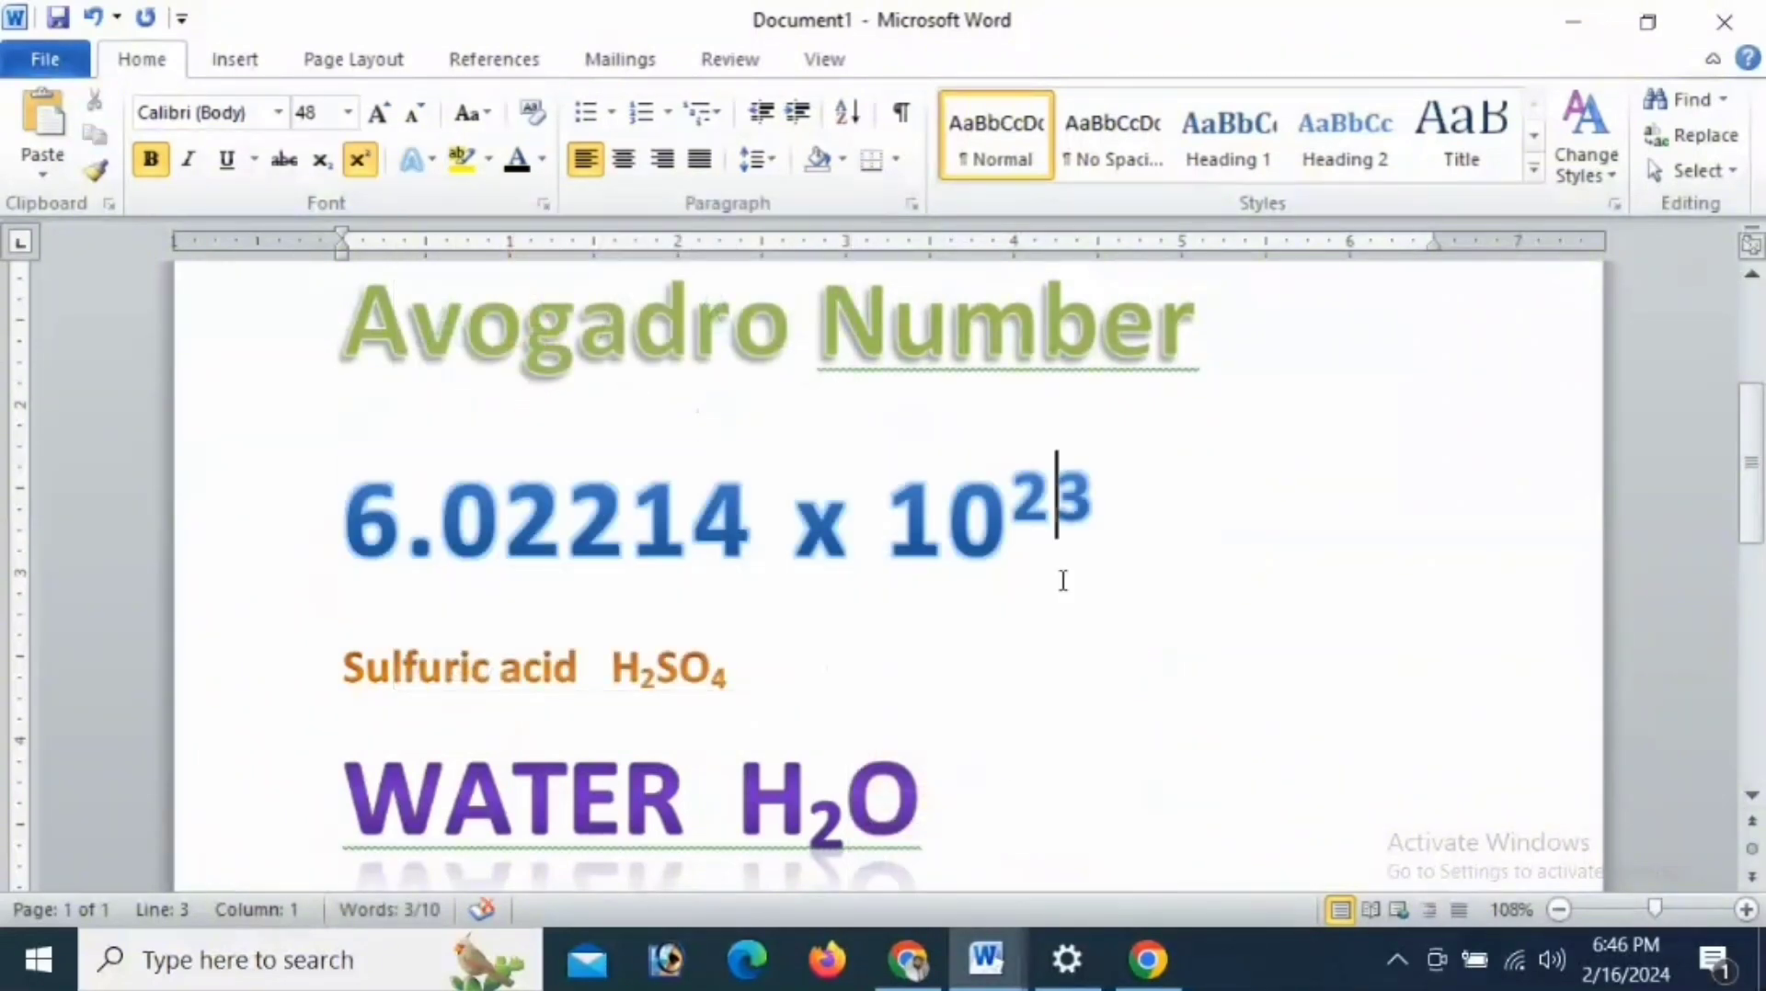
- Apply the outer shadow variation in the second row, third column, to the 6.02214 x 10^23 line and deselect it
drag(363, 494, 1113, 487)
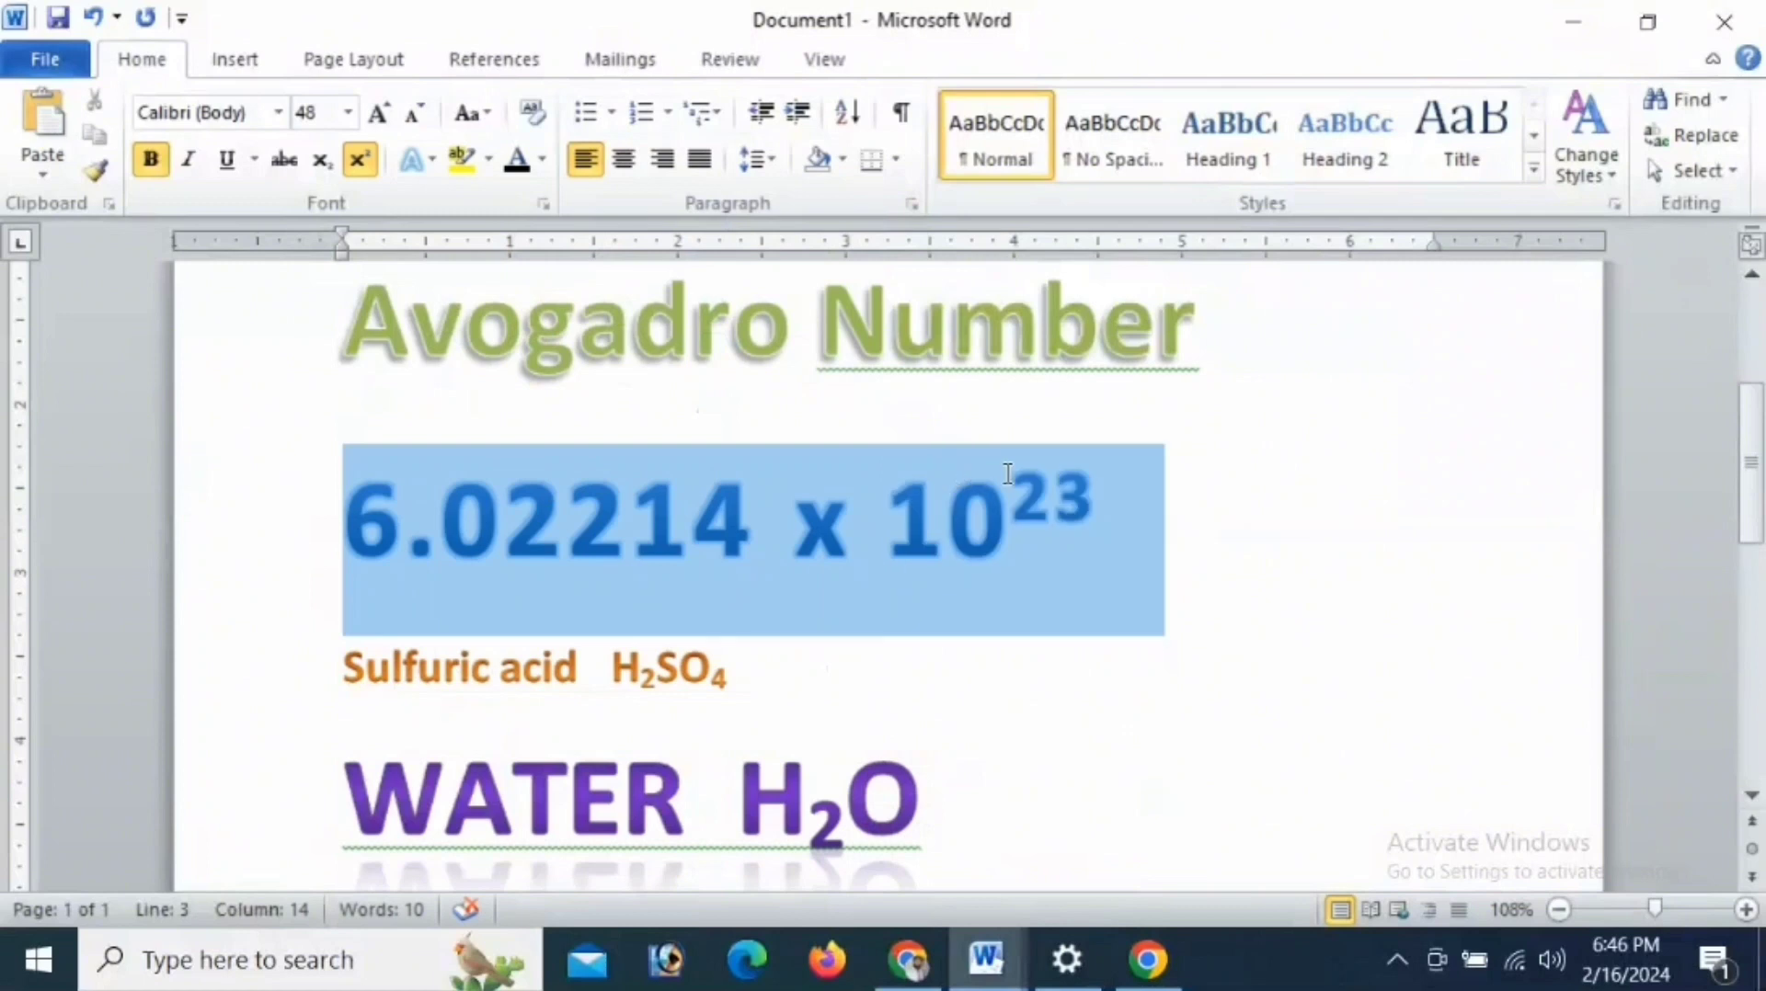
click(544, 164)
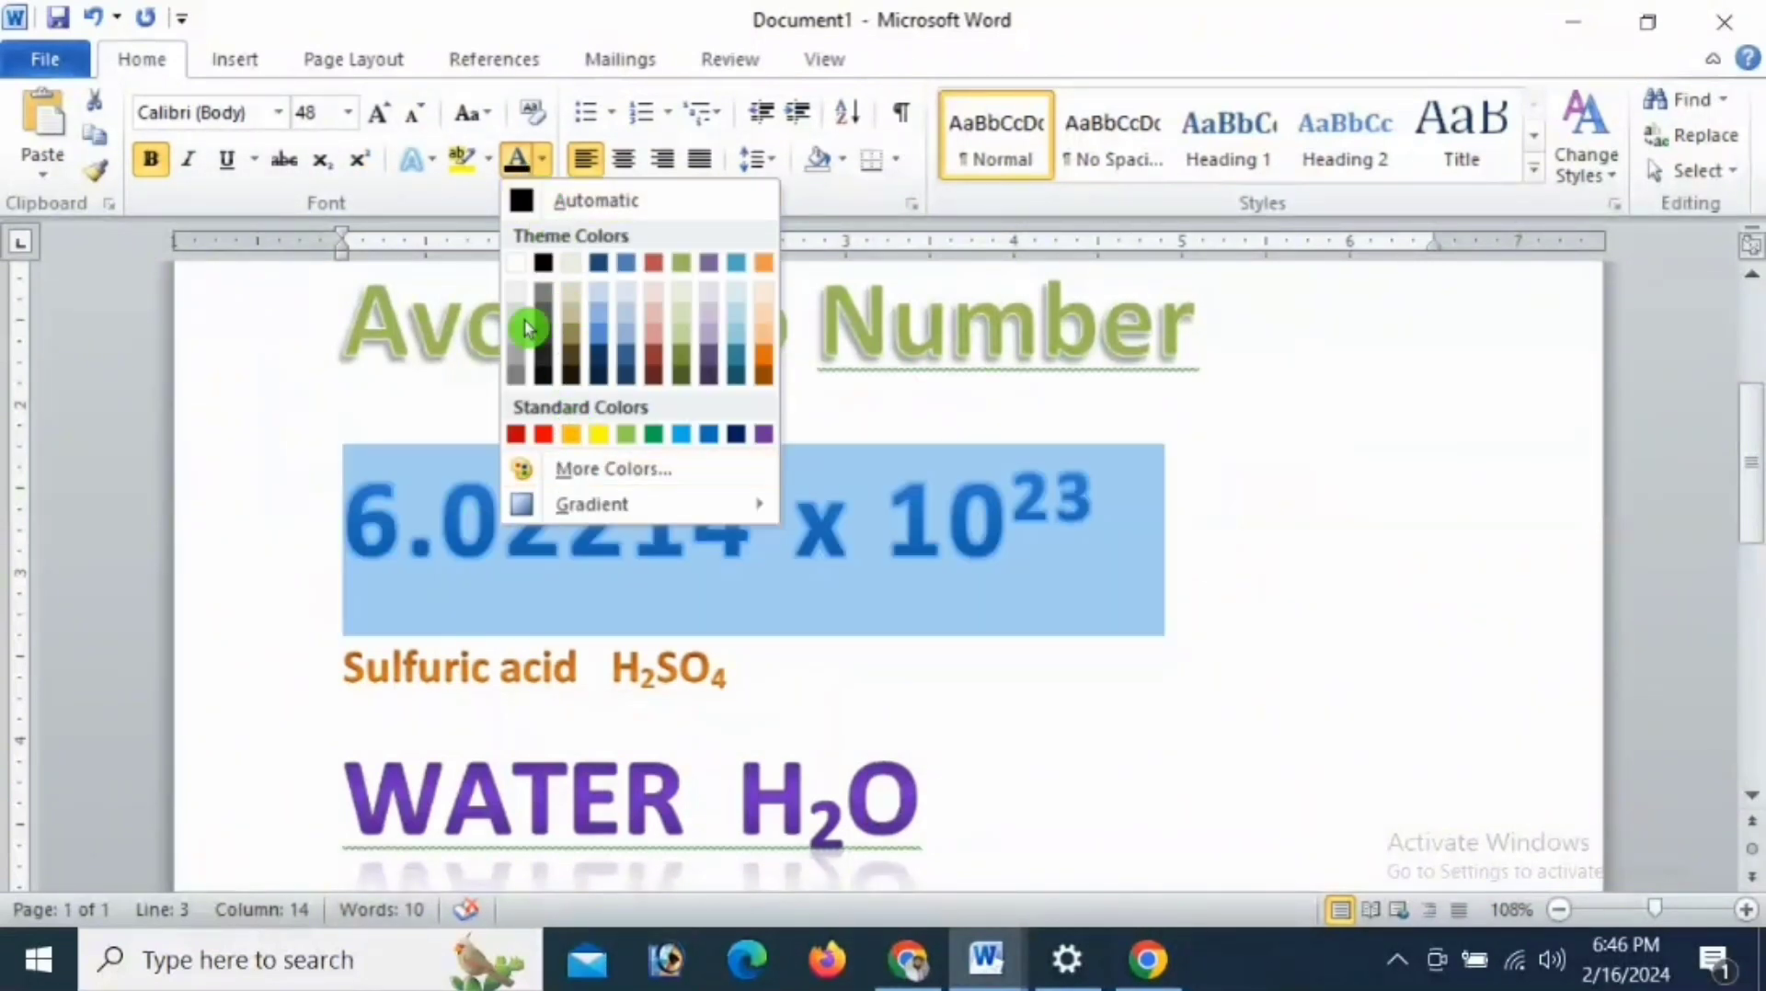
click(419, 164)
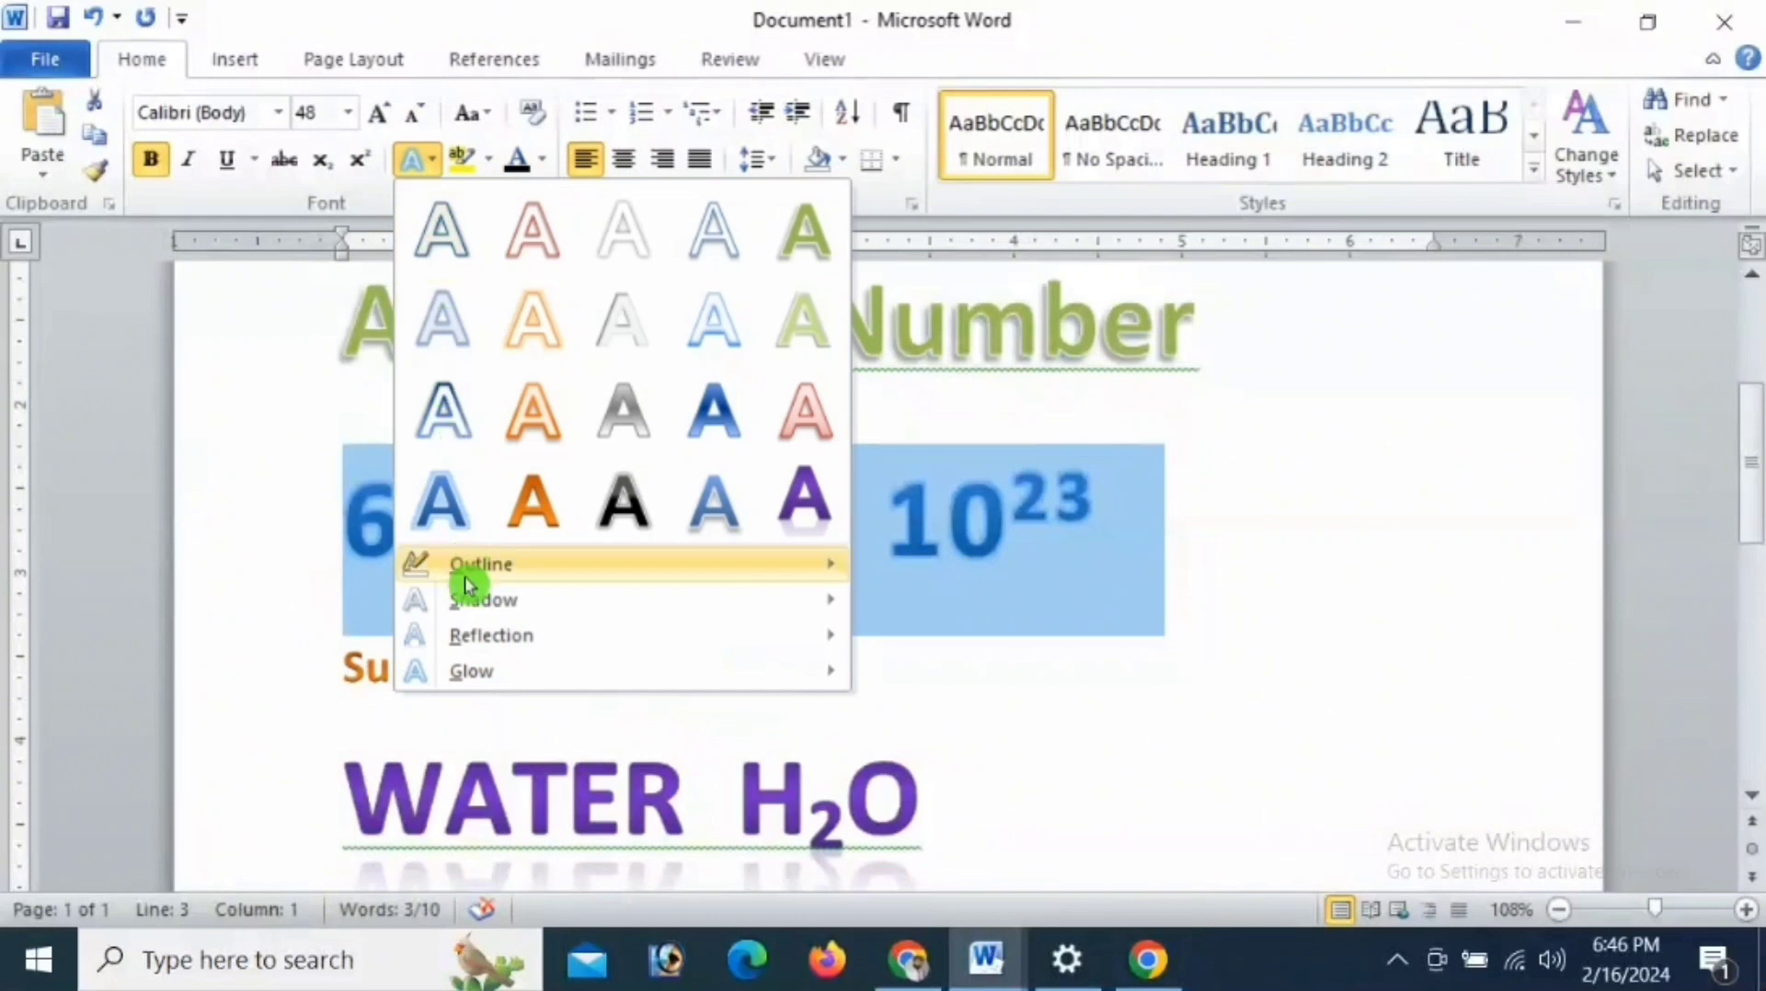
mouse_move(474, 604)
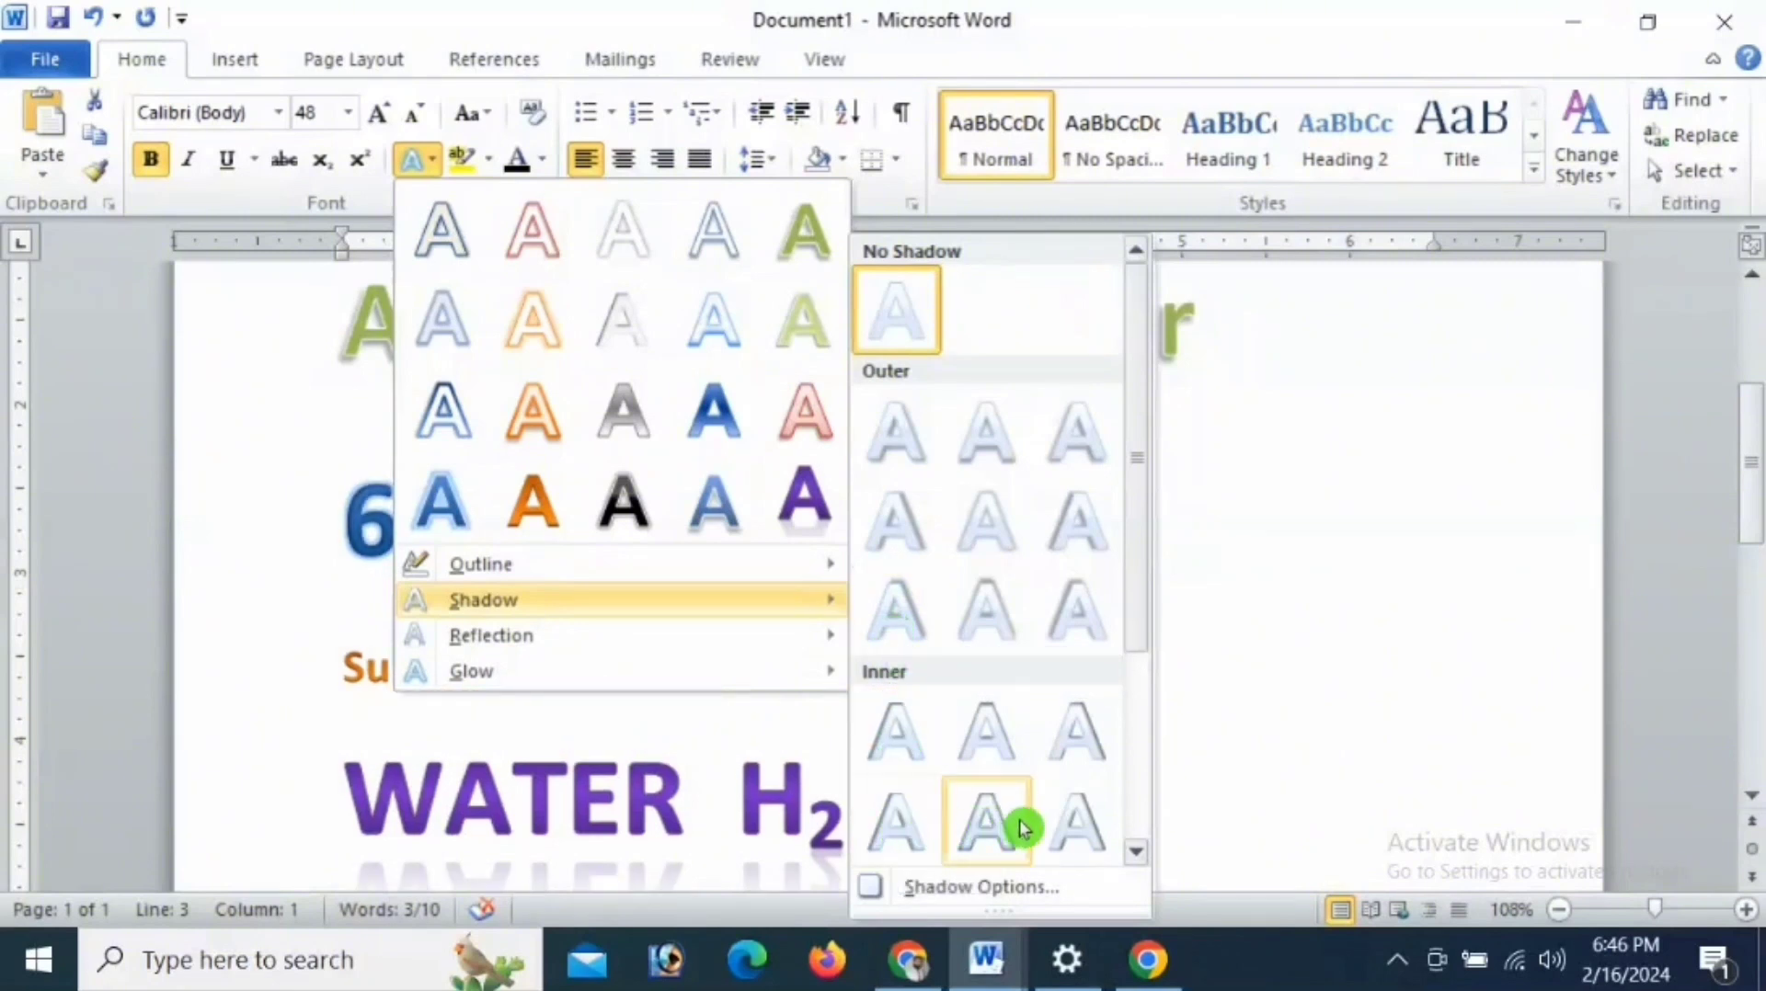
click(1091, 535)
click(854, 609)
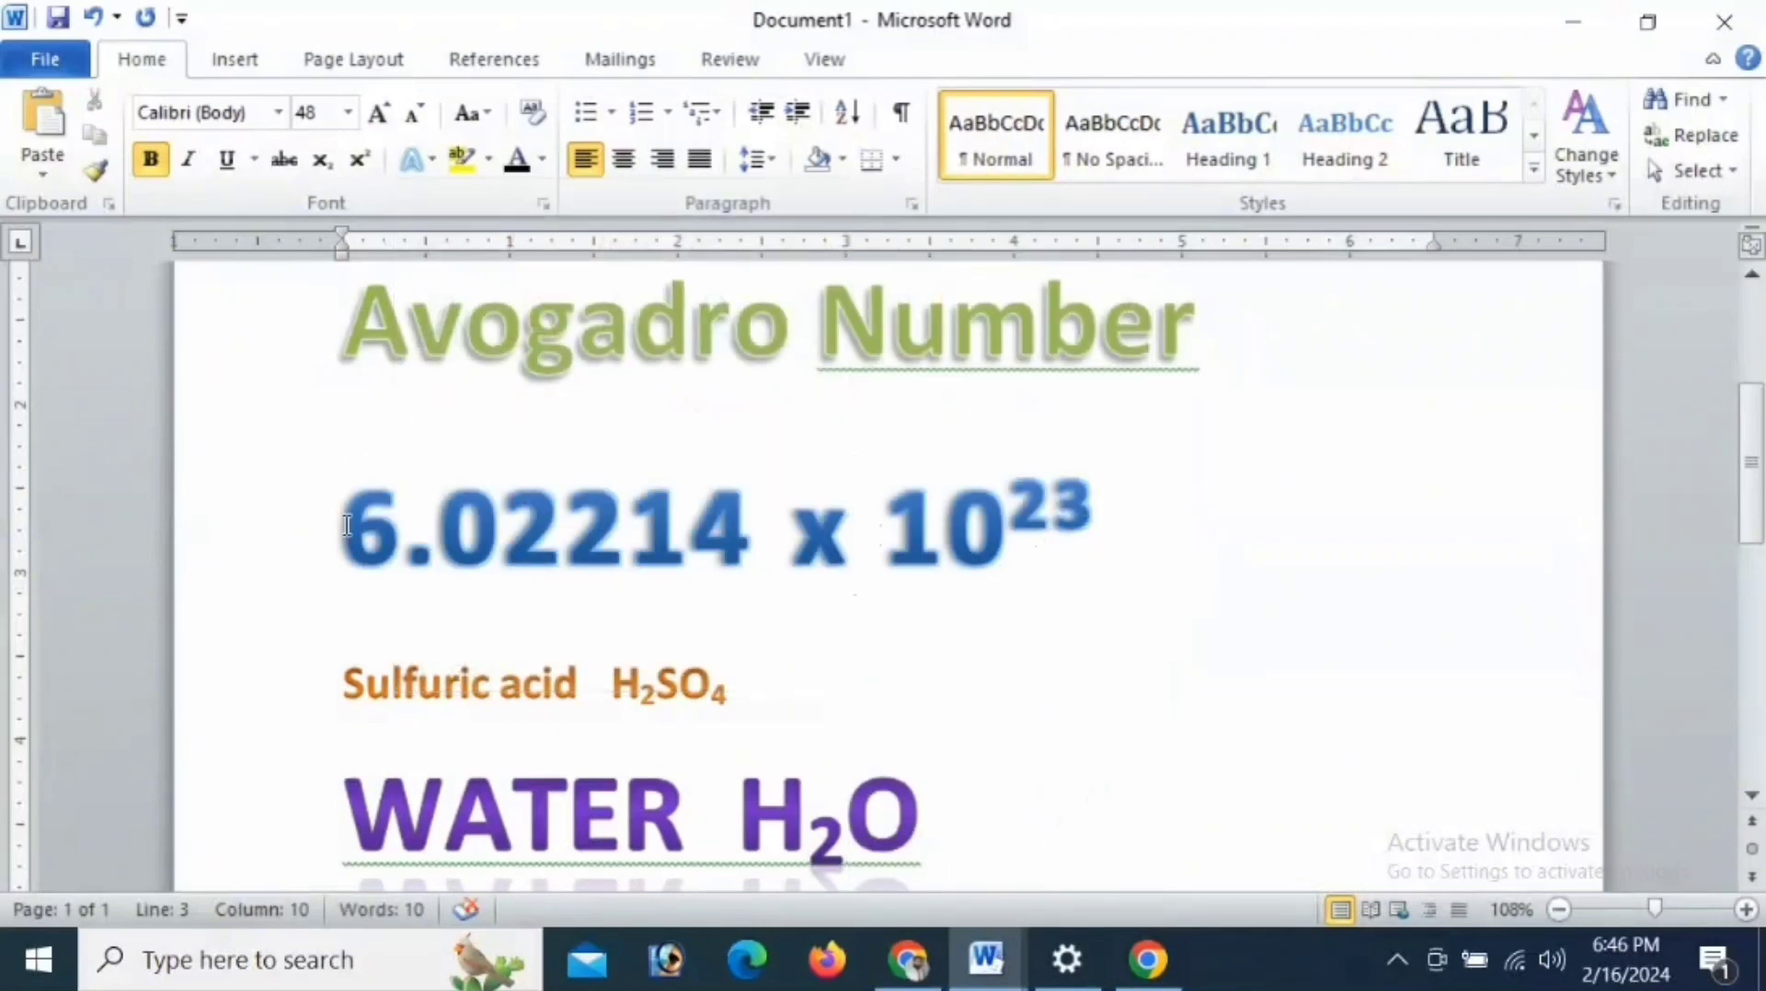
- Apply the third reflection variation of the first row to the 6.02214 x 10^23 line
drag(347, 526, 1149, 551)
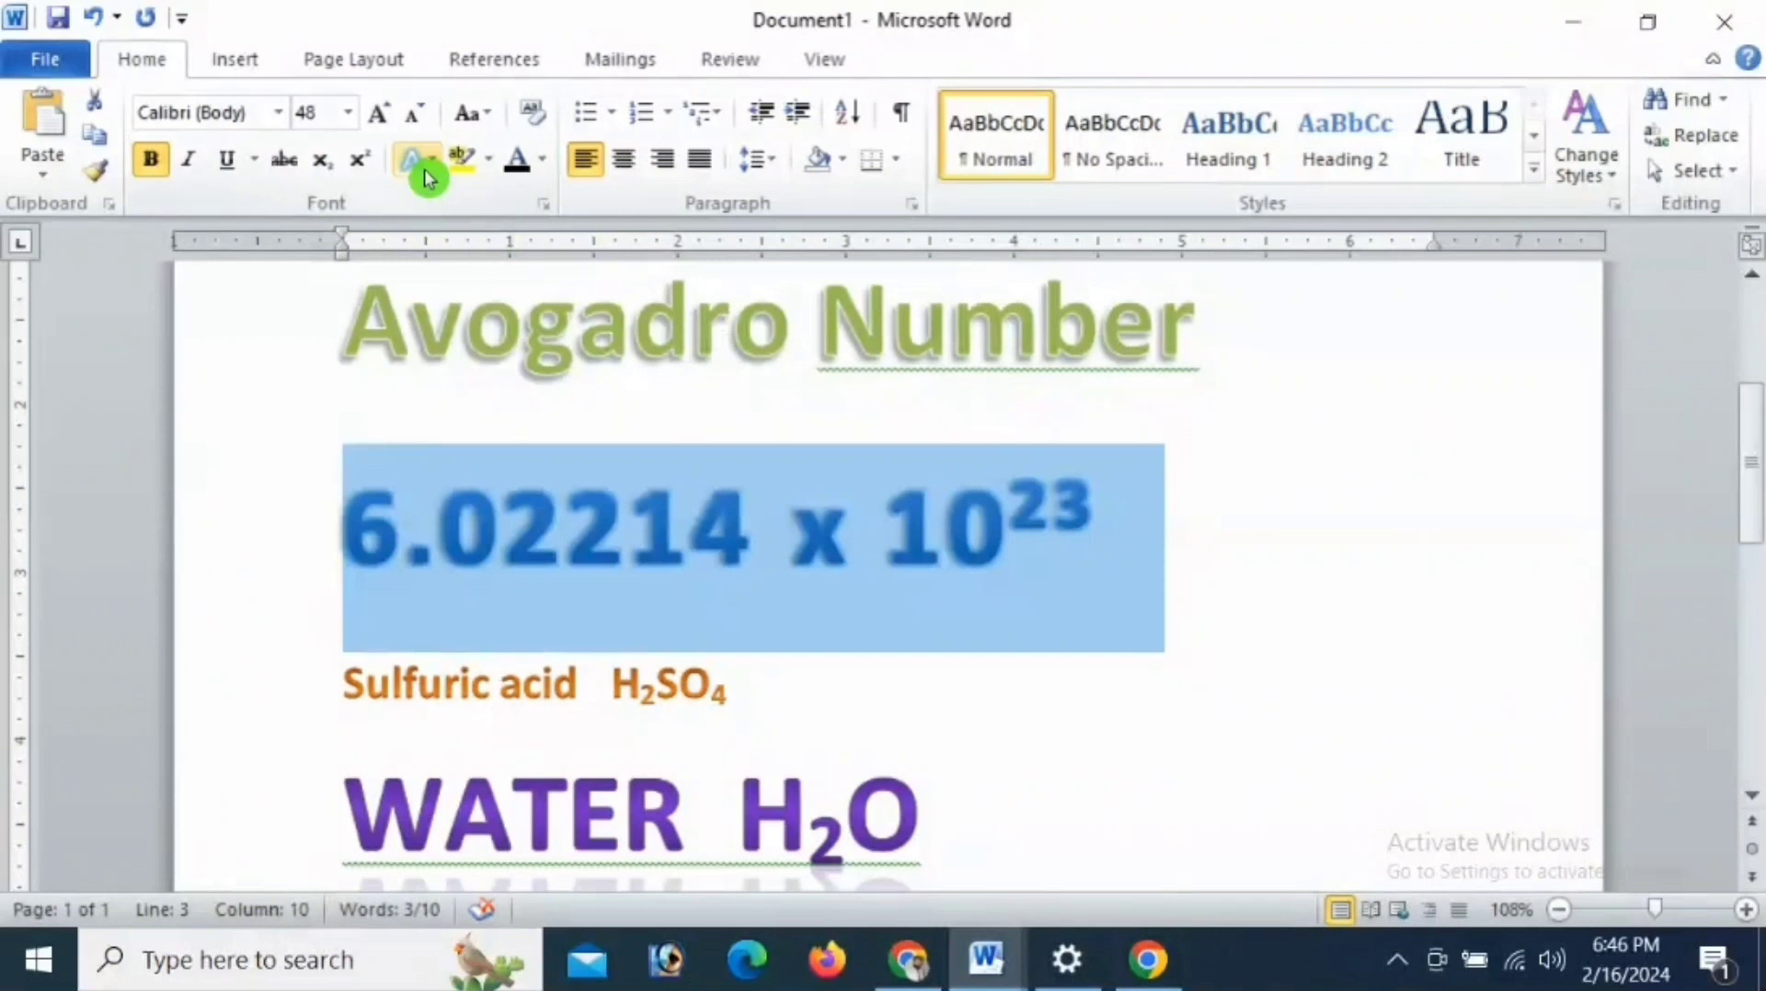
click(425, 167)
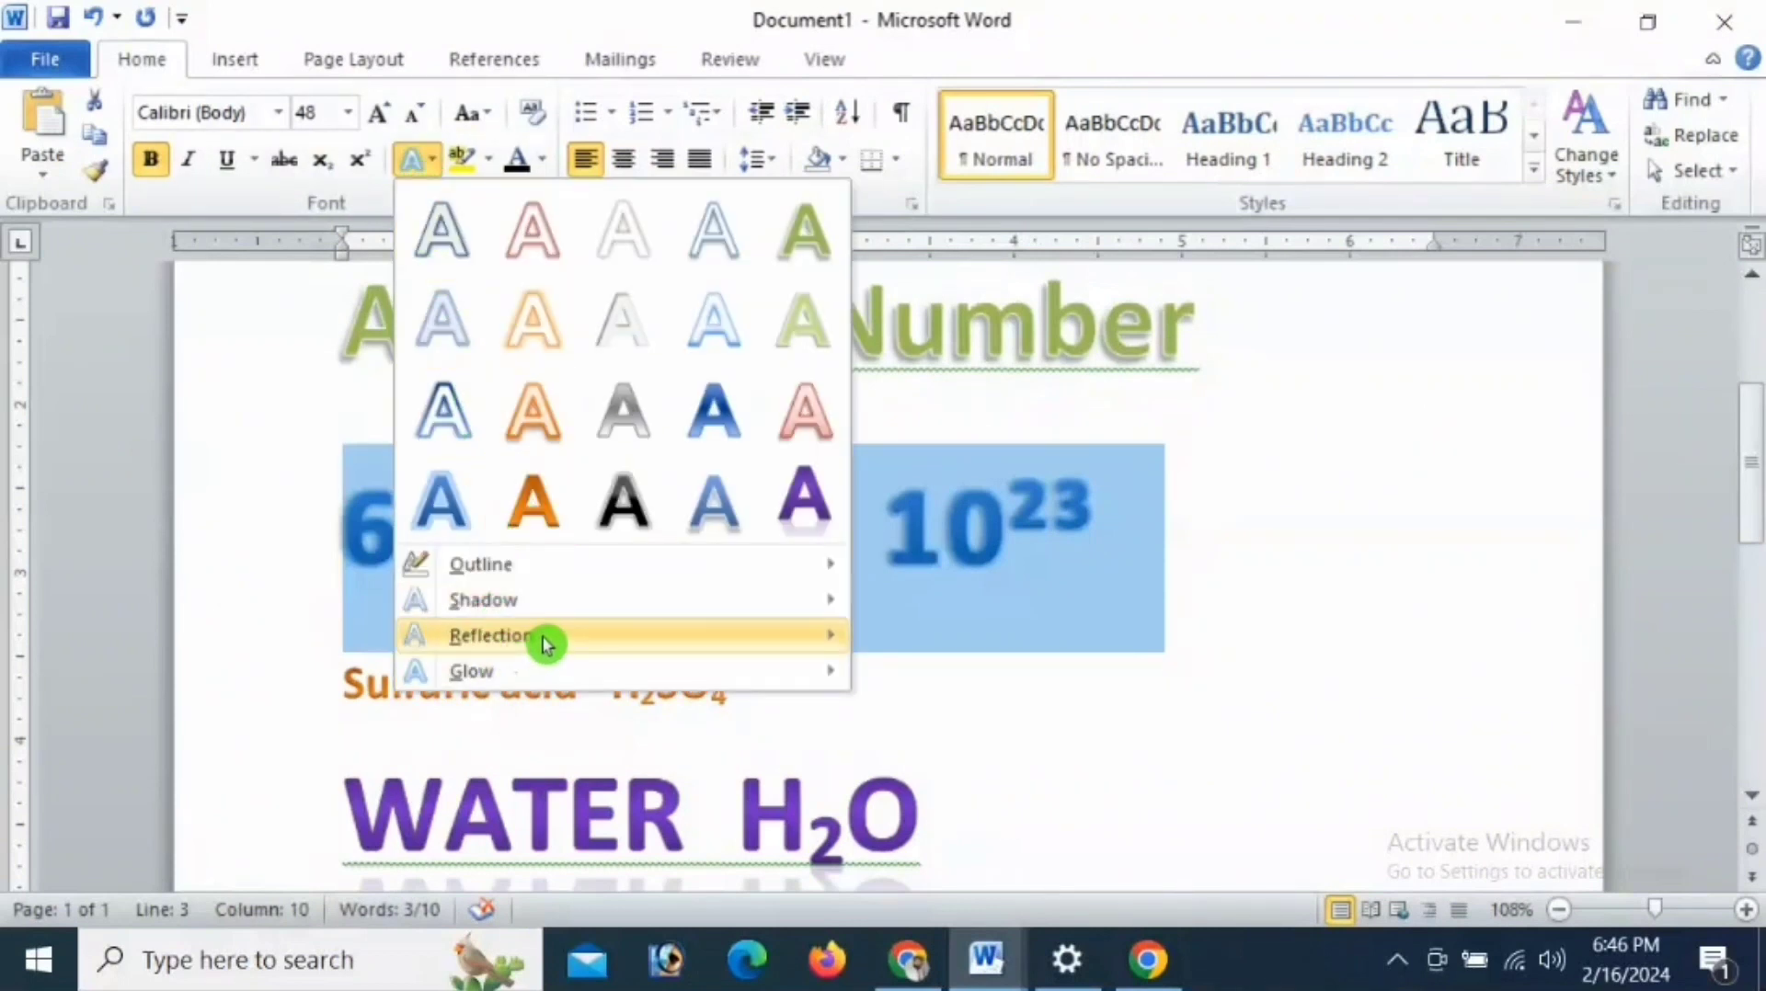
mouse_move(550, 640)
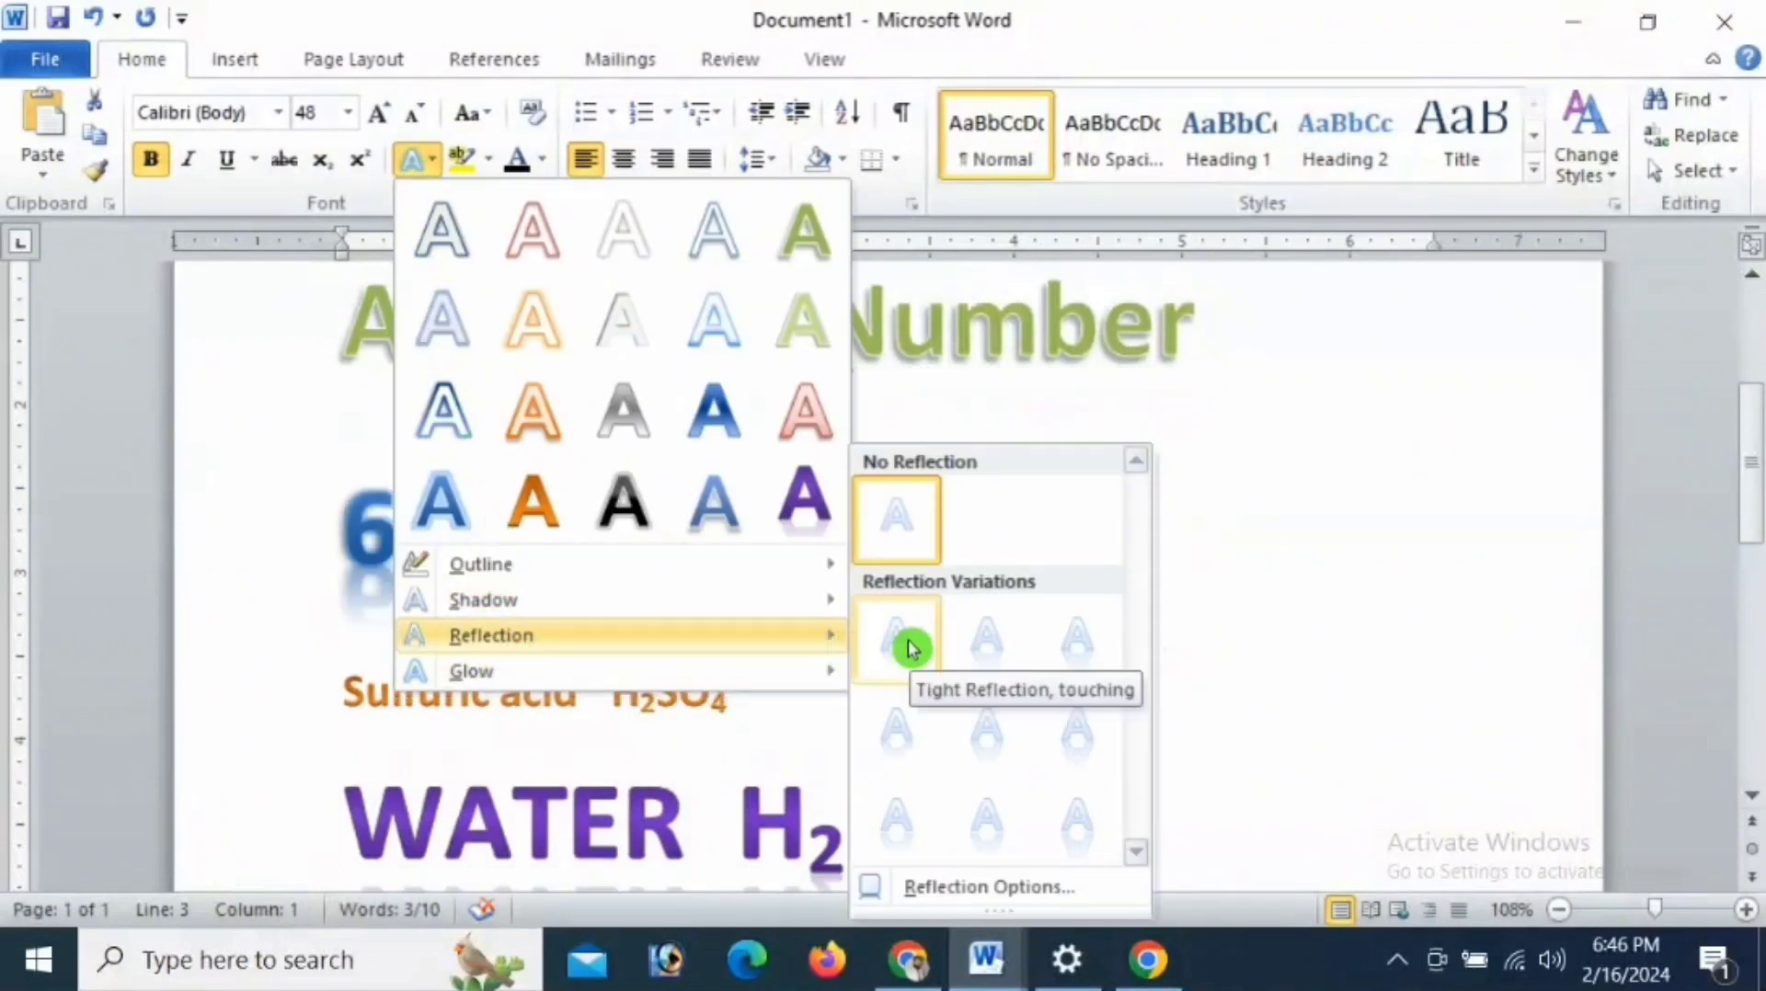
click(1071, 649)
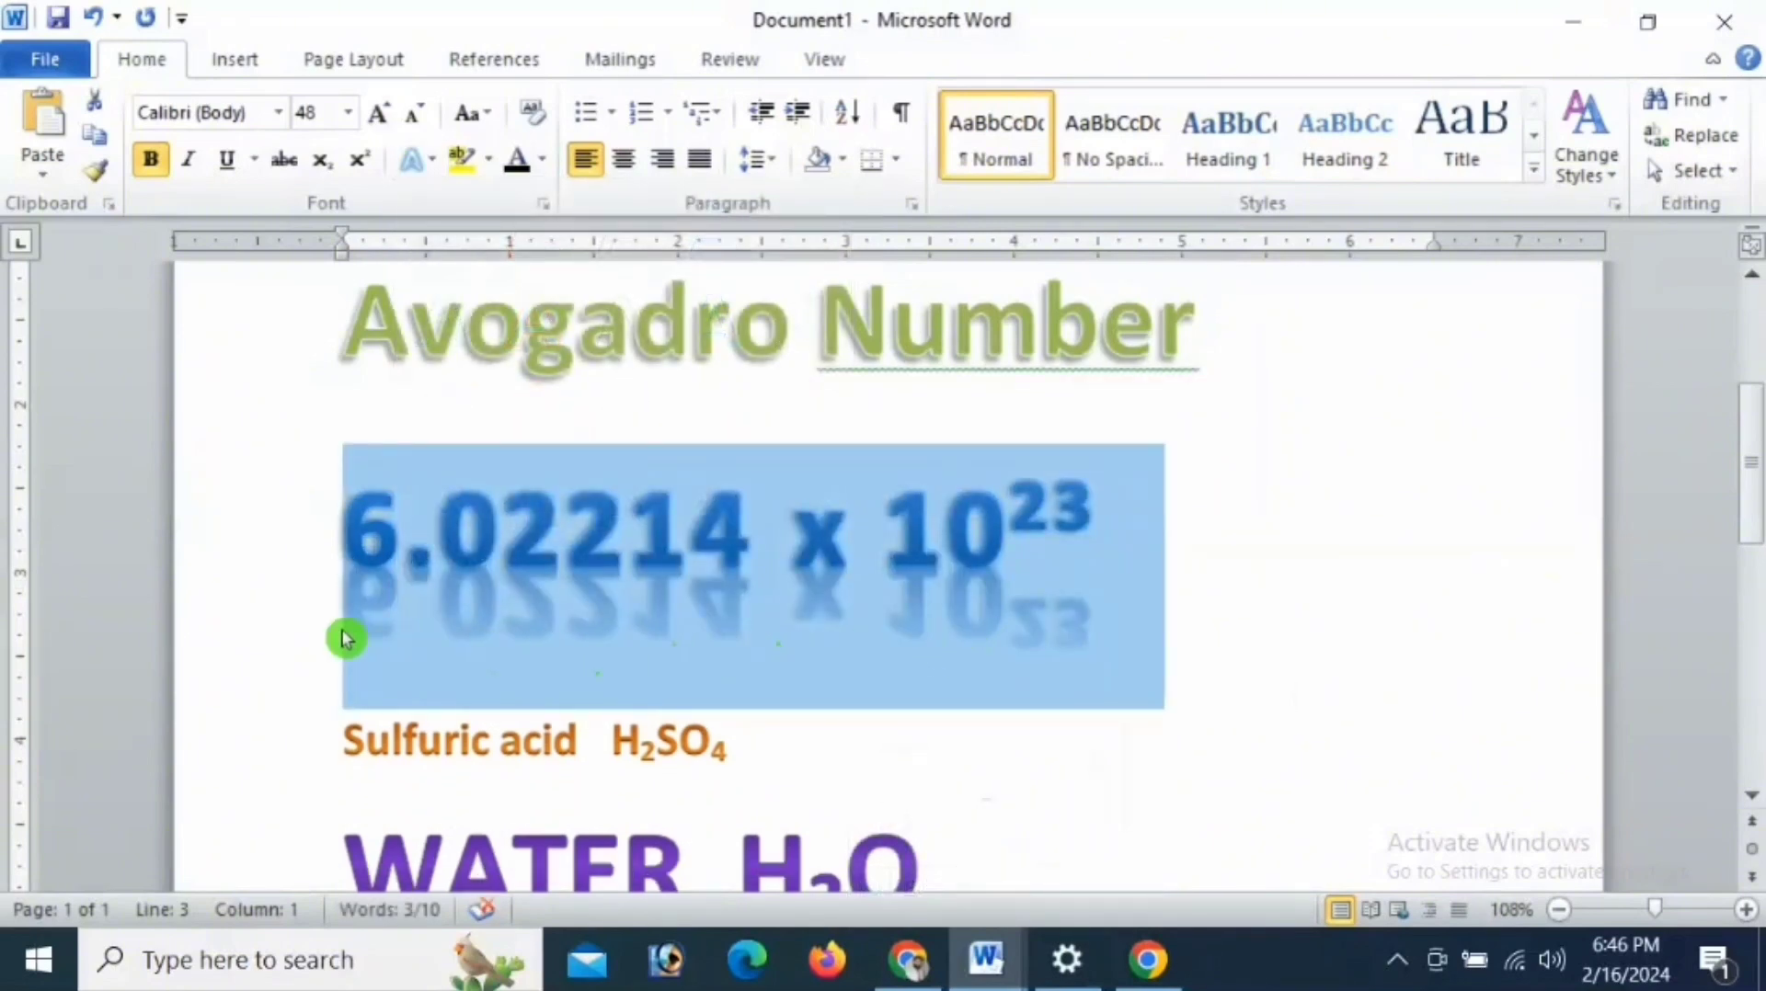
- Apply the blue glow variation in the fourth row, first column, to the 6.02214 x 10^23 line and deselect it
click(342, 614)
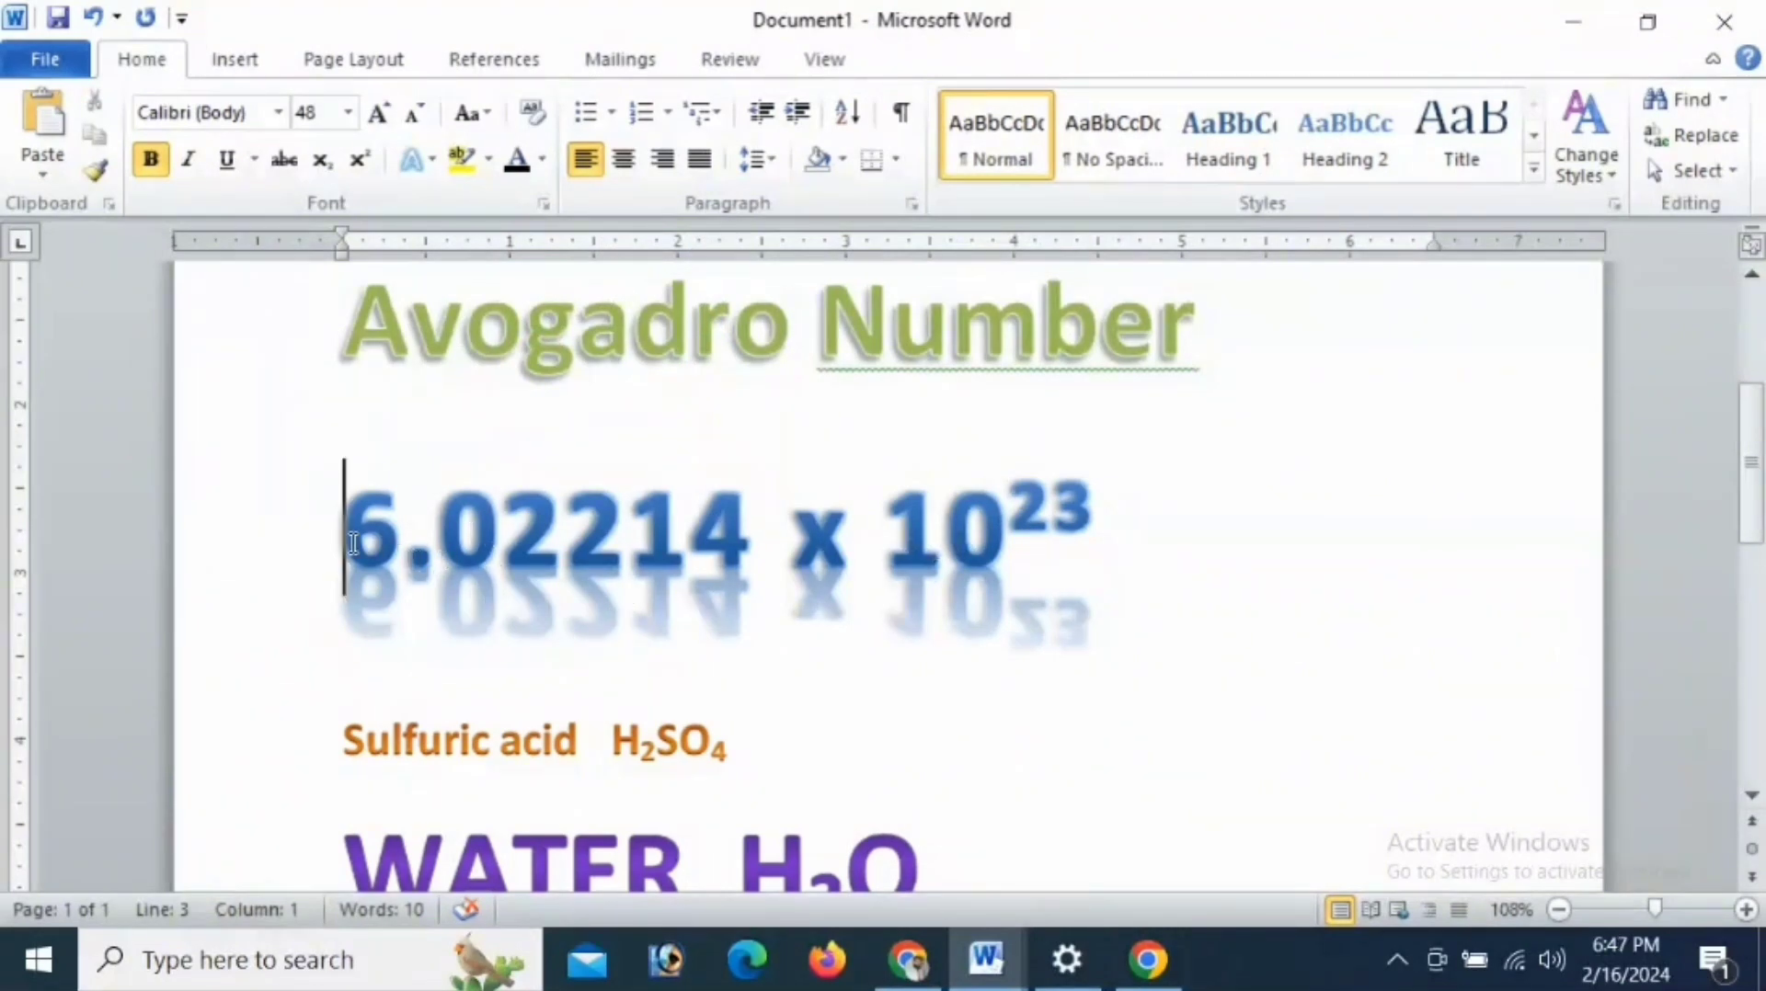
drag(356, 538, 1082, 541)
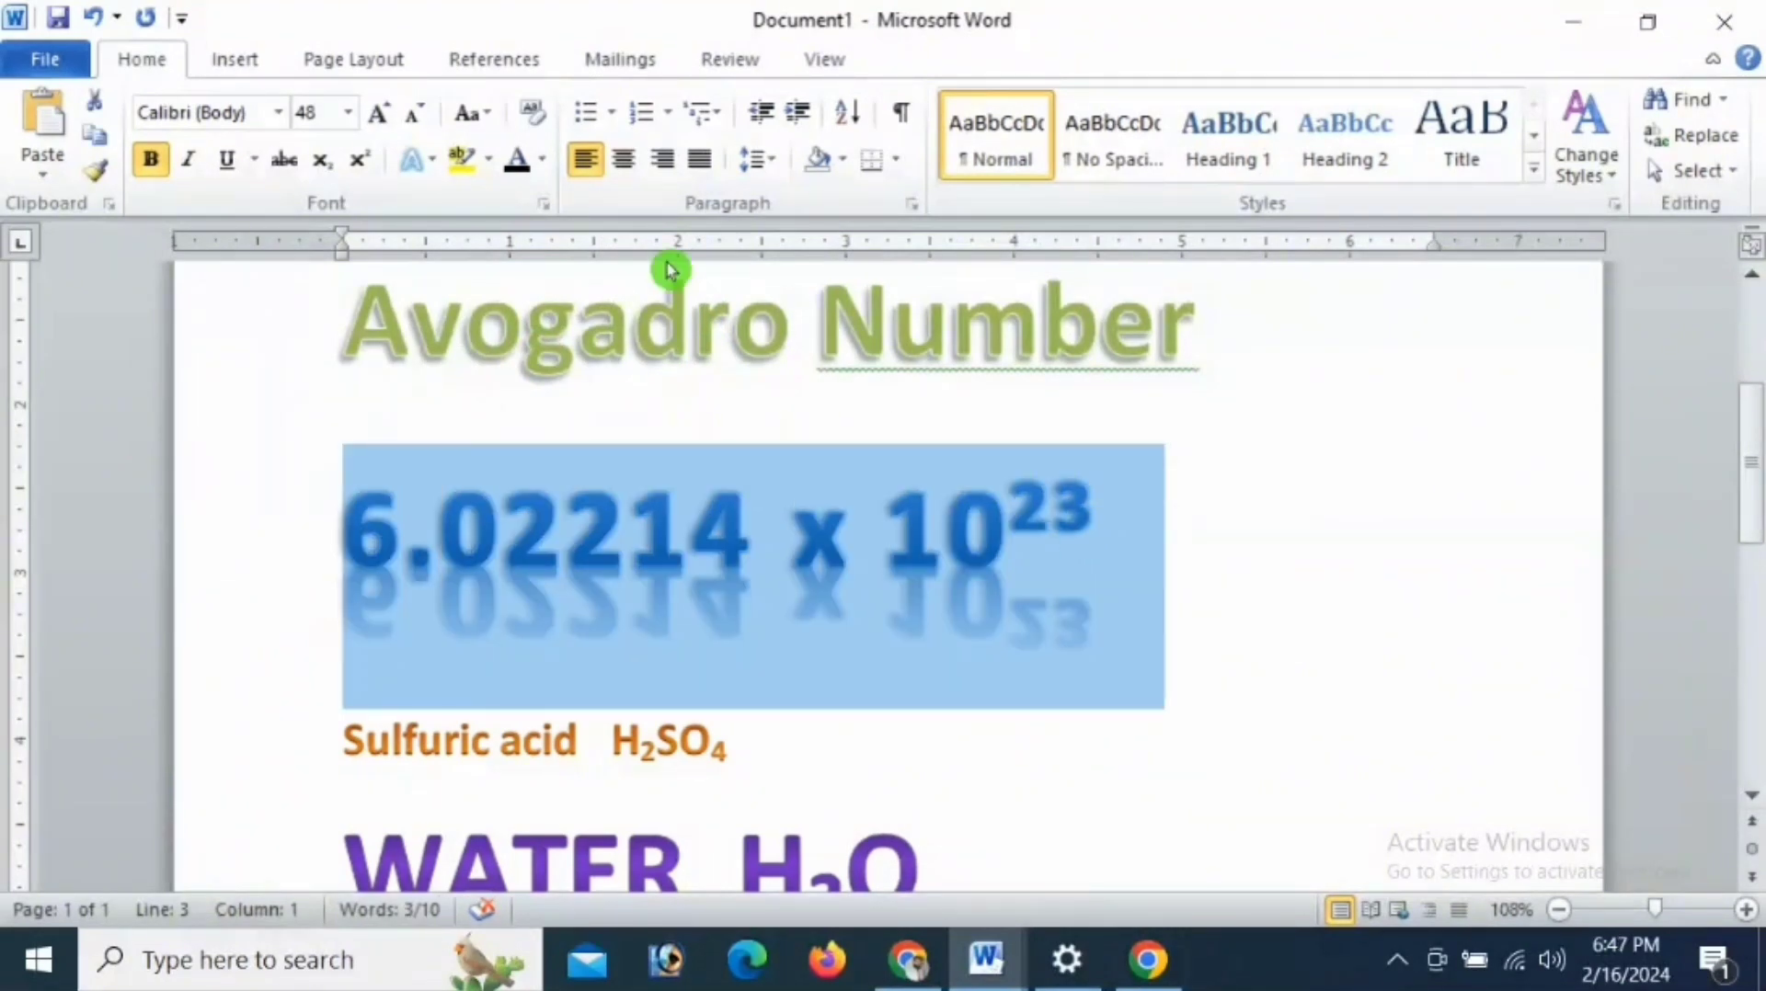
click(418, 163)
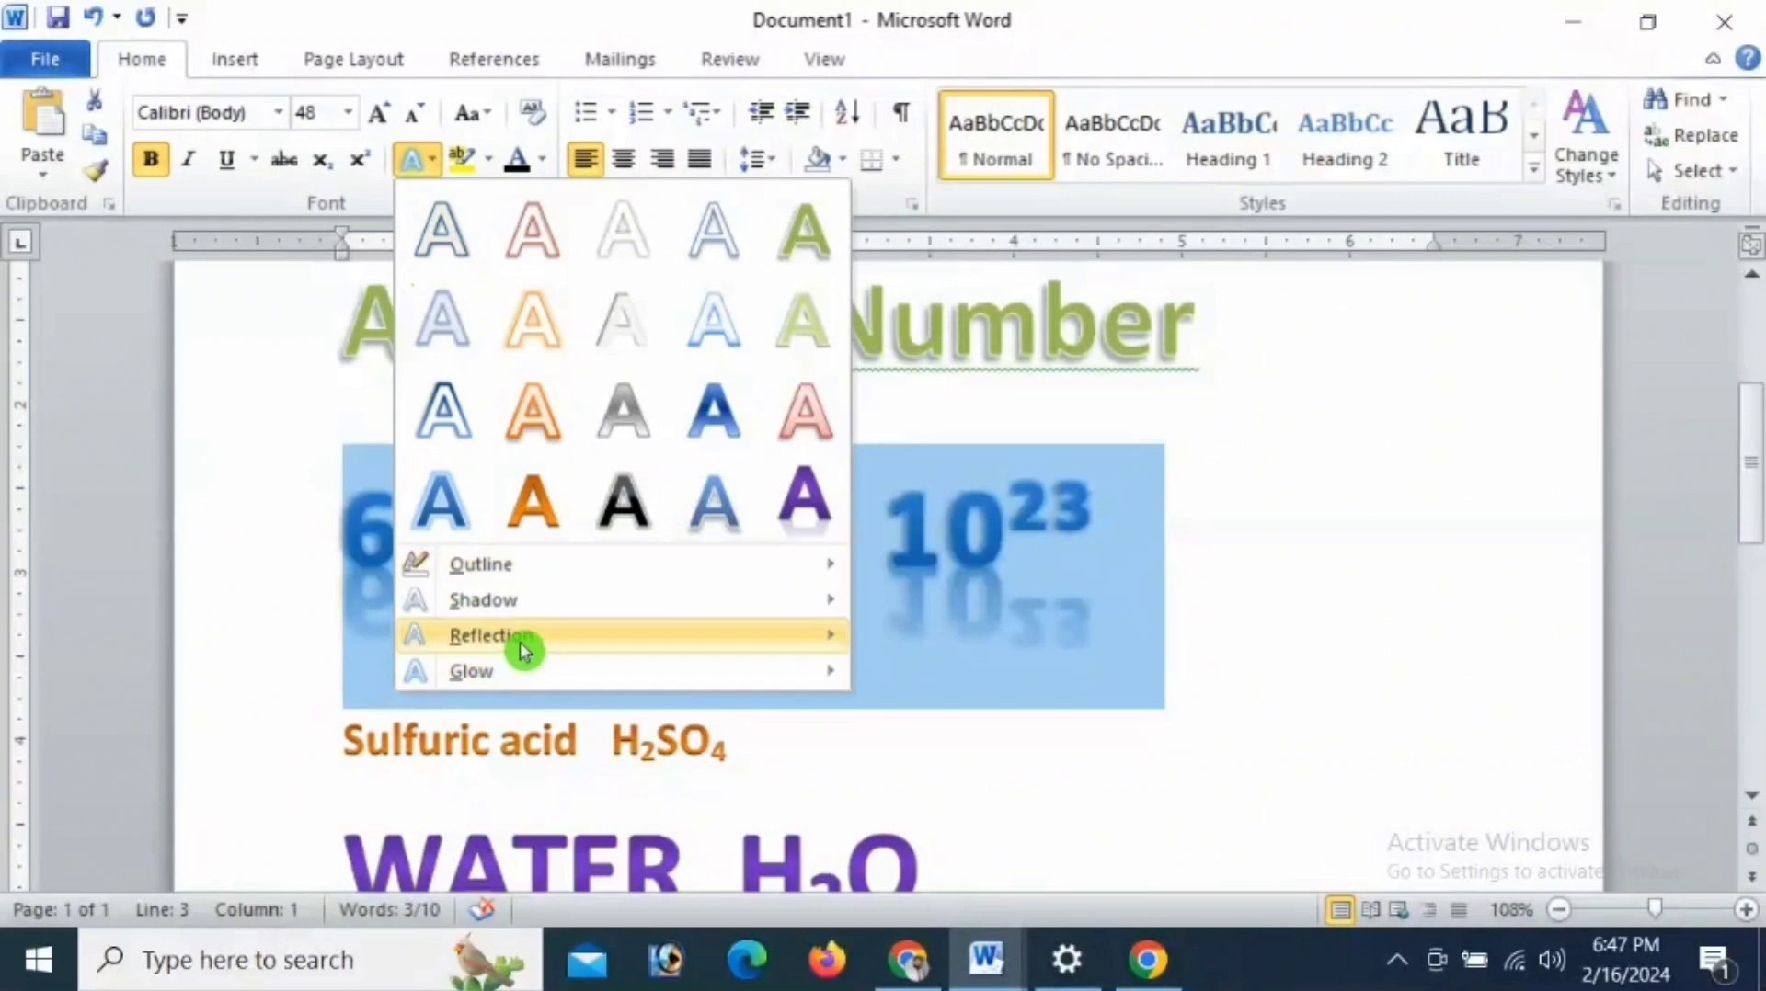
mouse_move(524, 678)
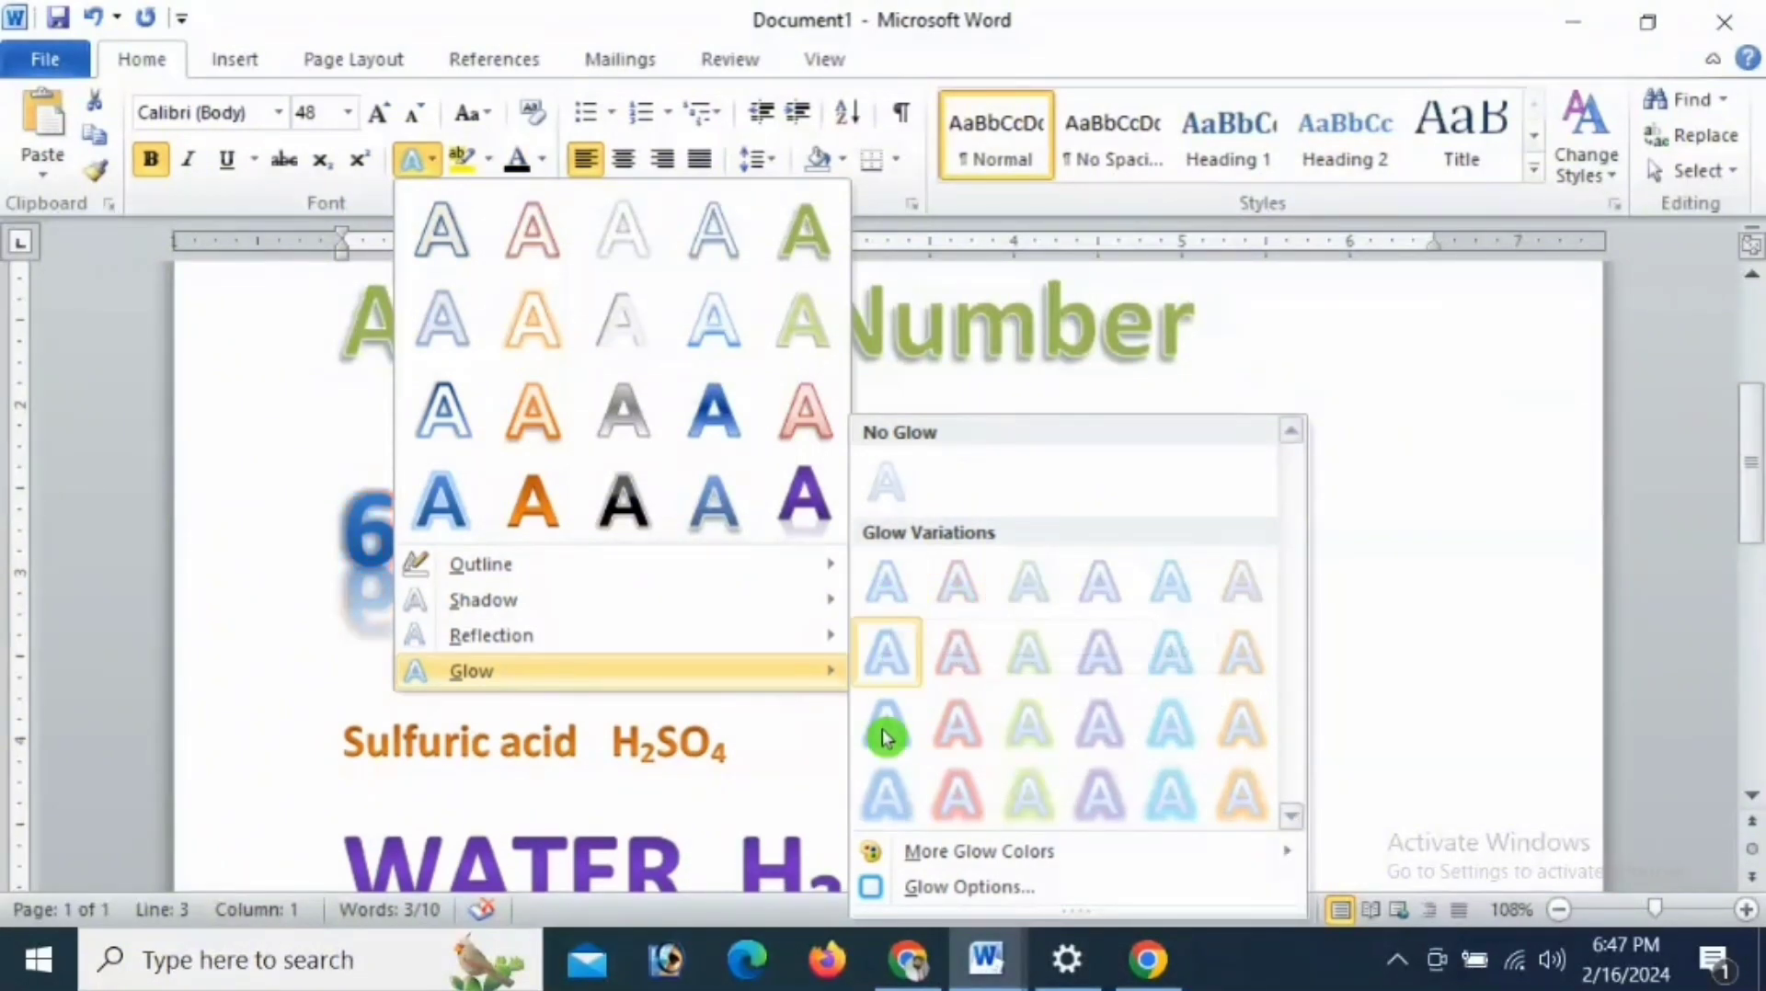
click(884, 797)
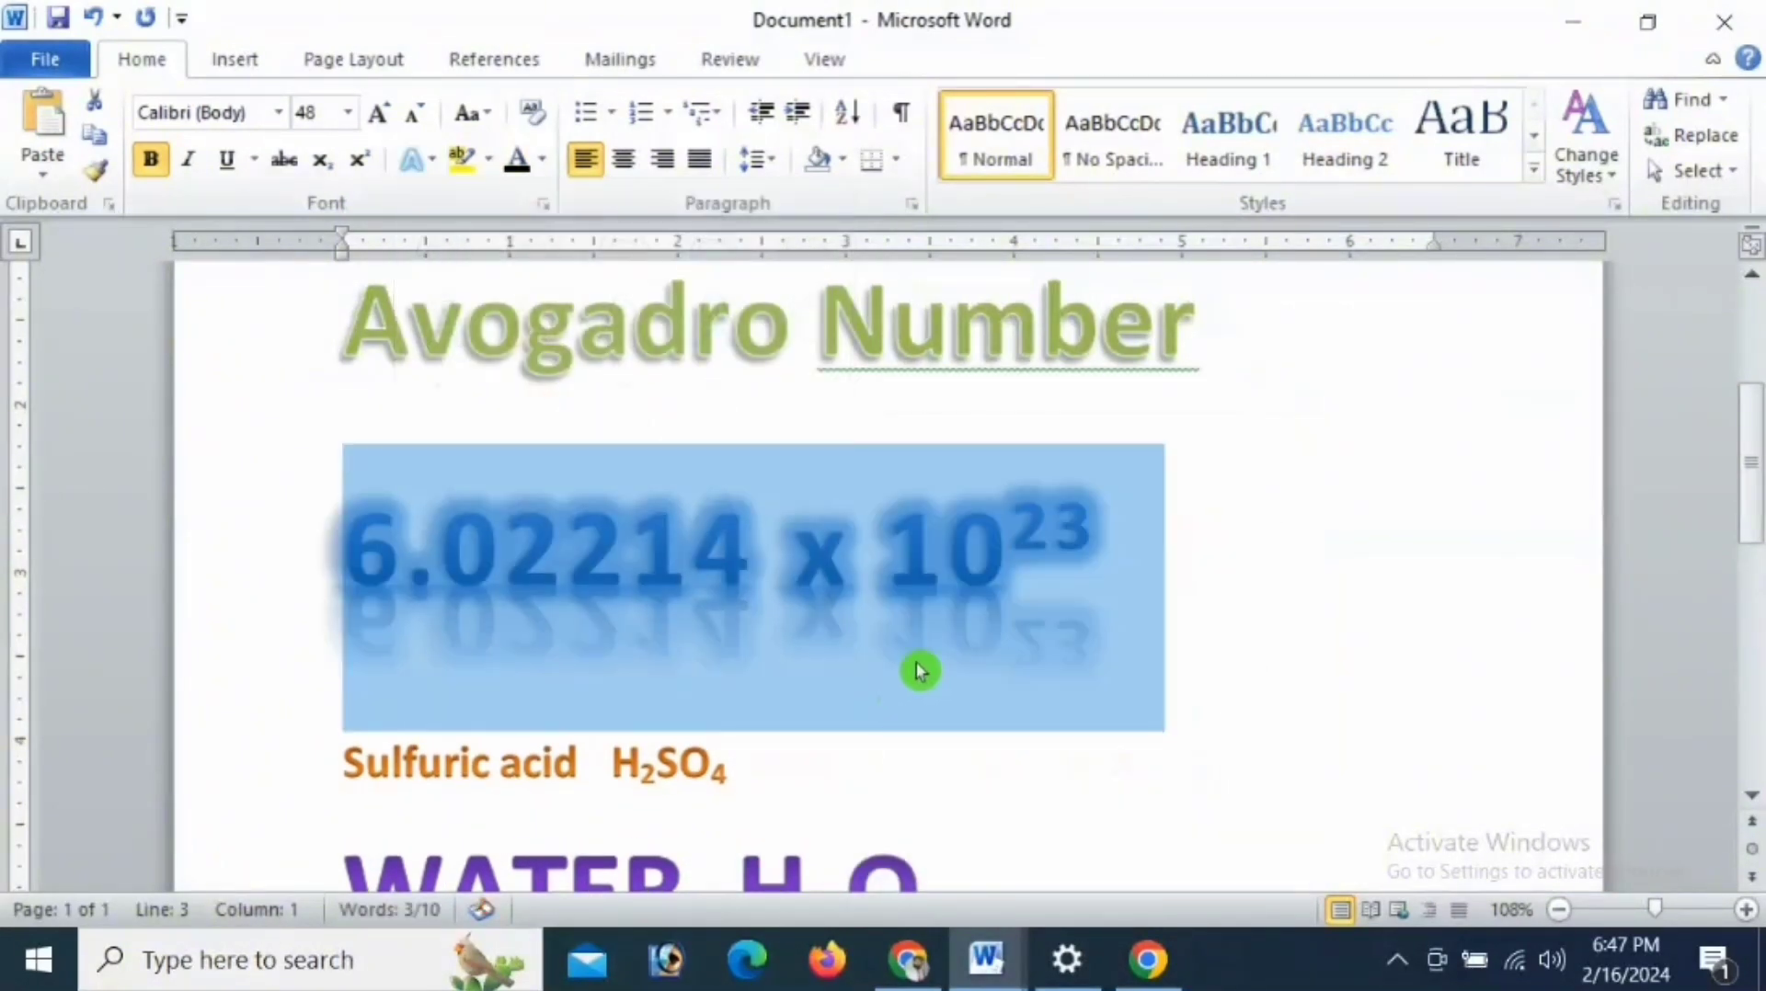
click(1110, 575)
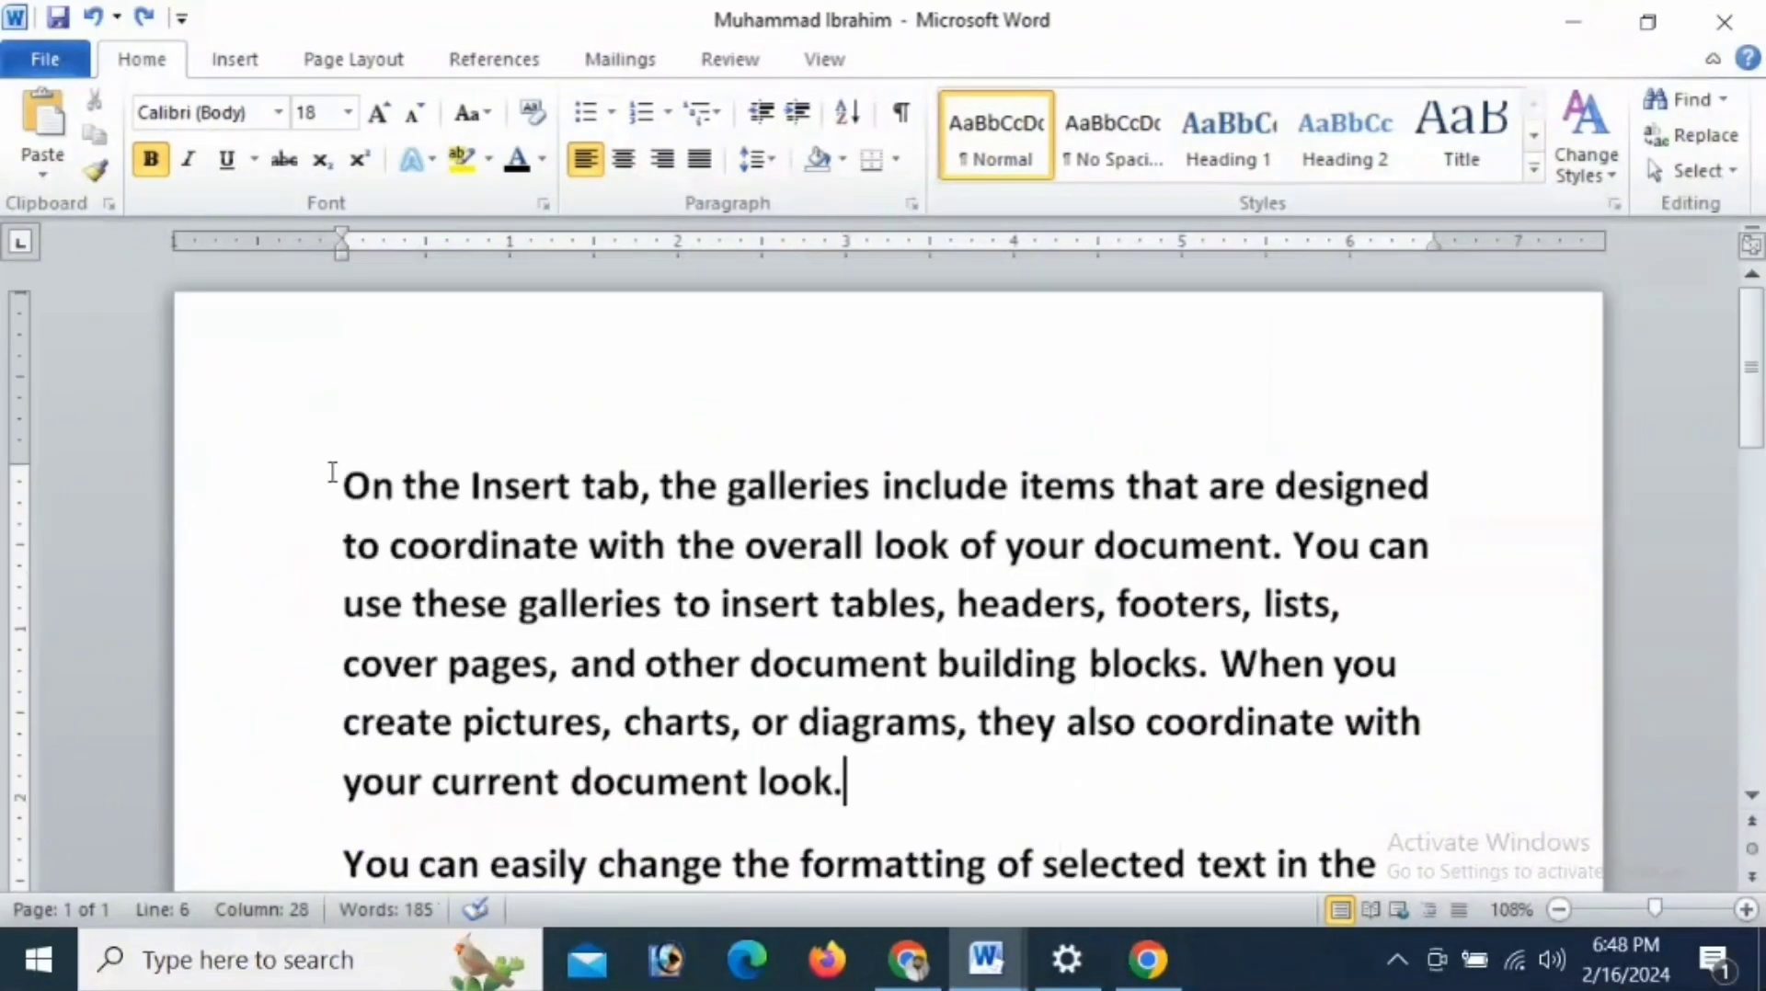
- Change the case of the whole first paragraph about the Insert tab galleries to Capitalize Each Word and deselect it
drag(333, 467, 840, 776)
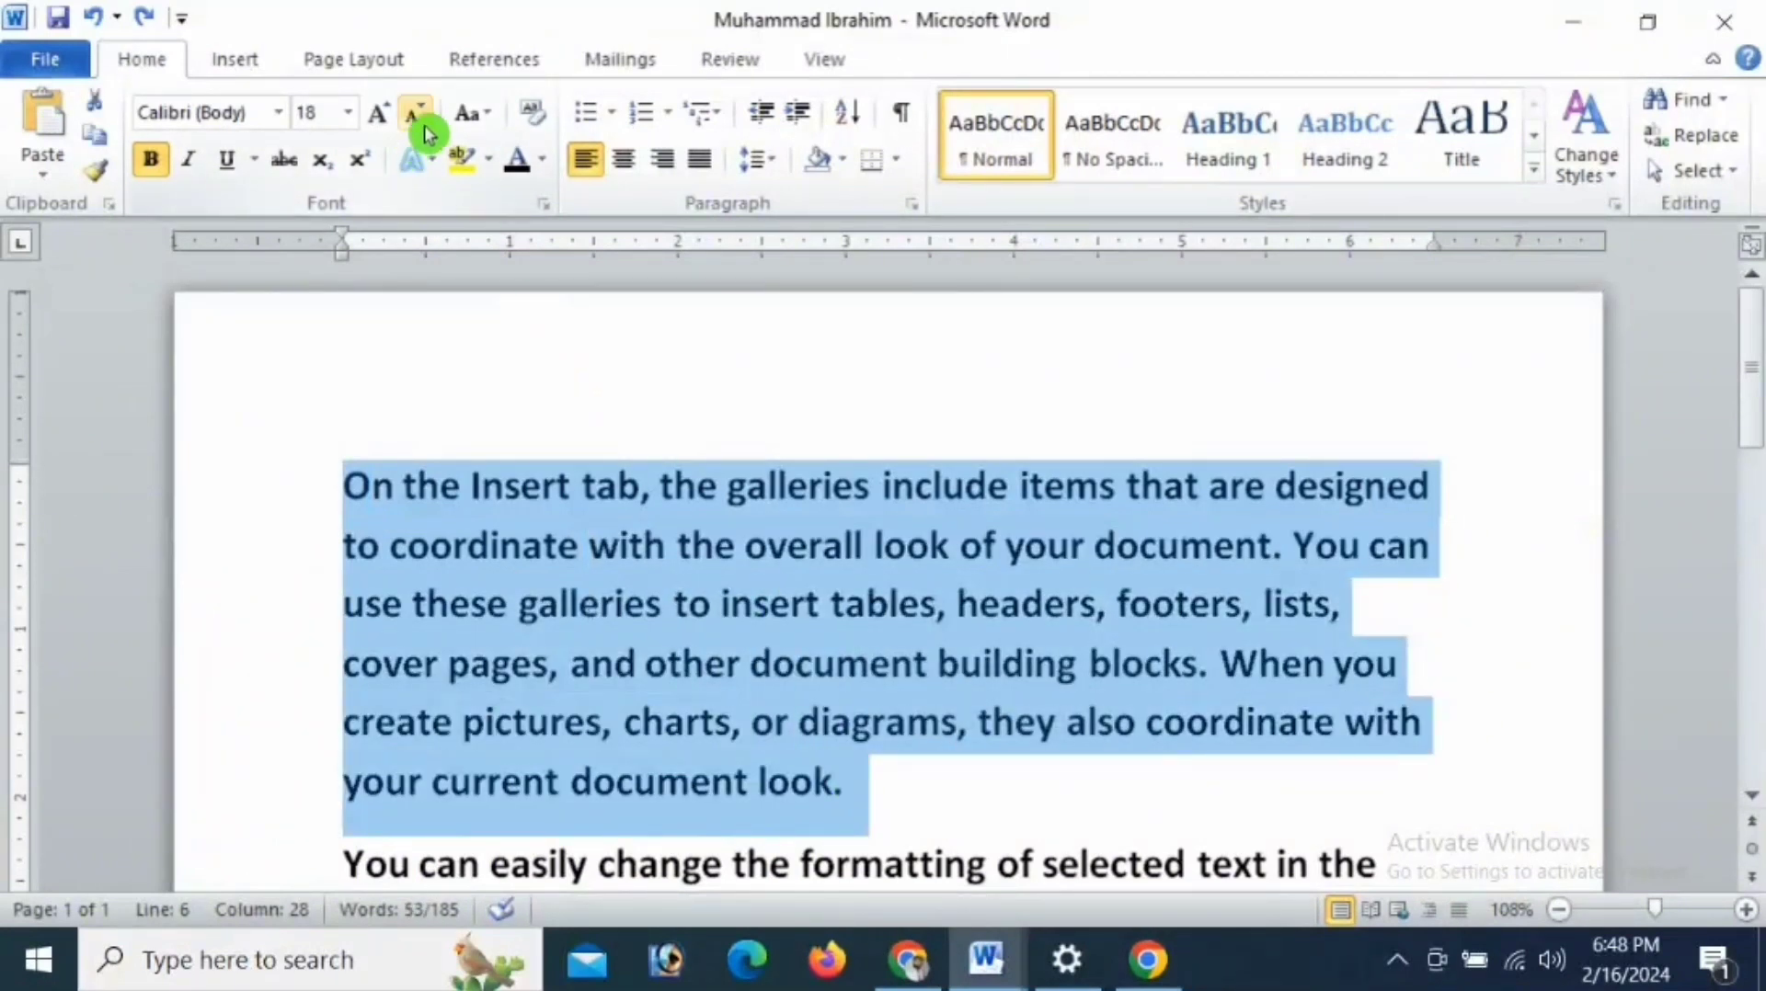
click(487, 119)
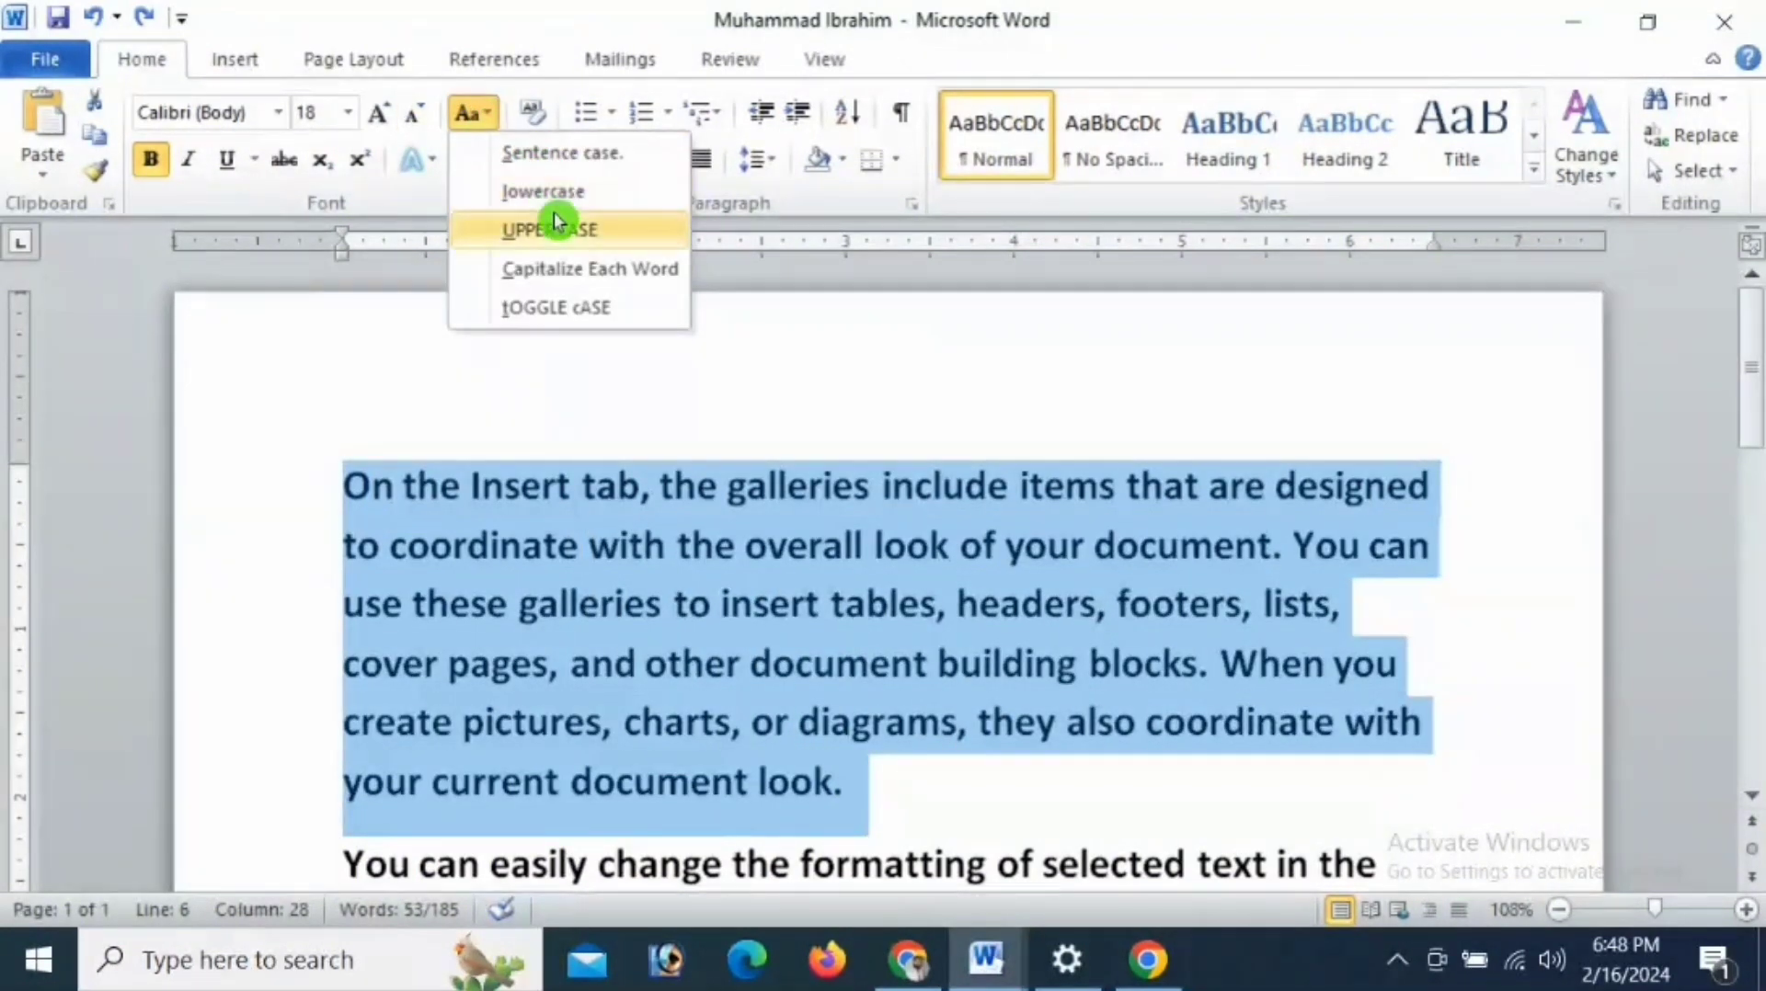
click(575, 271)
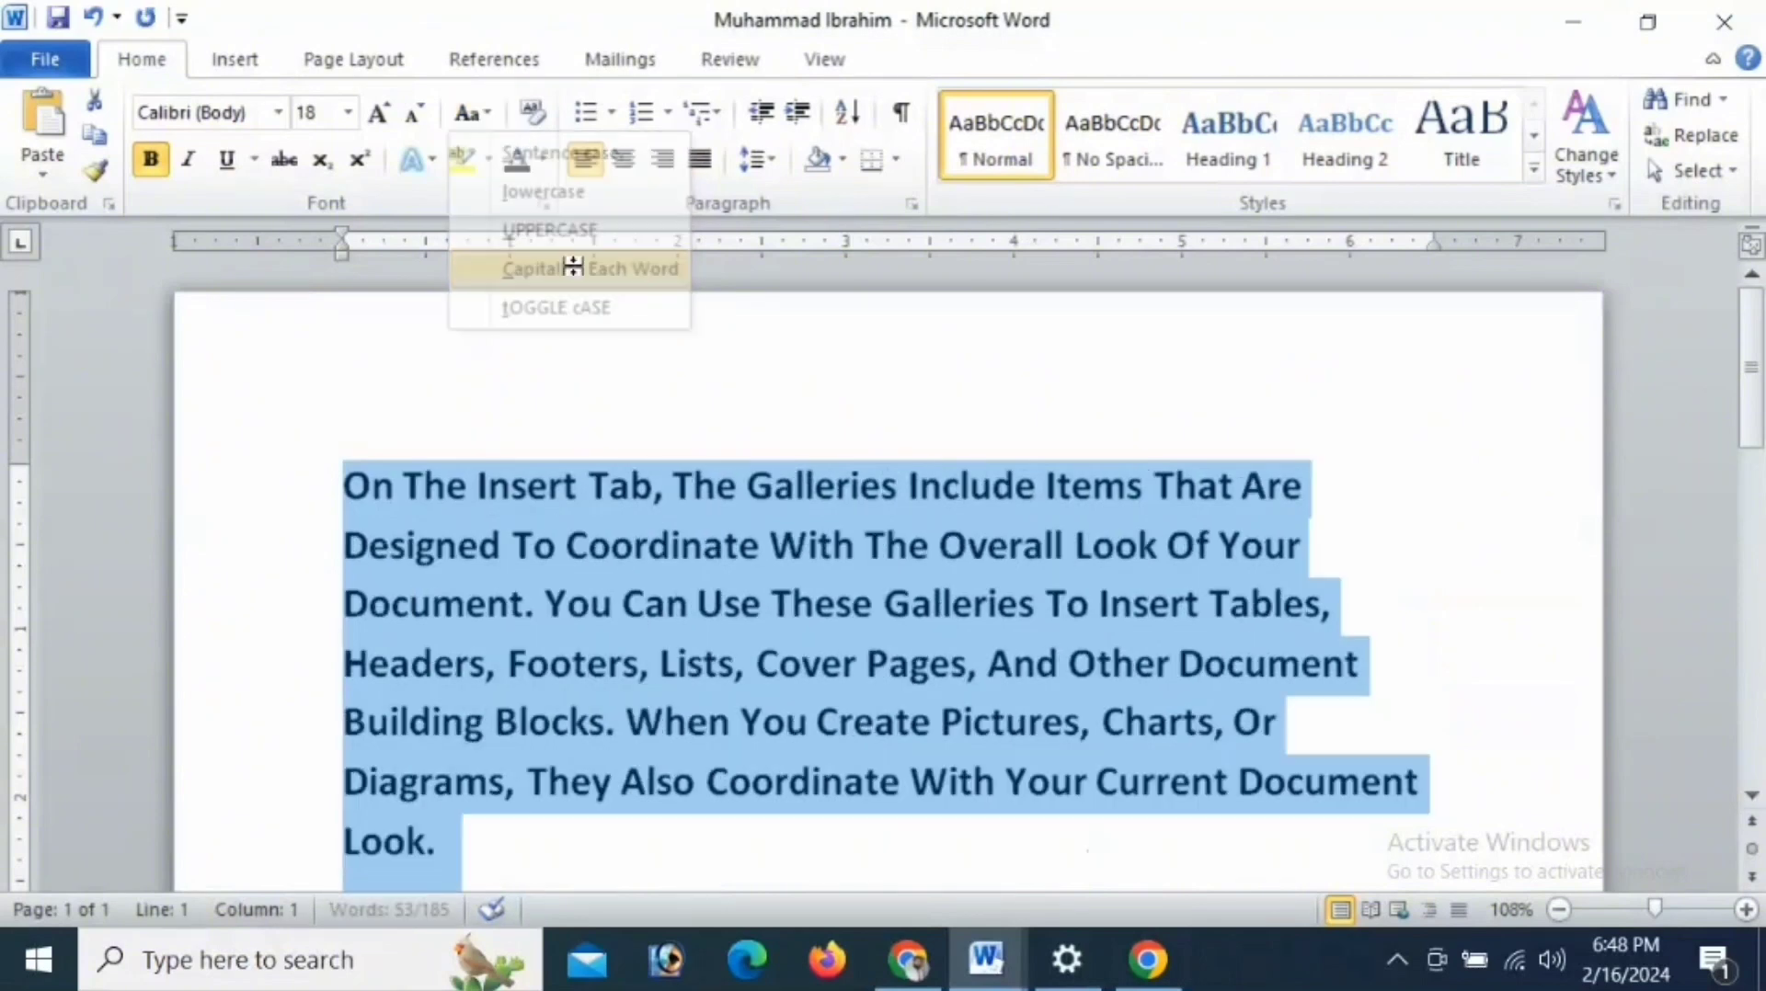
click(740, 548)
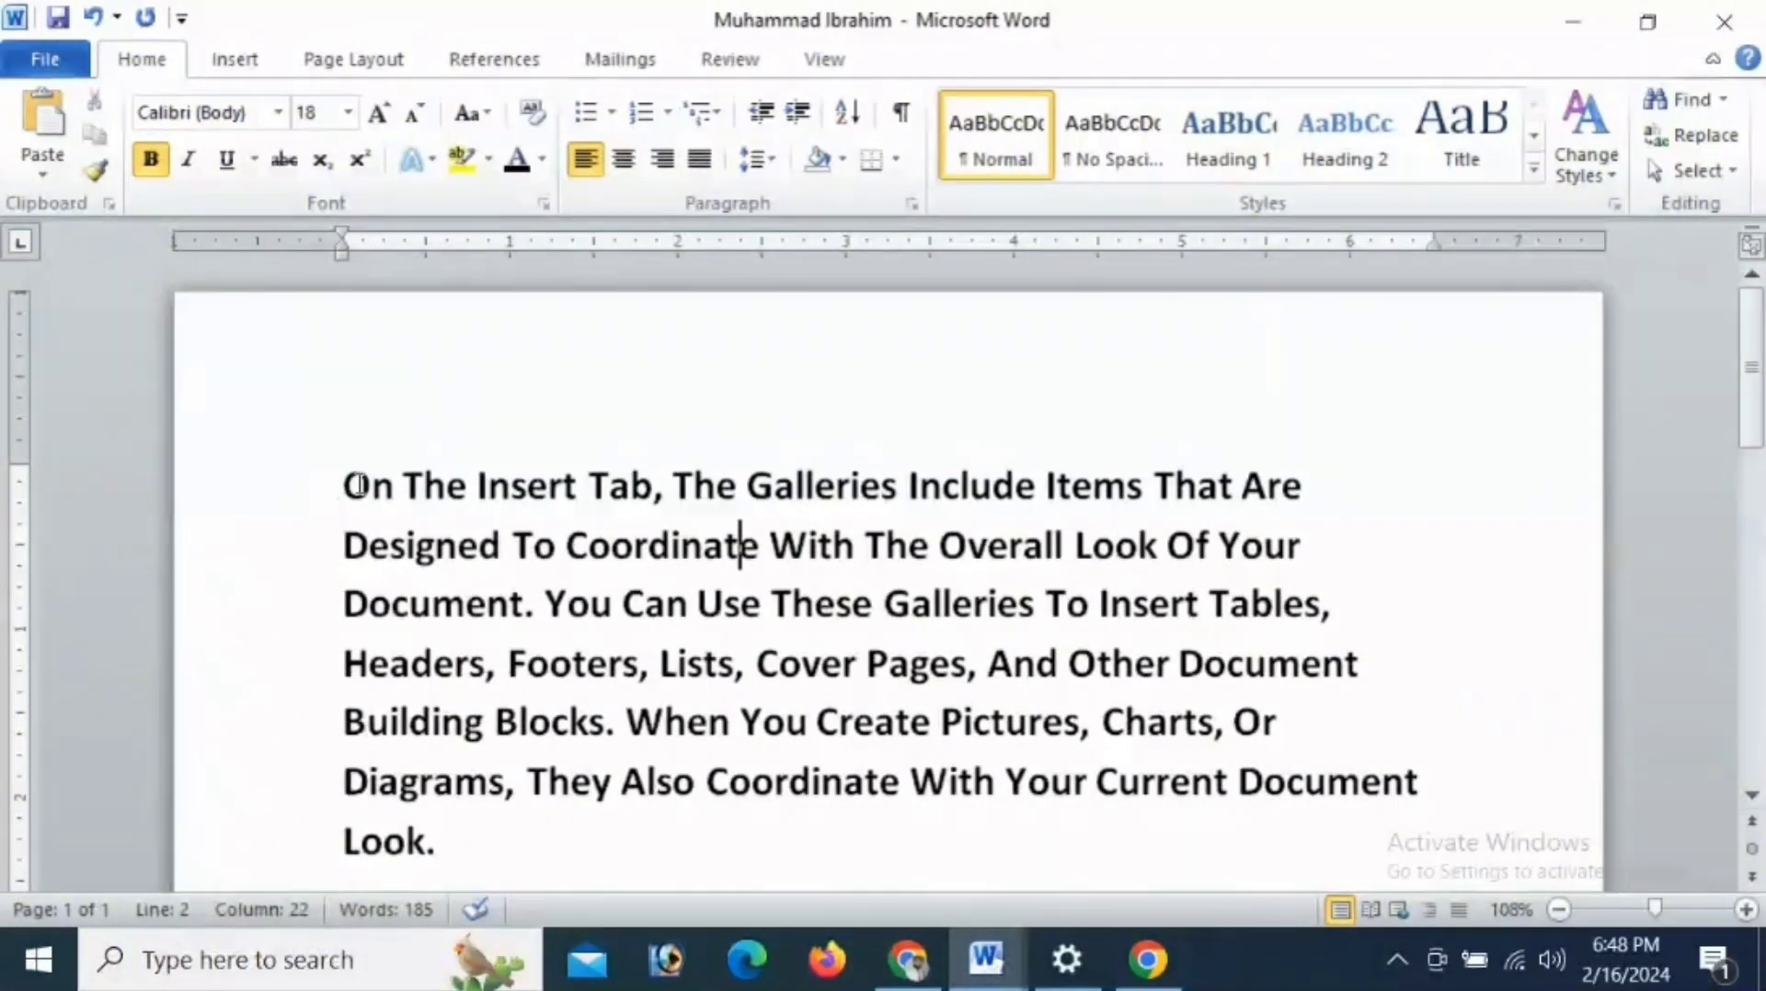
- Apply tOGGLE cASE to the whole first paragraph, followed by Sentence case
drag(357, 486, 459, 841)
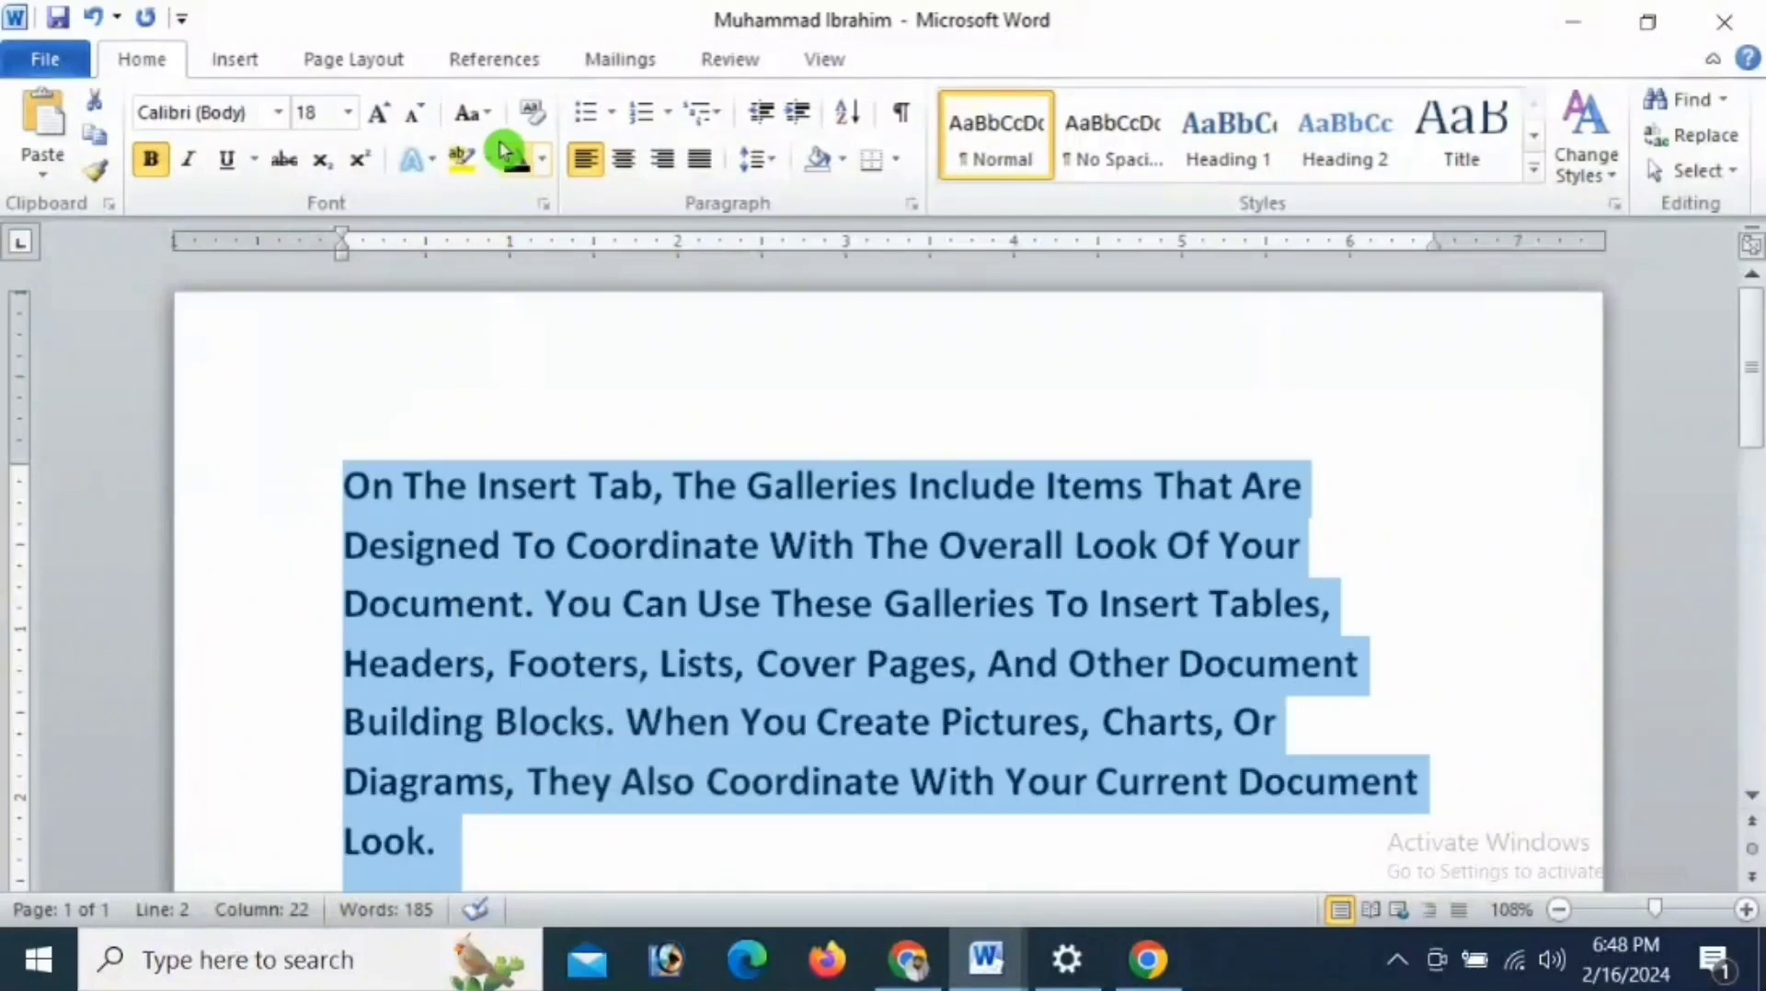
click(470, 113)
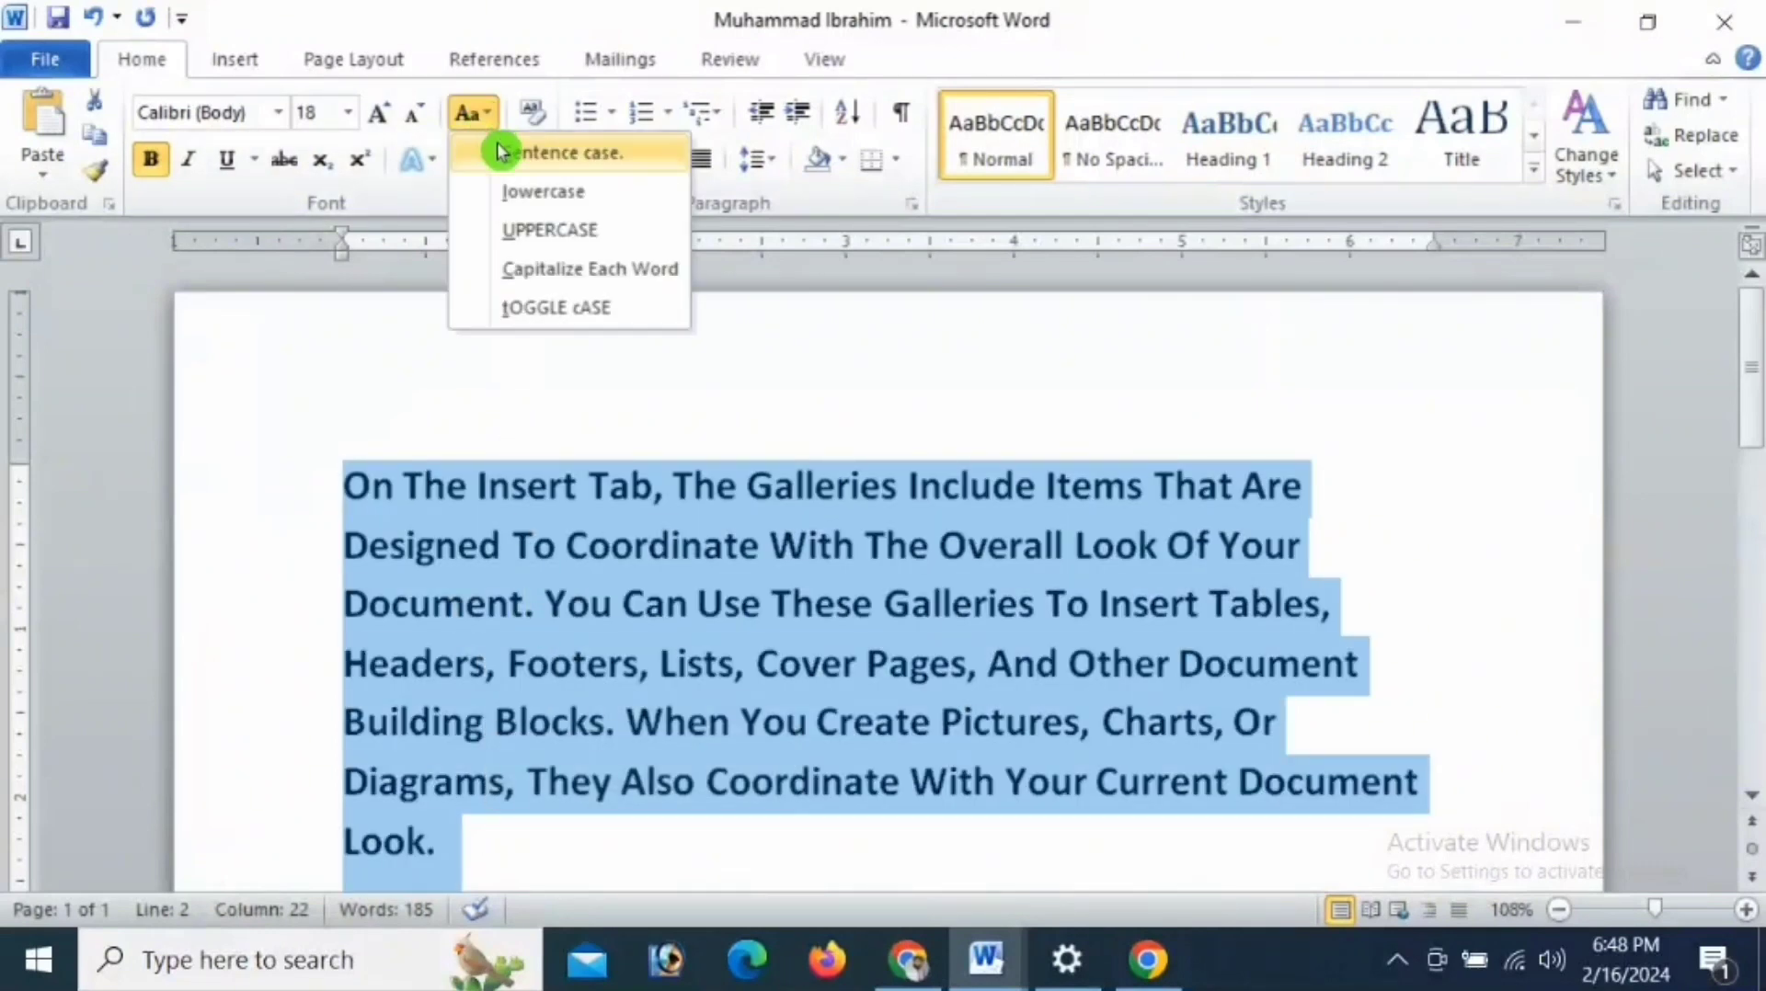
click(558, 311)
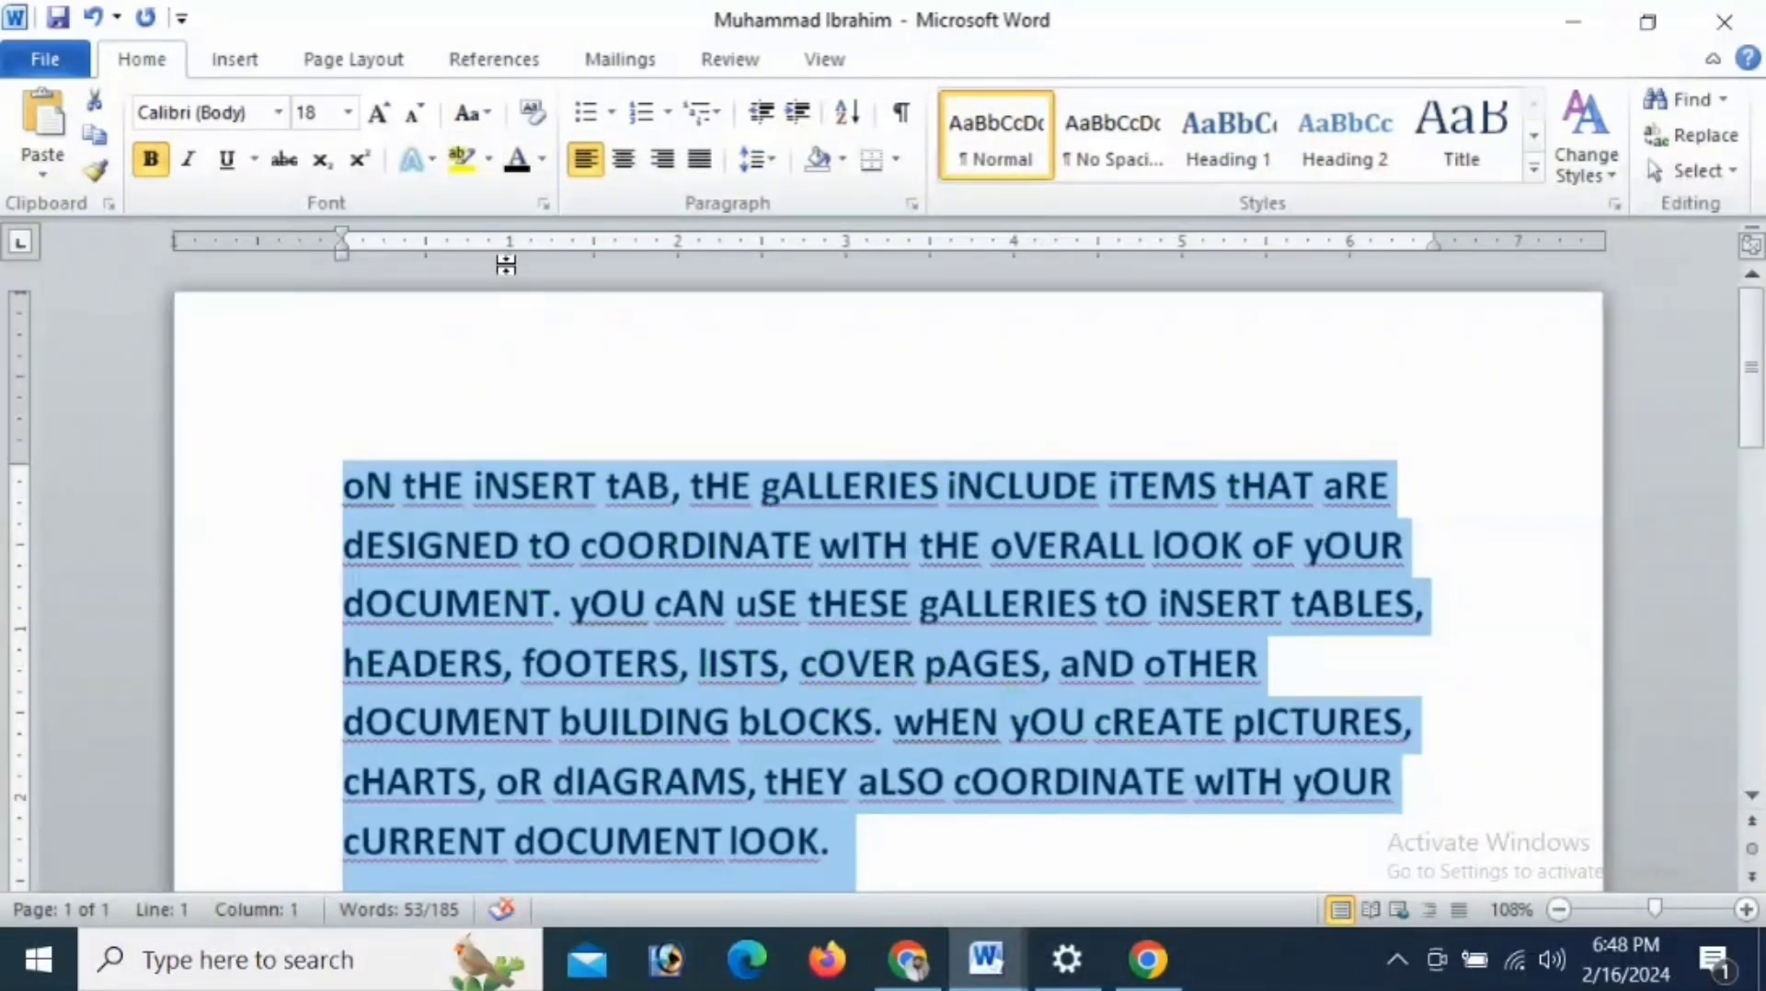
click(488, 124)
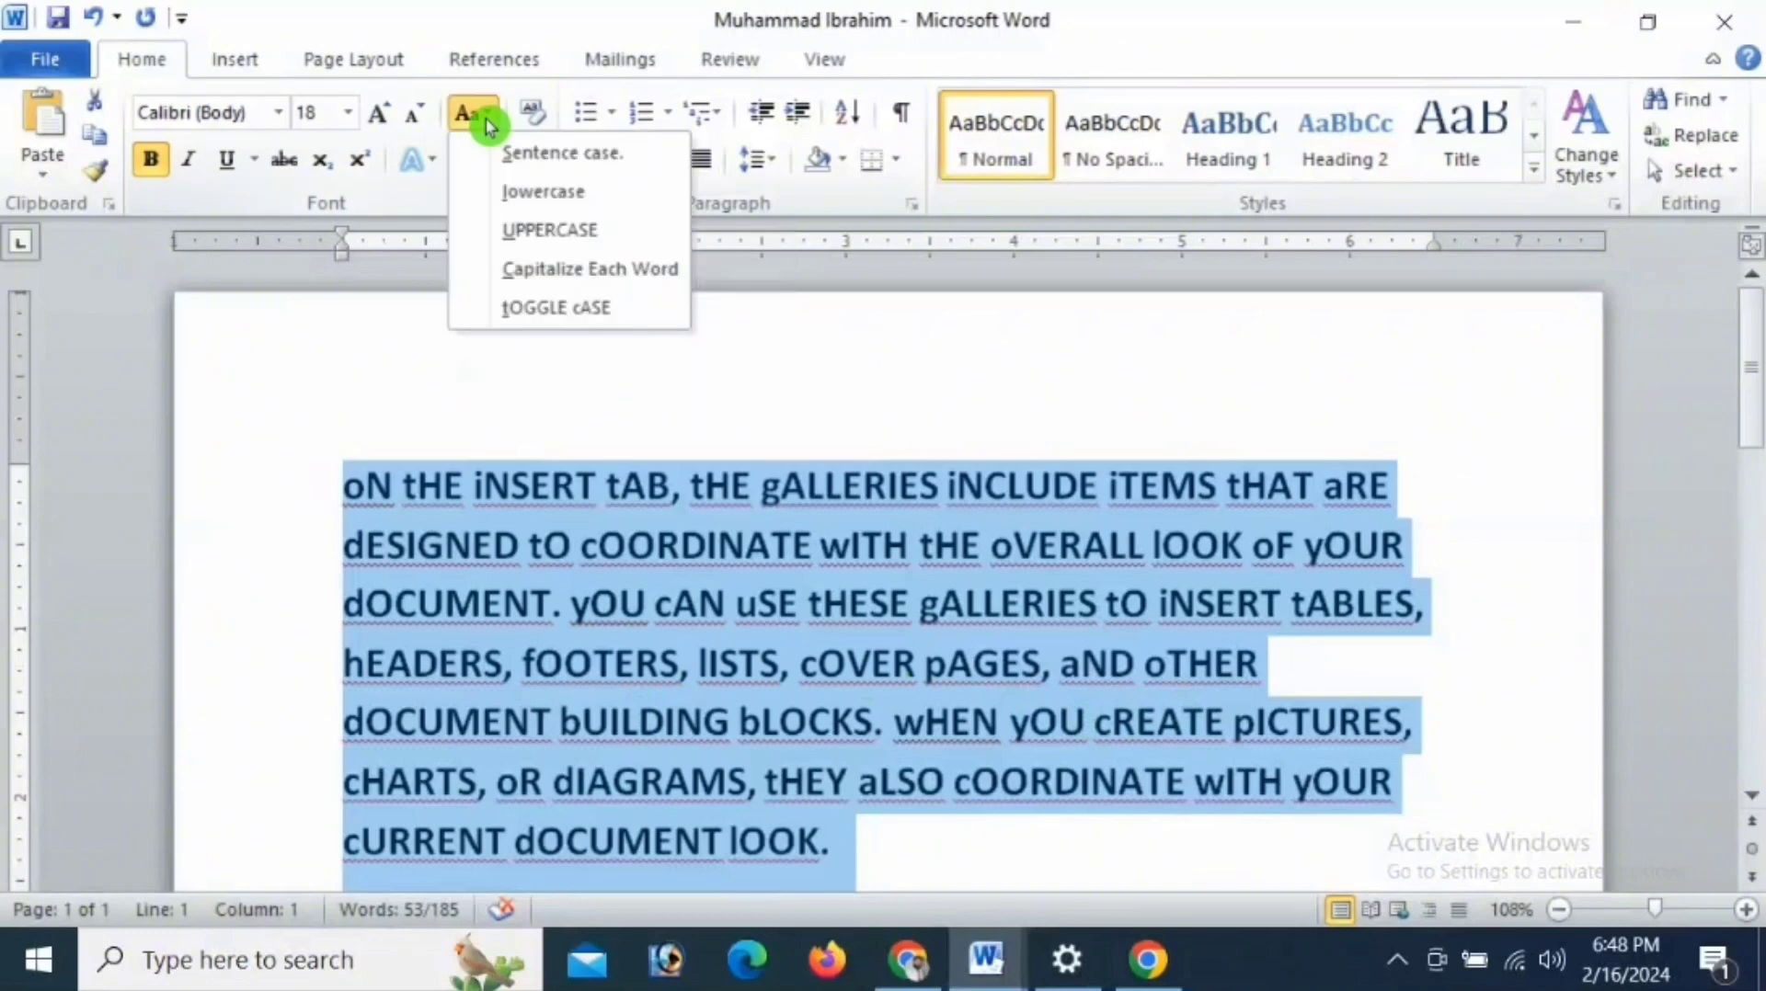
click(542, 153)
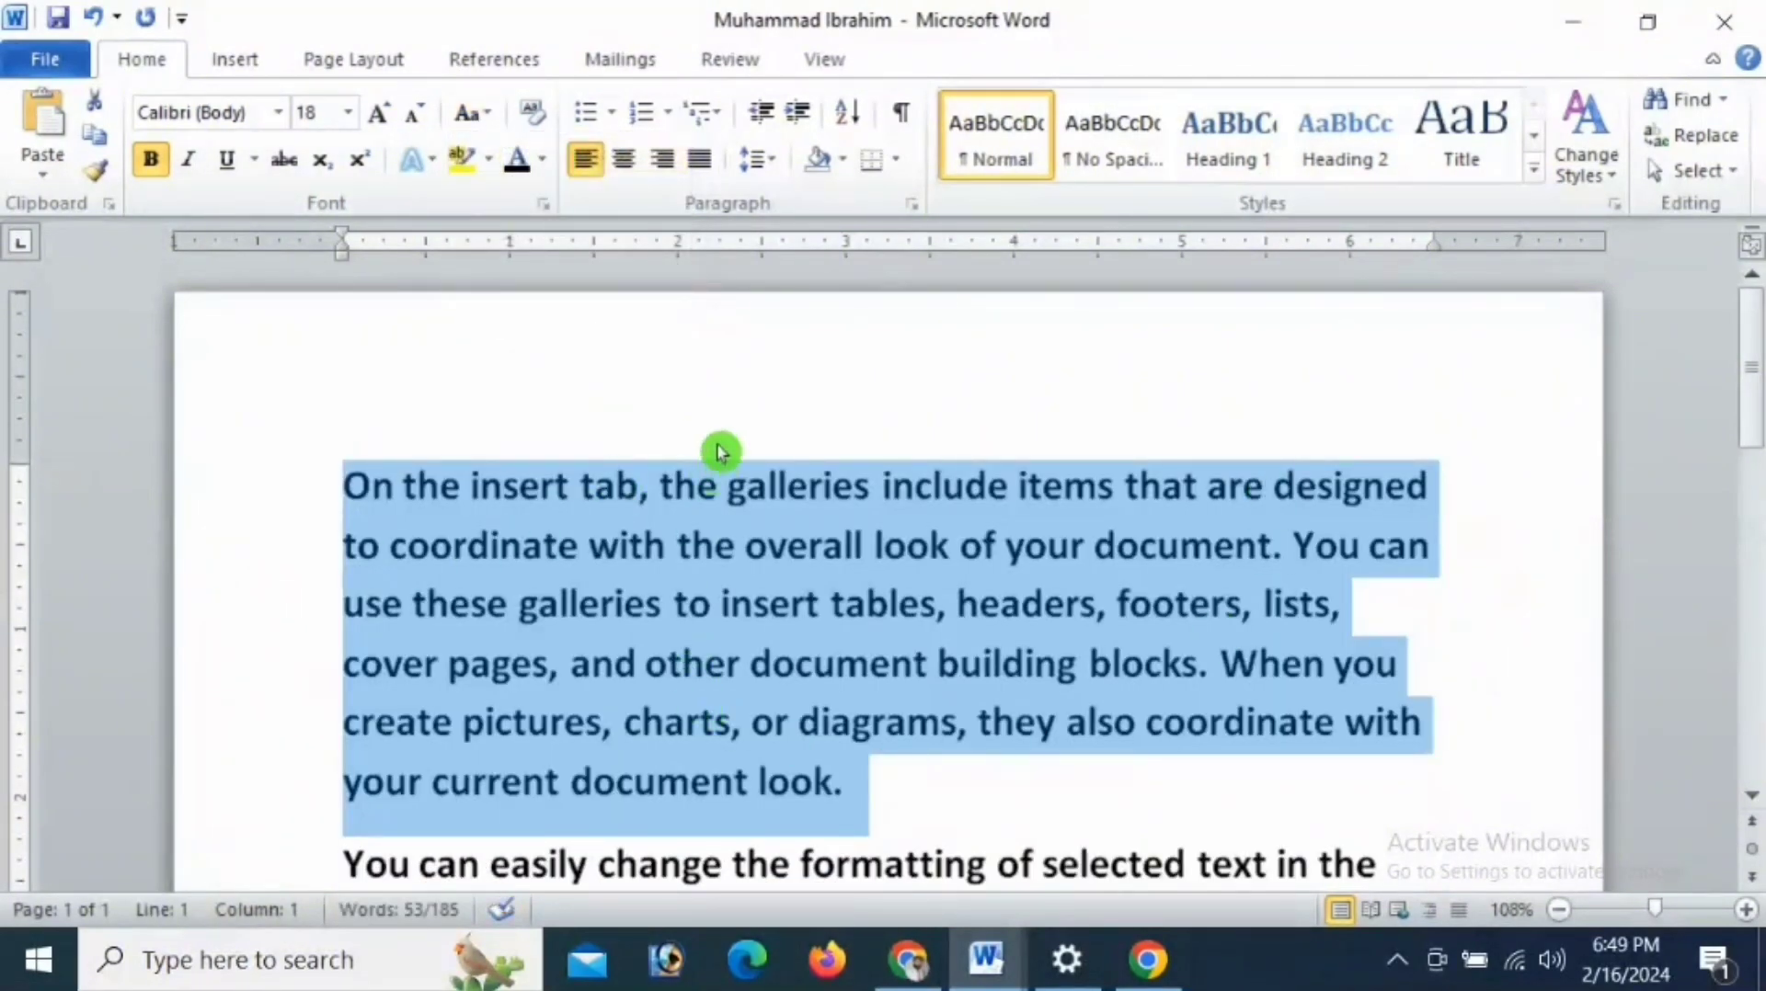
click(487, 162)
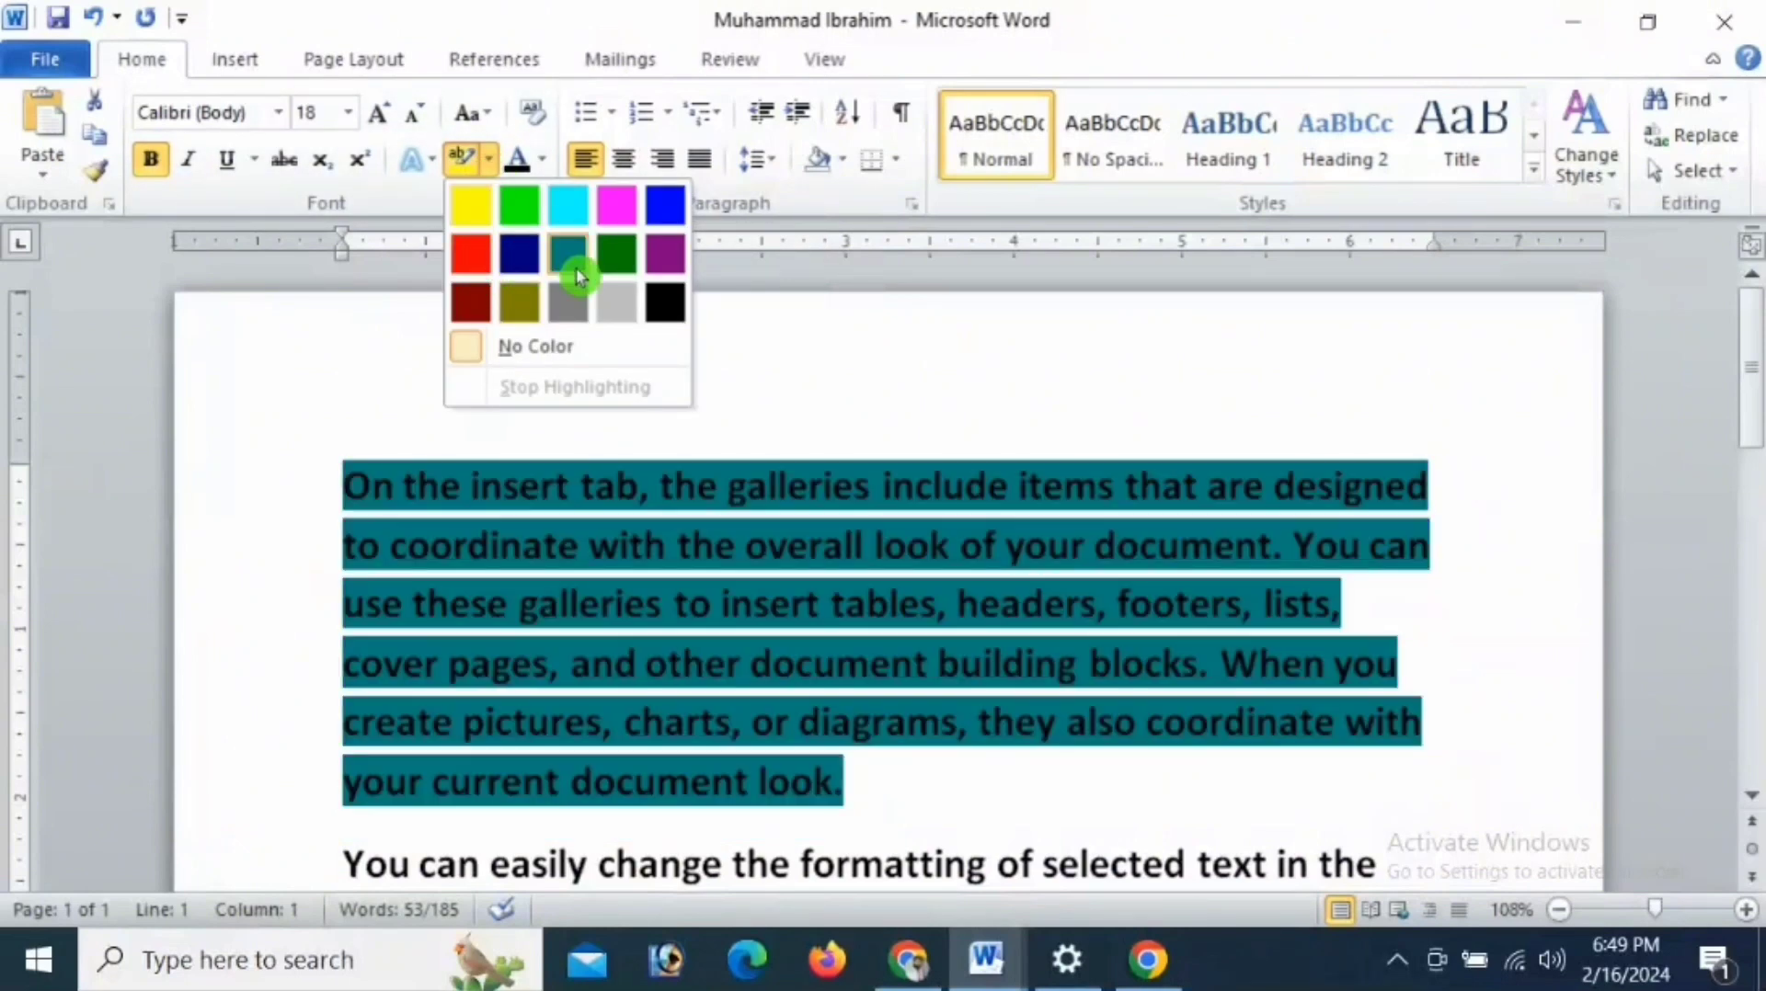
click(670, 526)
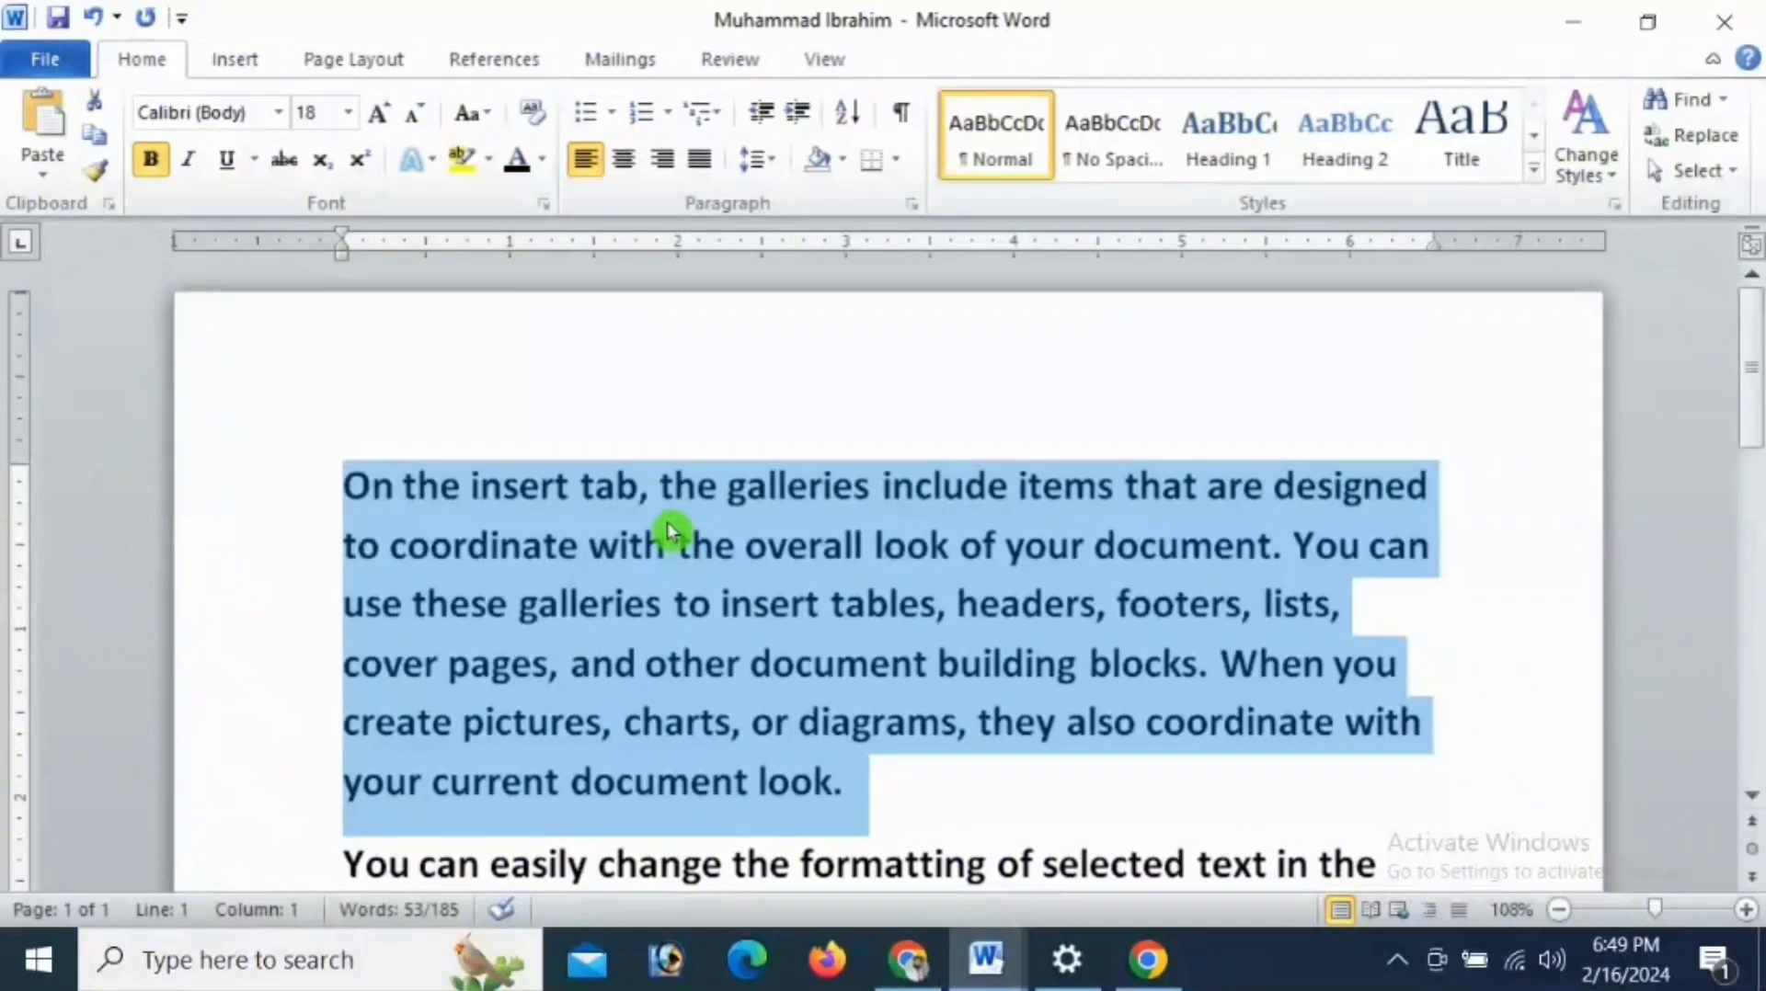
click(674, 510)
- Highlight "the overall look" in the first paragraph's second line in turquoise
drag(677, 548, 934, 545)
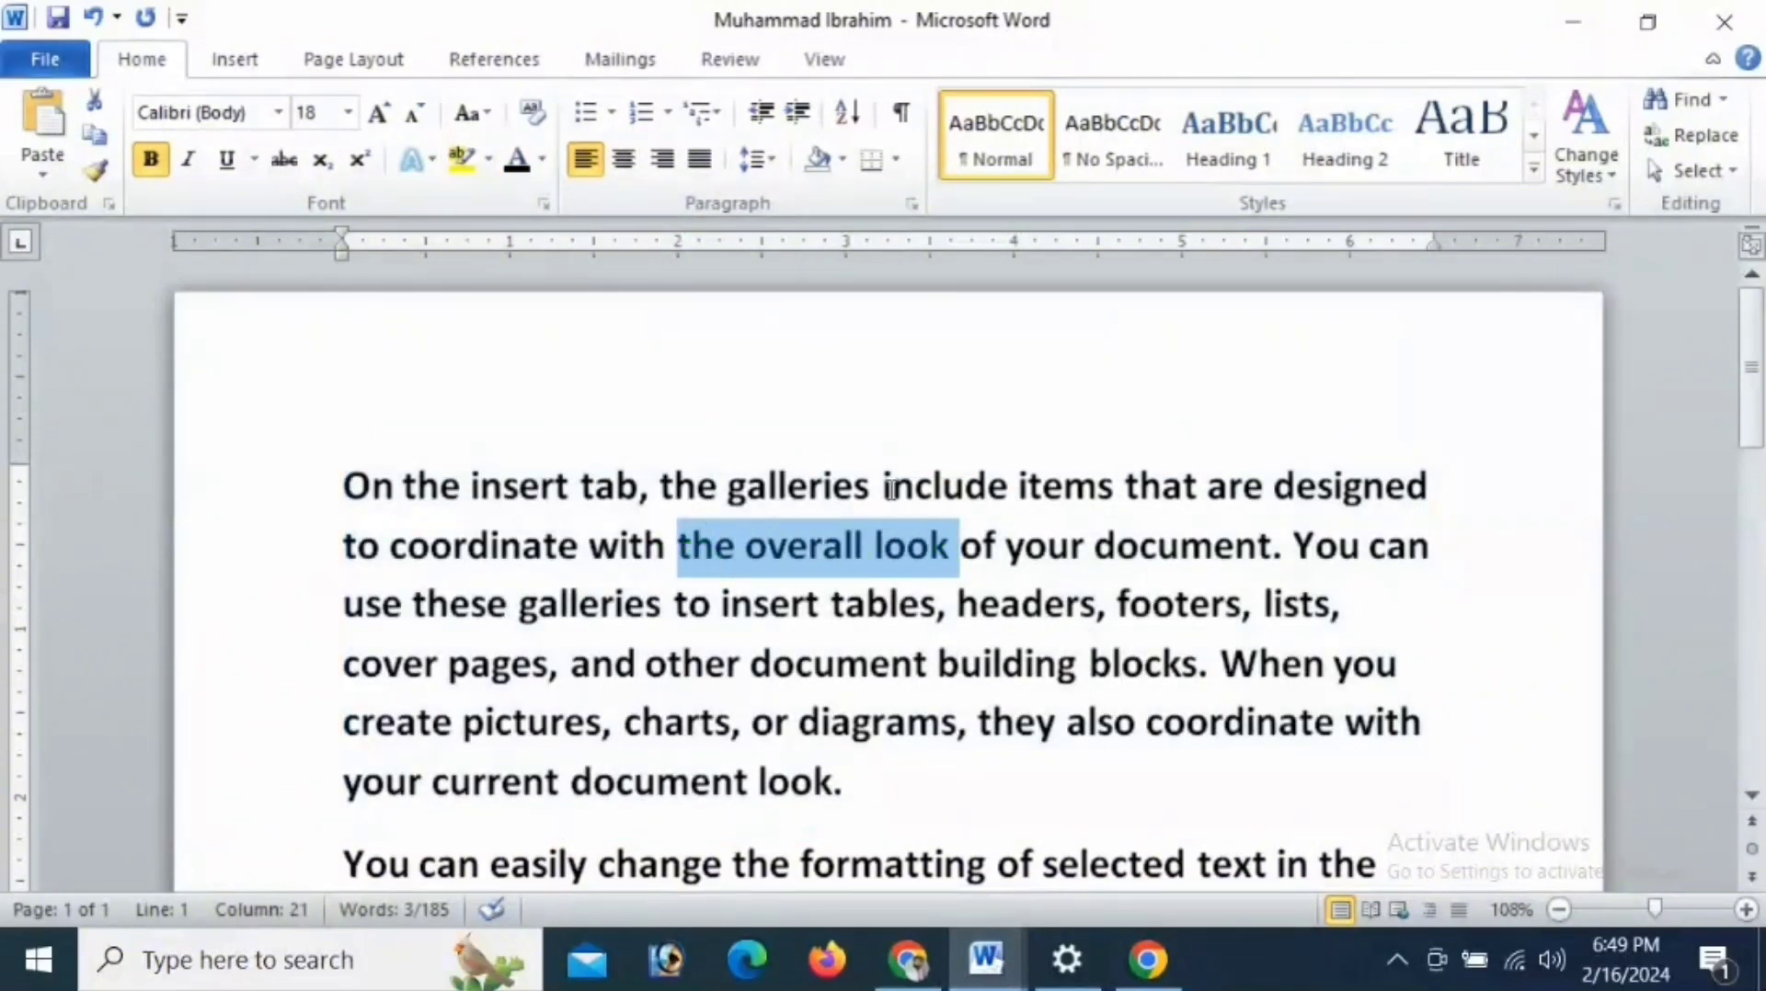
click(488, 159)
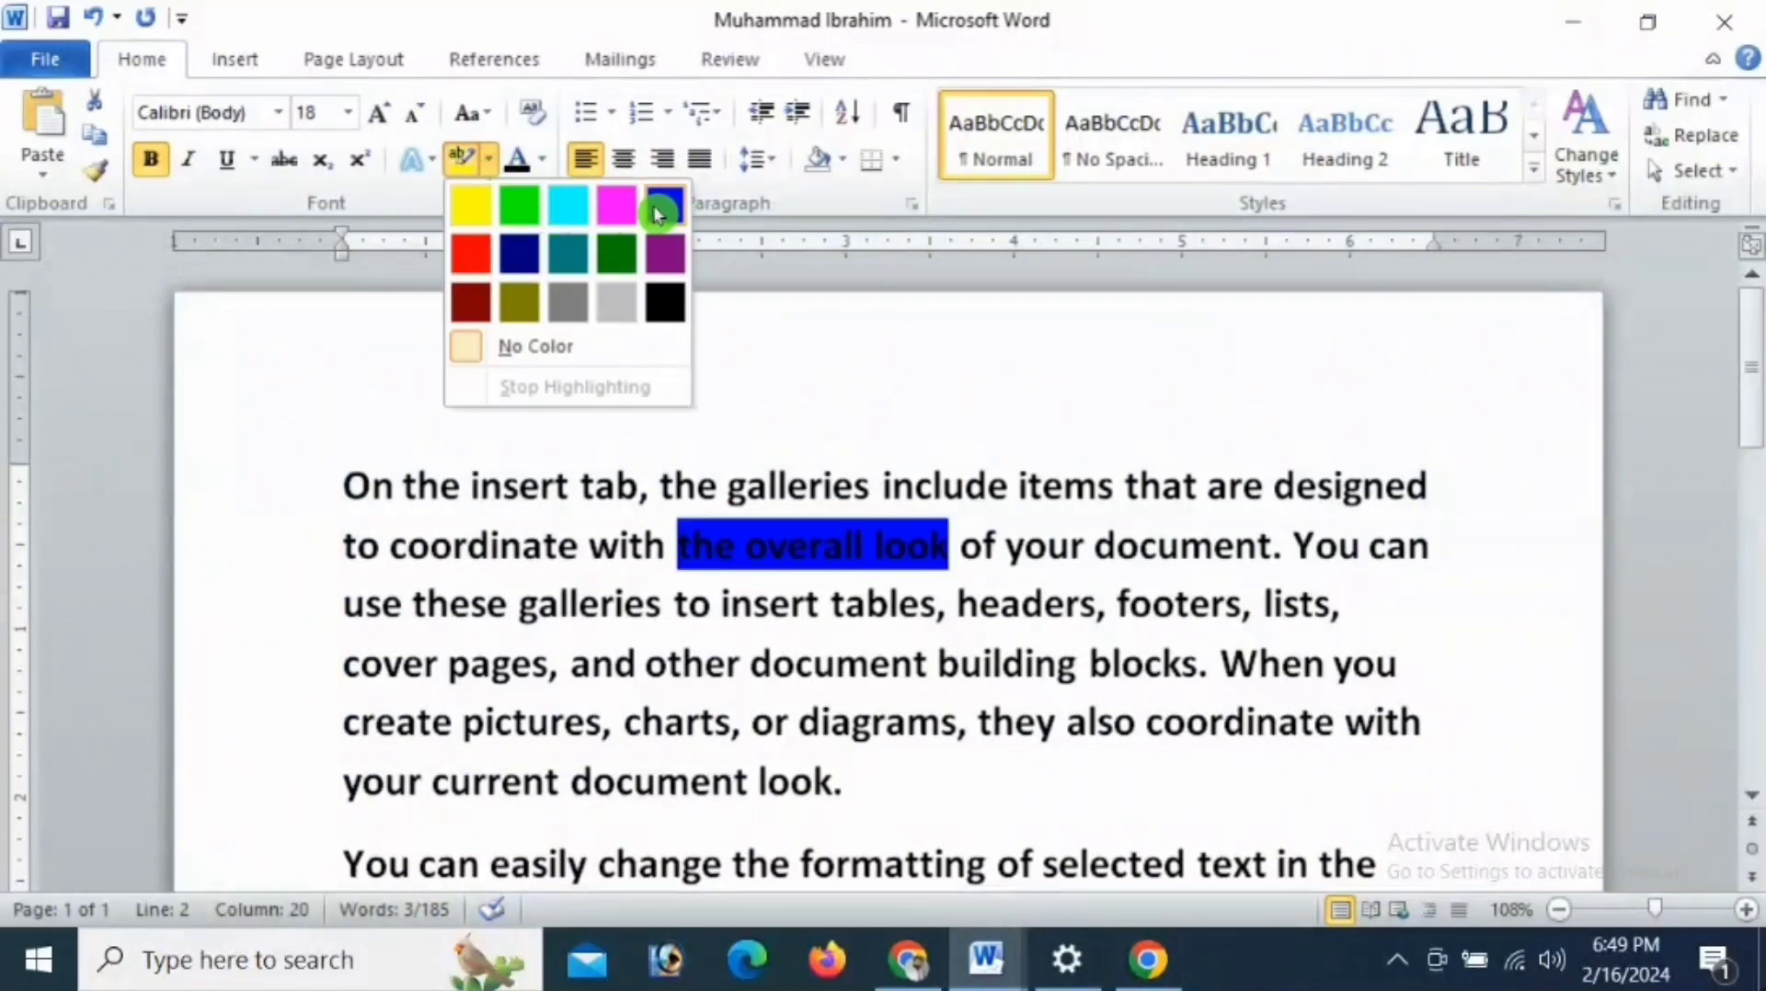
click(568, 204)
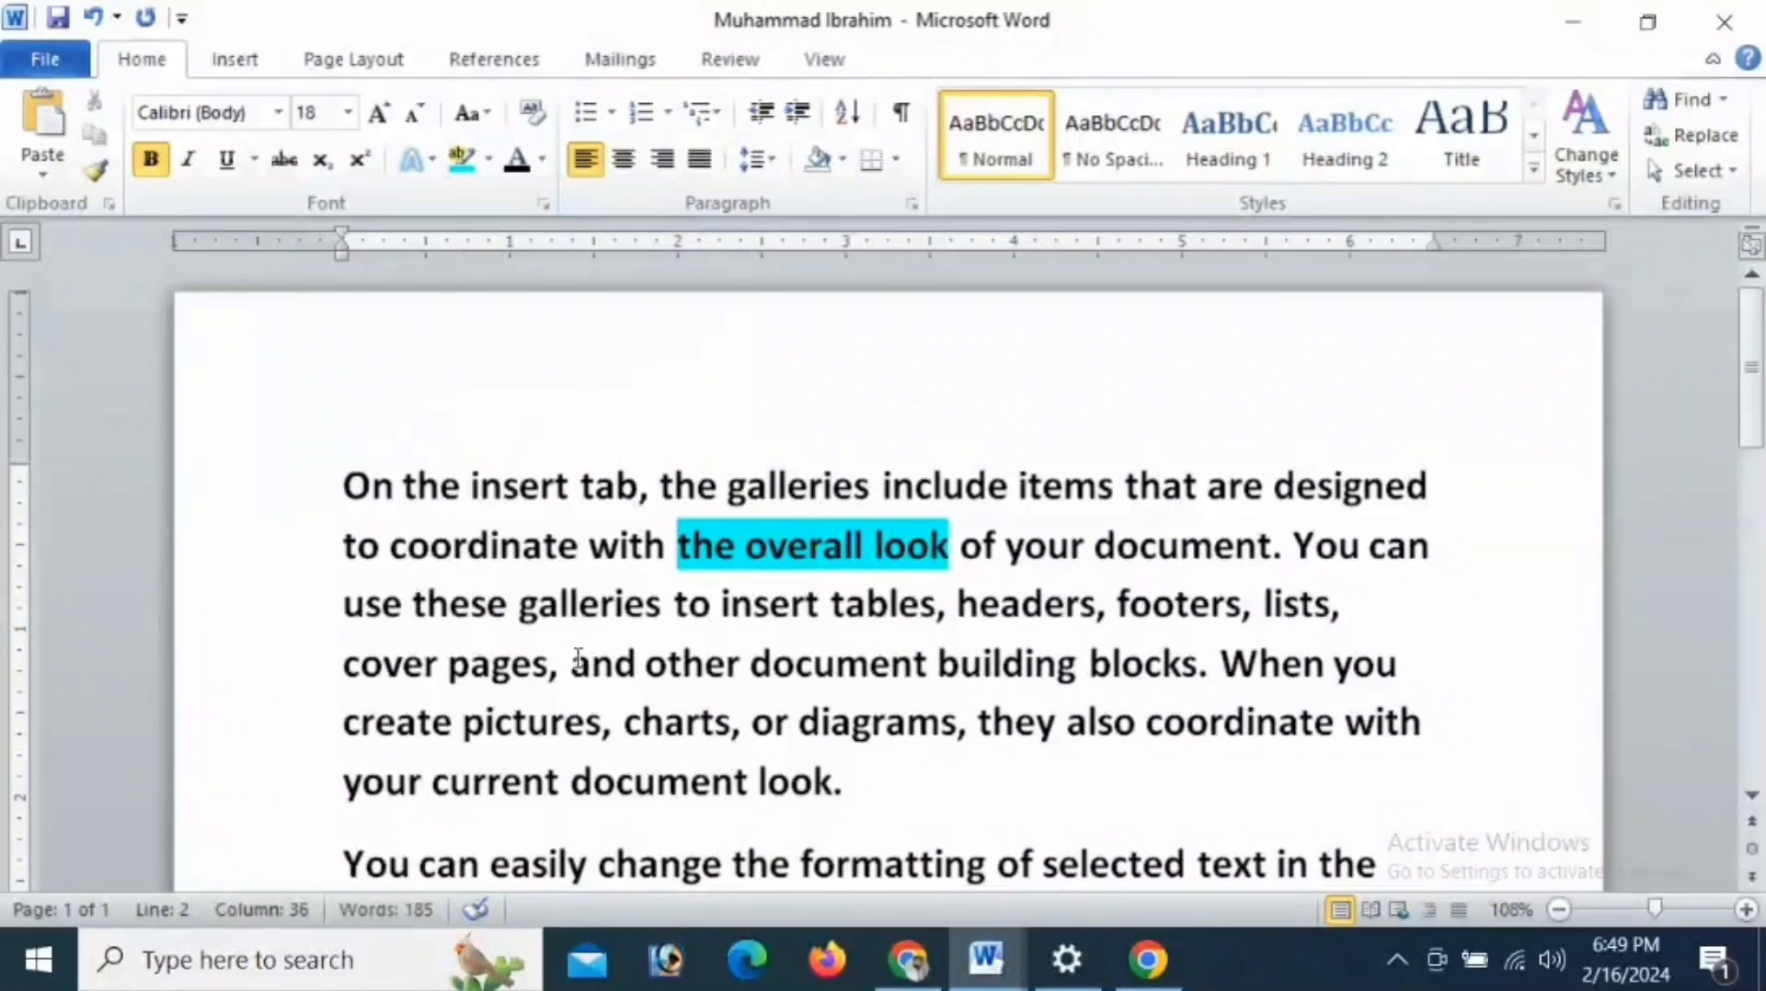
- Highlight the words "and other document" in the first paragraph in yellow
drag(570, 664, 867, 661)
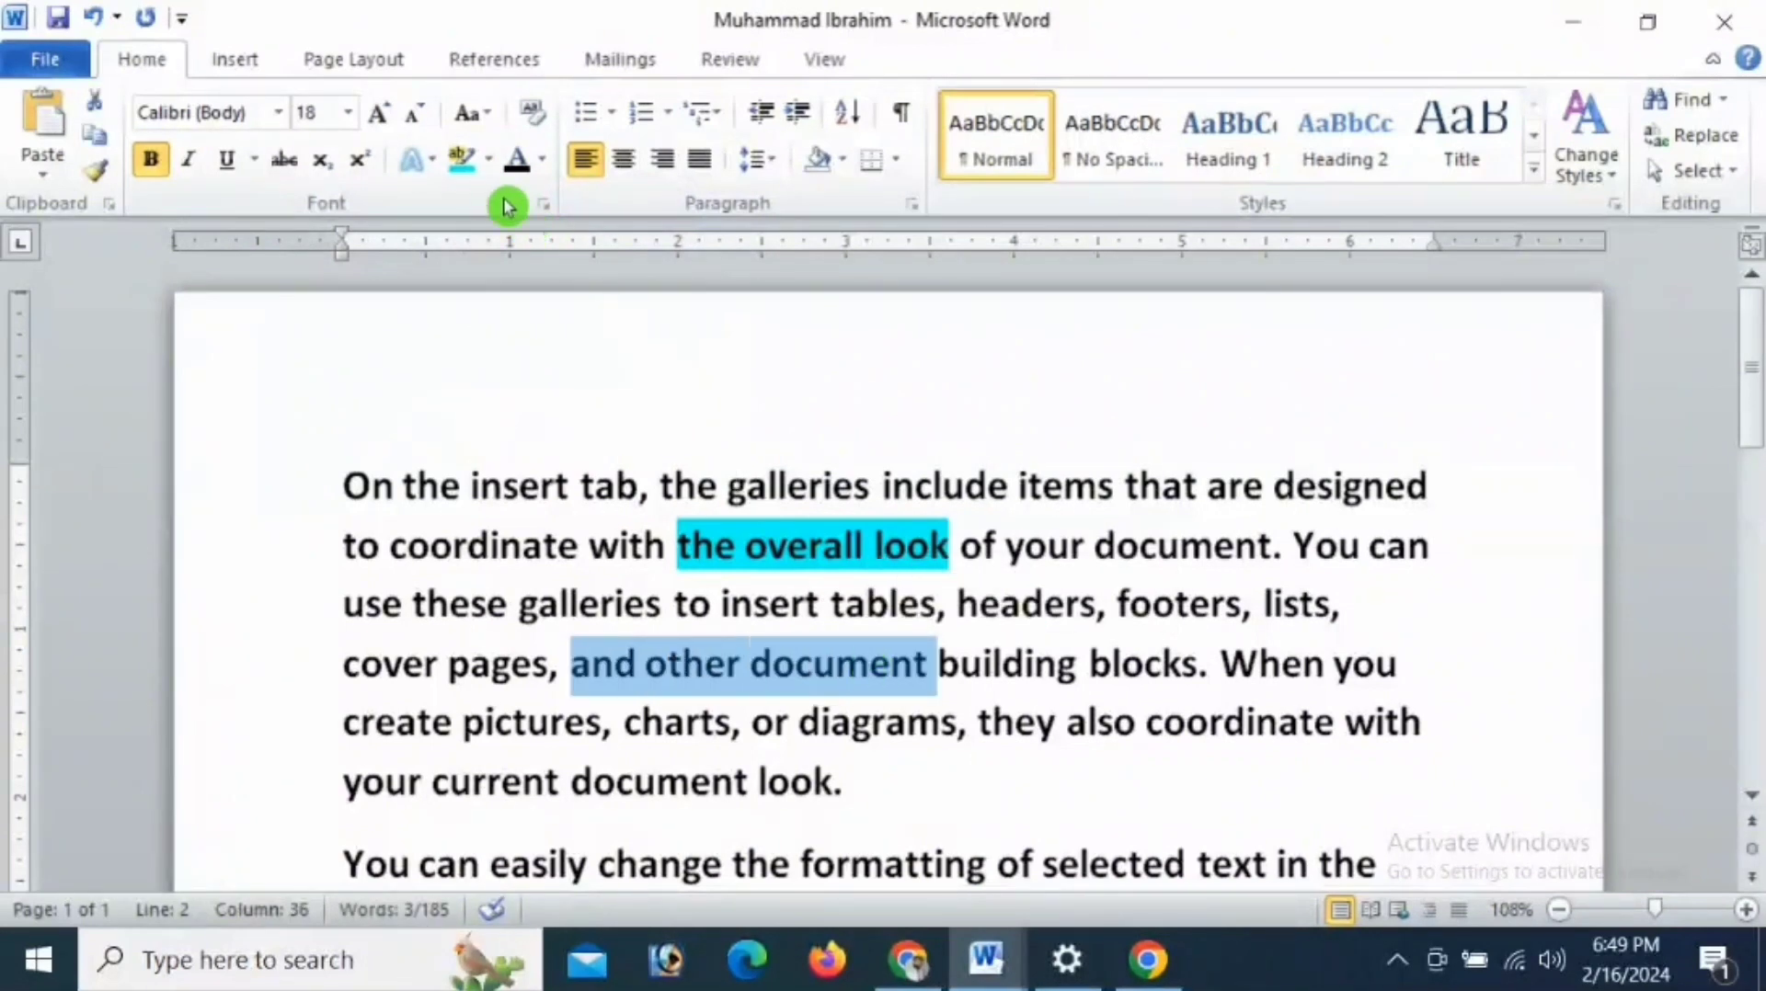
click(488, 159)
click(472, 201)
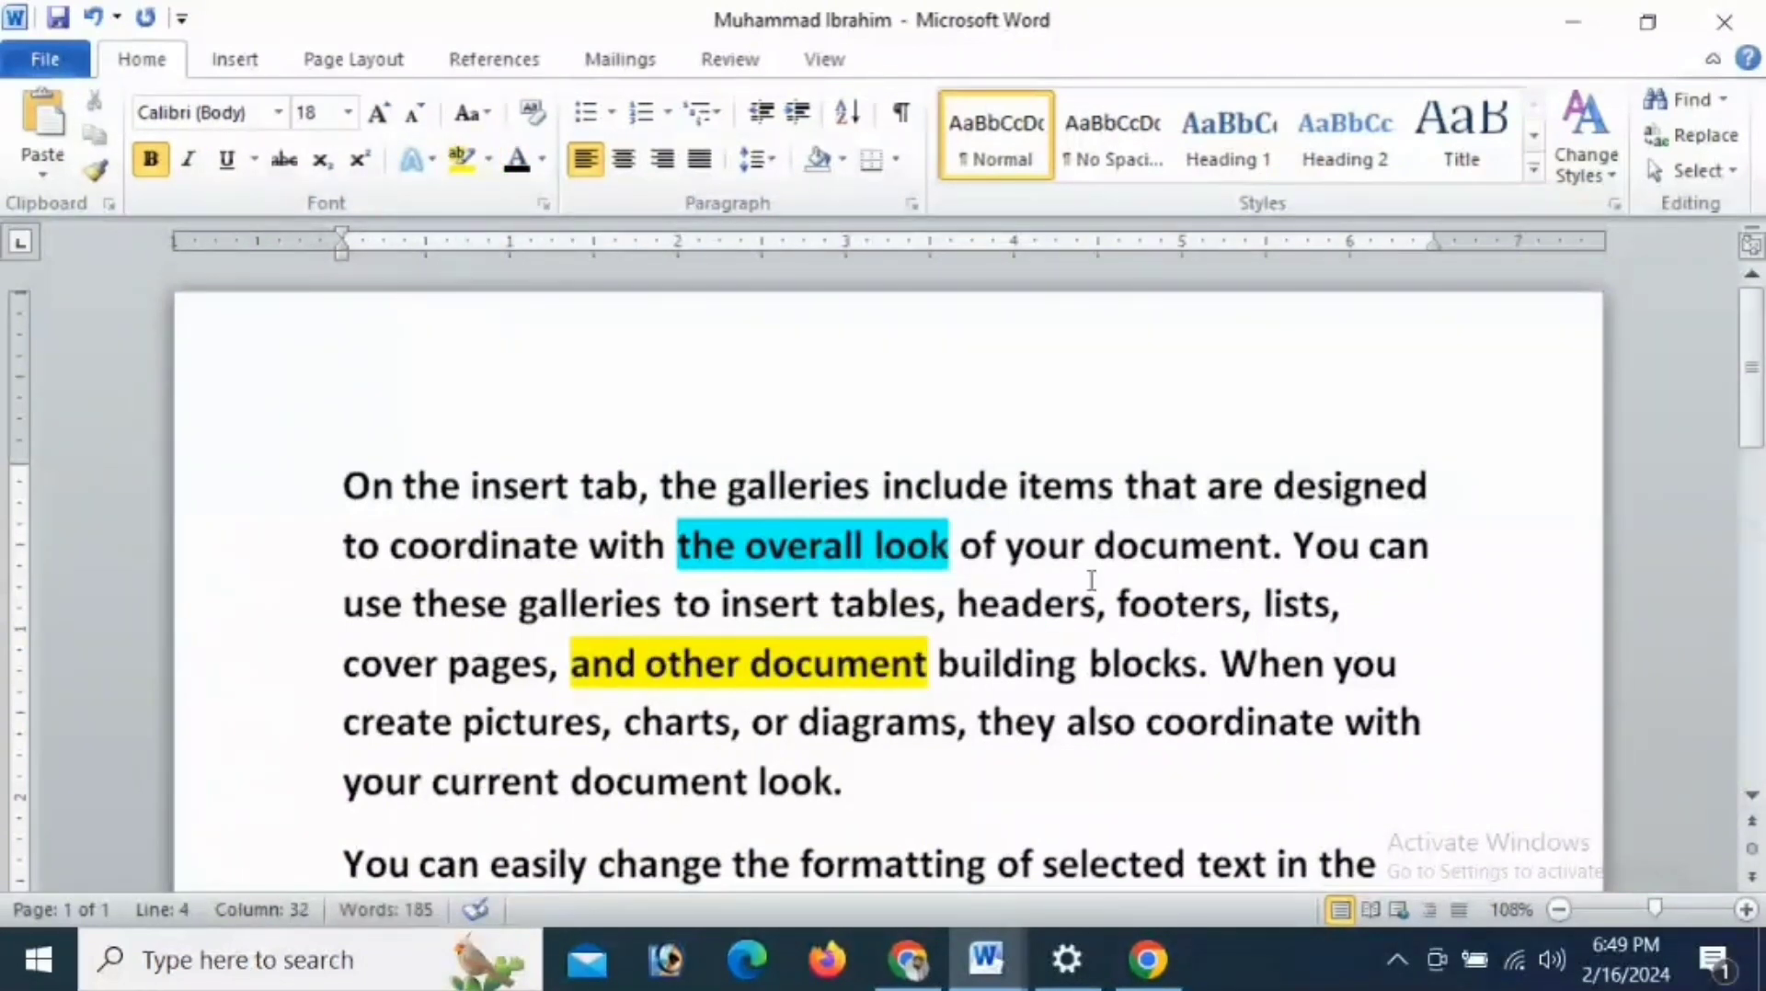
- Highlight ", they also coordinate" in the first paragraph in pink
drag(959, 722, 1177, 722)
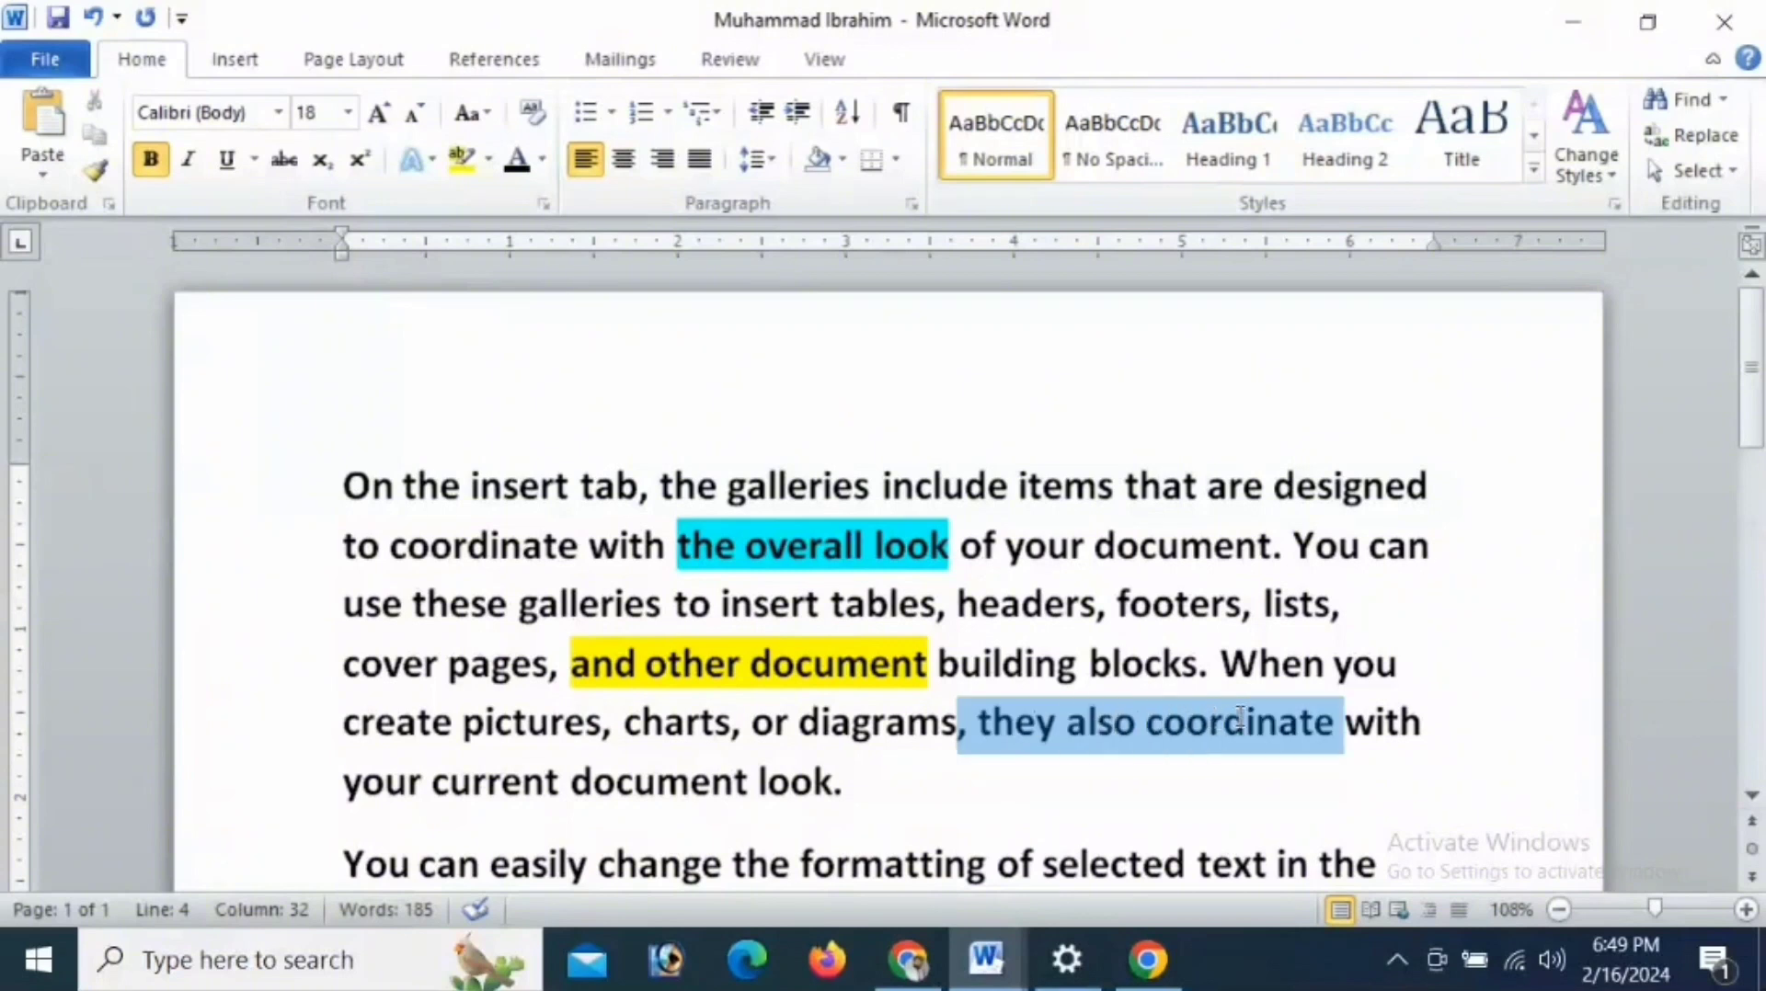
click(488, 159)
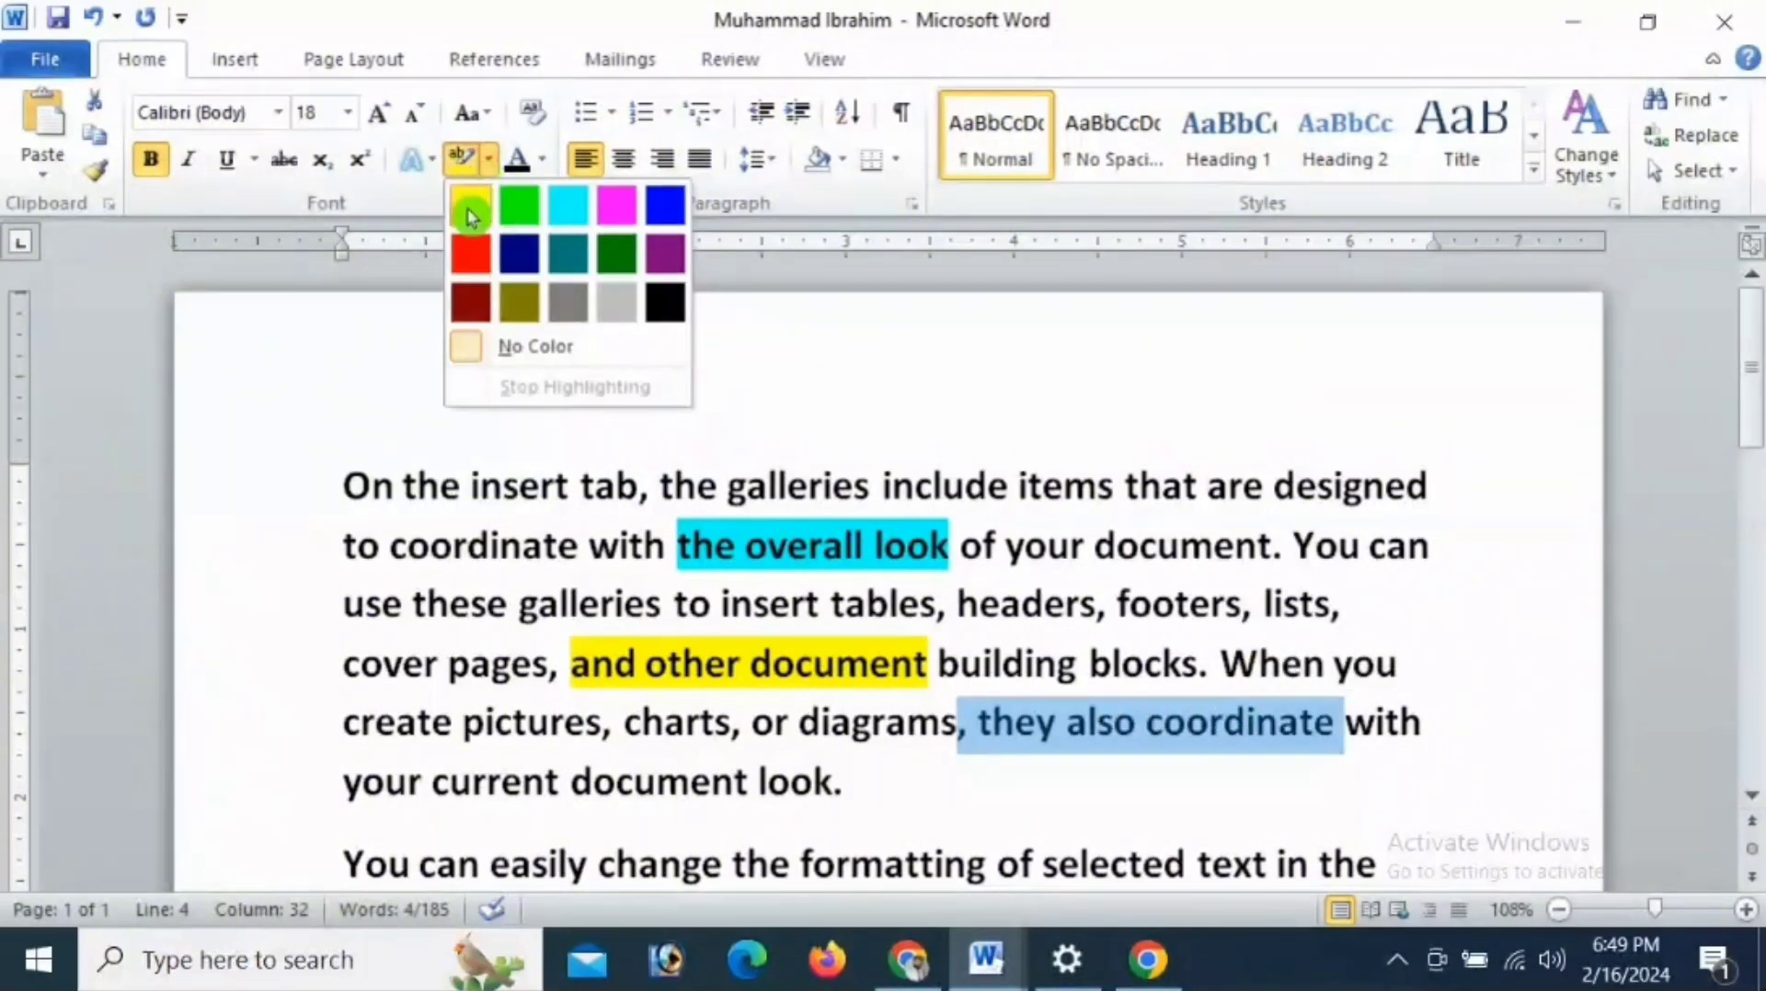
click(616, 208)
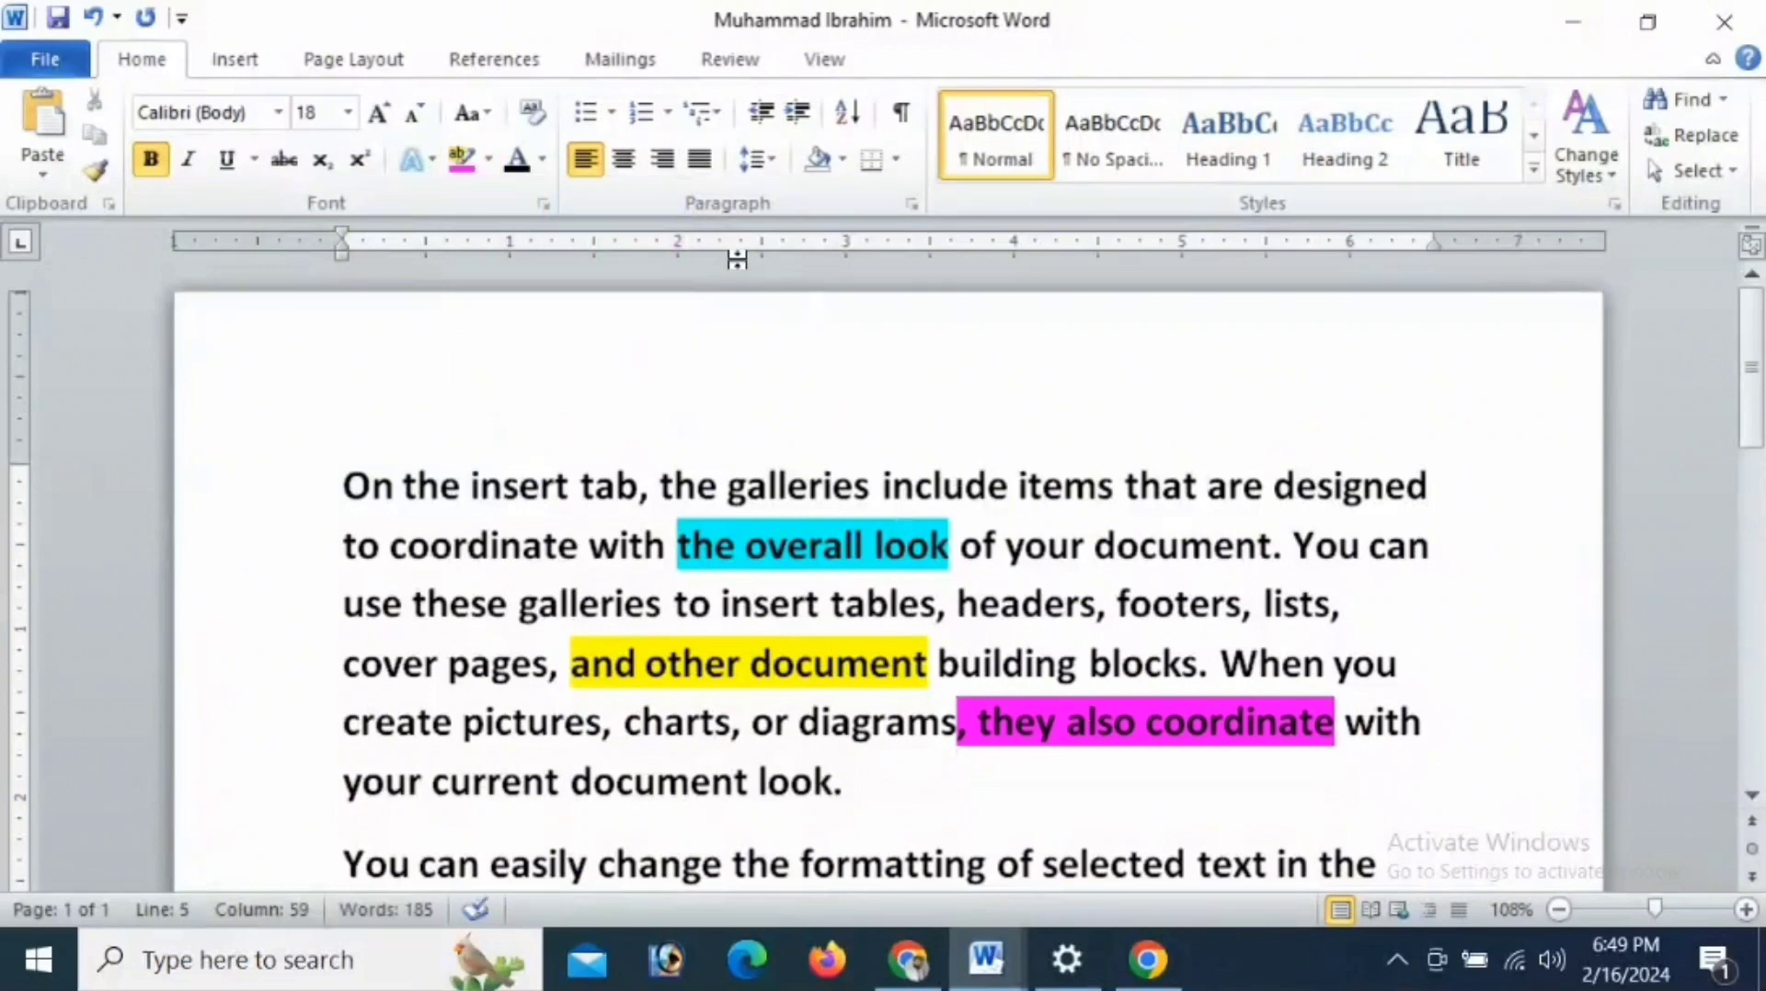
- Set the font colour of the paragraph's first line to the base red theme colour and deselect the line
click(989, 506)
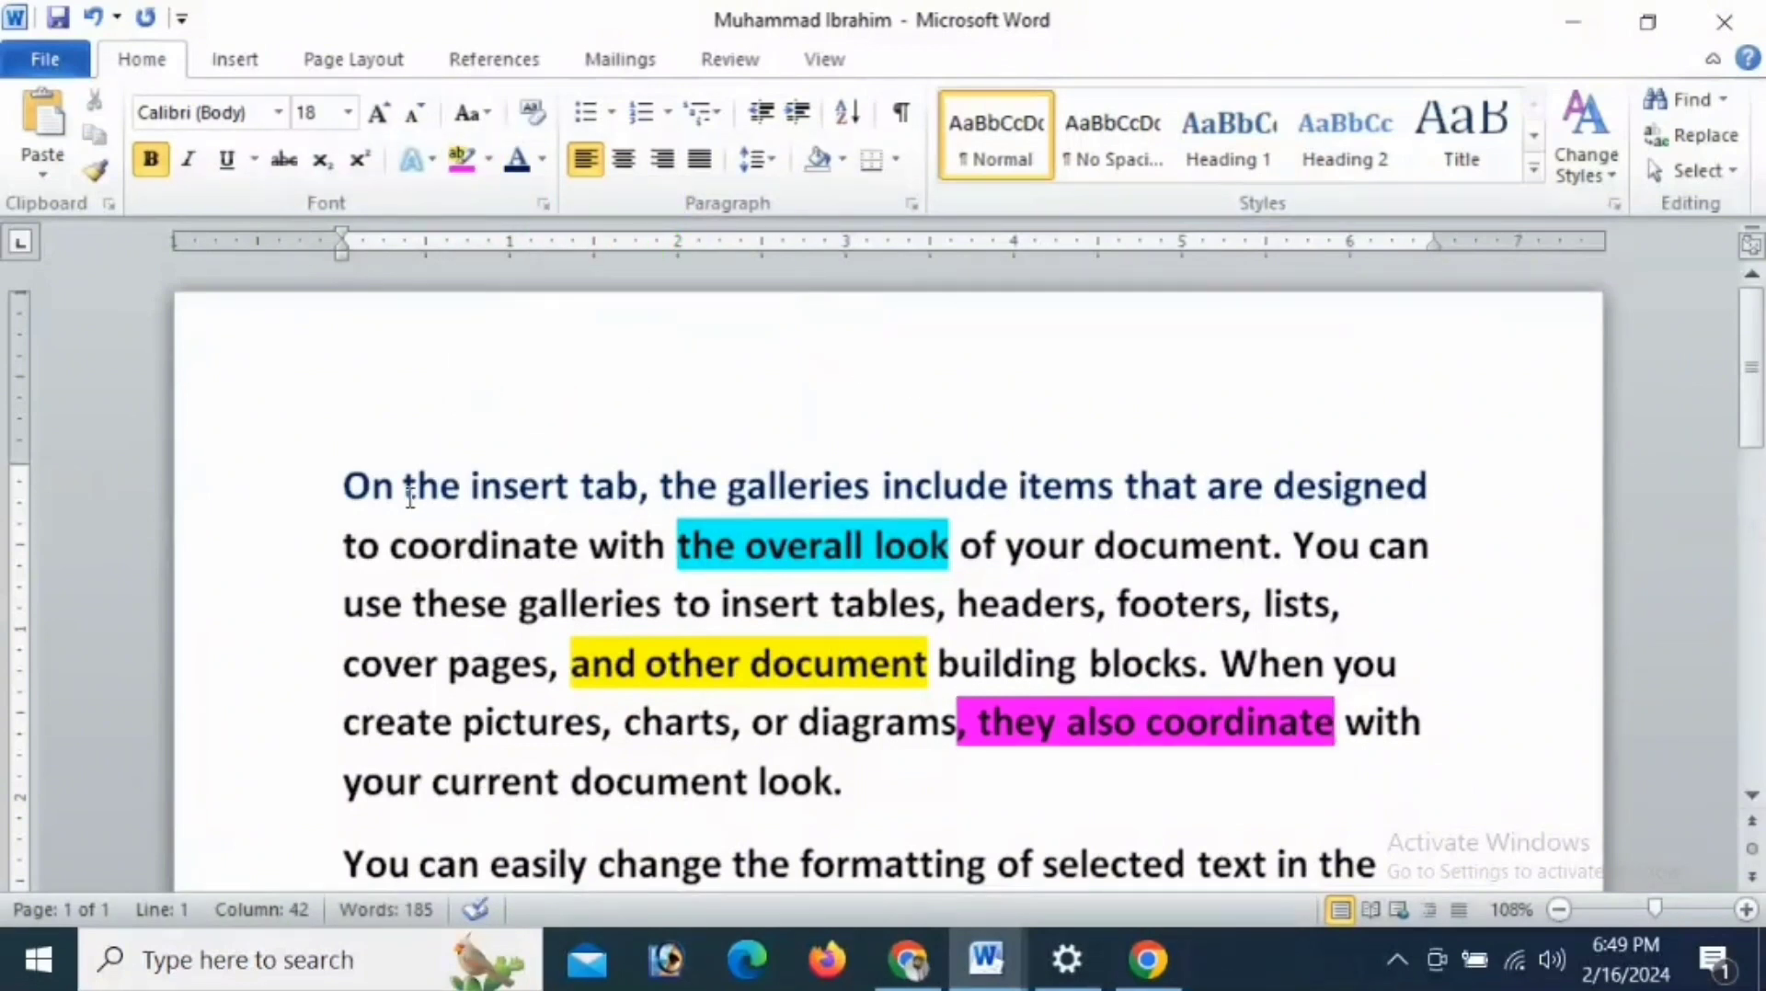
drag(353, 484, 1388, 484)
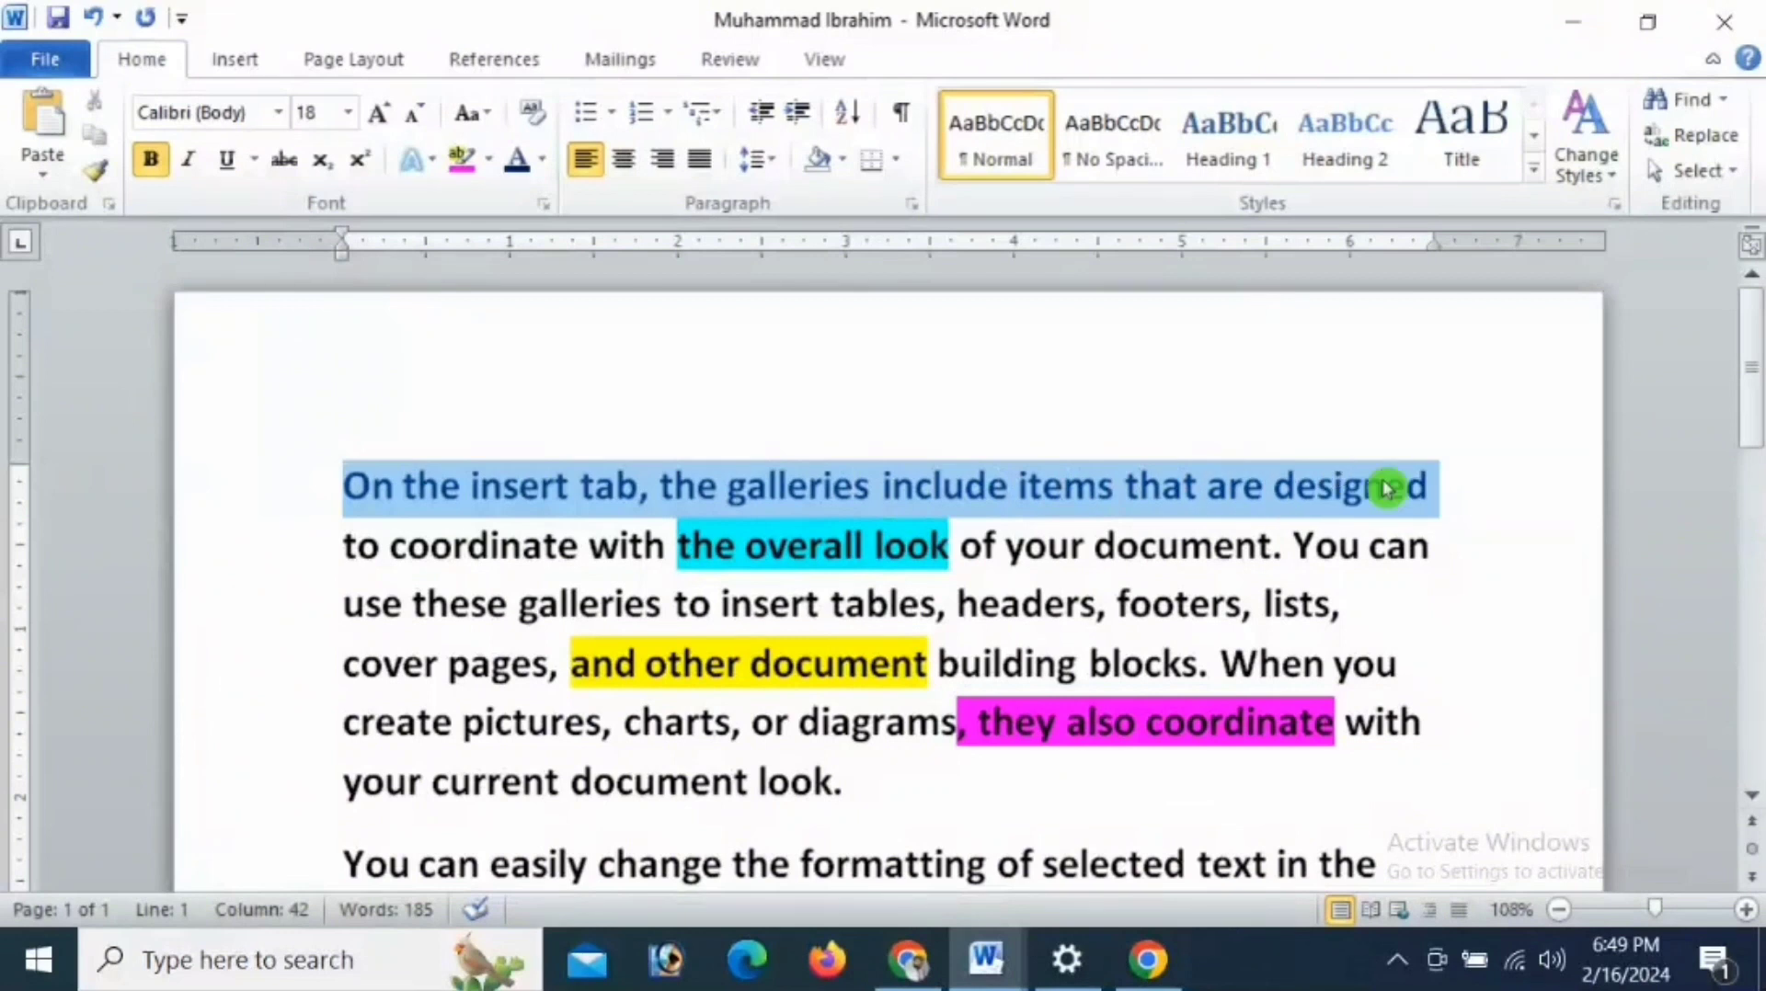
click(542, 160)
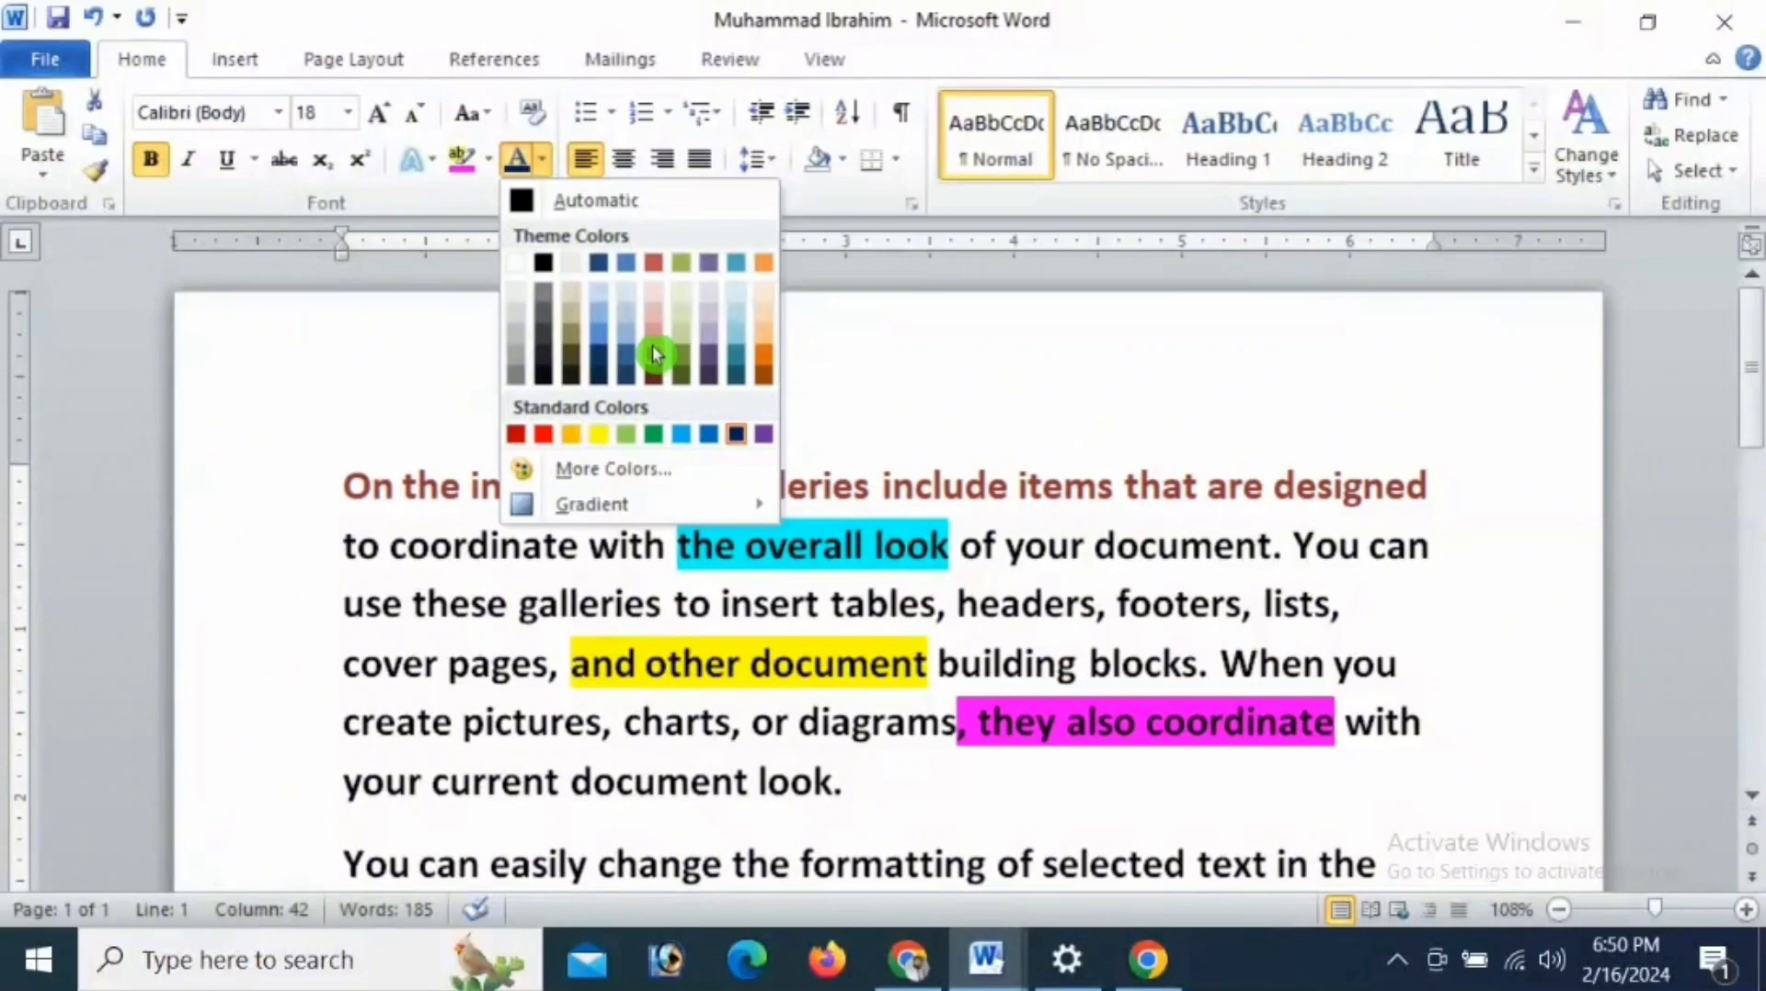
click(649, 263)
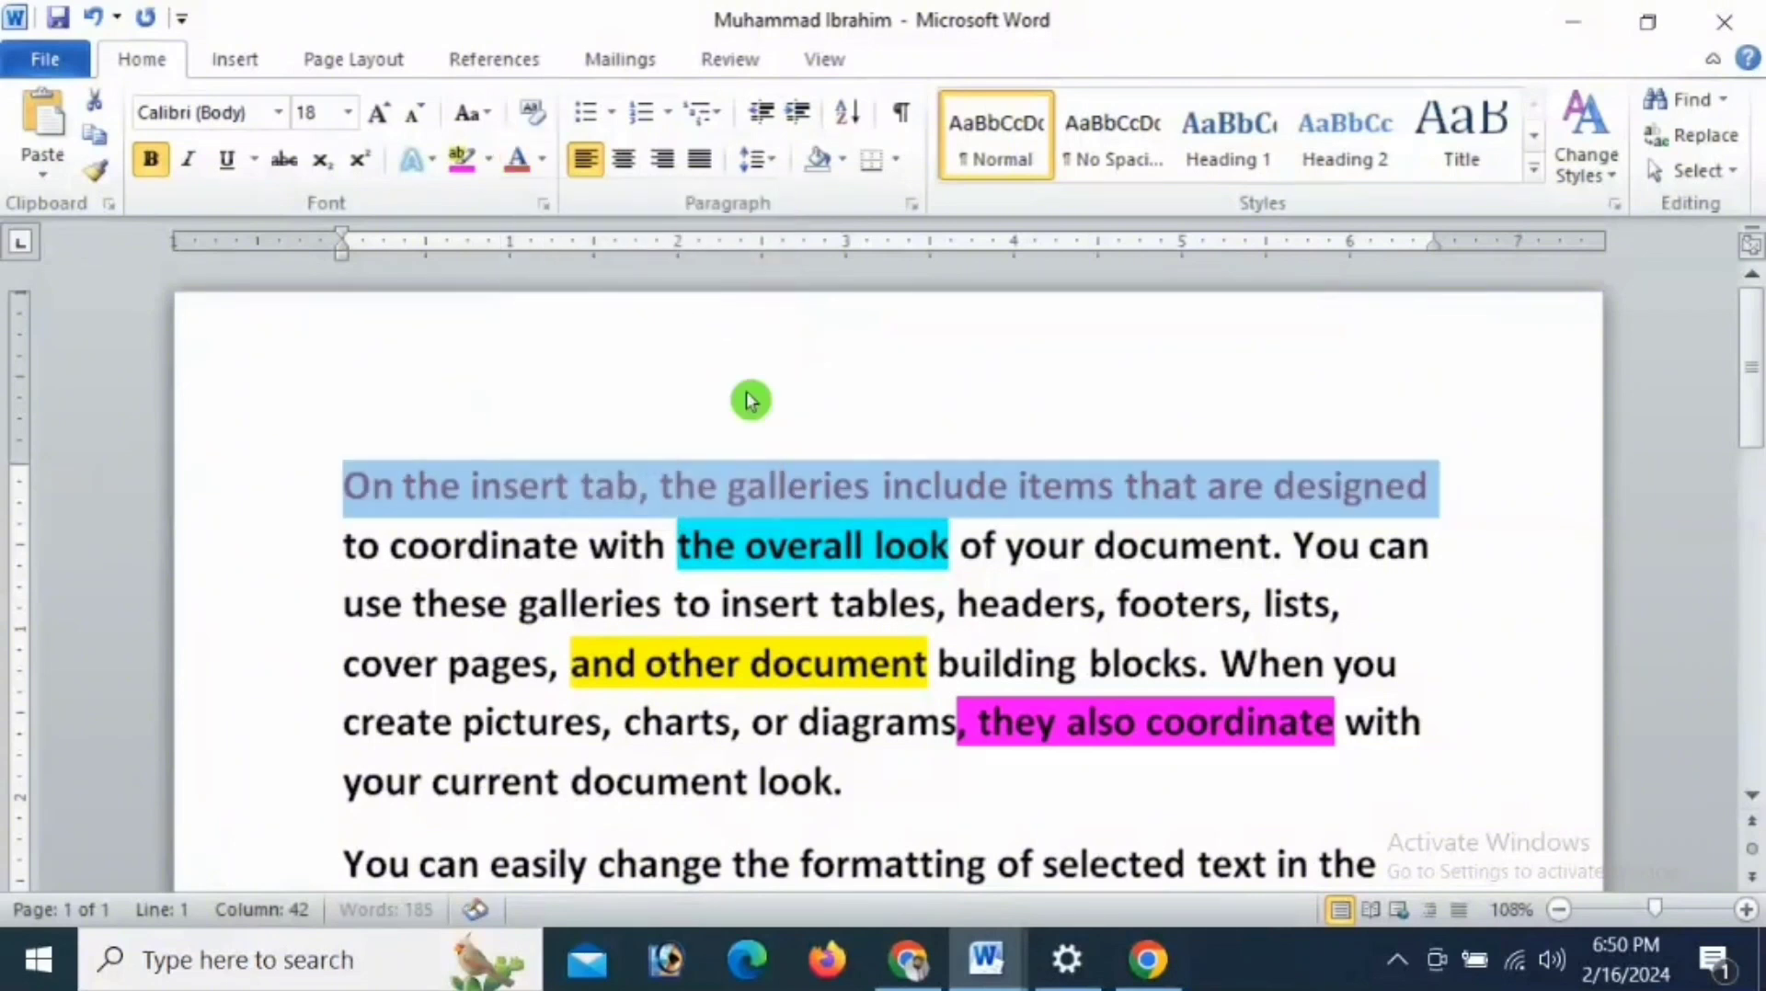
click(1275, 497)
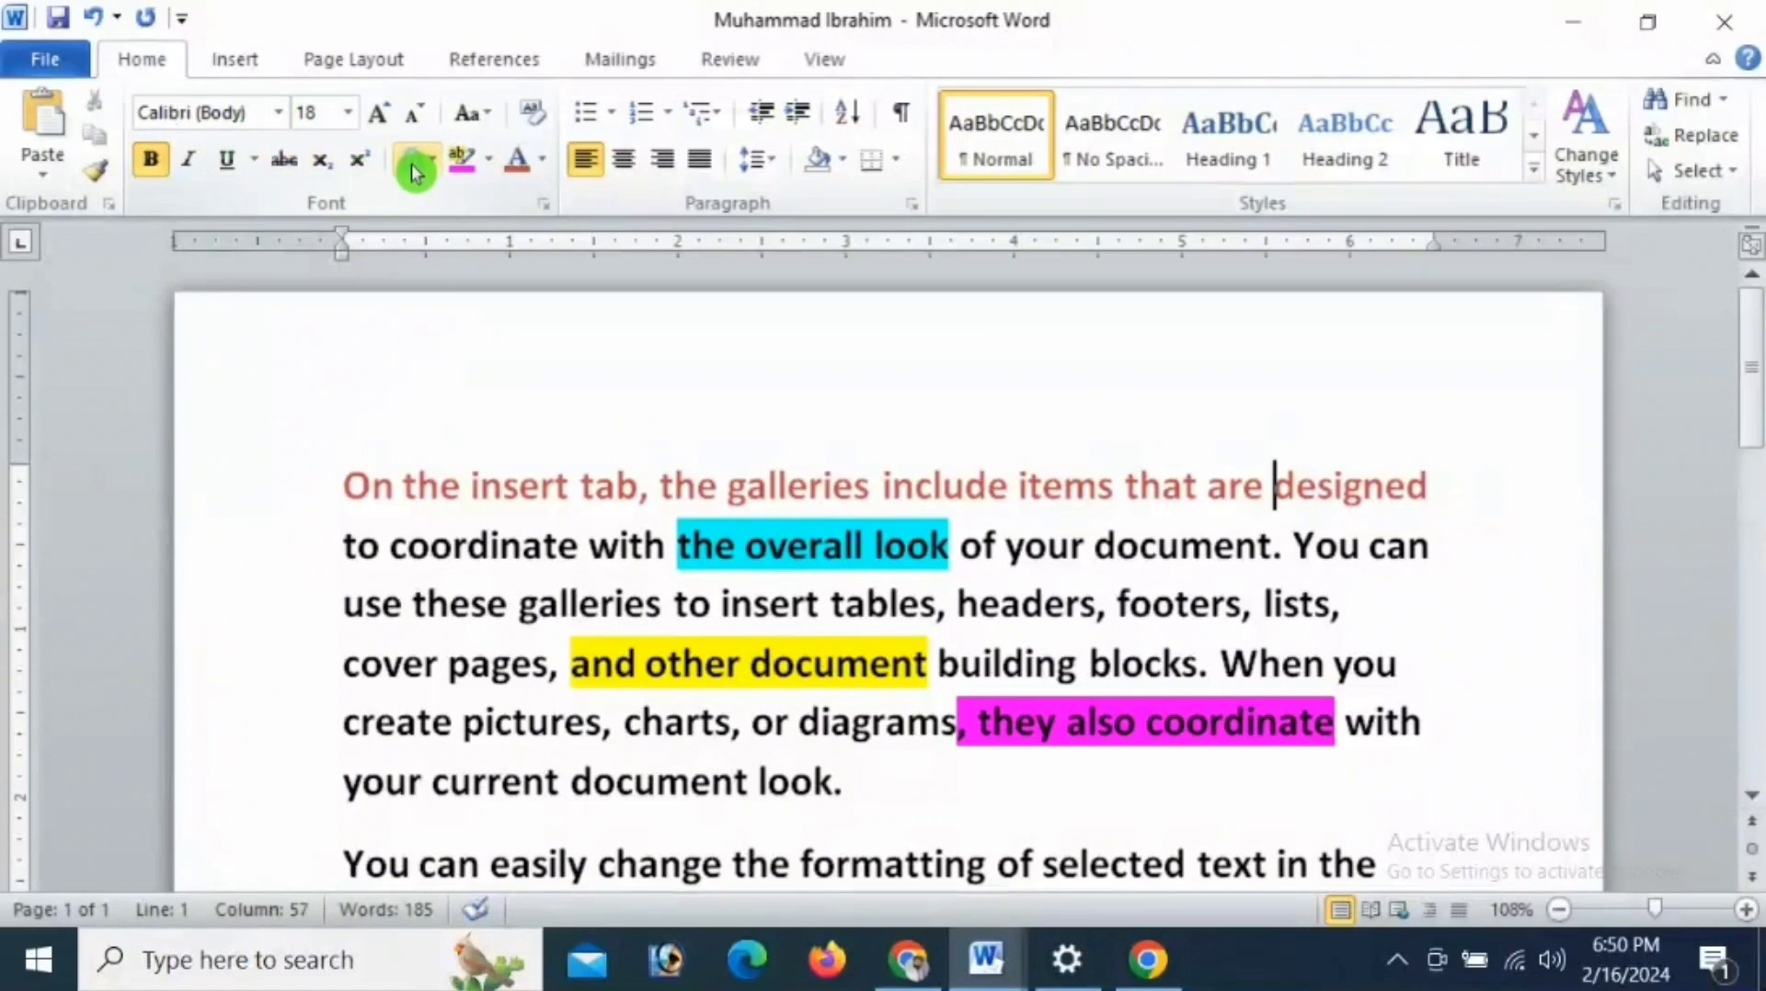
- Clear all formatting from the whole first paragraph and deselect it
click(542, 120)
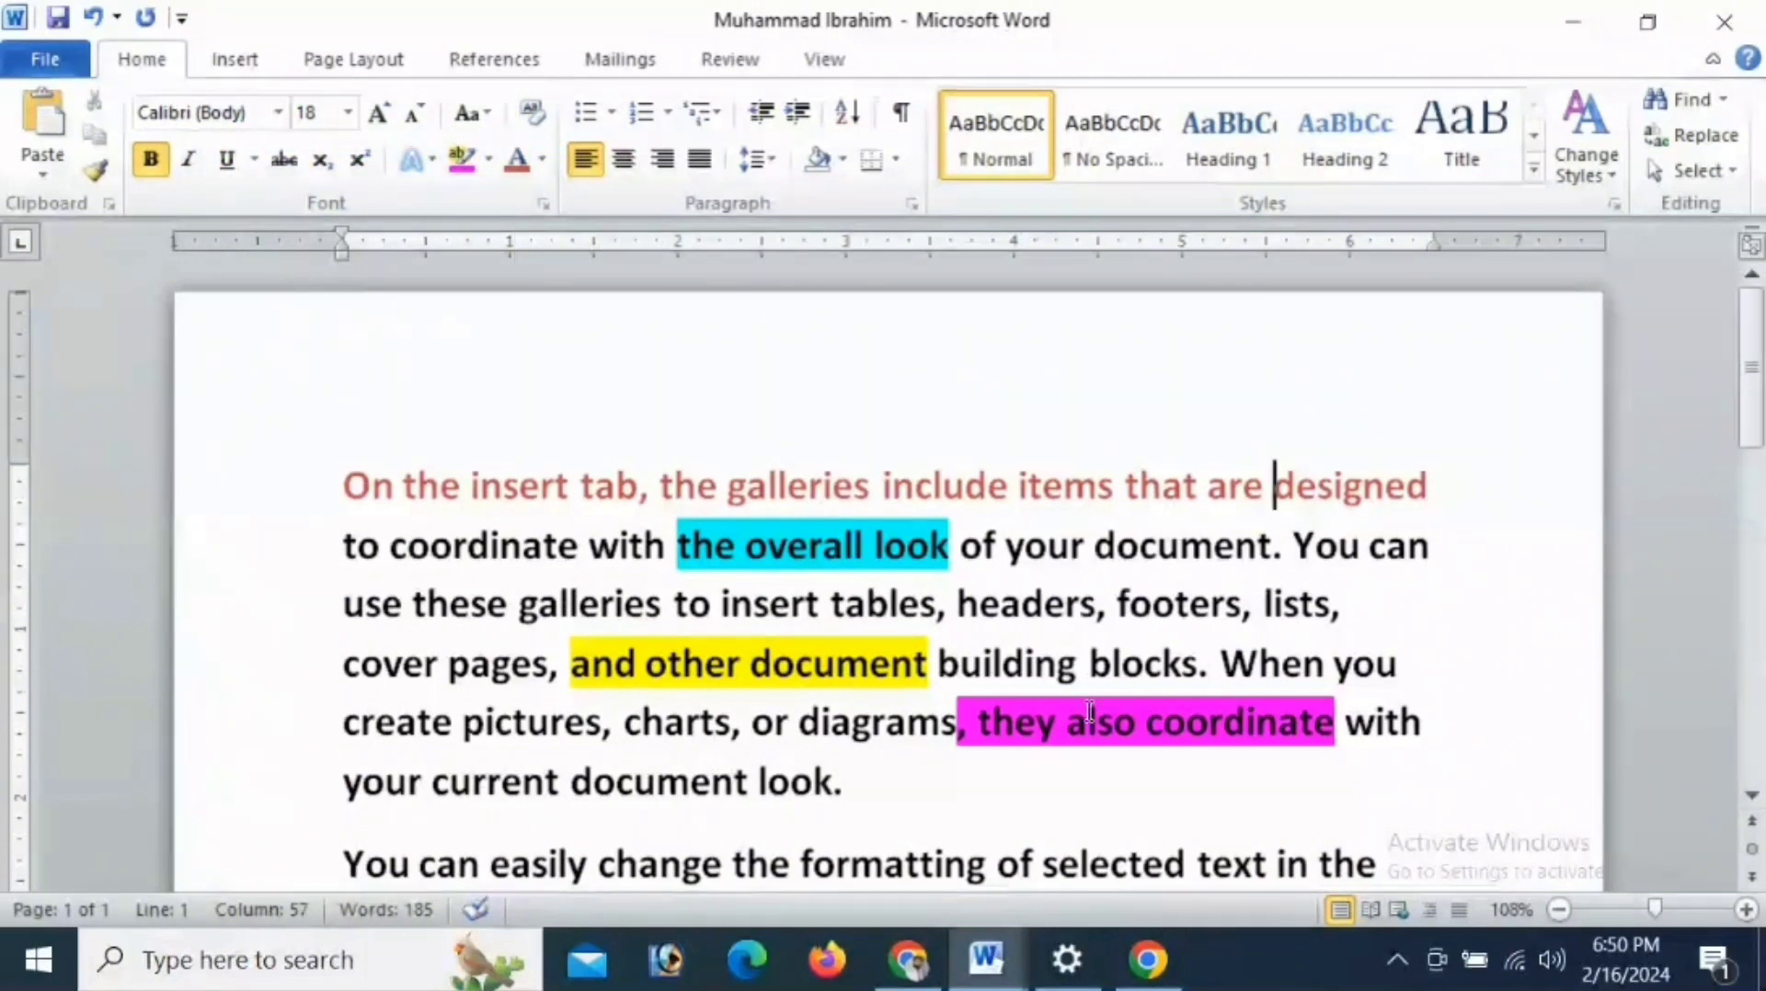
drag(365, 499, 864, 782)
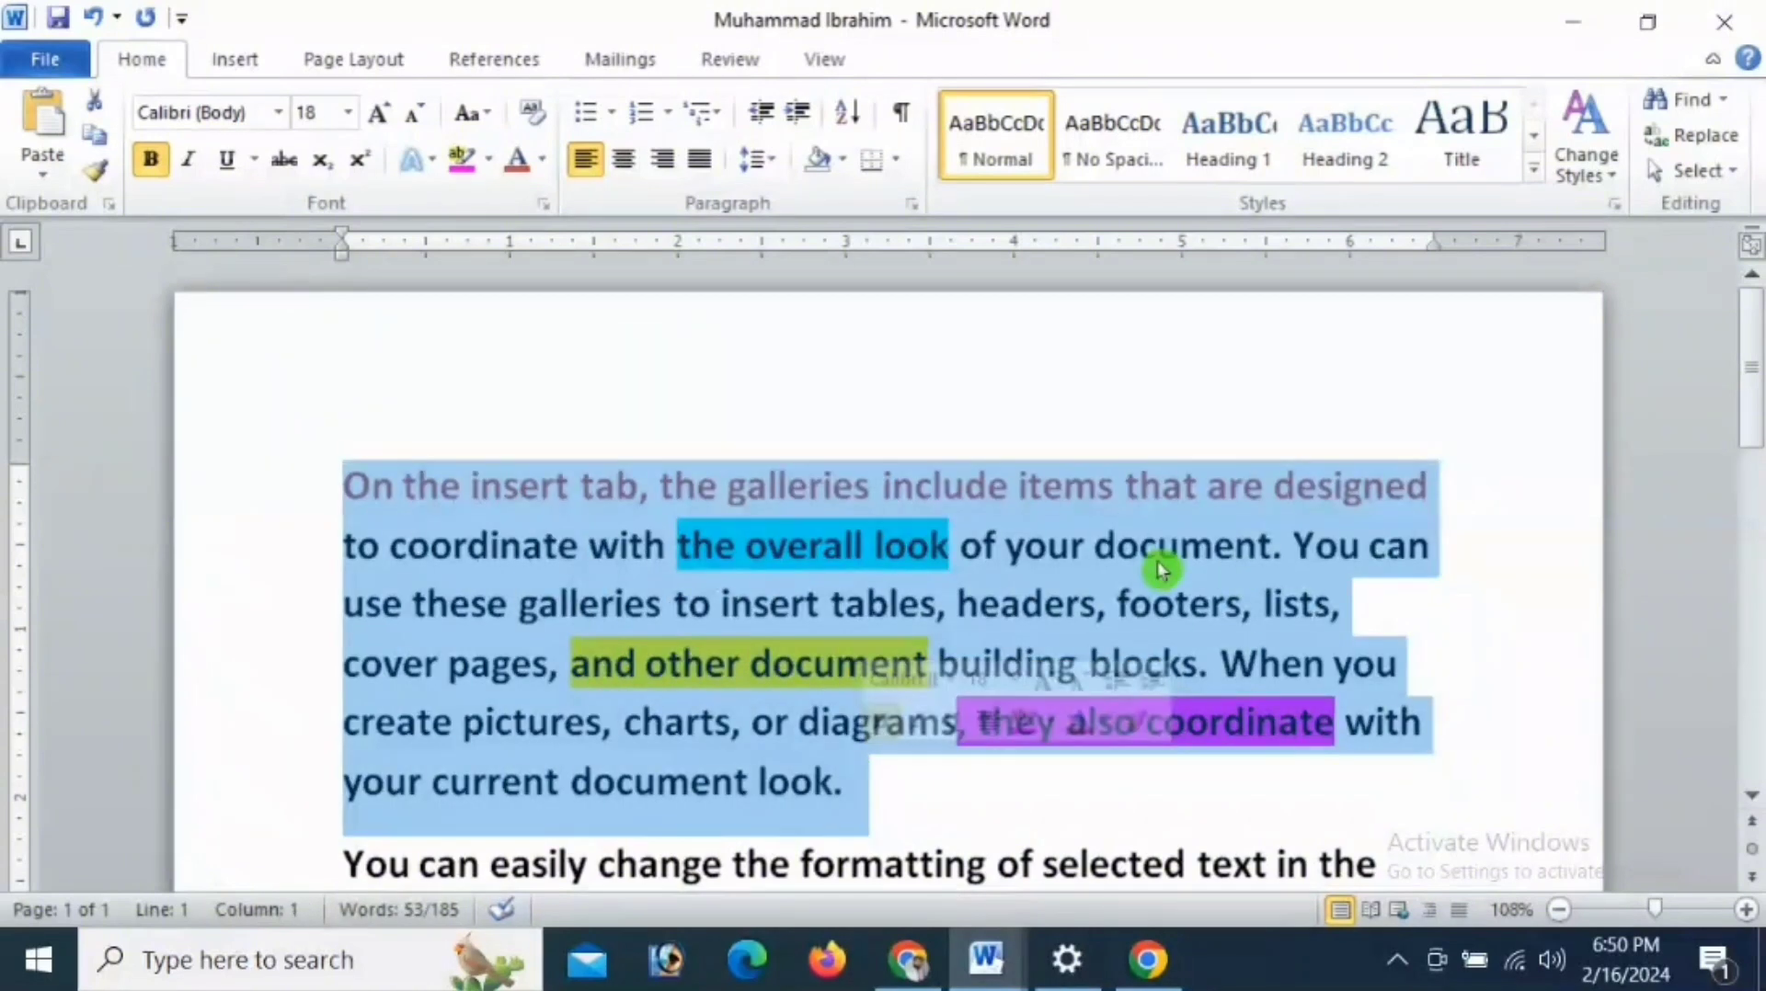
click(537, 113)
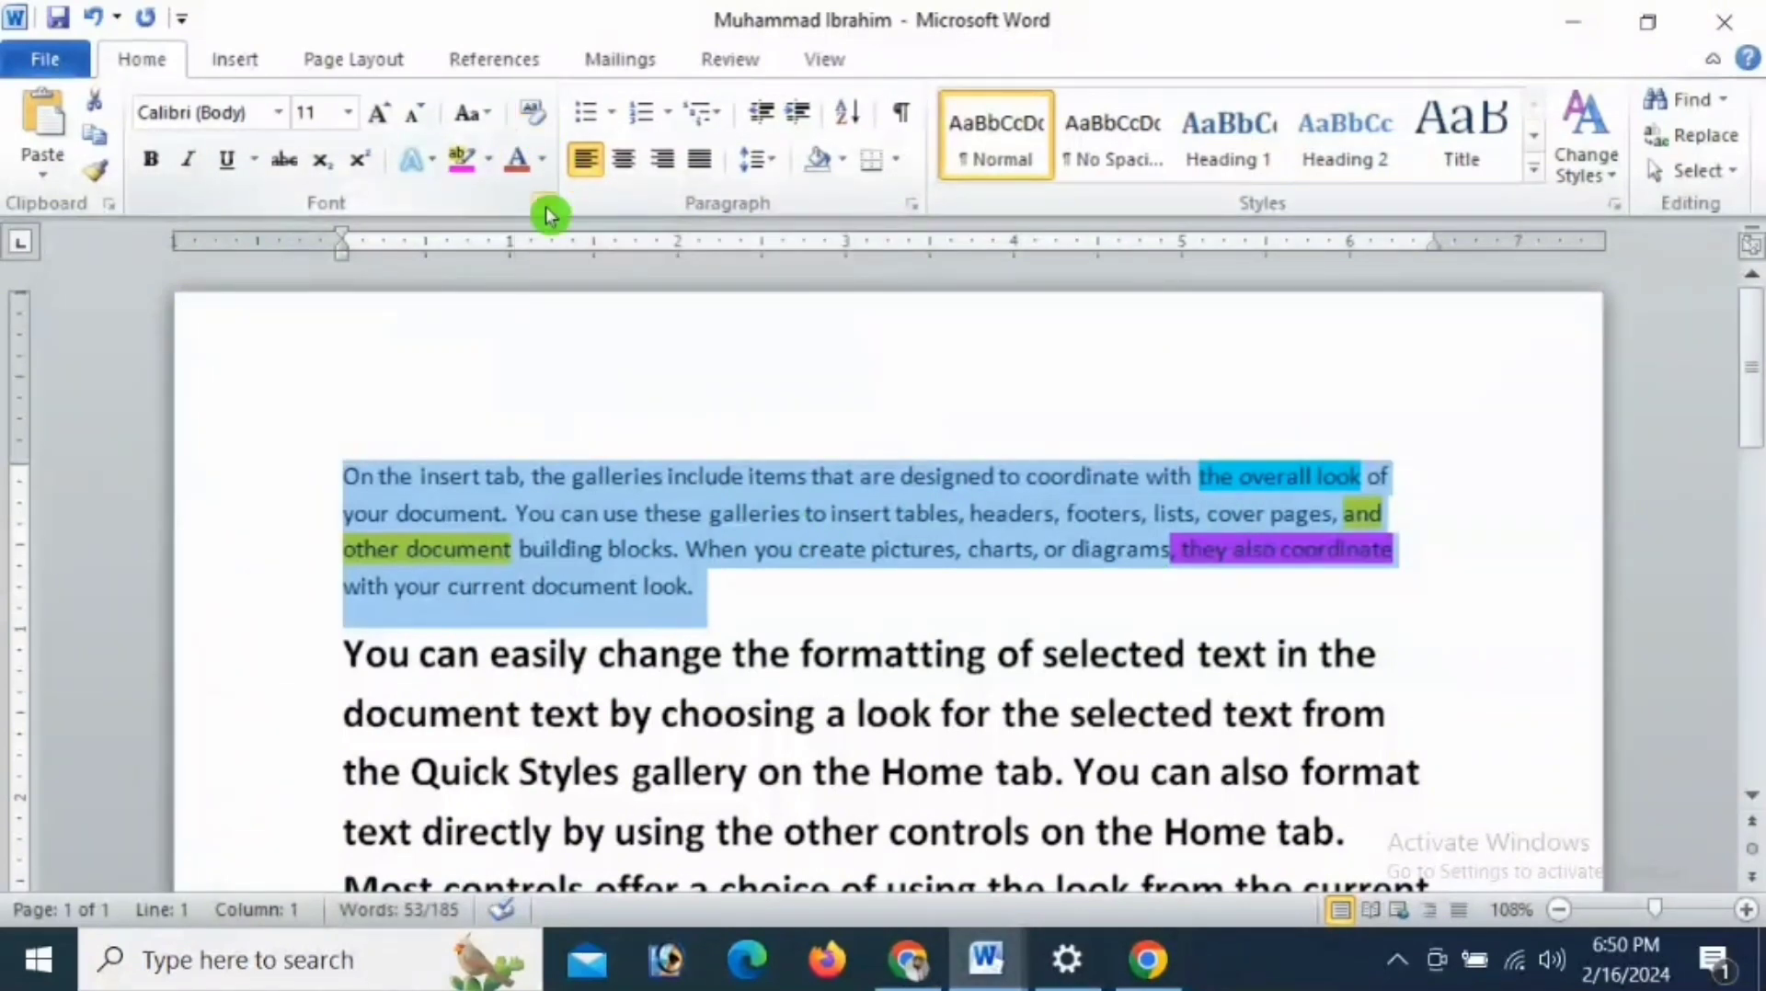
click(565, 510)
- Remove the yellow highlight from the words "other document" at the start of the paragraph's third line
drag(513, 548, 336, 542)
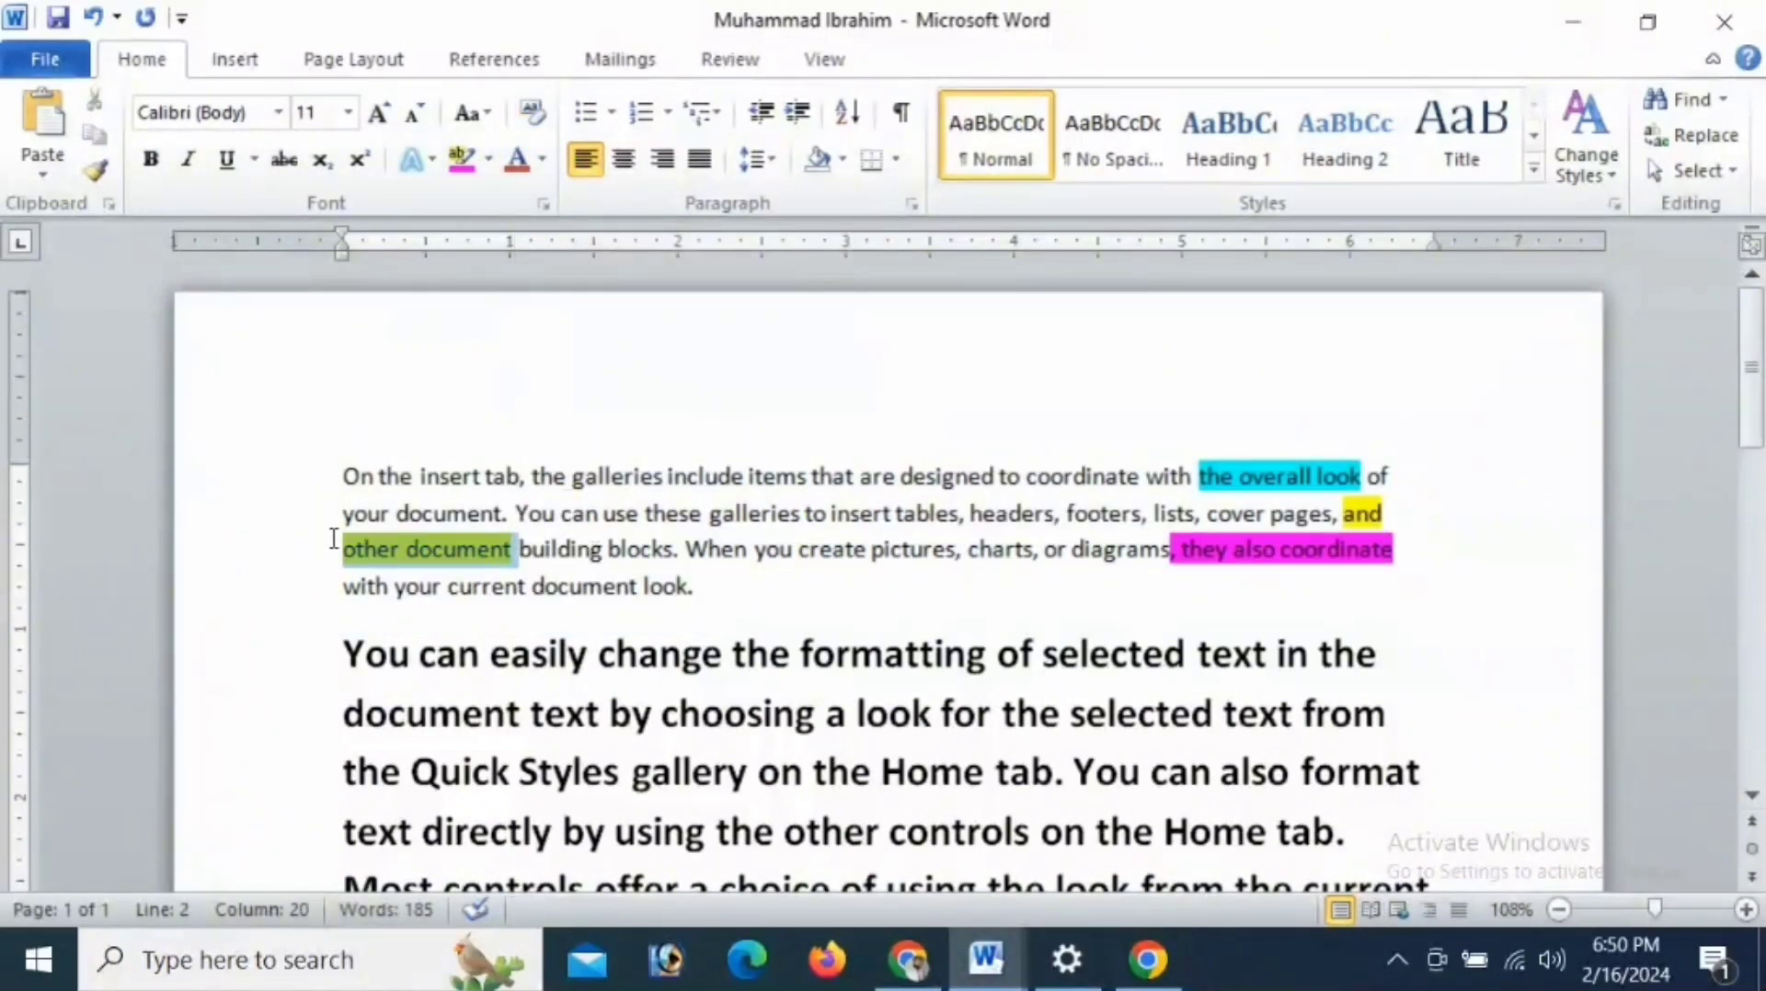
click(488, 159)
click(468, 215)
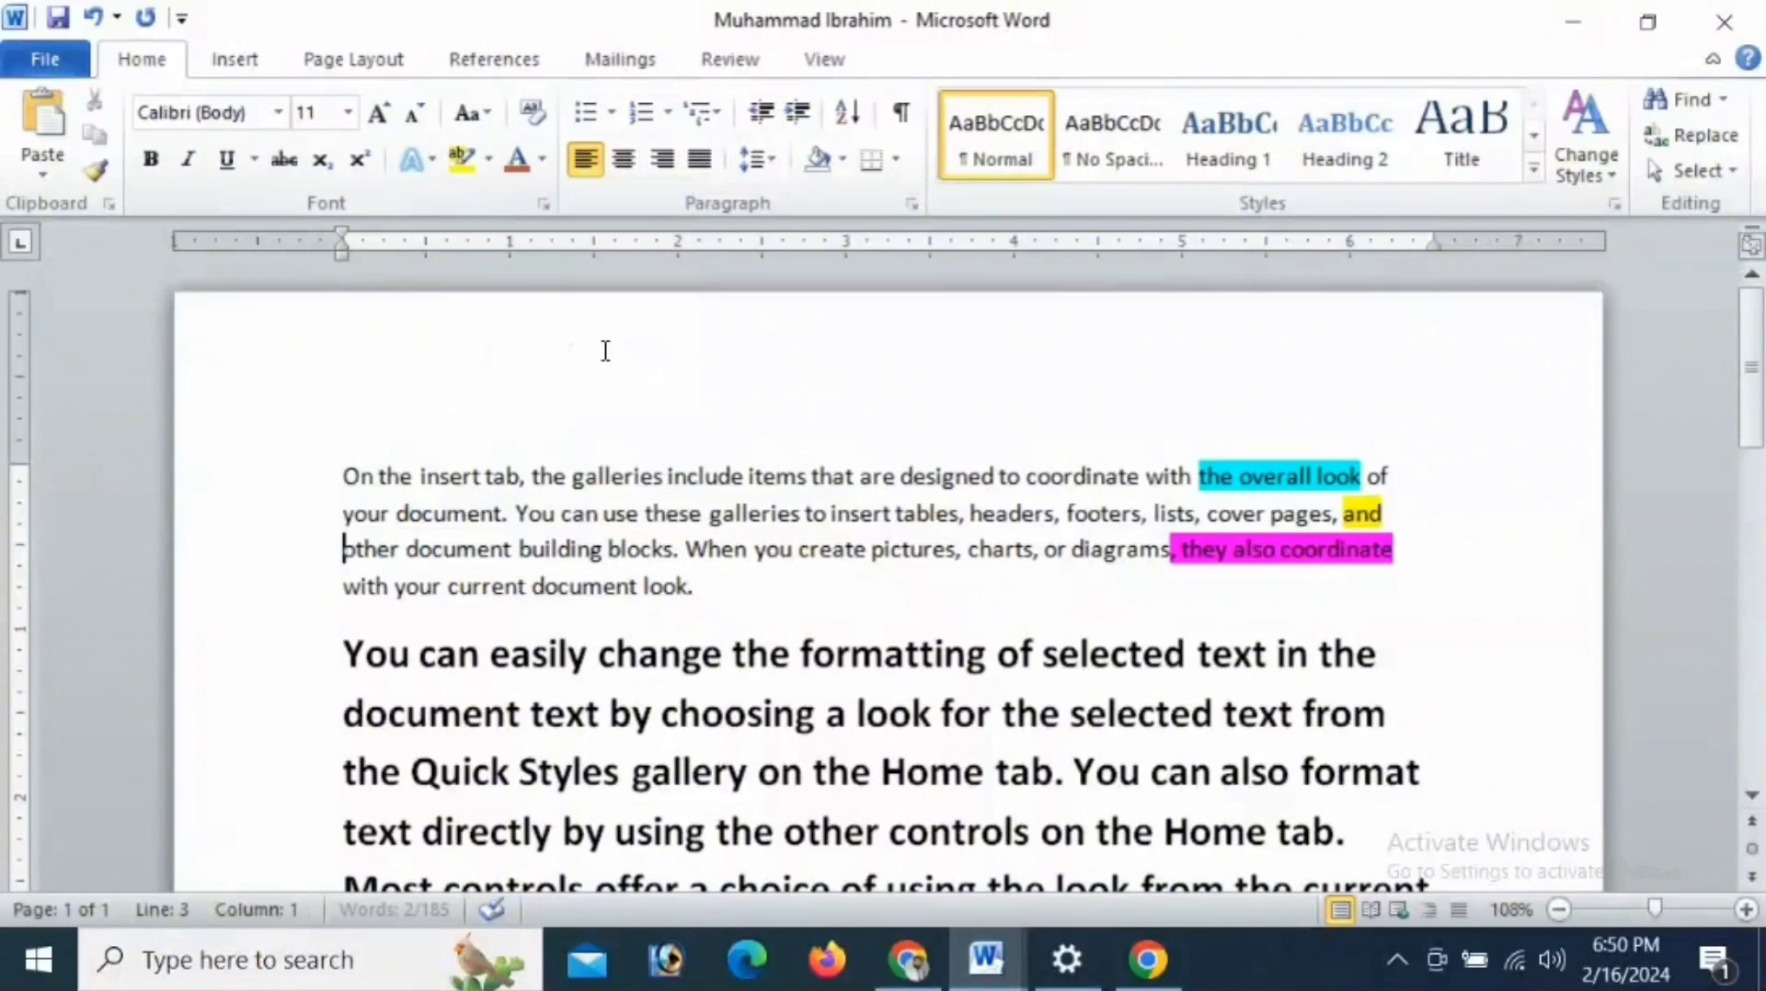
- Remove the pink highlight from ", they also coordinate" and the yellow highlight from "and" in the first paragraph
drag(1170, 550, 1394, 551)
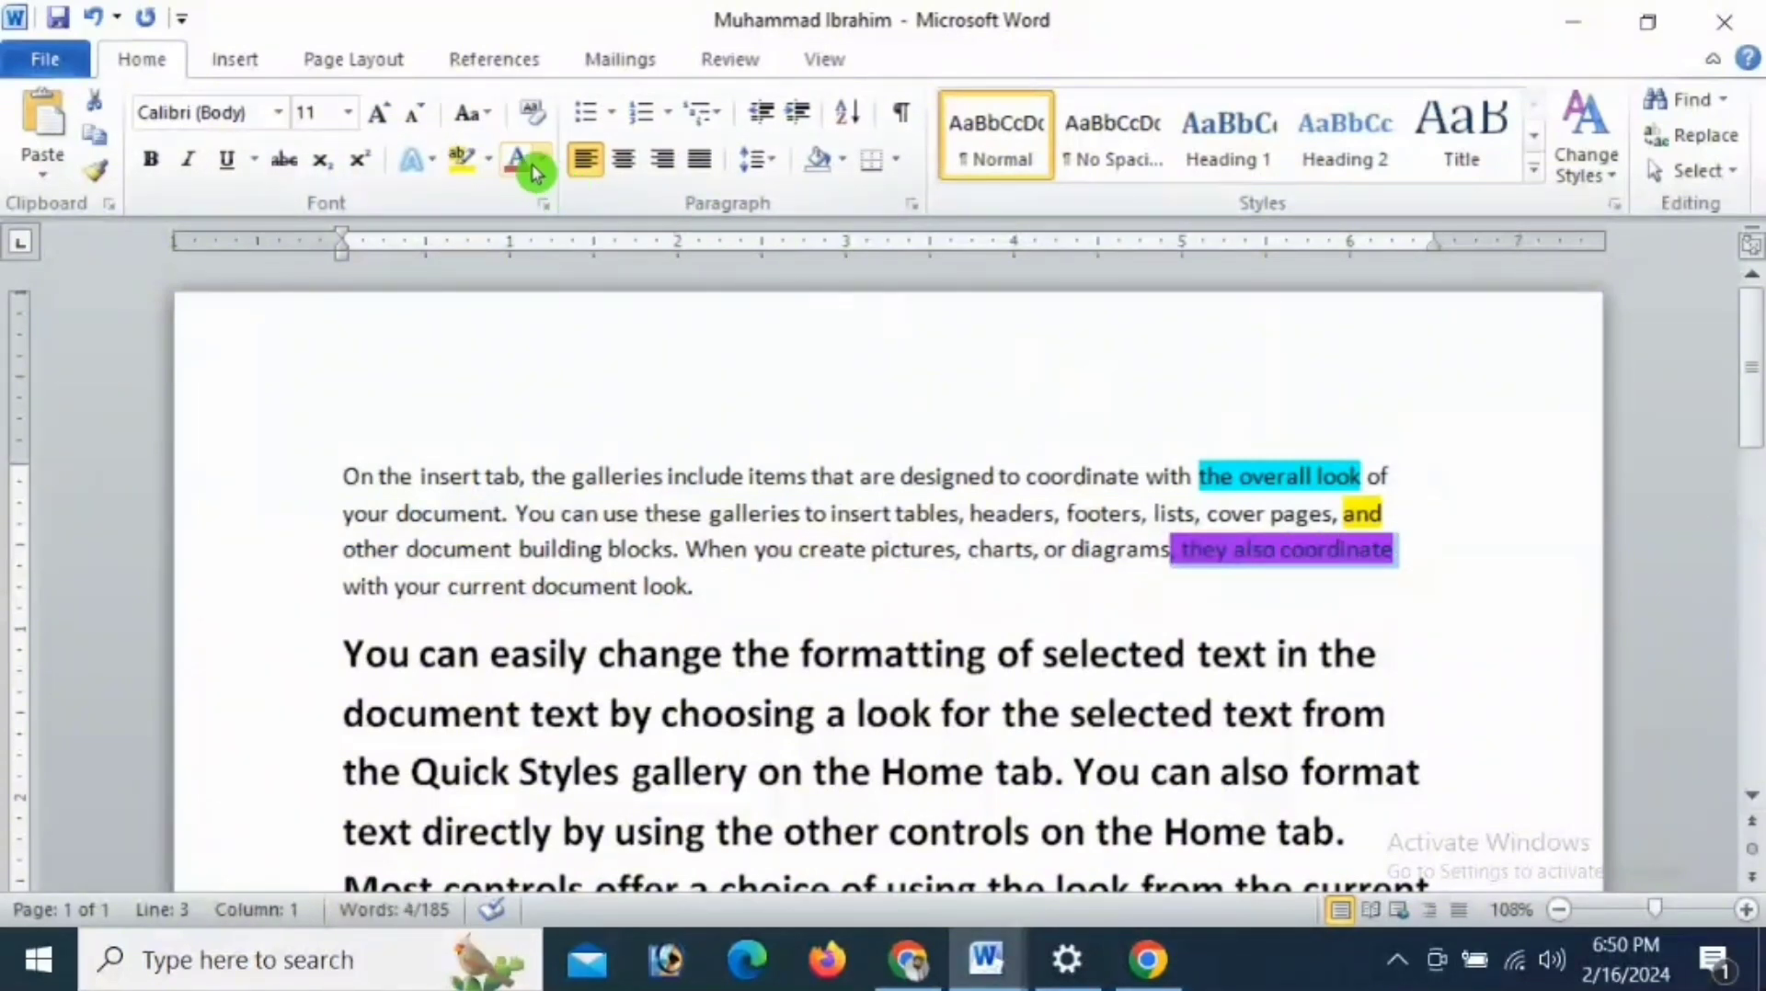
click(489, 159)
click(531, 347)
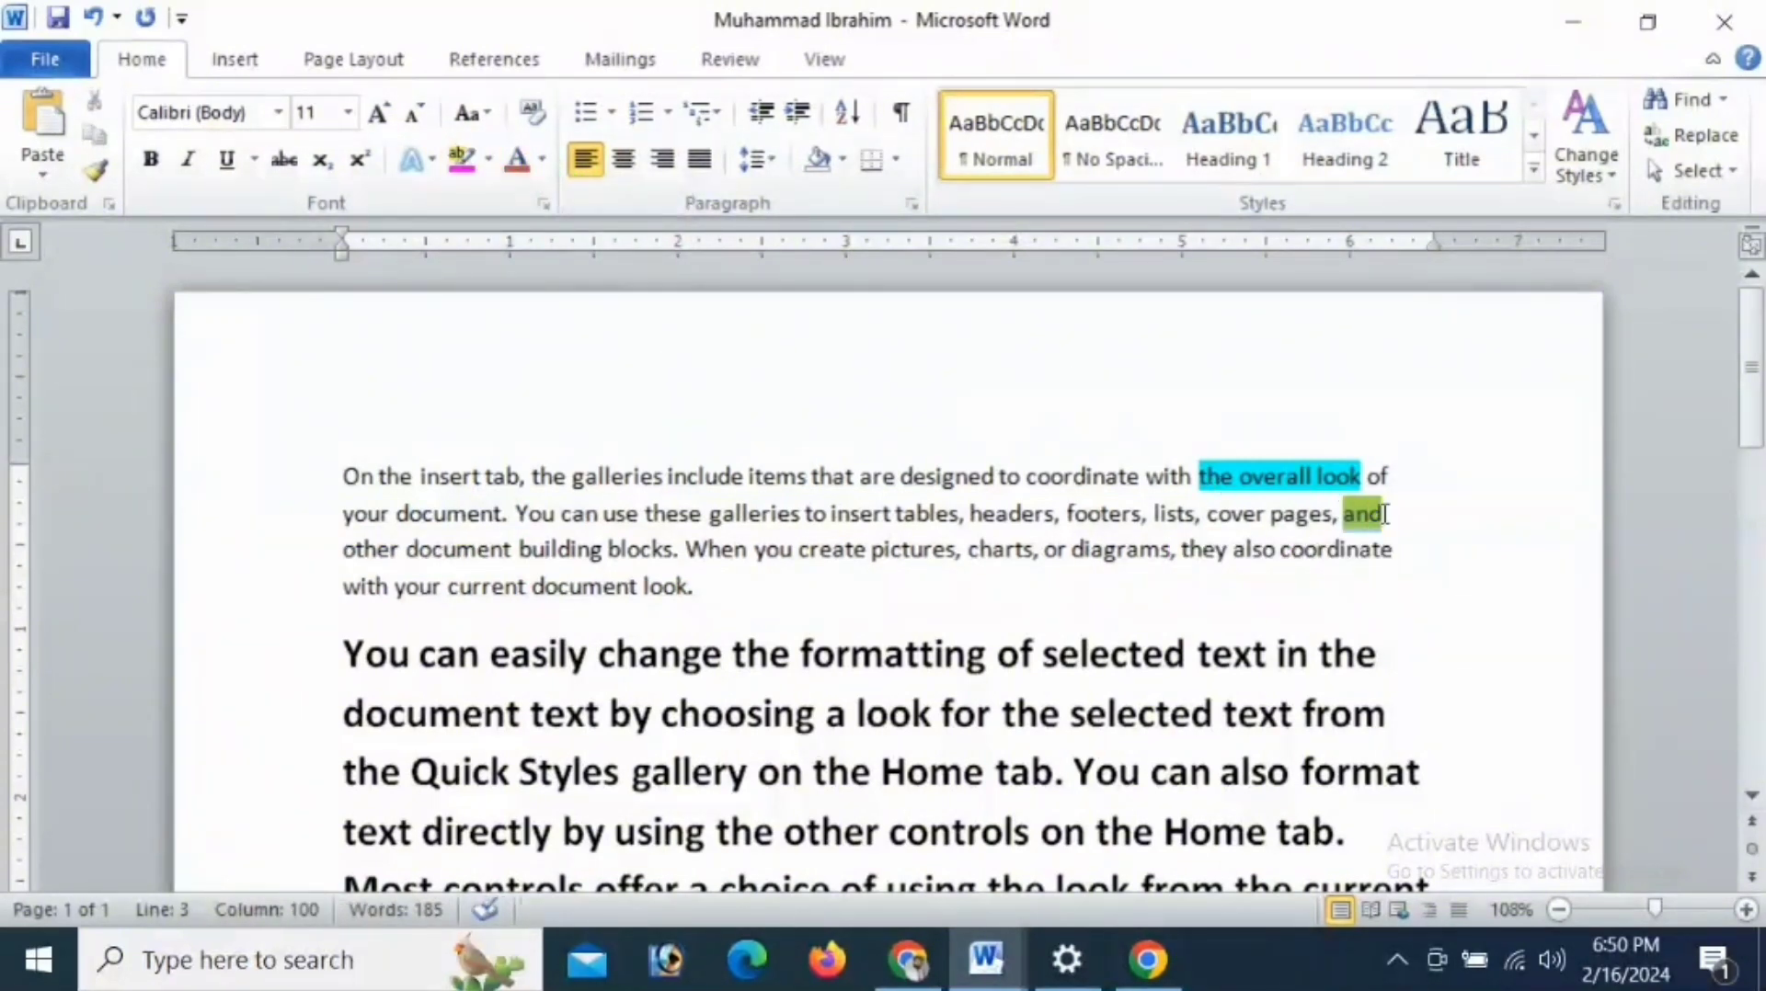
click(489, 159)
click(470, 207)
- Remove the turquoise highlight from "the overall look" in the first paragraph, overwriting it with yellow and clearing that
drag(1144, 477, 1312, 478)
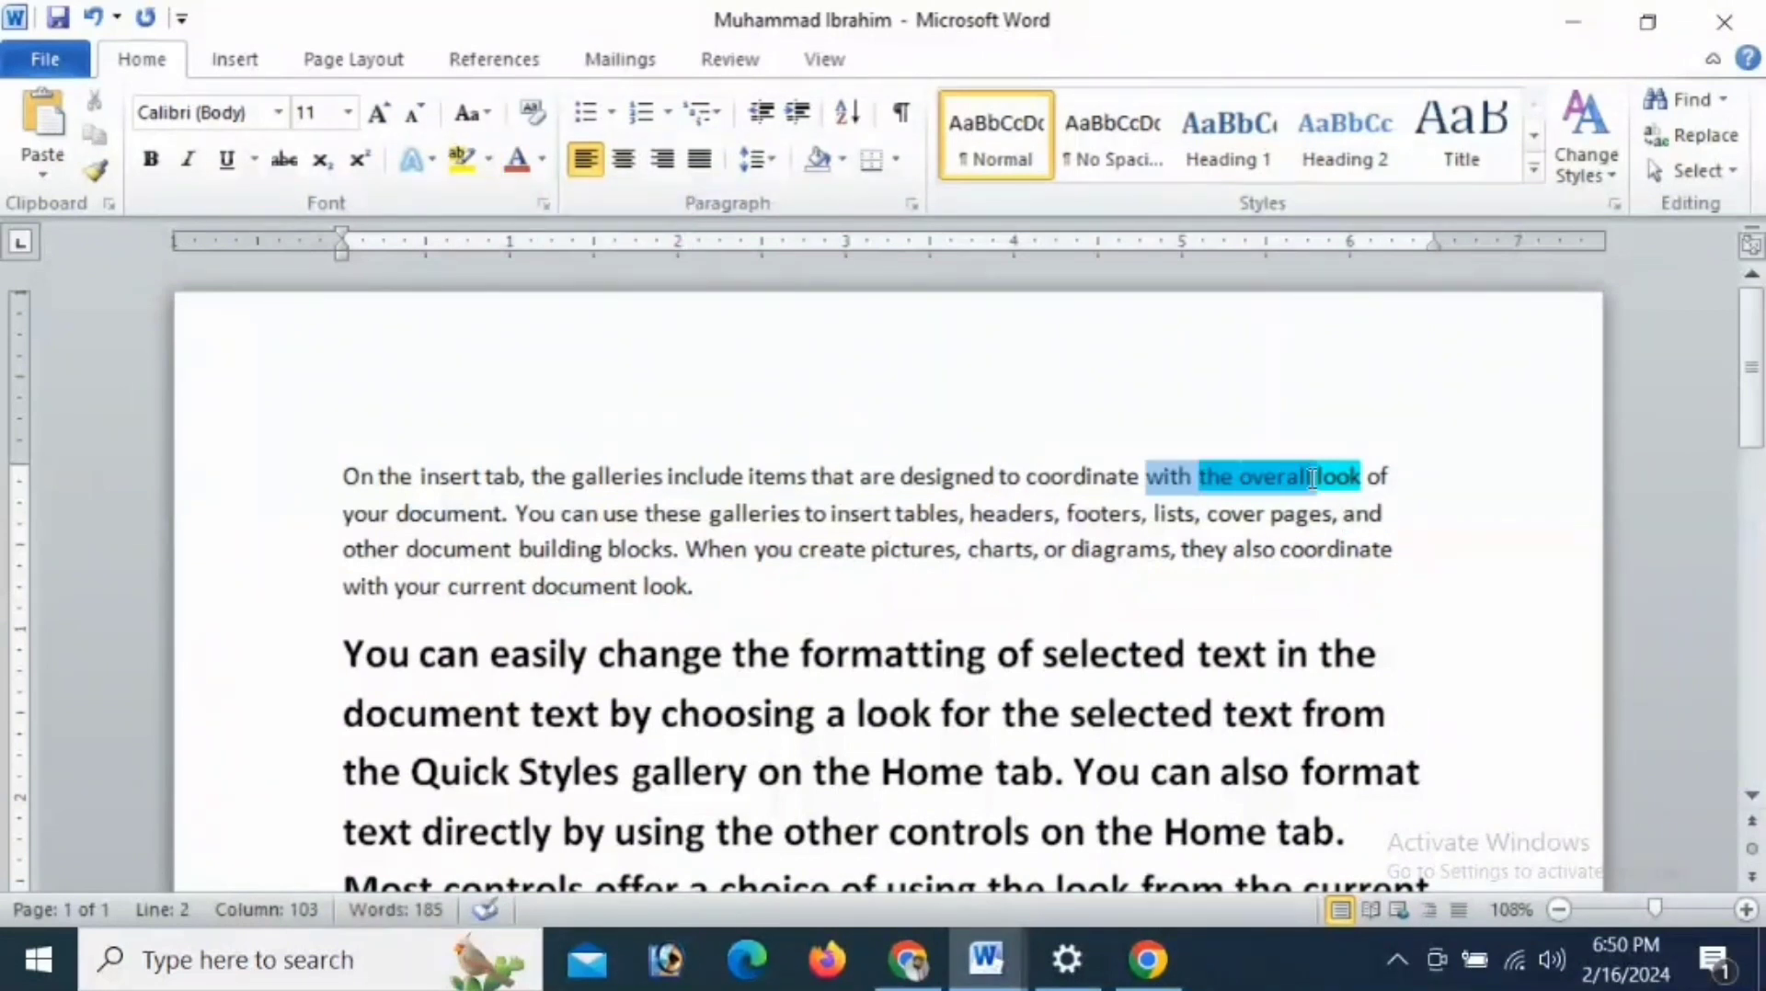
drag(1198, 476, 1364, 478)
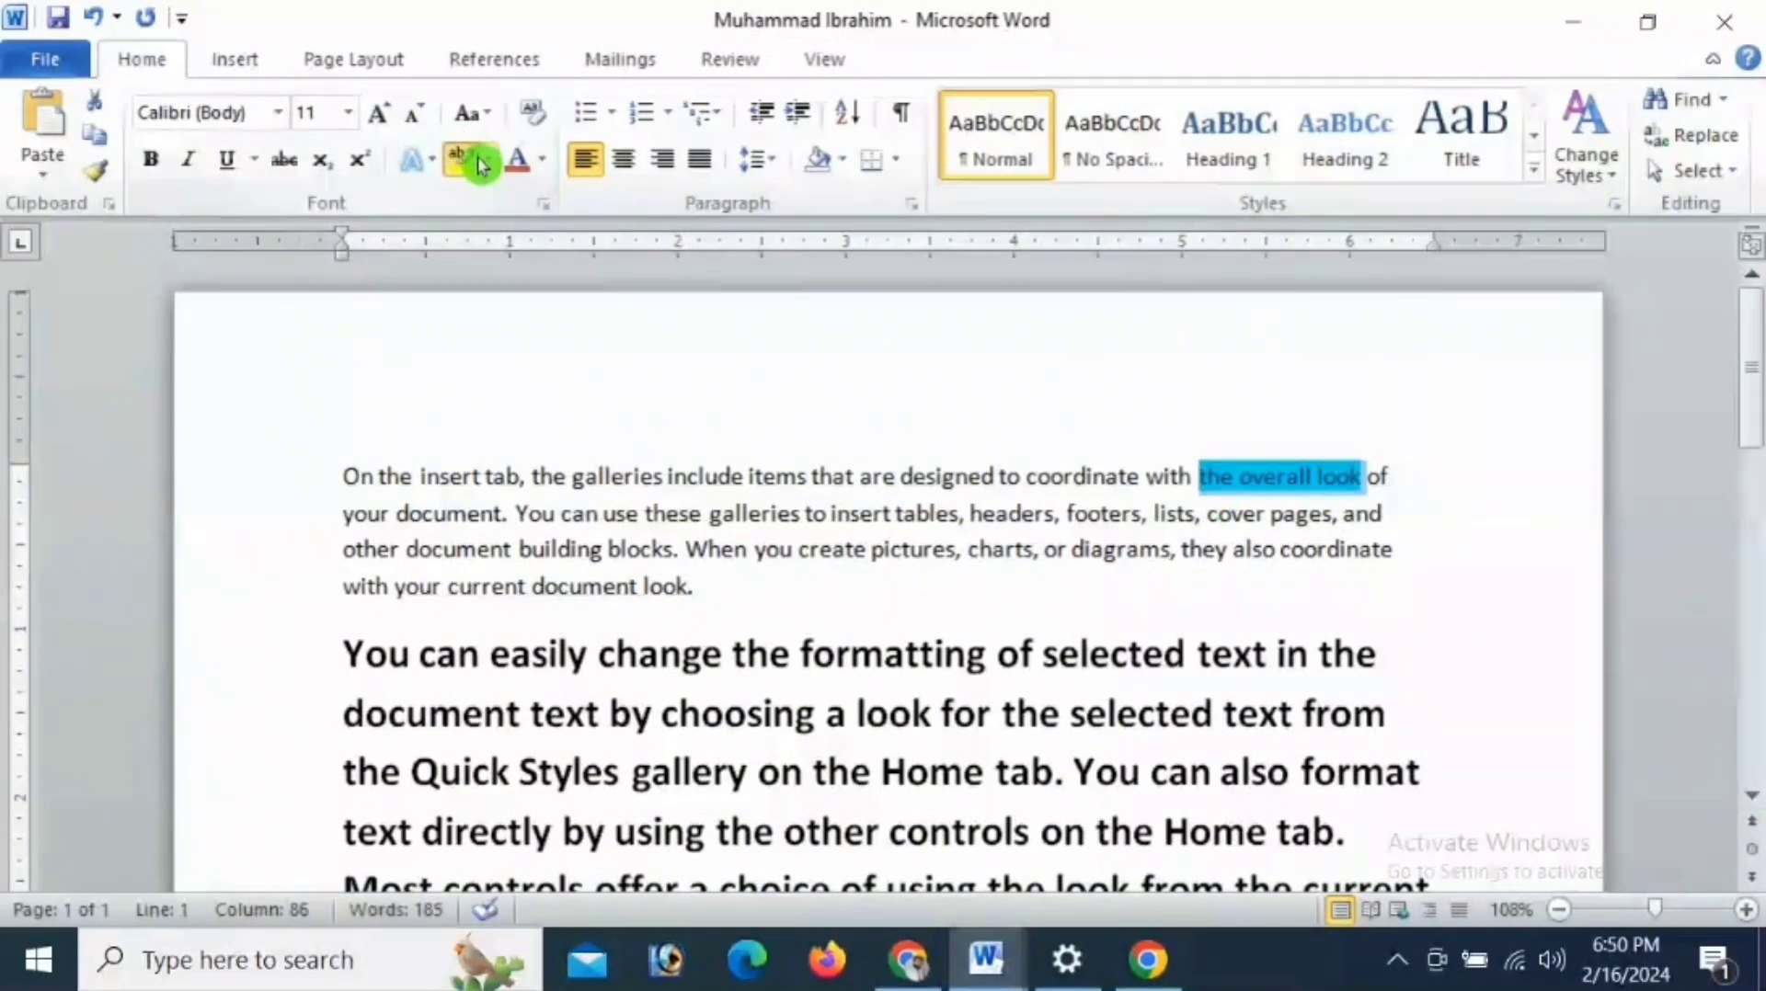
click(478, 159)
click(490, 169)
click(473, 207)
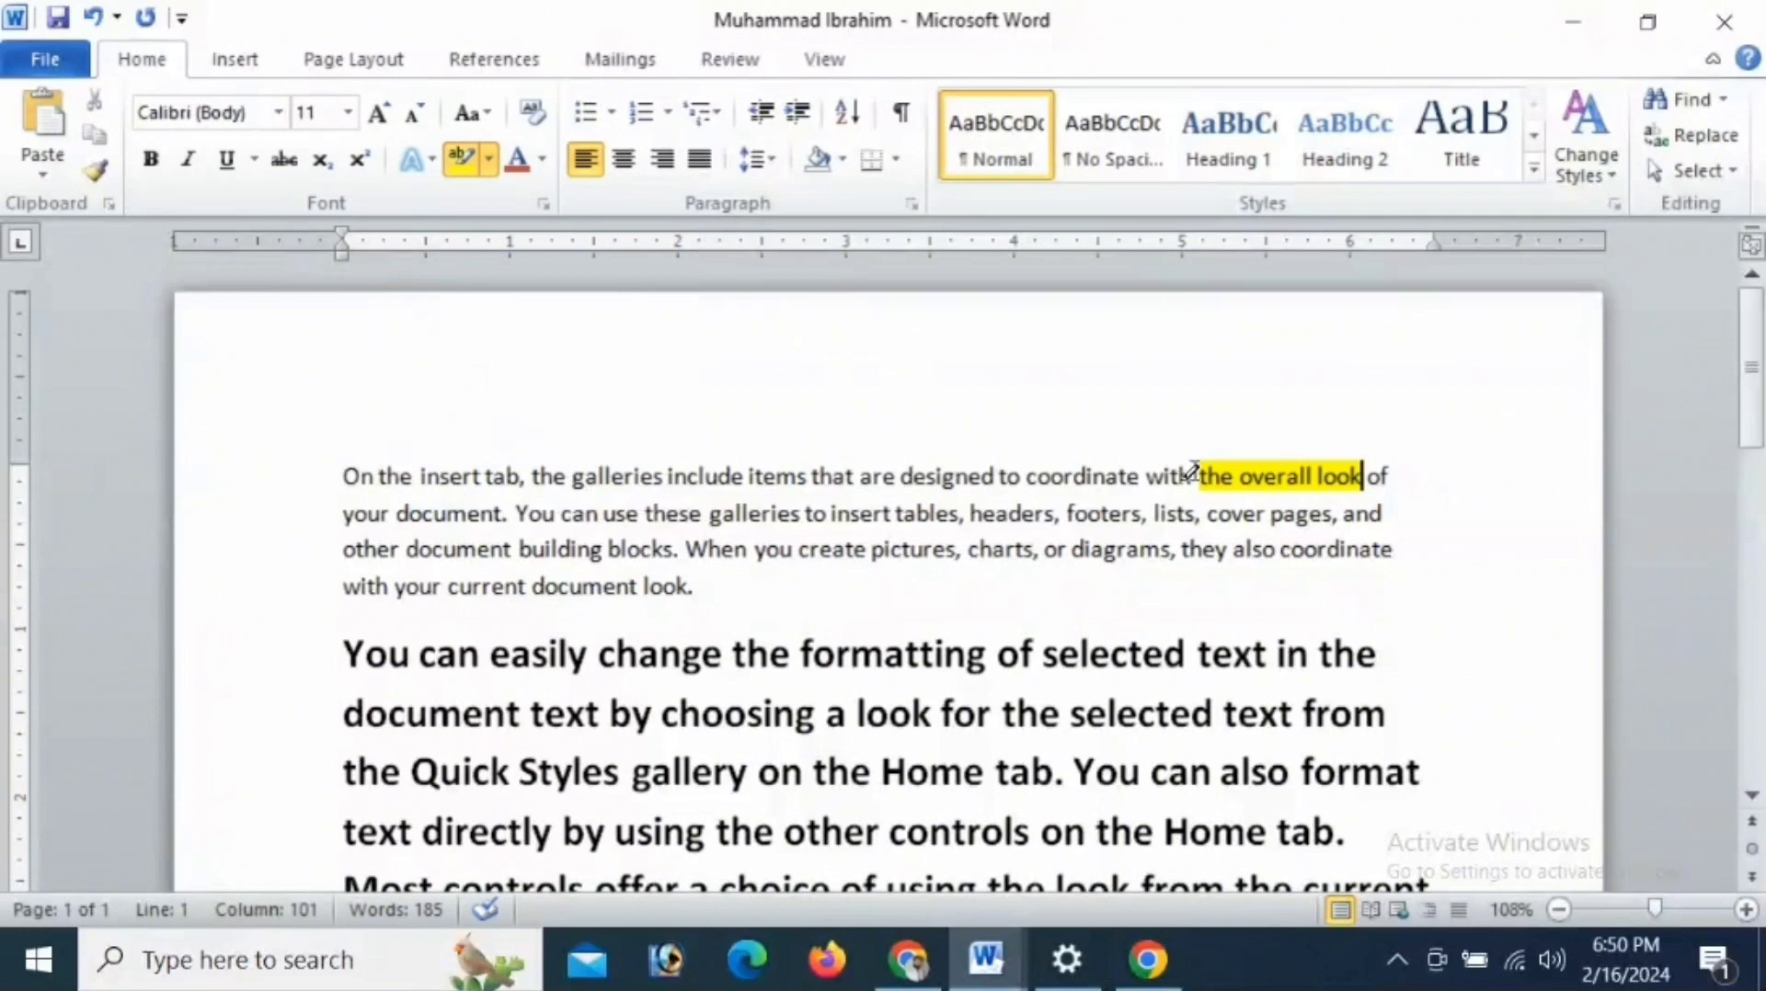
click(488, 159)
click(473, 207)
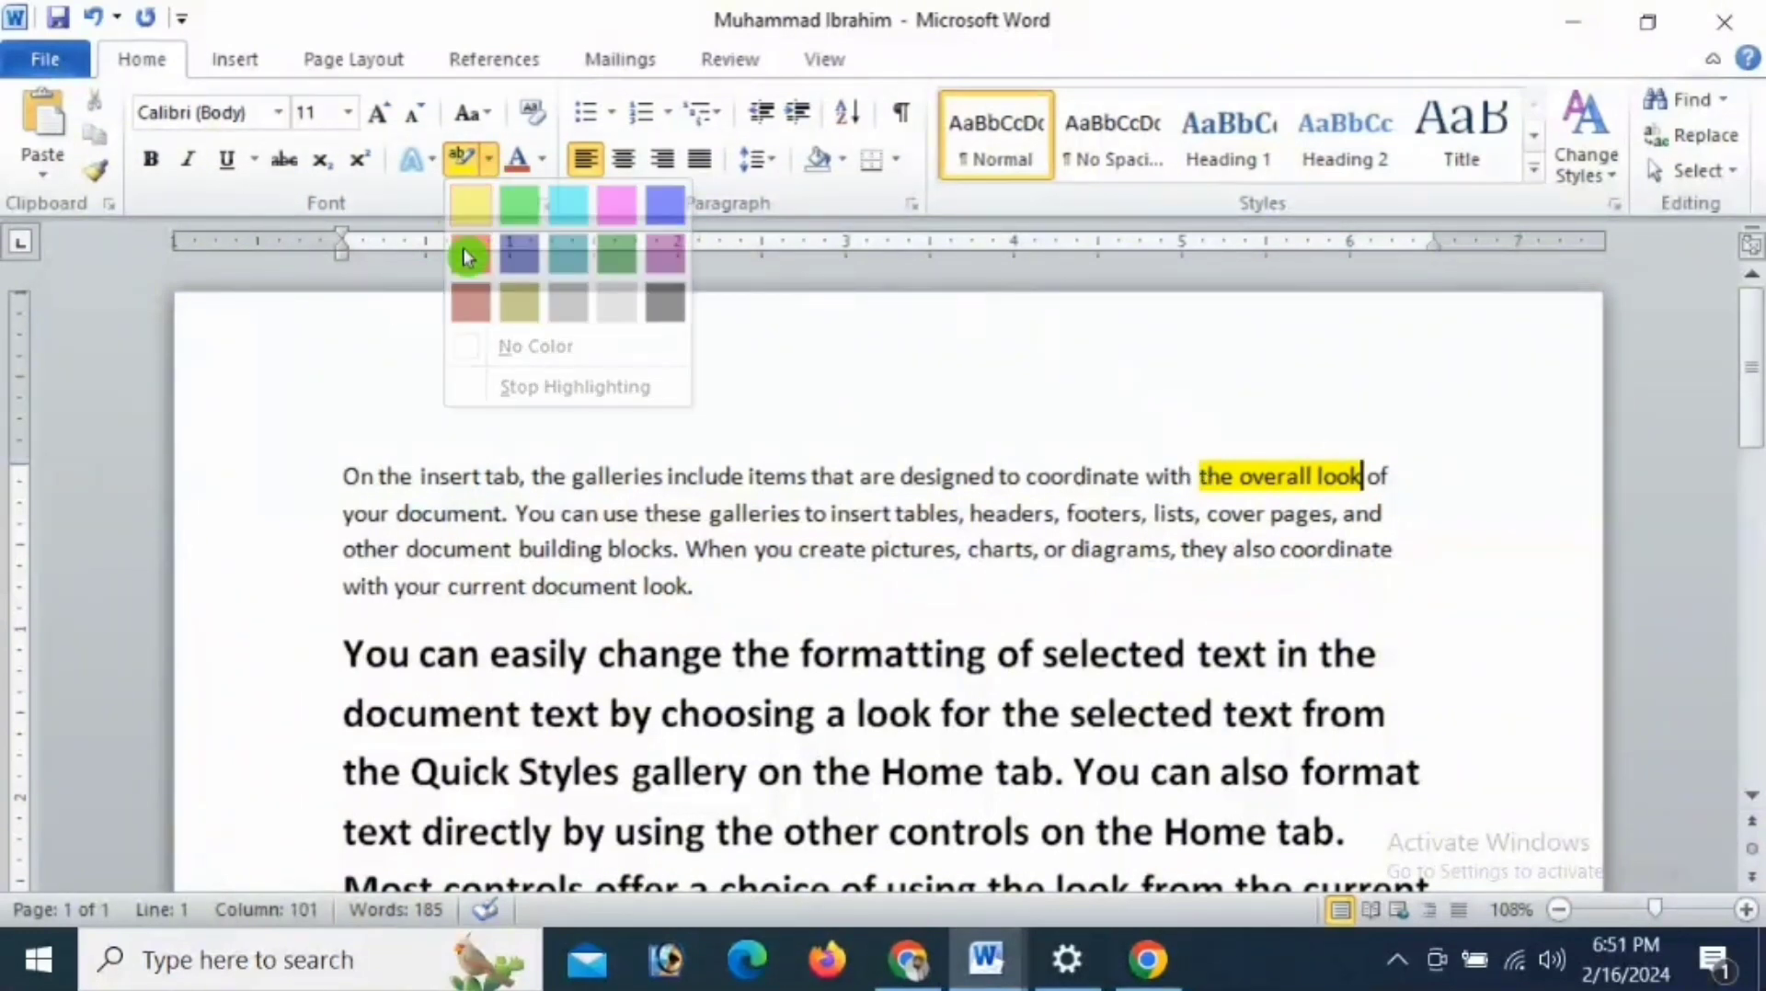
drag(1214, 476, 1366, 477)
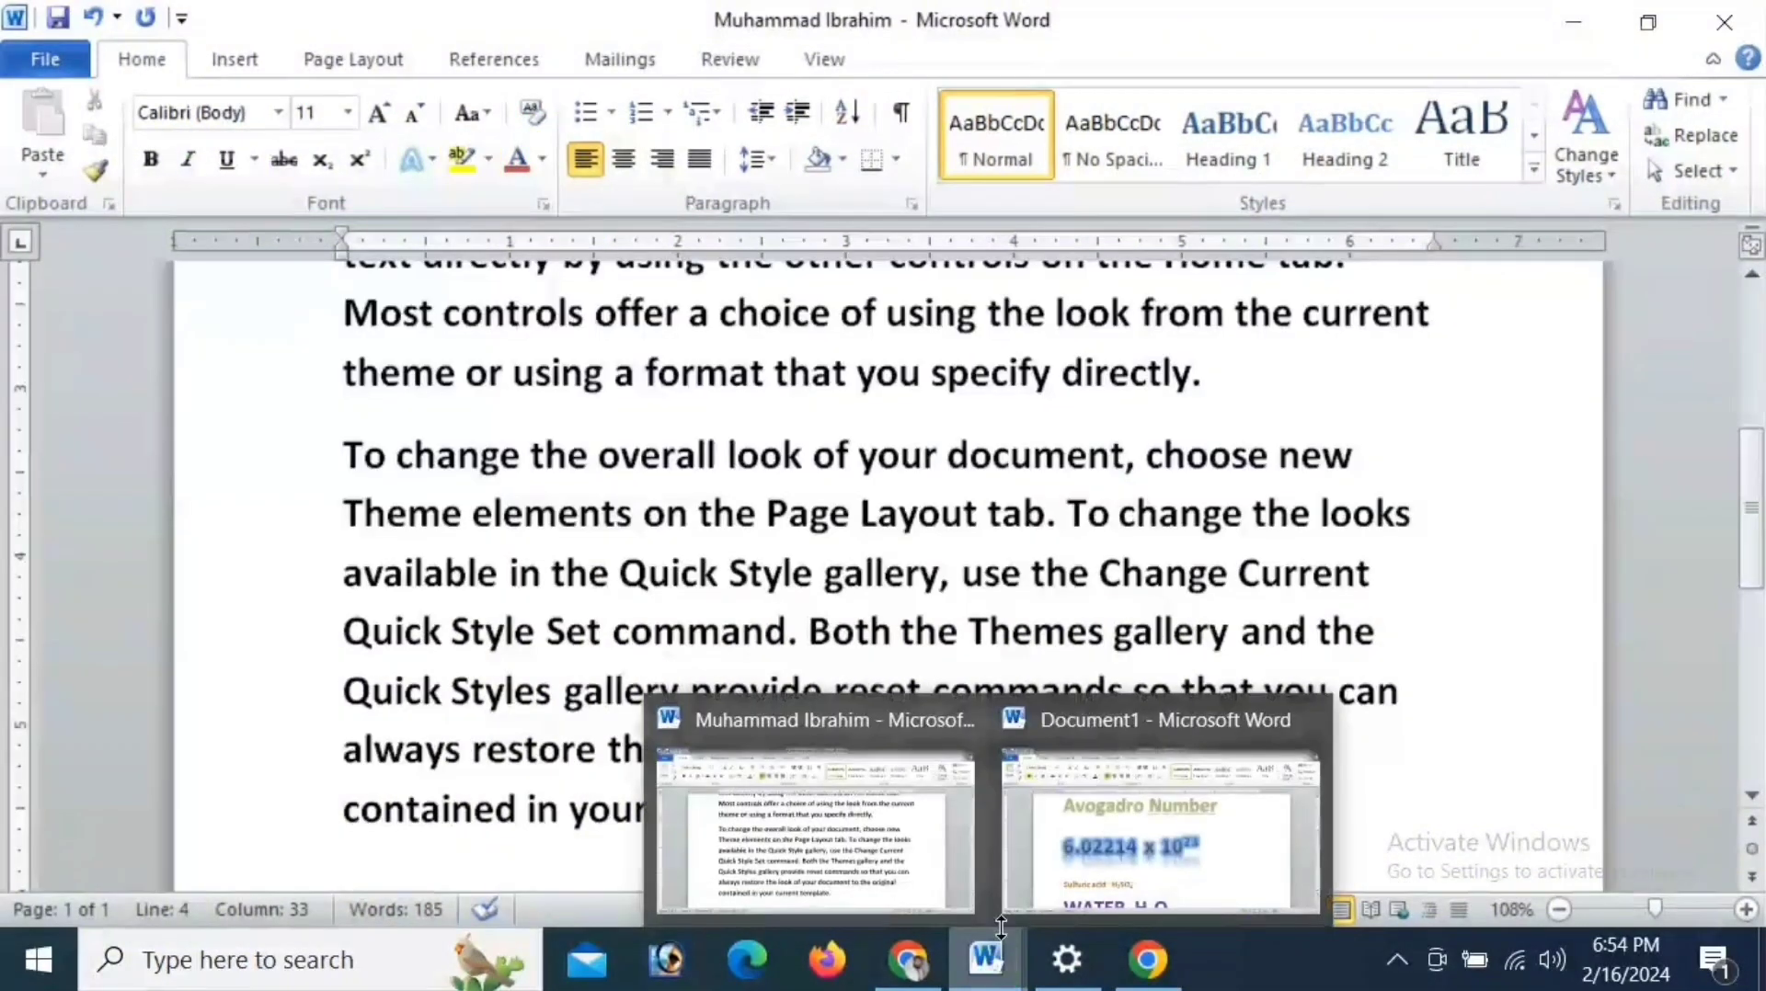
- Switch to Document1 and delete all of its existing text
click(1024, 776)
drag(1010, 764, 324, 368)
key(Delete)
scroll(360, 466, down, 1)
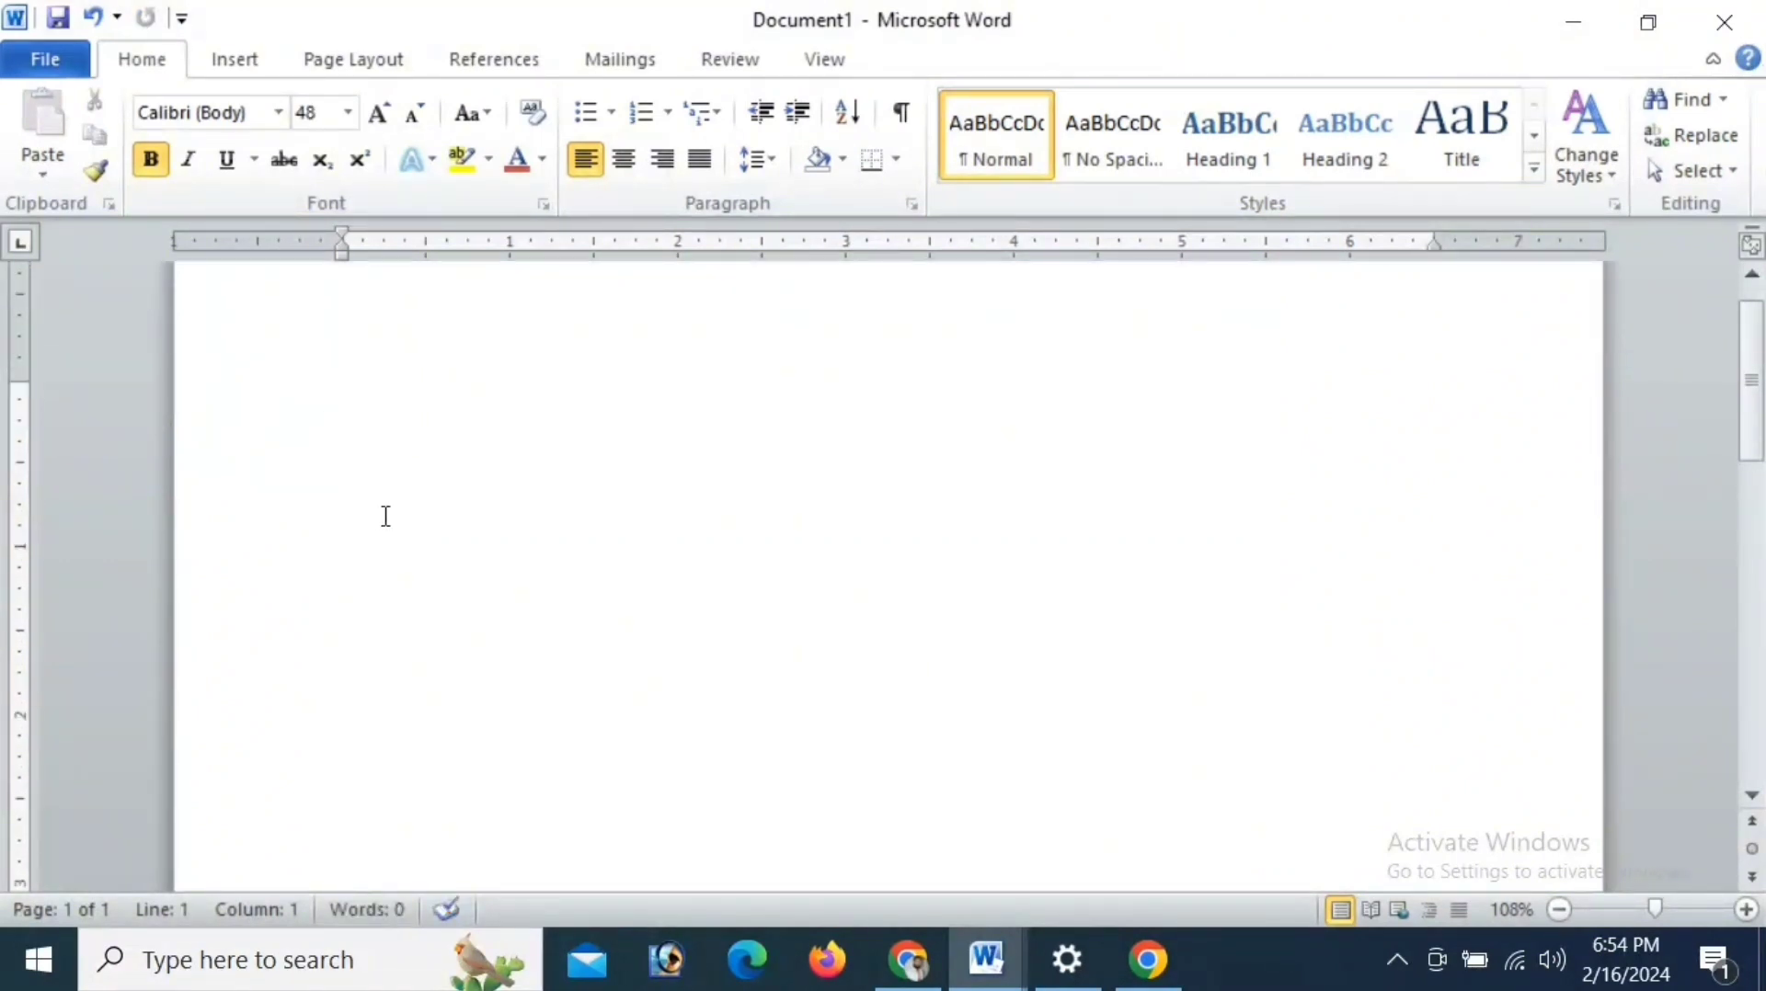
- Enter two lines of sample text, "sdksdsdoi" and "dsksdsoios", in the empty document
text(sdksdsdoi)
key(Return)
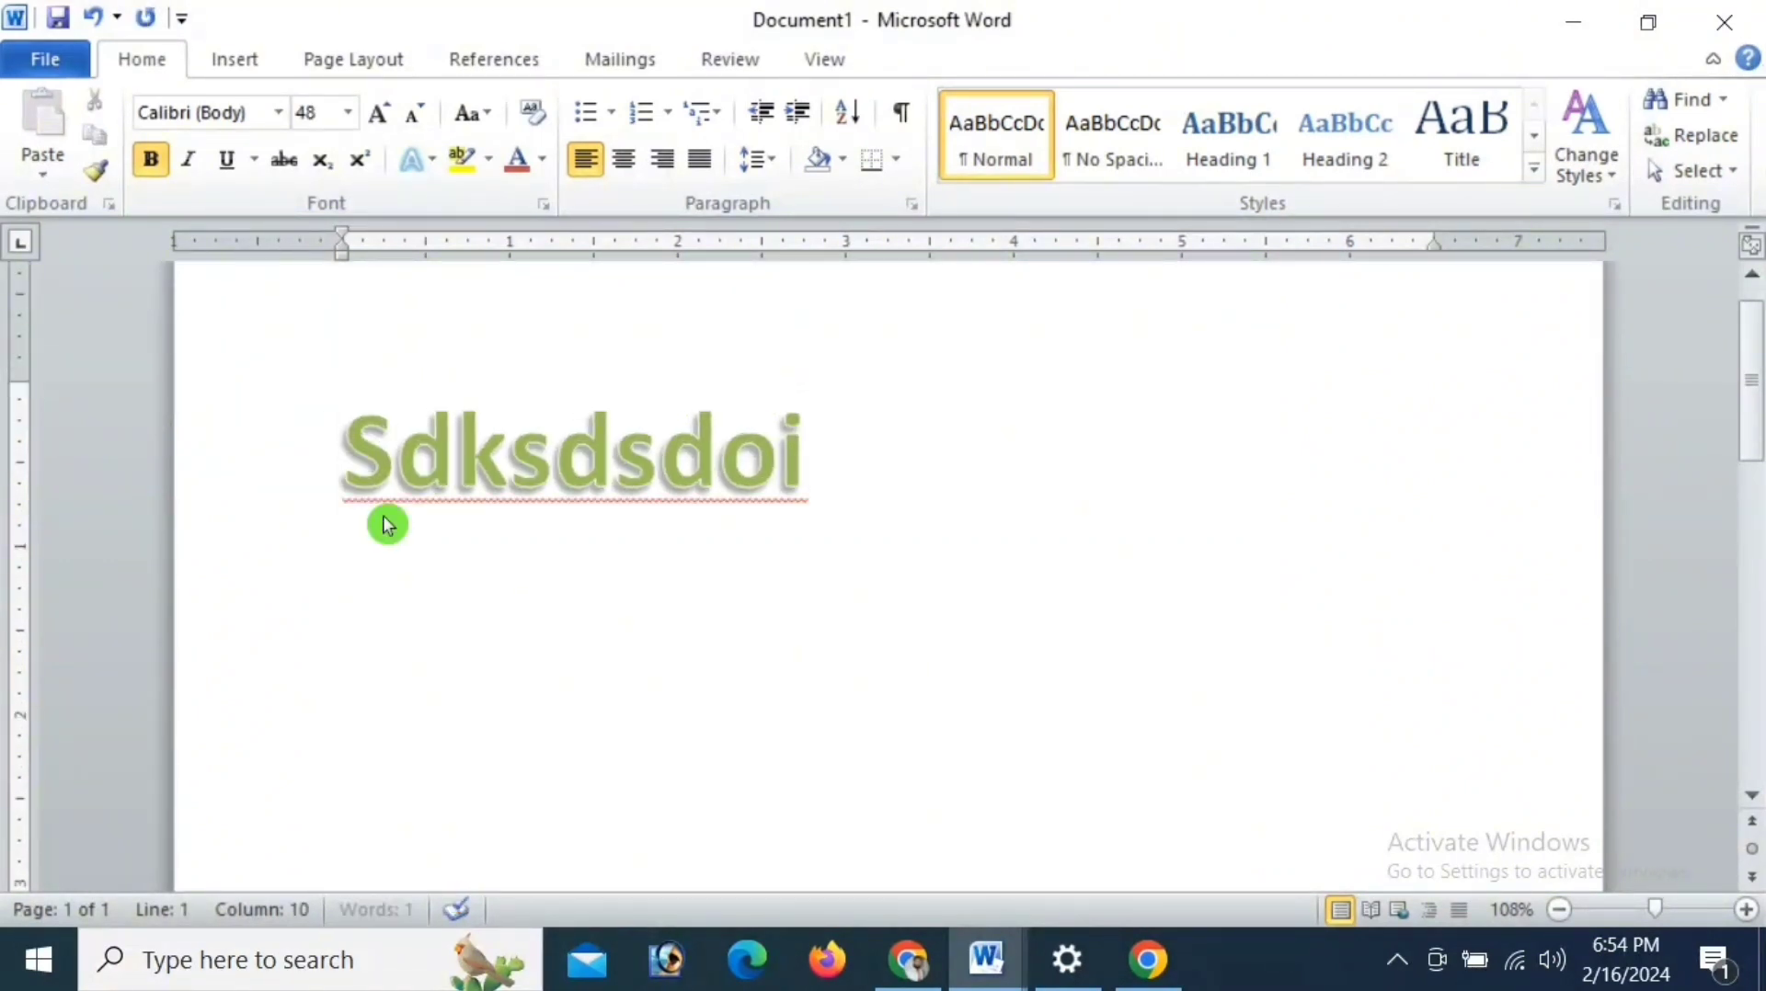
text(dsksdsoios)
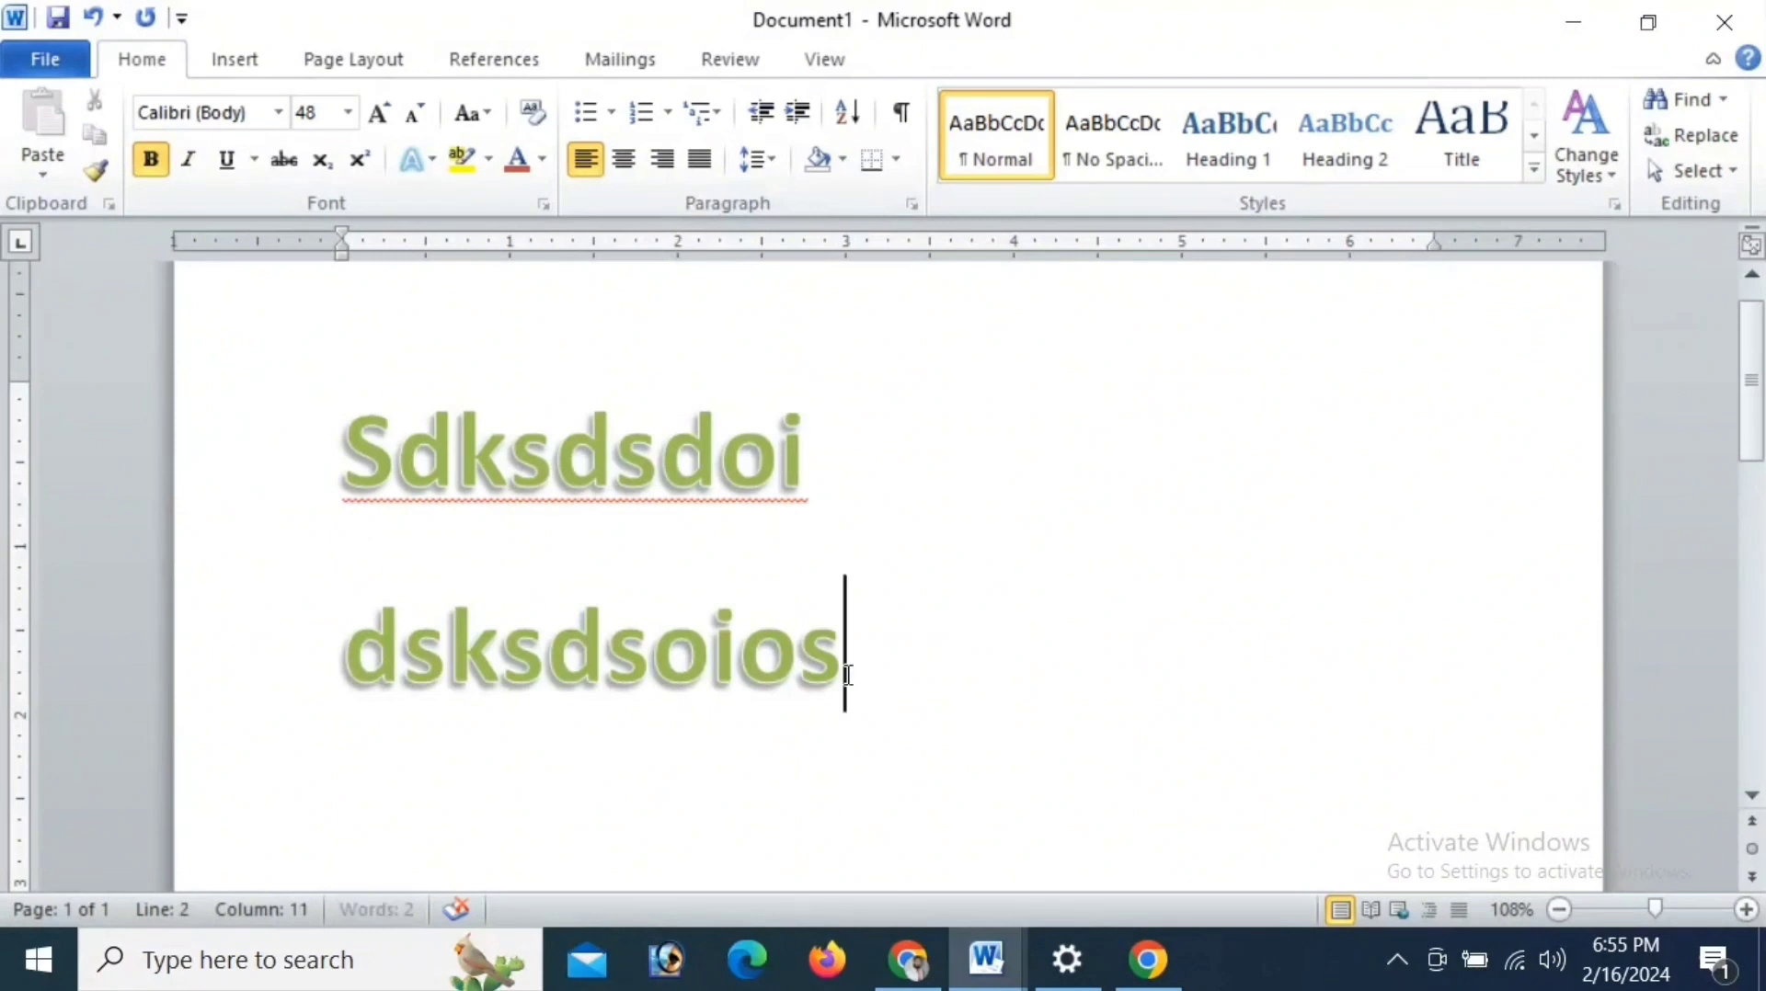
- Set the font colour of all the text to Automatic and its size to 24
key(ctrl+a)
click(542, 159)
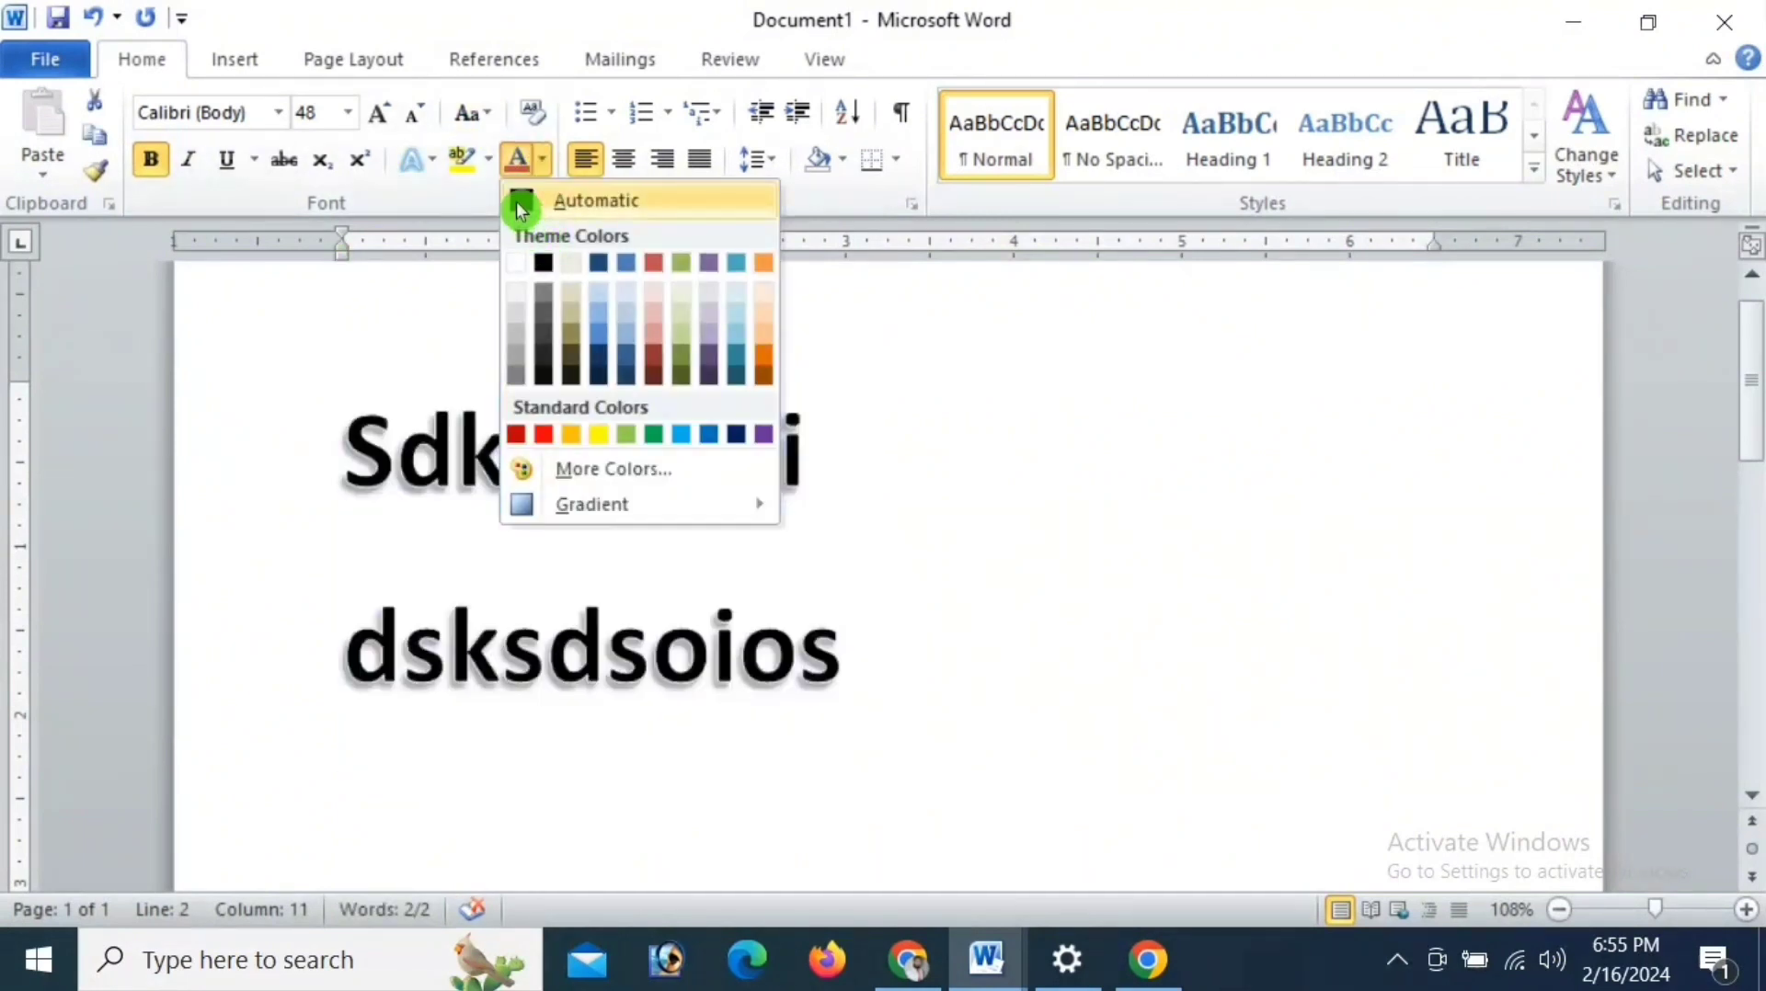
click(526, 197)
click(348, 112)
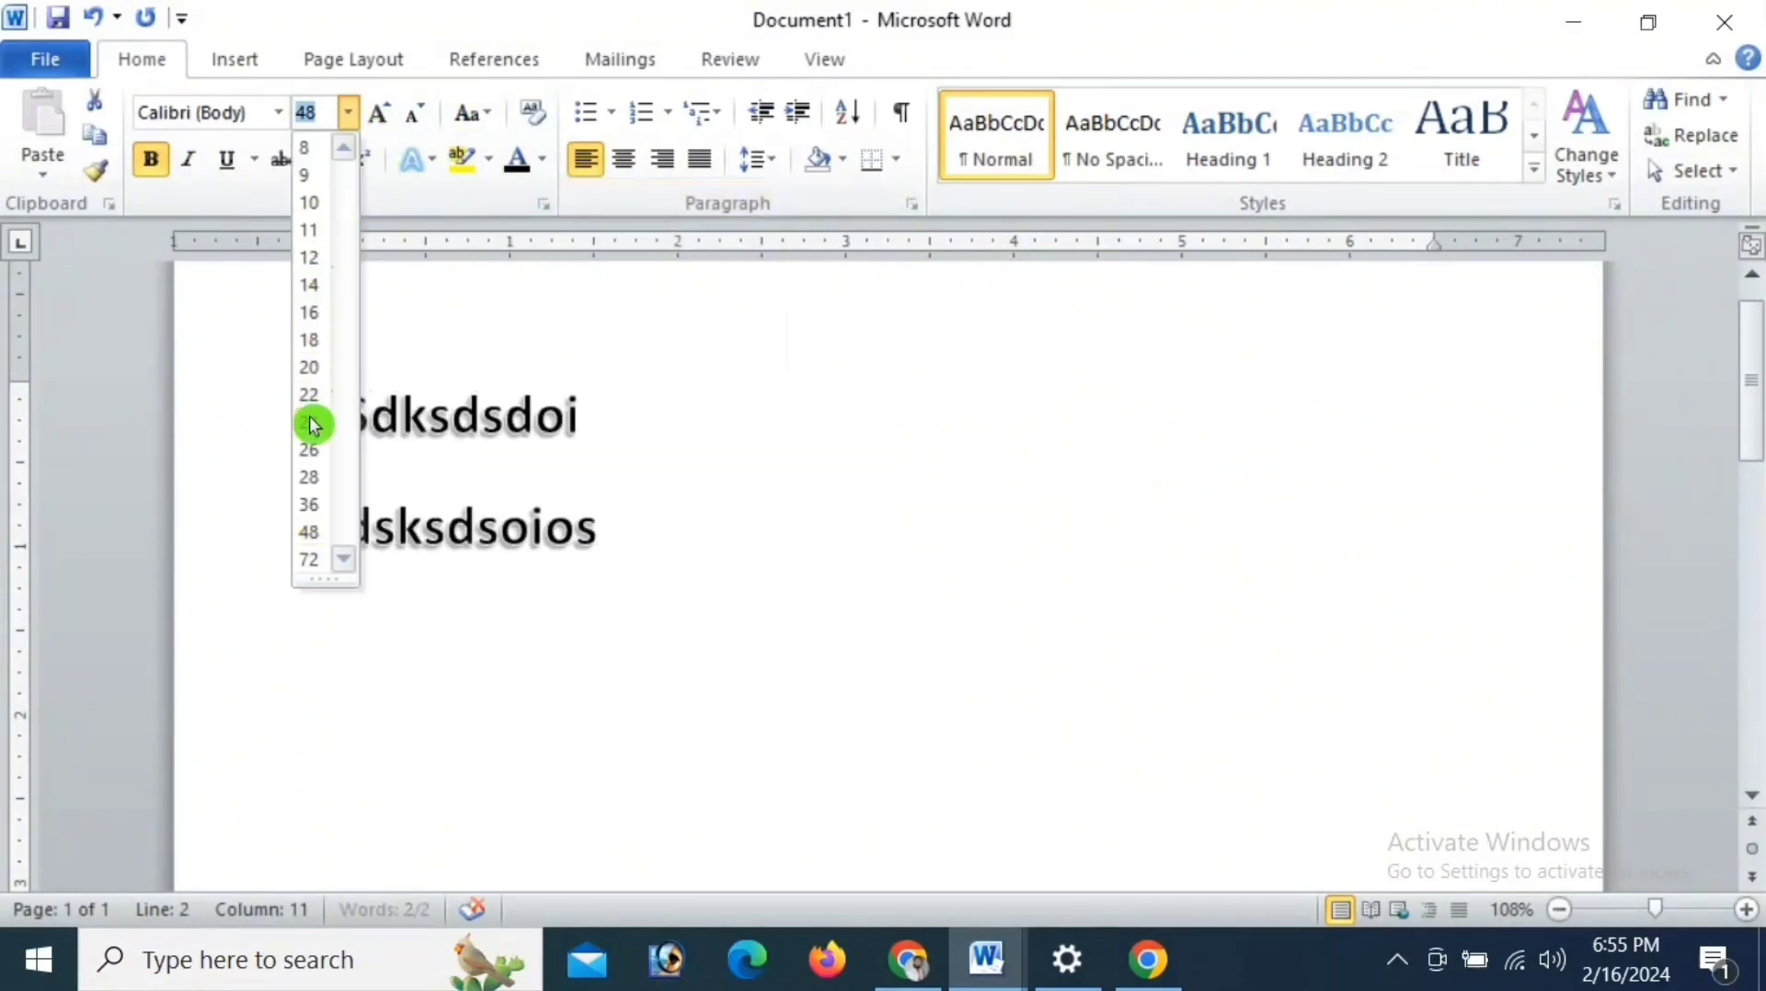
click(315, 418)
- Add three more sample lines below the existing two: "aidcsoios", "sdcsocodsiosi" and "skdcdsodsoodo"
click(603, 533)
key(Return)
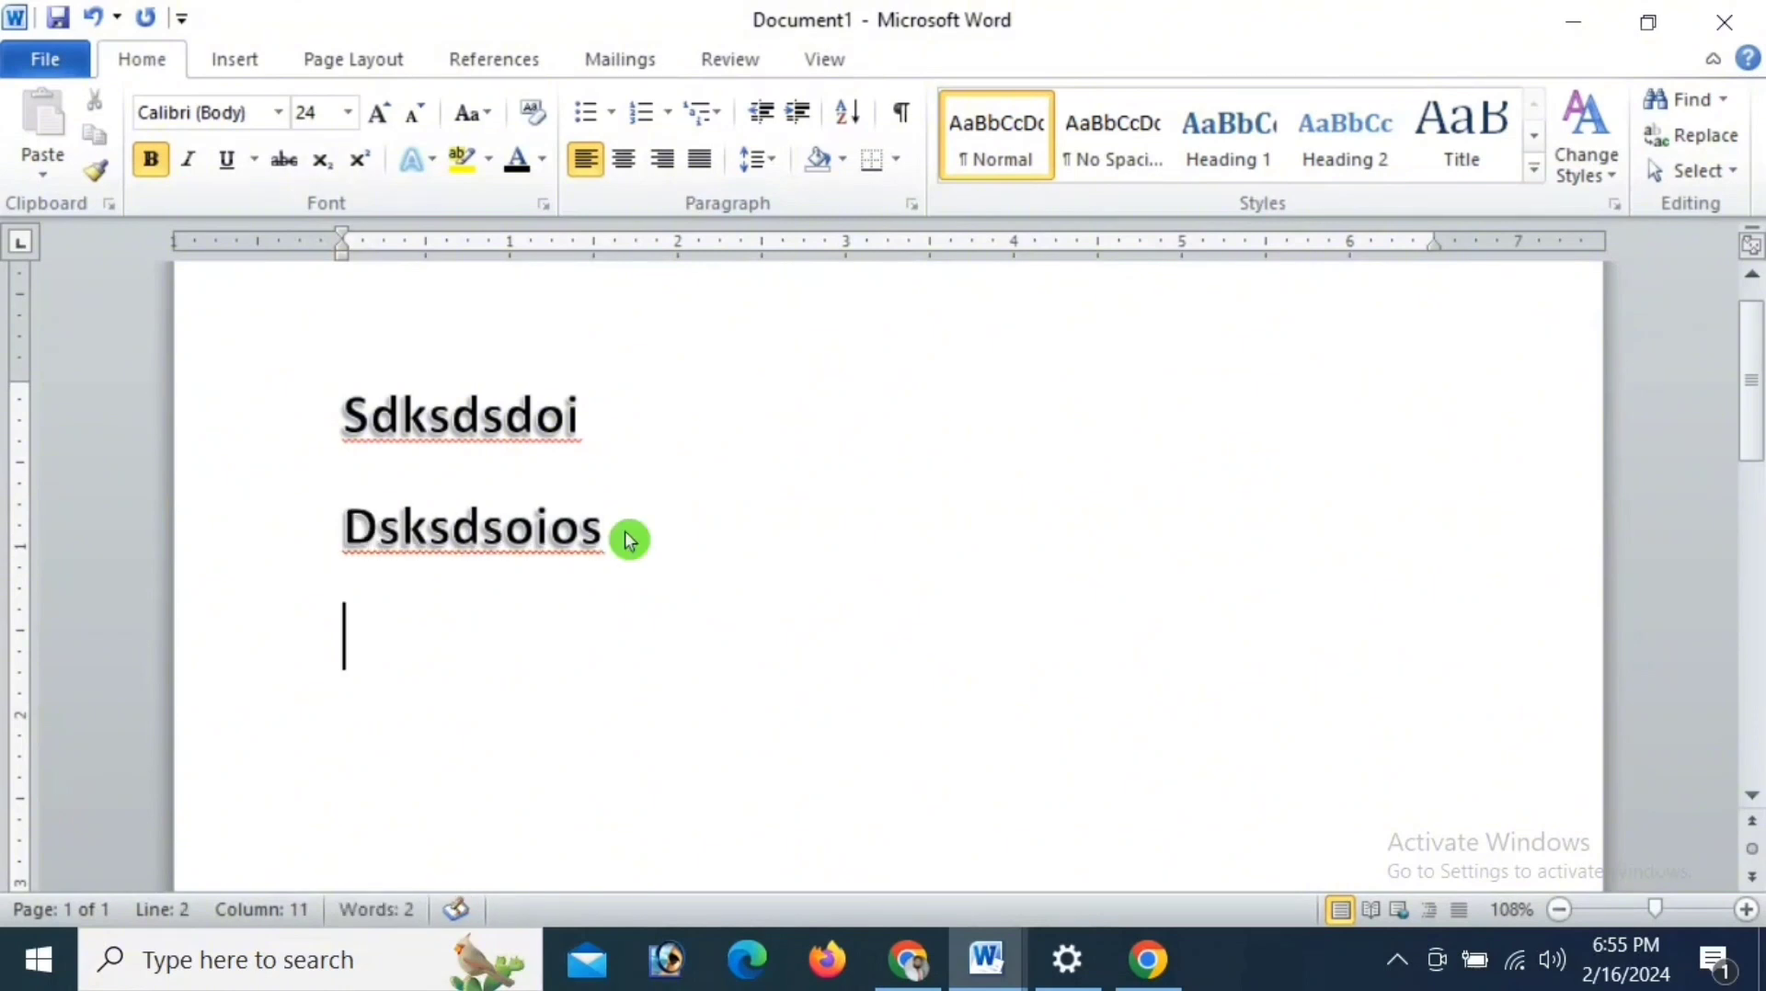
text(aidcsoios)
key(Return)
text(sdcsocodsiosi)
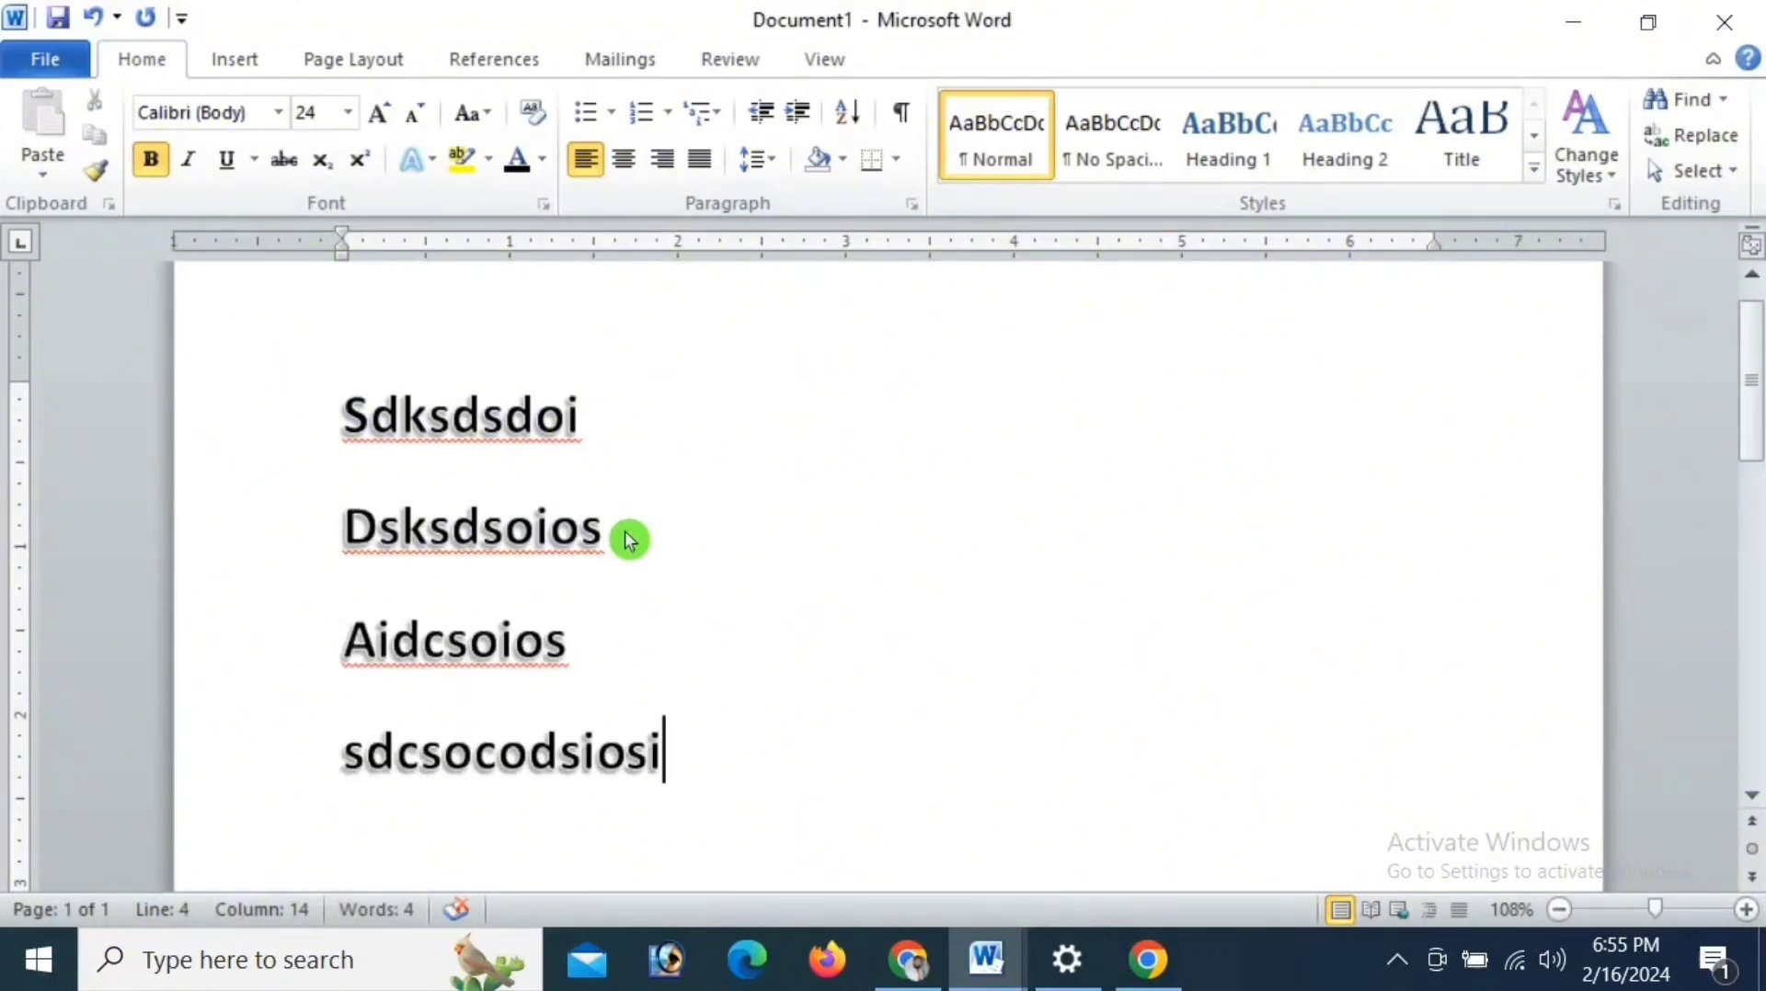
key(Return)
text(skdcdsodsoodo)
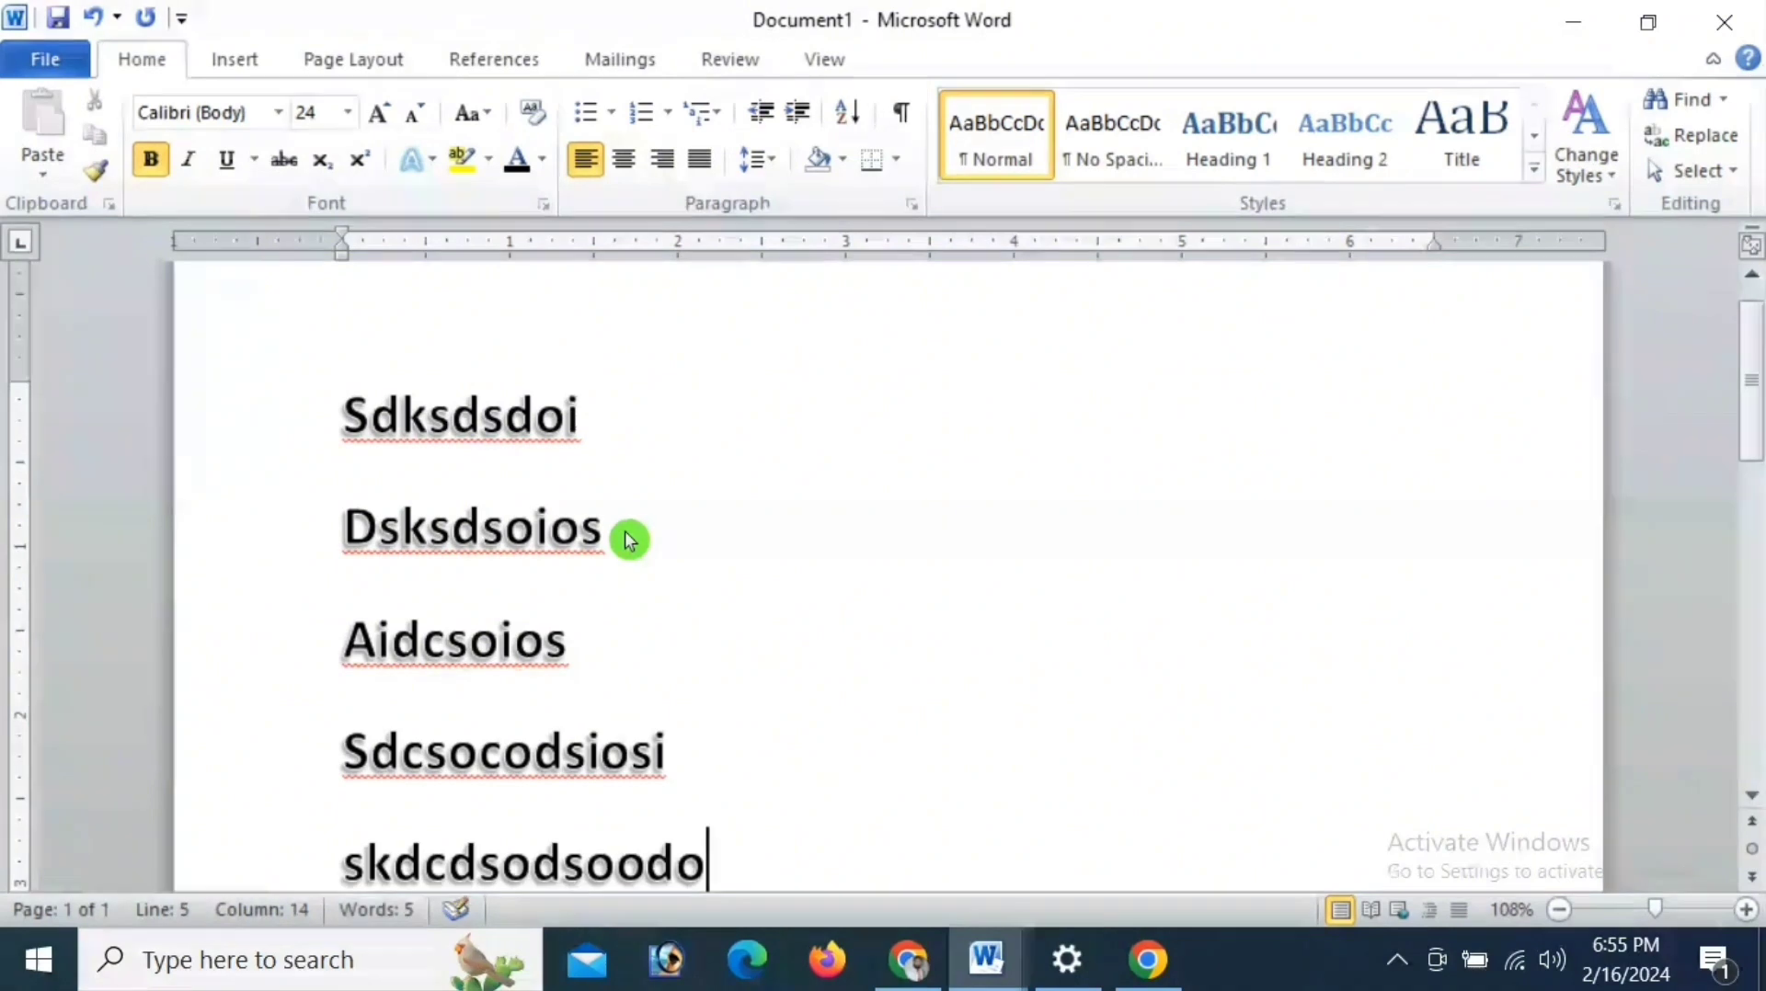
- Turn the five sample lines into a bulleted list with the four-diamond bullet
scroll(626, 528, down, 1)
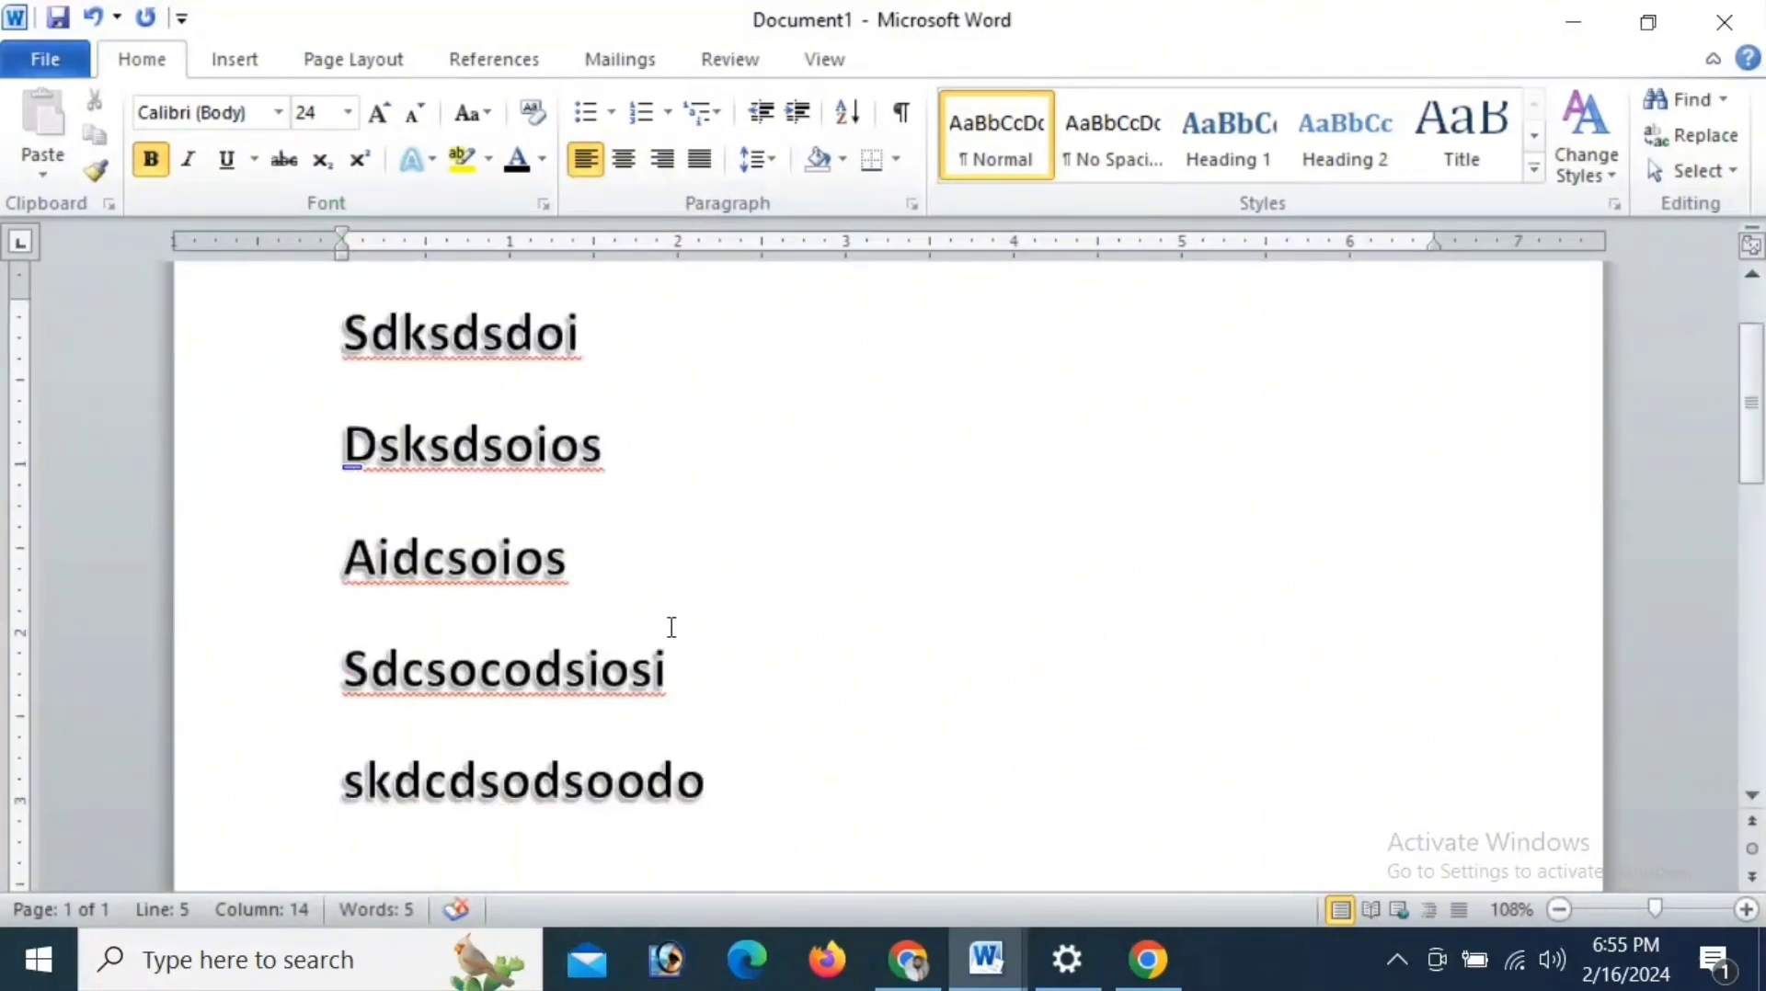
drag(716, 815, 342, 318)
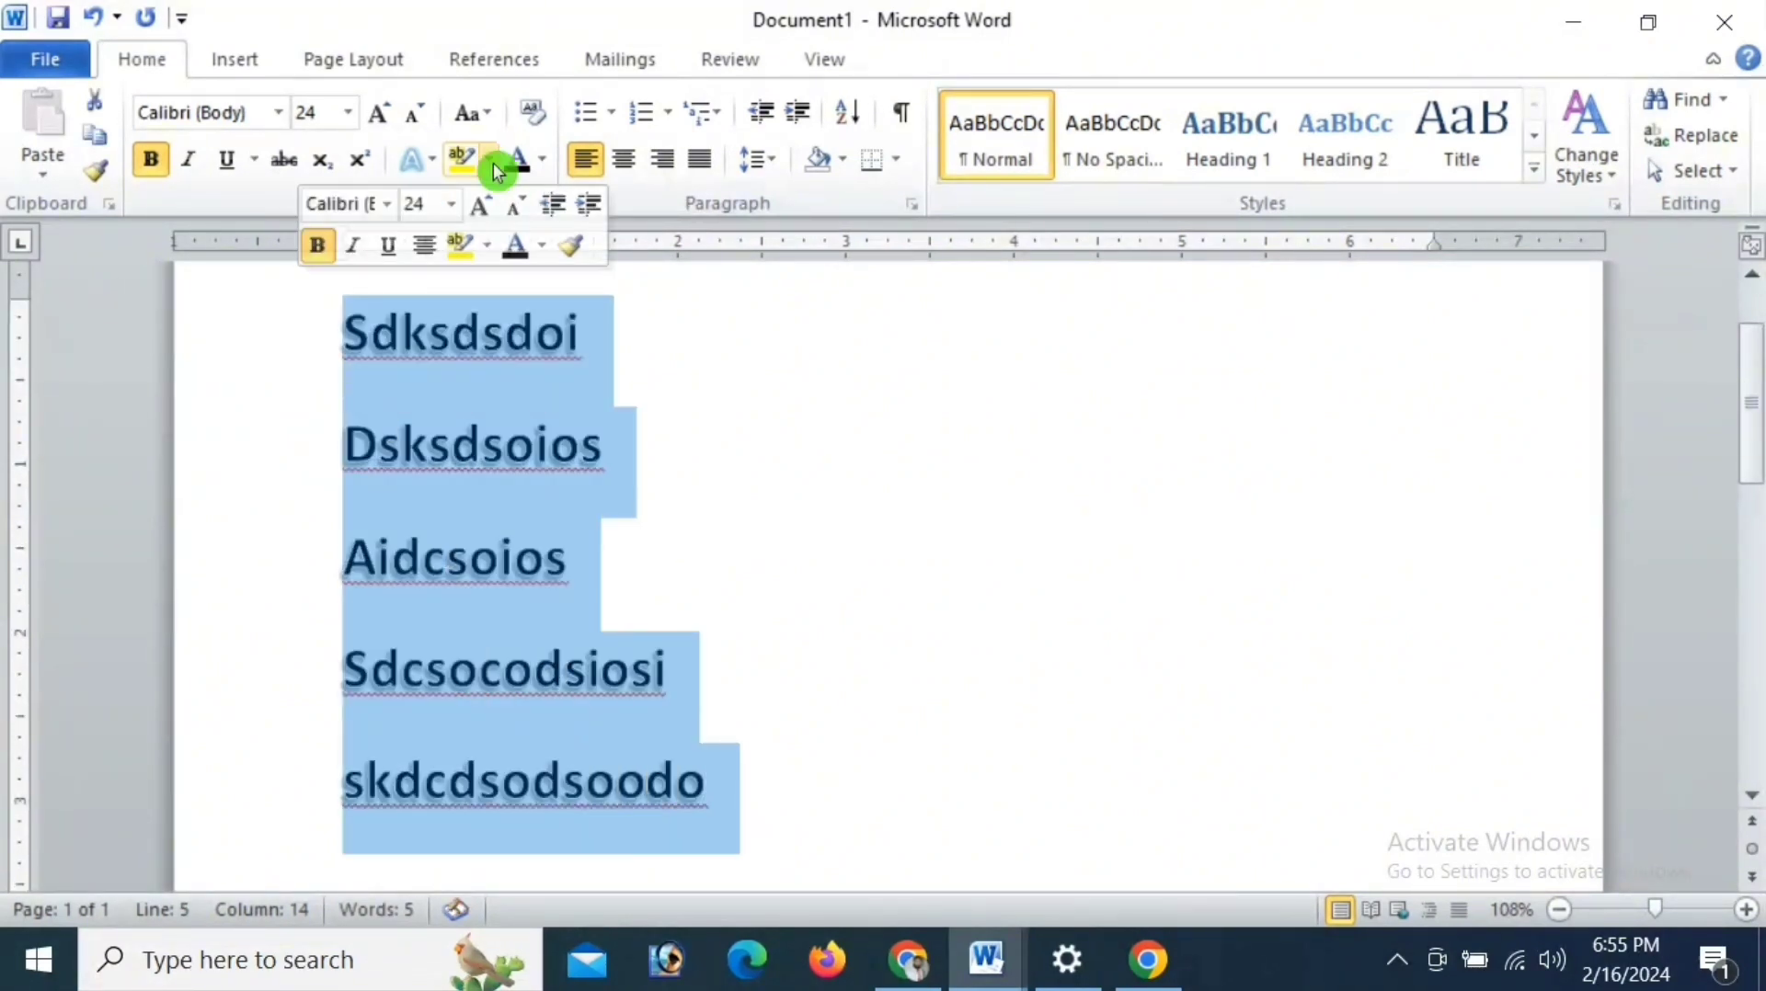
click(612, 112)
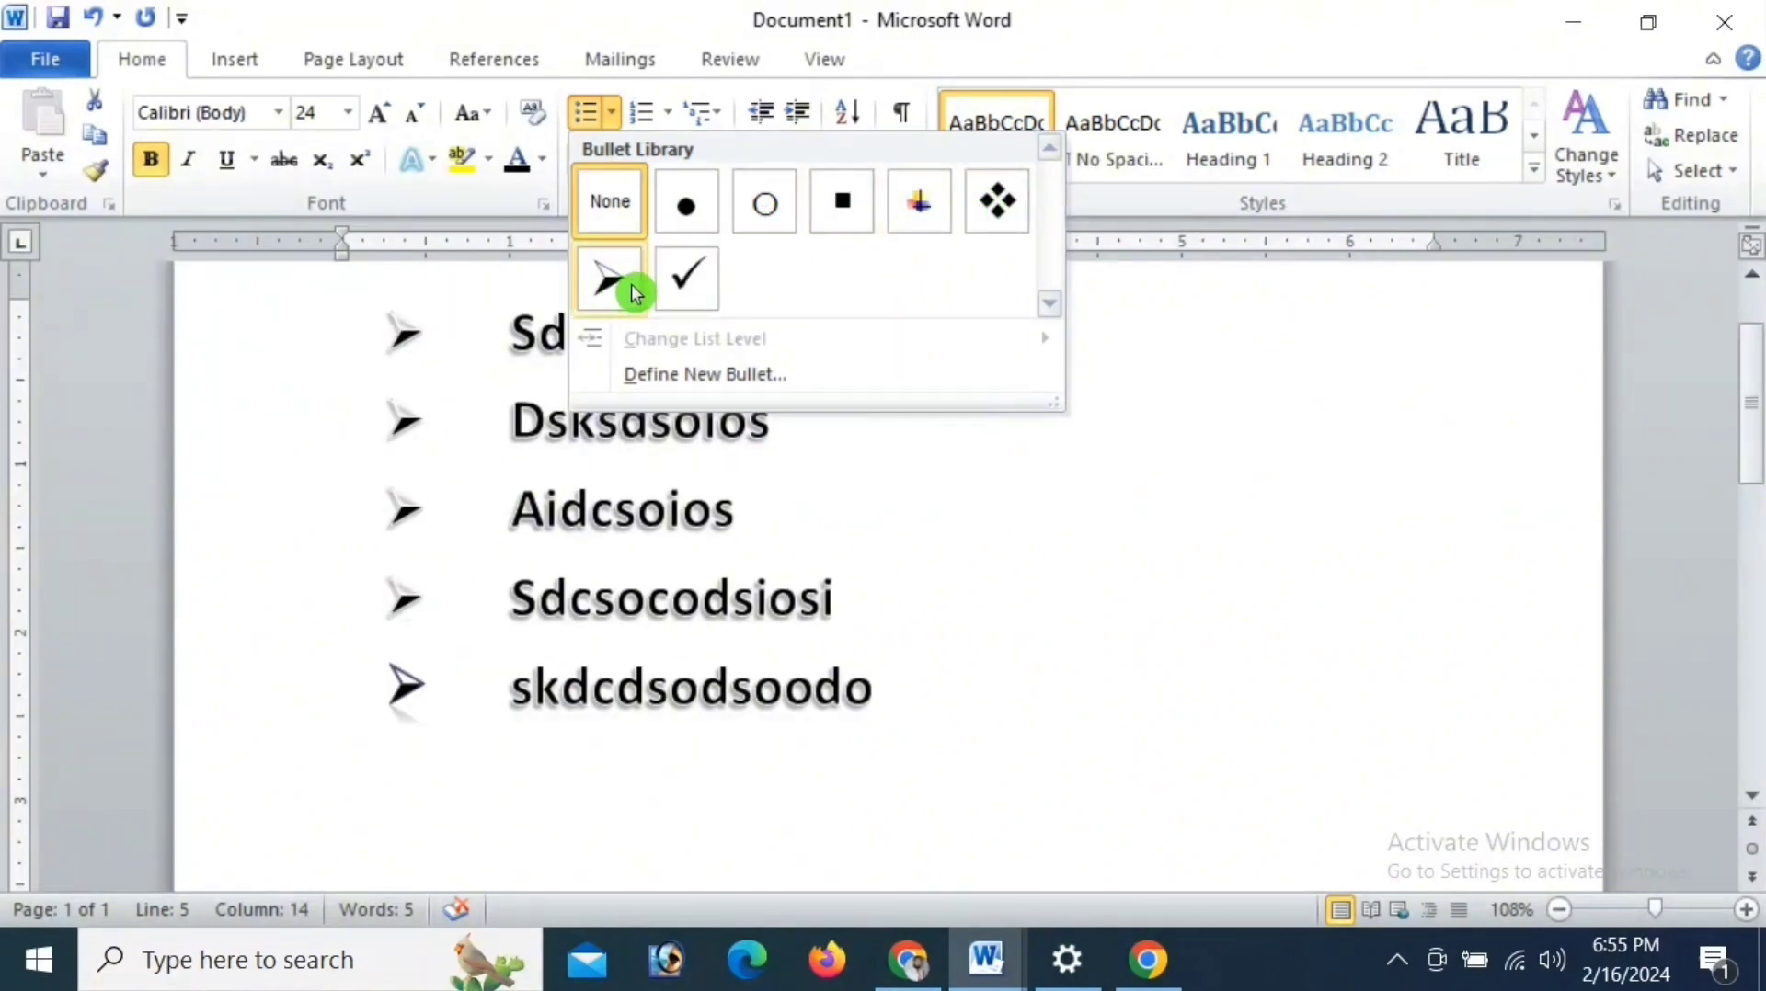
click(993, 204)
- Add three items at the end of the bulleted list: "KADCSDCOSCD", "DKSCOSDDCD" and "SCDSKOS"
click(873, 725)
key(Return)
scroll(539, 537, down, 3)
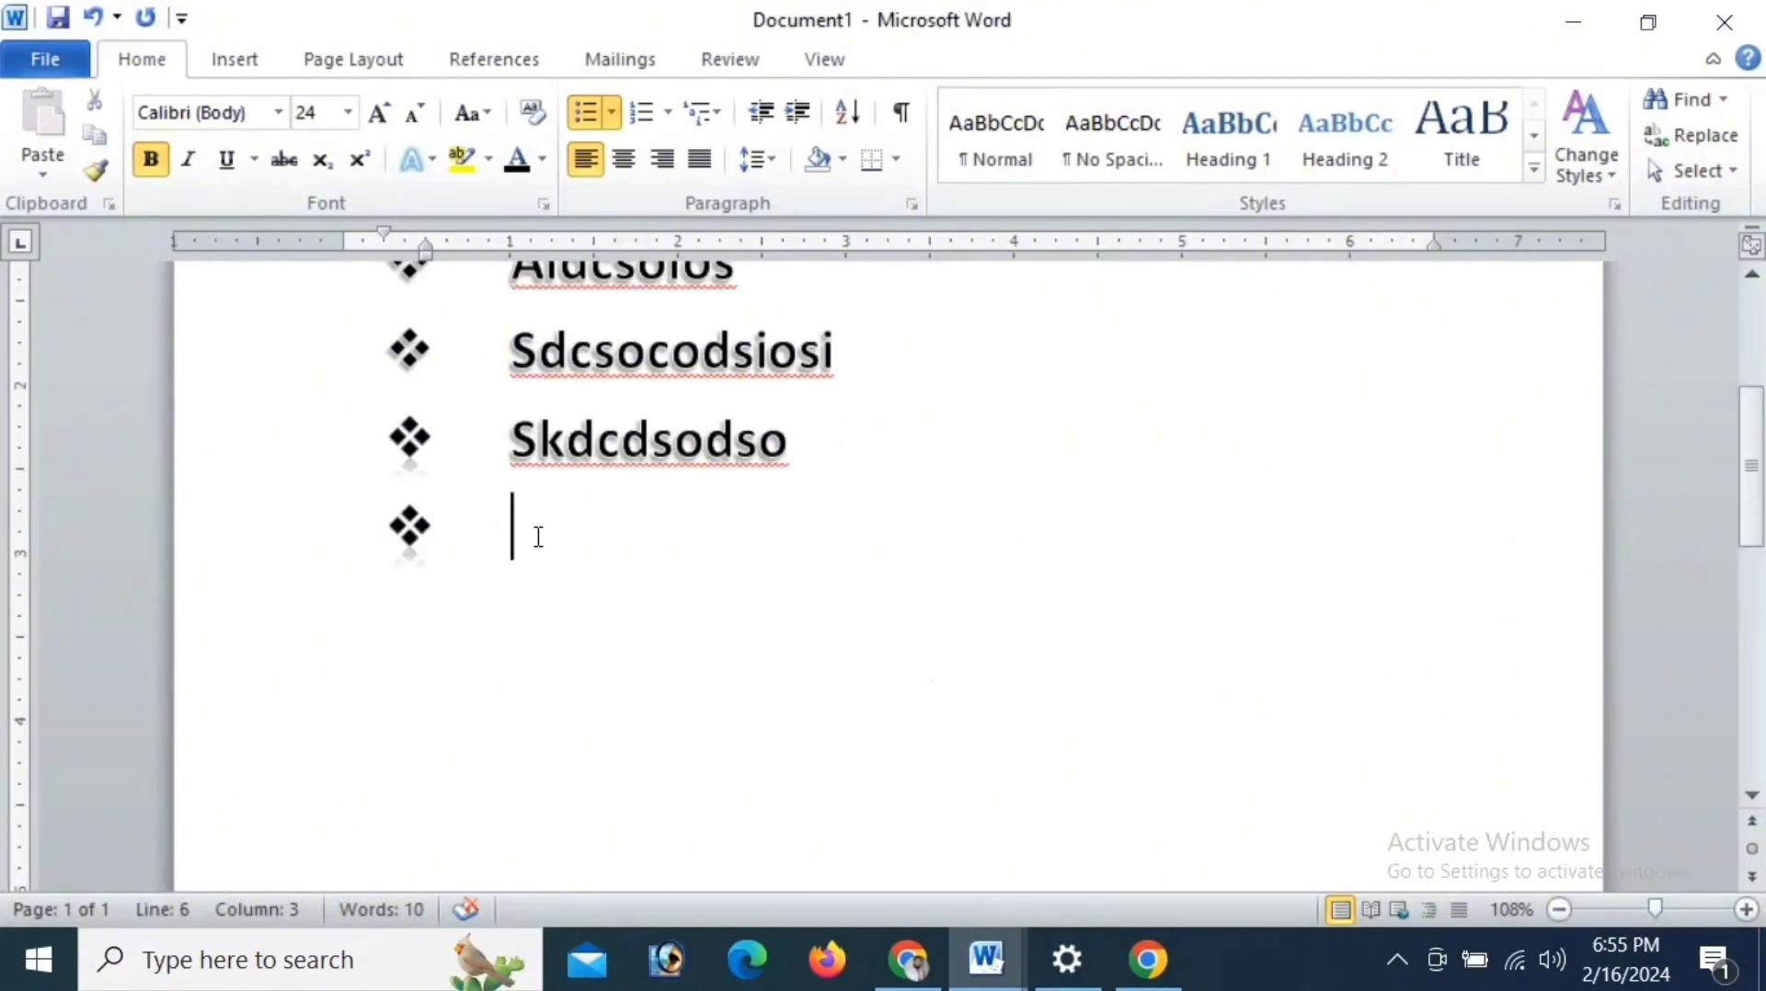
text(KADCSDCOSCD)
key(Return)
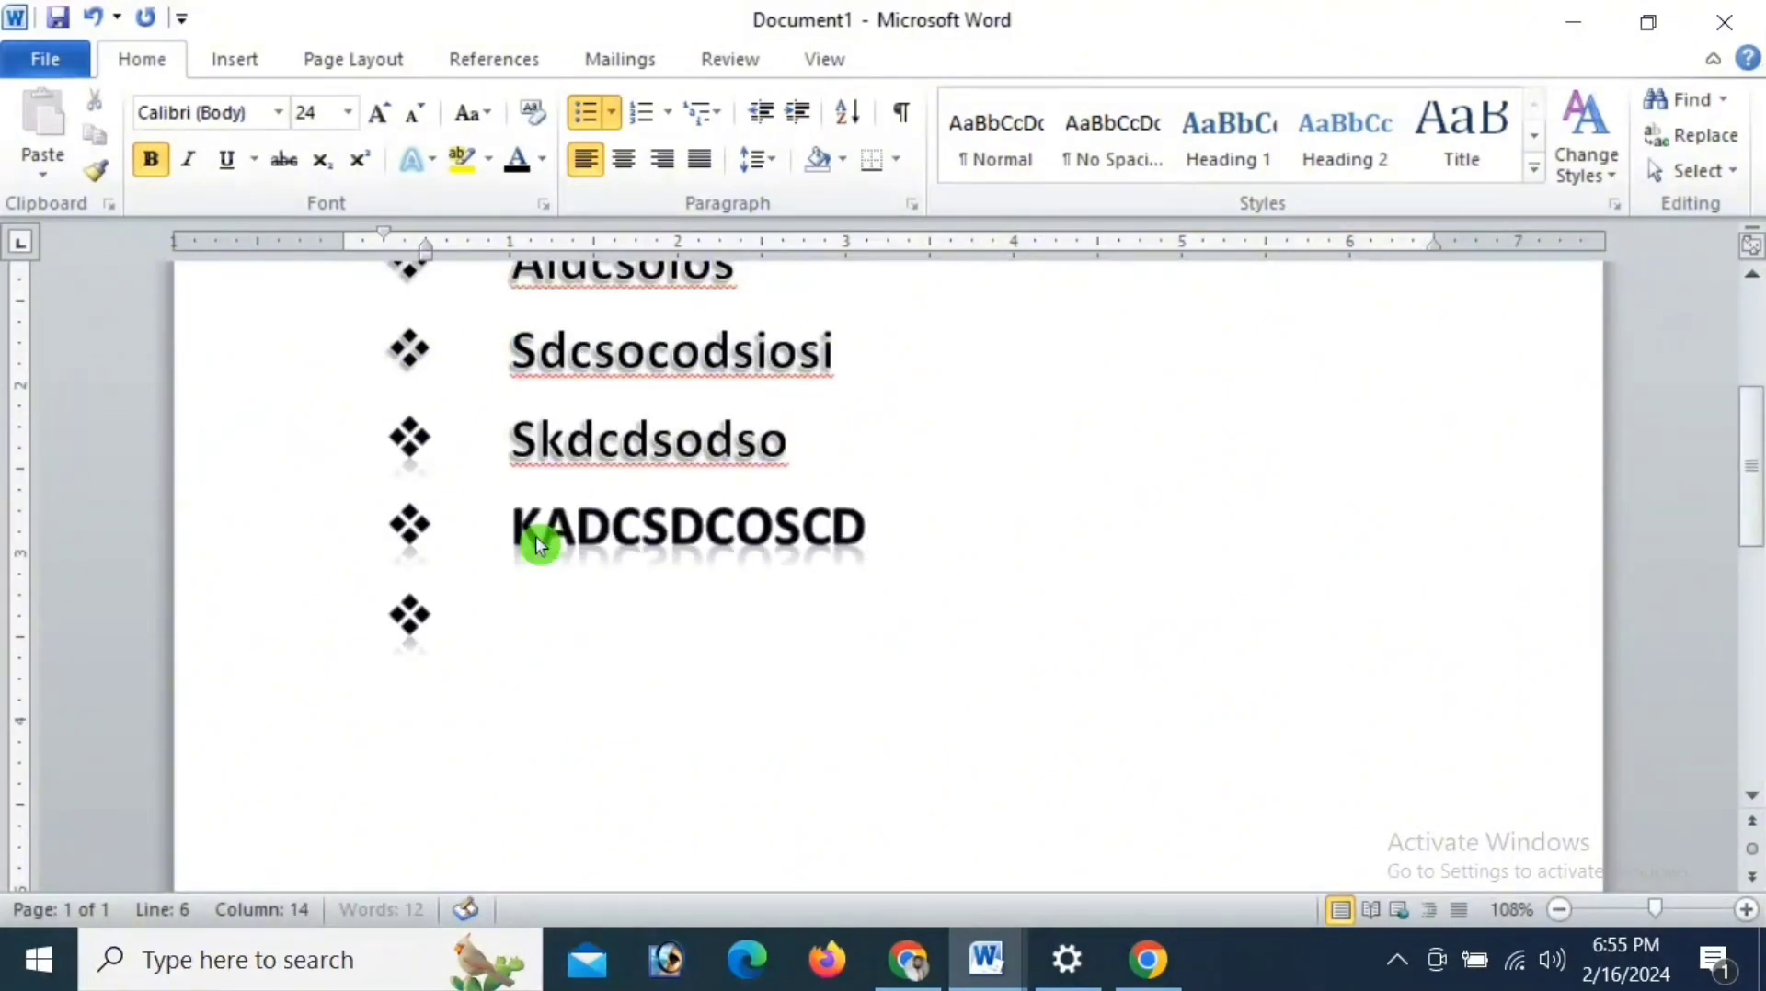
text(DKSCOSDDCD)
key(Return)
text(SCDS)
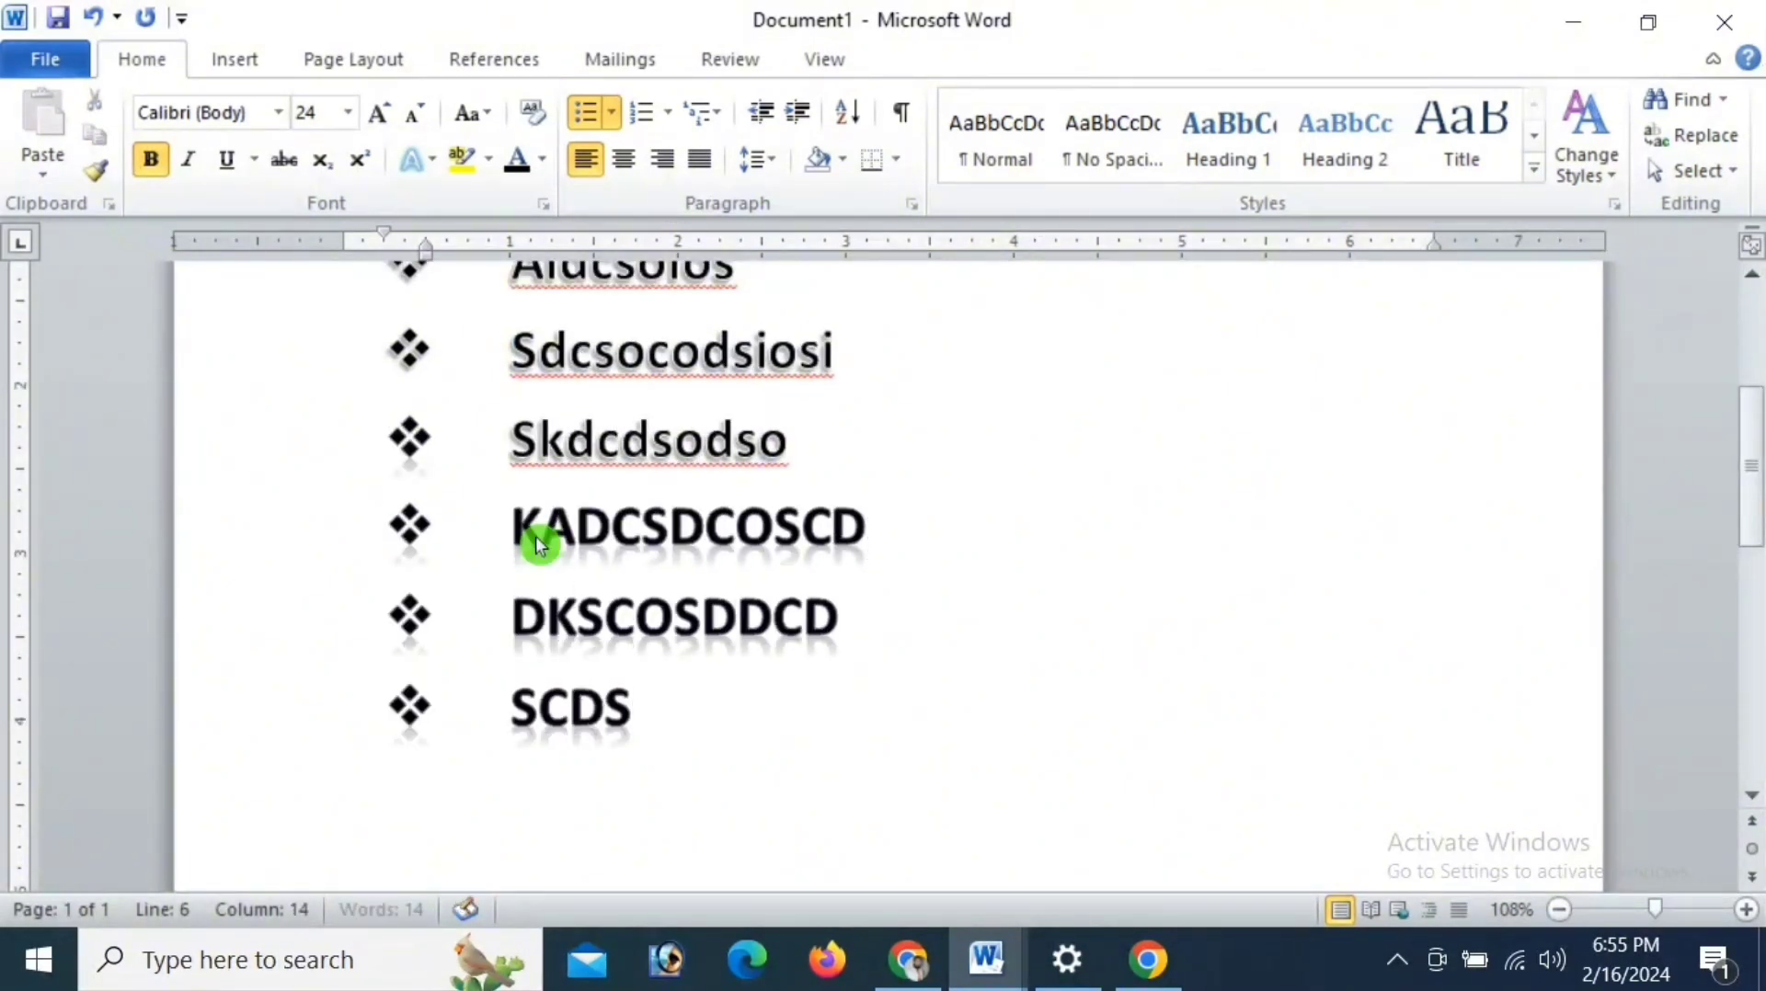
text(KOS)
- Convert the entire bulleted list to a numbered list in the 1), 2), 3) format
key(ctrl+a)
click(611, 113)
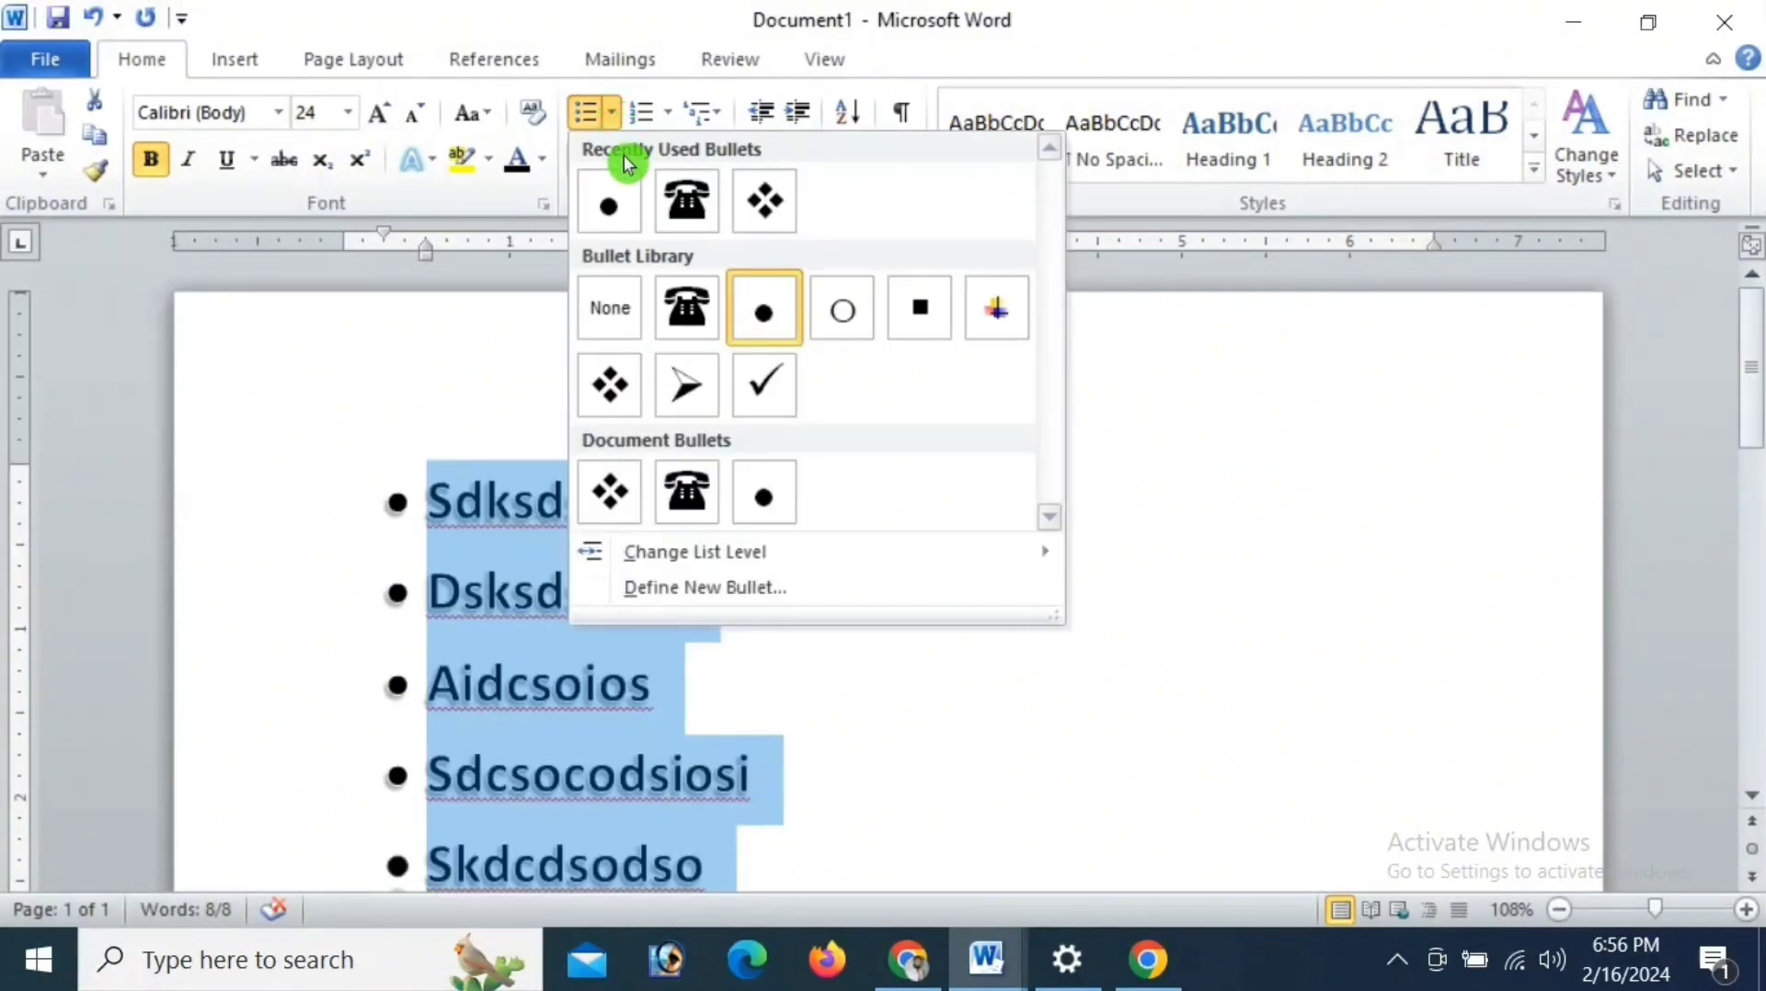
click(669, 115)
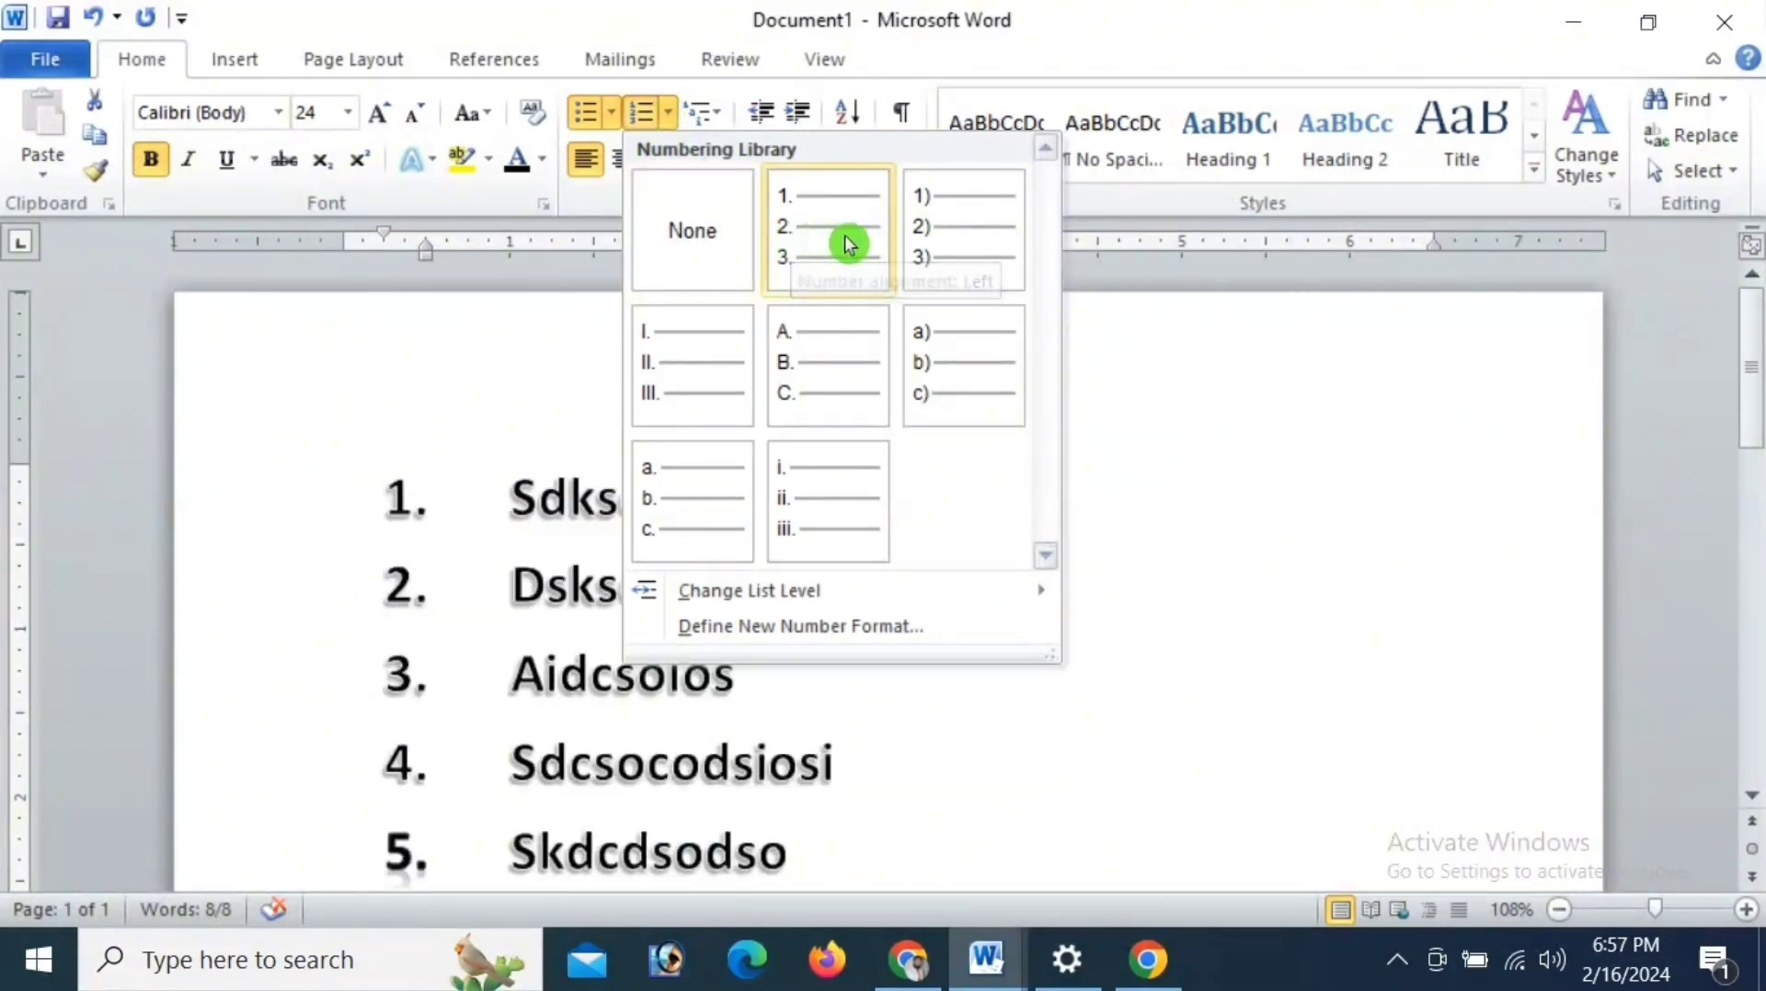
click(932, 223)
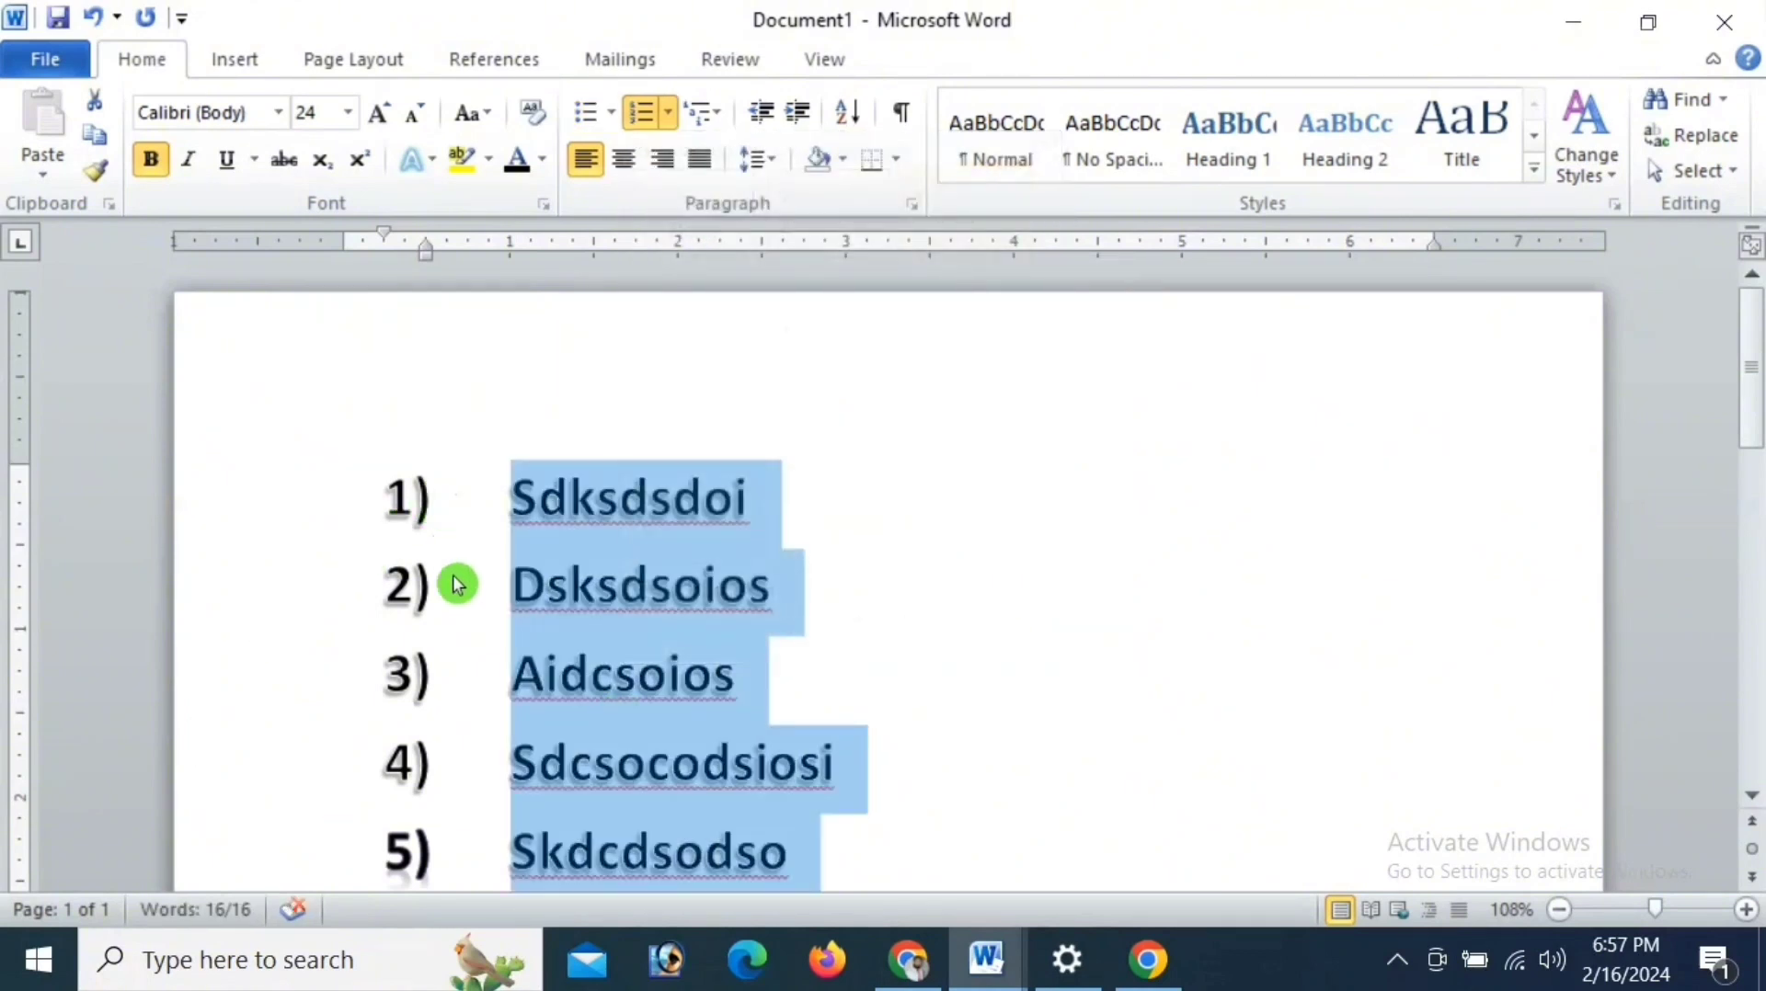
click(675, 114)
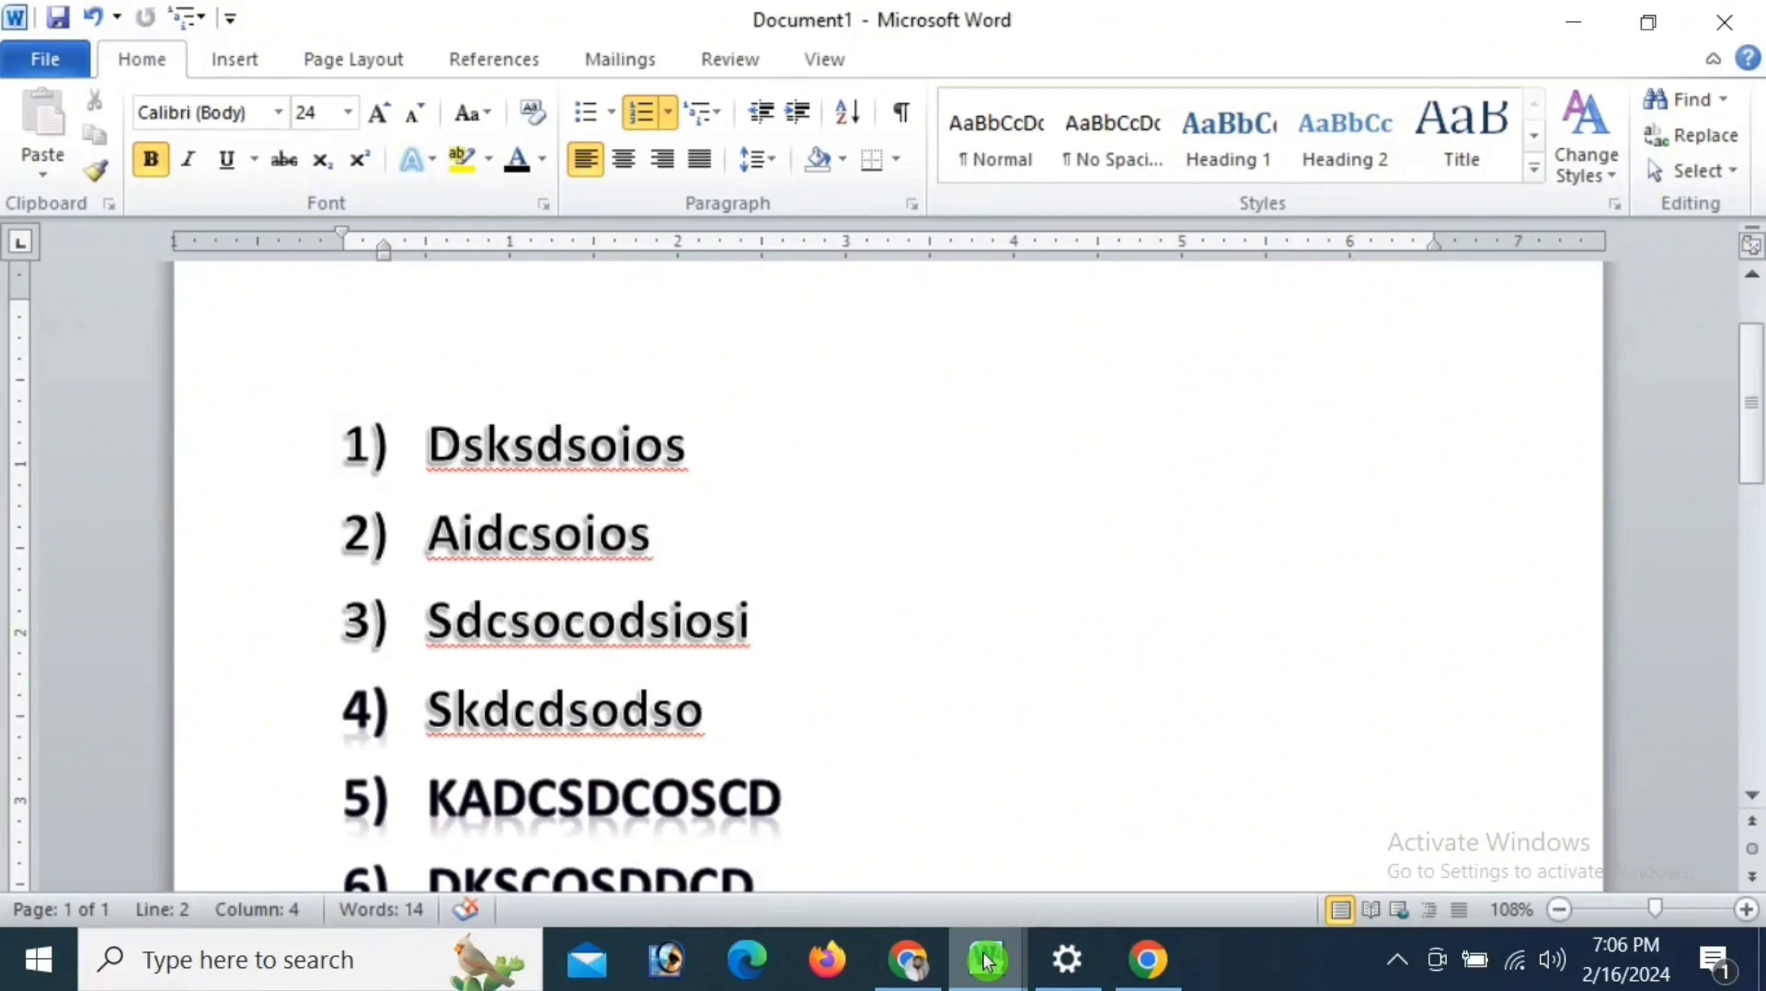
- Switch to the document with the sample paragraphs and try centred, right and justified alignment on its last paragraph
mouse_move(987, 962)
click(863, 861)
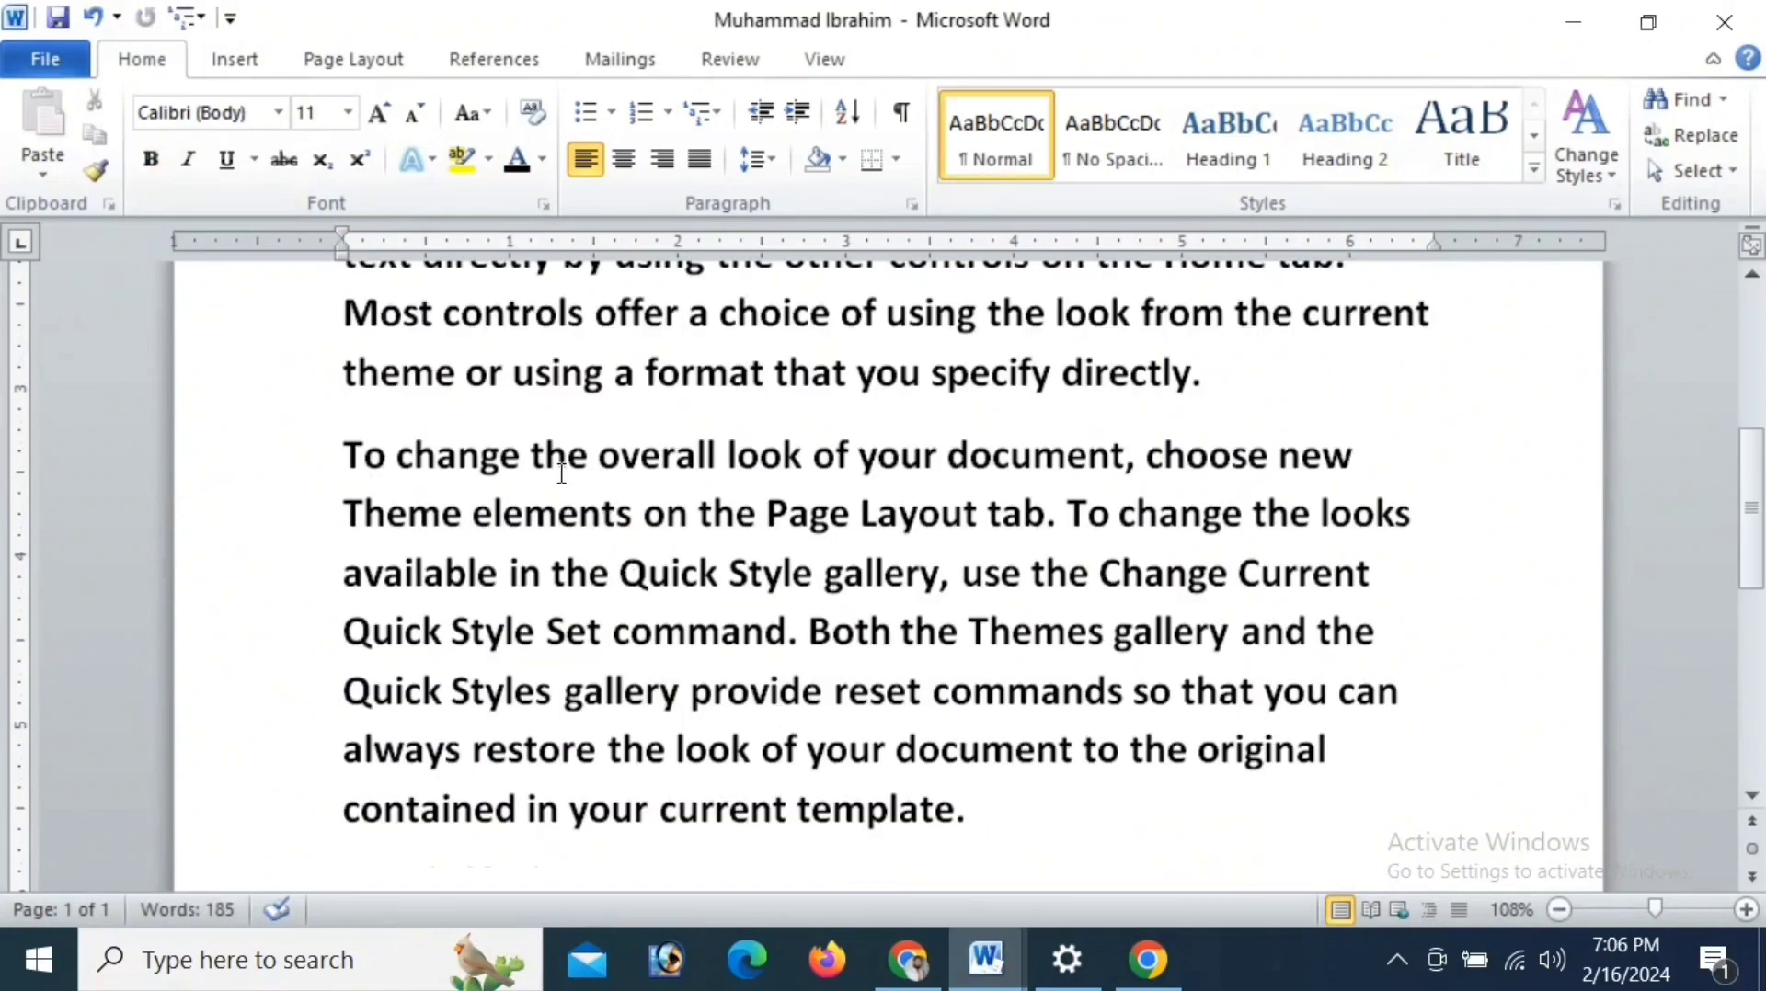
scroll(583, 518, up, 1)
scroll(583, 518, down, 2)
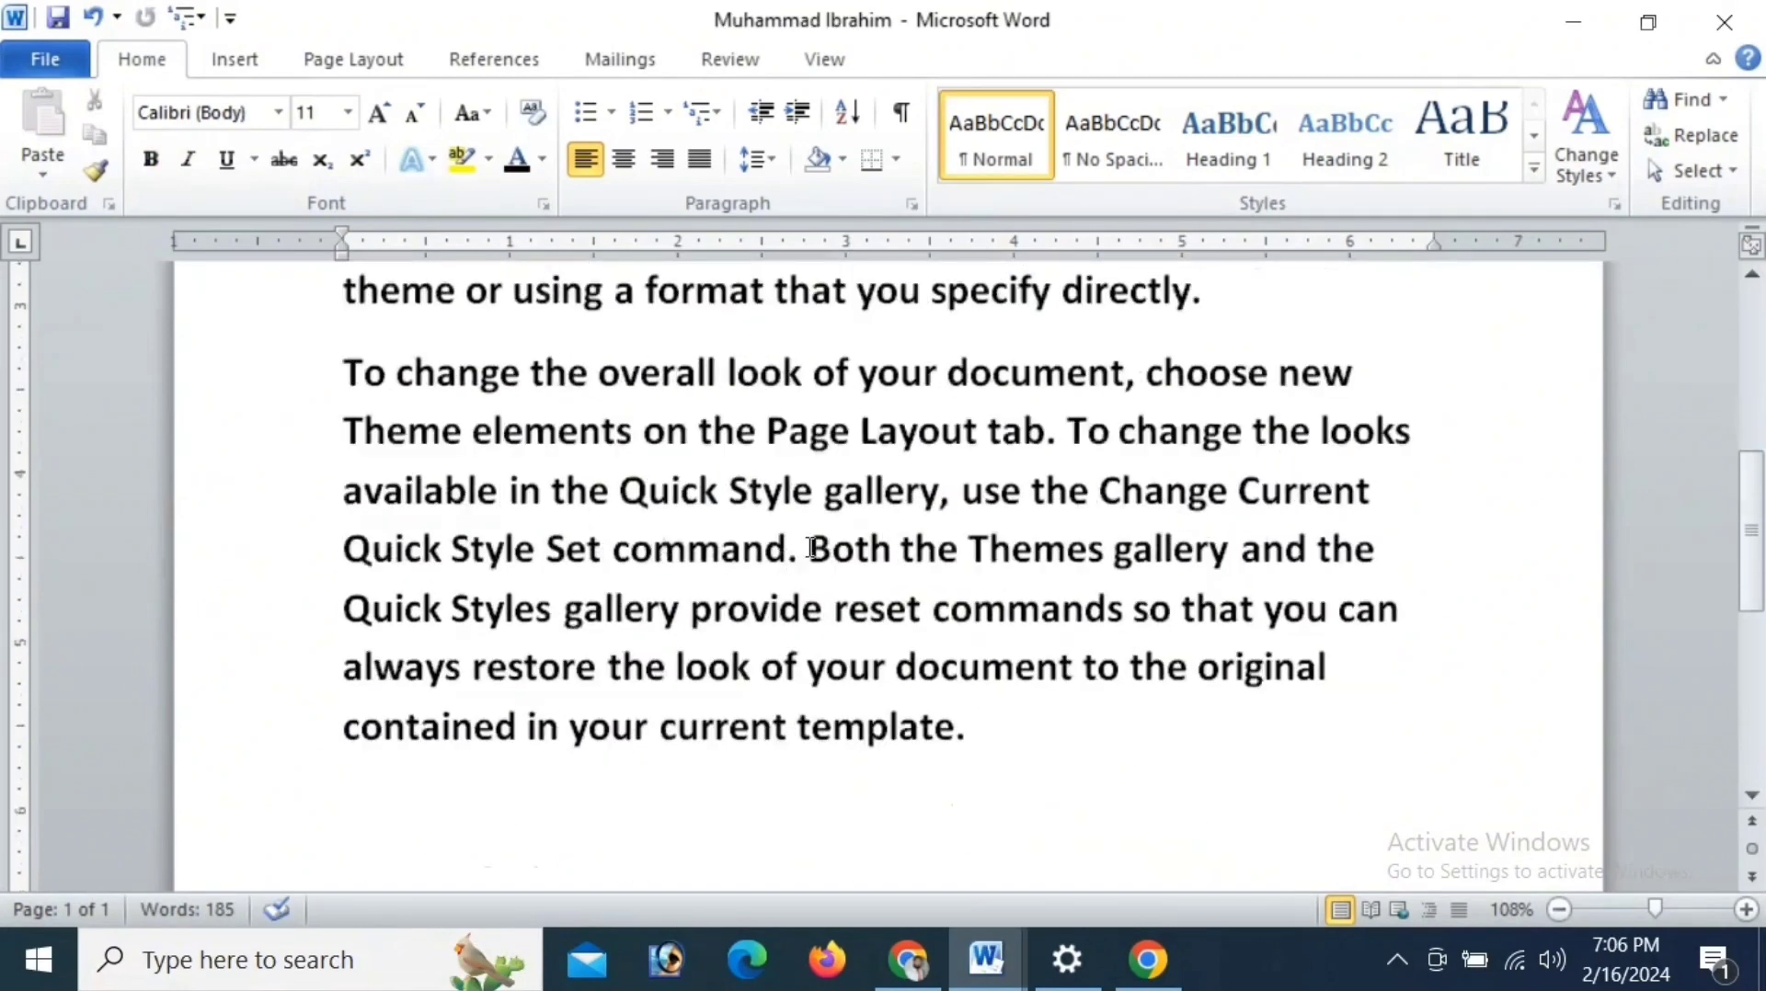
drag(345, 549, 942, 745)
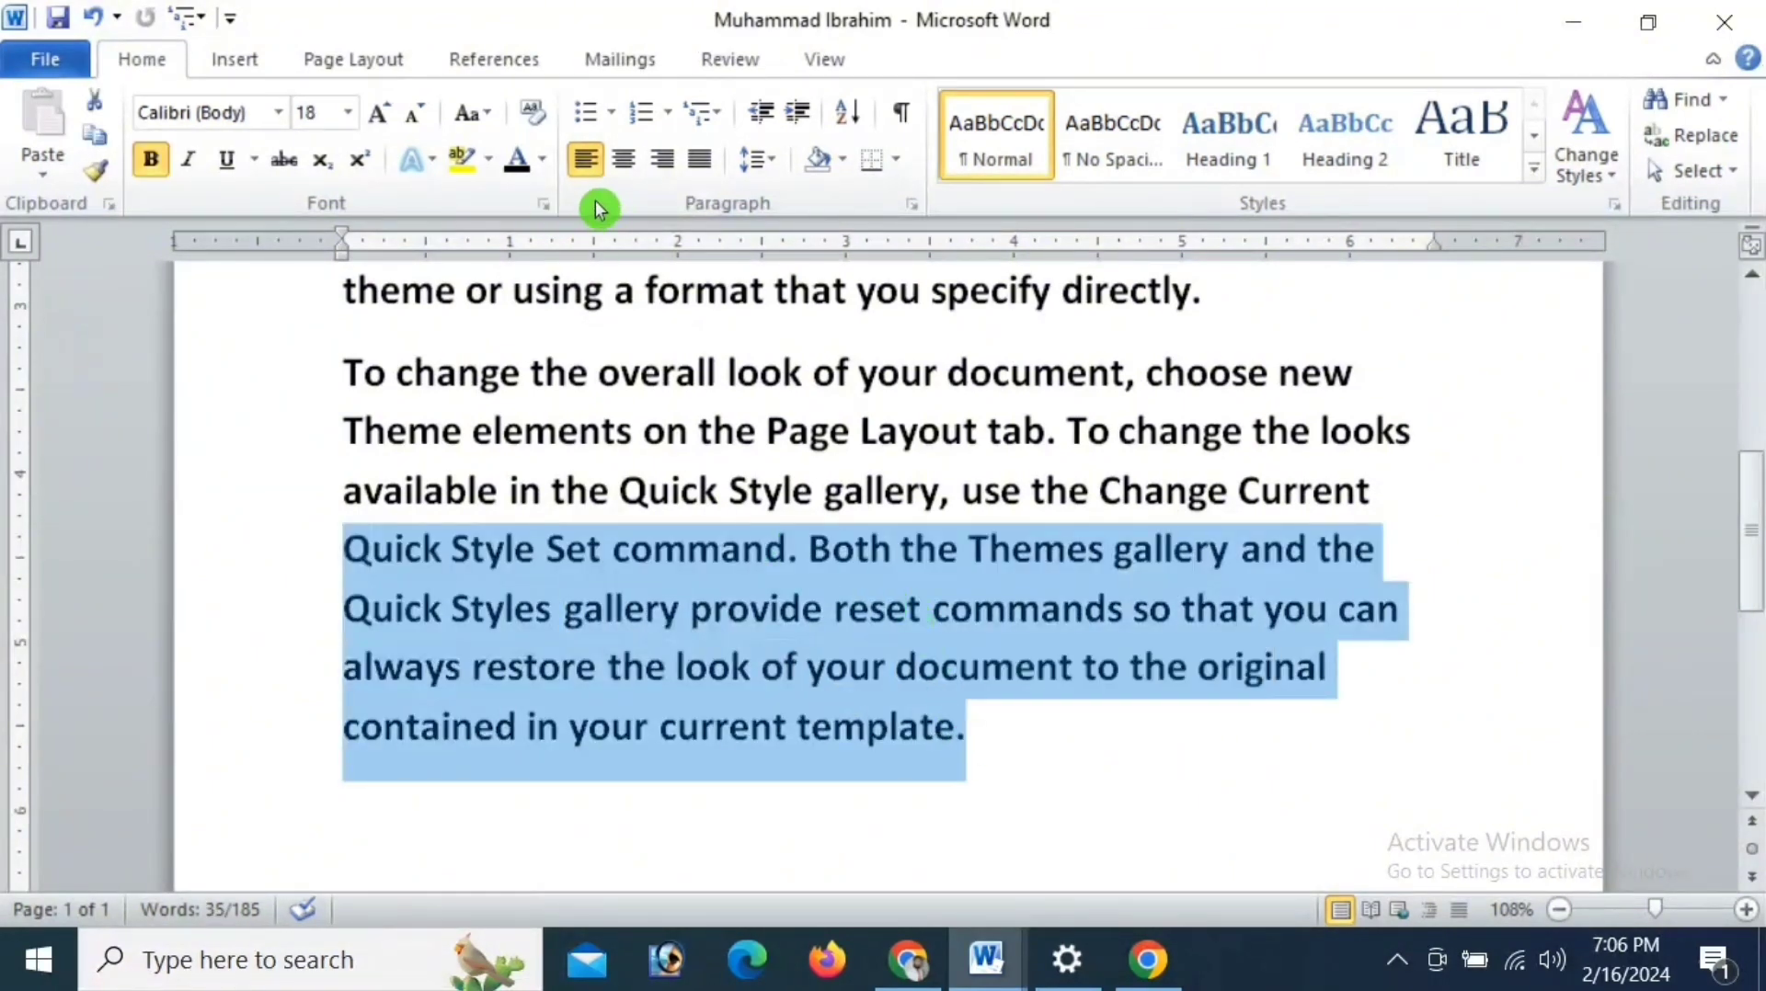
click(621, 157)
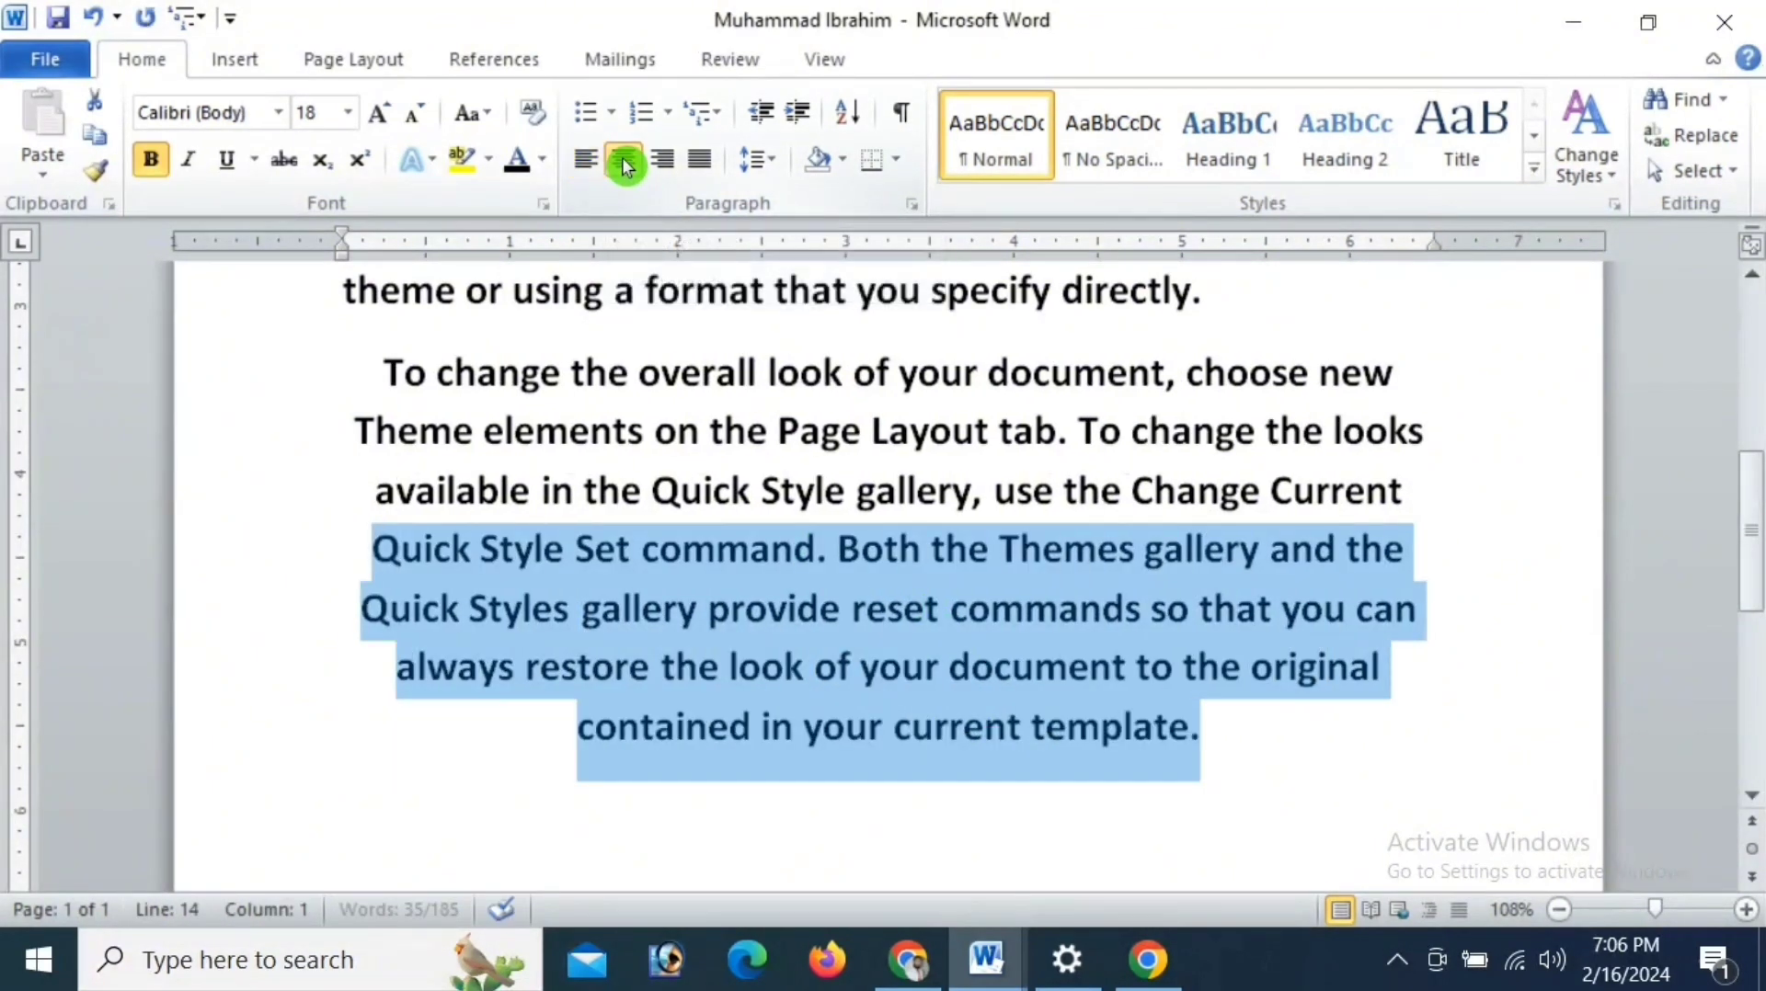
click(654, 161)
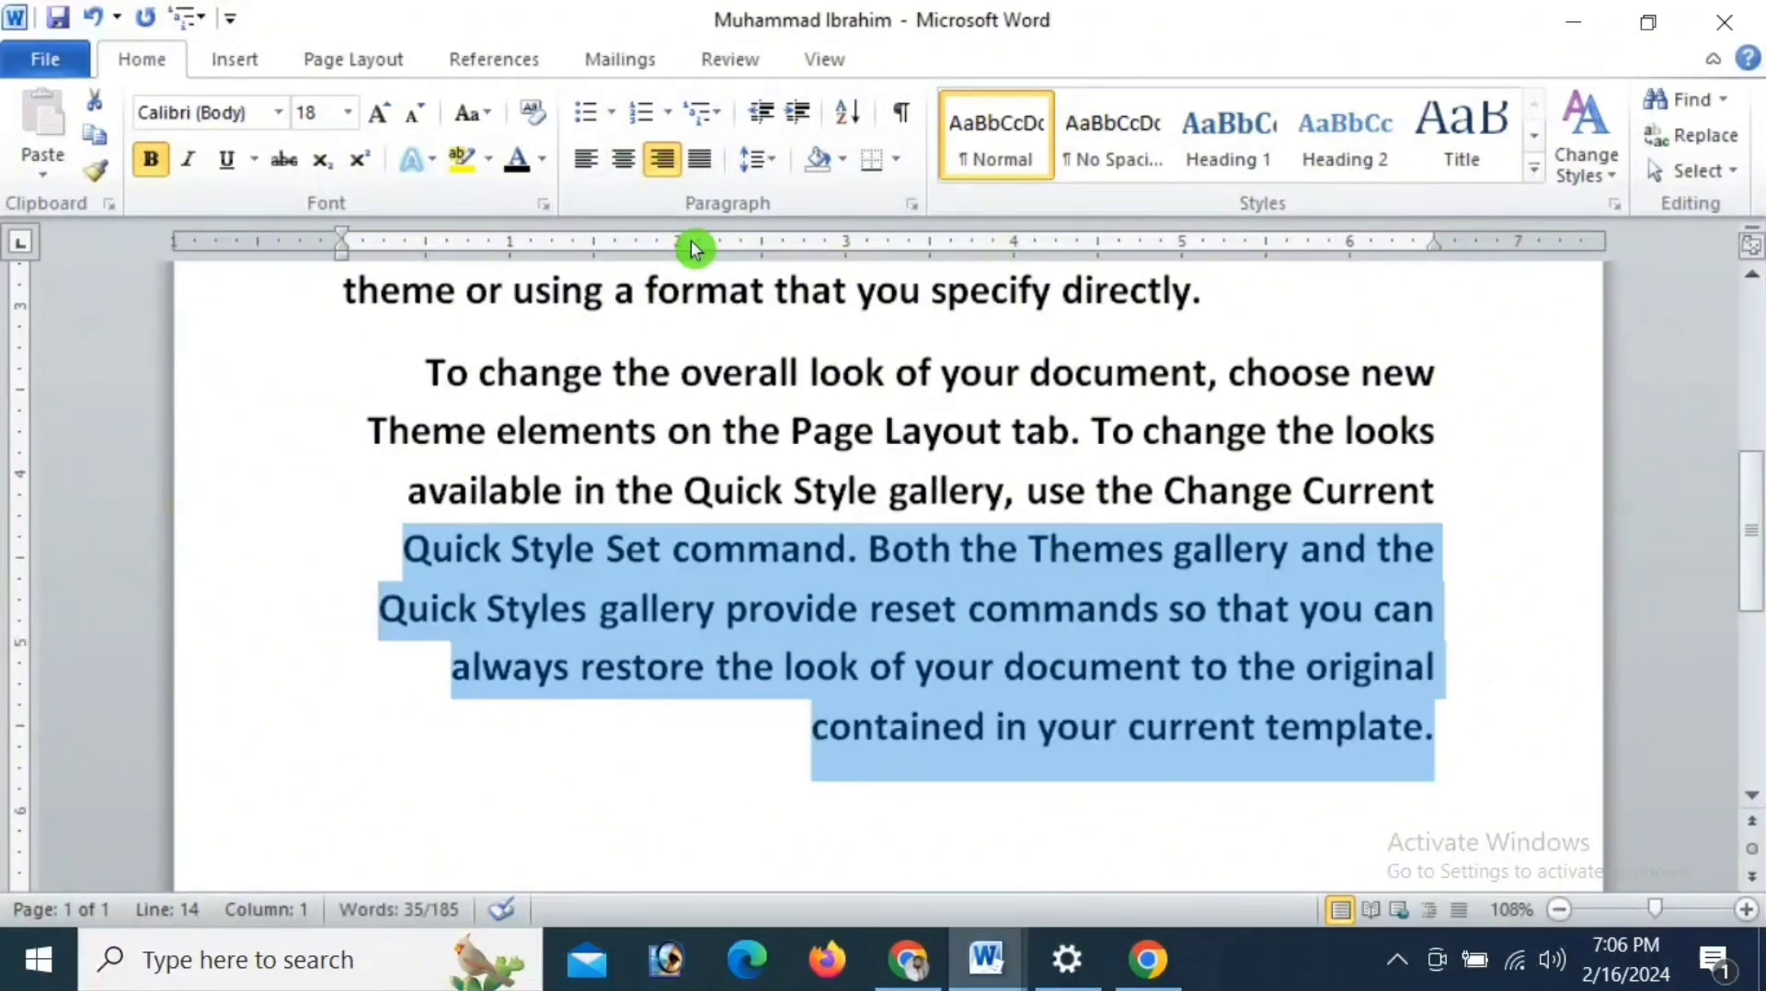
click(700, 160)
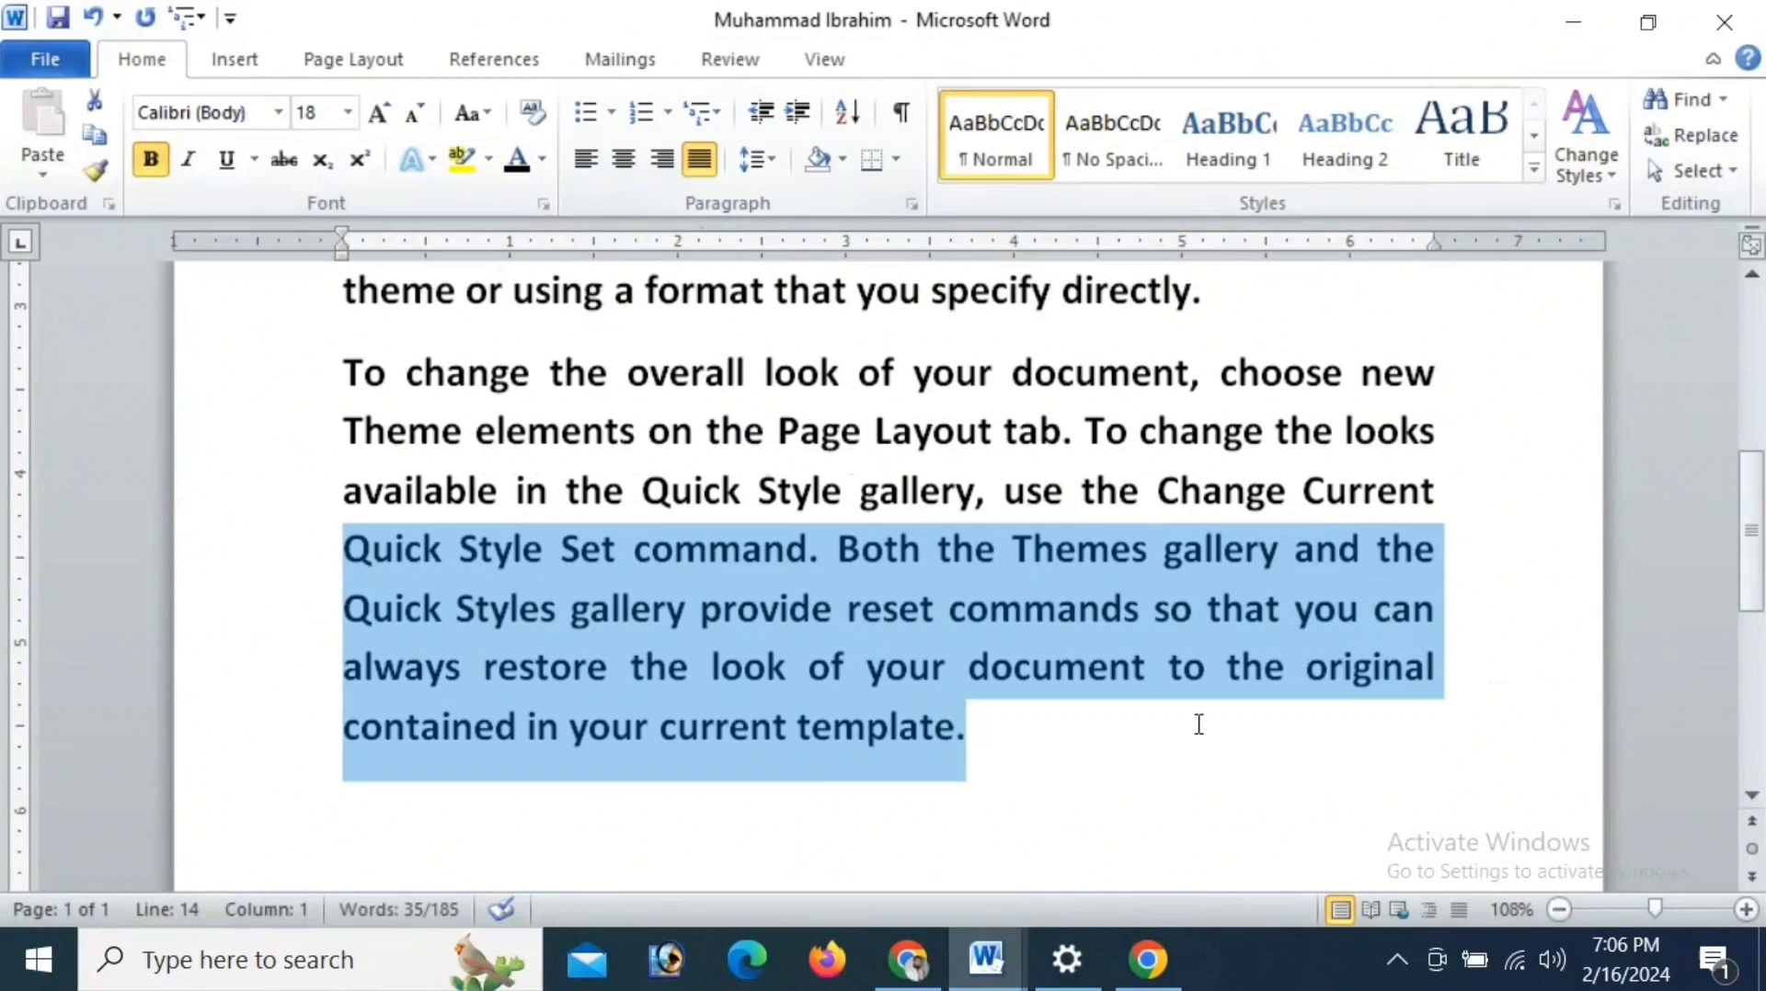
- Select the whole last paragraph, return it to left alignment for comparison, and justify it again
drag(346, 352, 957, 728)
click(690, 162)
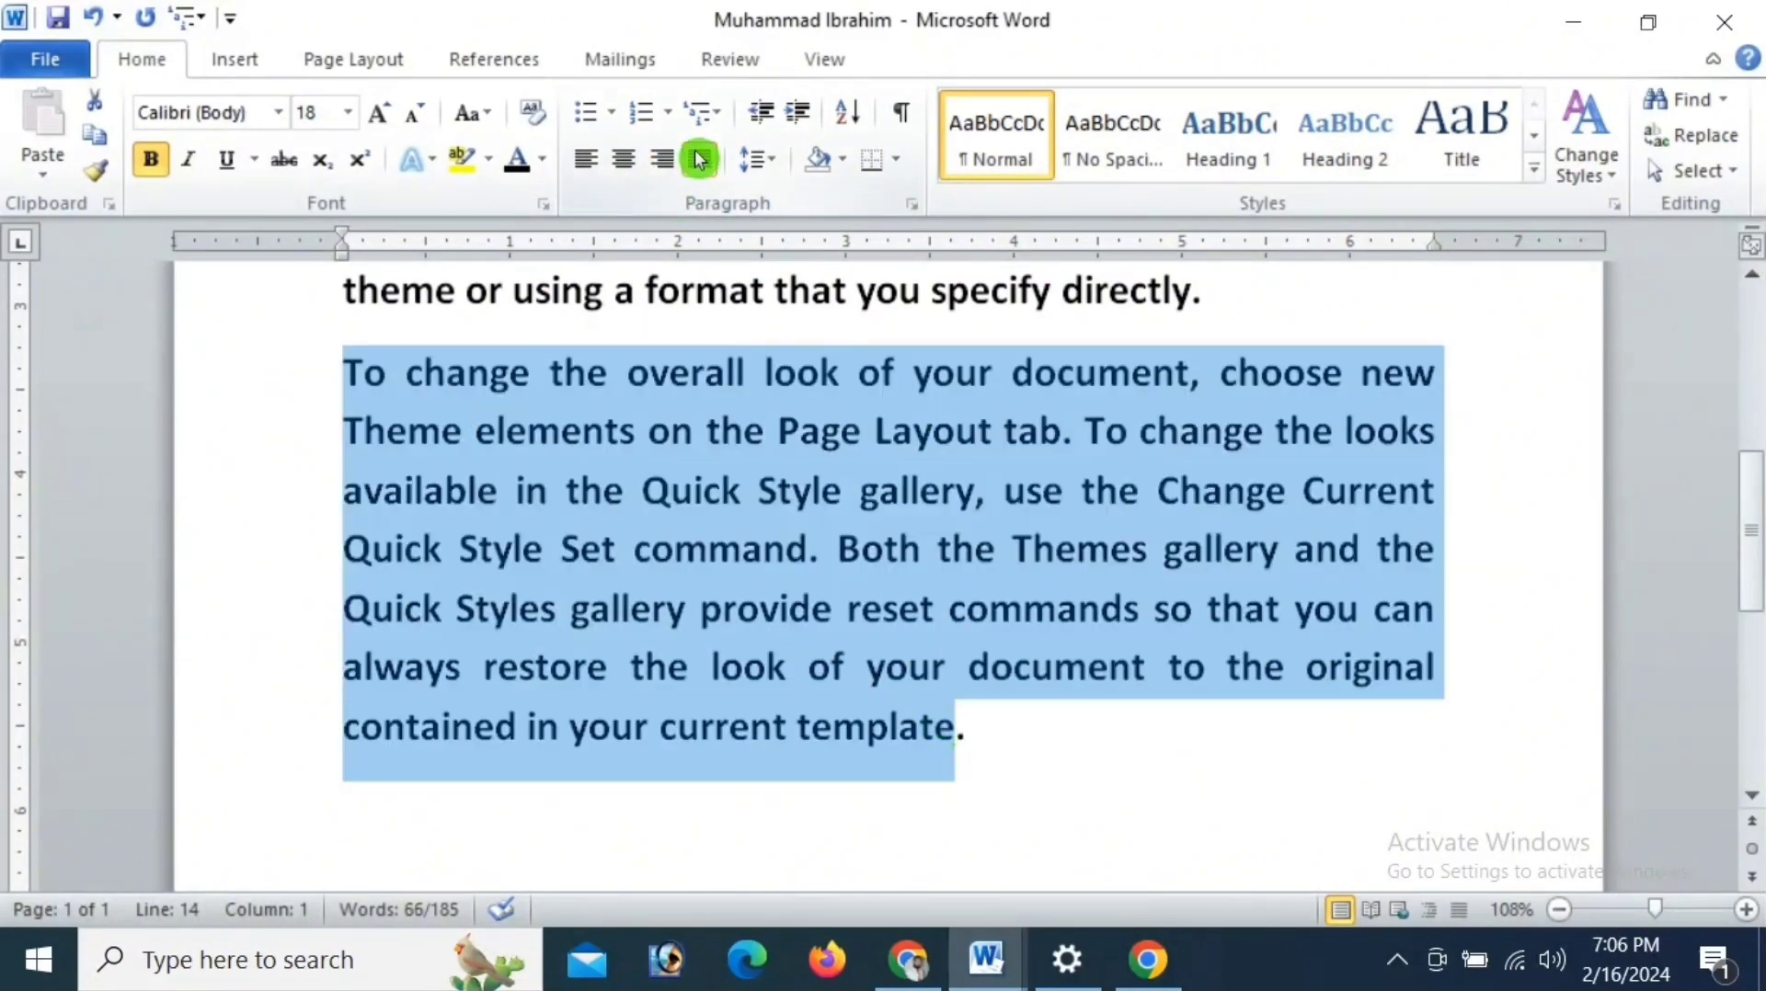
click(692, 162)
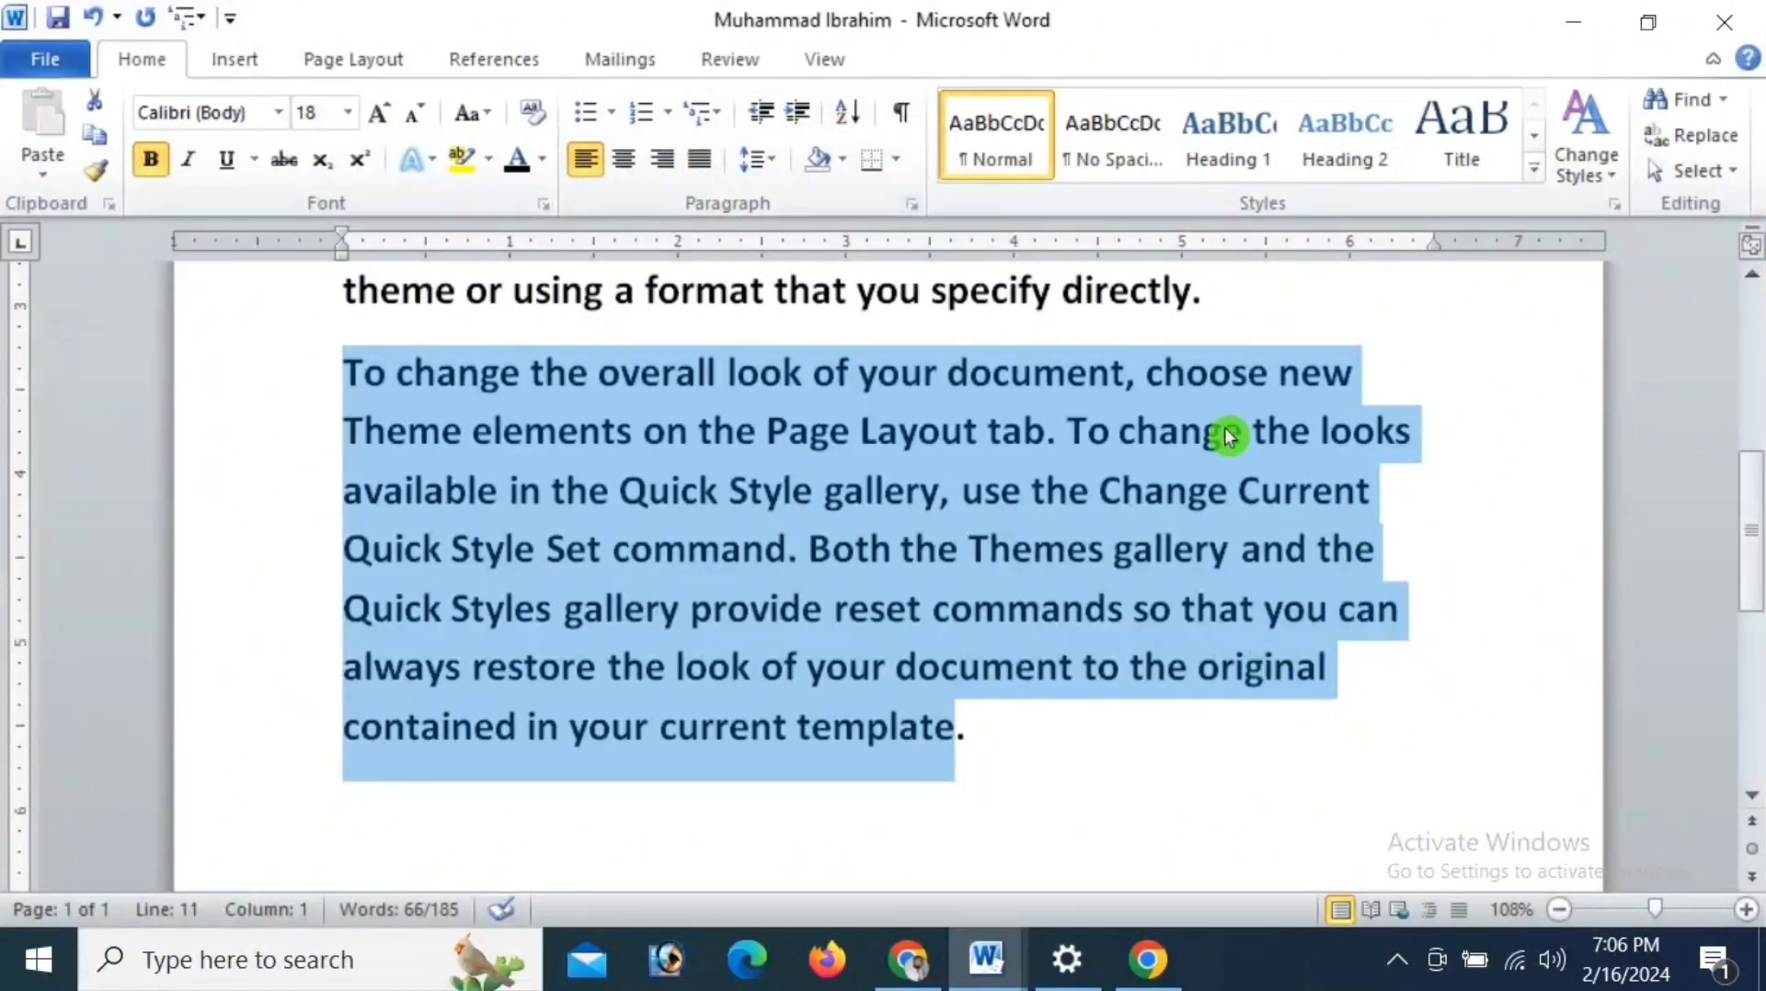
click(696, 161)
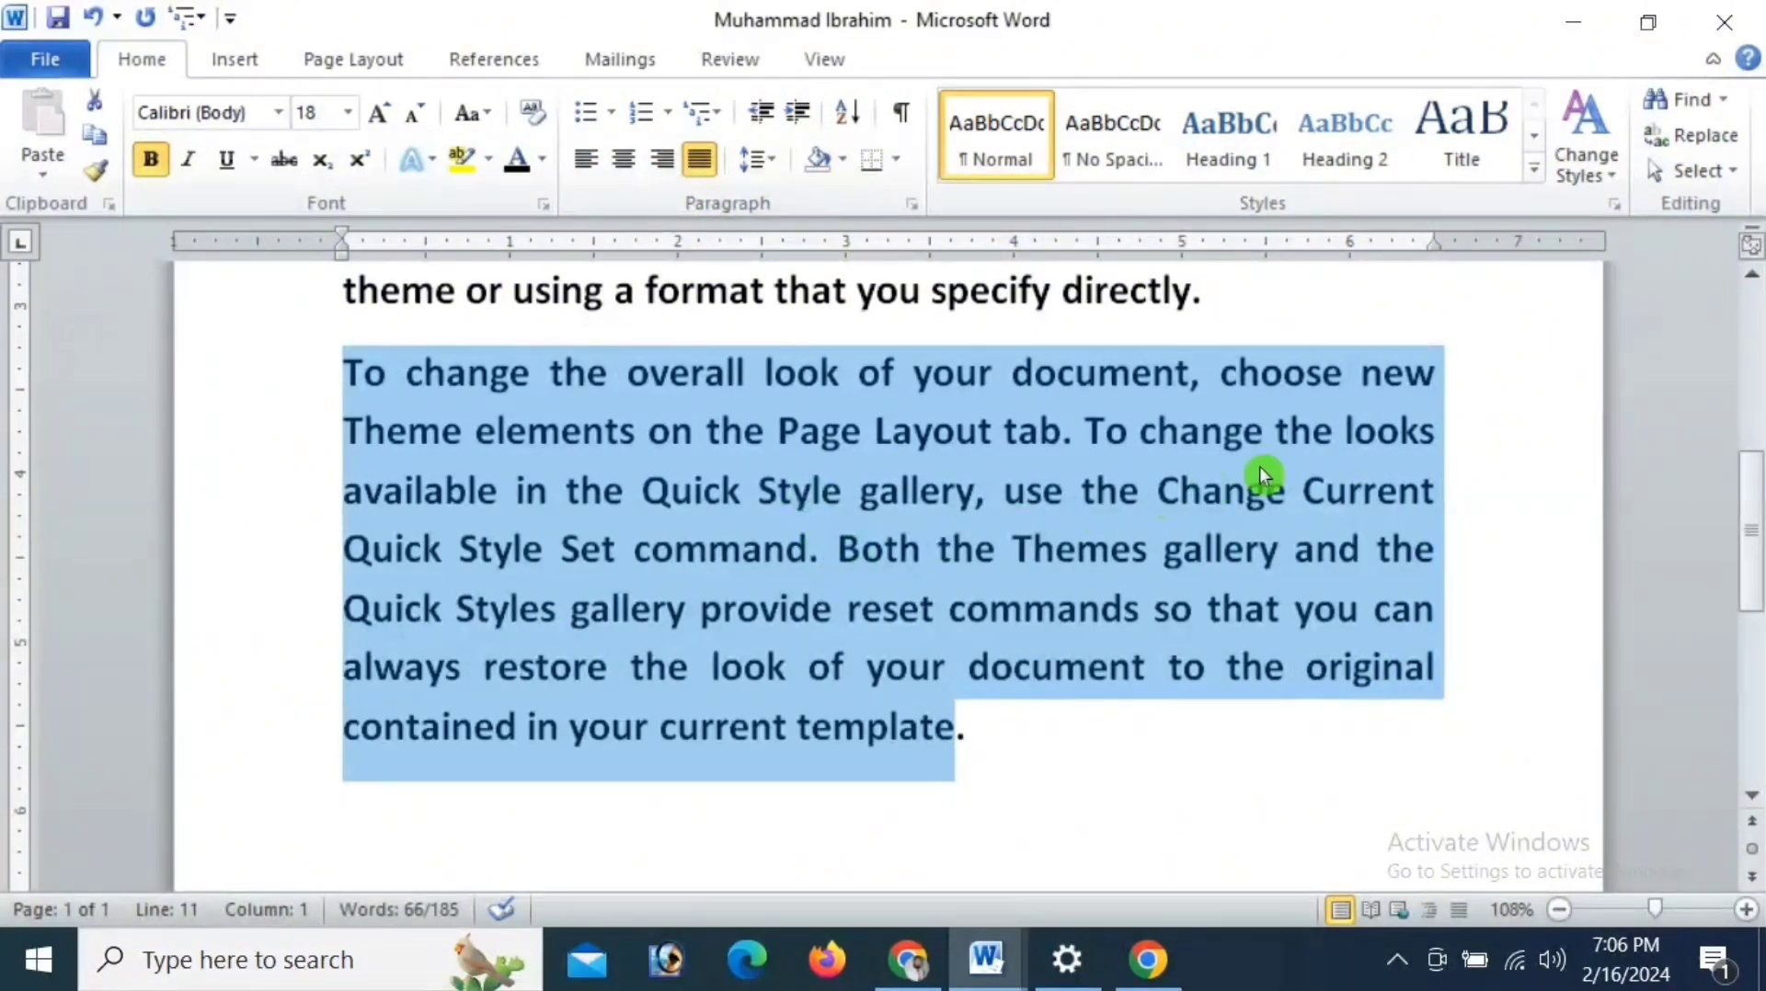
- Add four lines below the first paragraph: "Sdososcsodsido", "Sdsdlkssldssdns", "Sdssnsnvdnsovddsn" and "dlssndvsndknsk"
key(Return)
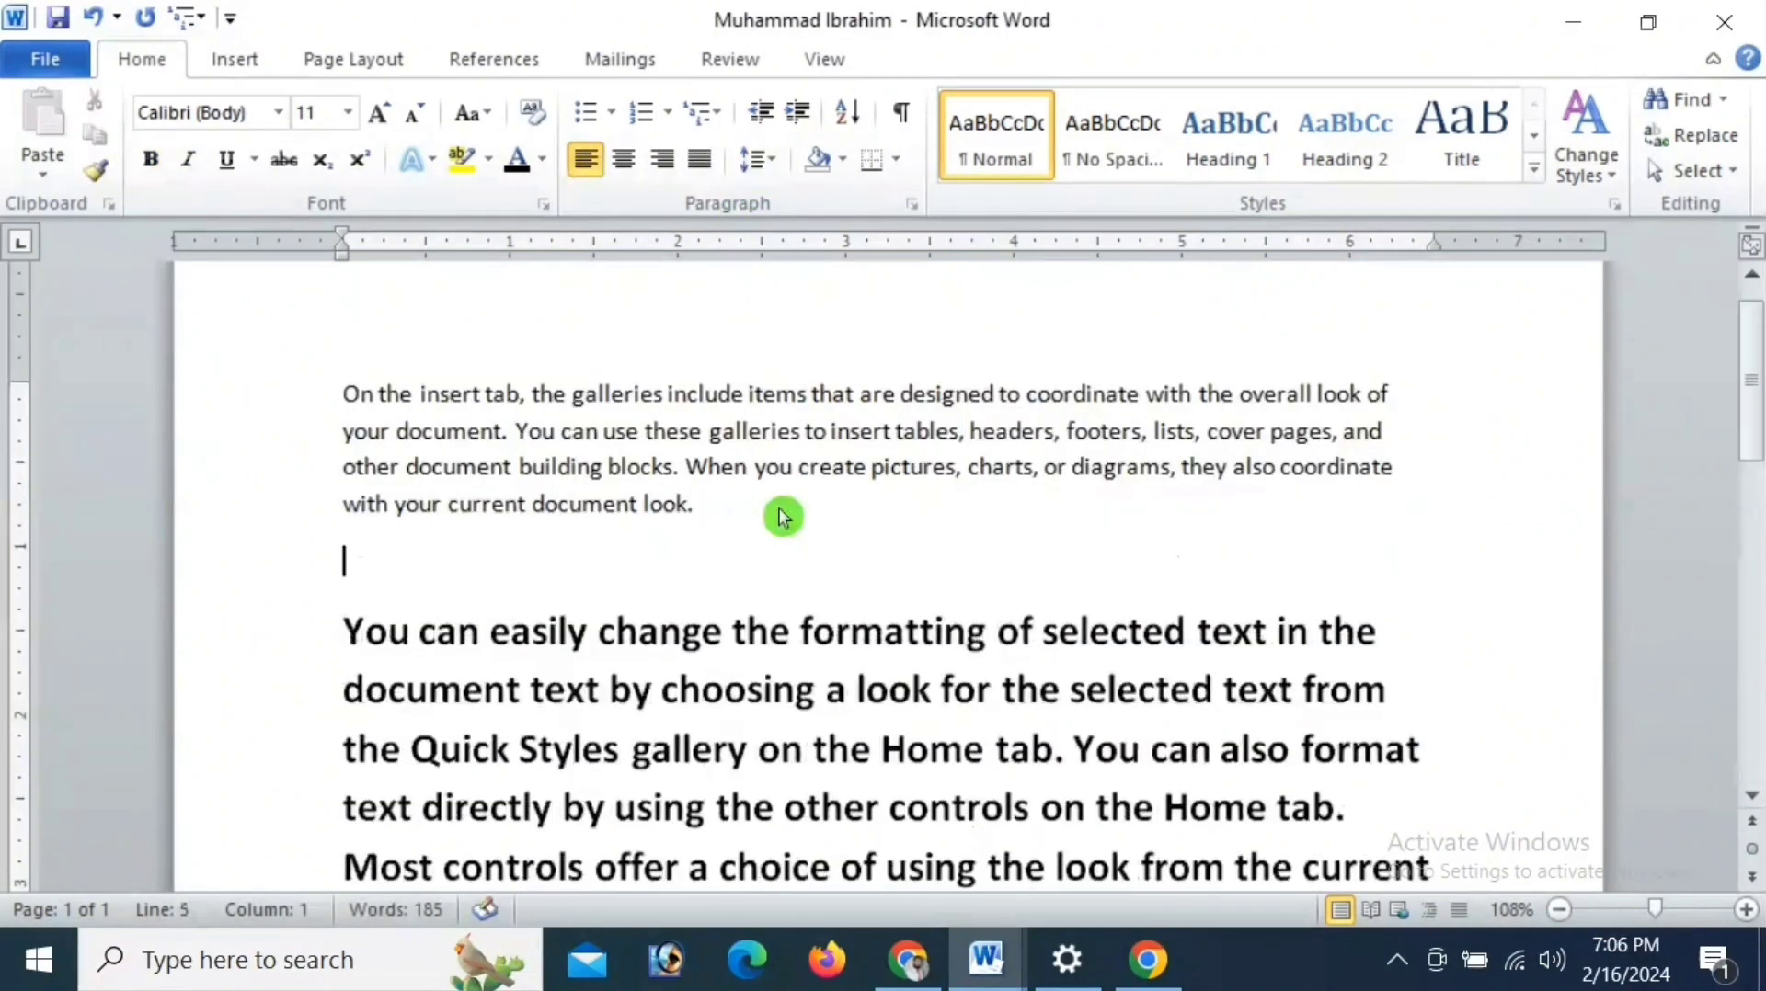
text(sdososcsodsido)
key(Return)
text(sdsdlkssldssdns)
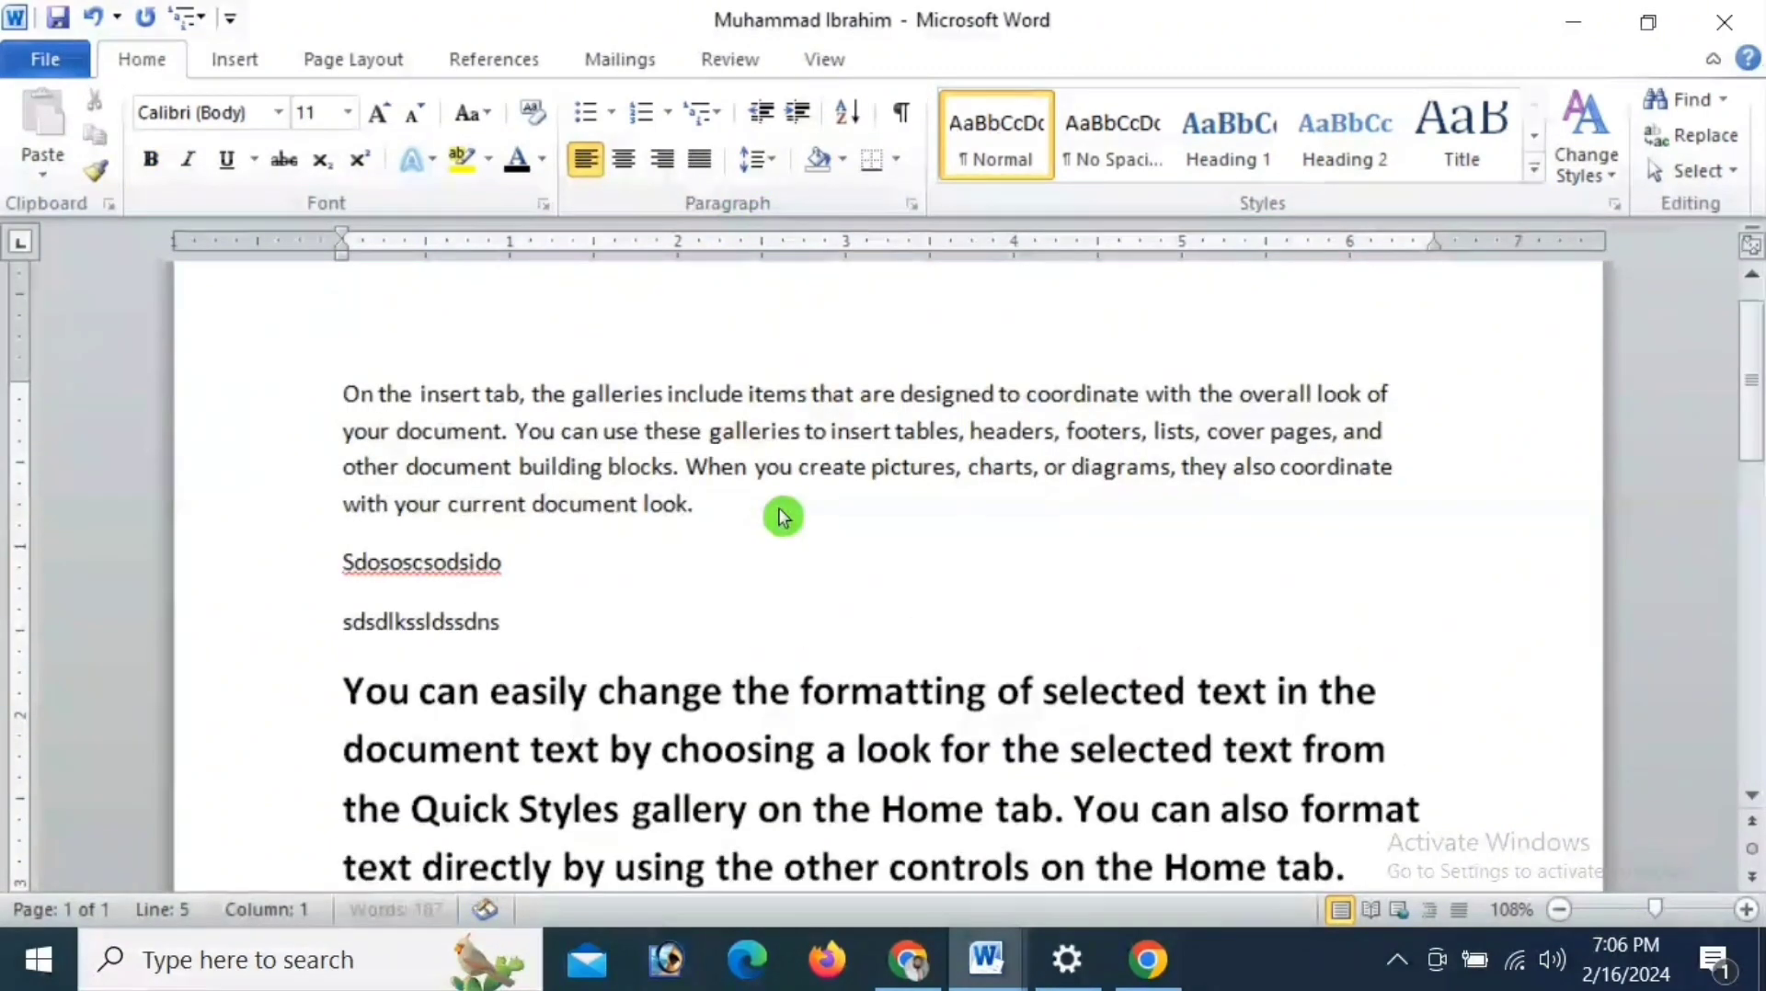
key(Return)
text(sdssnsnvdnsovddsn)
key(Return)
text(dlssndvsndknsk)
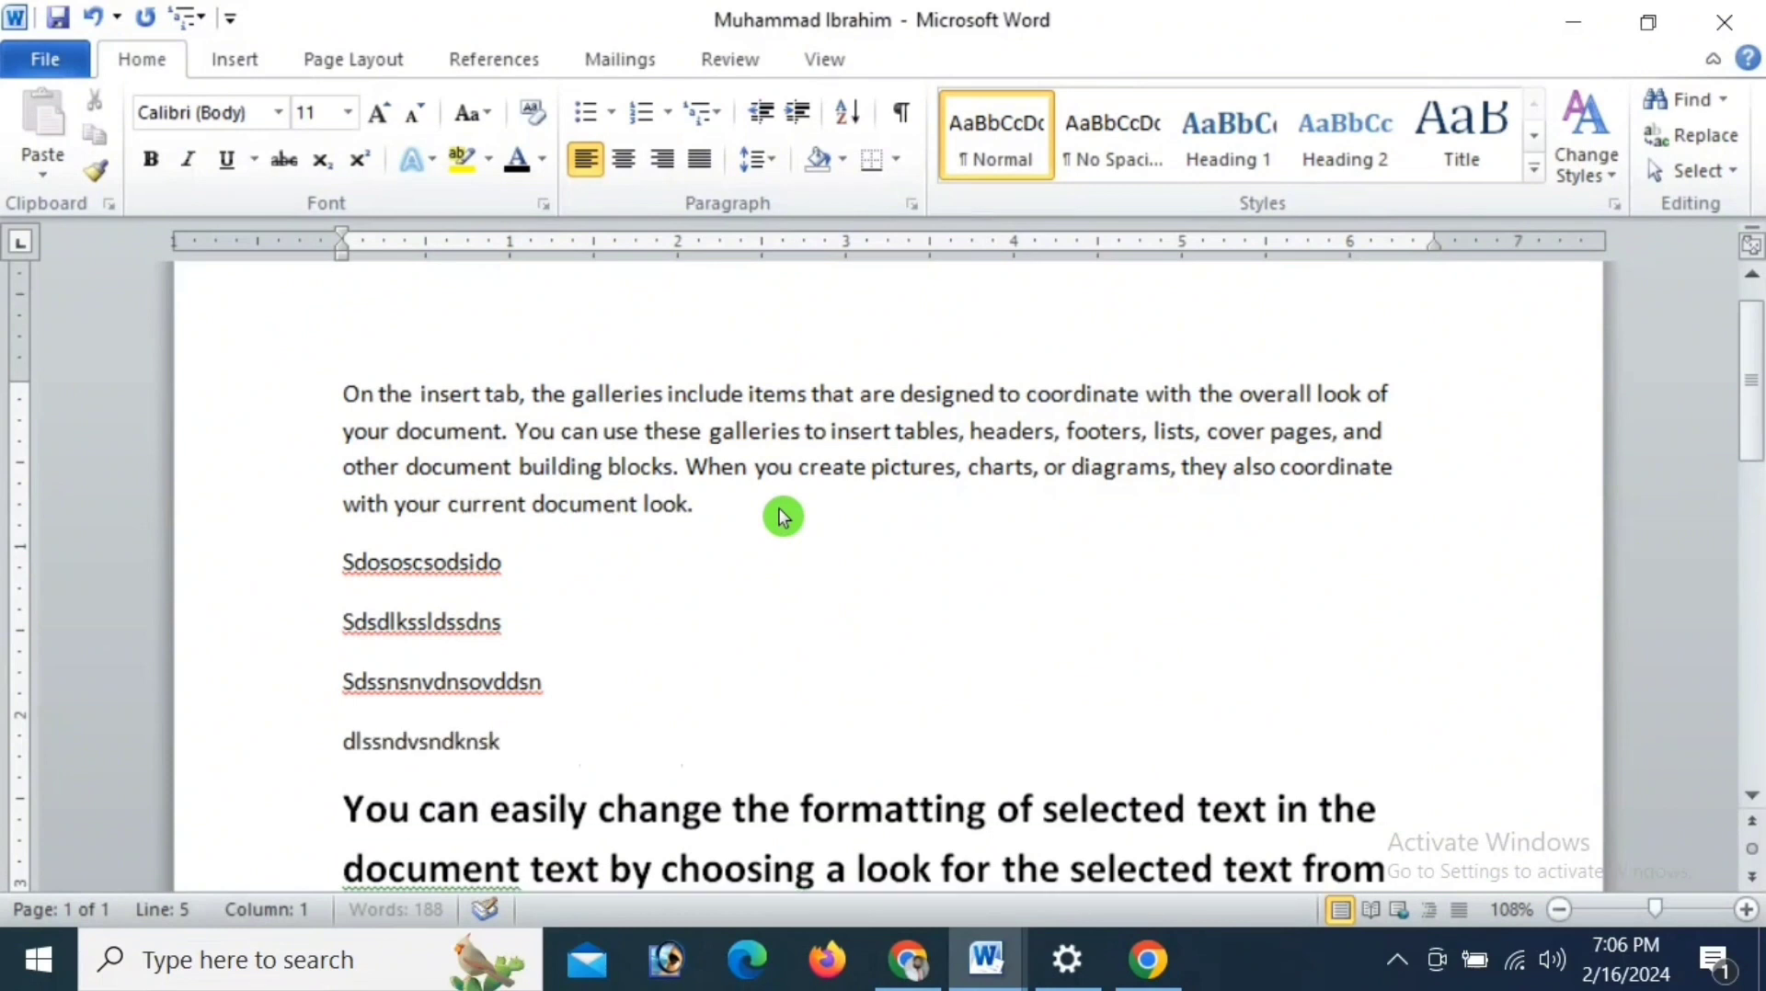
- Select the four new lines, increase their indent several levels, and decrease it back to the margin
drag(342, 558, 513, 768)
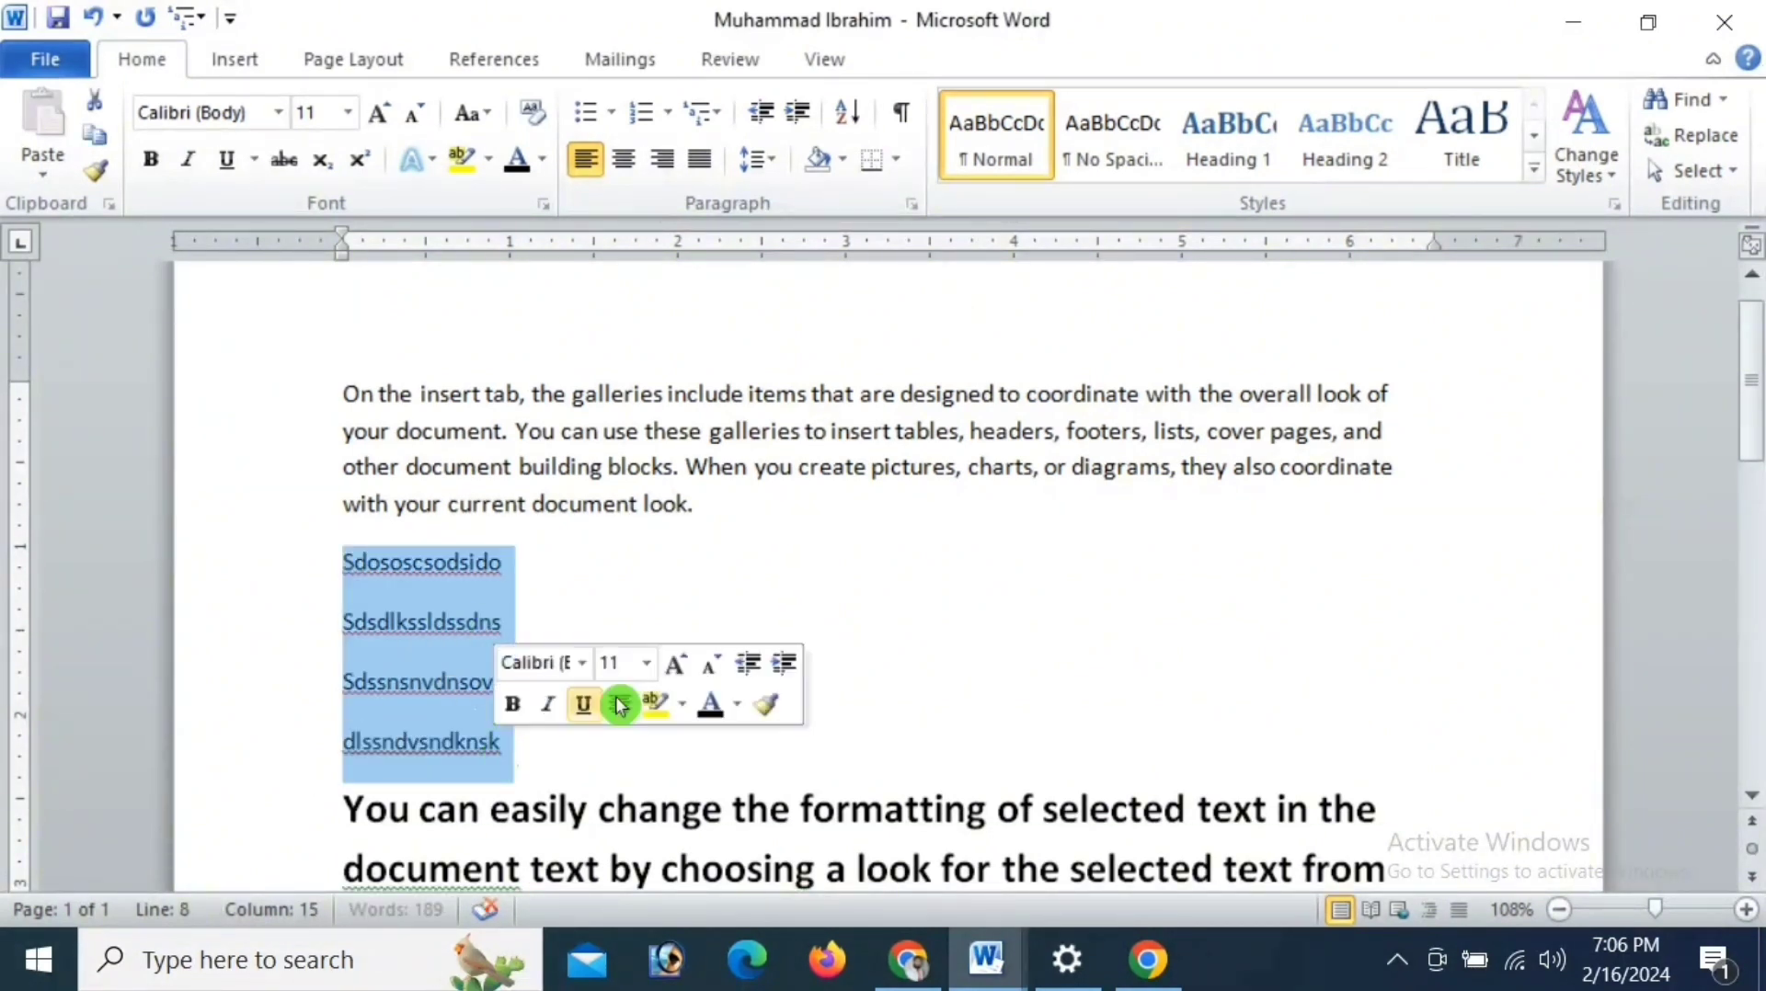
click(798, 110)
click(799, 110)
click(798, 110)
click(798, 110)
click(798, 111)
click(798, 110)
click(798, 111)
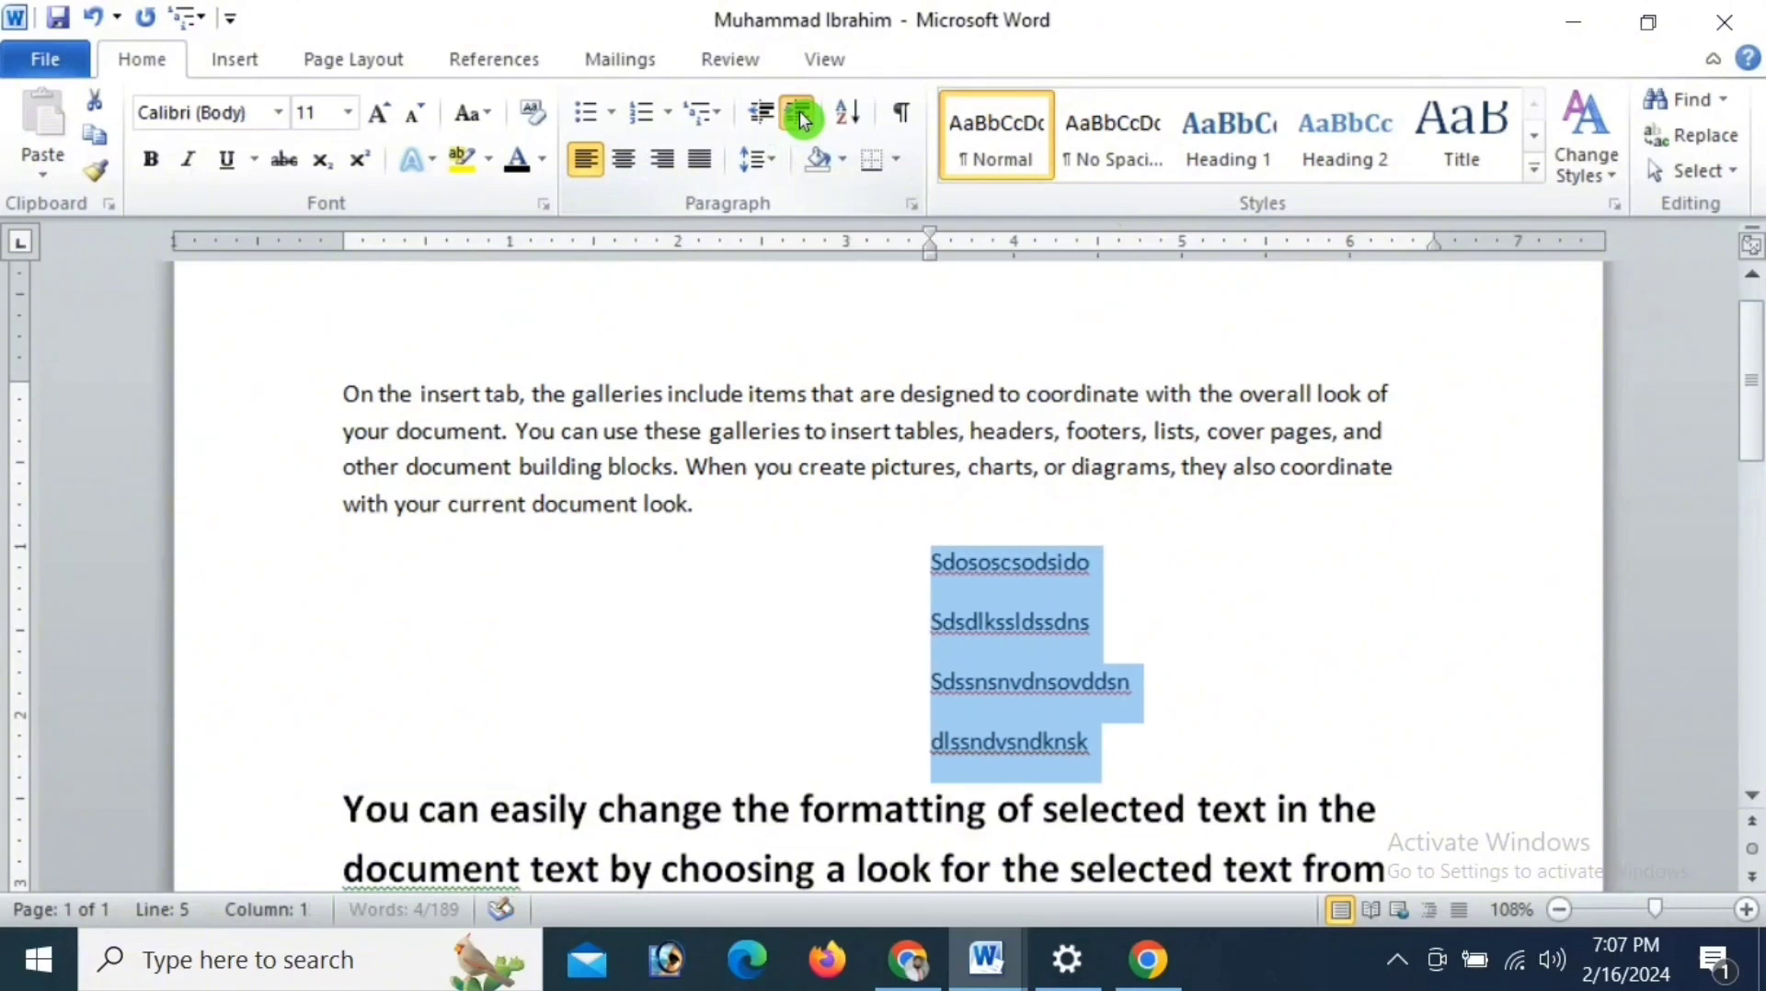
click(798, 110)
click(762, 113)
click(763, 113)
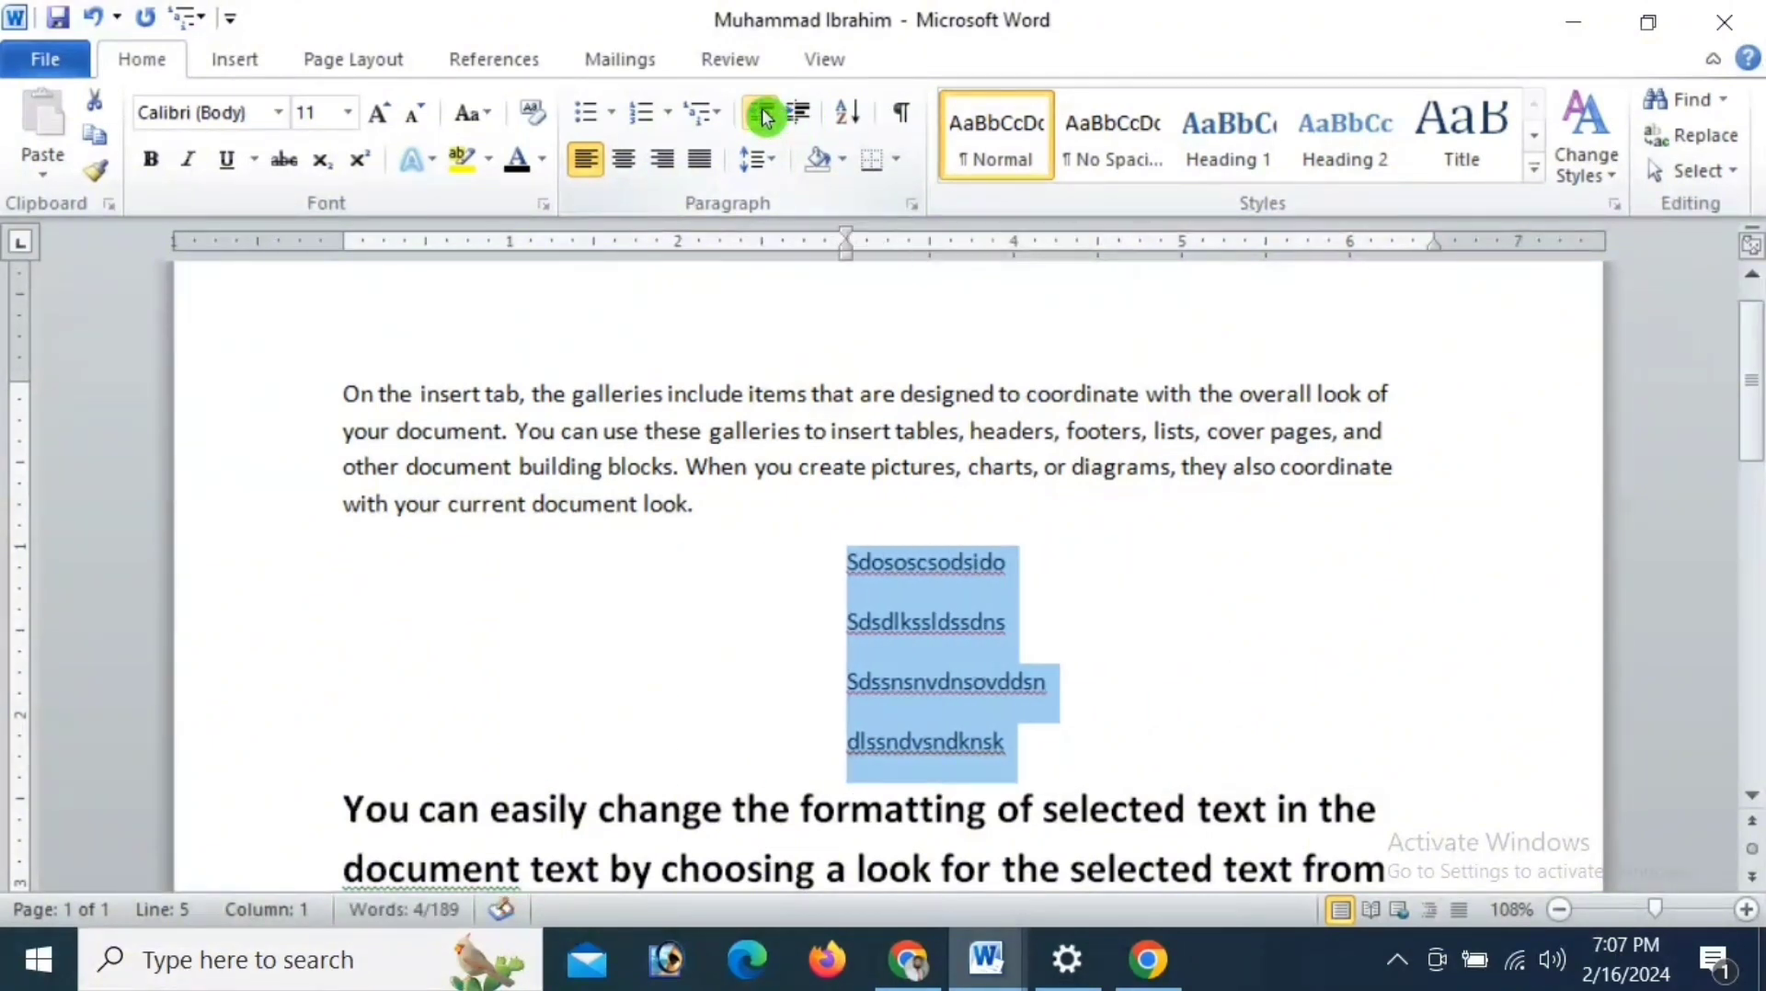
click(762, 113)
click(763, 113)
click(762, 113)
click(762, 113)
click(762, 113)
click(762, 113)
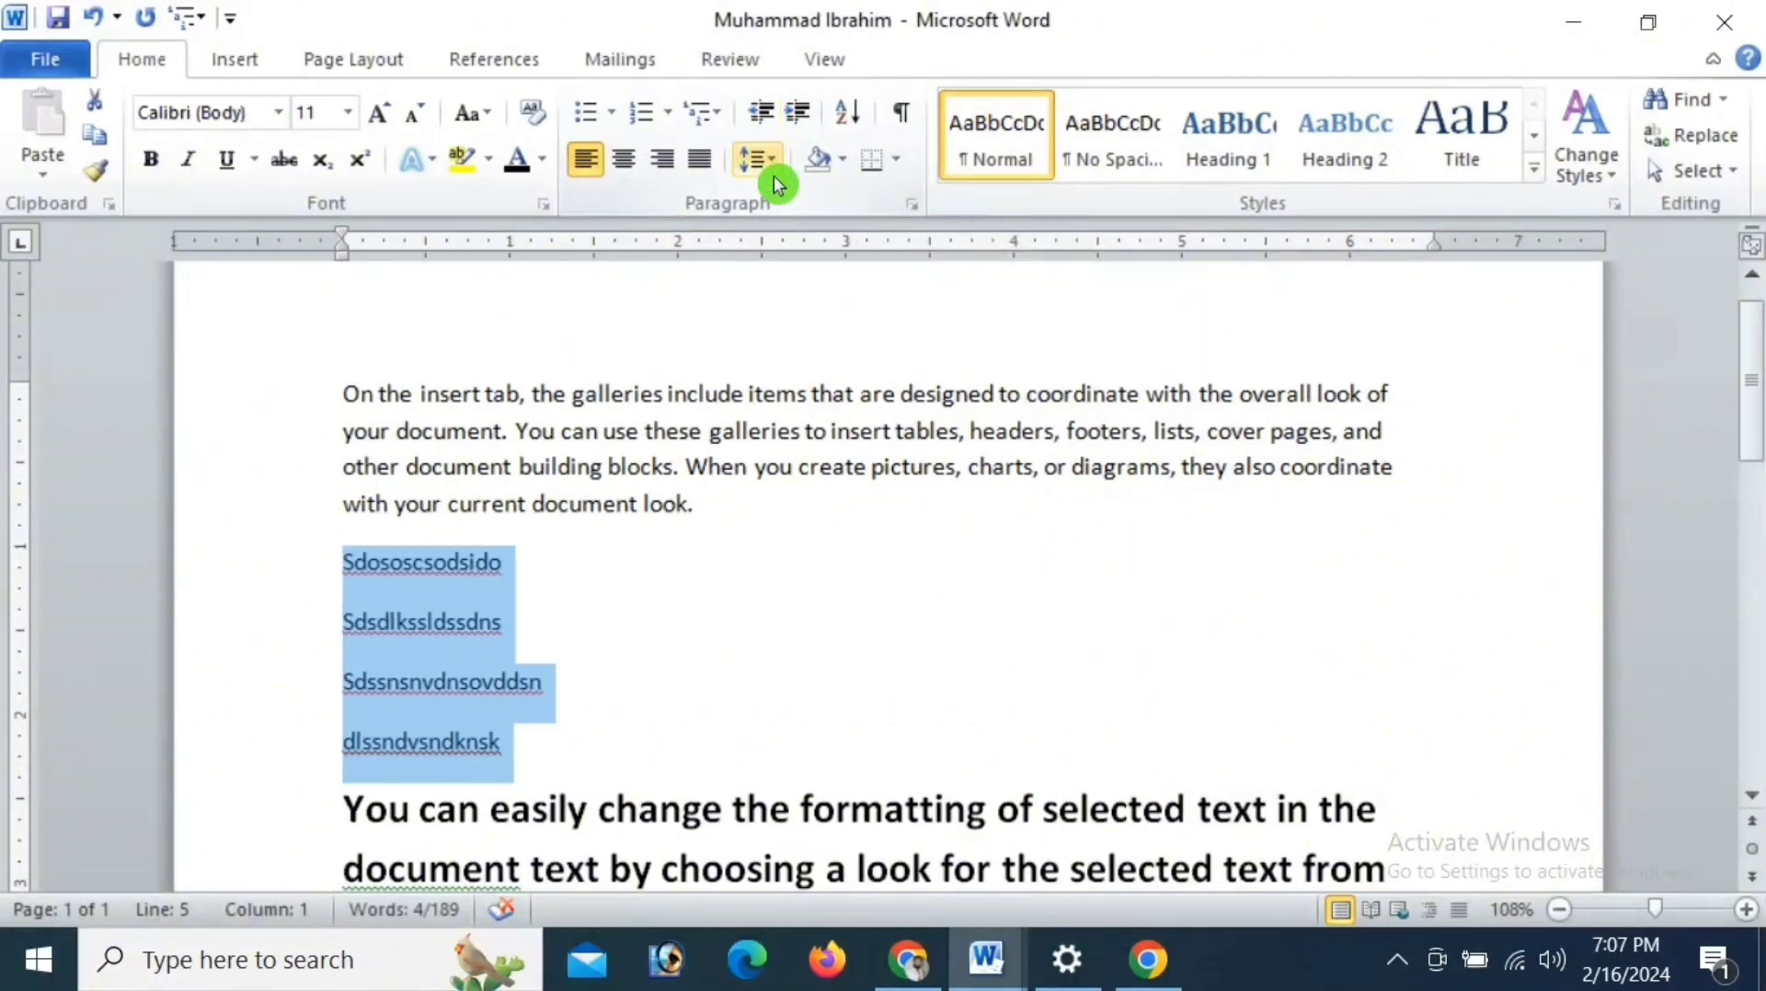
- Try centred, right and justified alignment on the four selected lines, and return them to left alignment
click(624, 162)
click(625, 162)
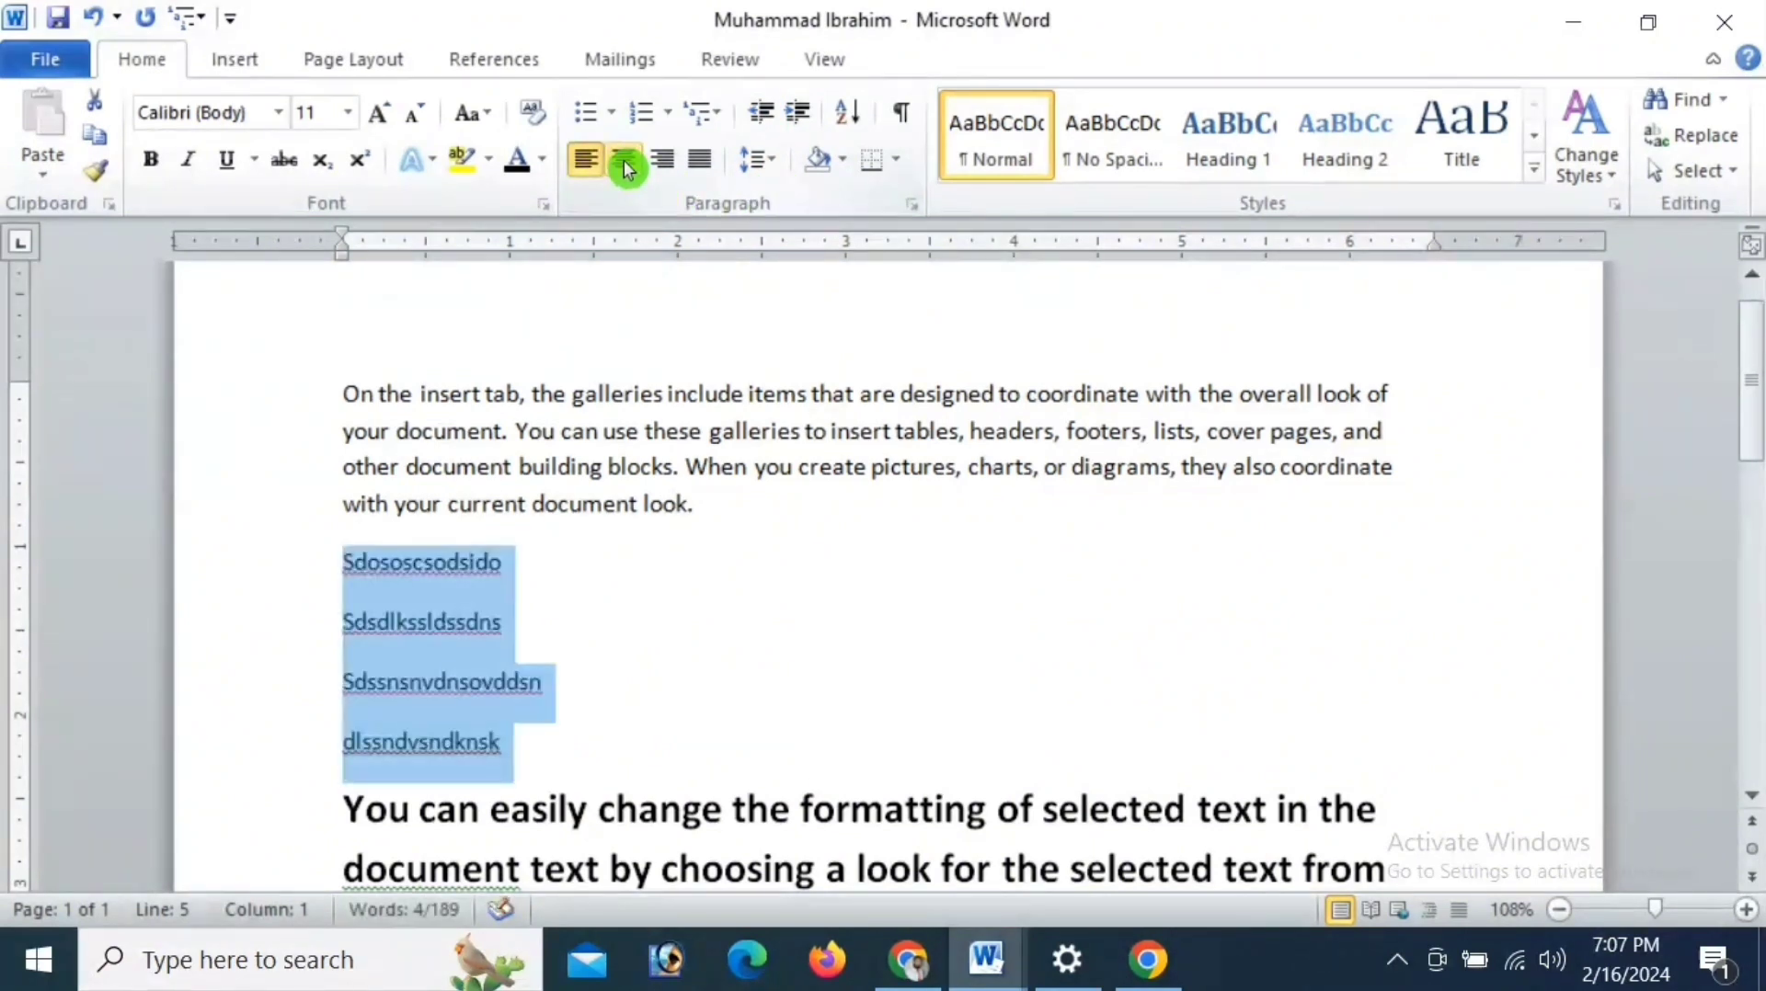
click(624, 162)
click(655, 166)
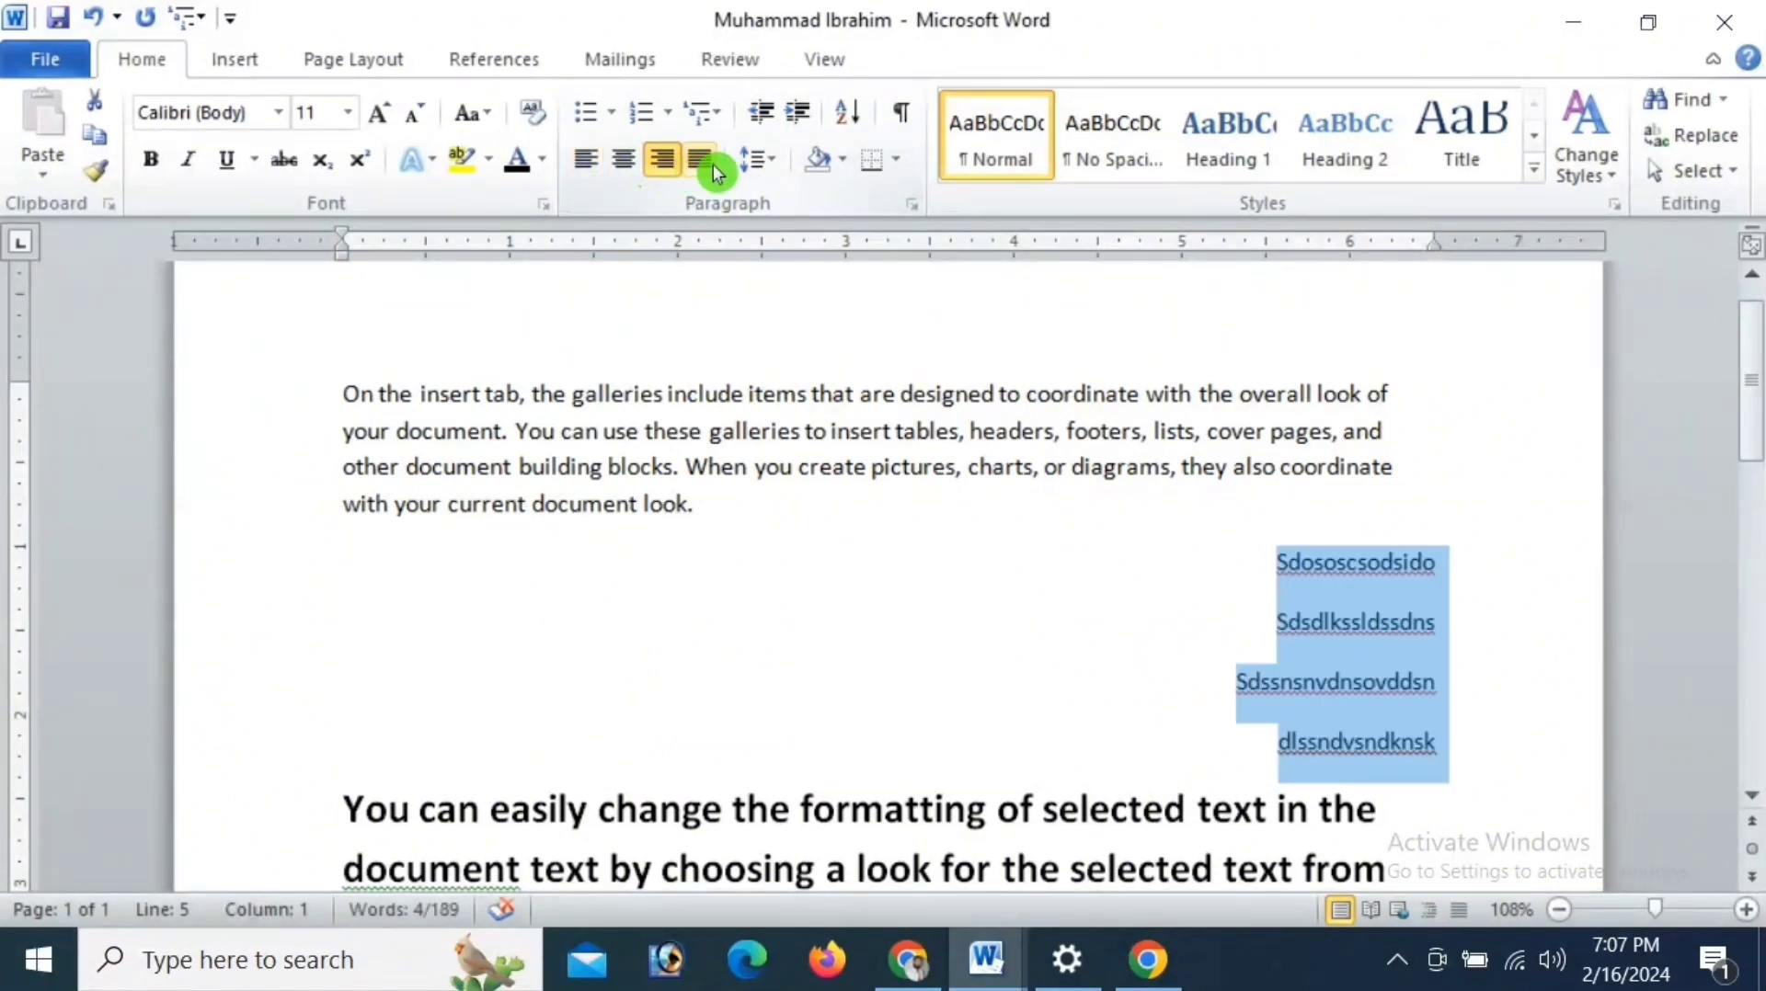
click(713, 169)
click(712, 169)
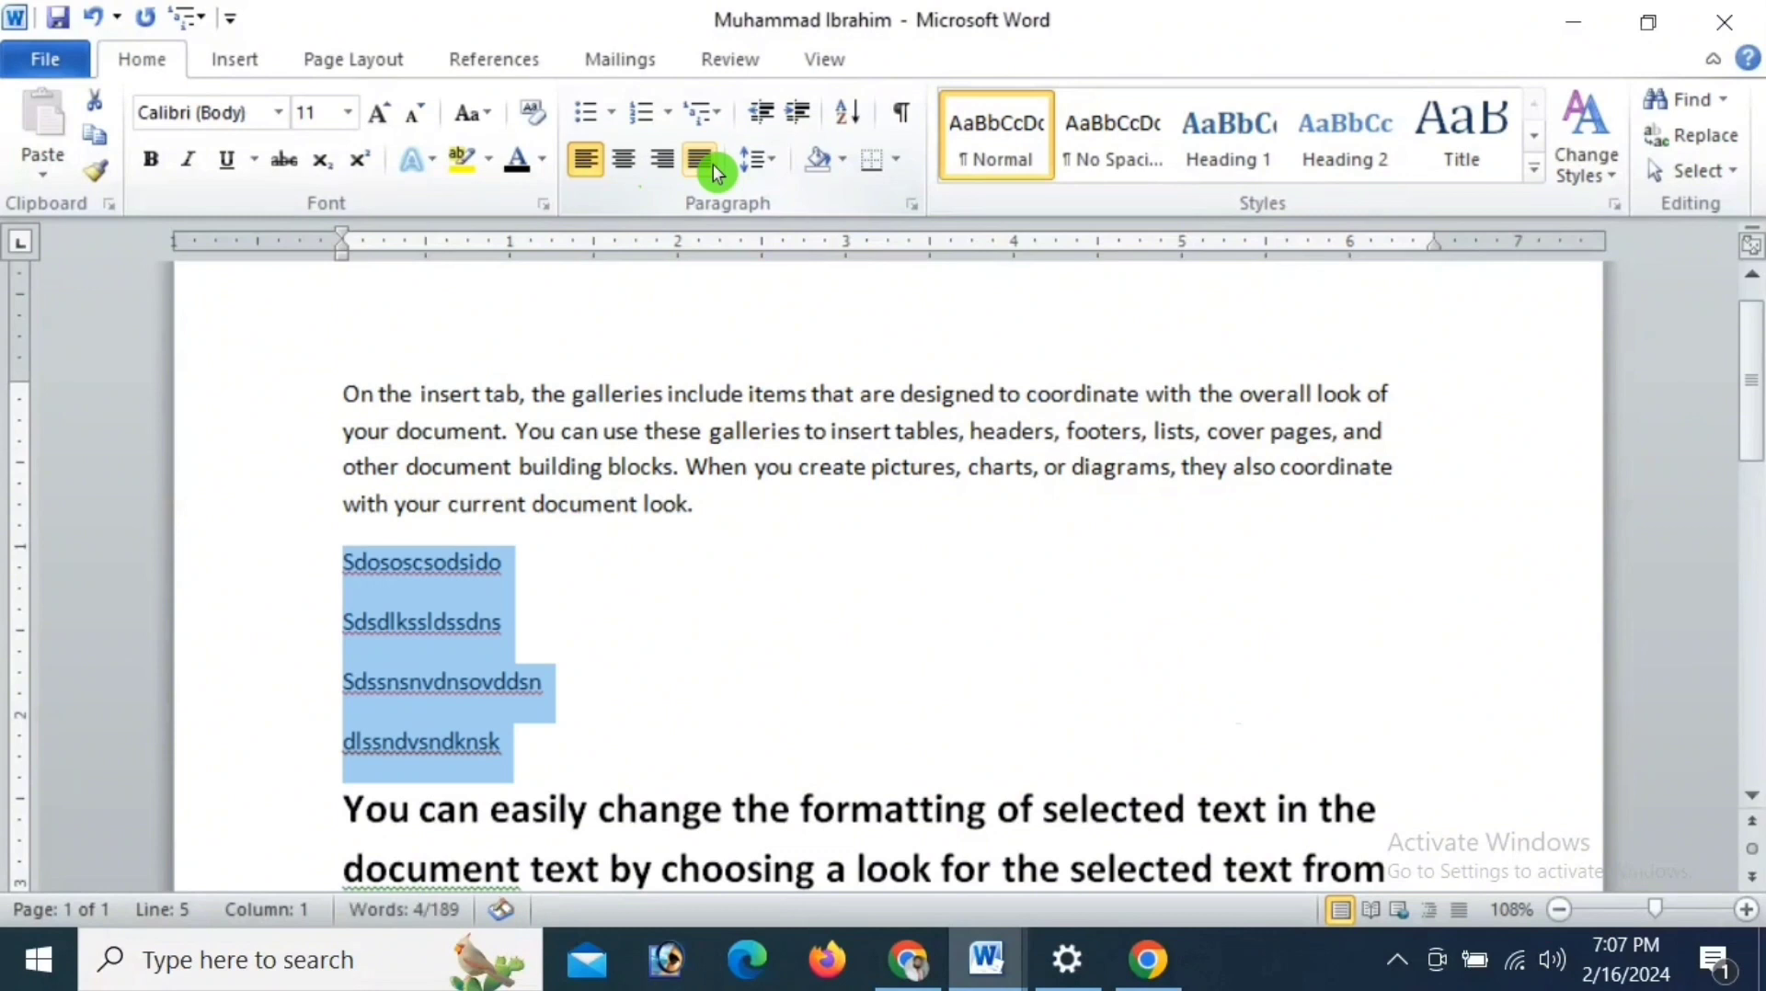
click(713, 169)
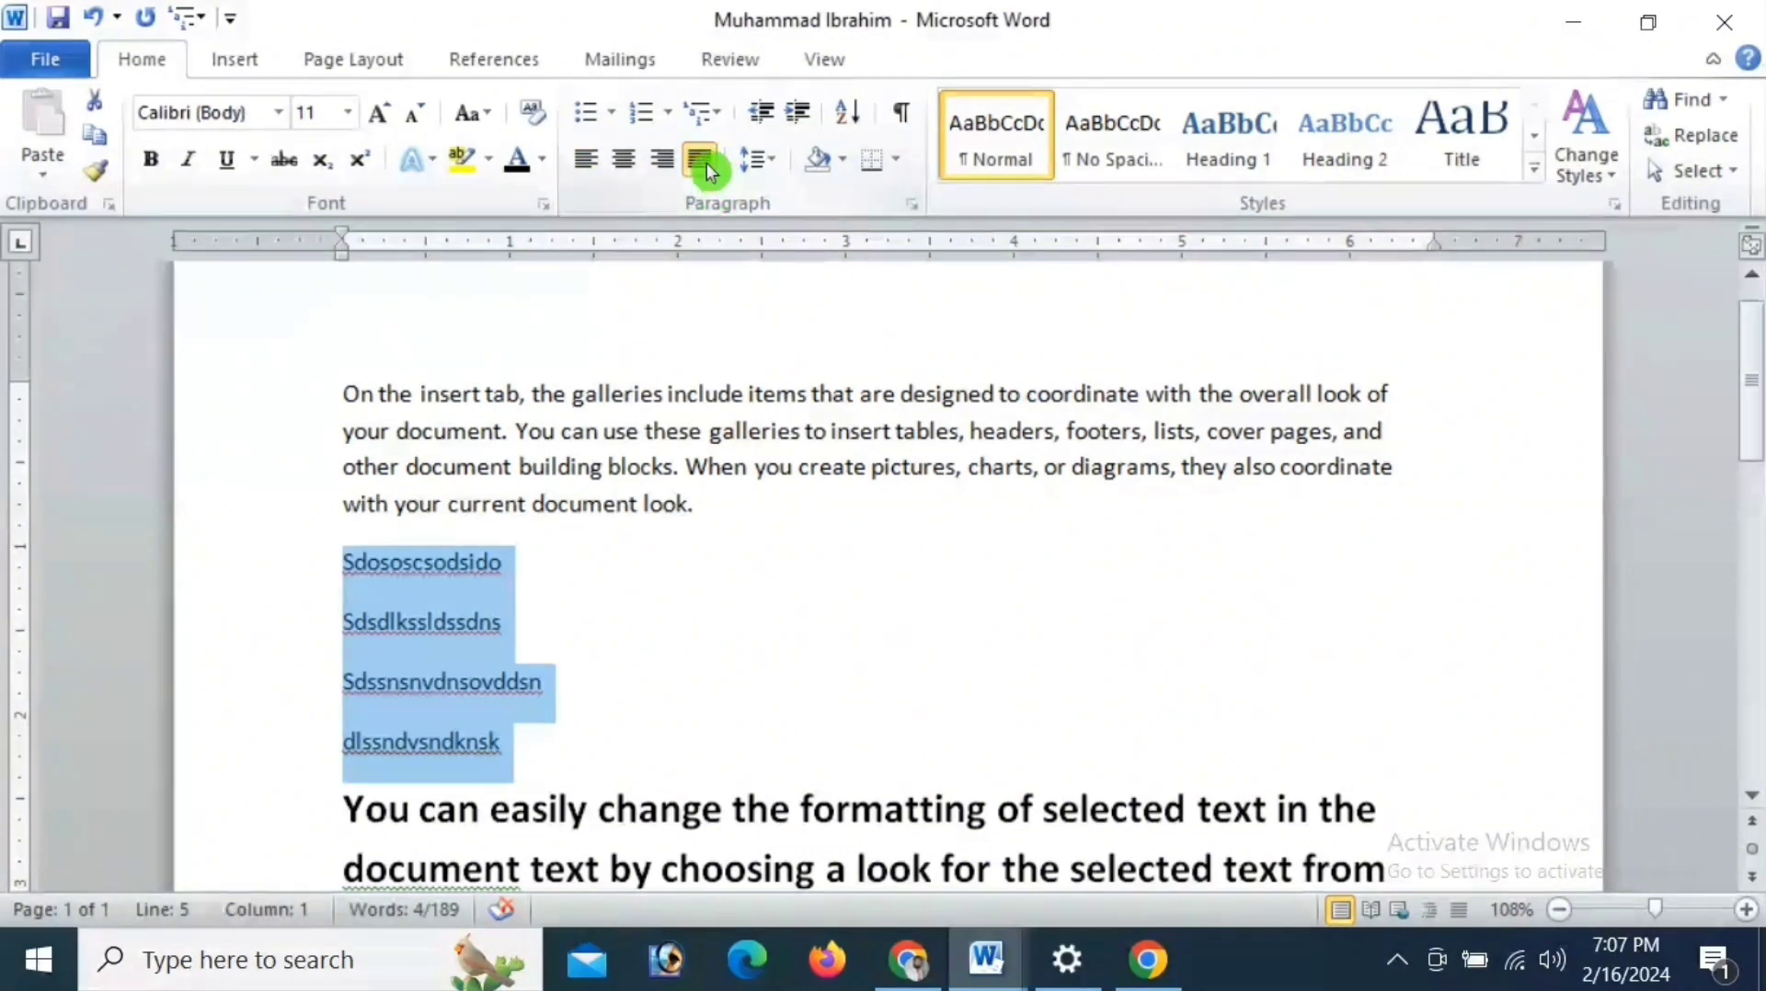
click(704, 164)
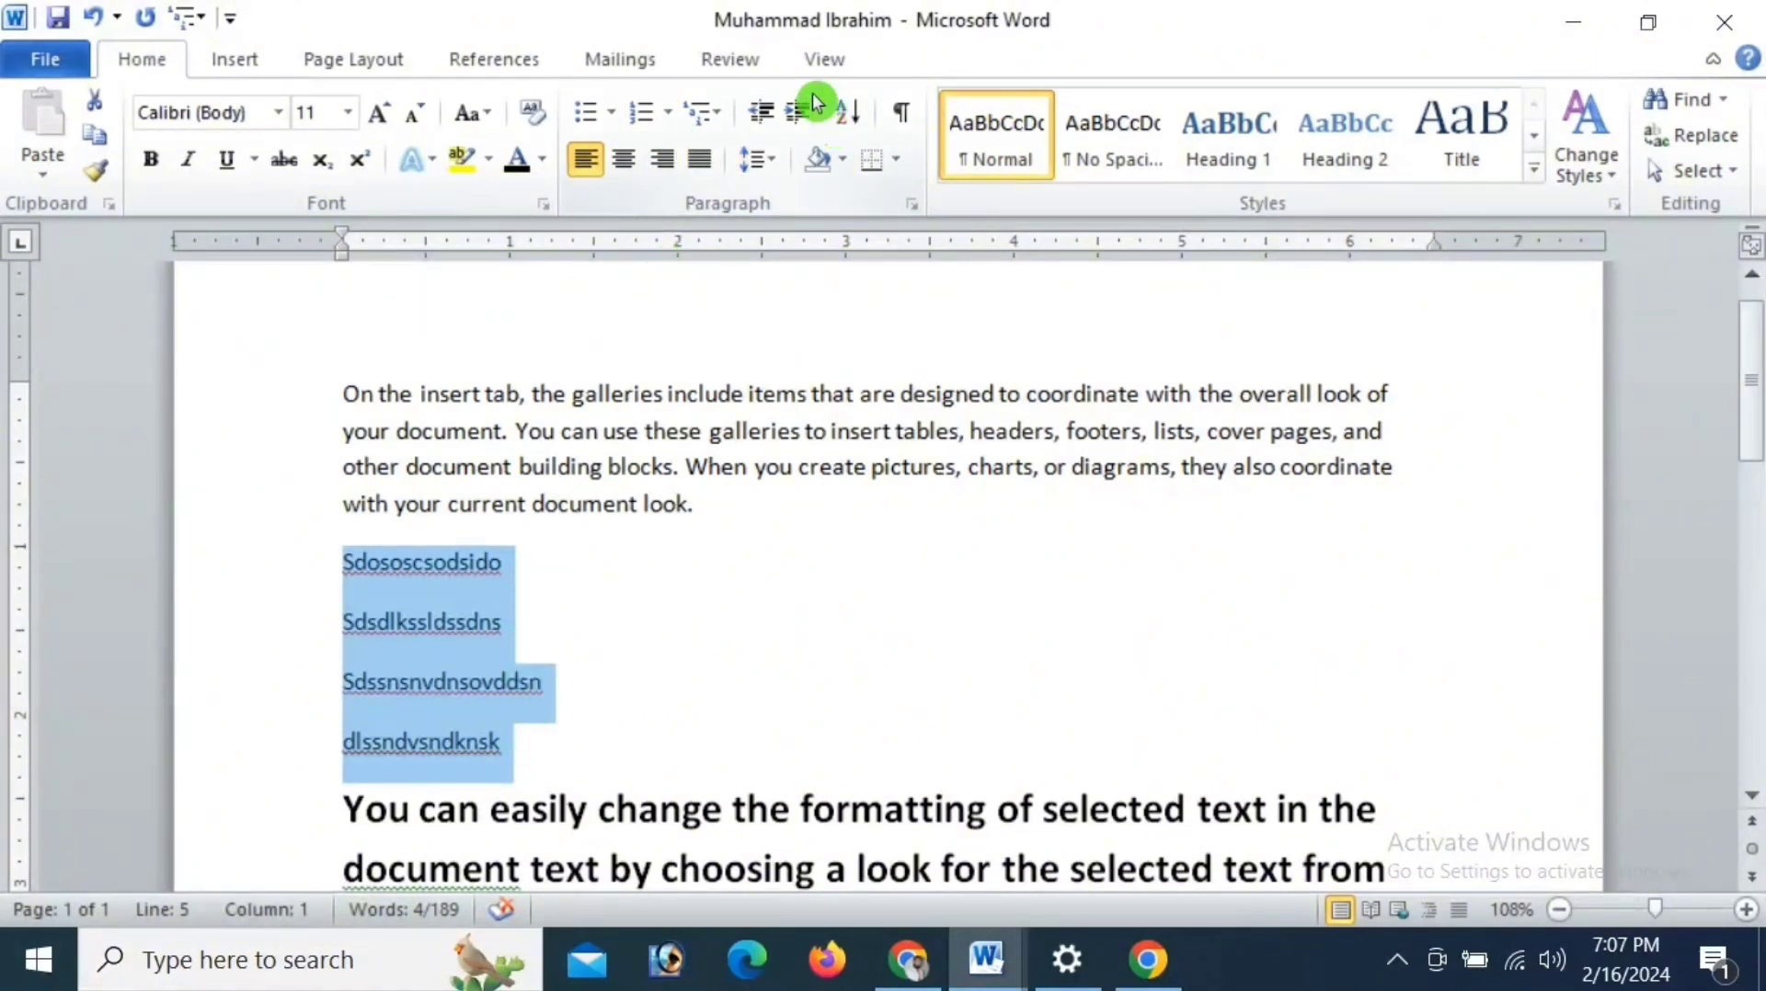
- Set the line spacing of the four selected short lines to 1.0
click(777, 163)
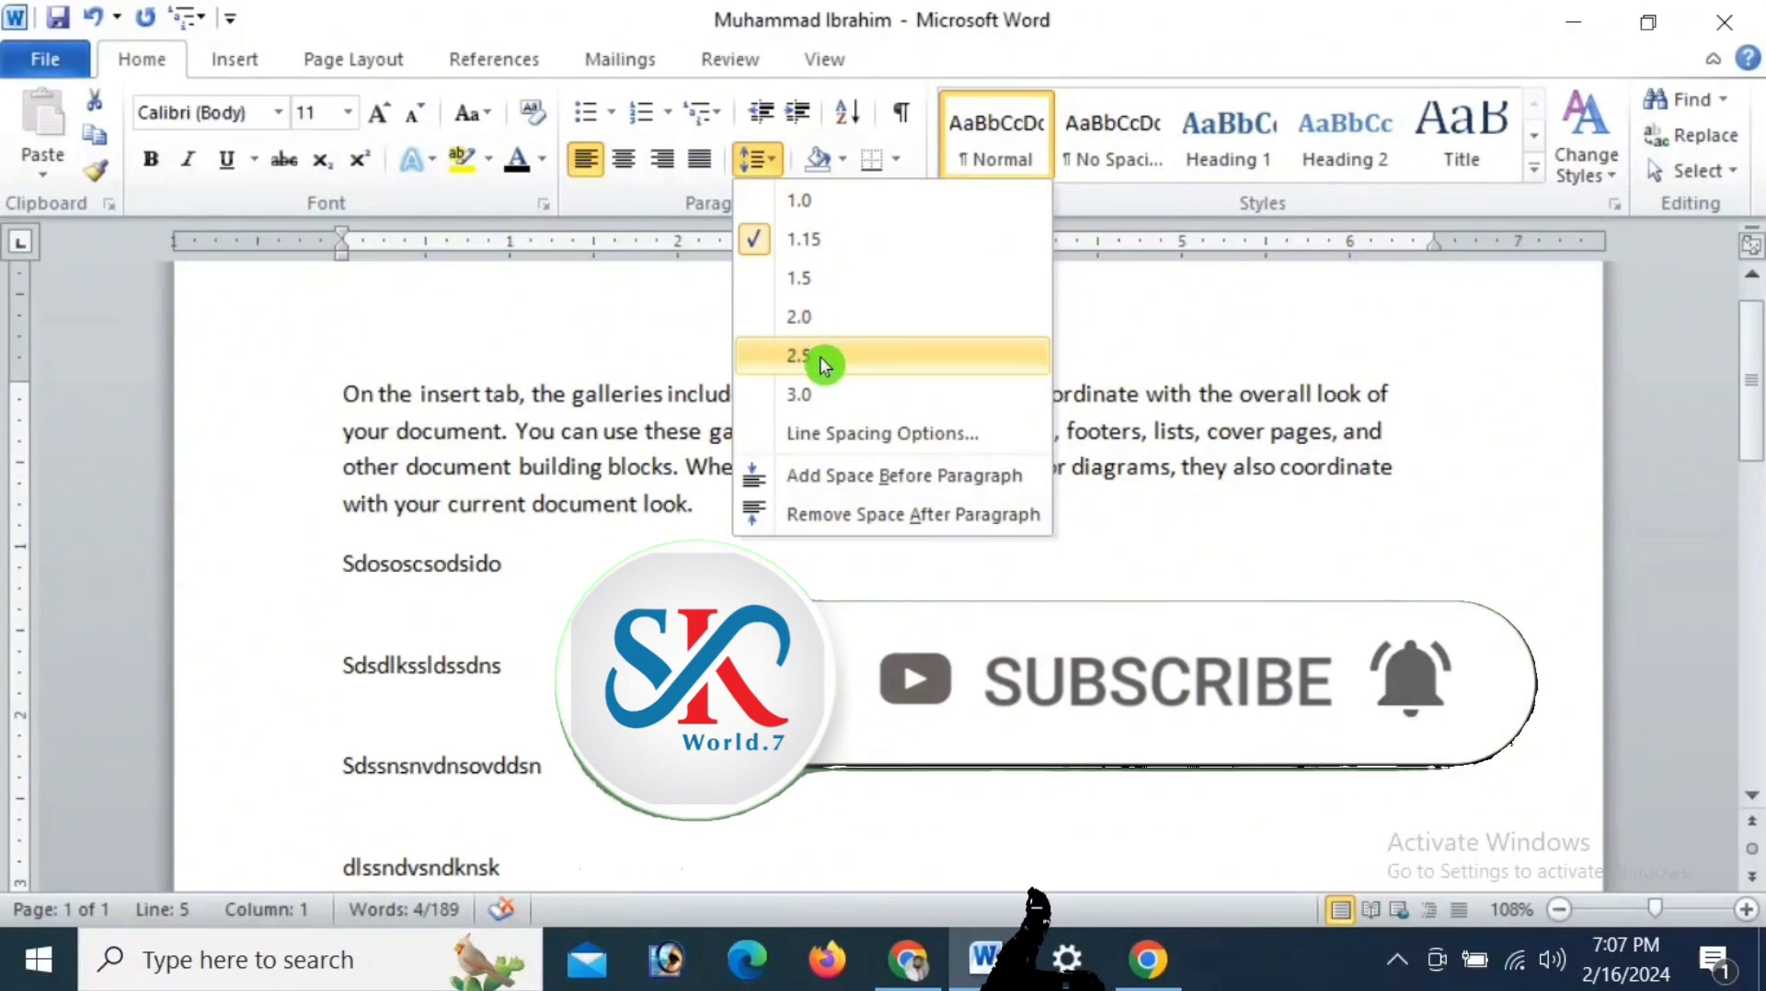
click(810, 202)
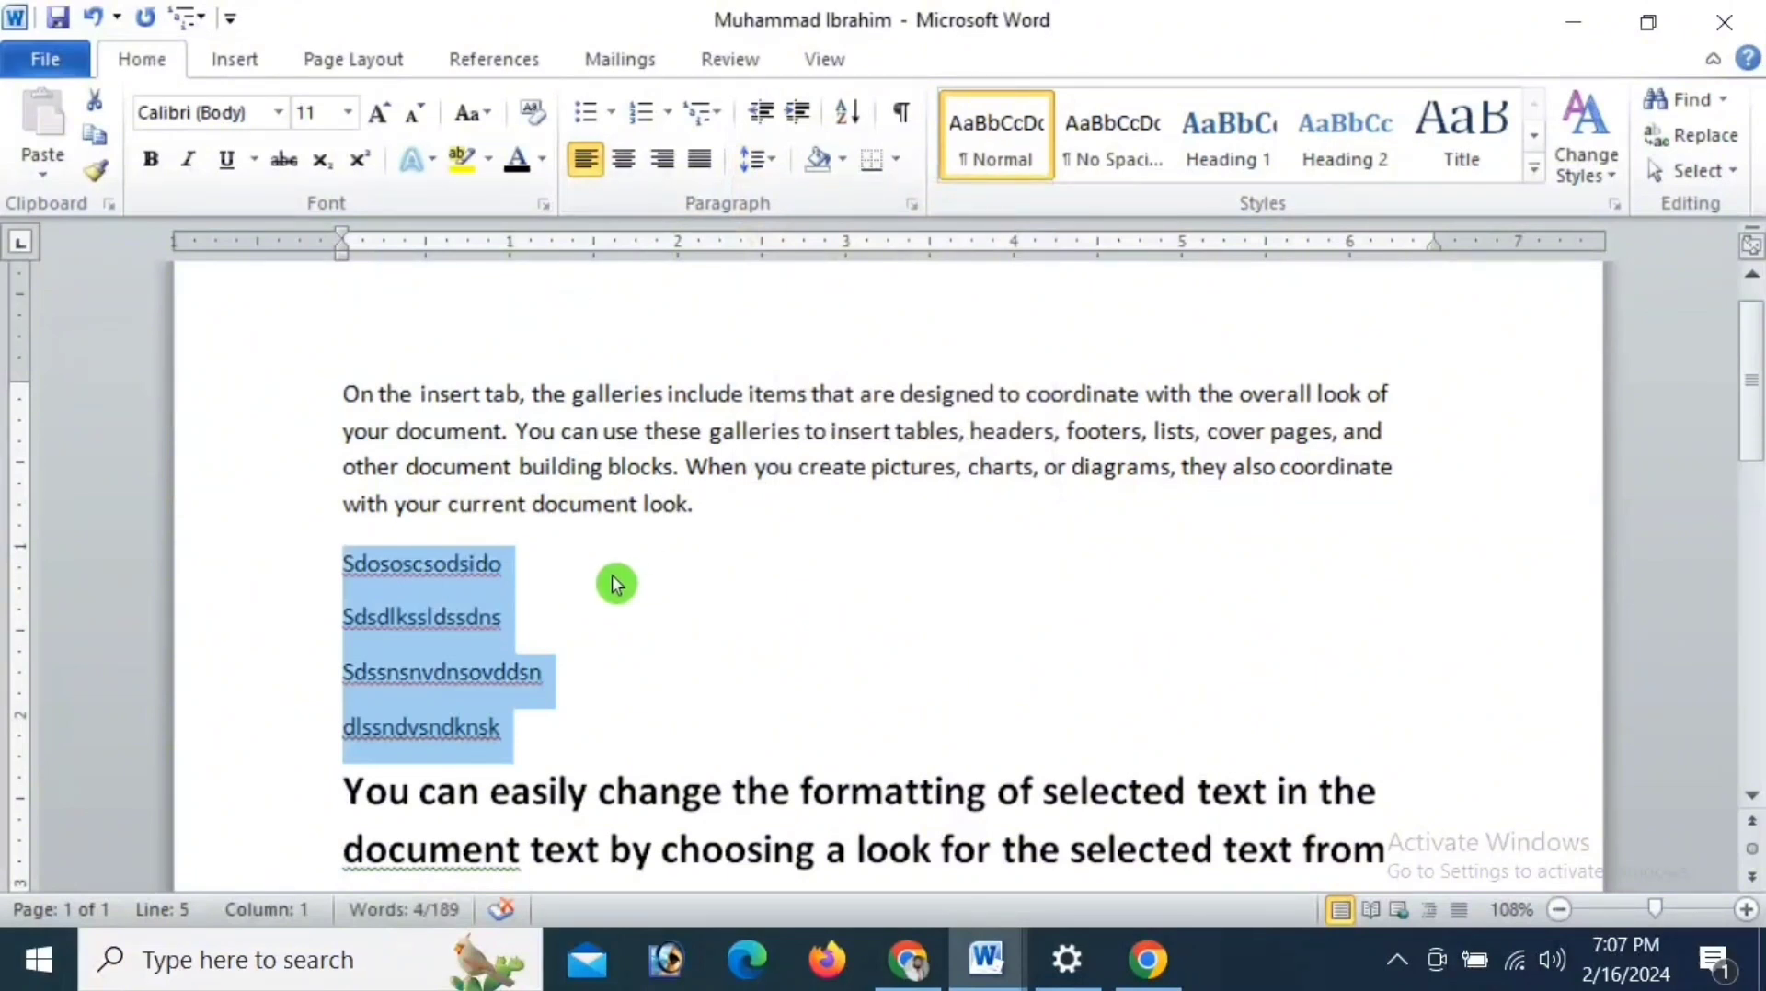
- Select the whole first paragraph and open the line spacing choices for it
drag(340, 391, 696, 501)
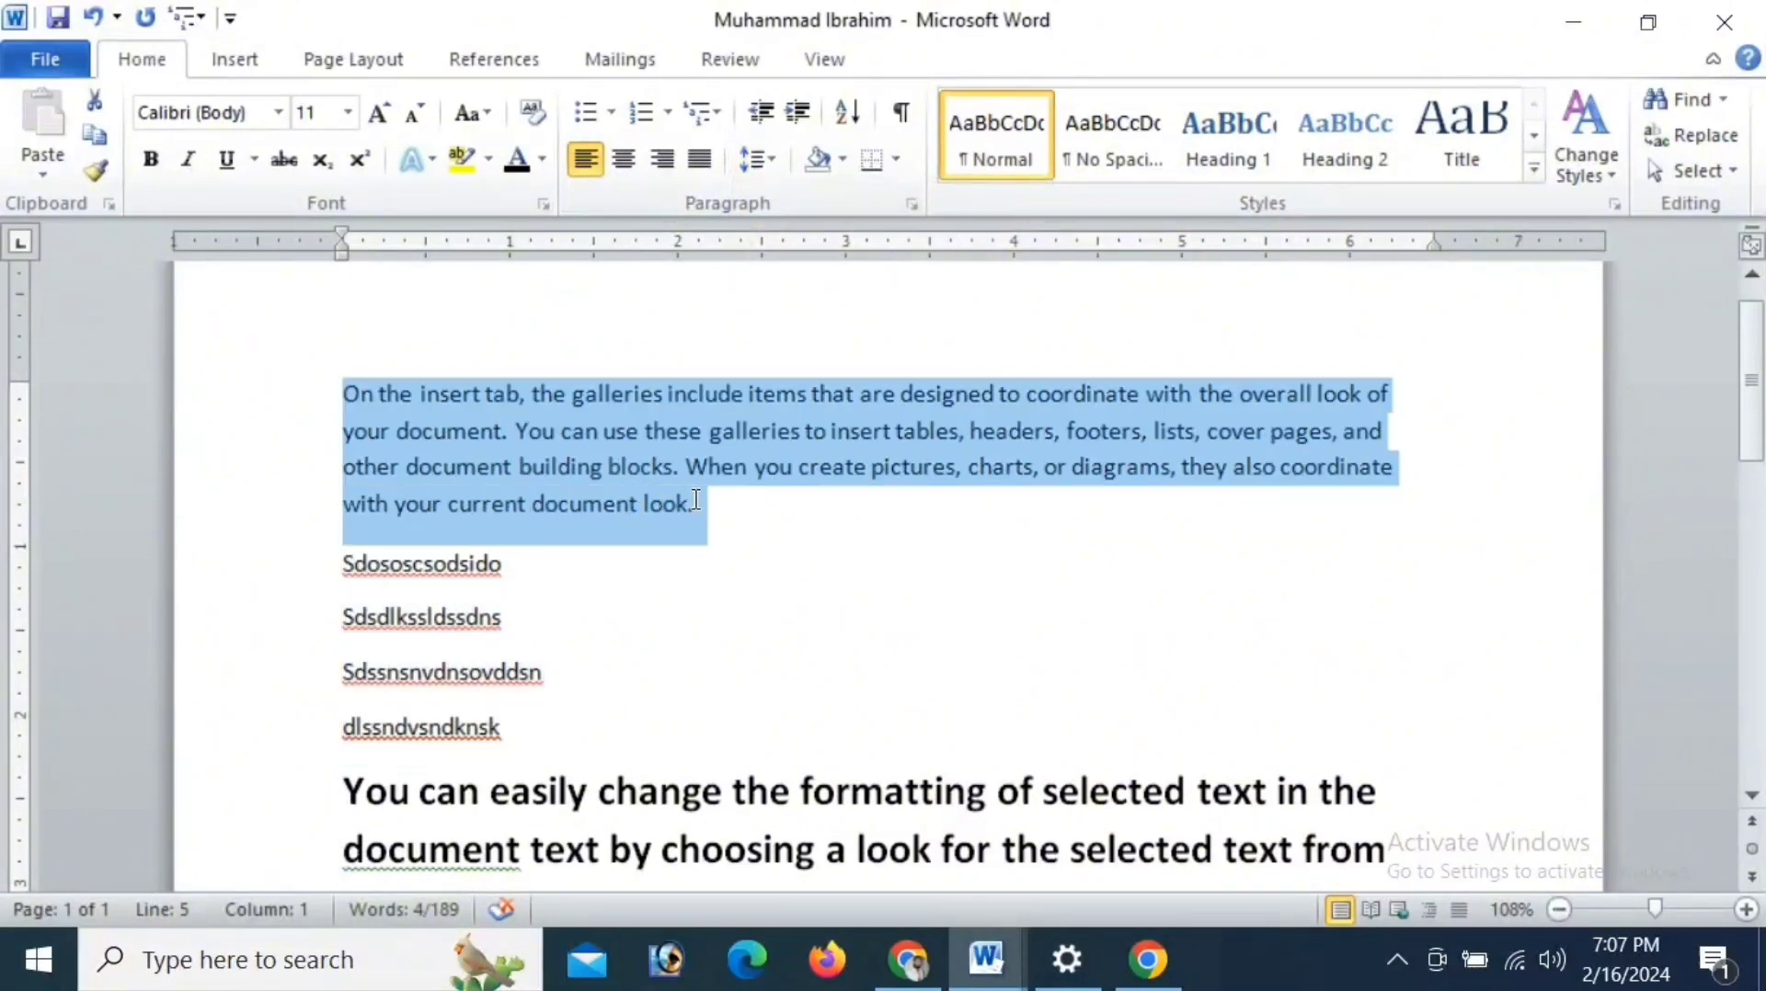
click(776, 166)
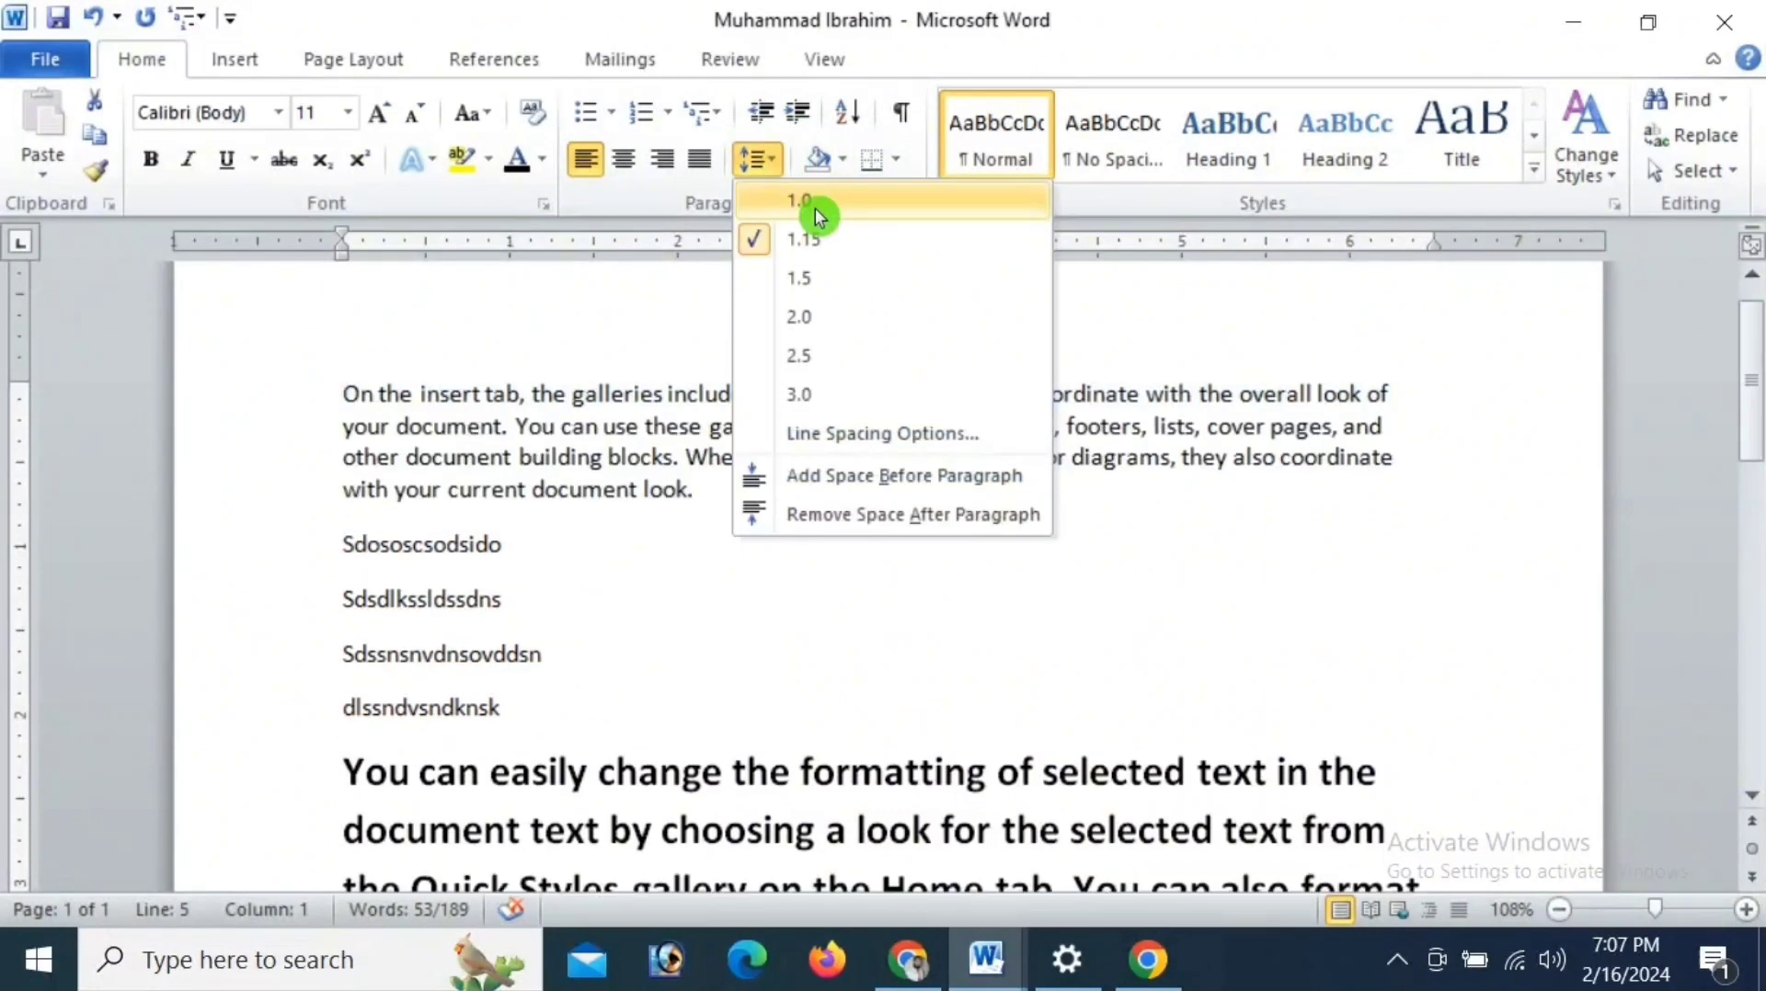
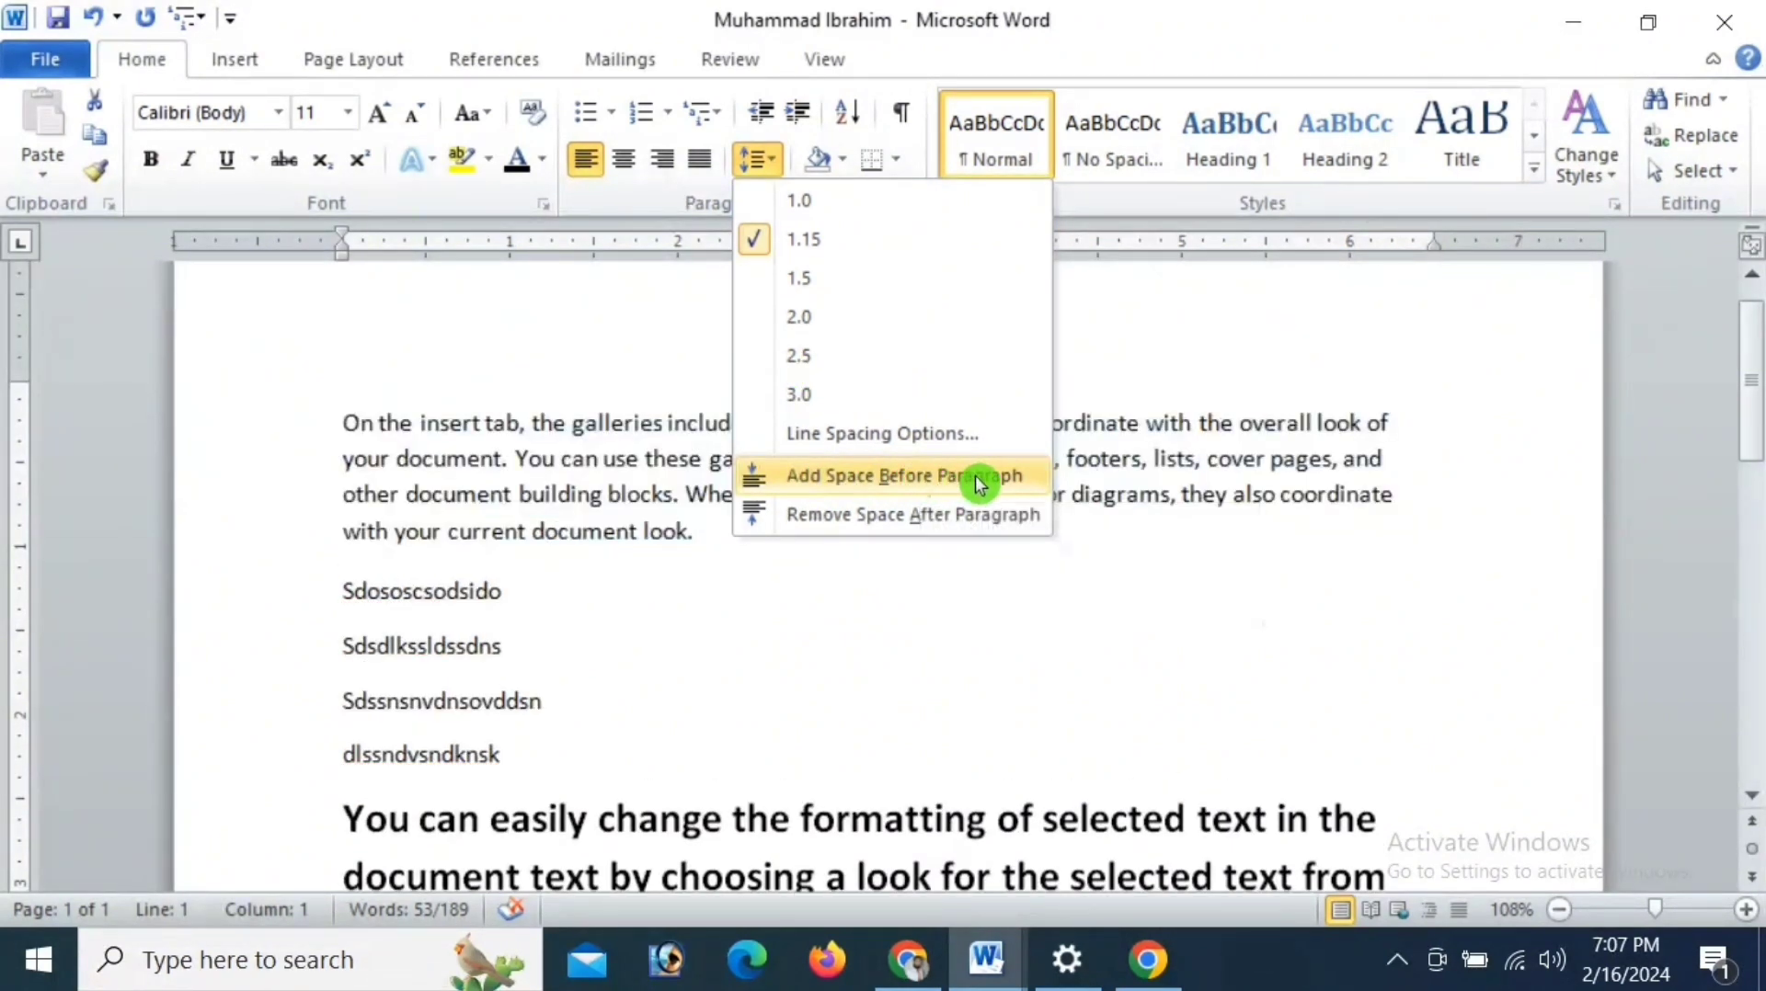
- Add space before the first paragraph, remove it again, and remove the space after the paragraph
click(1017, 477)
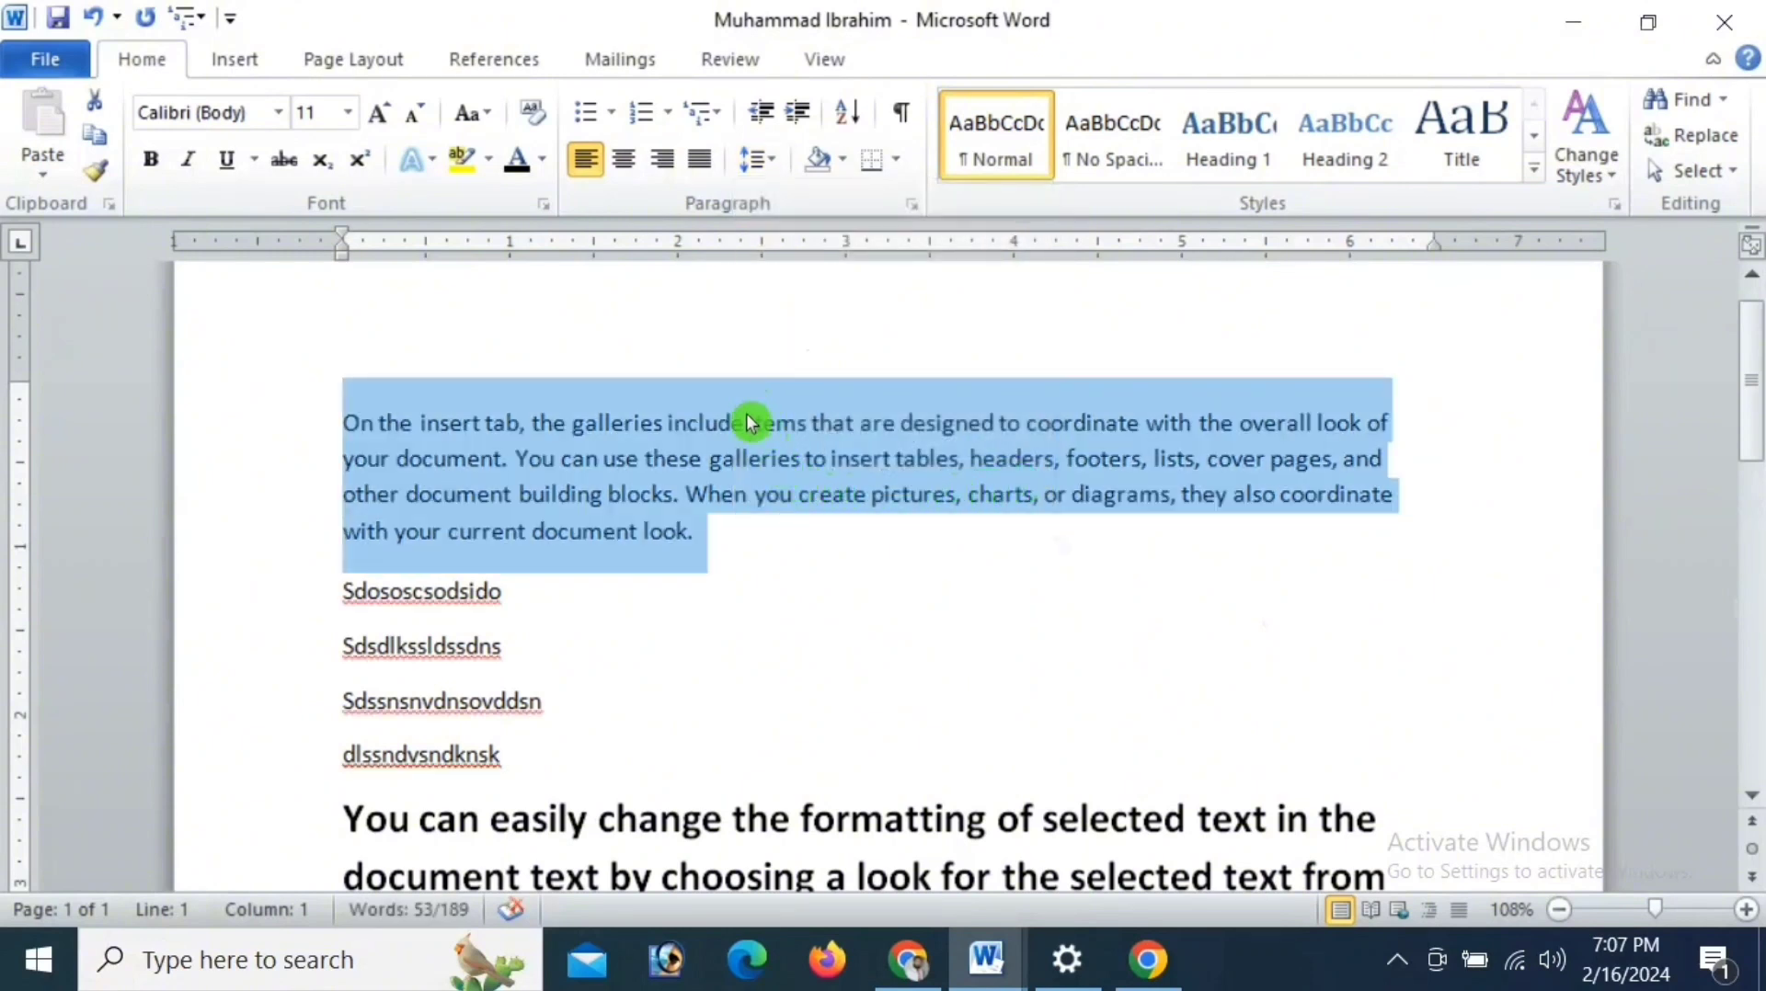
click(773, 159)
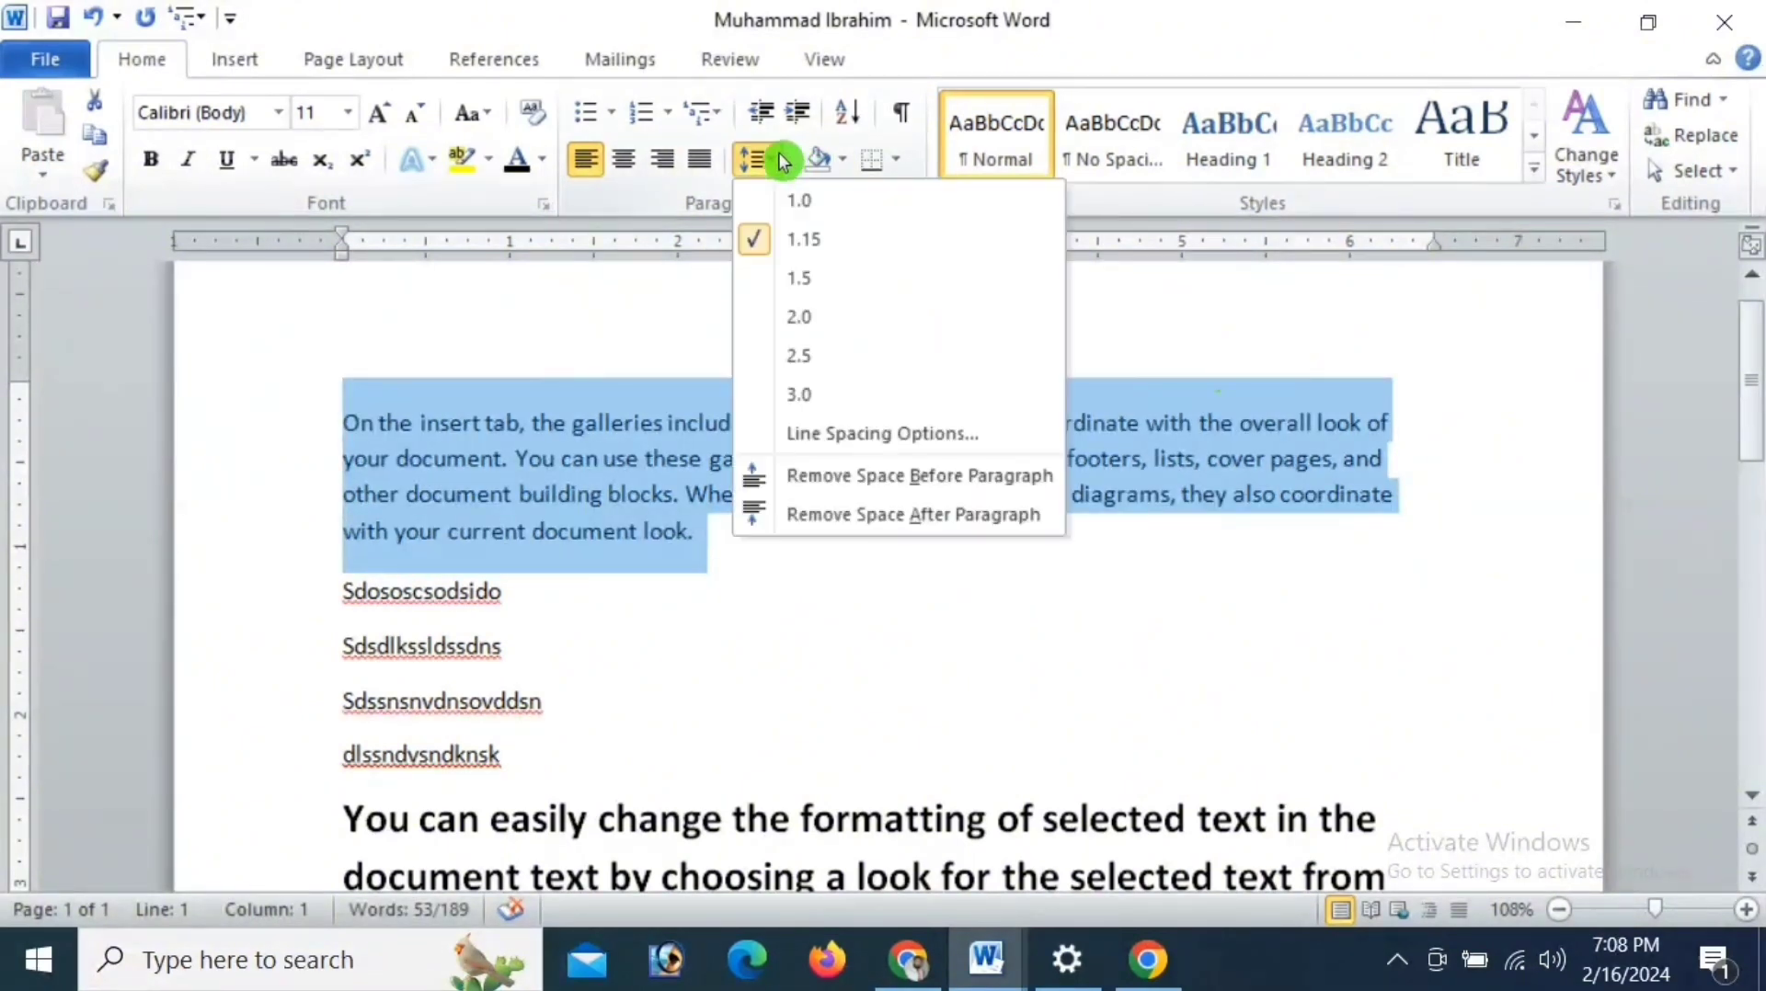
click(838, 476)
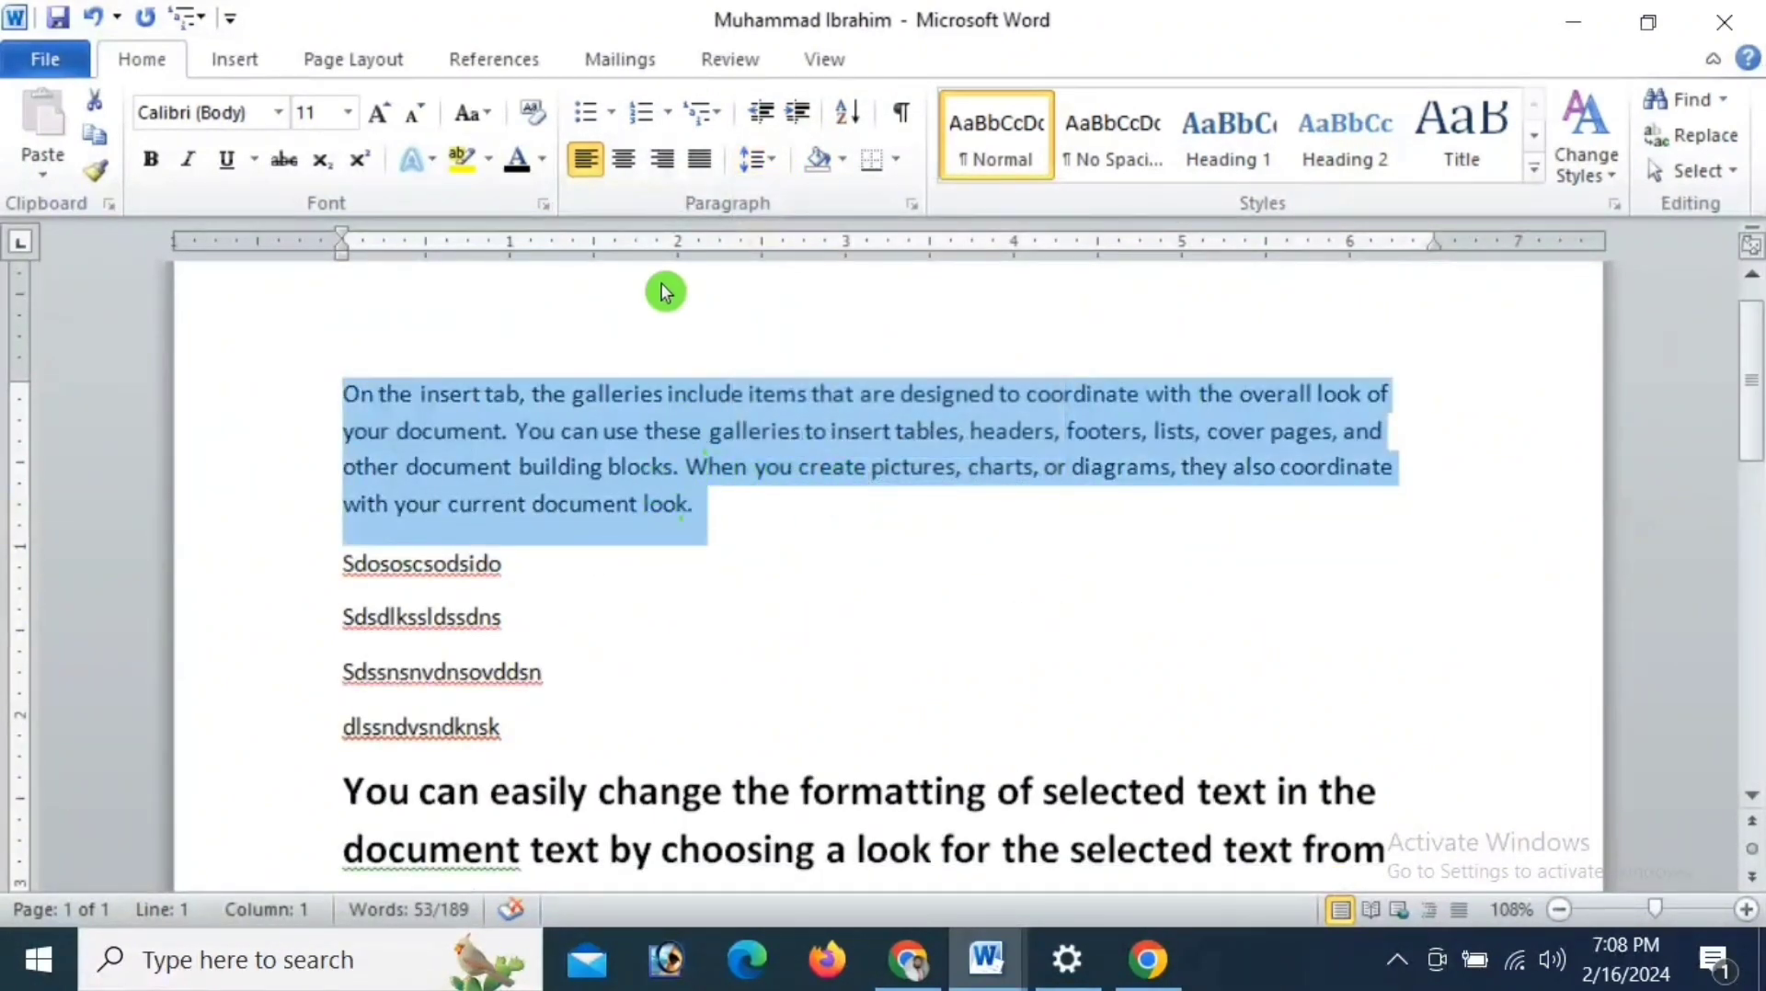
click(777, 162)
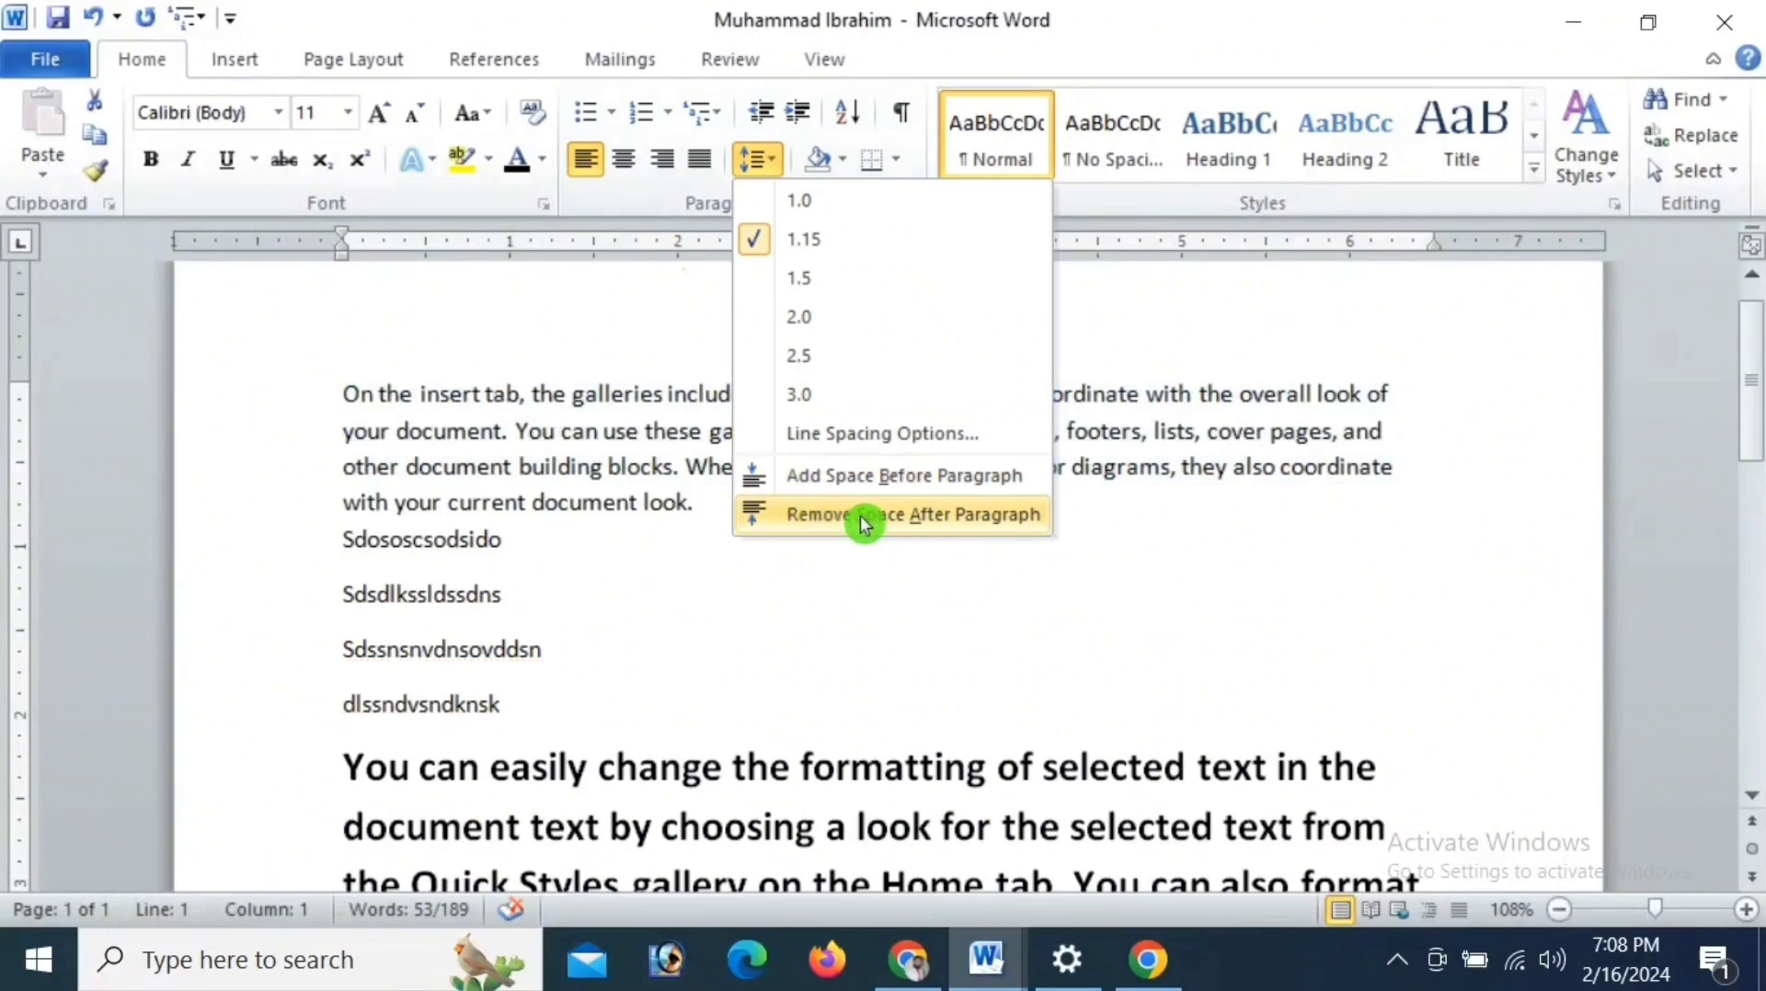
click(876, 517)
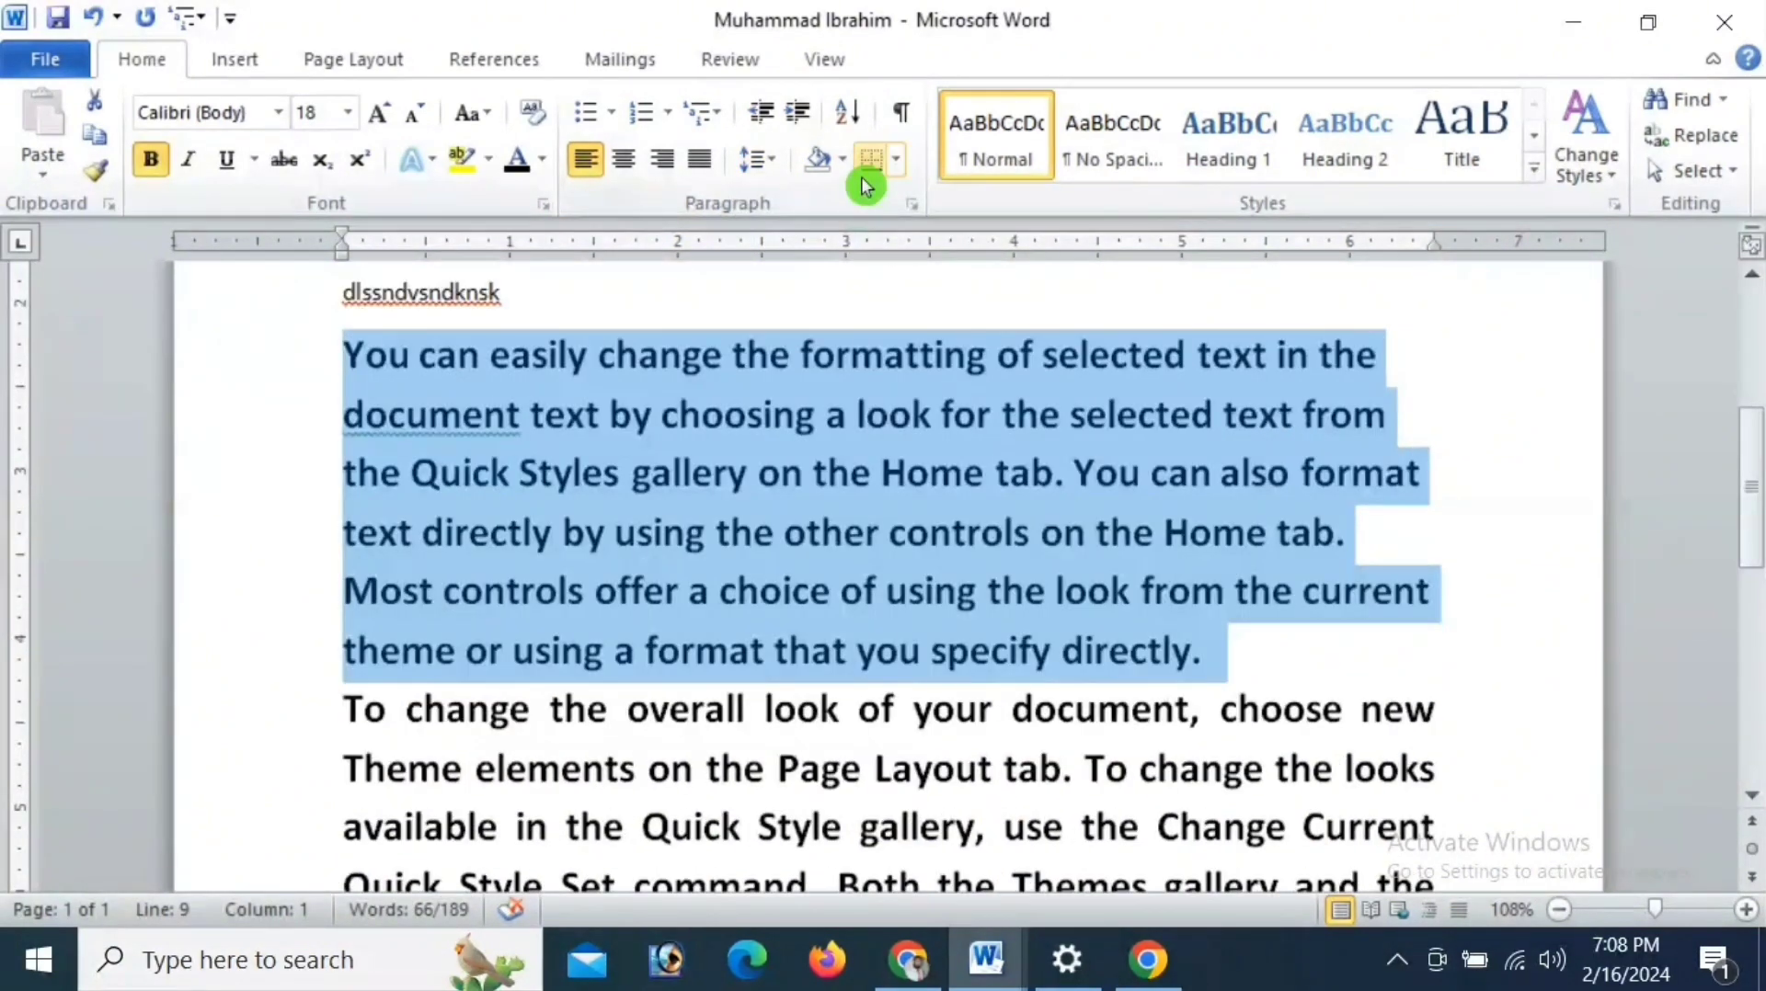
- Shade the large bold paragraph with a light red theme colour, and undo the shading
click(844, 162)
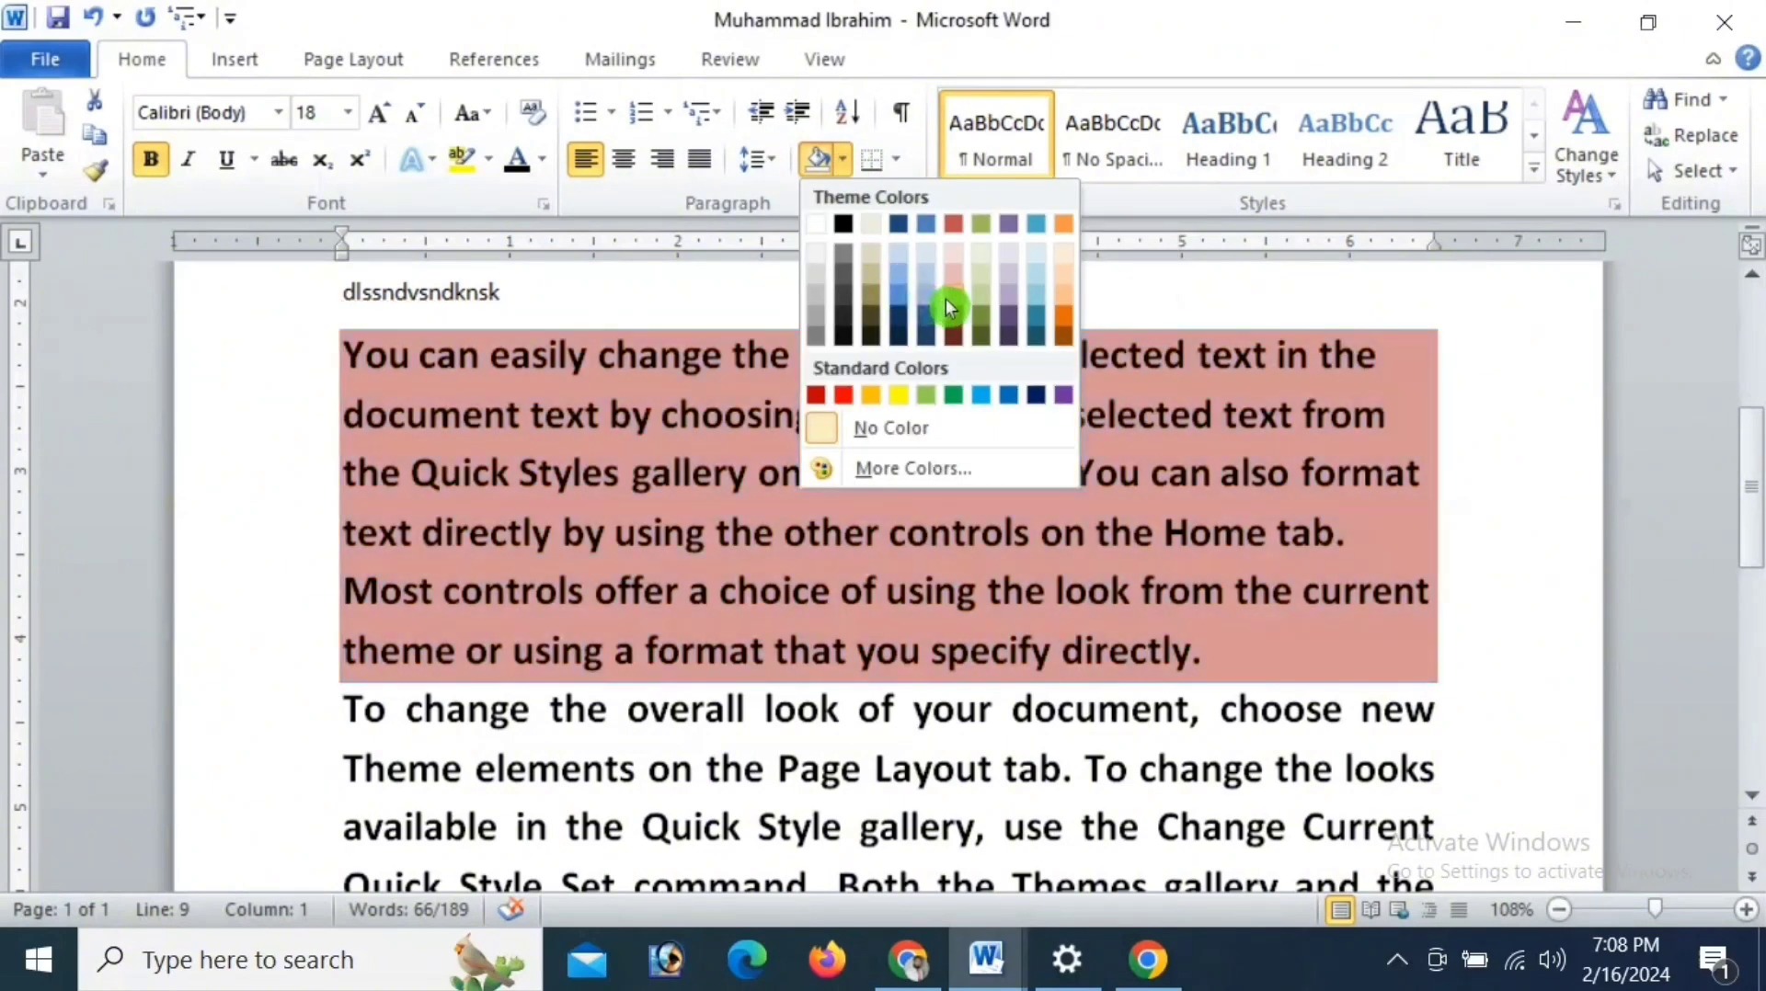
click(953, 296)
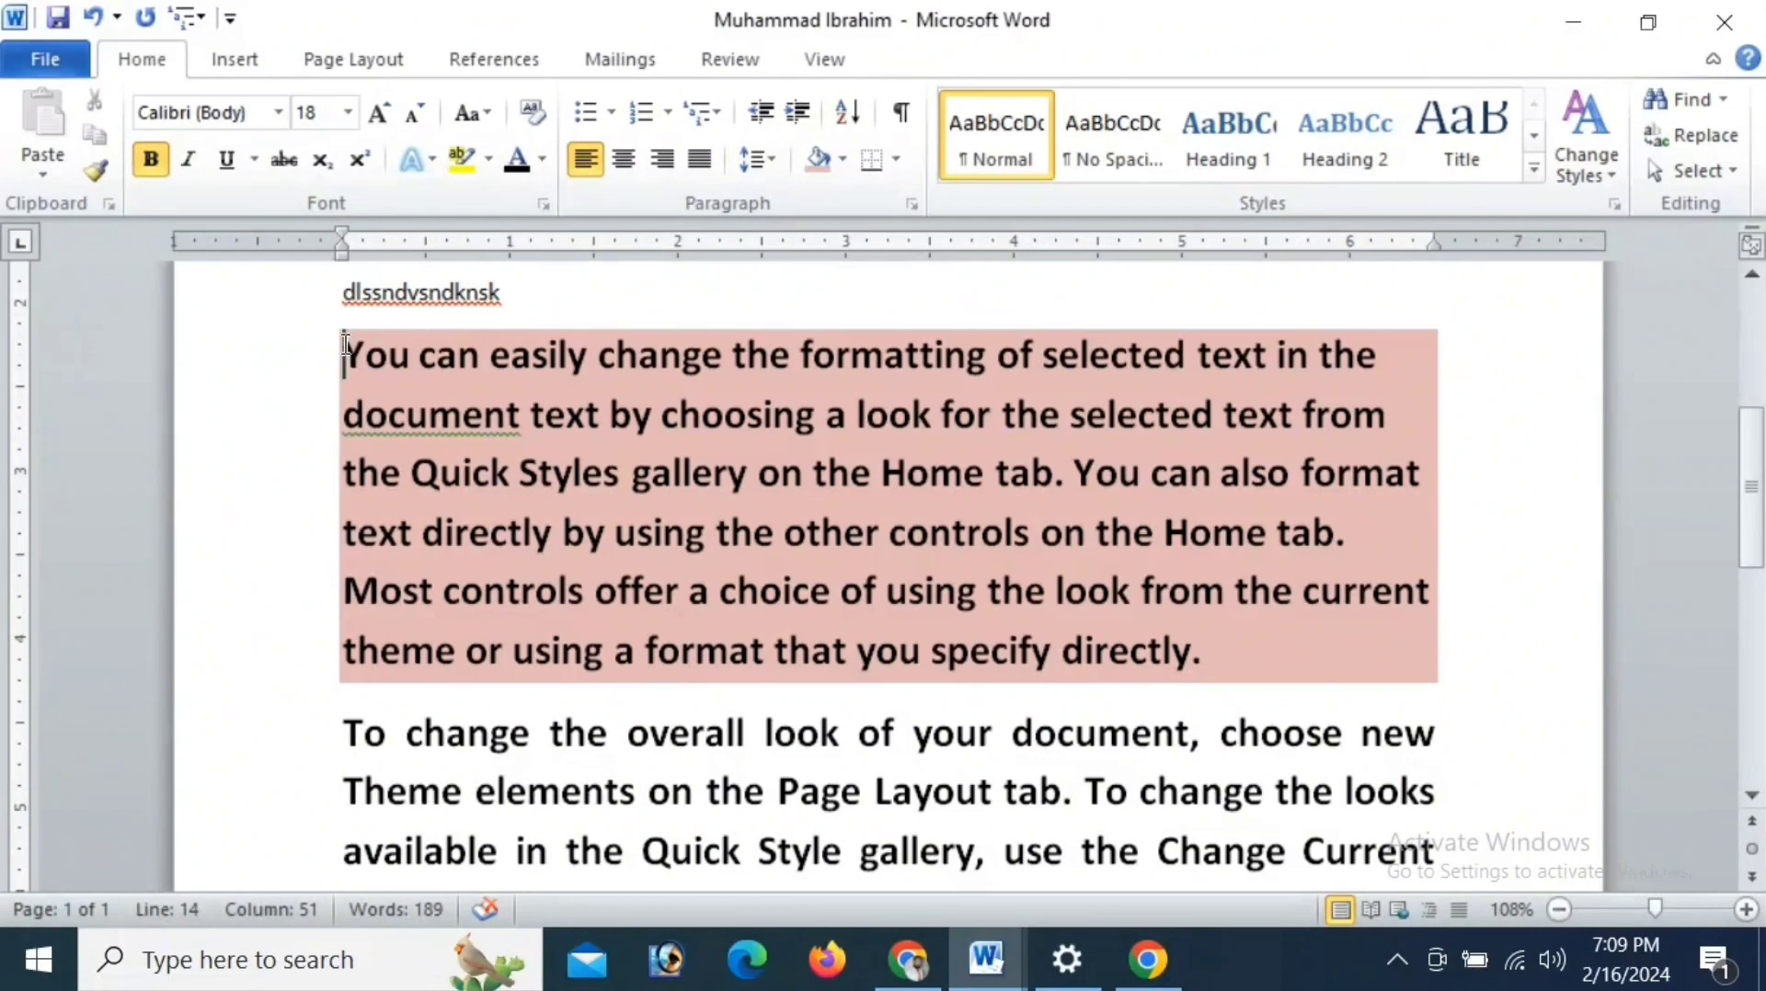
click(93, 19)
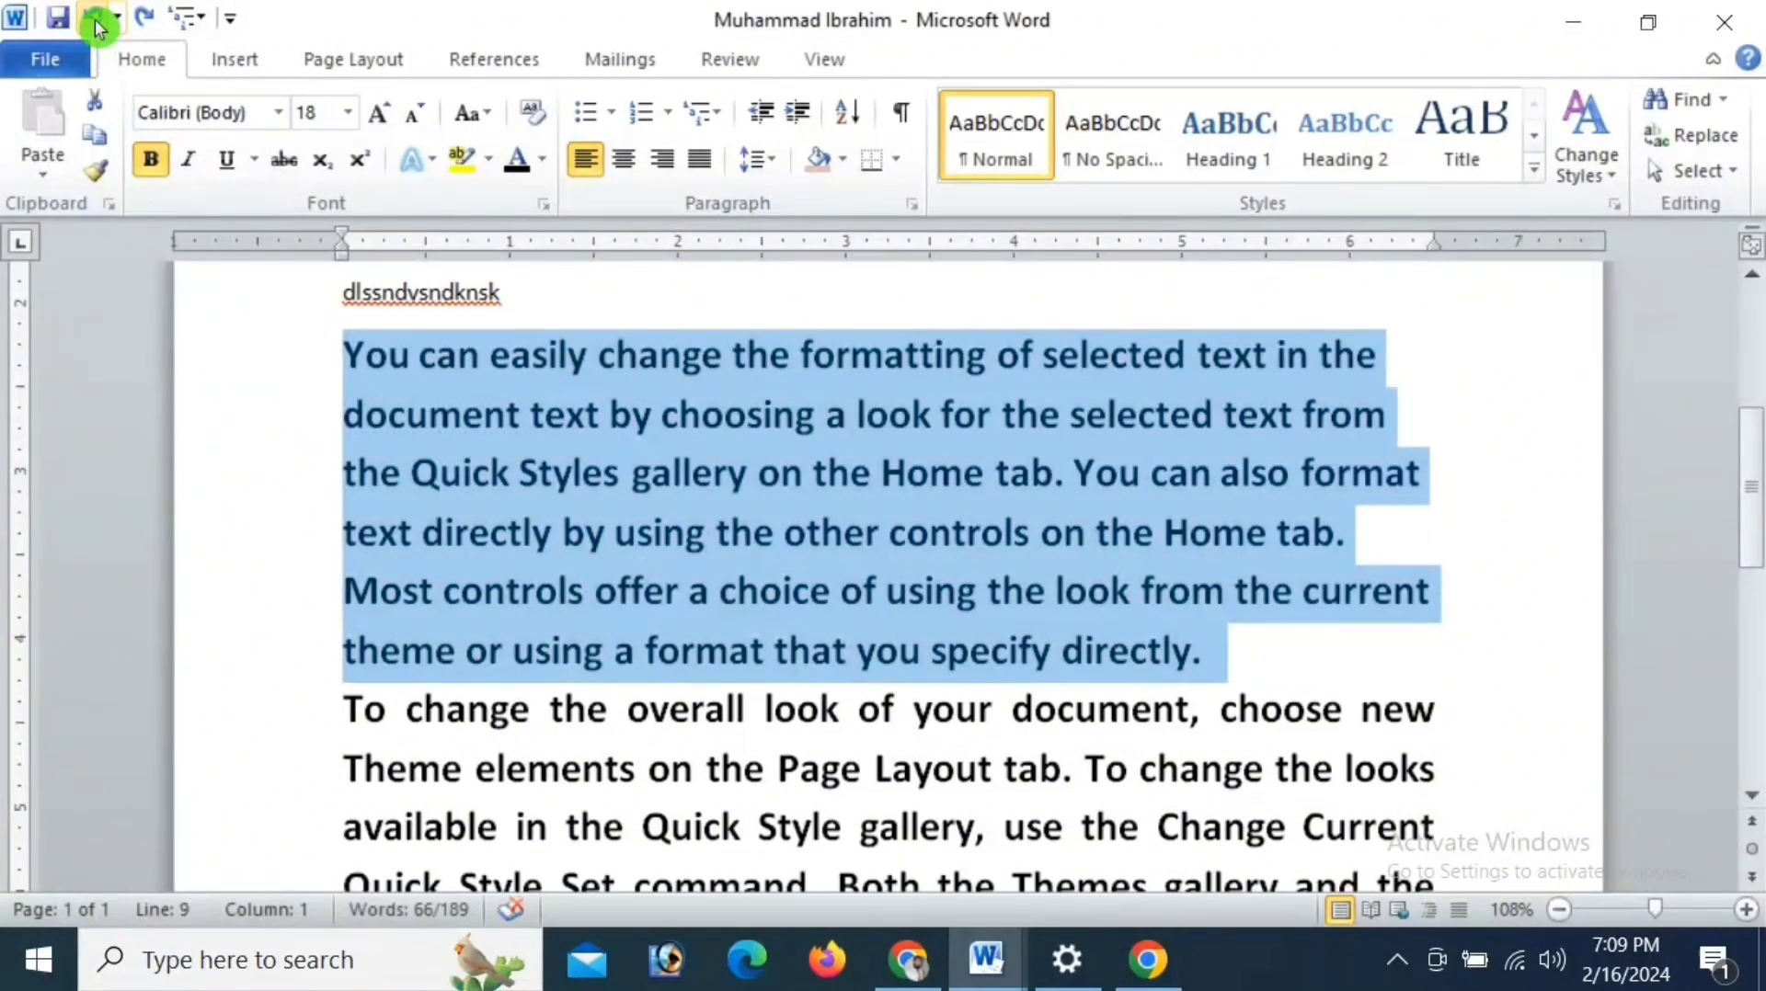
click(99, 28)
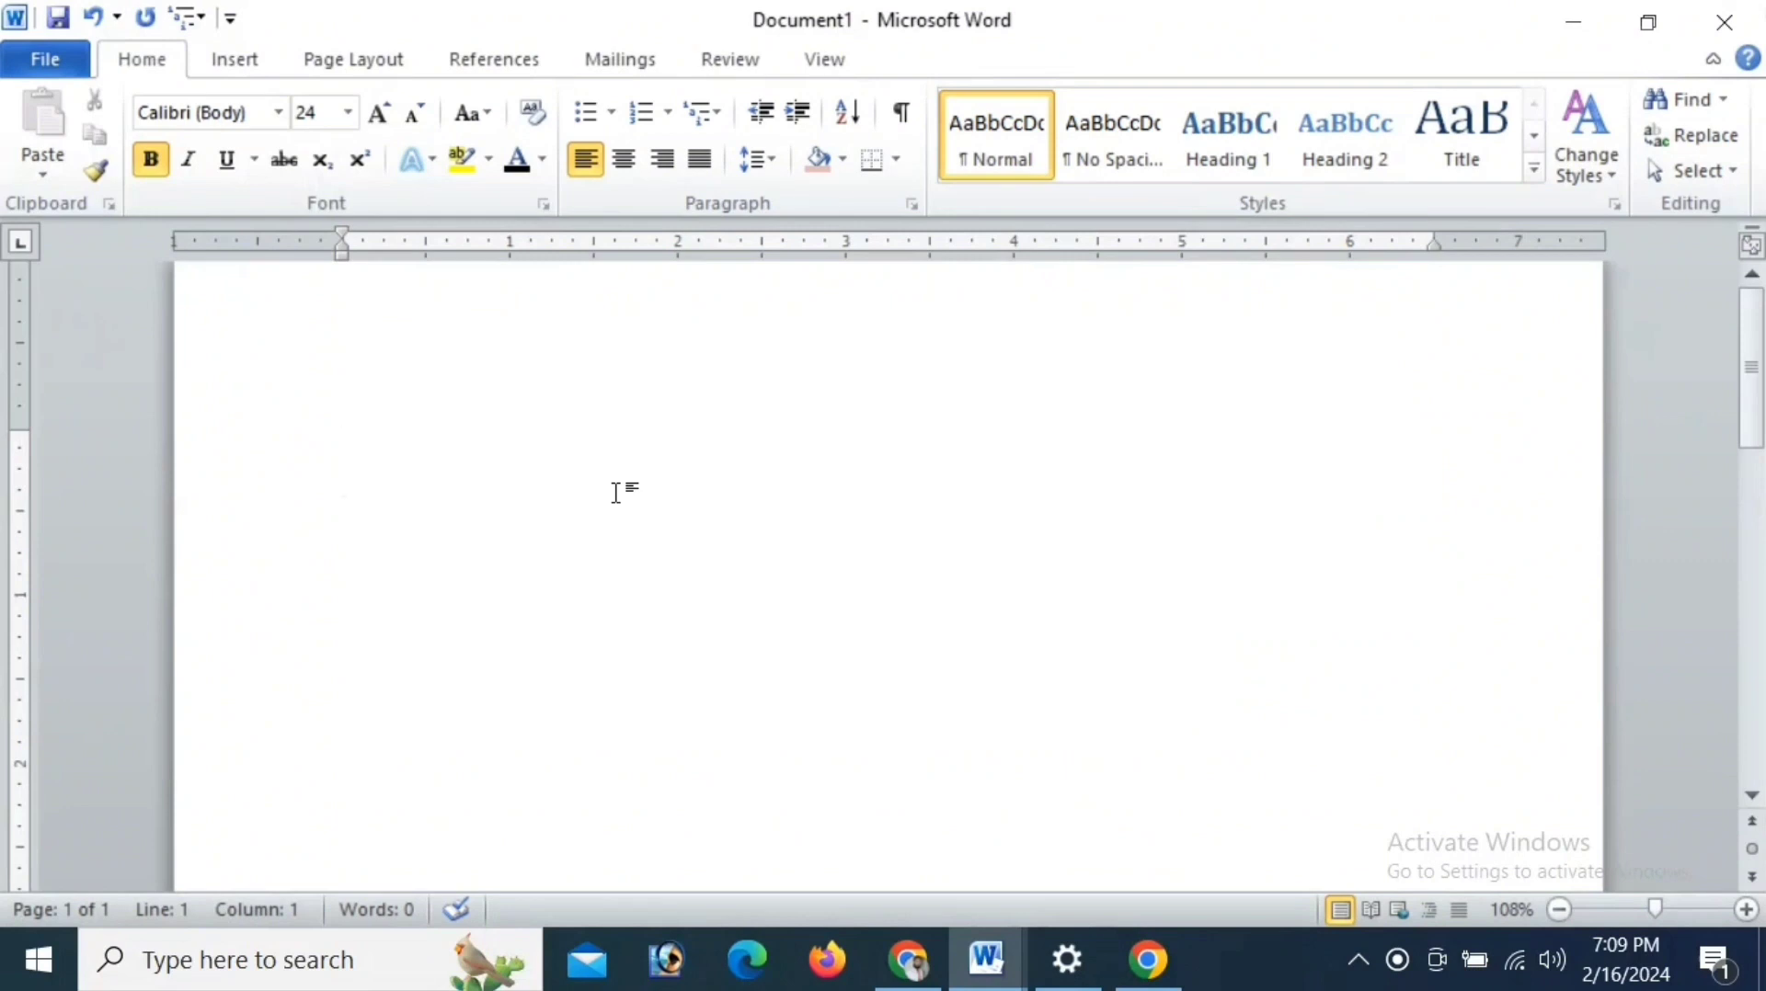
- Enter the numbers 6, 3, 2, 9, 7, 1, 5, 8 and 10 on separate lines in the blank document
text(6358)
key(BackSpace)
key(BackSpace)
key(BackSpace)
key(Return)
text(3)
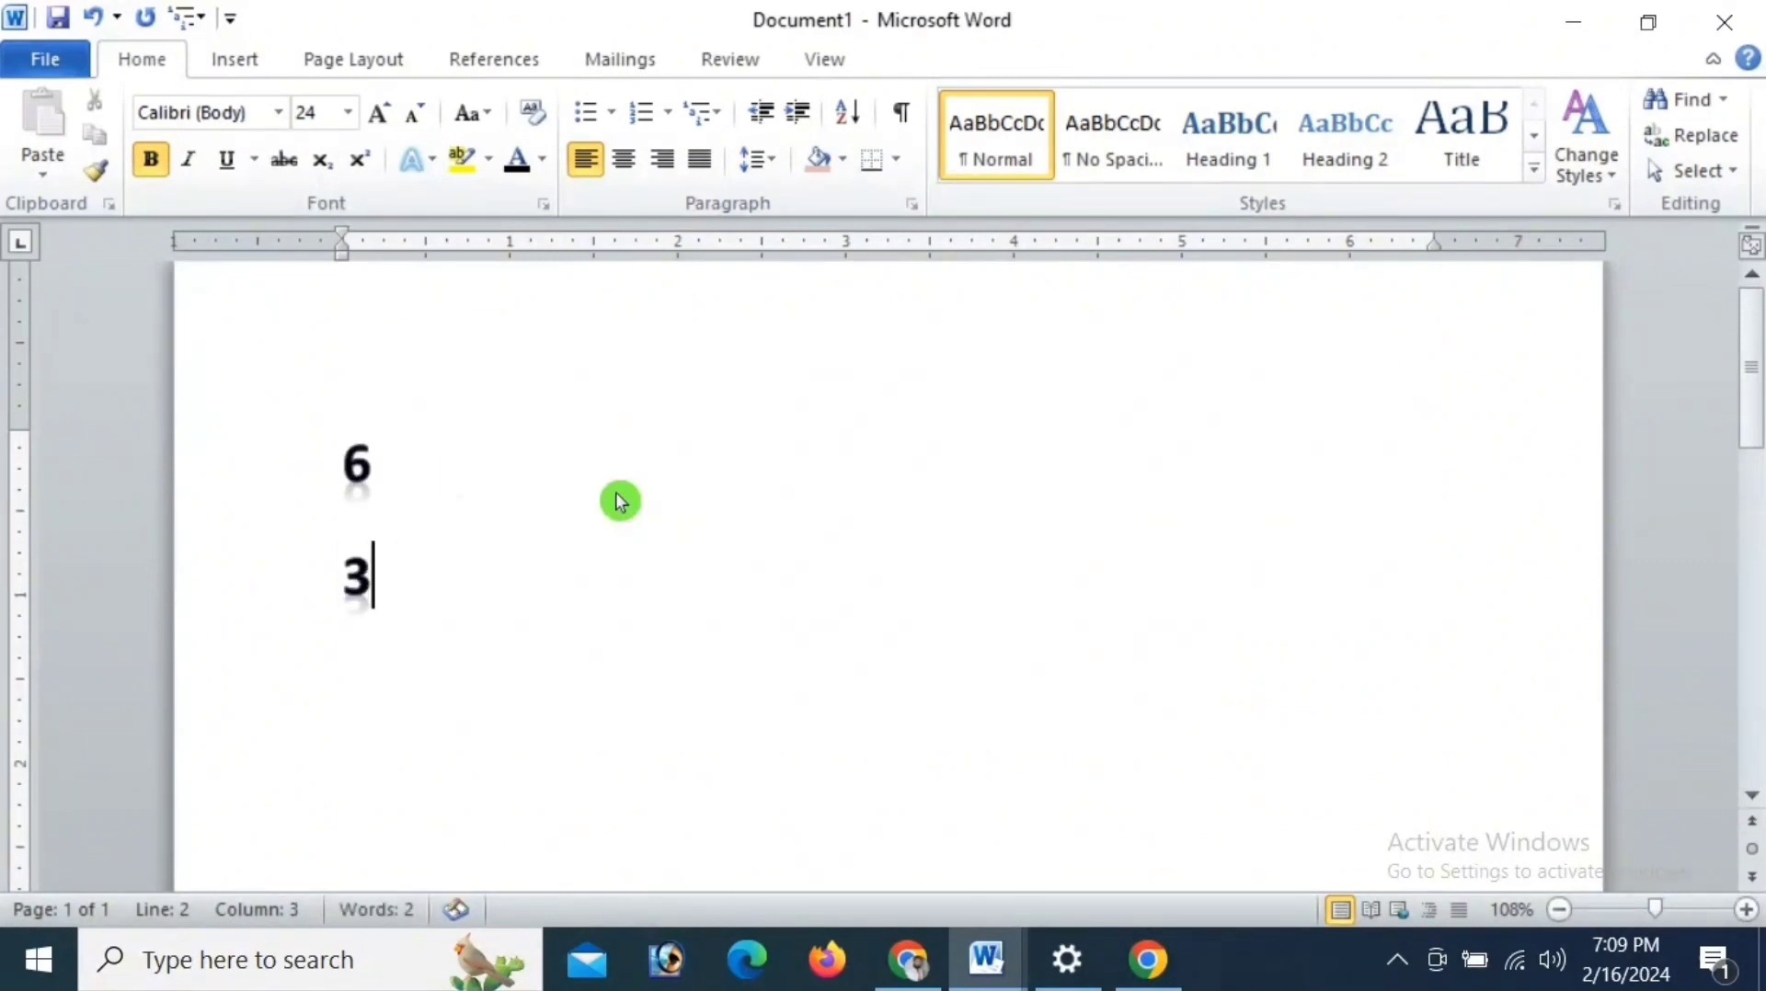
key(Return)
text(2)
key(Return)
text(9)
key(Return)
text(7)
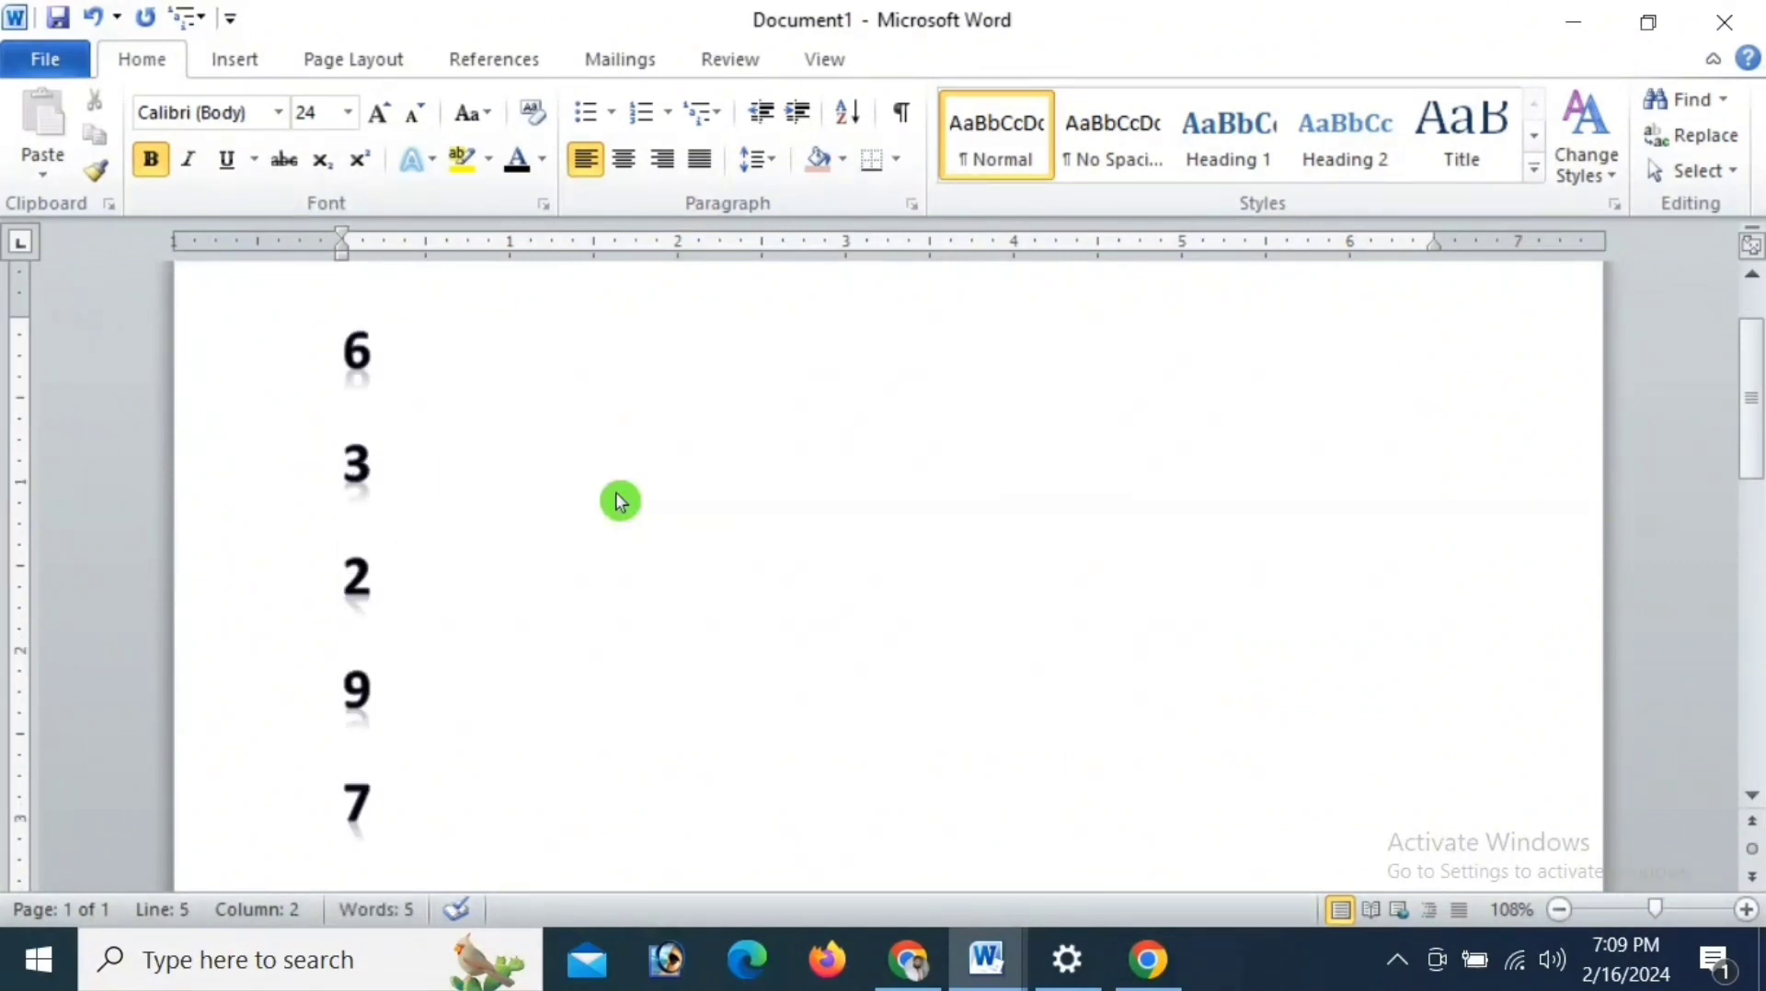
key(Return)
text(1)
key(Return)
text(5)
key(Return)
text(8)
key(Return)
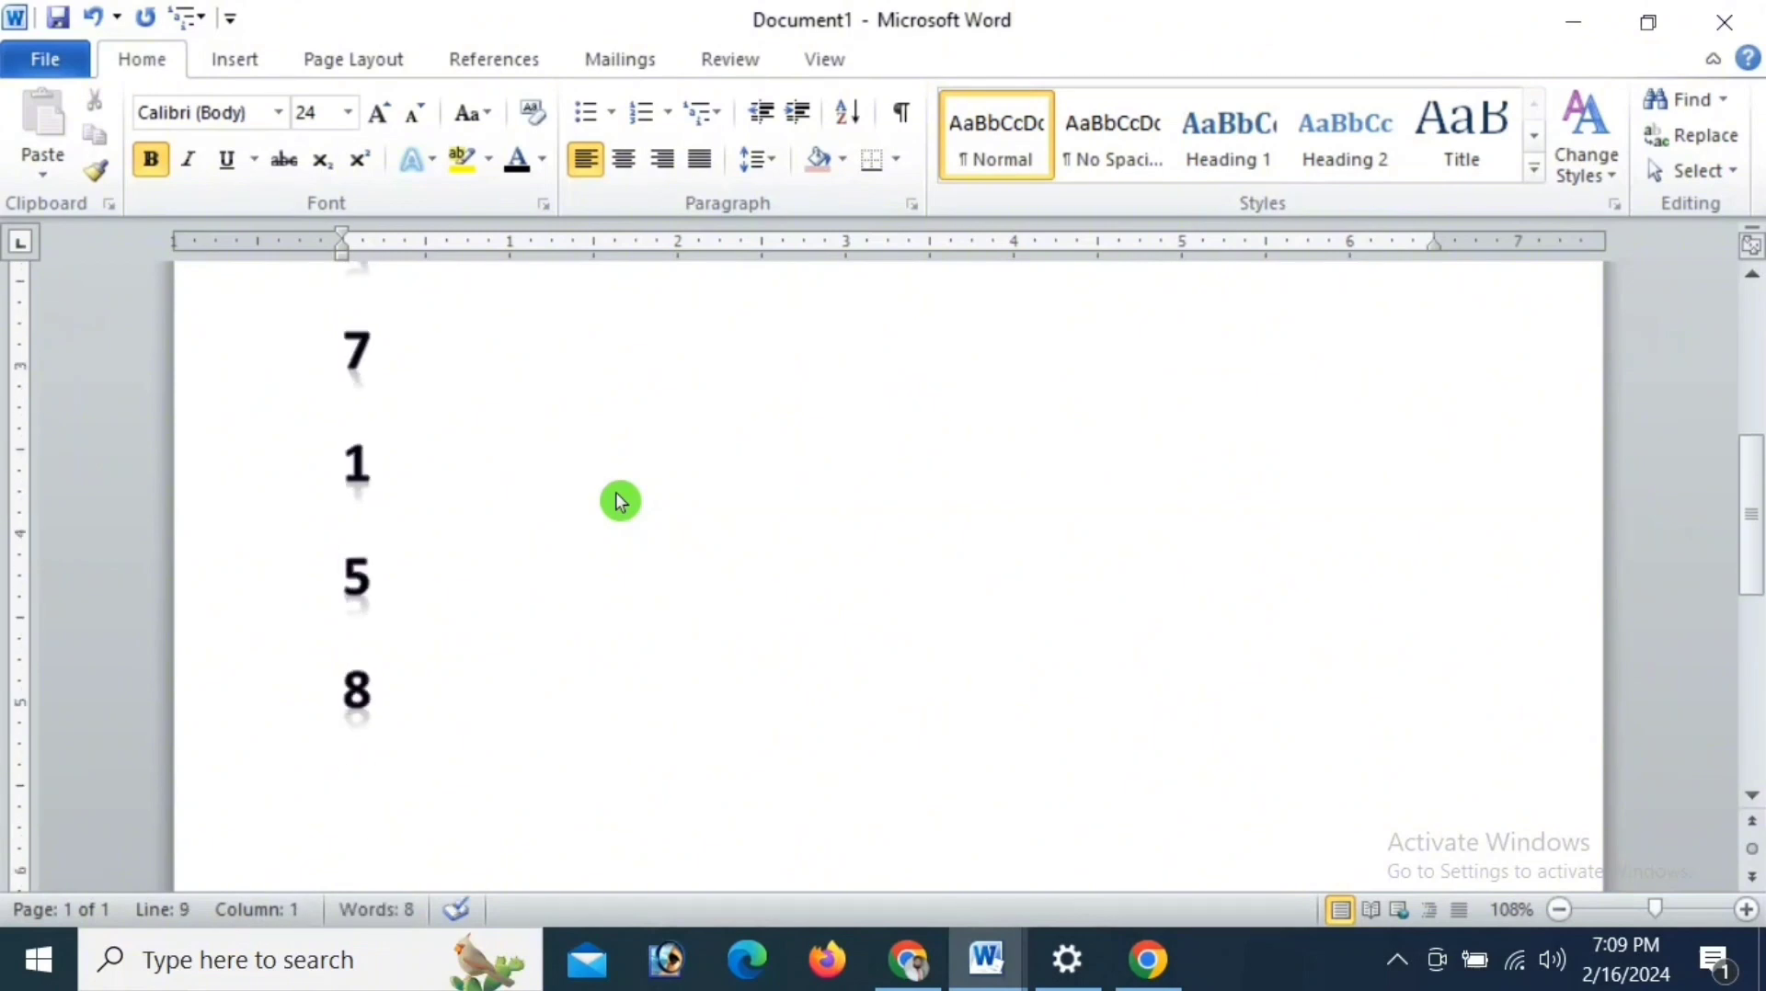
text(10)
- Set the font size of the whole number list to 10 and its line spacing to 1.0
drag(401, 816, 351, 208)
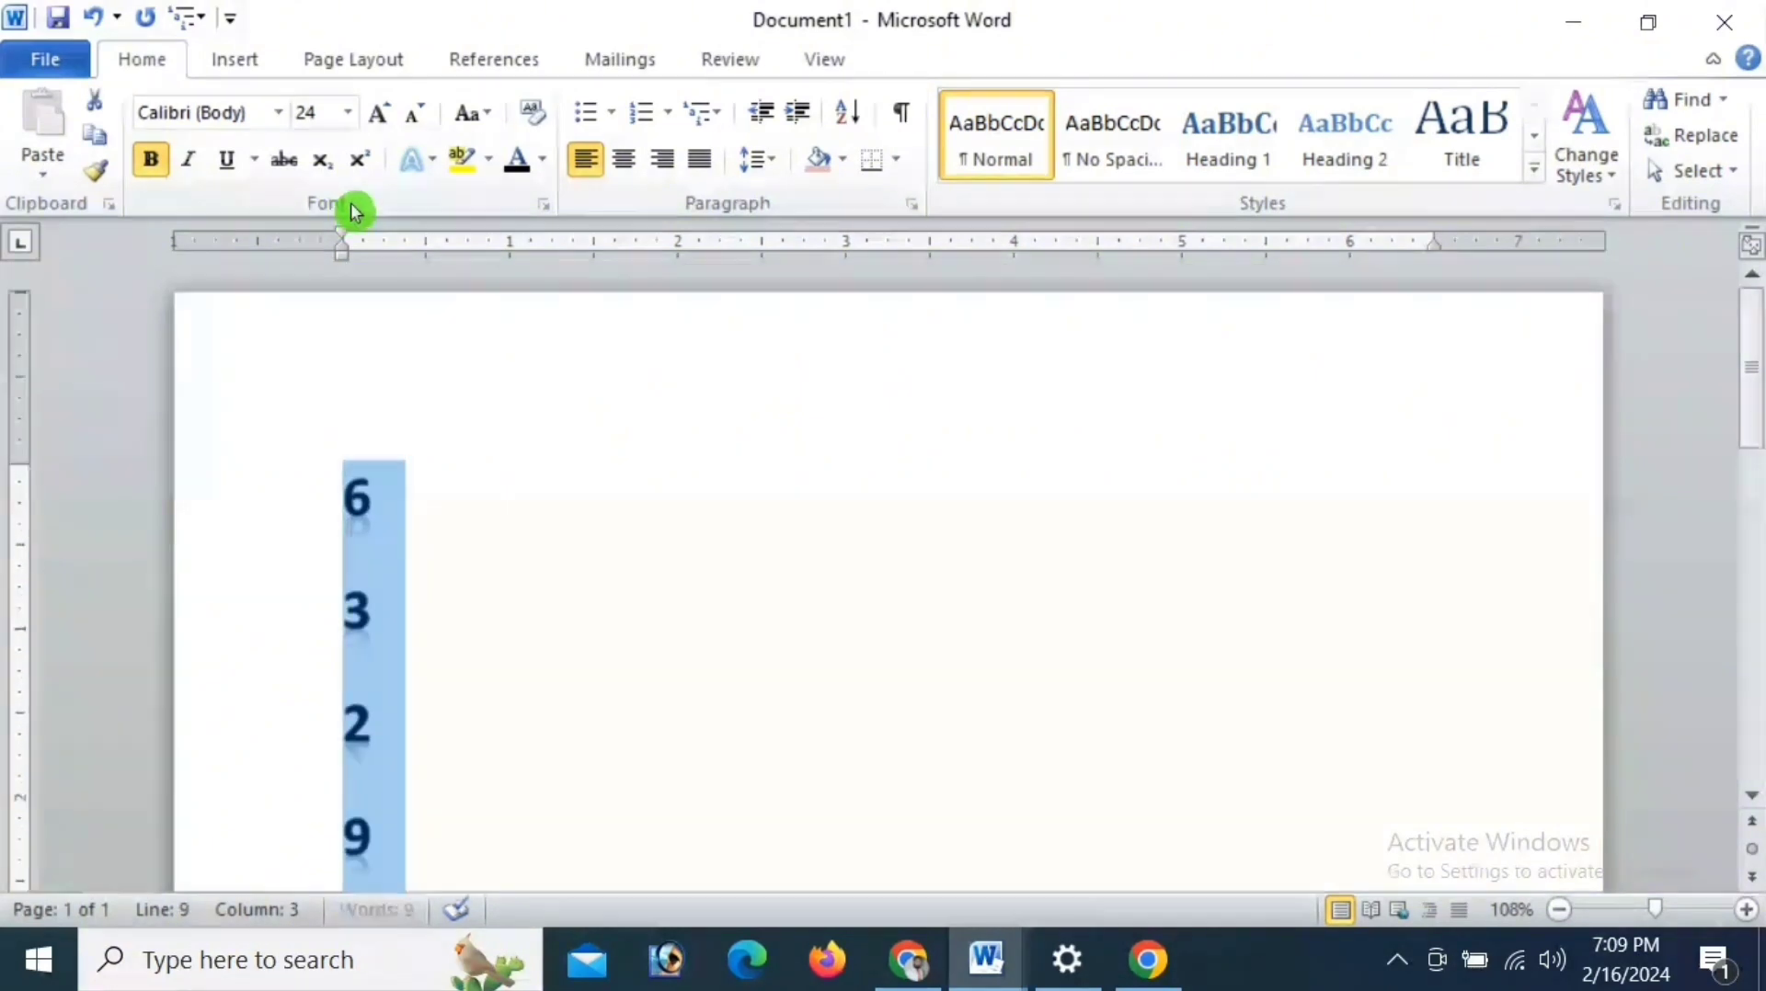
click(346, 126)
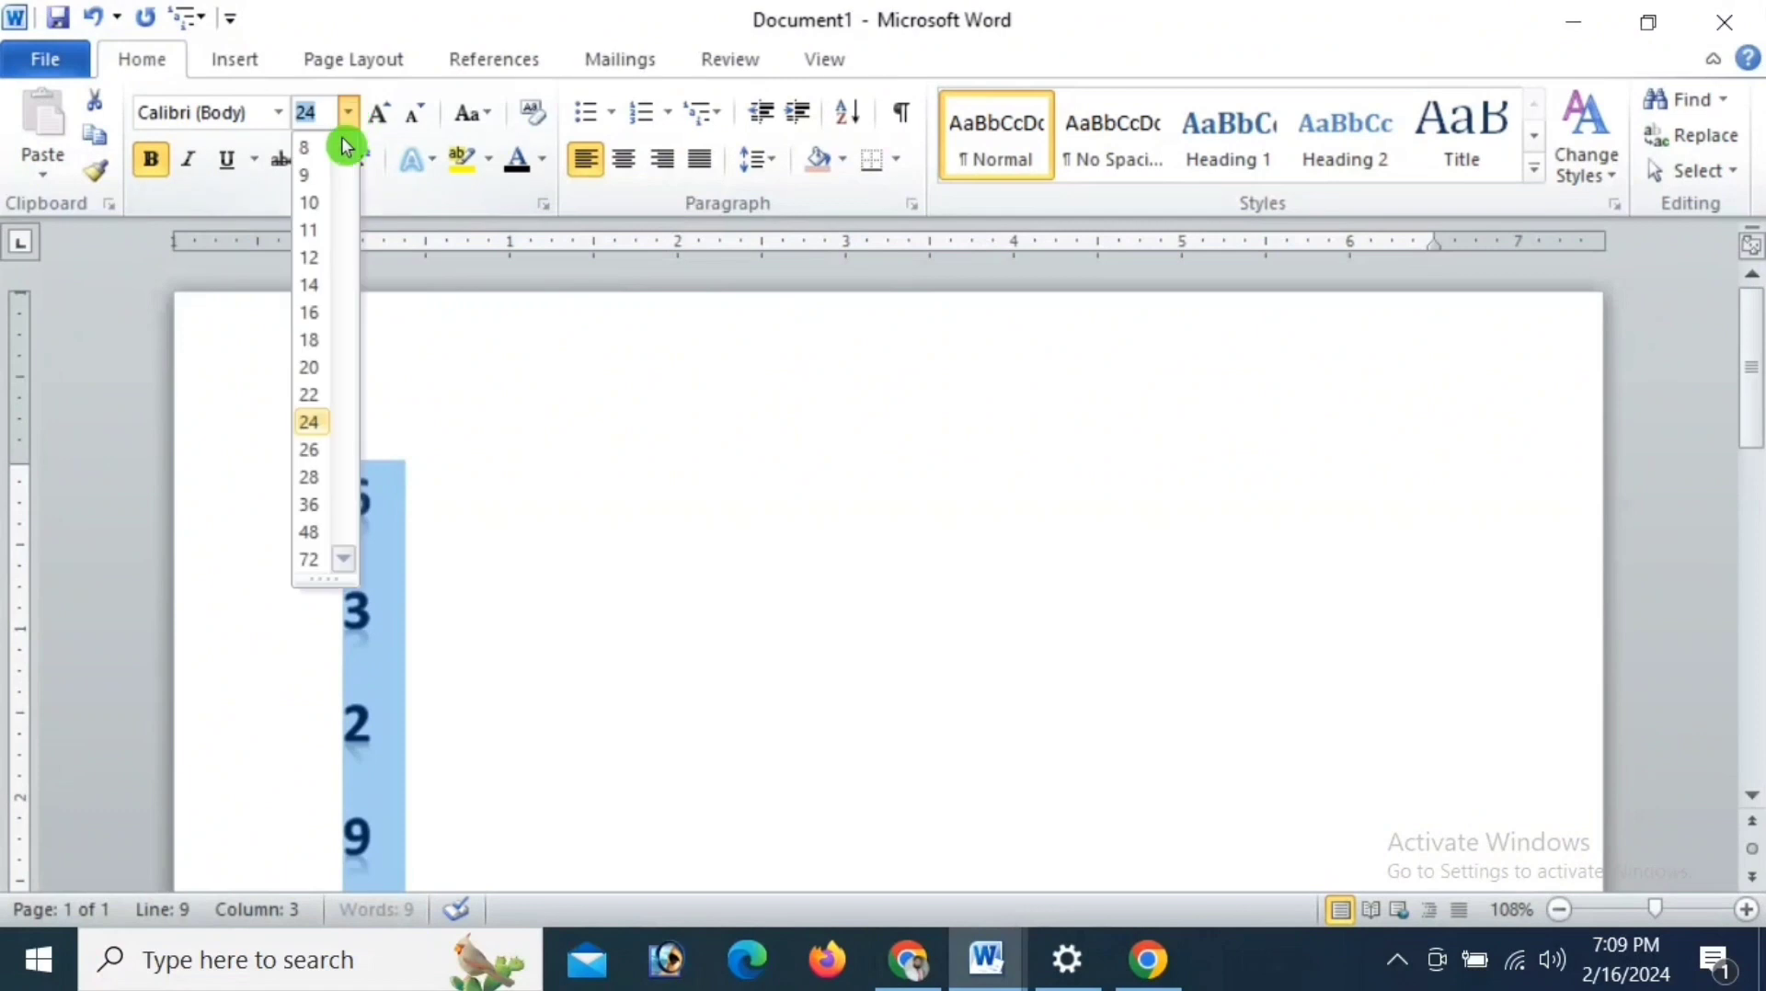
click(319, 208)
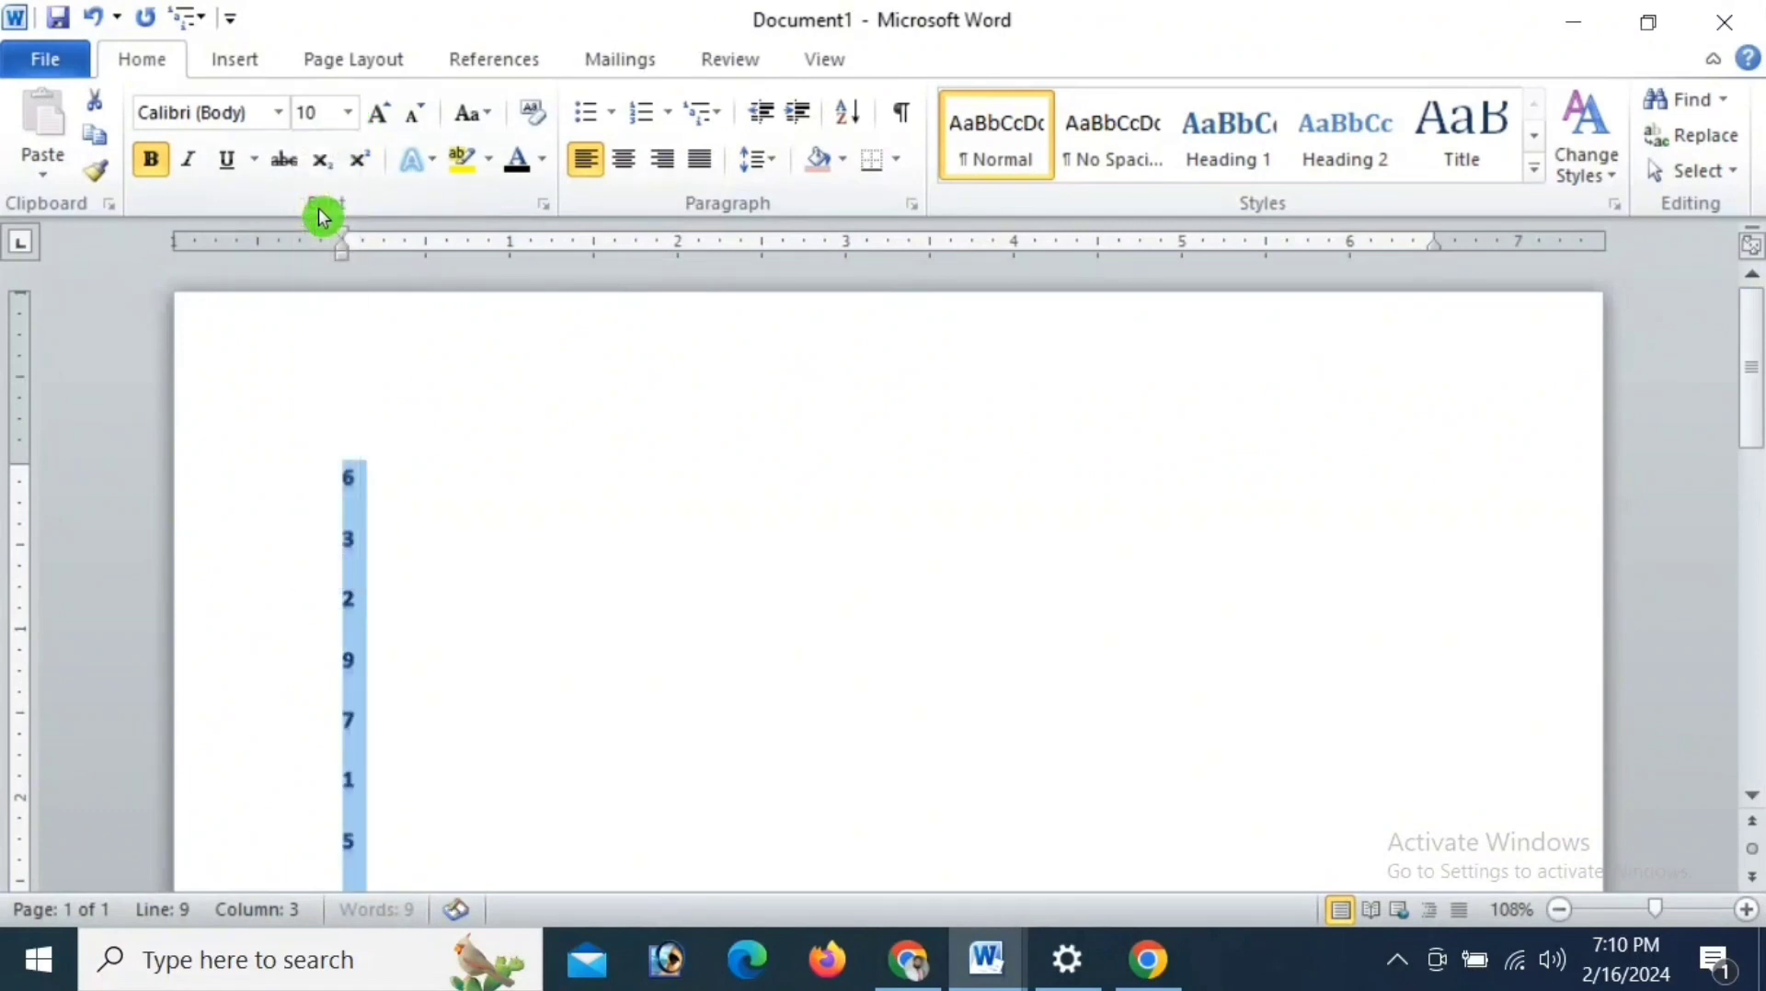
click(770, 166)
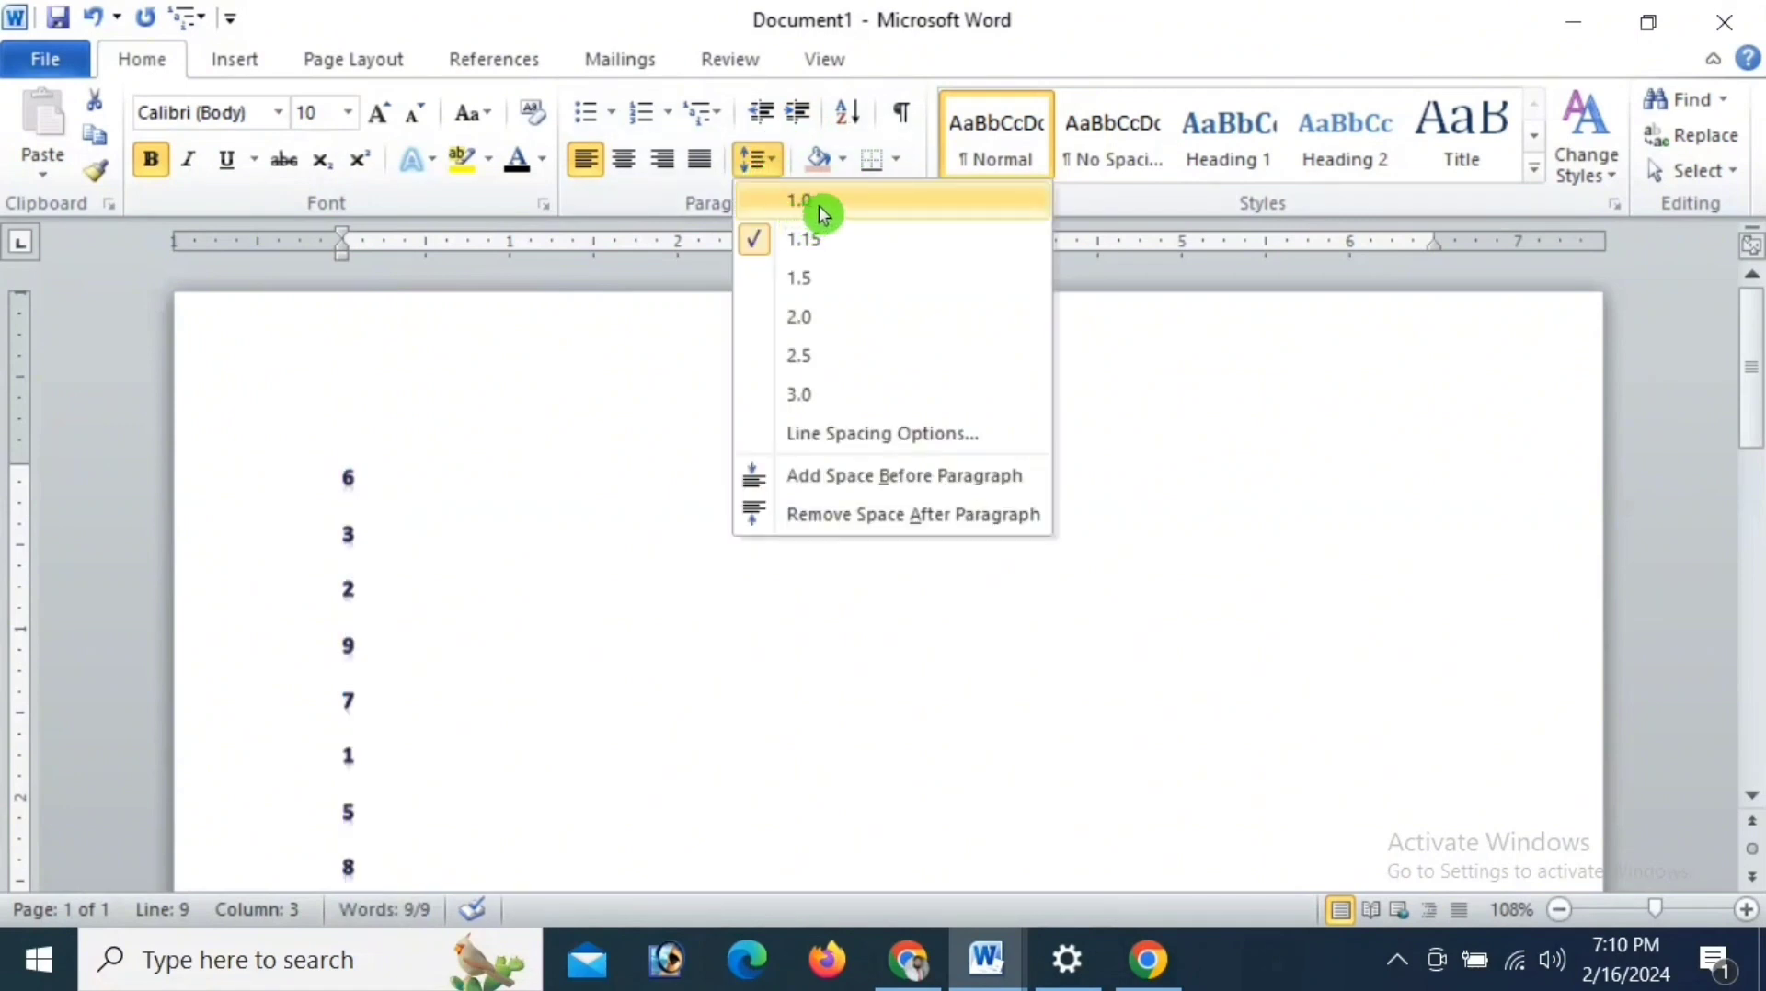
click(819, 206)
scroll(661, 535, down, 2)
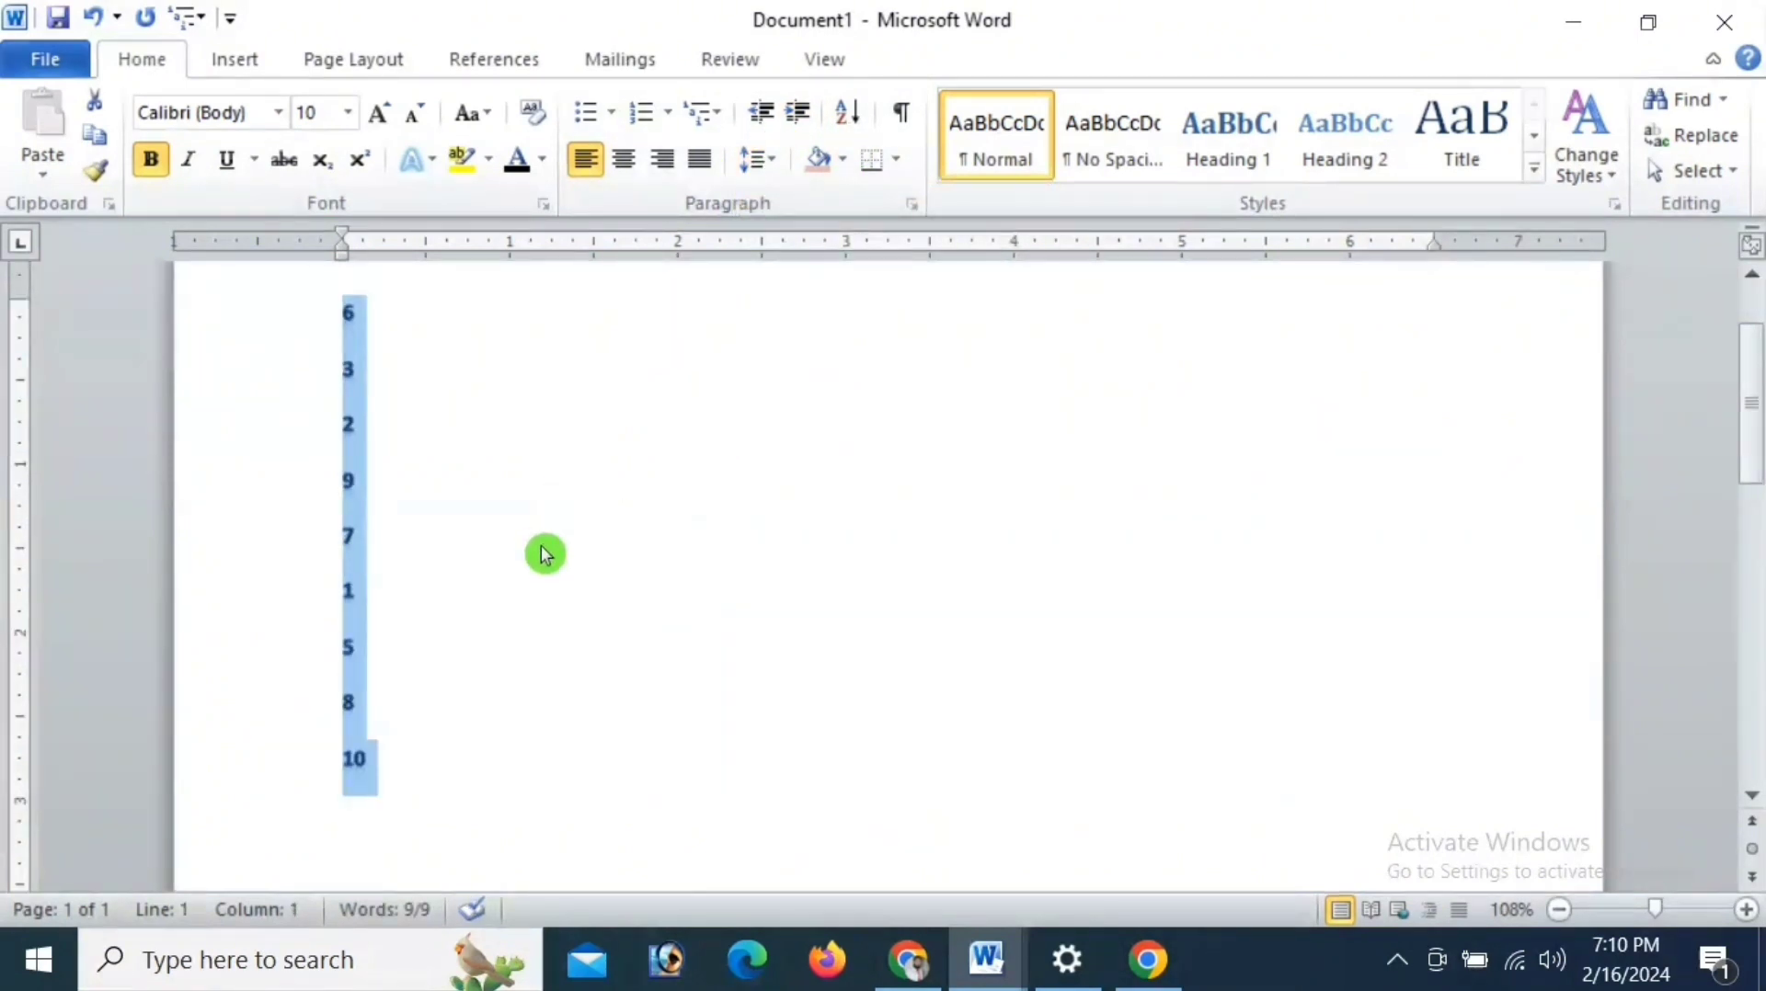
click(543, 549)
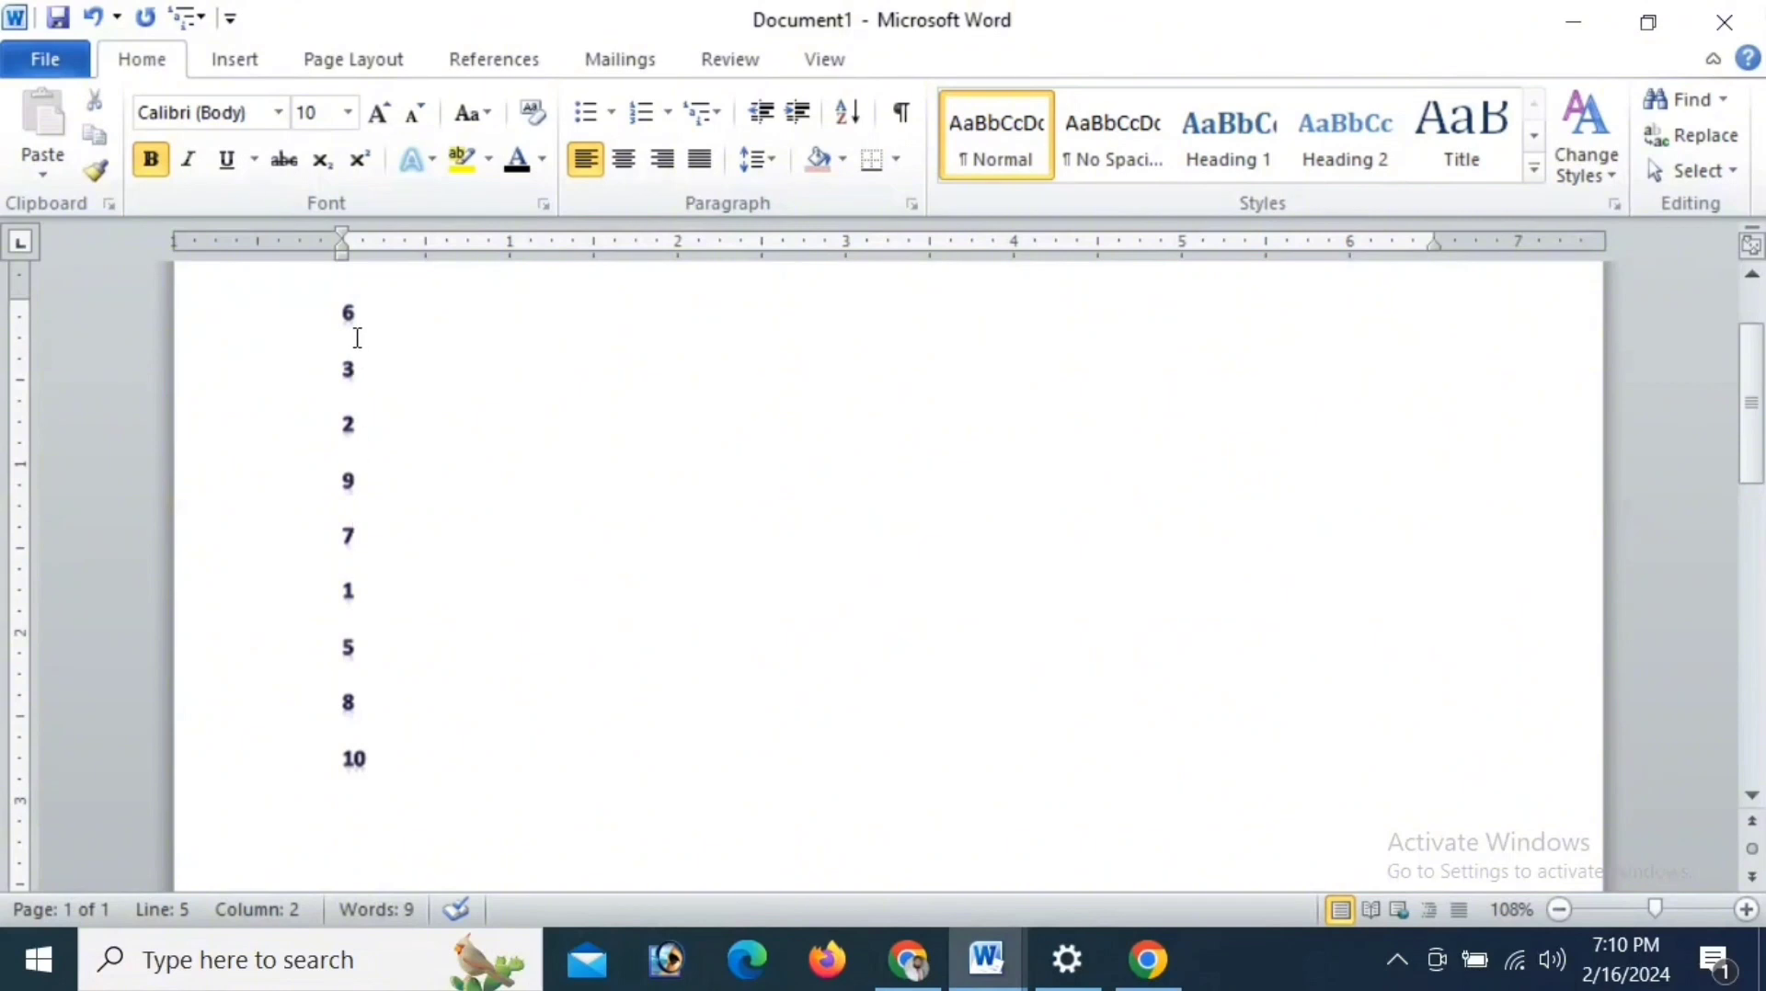
- Sort the whole number list in descending order, and re-sort it in ascending order
key(ctrl+a)
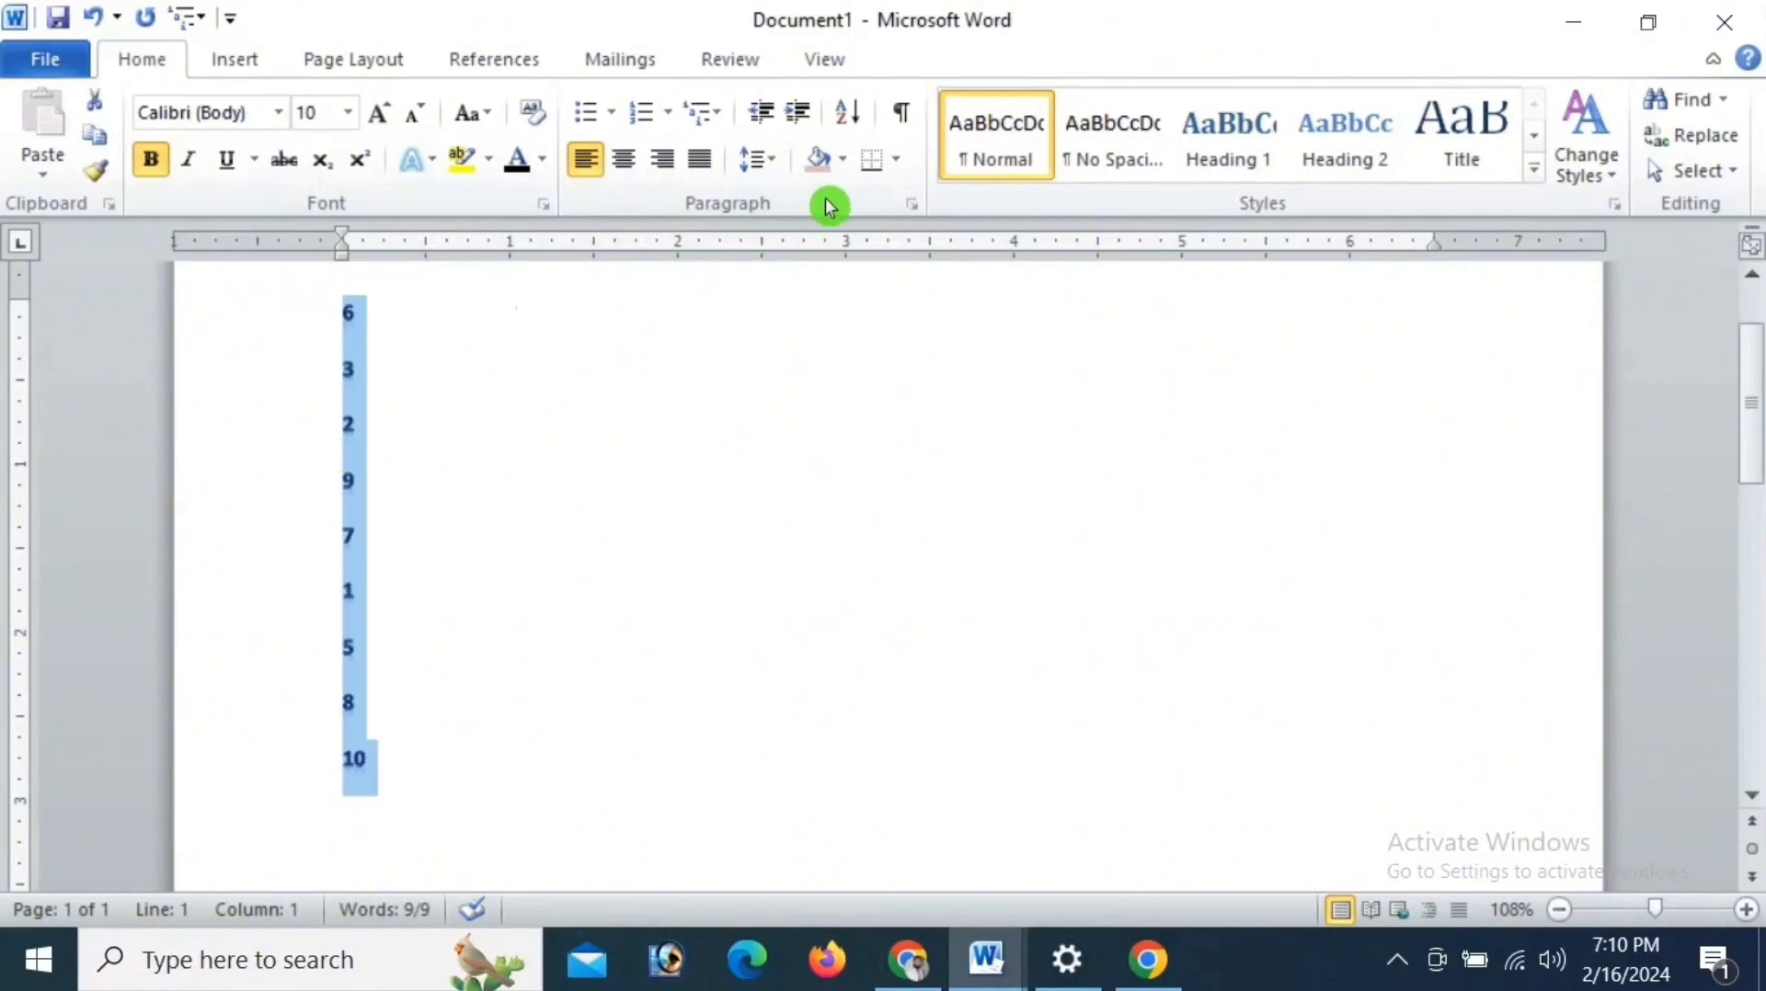
click(857, 110)
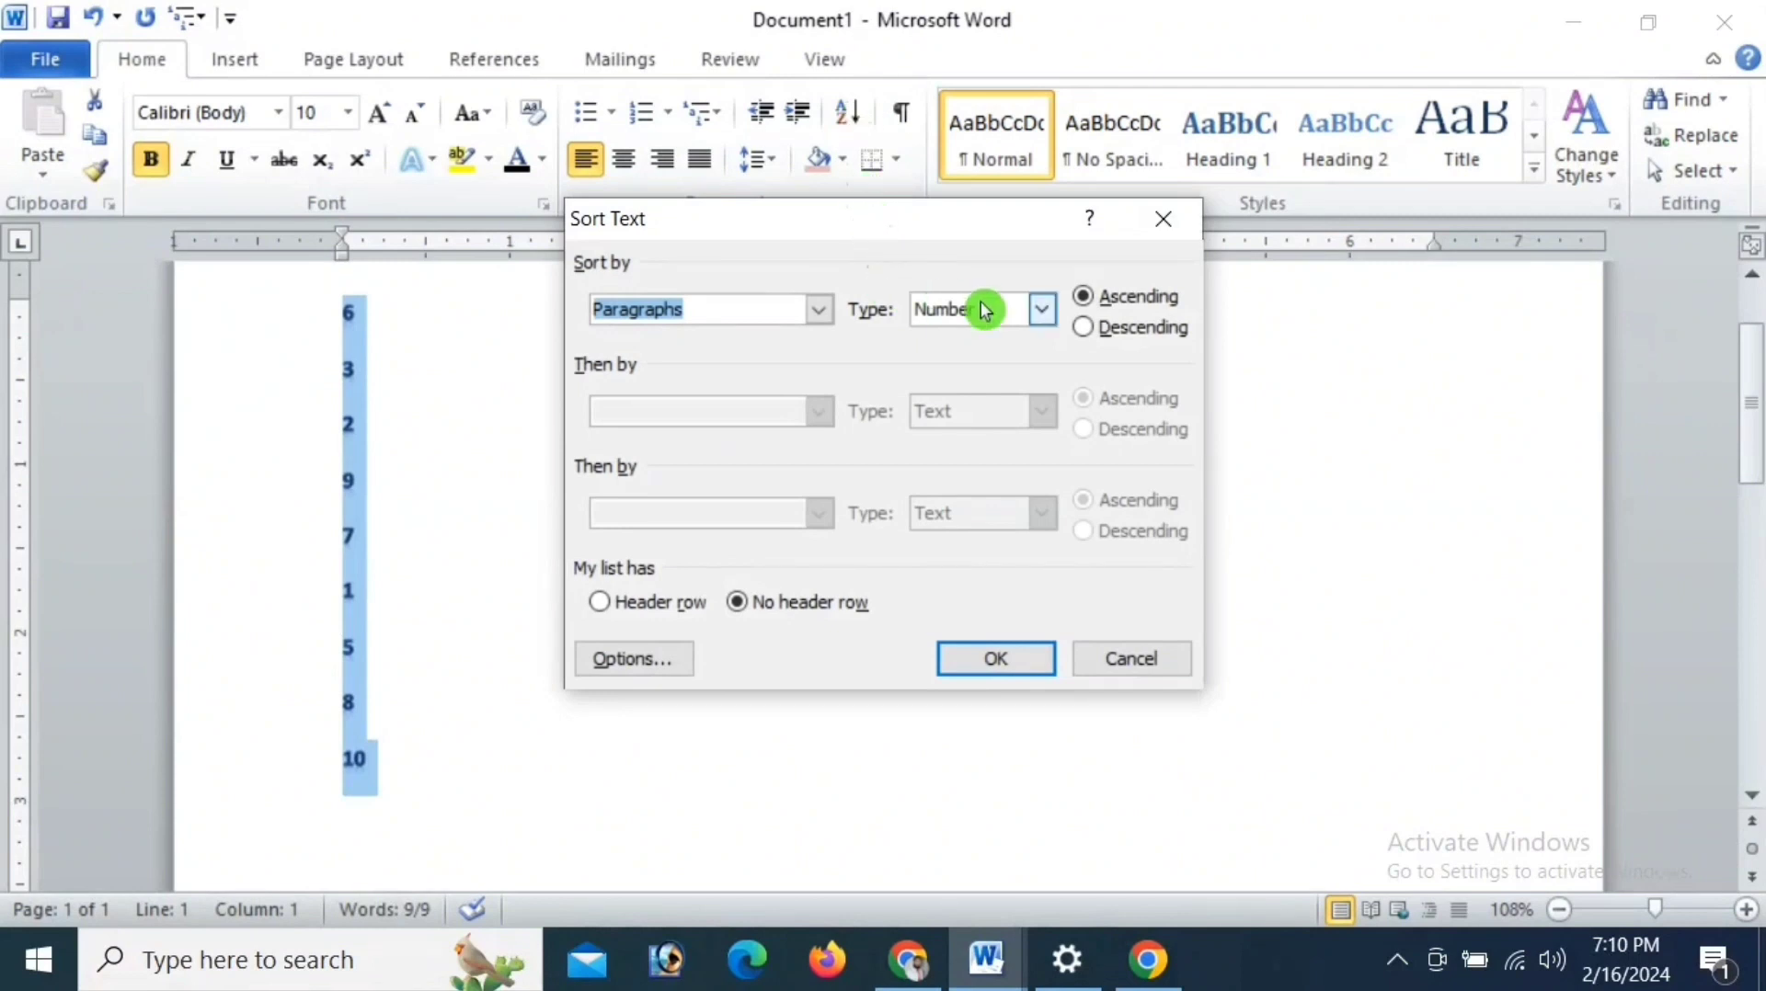
click(1106, 329)
click(997, 661)
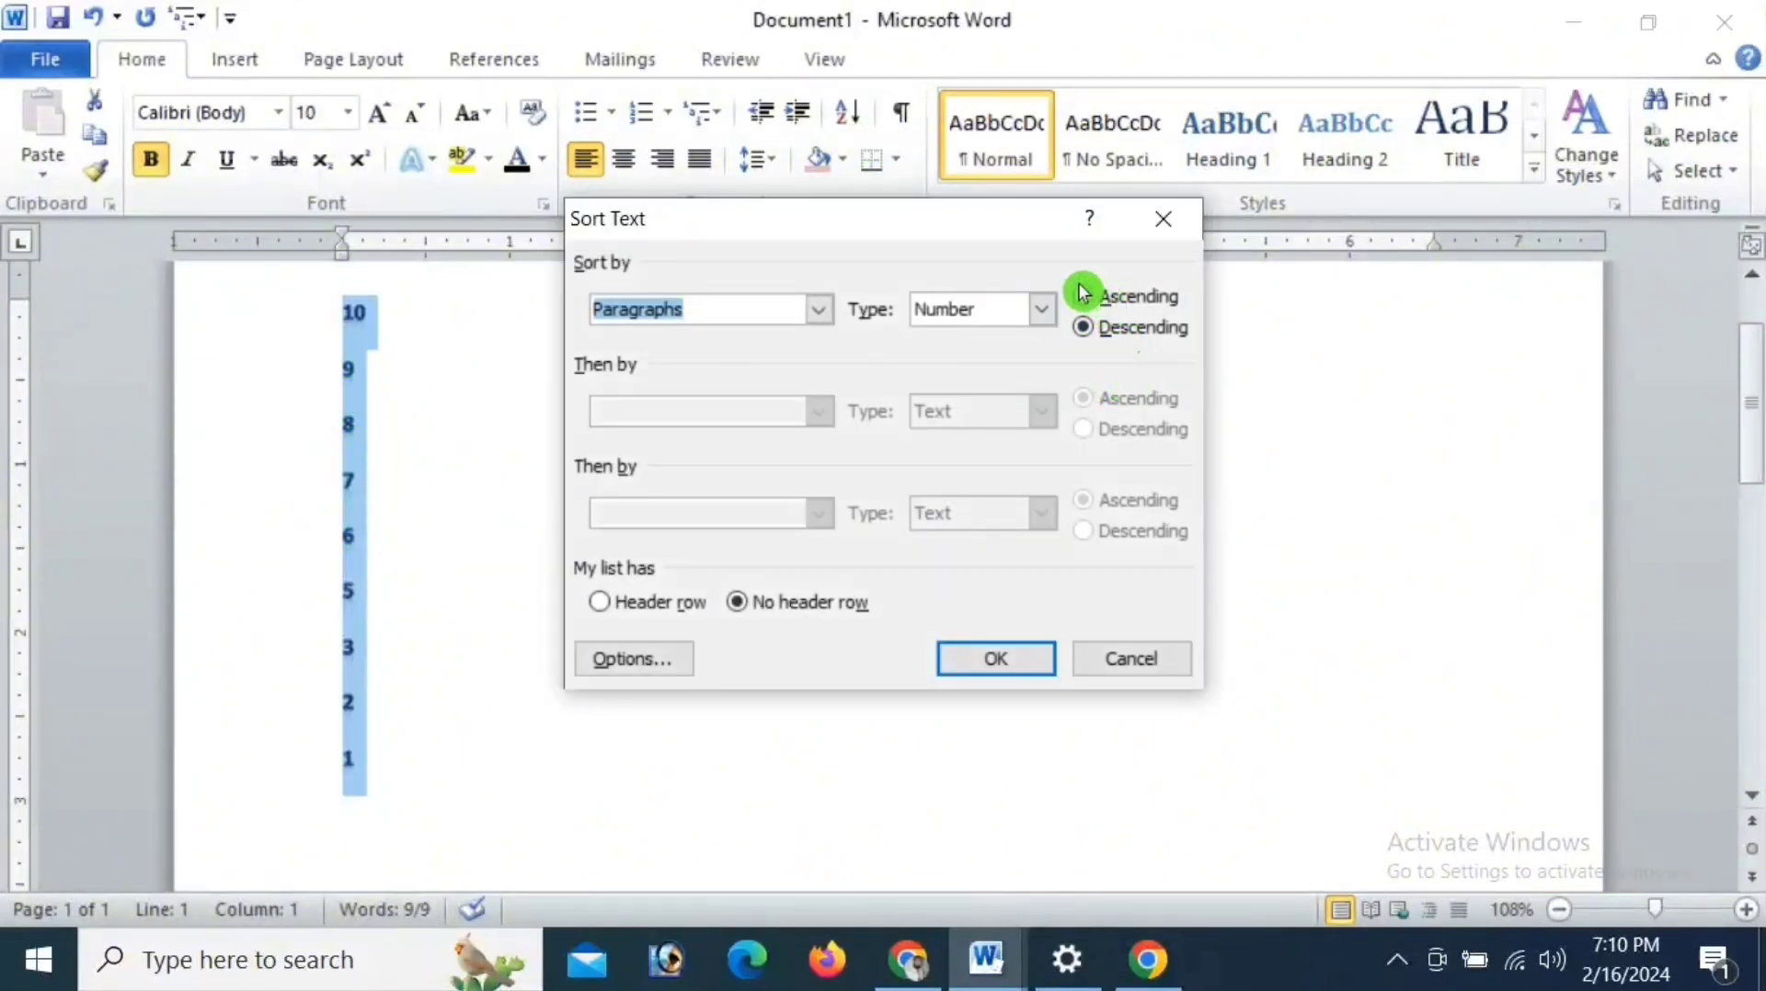
click(1082, 295)
click(1020, 662)
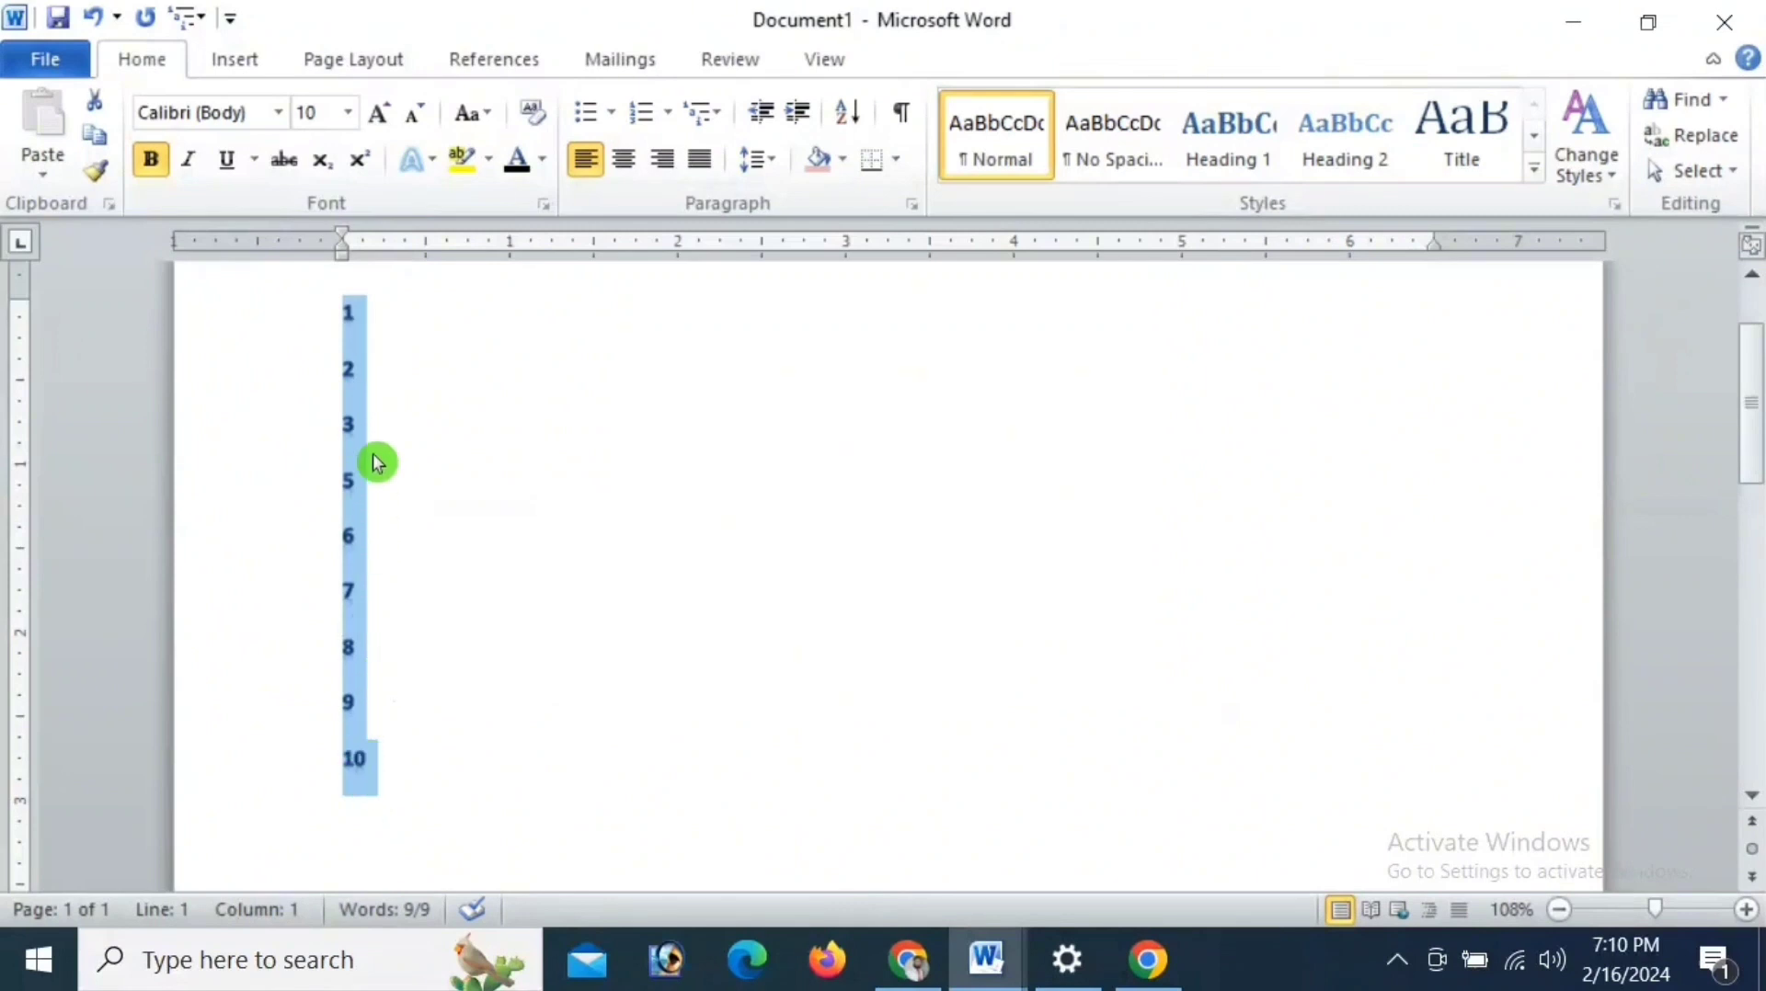
- Look through the data types available for sorting the number list, and leave without sorting
click(851, 119)
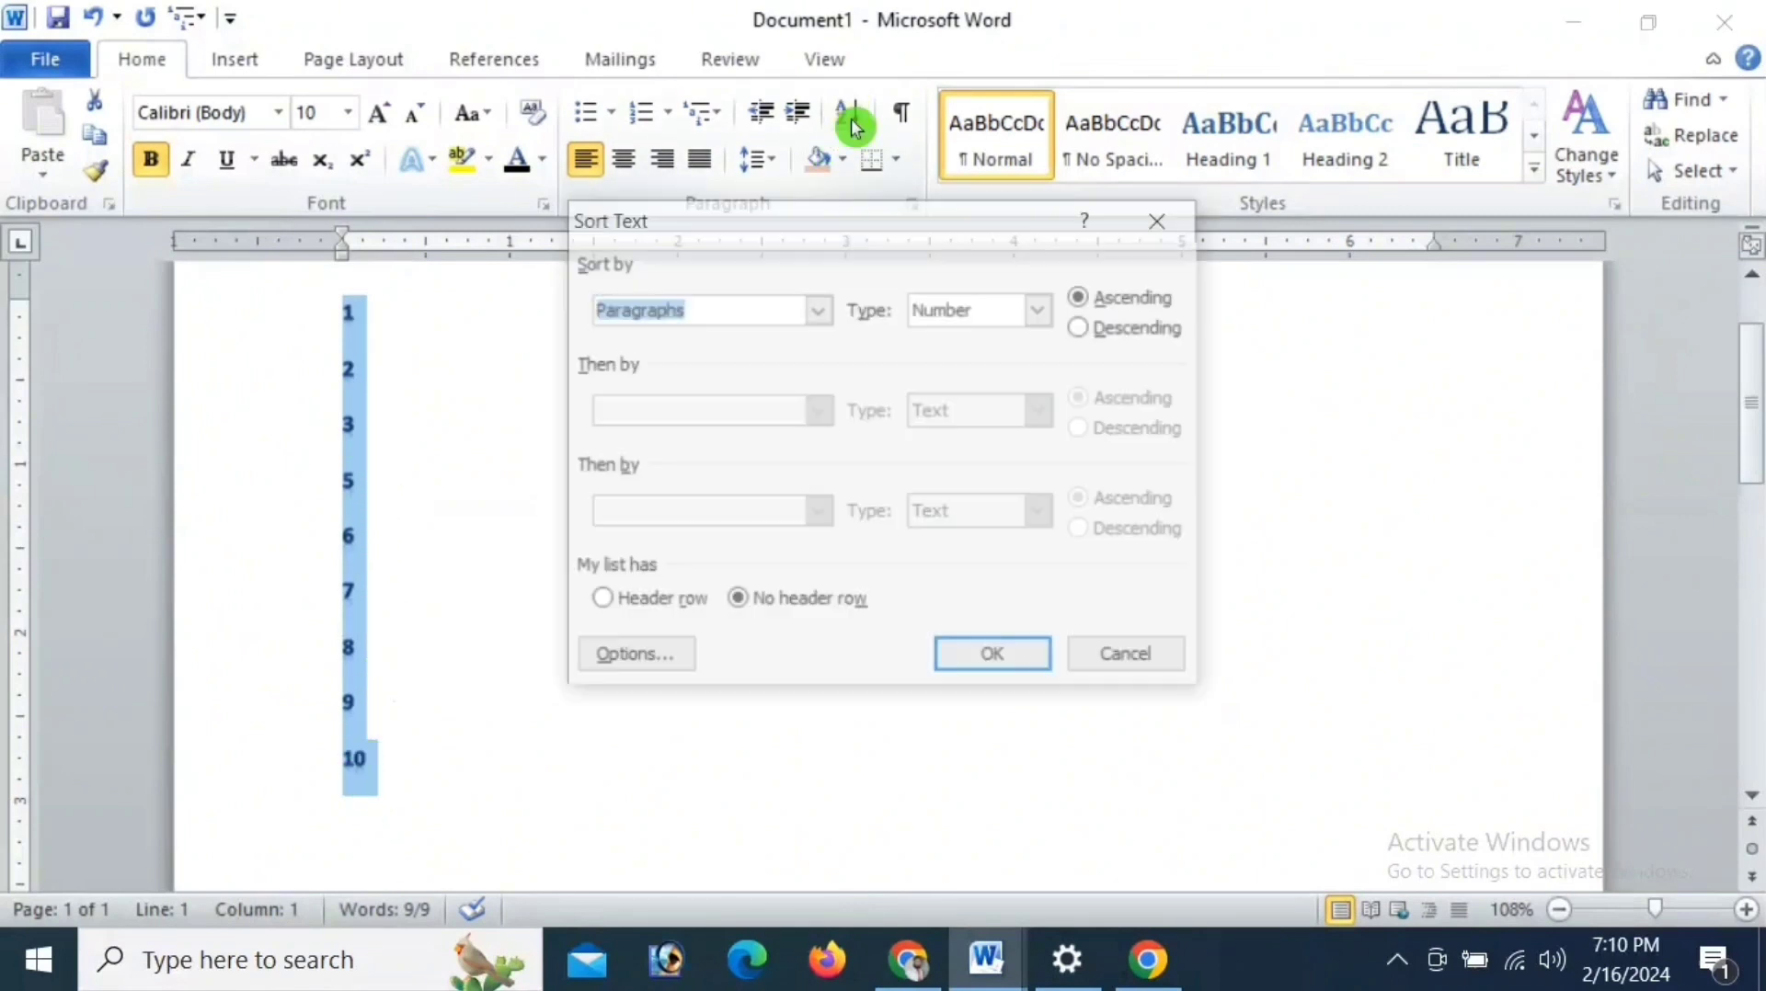
click(1039, 311)
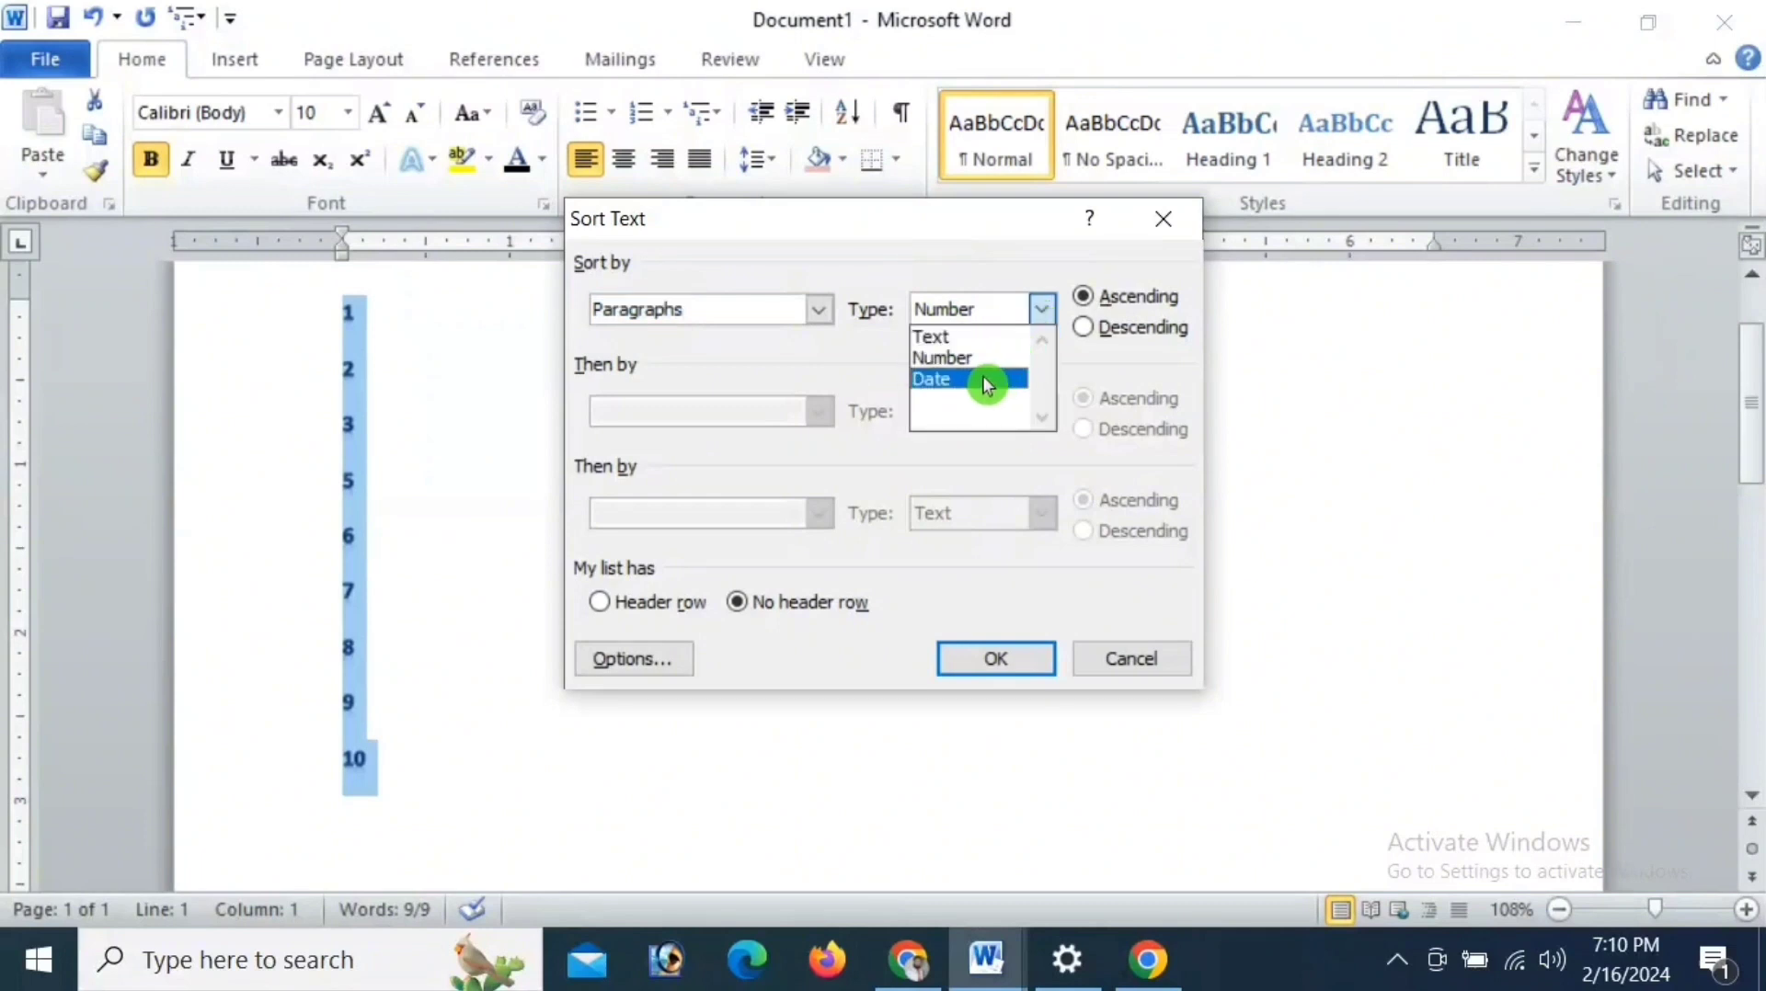
click(1045, 309)
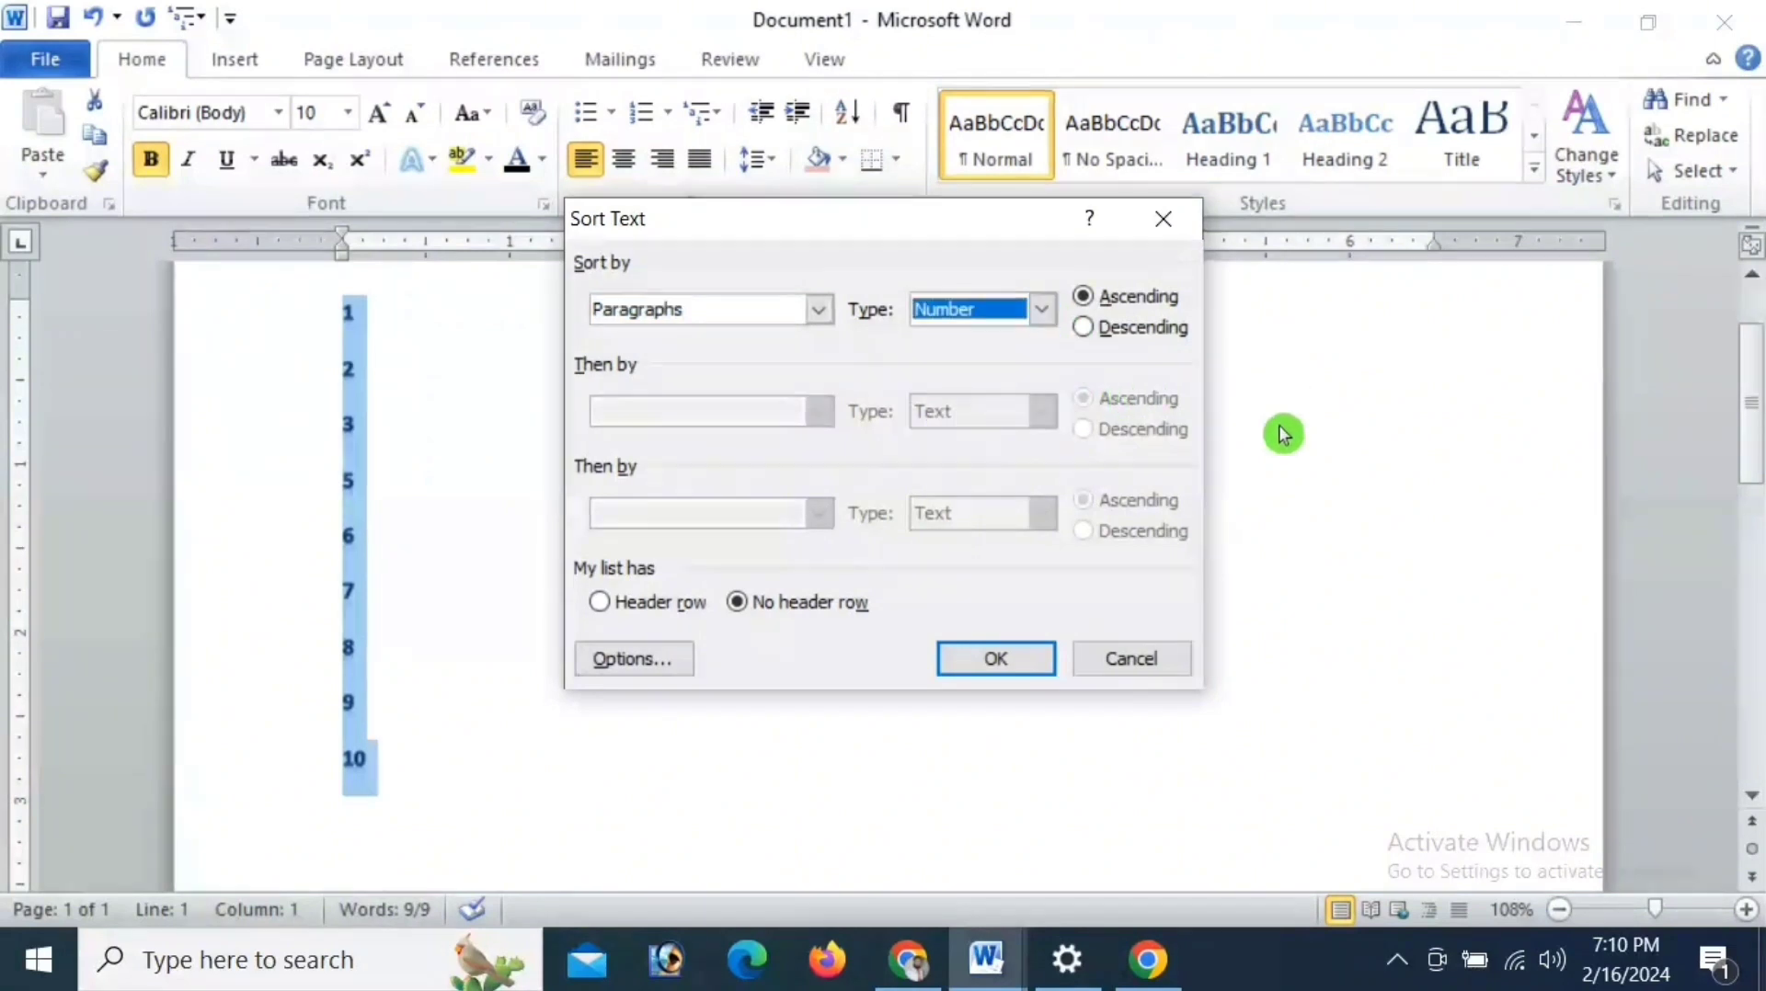
click(1153, 664)
- Add WSAII after the number 2, followed by the new lines SAAKAISU, ASAKAKS, KCSIS, SAGSAI and SAGGA
click(535, 355)
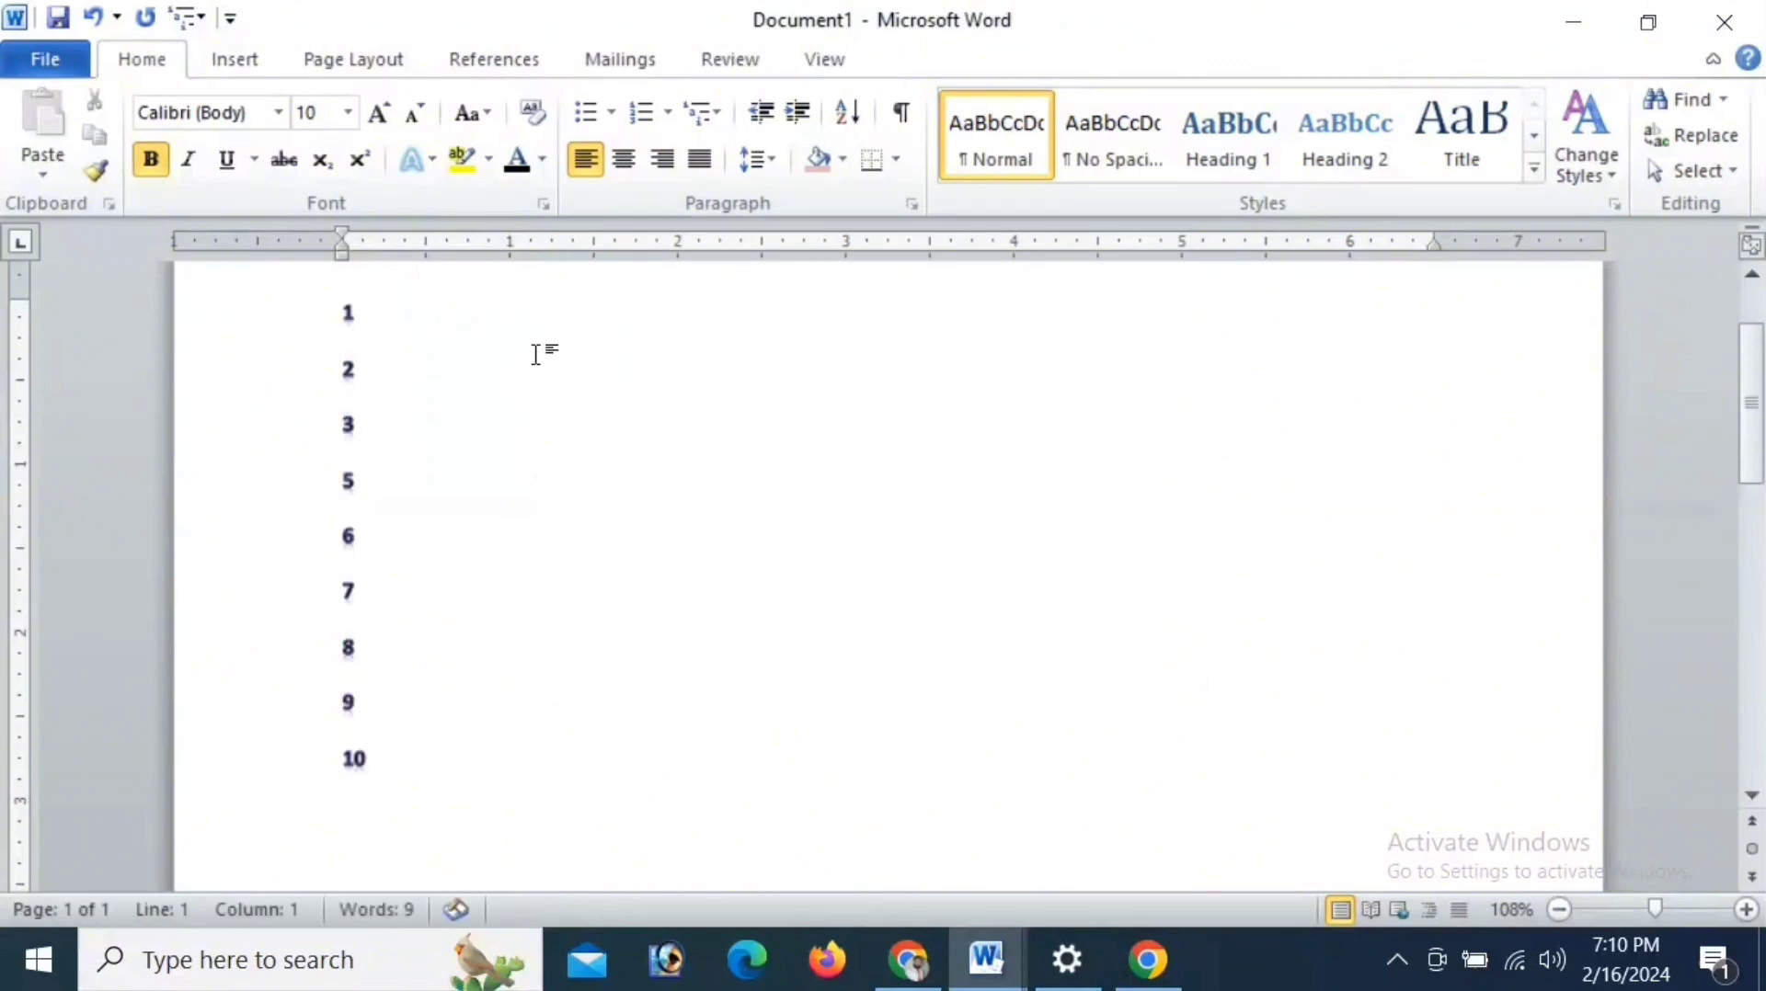
text(WSAII)
key(Return)
text(SAAKAISU)
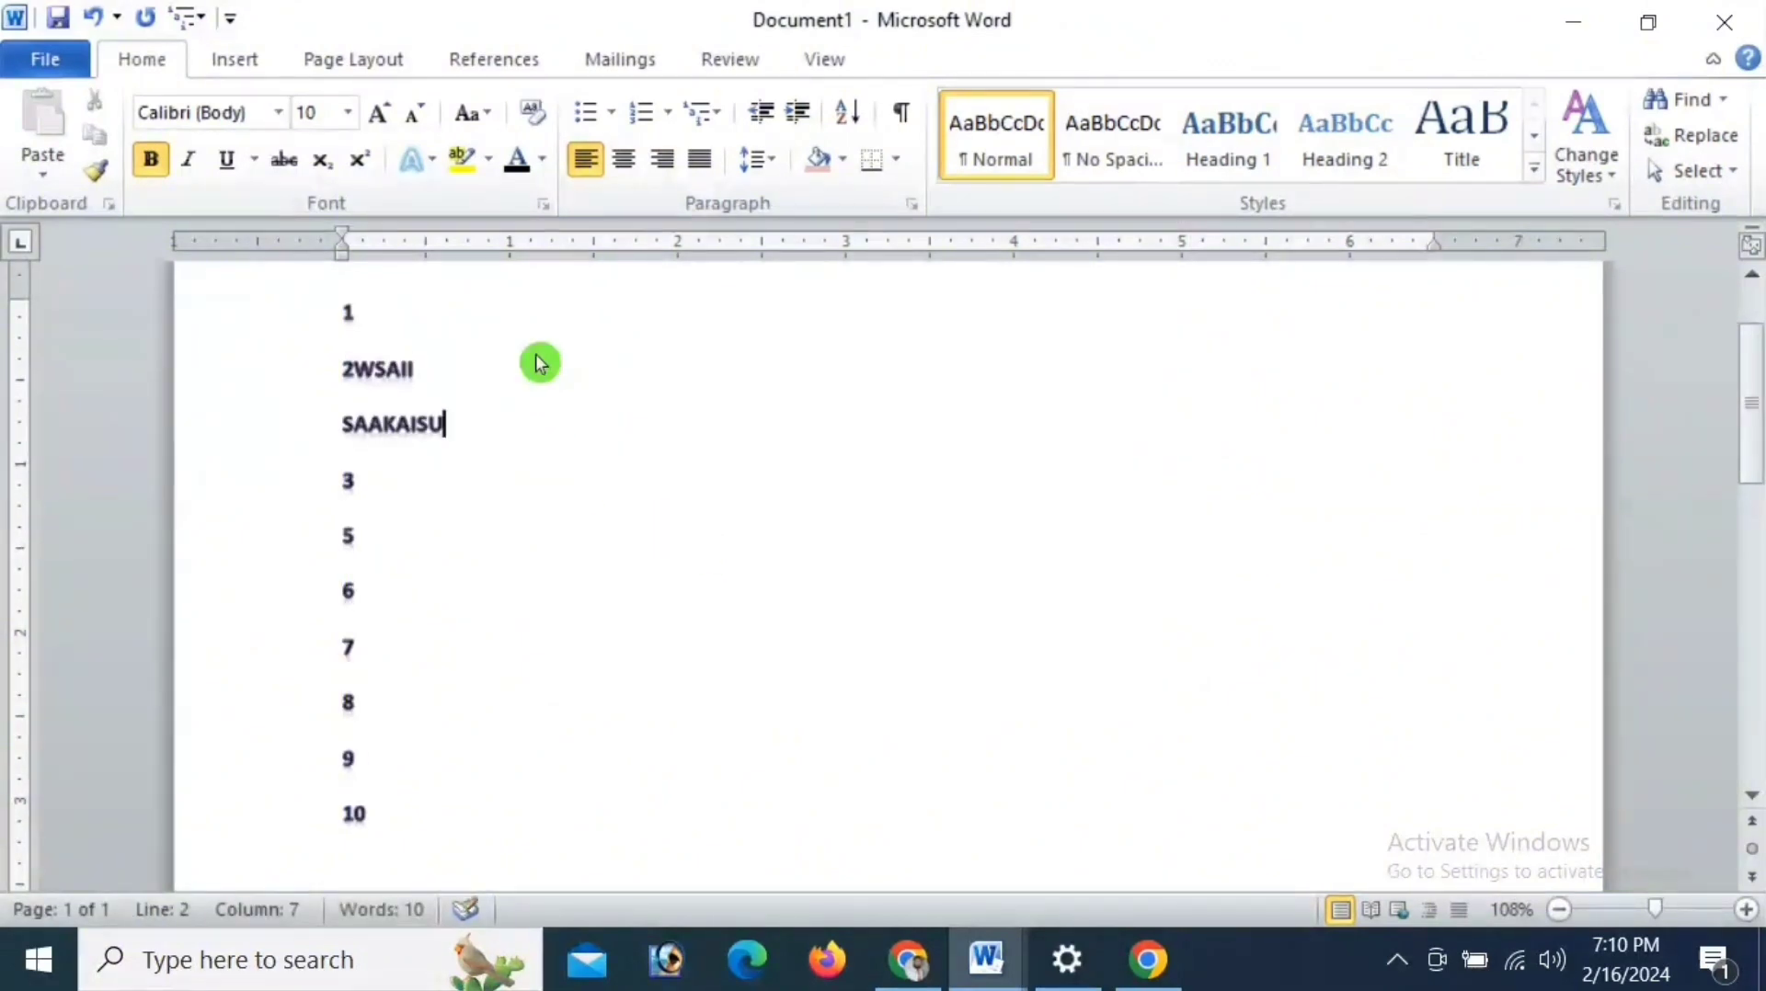
key(Return)
text(ASAKAKS)
key(Return)
text(K)
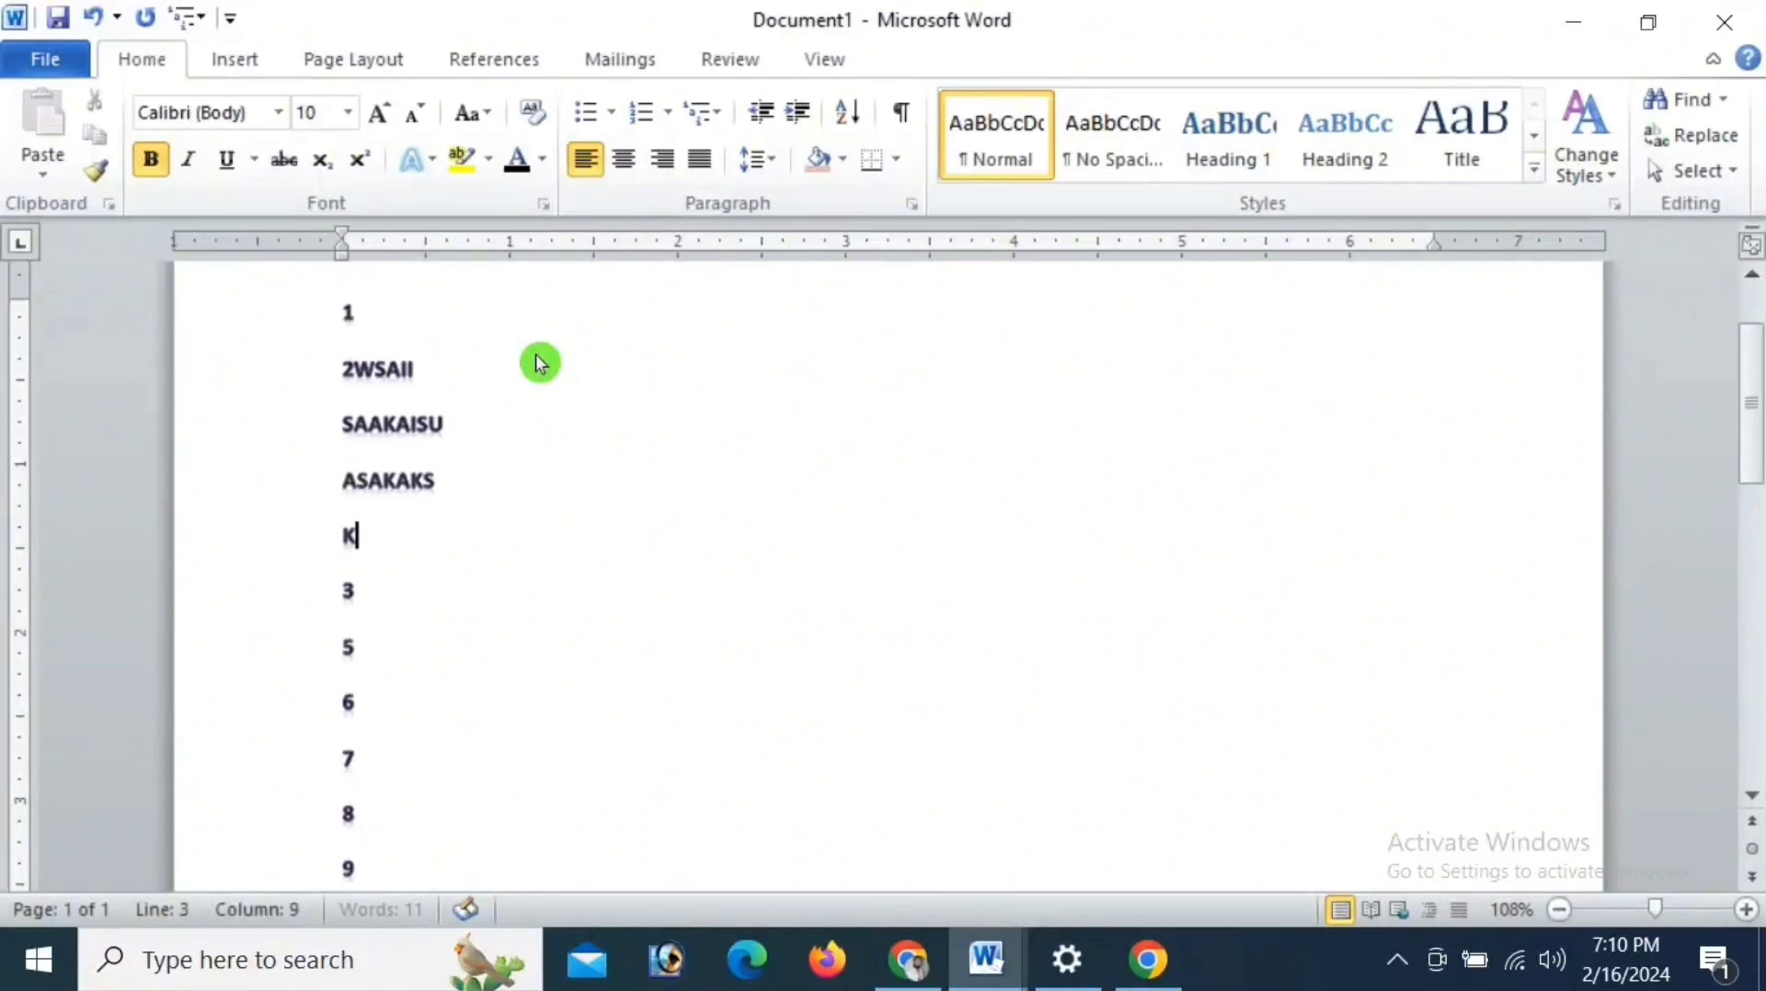
text(CSIS)
key(Return)
text(SAGSAI)
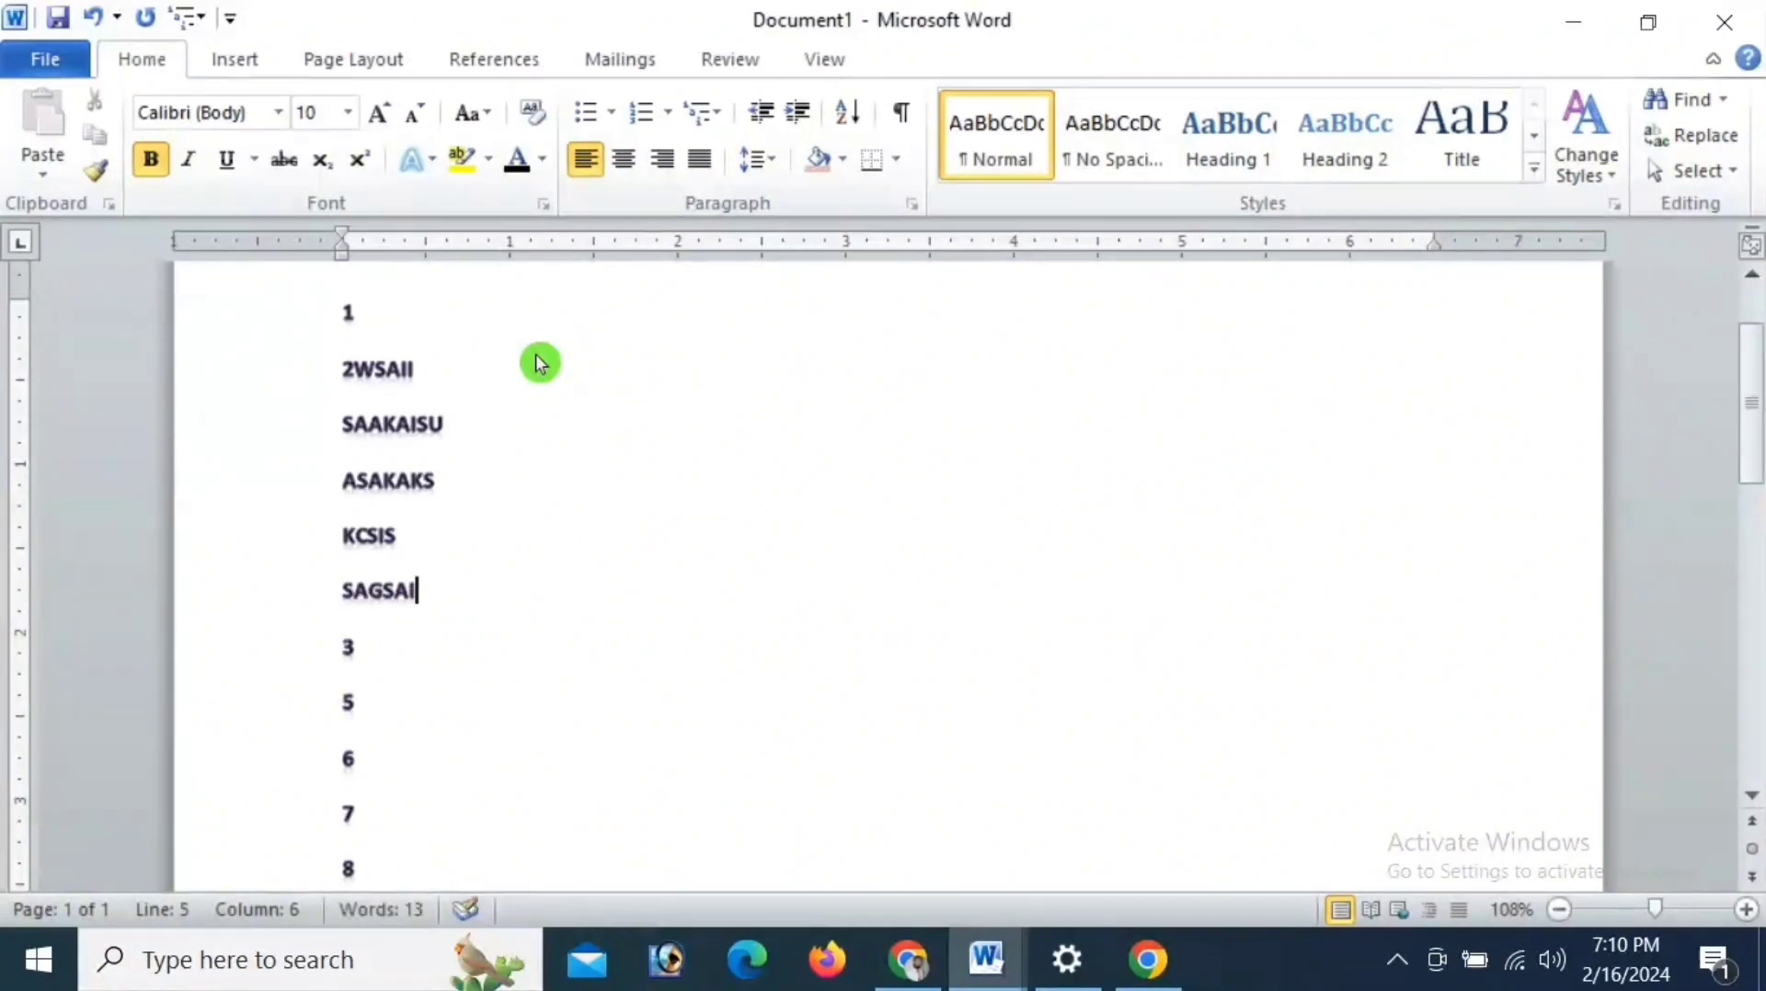
key(Return)
text(SAGGA)
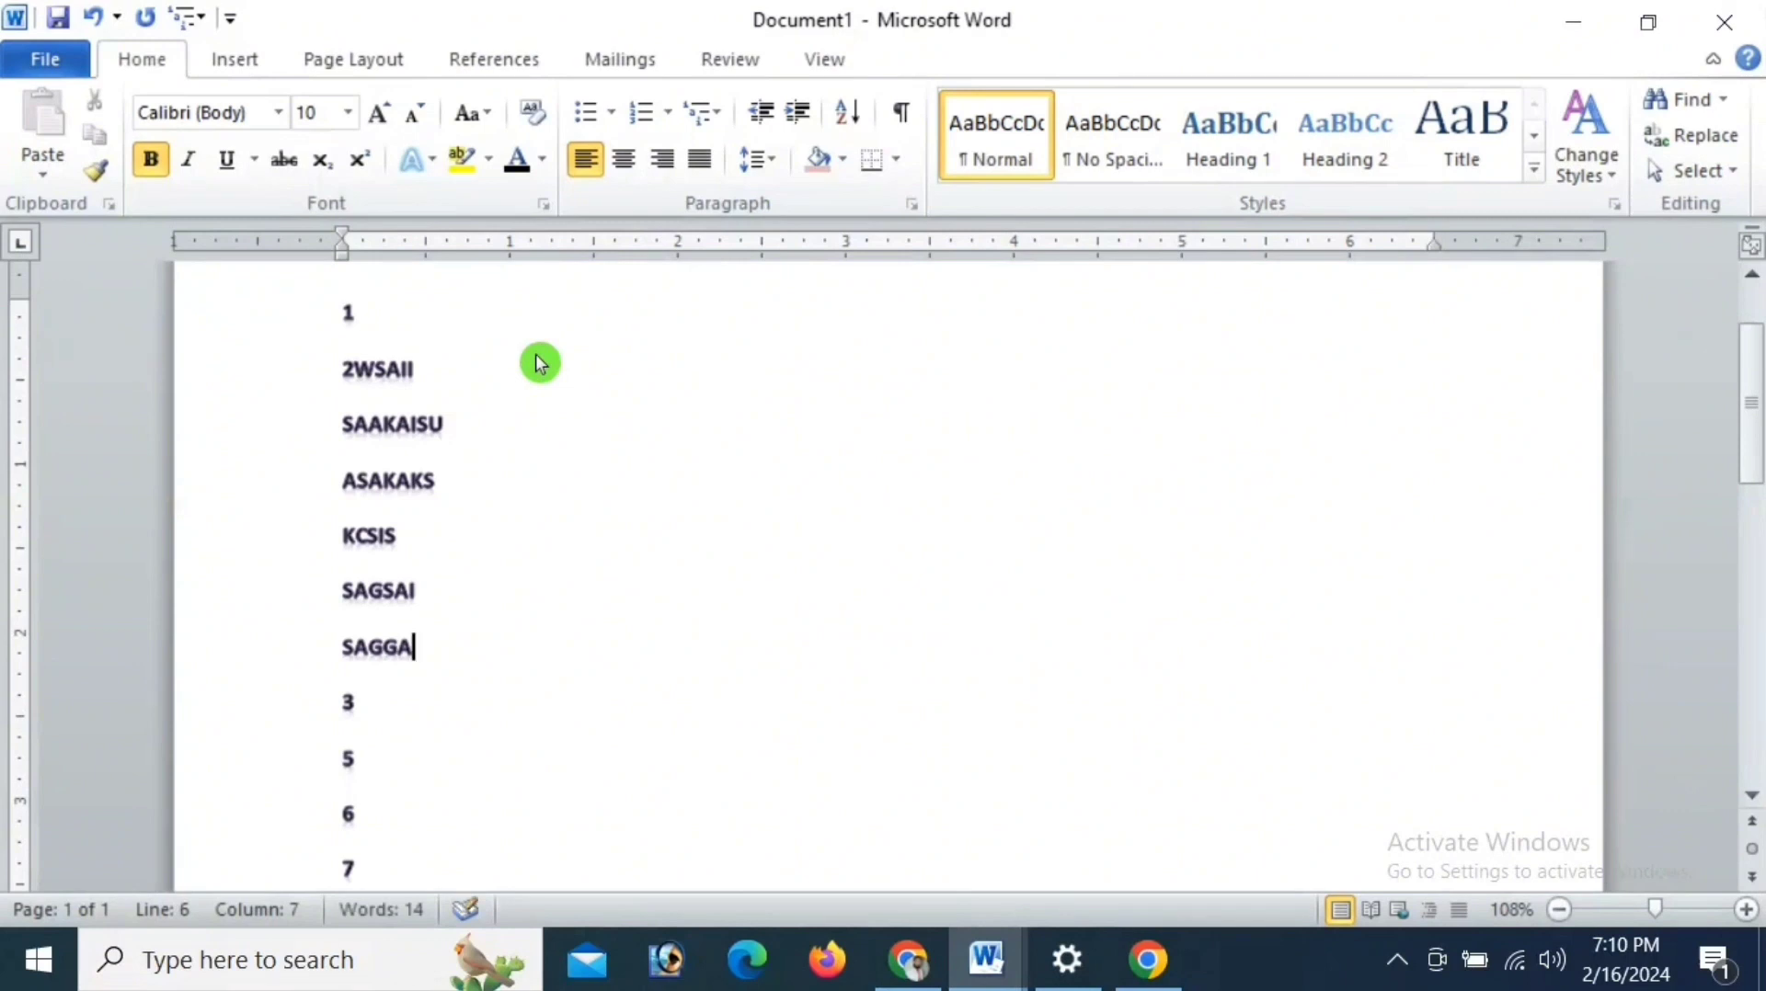
- Set the font size of the six lines from 2WSAII through SAGGA to 22
drag(346, 369, 418, 653)
click(351, 112)
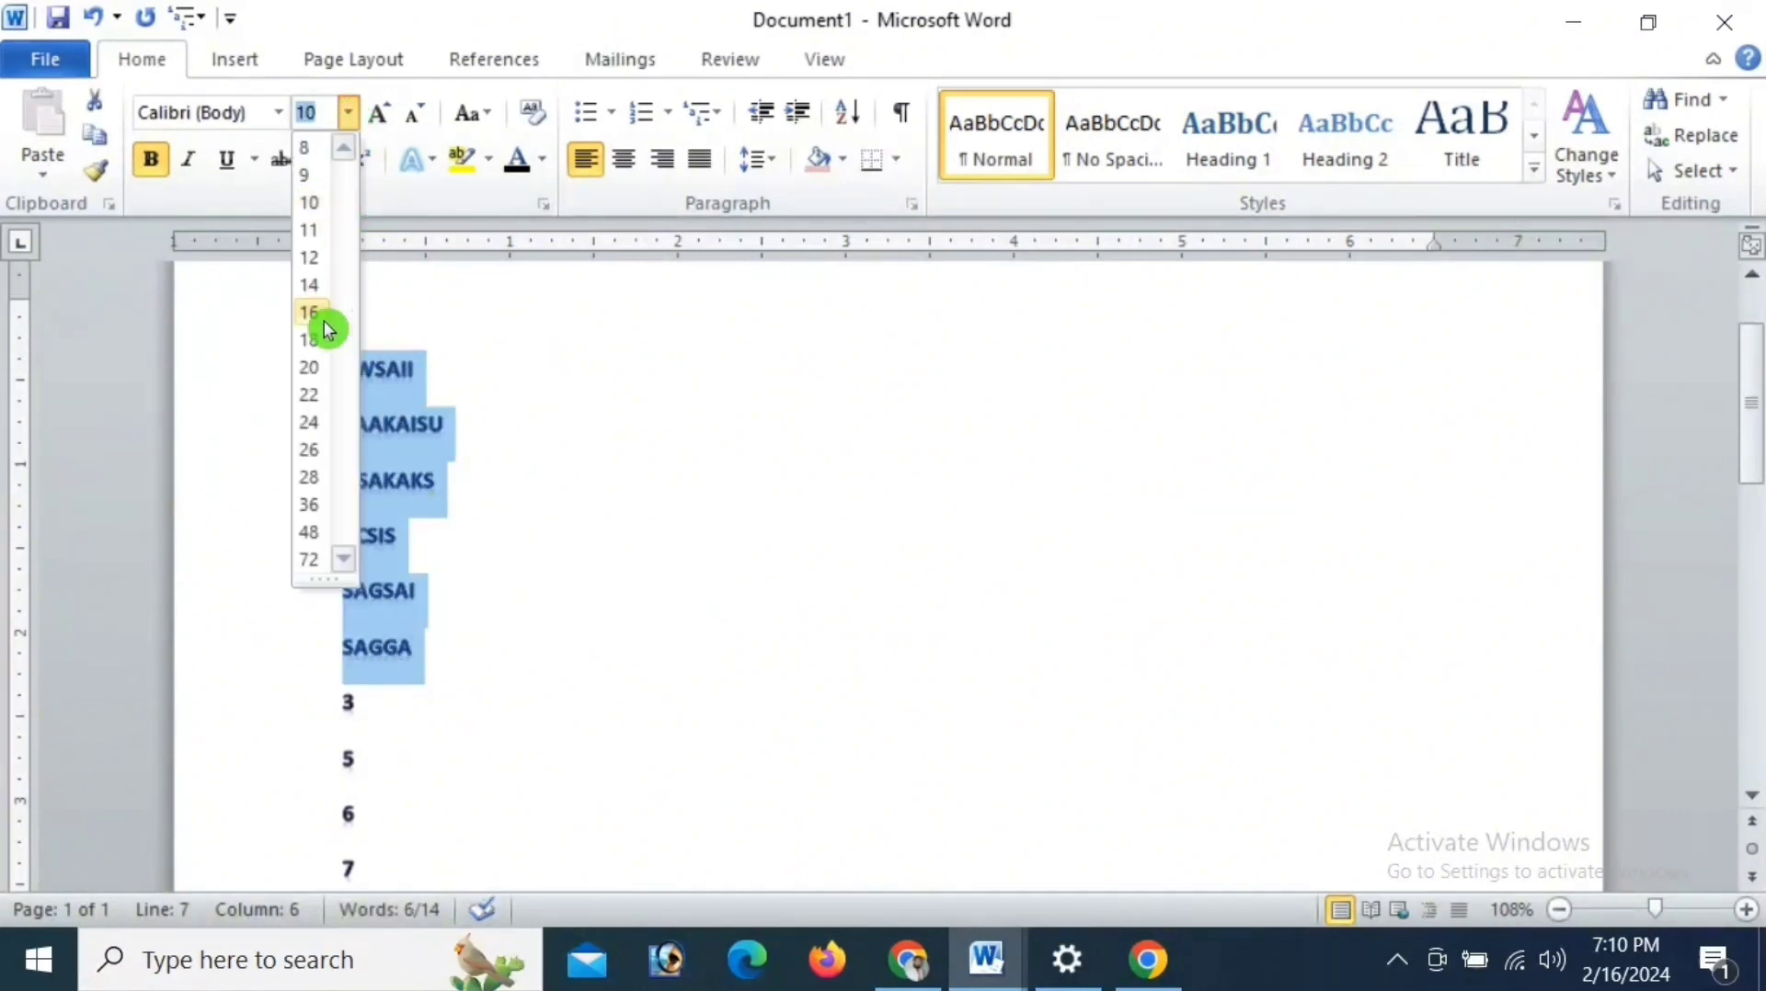
click(316, 397)
scroll(624, 372, down, 1)
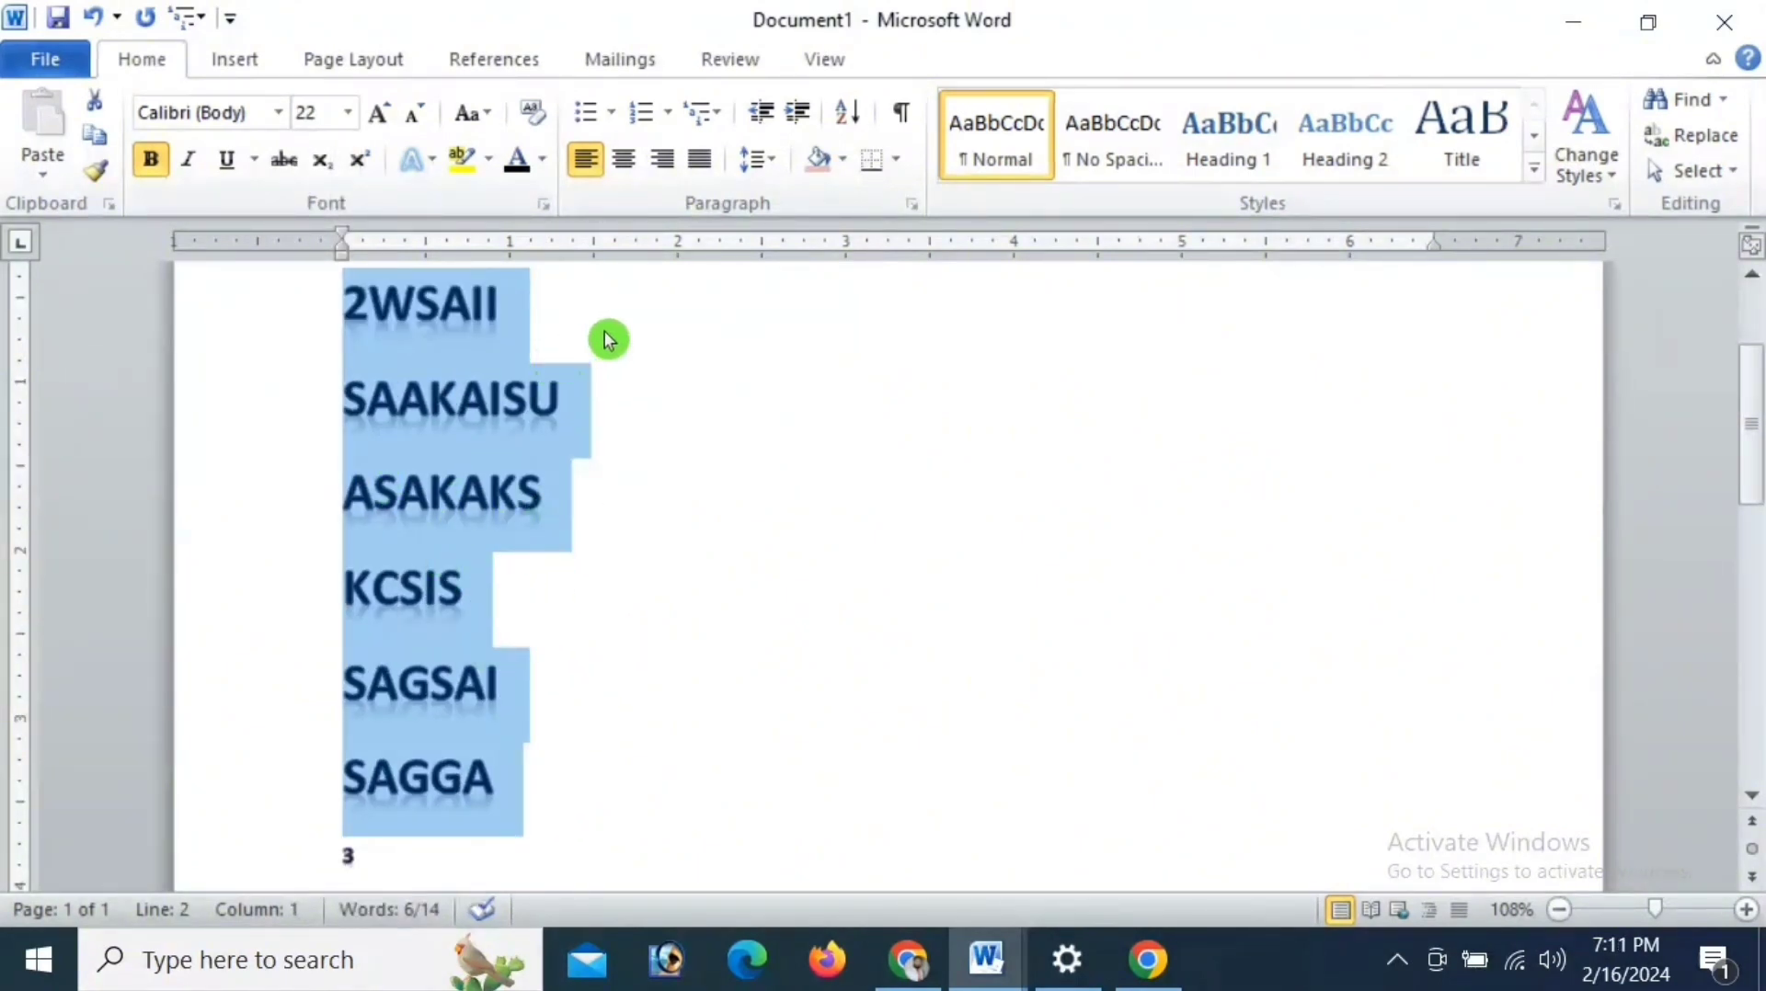
- Sort the six selected text lines by paragraph as text in descending order
click(850, 114)
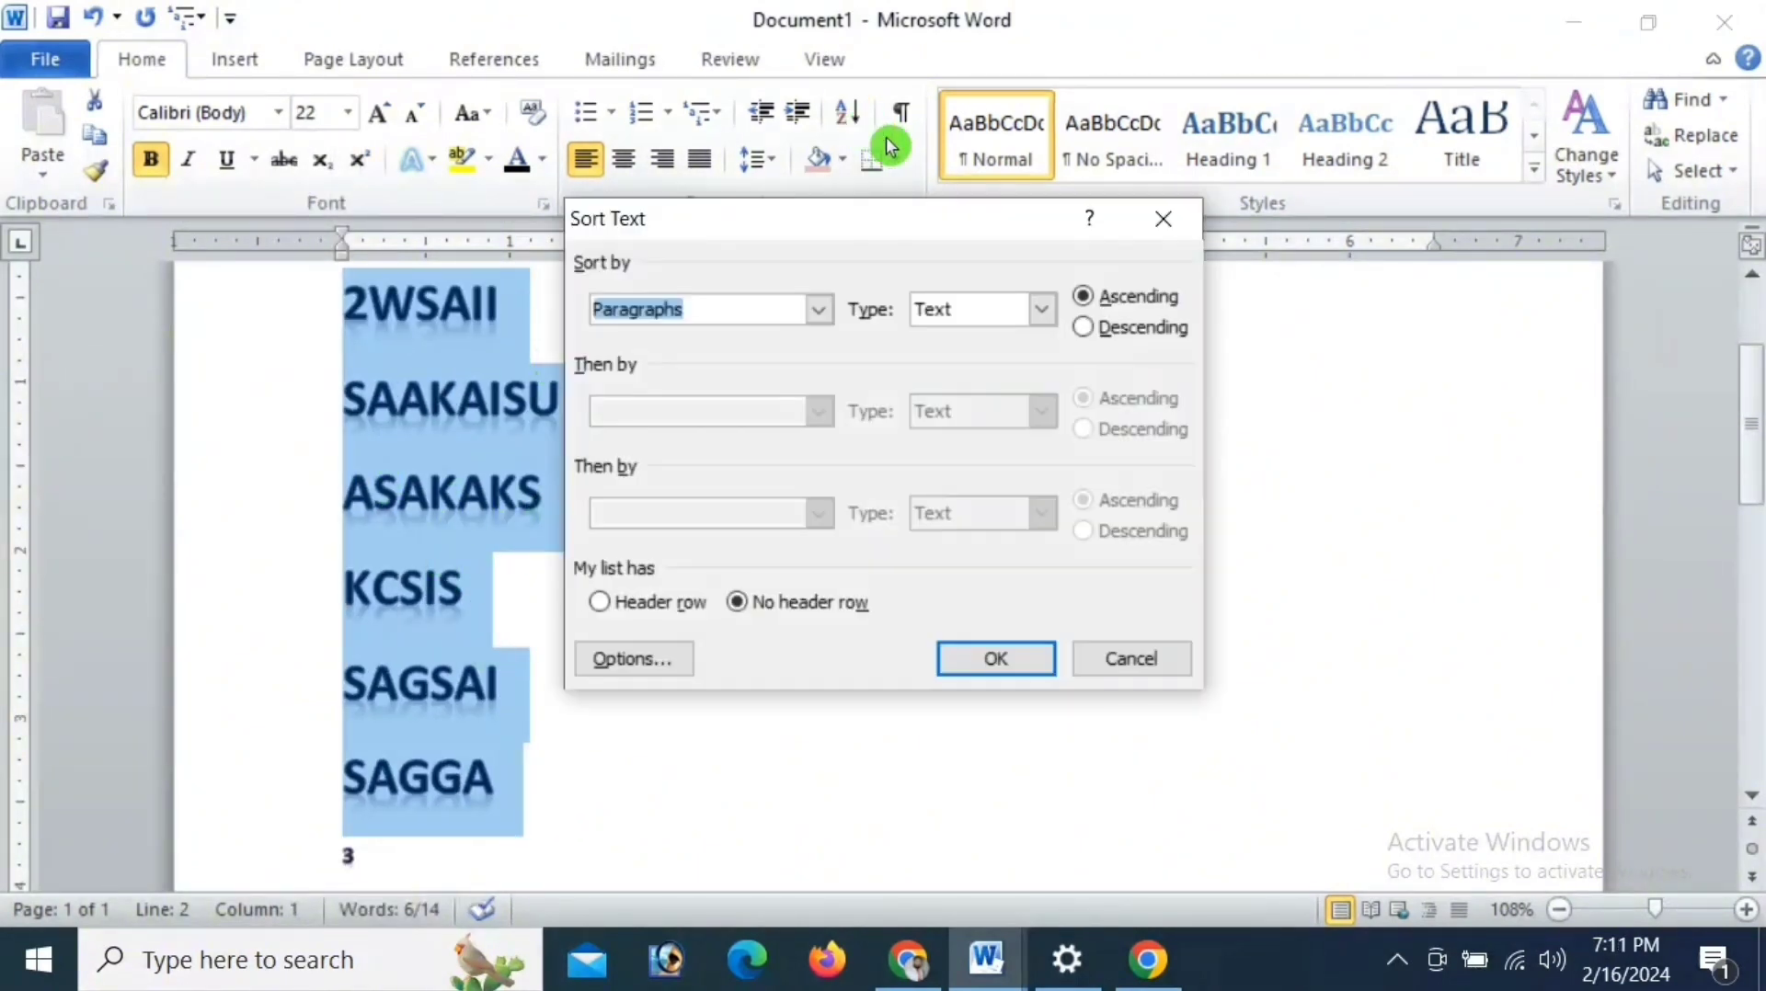
click(1085, 328)
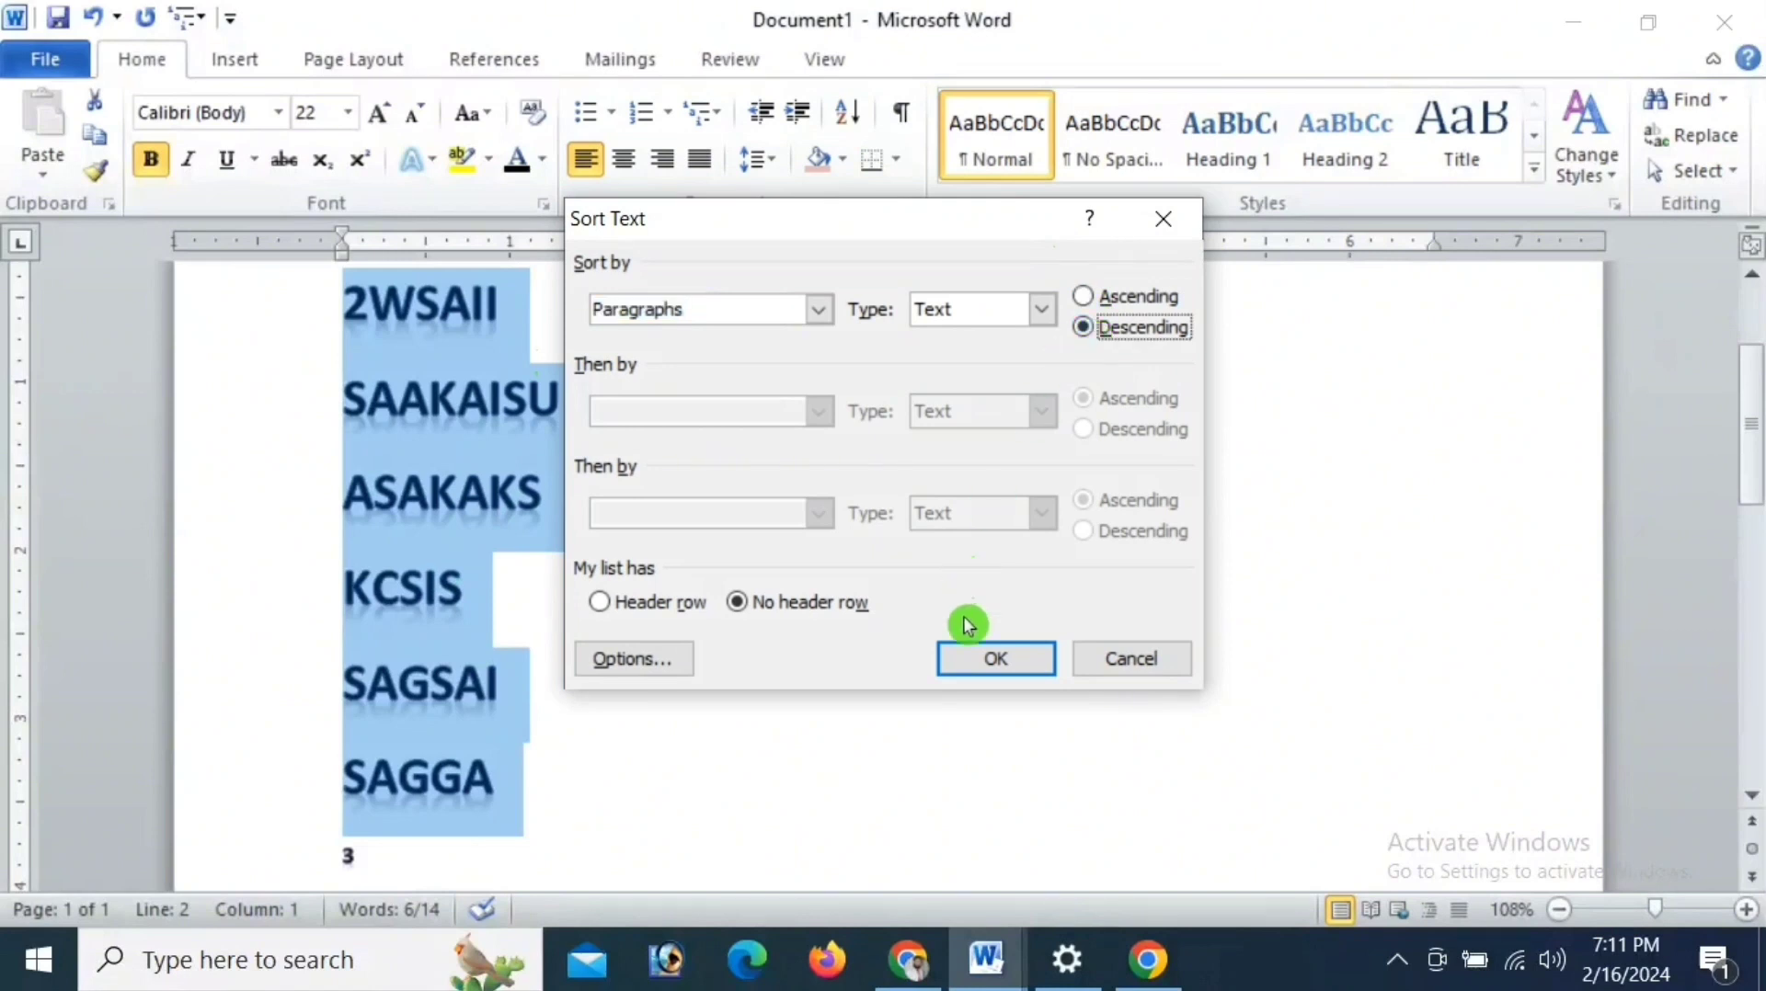
click(990, 656)
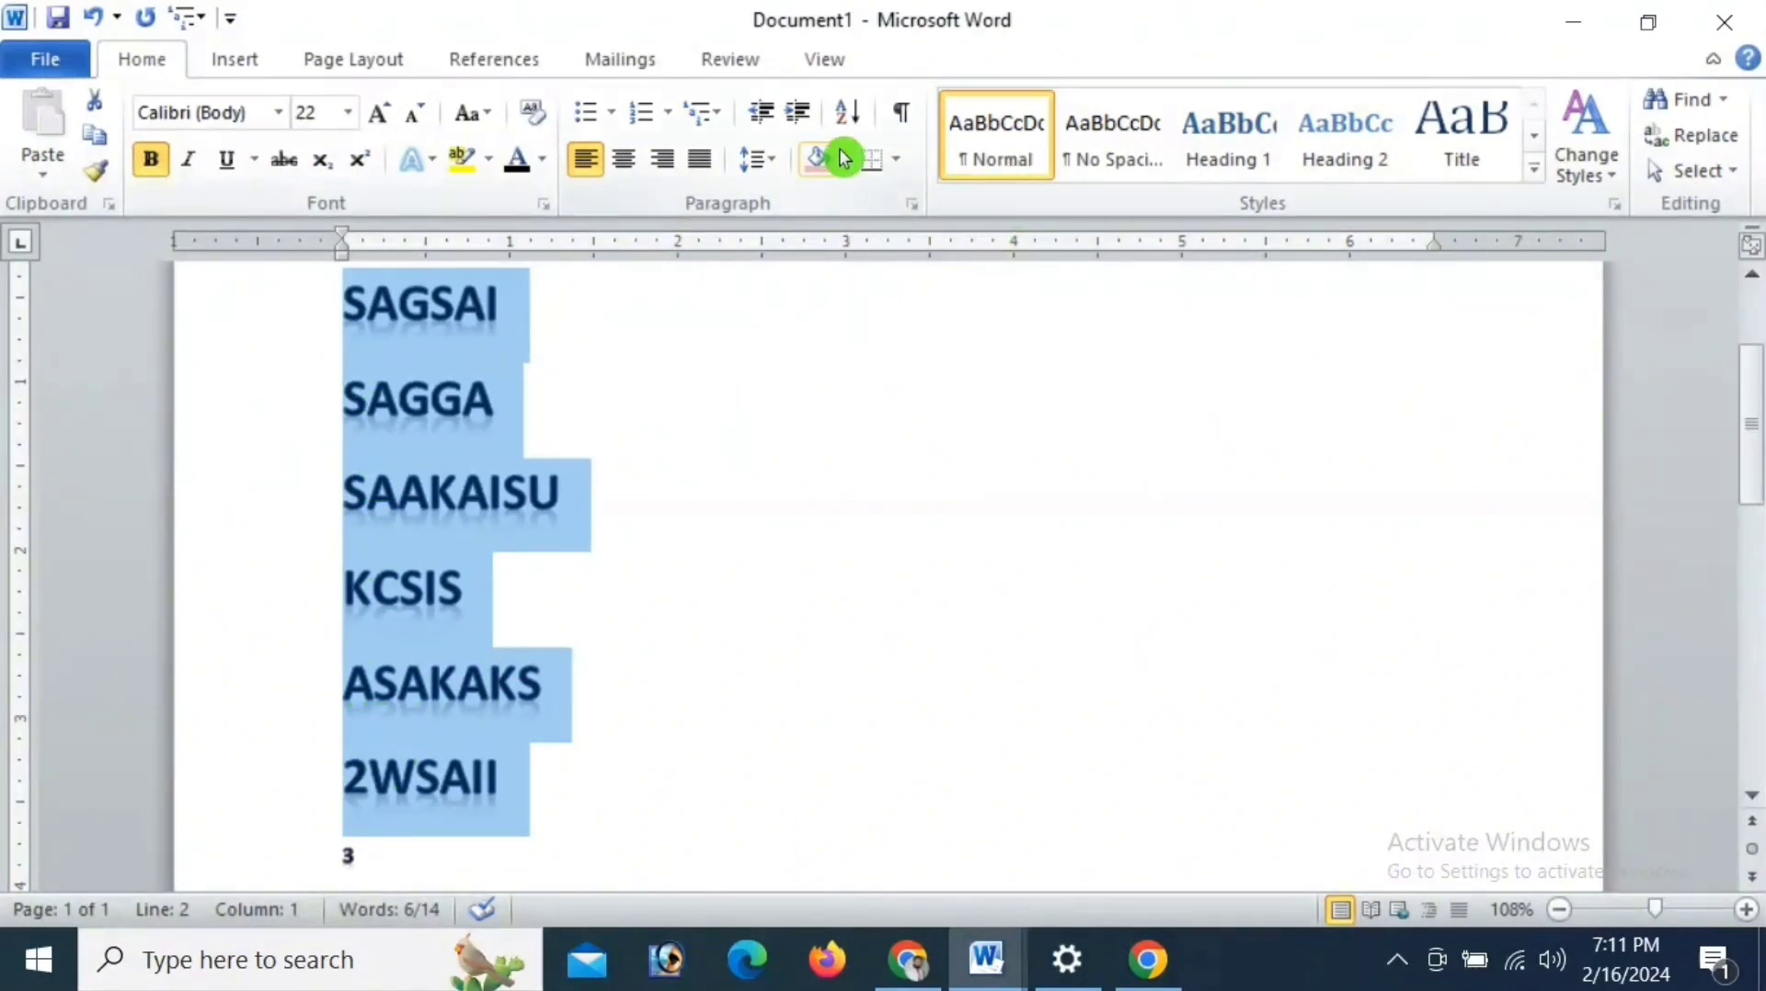
- Sort the six selected text lines by paragraph as text in ascending order
click(1131, 306)
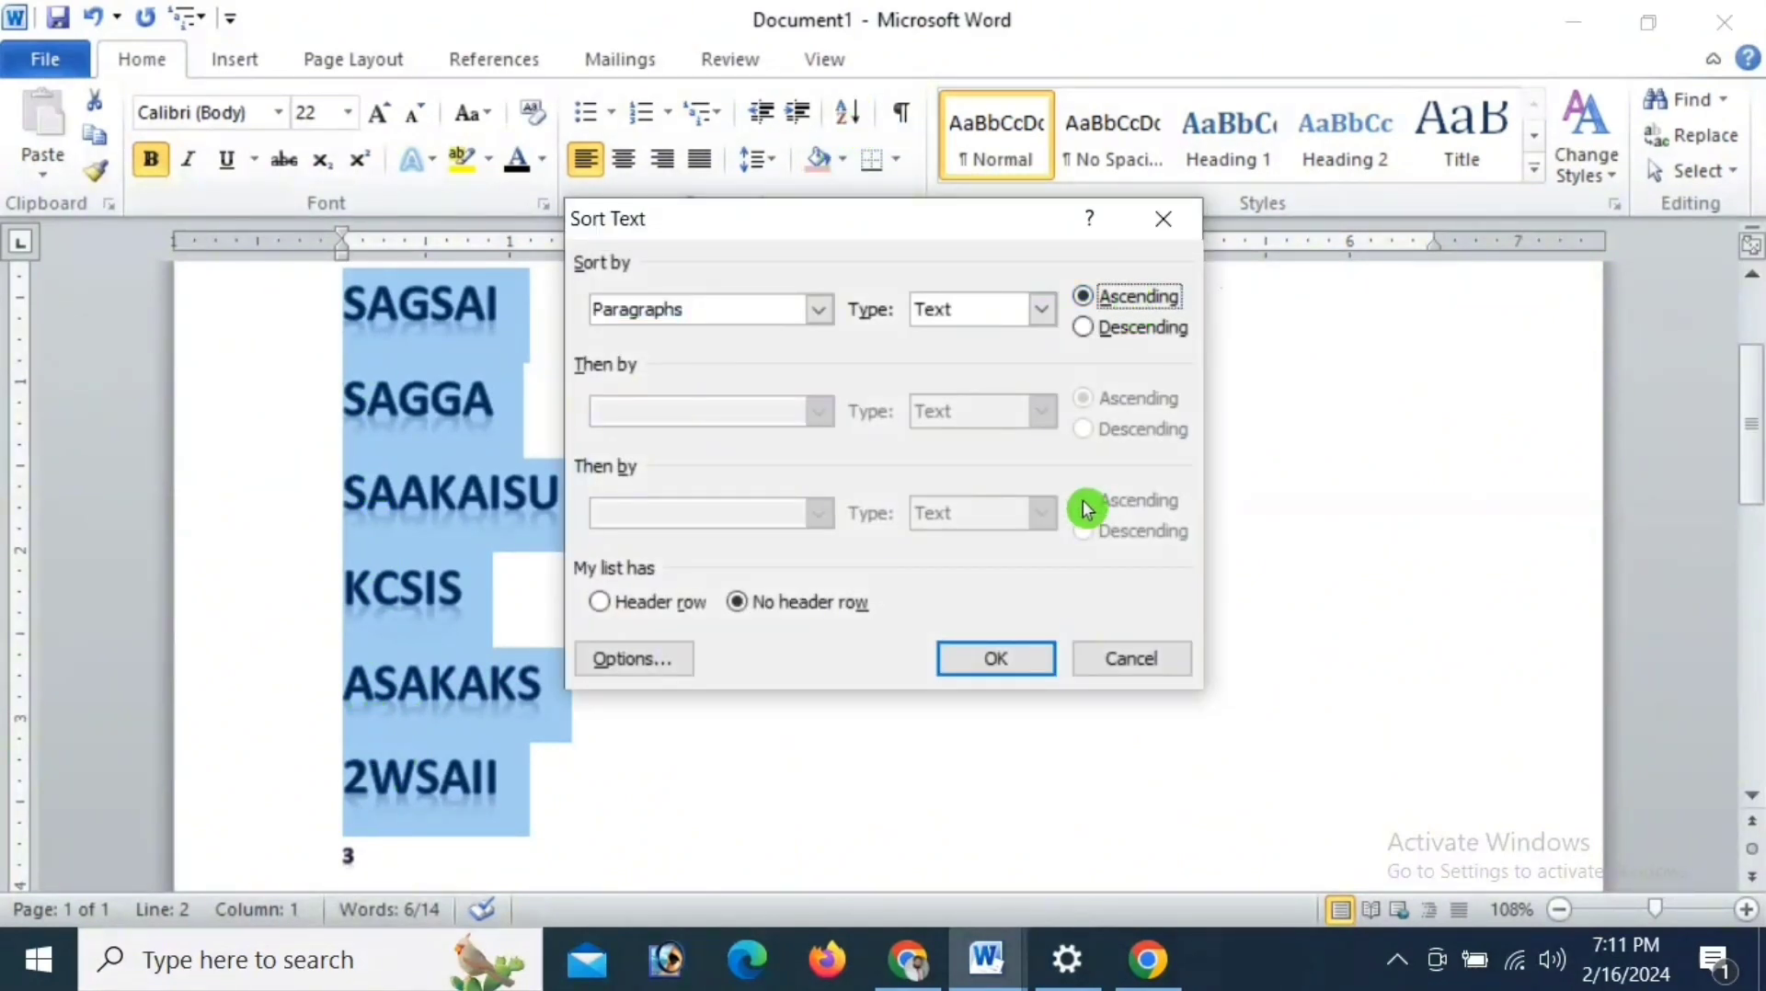
click(1009, 661)
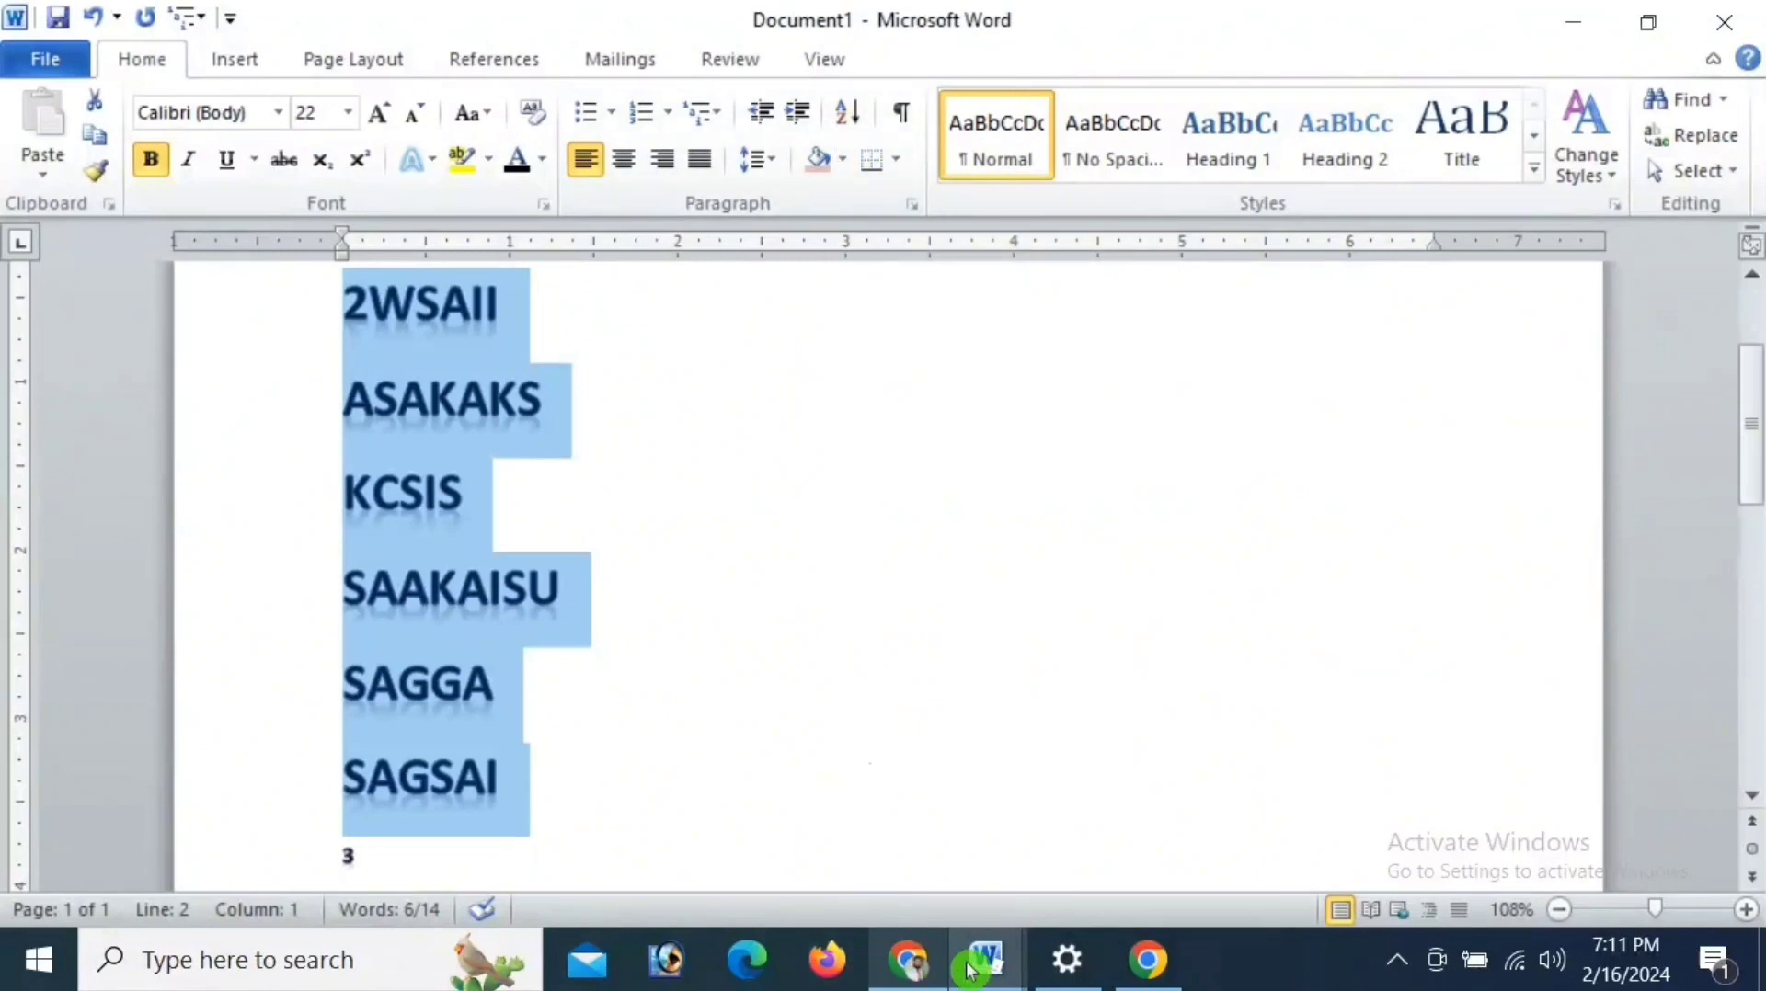
- Switch to the other open document and shade the selected "You can easily change" paragraph light red
mouse_move(960, 956)
click(835, 738)
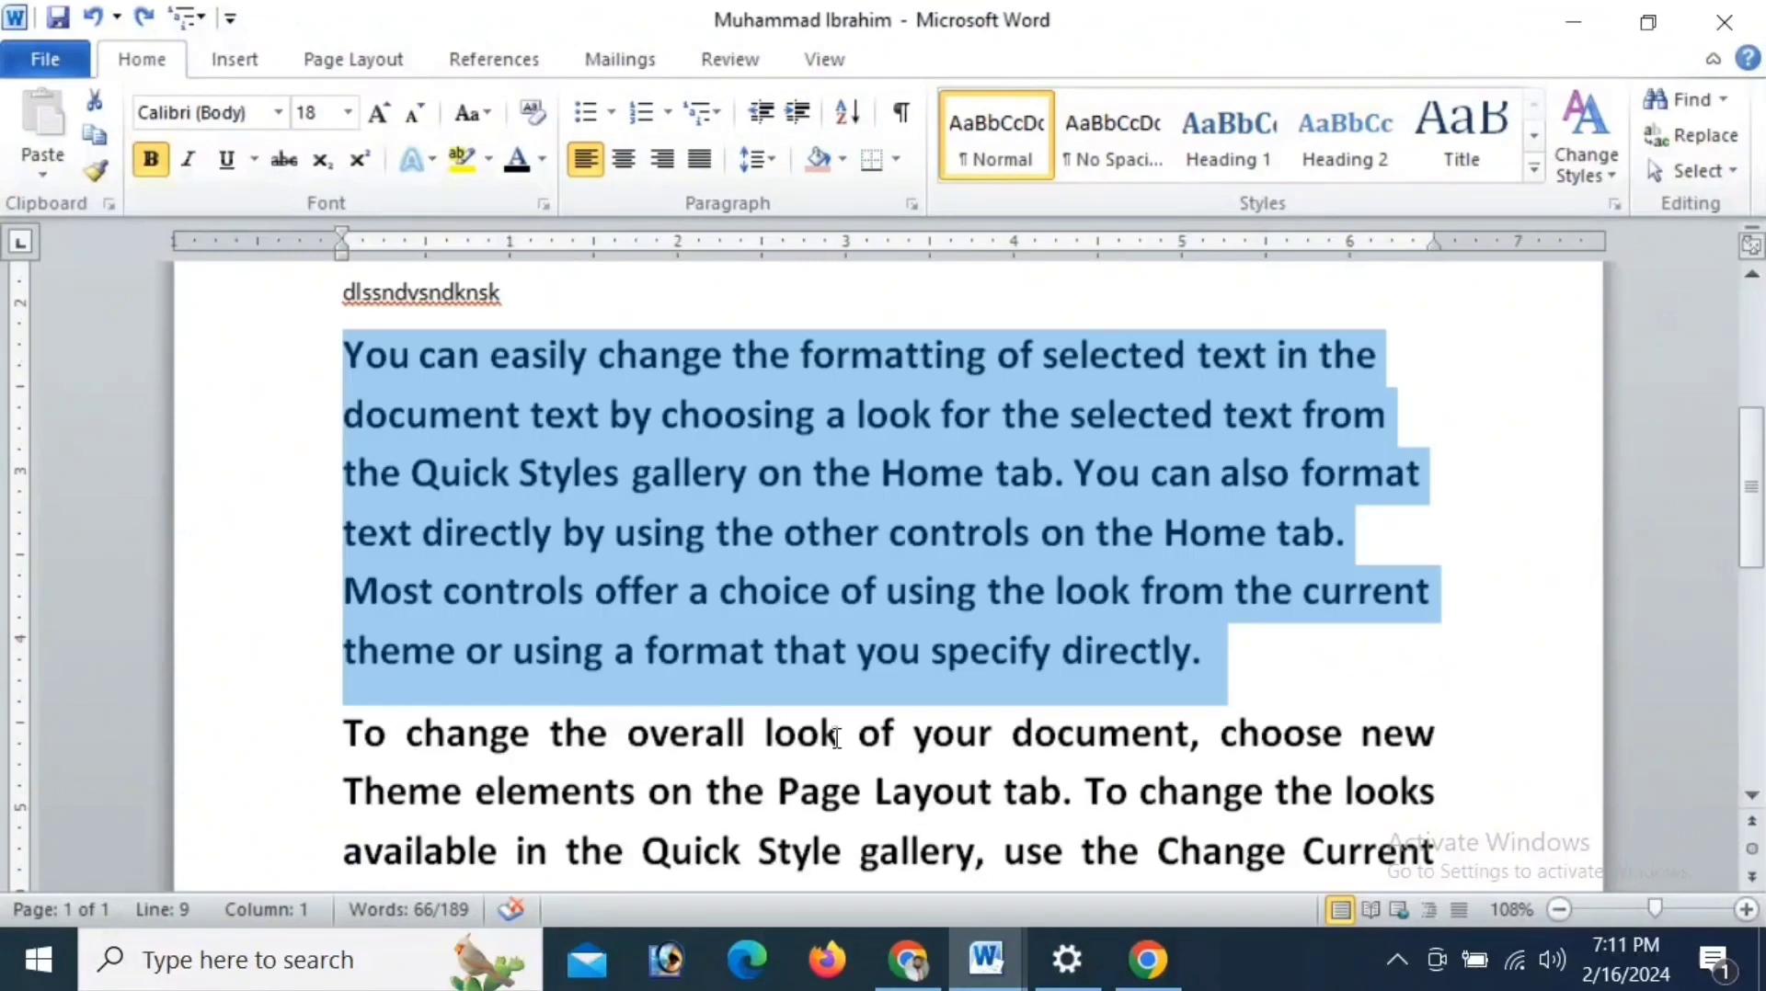
click(839, 160)
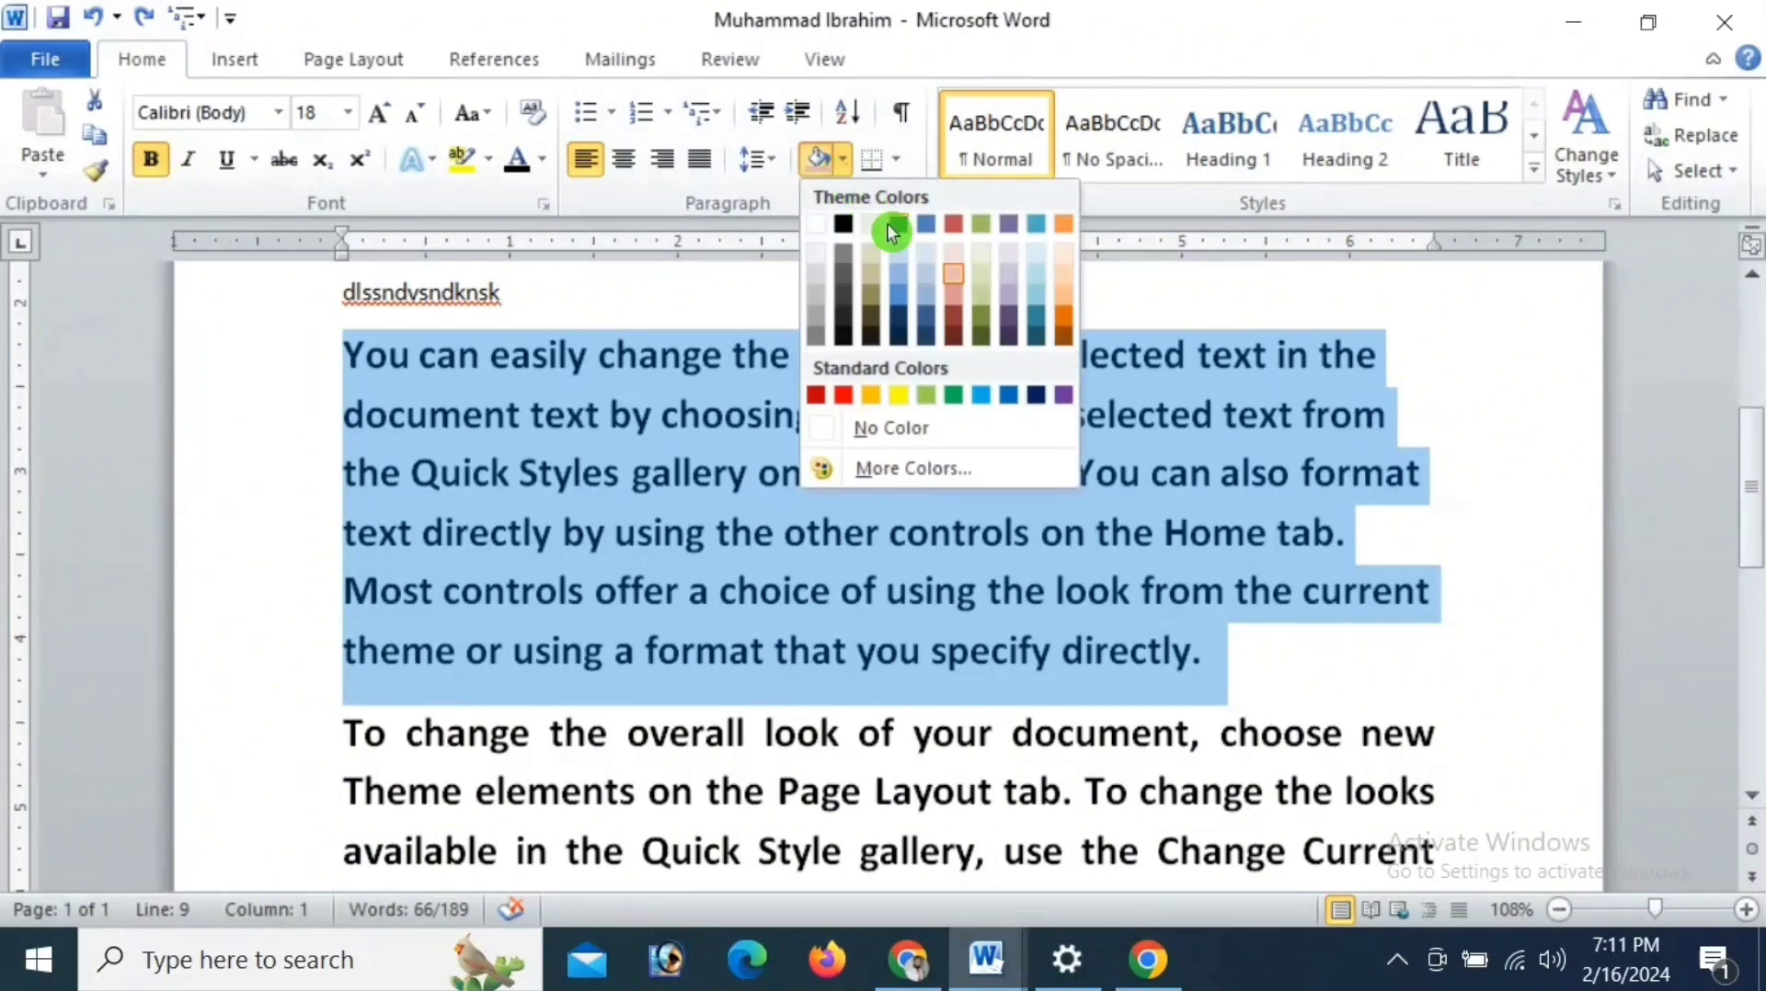
click(953, 273)
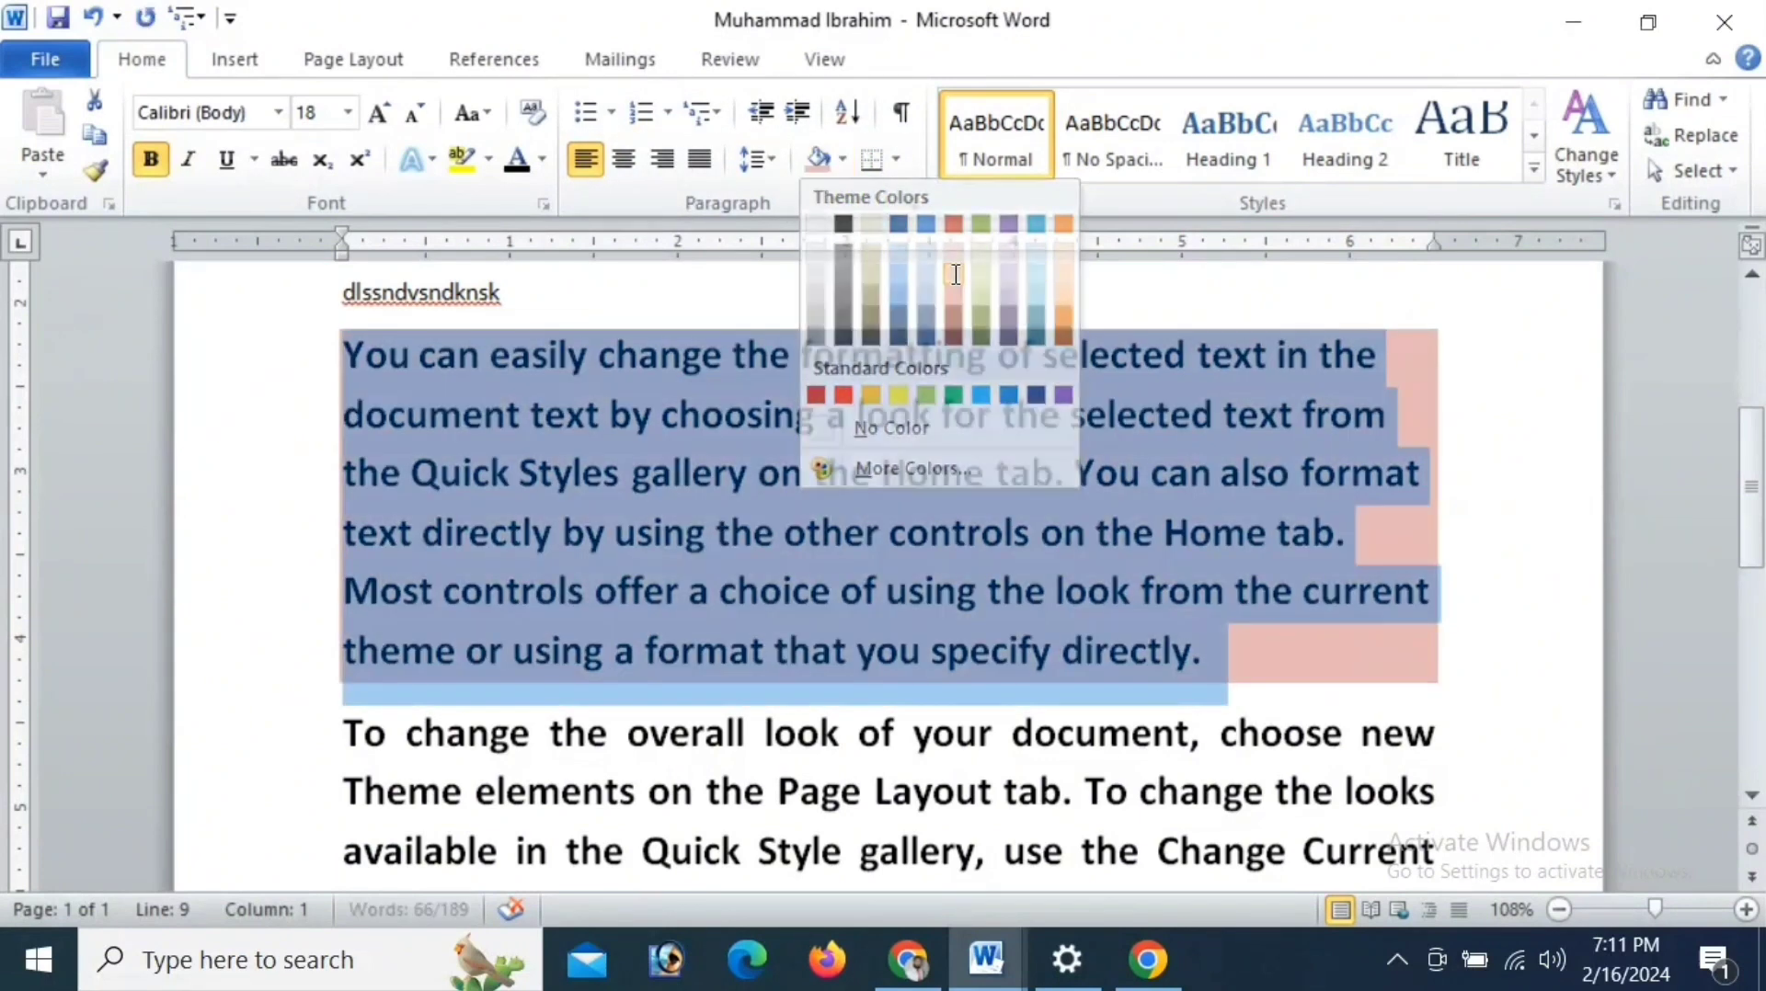
- Shade the first two lines of the "To change the overall look" paragraph dark orange and the whole paragraph dark gray
scroll(965, 318, up, 2)
scroll(966, 322, down, 5)
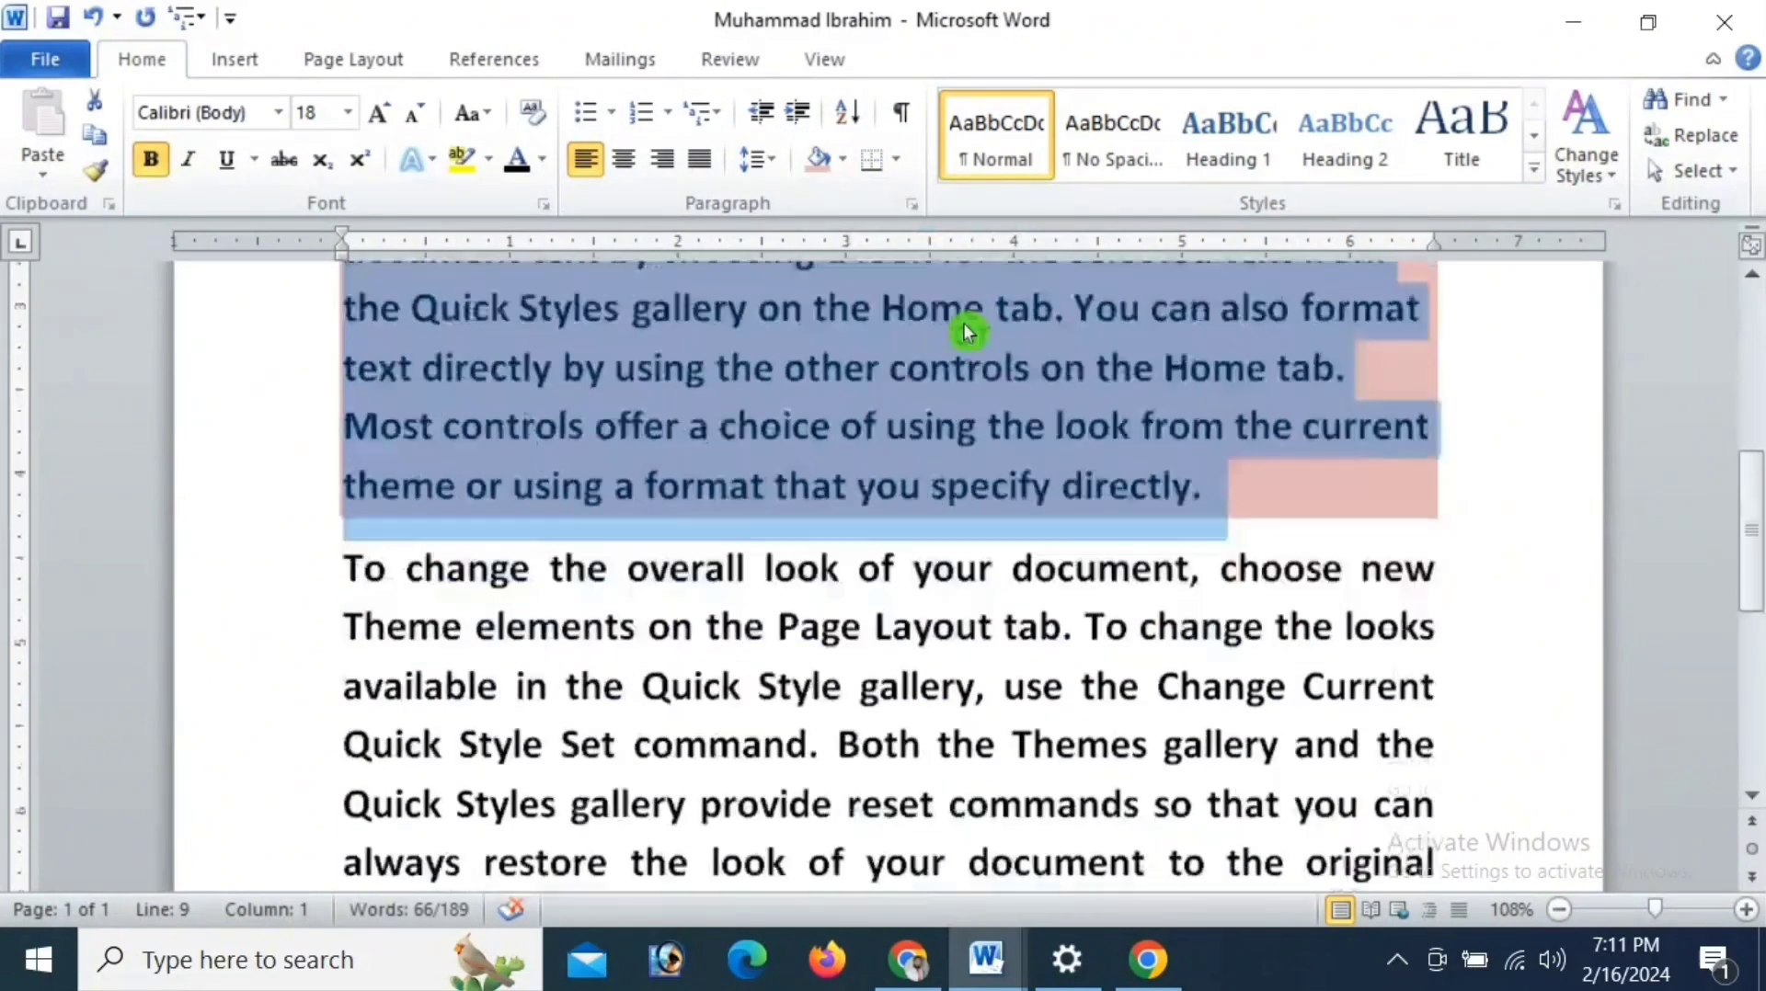
drag(370, 478, 1412, 552)
key(ctrl+j)
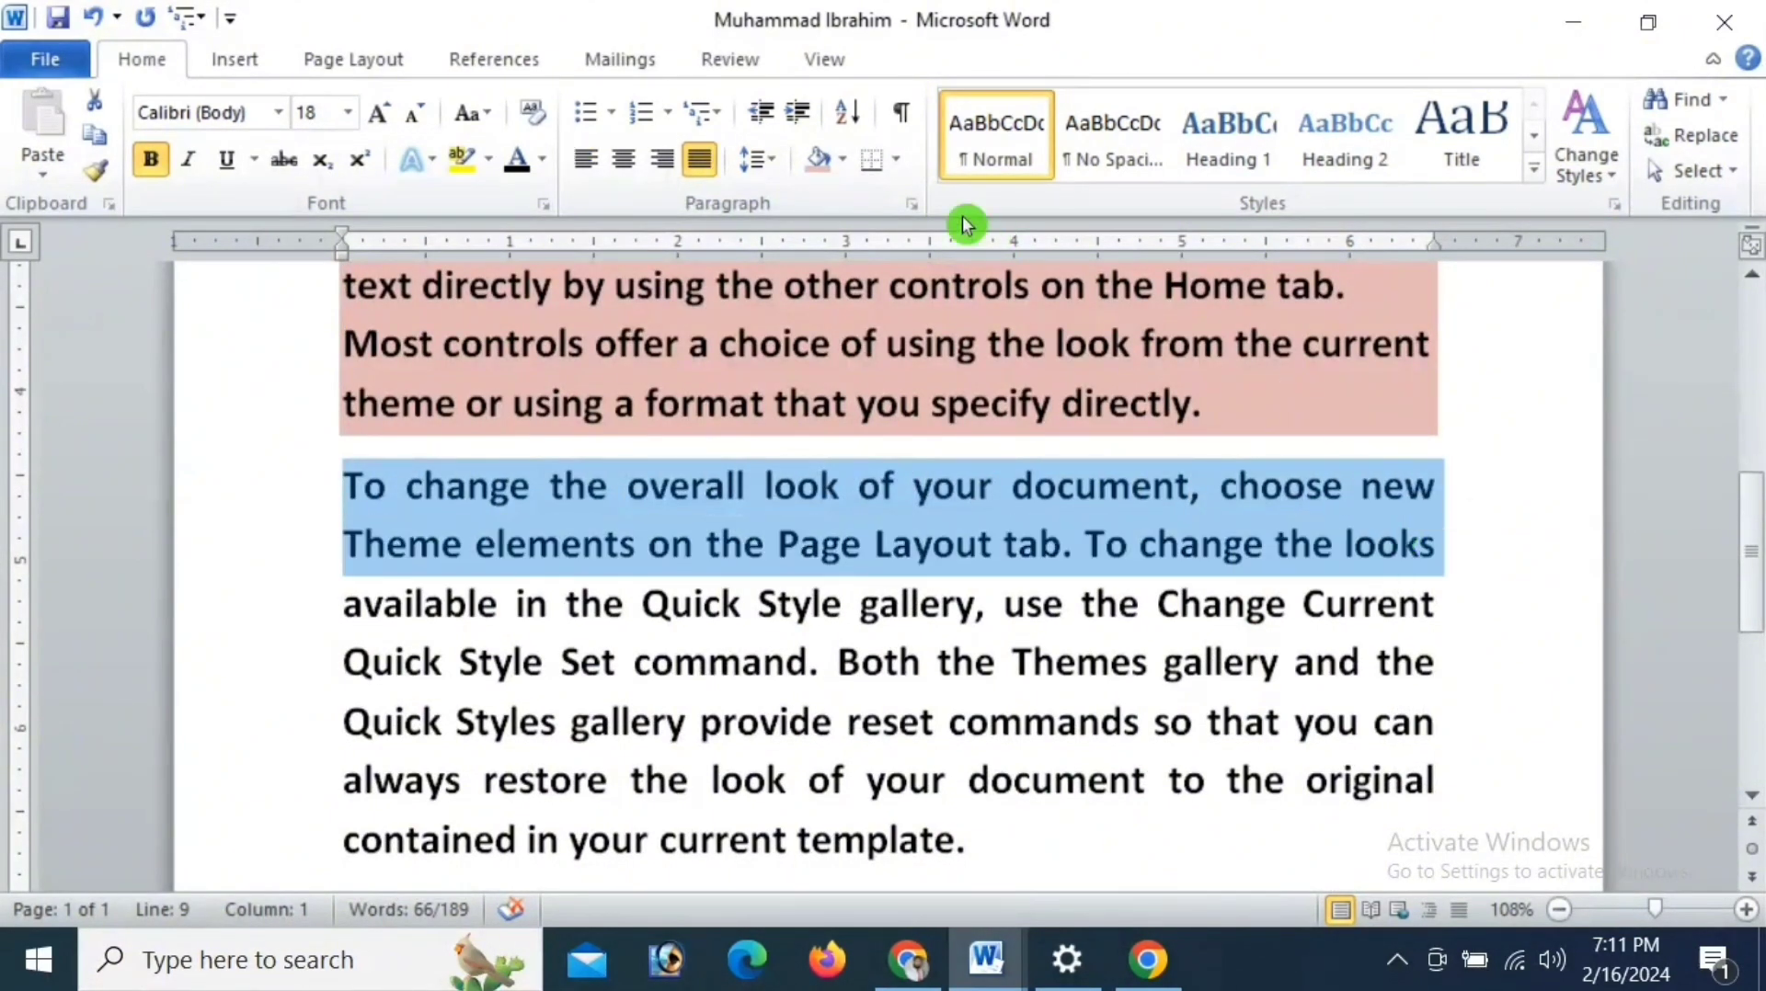
click(842, 161)
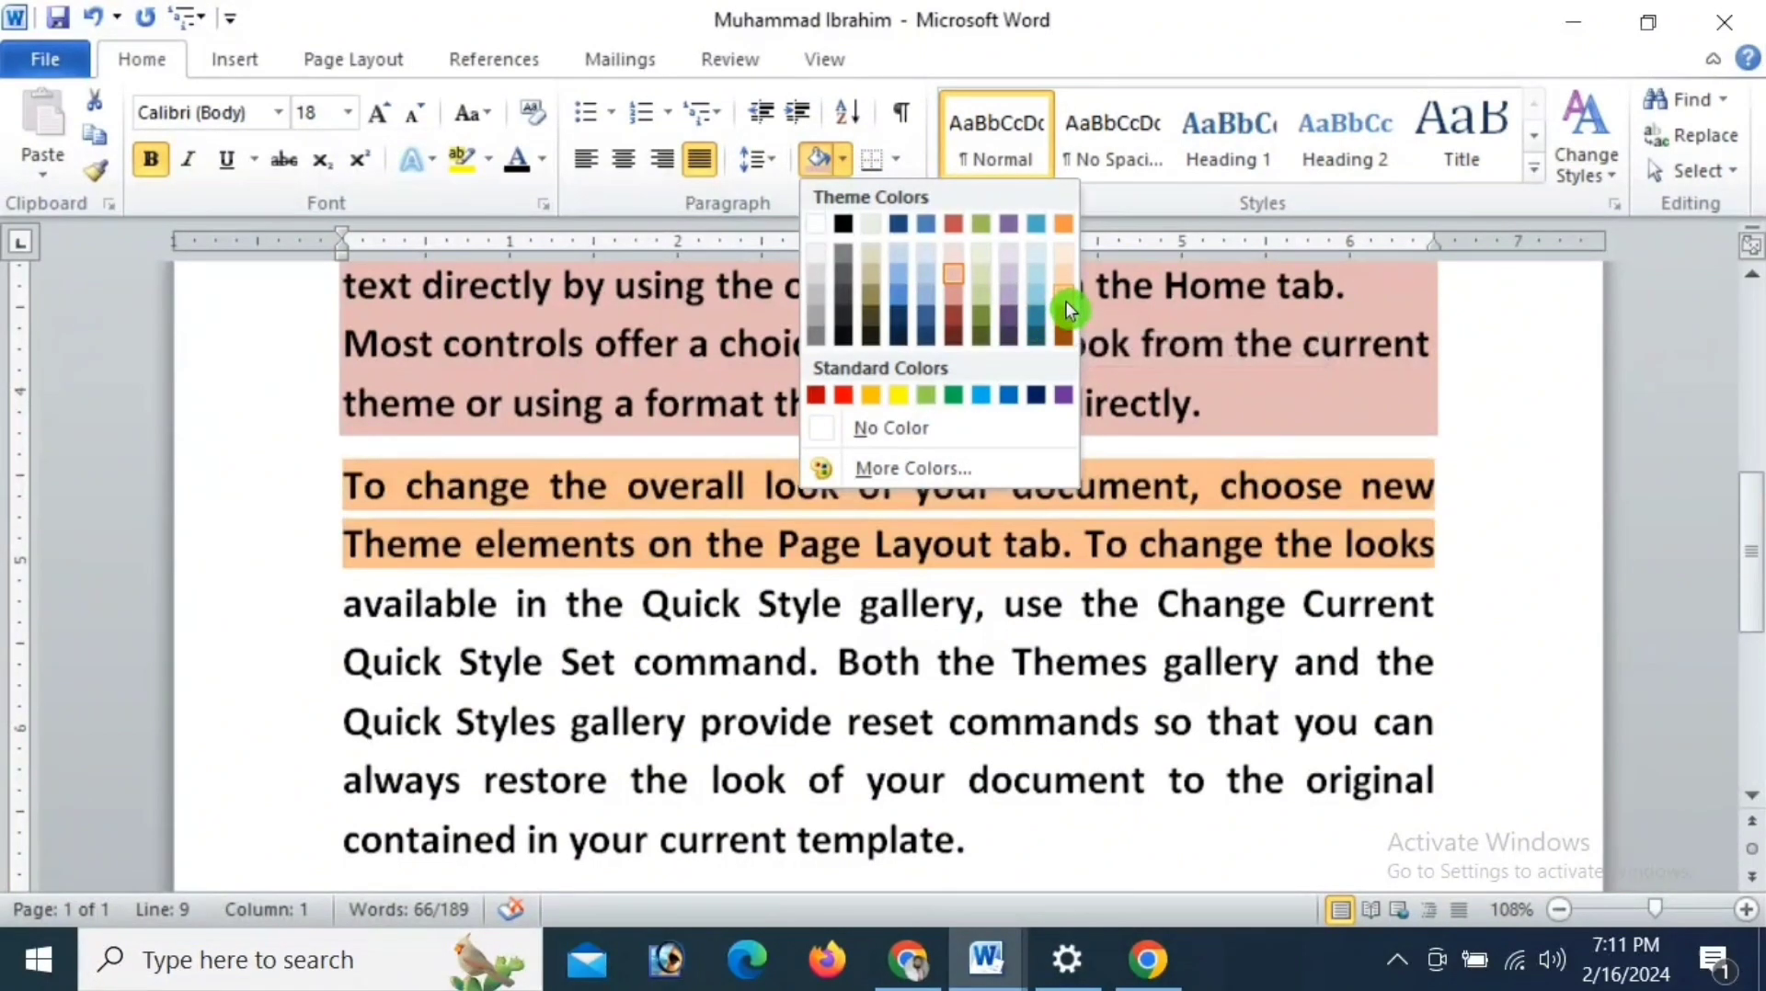
click(1064, 328)
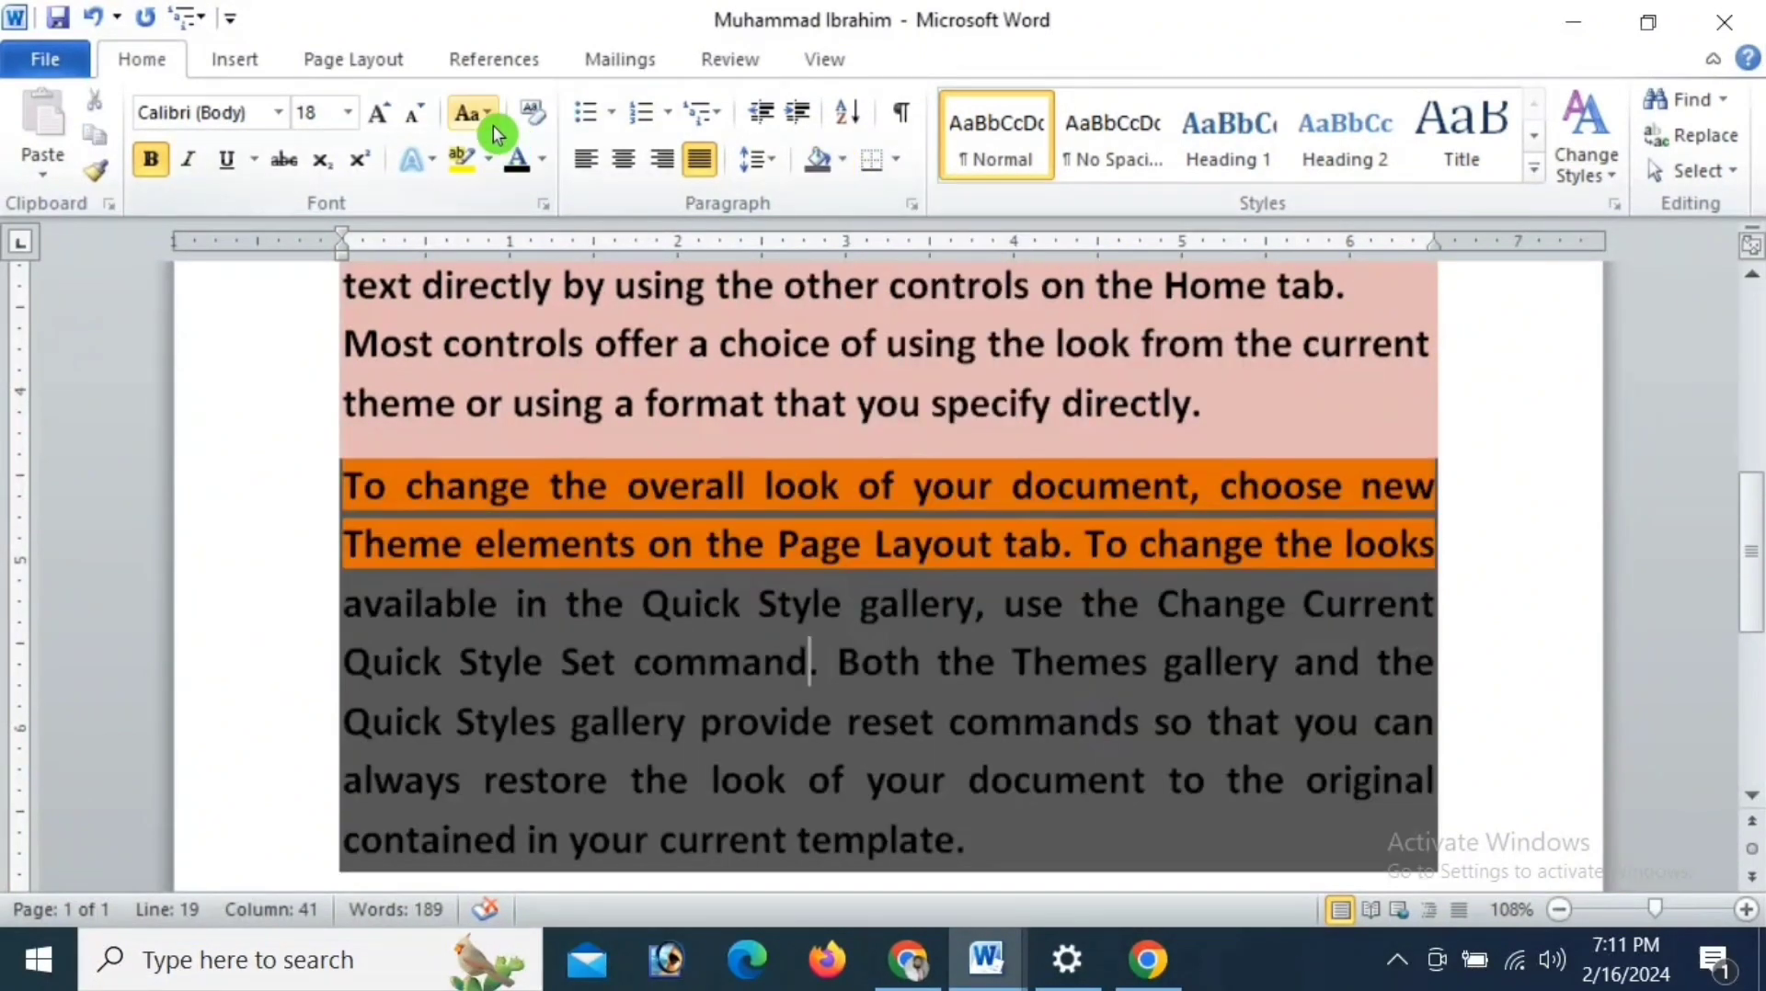
- Clear all formatting, including the shading, from the "You can easily change" and "To change the overall look" paragraphs
click(538, 117)
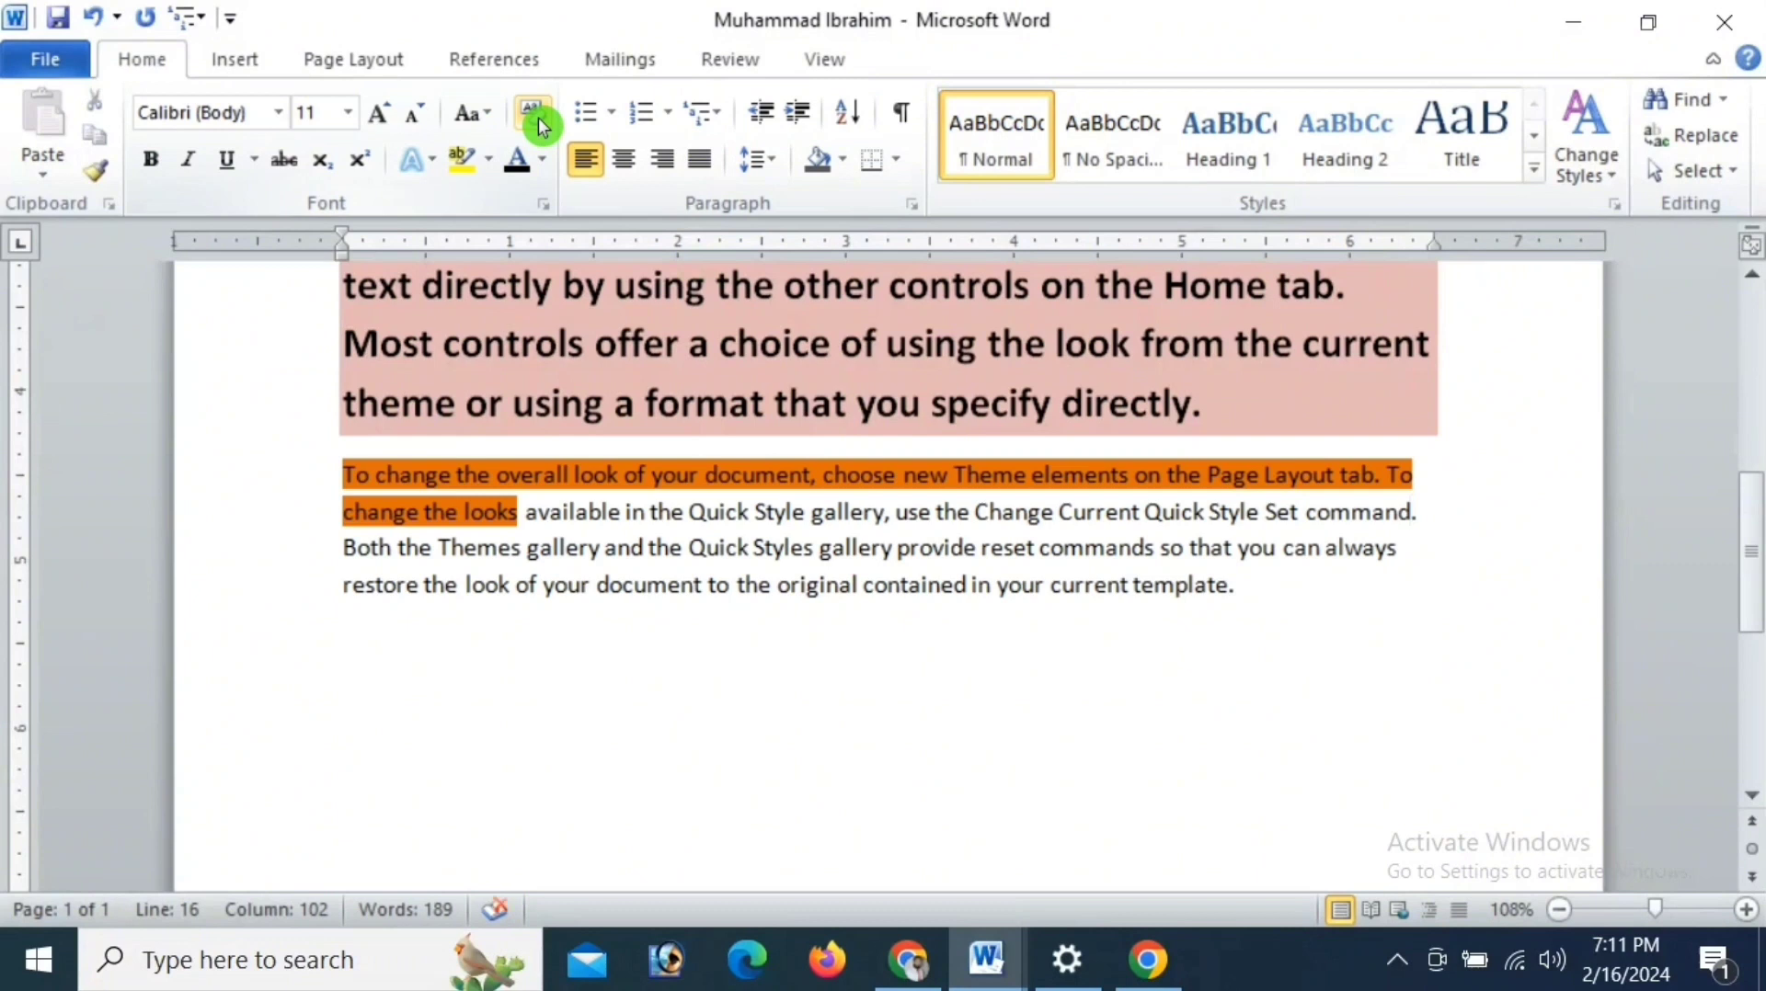
drag(357, 467, 1398, 548)
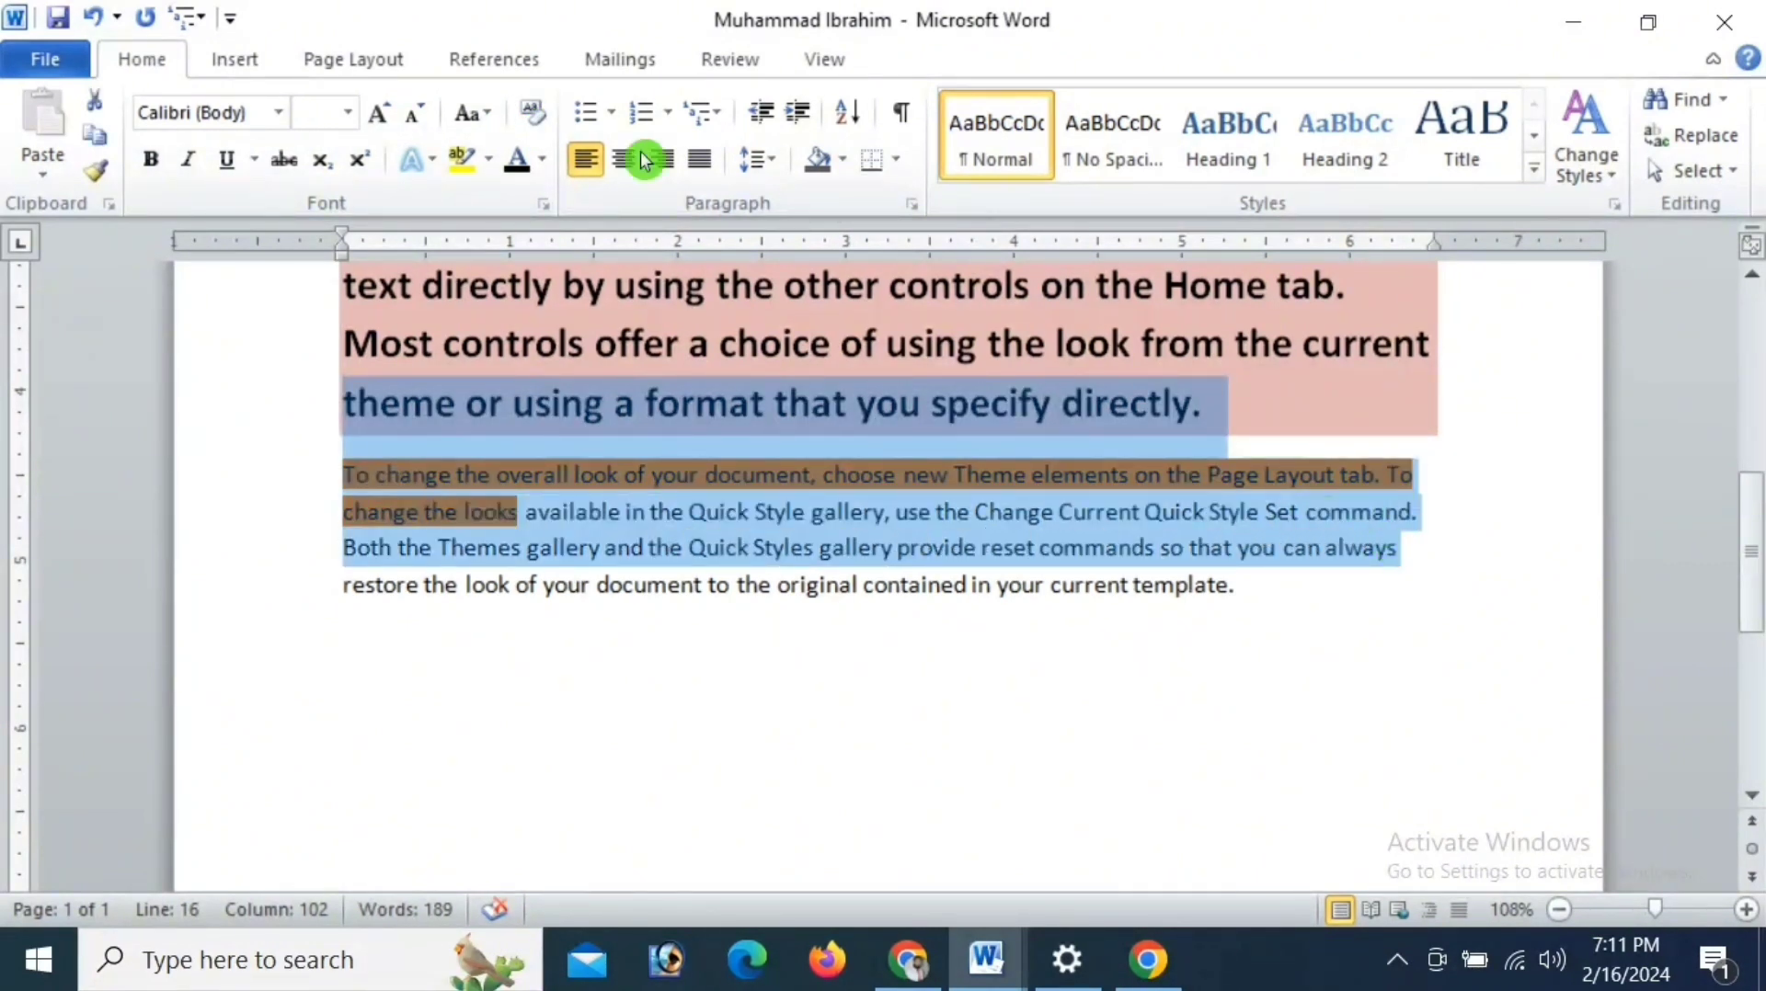
click(530, 116)
scroll(582, 300, up, 3)
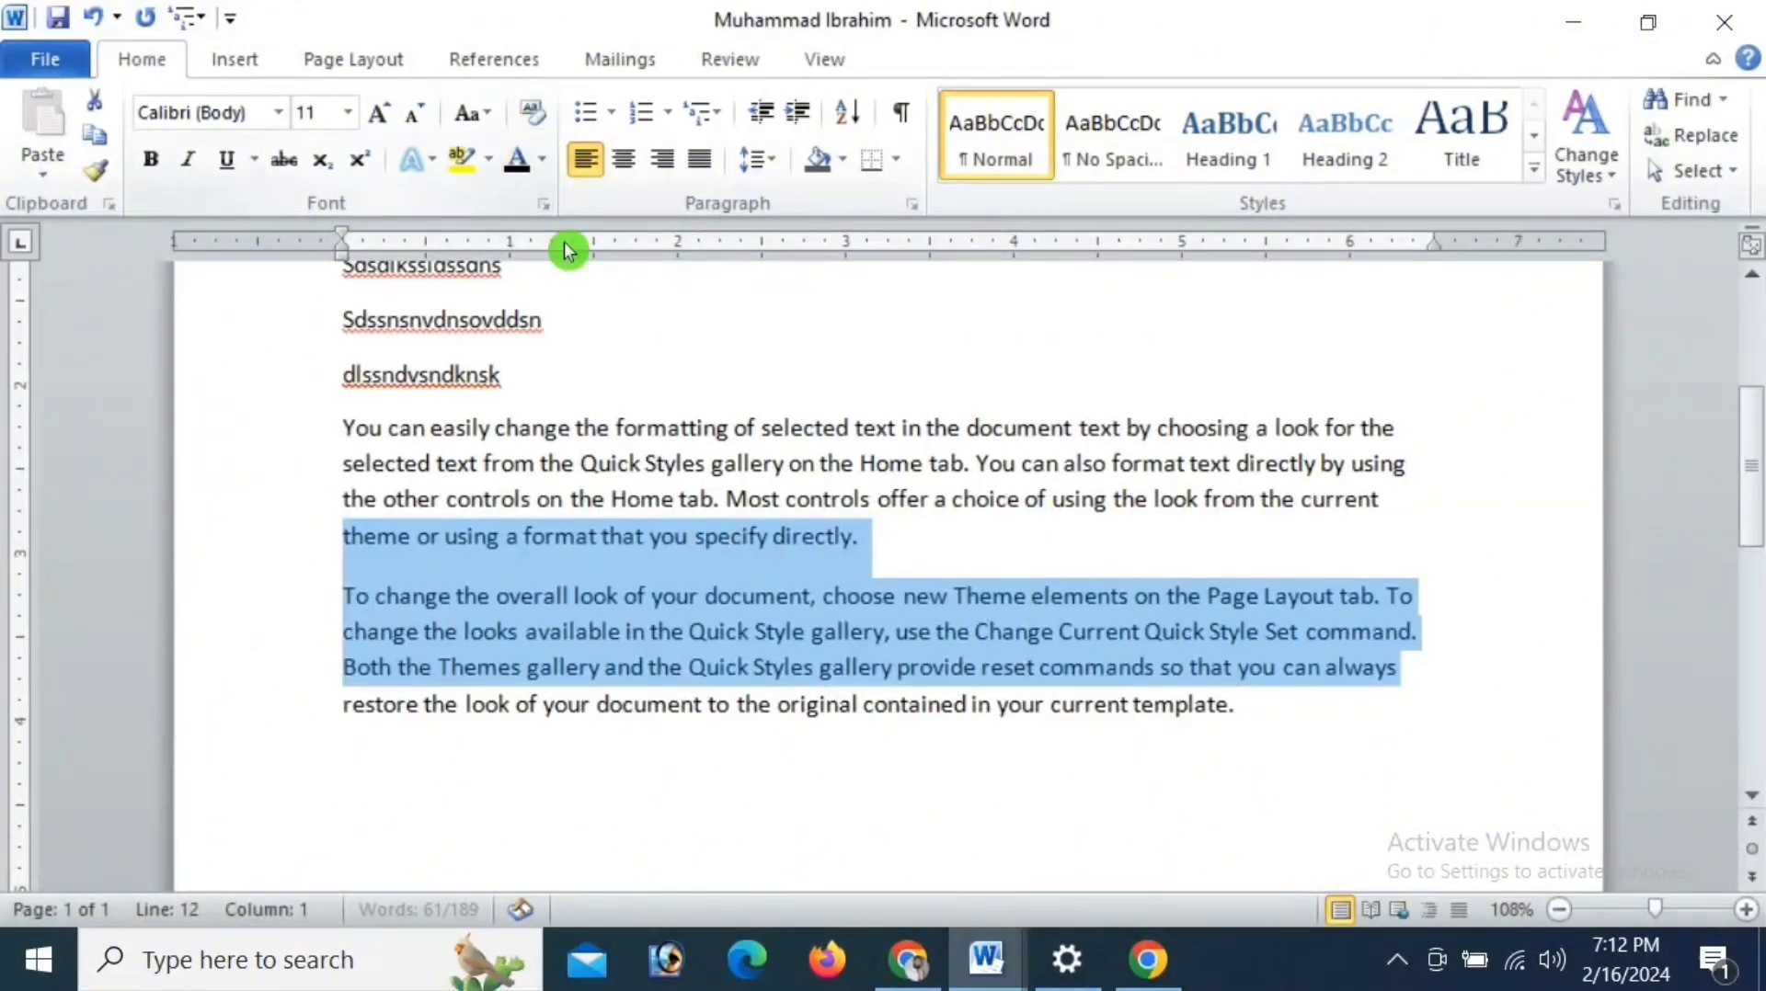
- Show the document's paragraph marks and other hidden formatting symbols, and hide them again
click(766, 542)
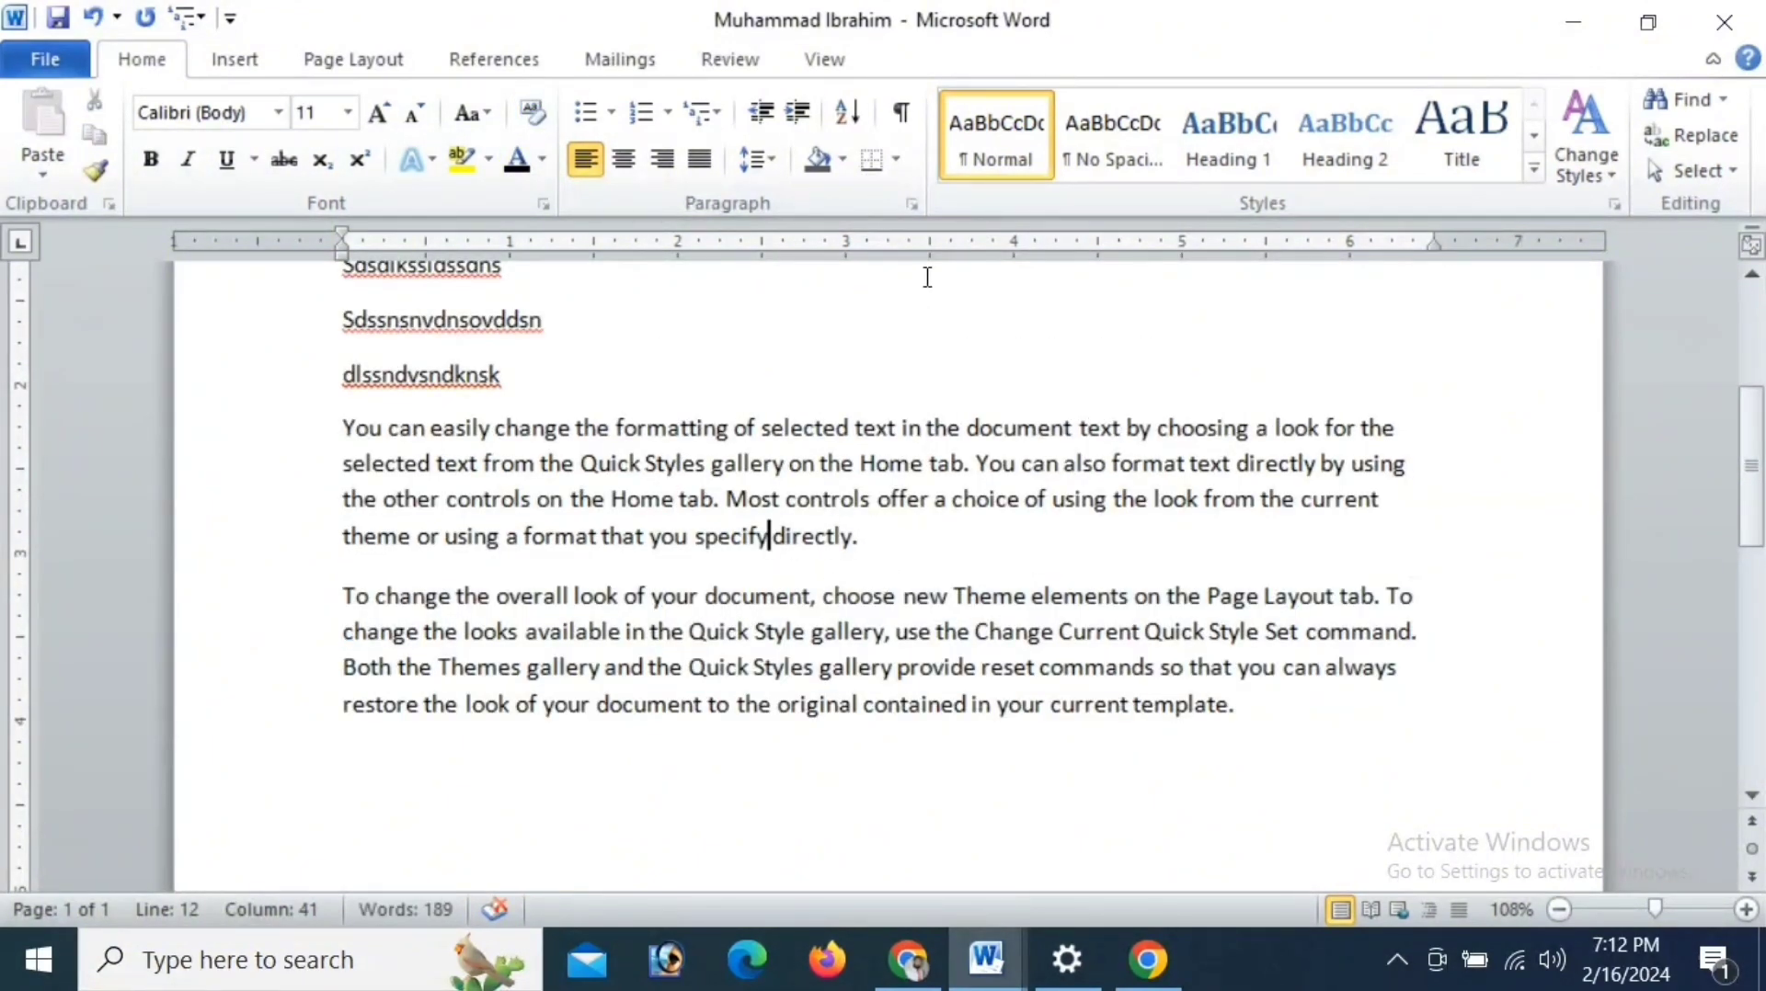
click(904, 124)
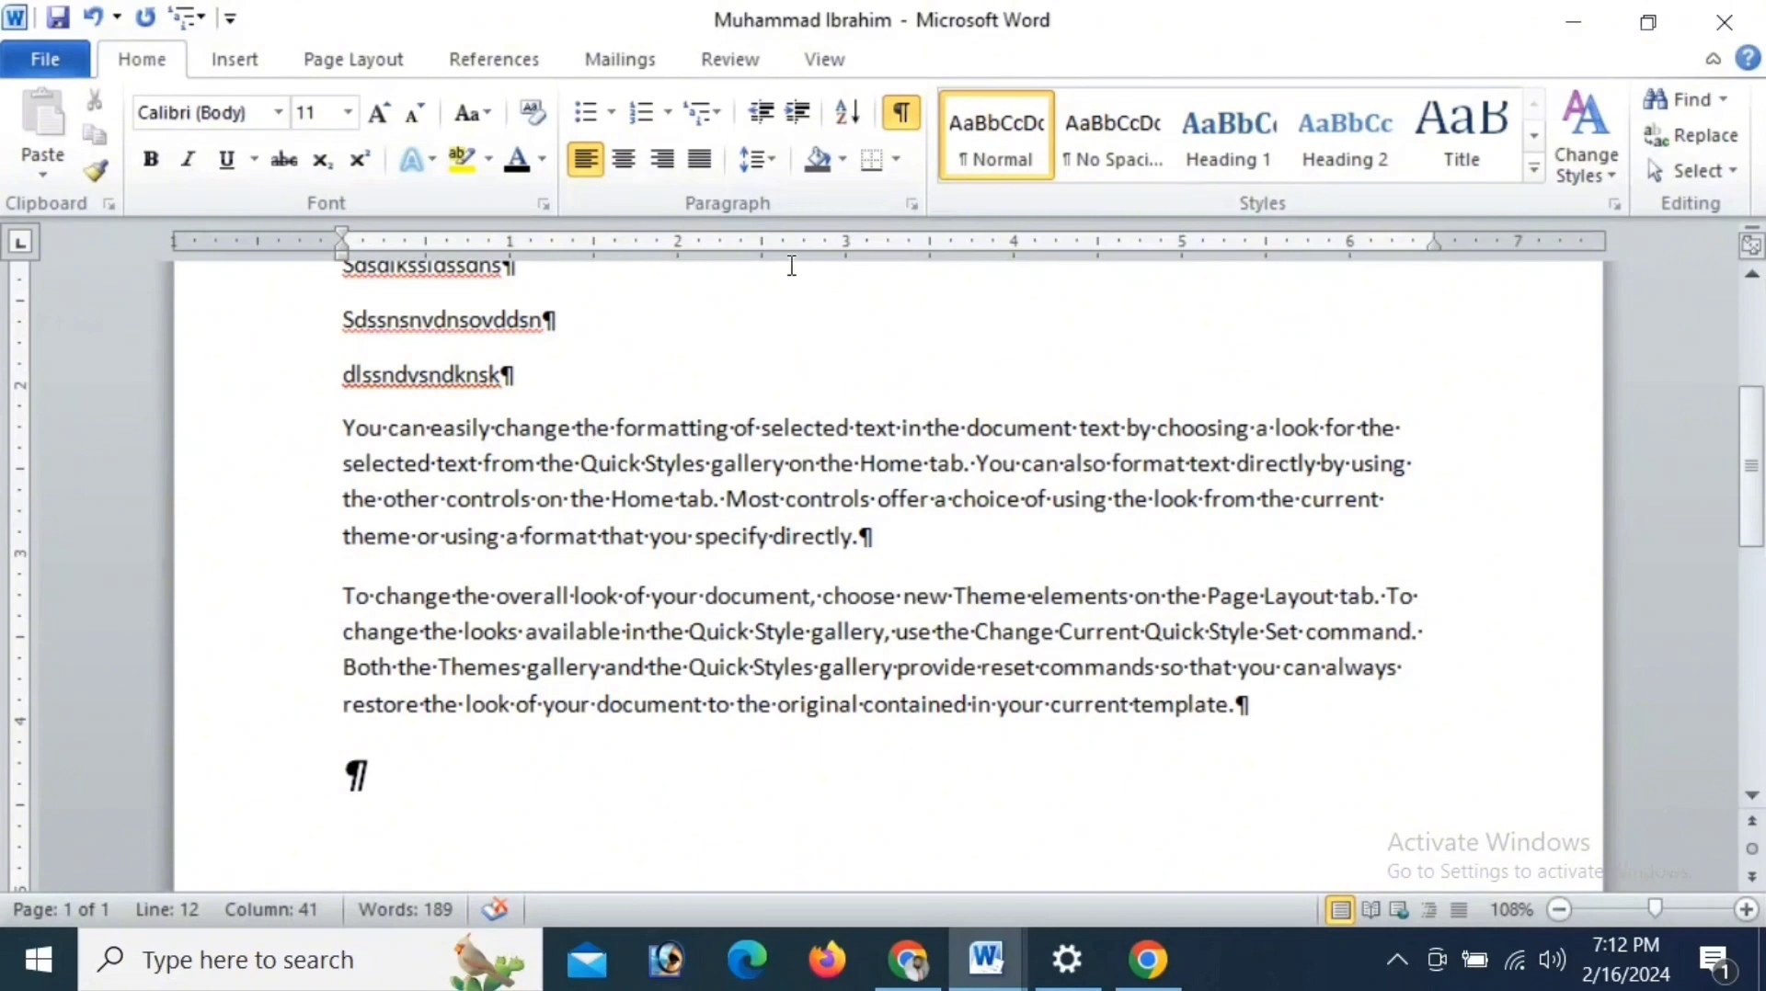
click(903, 114)
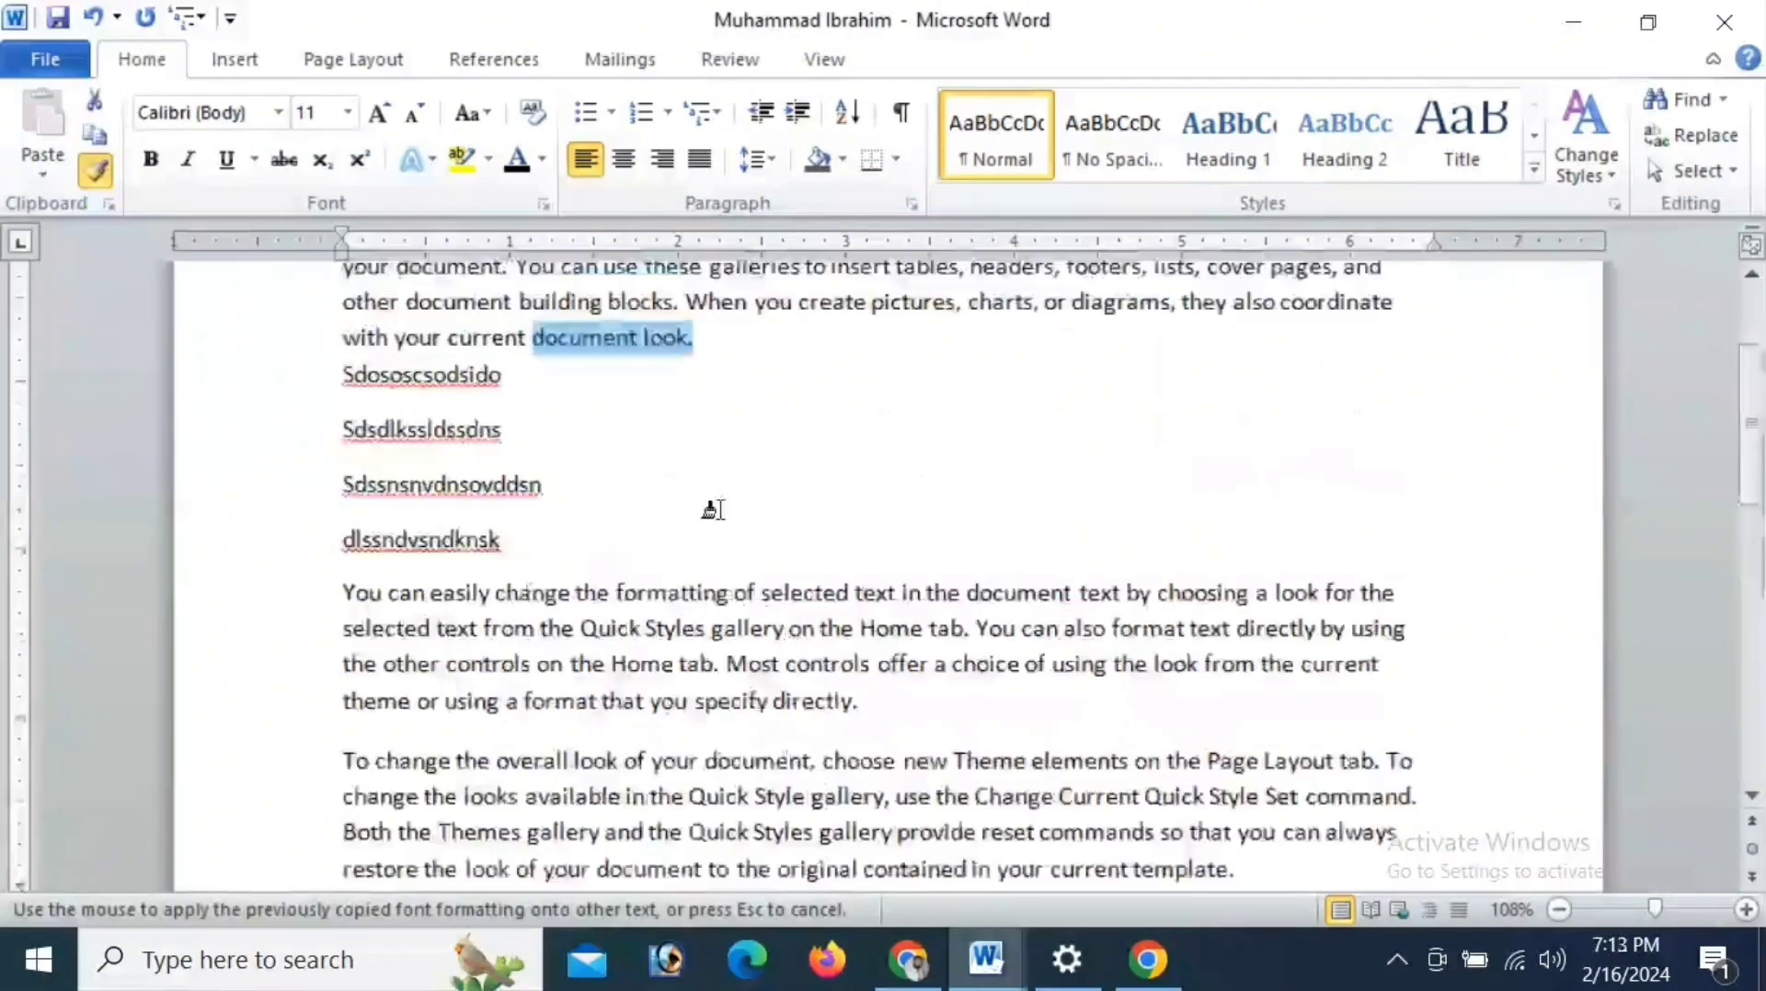
- Make the words "document look" bold and set their font to Times New Roman
click(158, 158)
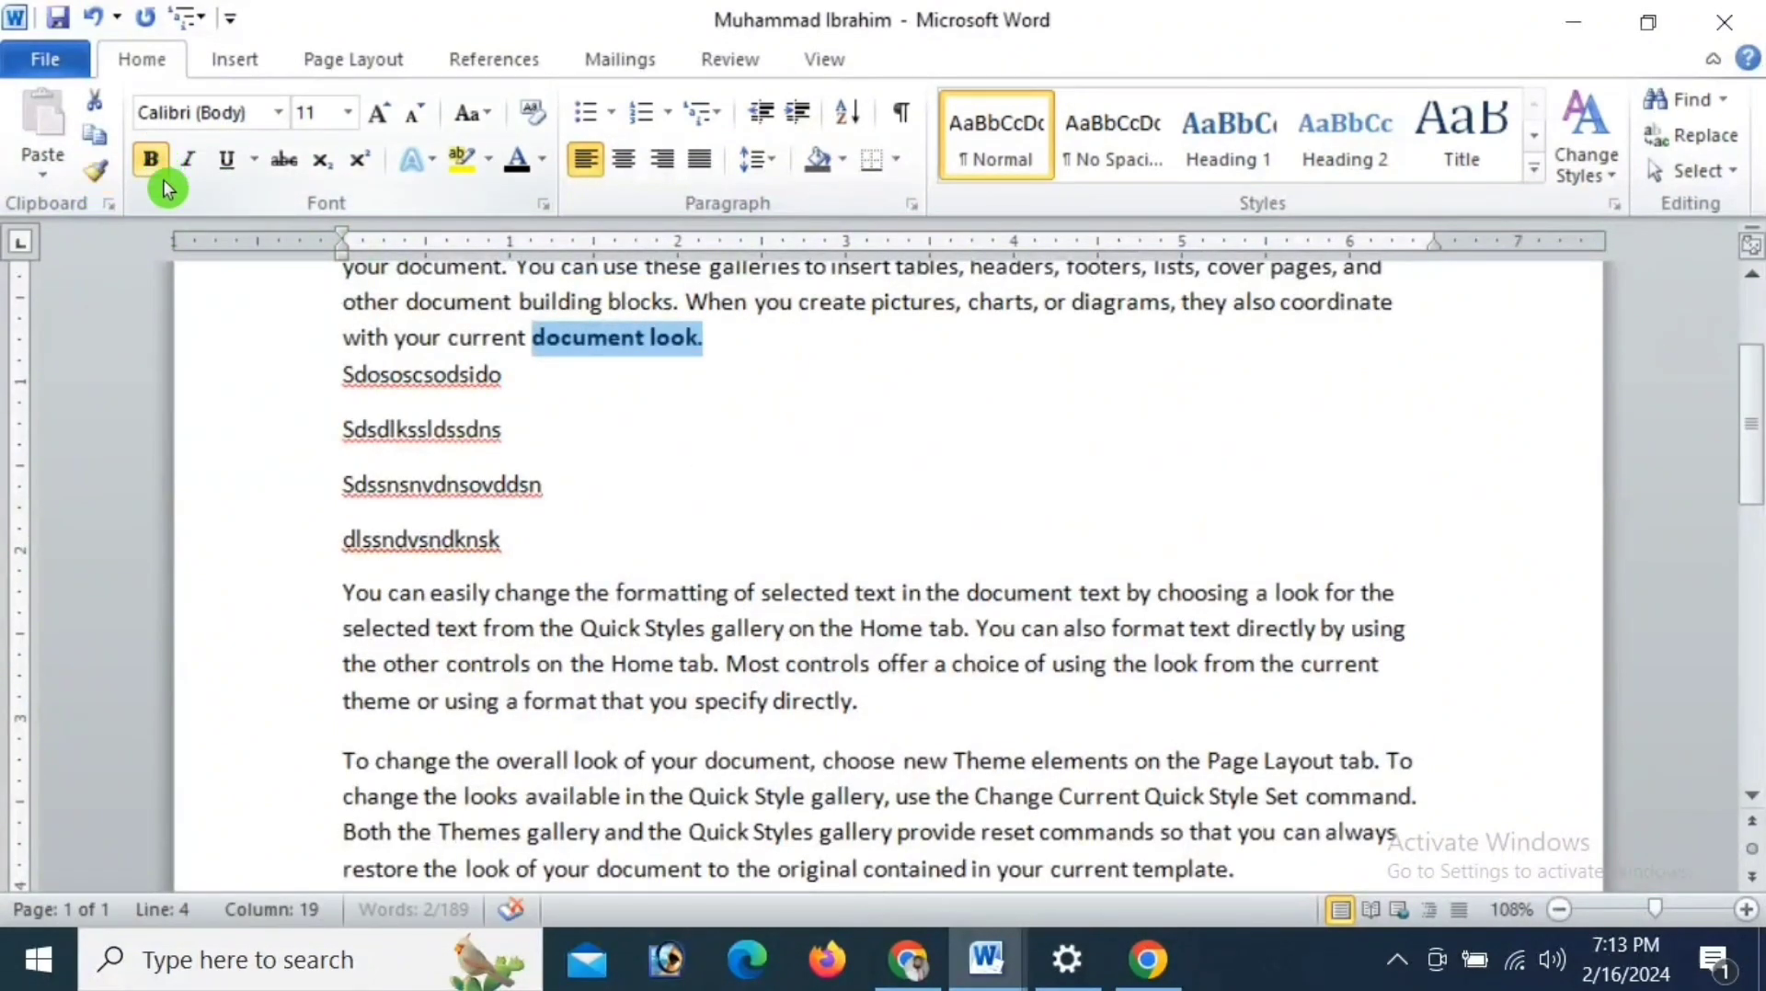
click(732, 361)
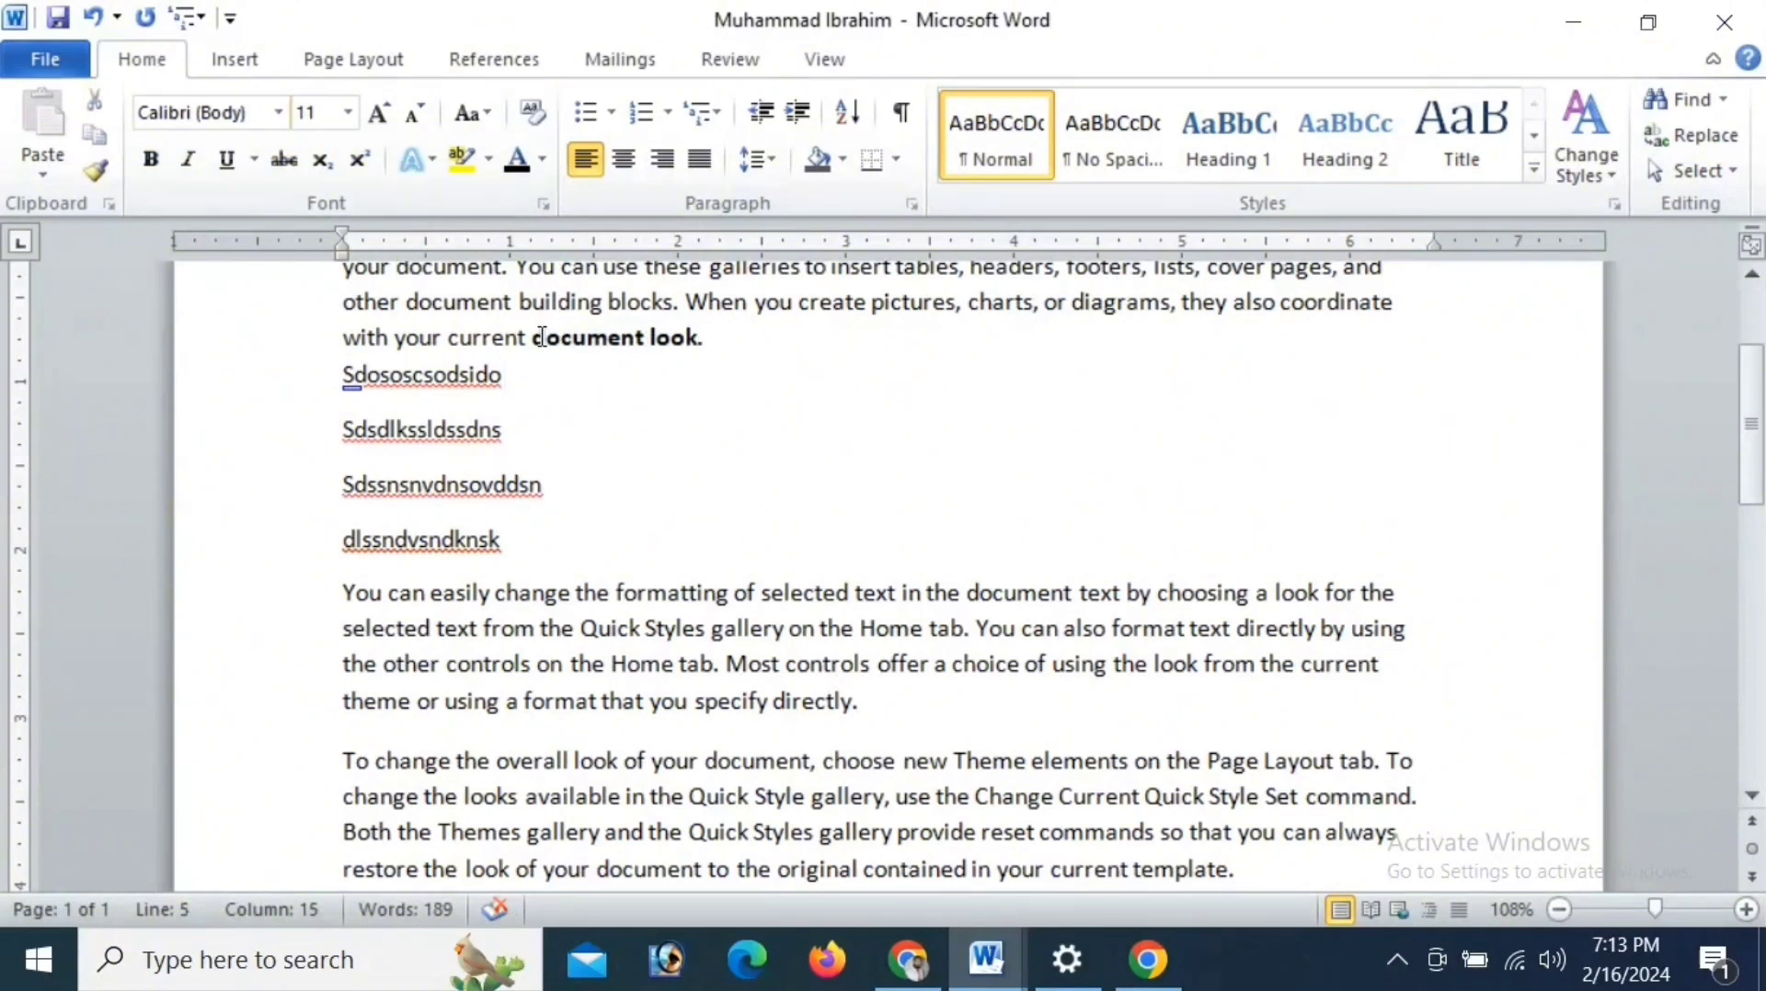
drag(542, 337, 698, 338)
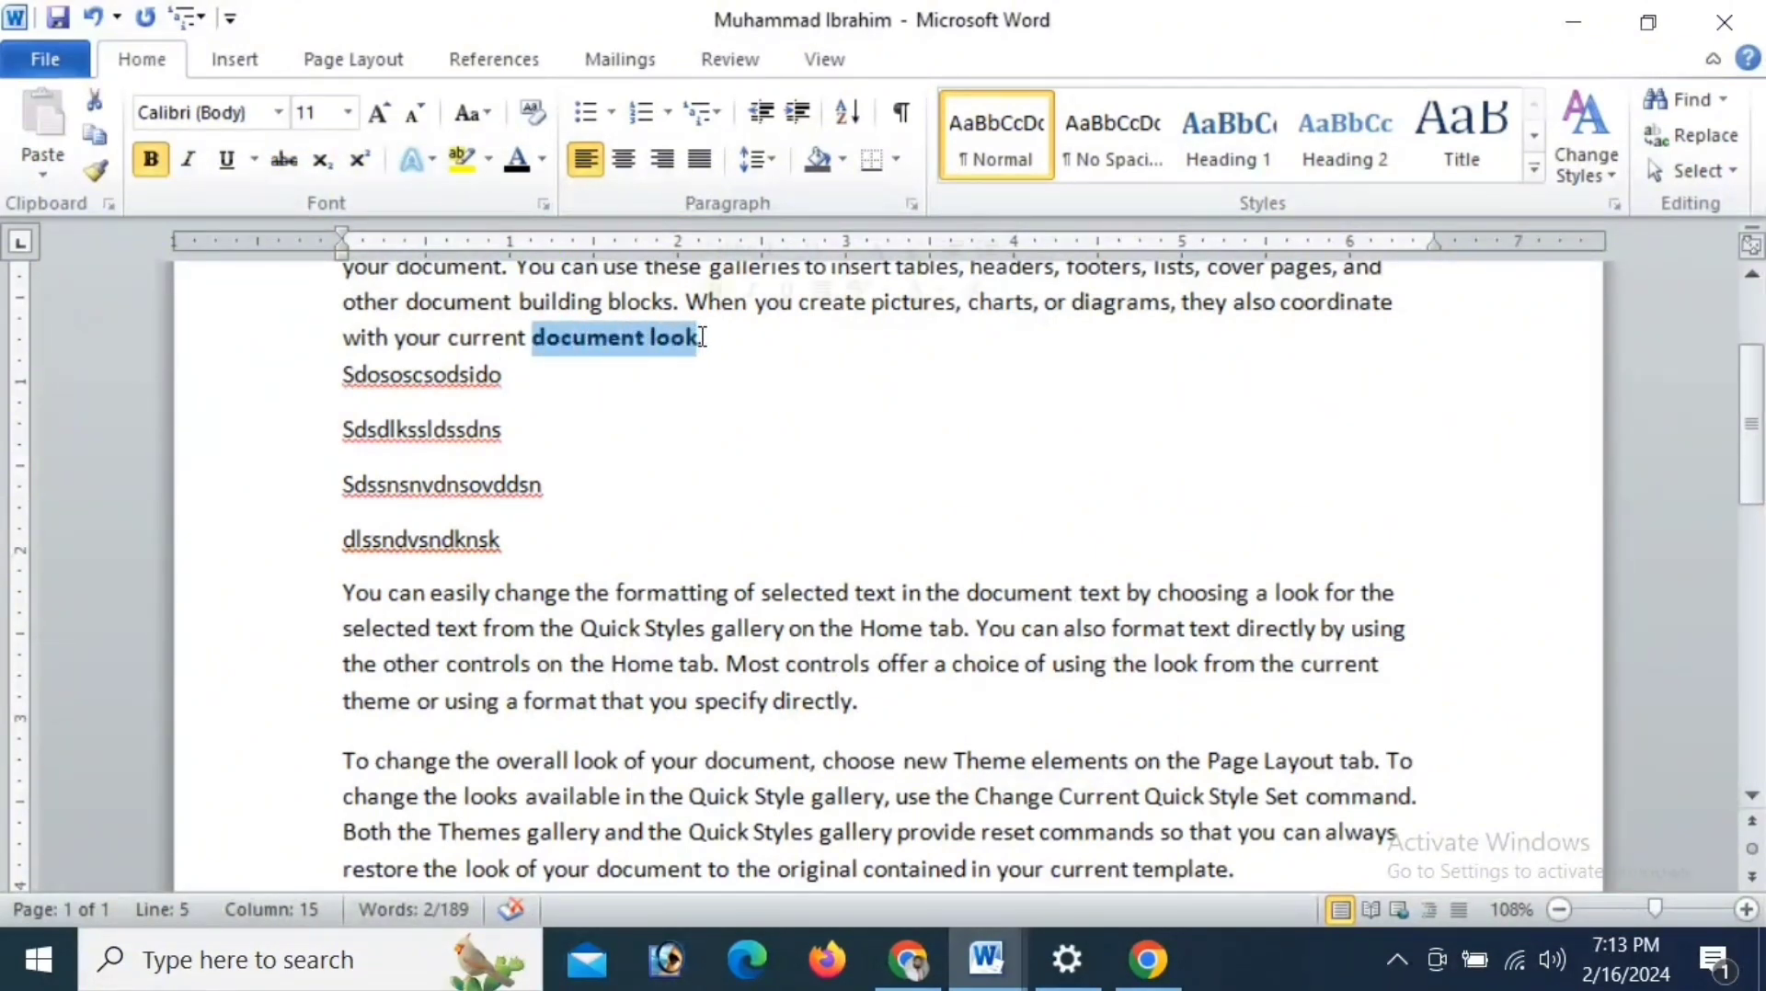
click(279, 114)
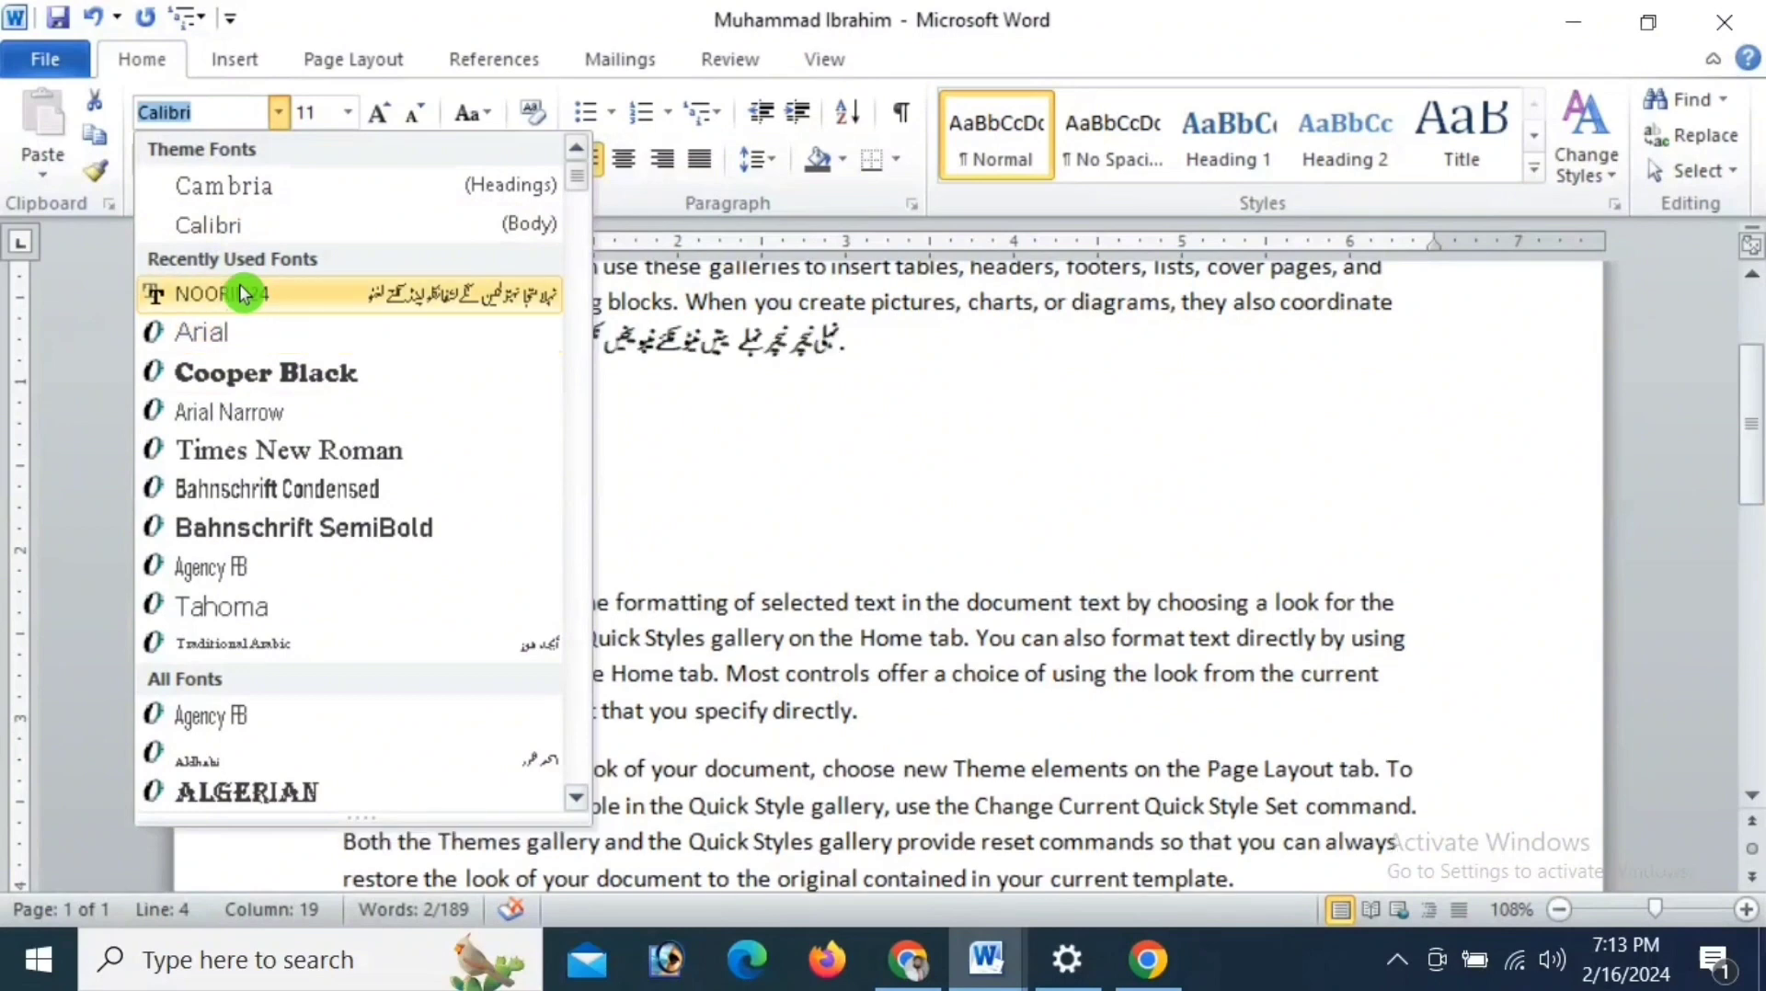
click(335, 450)
click(631, 374)
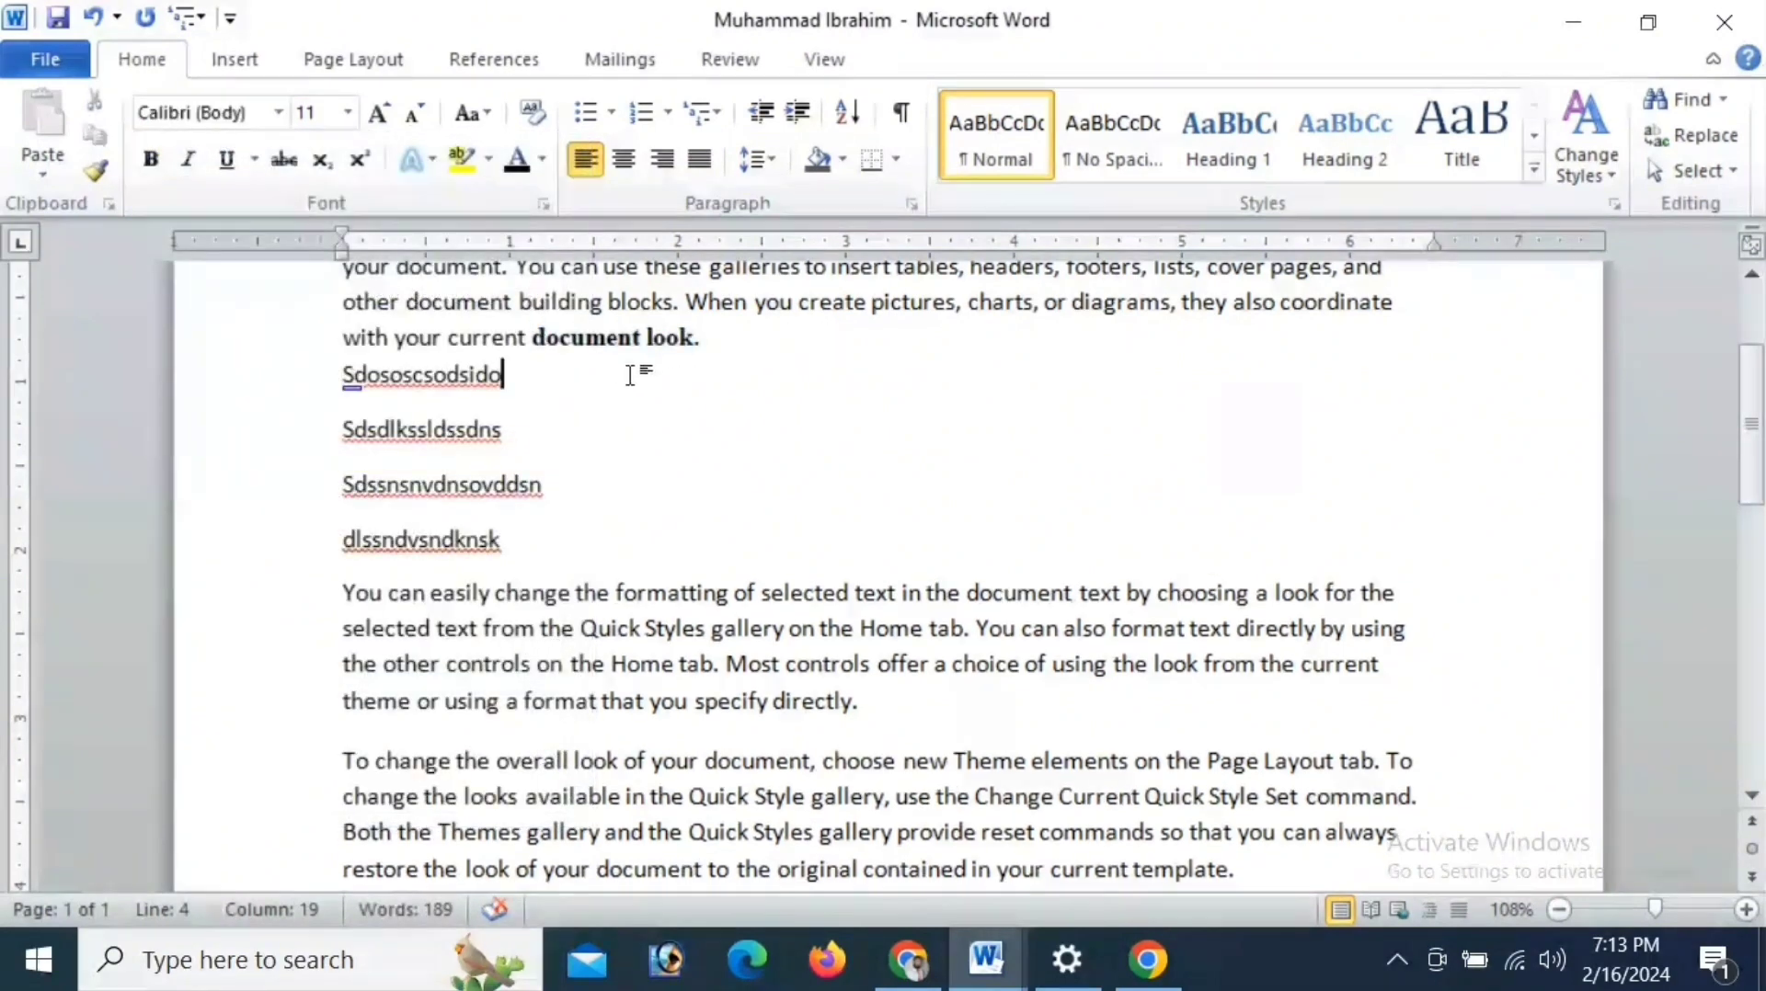
- Set the font size of the words "document look" to 20
drag(446, 337, 671, 354)
click(553, 334)
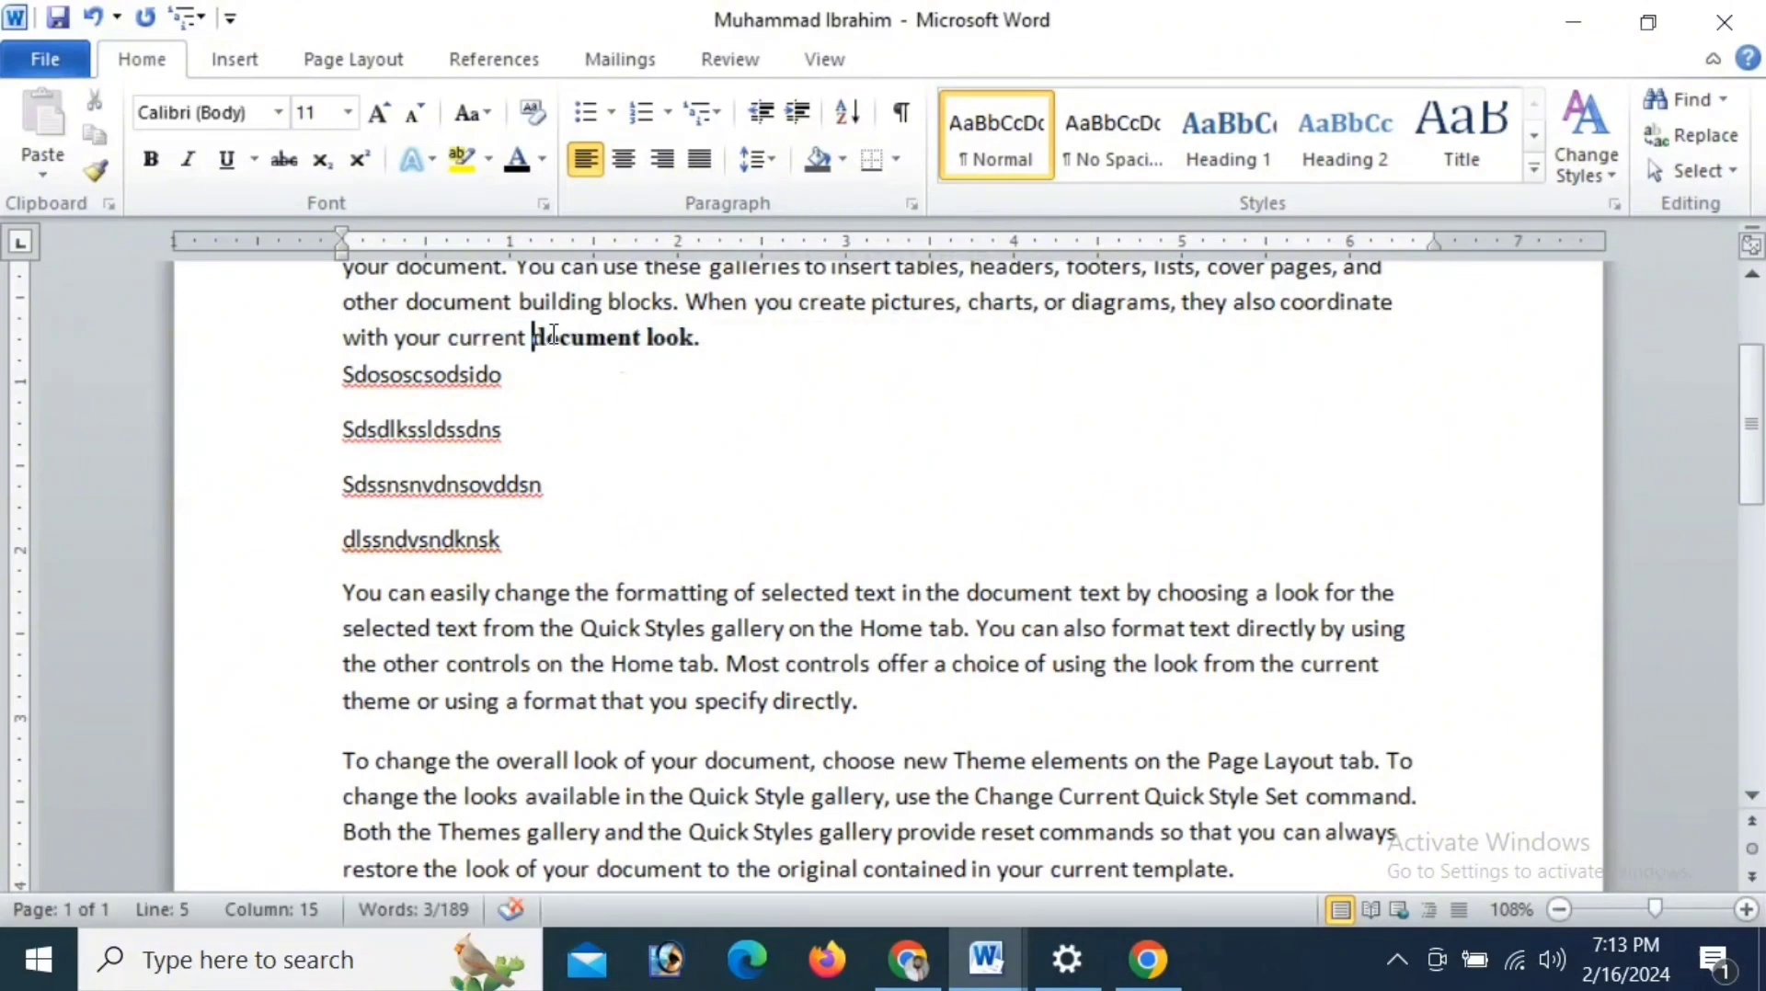
drag(552, 334, 691, 337)
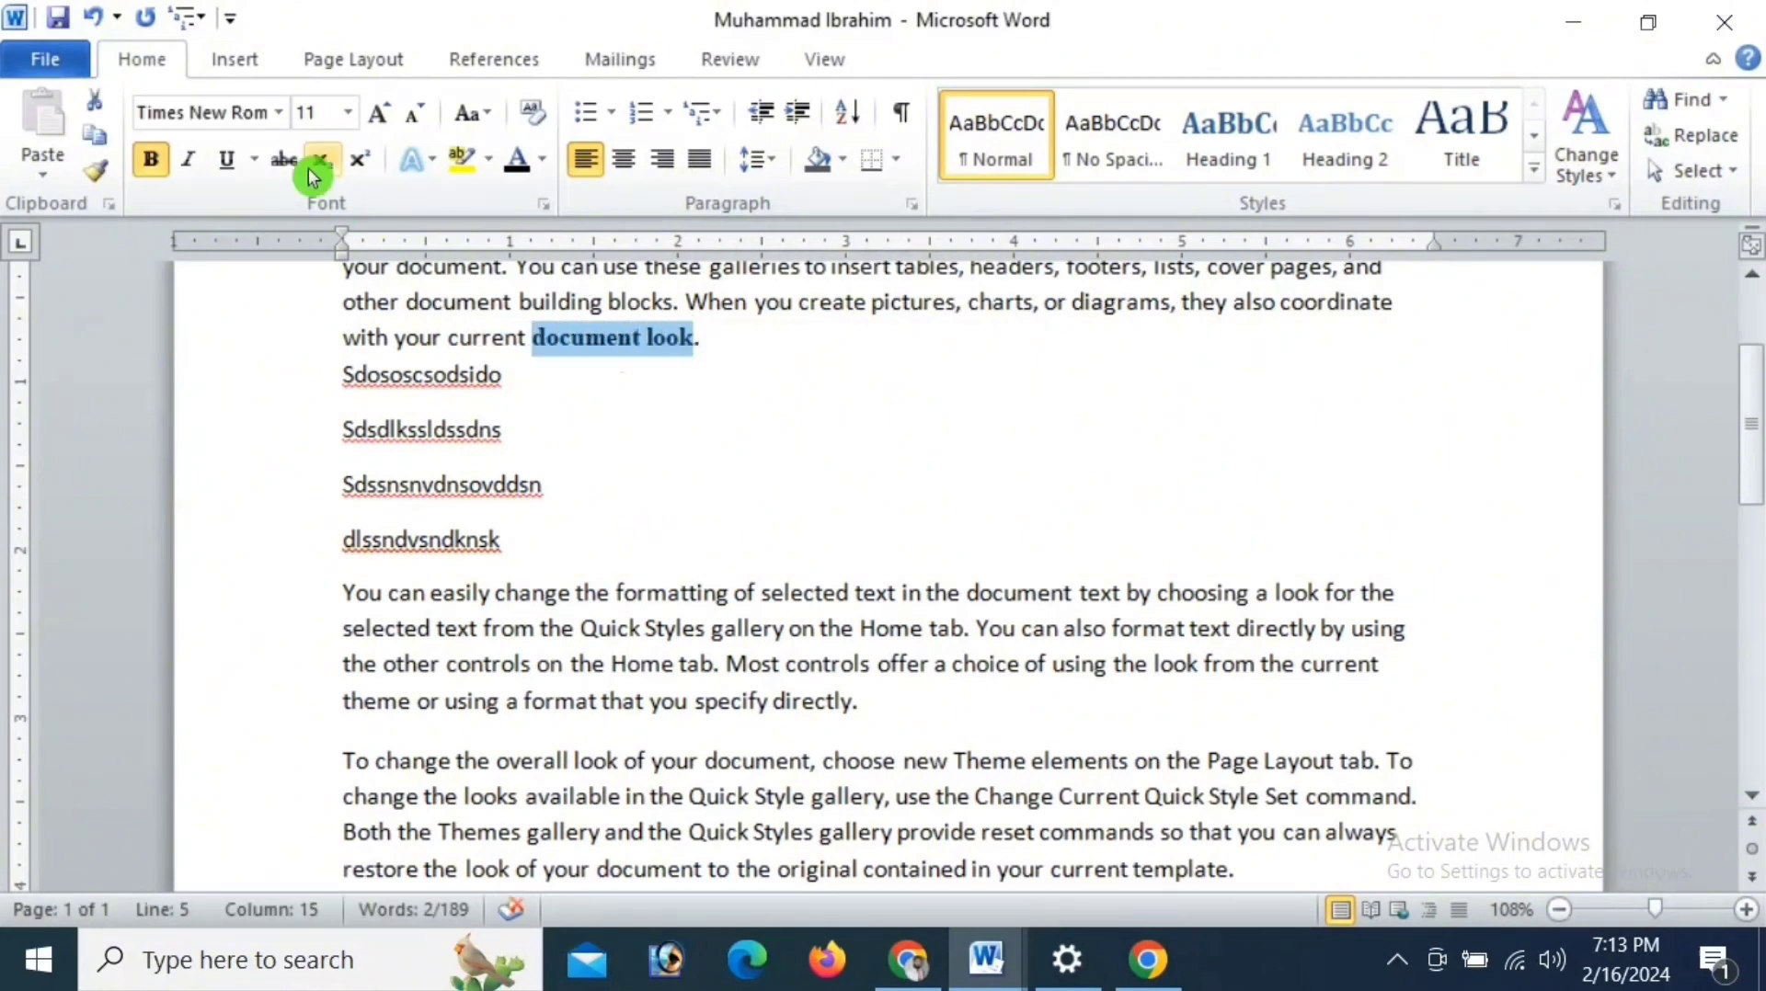
click(348, 113)
click(318, 367)
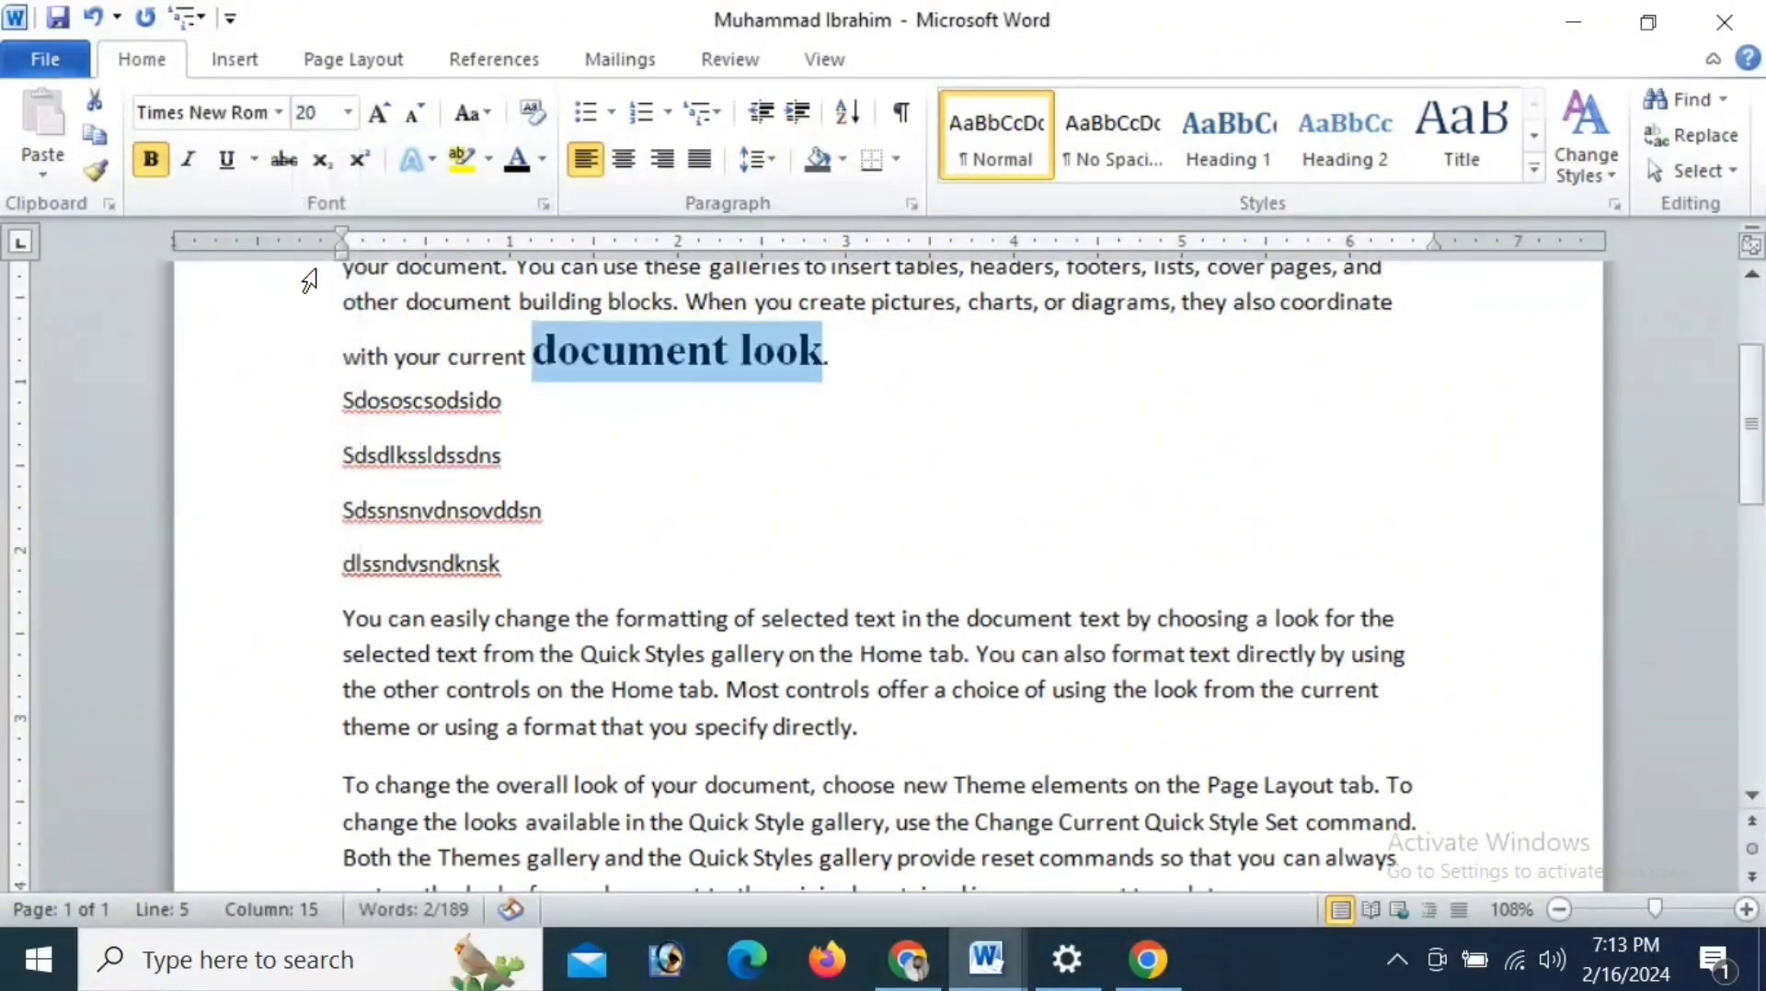
- Change the font of the words "document look" to Agency FB
click(274, 114)
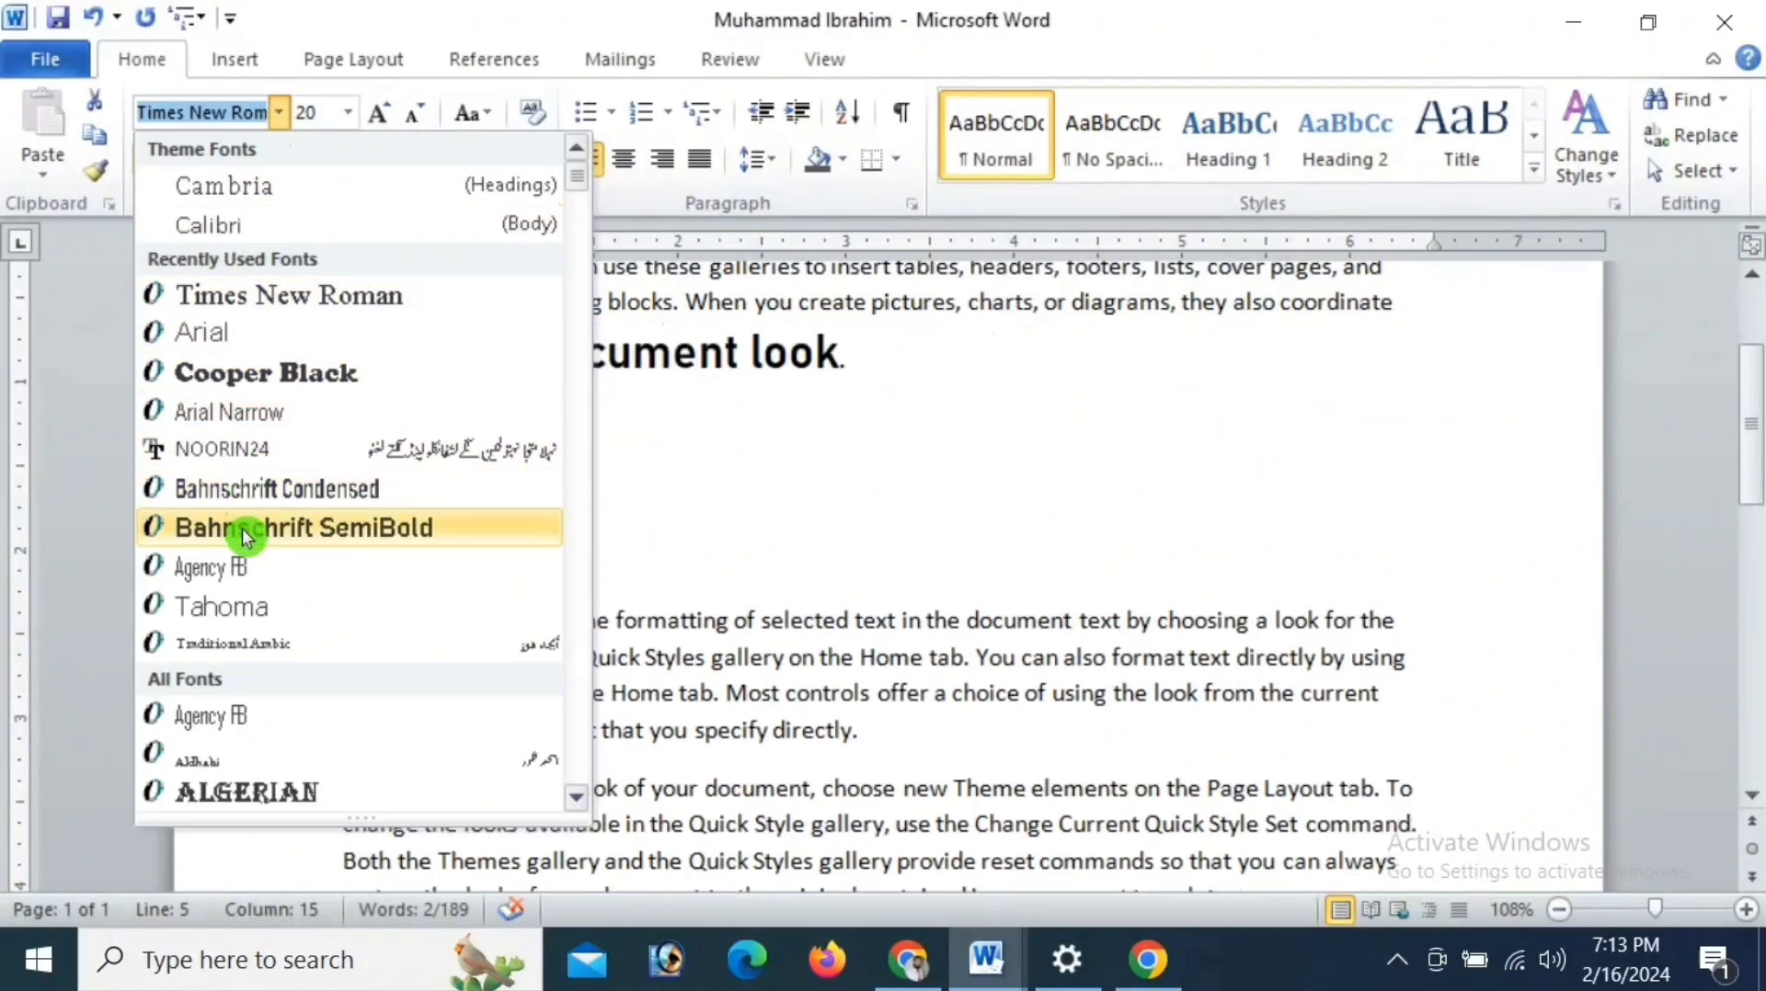
click(249, 567)
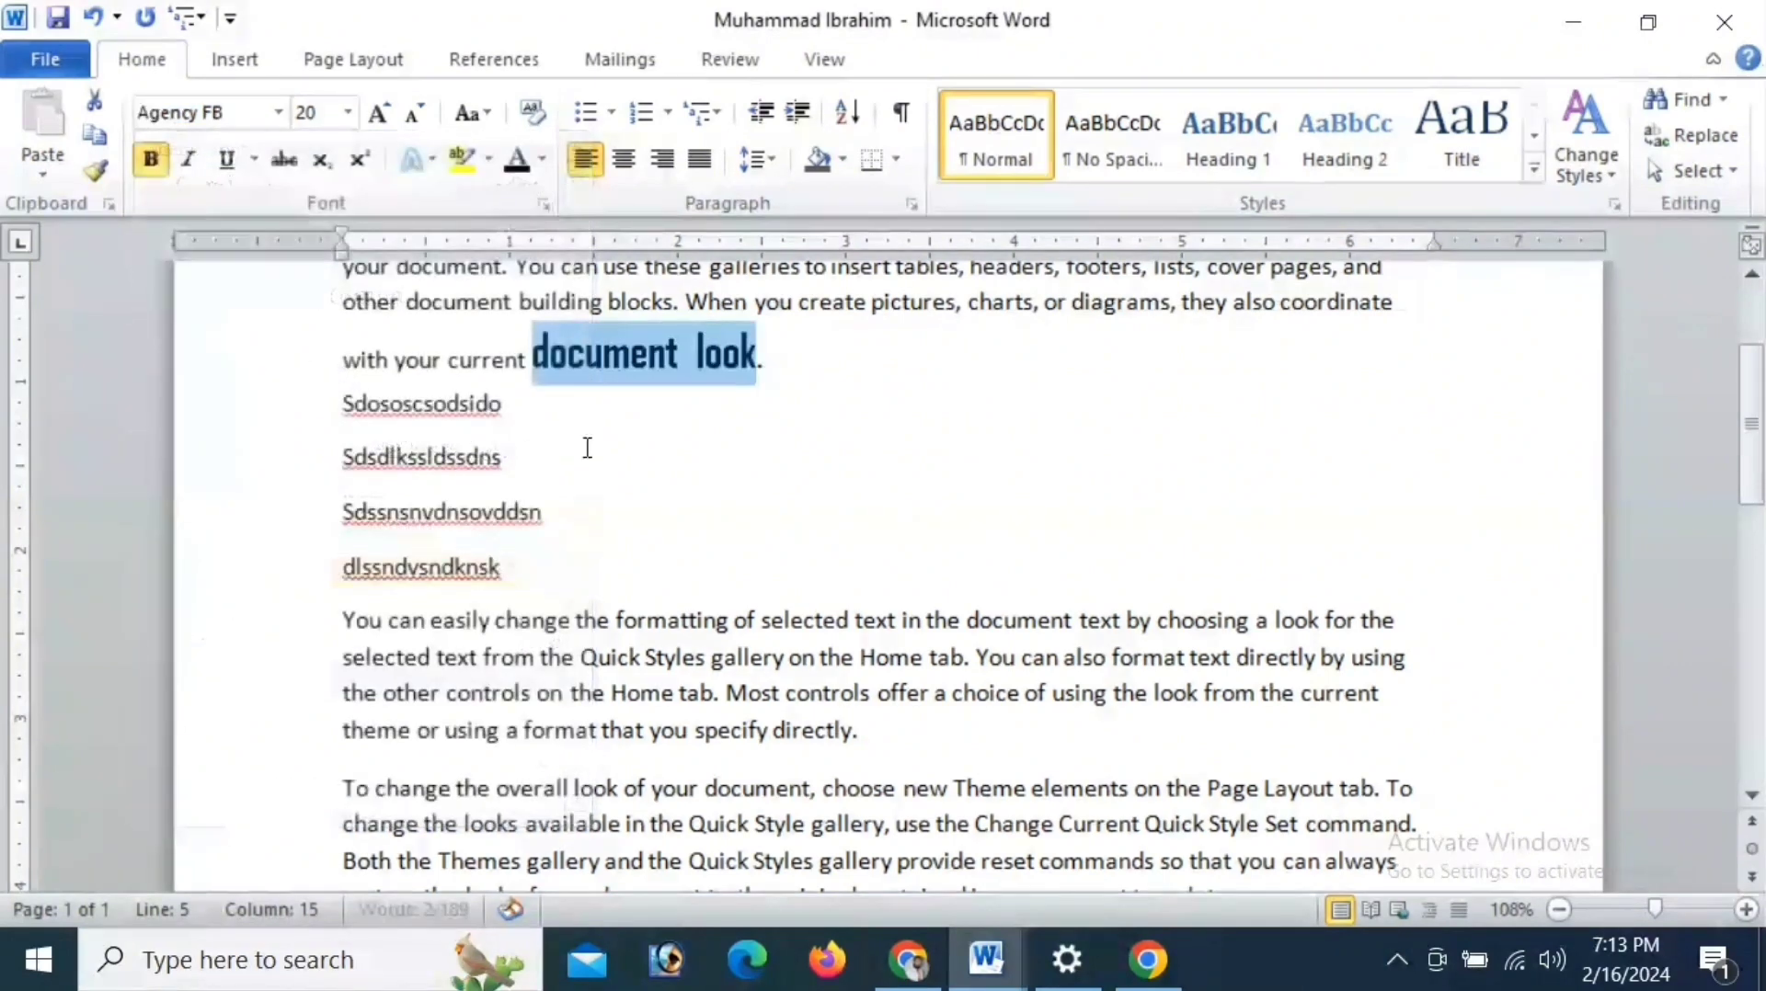
click(648, 401)
- Copy the formatting of "document look" onto the Sdssnsnvdnsovddsn line with Format Painter
drag(532, 357, 800, 366)
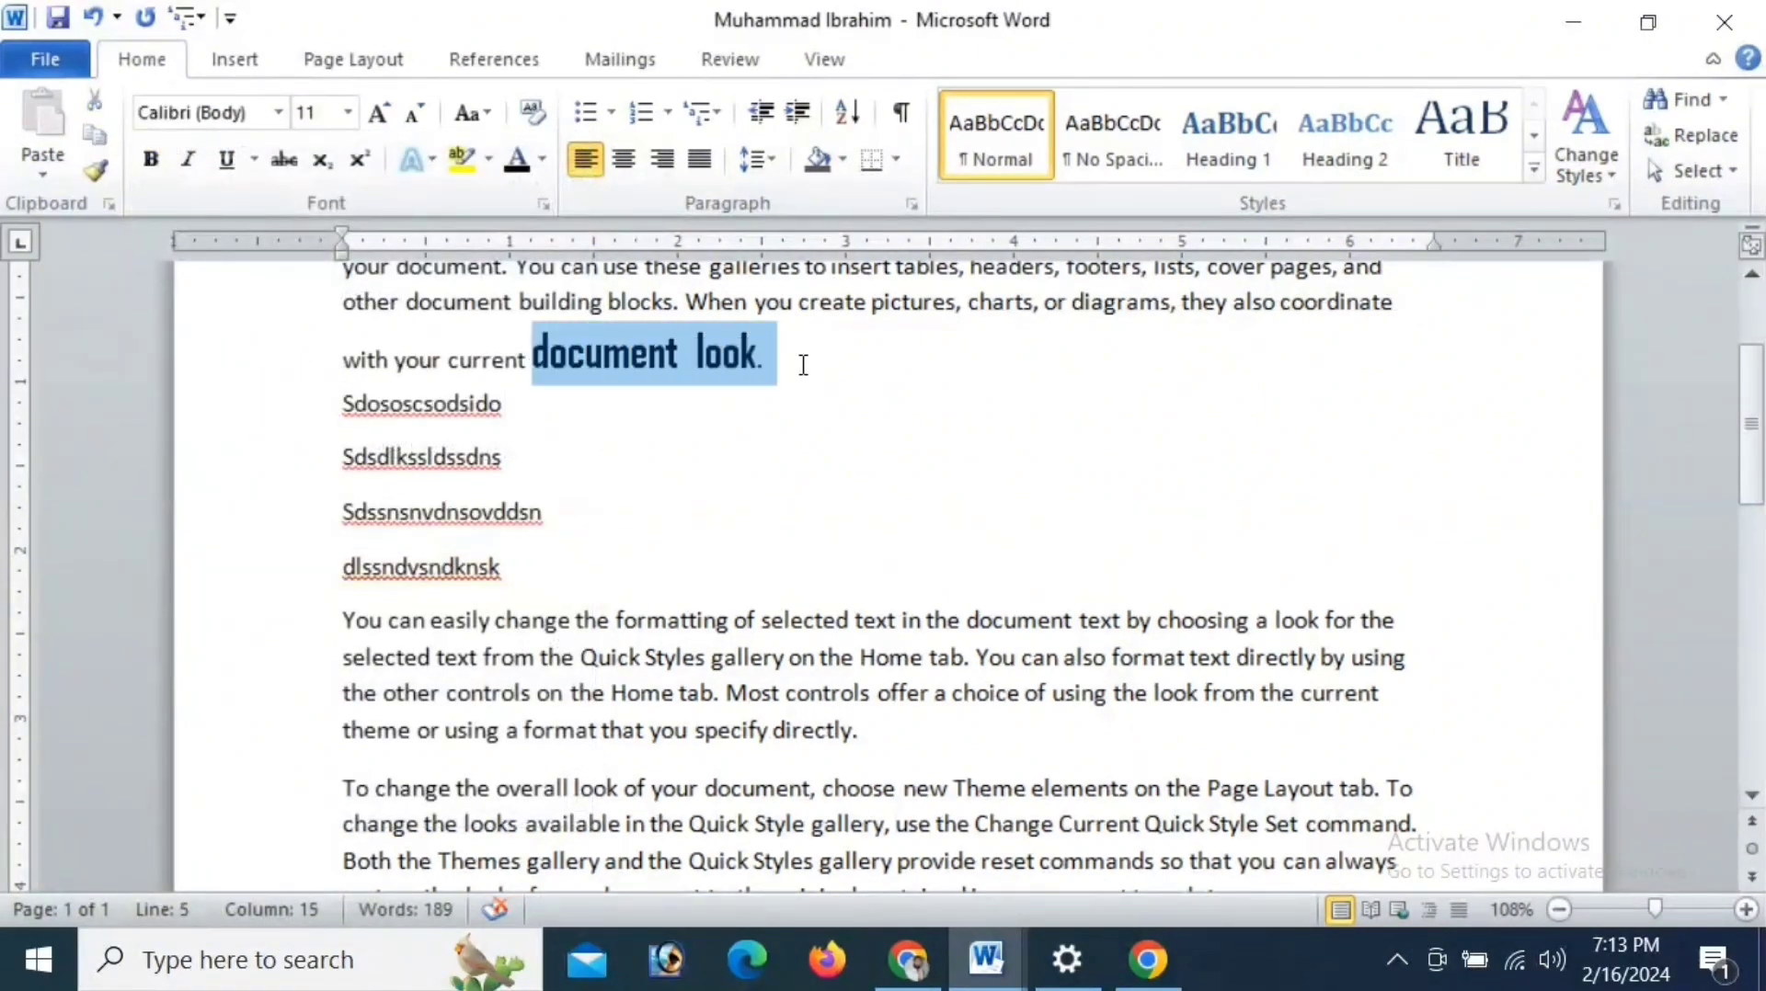
click(101, 169)
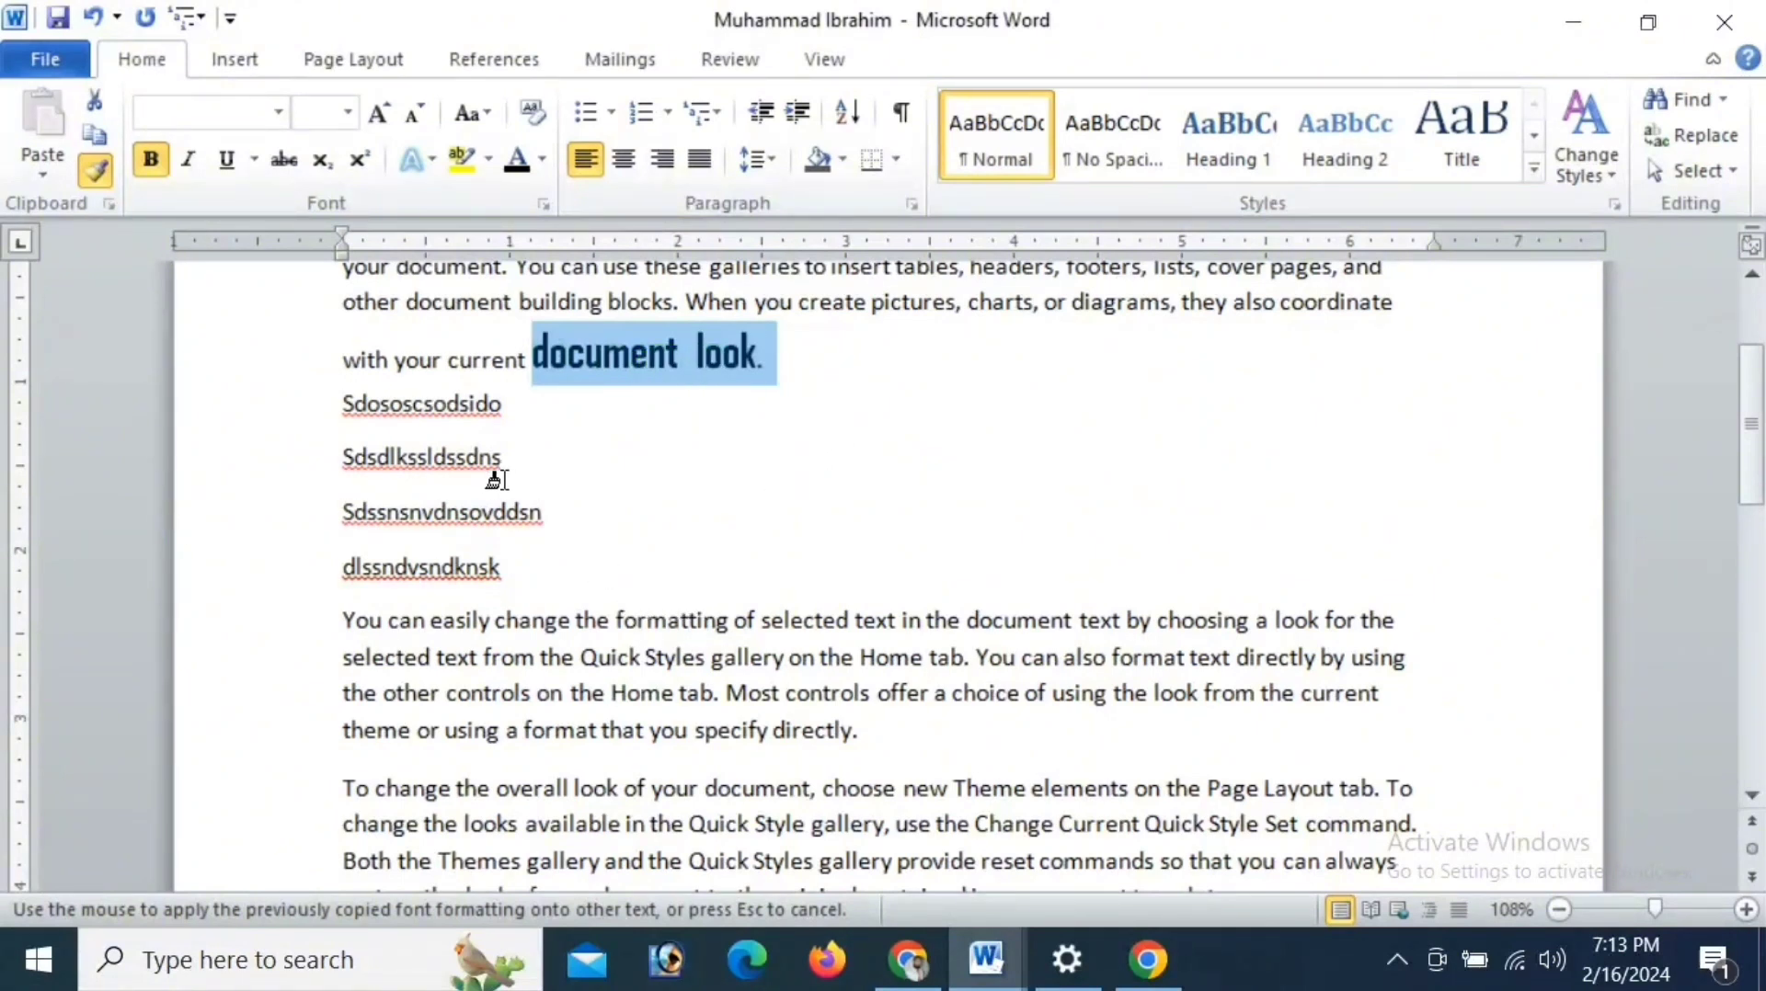
click(478, 511)
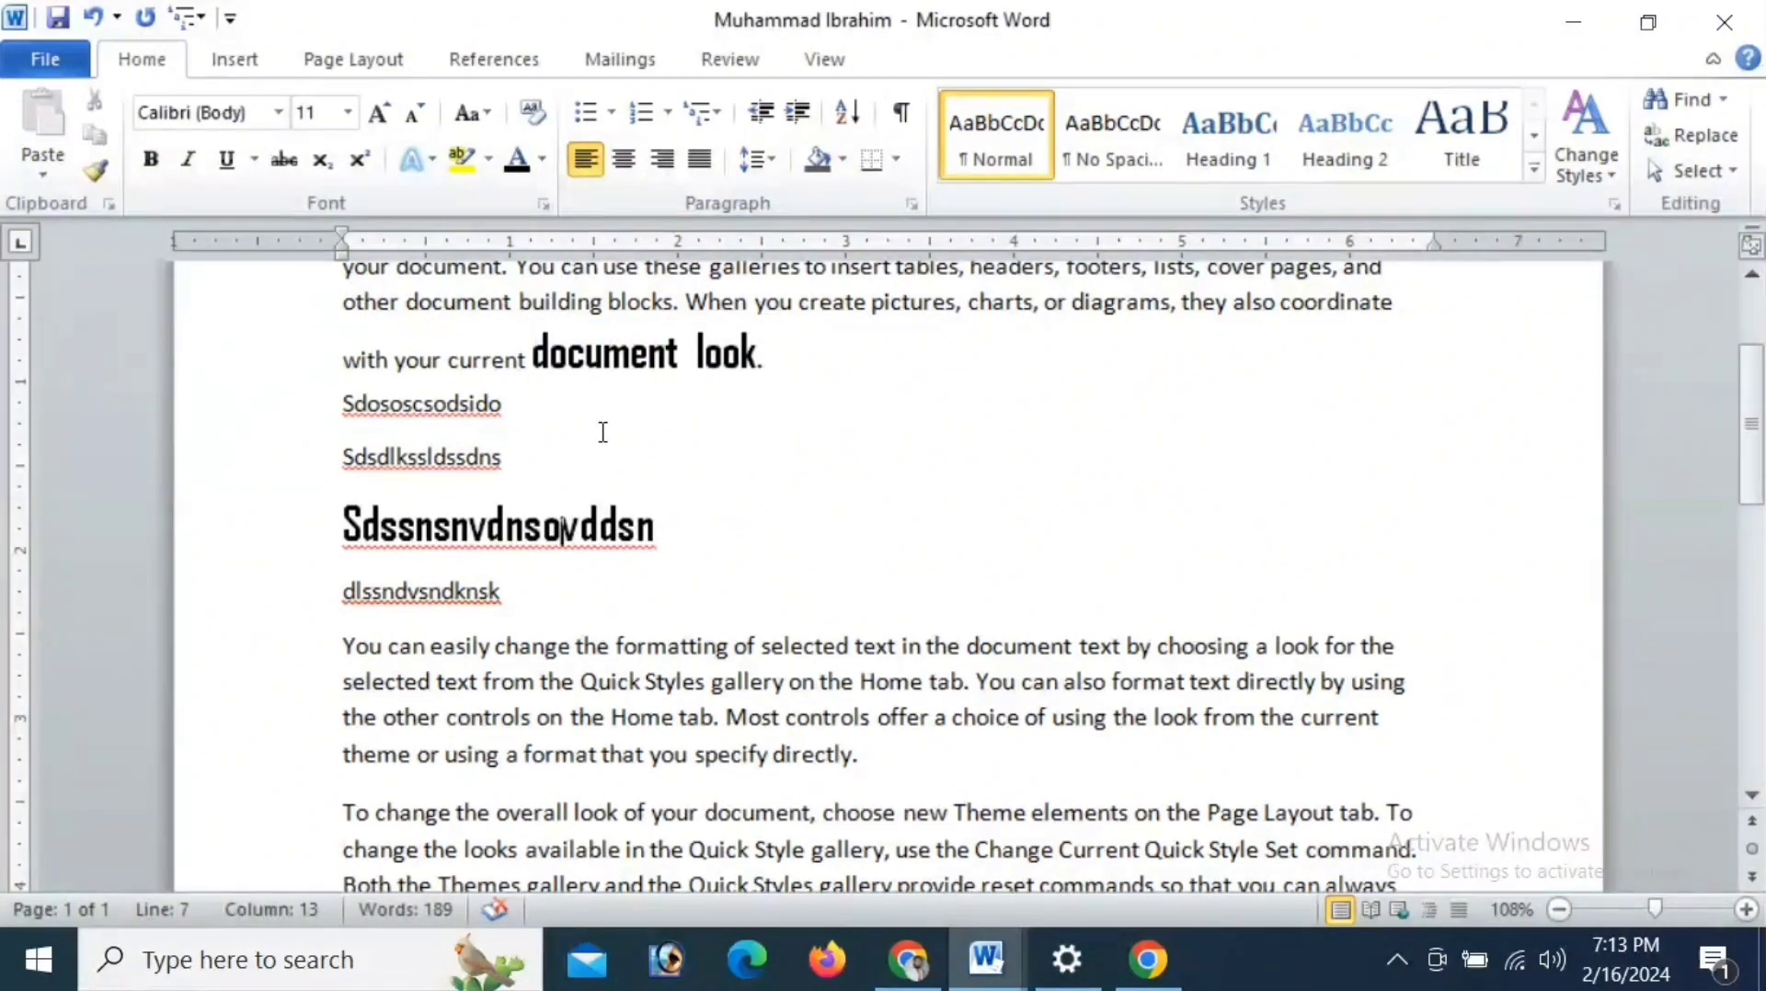
- Copy the Sdssnsnvdnsovddsn formatting repeatedly with Format Painter onto Sdsdlkssldssdns, Sdososcsodsido, dlssndvsndknsk and the words "change" and "selected"
click(102, 174)
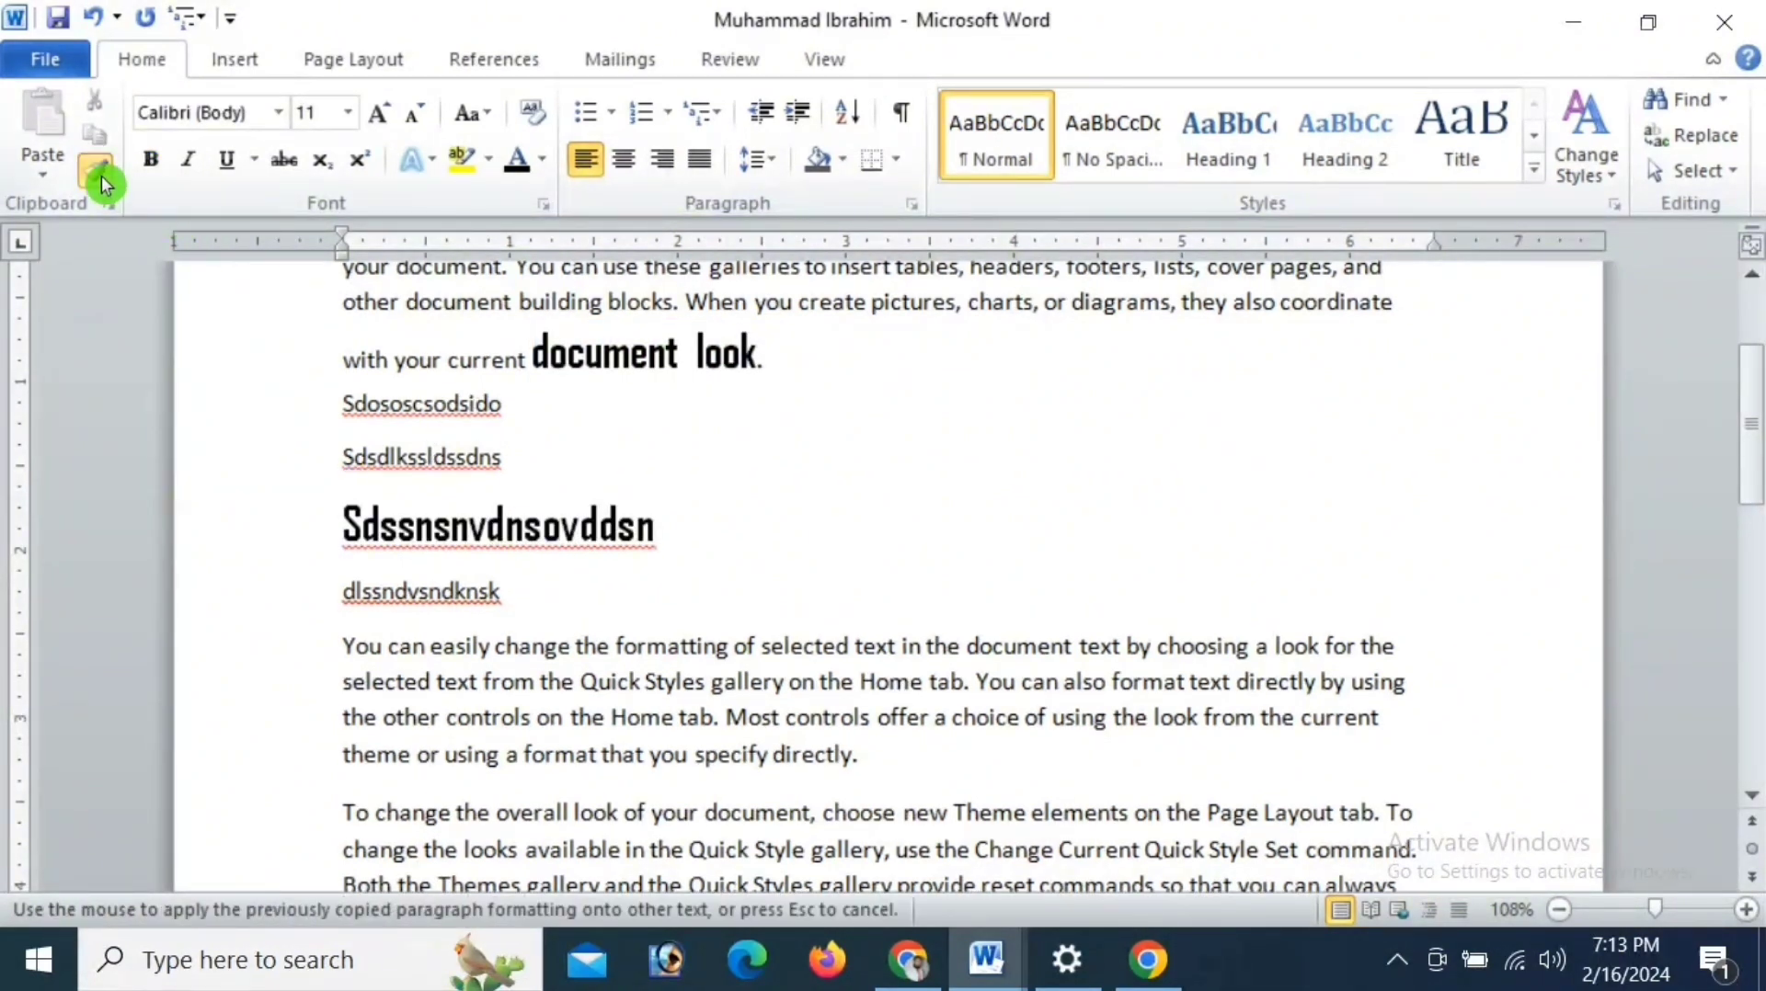
click(414, 446)
click(412, 402)
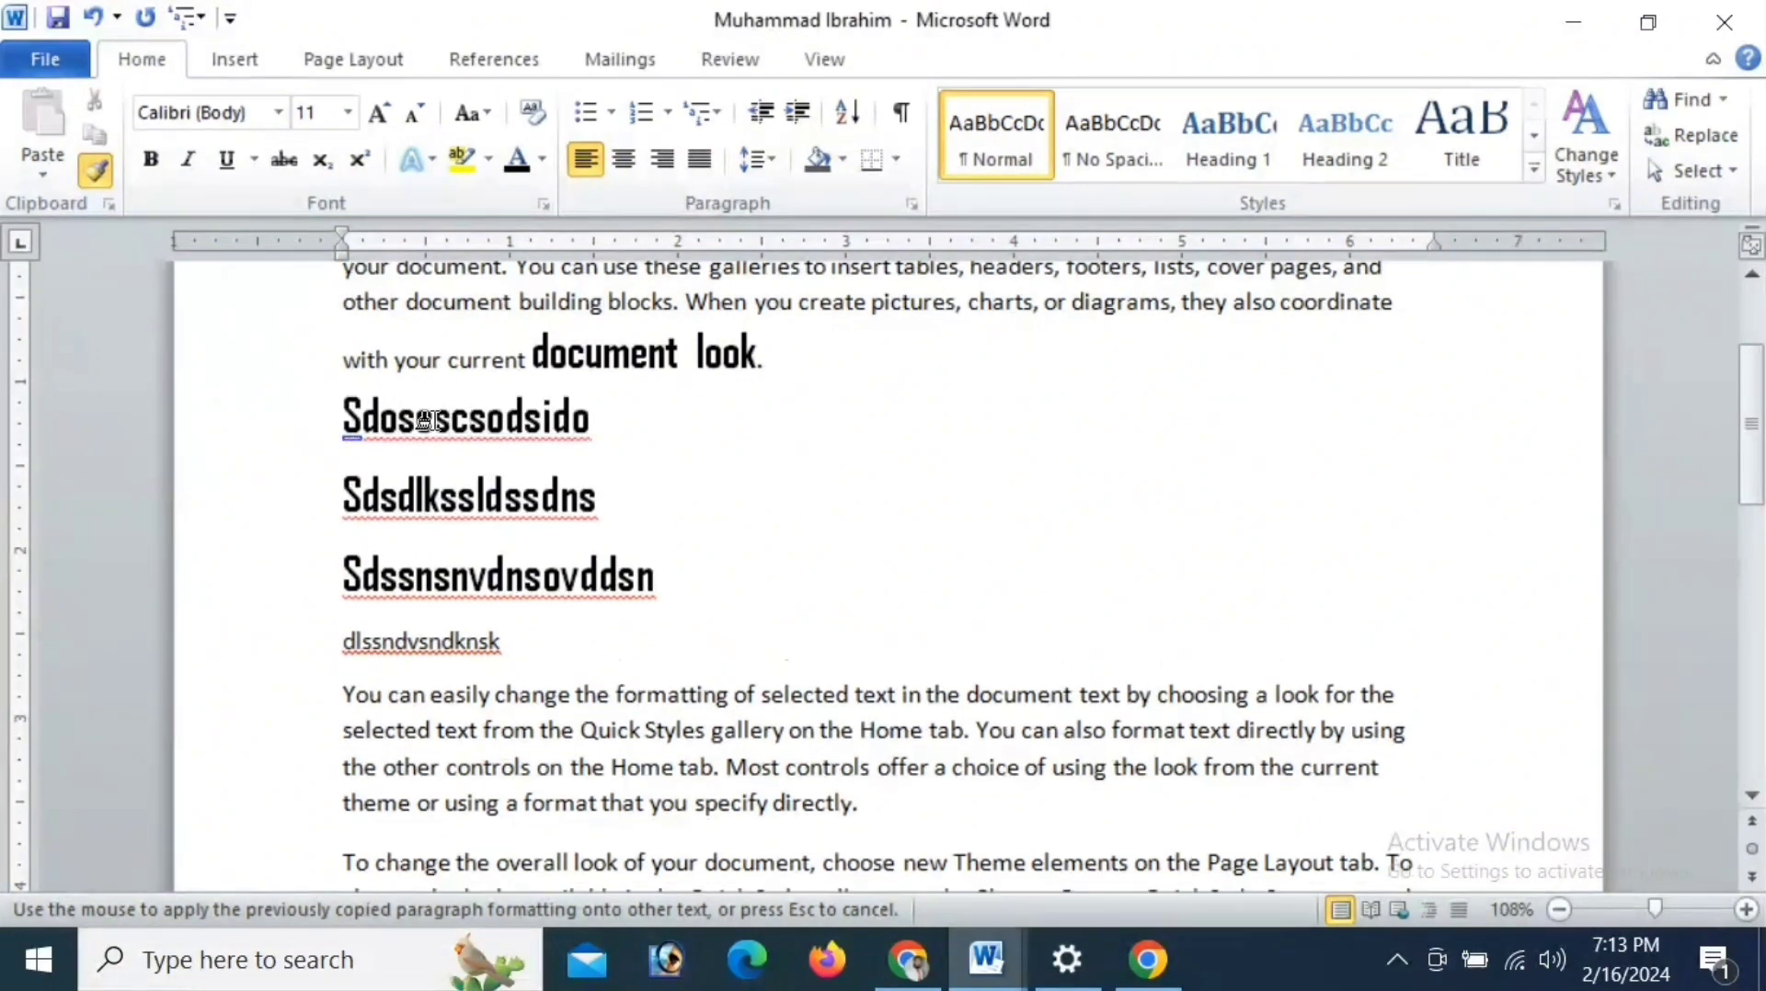
click(465, 641)
click(522, 727)
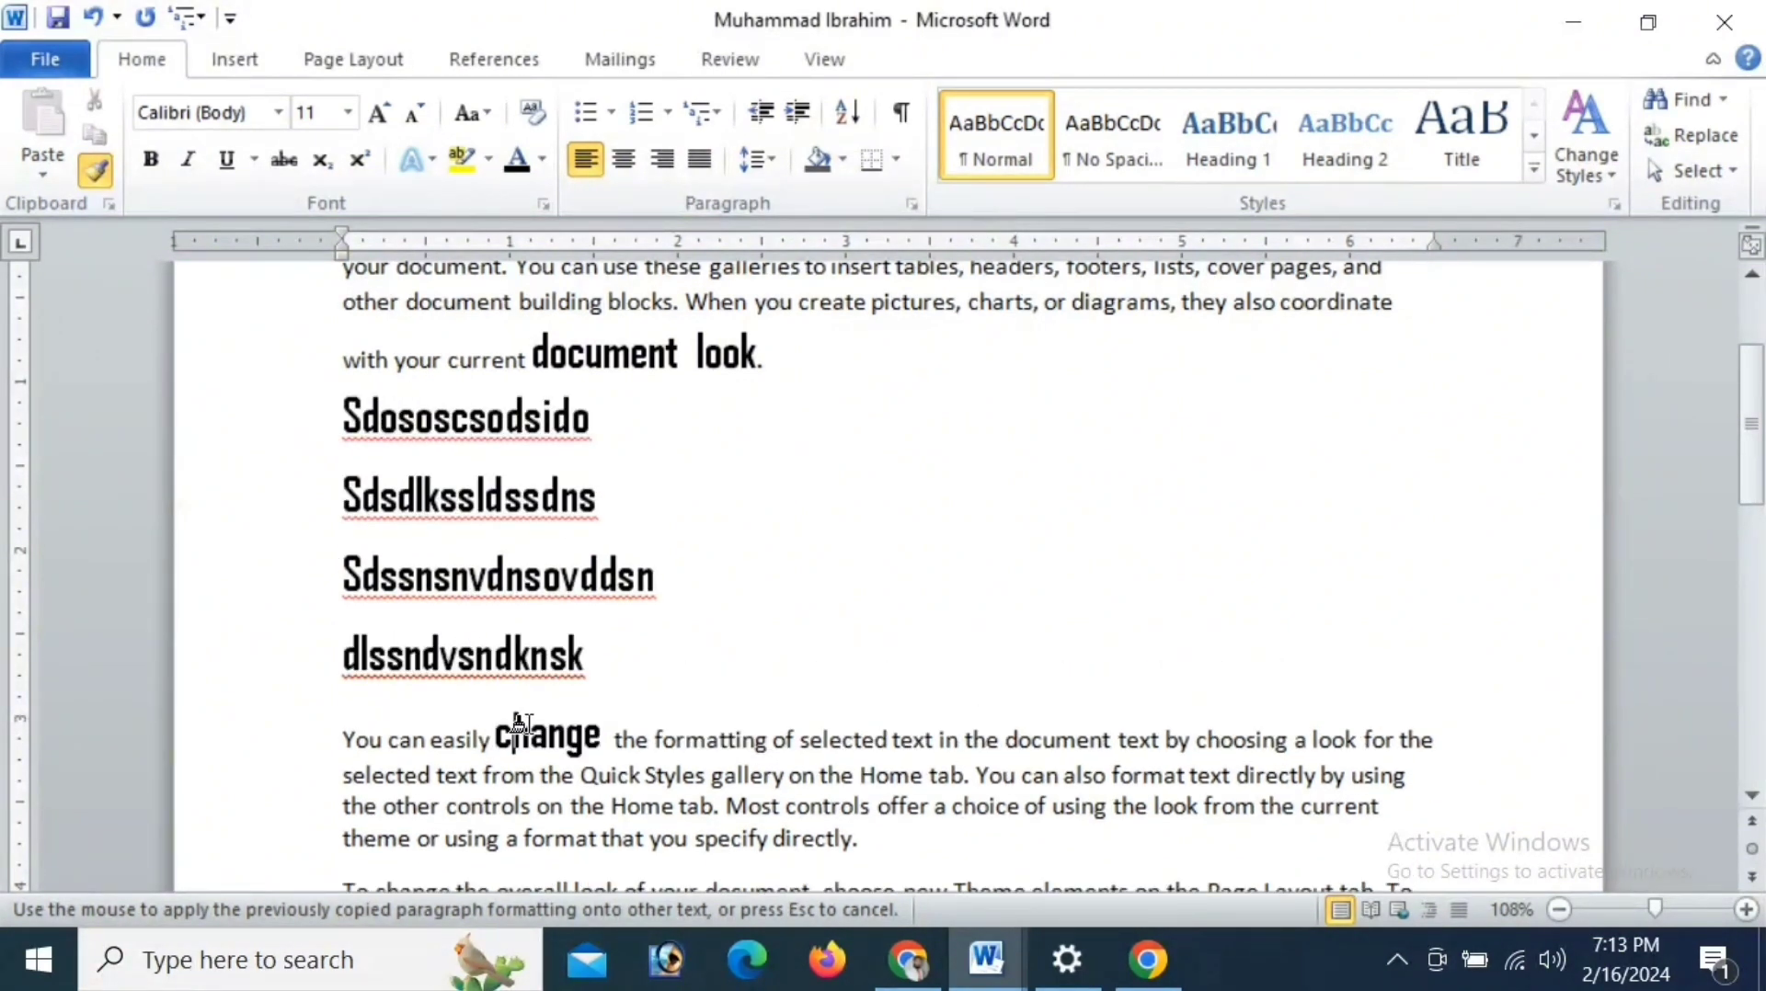
click(828, 736)
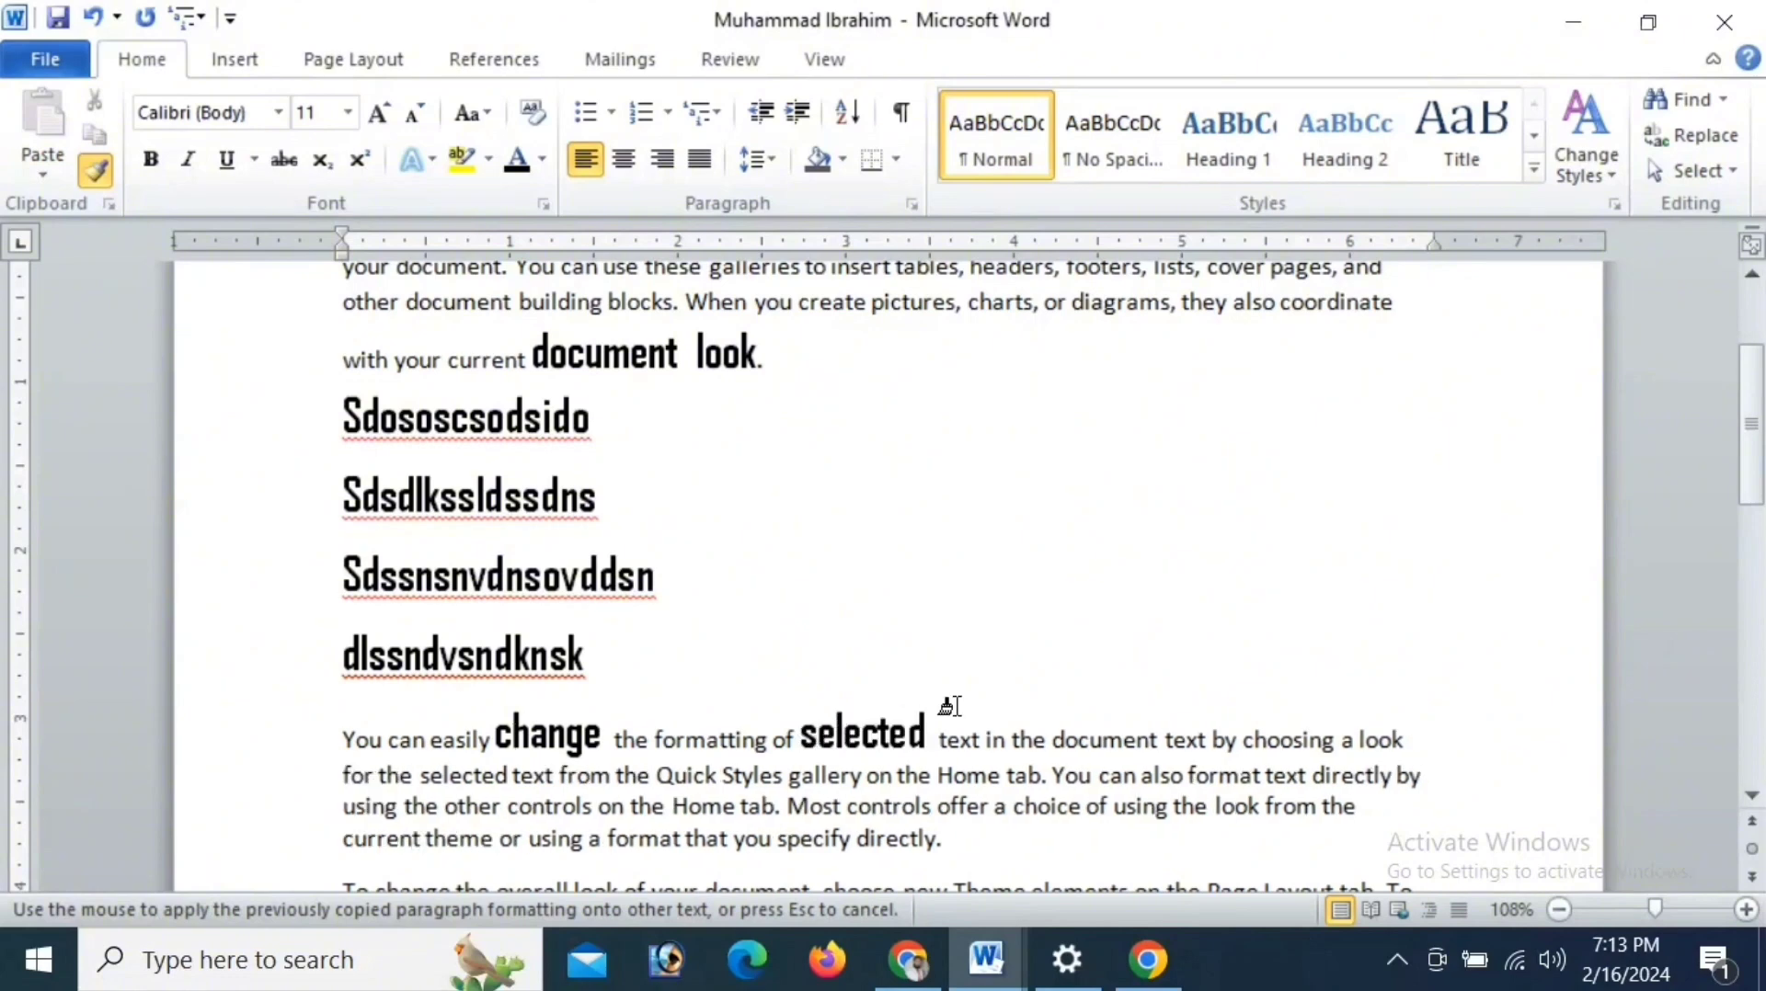
- Undo all the Format Painter changes and the Agency FB font change on "document look"
click(98, 24)
click(97, 24)
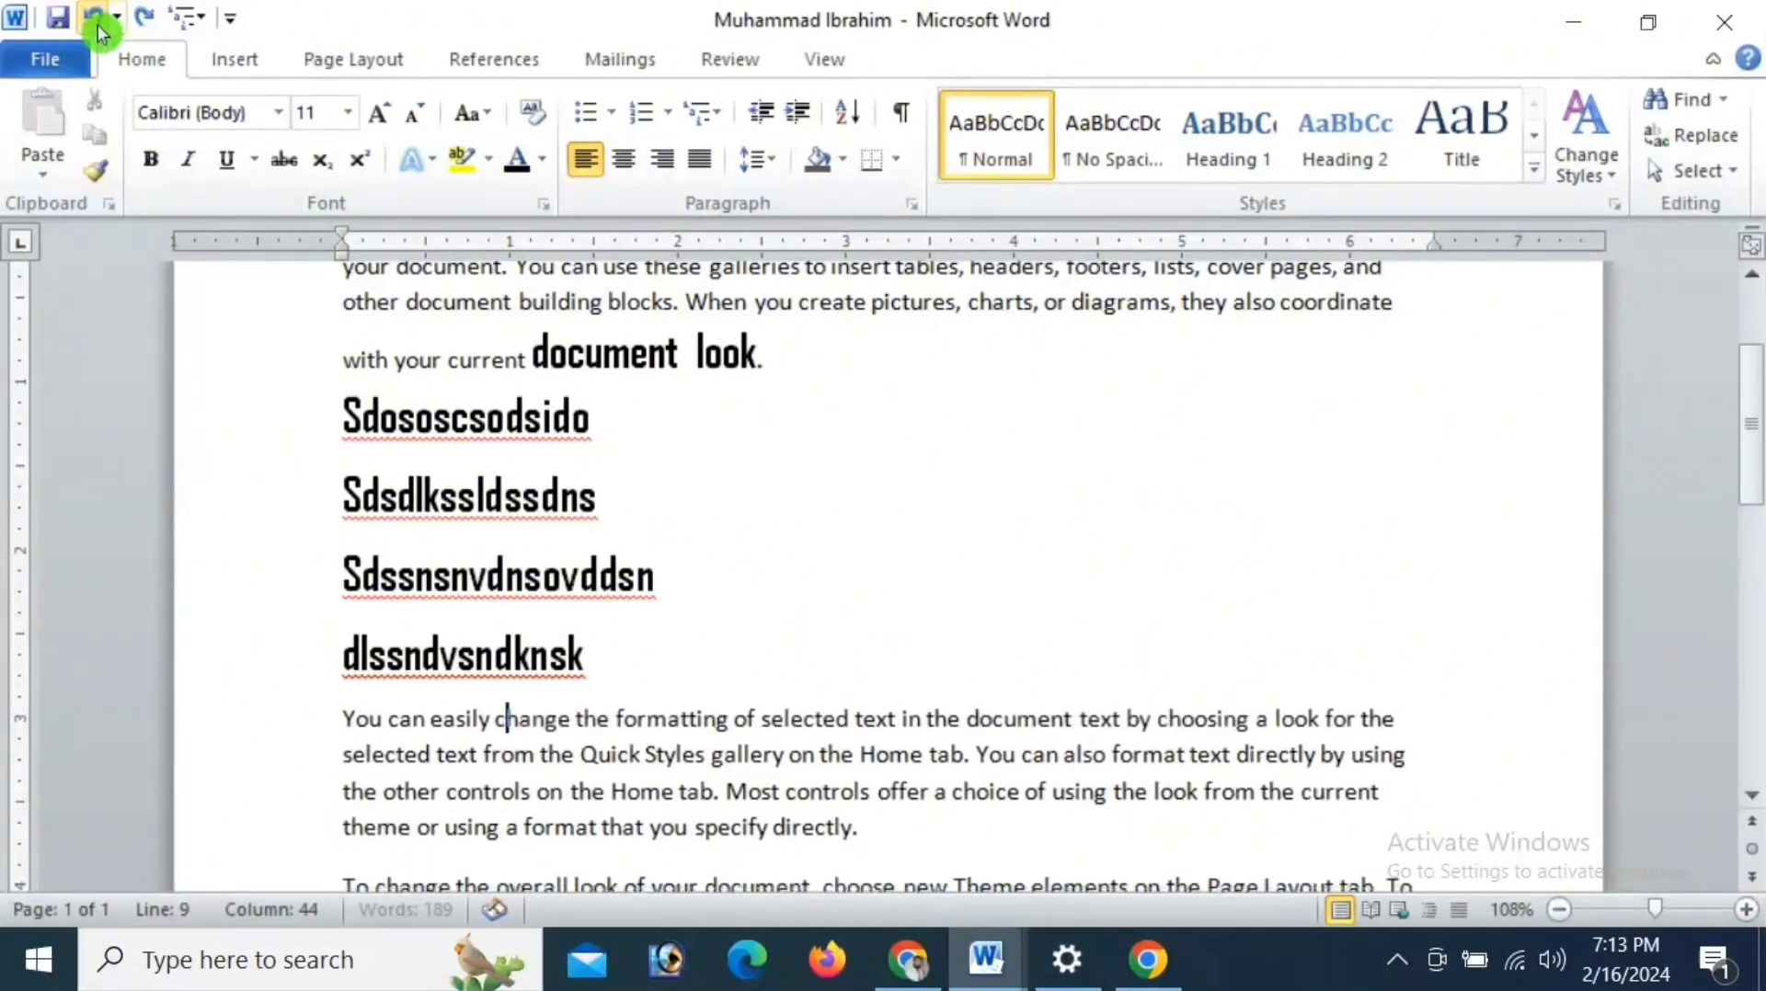
click(97, 24)
click(98, 24)
click(98, 24)
click(97, 24)
- Copy the formatting of "document look" onto the word "charts" with Format Painter
click(88, 171)
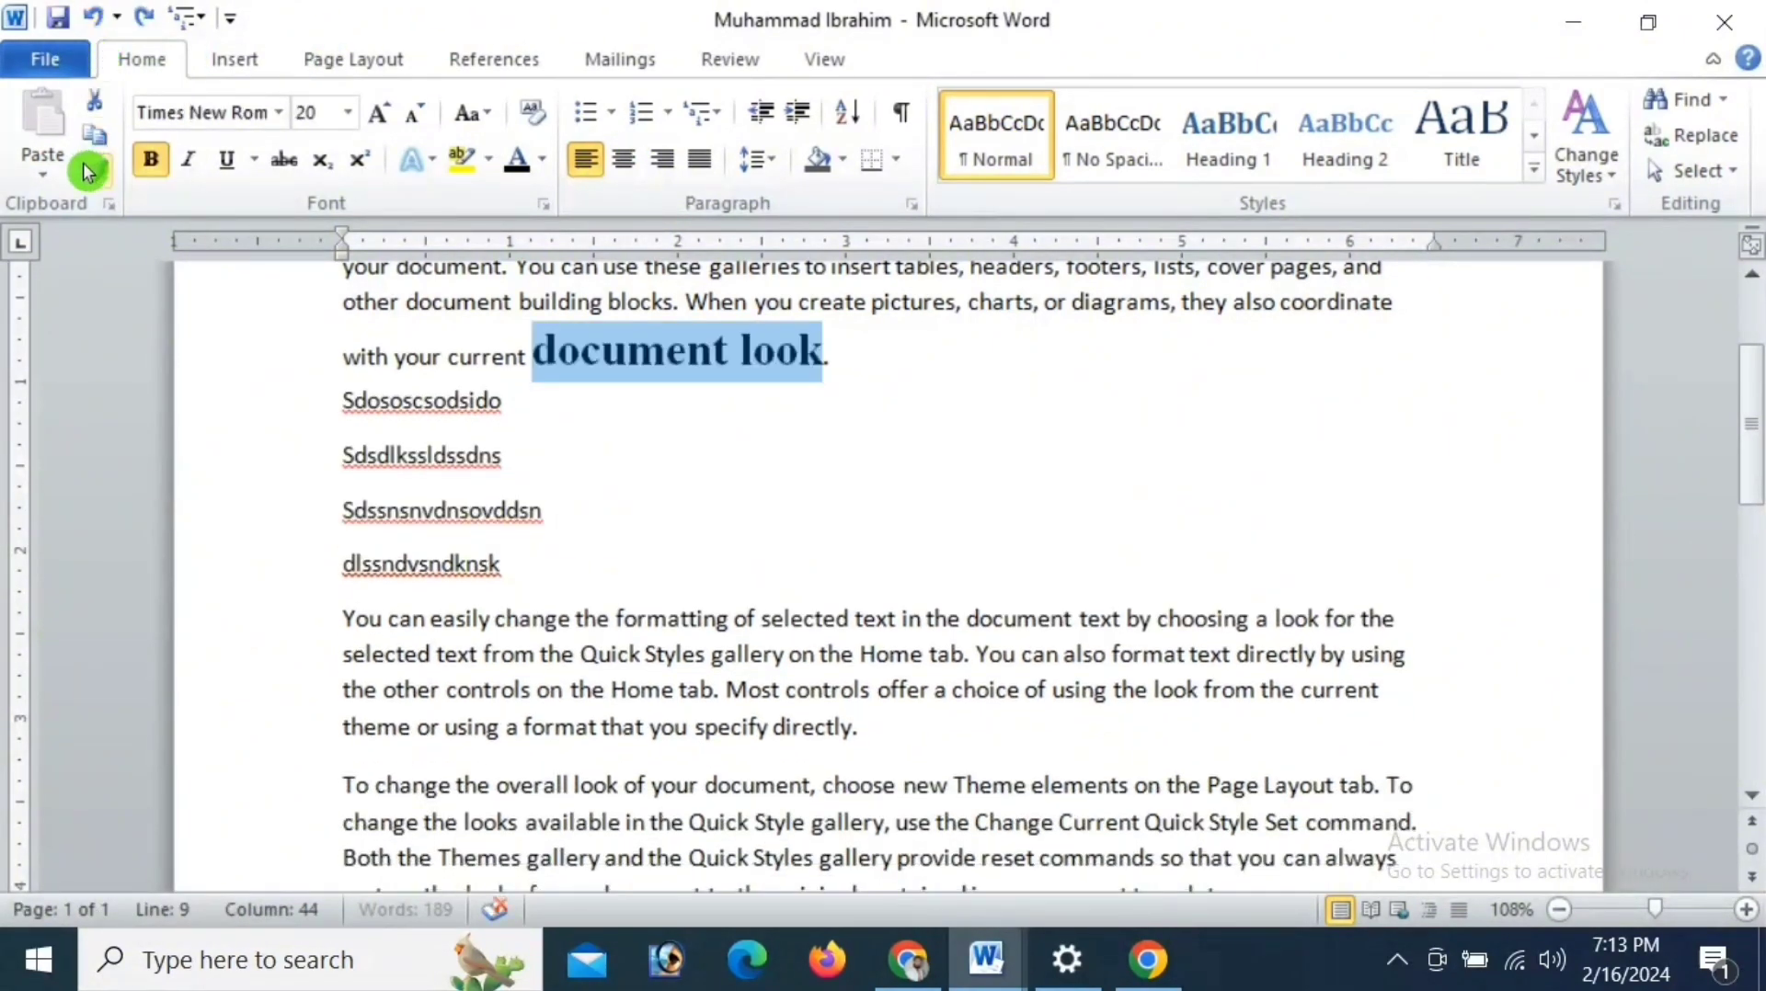
click(1012, 294)
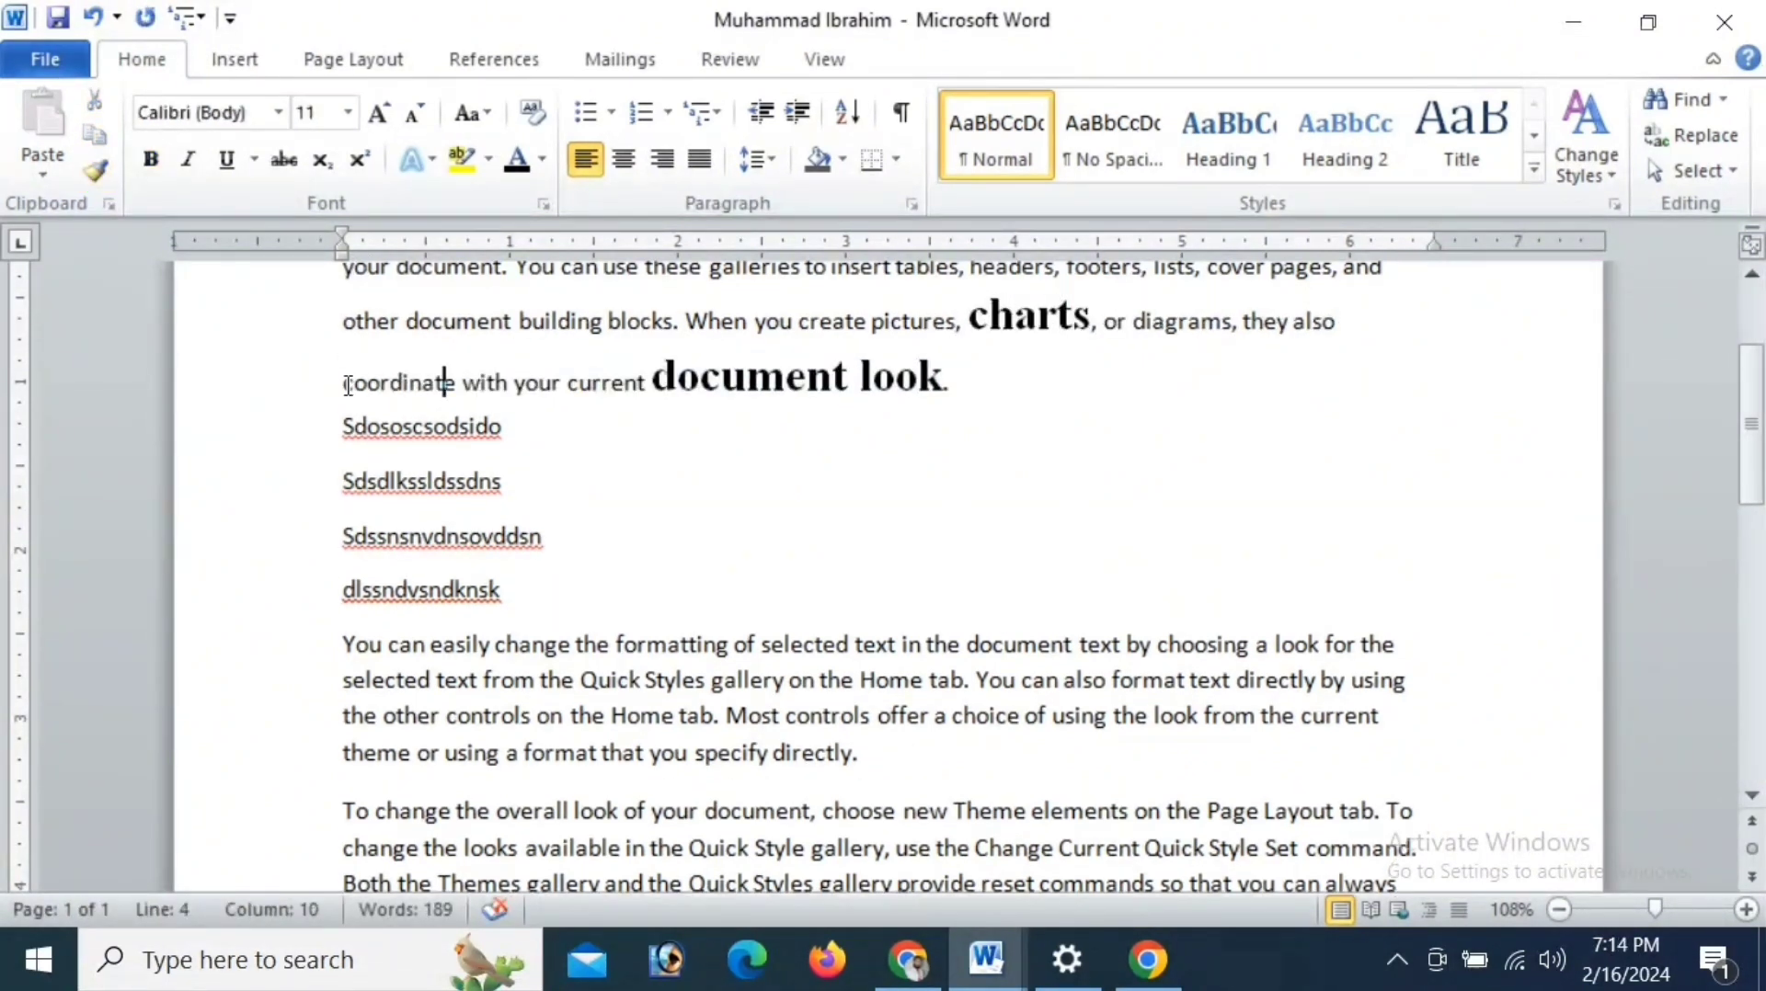
- Copy the formatting of "document look" with Format Painter onto the four lines Sdososcsodsido, Sdsdlkssldssdns, Sdssnsnvdnsovddsn and dlssndvsndknsk
drag(344, 382, 470, 382)
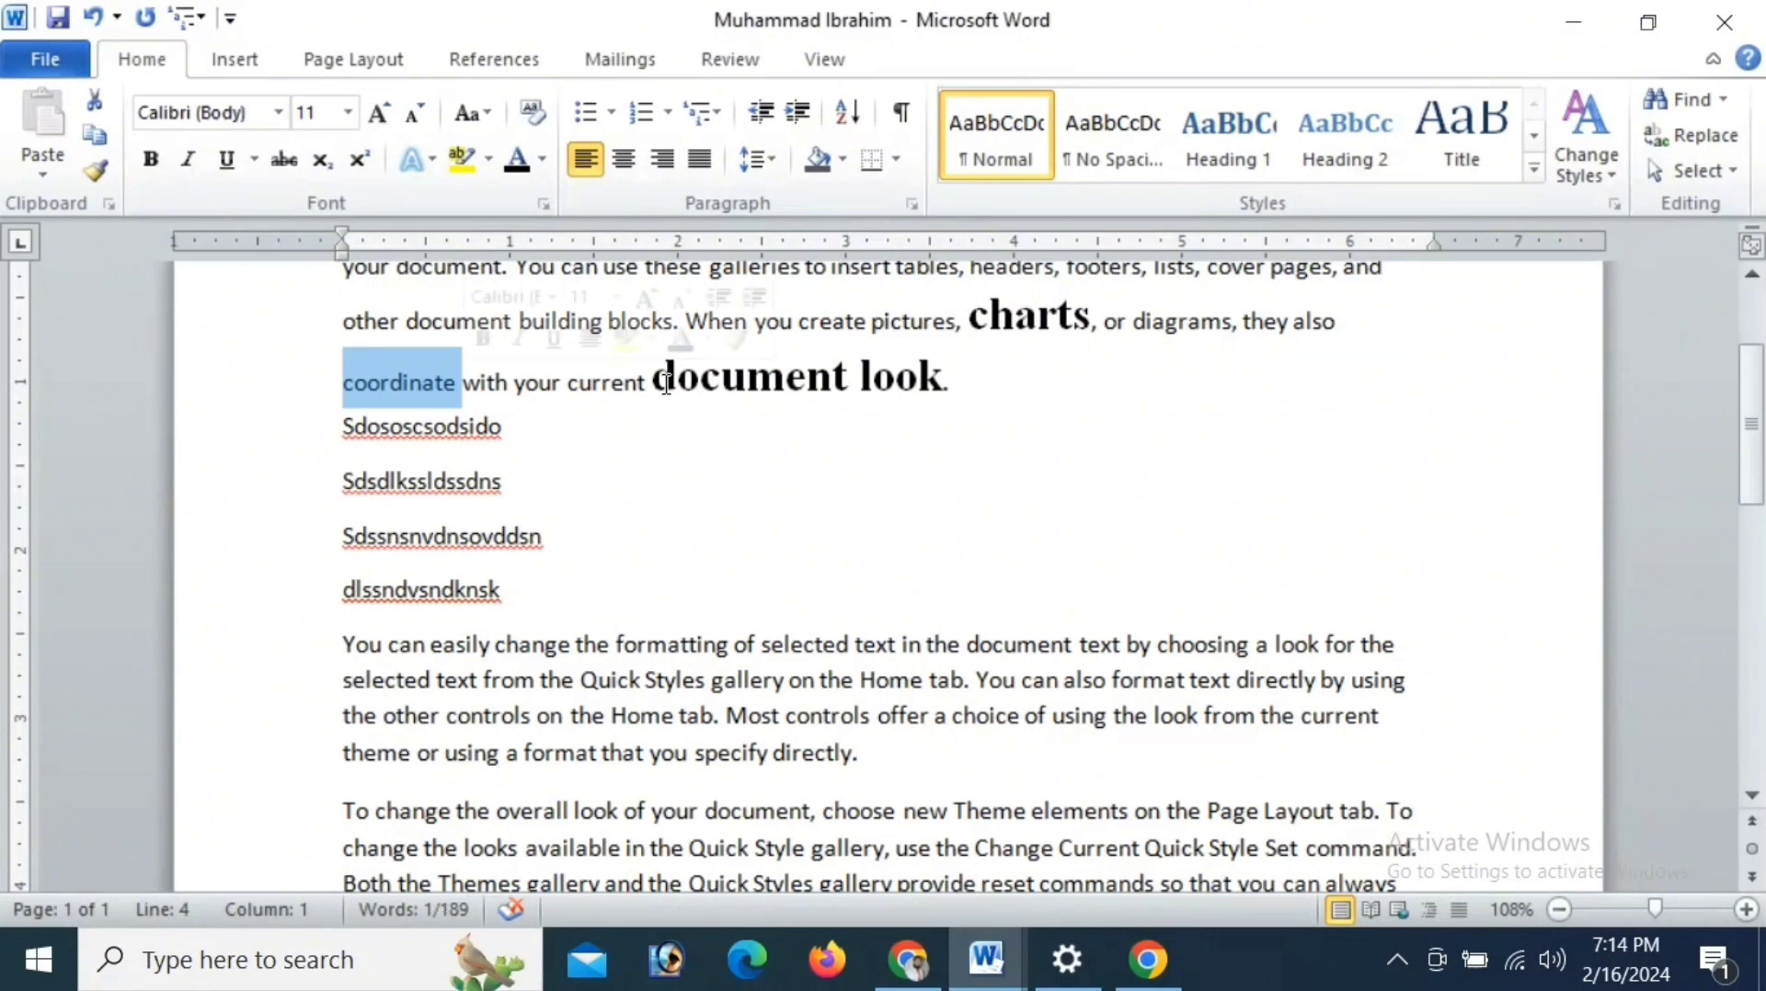
drag(655, 382, 940, 385)
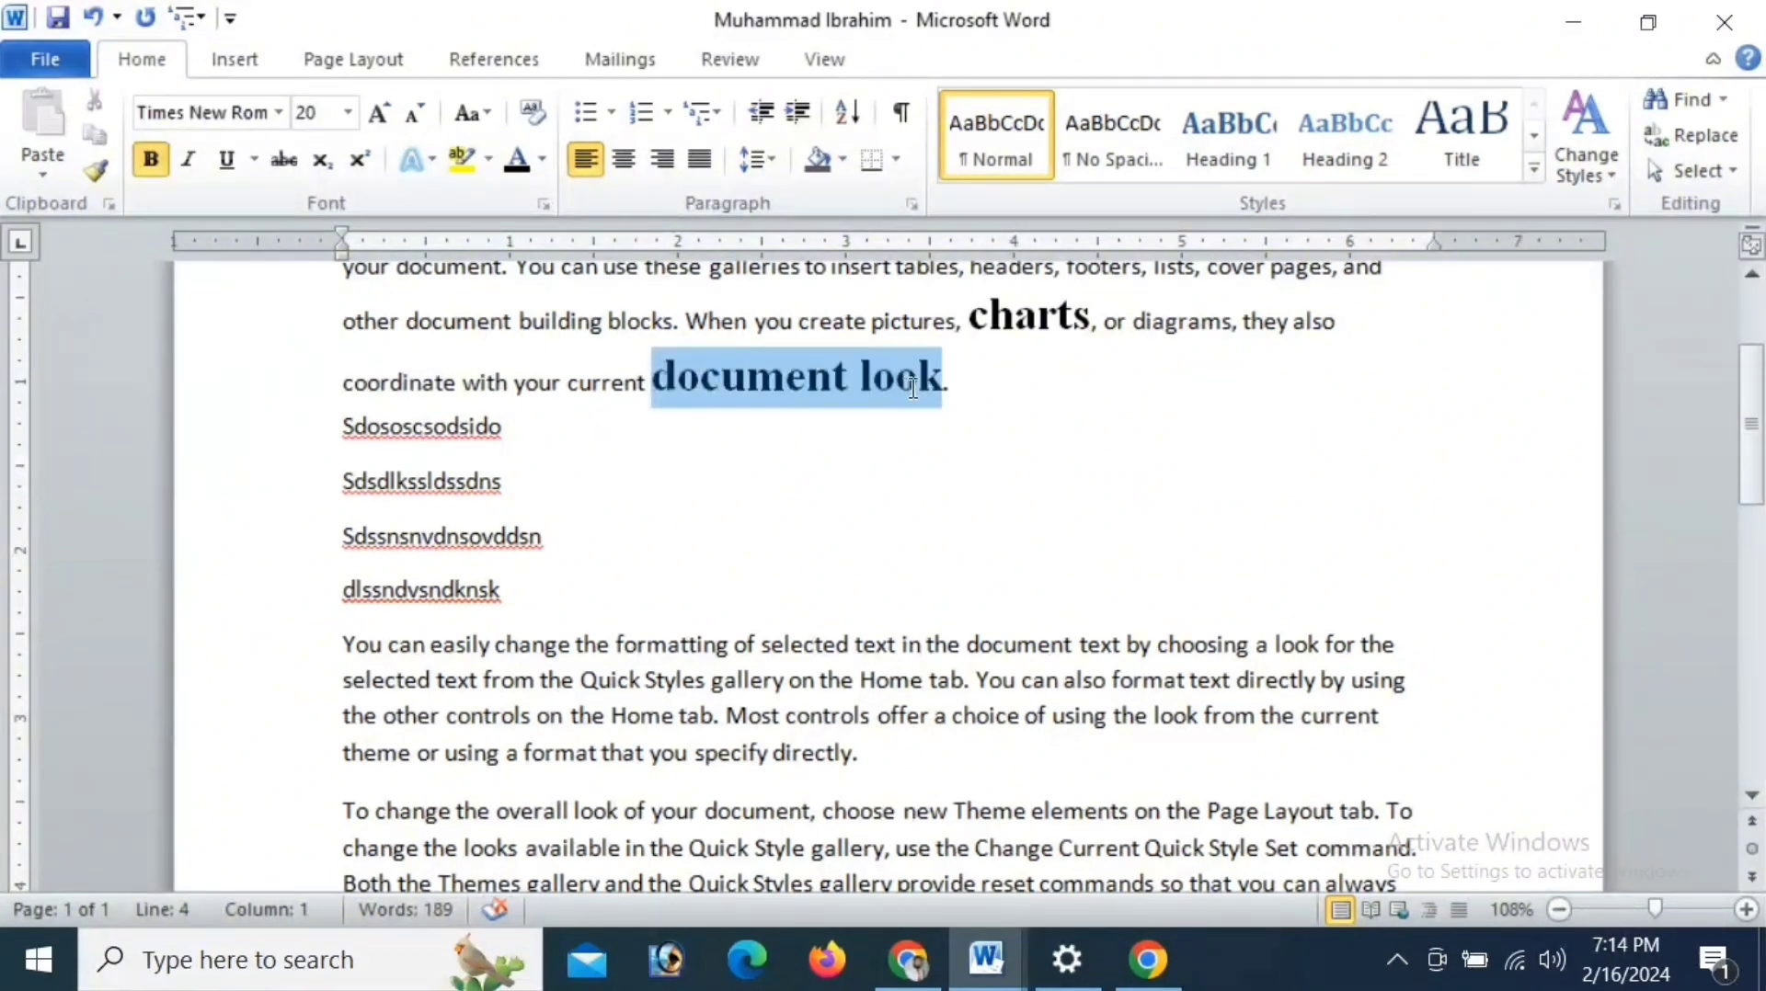
click(101, 173)
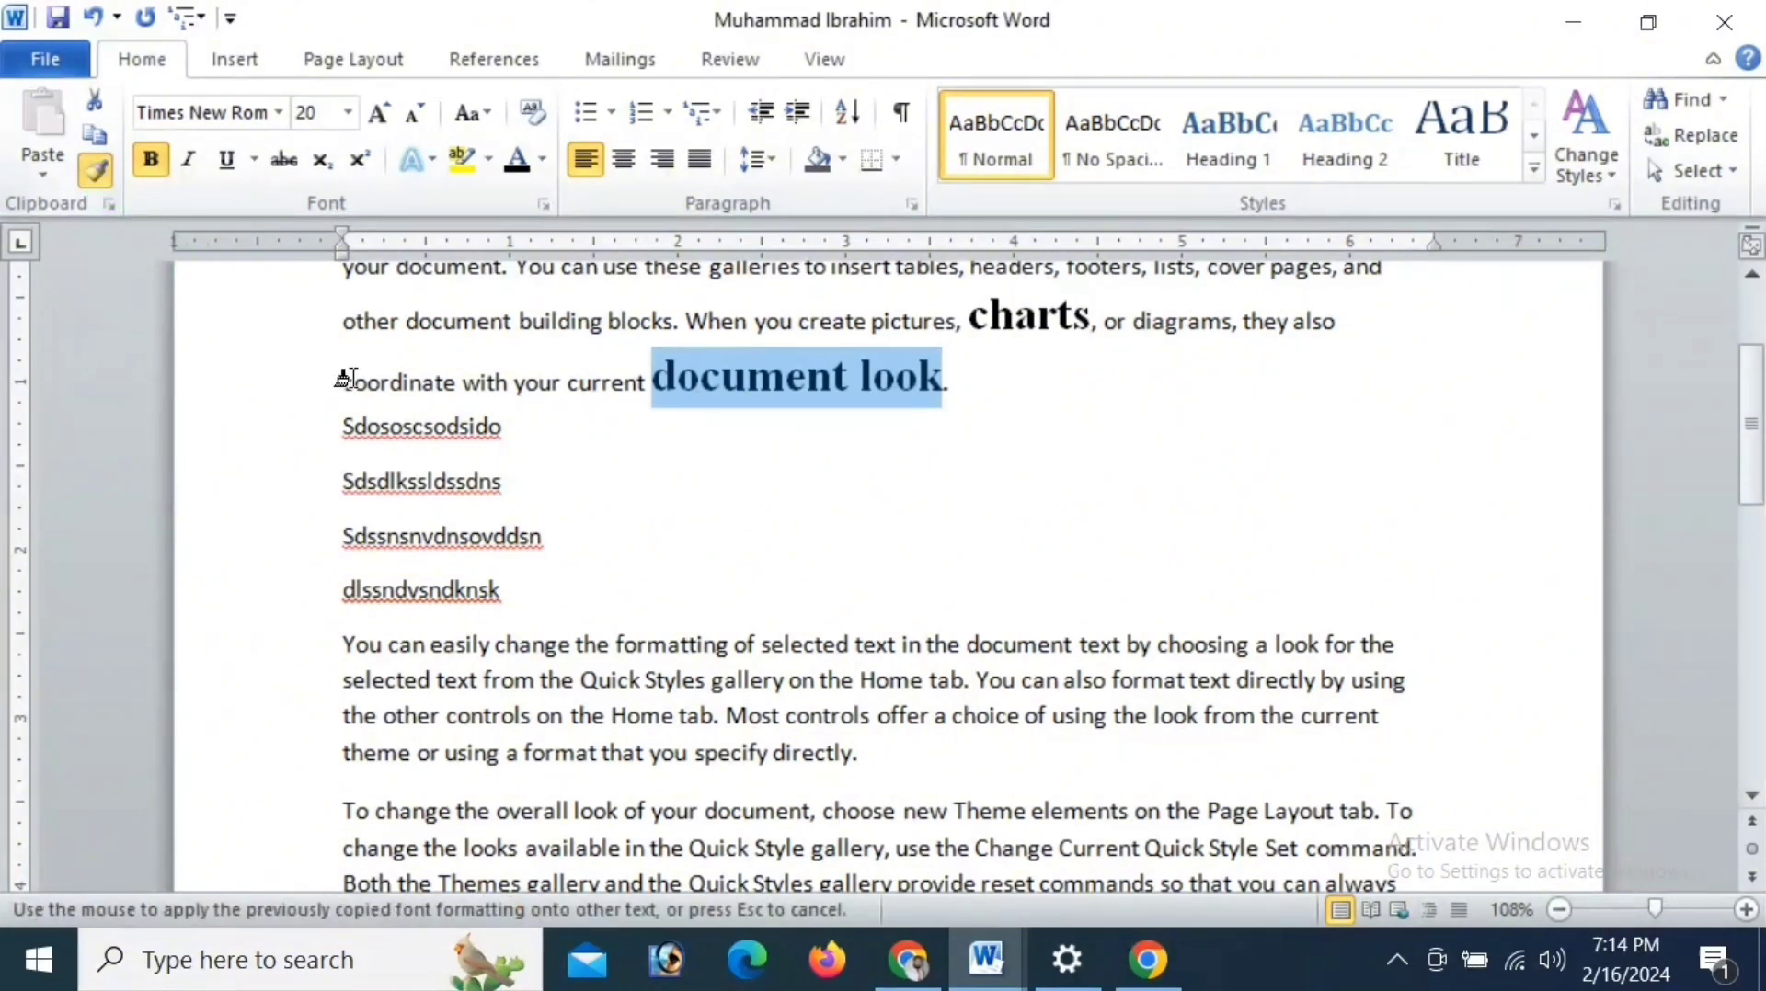
click(404, 425)
click(405, 504)
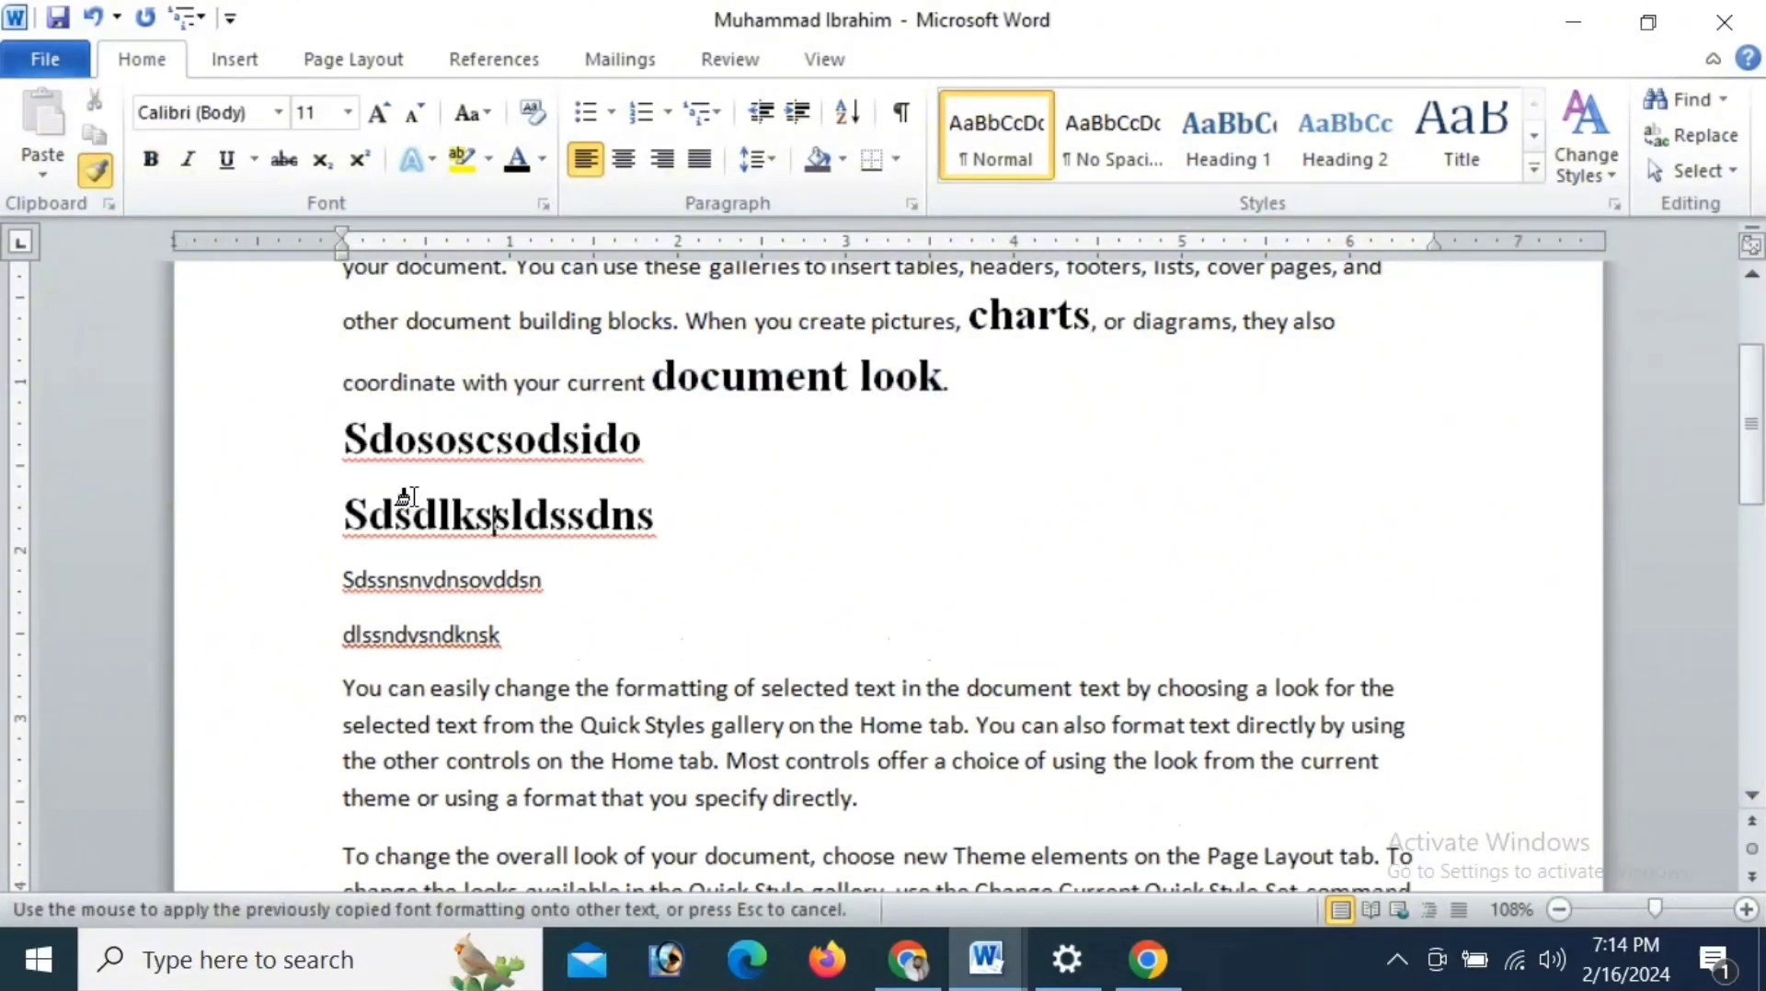
click(409, 580)
click(426, 648)
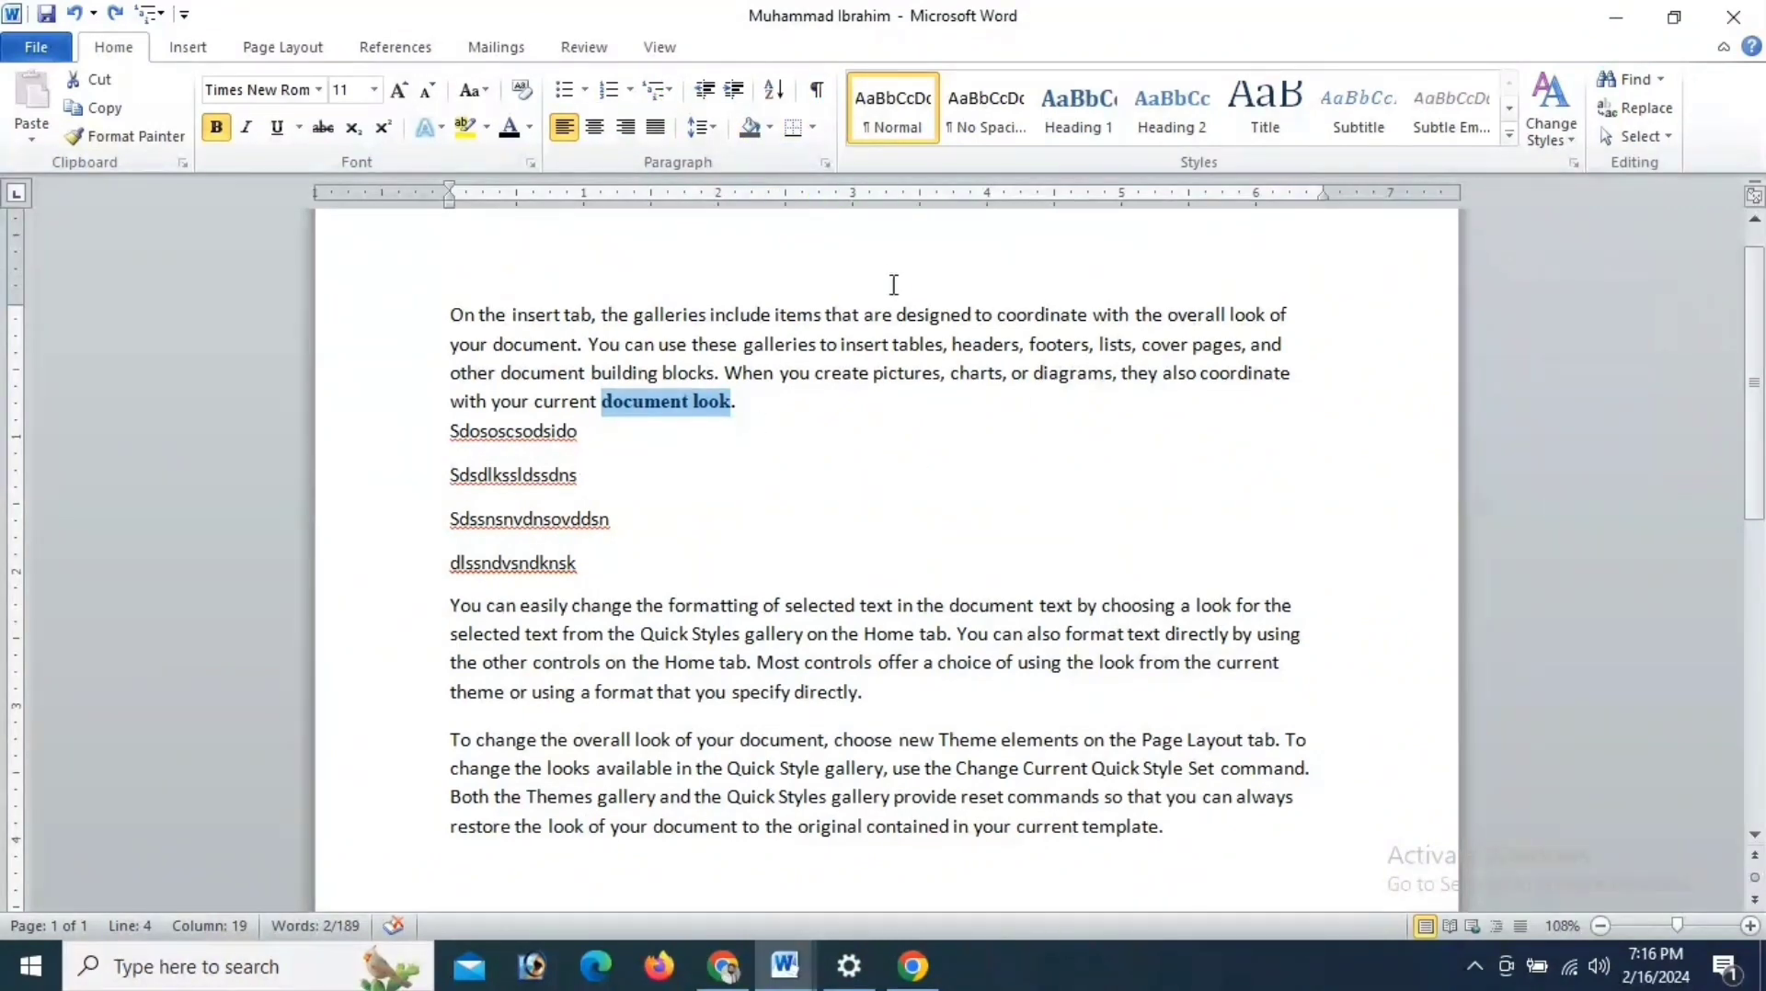
- Insert a new line reading "Life spam;" above the first paragraph
scroll(891, 284, up, 1)
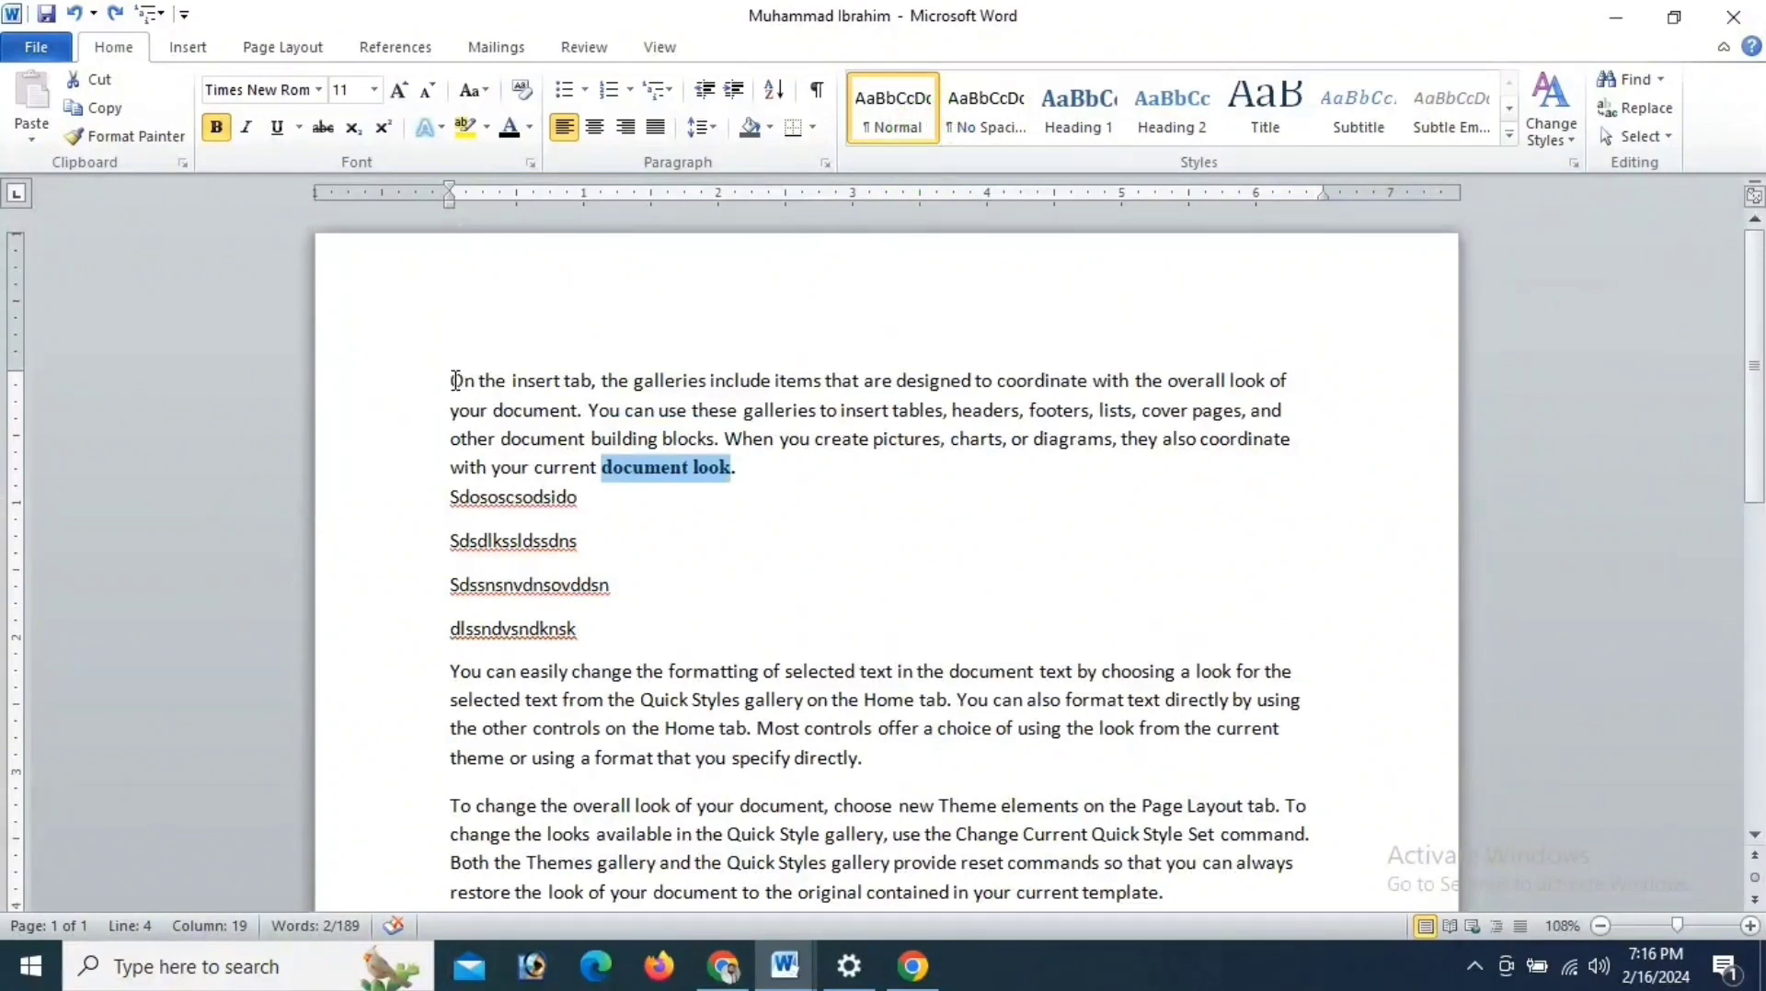
click(498, 380)
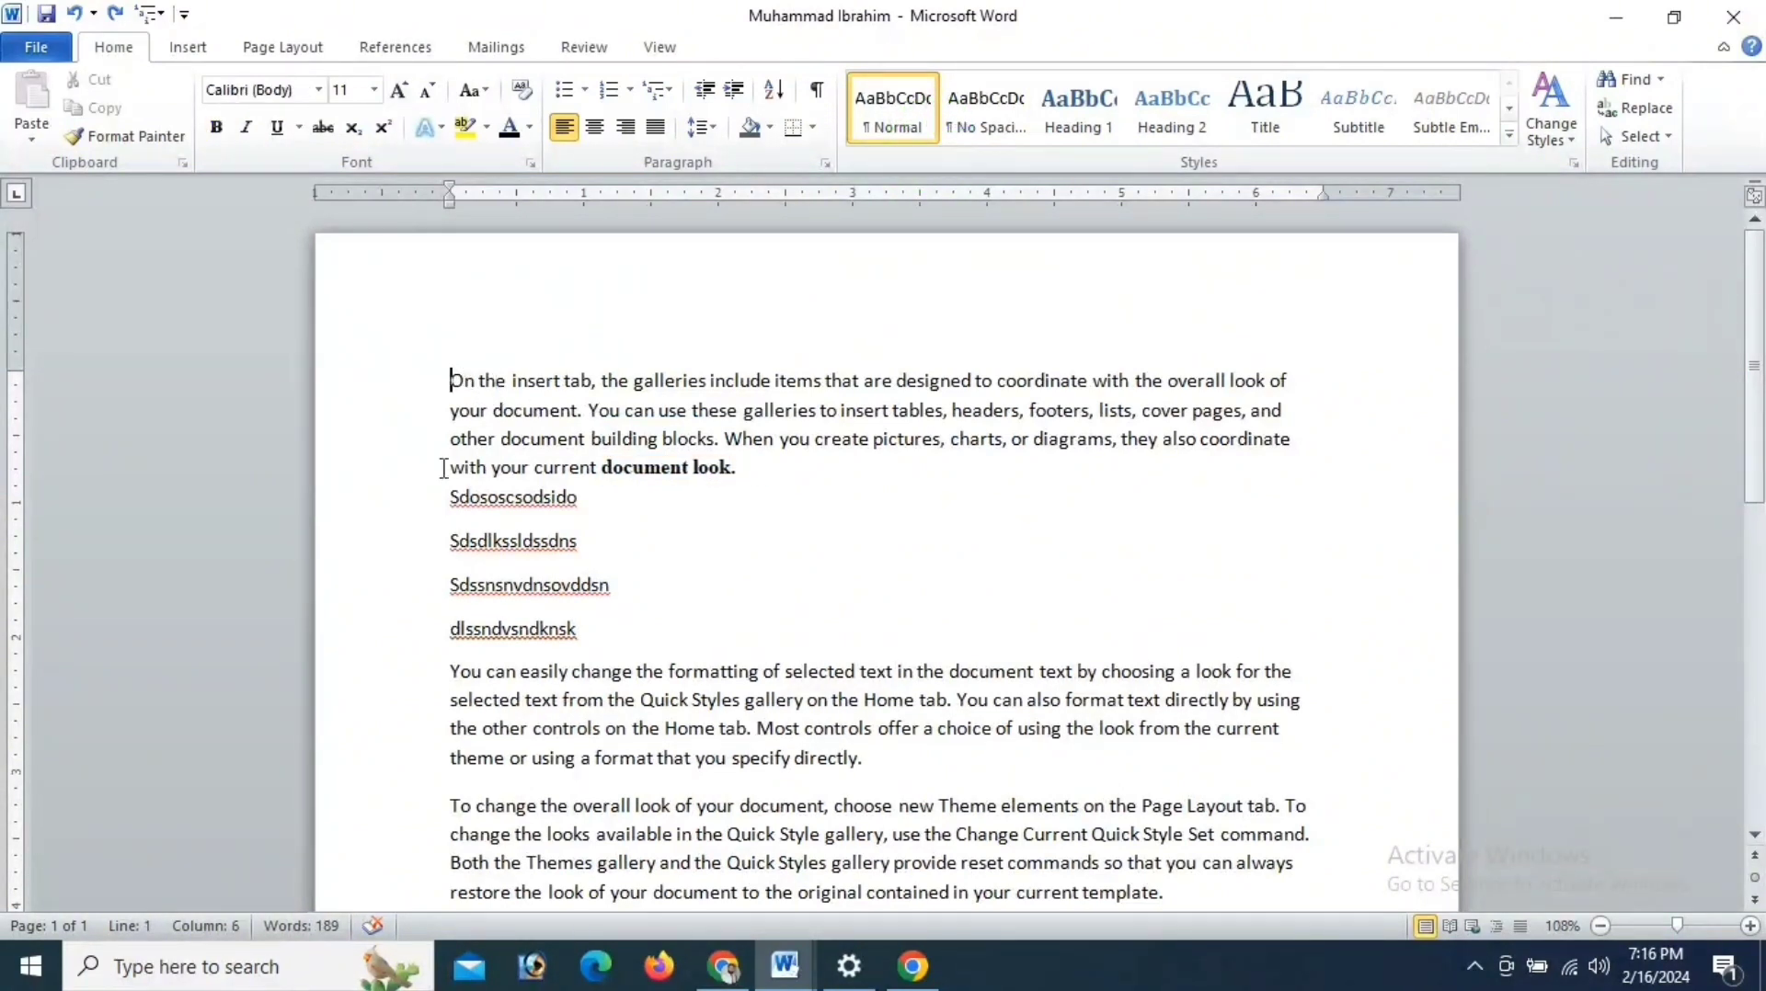
key(Return)
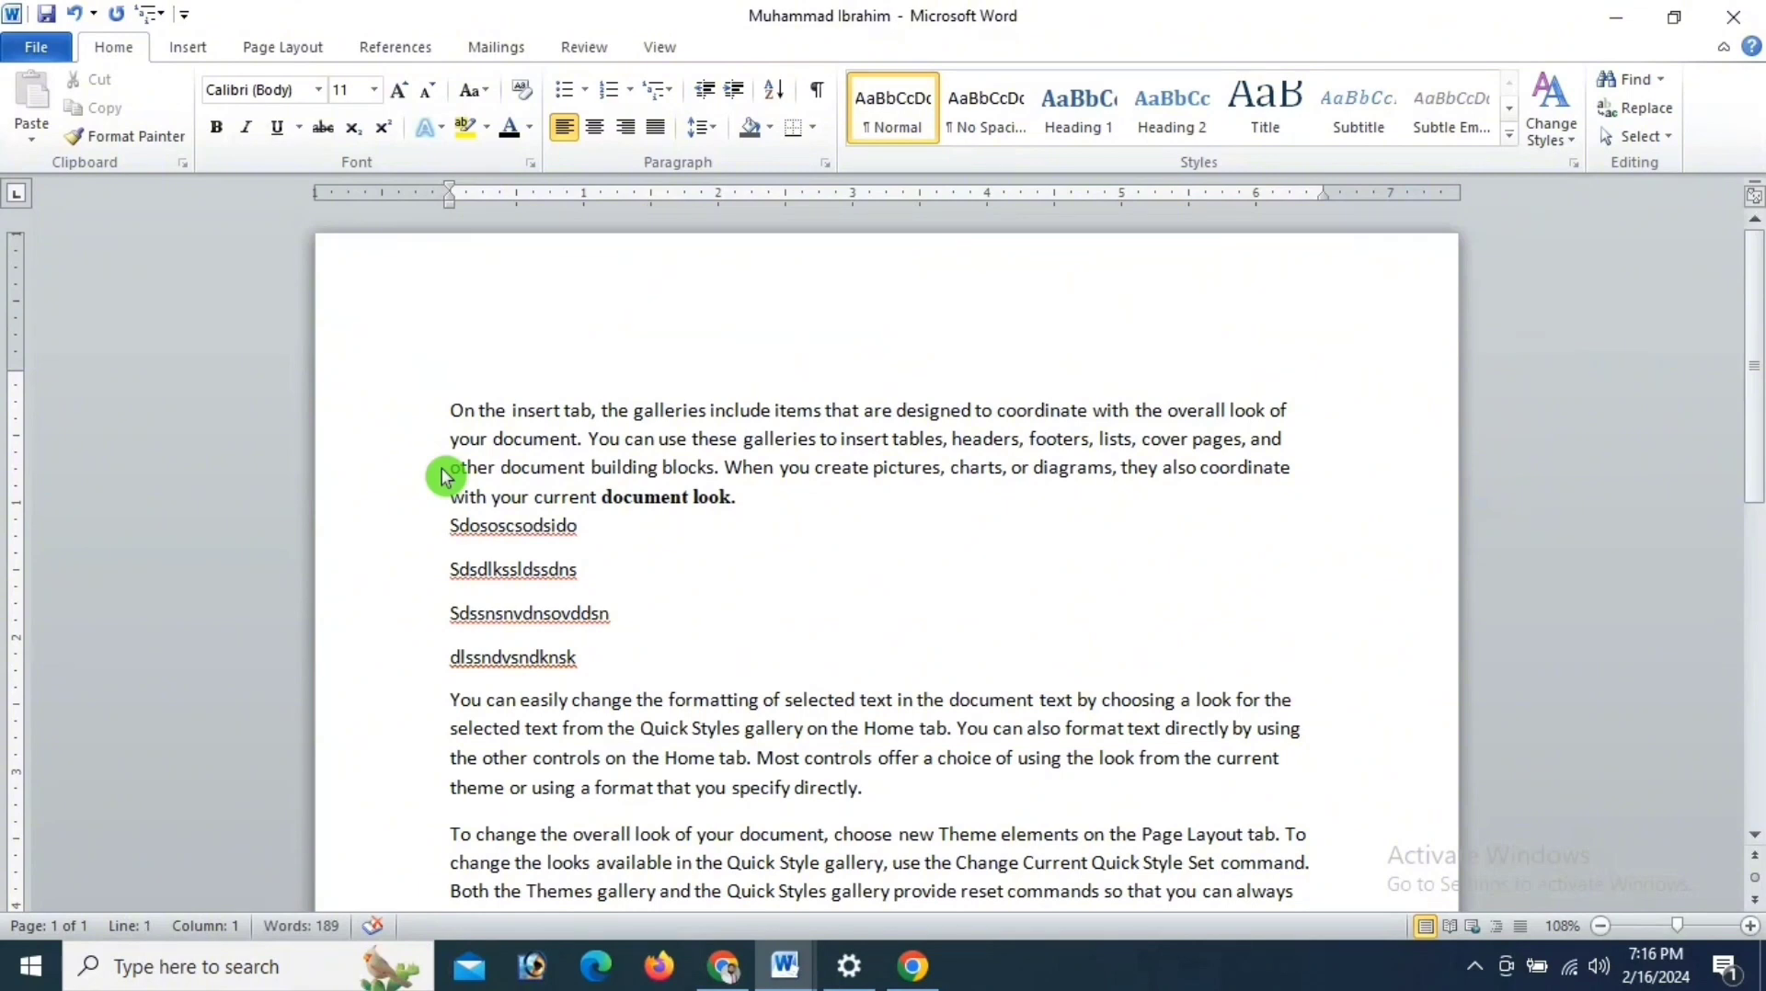
text(Life spa)
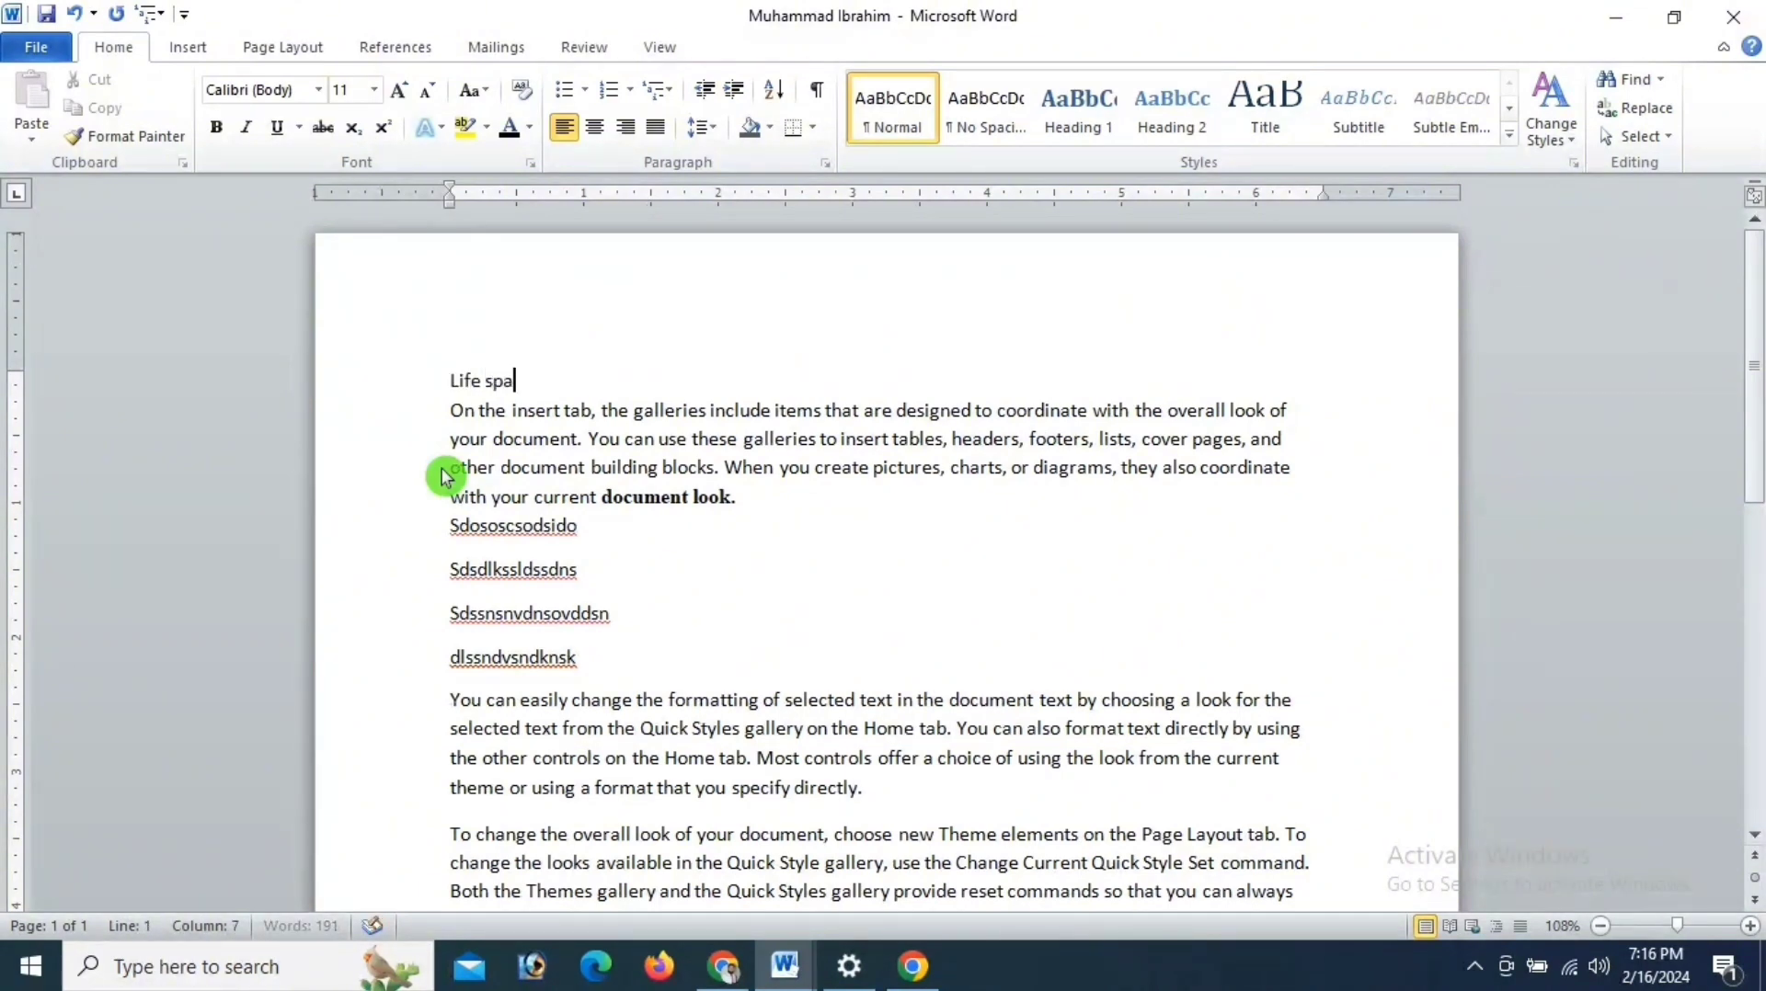
text(m;)
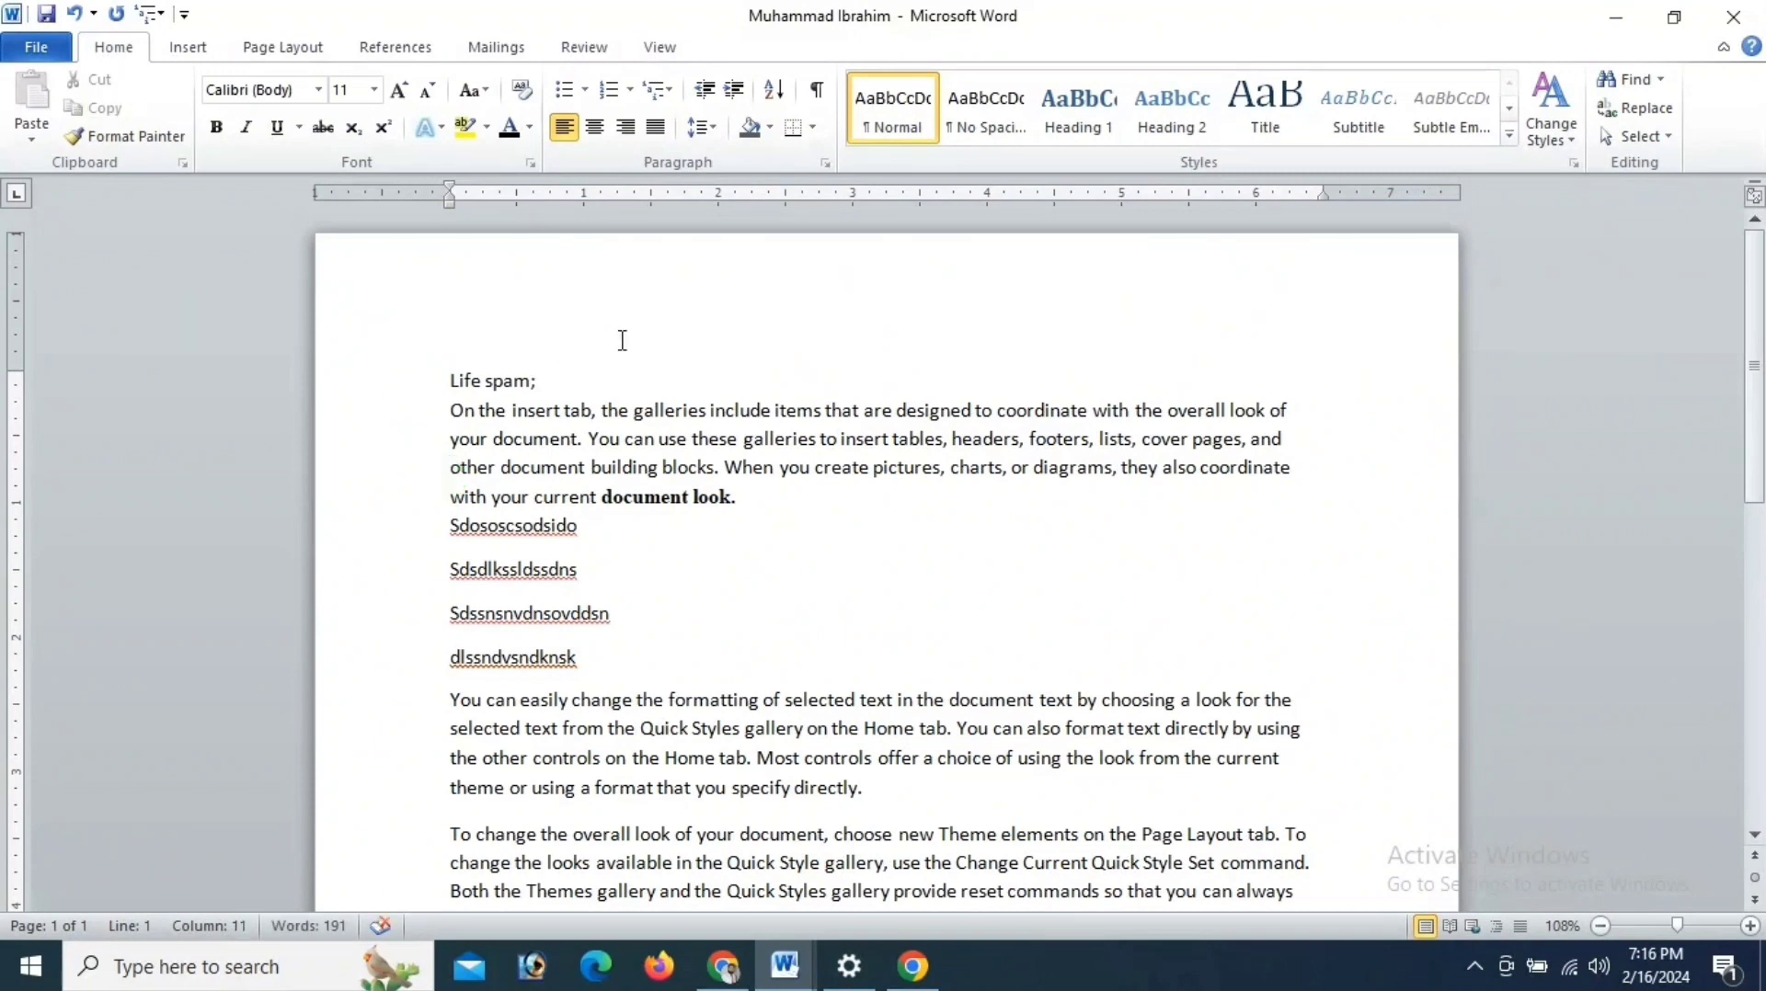
- Set the "Life spam;" line to 24 pt and make it bold
triple_click(544, 380)
click(374, 89)
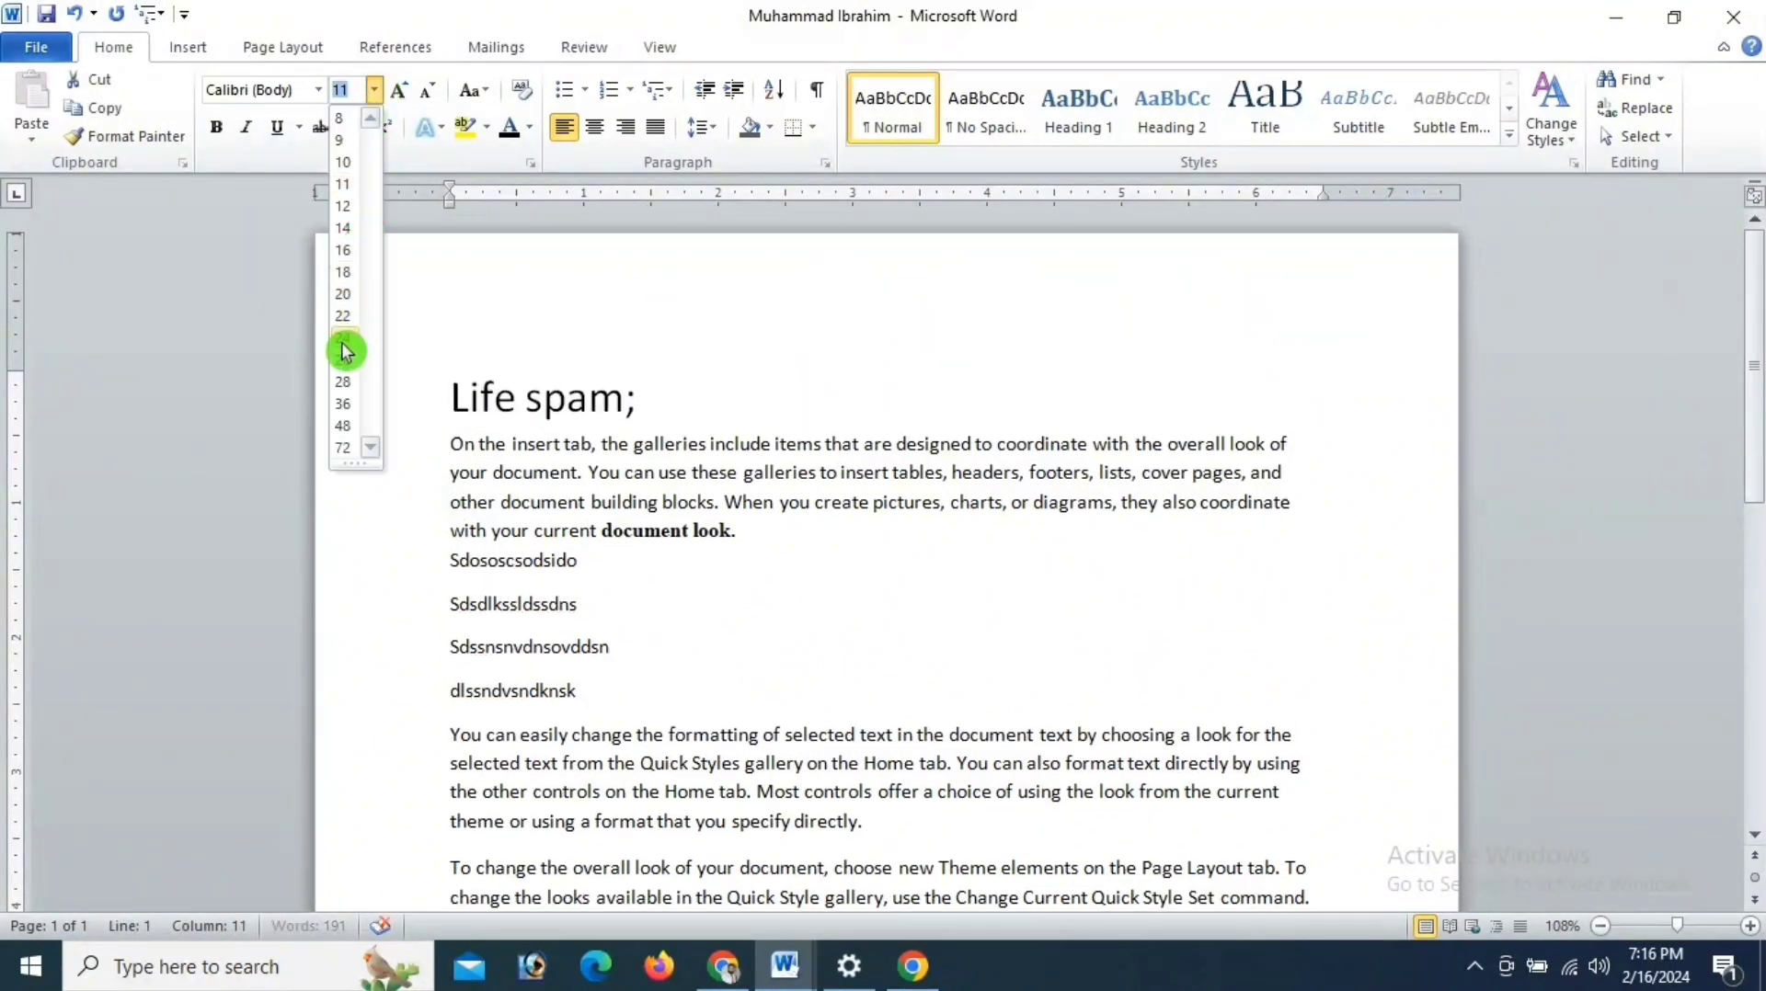
click(342, 338)
click(215, 126)
click(664, 394)
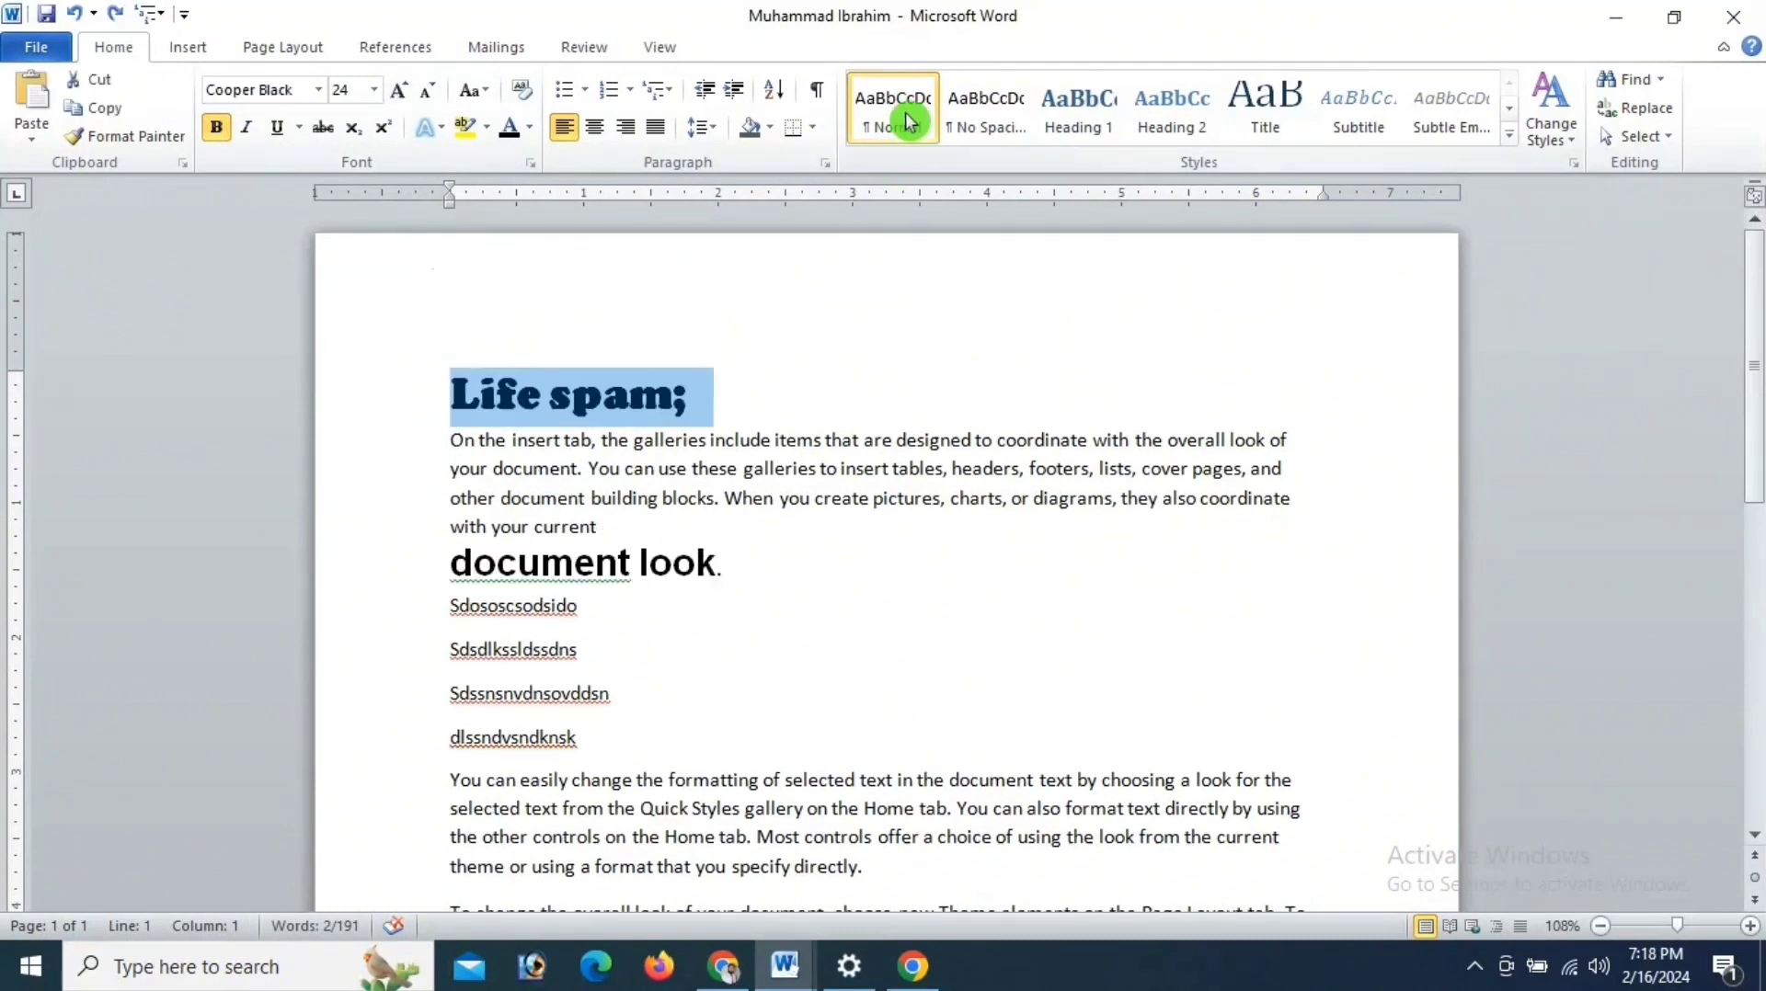
- Apply the styles Normal, No Spacing, Heading 1 and finally Heading 2 to the "Life spam;" line
click(910, 117)
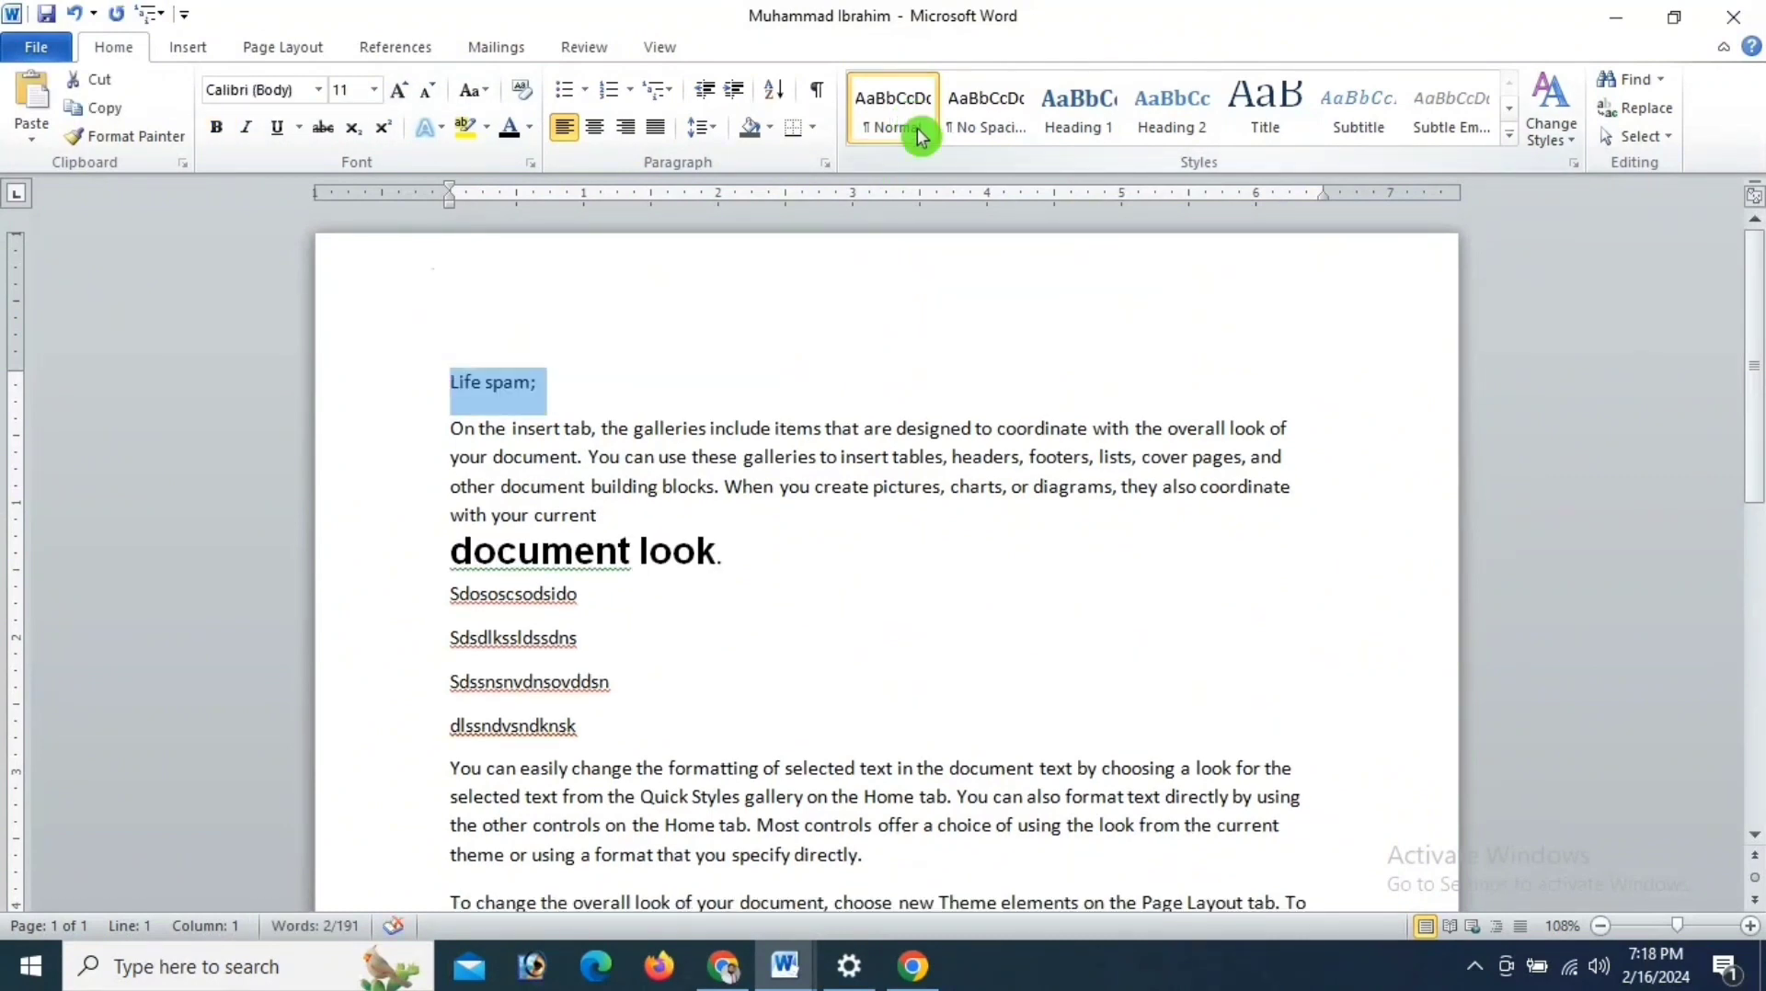
click(977, 127)
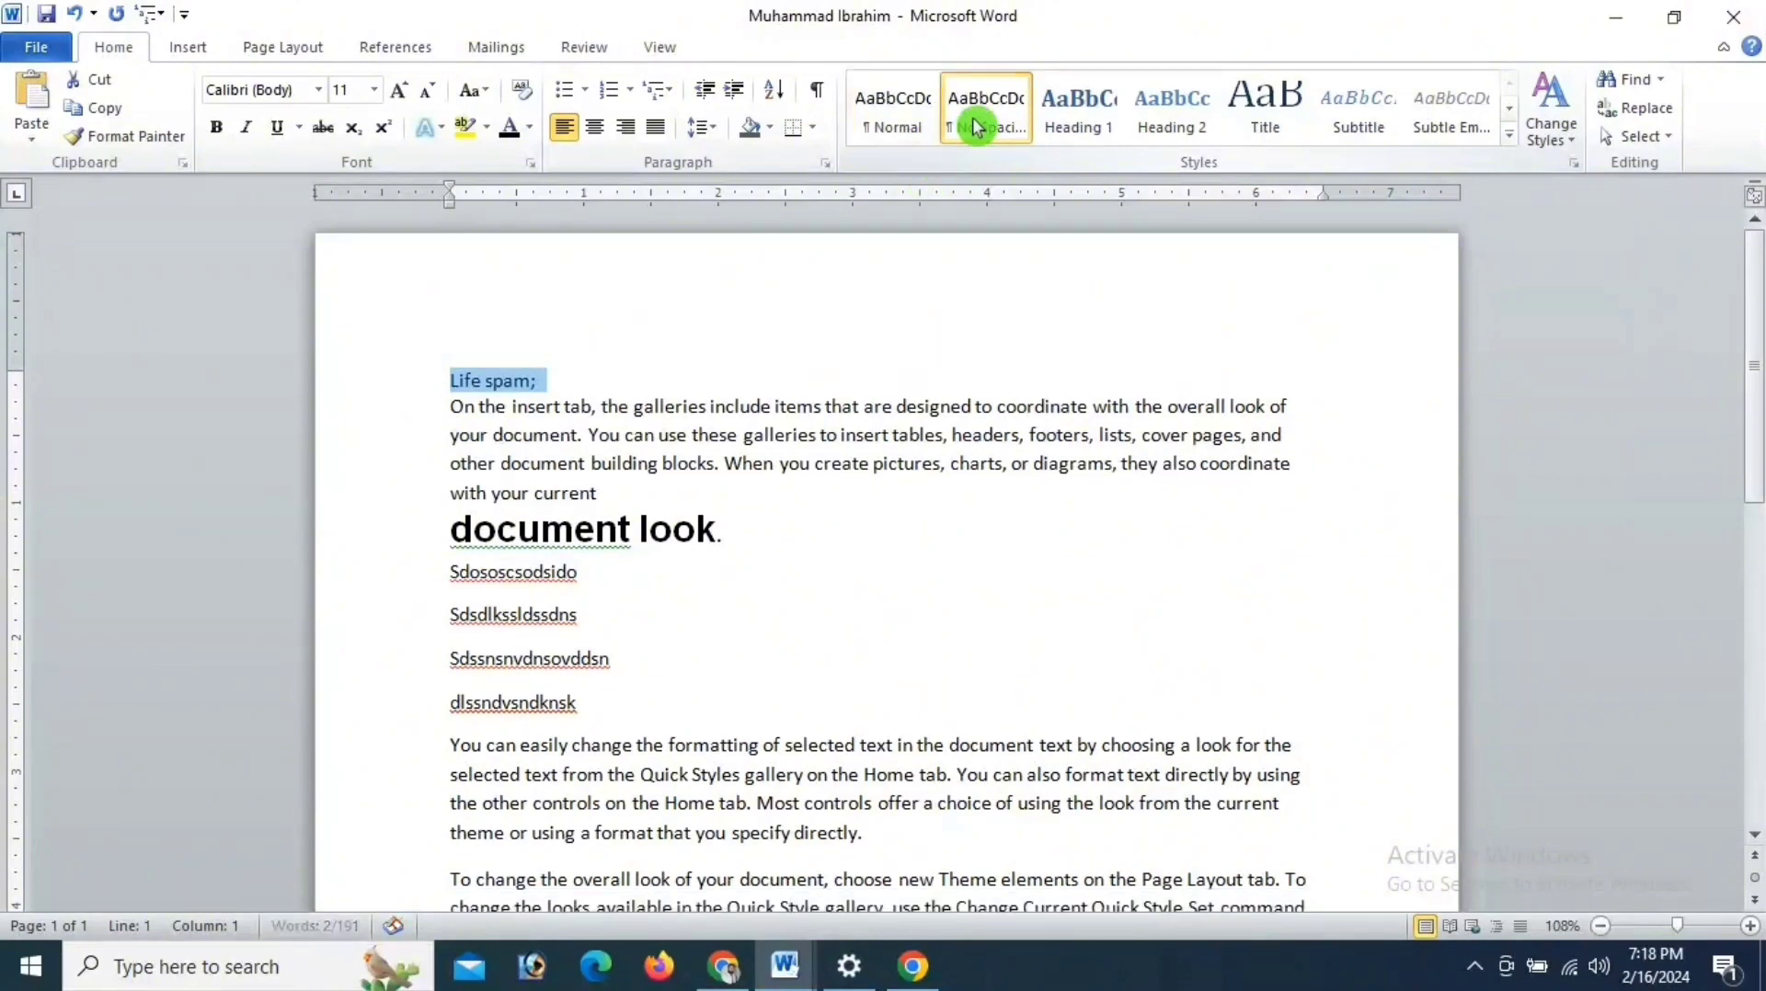
click(1073, 121)
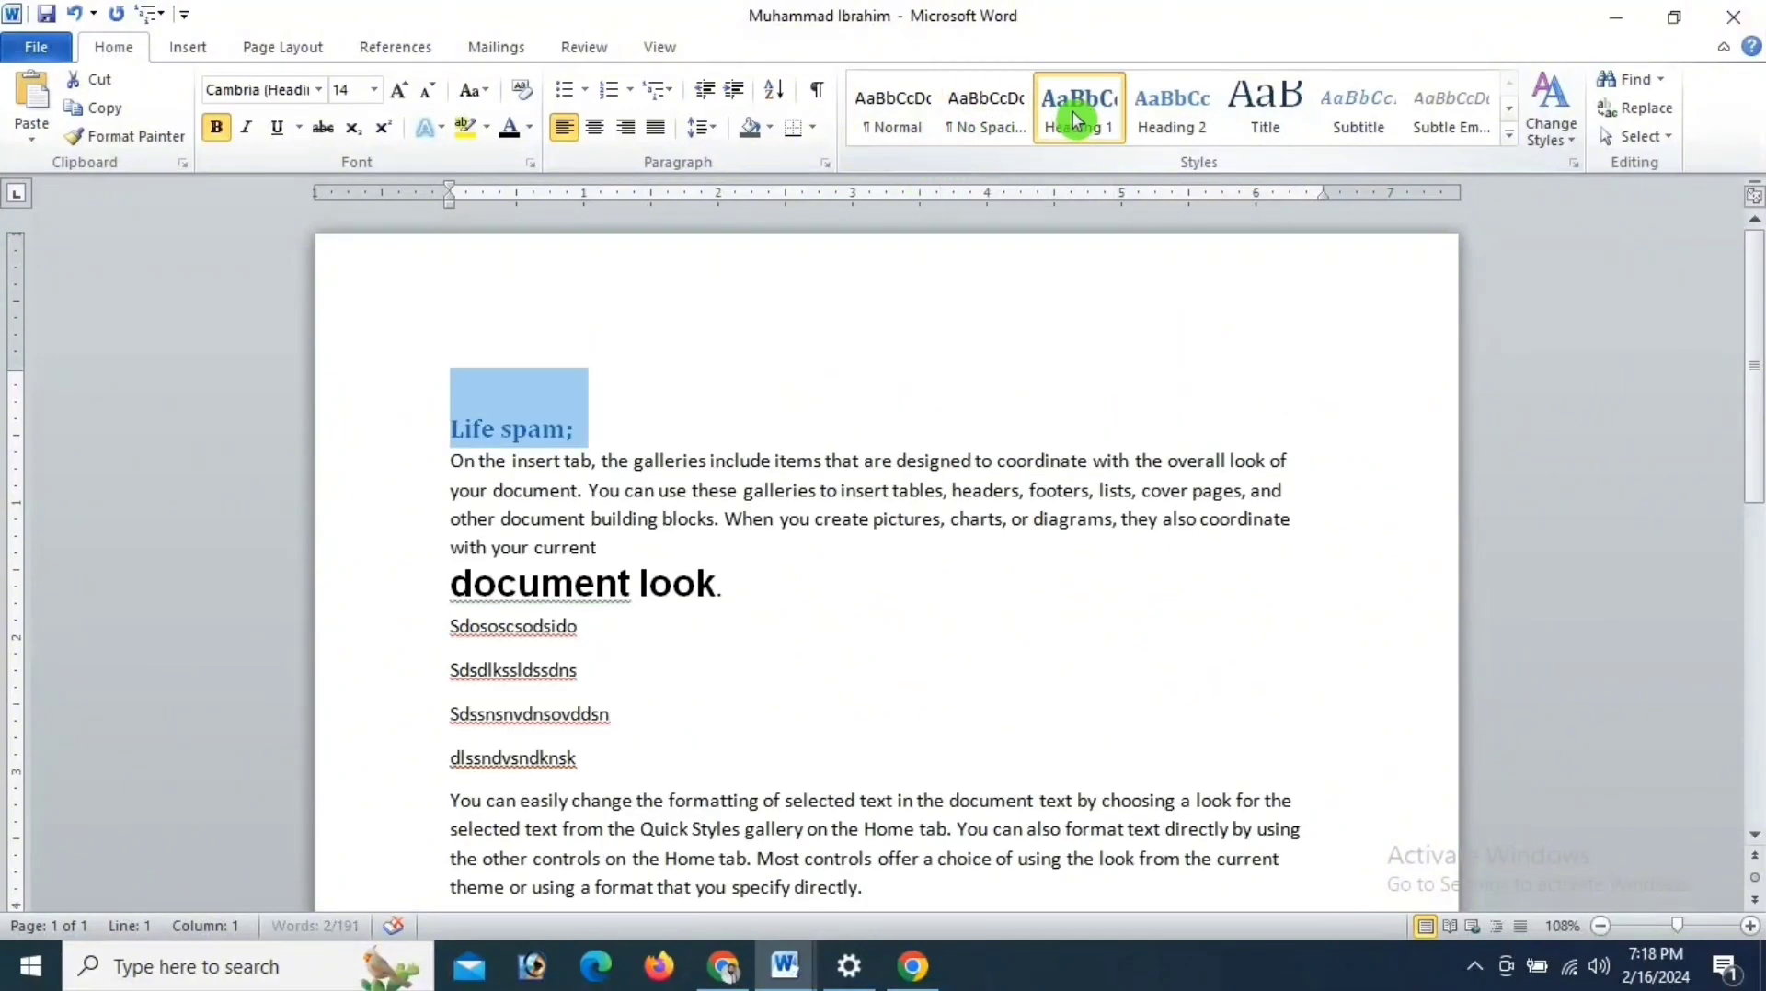
click(1181, 126)
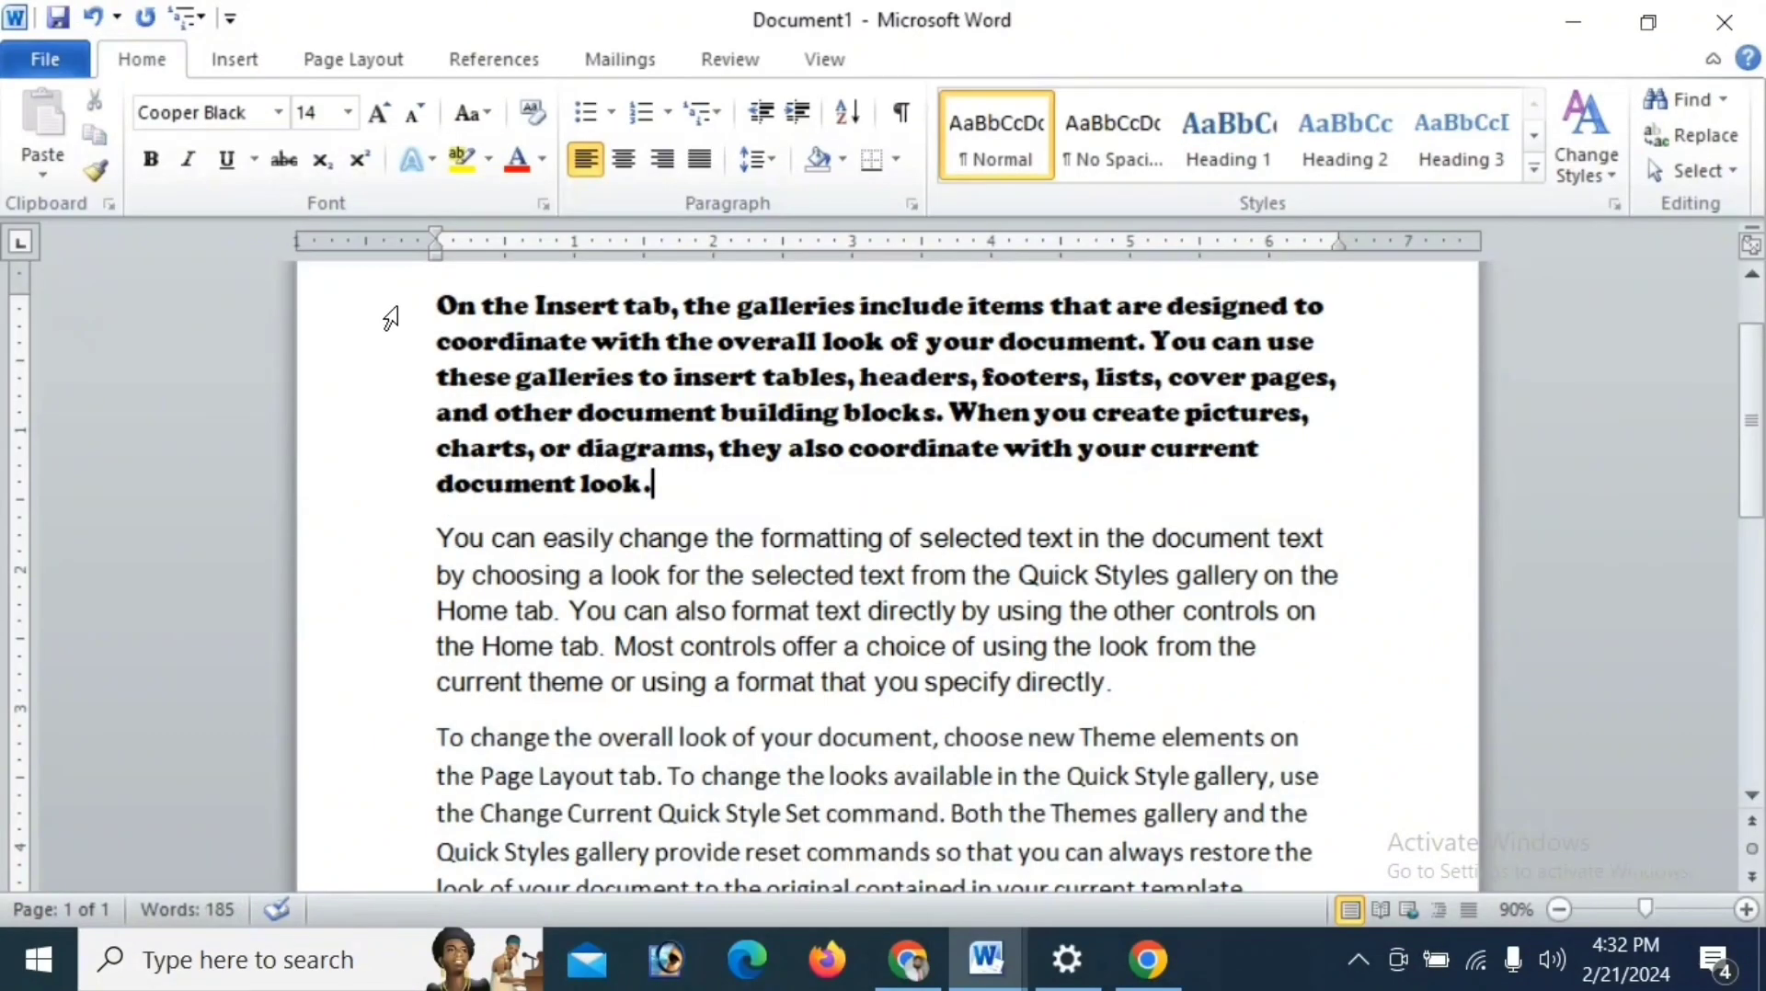
- Undo the font and size changes on the sample paragraphs in Document1
drag(436, 306, 1307, 343)
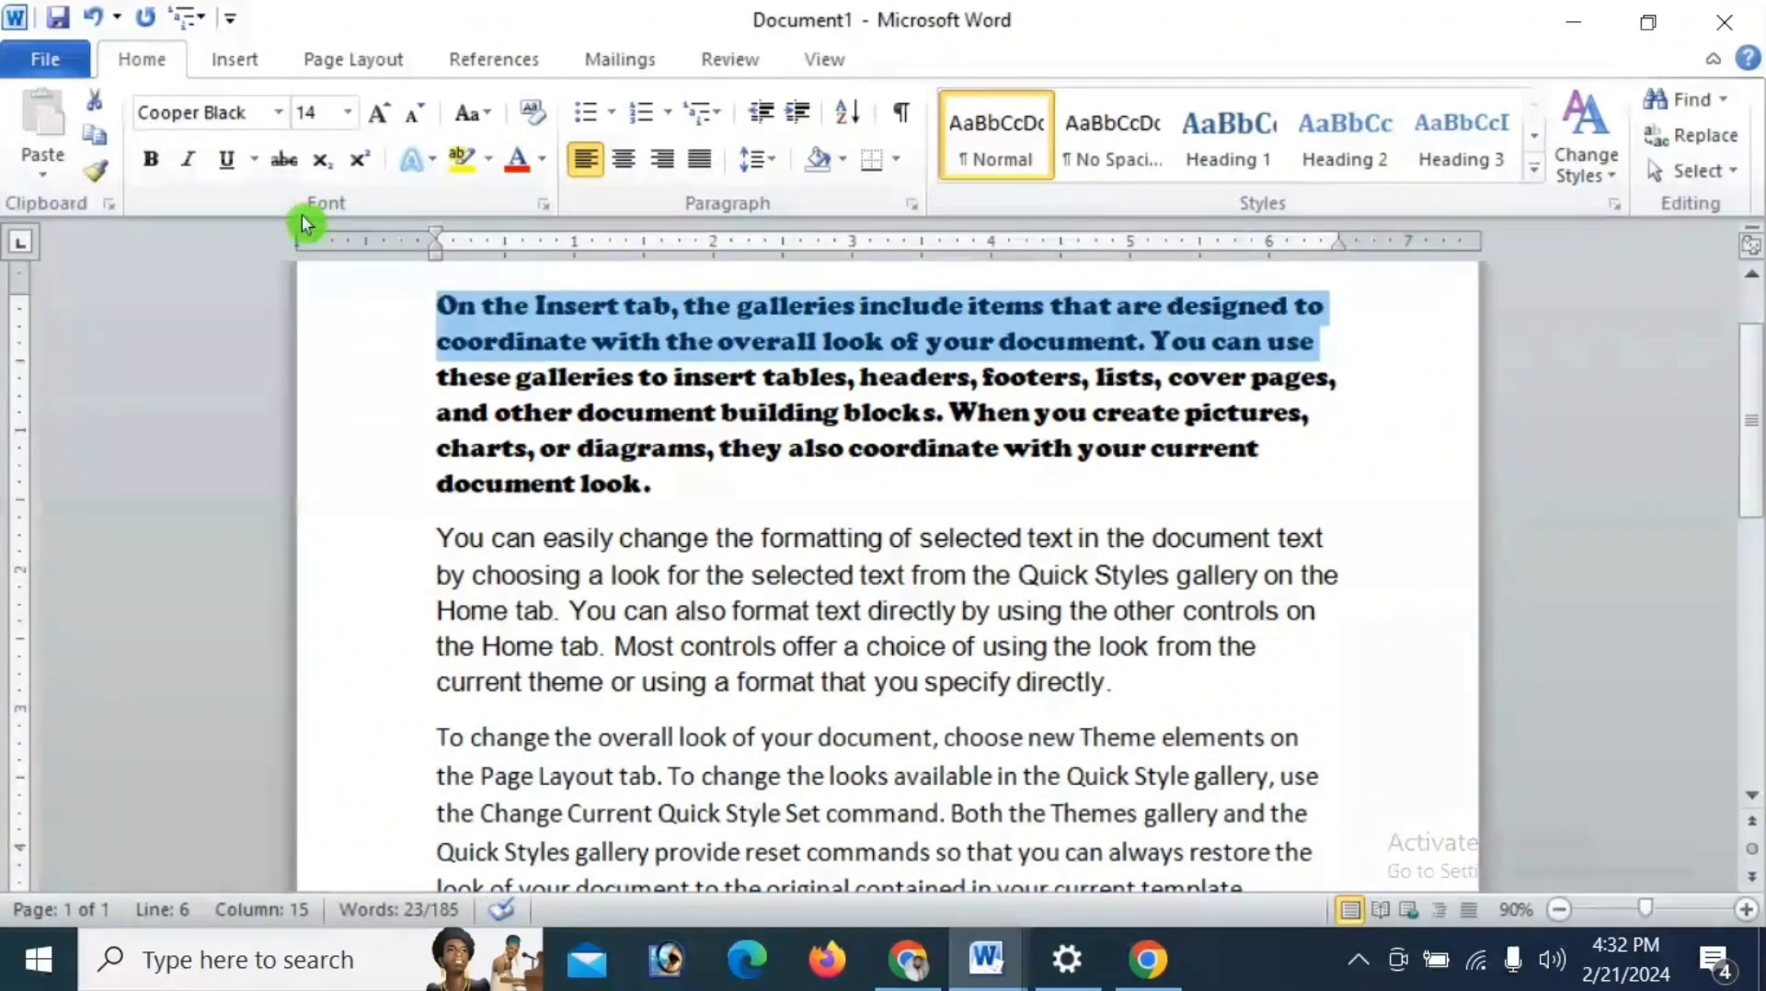
click(392, 386)
click(434, 368)
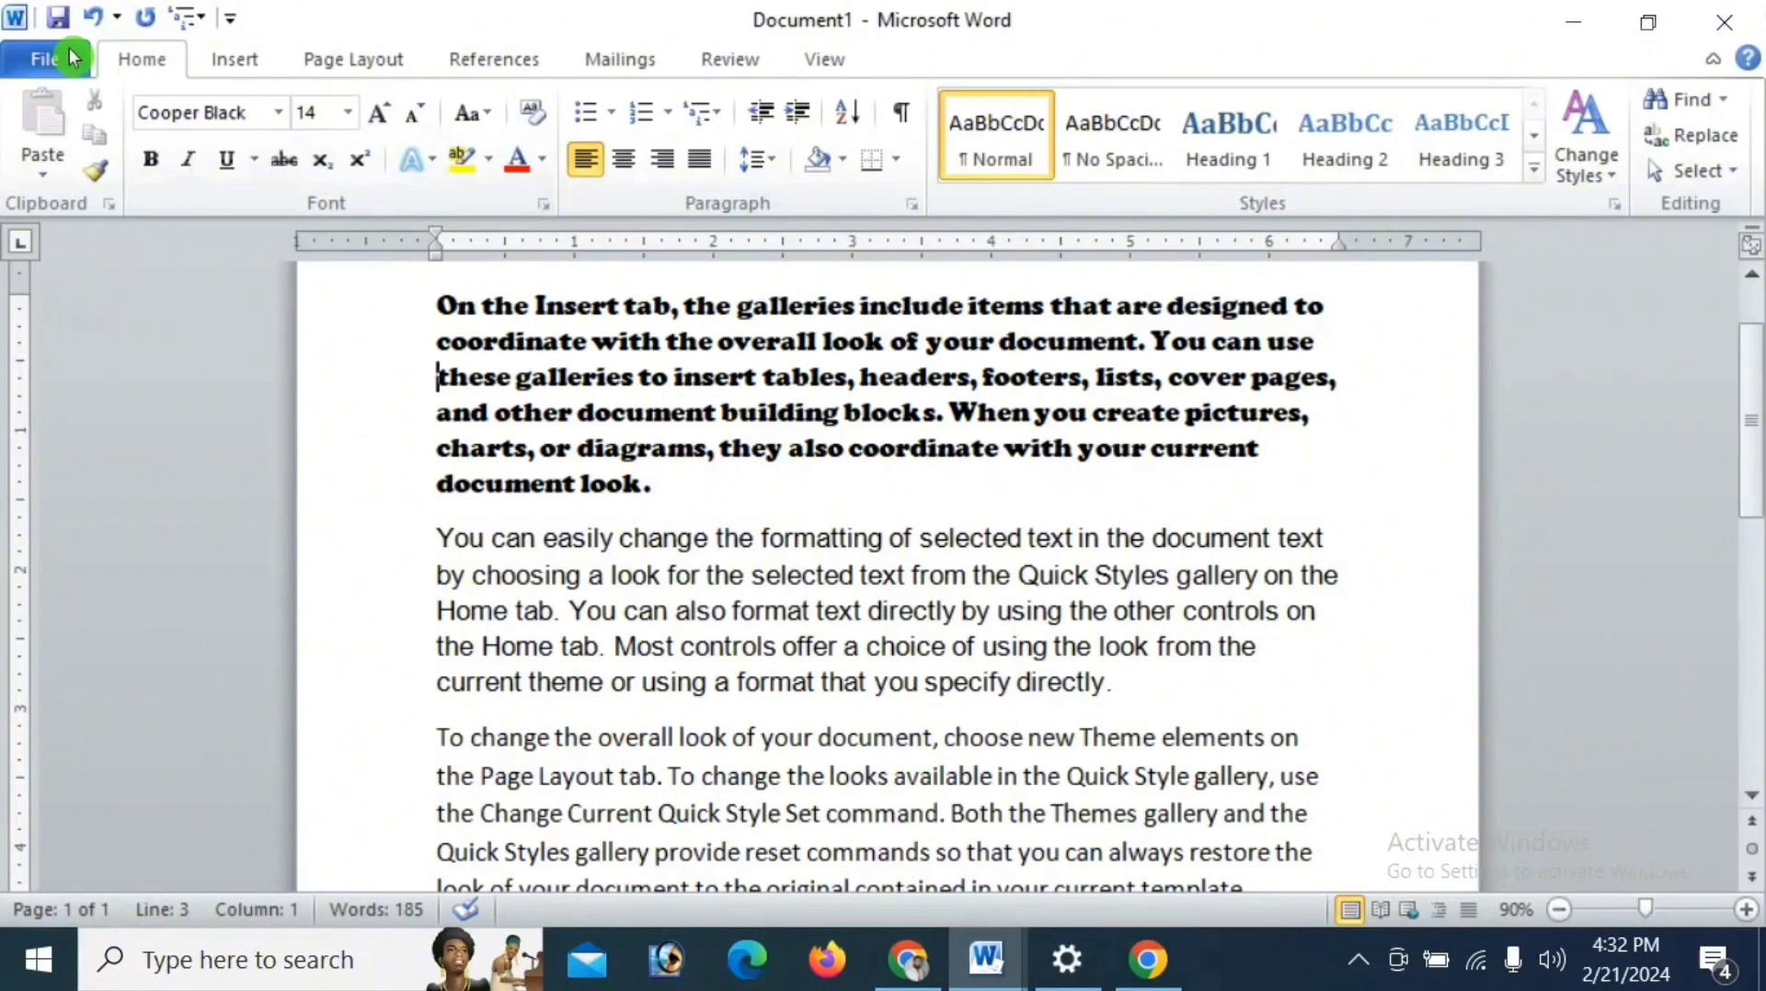
click(93, 16)
- Apply the Cooper Black font to the first two lines of the opening paragraph
drag(438, 303, 1324, 358)
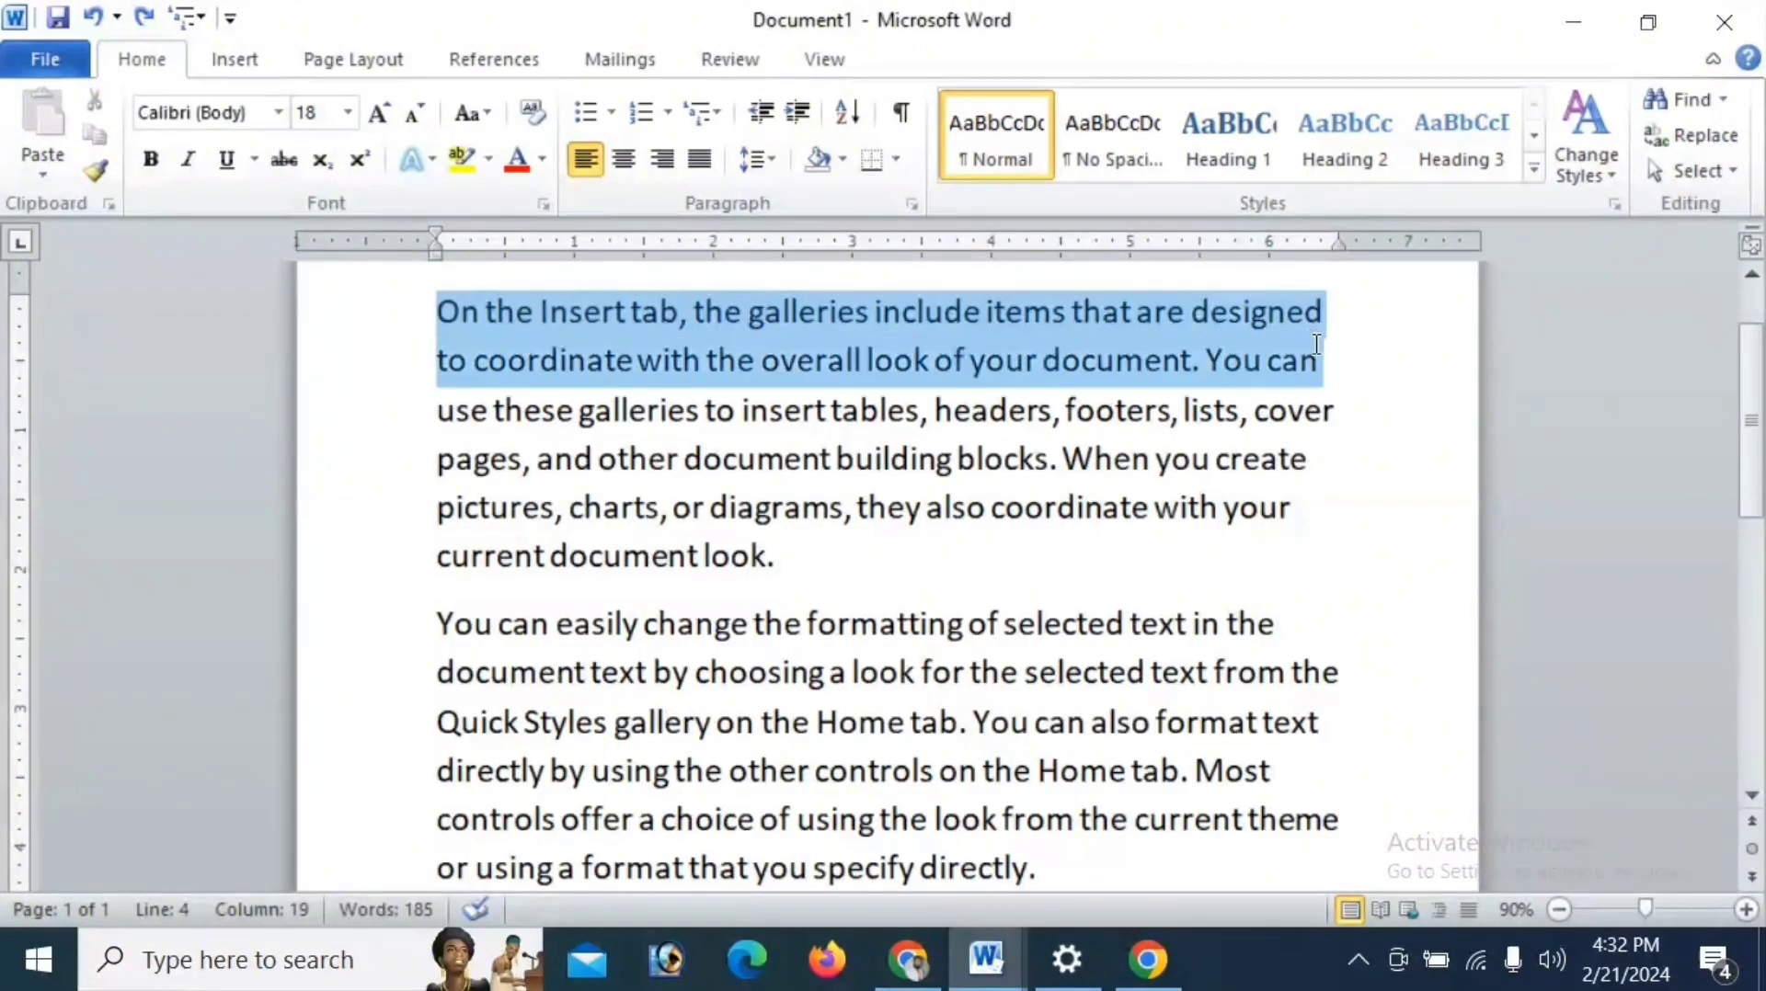
click(280, 114)
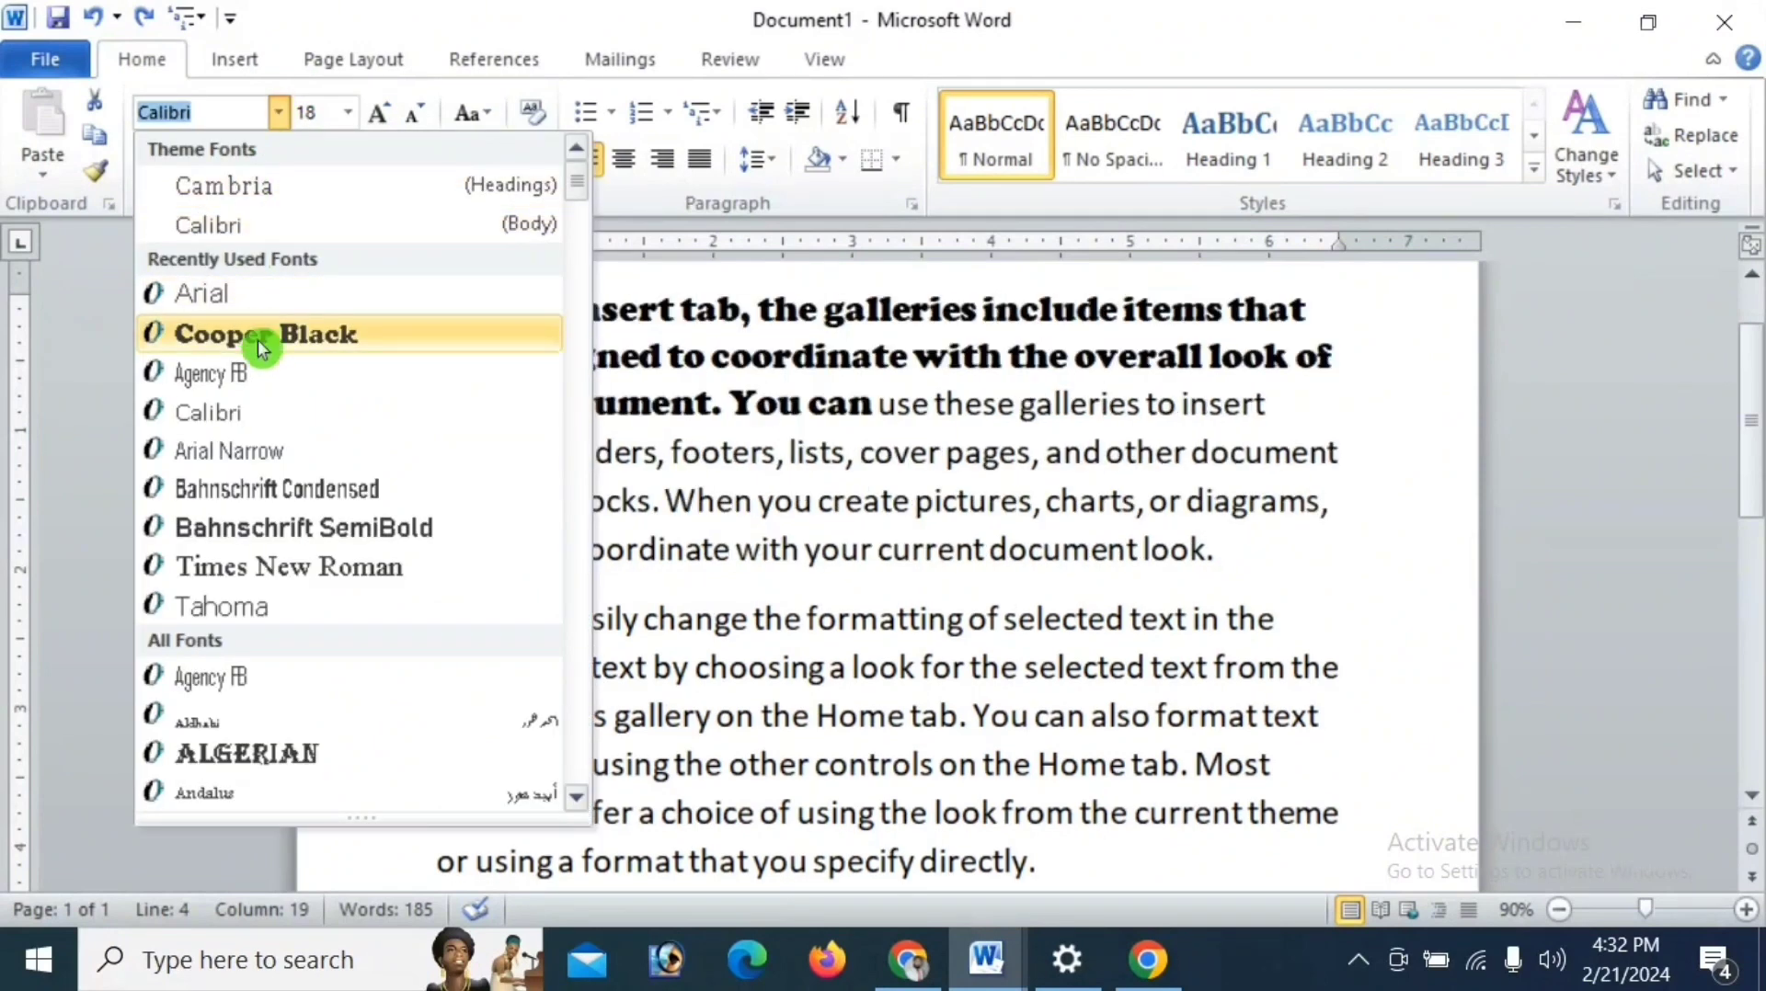
click(258, 339)
drag(433, 356, 1336, 371)
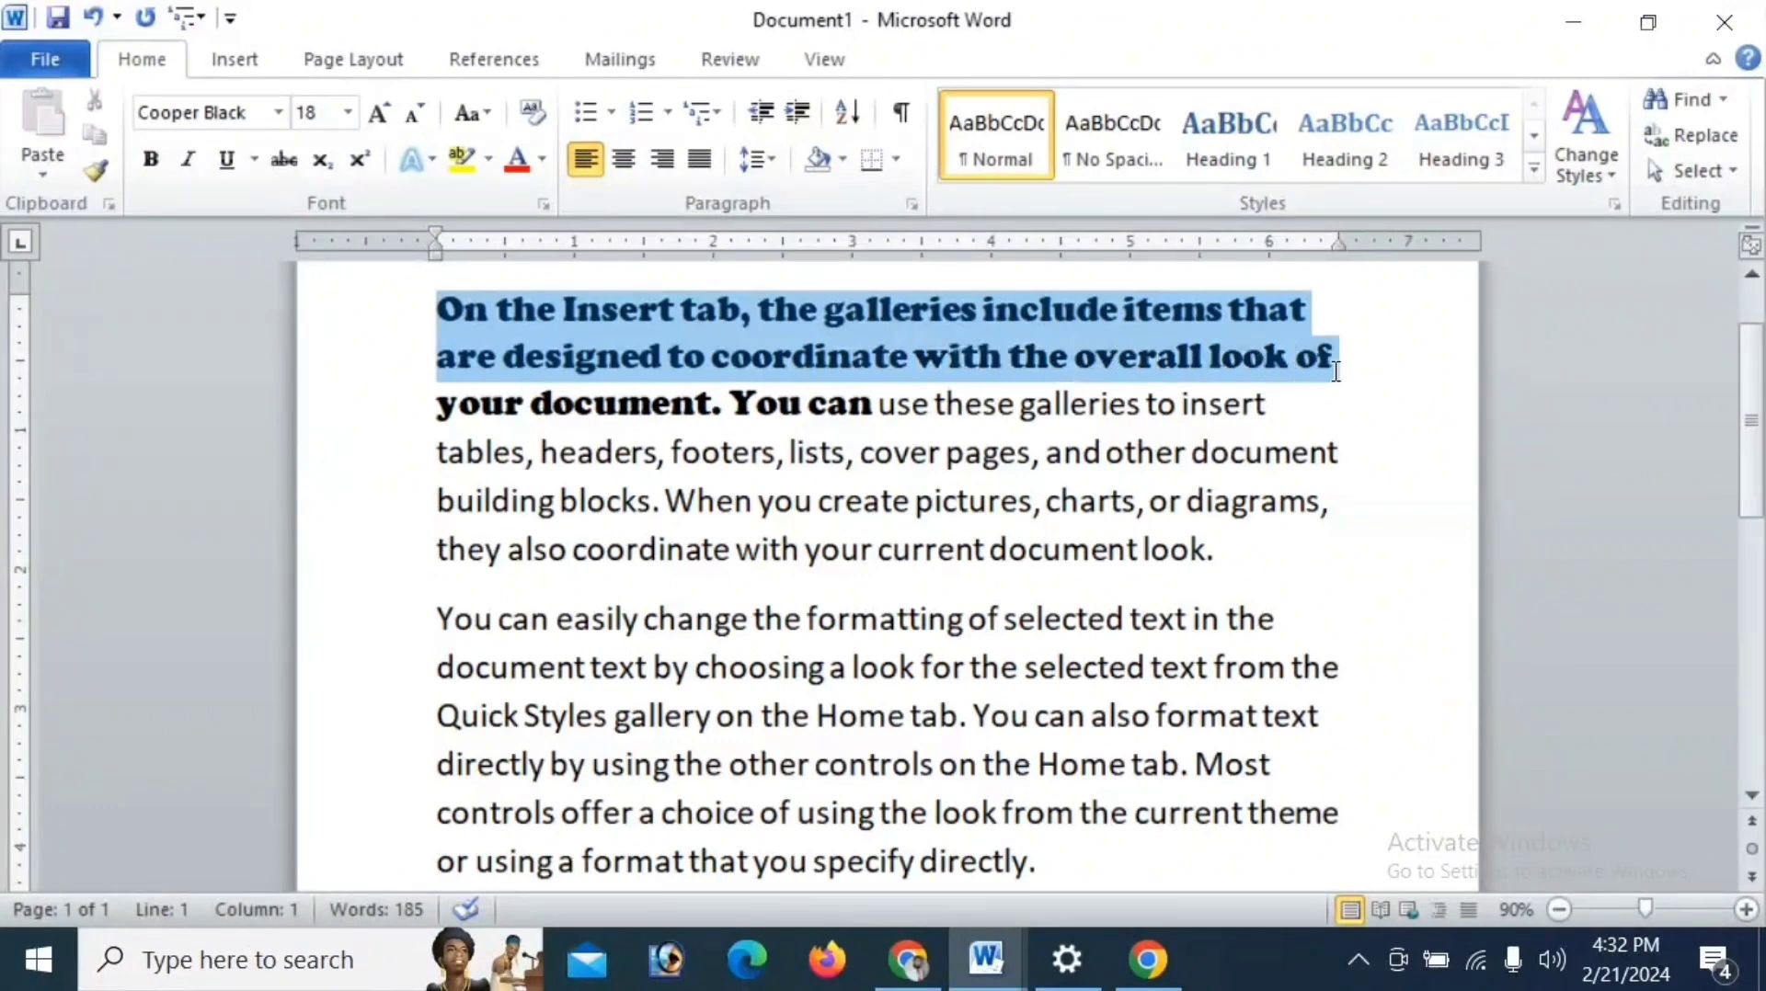
click(284, 114)
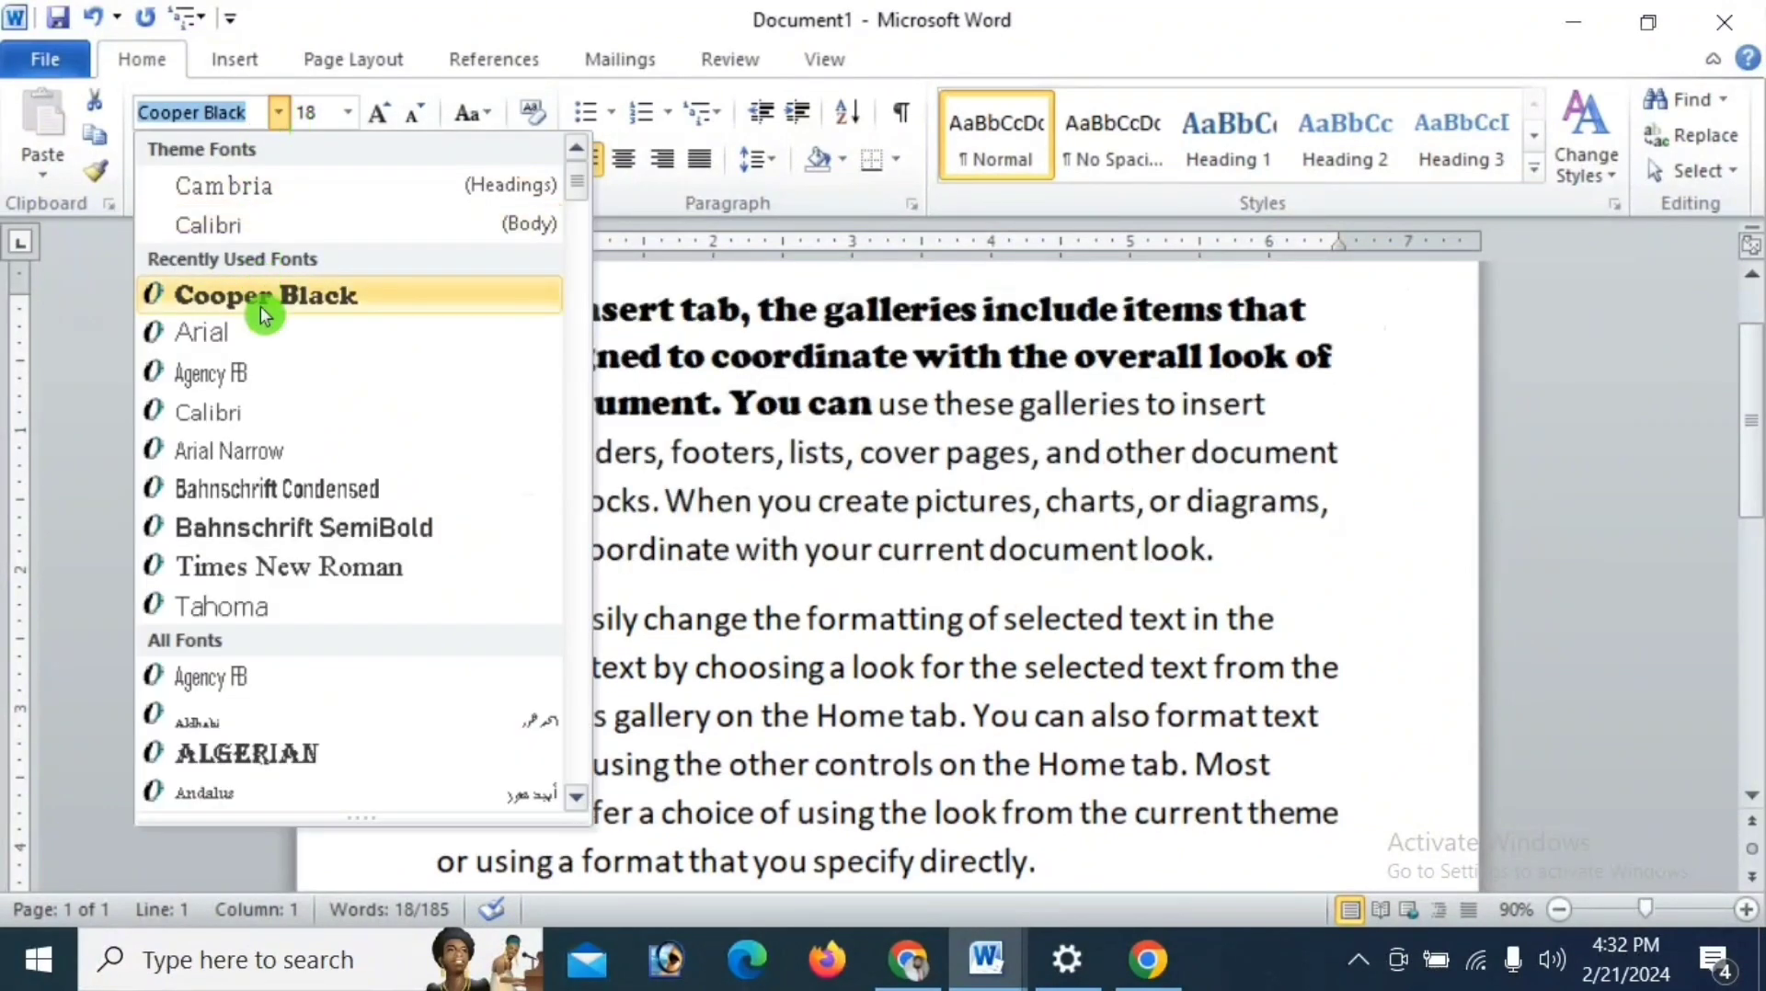
click(263, 301)
- Apply the Arial font to the third and fourth lines of the opening paragraph
drag(437, 405, 1340, 455)
click(278, 112)
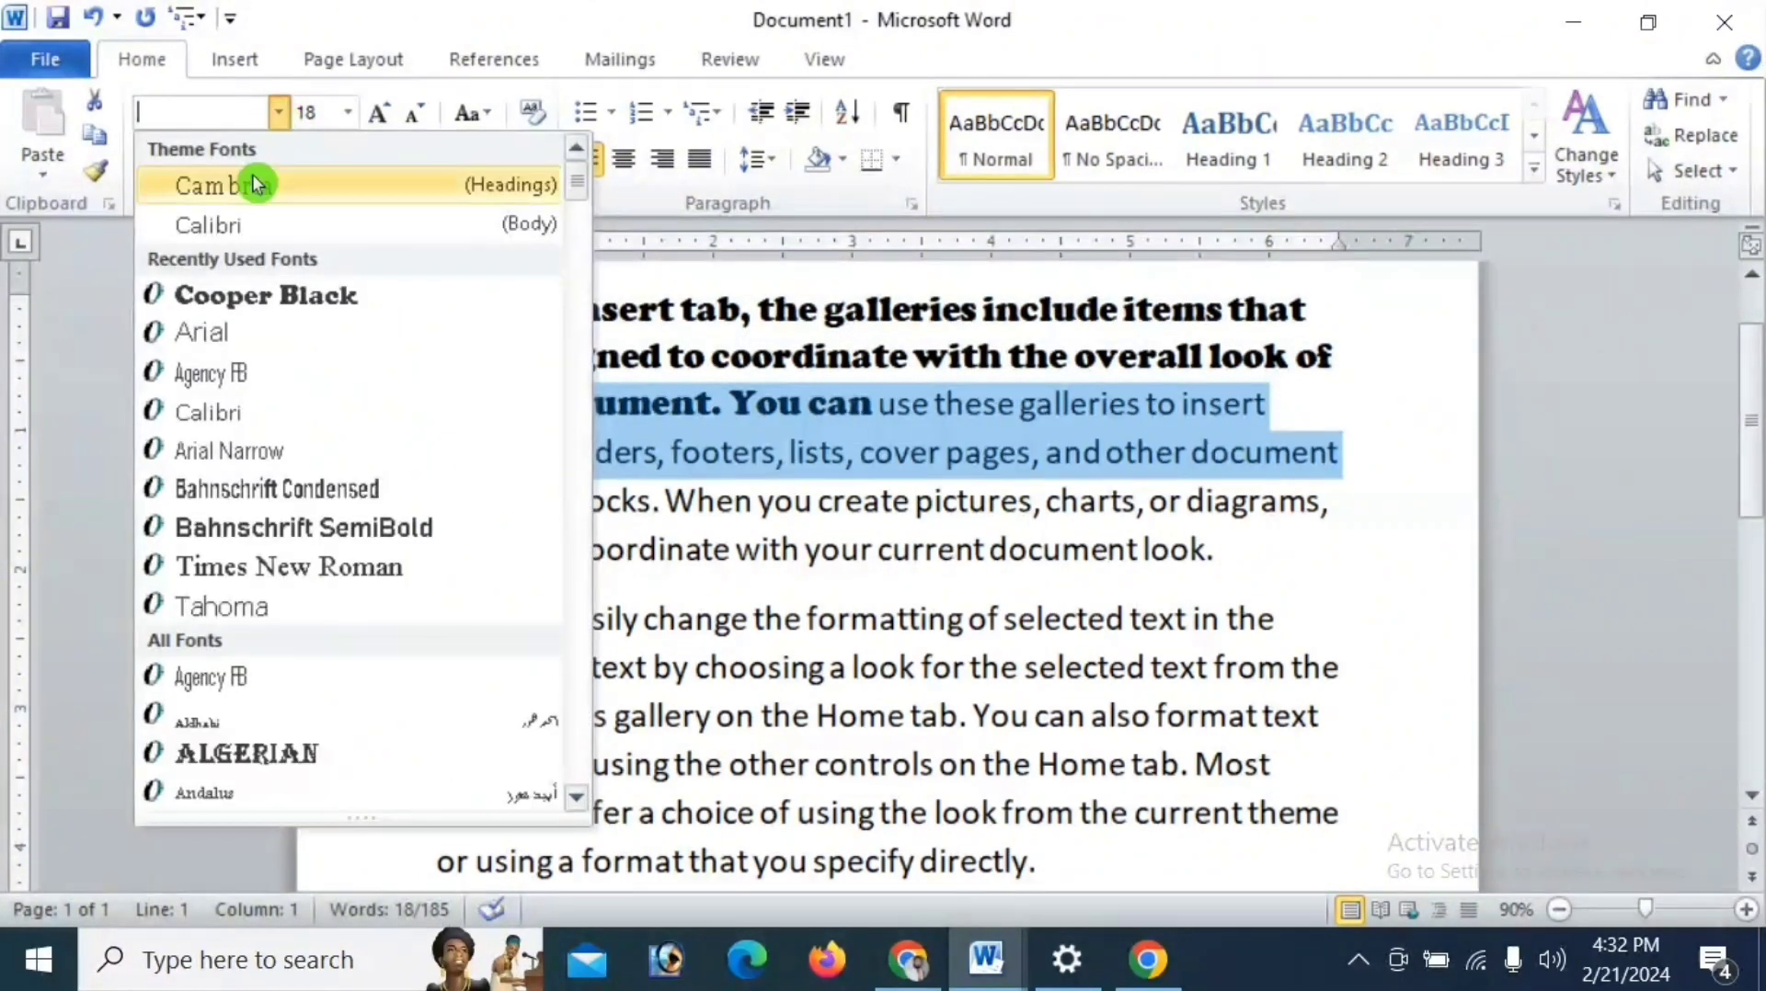
click(245, 333)
click(400, 452)
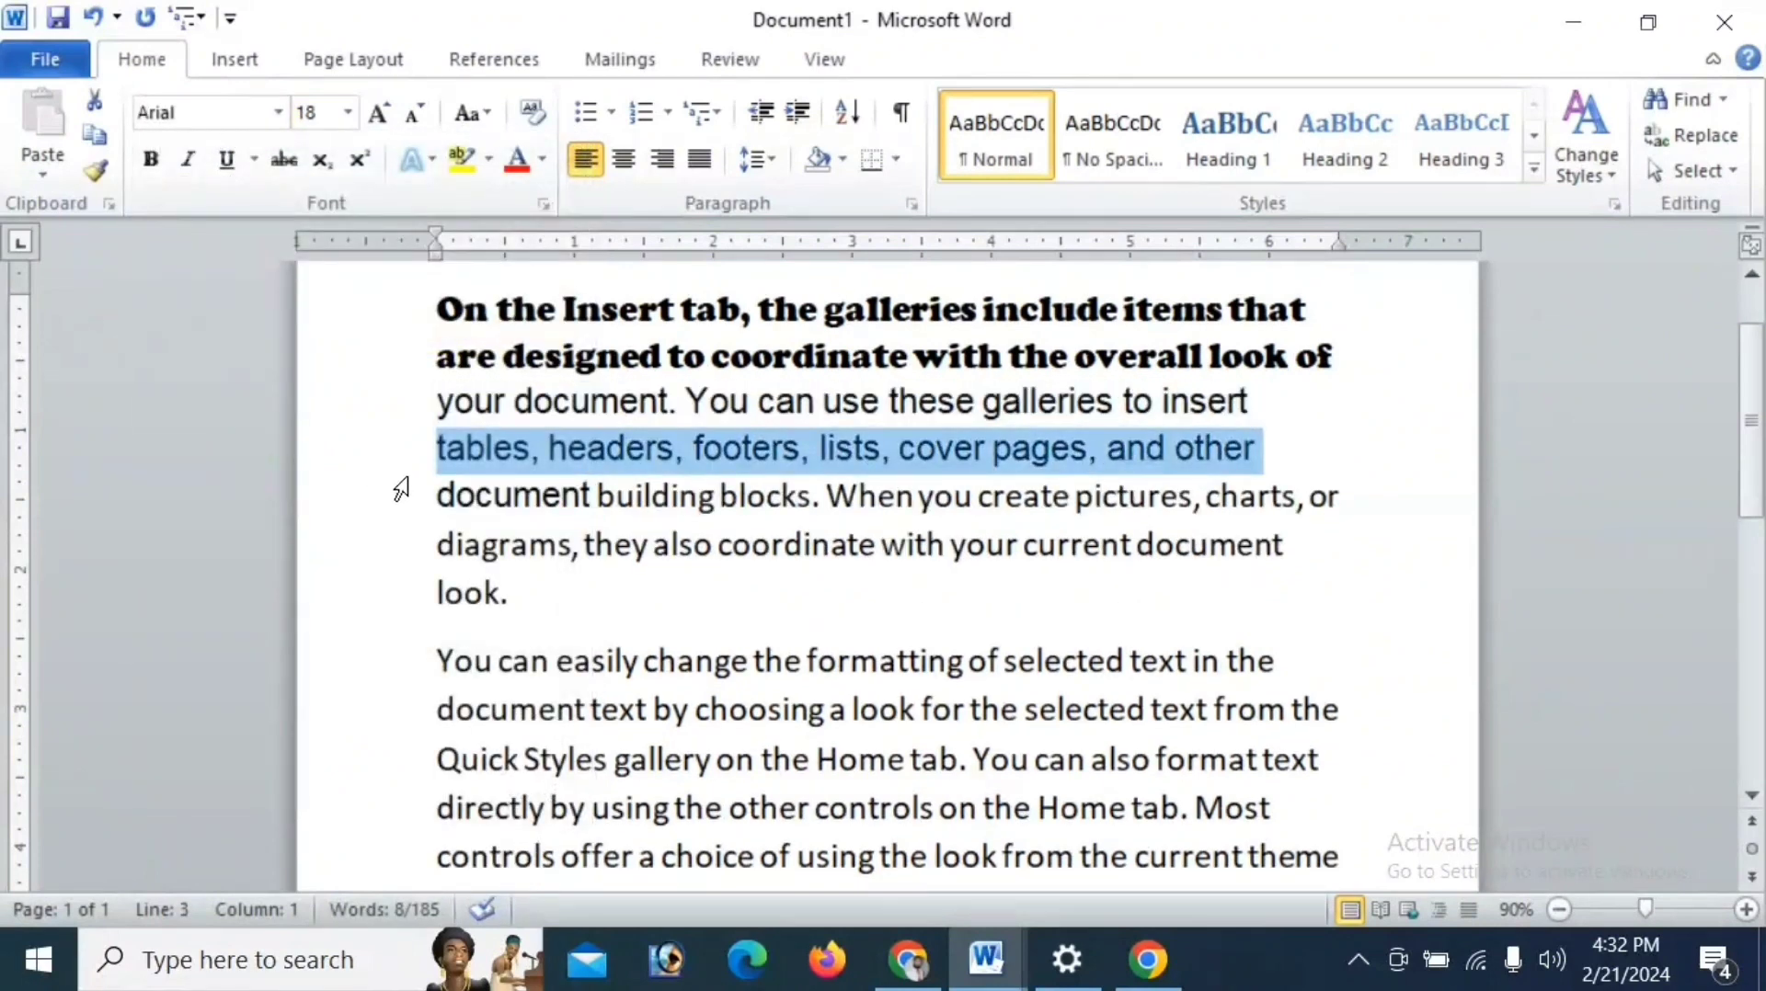
- Format the end of the opening paragraph, from "document building blocks" onward, in bold italic Times New Roman without underline
drag(432, 497, 1233, 583)
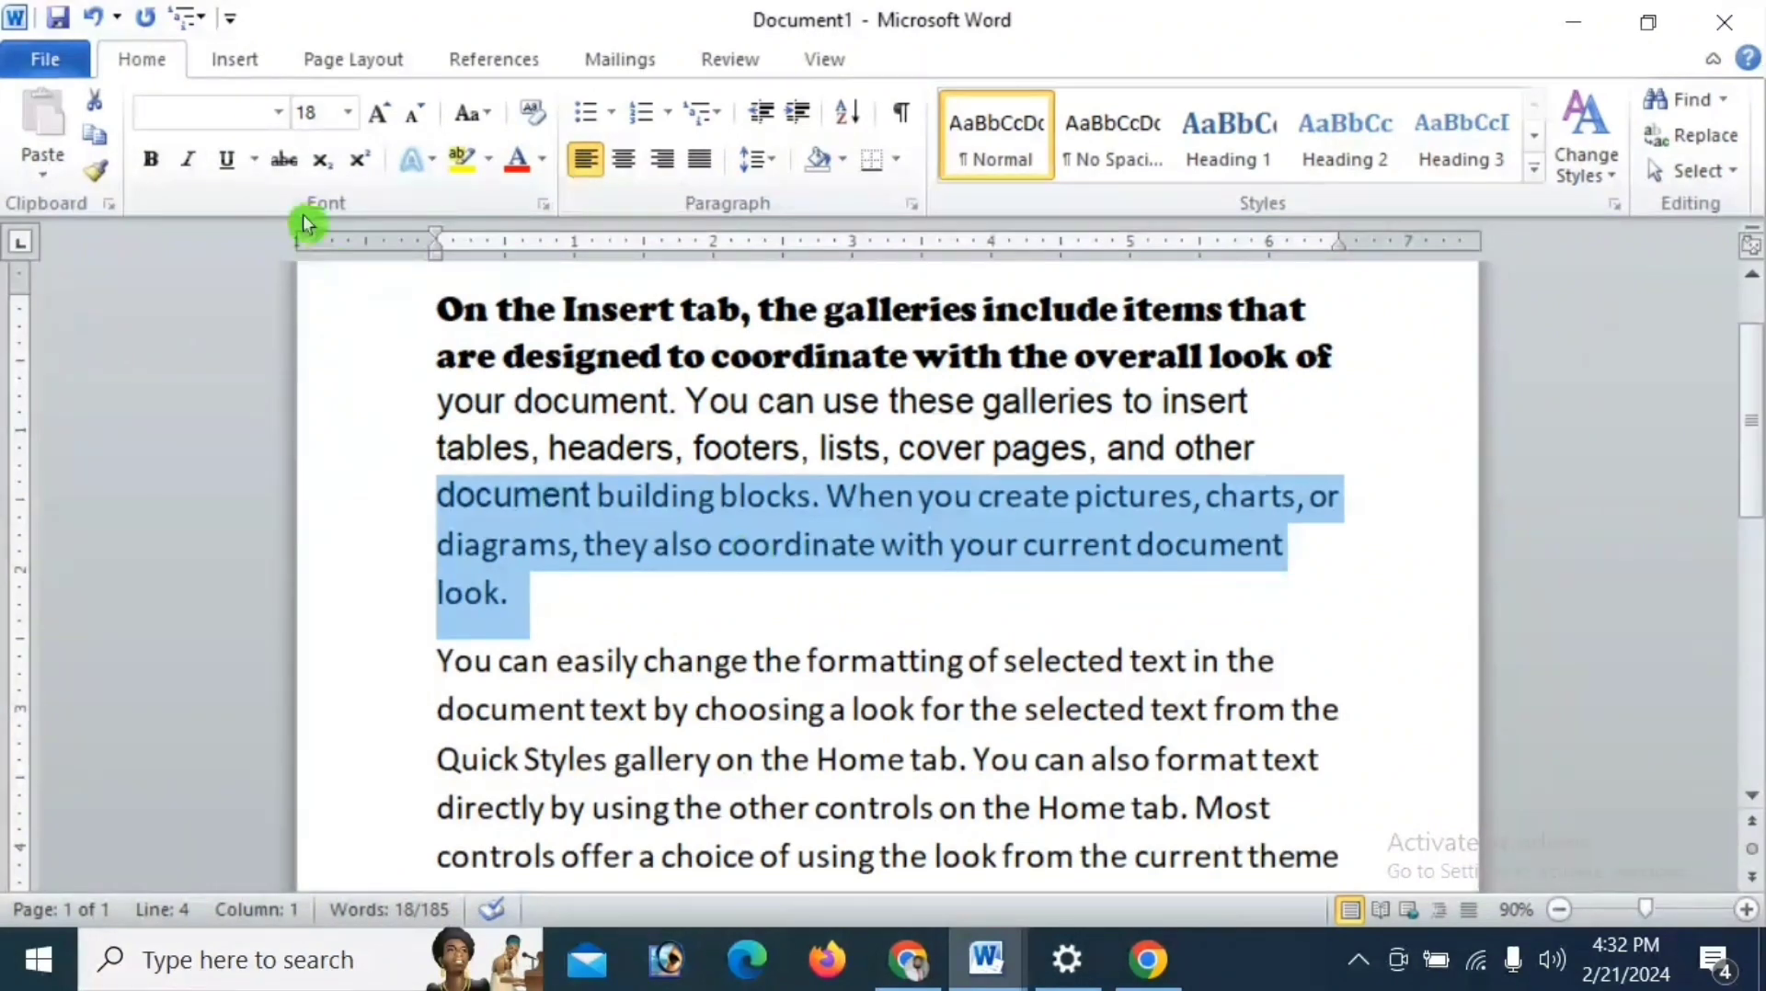
click(280, 115)
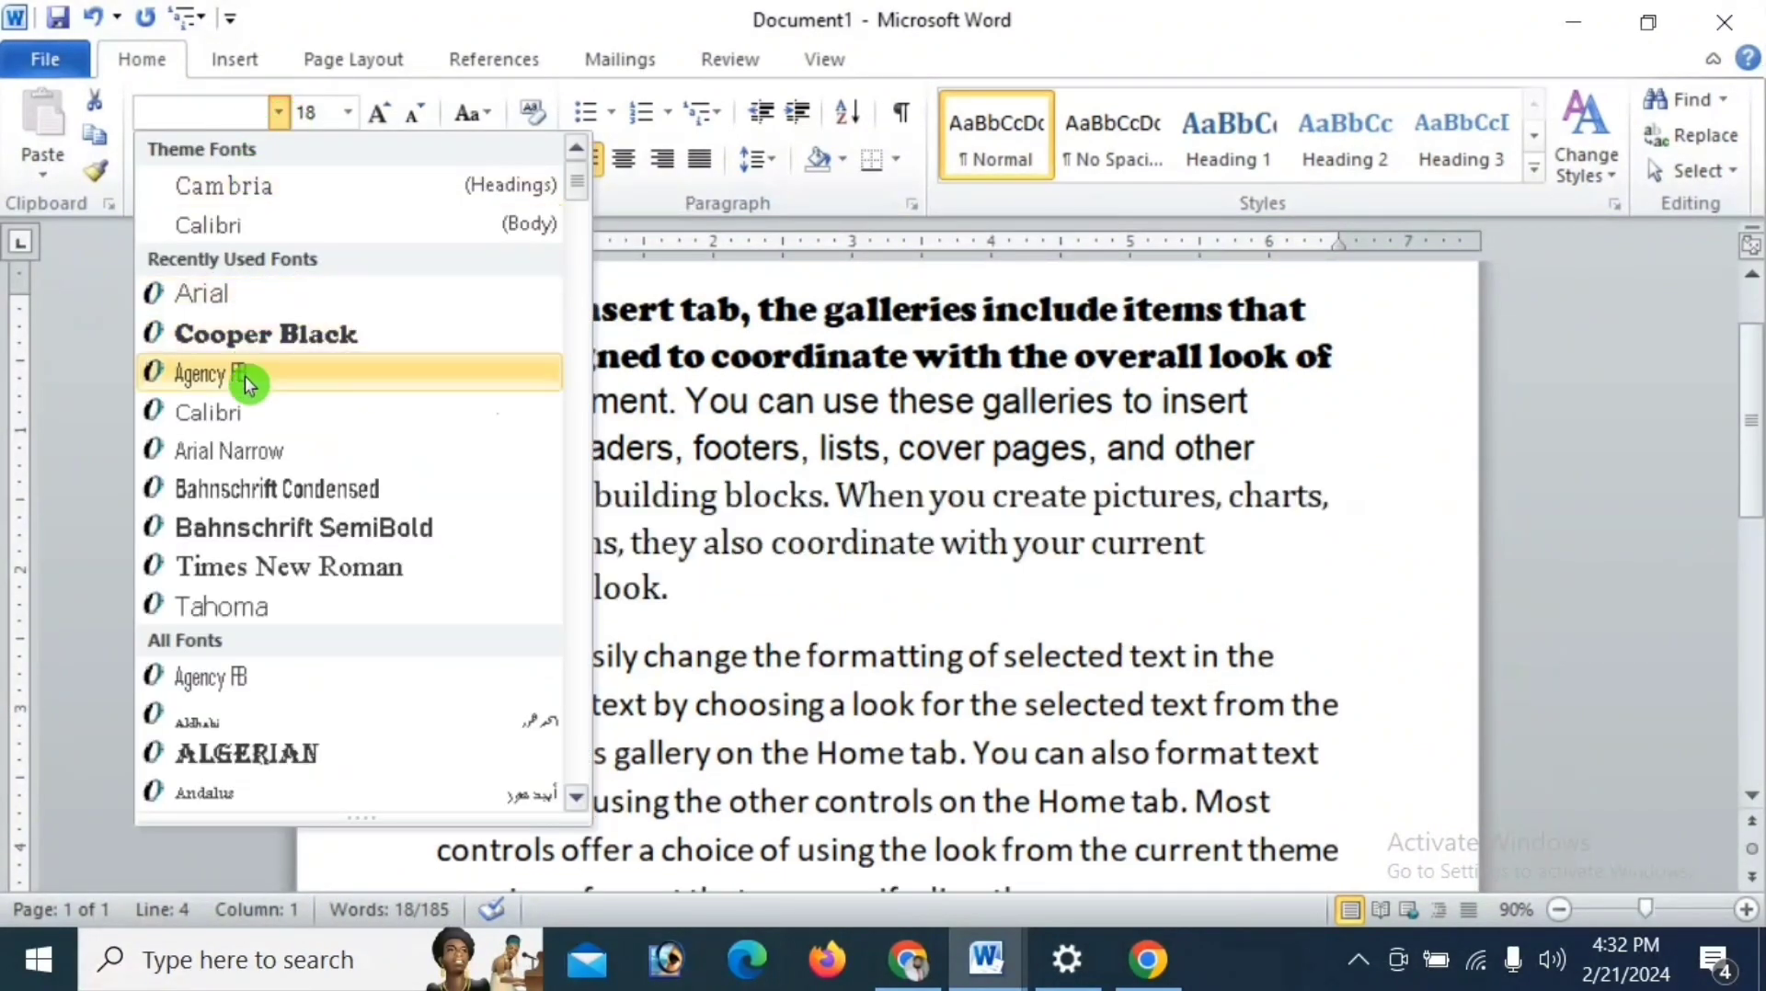
click(262, 575)
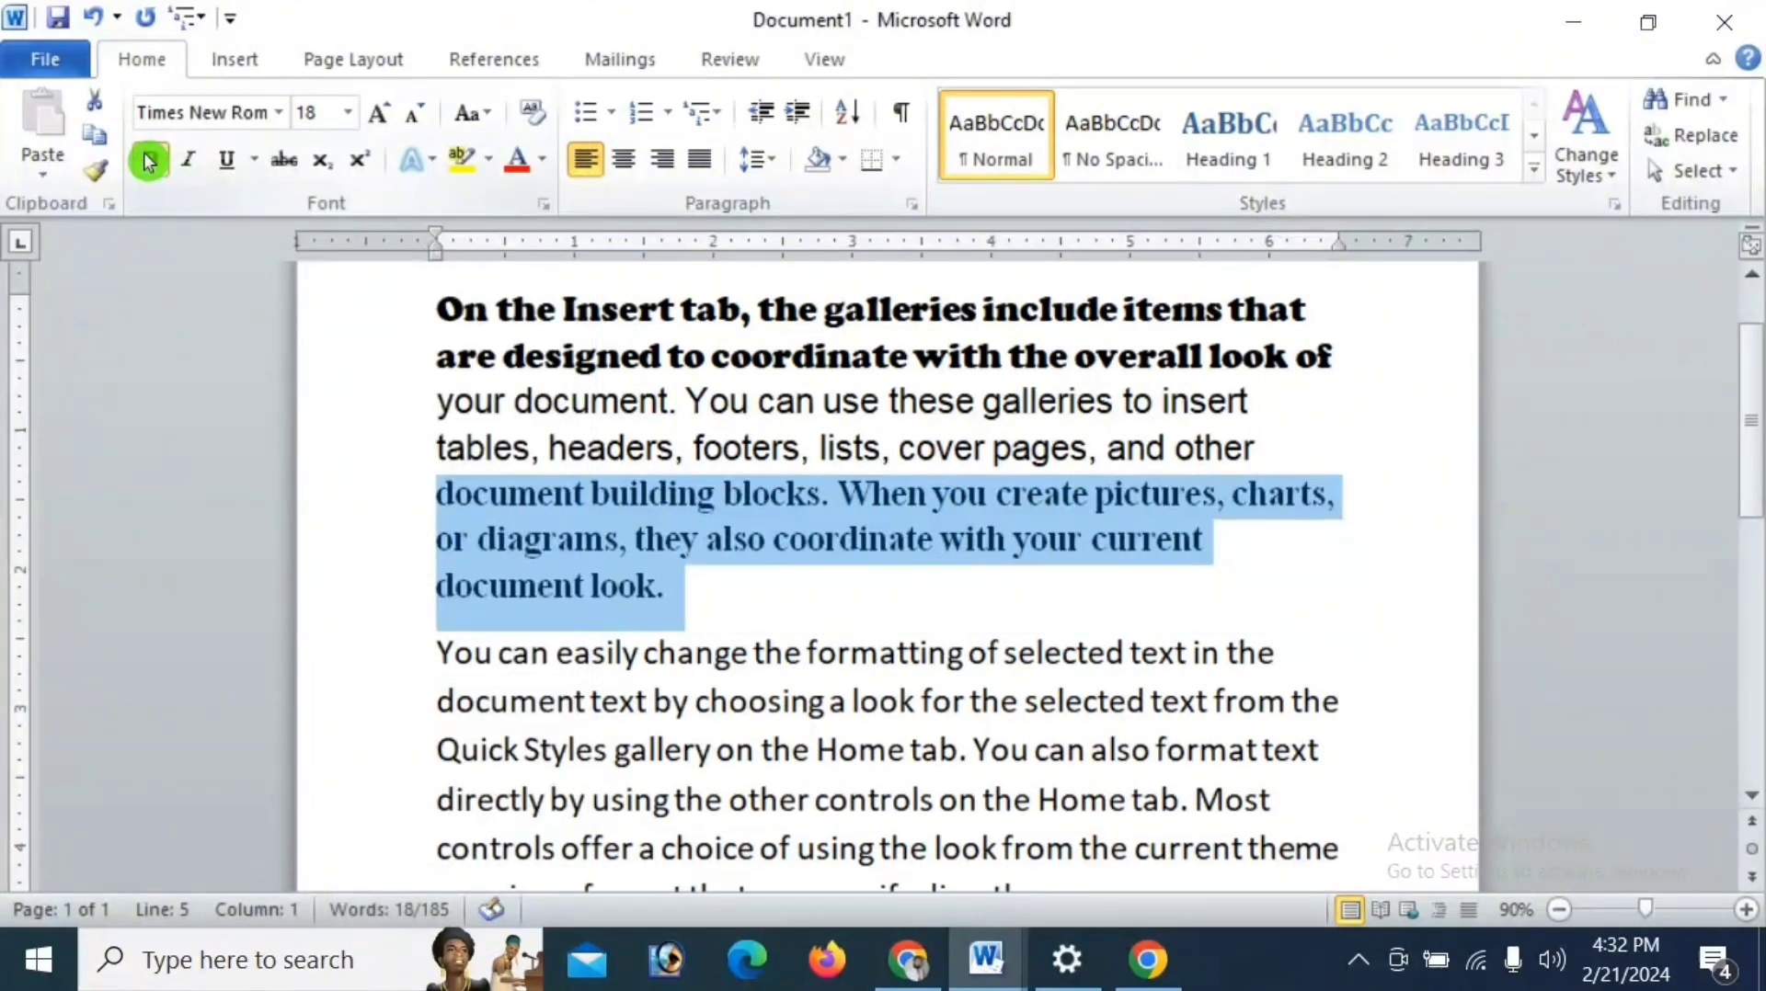
click(220, 167)
click(191, 165)
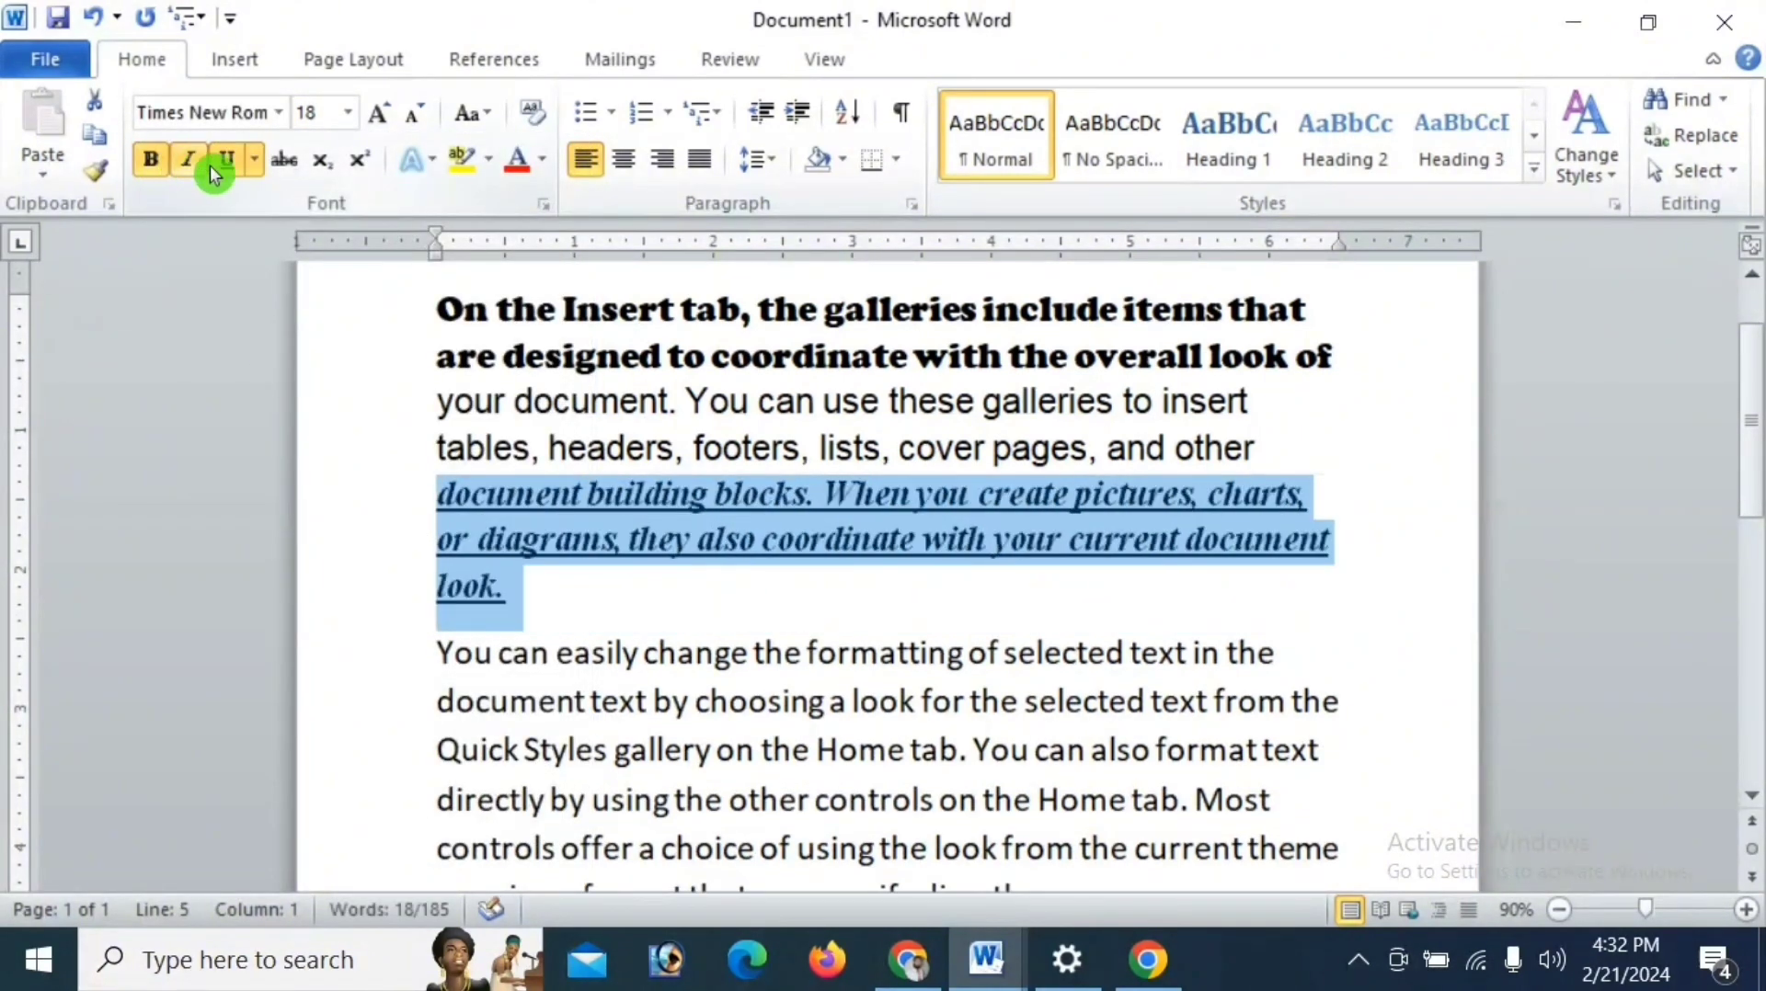
click(230, 170)
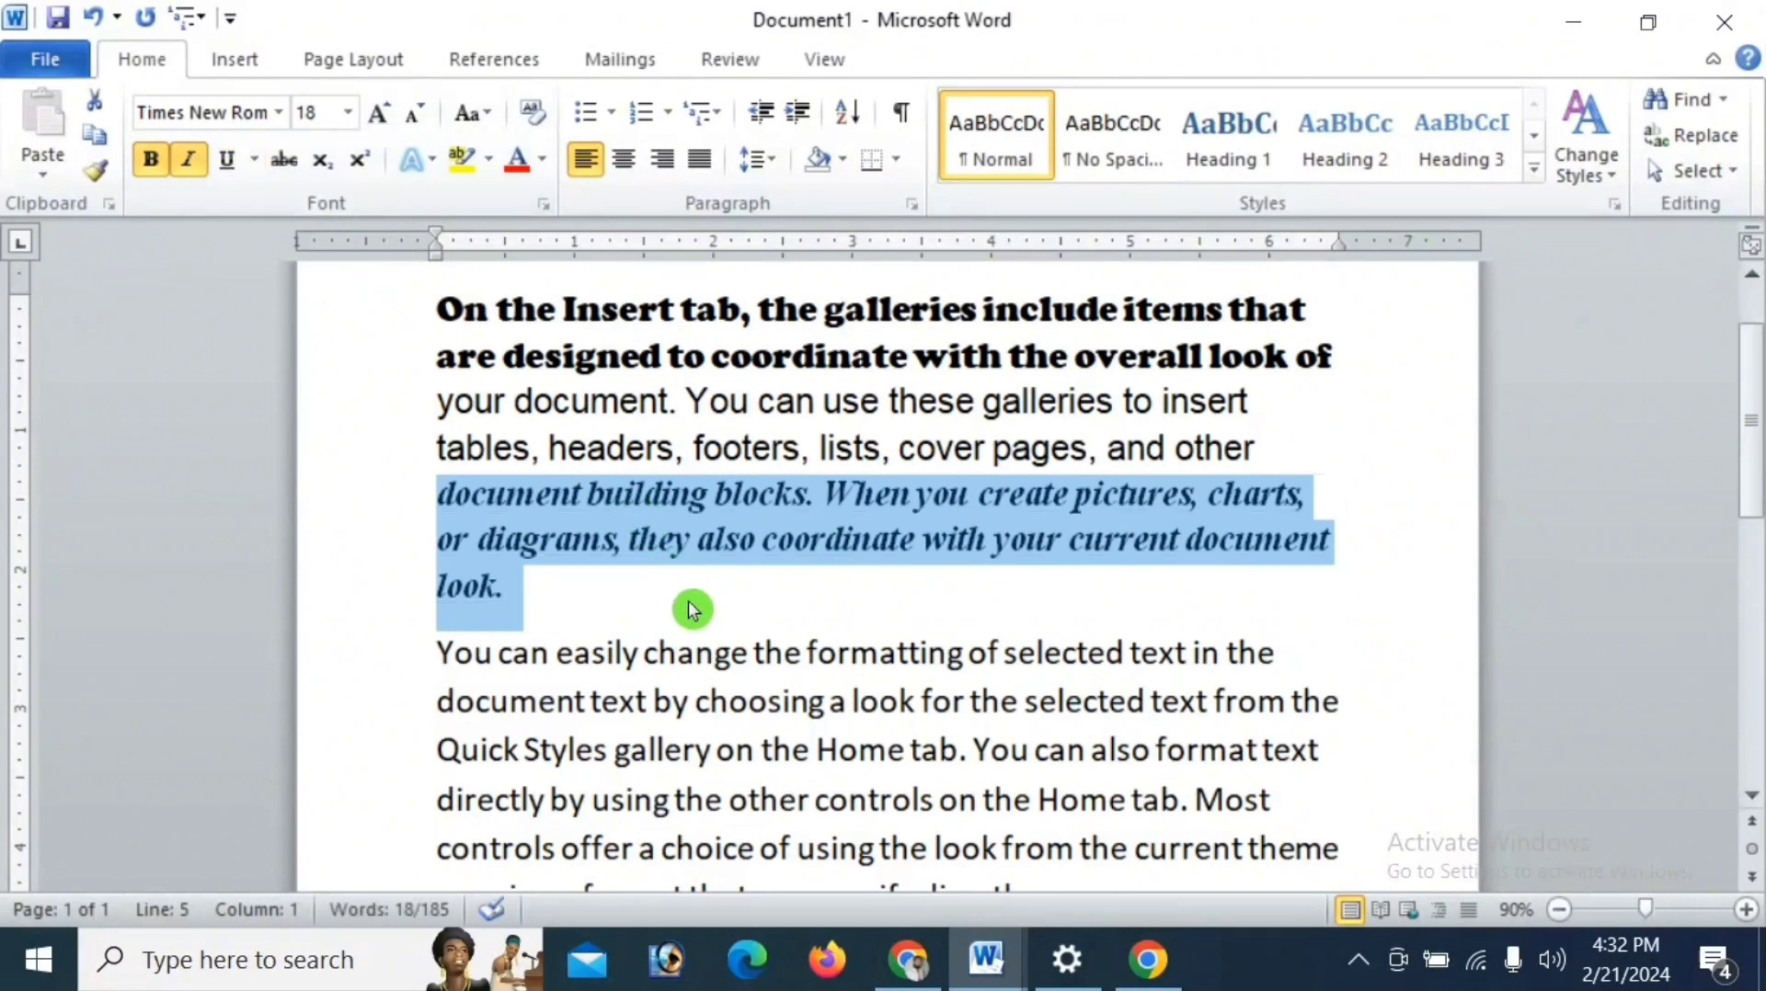
click(692, 609)
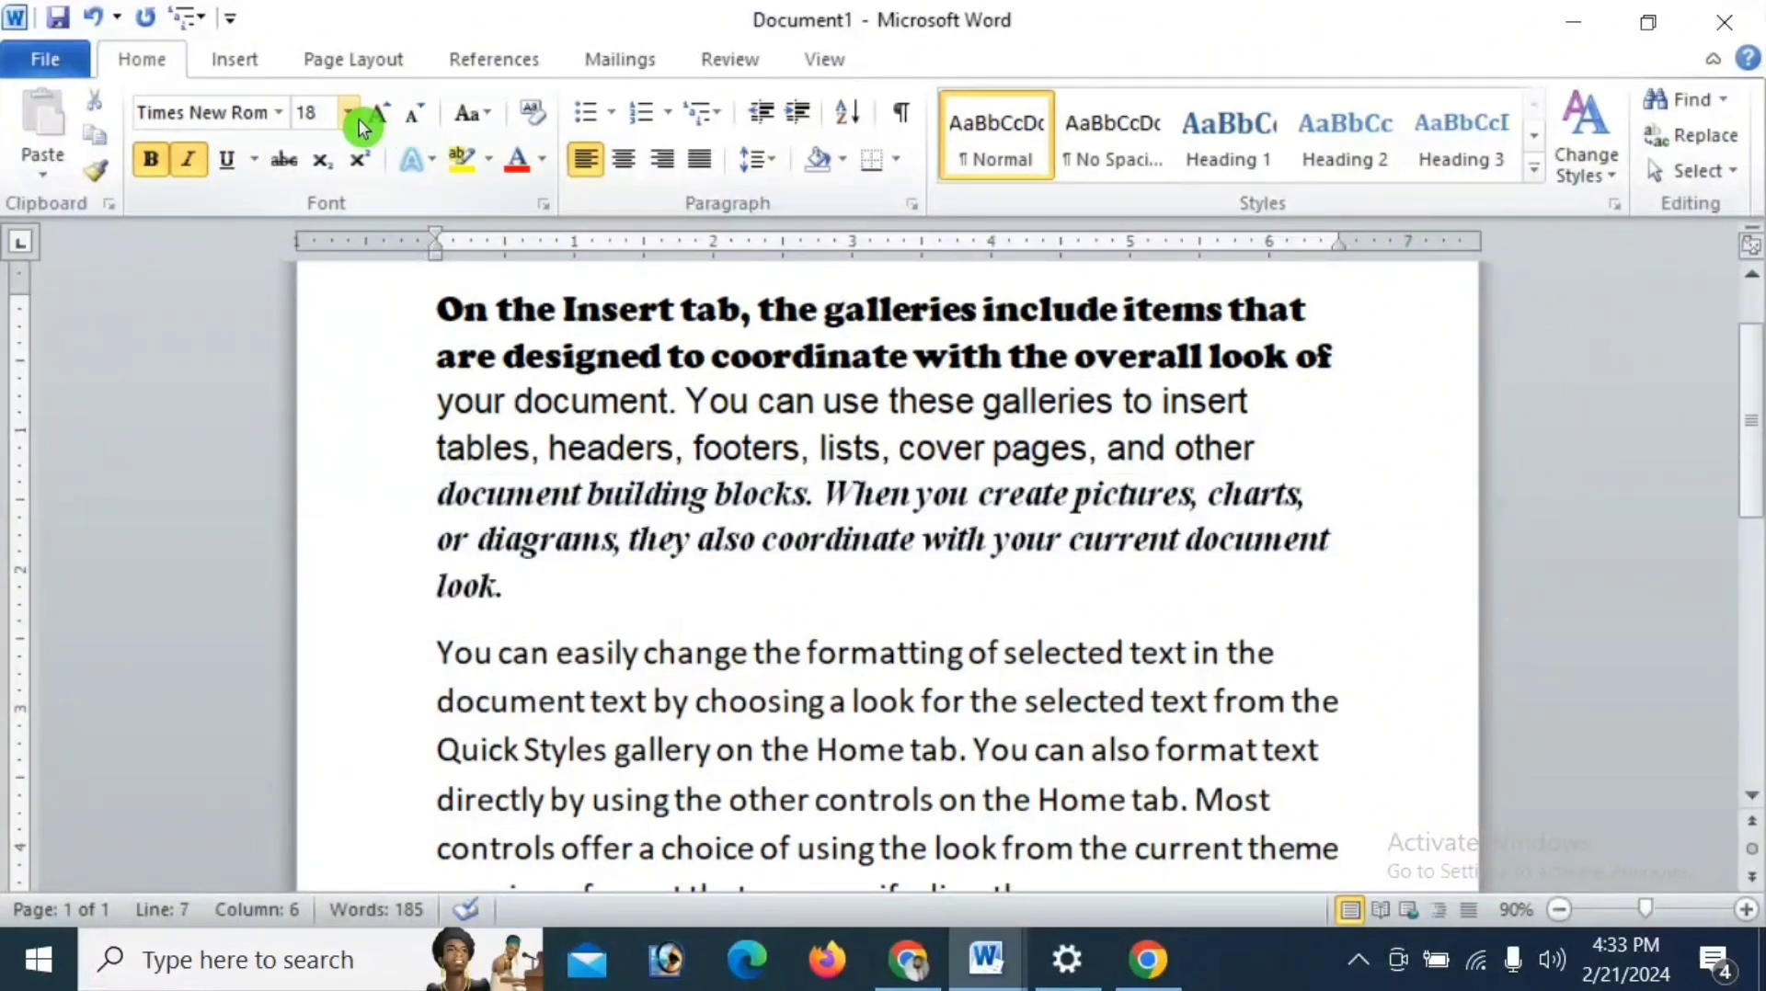
- Select the whole opening paragraph and enlarge its text to 22 pt
drag(436, 303, 525, 580)
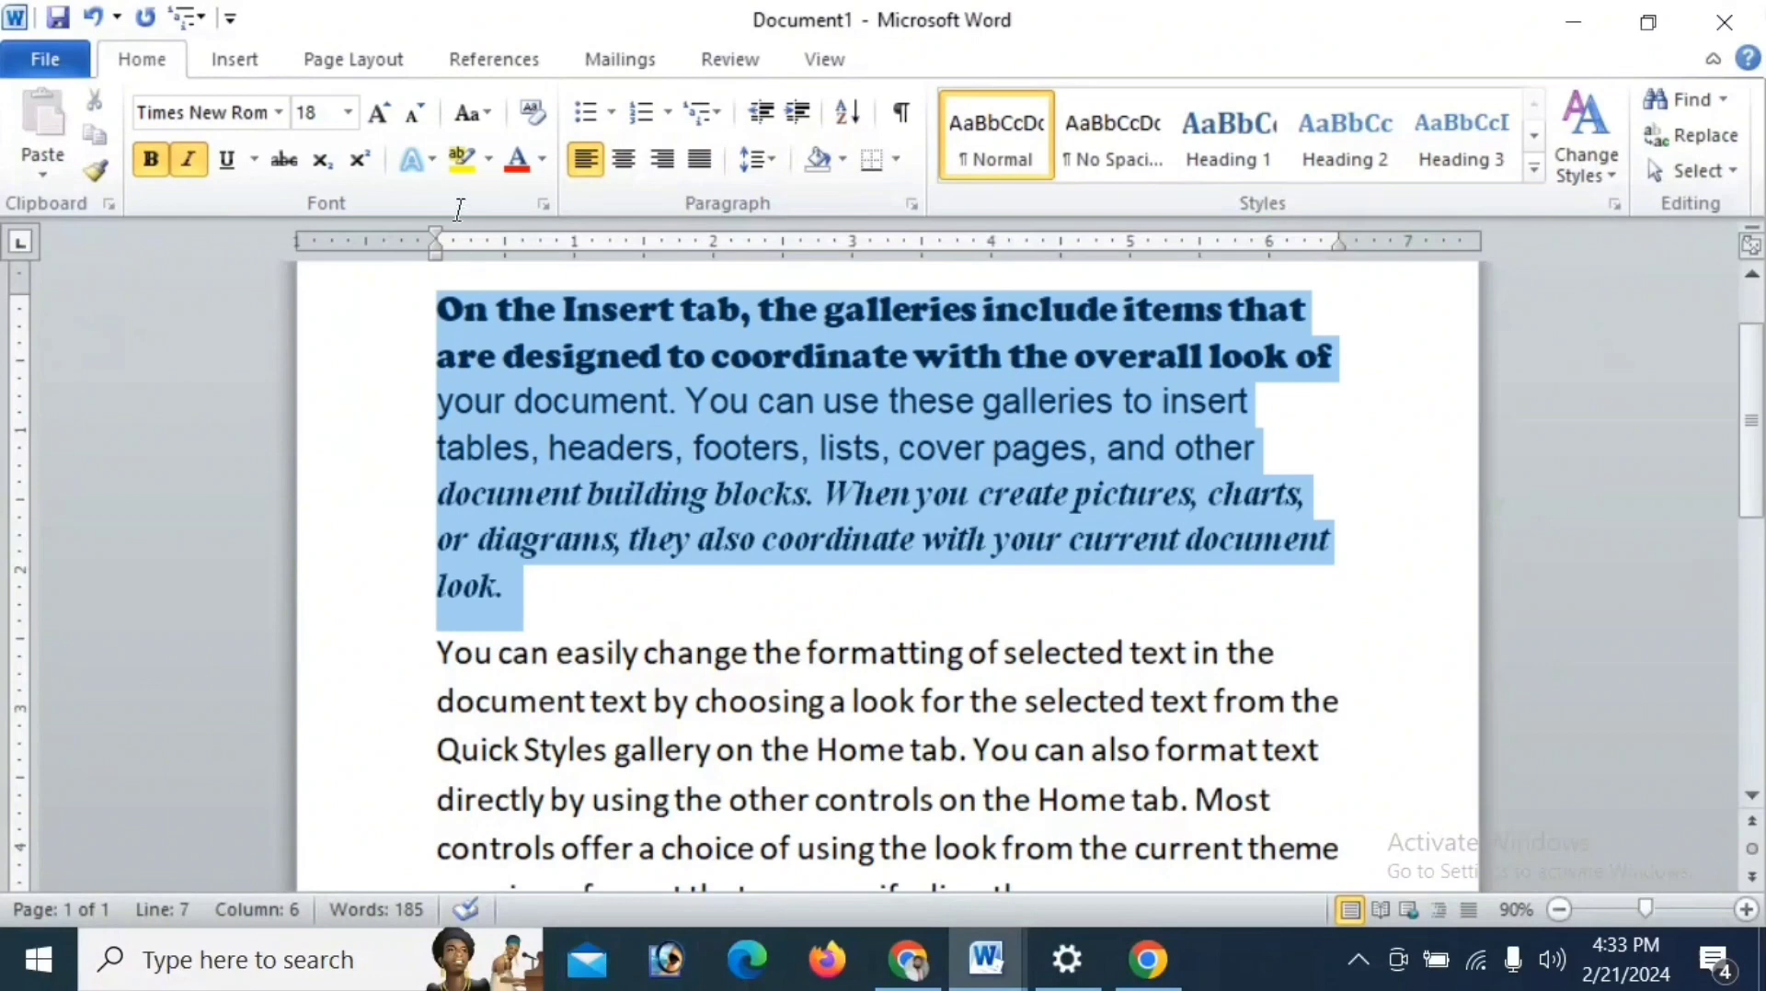
click(378, 112)
click(378, 112)
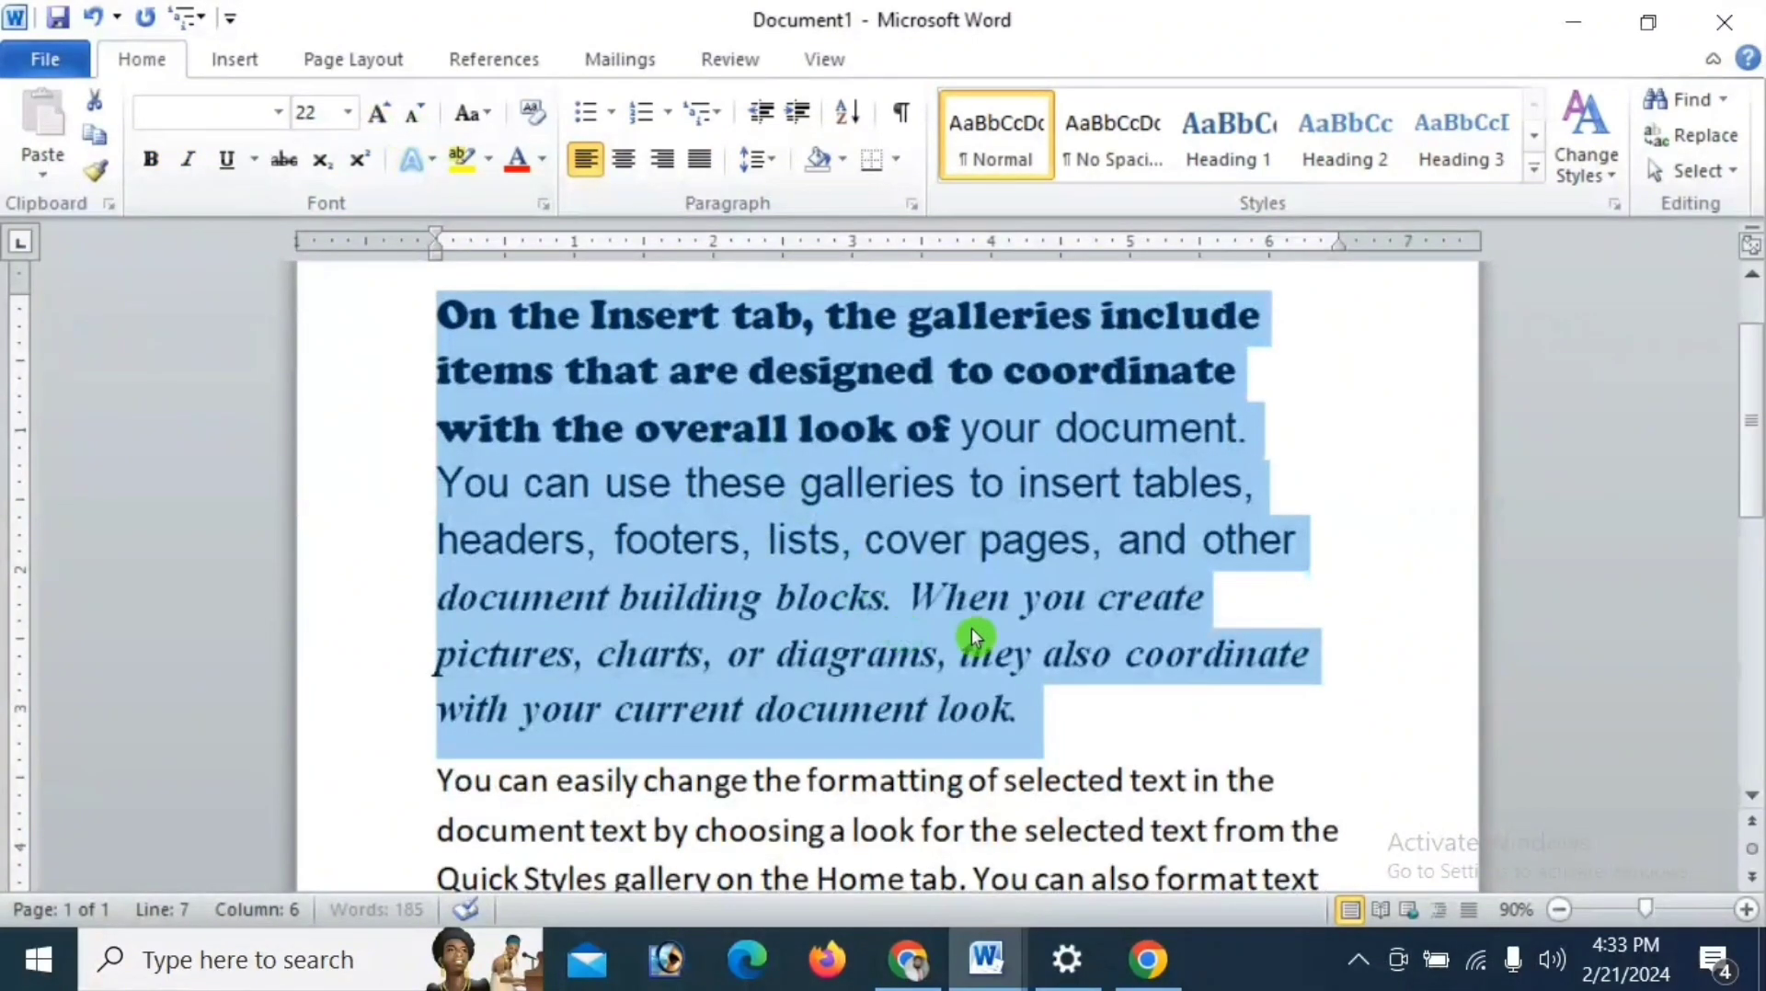
click(1045, 655)
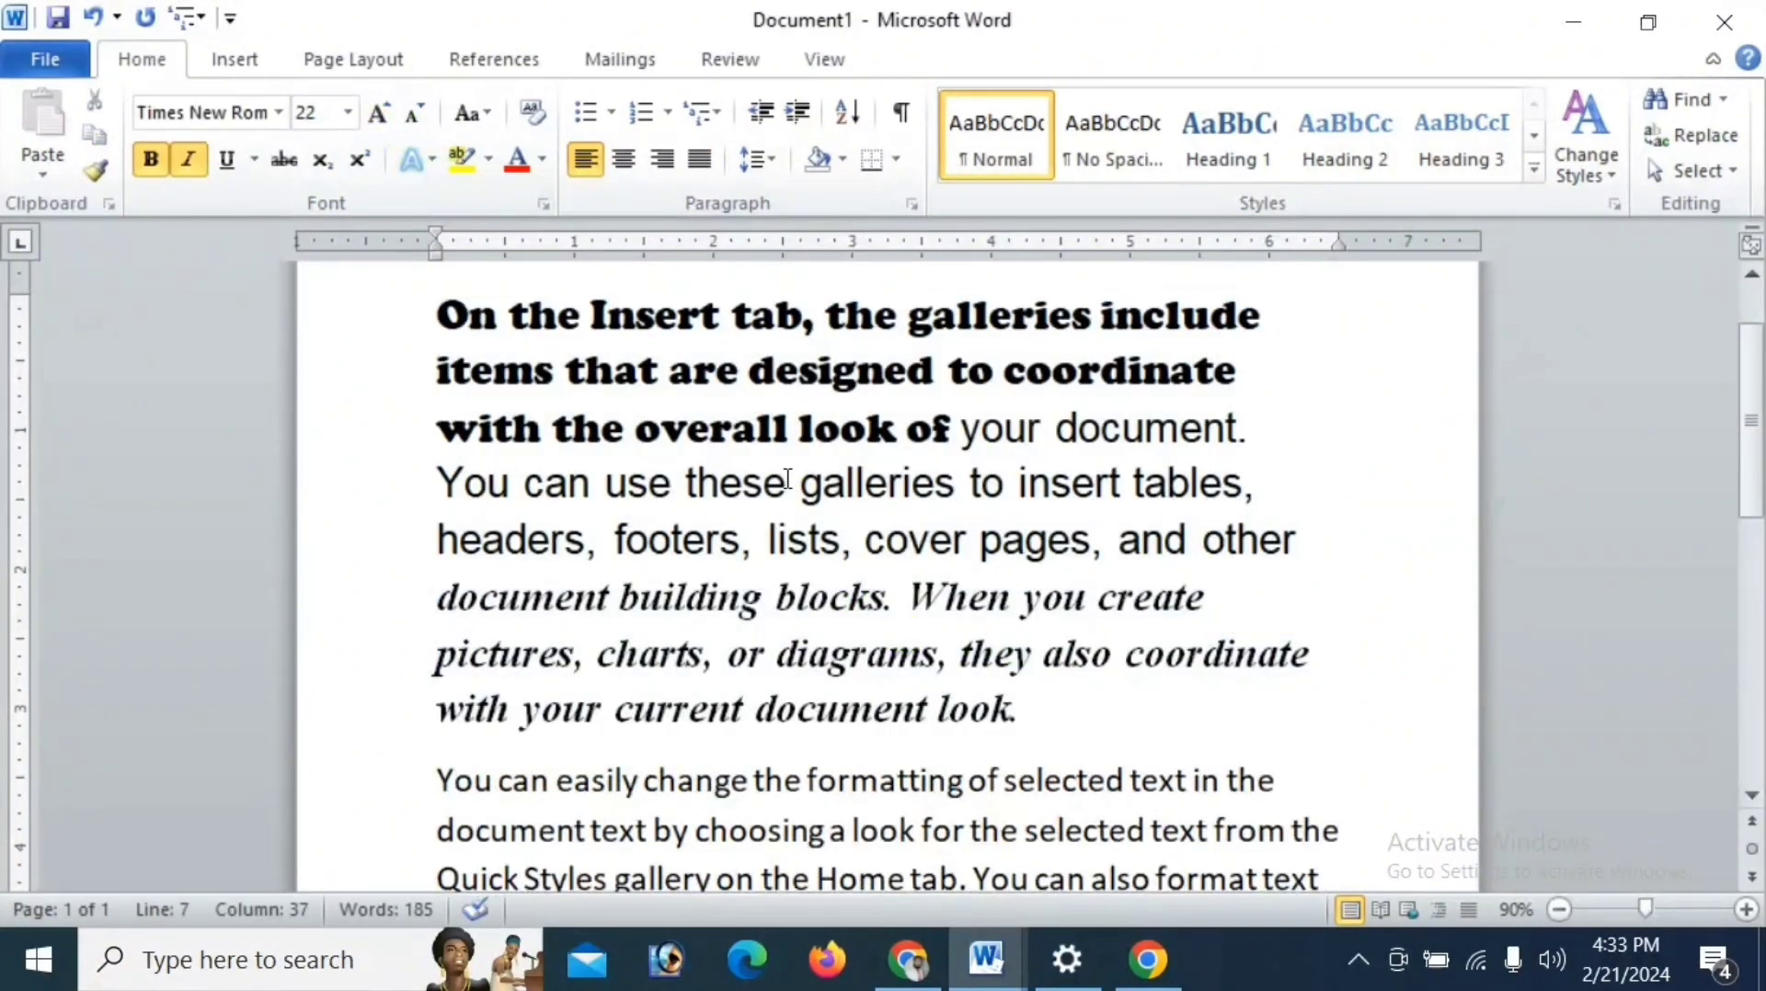
click(930, 793)
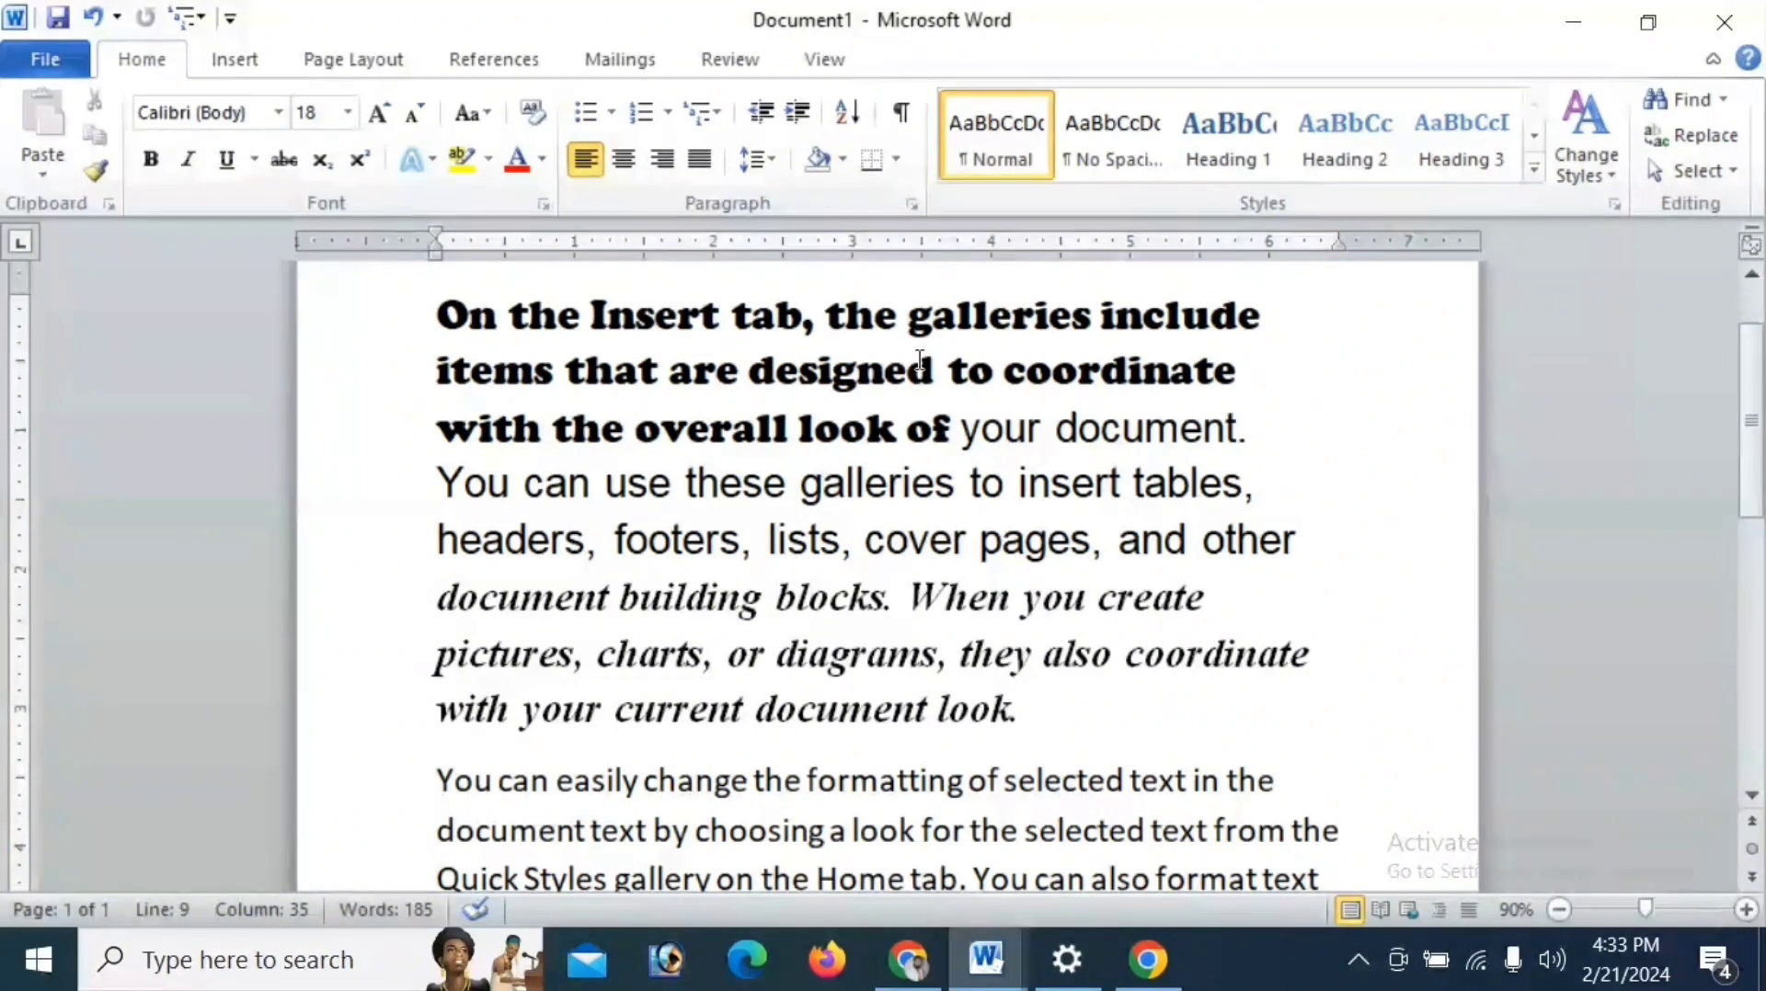
scroll(920, 358, down, 2)
scroll(850, 718, up, 1)
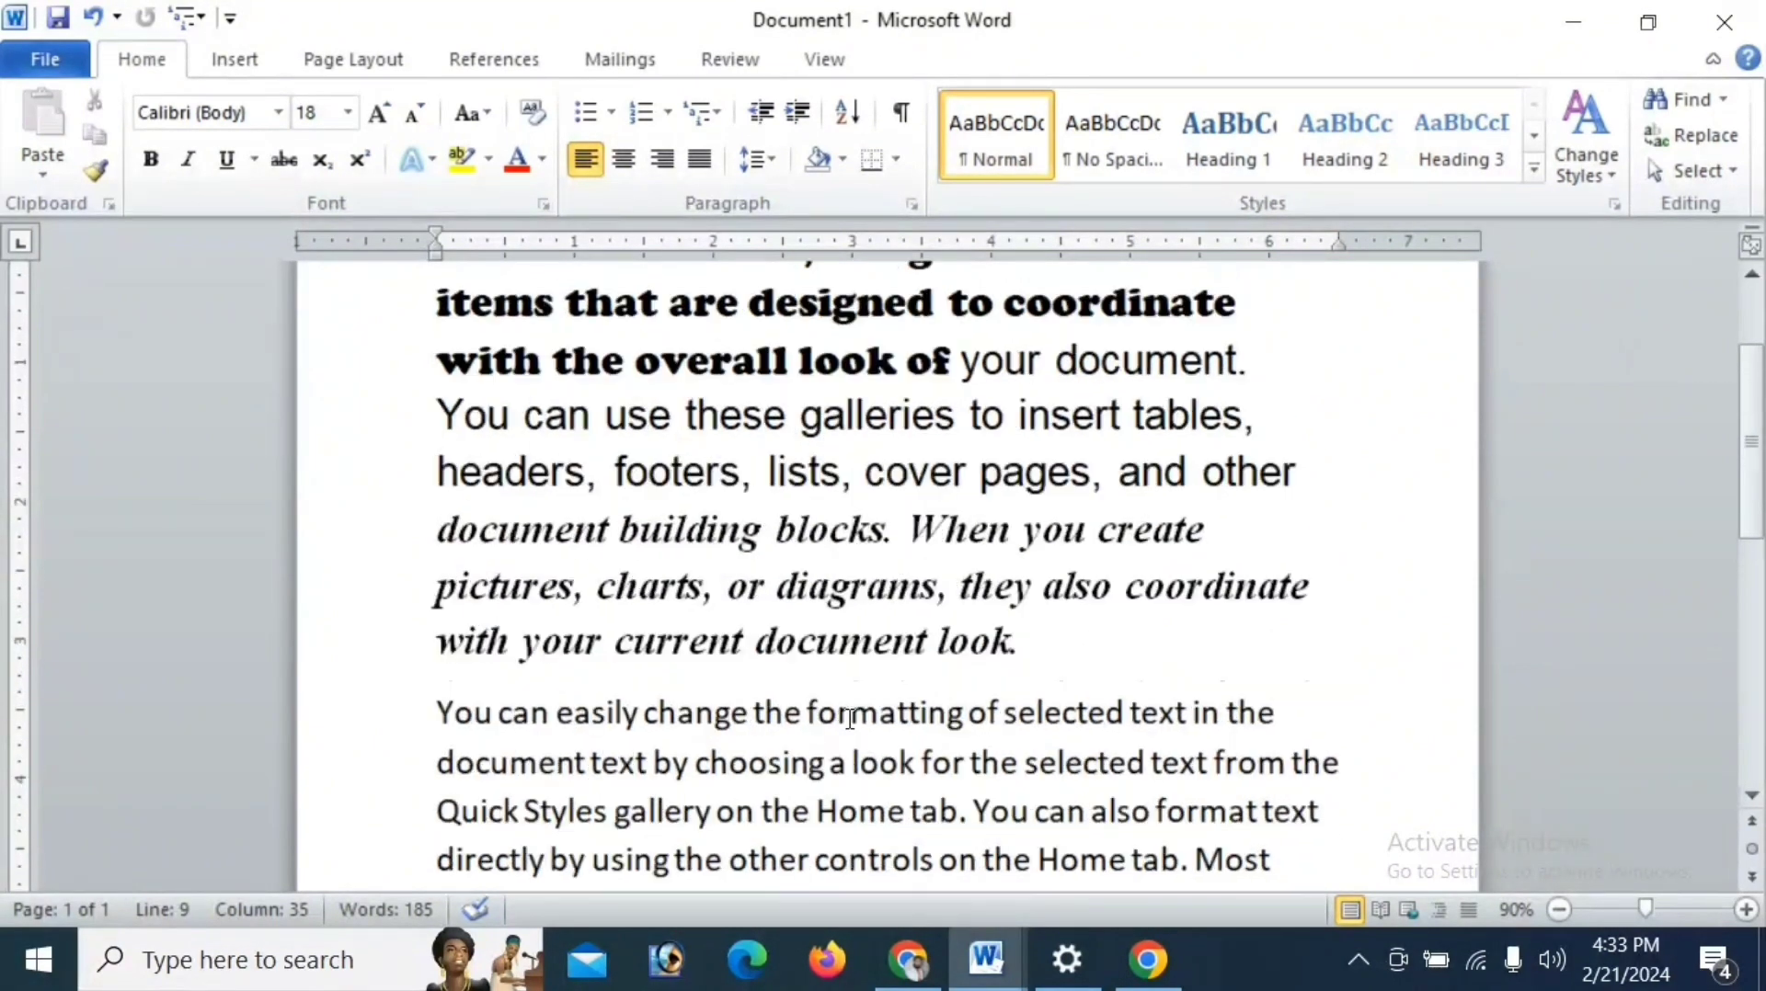
- Reapply the Cooper Black font at the cursor in the opening line of the first paragraph
scroll(850, 718, up, 3)
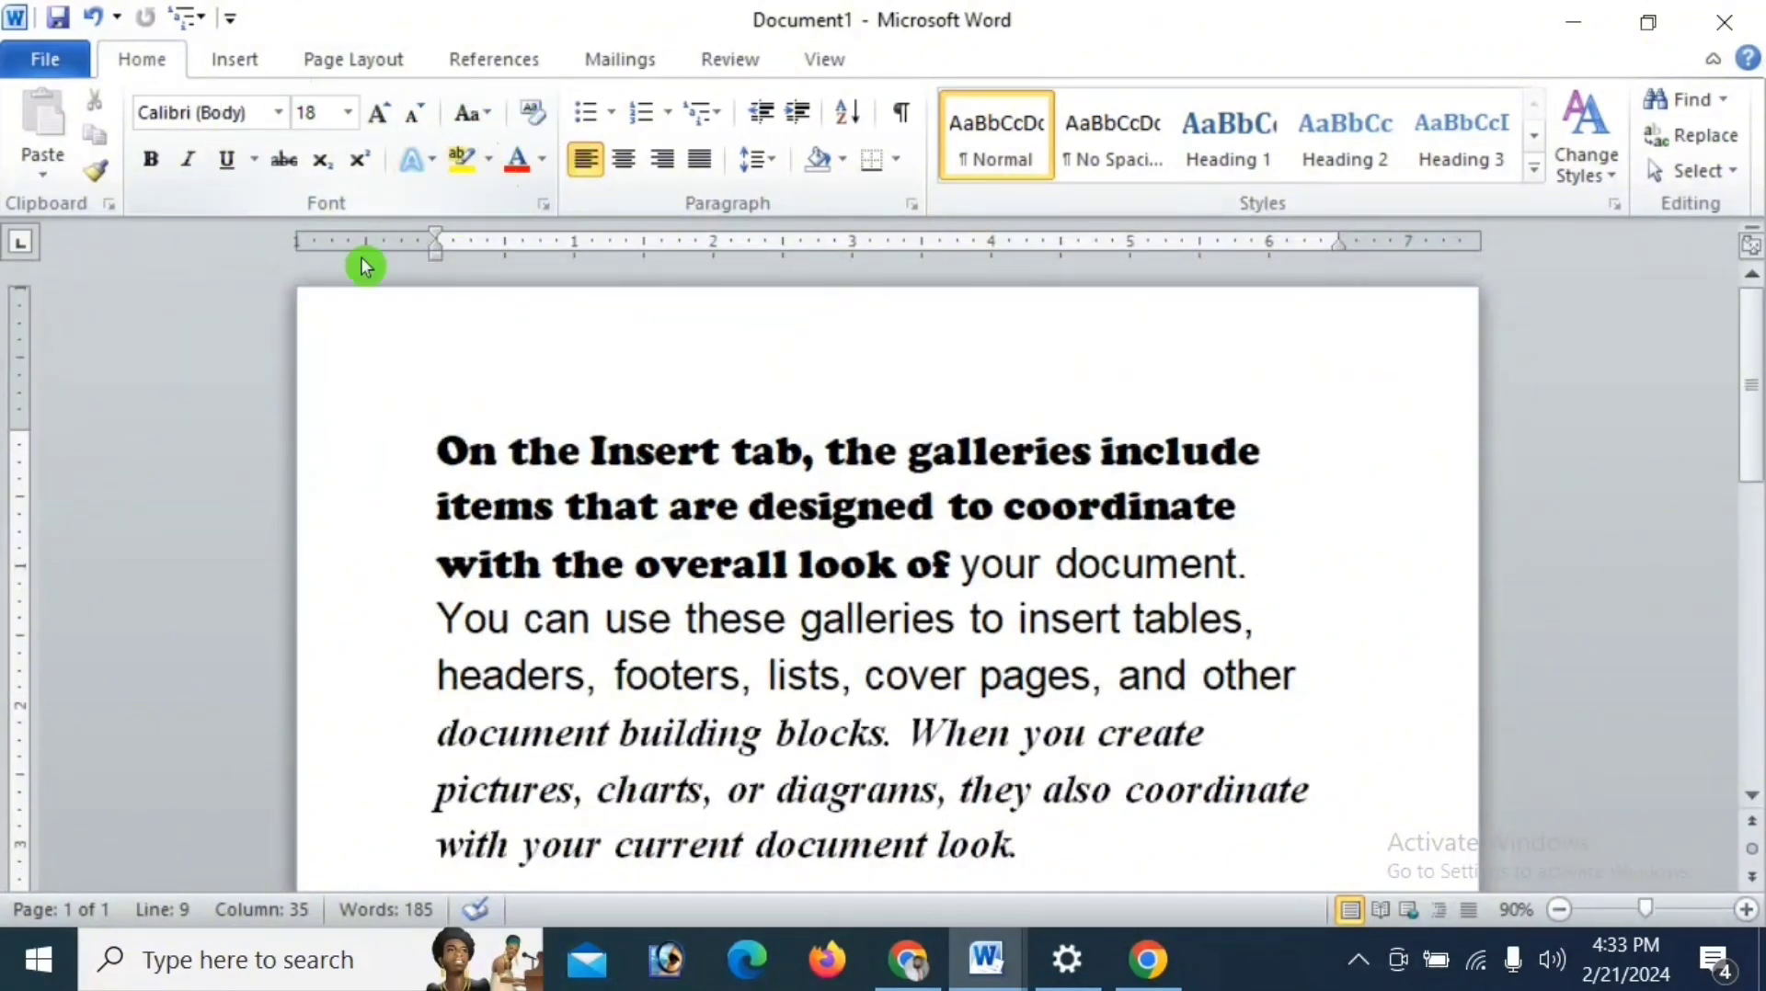
scroll(846, 878, down, 2)
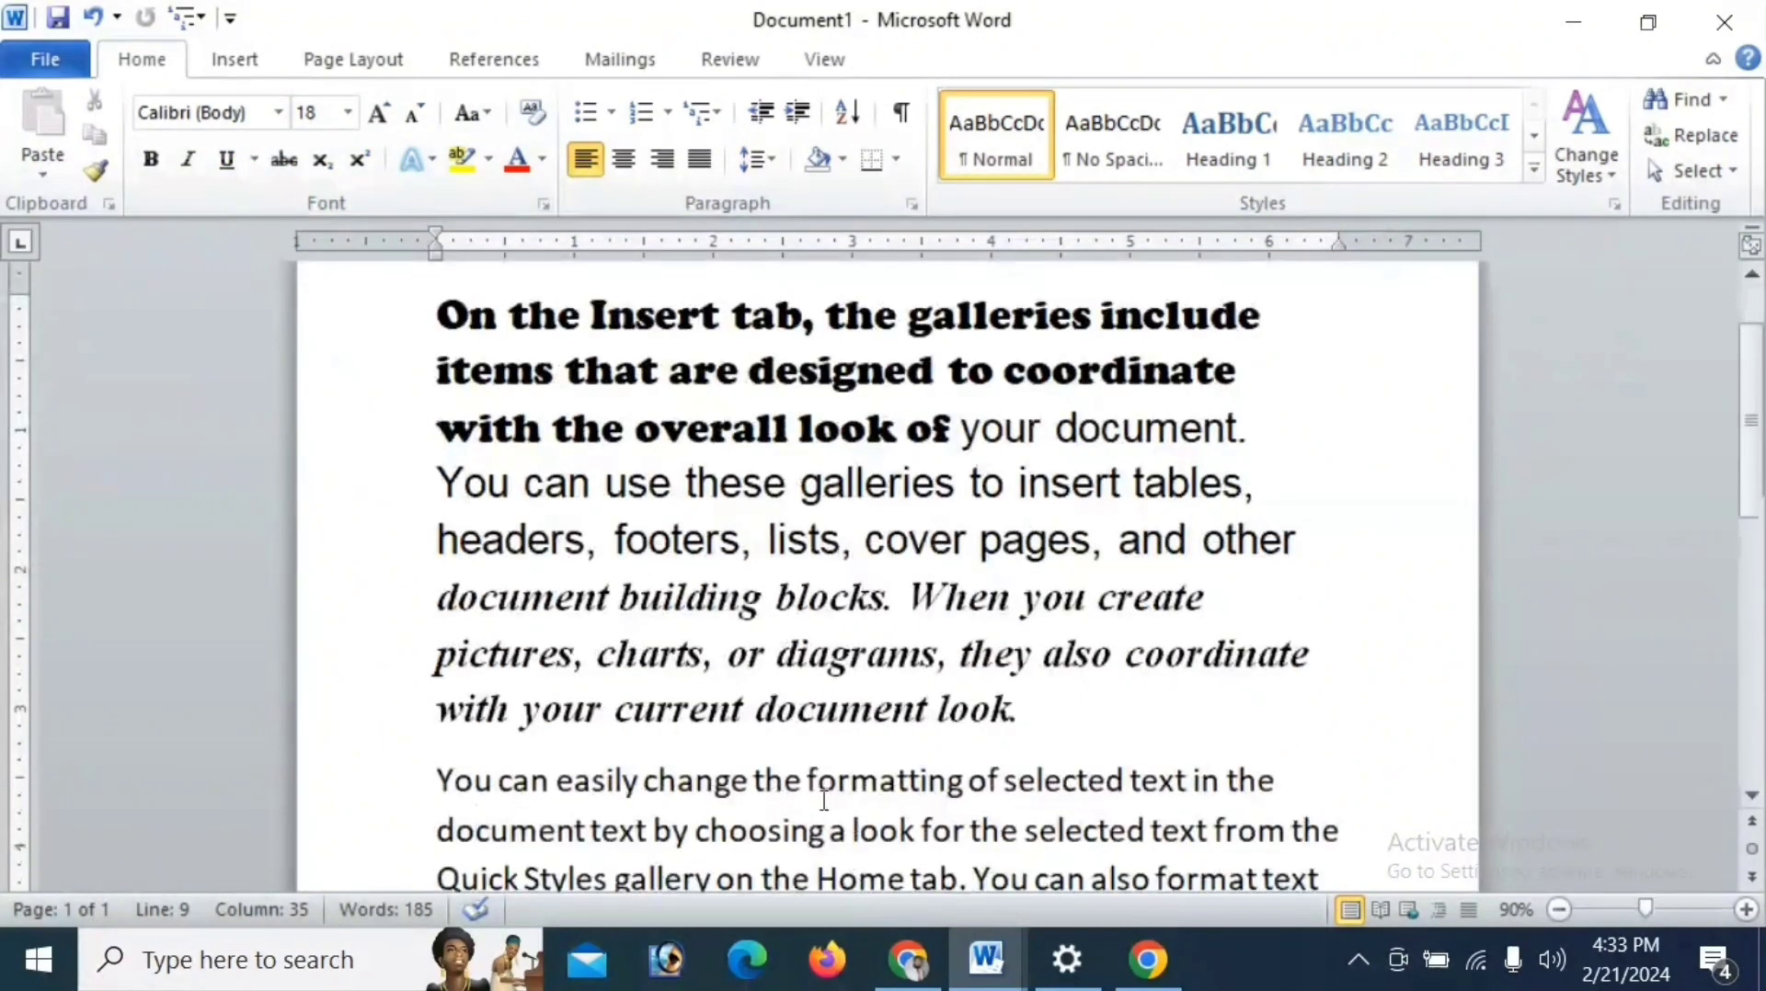
scroll(799, 796, up, 2)
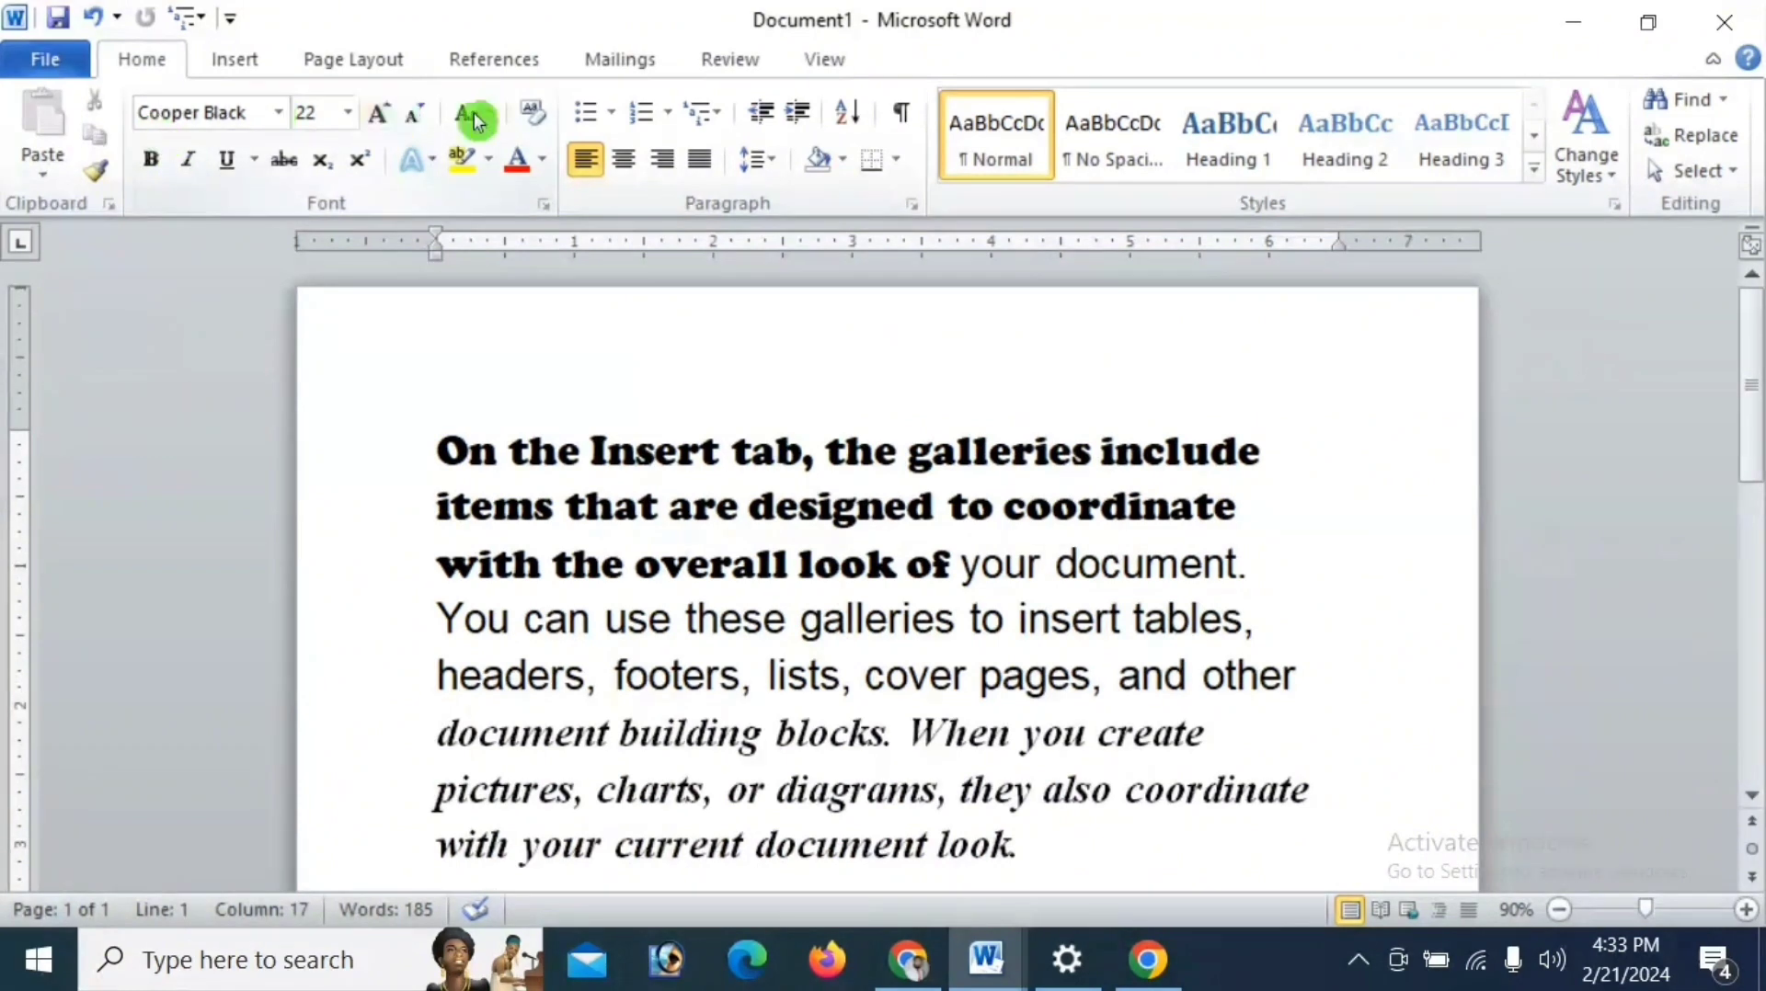
click(289, 118)
click(279, 112)
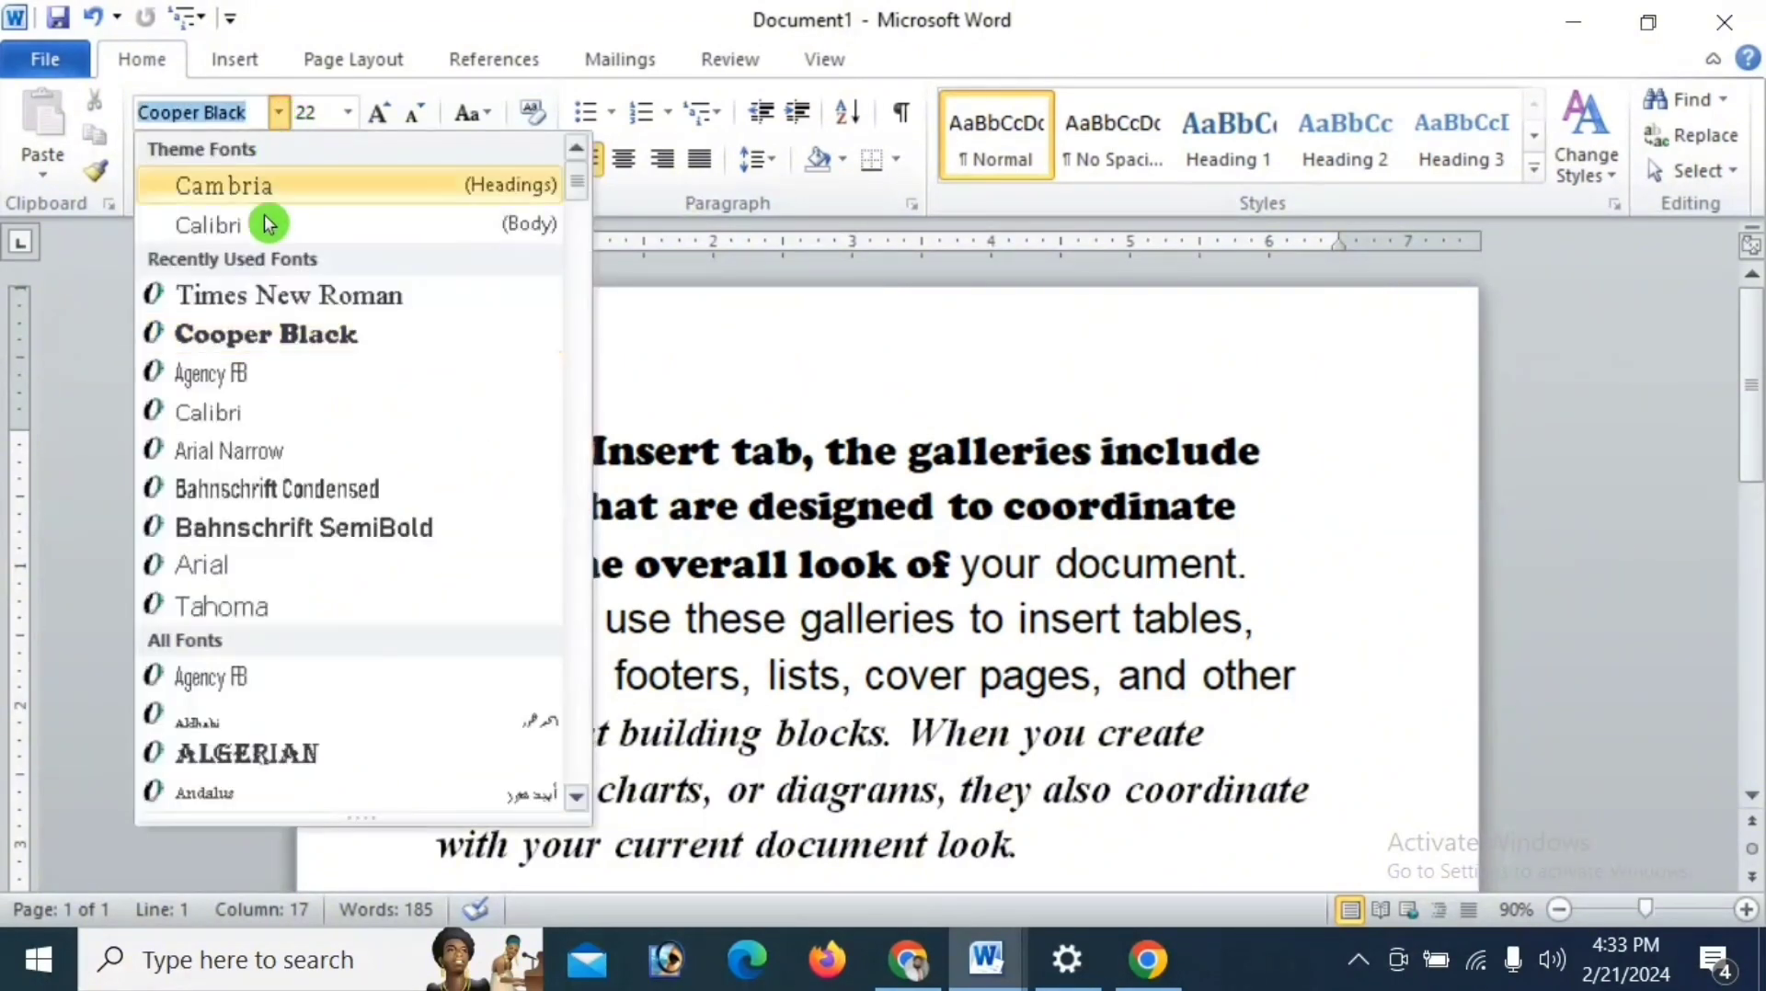
click(274, 339)
- Apply the Cooper Black font to the first line of the second paragraph, "You can easily change the formatting of selected text in the"
scroll(440, 369, down, 5)
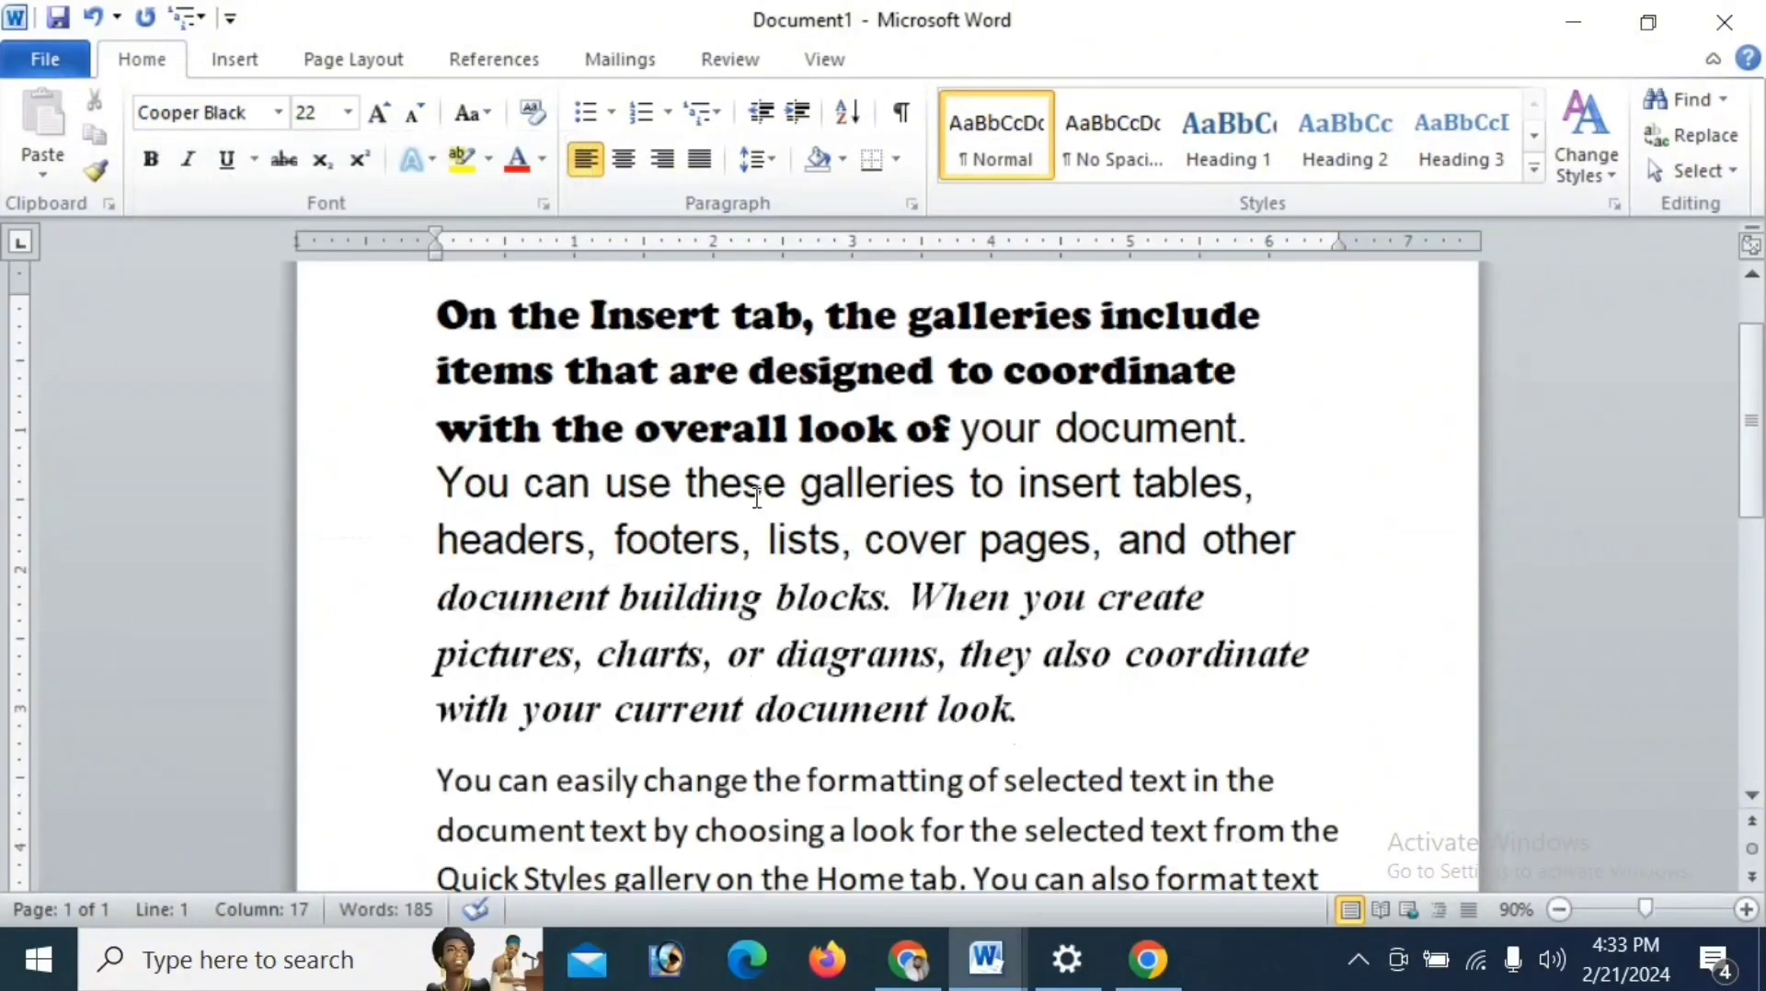
drag(435, 567, 1276, 586)
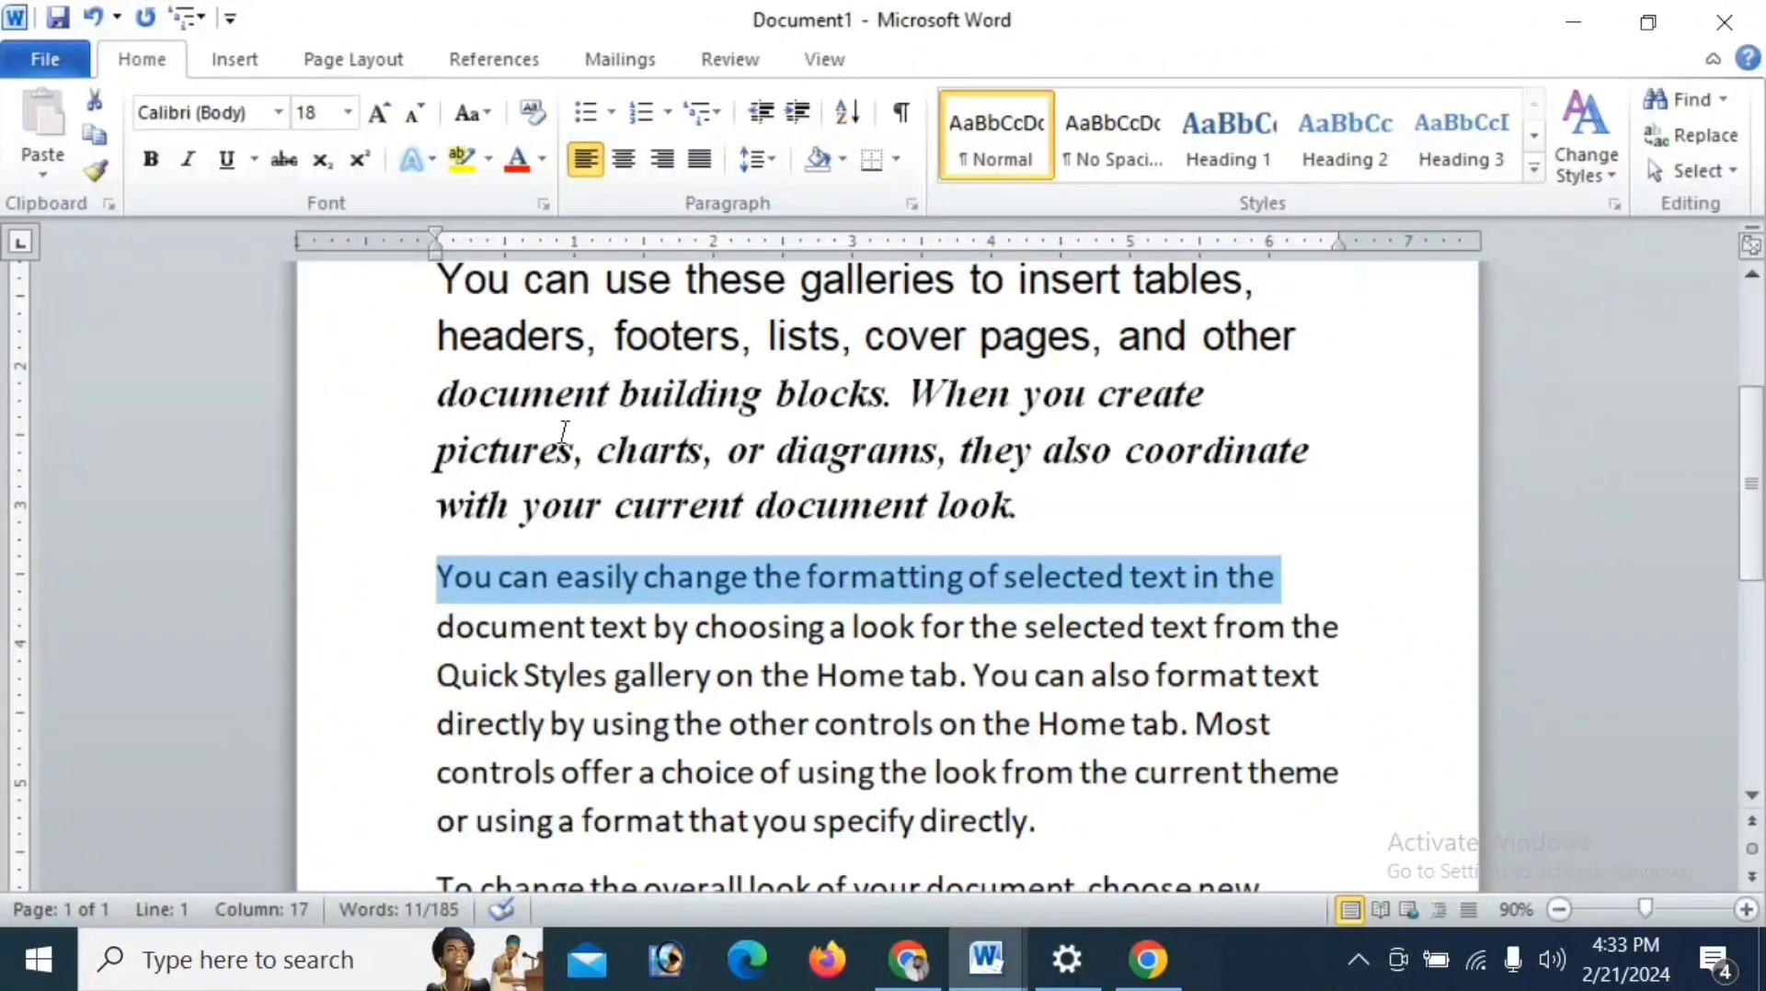
click(276, 113)
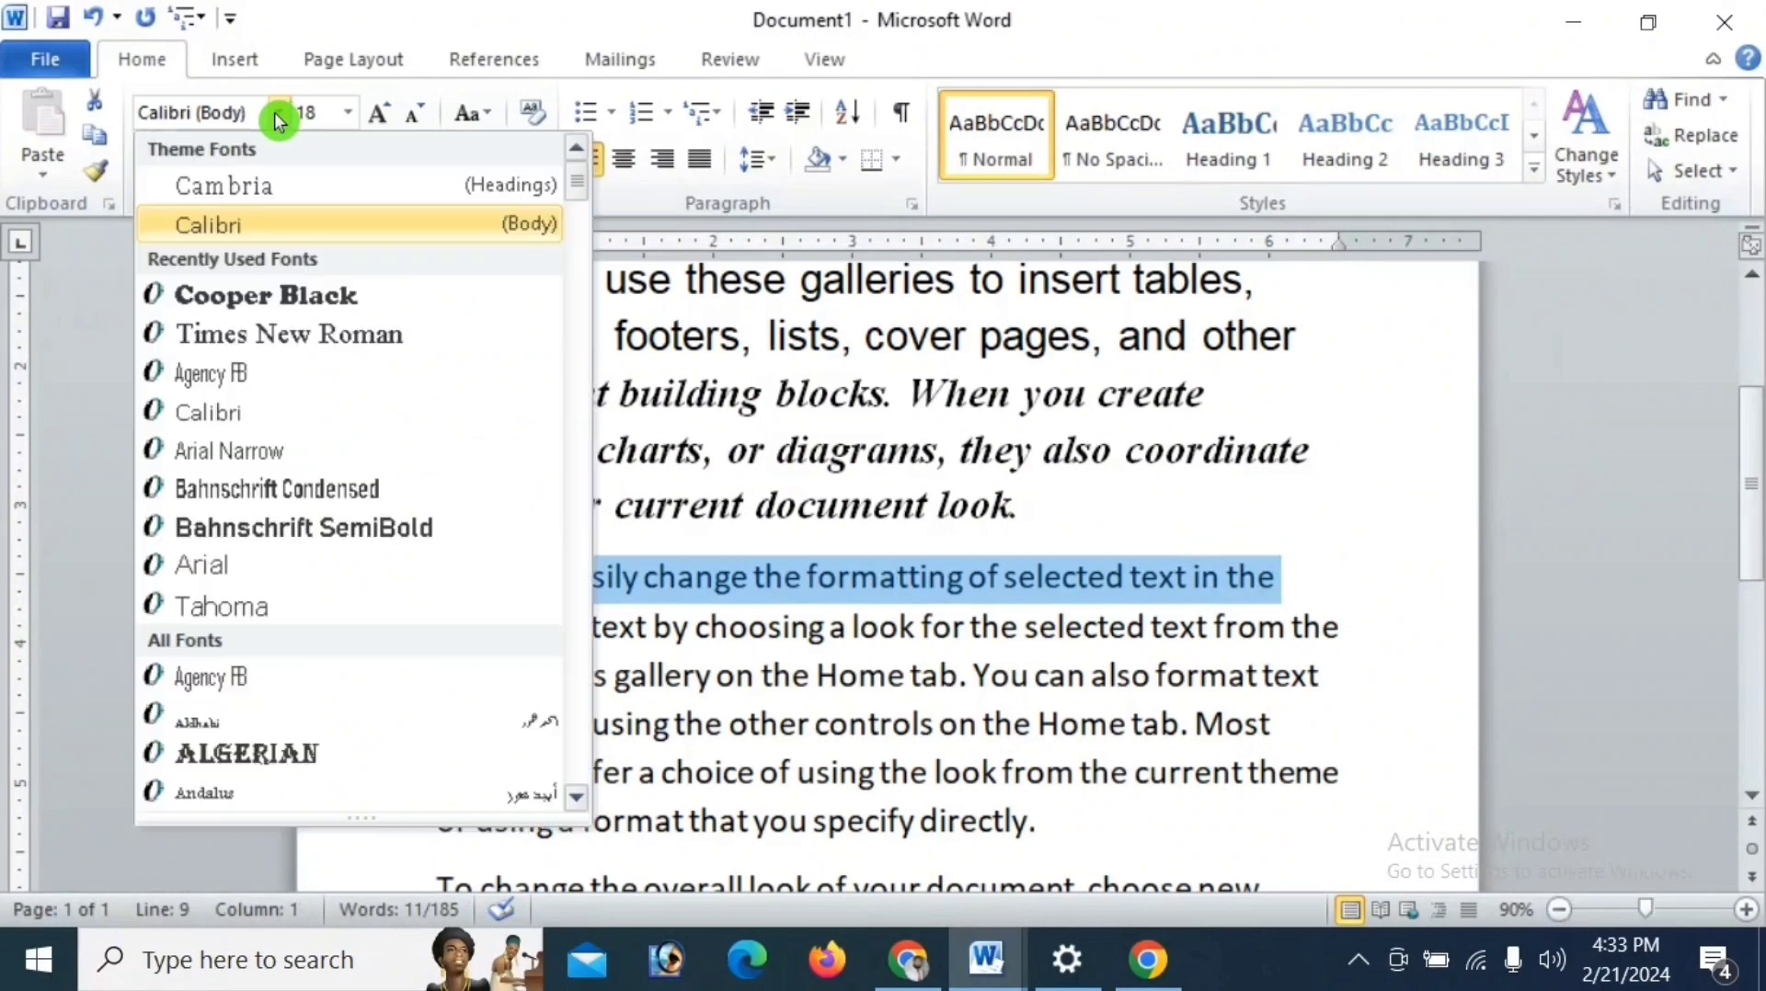
click(233, 302)
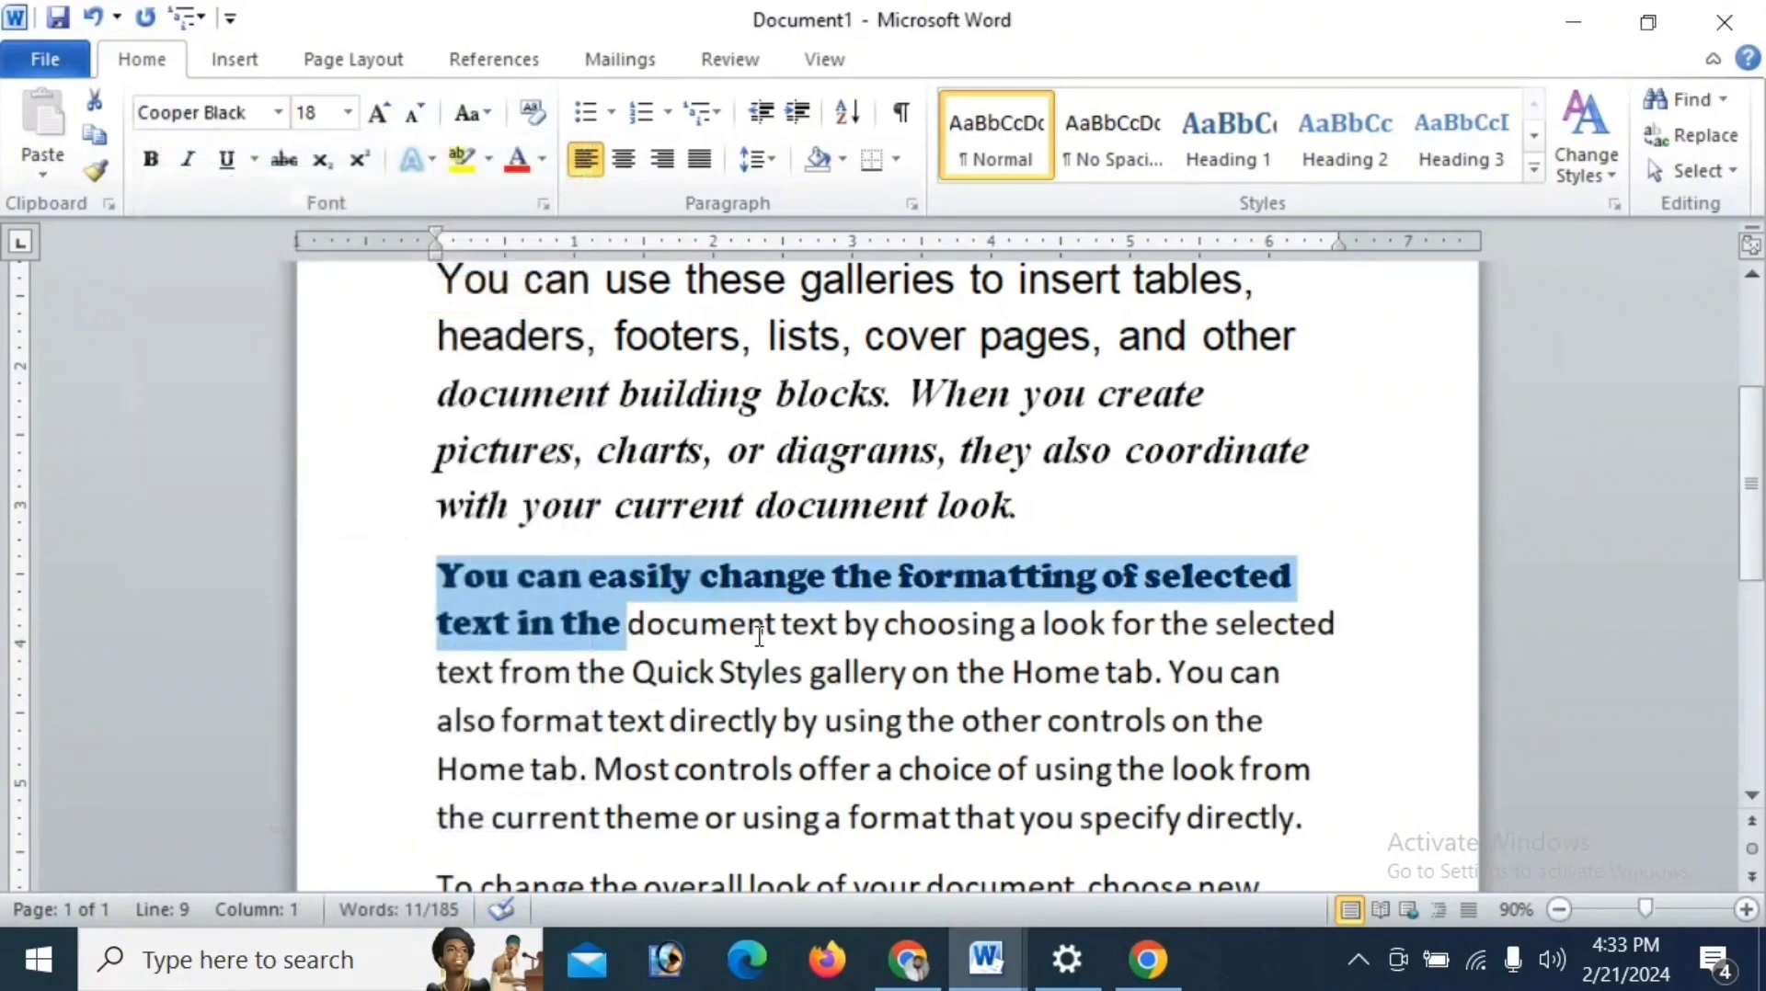
scroll(756, 589, up, 1)
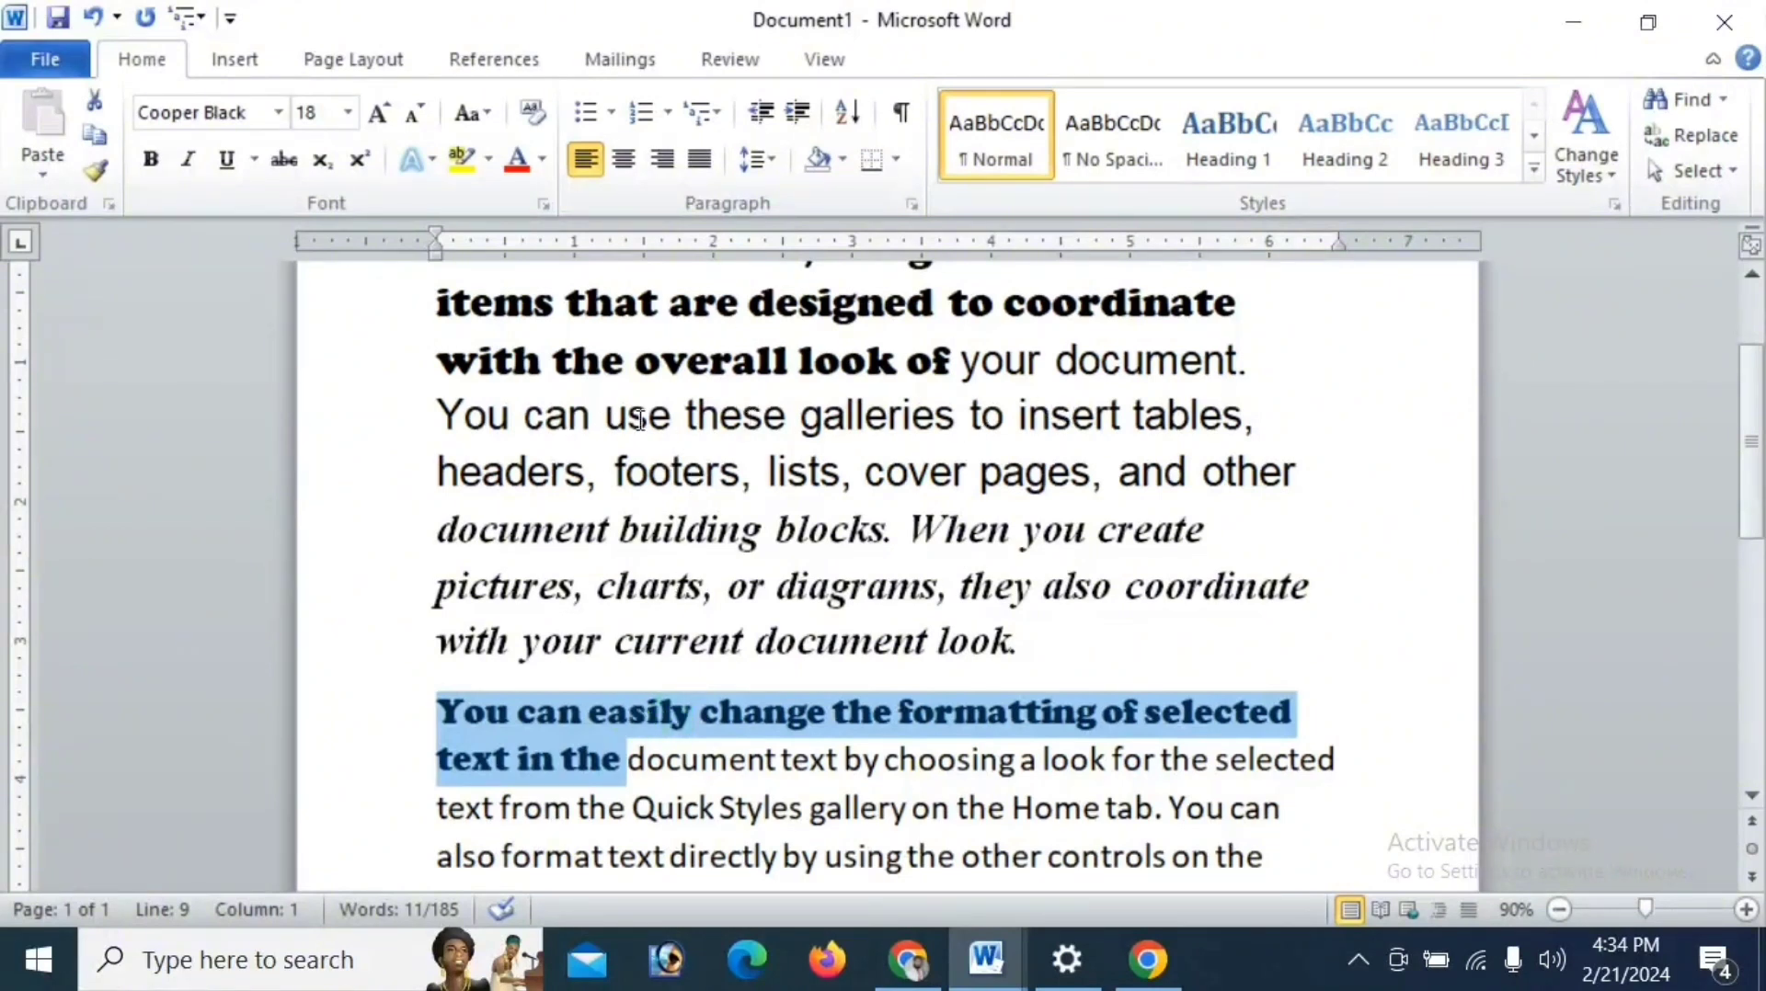
- Apply the Arial font to "You can easily change the formatting of selected text in the" at the start of the second paragraph
click(722, 419)
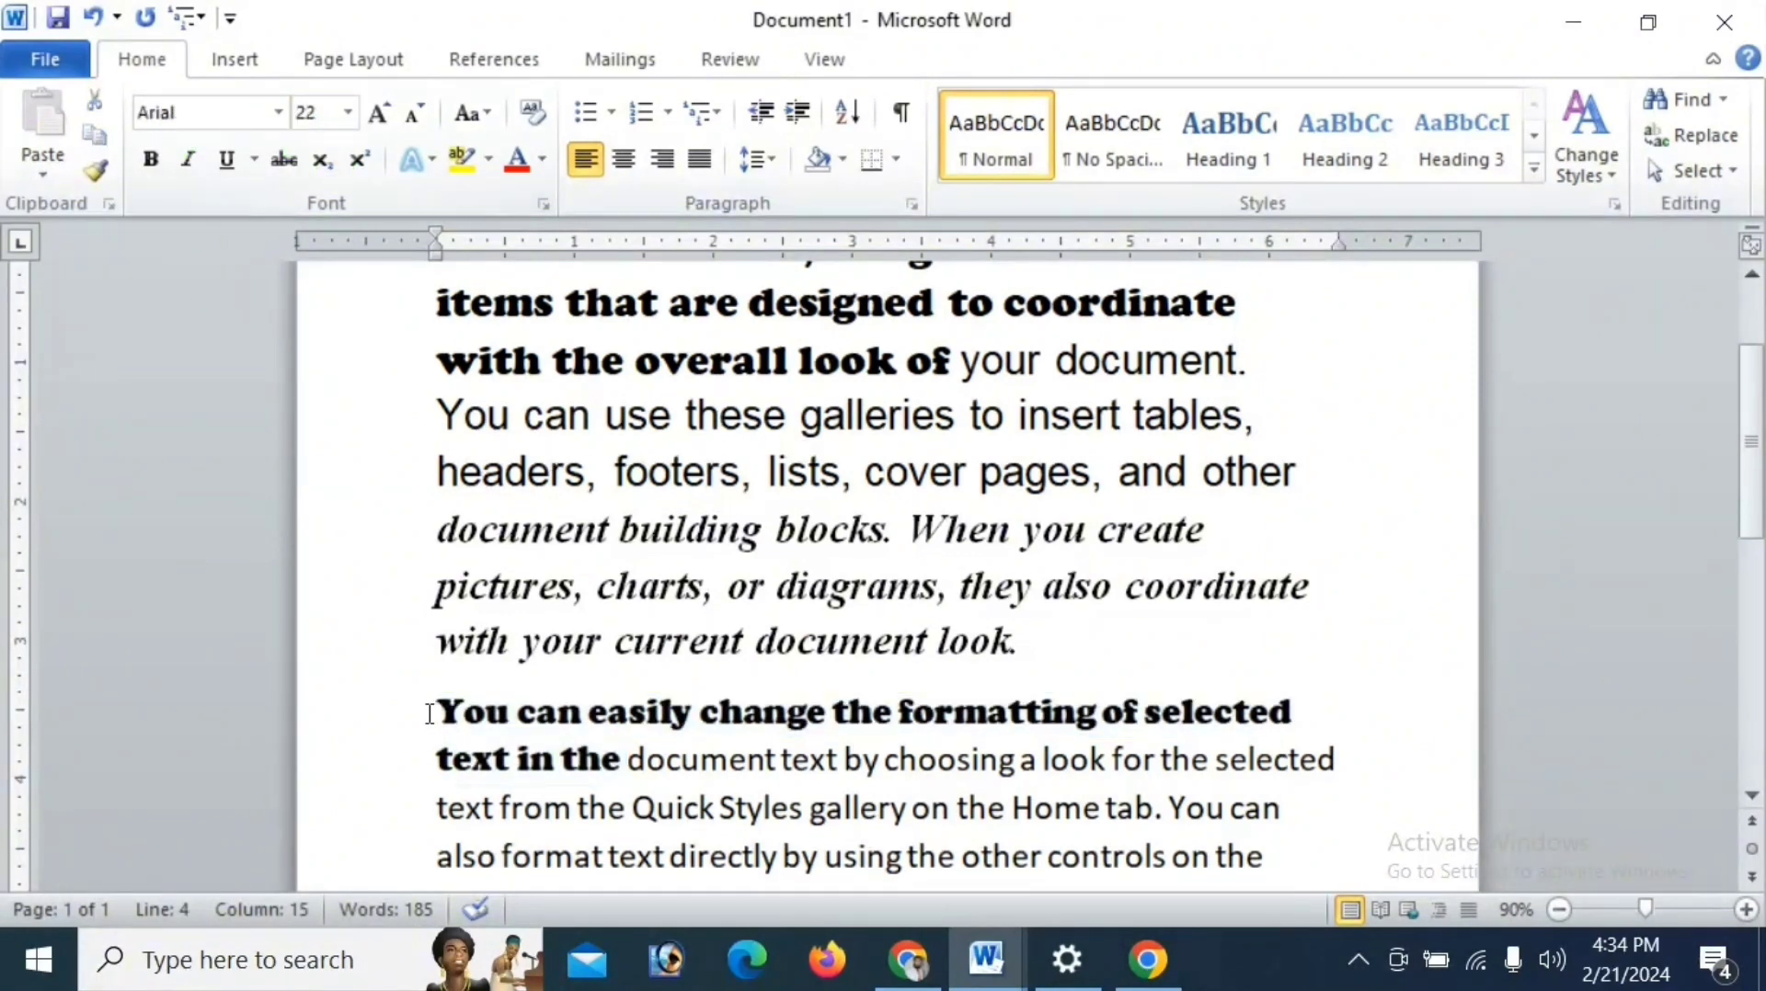
drag(438, 713, 615, 738)
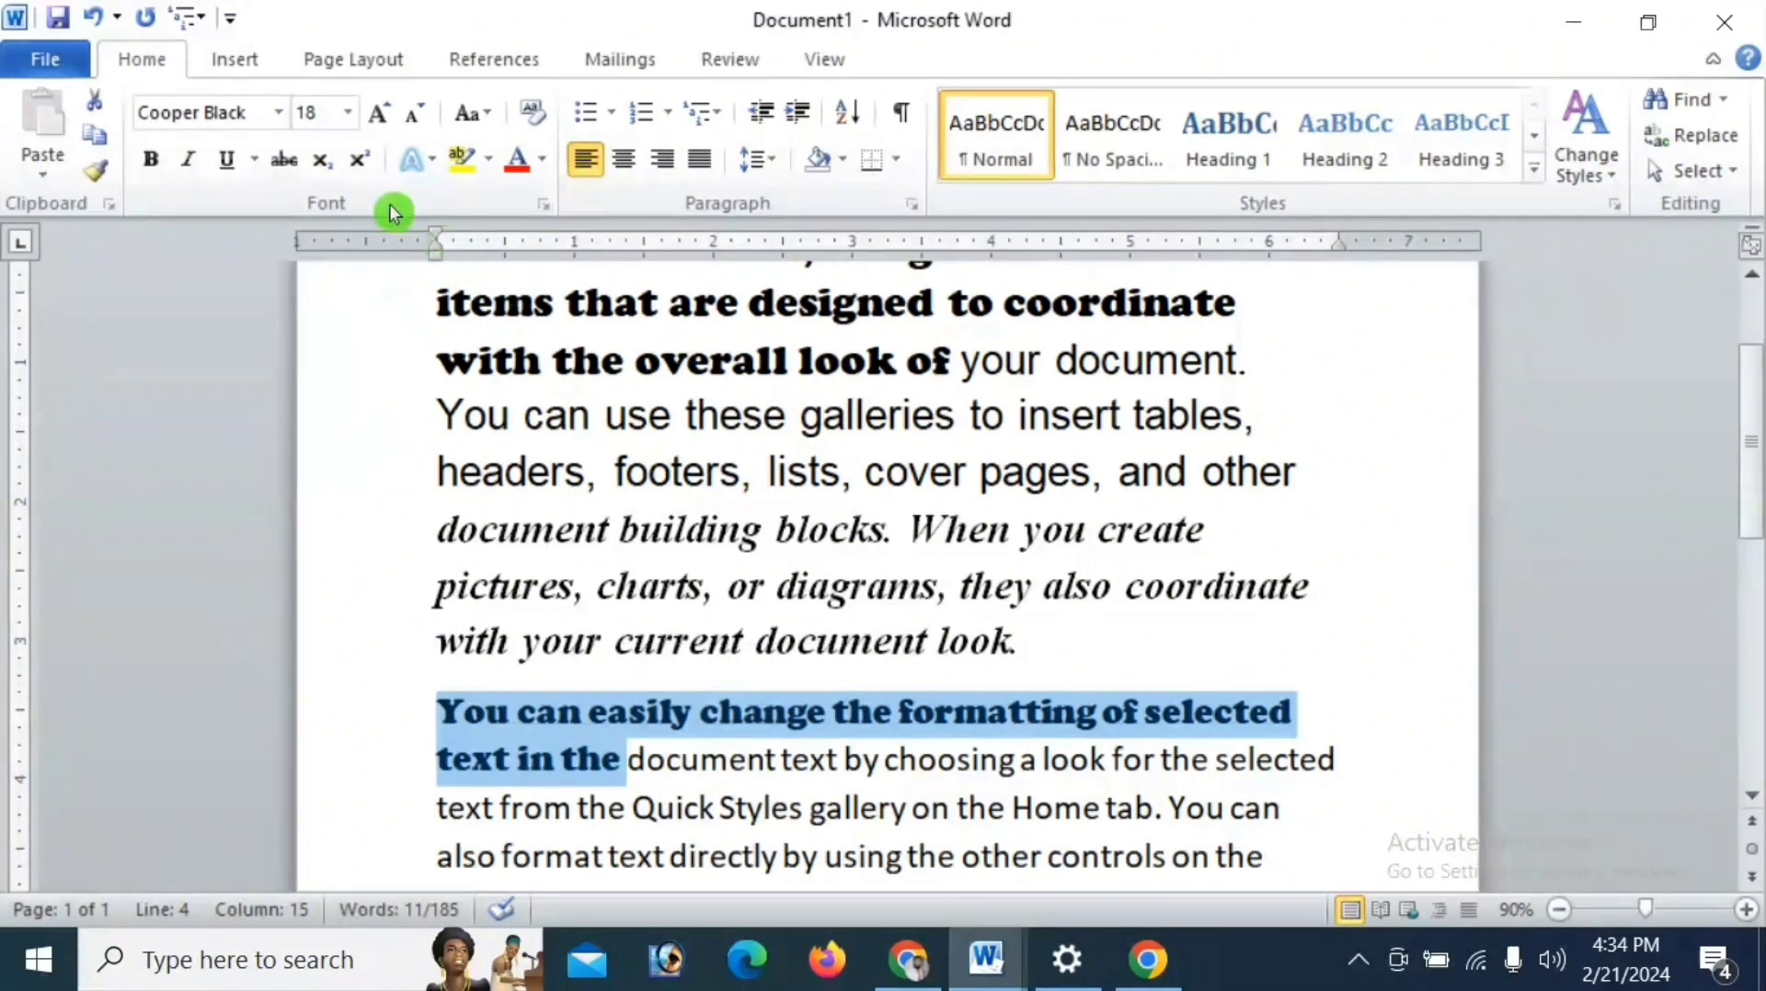
click(279, 114)
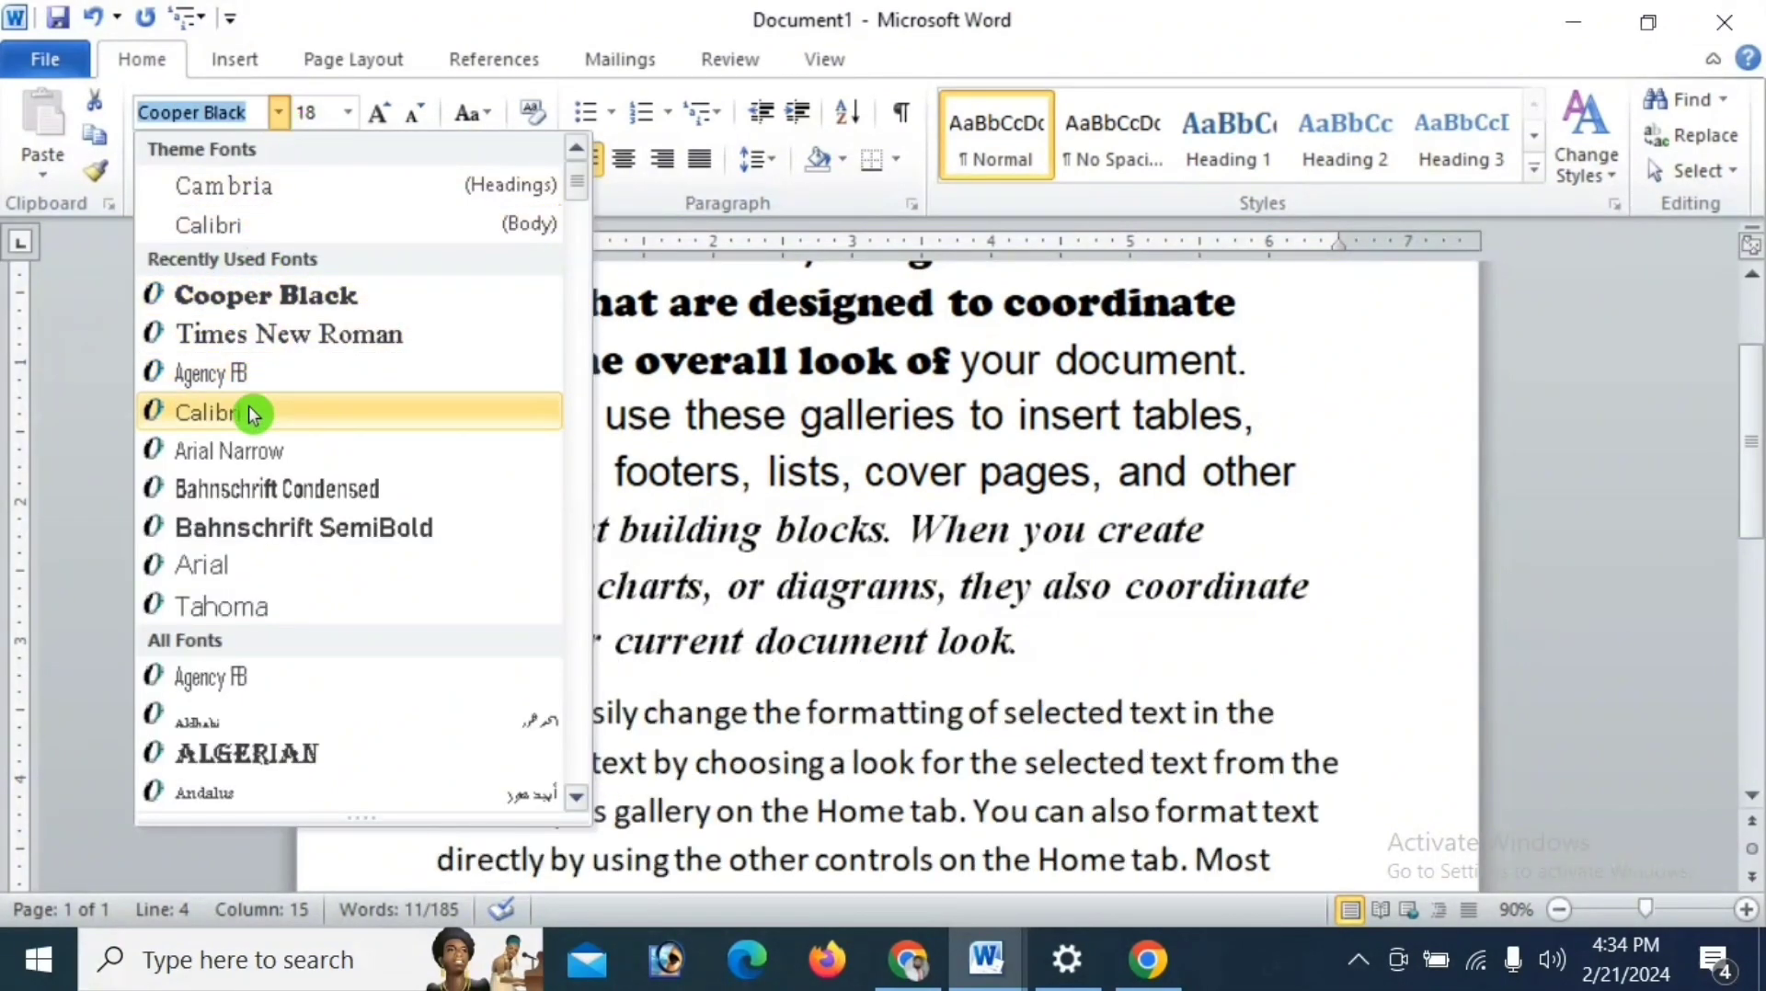
click(243, 566)
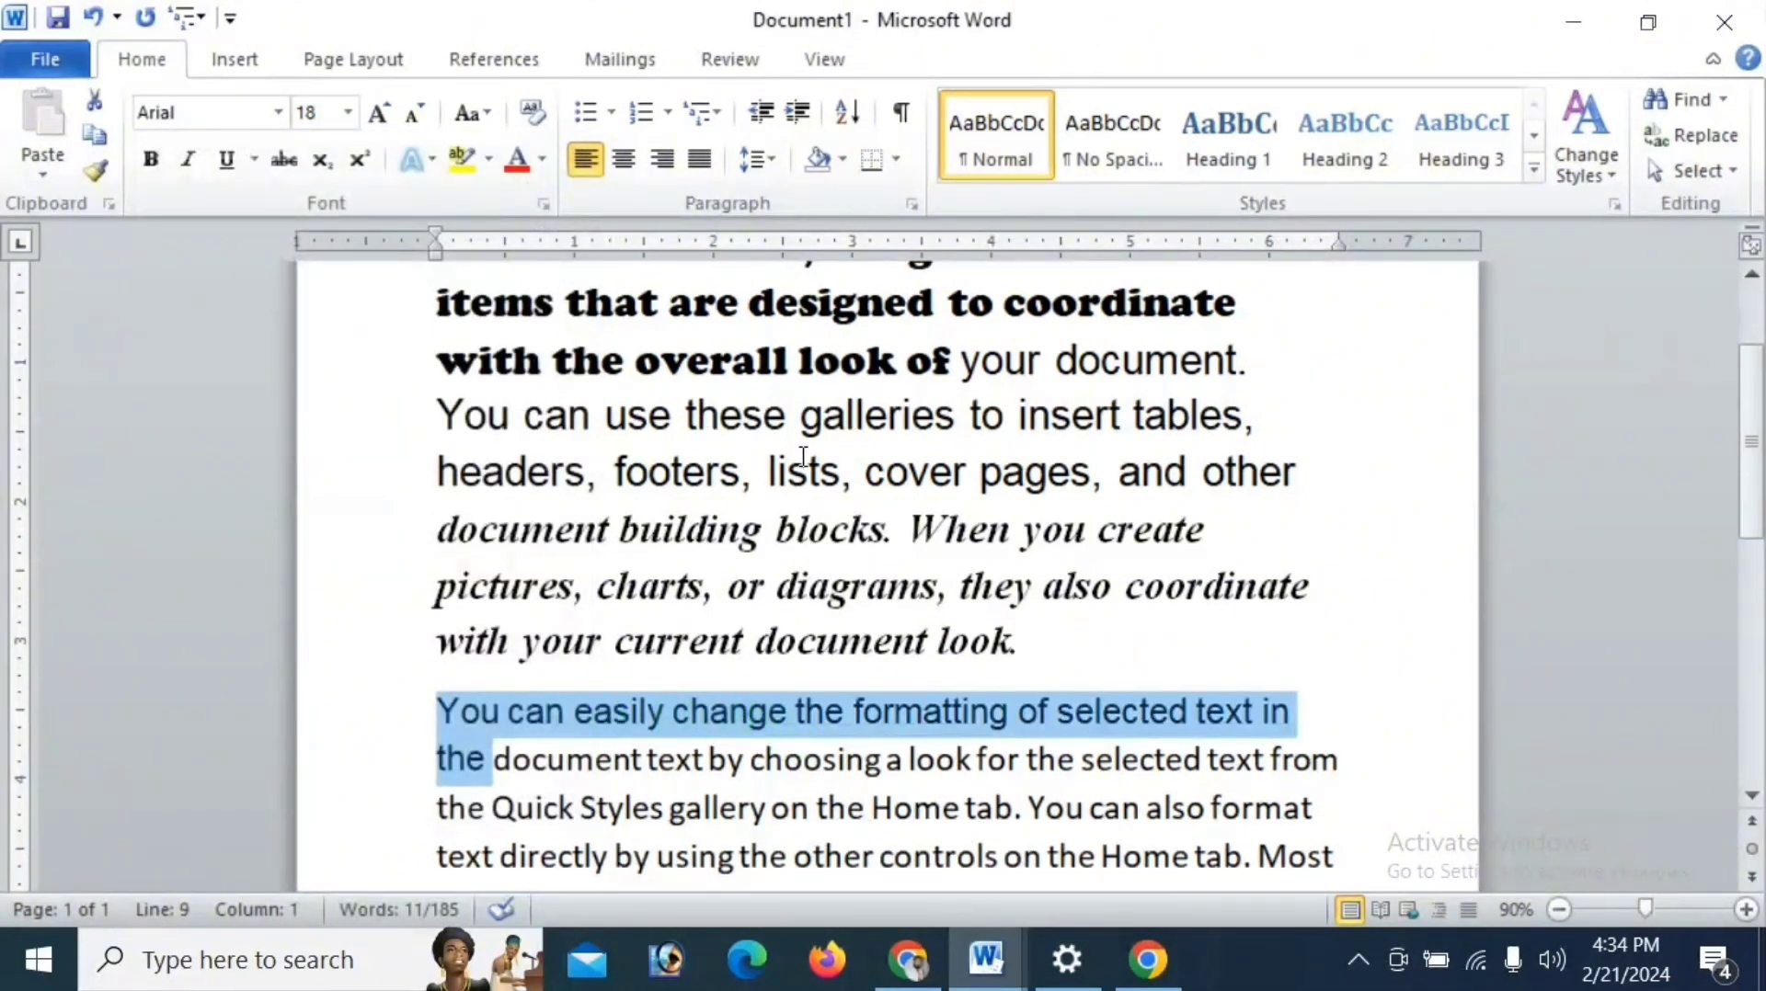
click(808, 416)
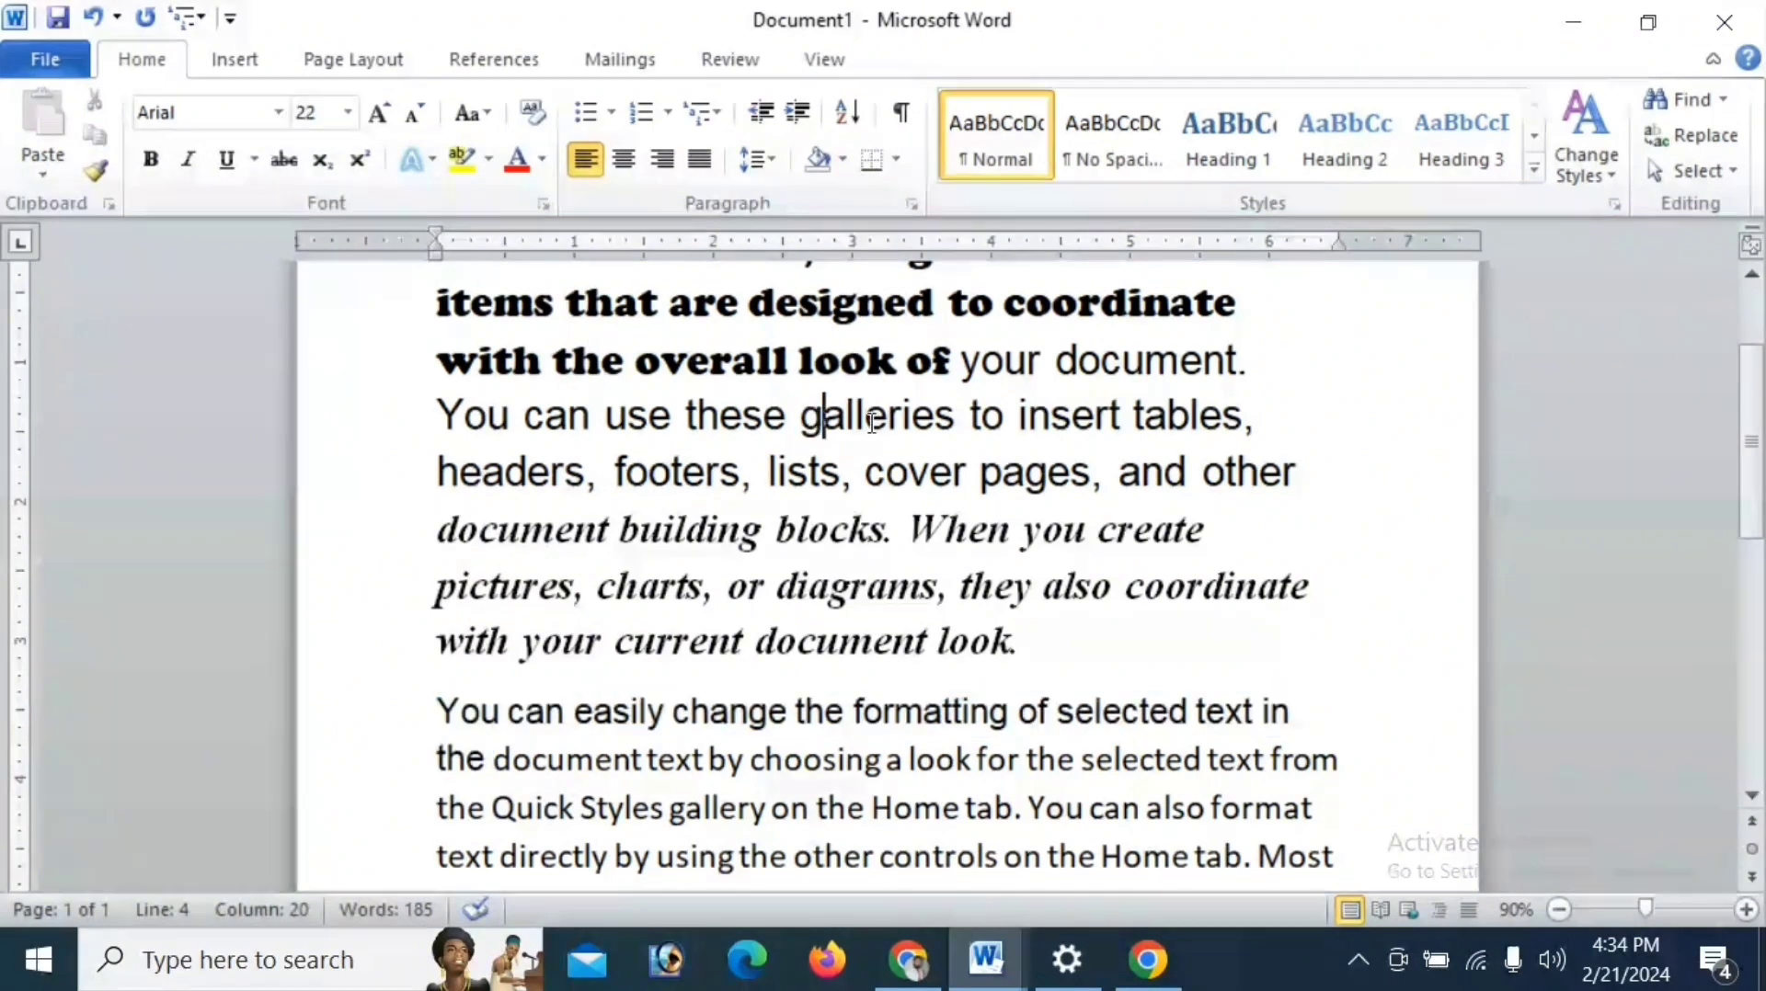
click(870, 418)
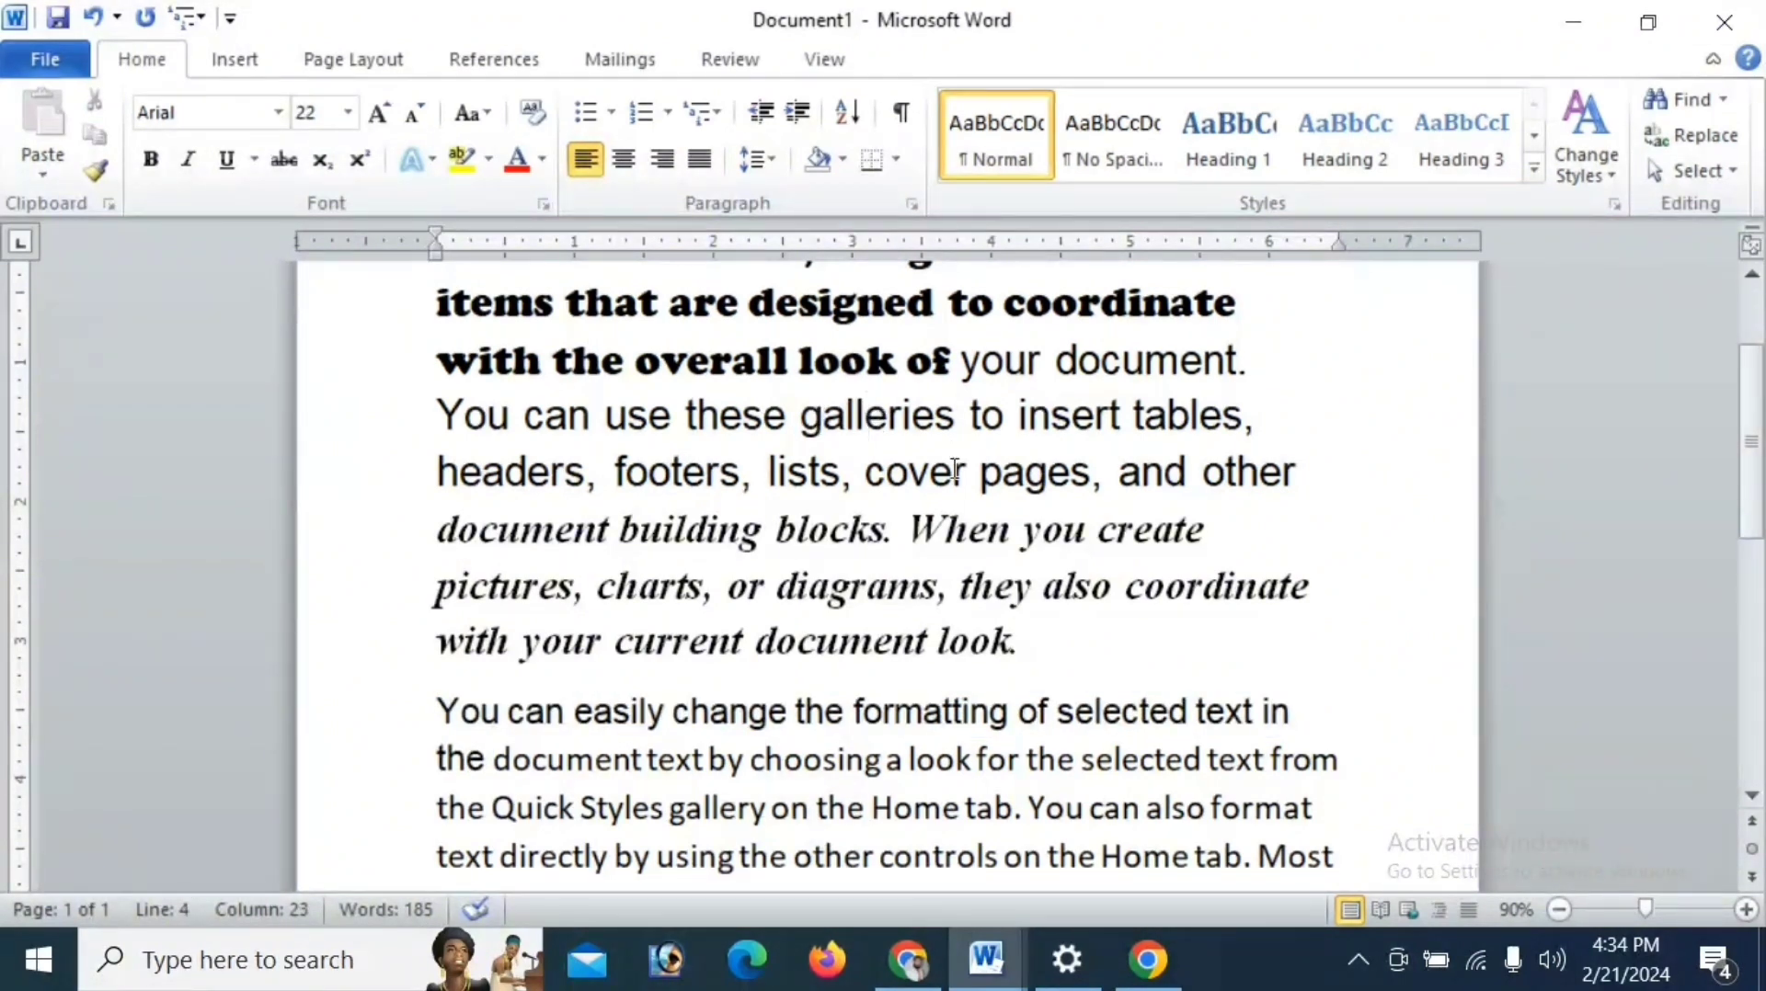
- Format "You can use these galleries to insert tables, headers, footers, lists, cover pages, and other" in bold italic Times New Roman
click(850, 701)
click(506, 531)
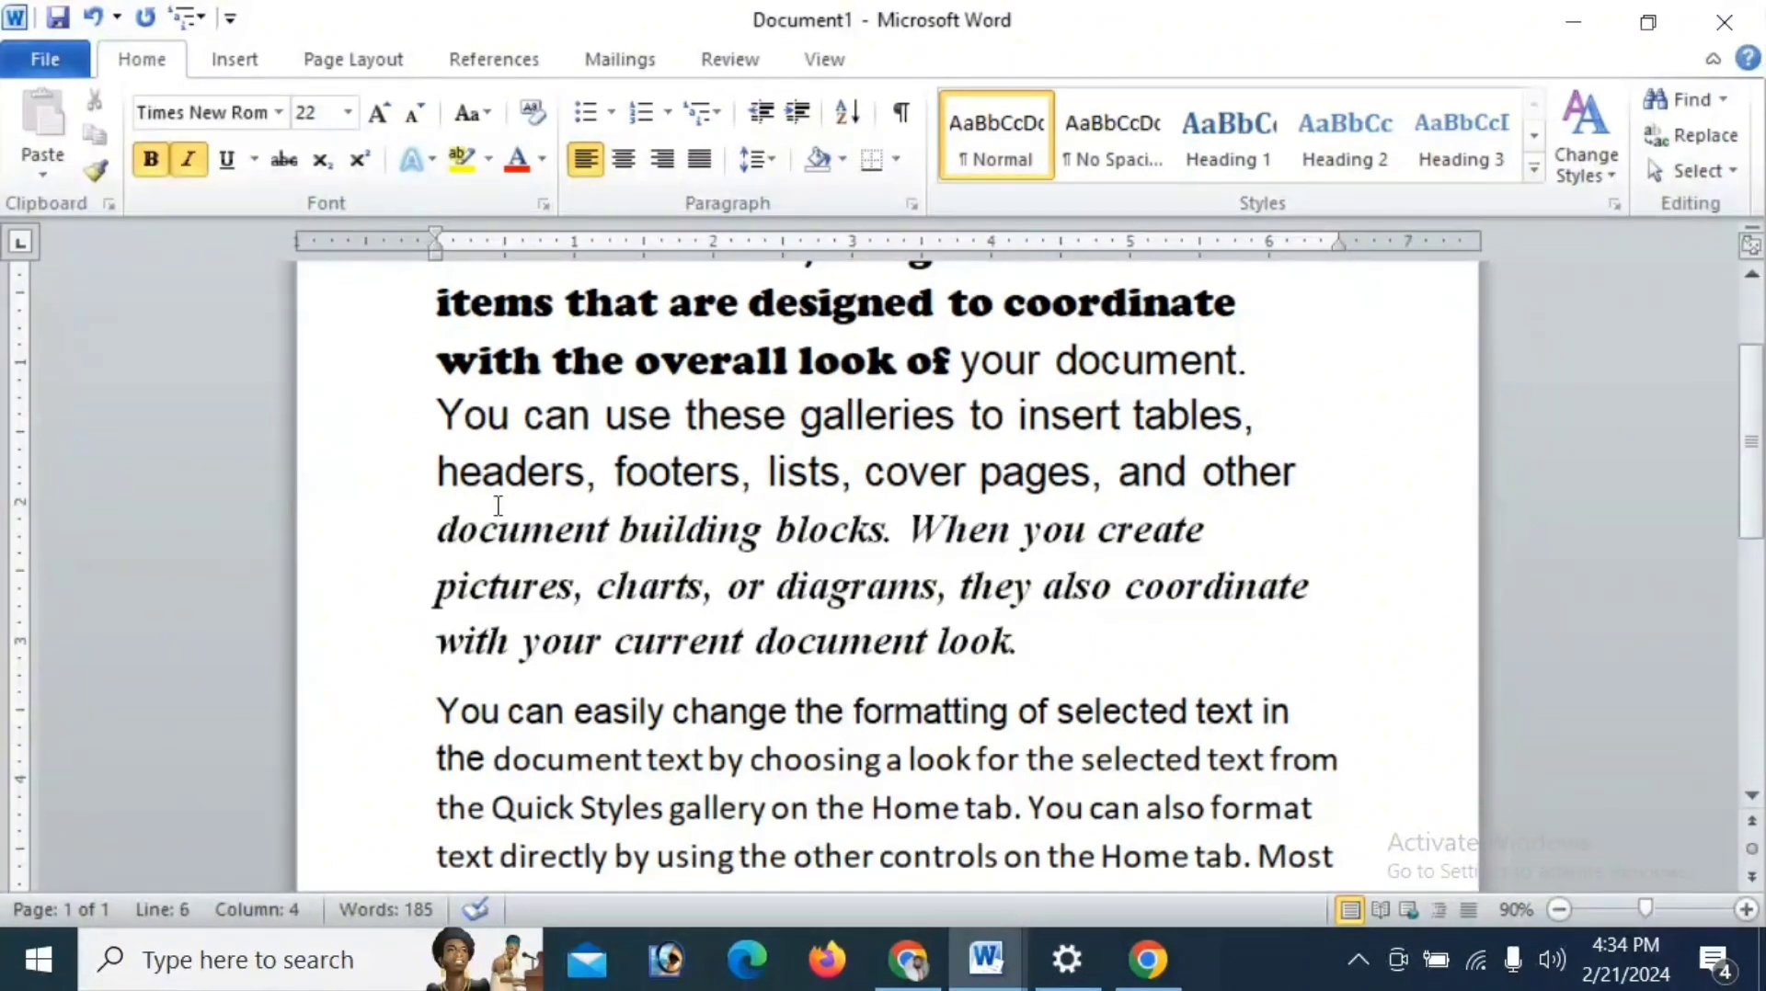
click(139, 158)
drag(437, 416, 1195, 469)
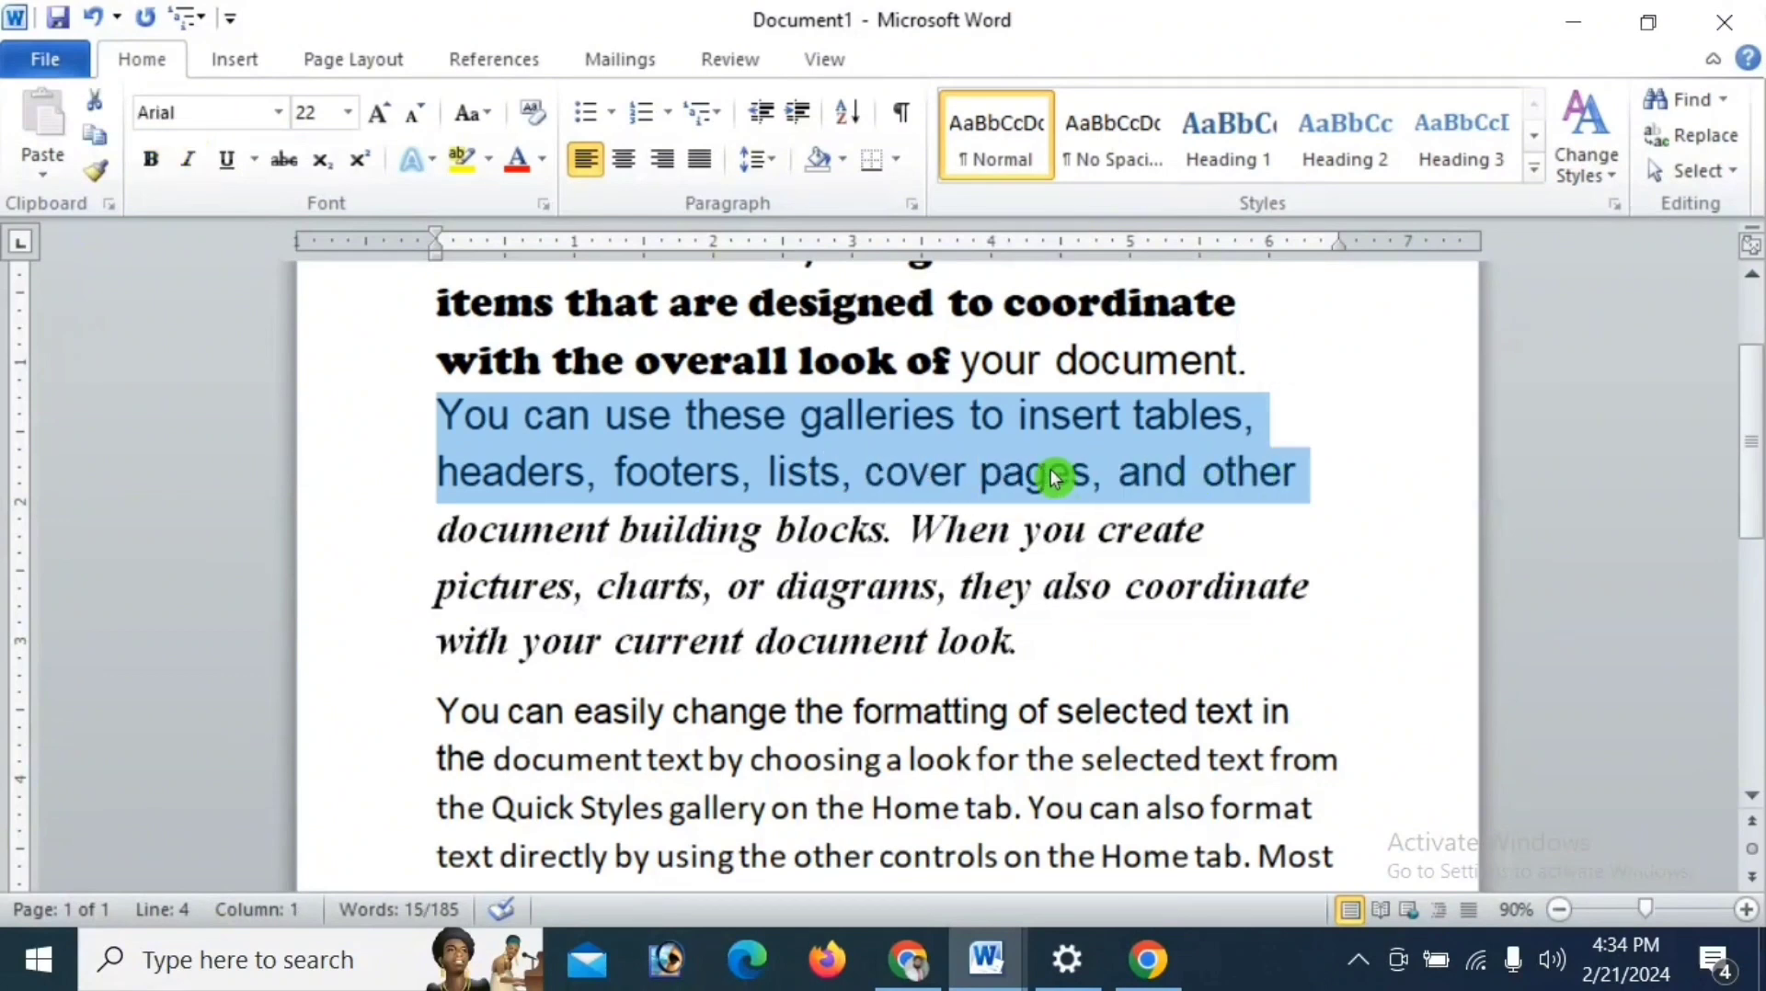
click(230, 151)
click(270, 115)
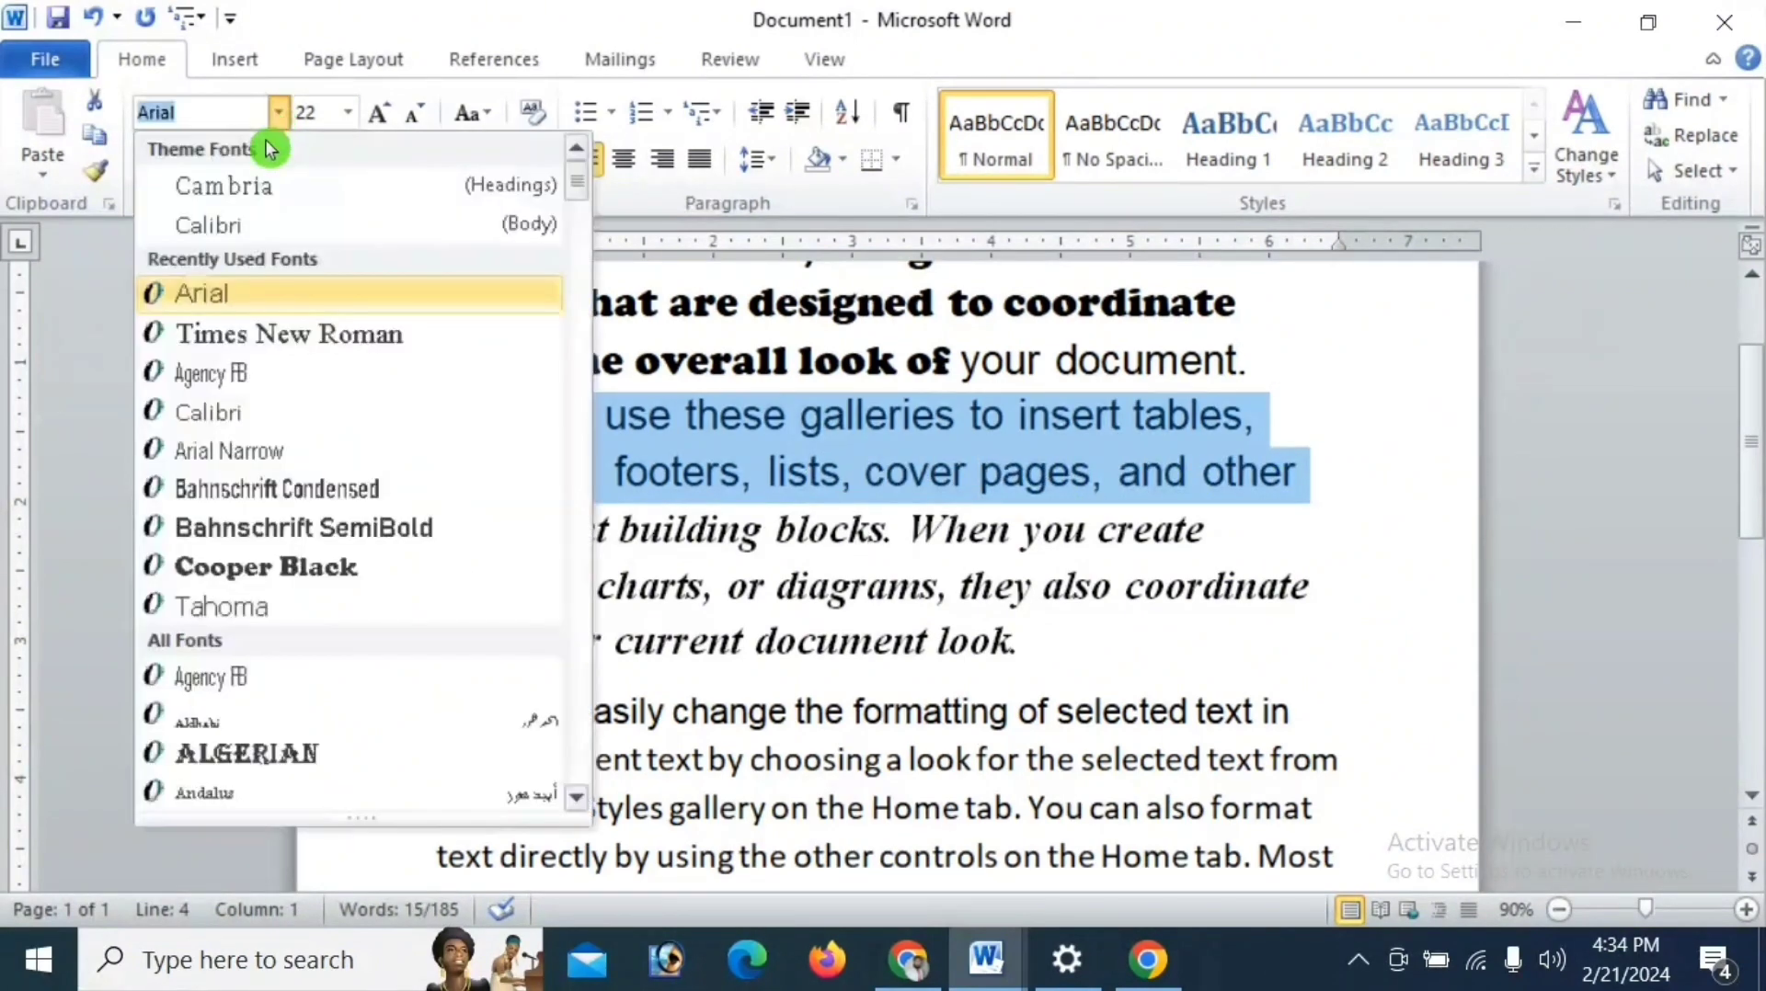
click(259, 333)
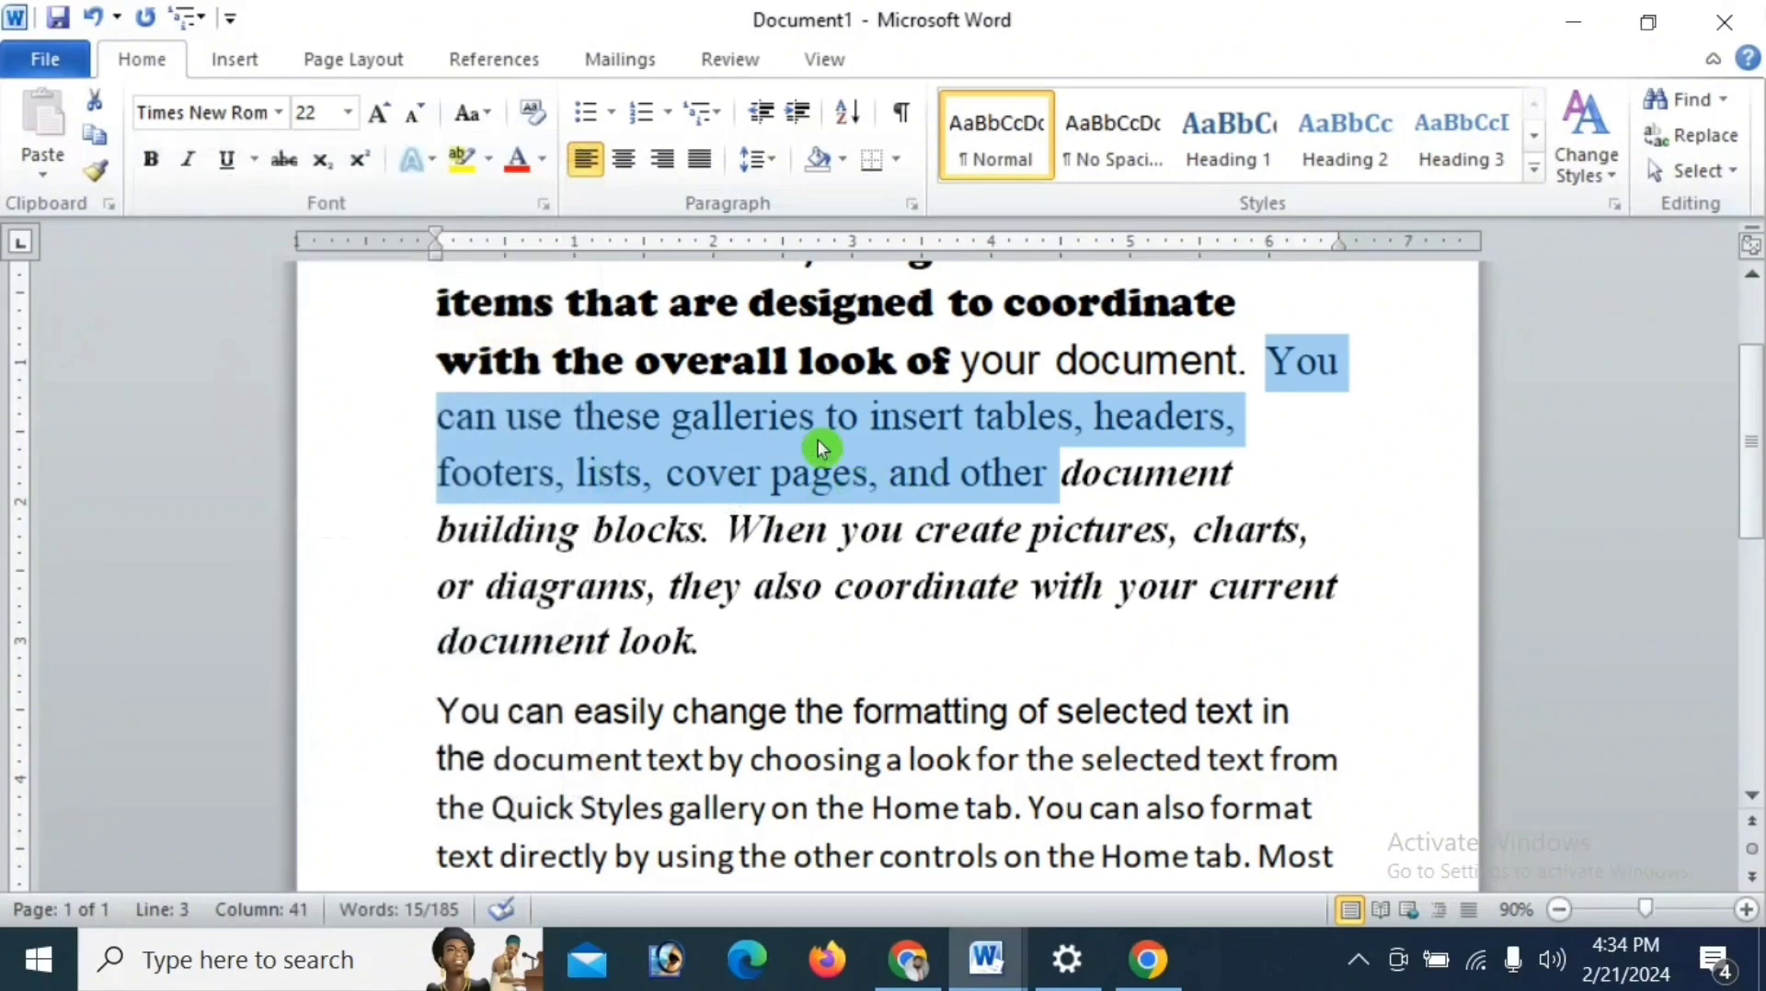
click(156, 158)
click(193, 160)
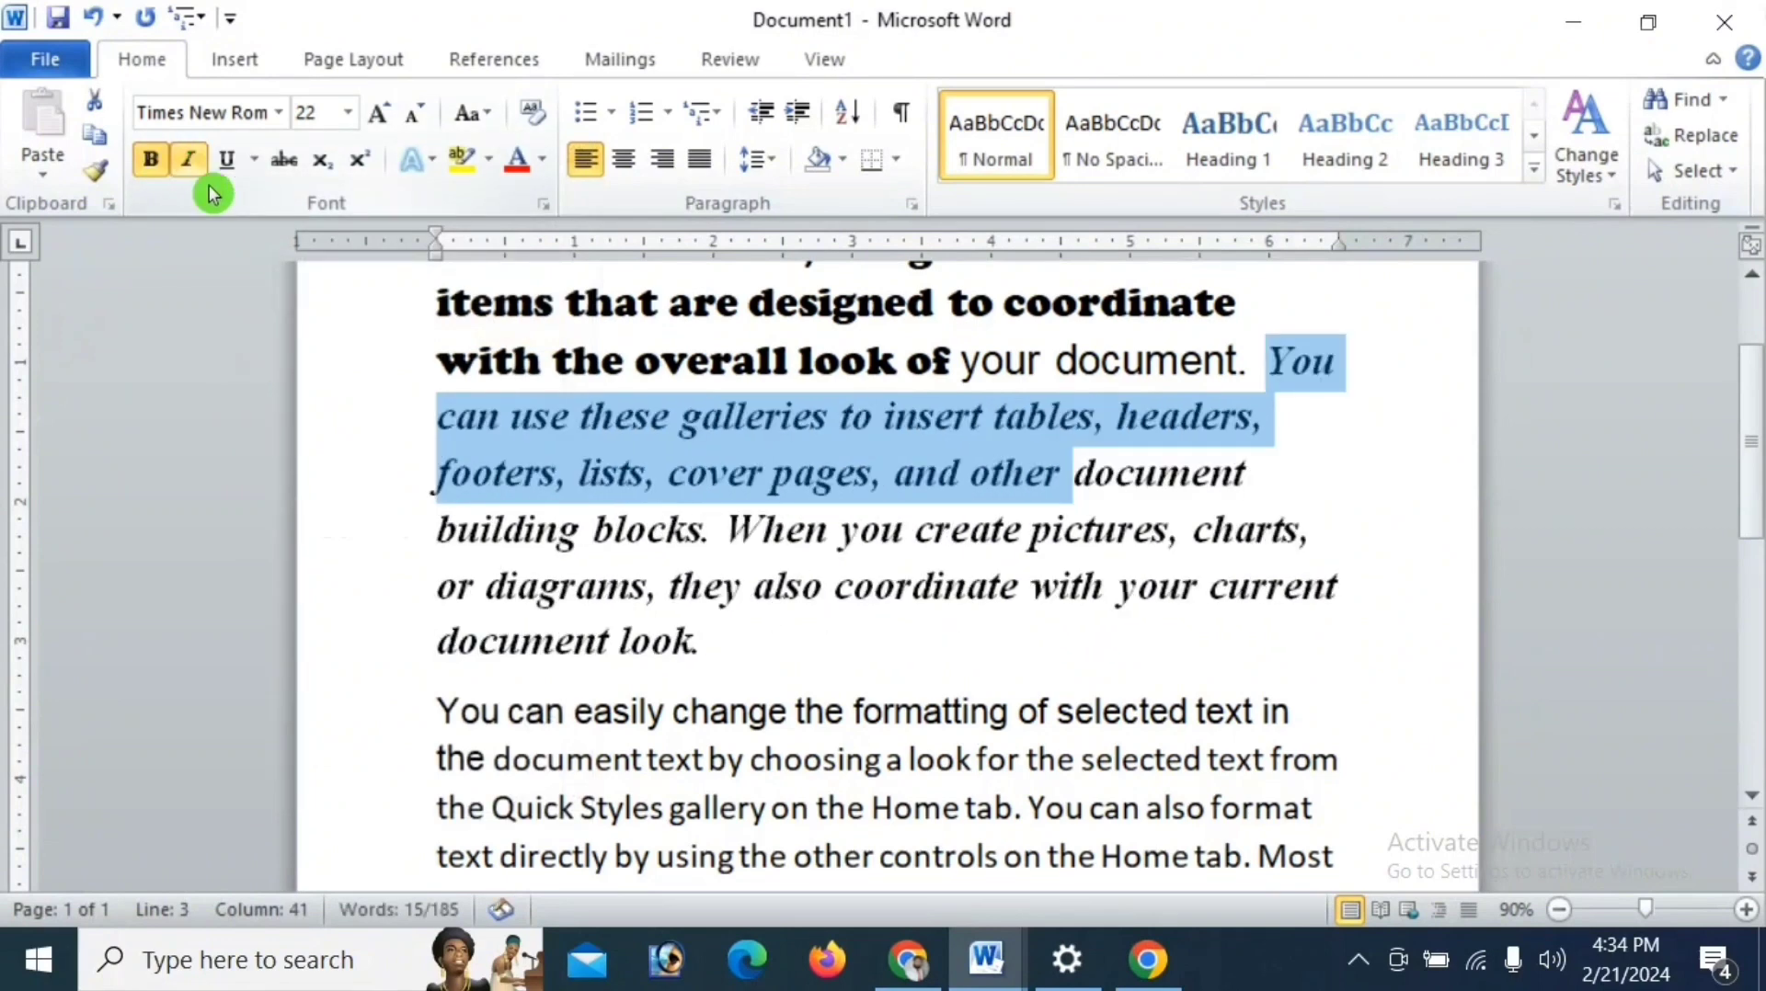
click(580, 474)
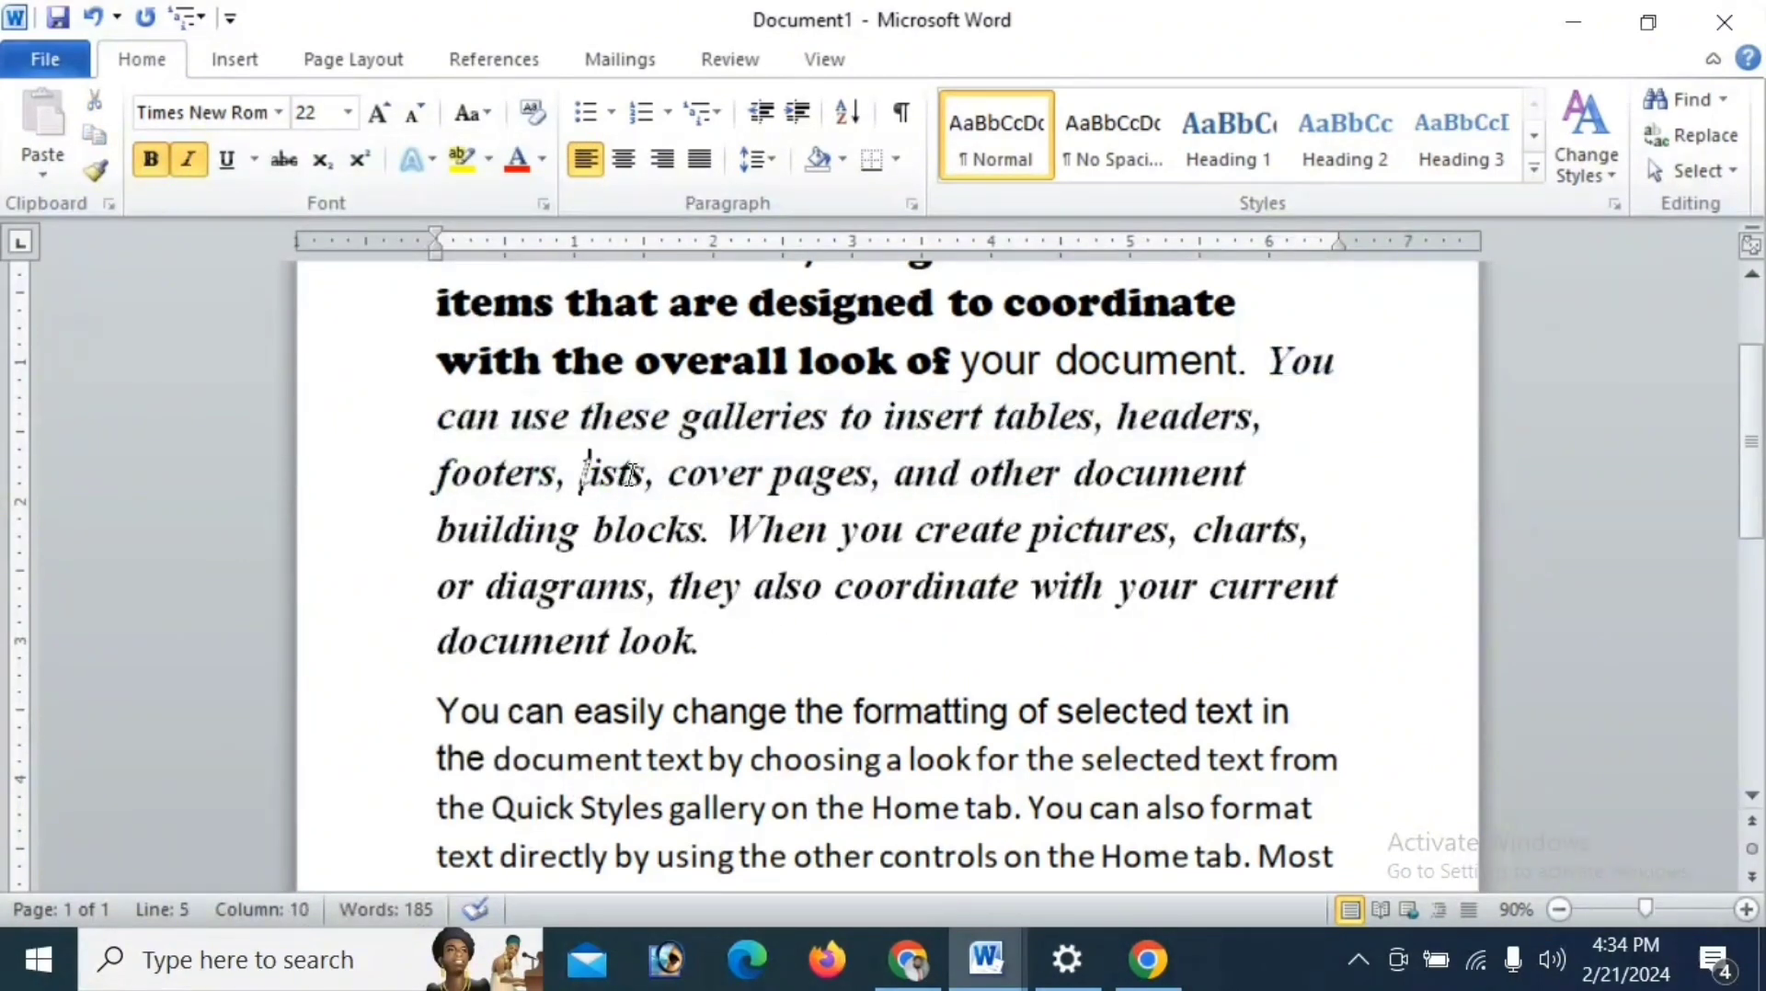
drag(1265, 365, 1221, 618)
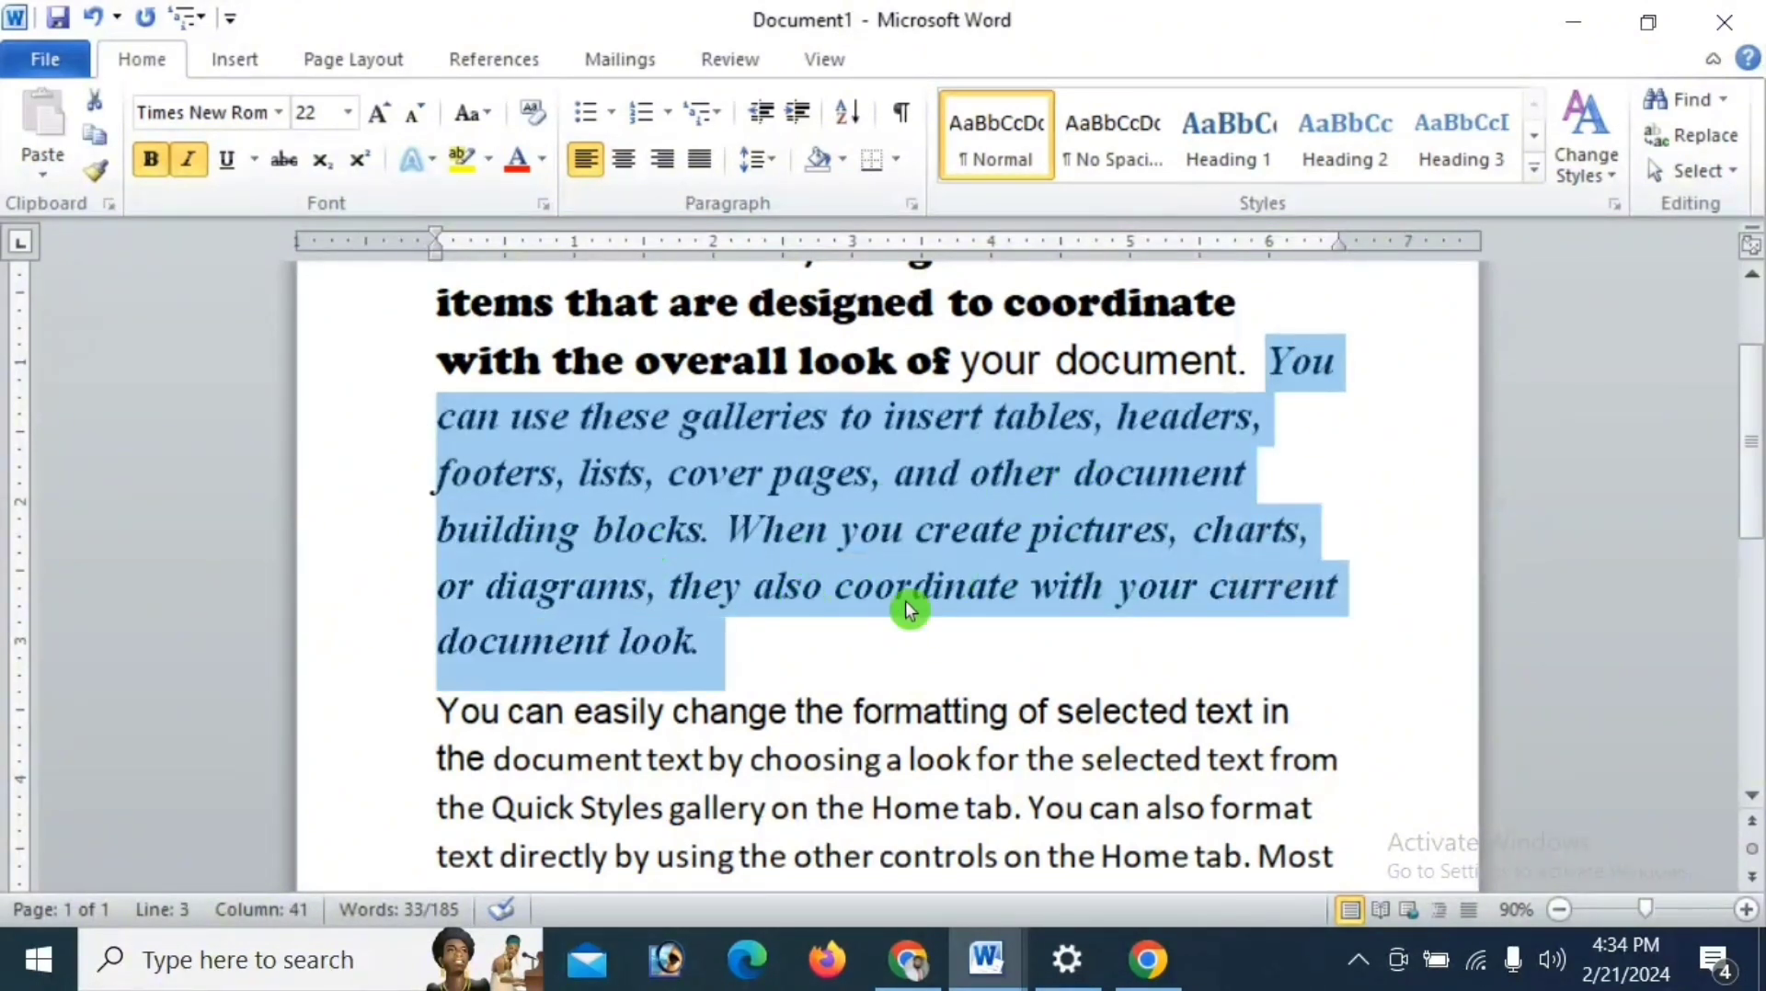
click(976, 655)
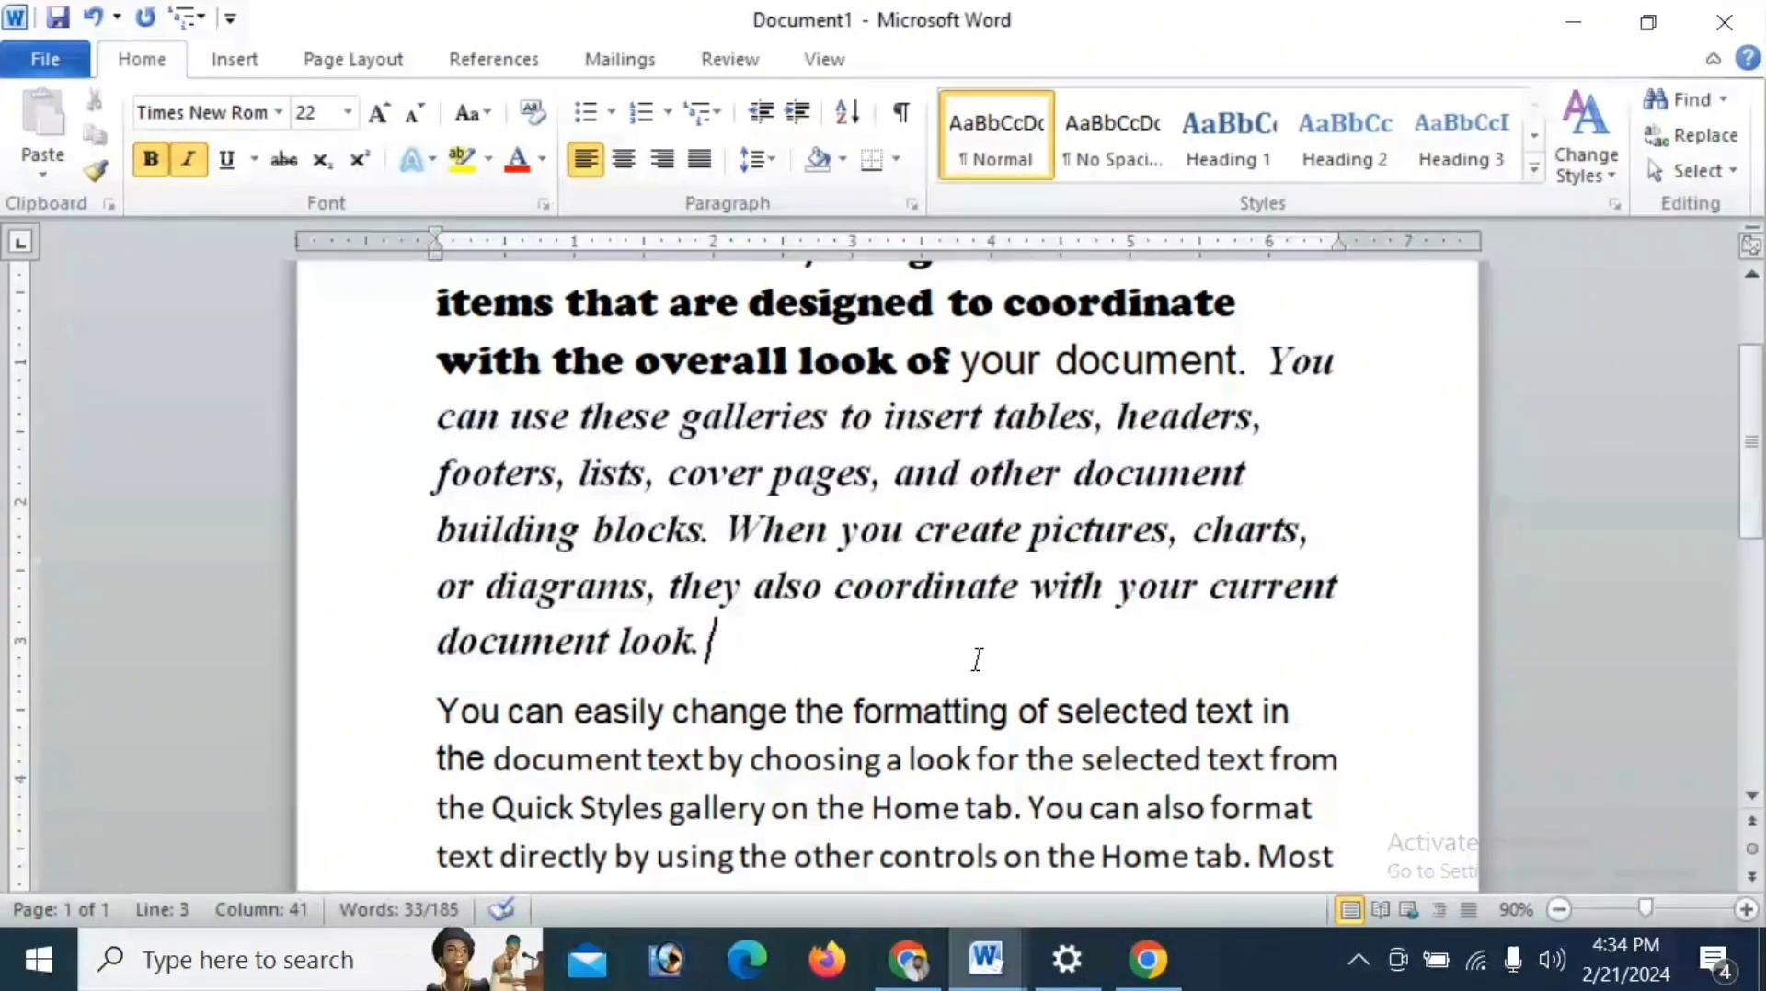
scroll(830, 485, up, 1)
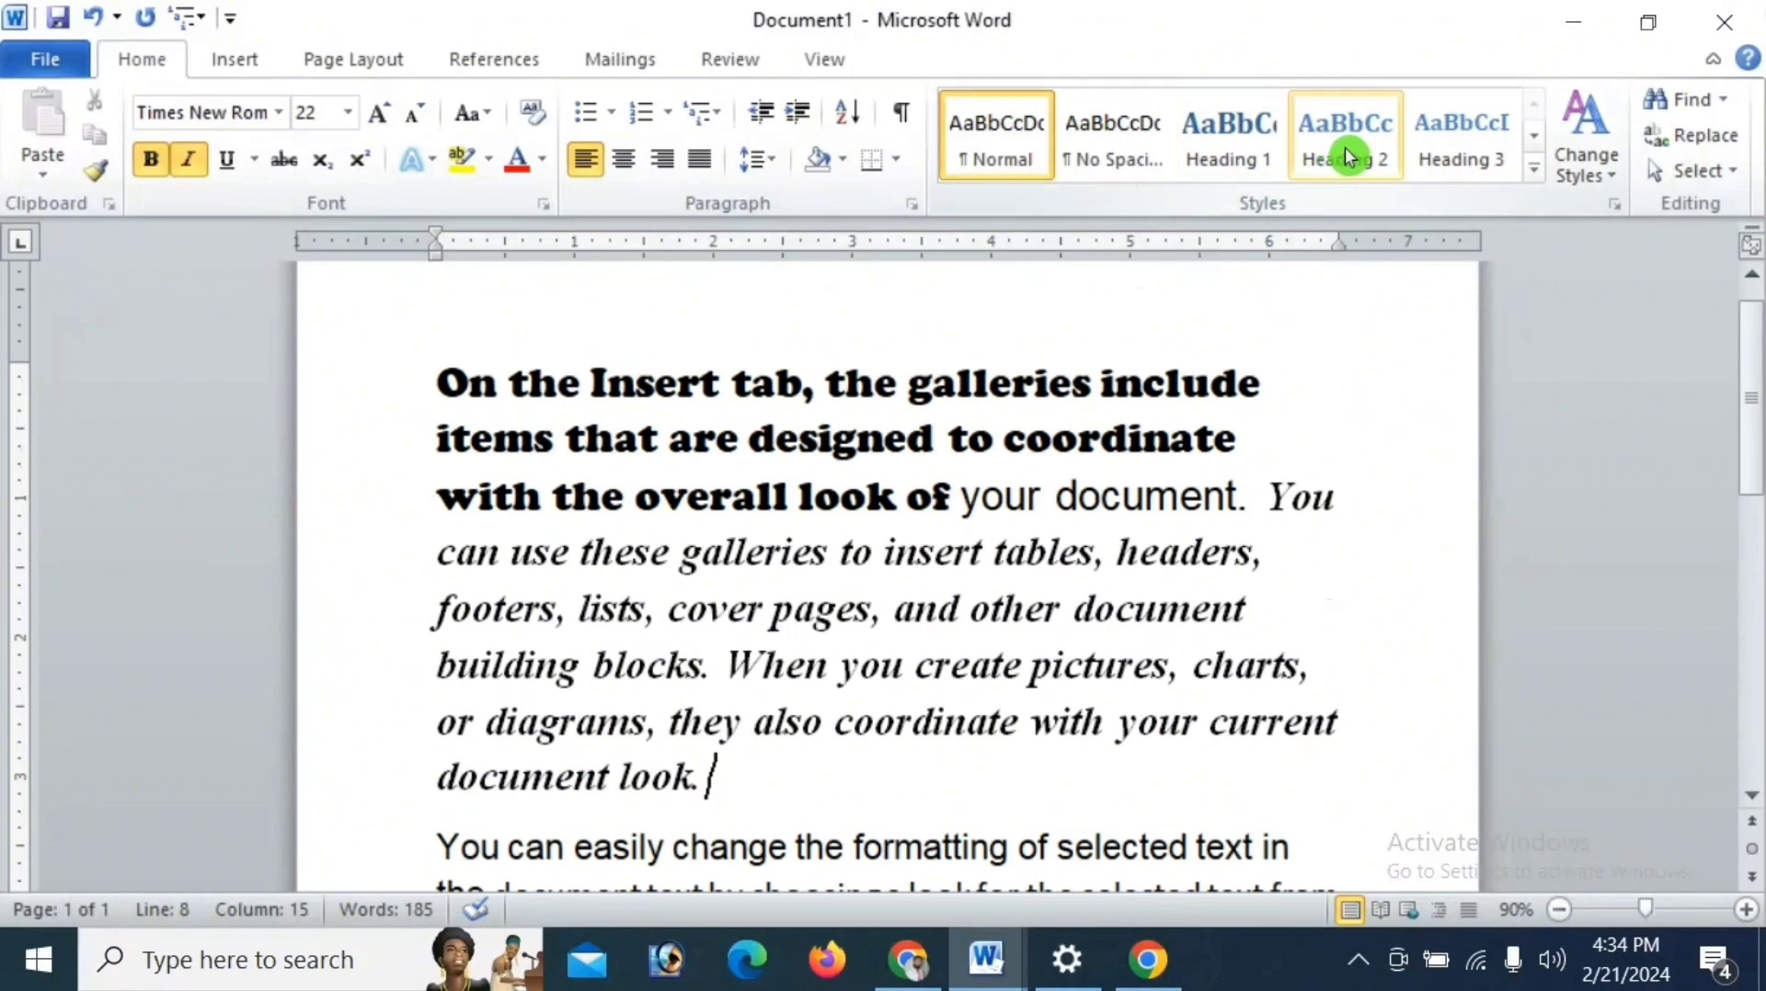
click(1534, 168)
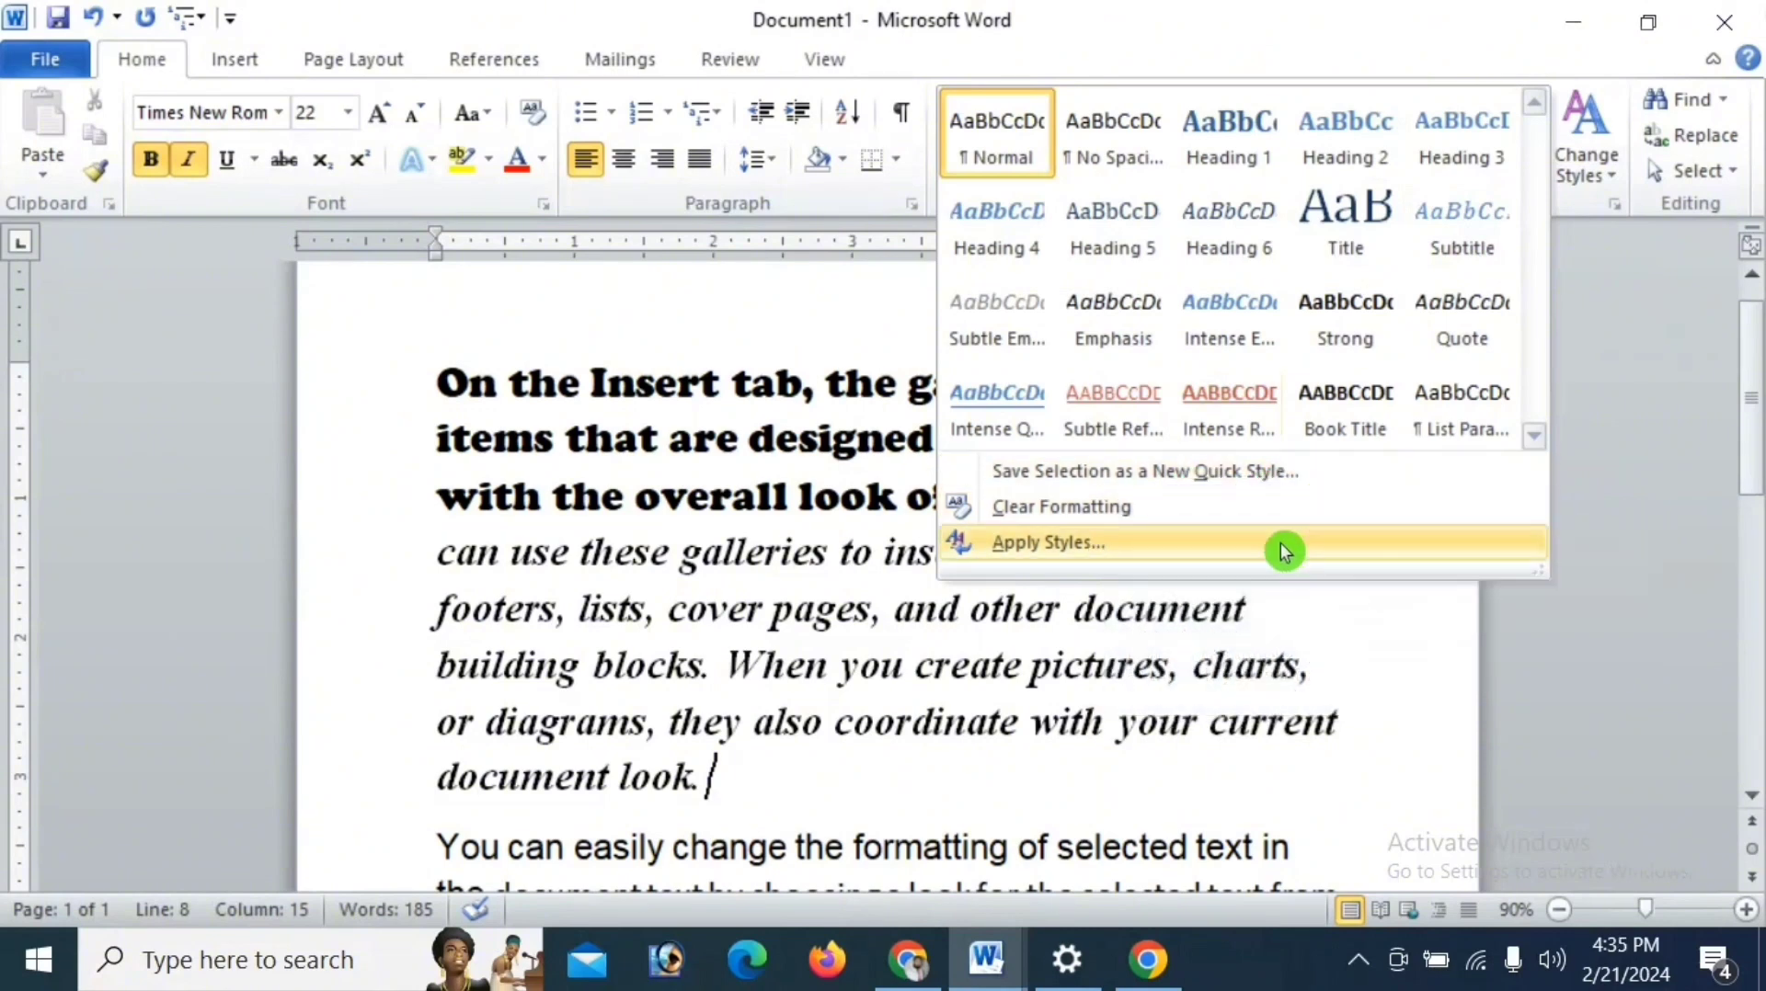
click(1337, 610)
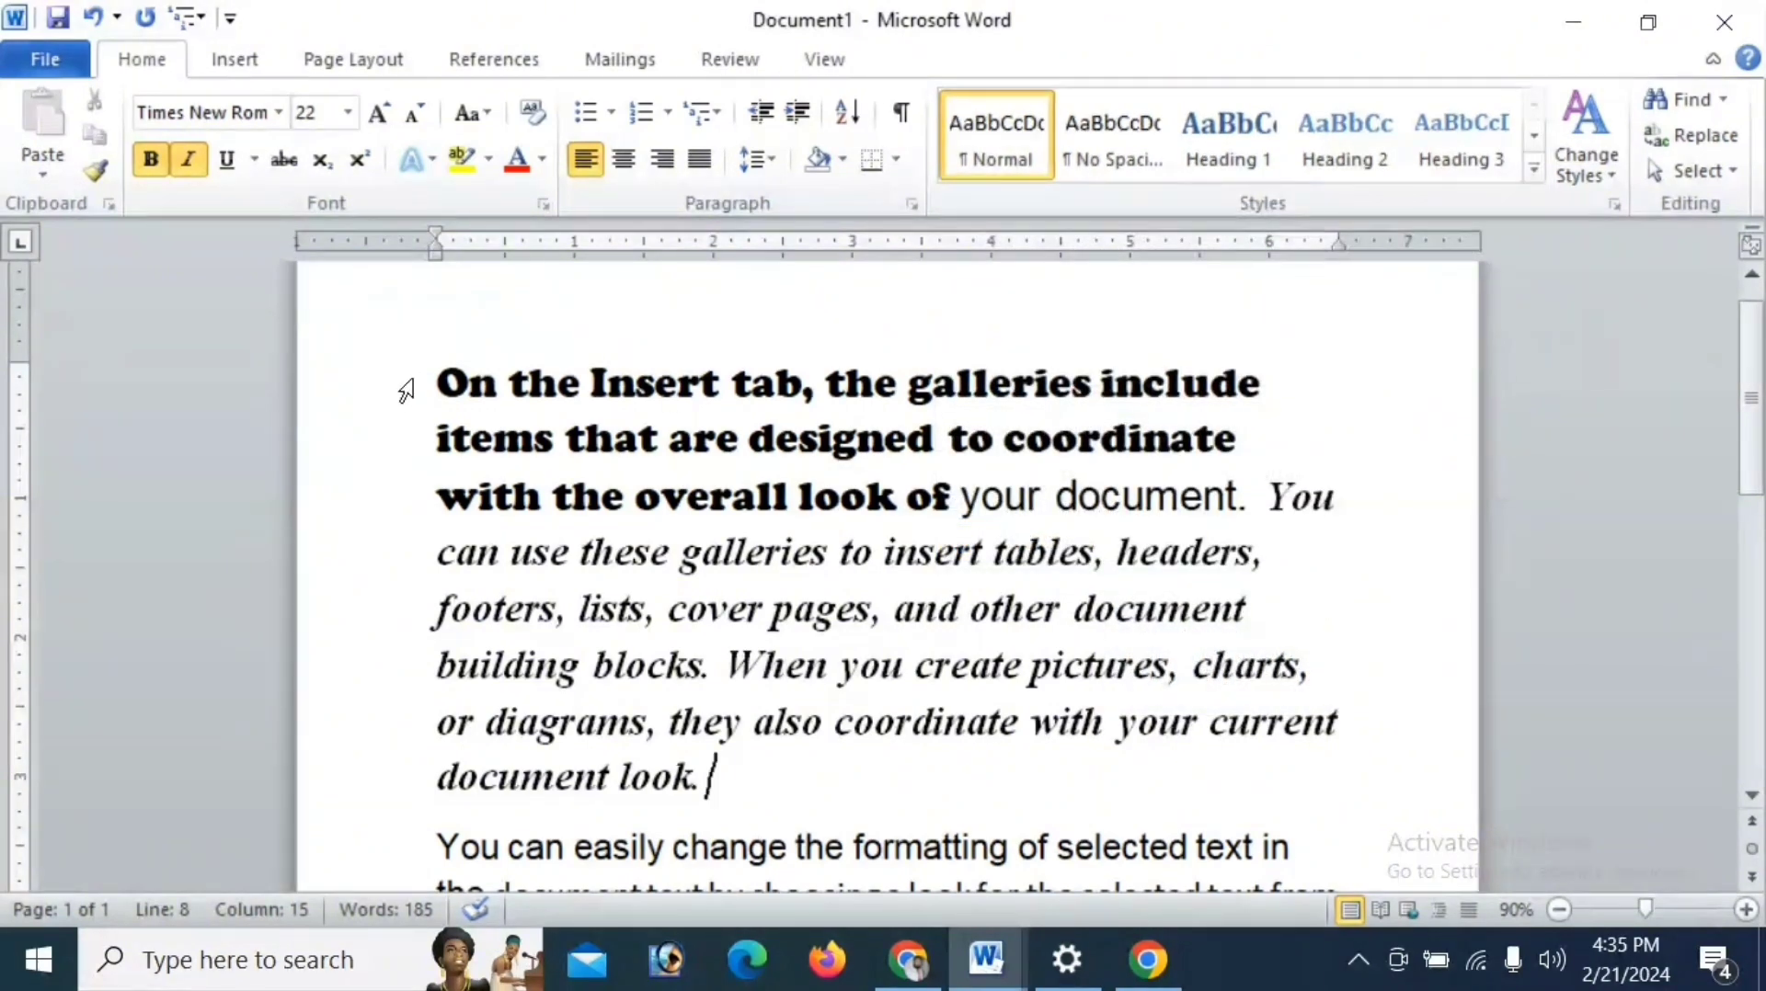
- Start a new quick style from the Cooper Black text opening the first paragraph, naming it with a personal name followed by 10
drag(437, 382, 952, 492)
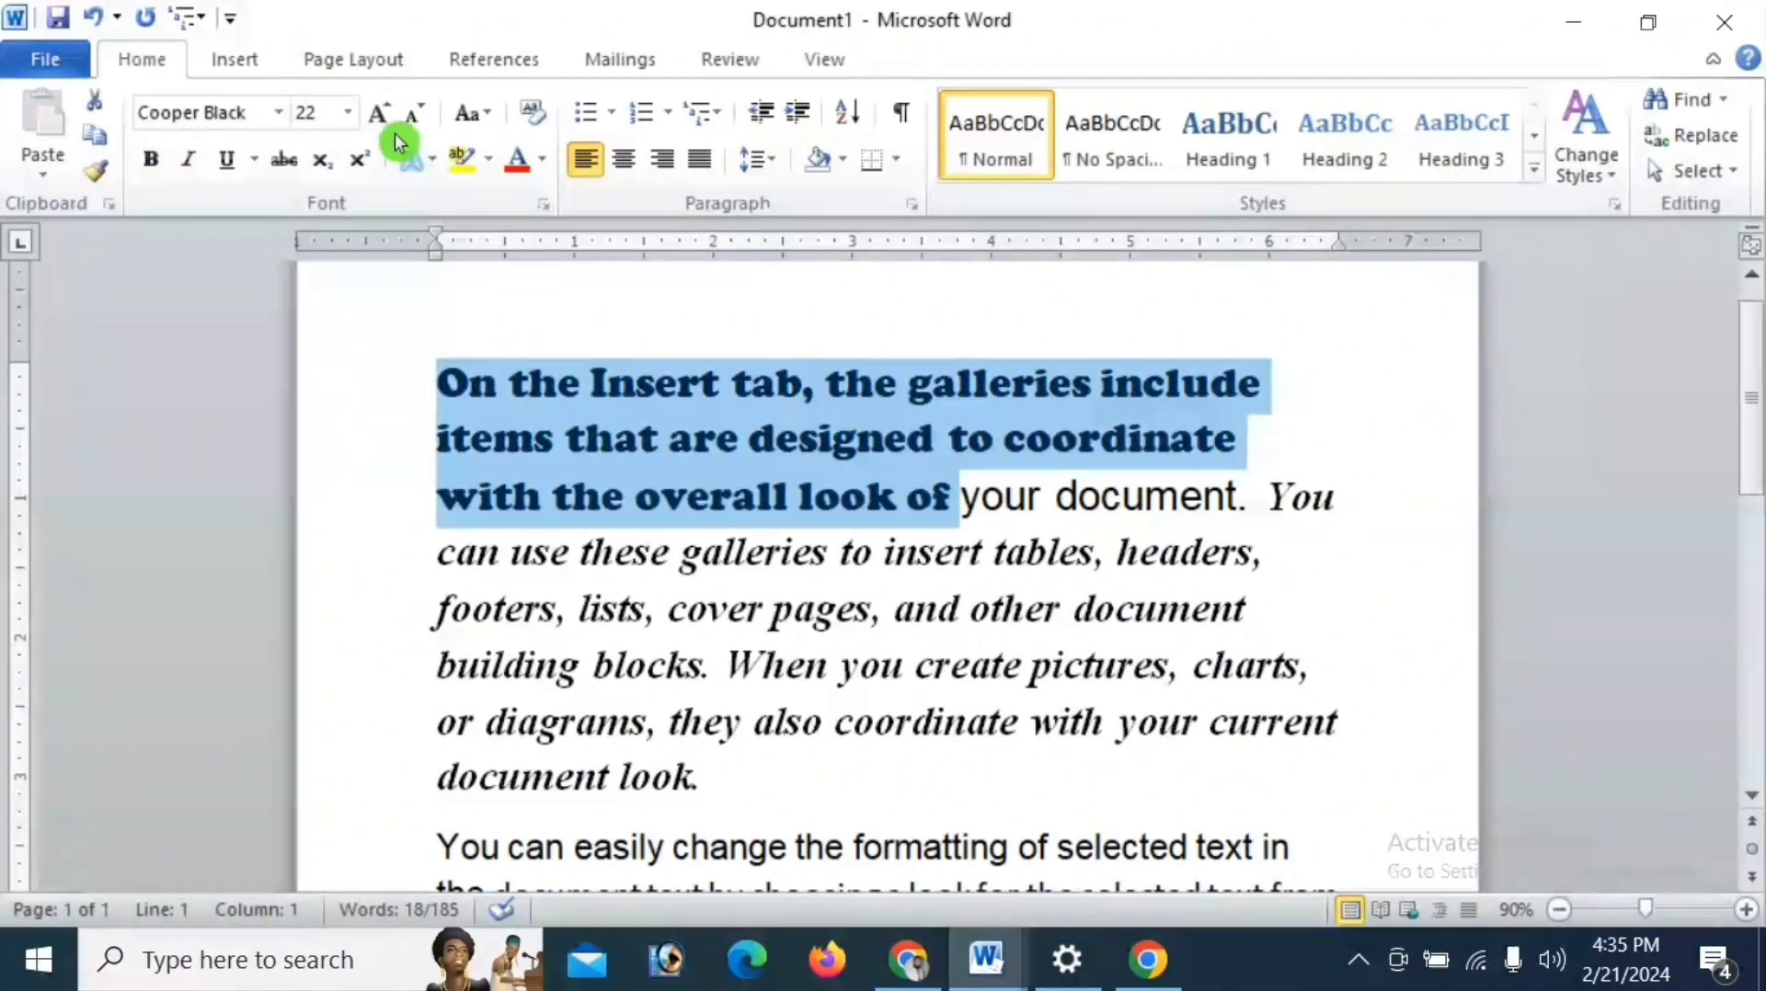
click(1534, 168)
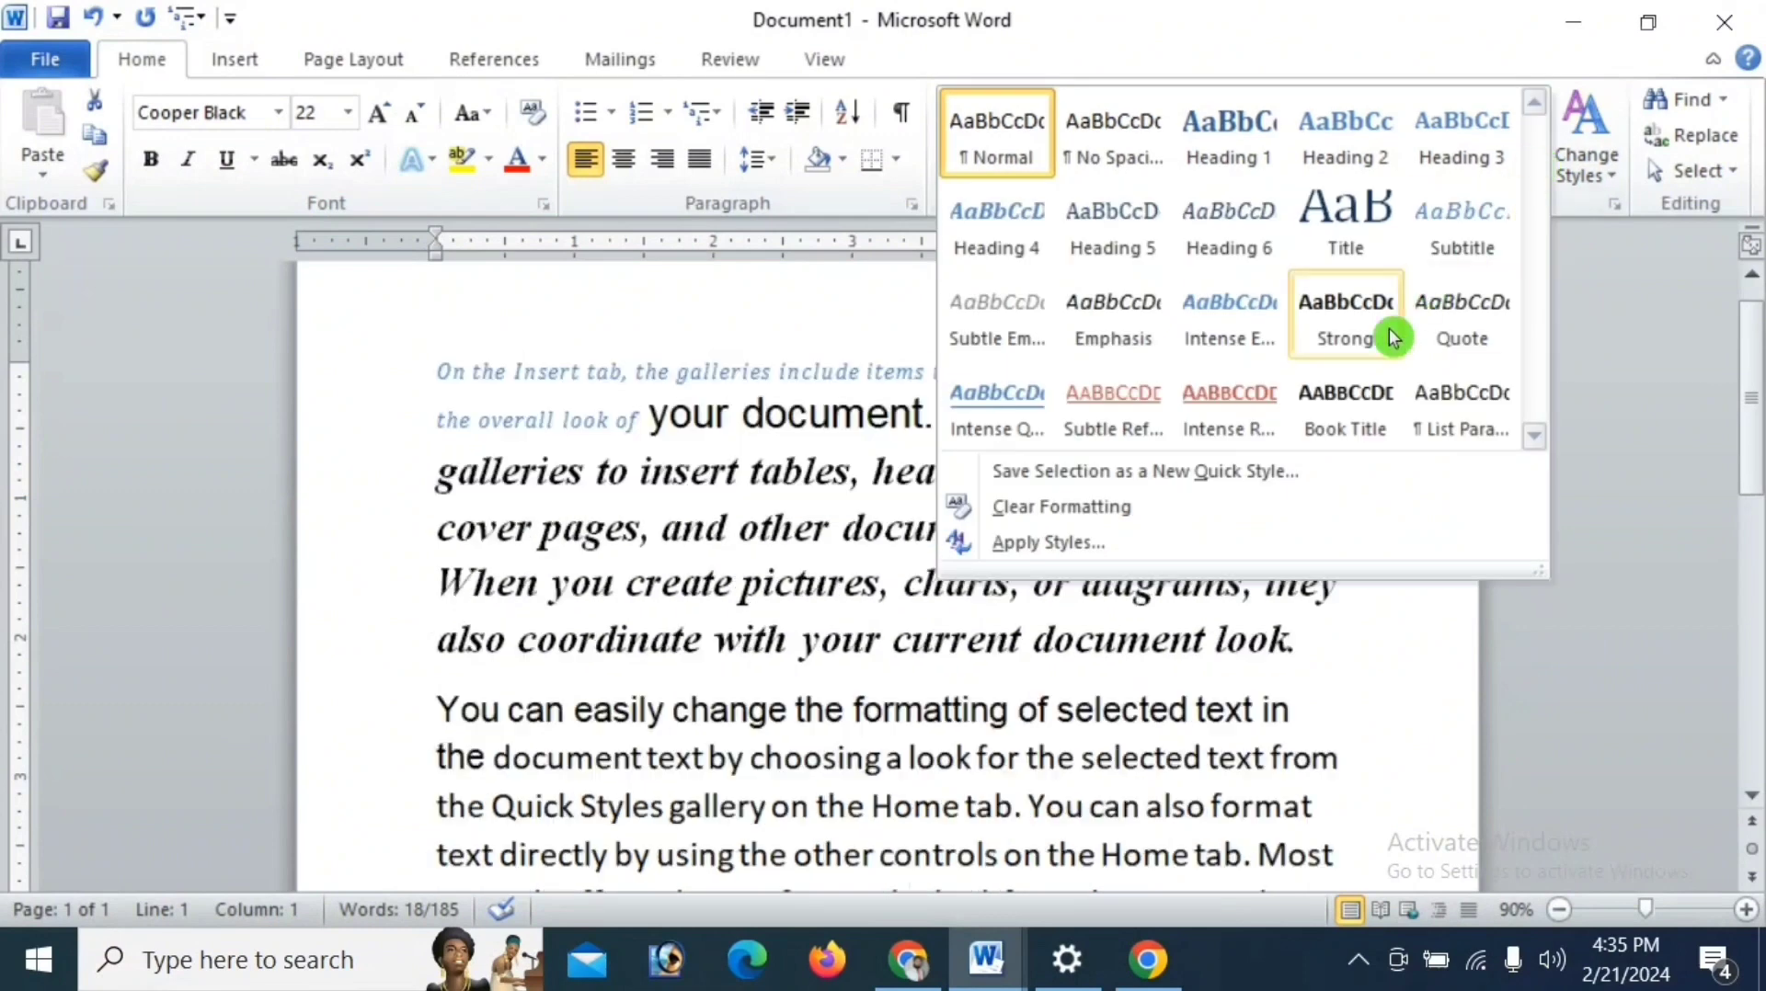
click(1192, 470)
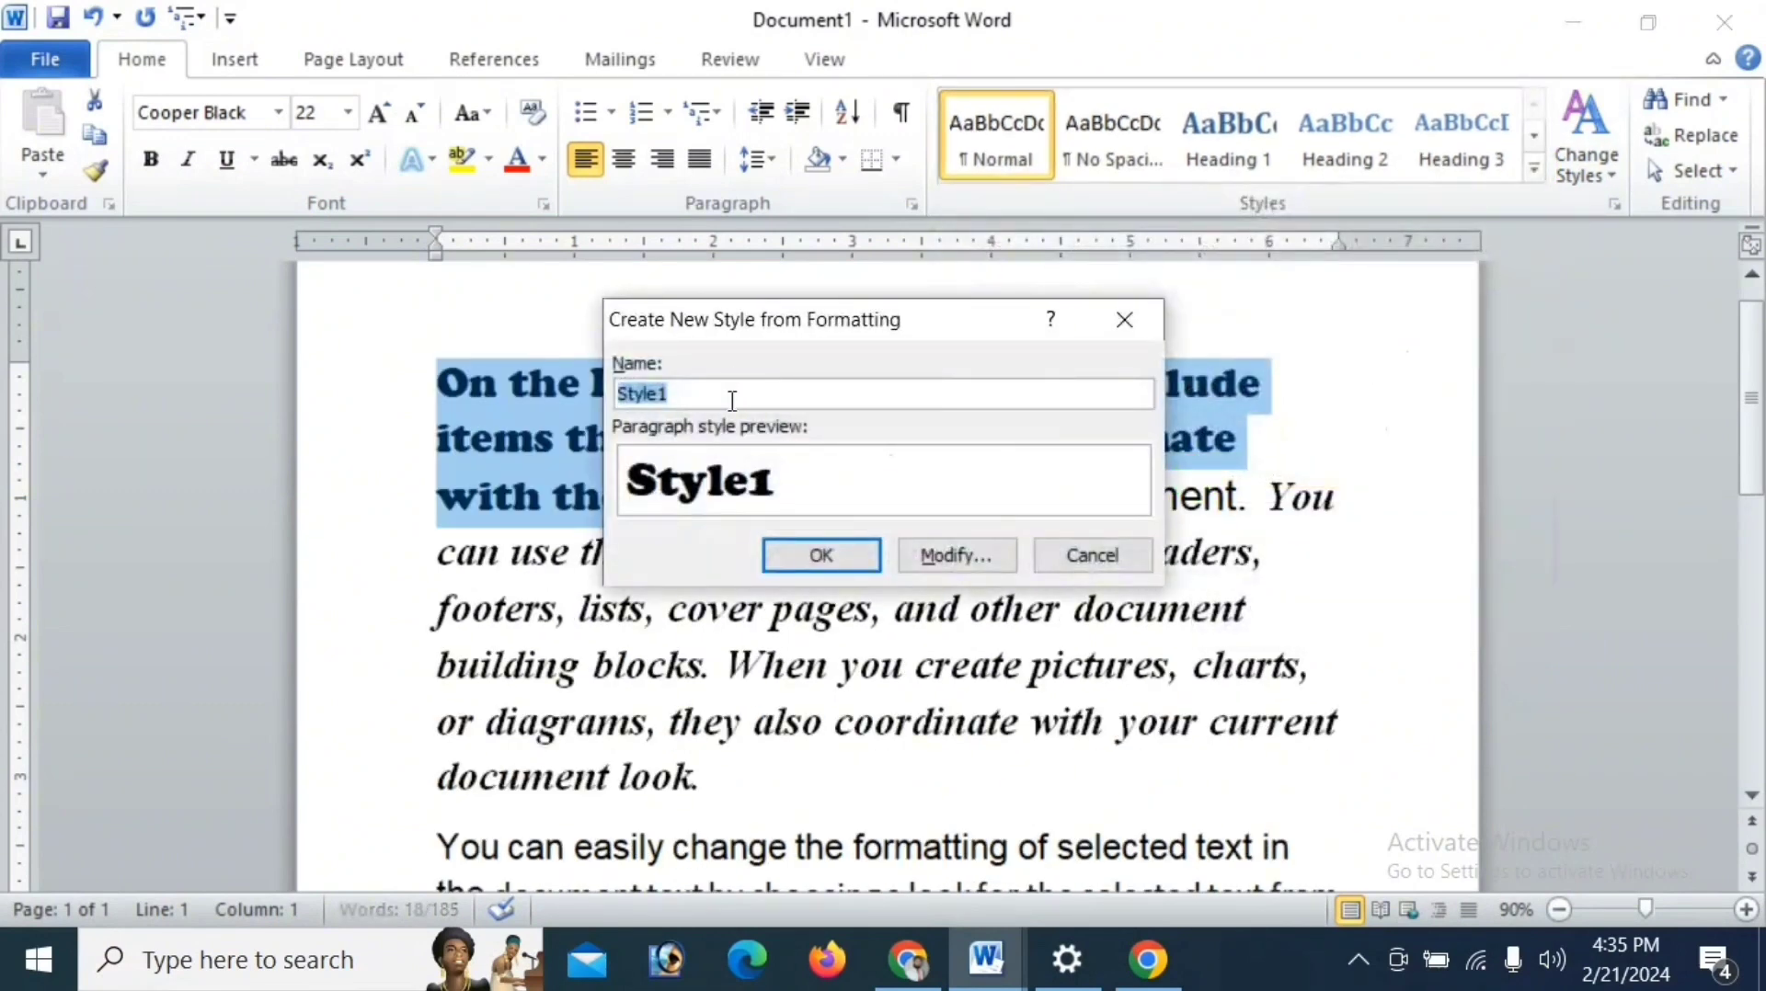
key(BackSpace)
click(733, 407)
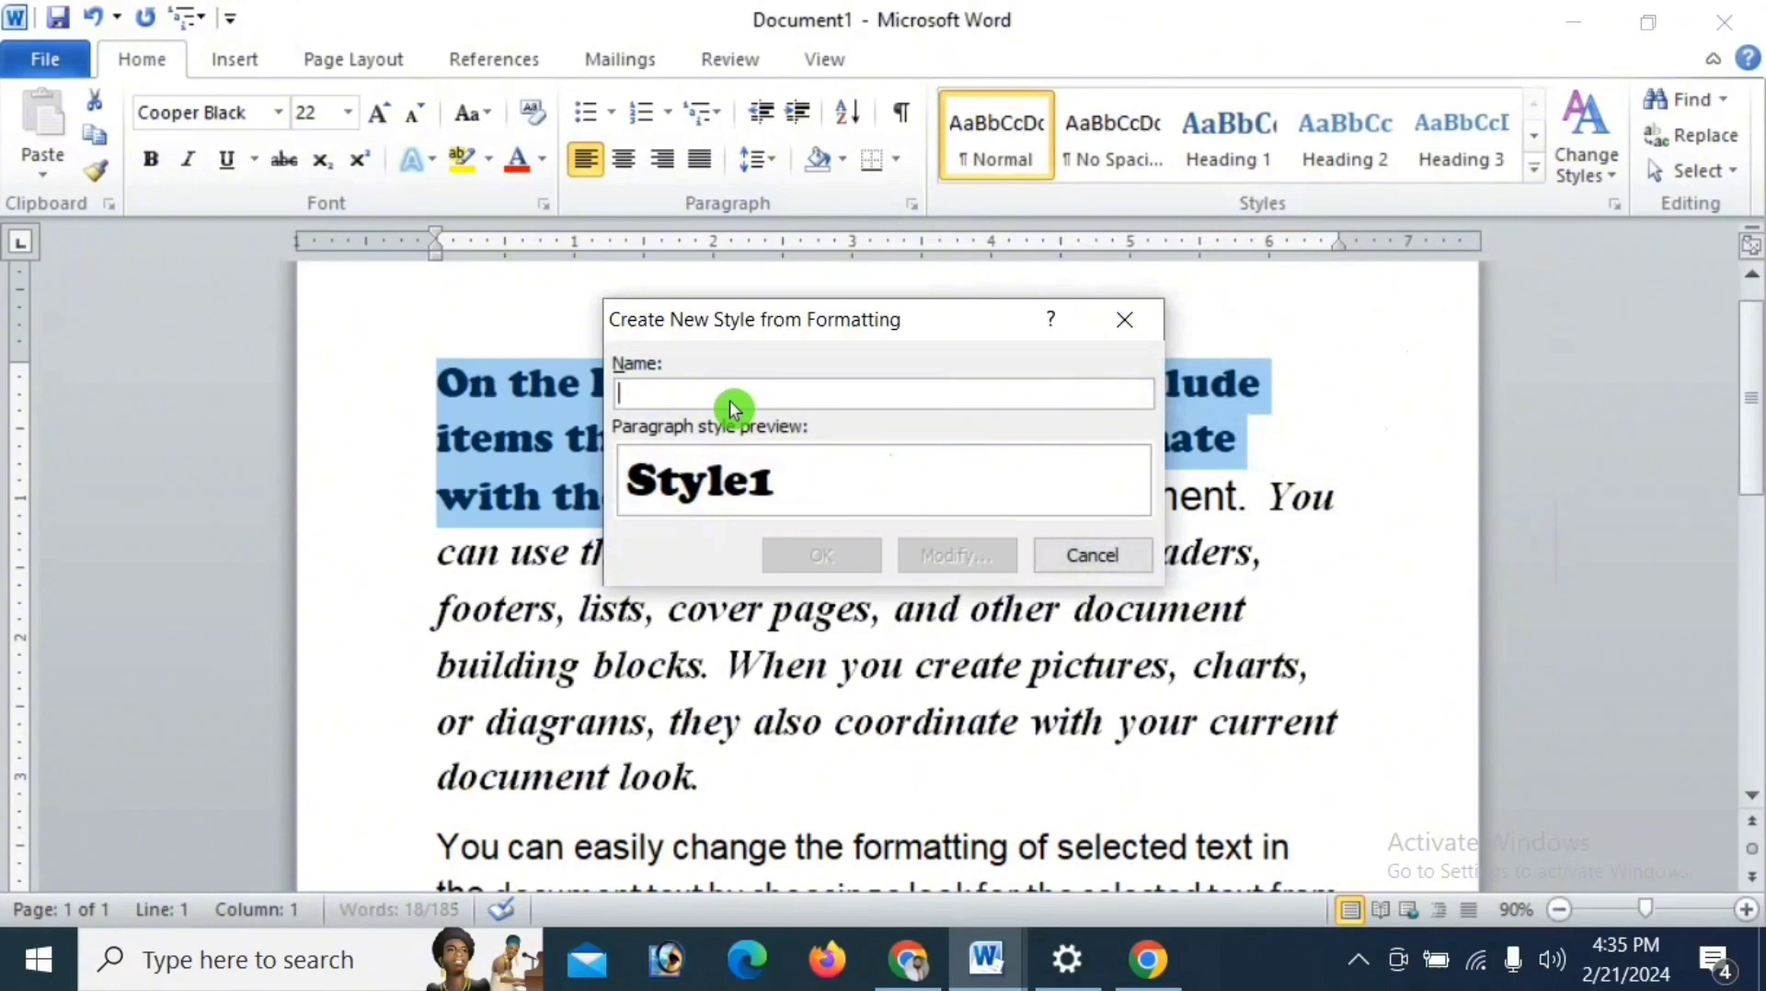
text(S)
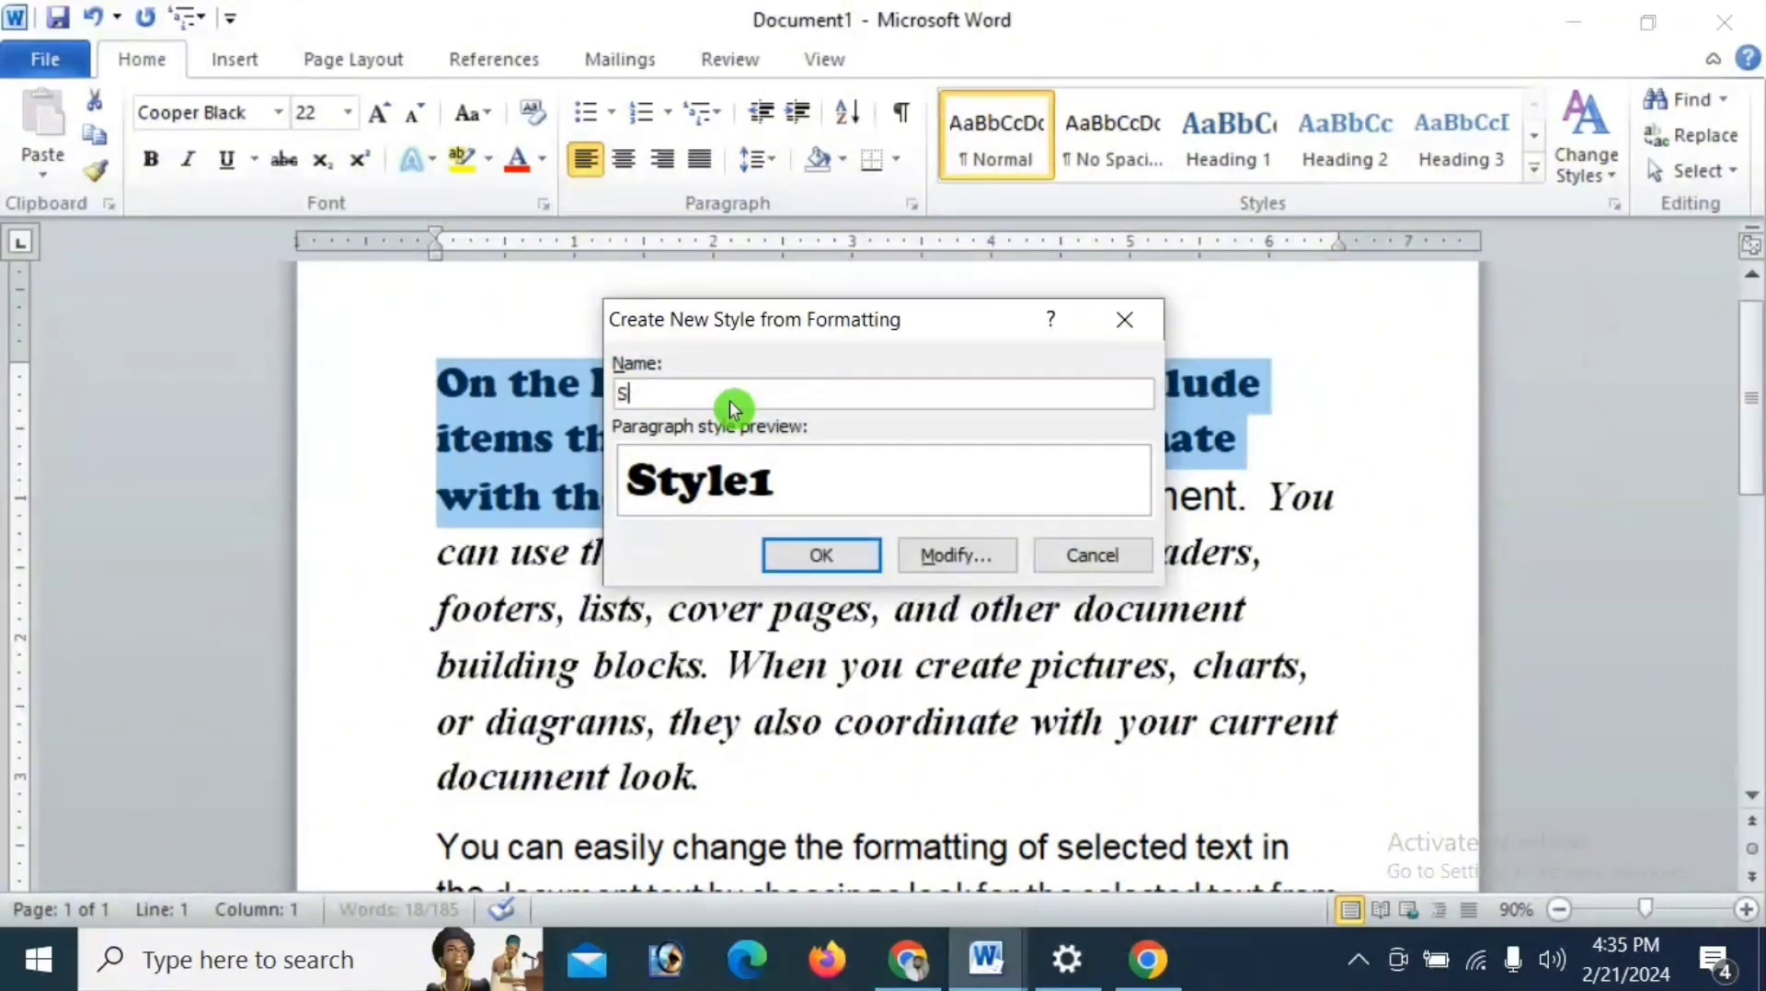
key(BackSpace)
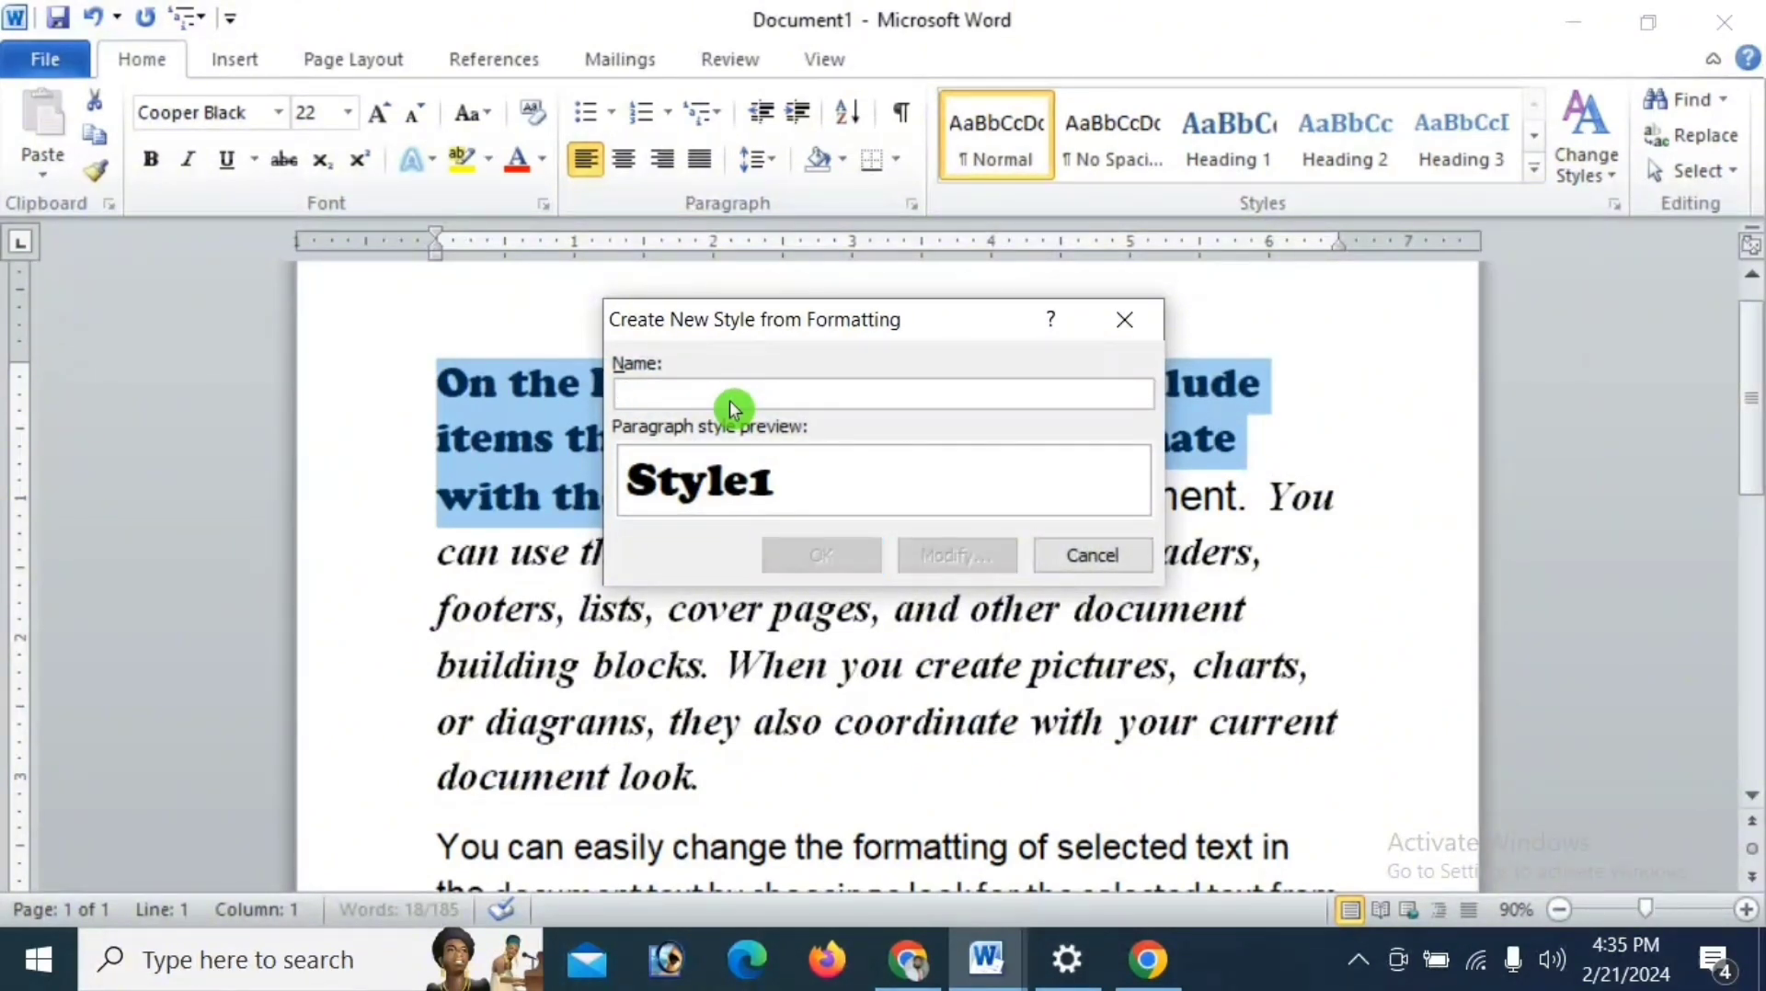
text(Shezi 10)
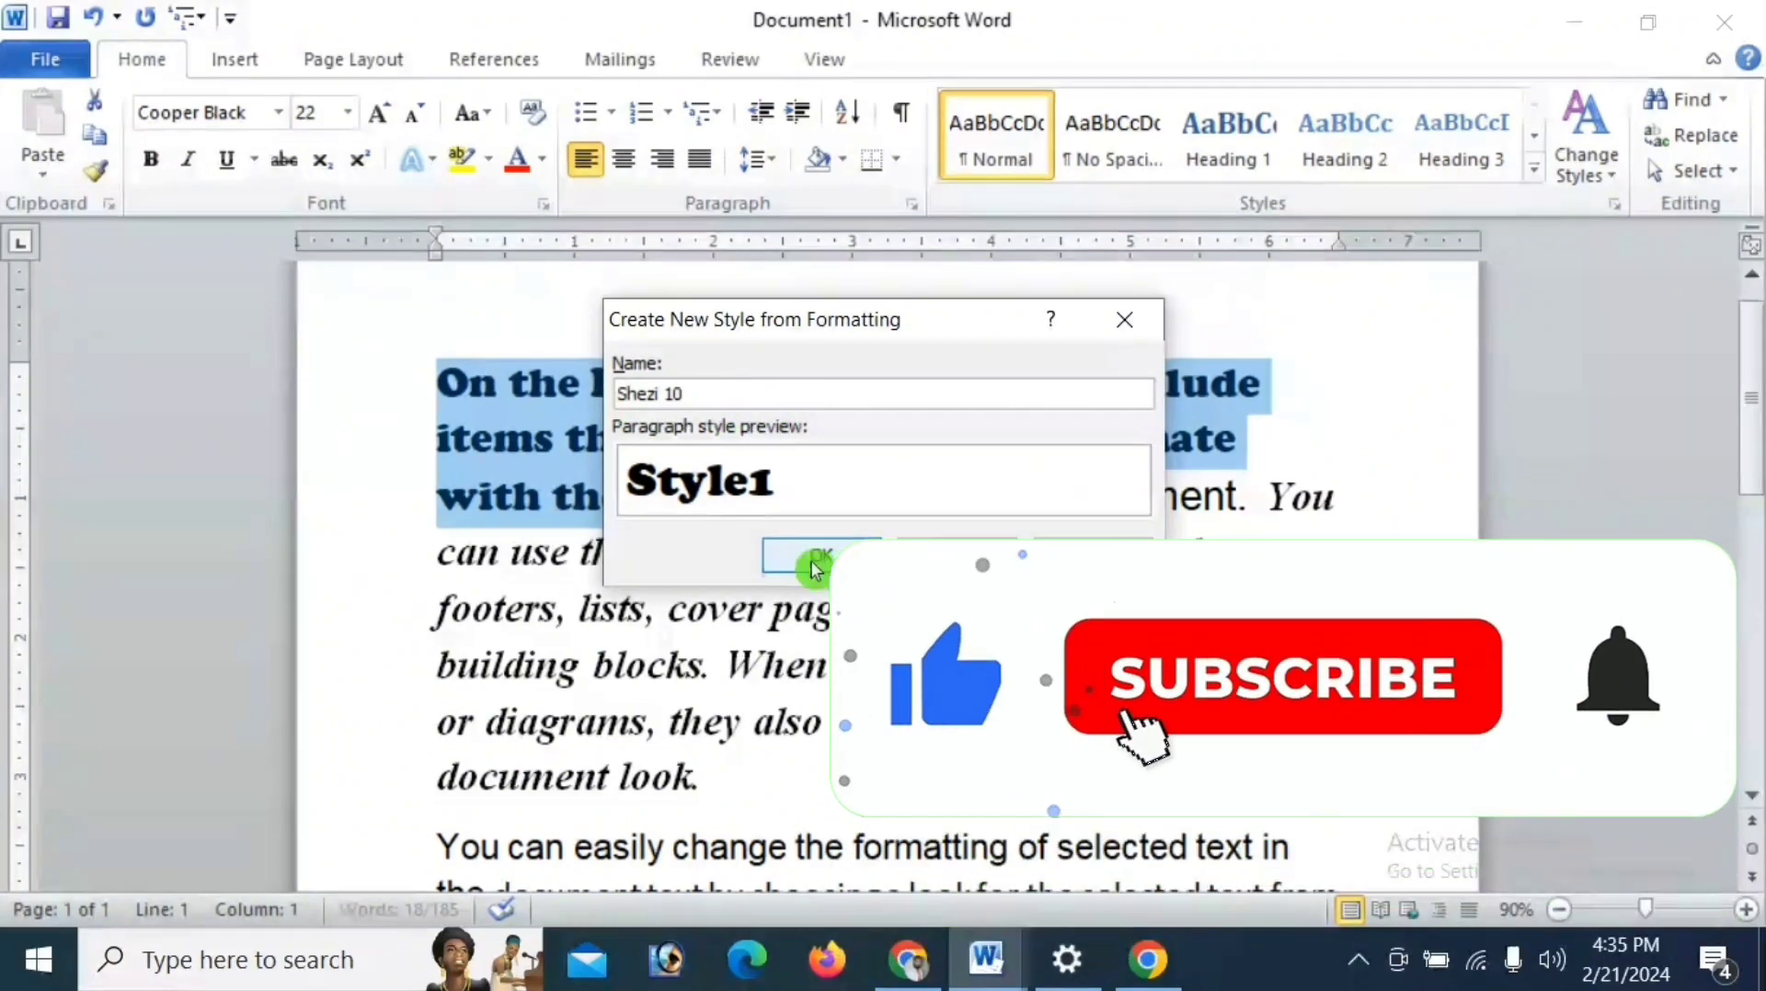
click(958, 555)
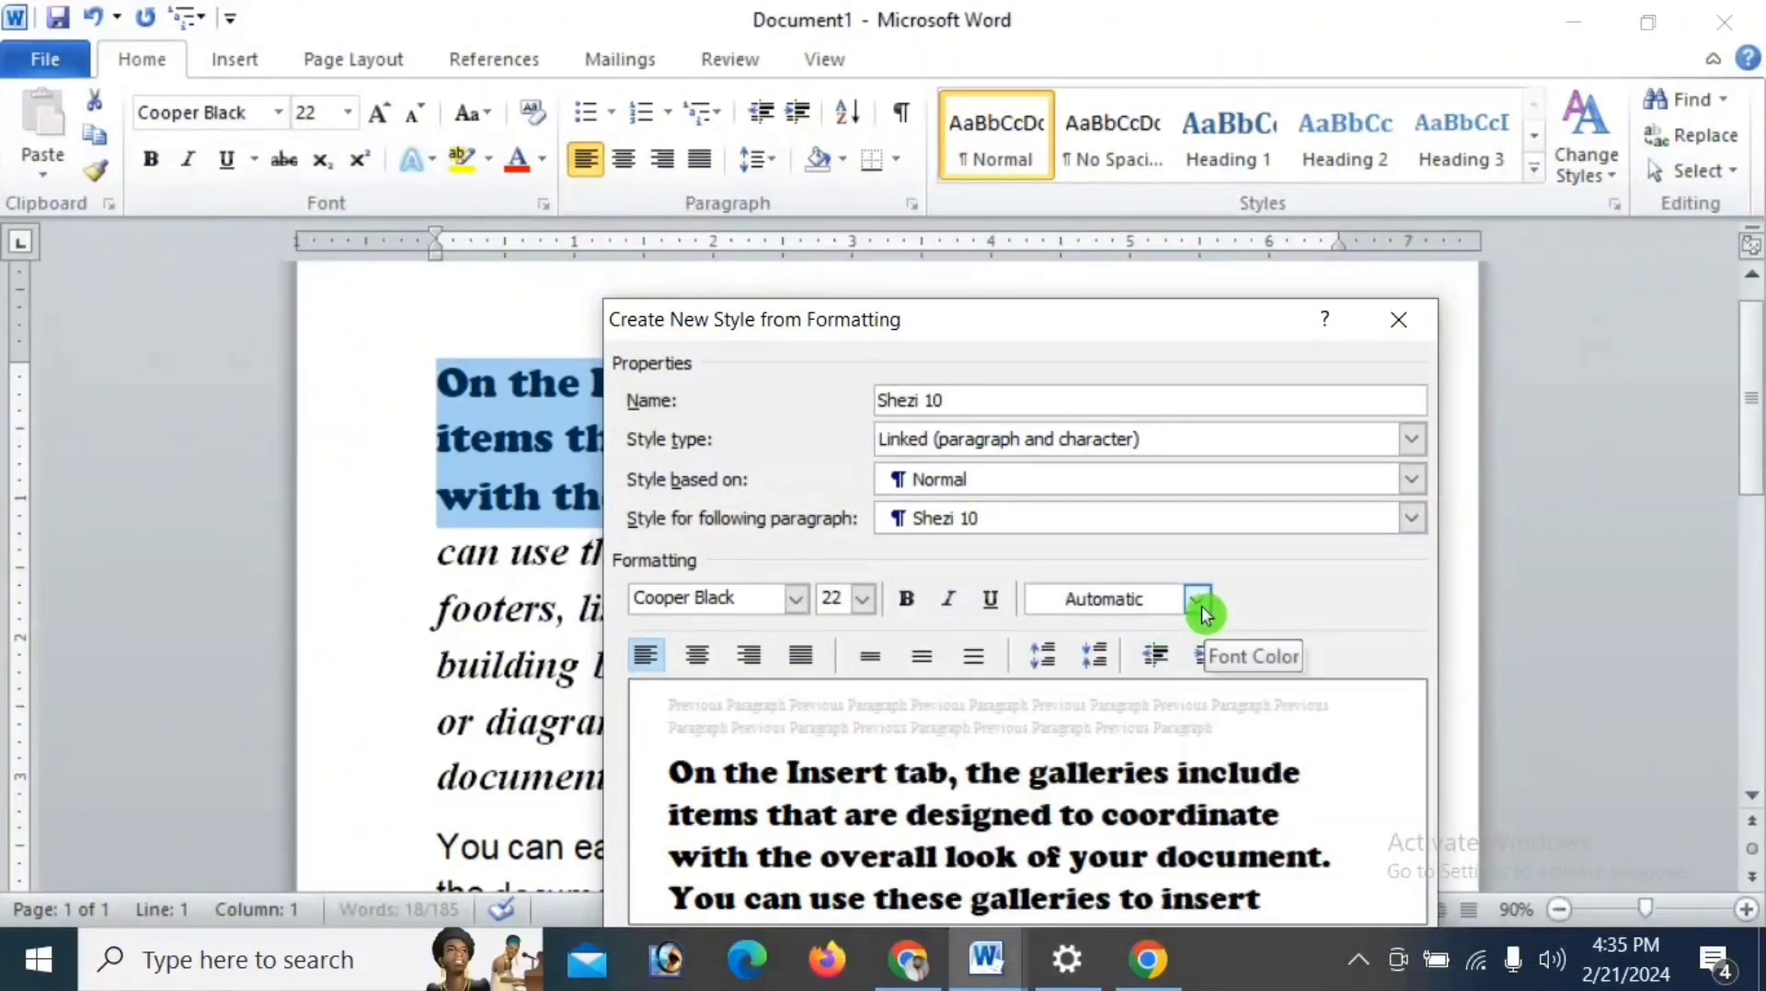
click(905, 599)
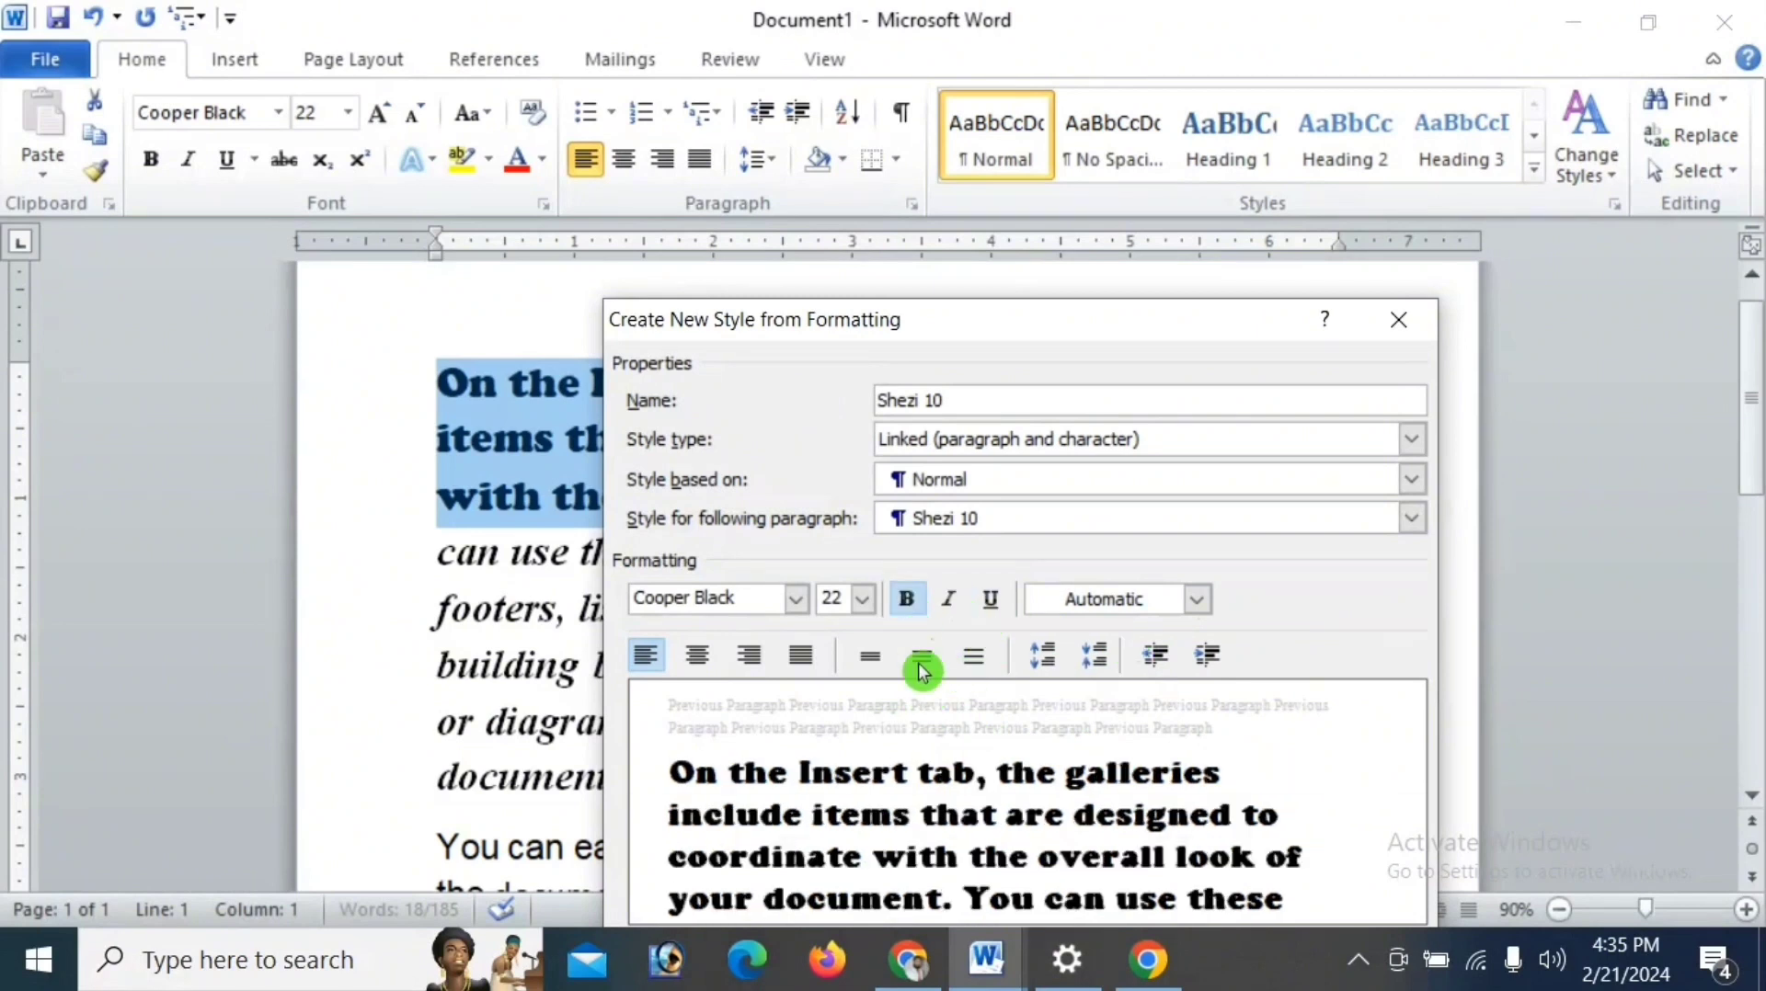
click(948, 601)
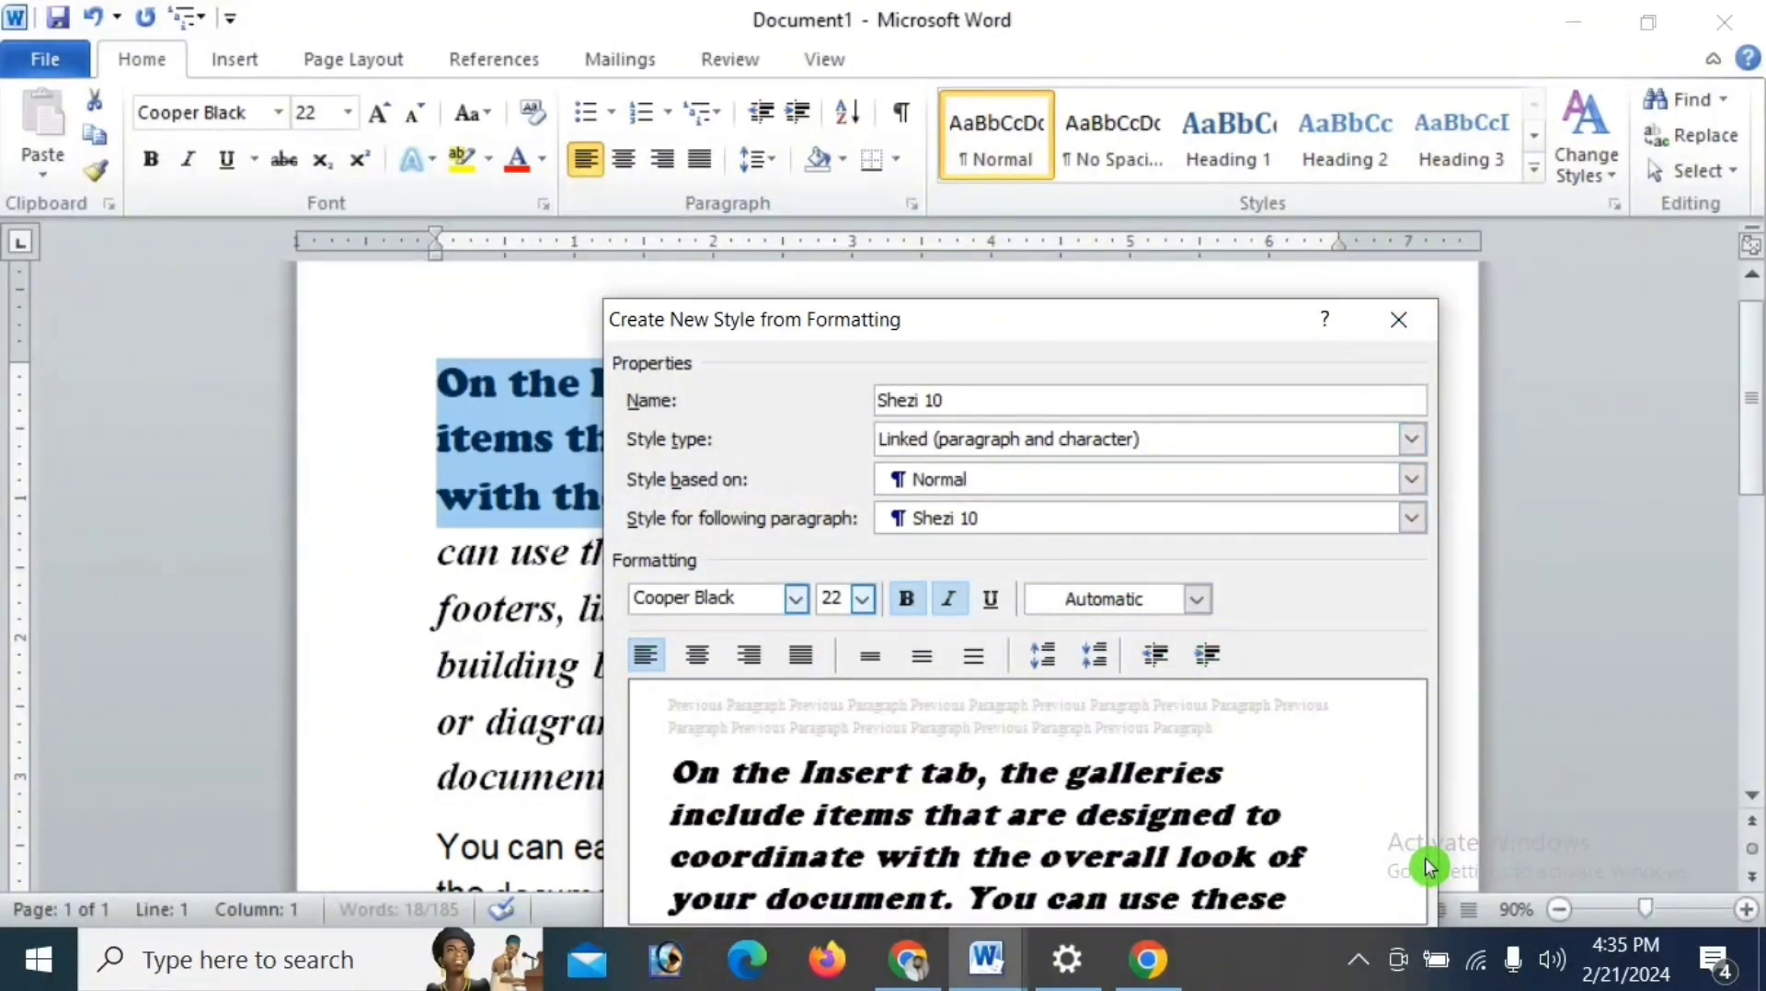
click(1400, 322)
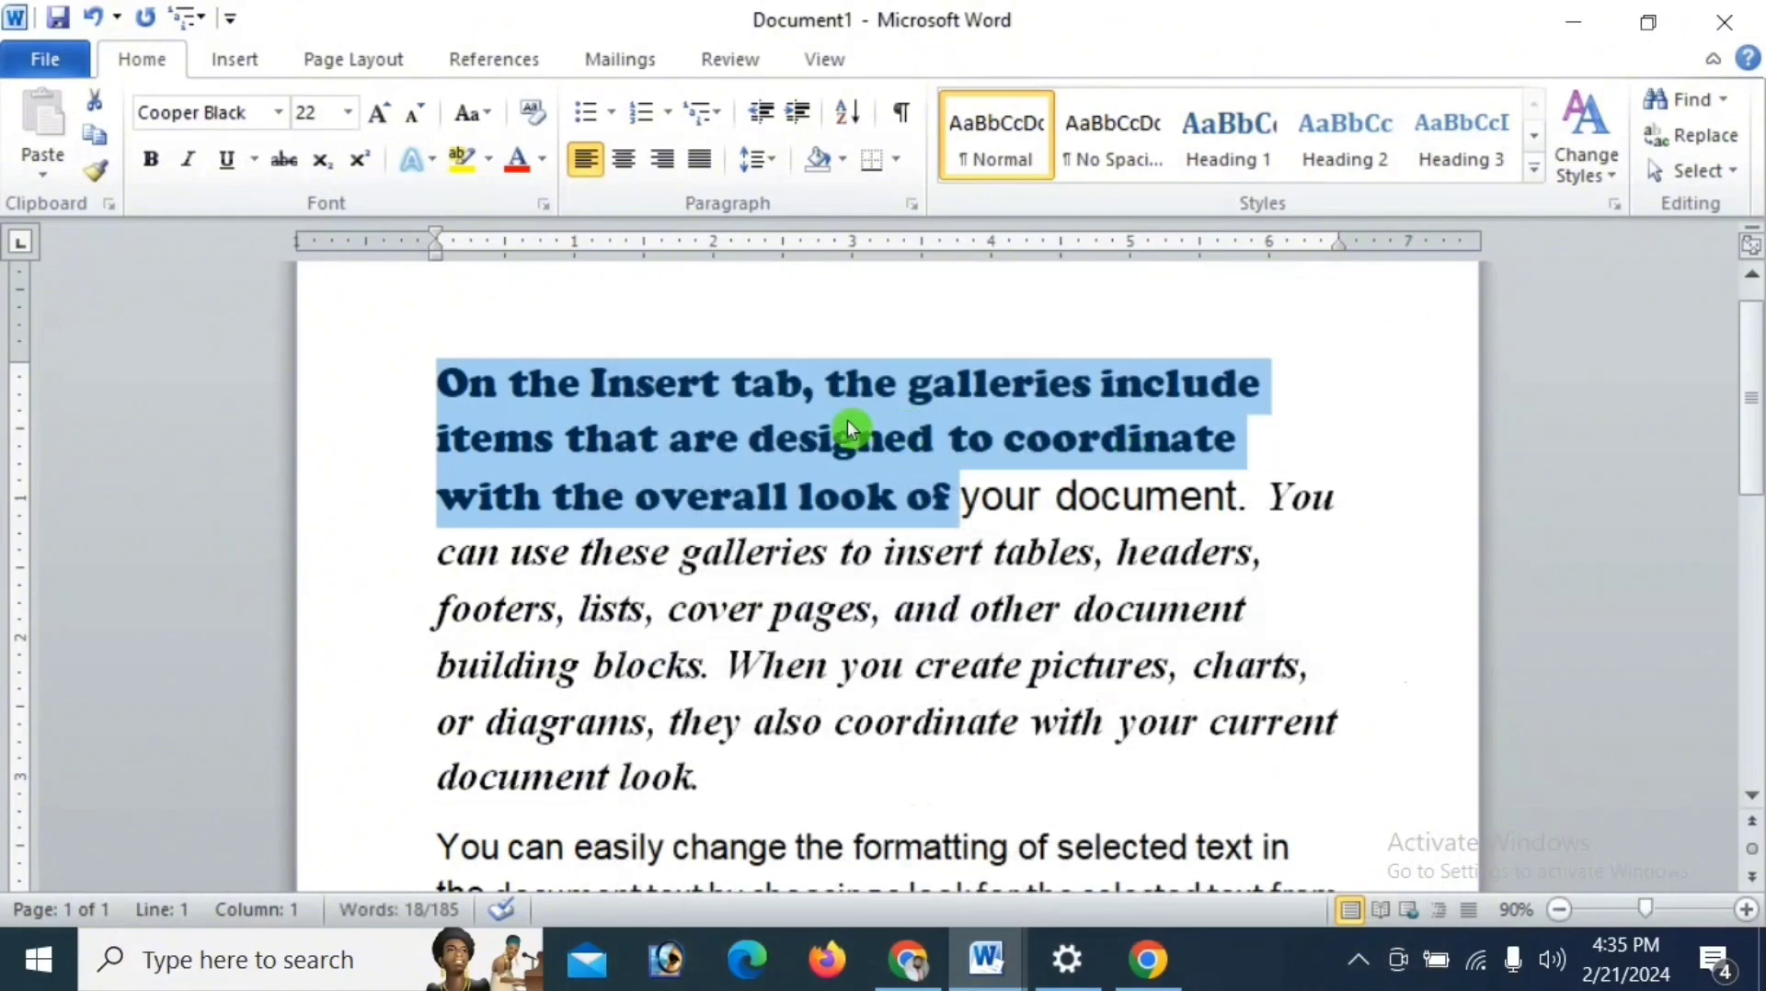
- Save the selected Cooper Black text opening the first paragraph as a new quick style under the default name, adding bold and italic
click(1532, 167)
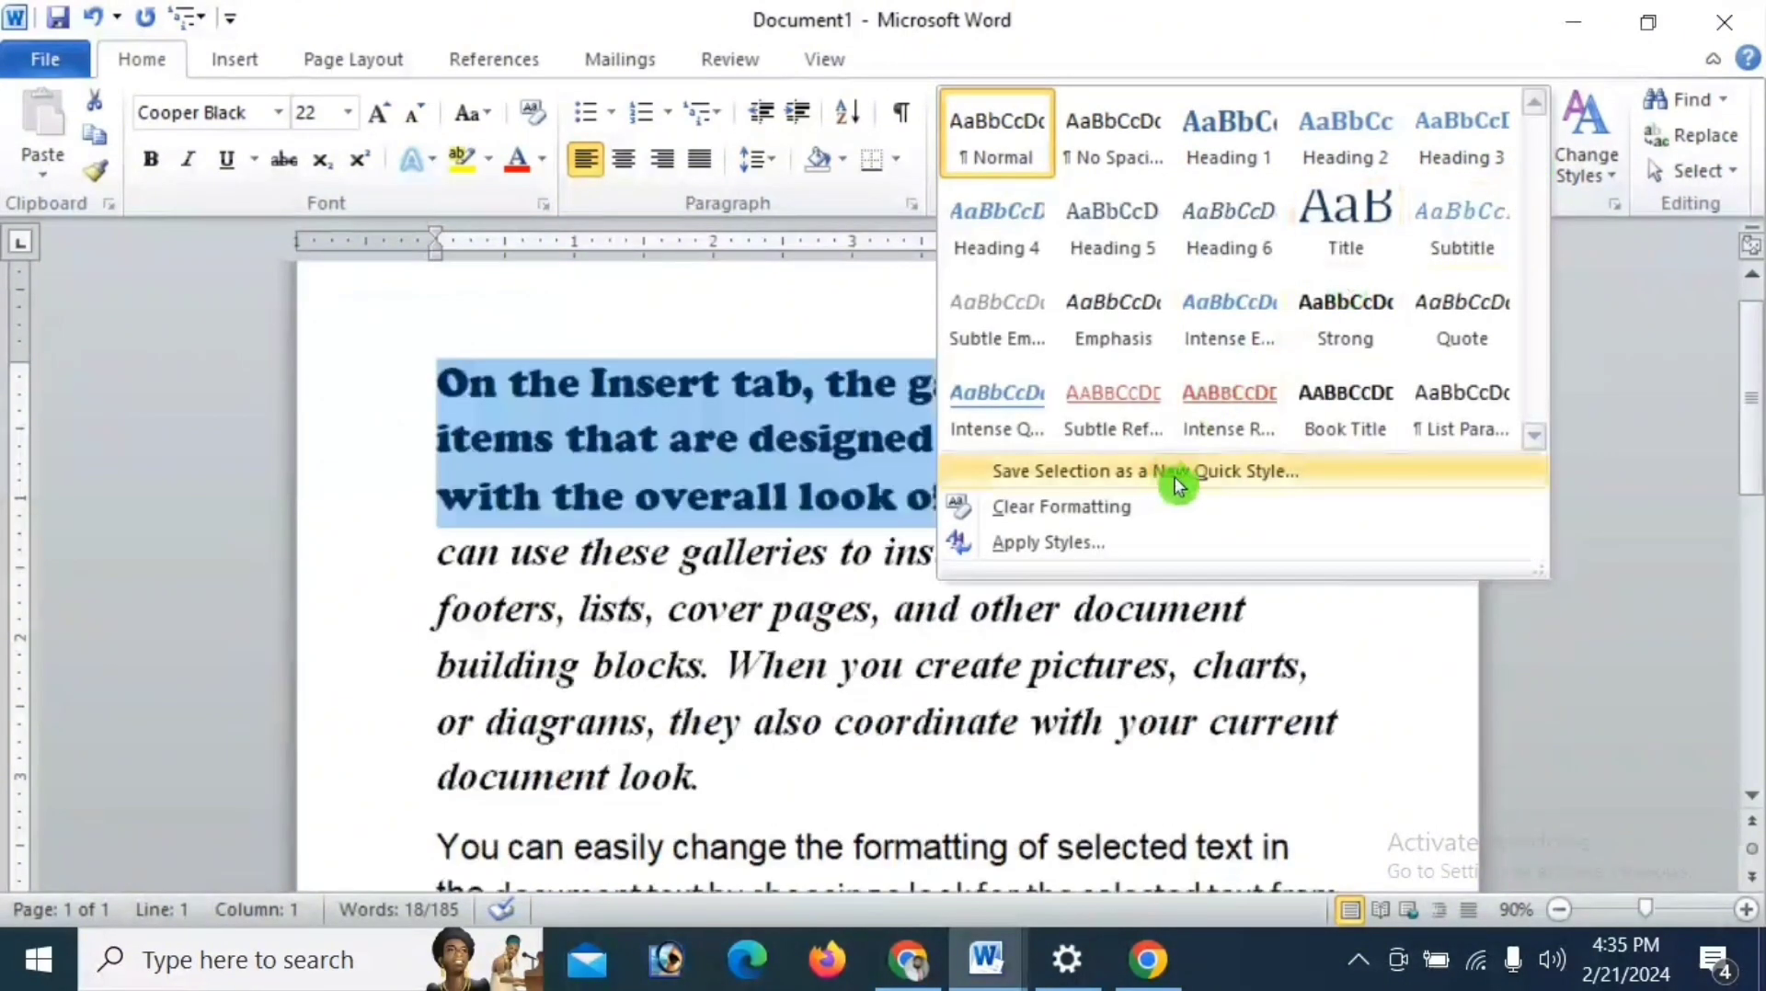
click(1173, 476)
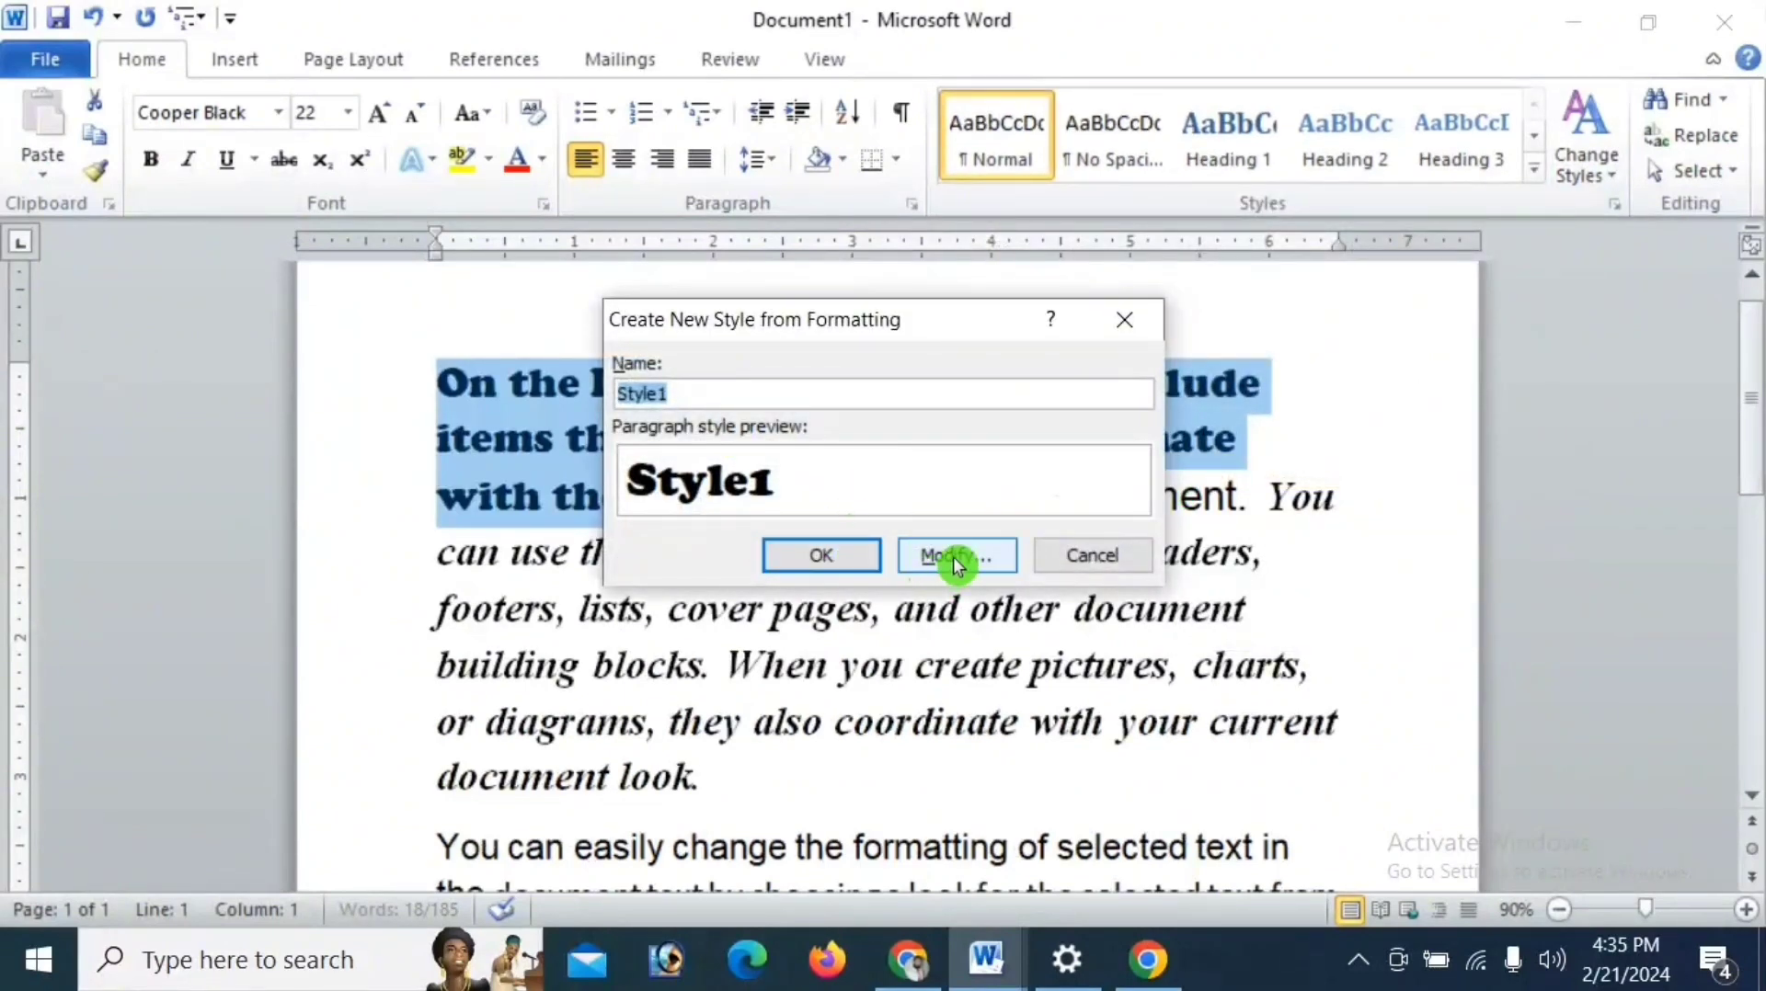
drag(912, 319, 858, 55)
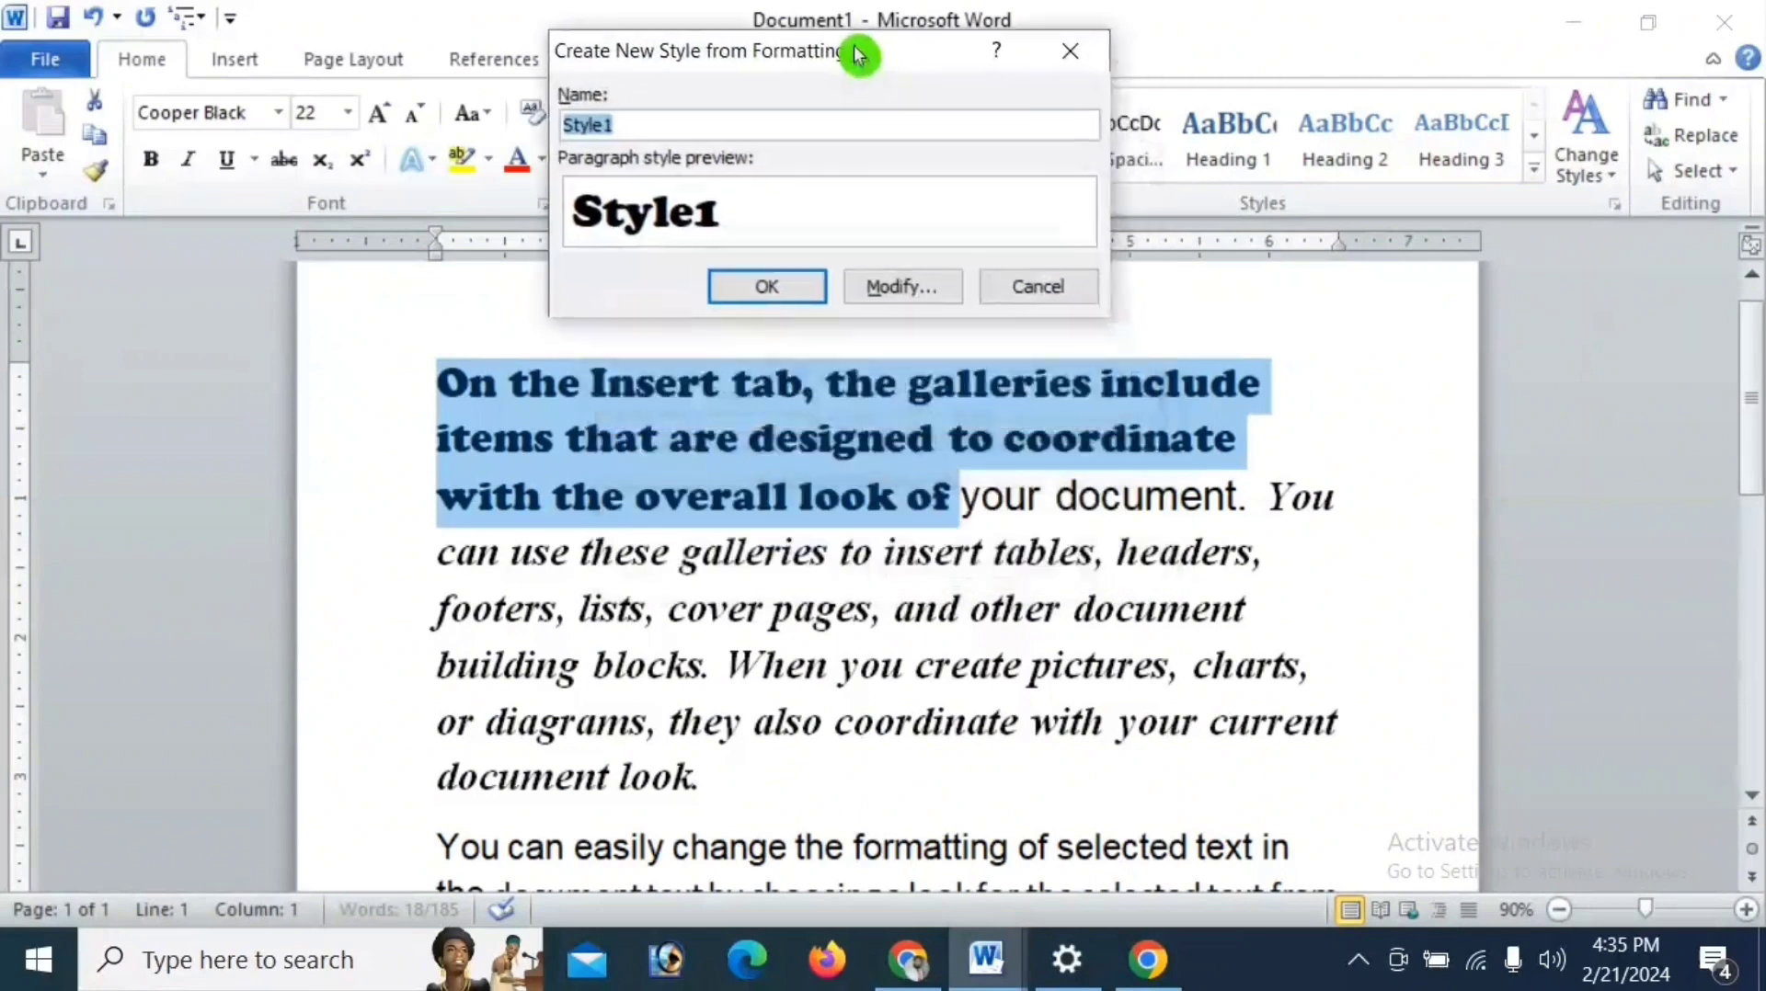
click(904, 281)
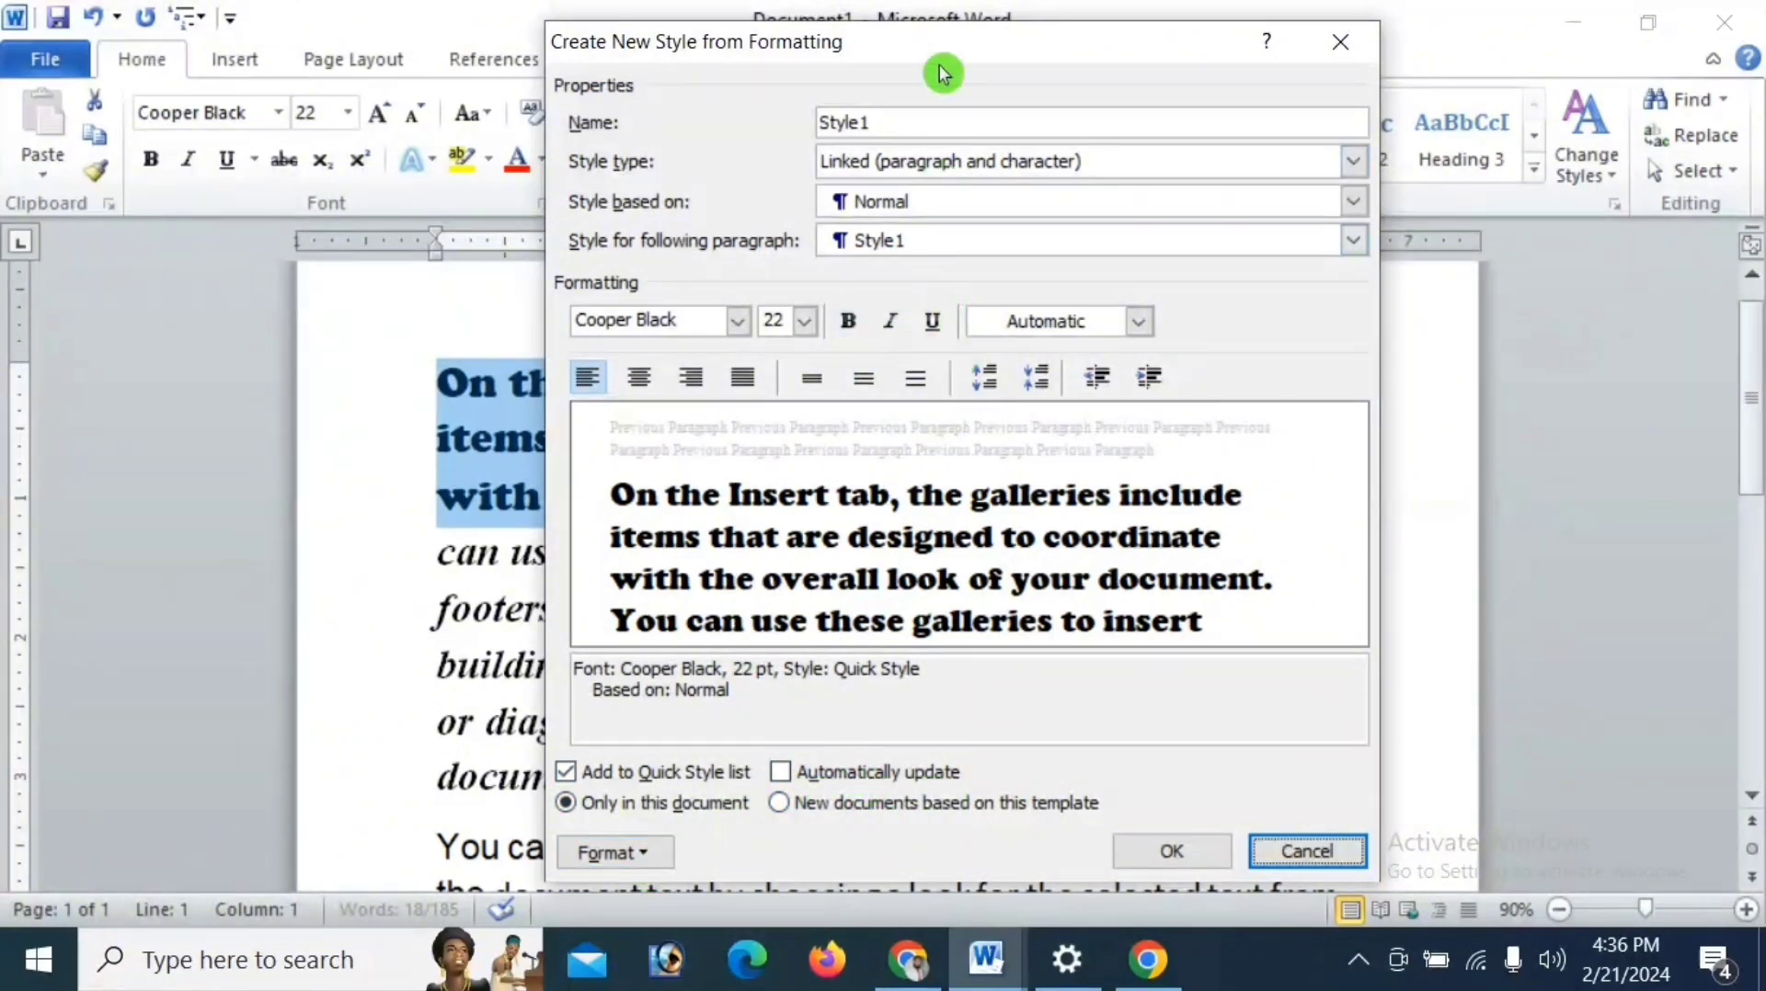
drag(966, 43, 726, 67)
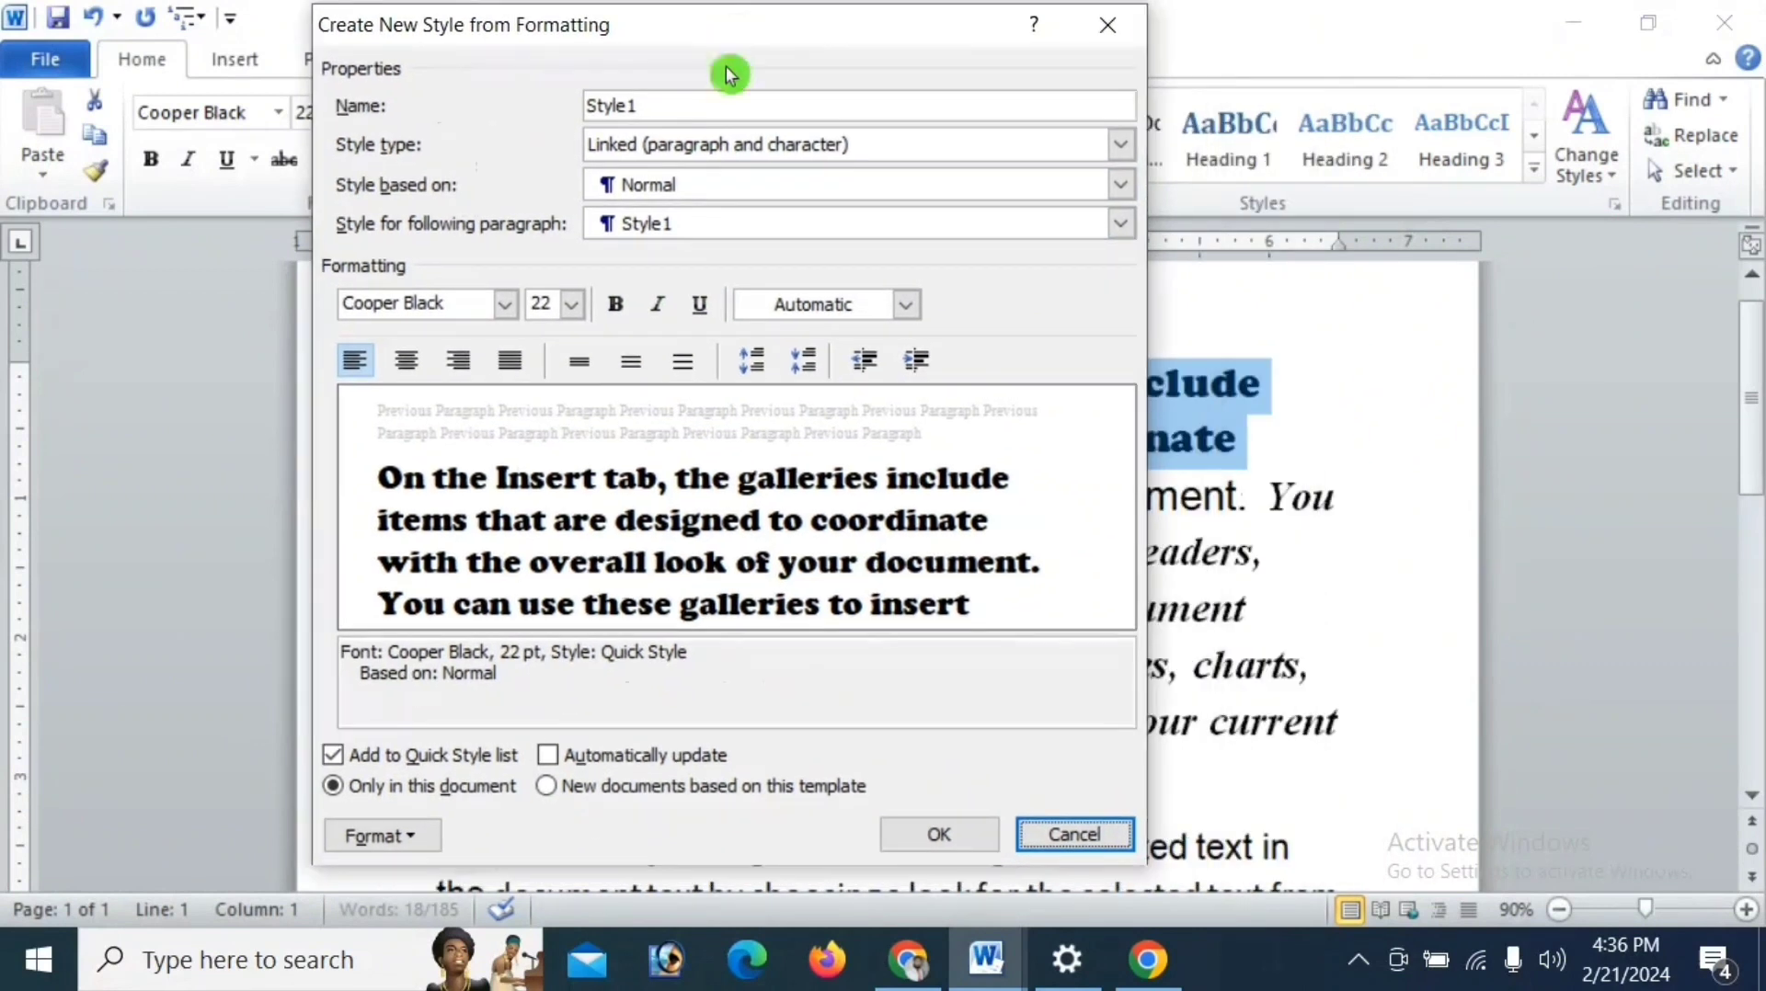
click(617, 306)
click(655, 306)
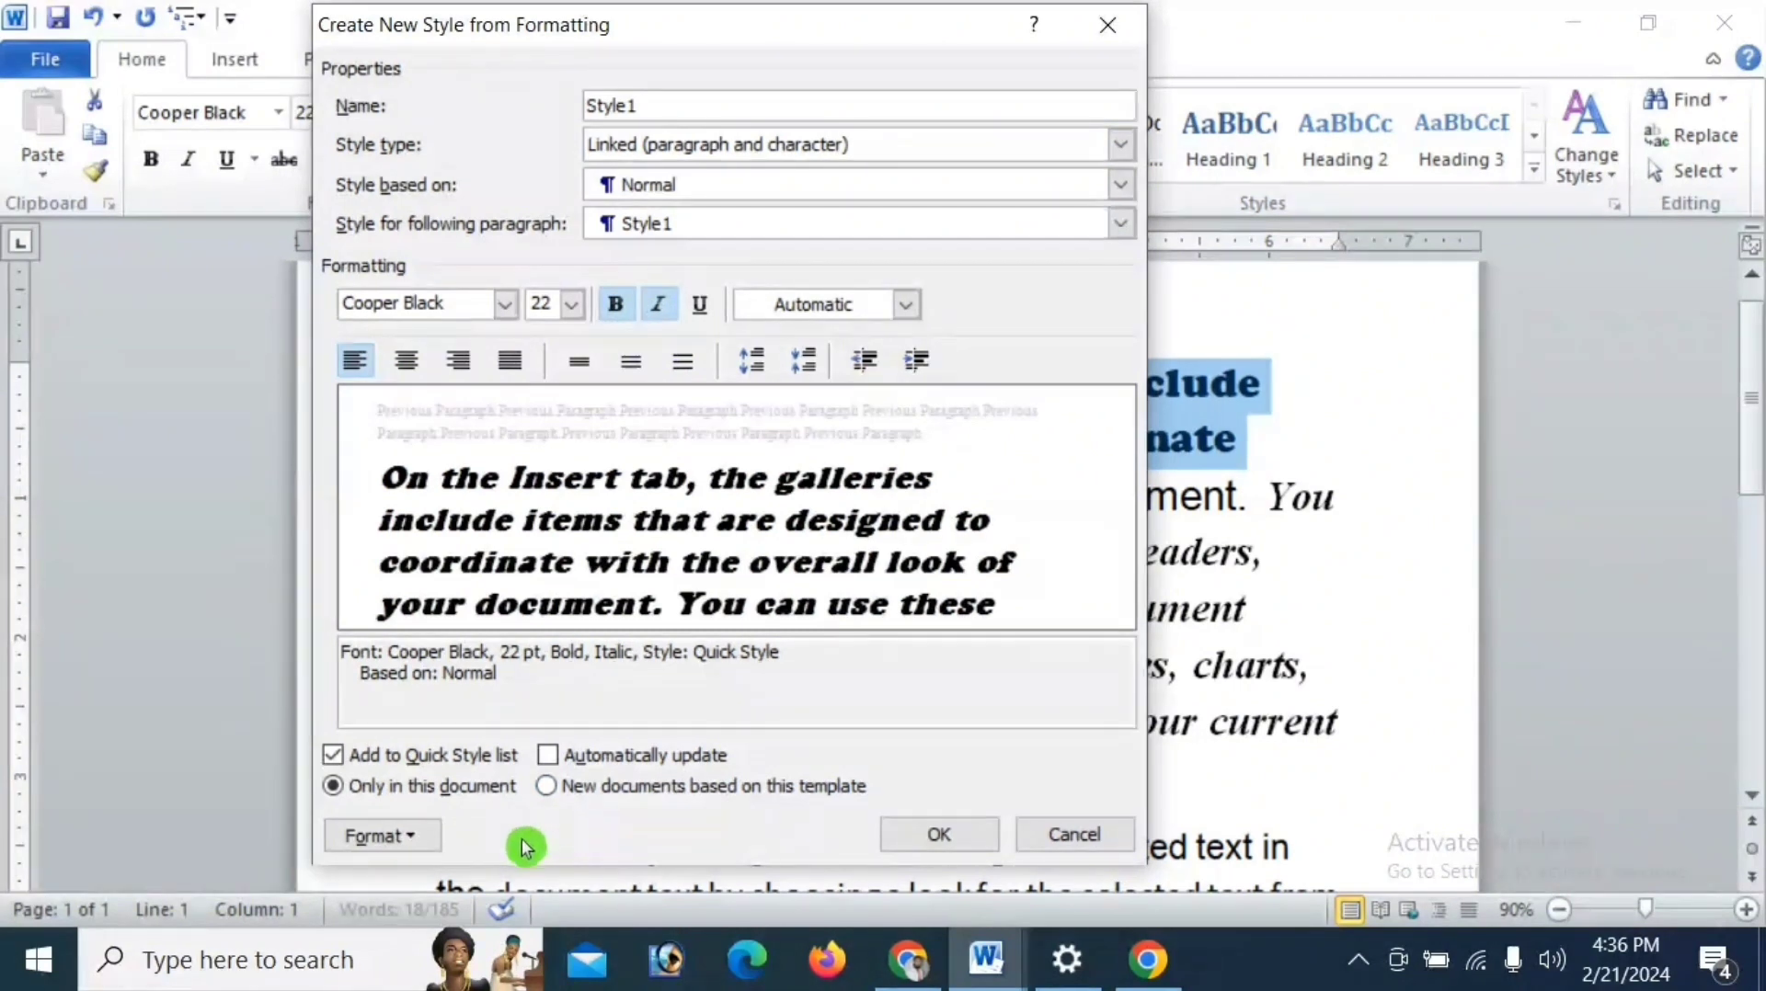
mouse_move(803, 24)
mouse_down()
mouse_move(796, 12)
mouse_move(795, 34)
mouse_up()
click(401, 836)
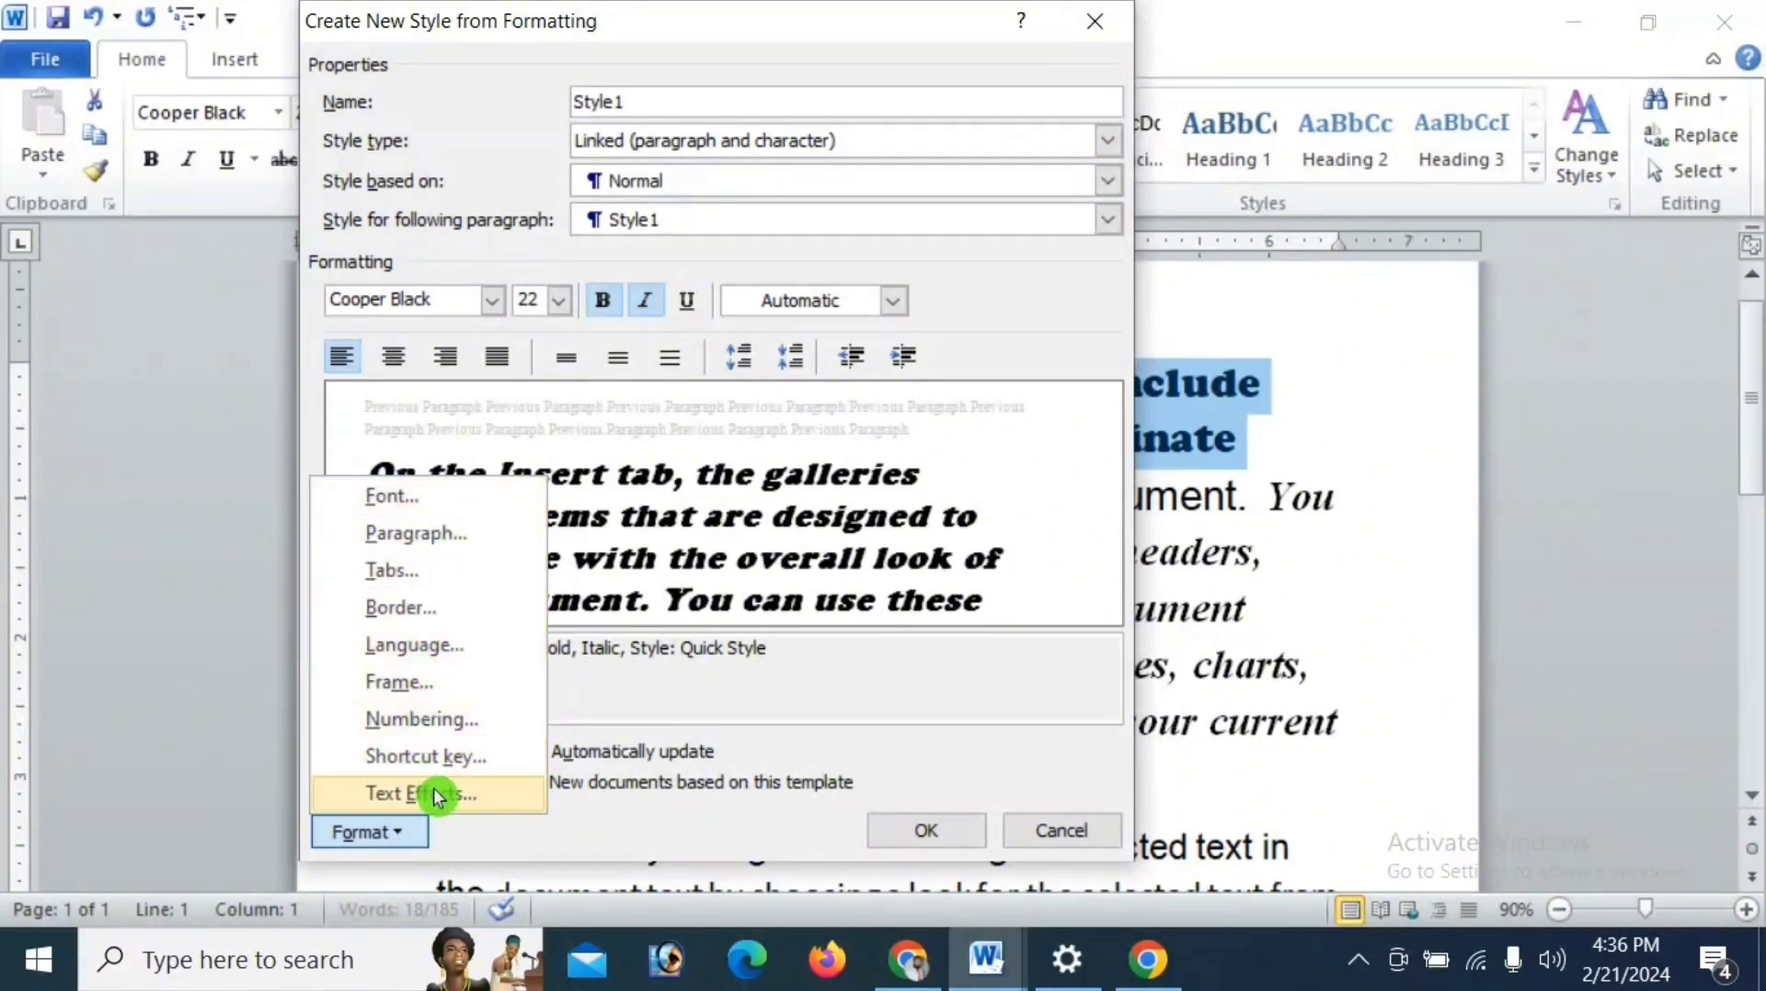
click(761, 701)
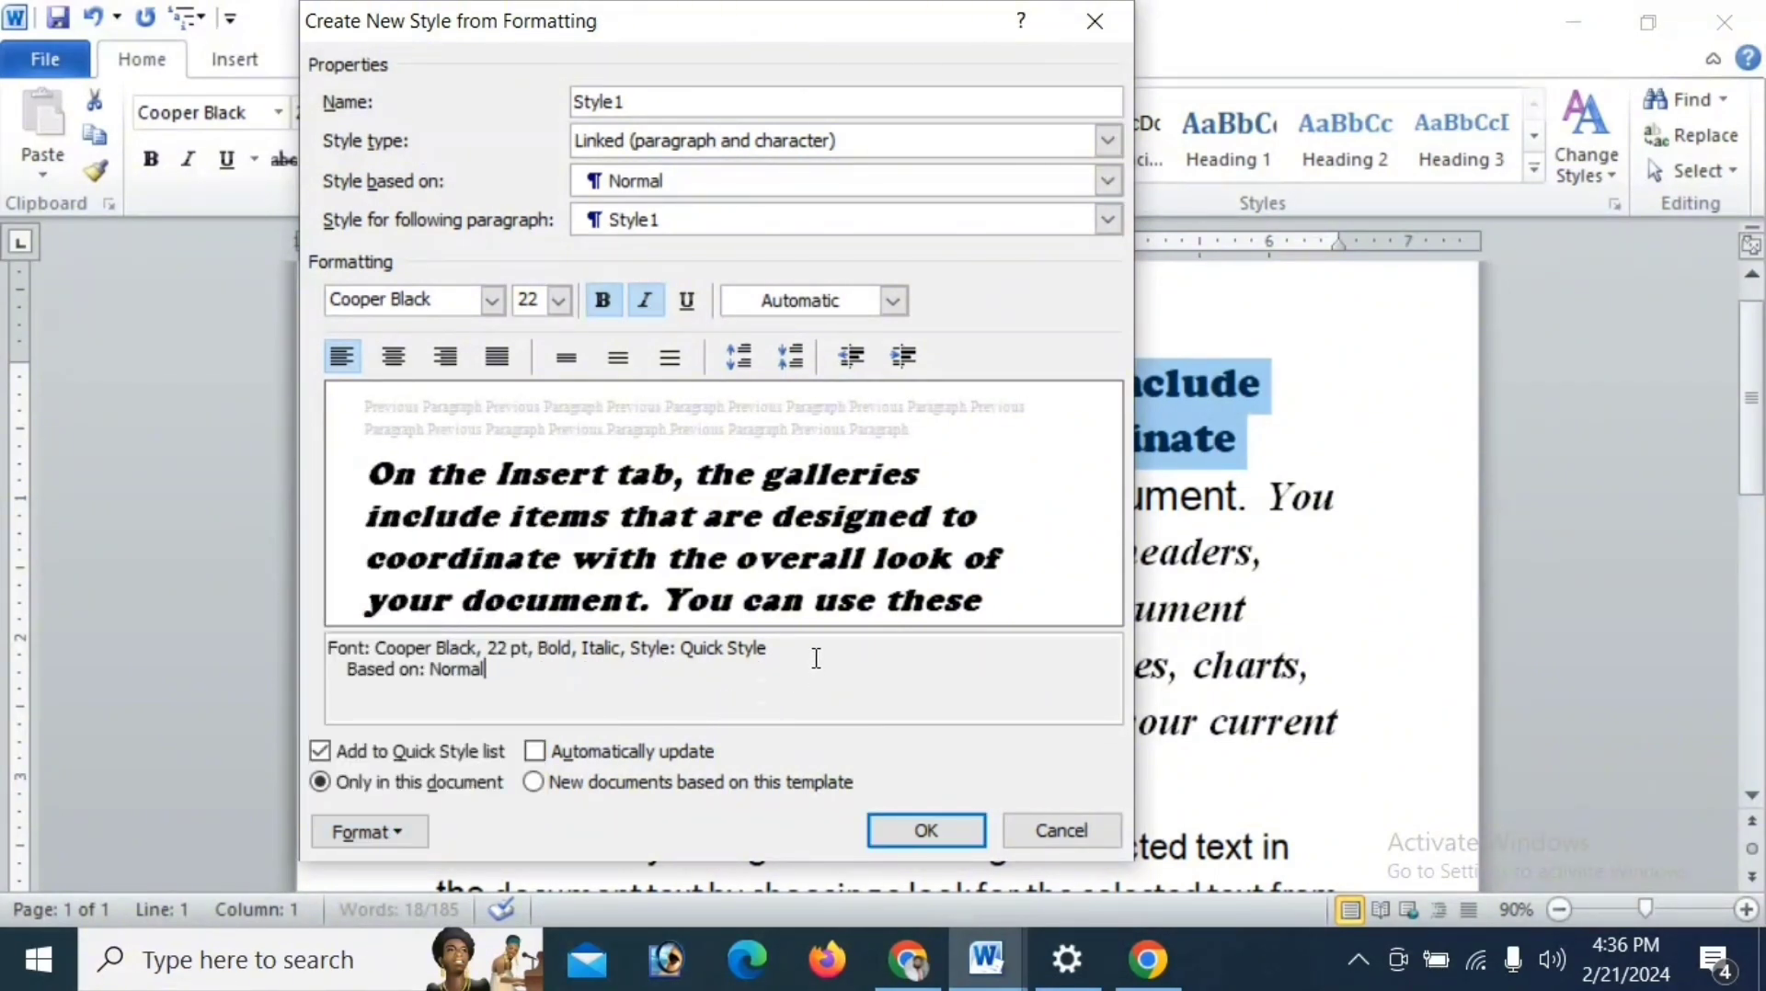
click(927, 833)
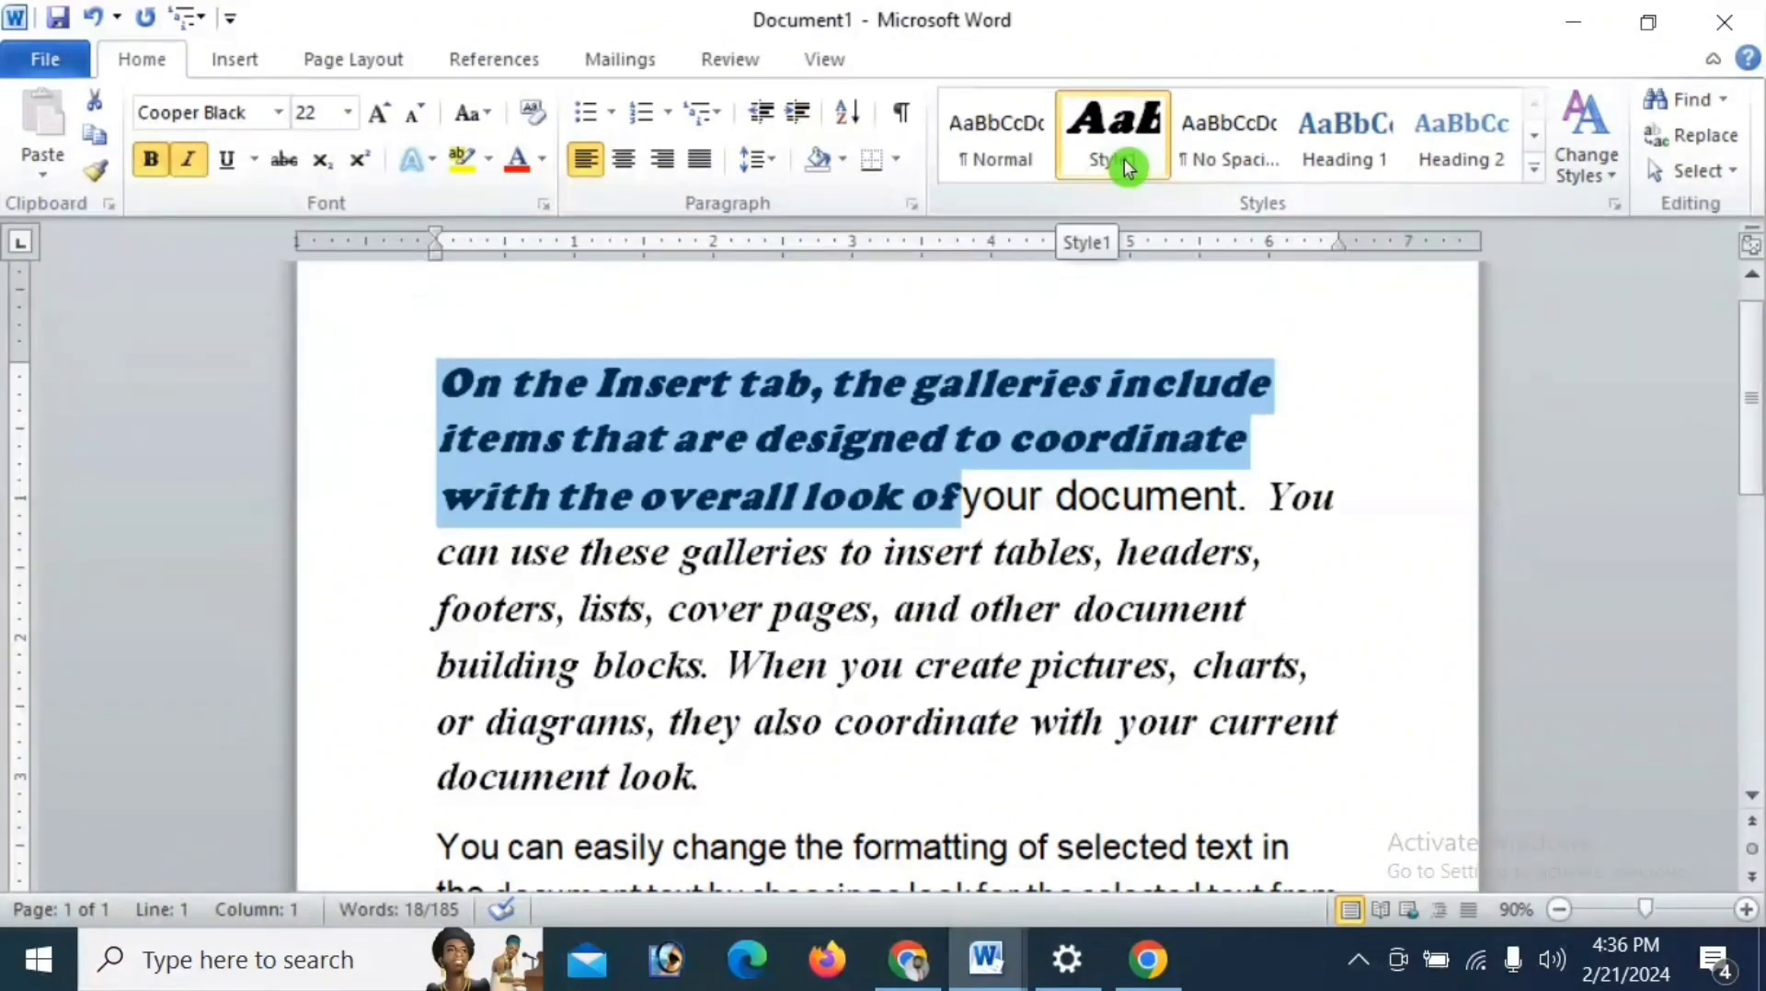
right_click(1123, 158)
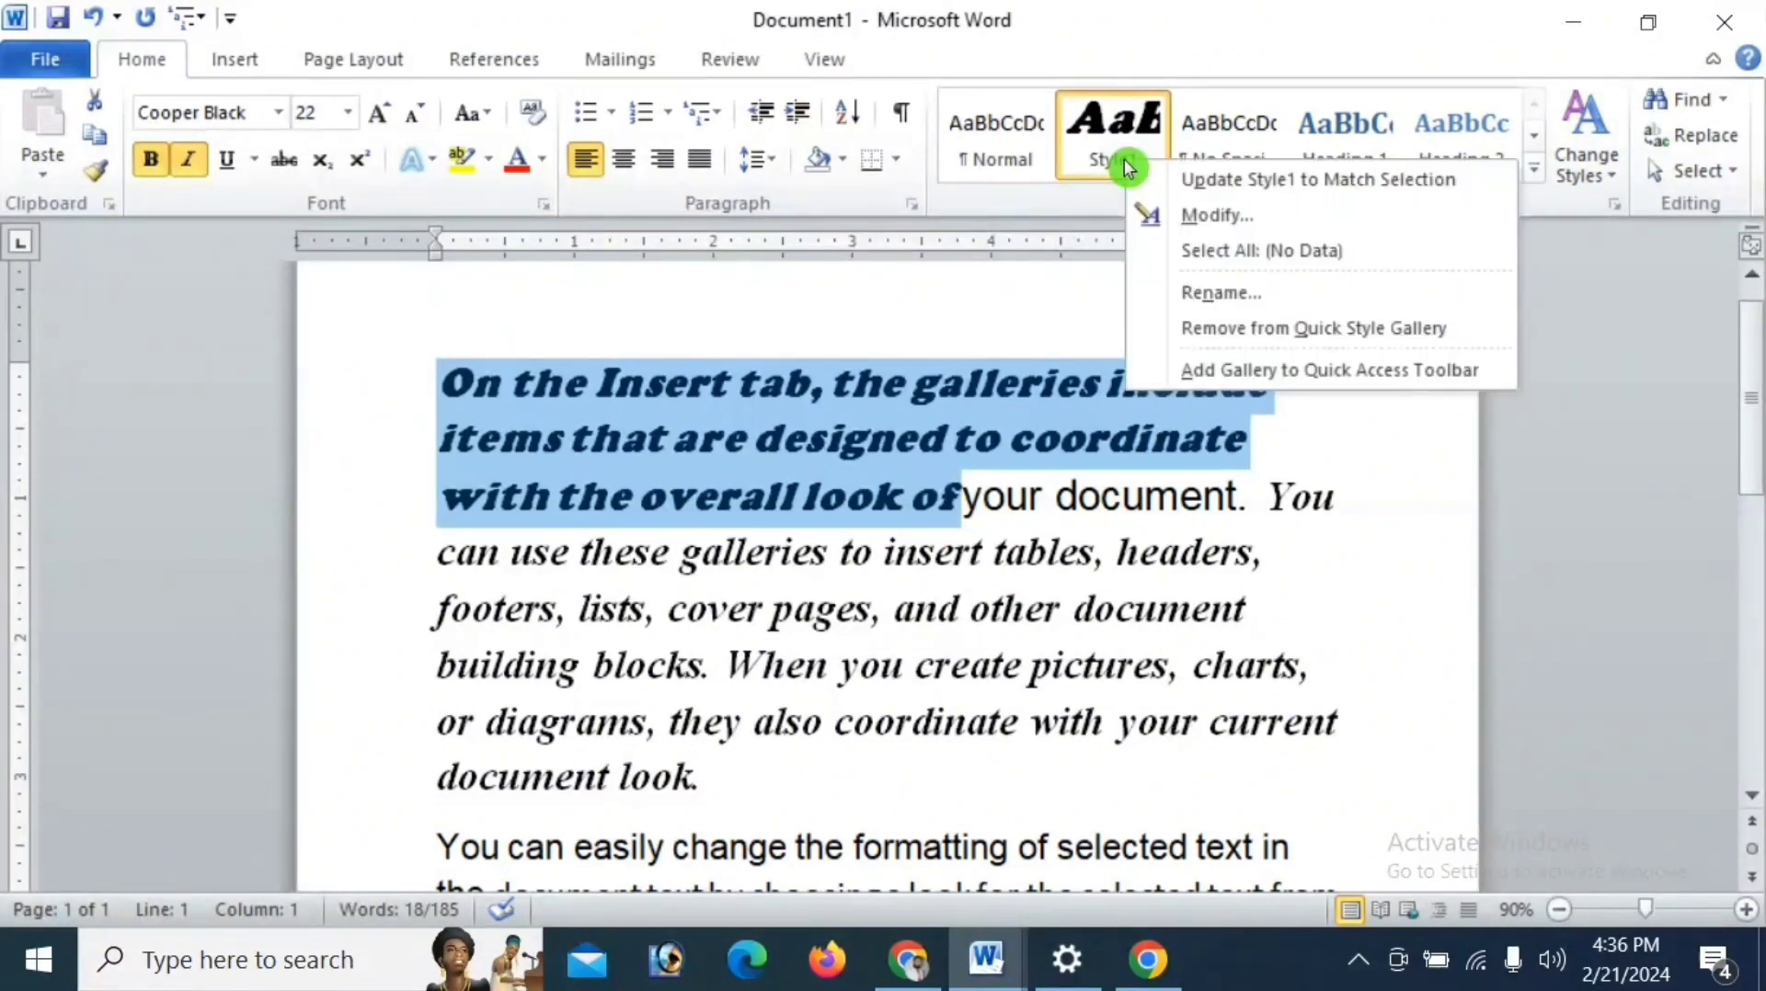
click(1101, 162)
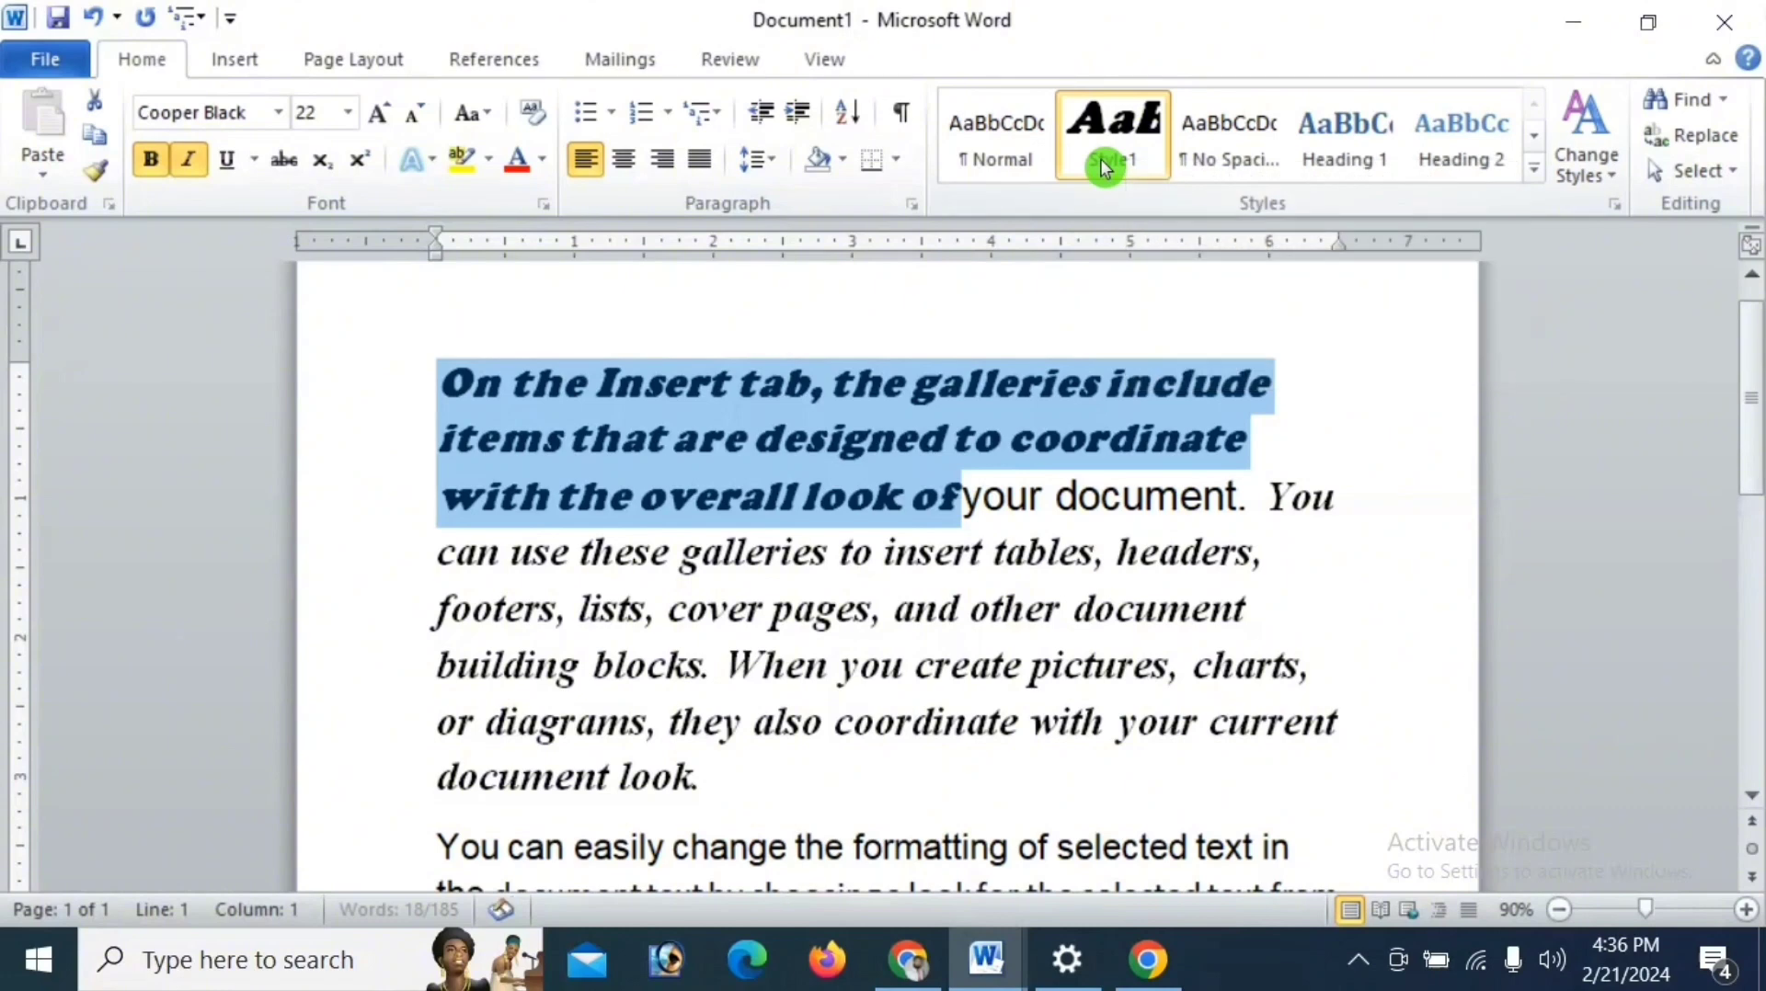
- Create another new style through Apply Styles, naming it with a personal name followed by 10
click(1534, 171)
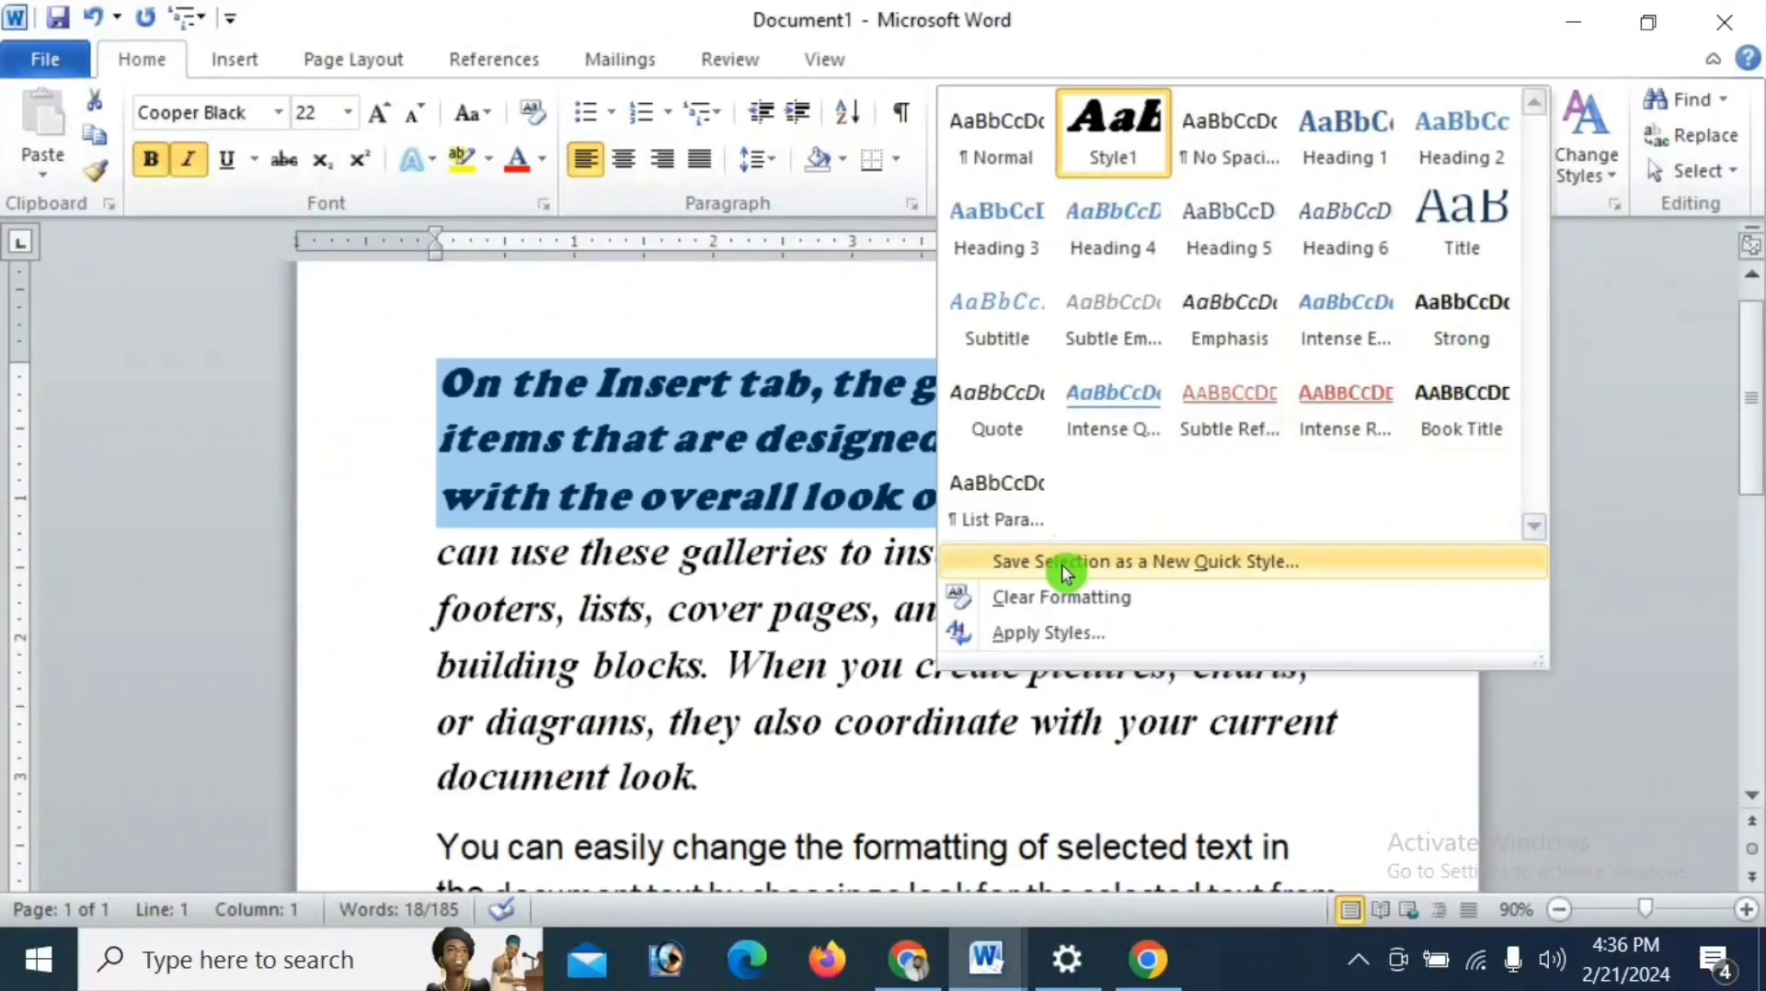
click(1073, 643)
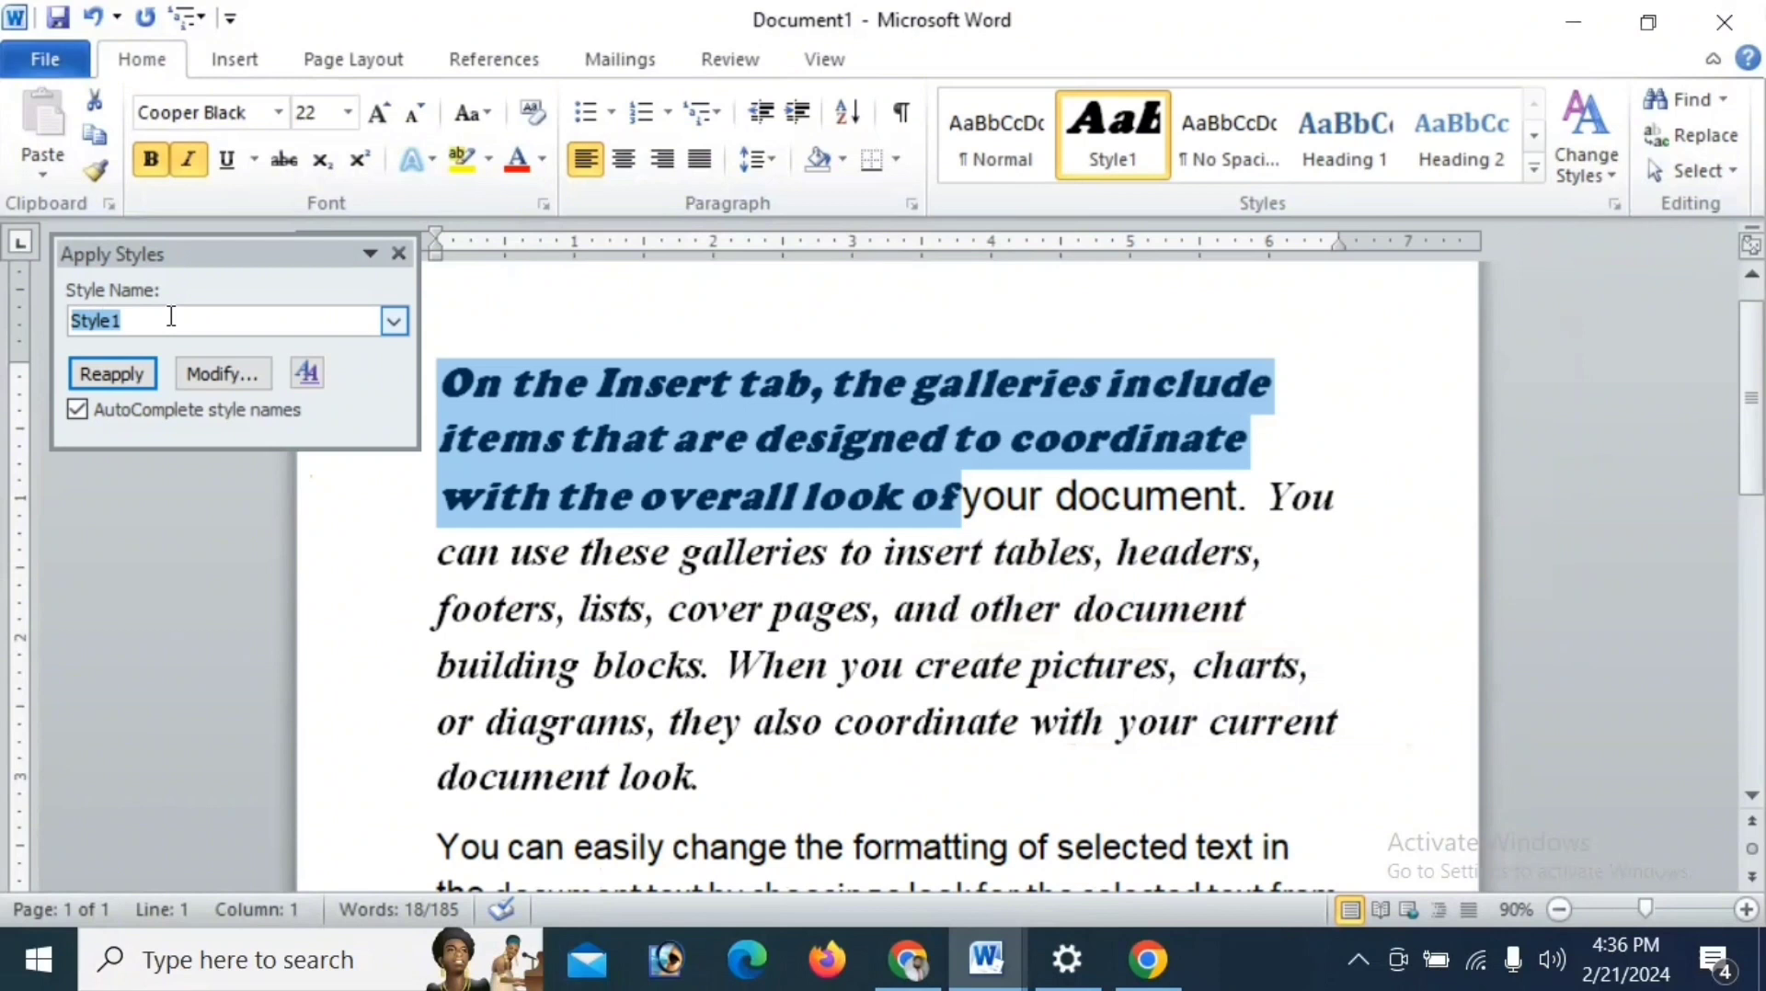
key(BackSpace)
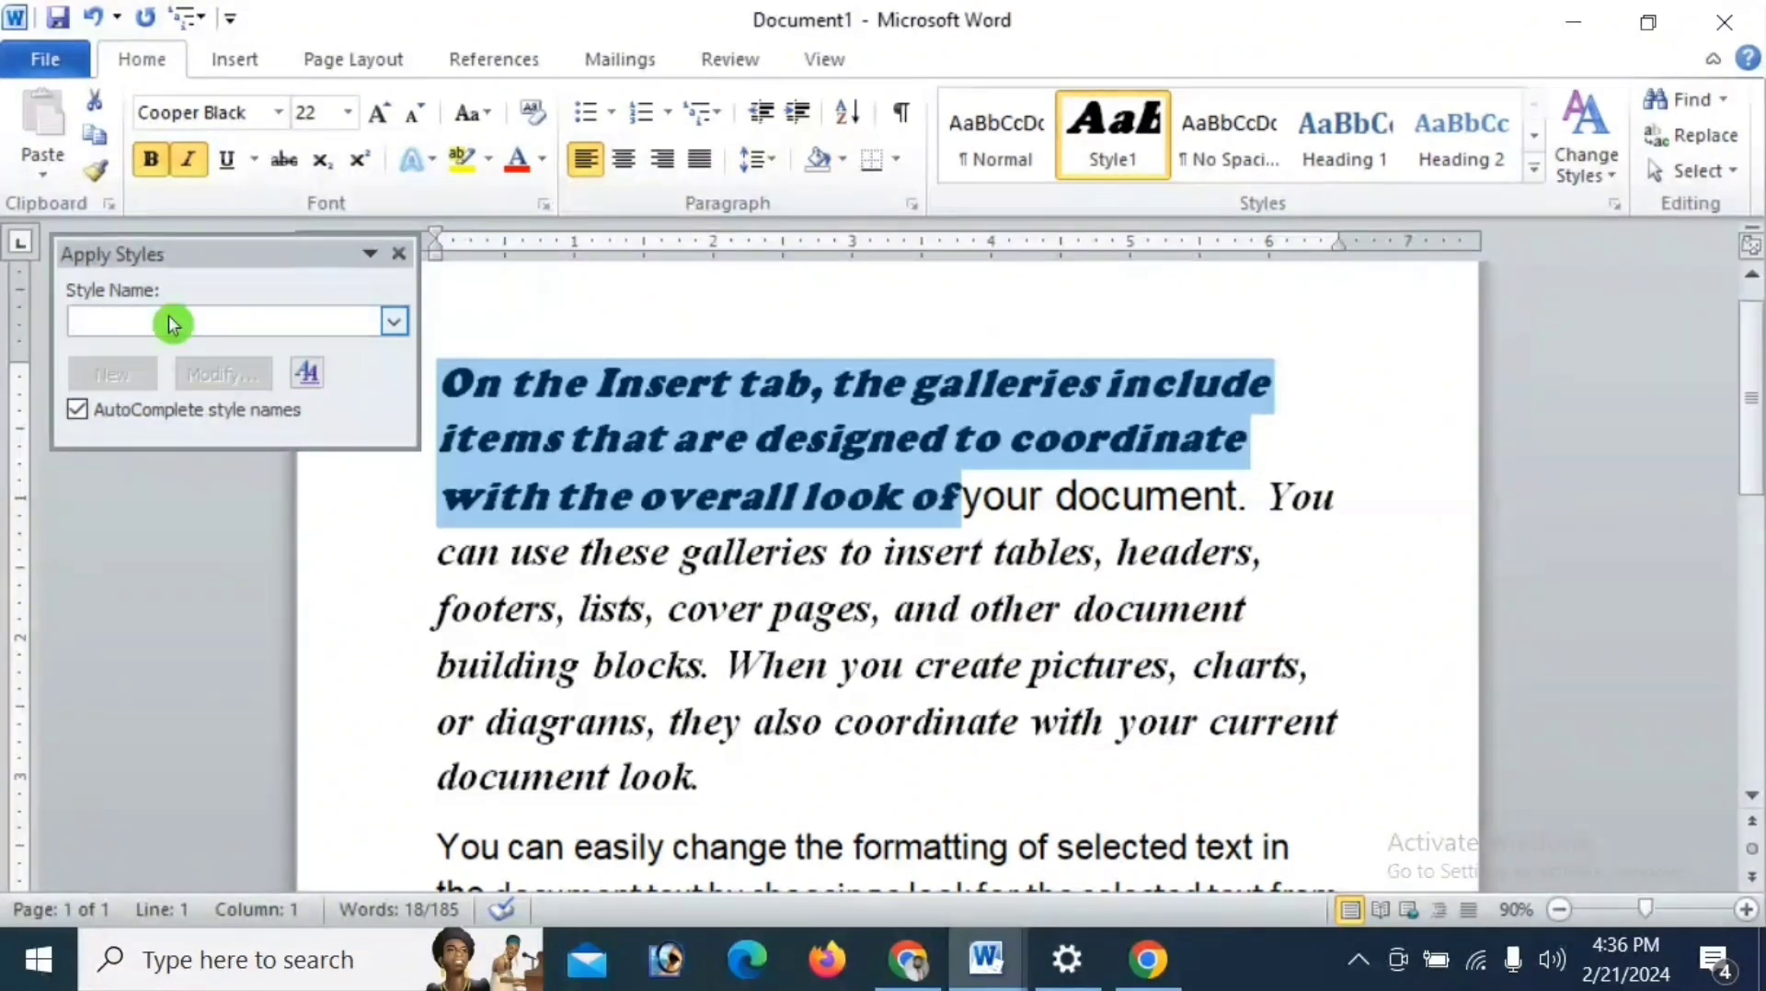
text(Sty)
key(BackSpace)
key(BackSpace)
key(BackSpace)
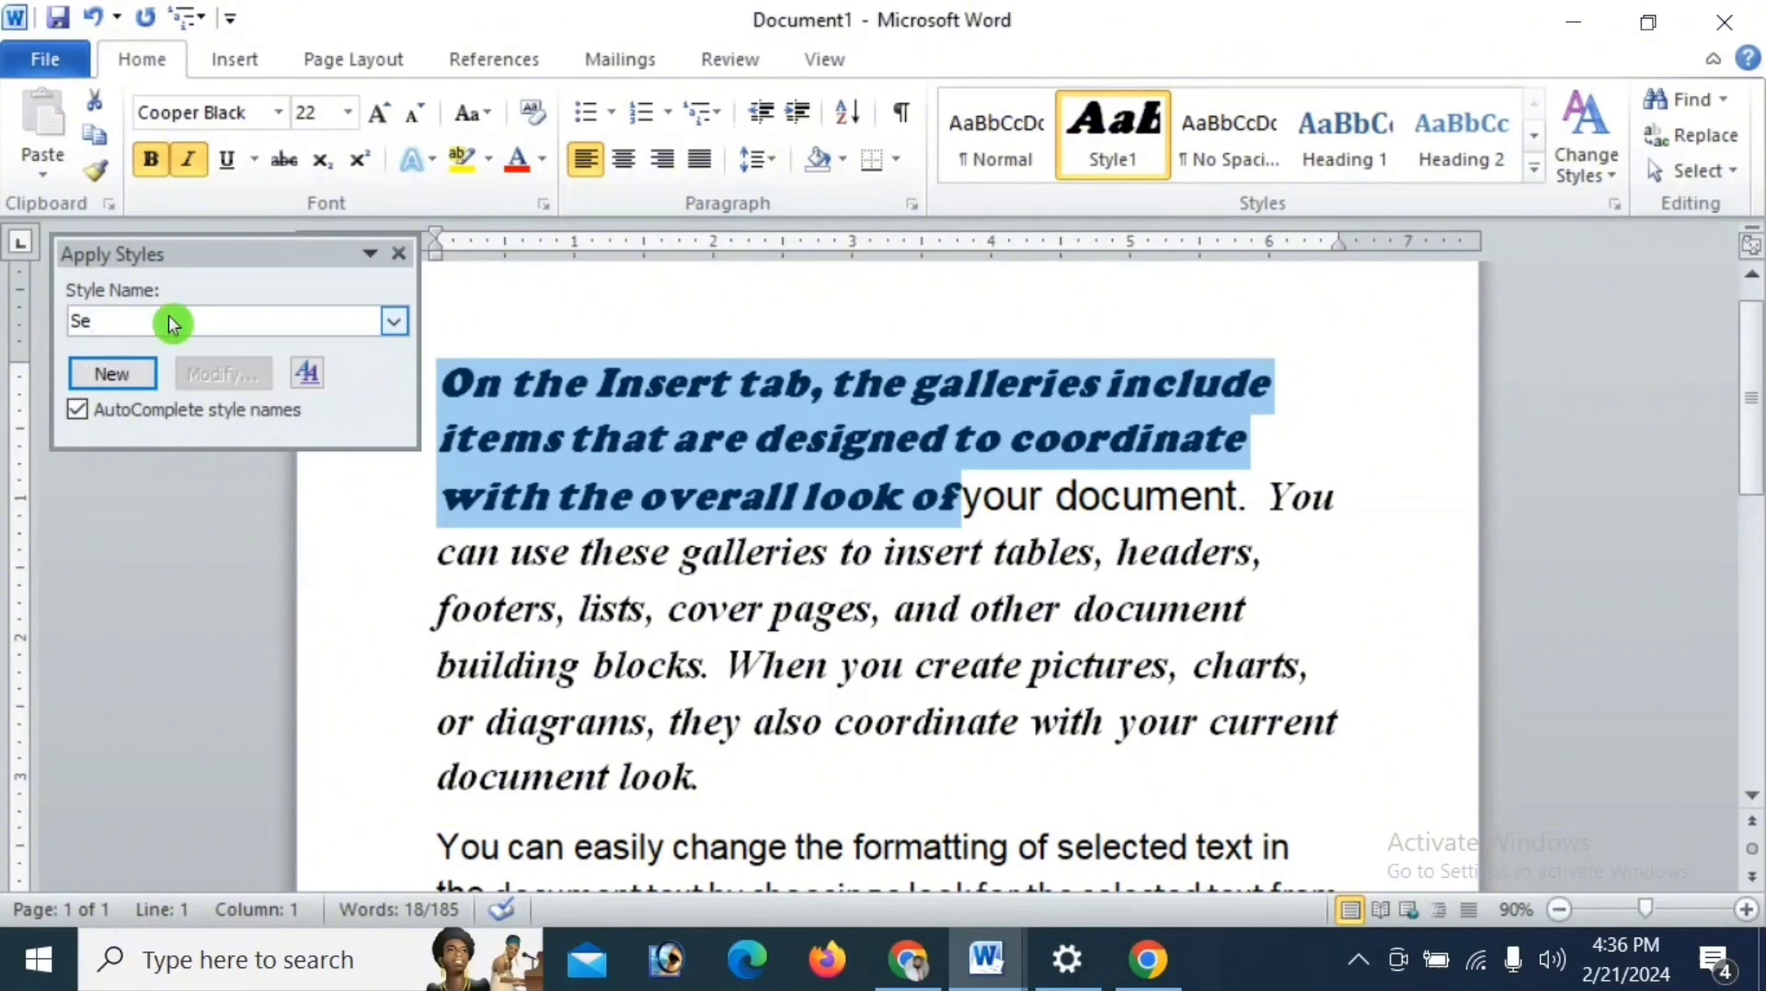
key(BackSpace)
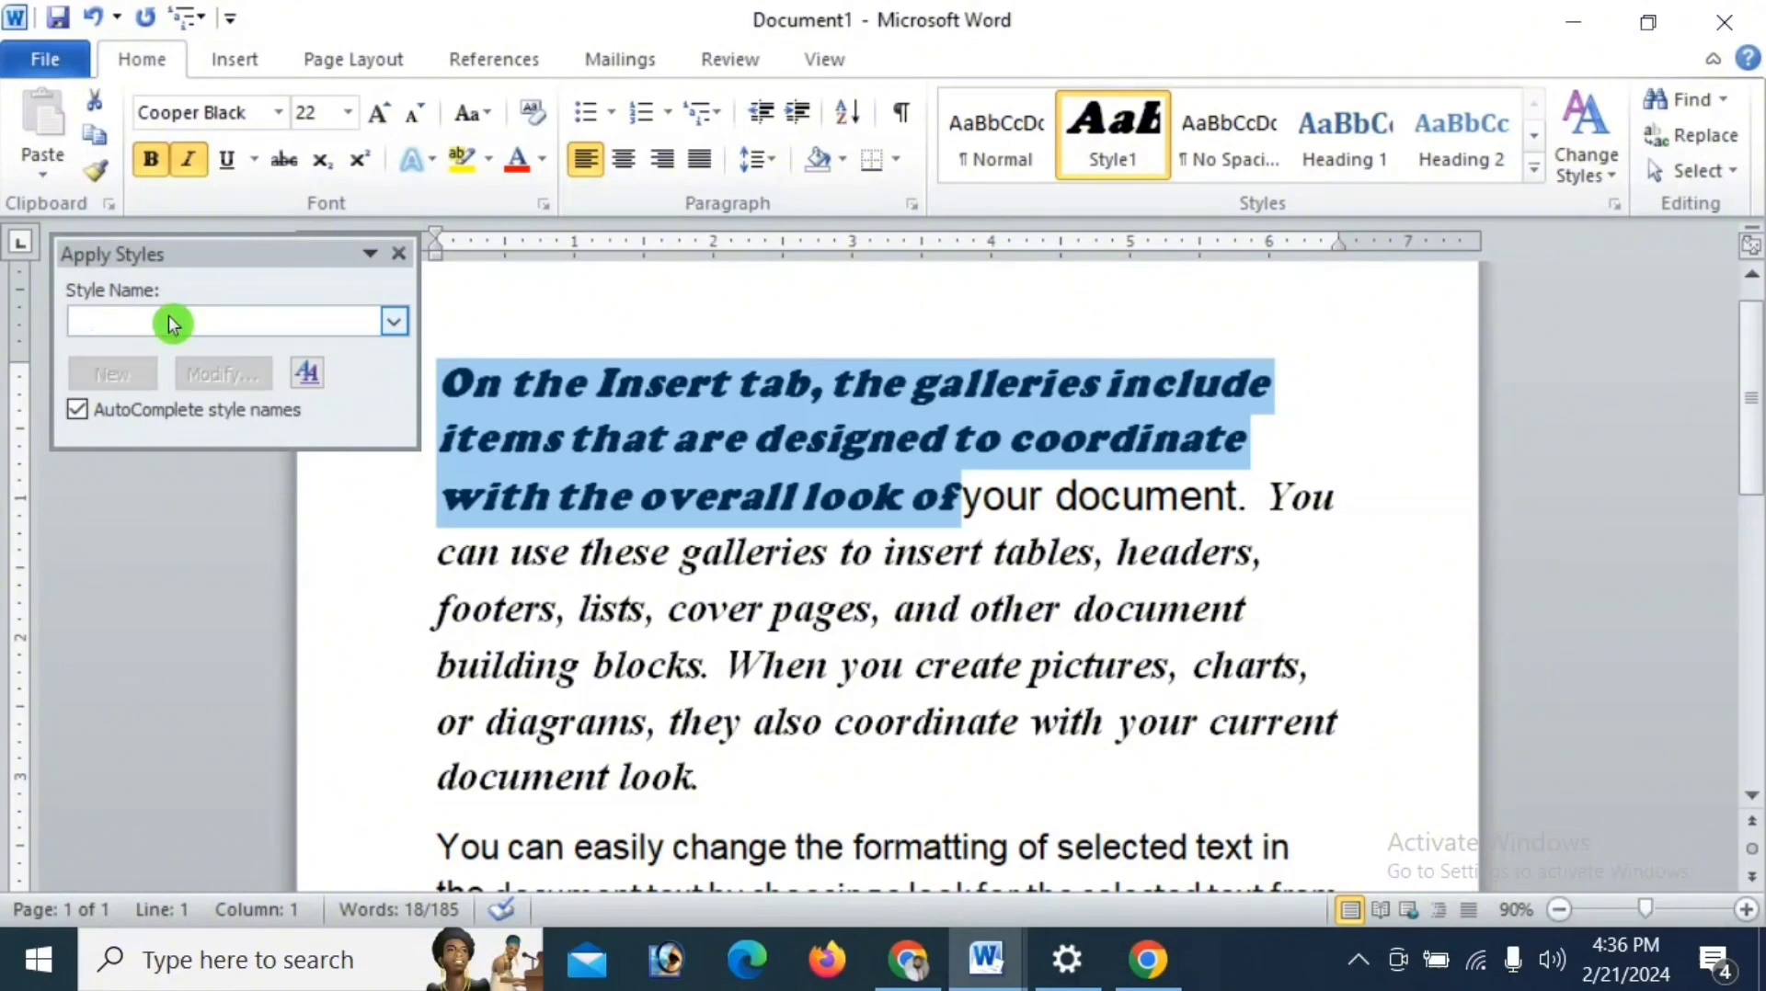
text(S)
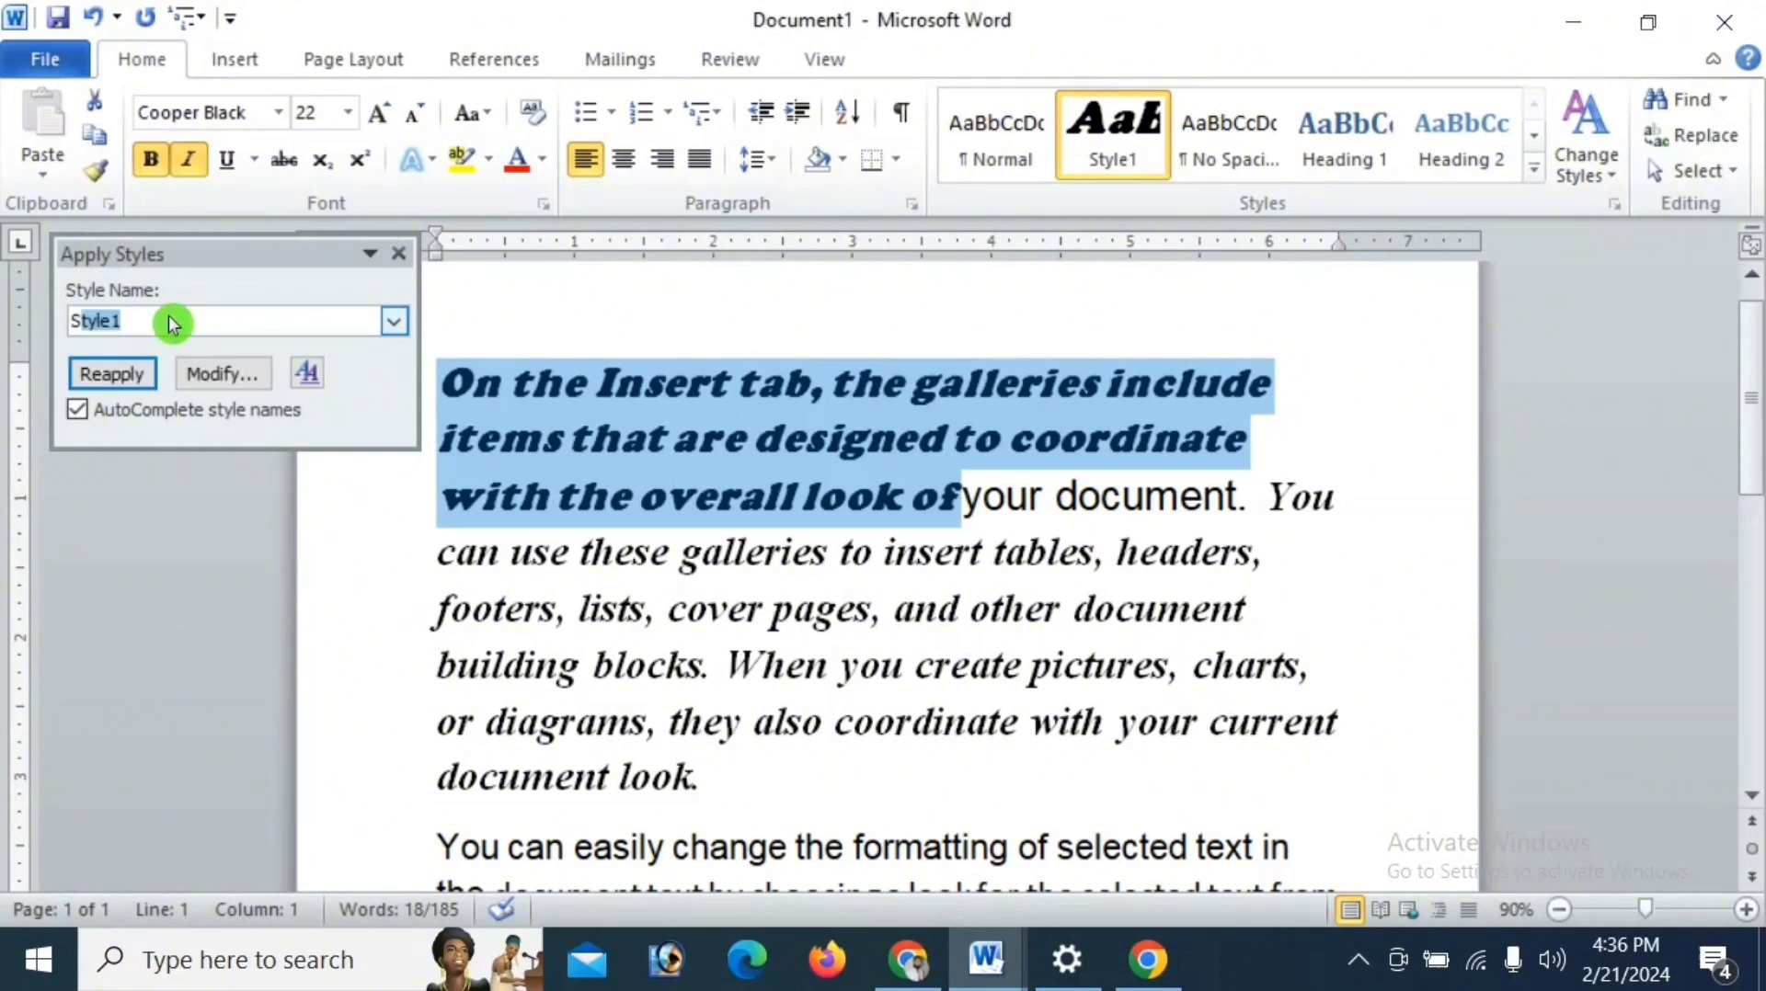
text(hezi 10)
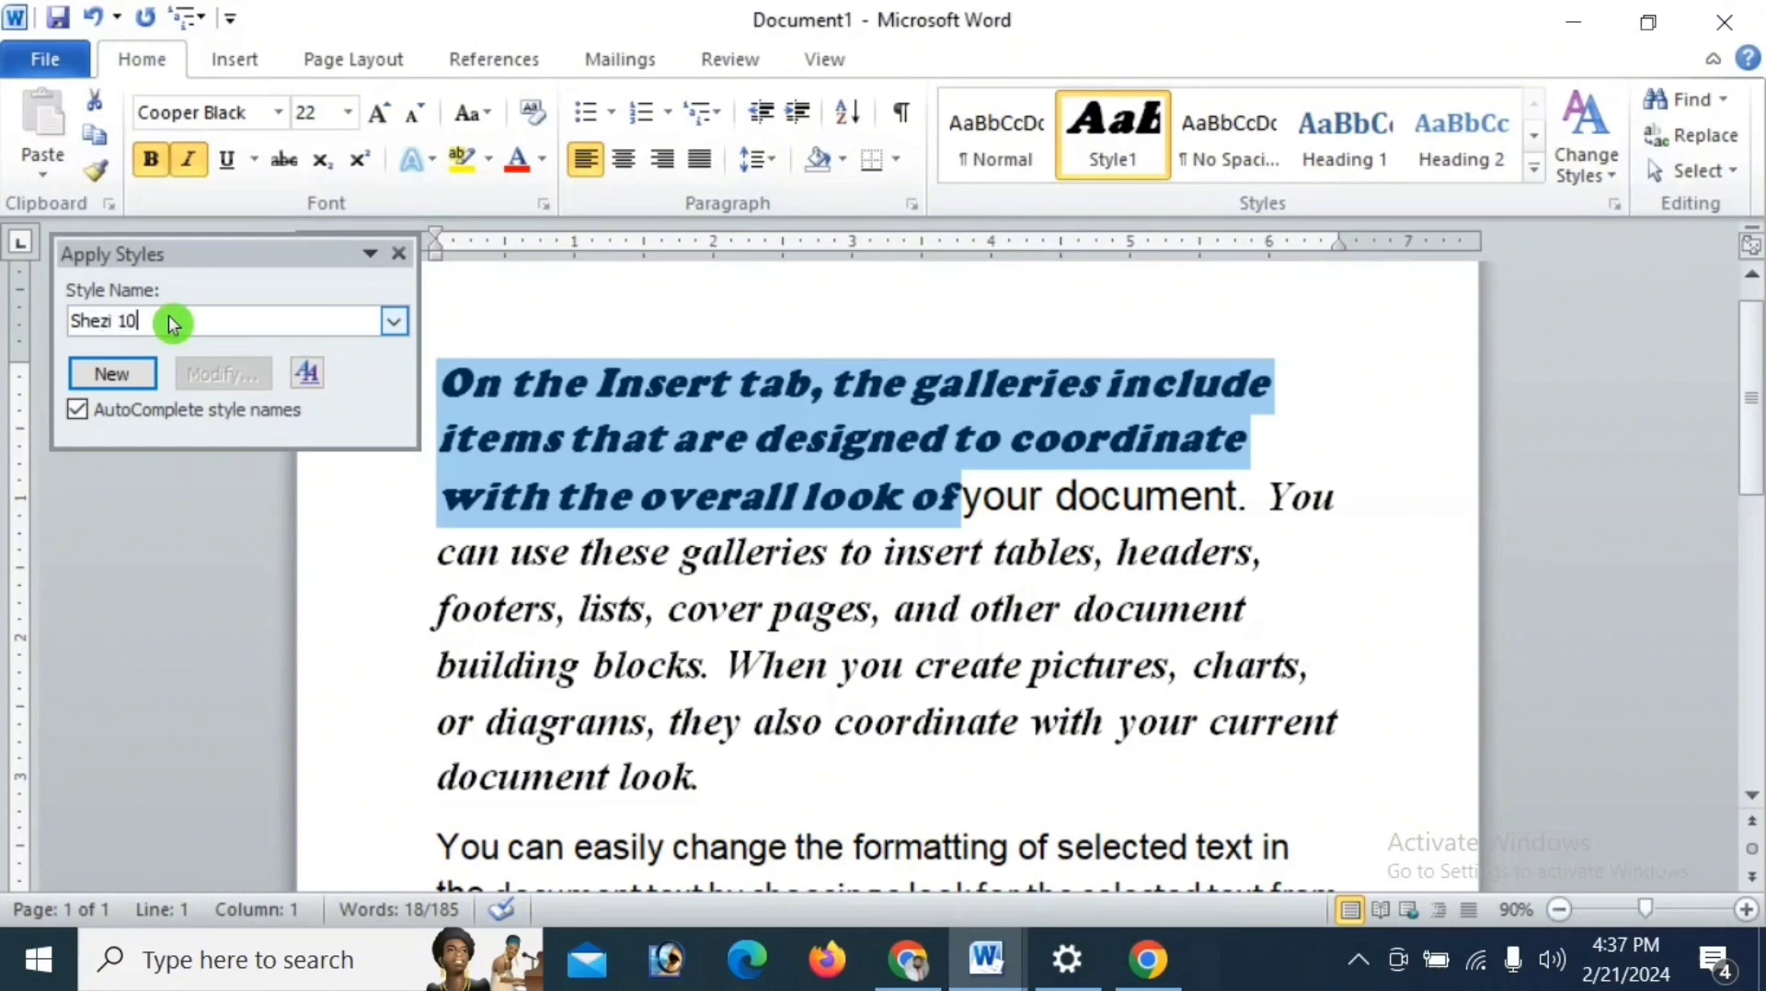
click(115, 380)
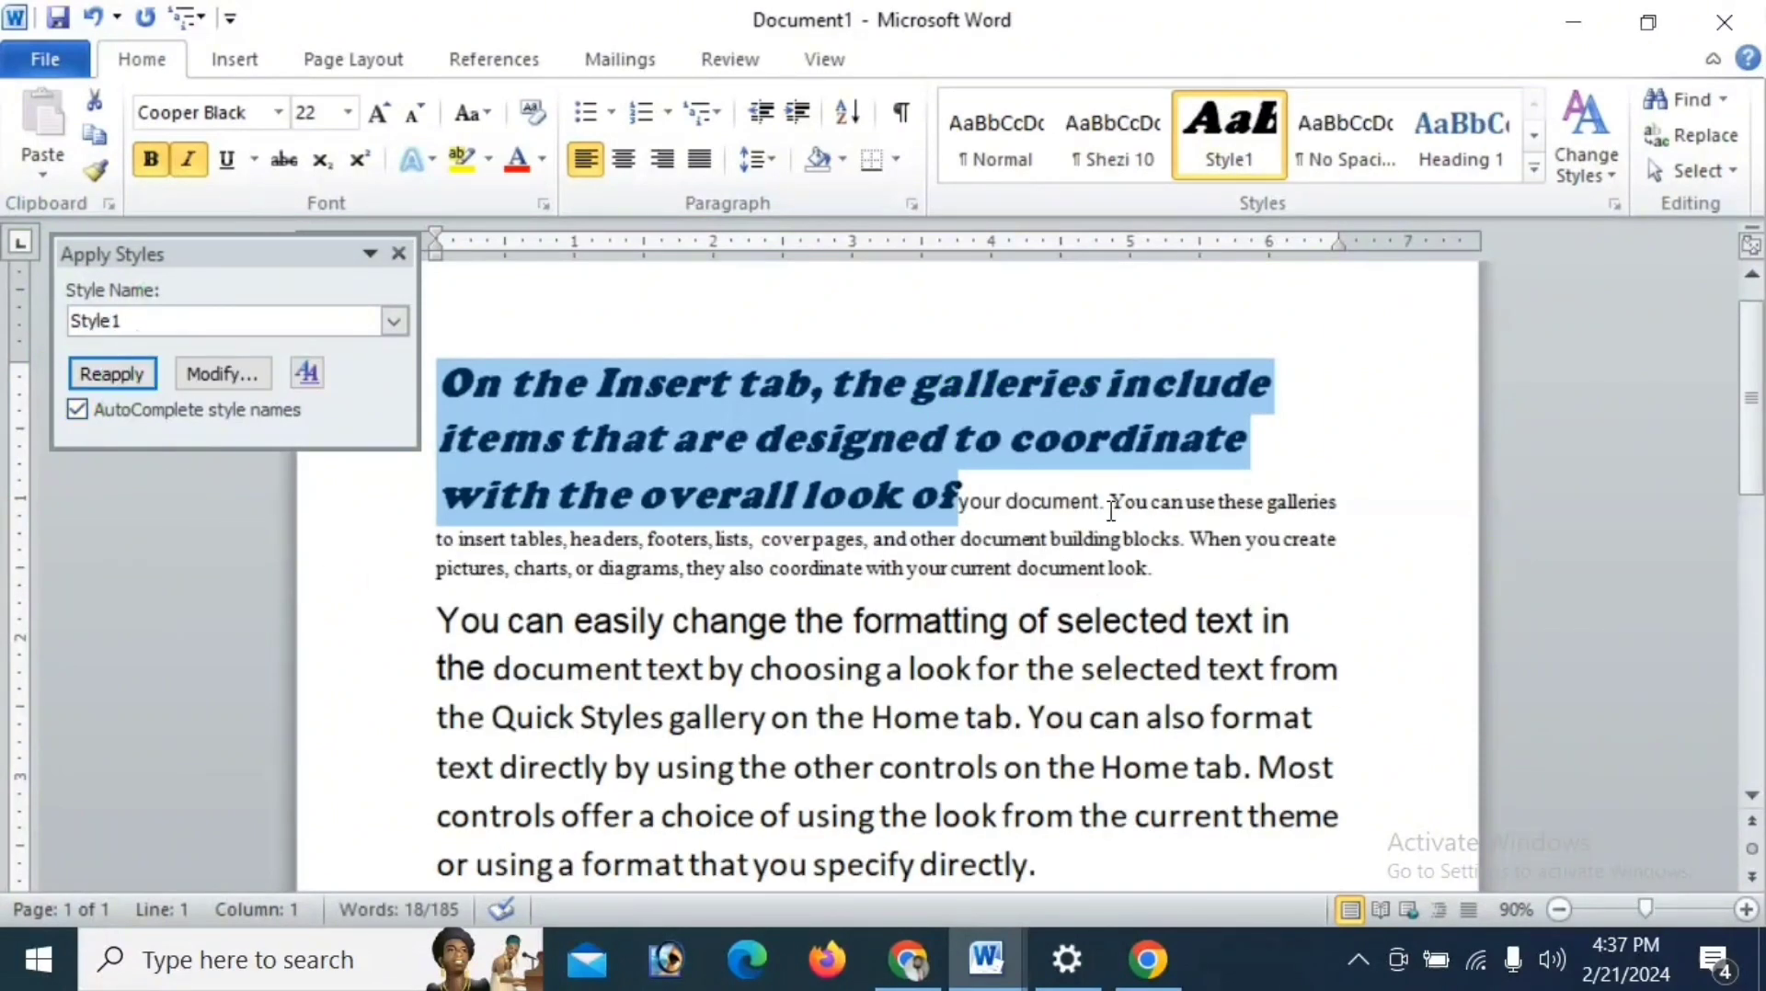
- Apply the style with the personal name to the selected text and modify its font to Times New Roman, 22 pt
click(1119, 158)
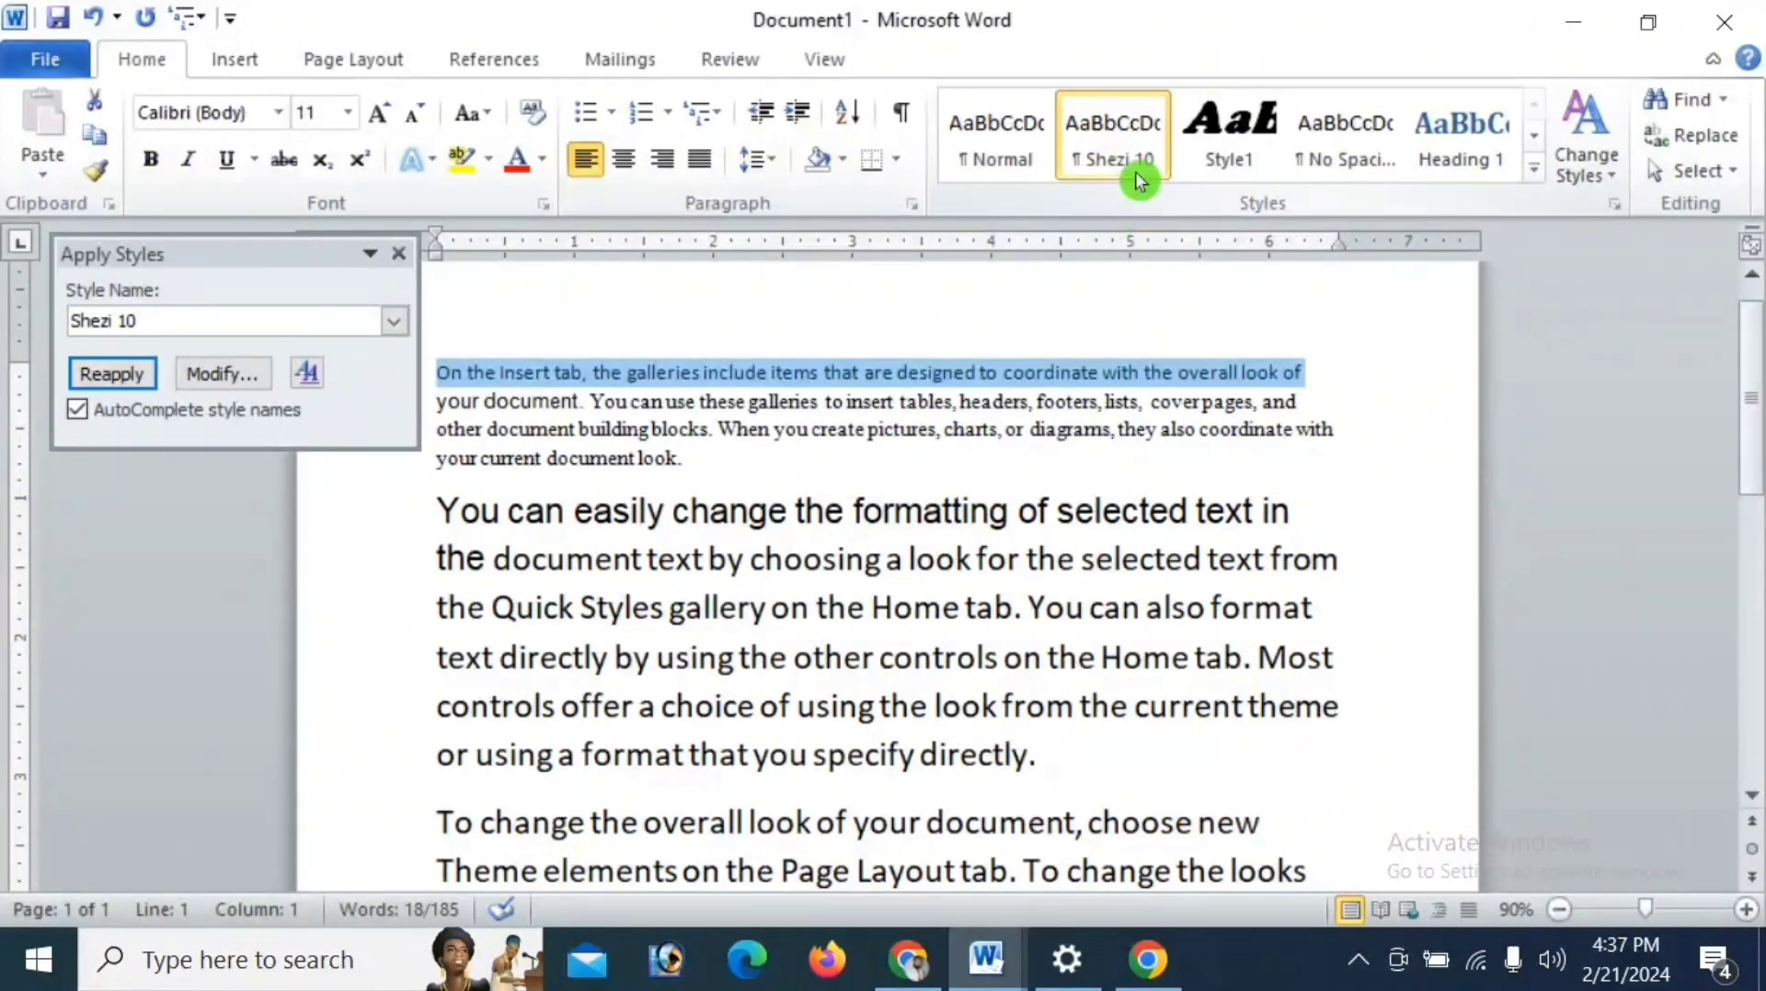
click(207, 373)
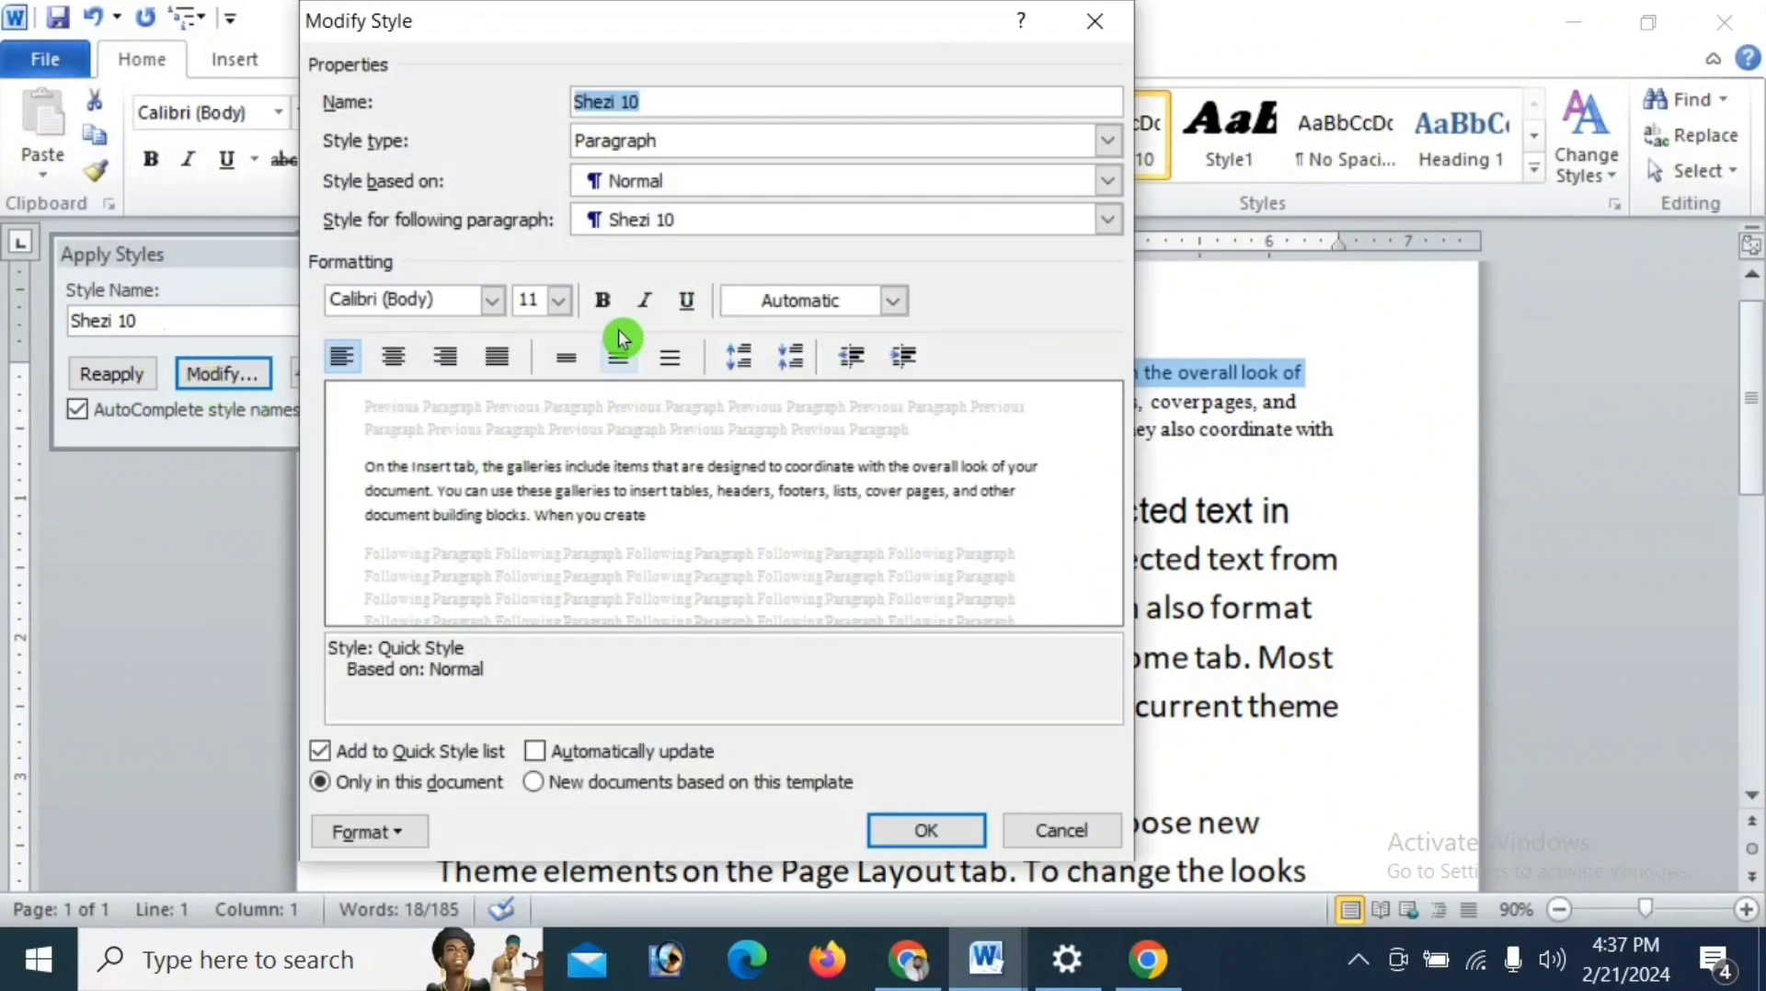
click(492, 303)
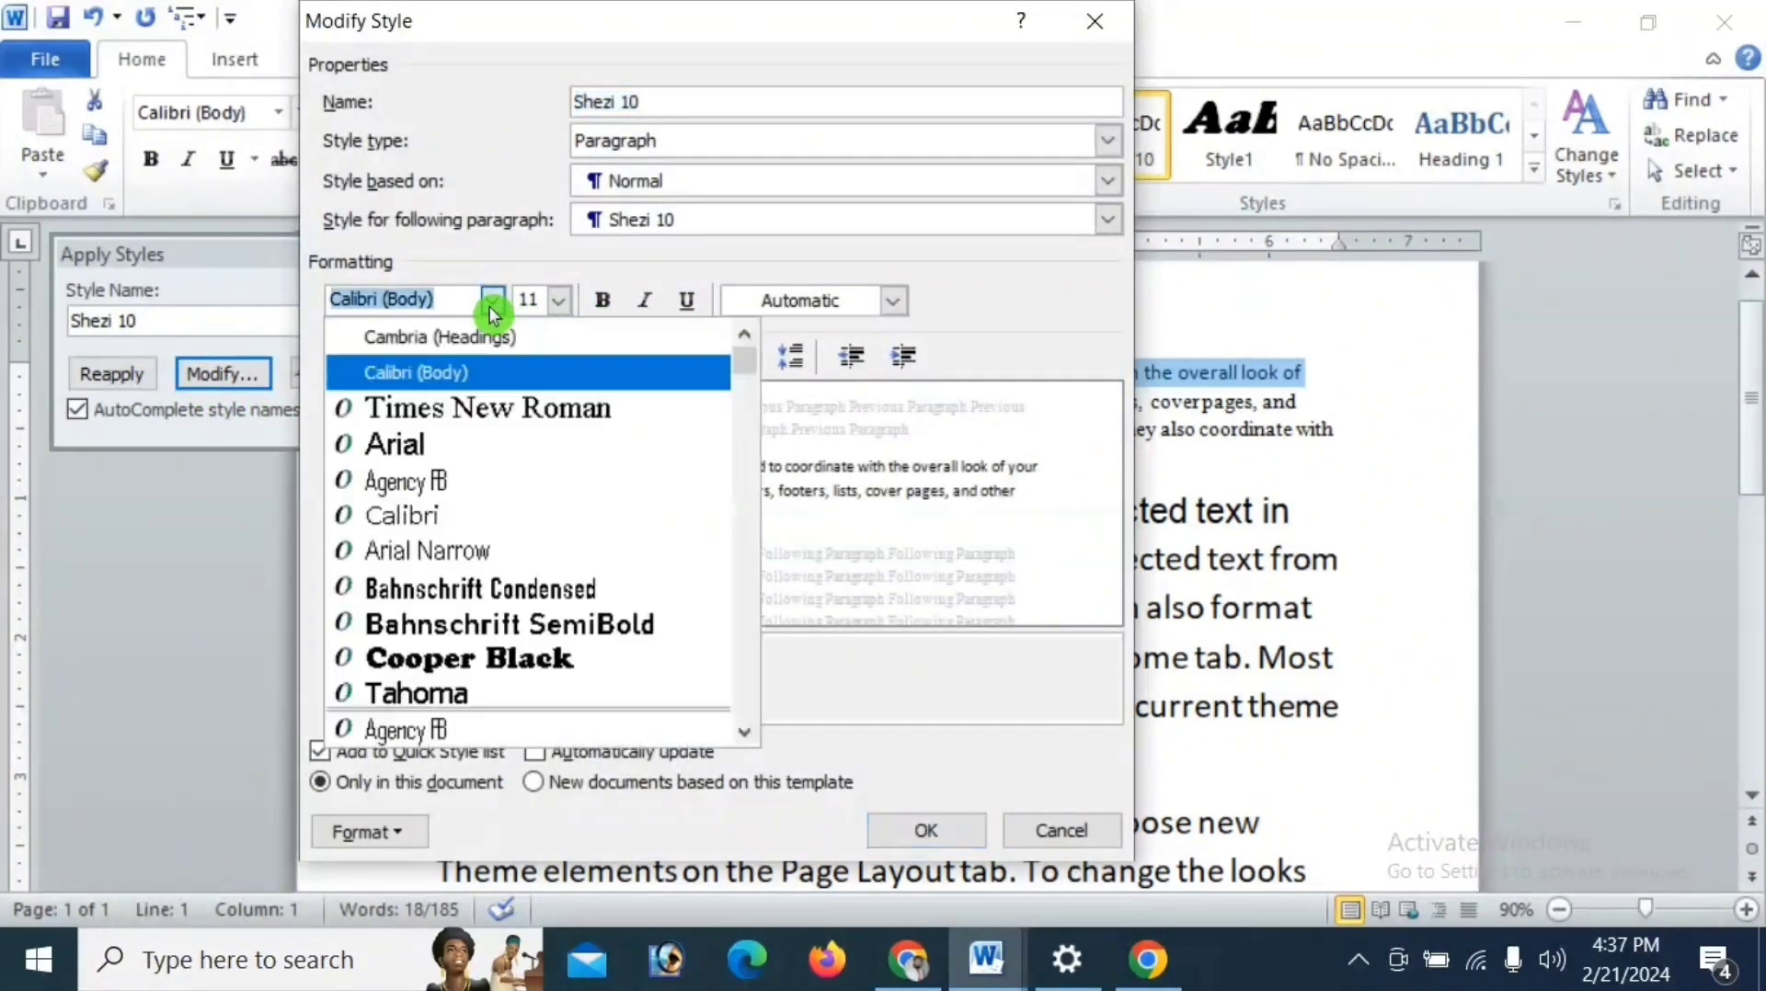
click(471, 411)
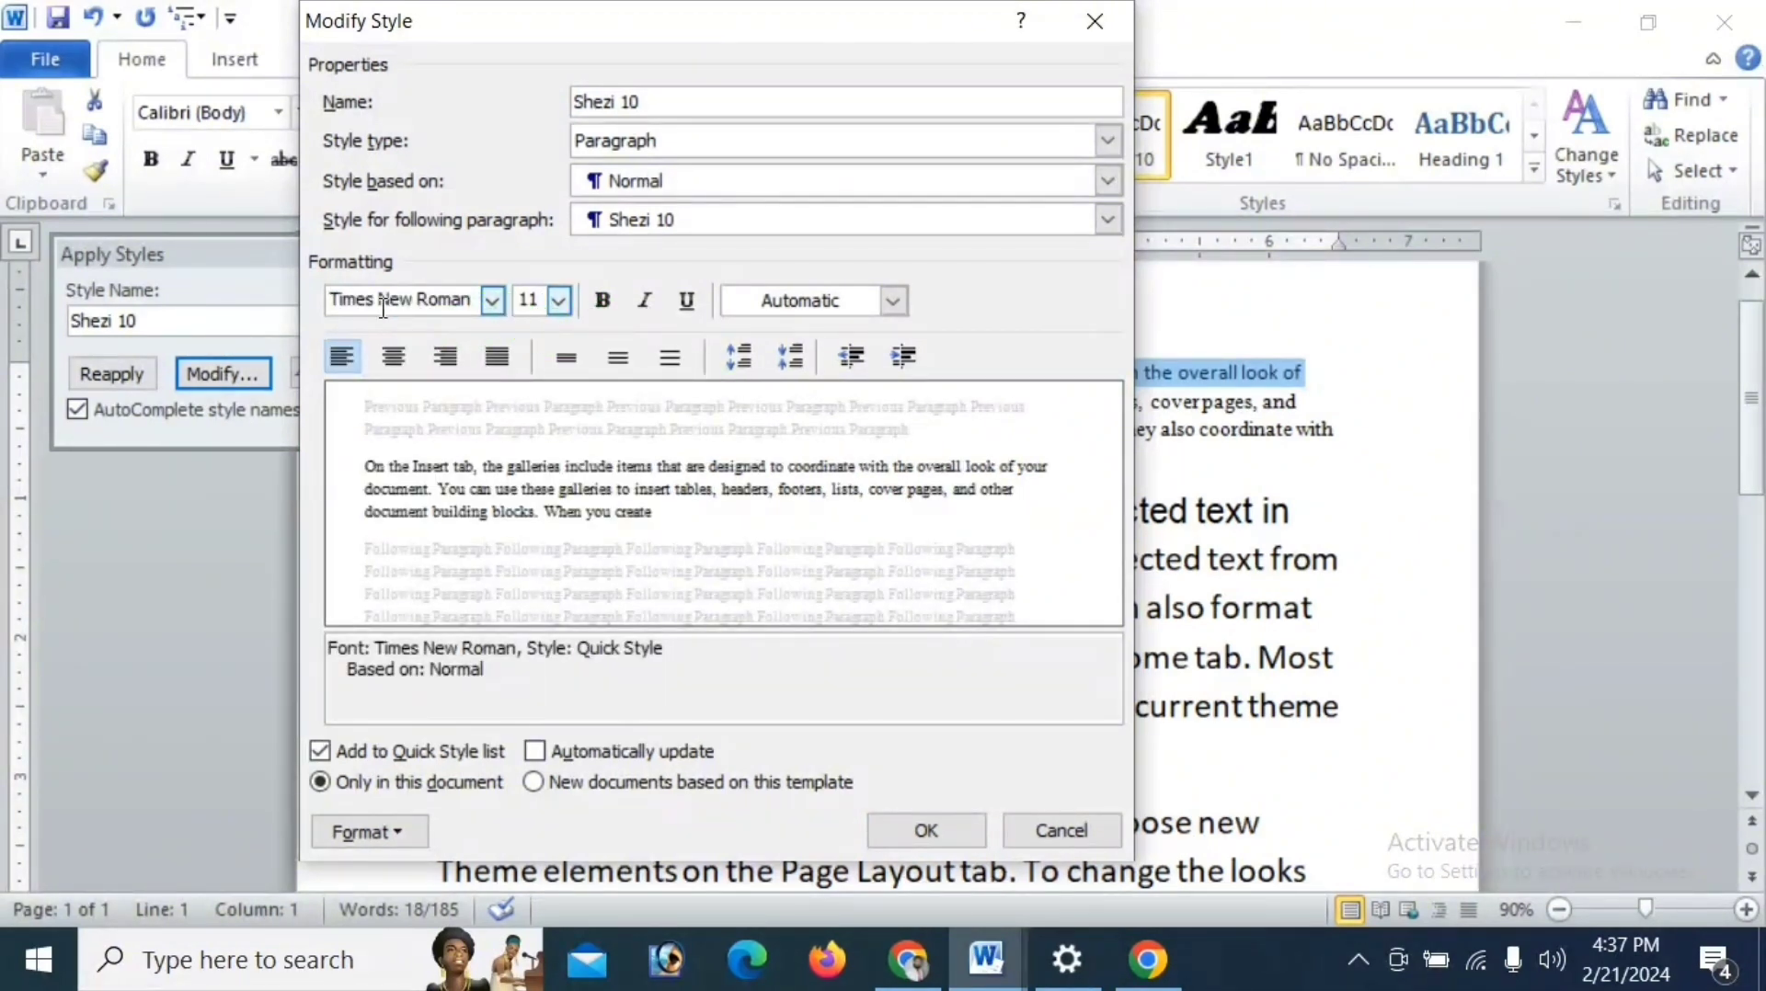
click(561, 301)
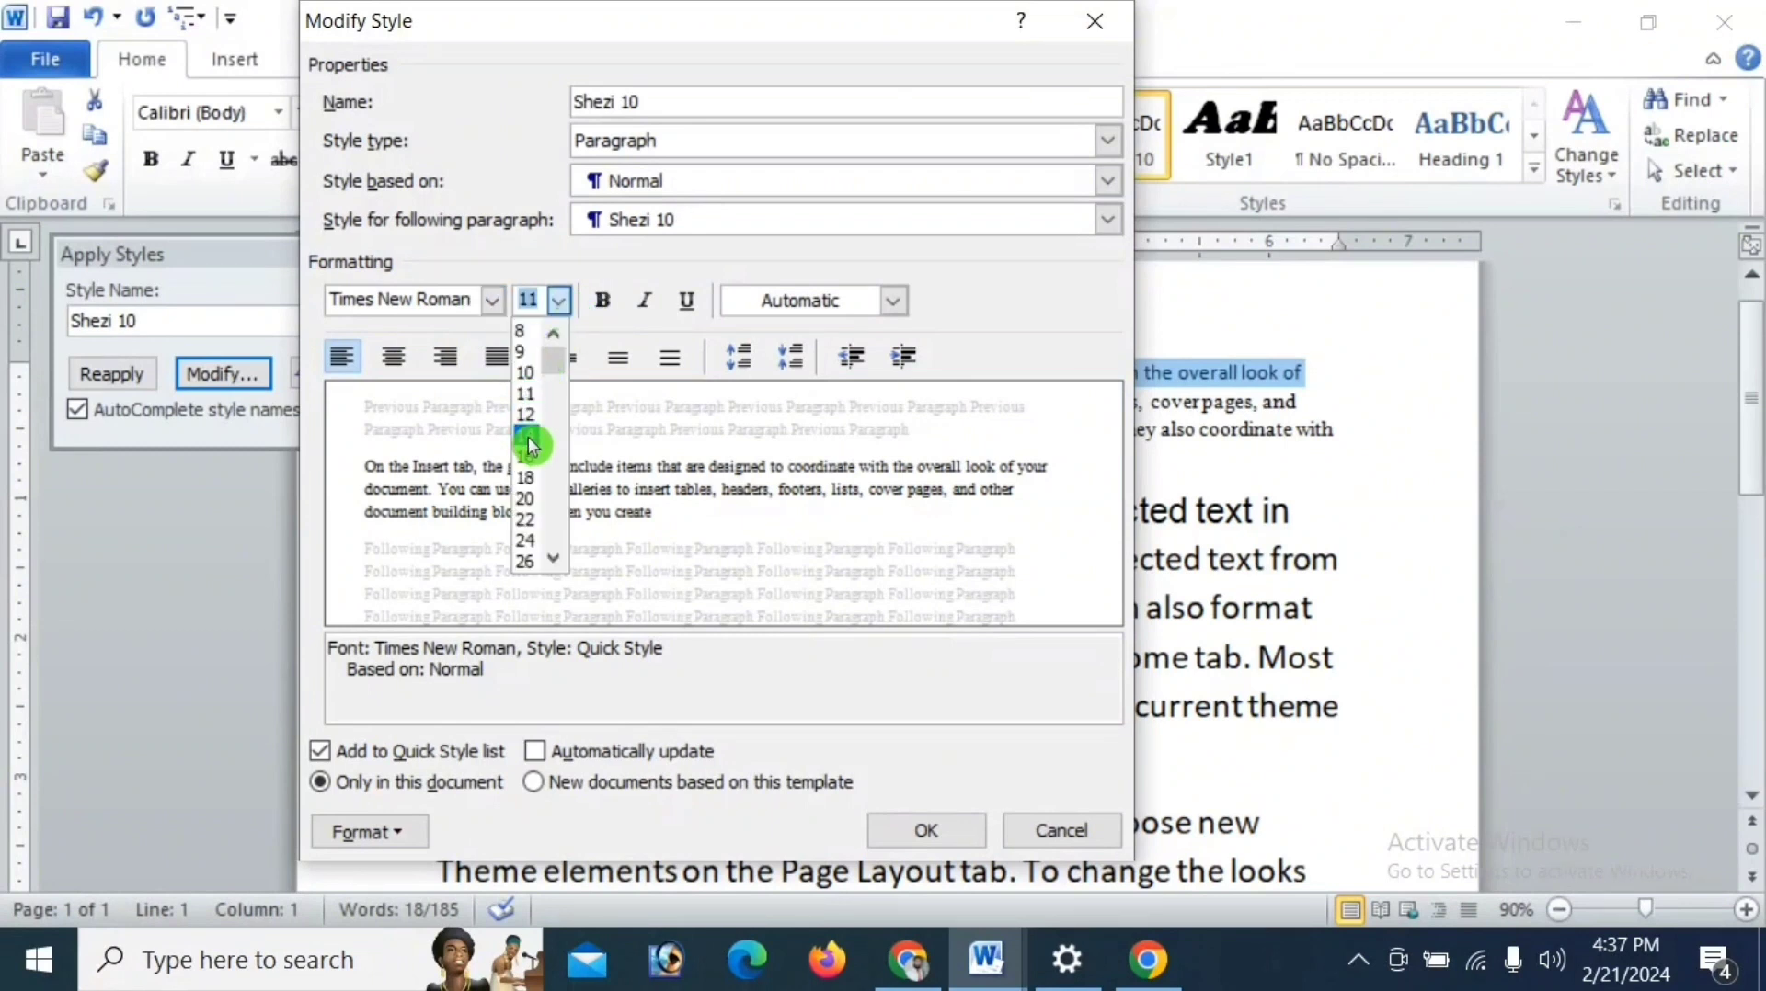
click(525, 518)
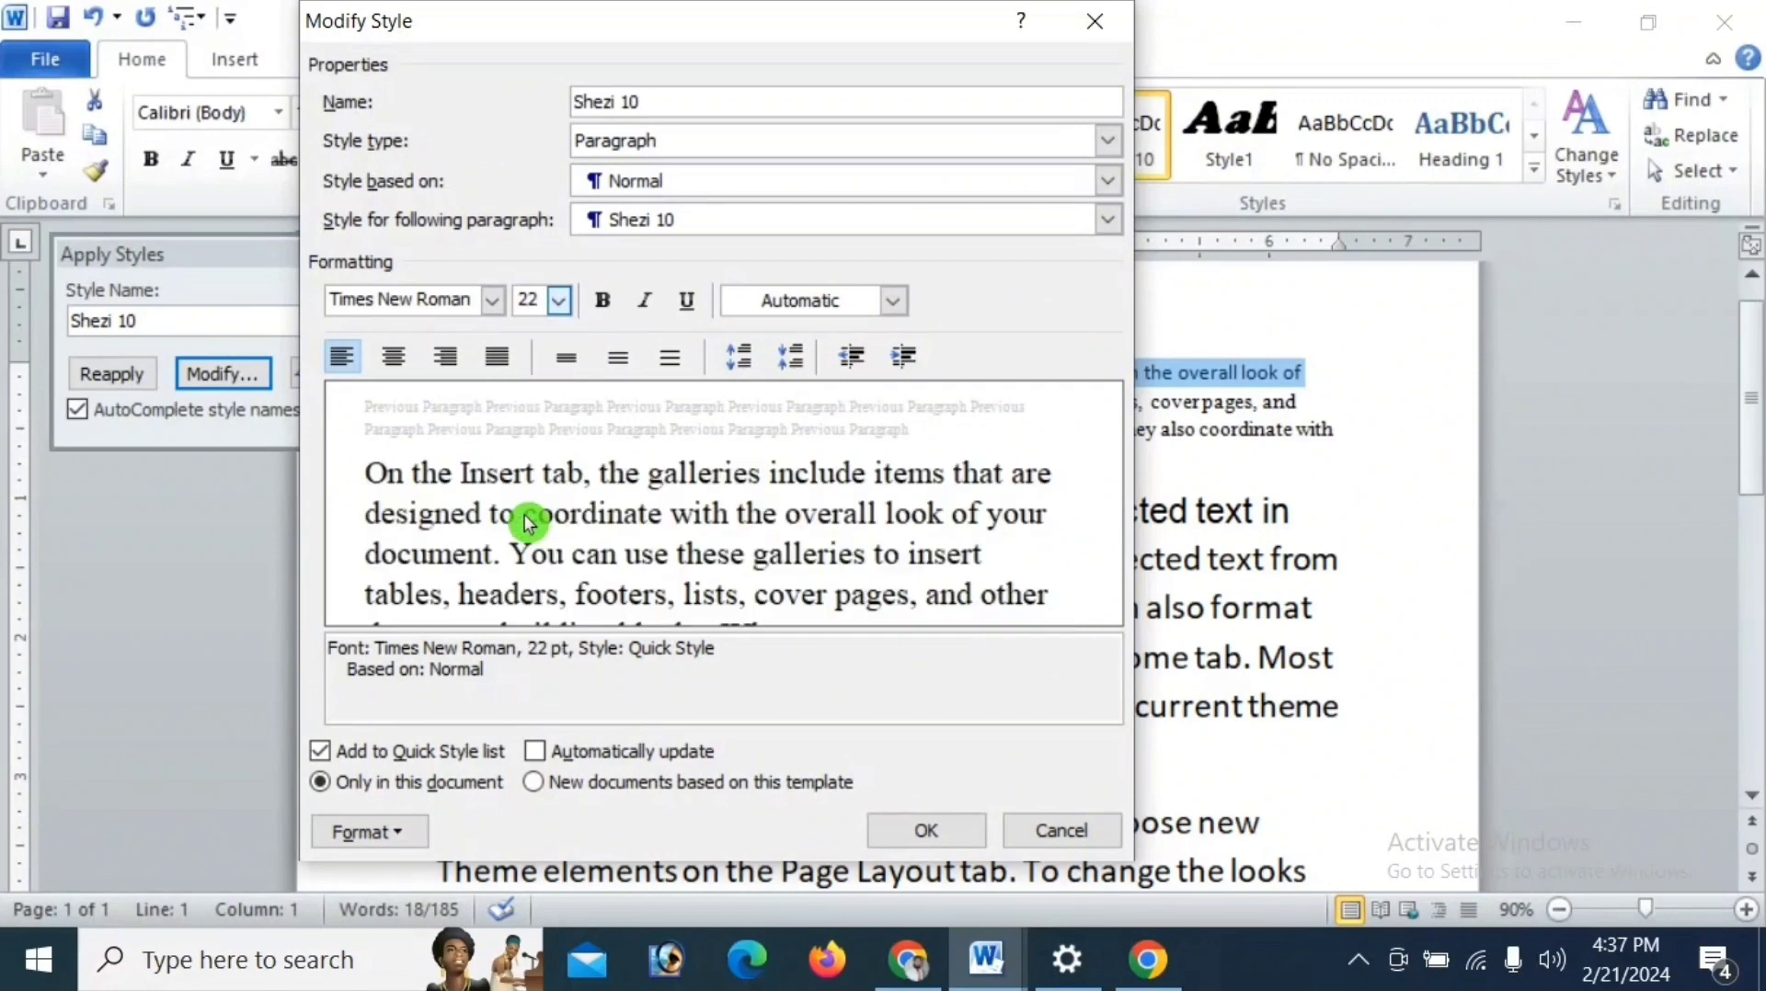
- Make the style being modified bold without italic, change its font to Calibri (Body), and save the changes
click(604, 309)
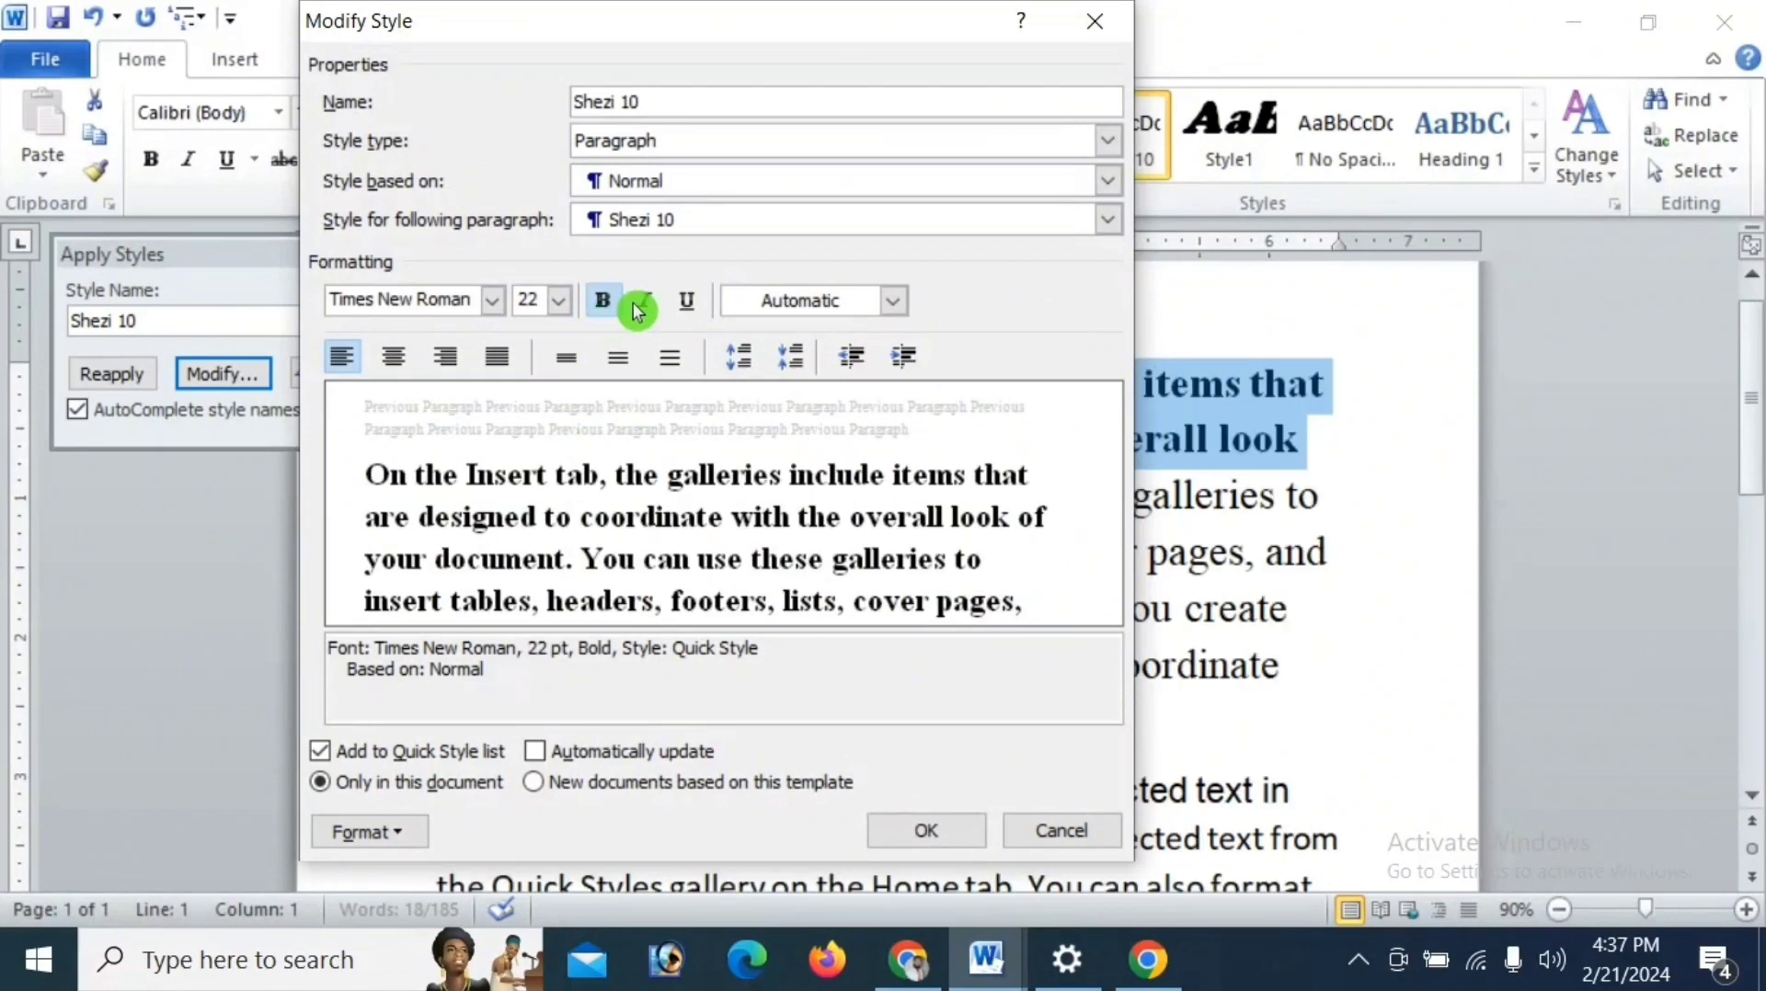
click(643, 305)
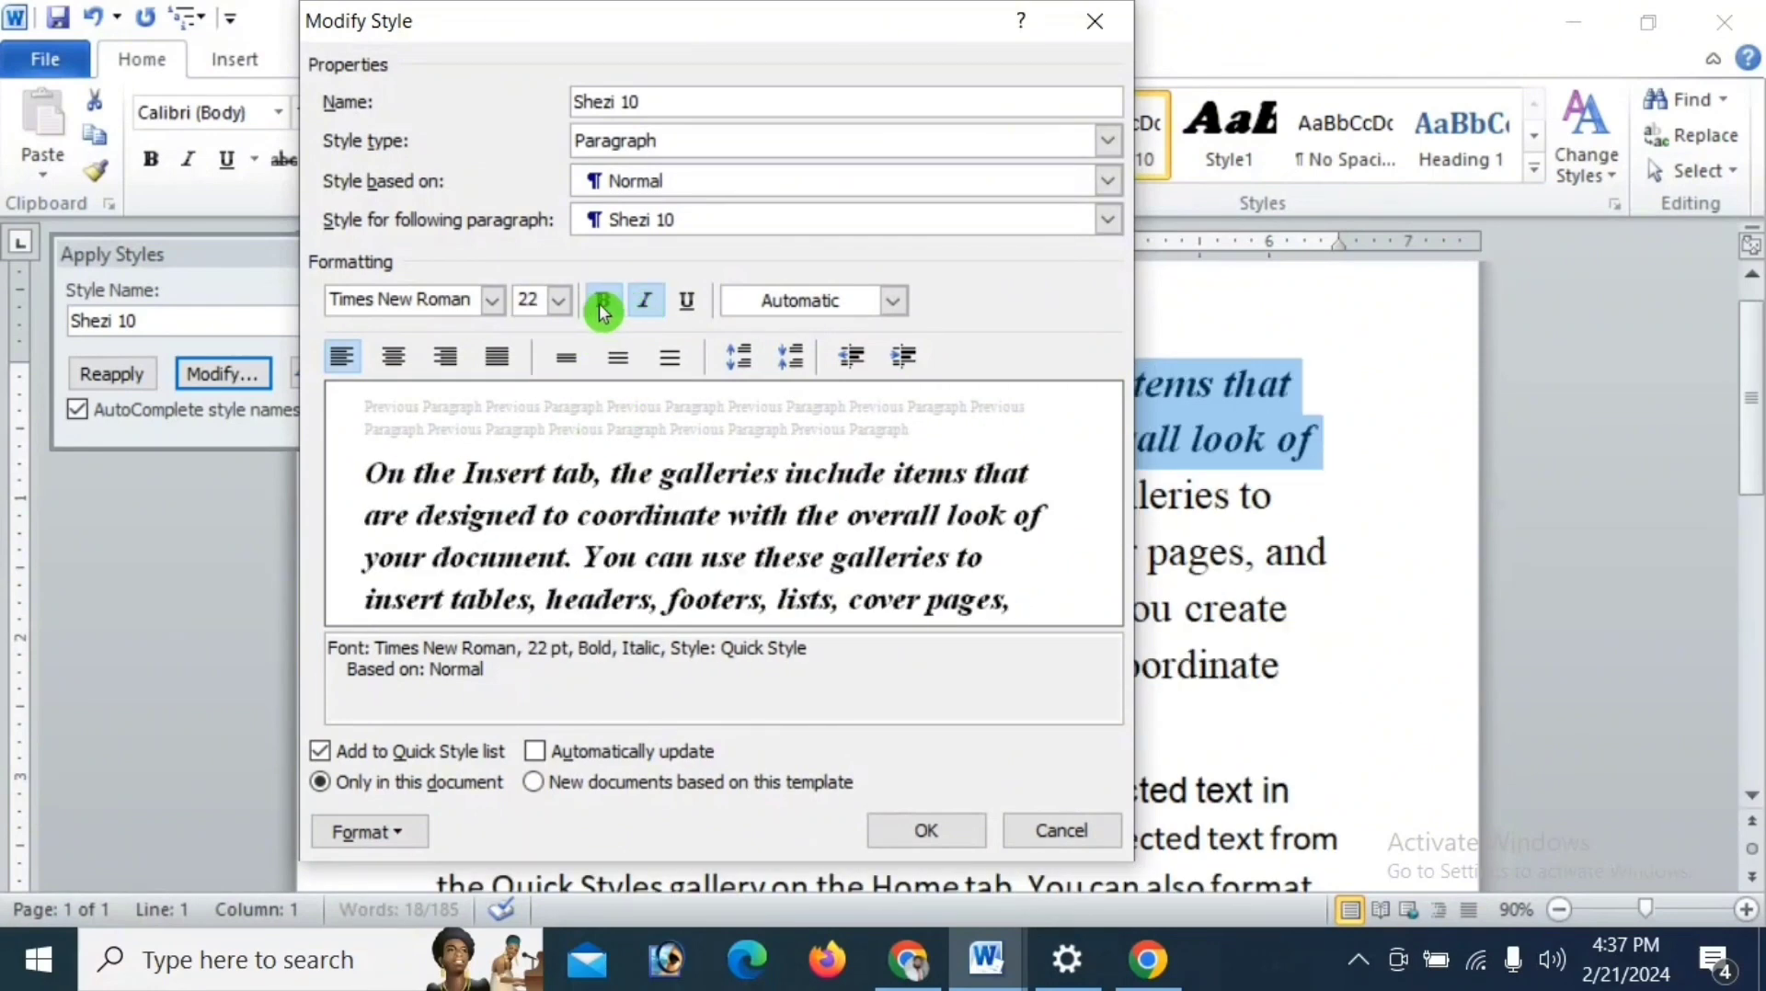
click(649, 307)
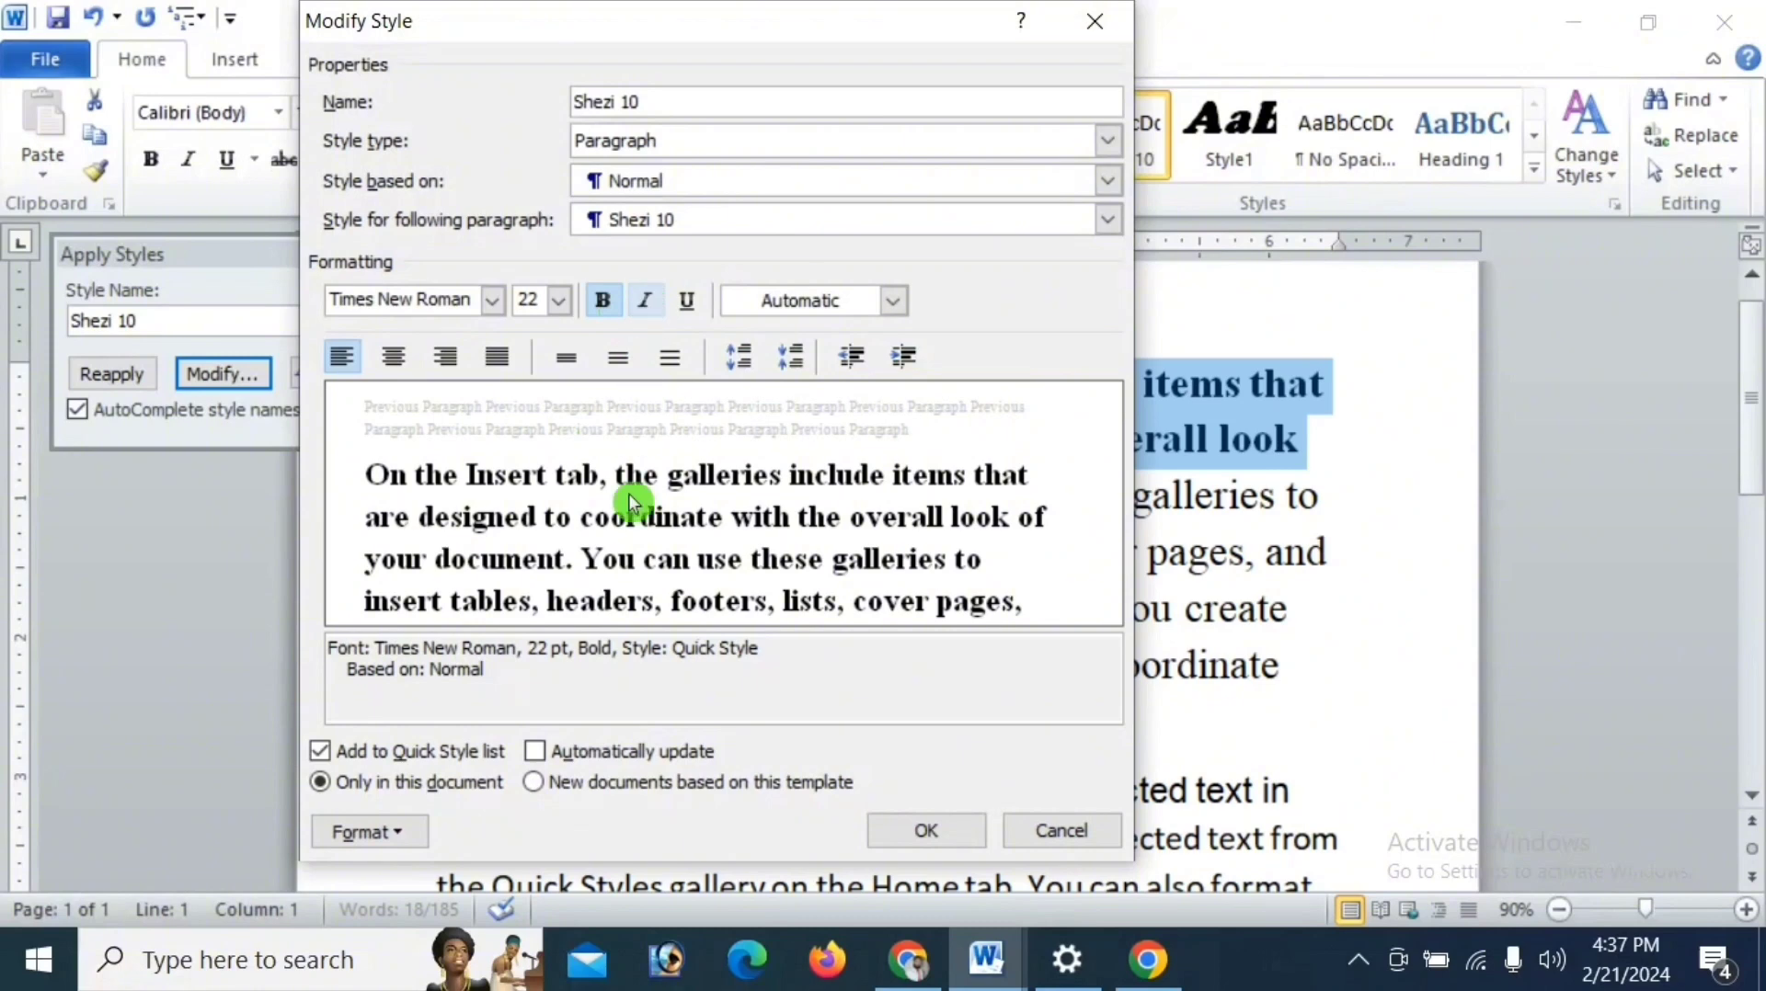
click(494, 301)
click(466, 373)
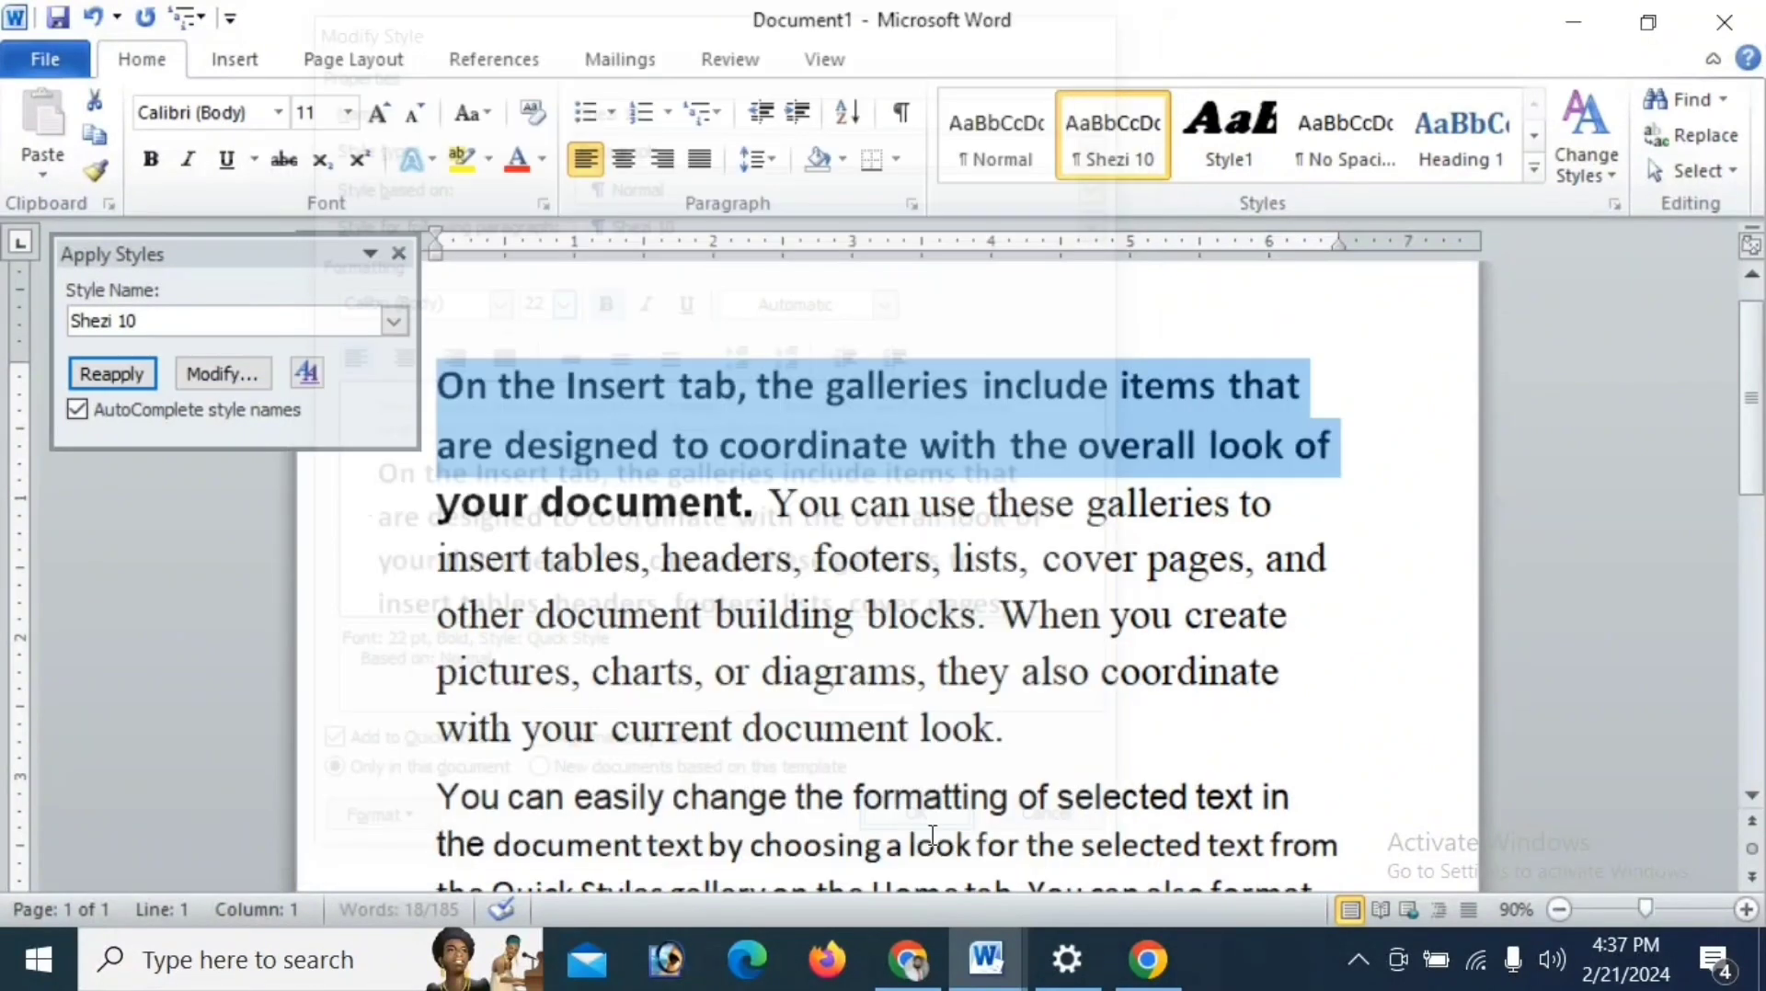
click(927, 832)
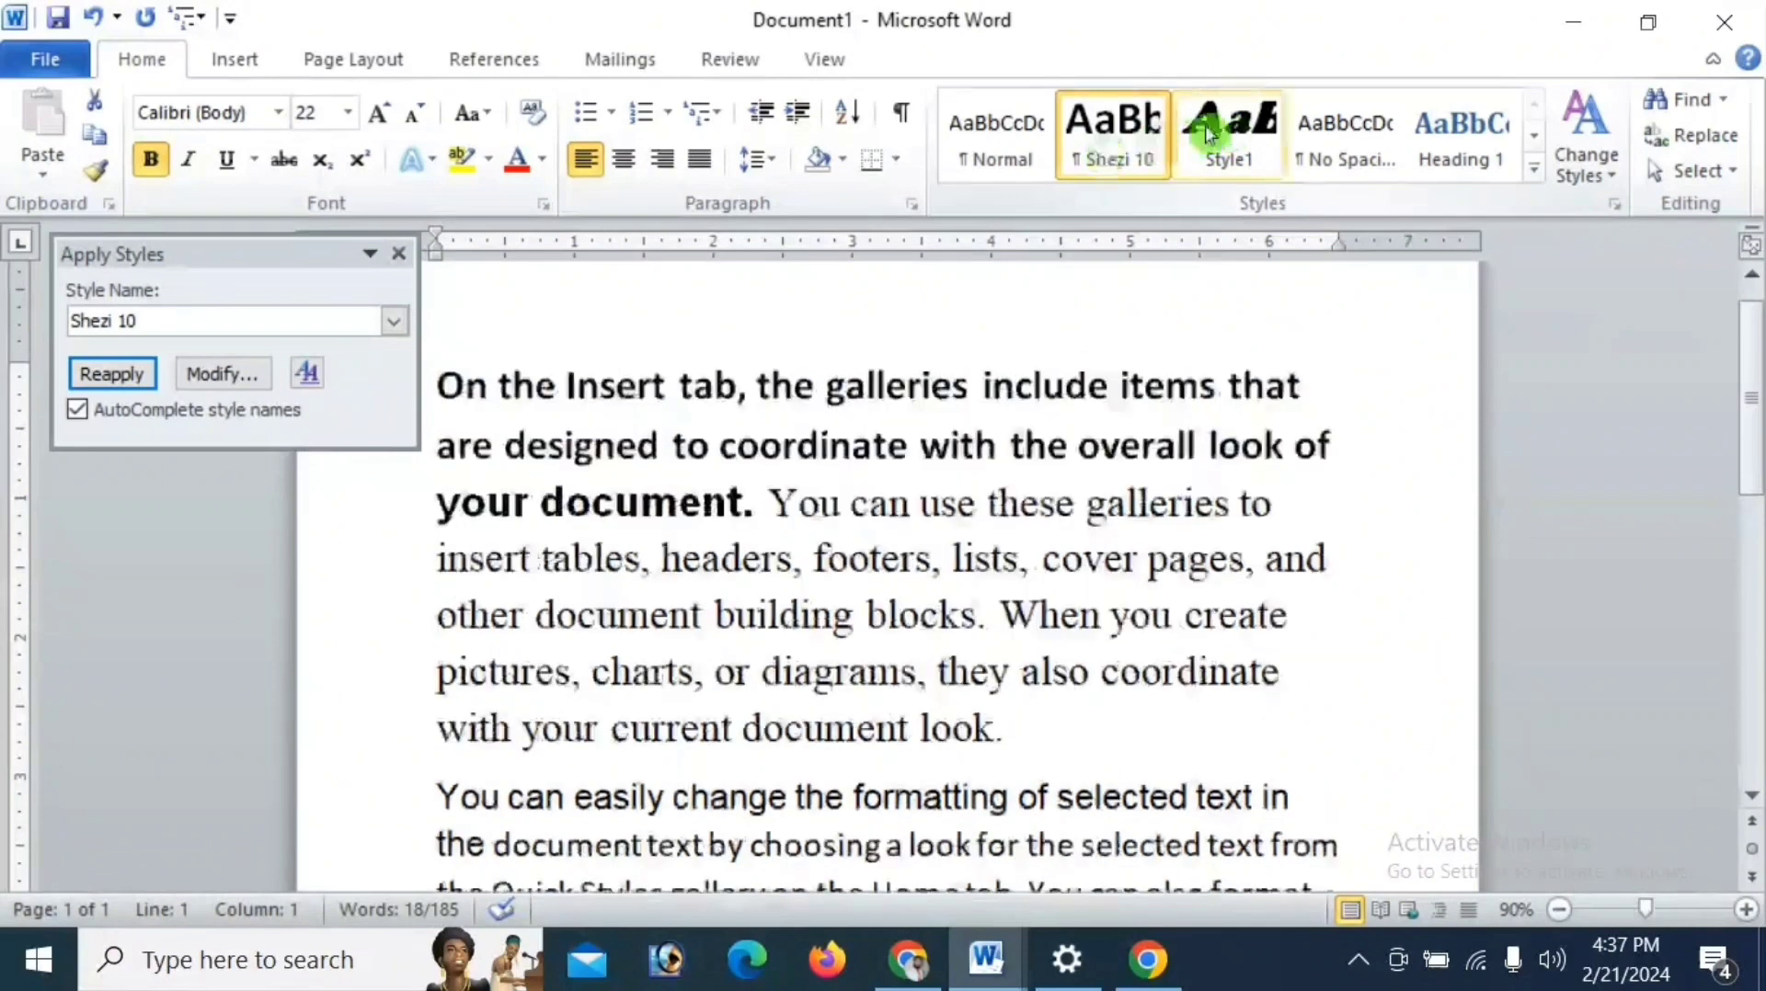
scroll(996, 671, down, 2)
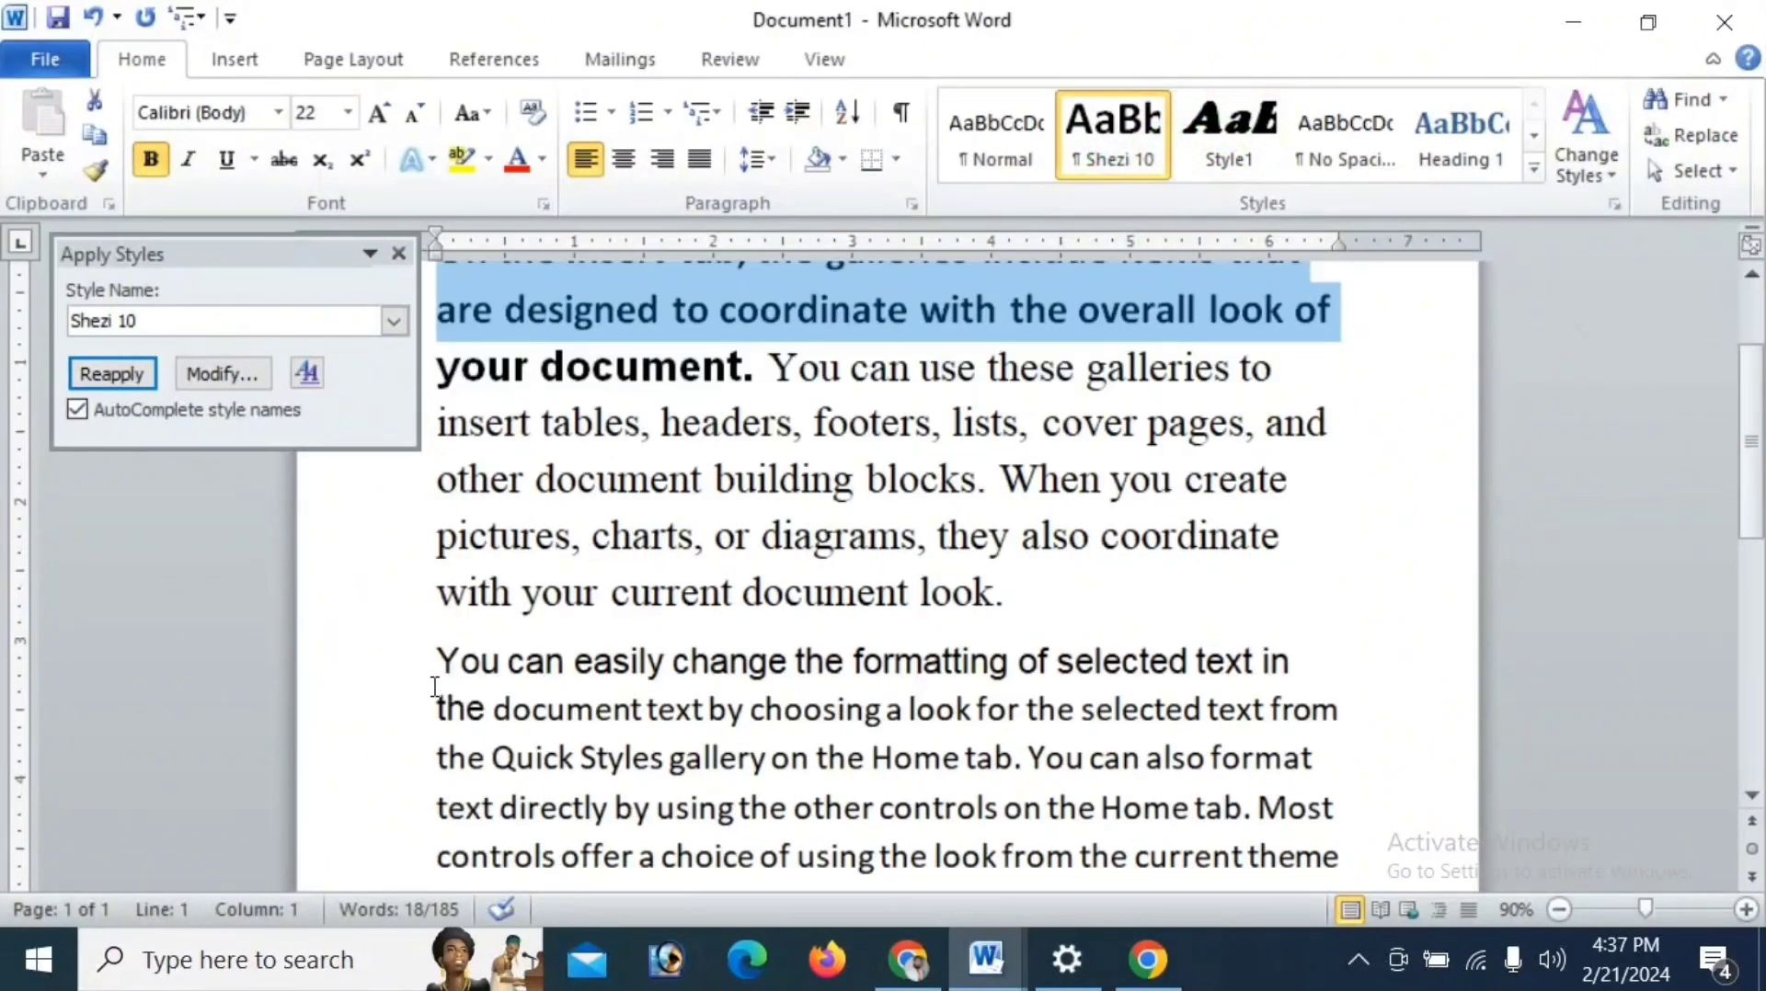
- Apply the custom quick style with the personal name to the paragraph beginning "You can easily change"
drag(444, 658, 1208, 828)
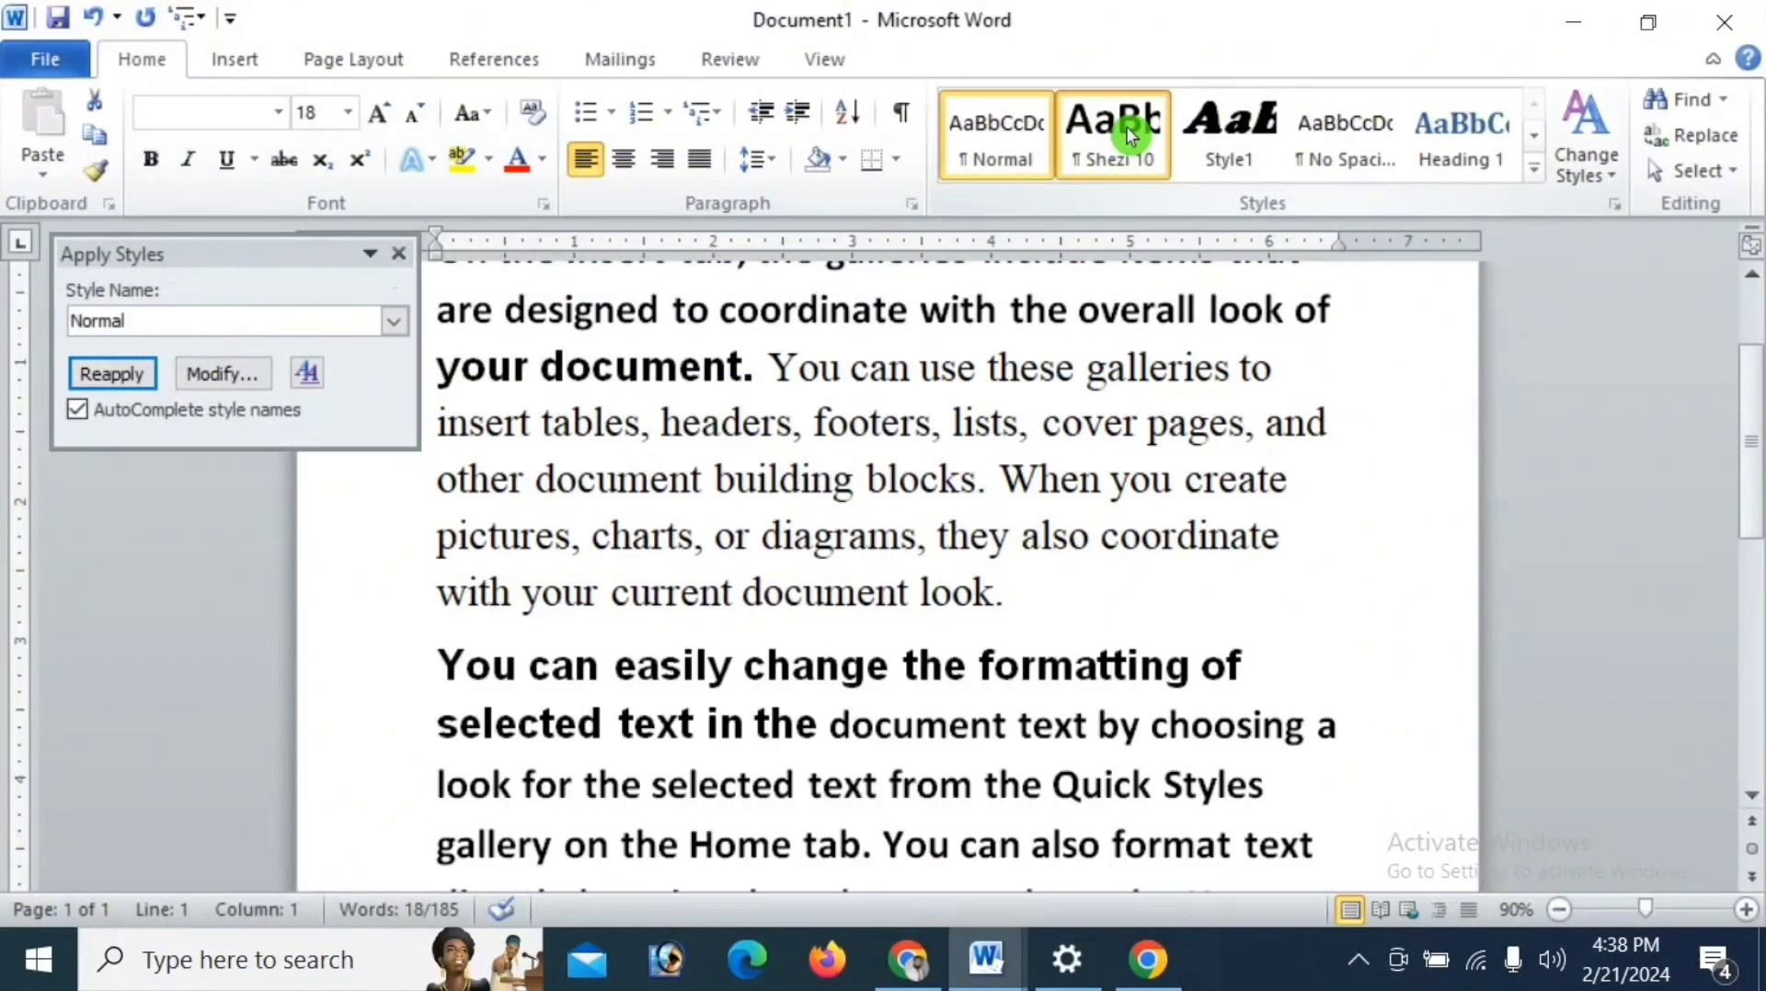
click(1126, 125)
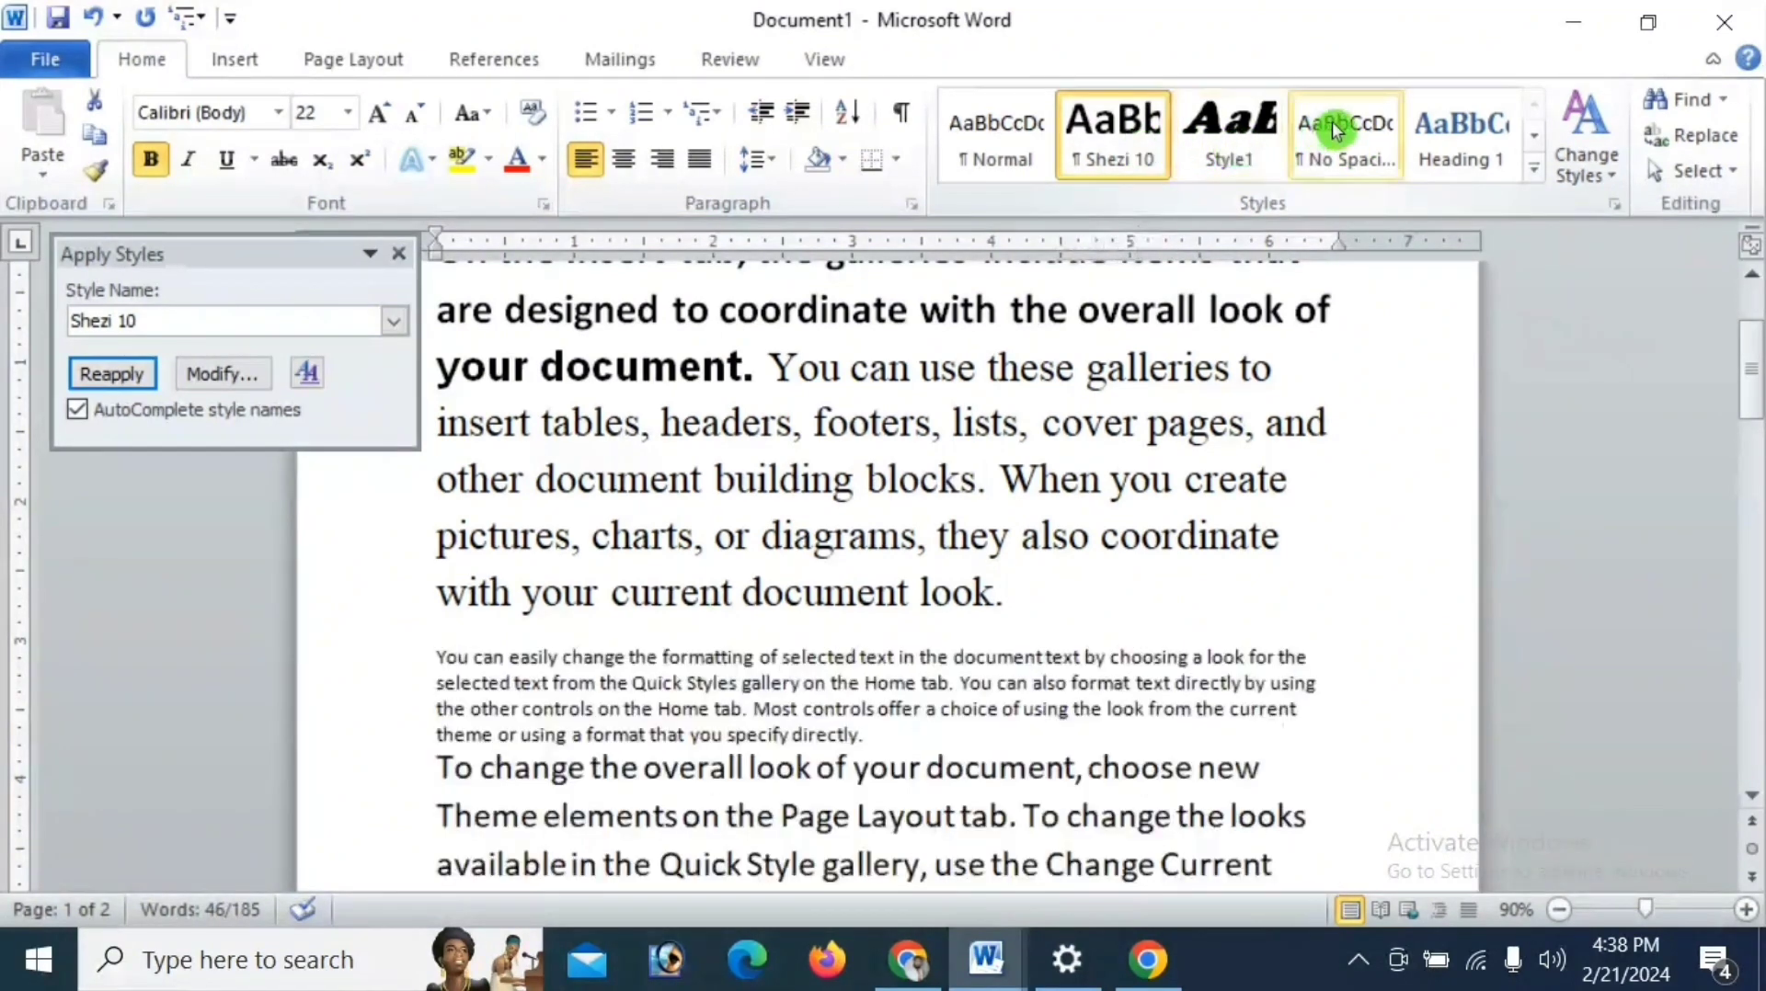
drag(781, 355, 997, 593)
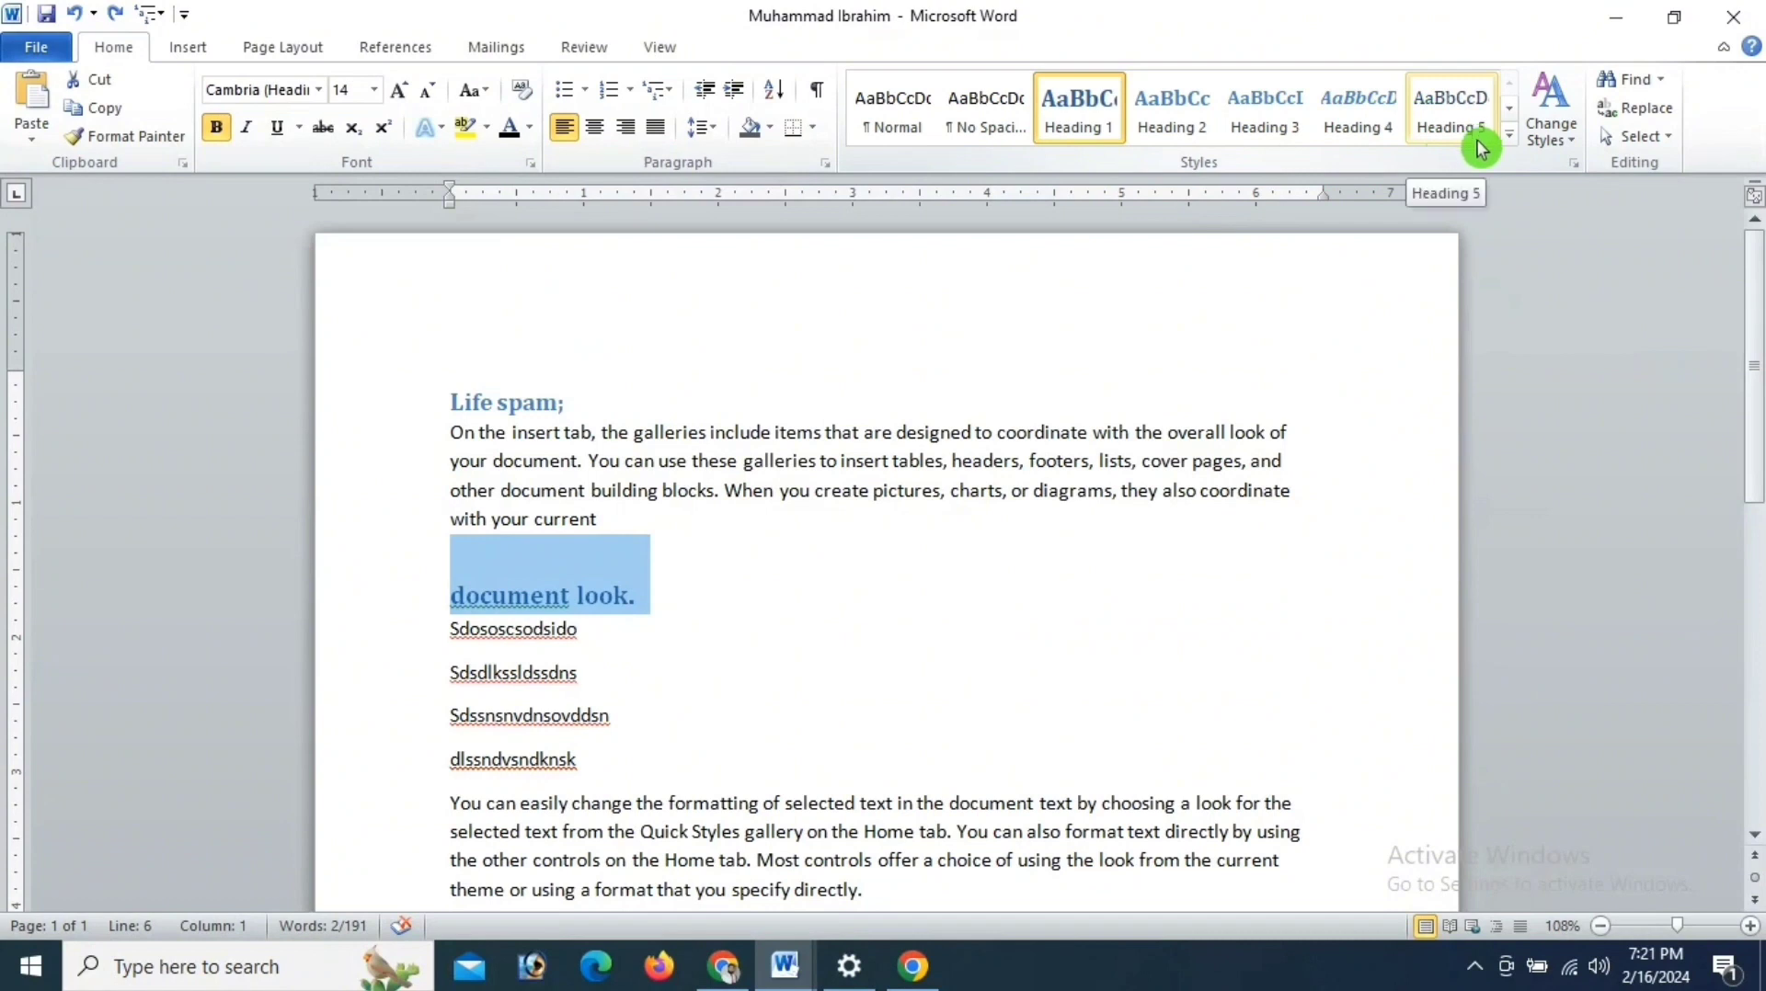
- Examine the style sets and theme color schemes offered for changing the document's styles
click(1567, 136)
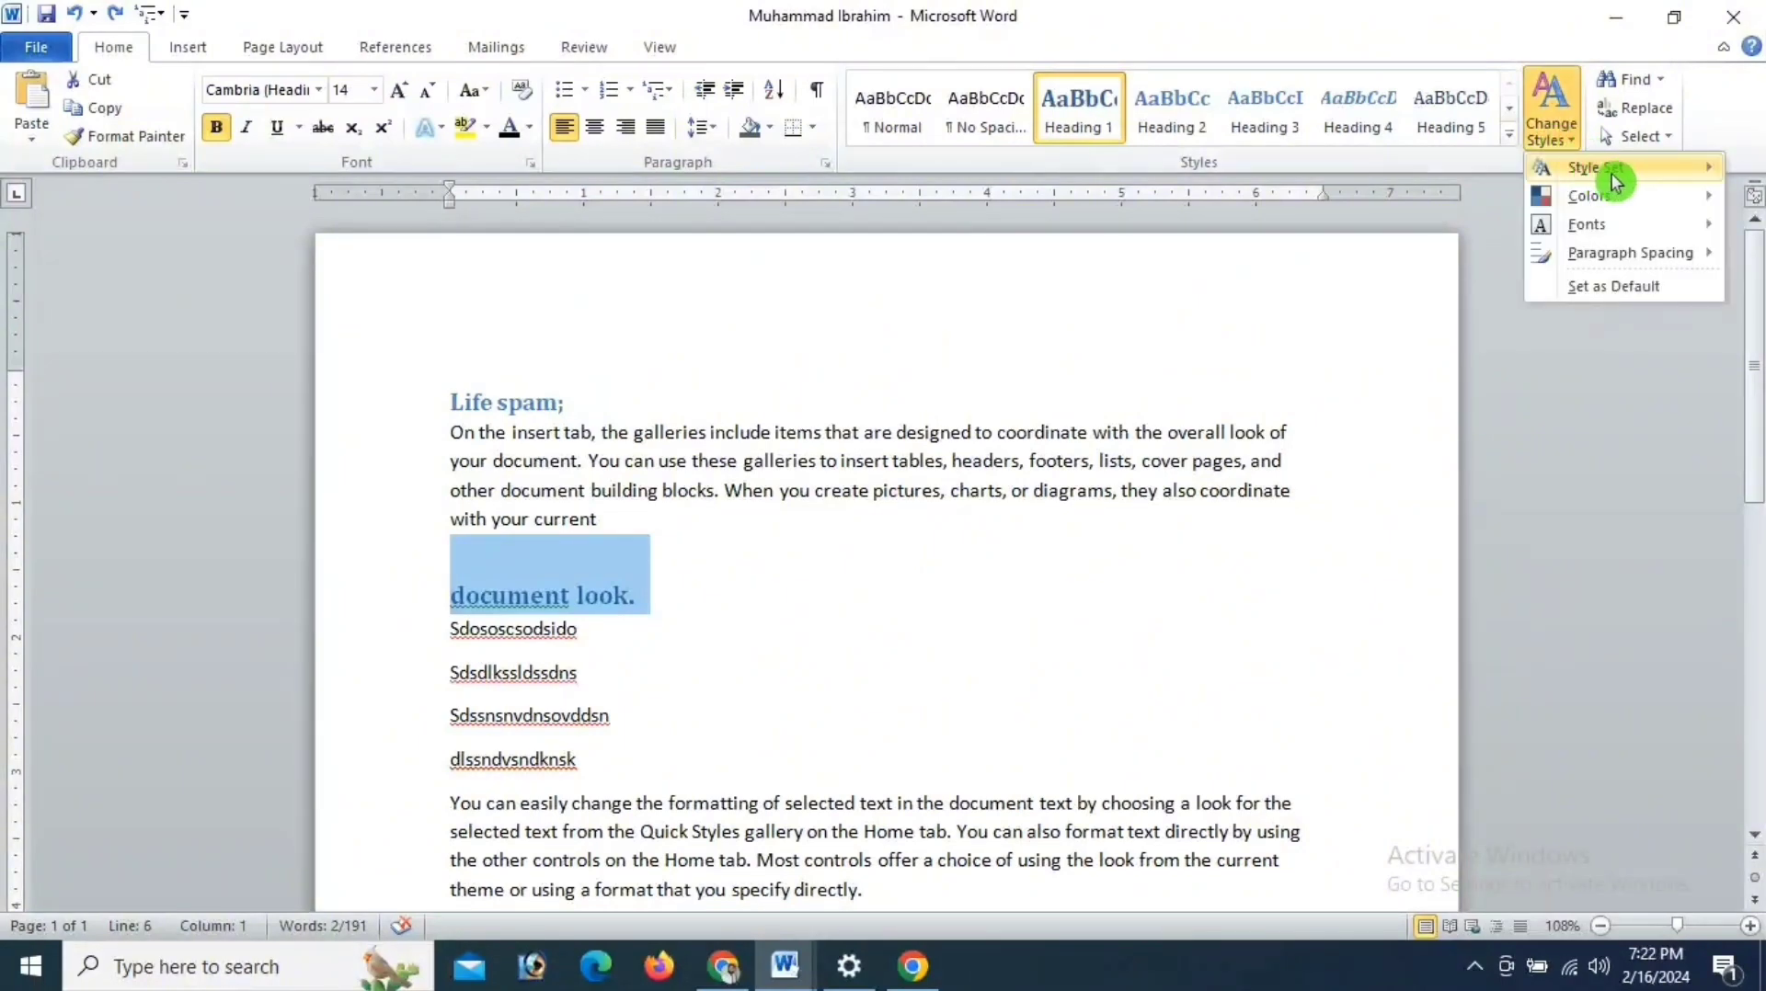
mouse_move(1632, 167)
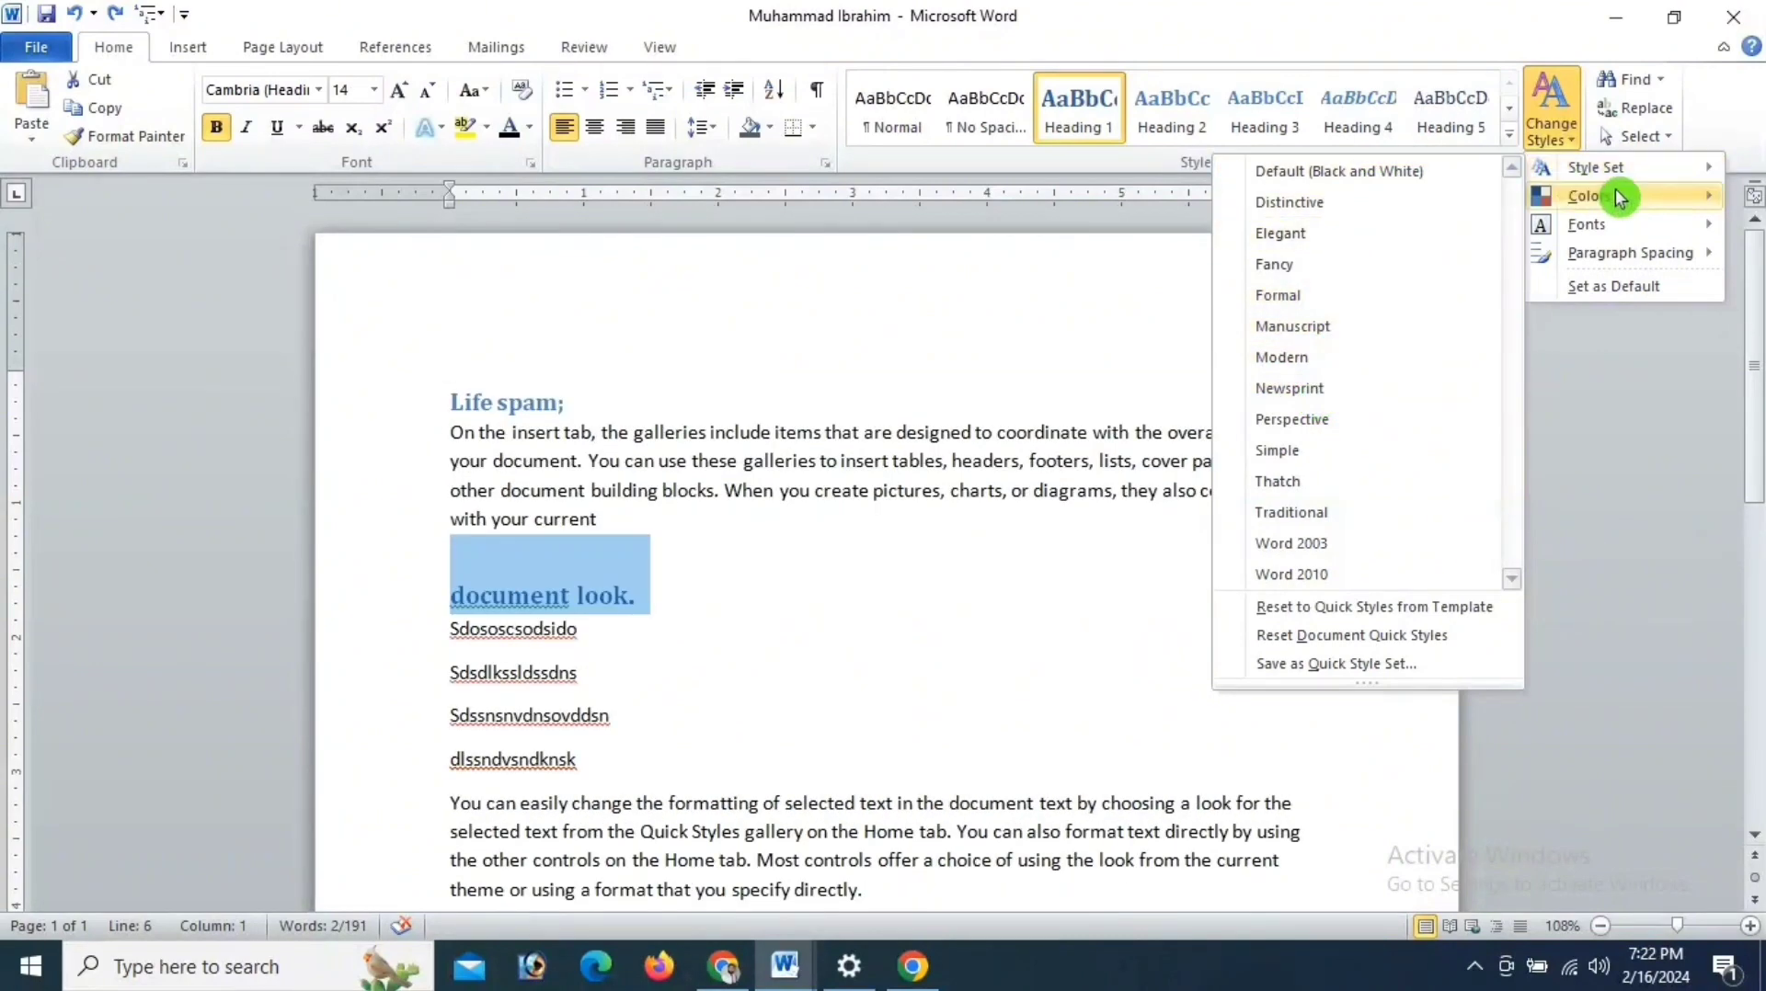
mouse_move(1606, 195)
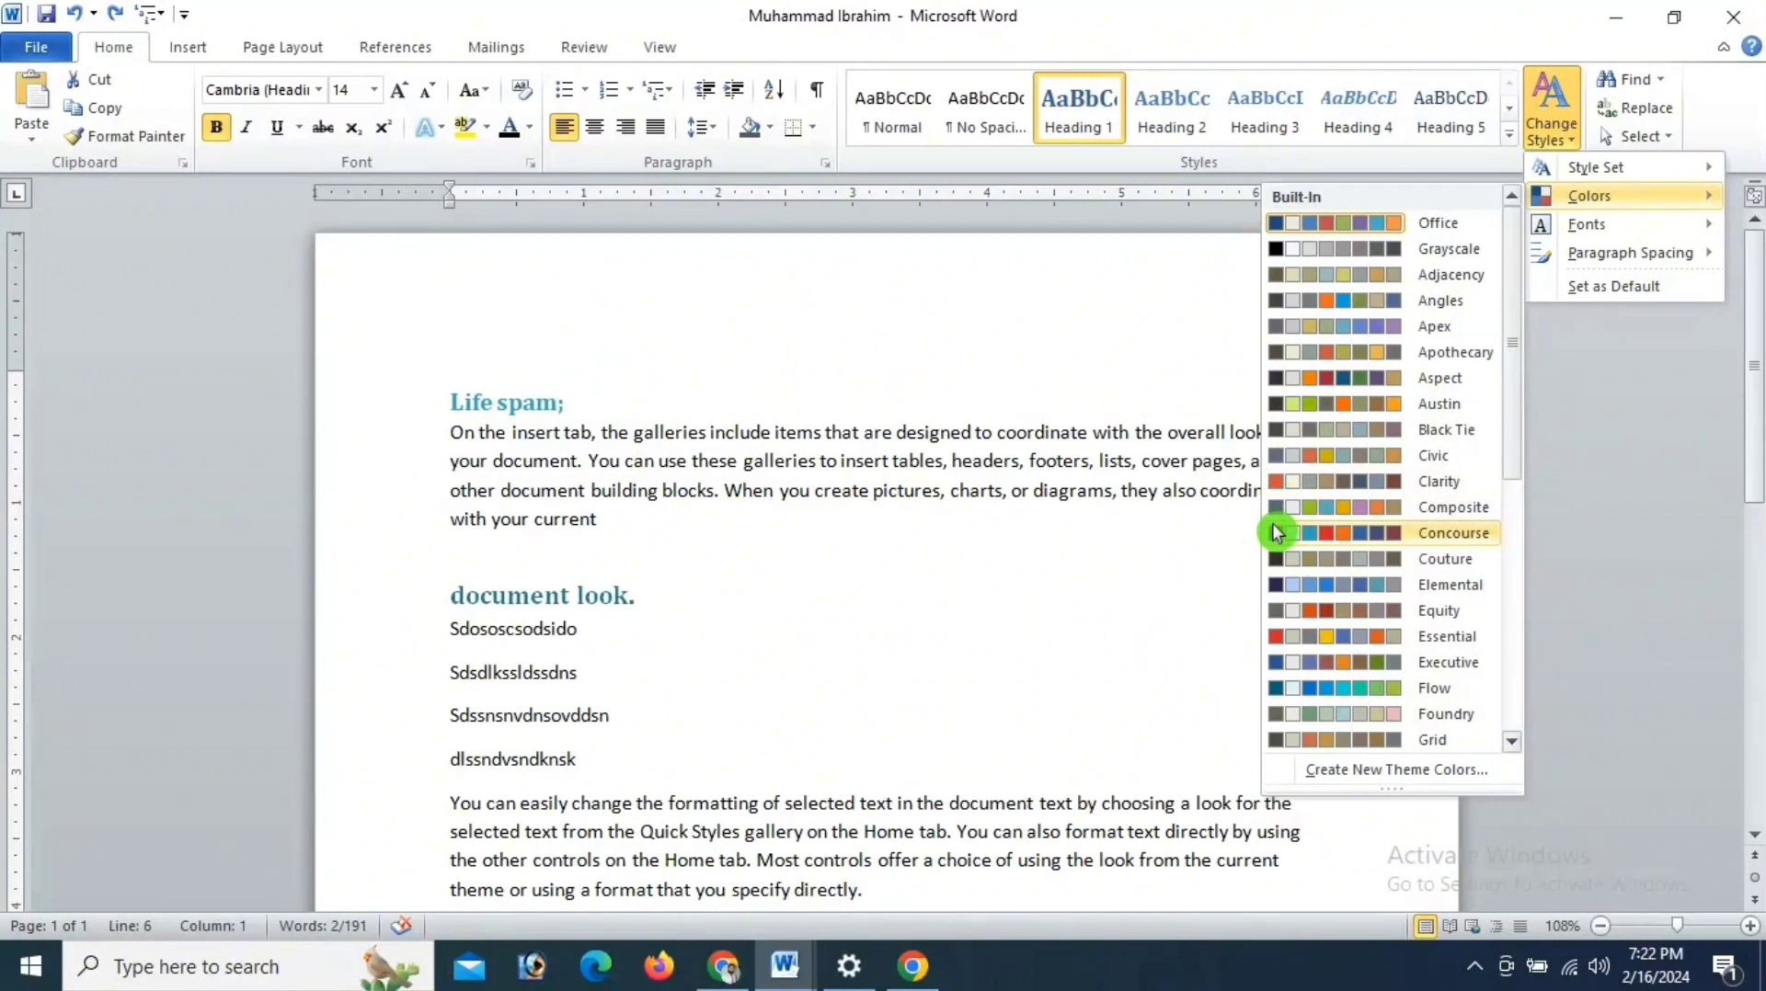
click(1156, 527)
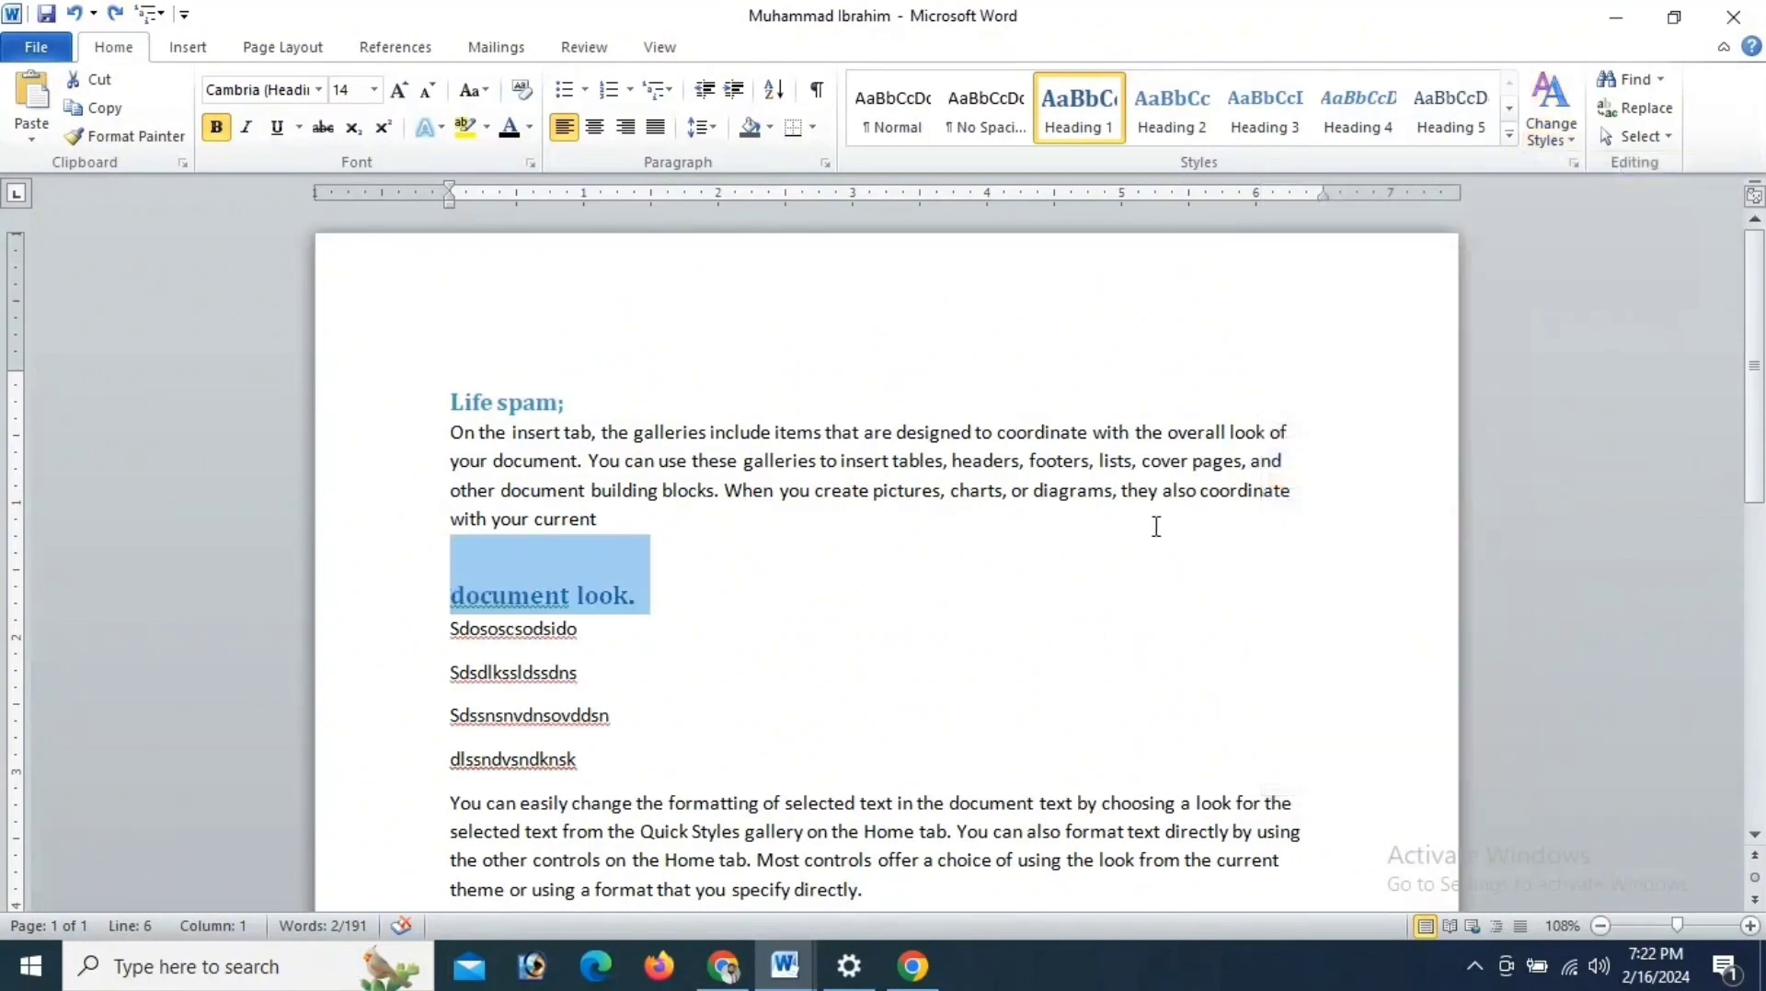
- Set the font size of the "document look." heading to 22 pt and of the "Life spam;" heading to 24 pt
click(372, 90)
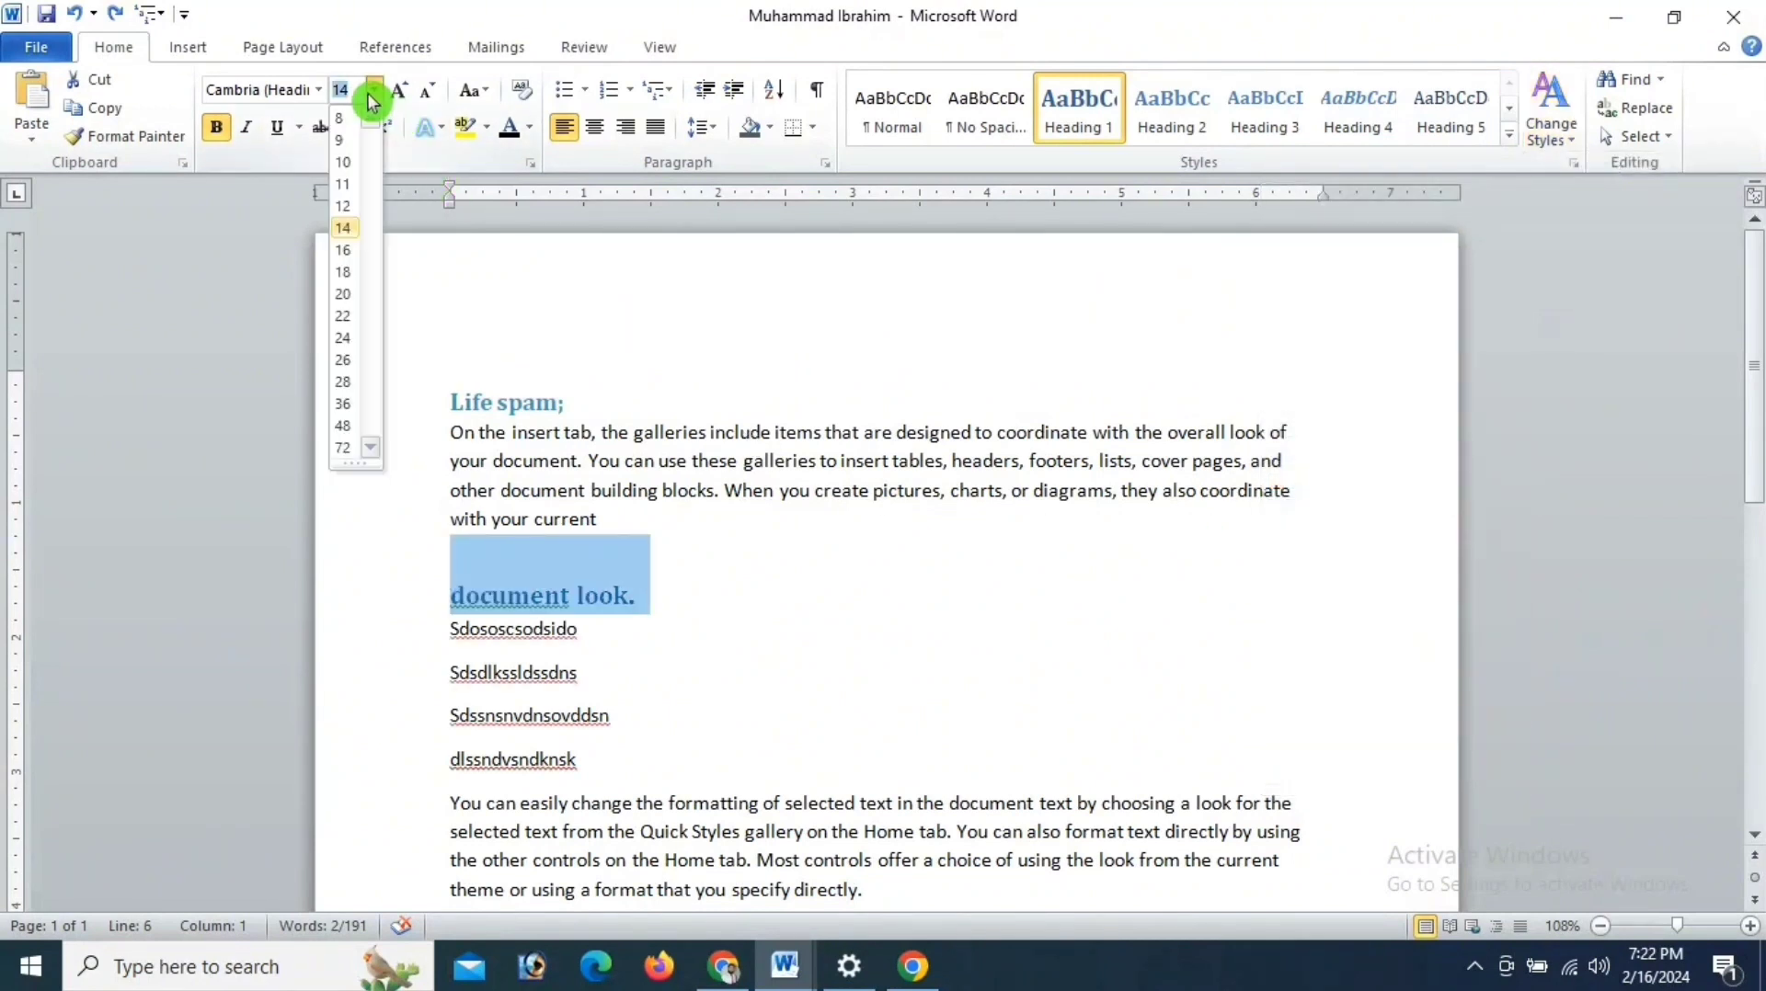
click(342, 315)
drag(577, 402, 461, 406)
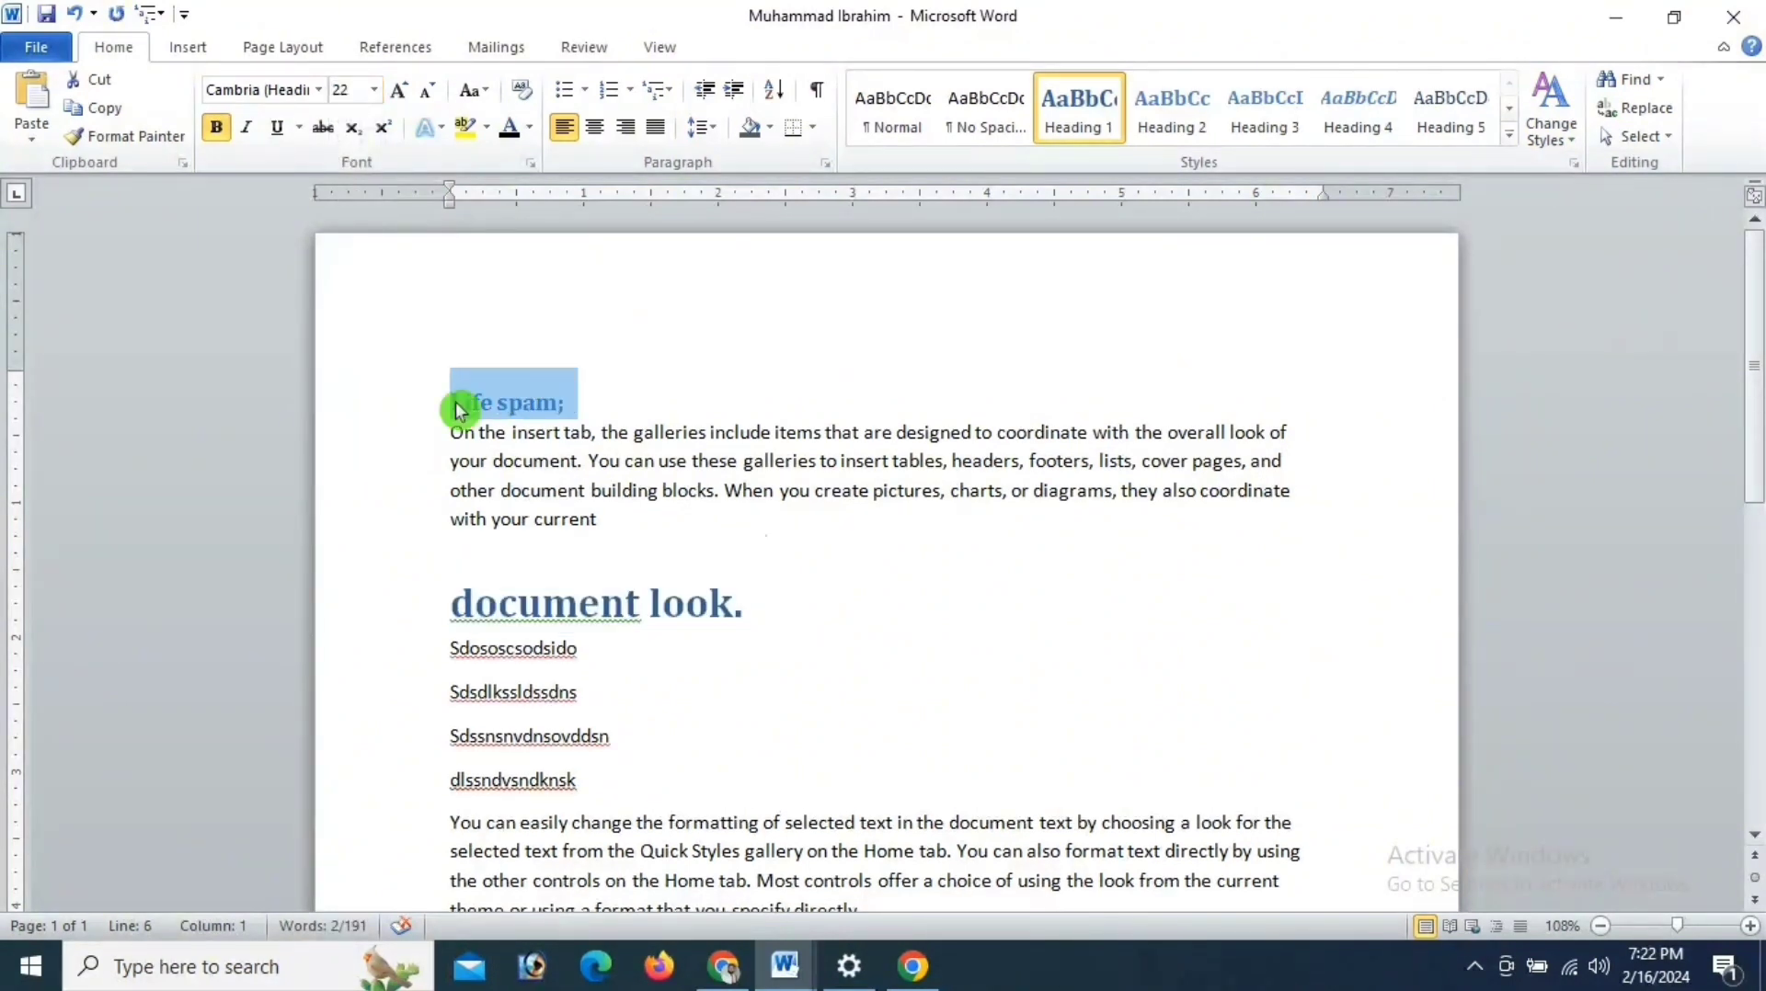
click(373, 91)
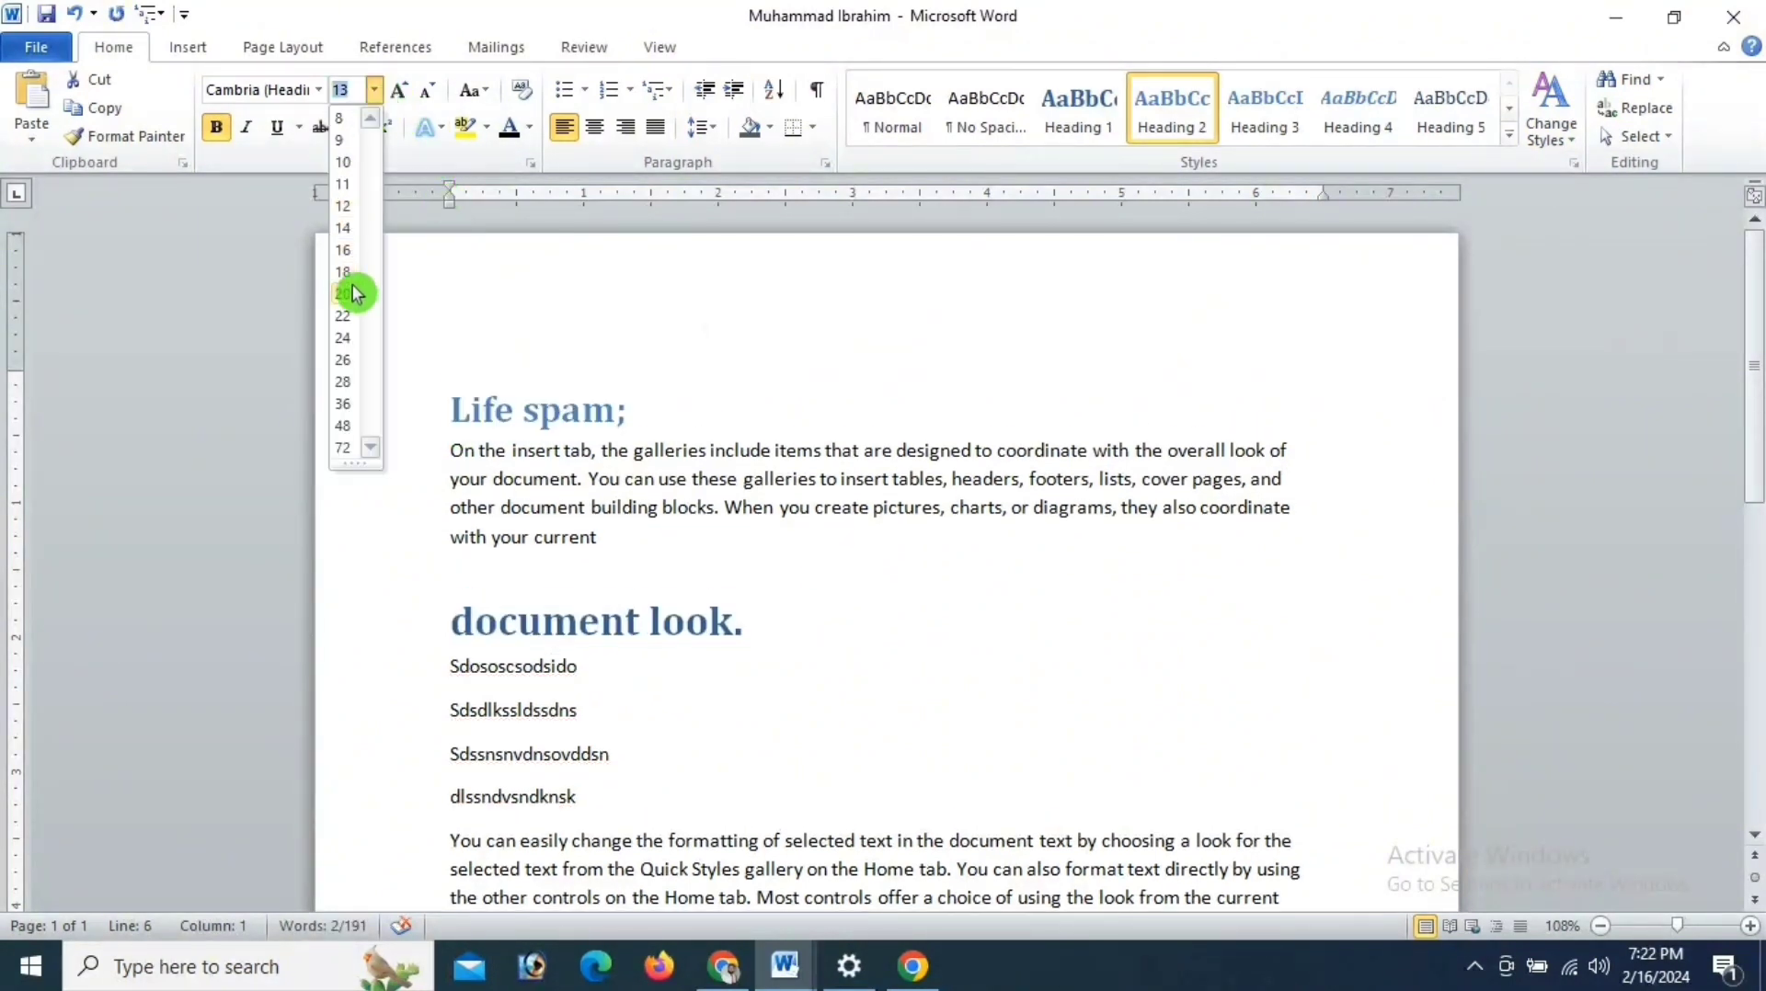
click(345, 339)
- Review the theme font and paragraph spacing options for changing styles, and set the current styles as the default
click(1585, 152)
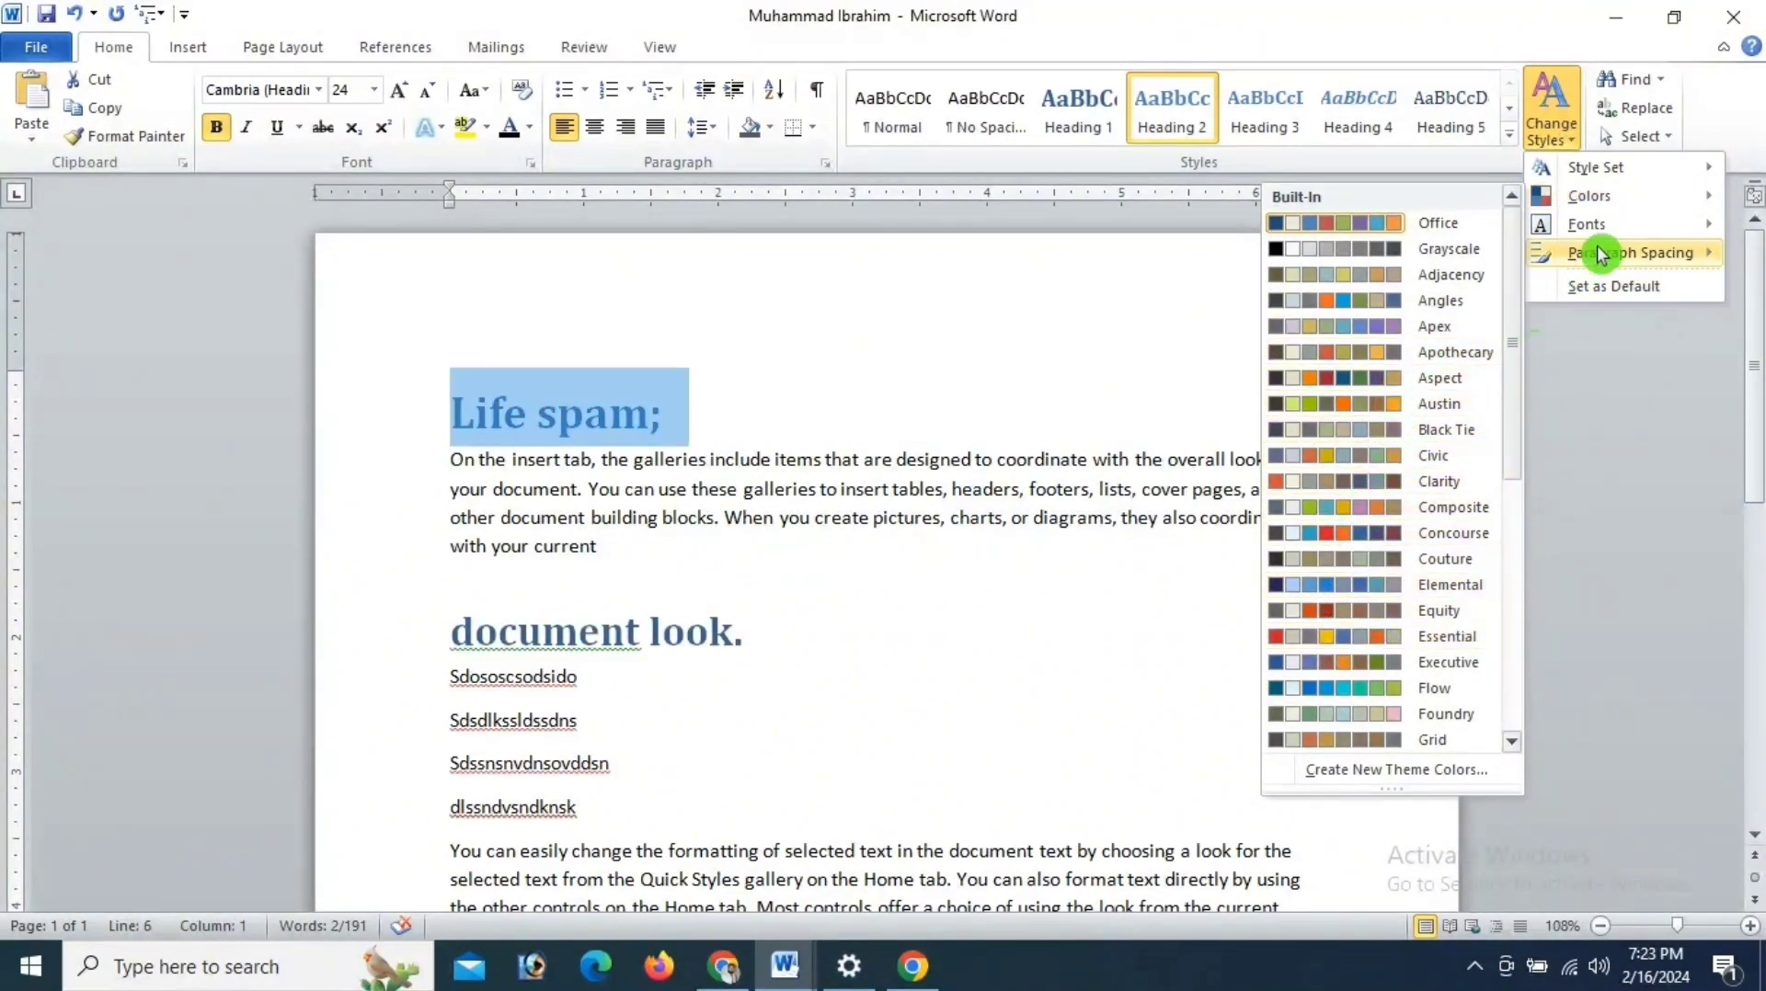
mouse_move(1605, 226)
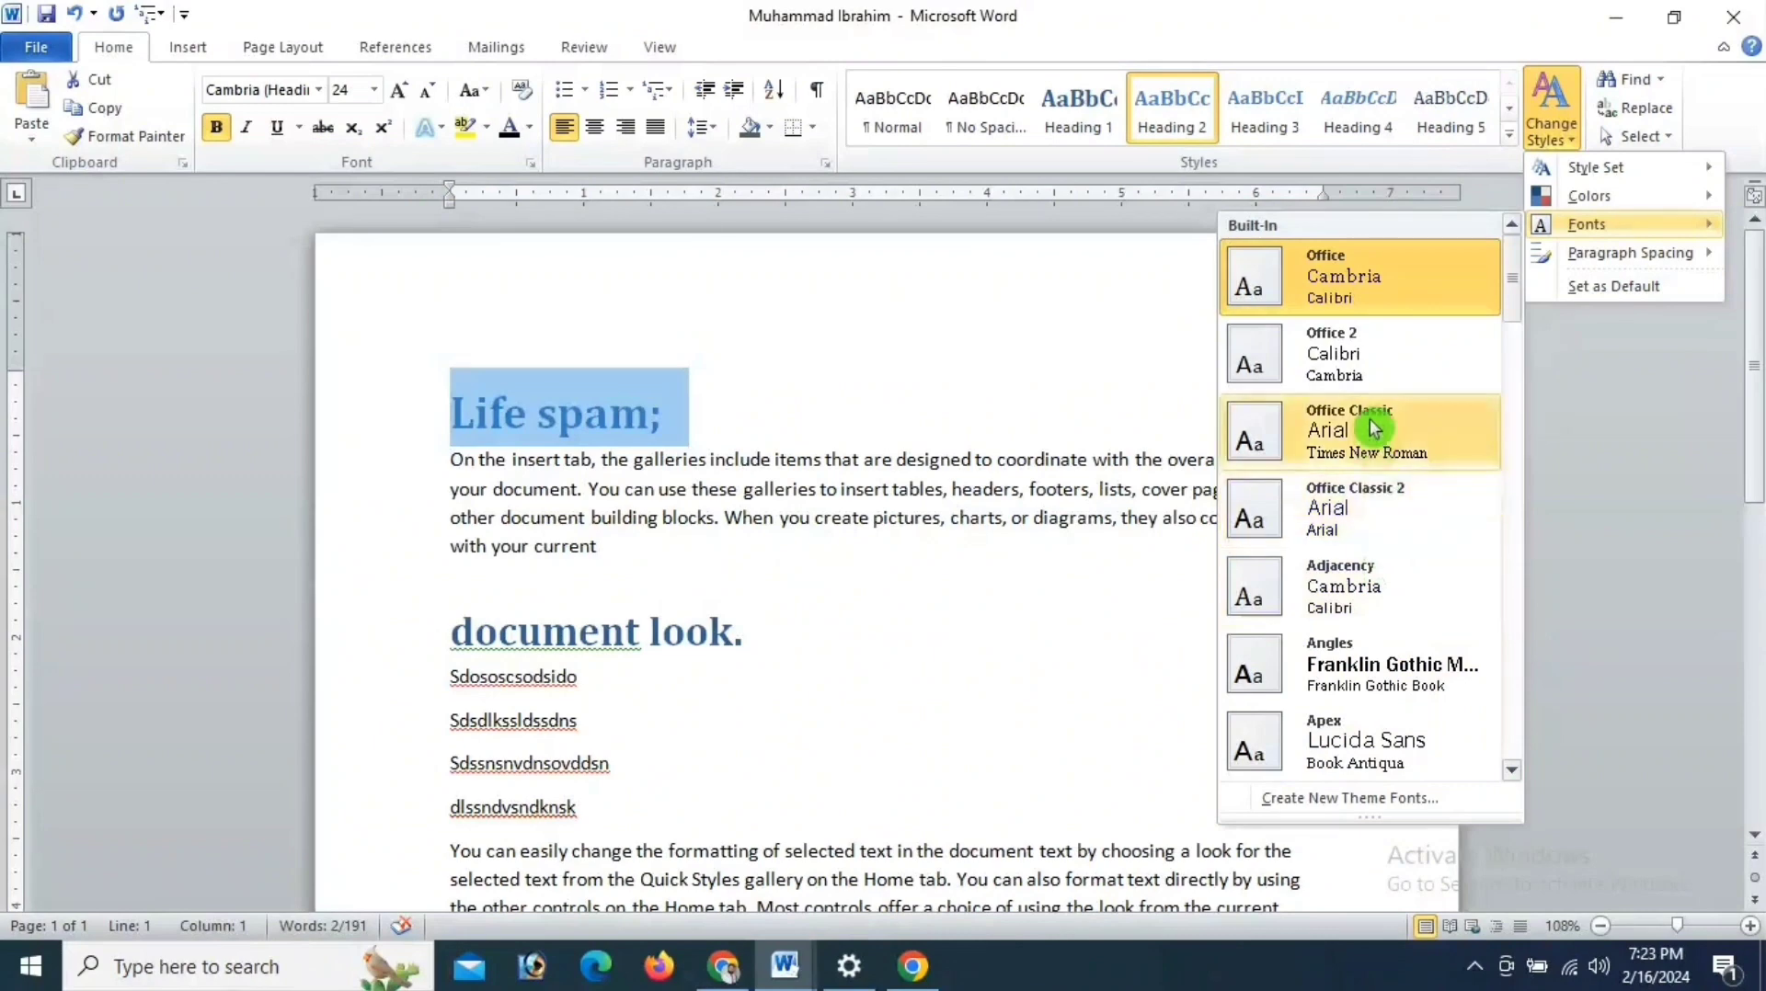
mouse_move(1718, 264)
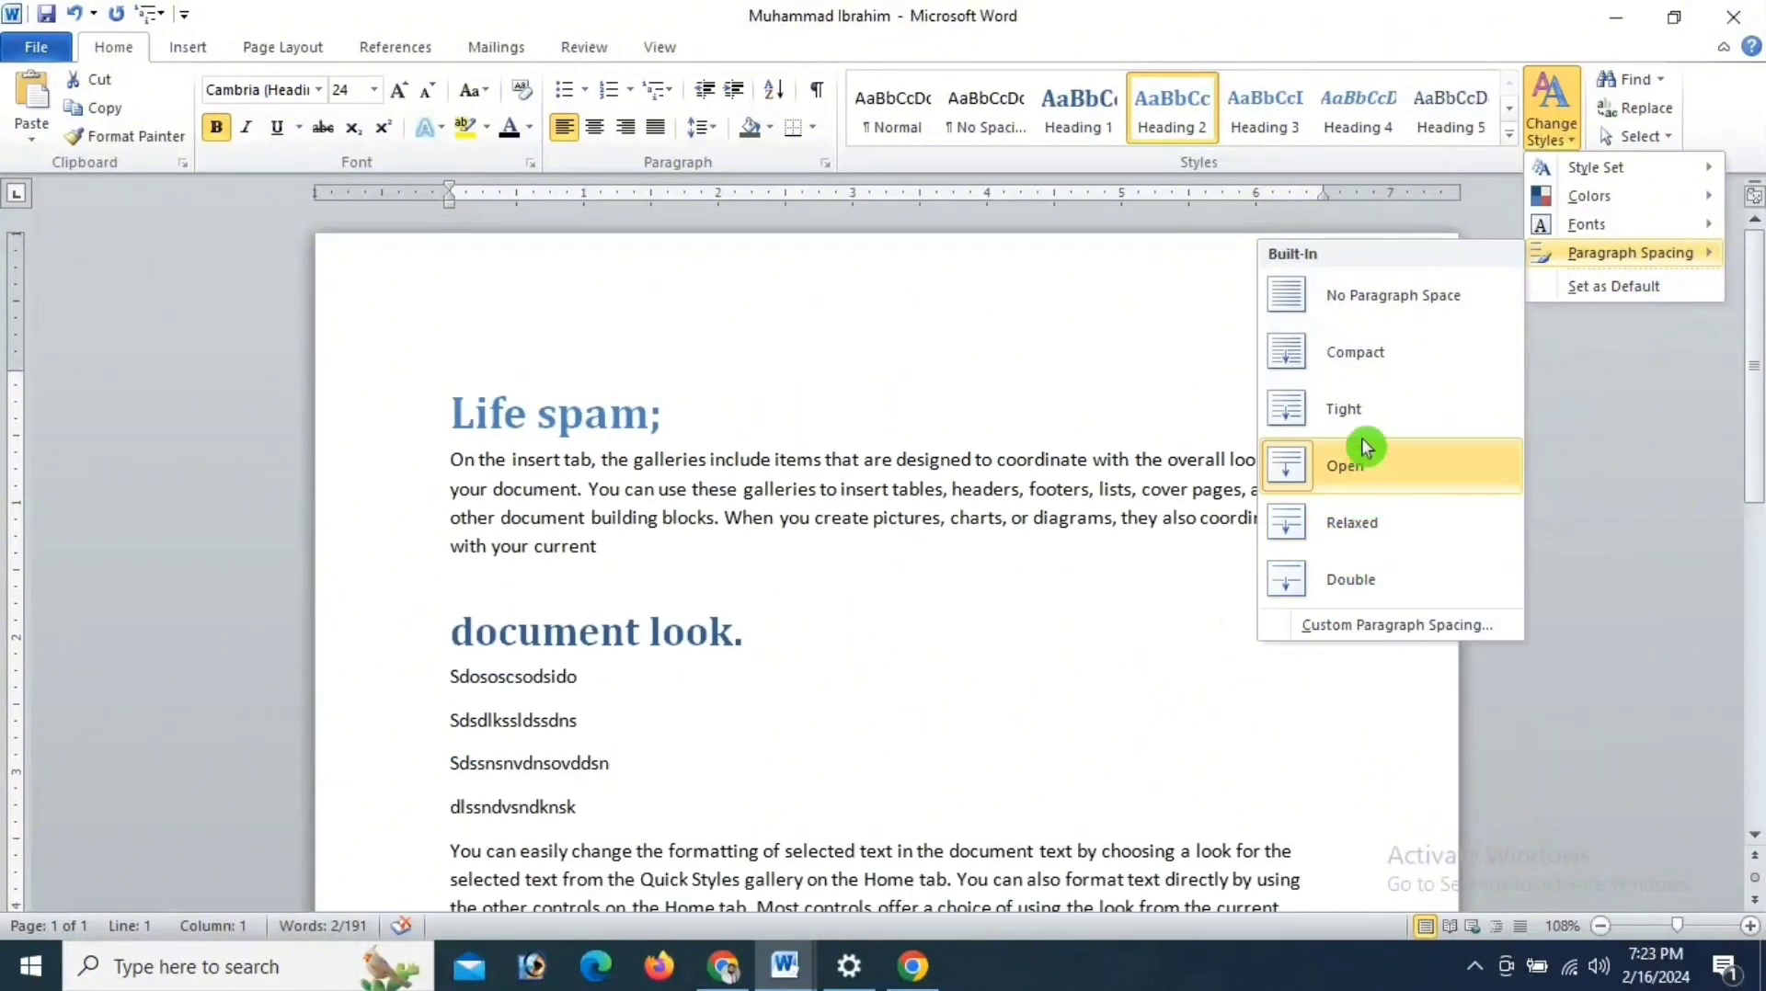
click(1096, 296)
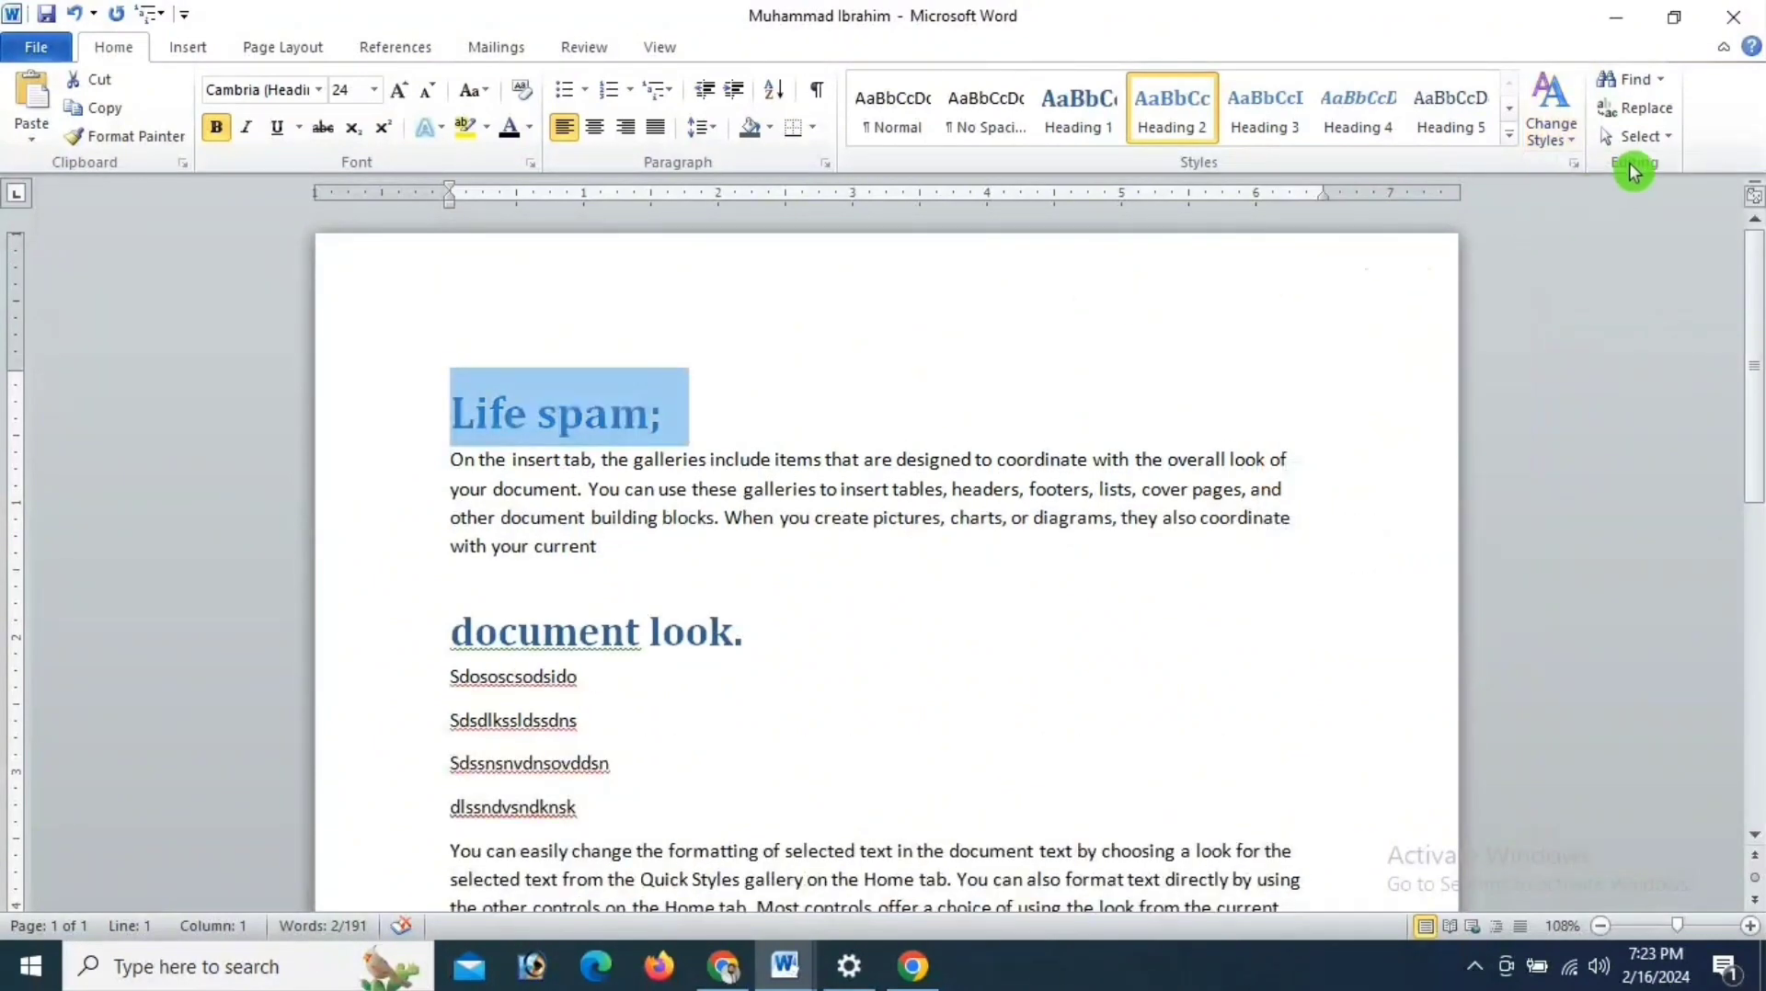
click(1576, 156)
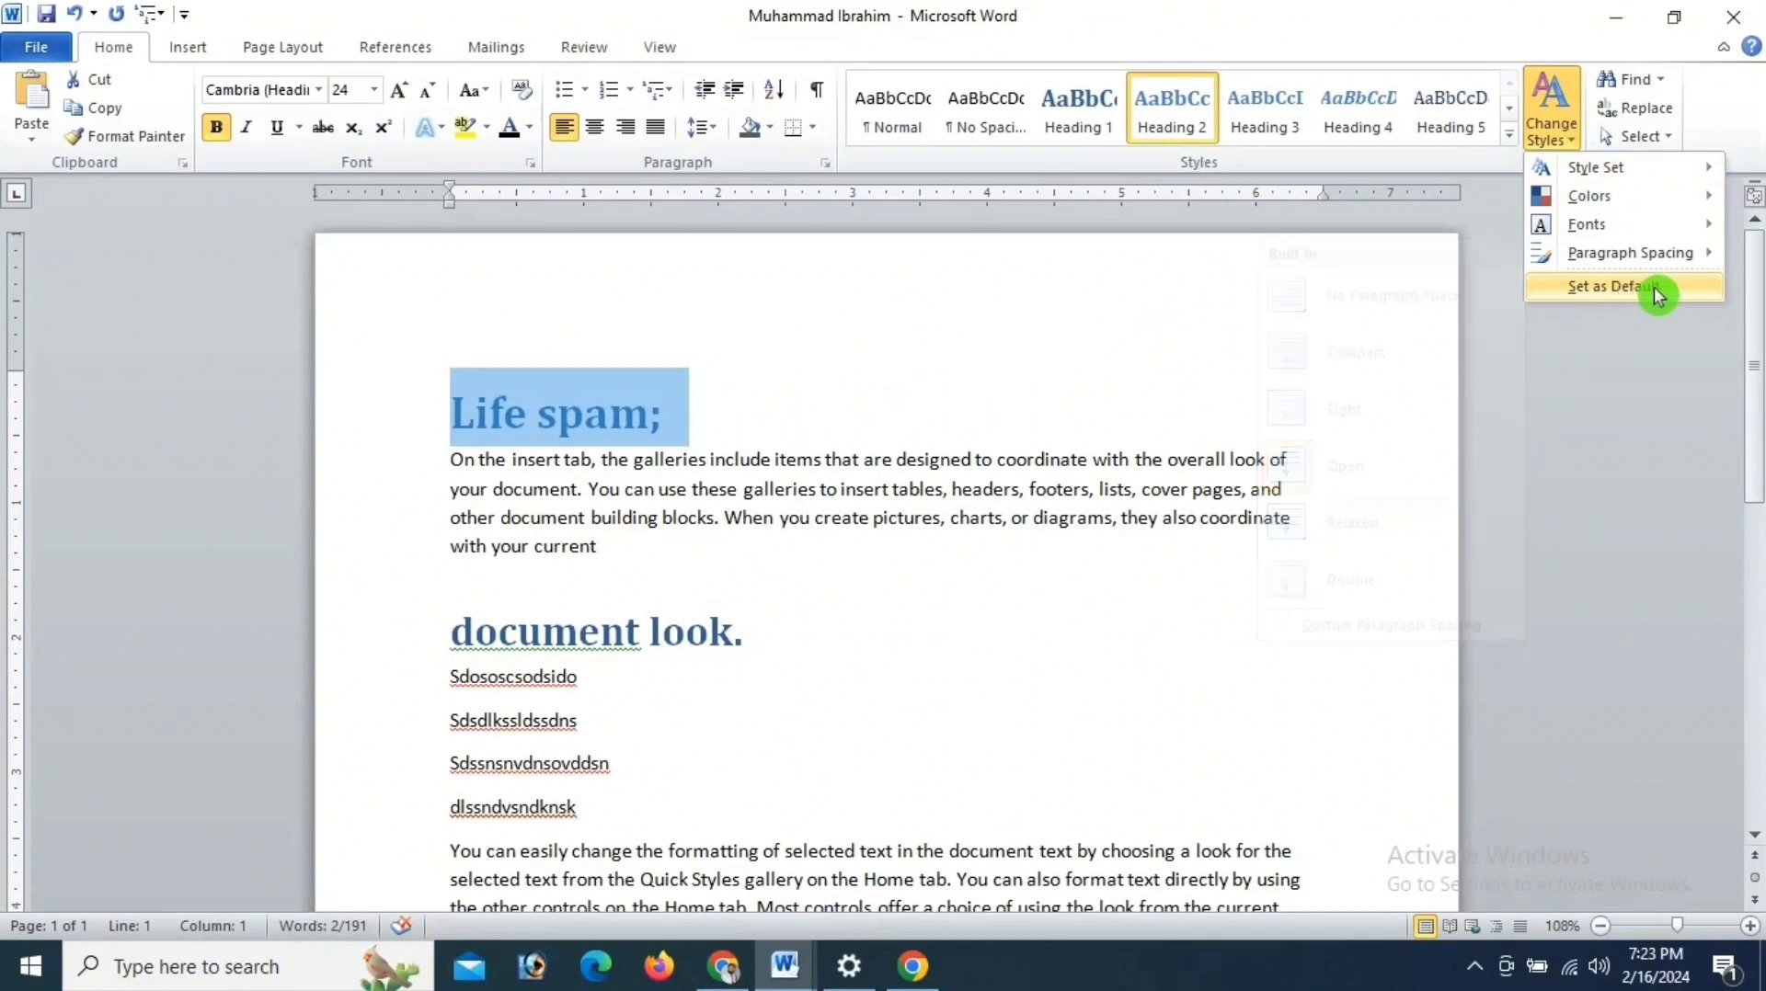
click(1679, 287)
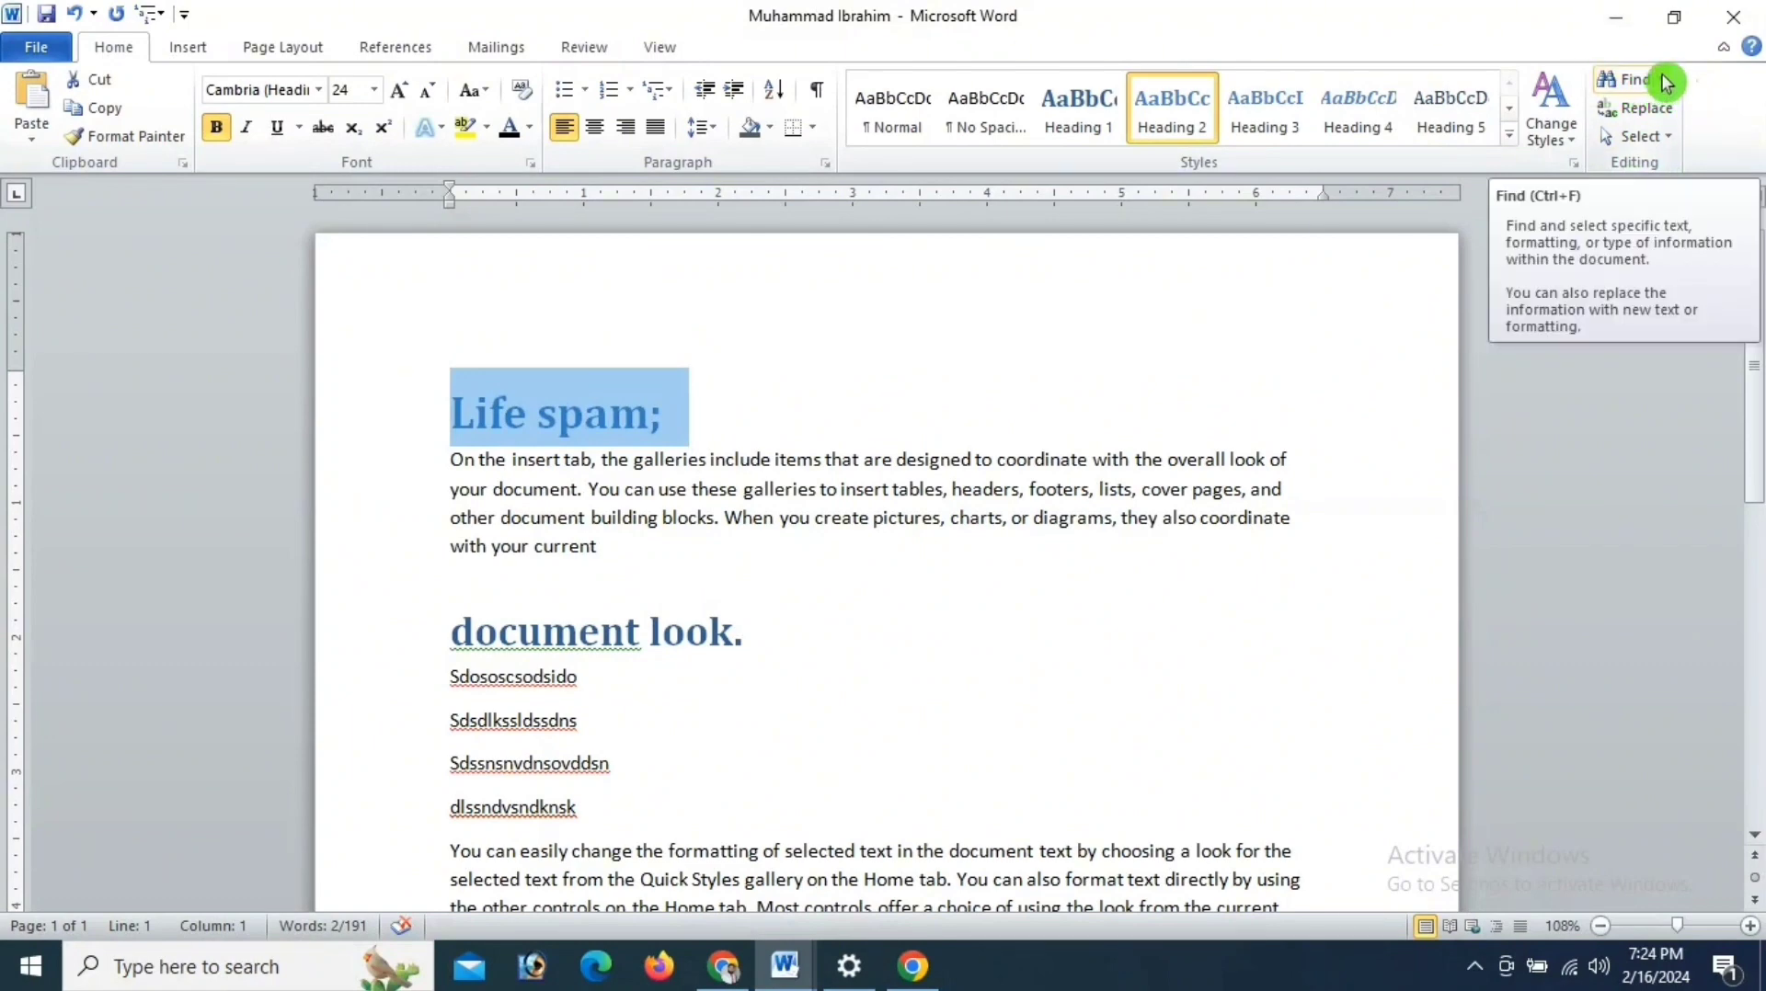
- Clear the existing "Life spam;" search text and search the document for the word "pictures"
click(1626, 79)
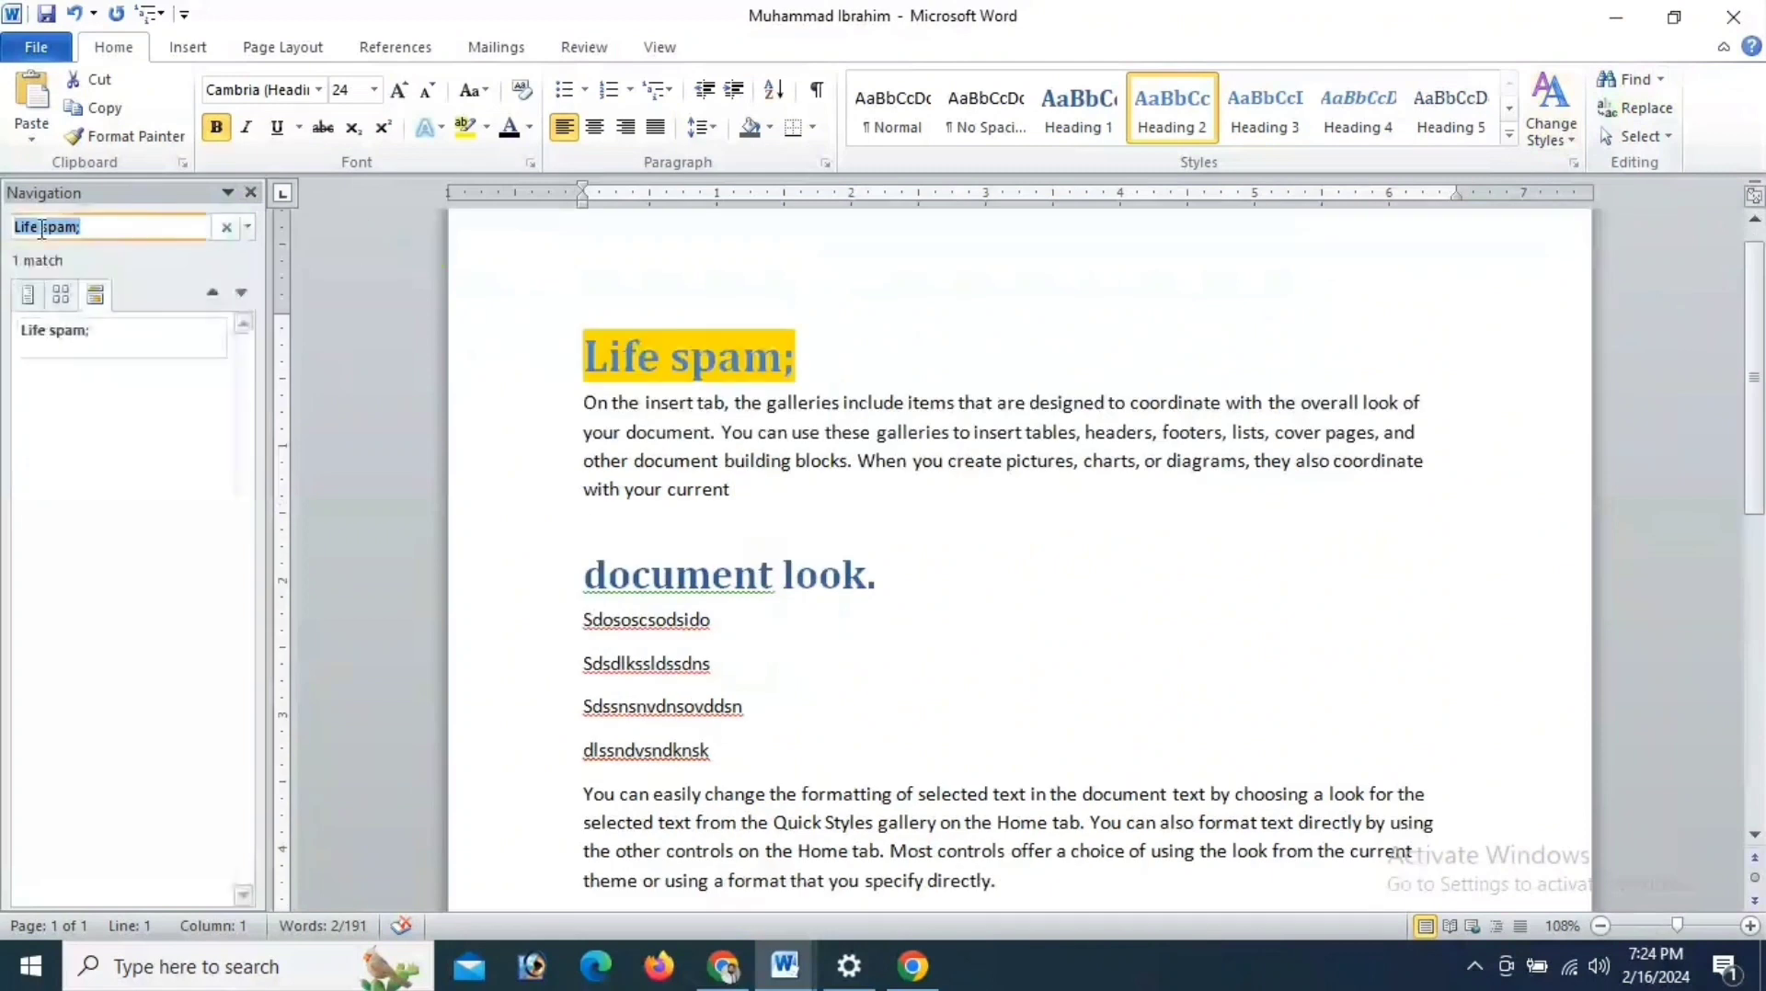
click(61, 227)
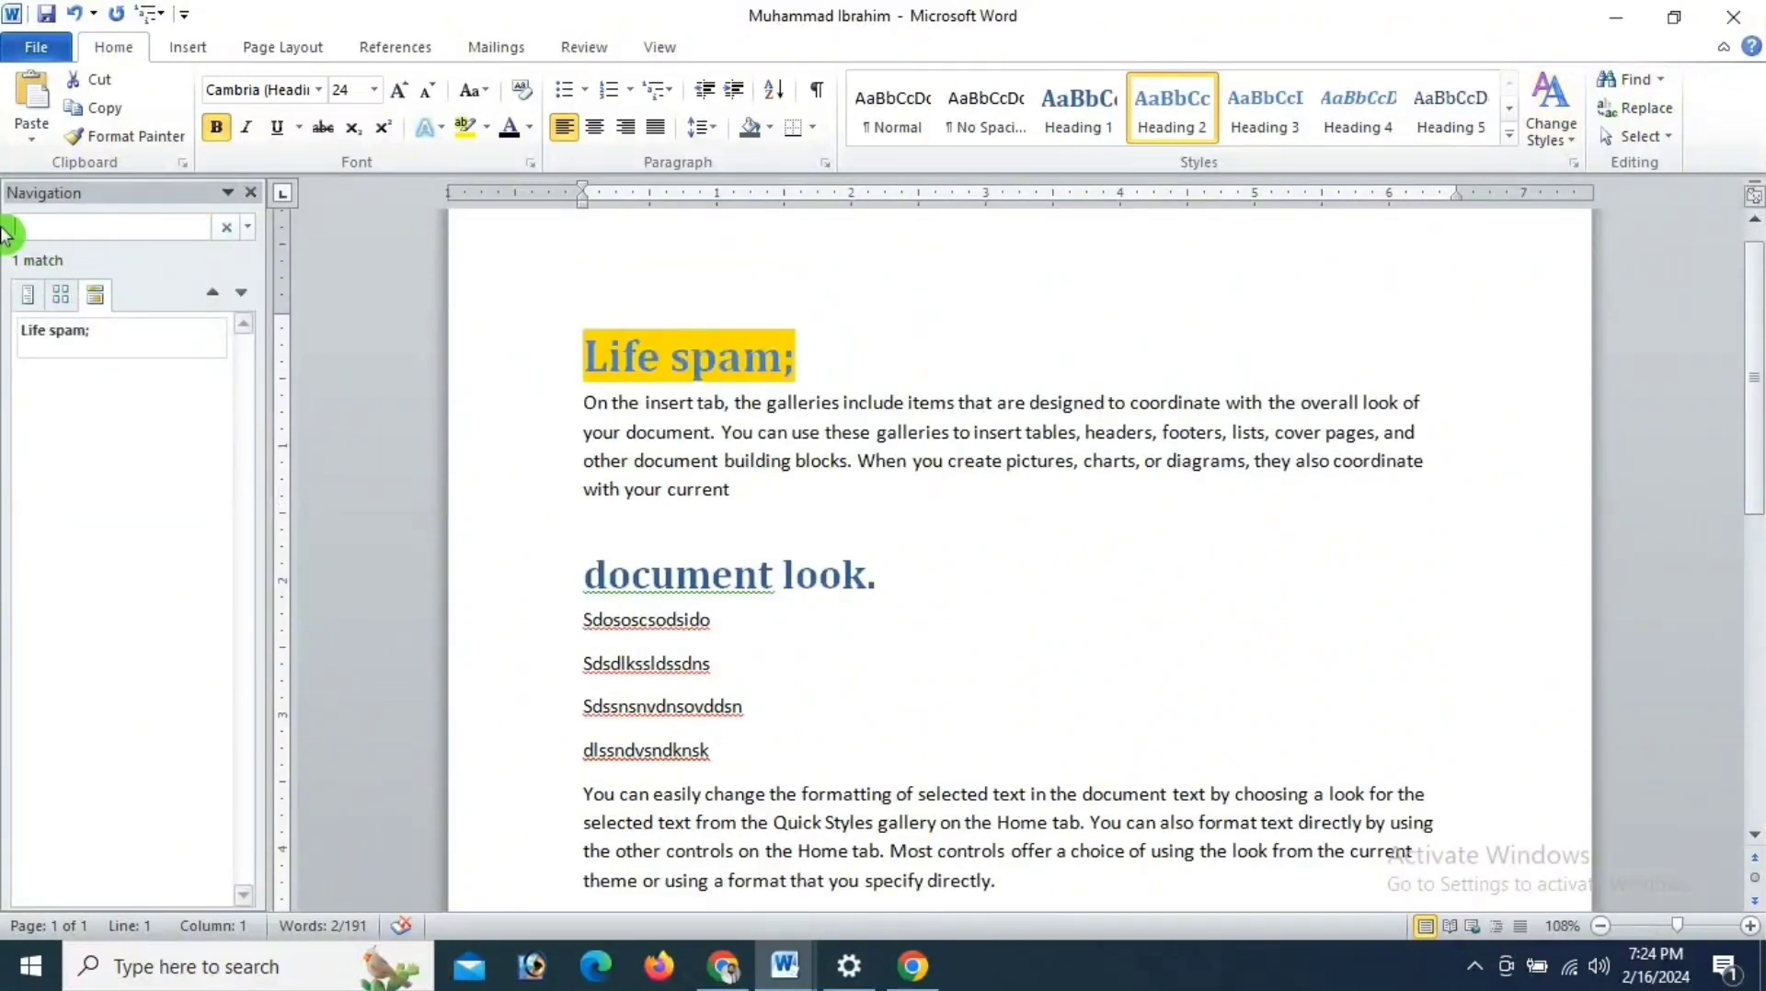
key(BackSpace)
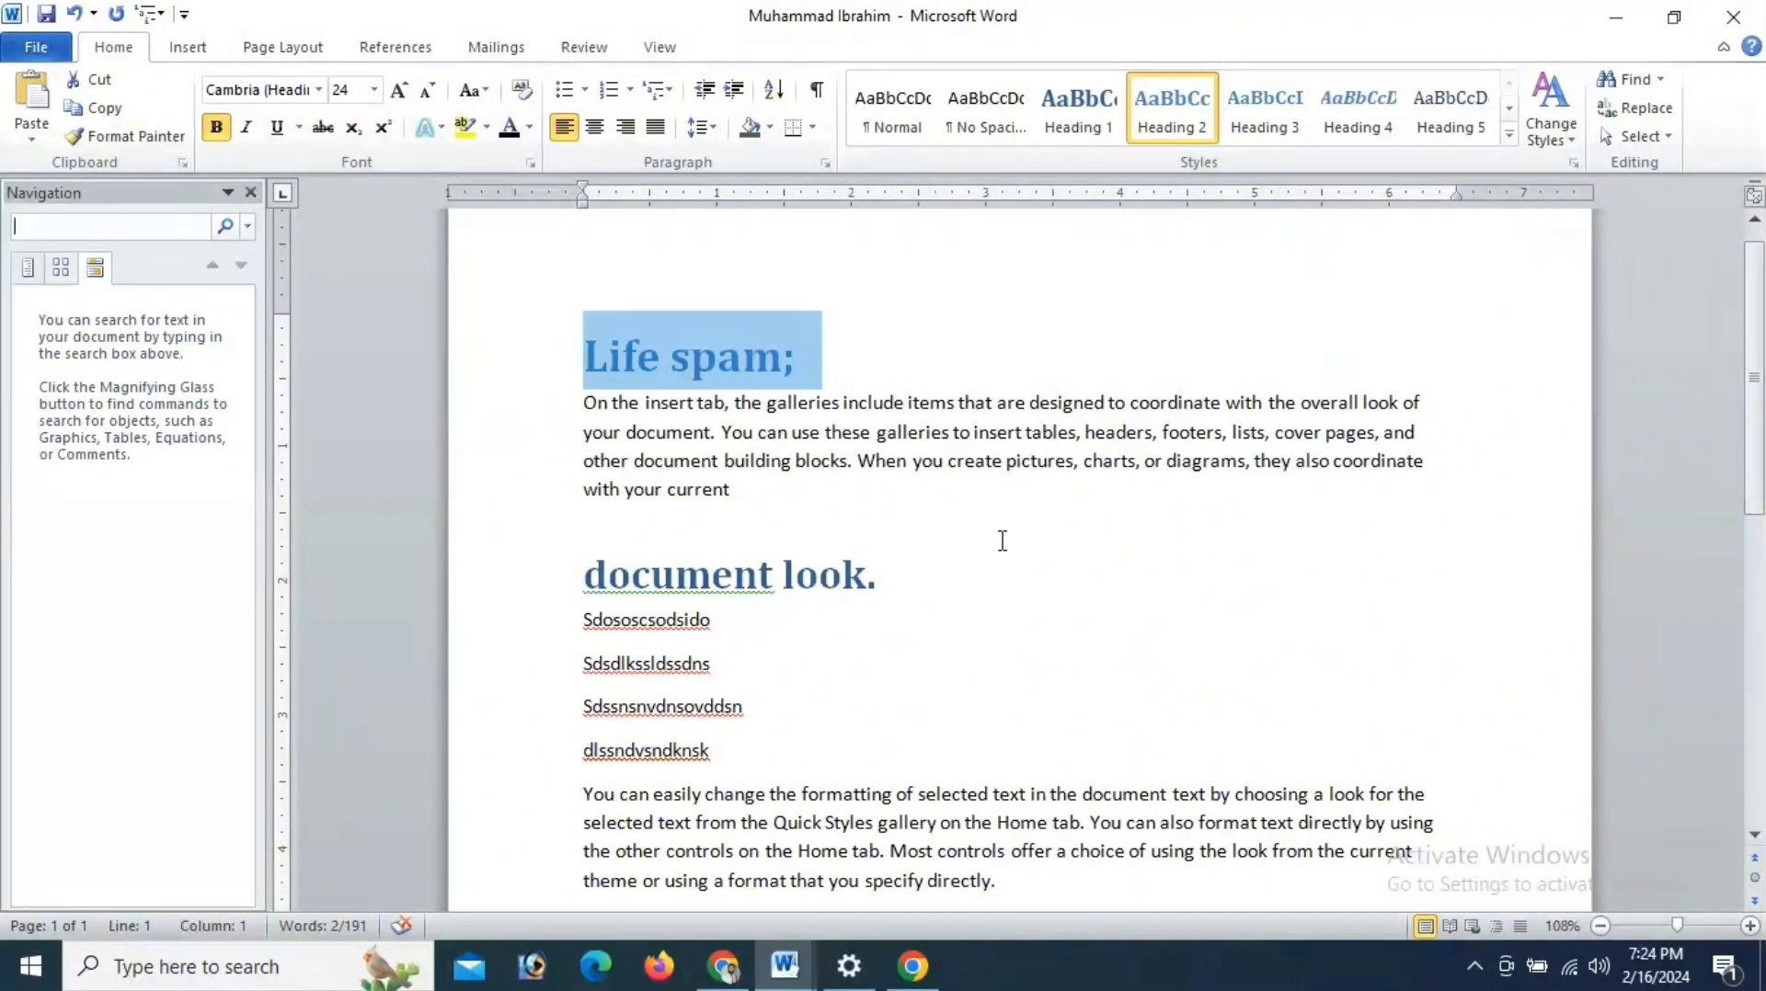
double_click(1039, 461)
click(83, 235)
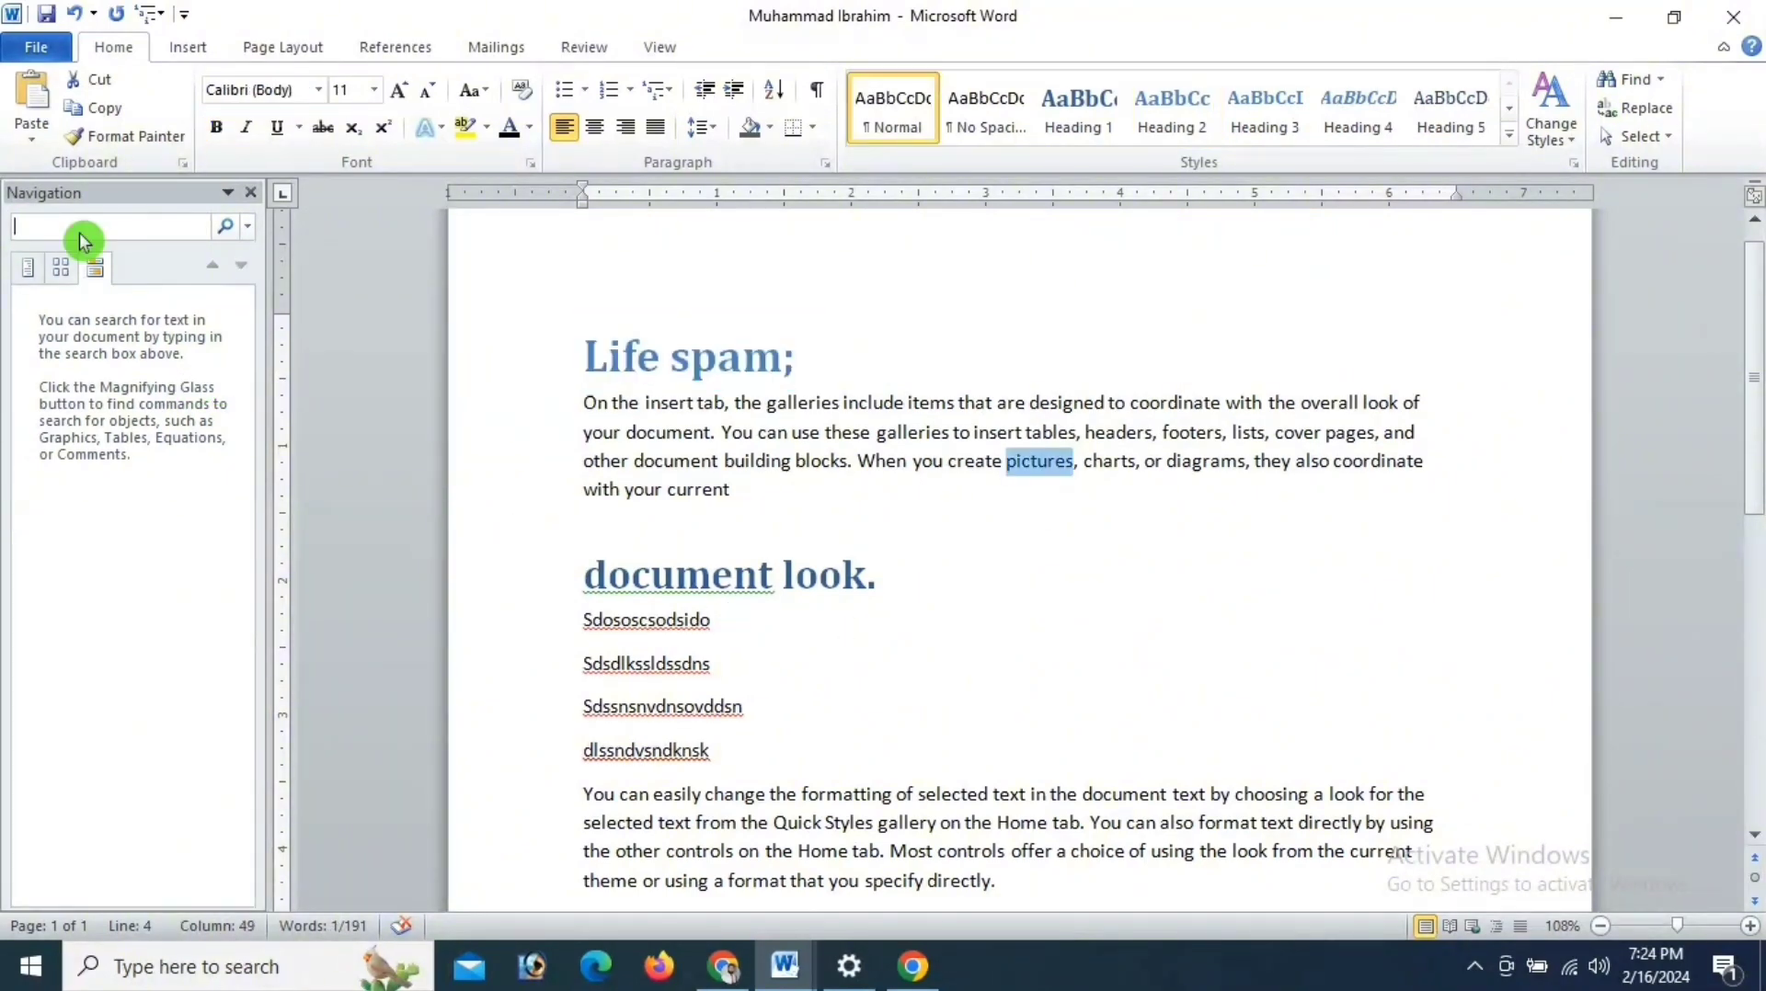
key(Return)
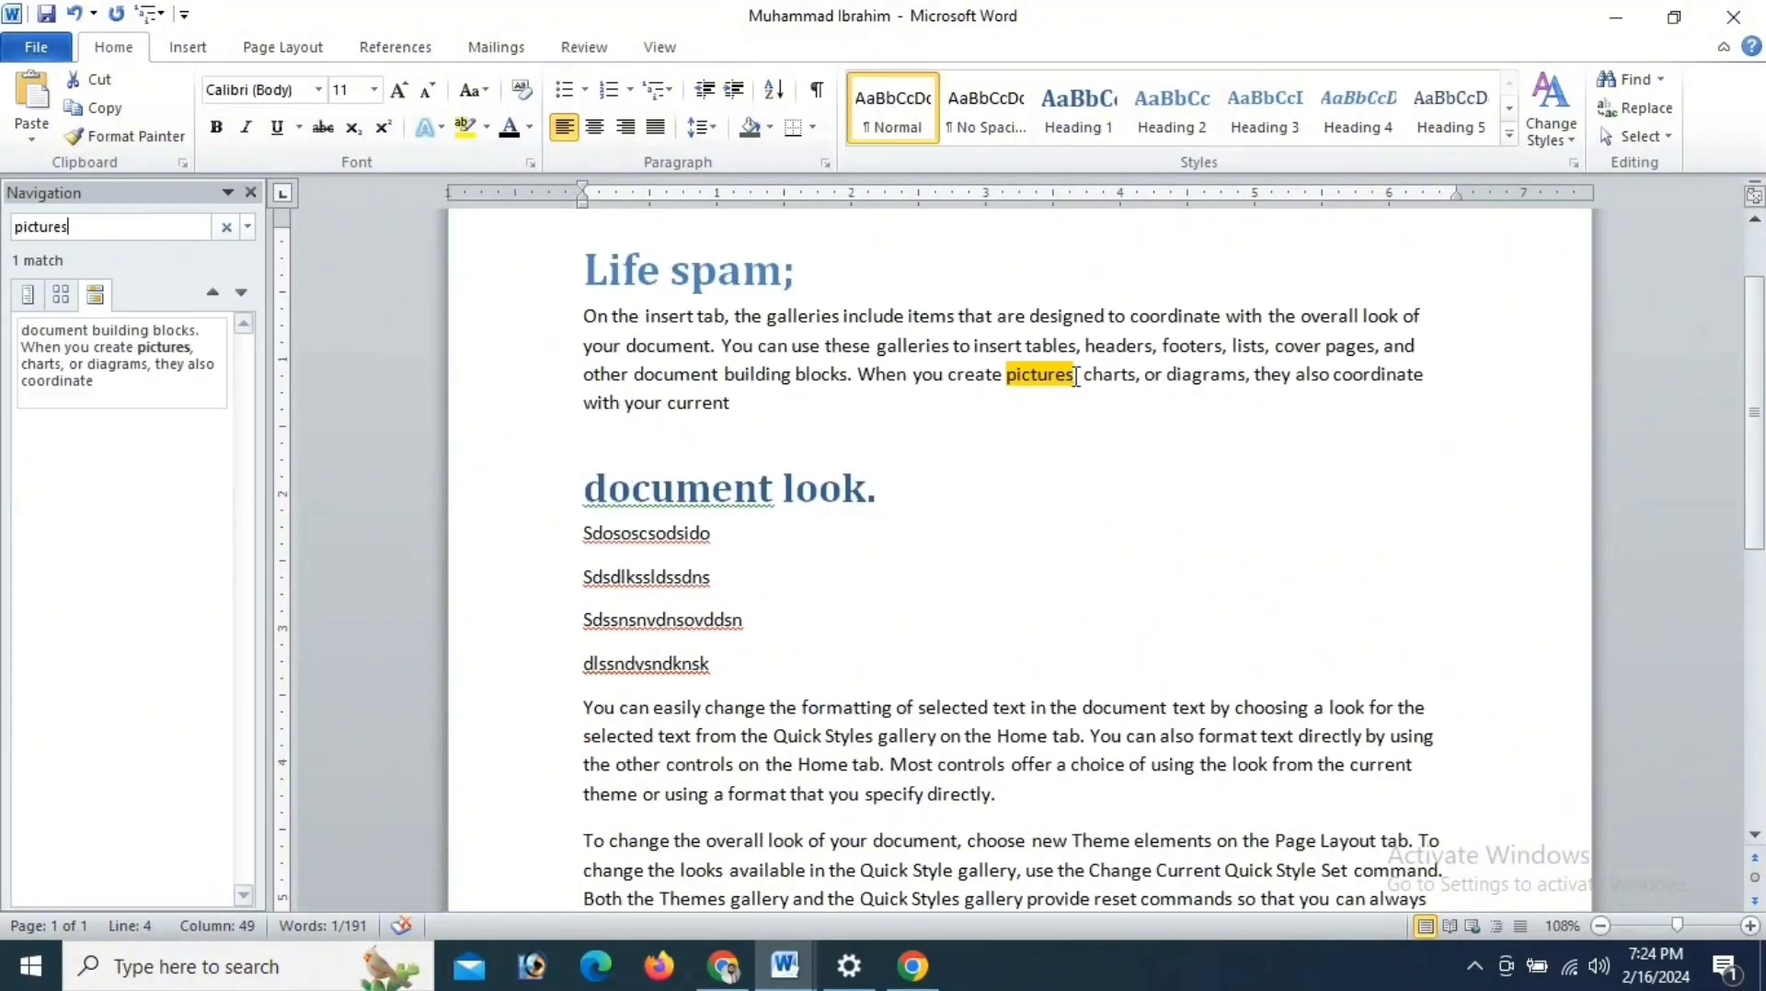
scroll(1061, 489, down, 5)
scroll(1061, 515, up, 4)
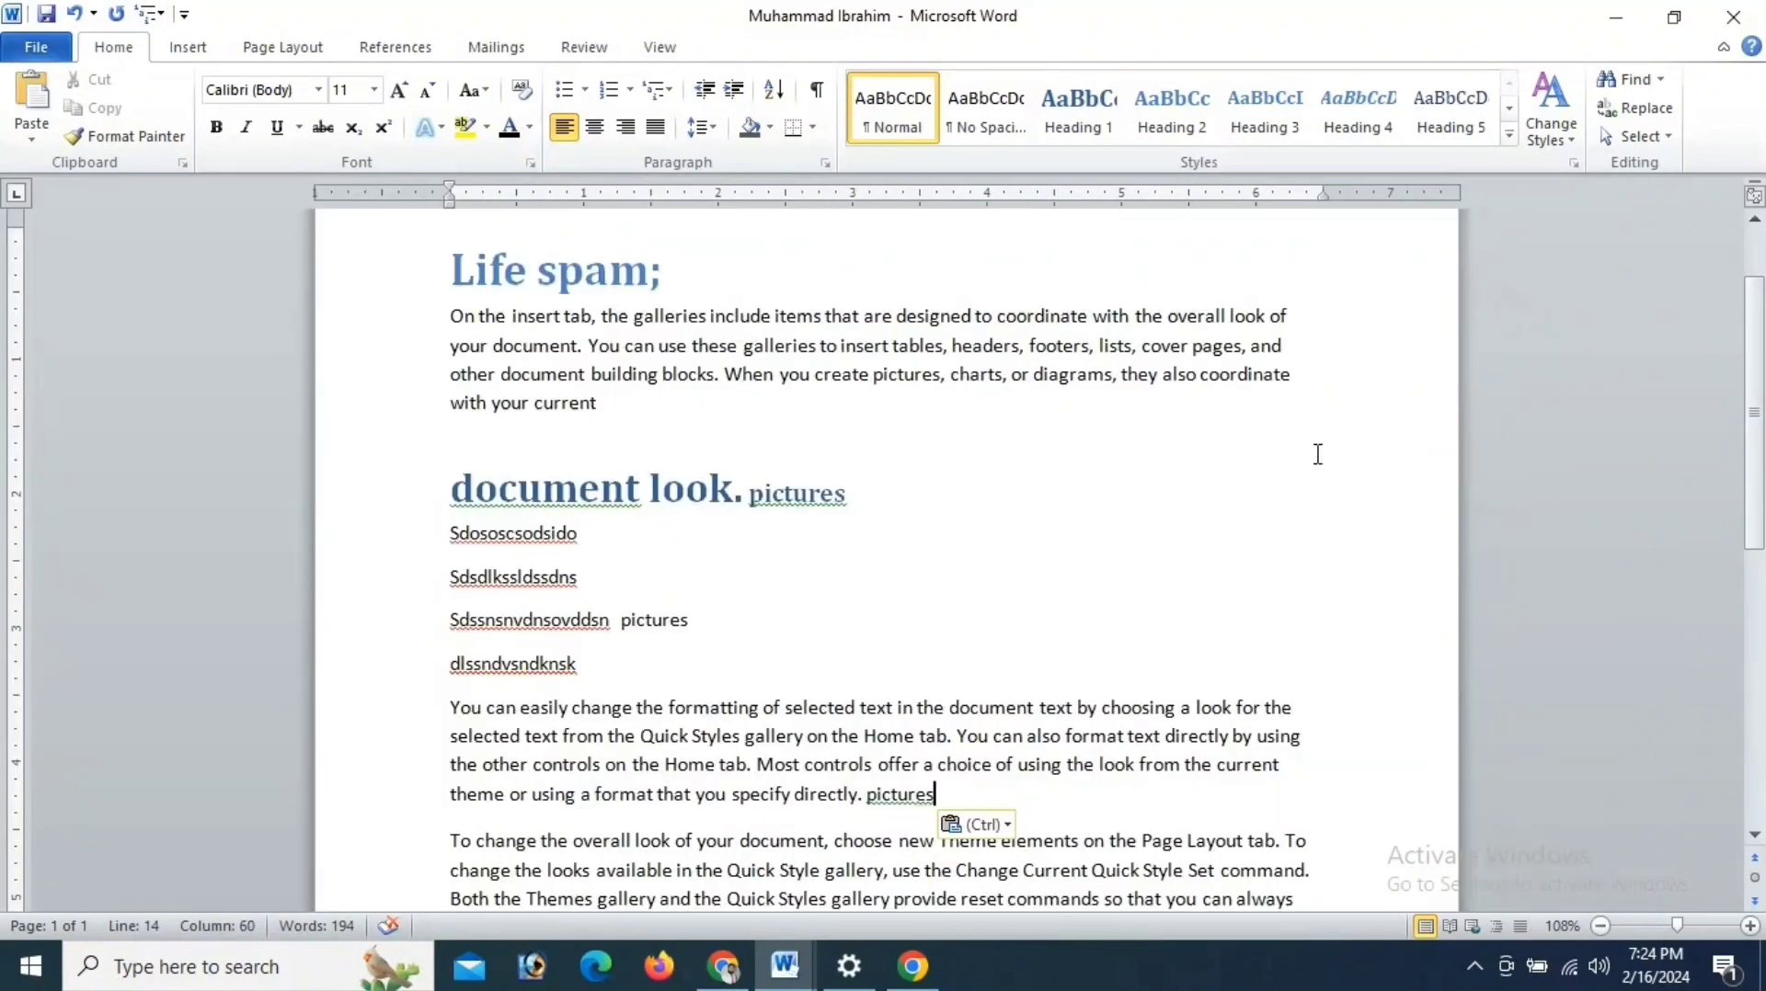
- Open the Replace options for the word "pictures"
click(1652, 116)
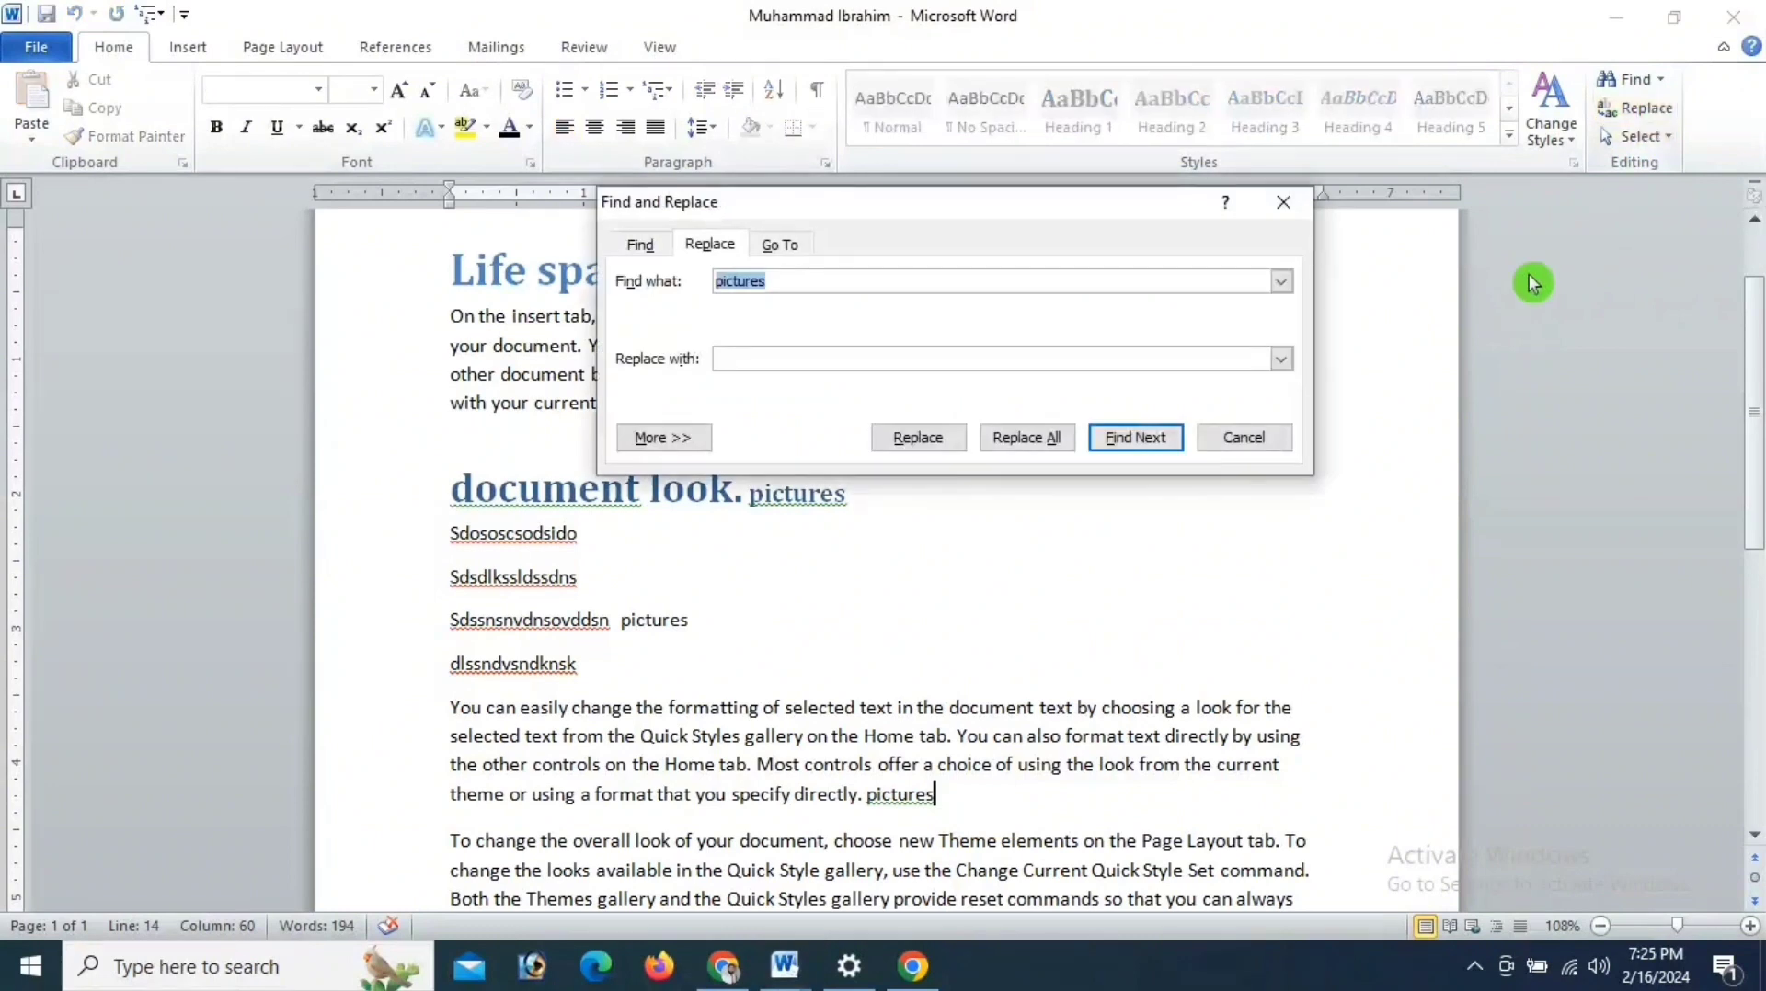
click(731, 249)
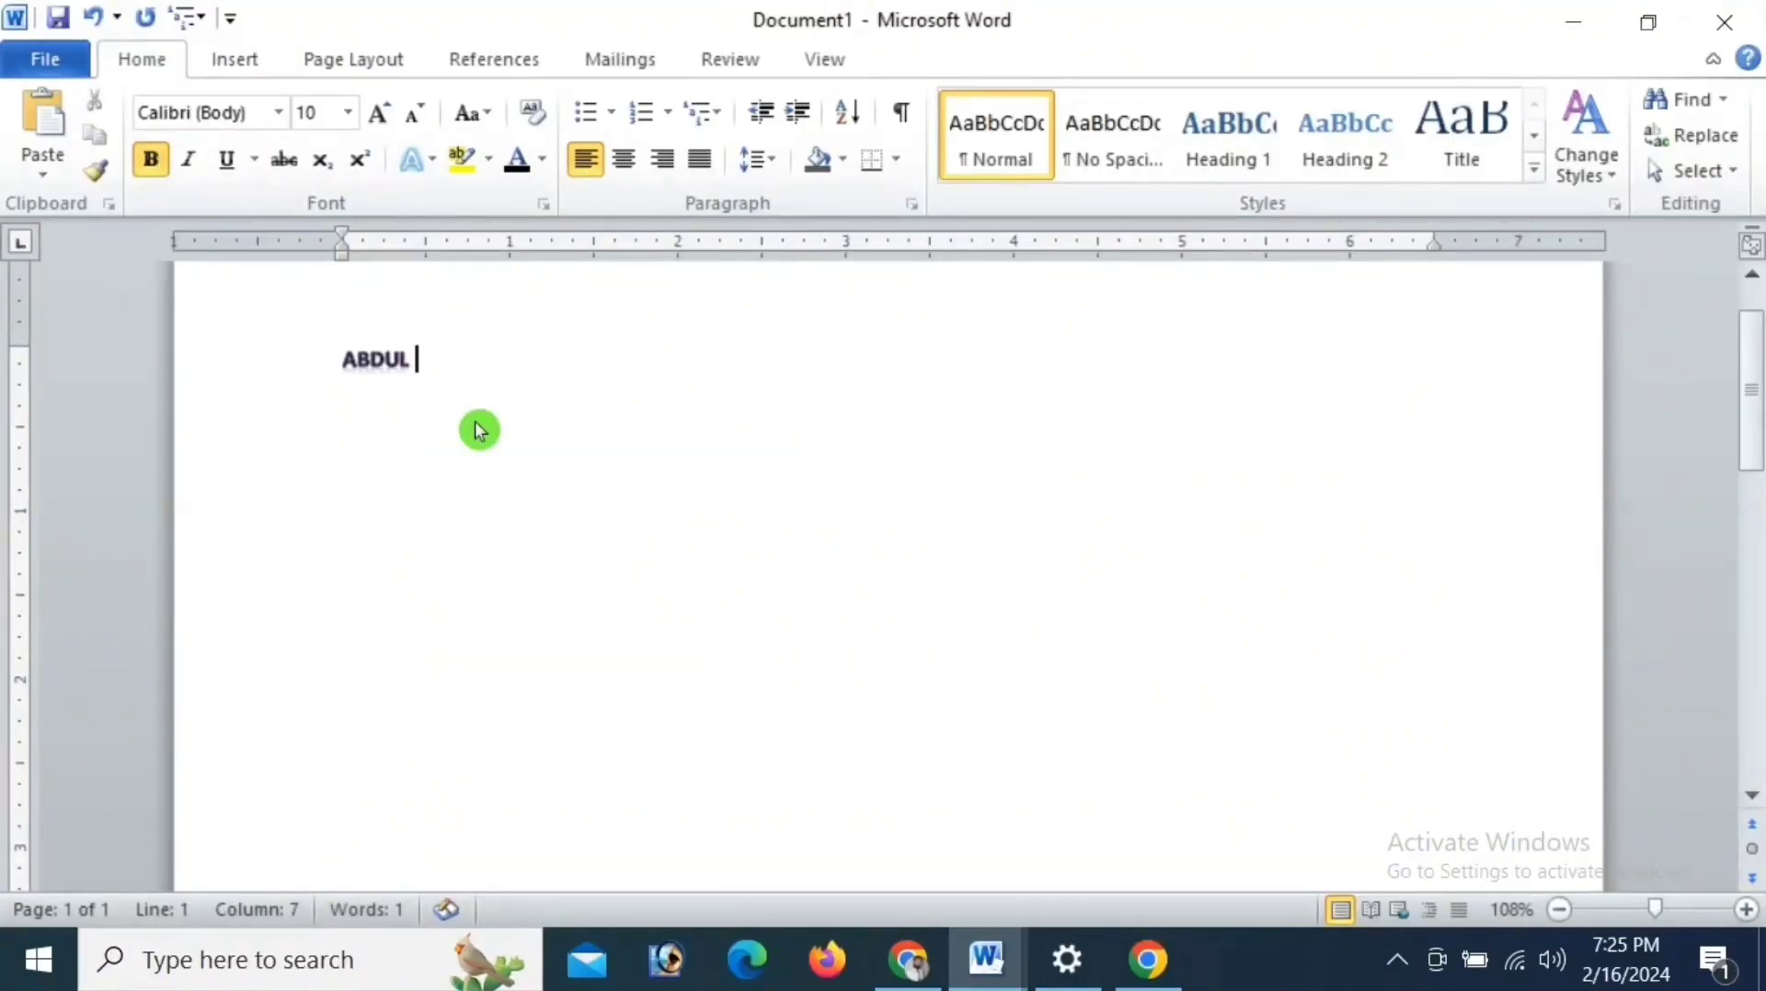
- Complete the person's name in capitals on the first line of the otherwise blank document, correcting the mistyped second word
text(AADI)
key(BackSpace)
key(BackSpace)
key(BackSpace)
key(BackSpace)
text(H)
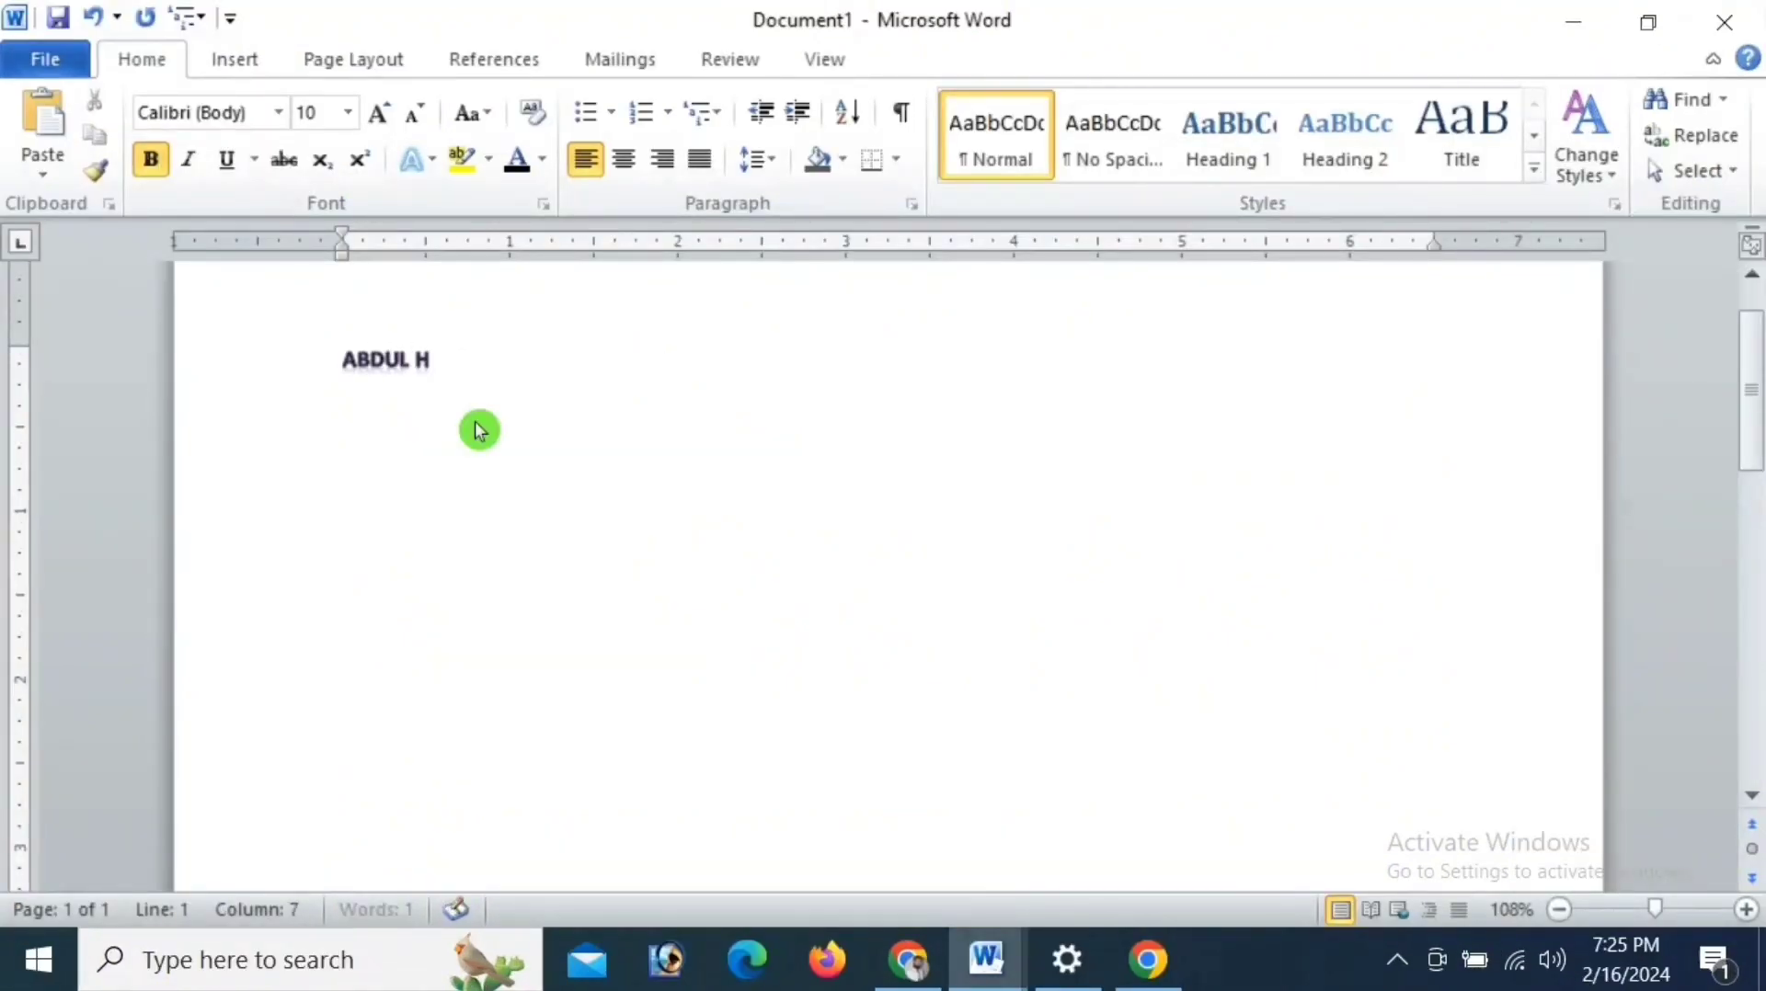
text(AADI)
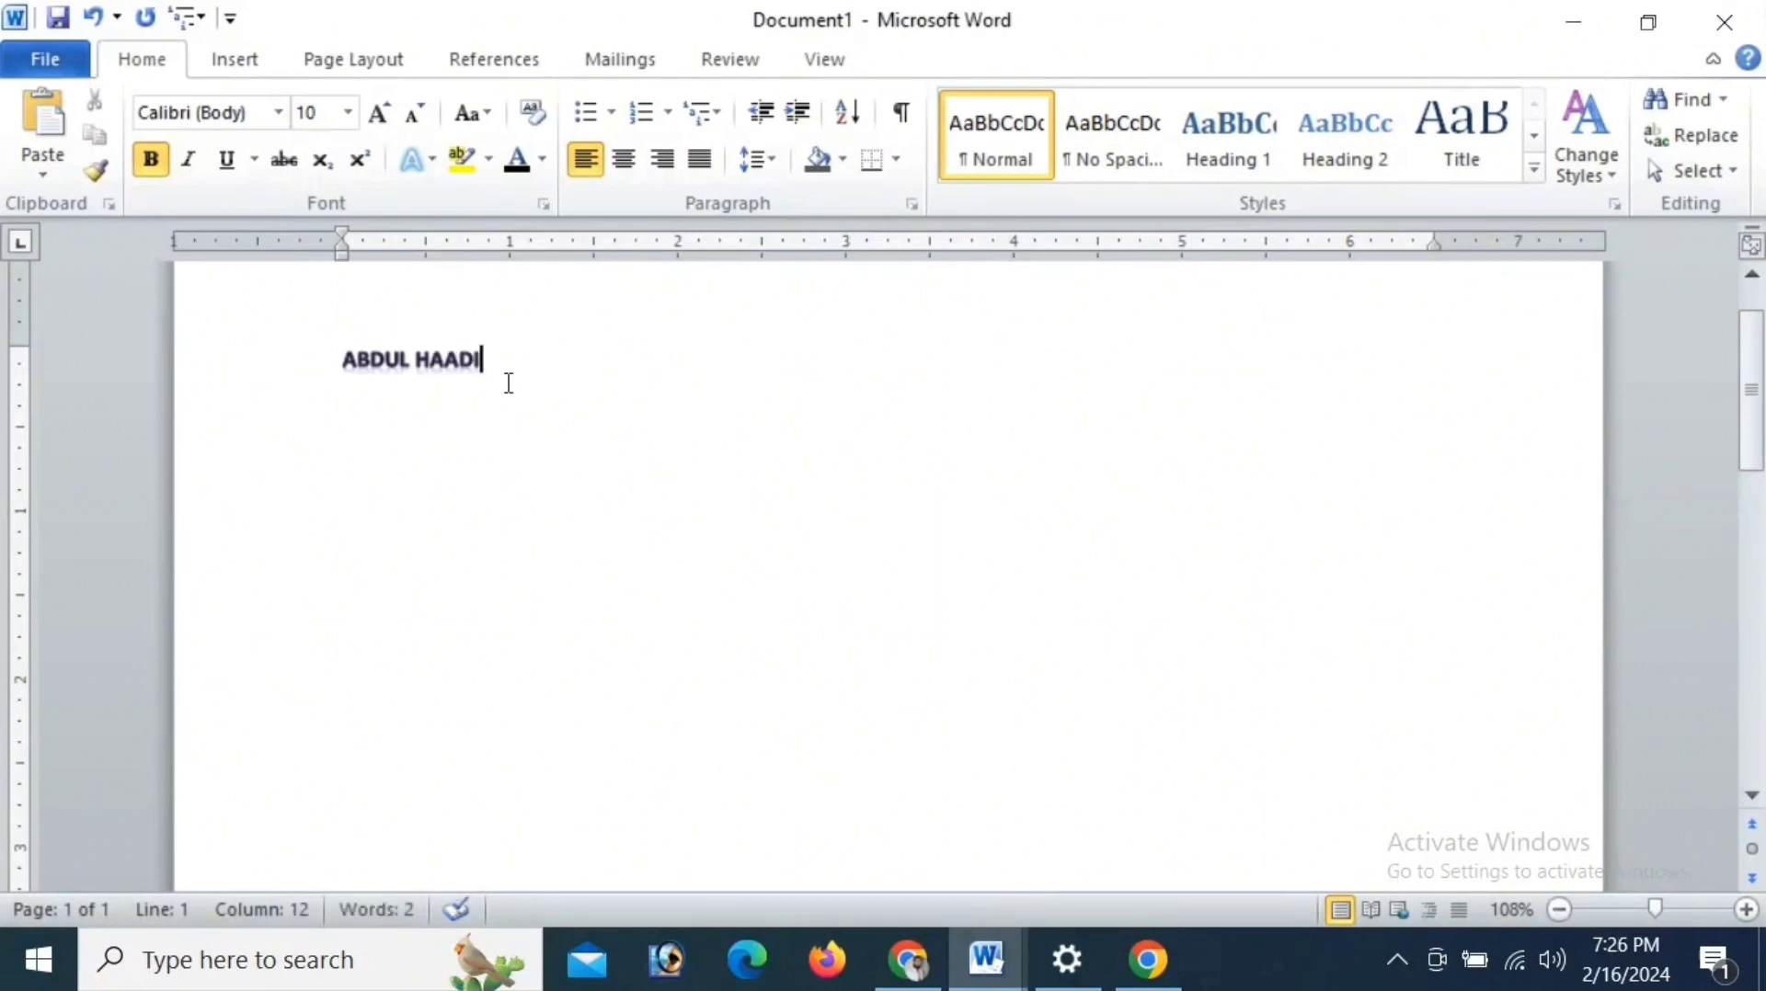
- Set the font size of the typed name to 18 pt
drag(482, 359, 342, 360)
click(347, 112)
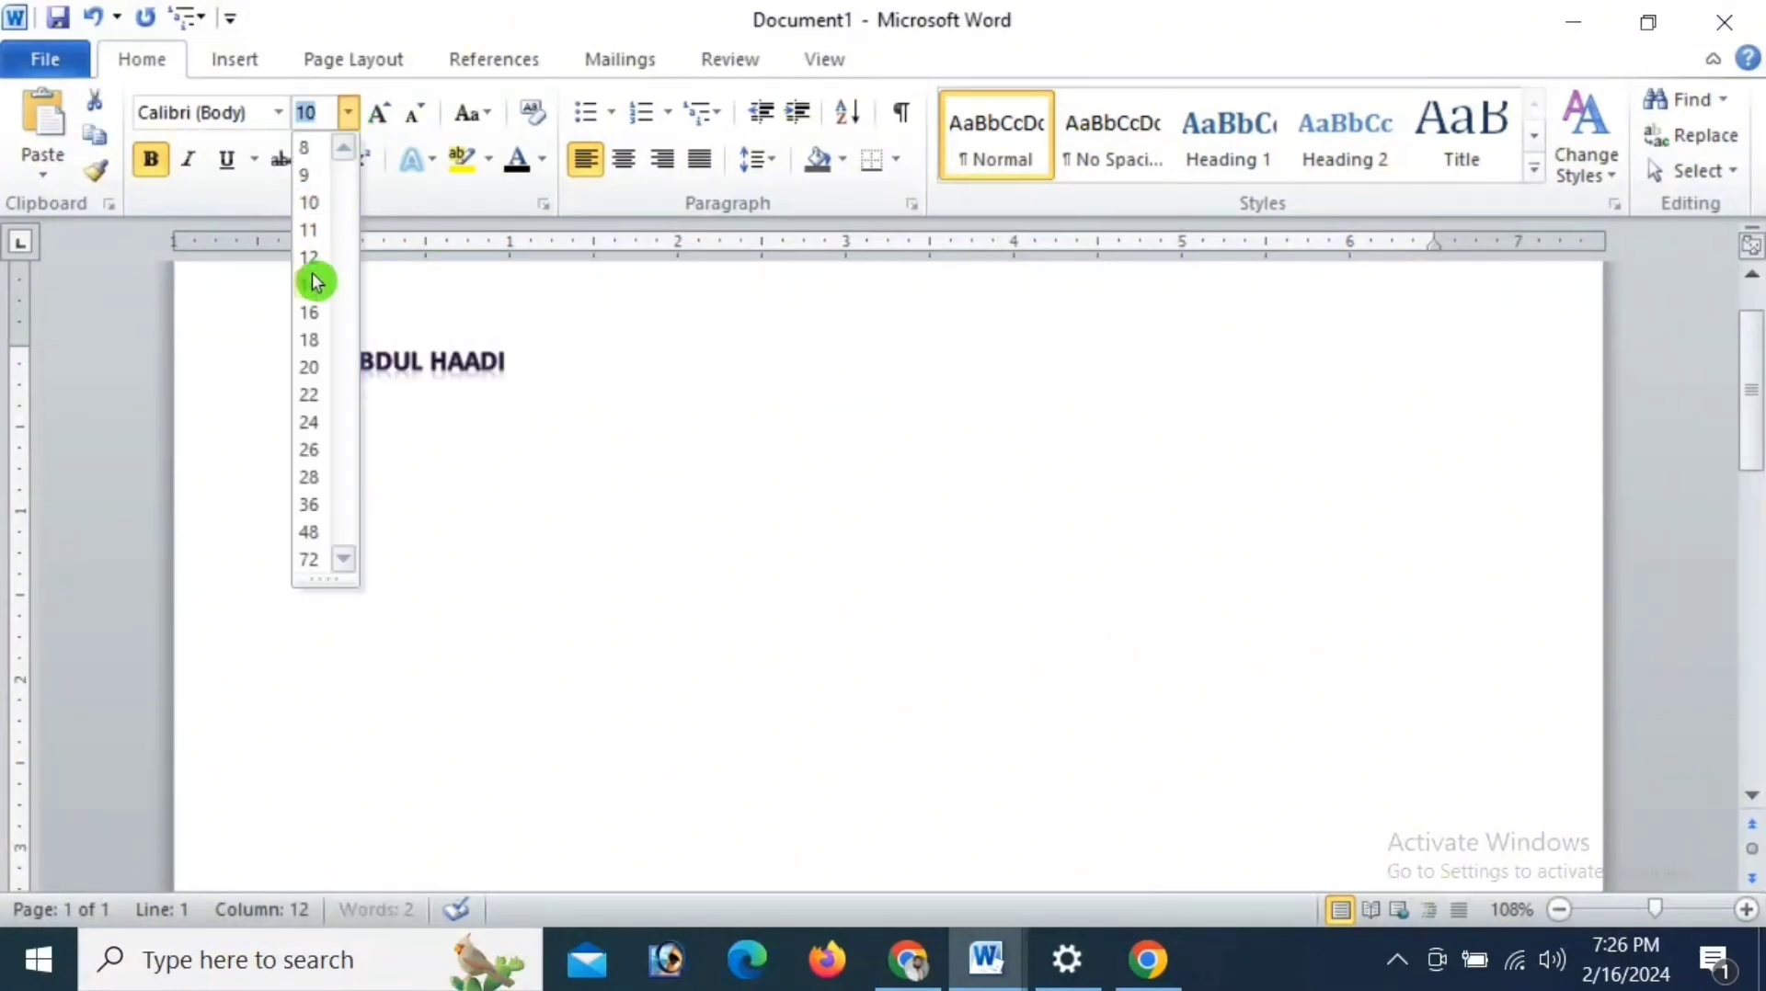
click(309, 341)
- Add five more personal names in capitals after the existing name on the same line
click(639, 372)
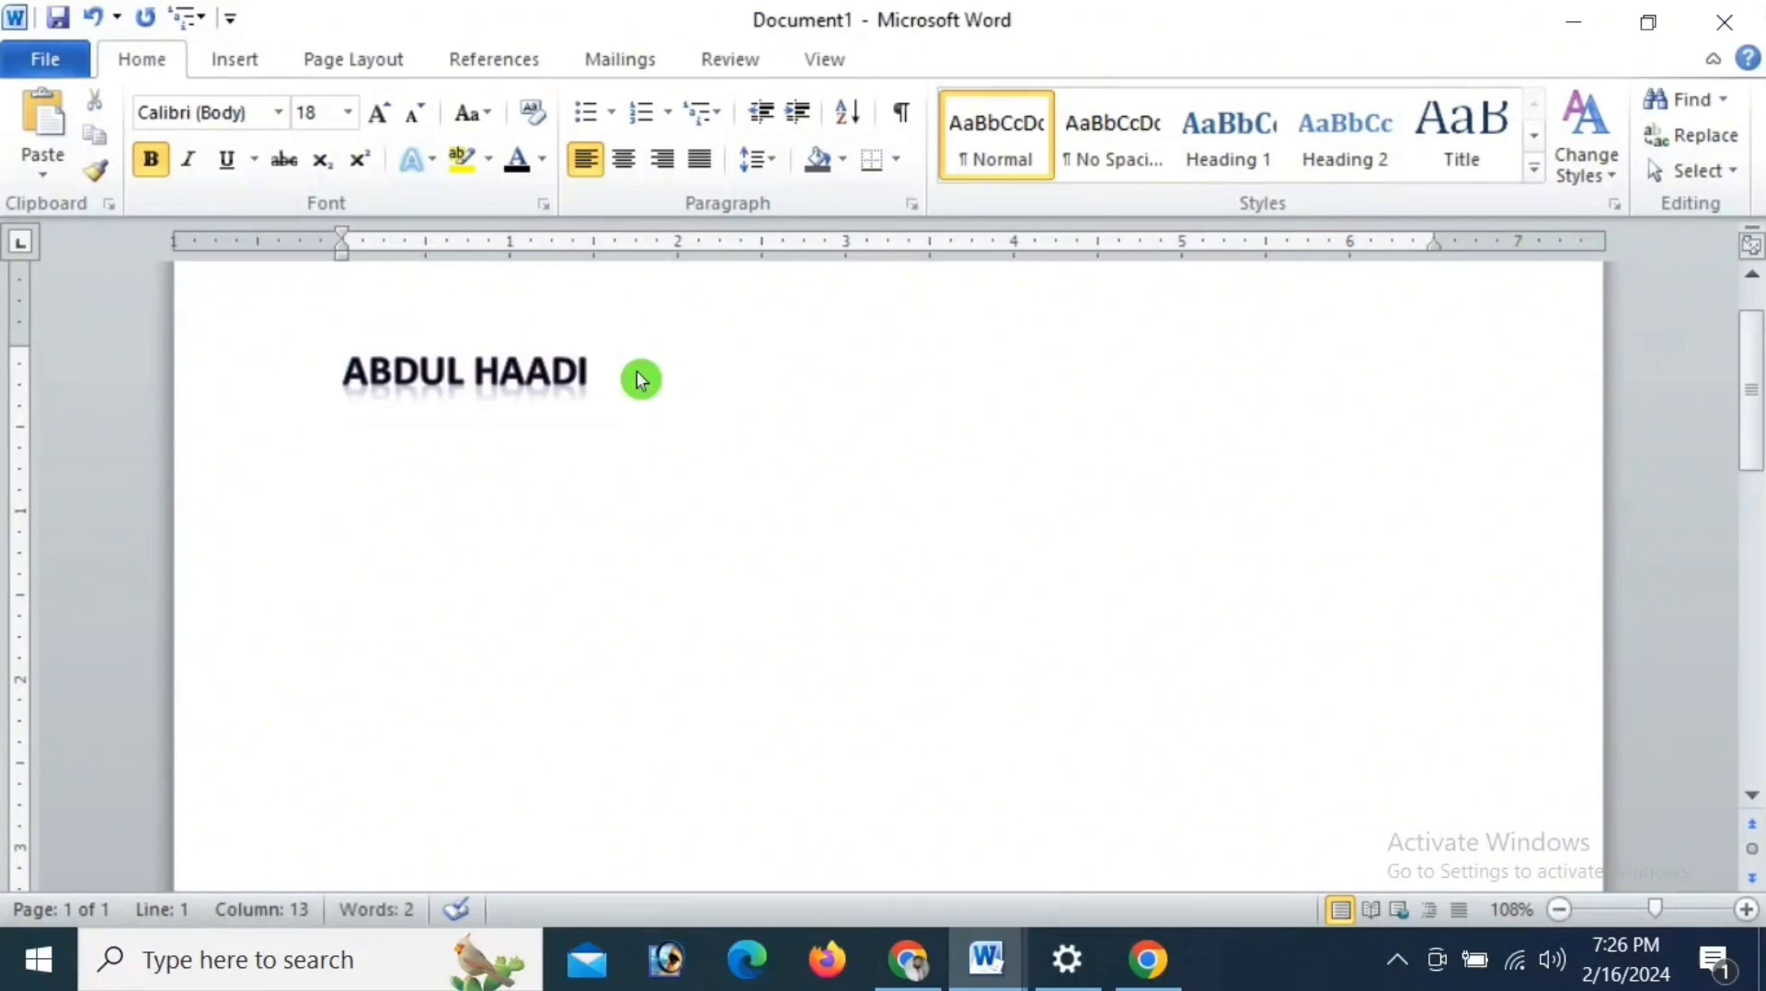
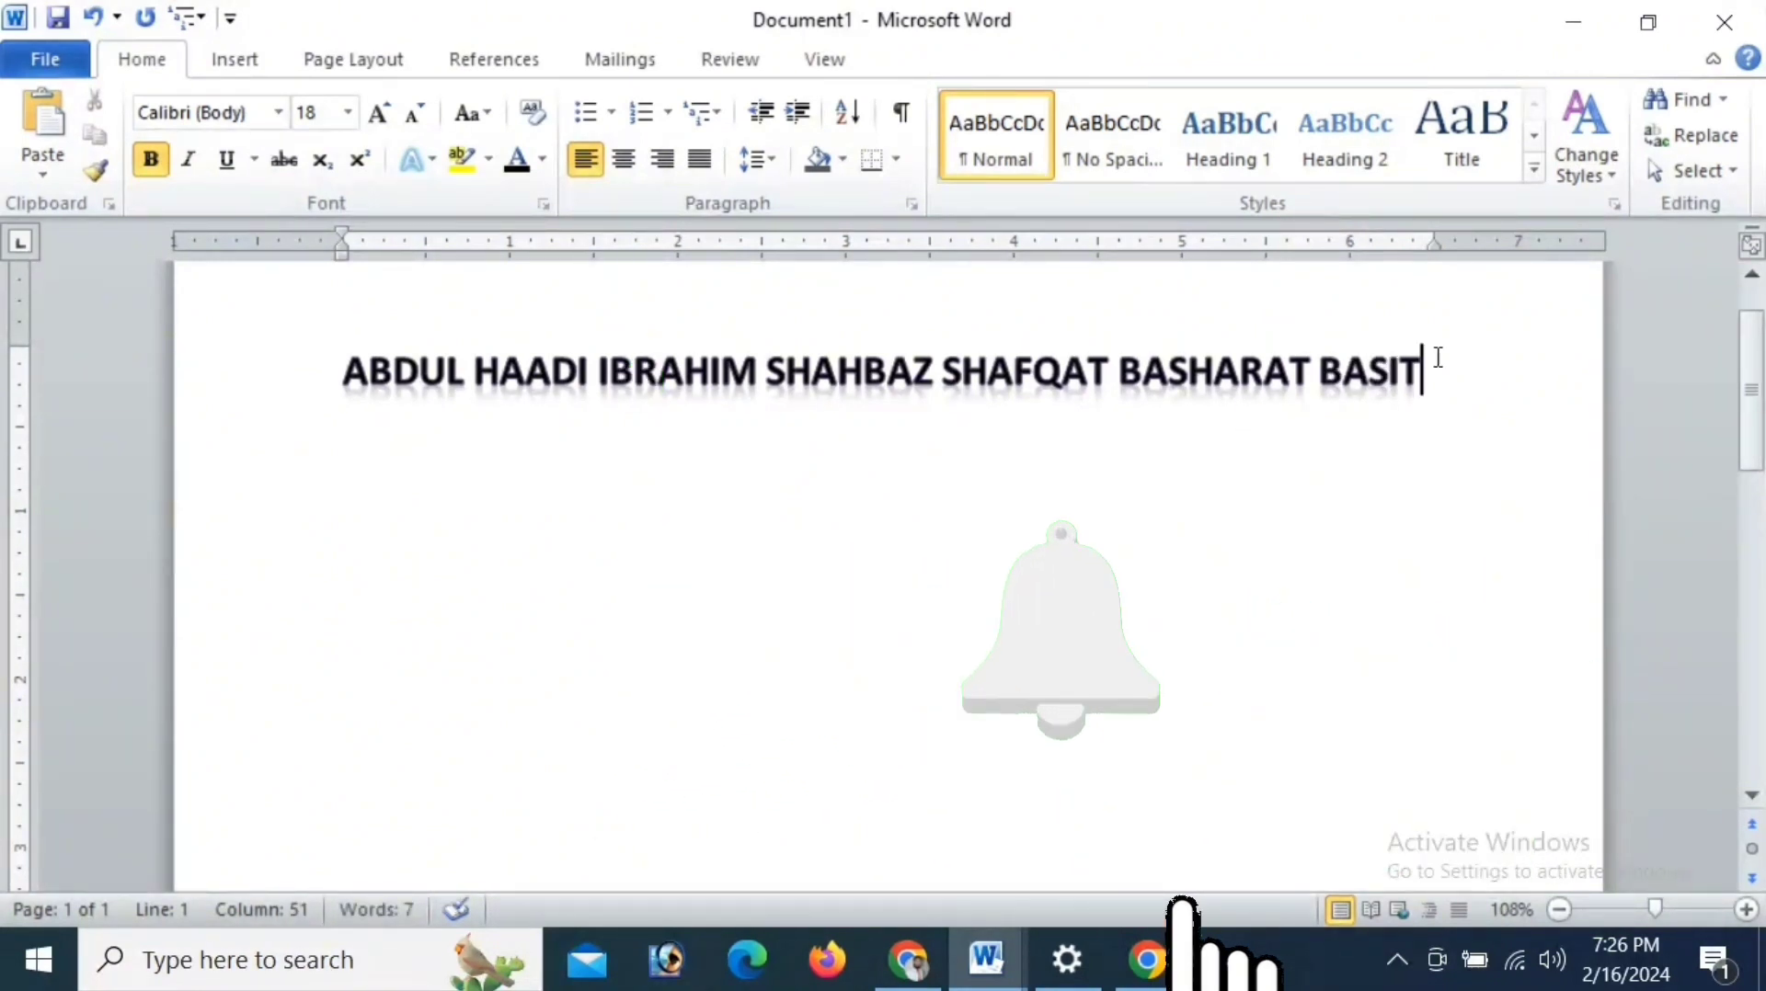
drag(1431, 358, 407, 379)
key(ctrl+c)
click(1438, 398)
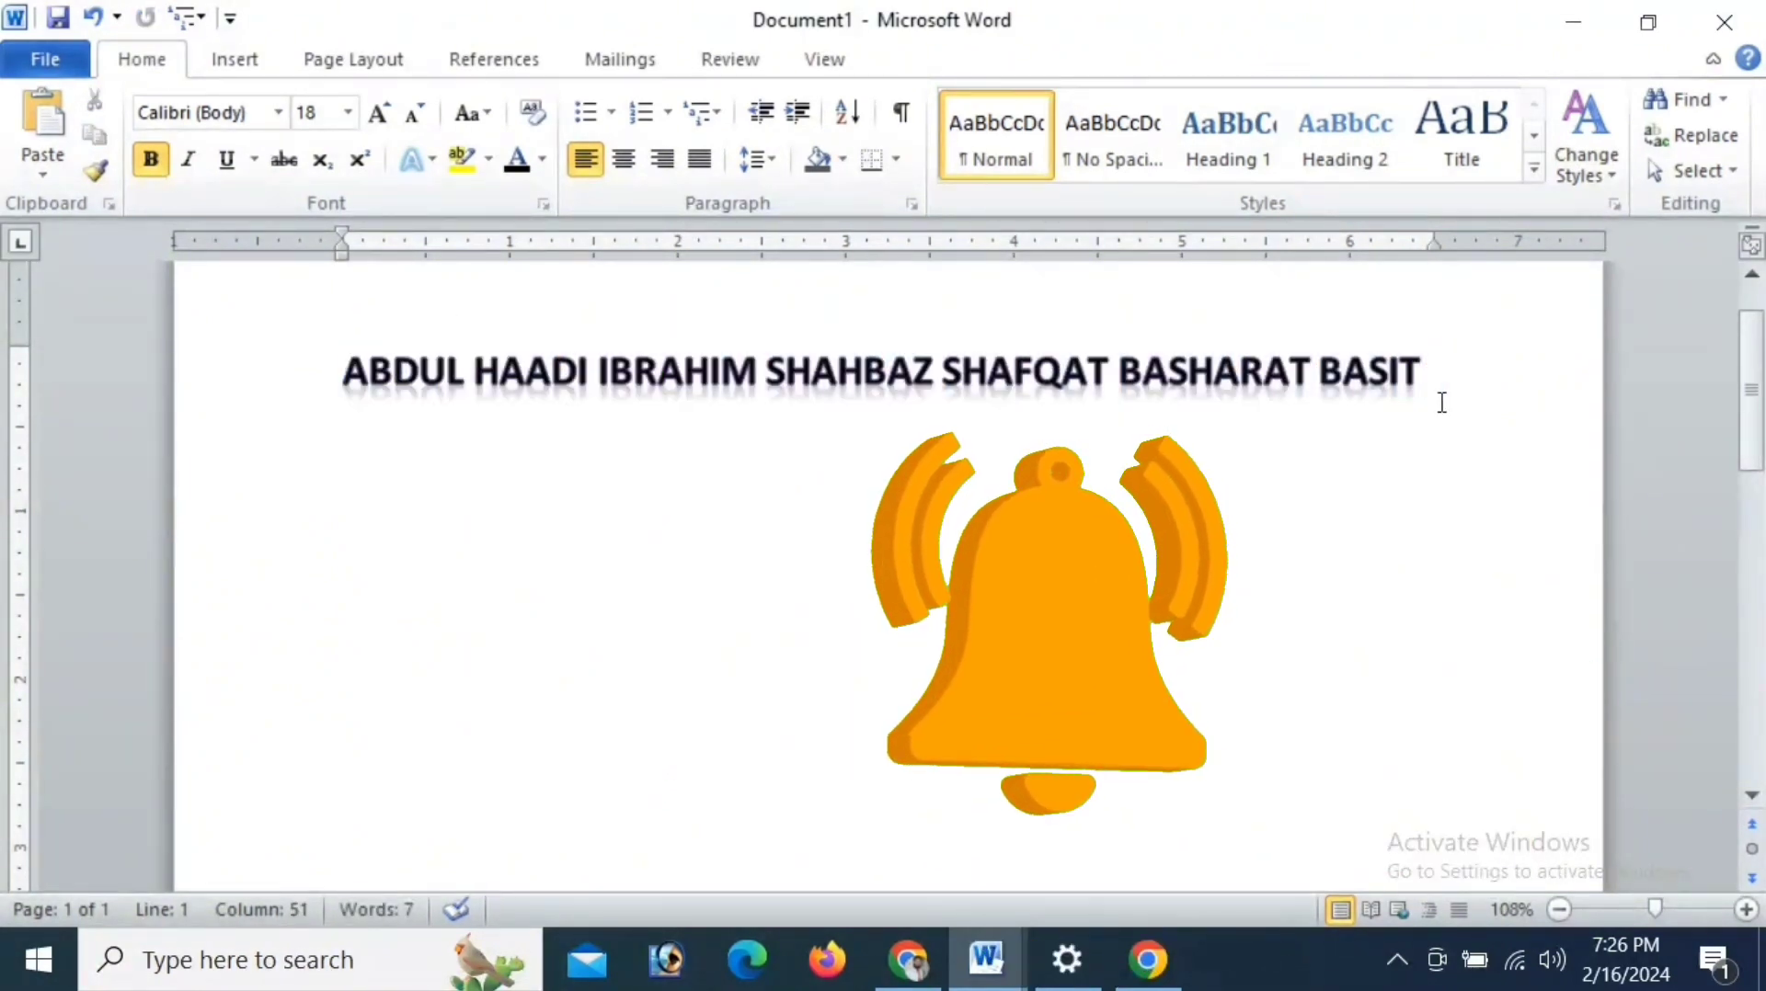
- Paste four more copies of the line of names, each on a new line below the first
key(Return)
key(ctrl+v)
key(Return)
key(ctrl+v)
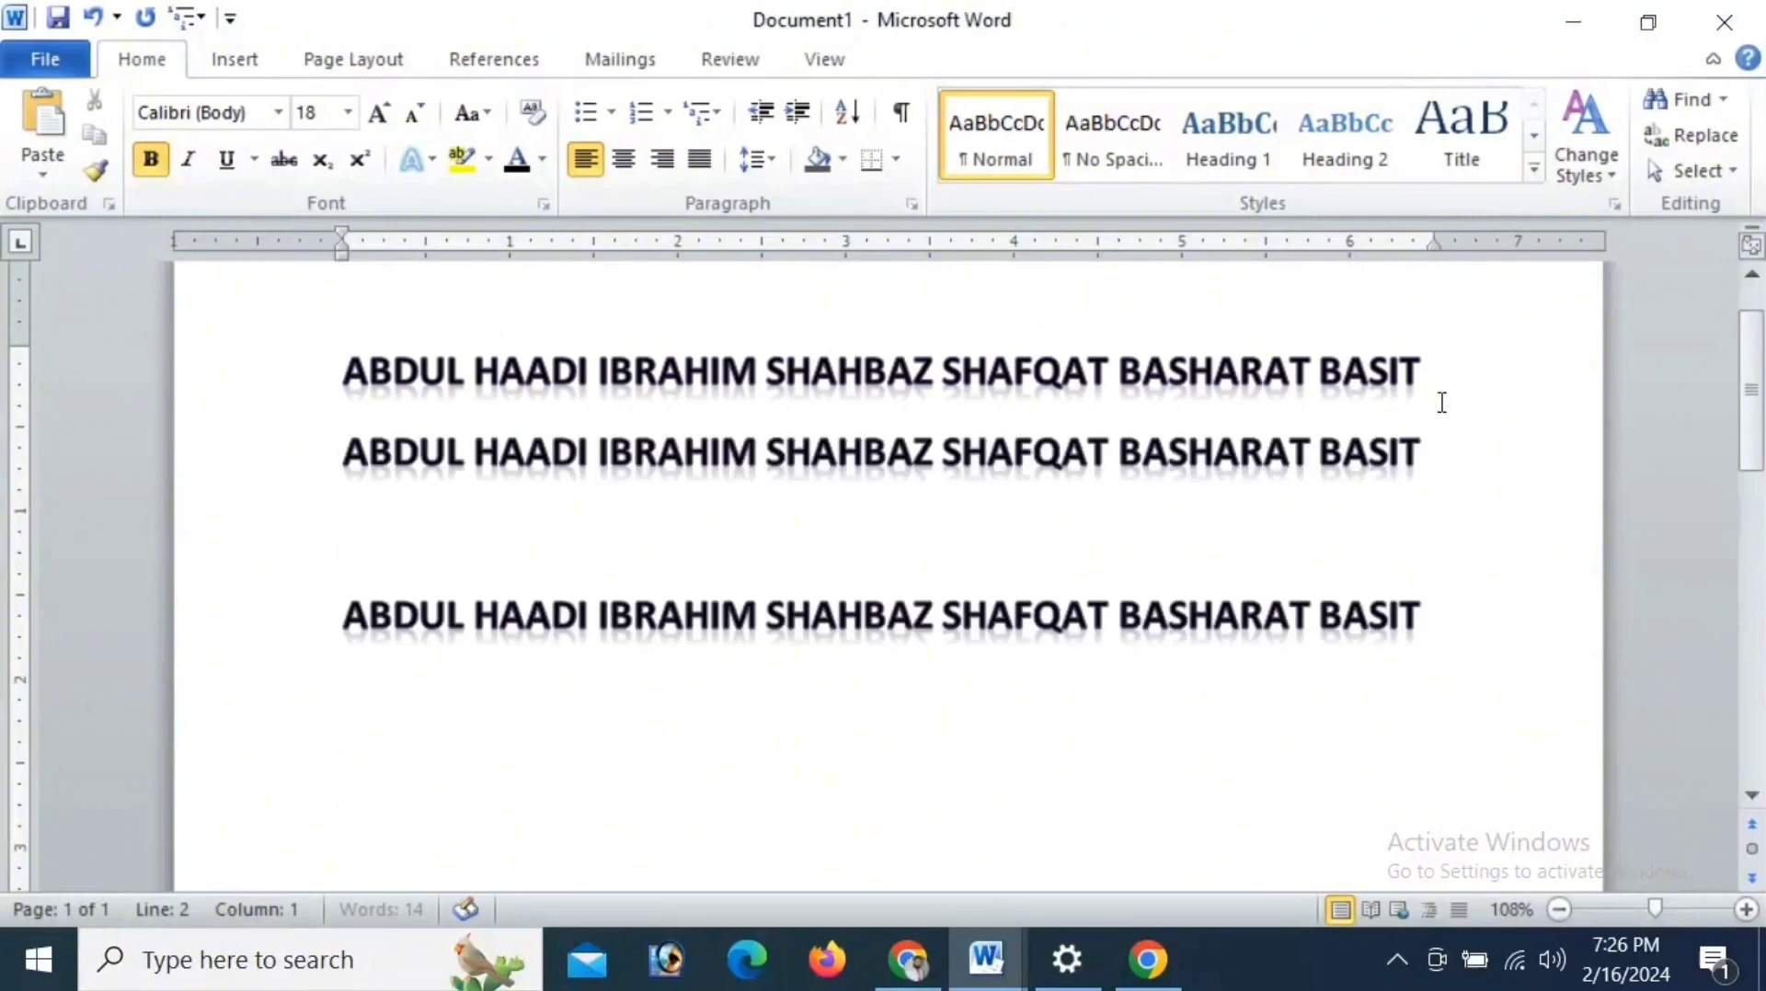
key(Return)
key(ctrl+v)
key(Return)
key(ctrl+v)
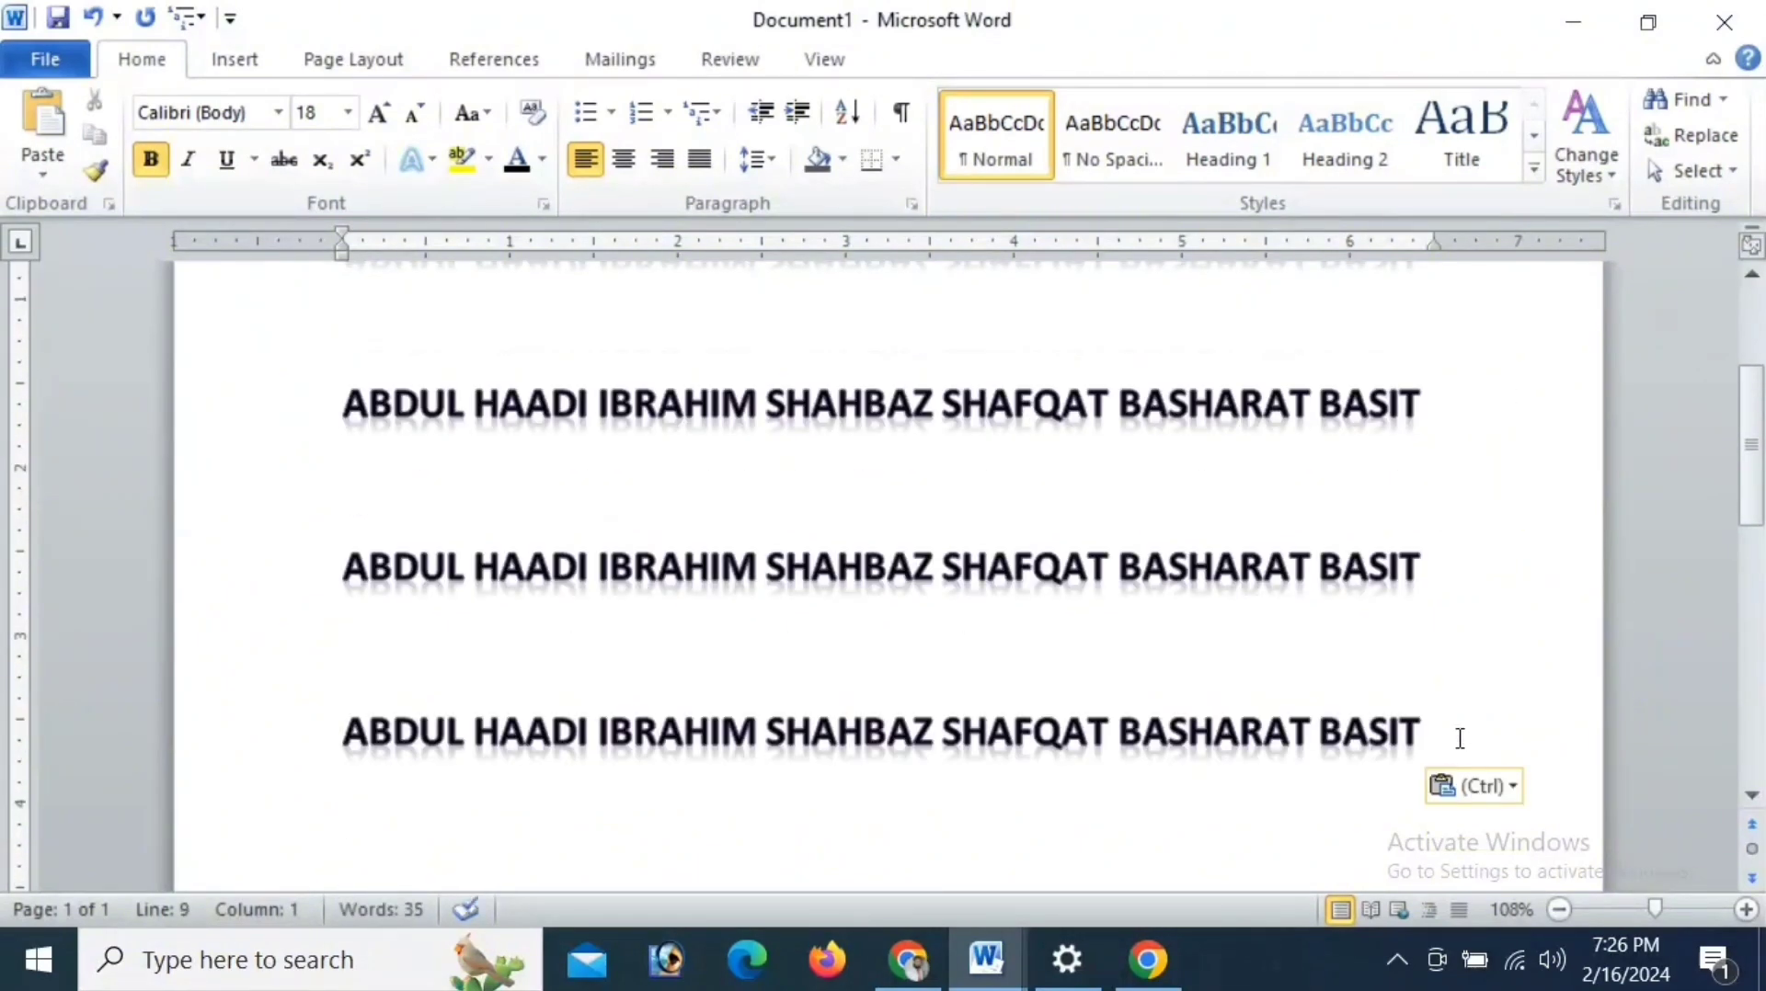
- Set up a replacement of the second name in each line with the fifth name
click(1697, 136)
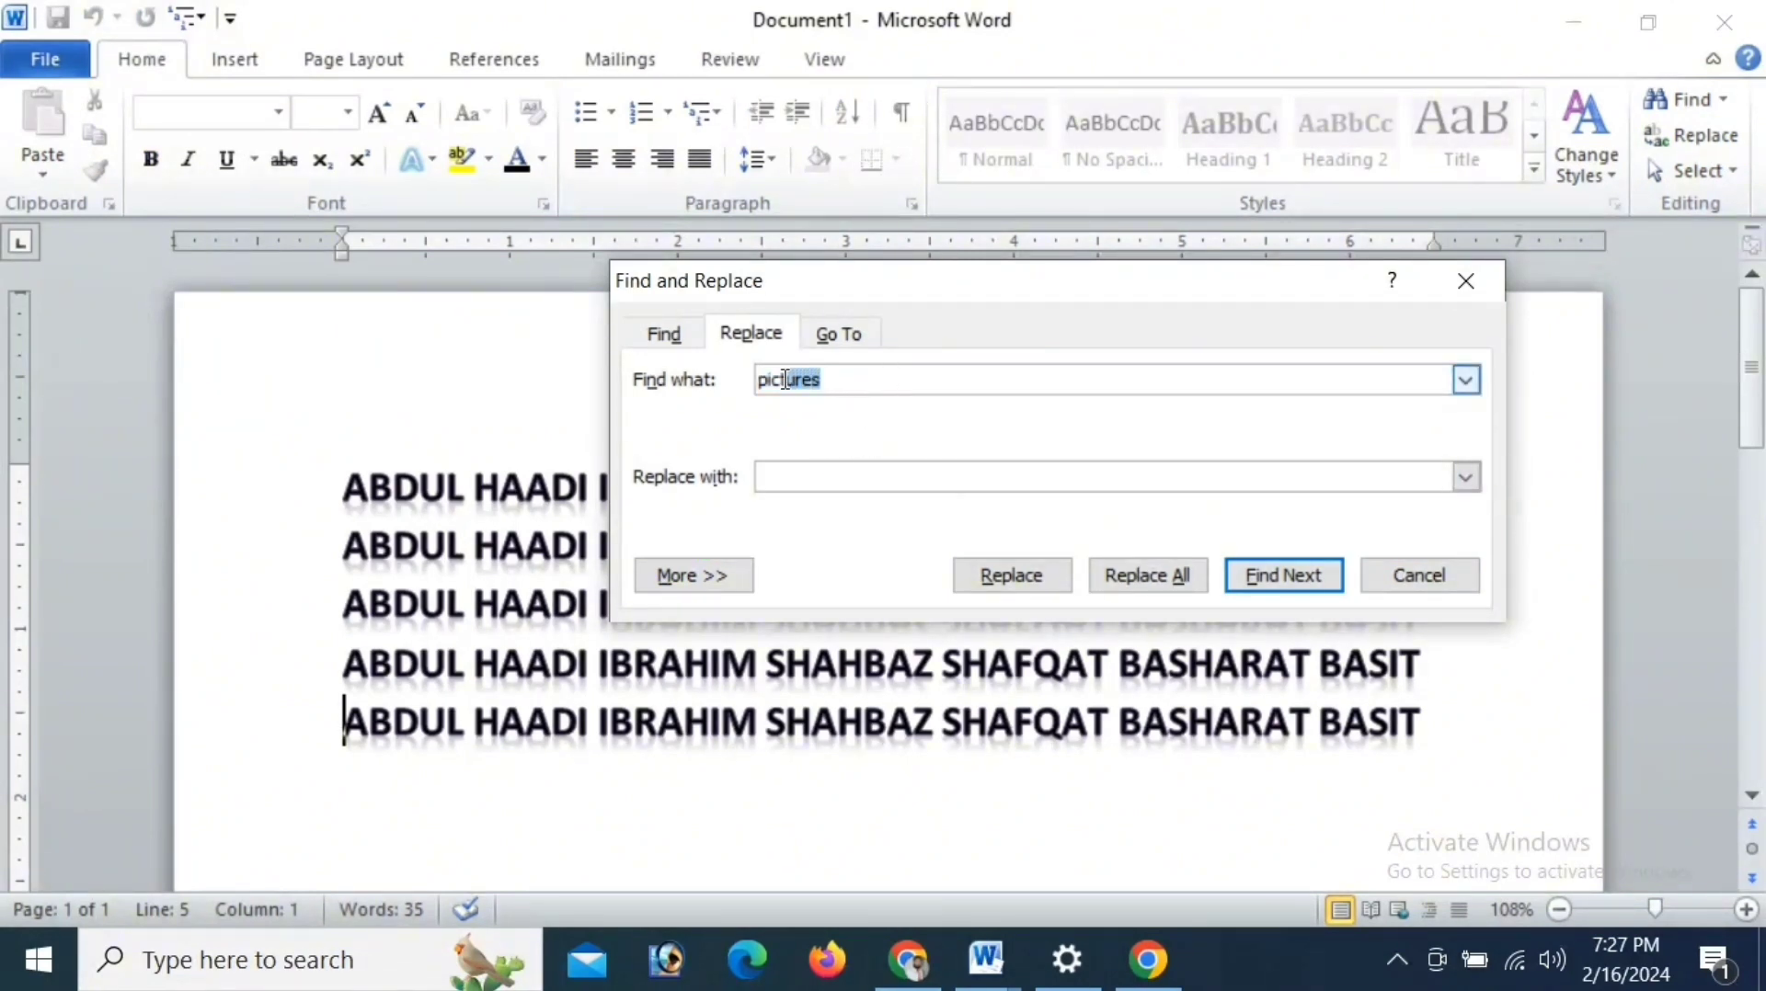
click(753, 381)
key(BackSpace)
text(Haadi)
click(865, 483)
text(sha)
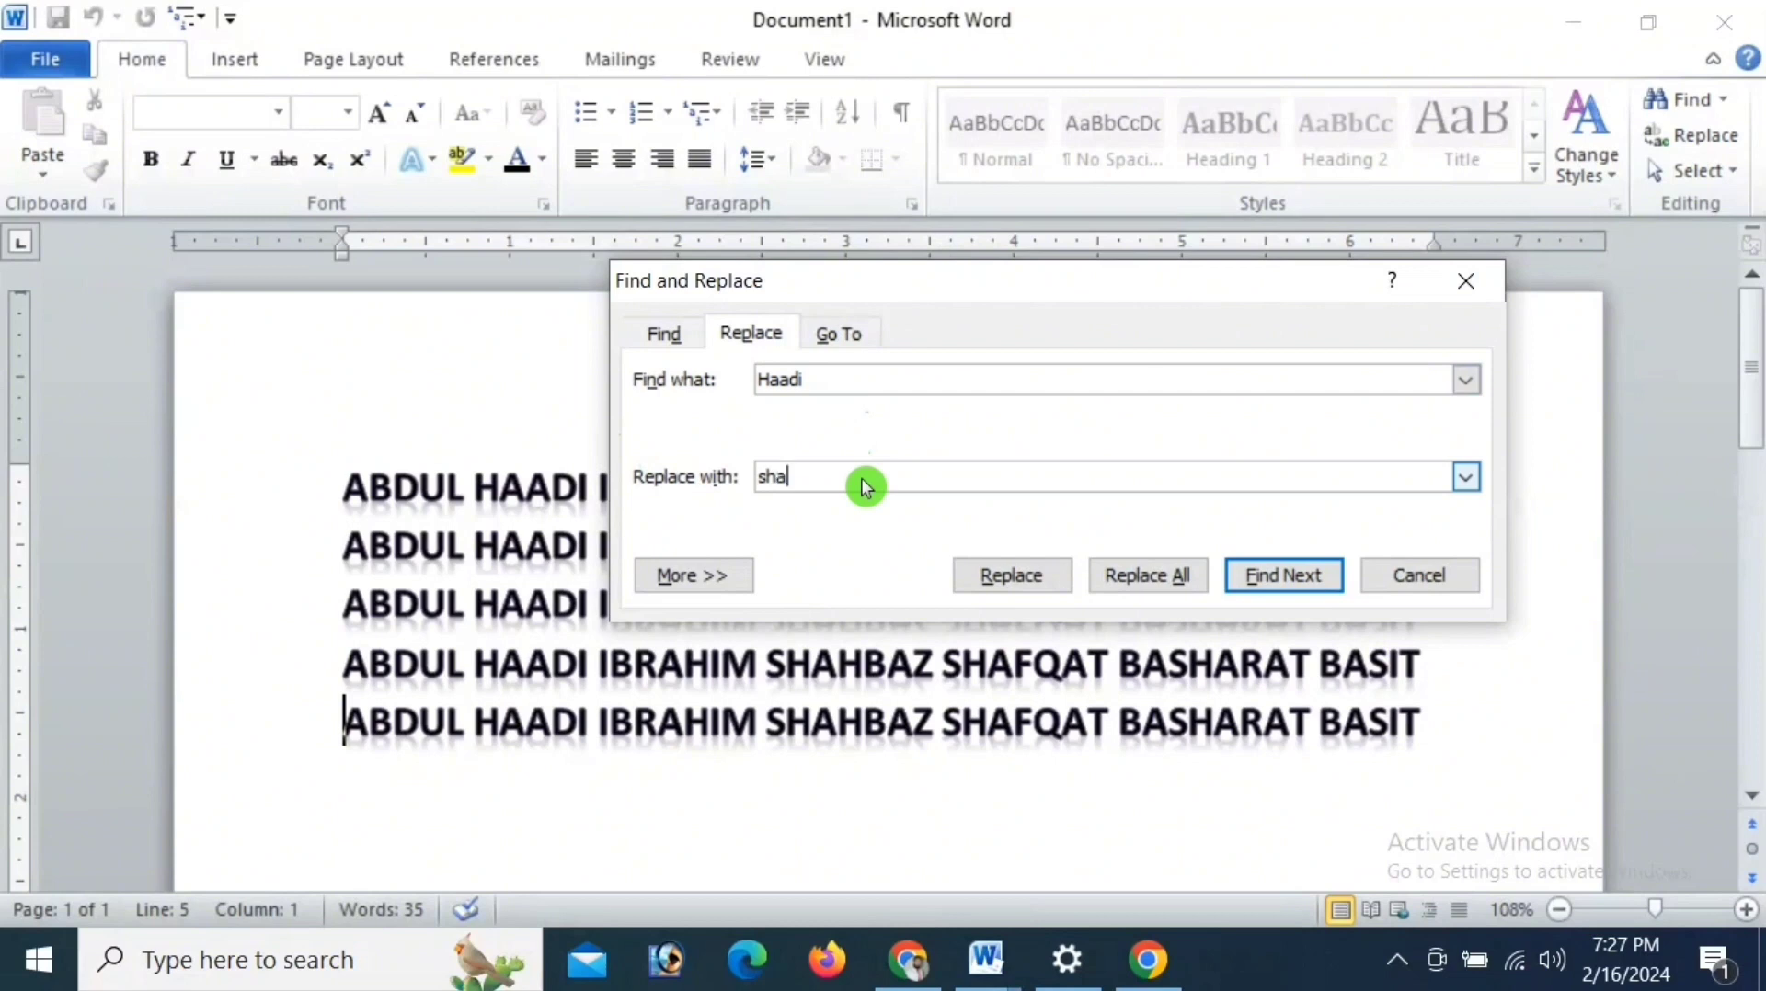
text(fqat)
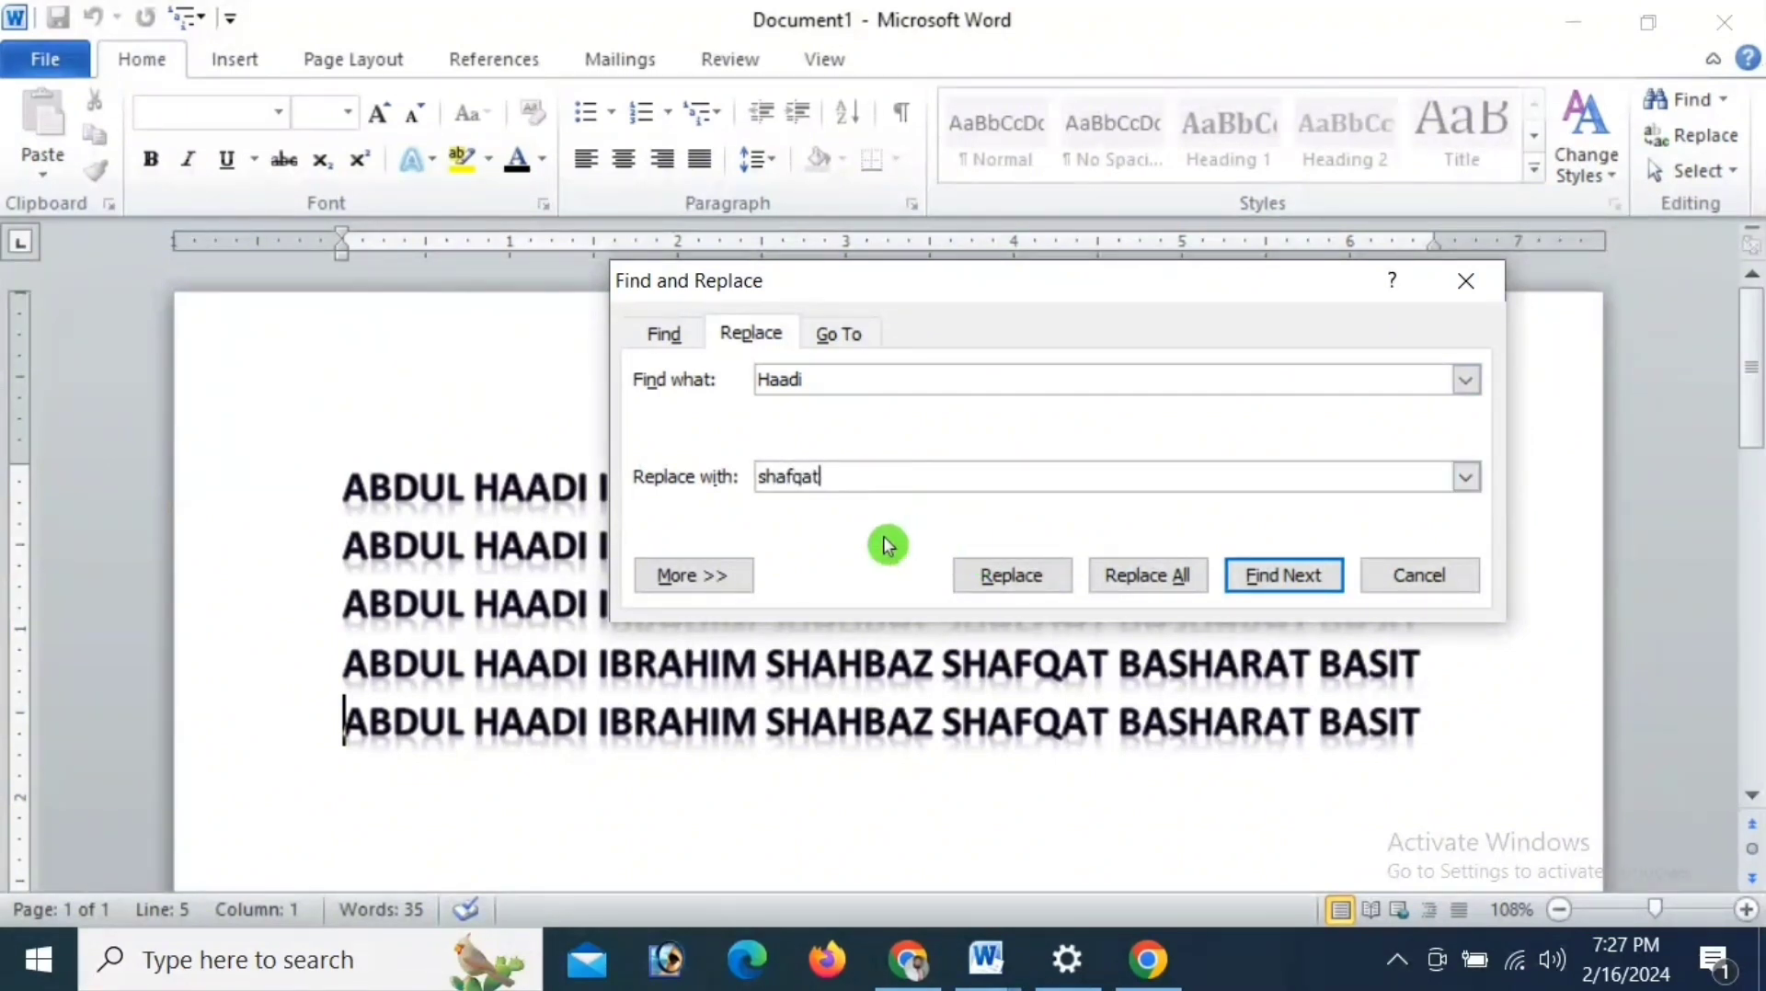
- Replace all occurrences of the searched name, close the replacement dialog and review the changed lines
click(1177, 579)
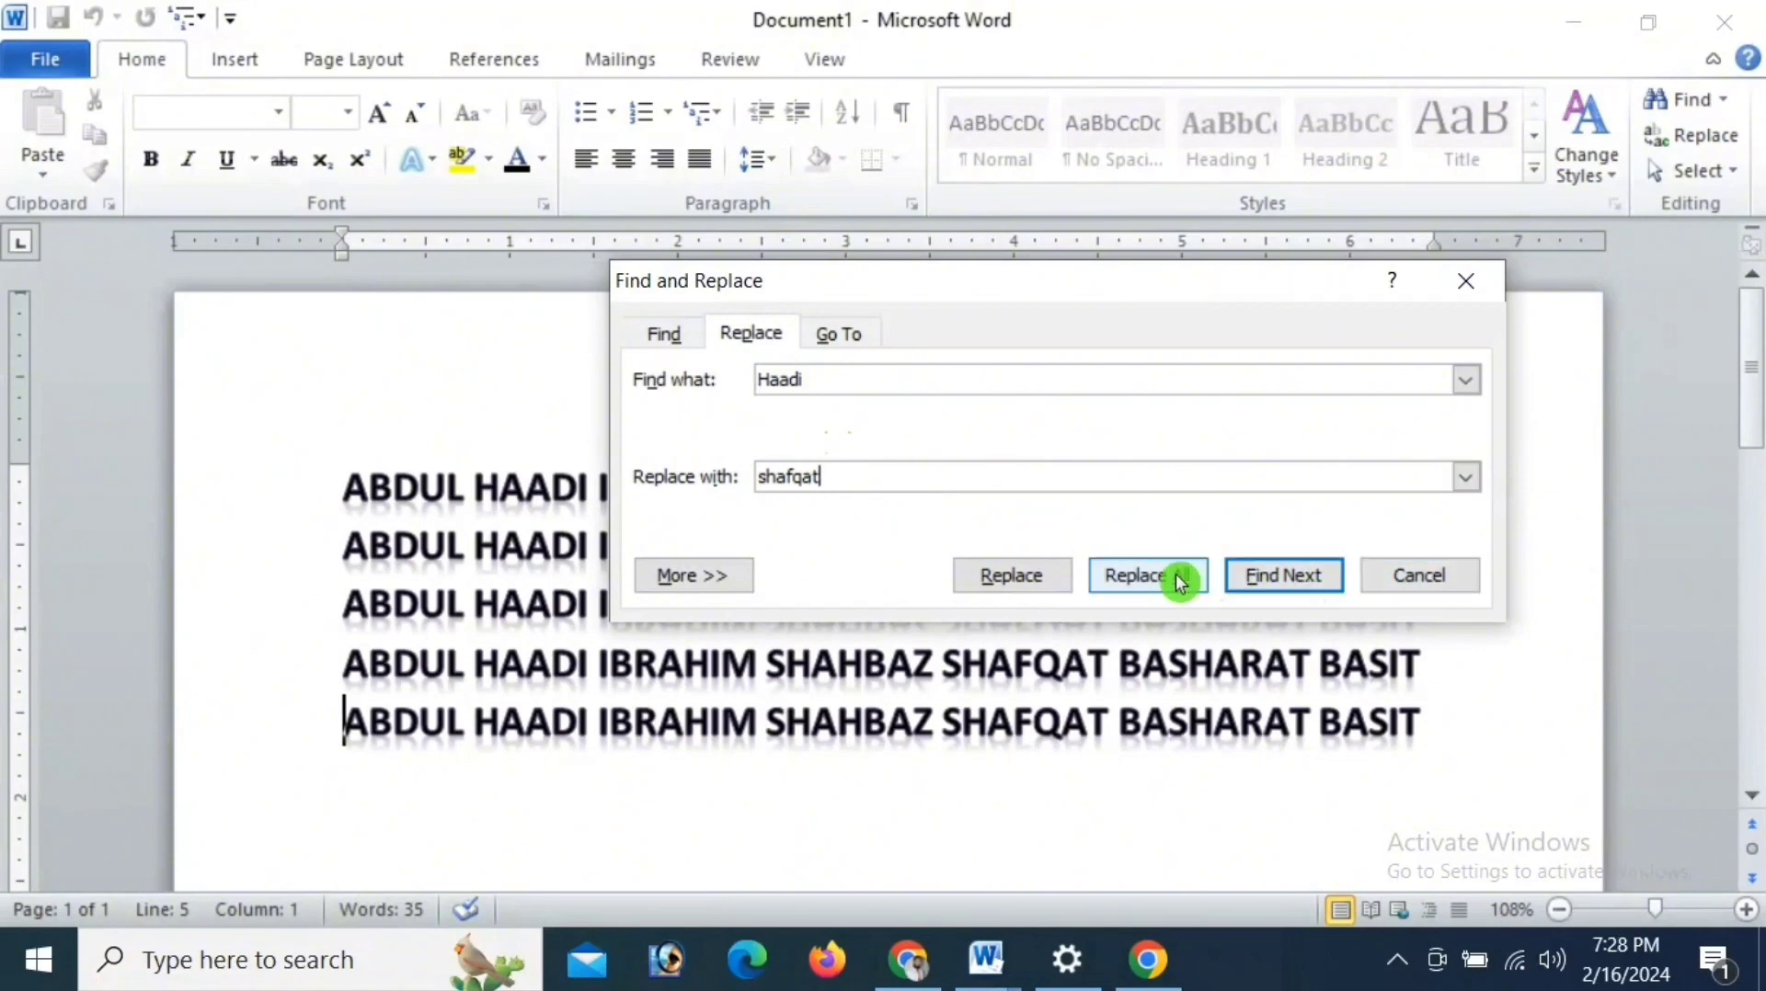
click(1163, 580)
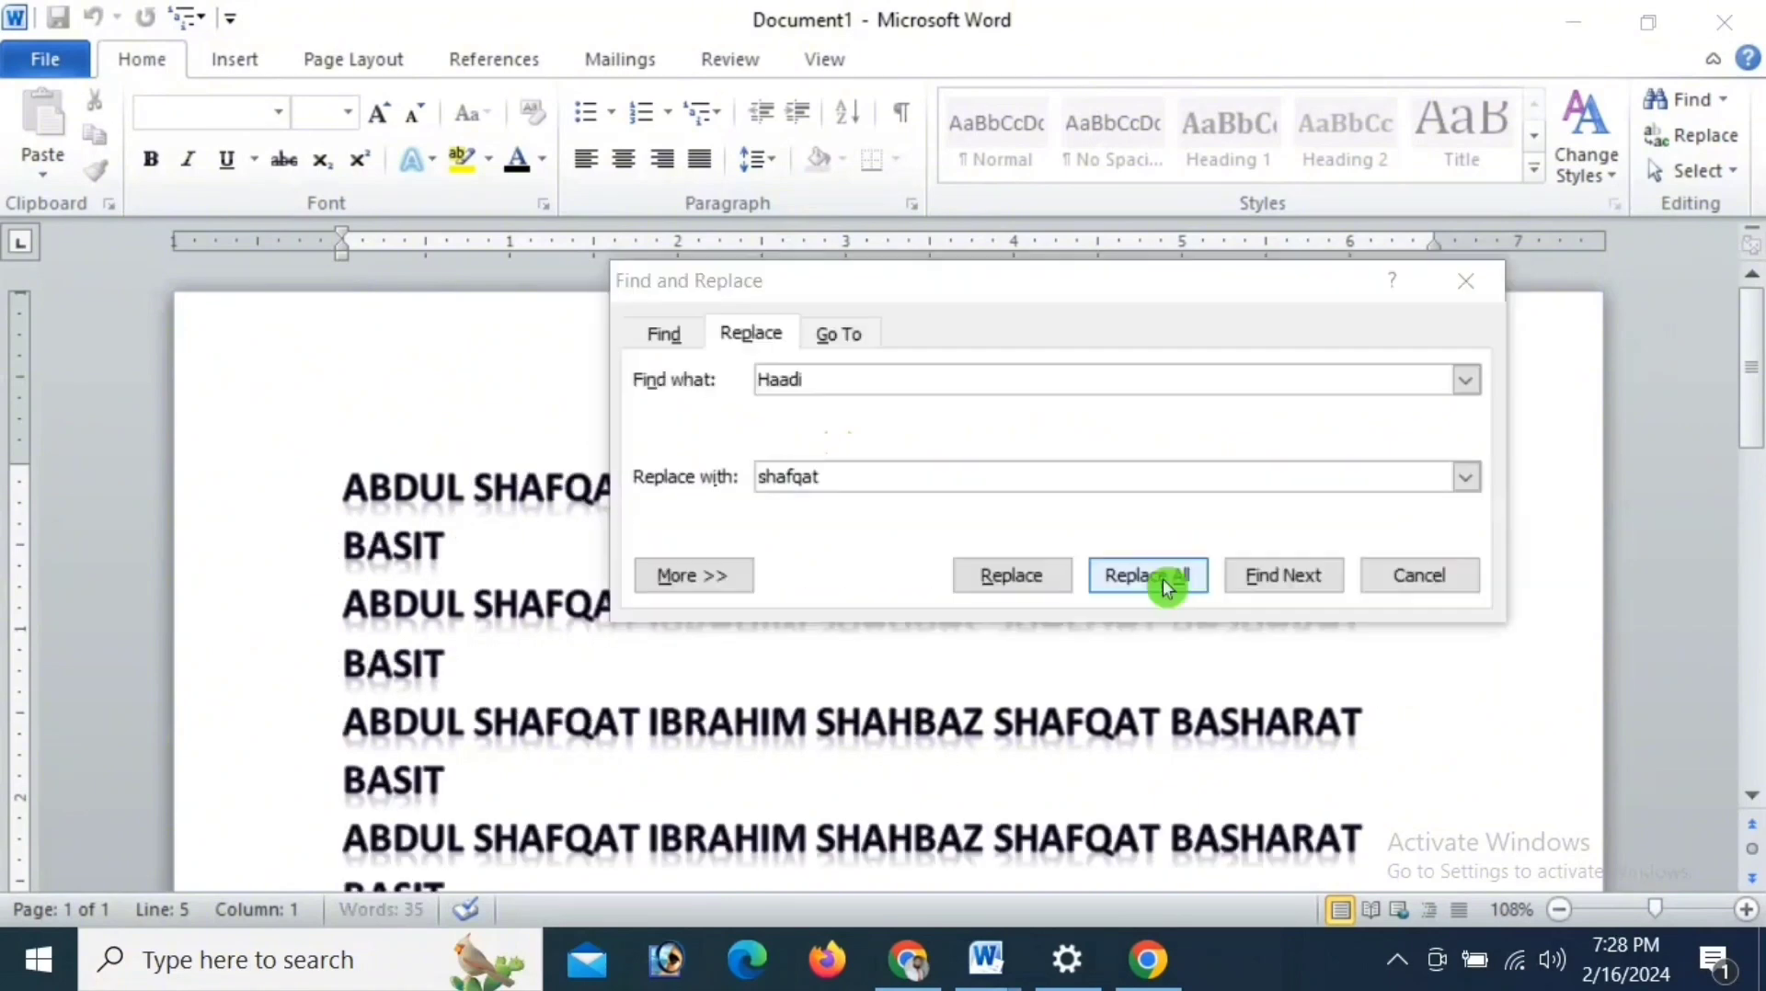
click(824, 563)
key(Escape)
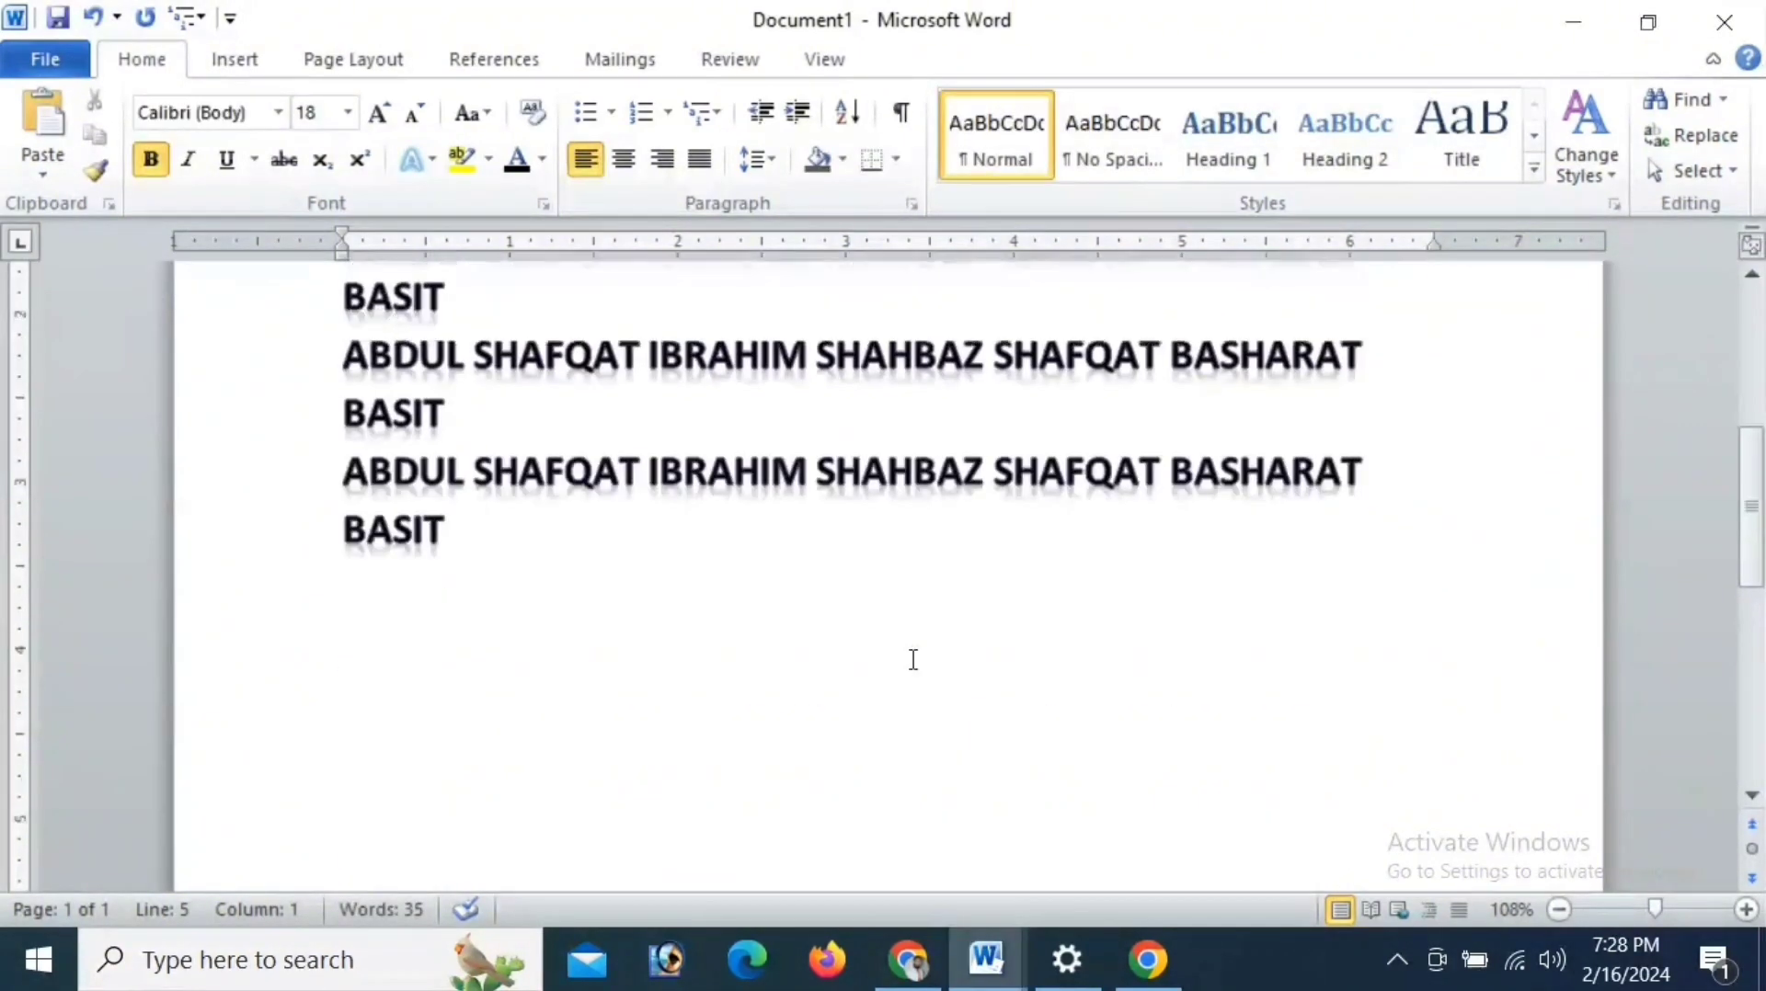
scroll(913, 659, up, 5)
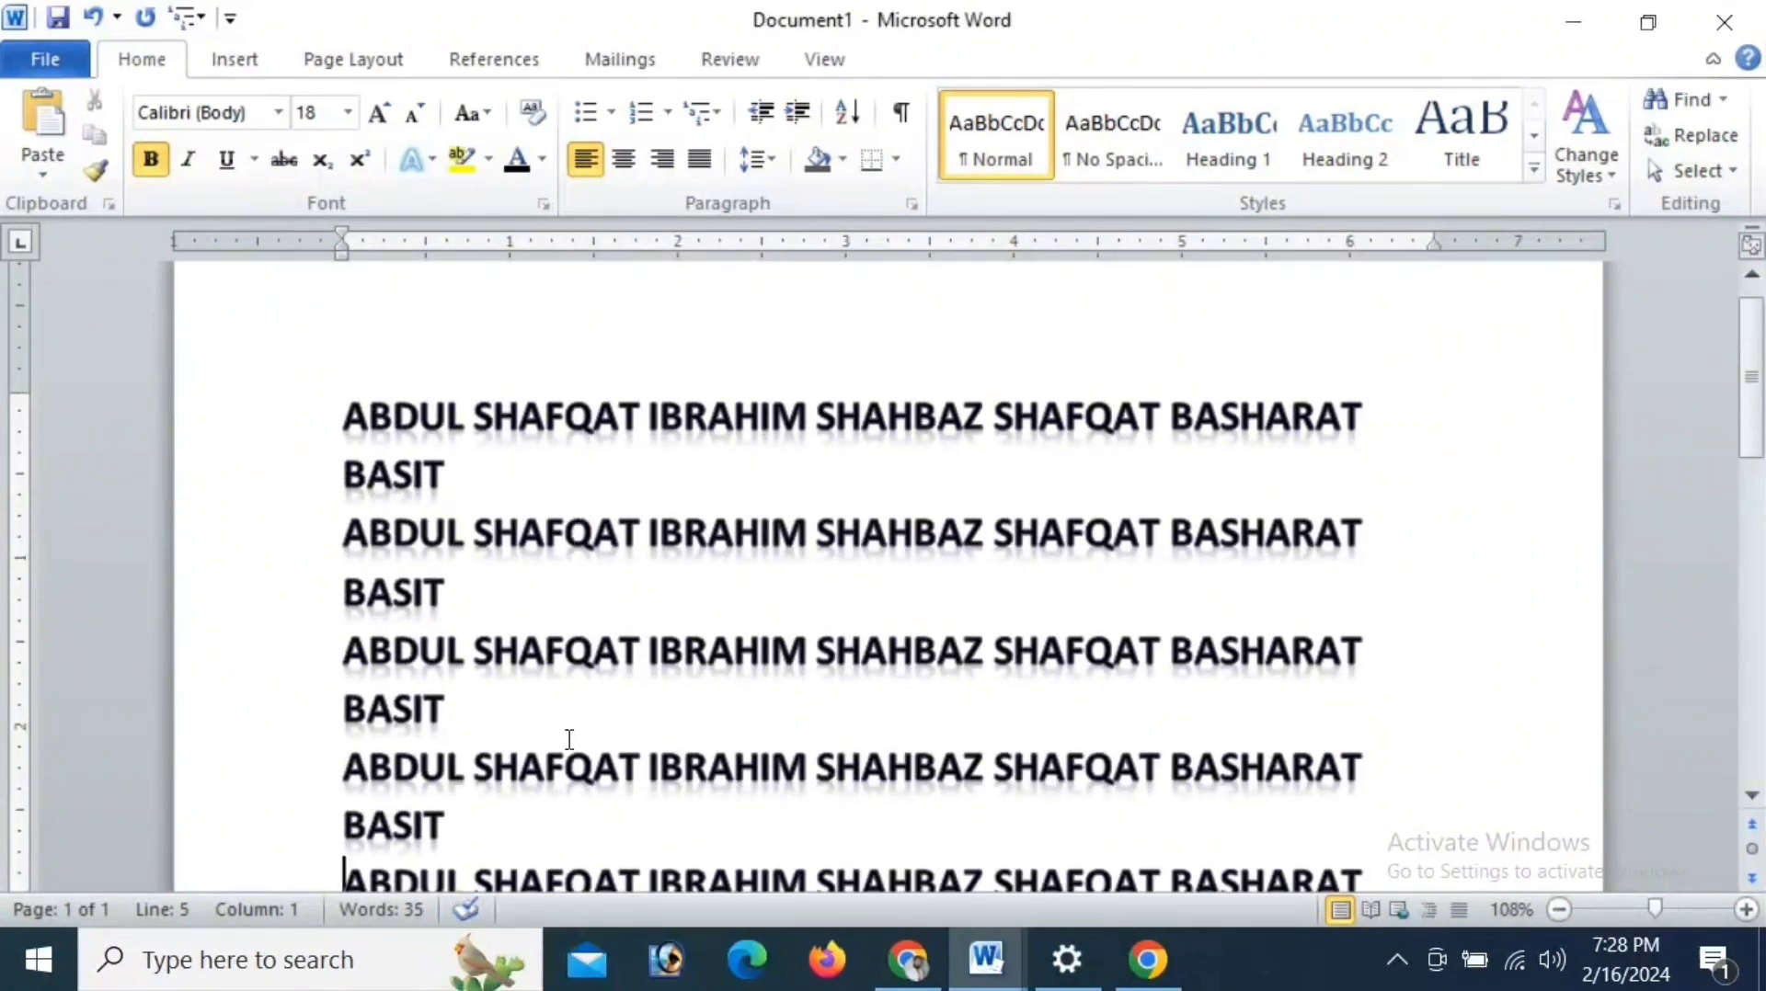
scroll(566, 830, down, 3)
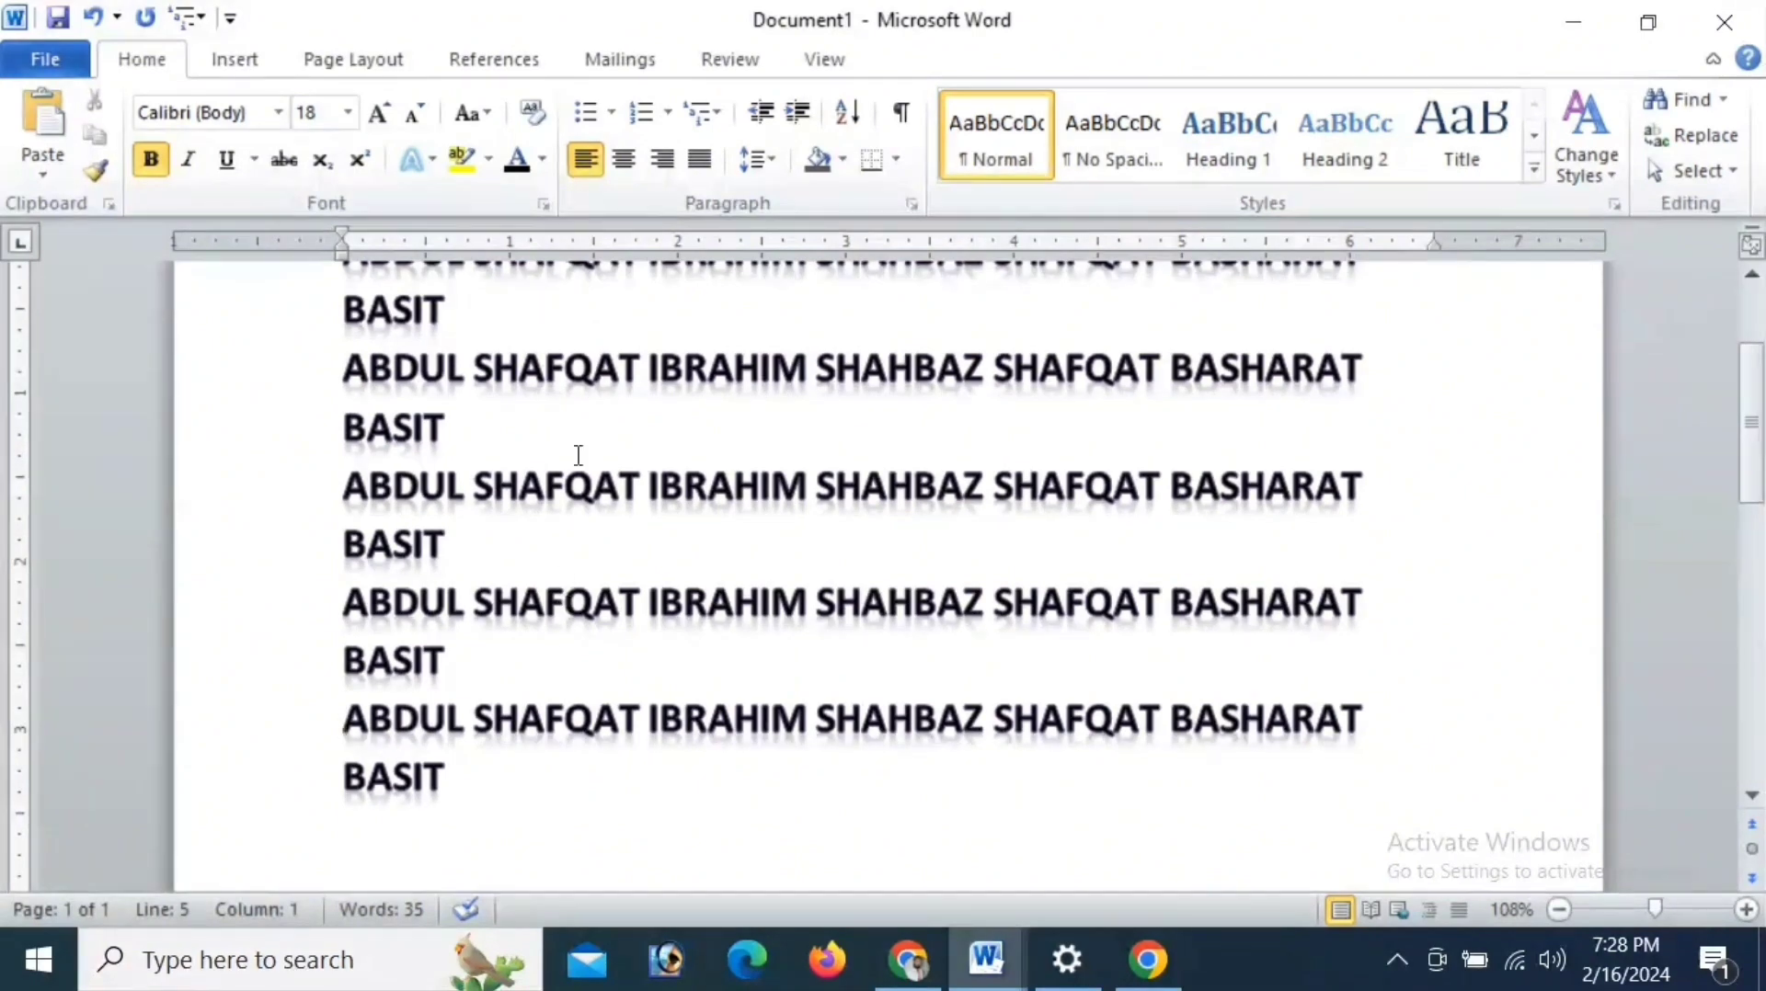
scroll(575, 461, up, 3)
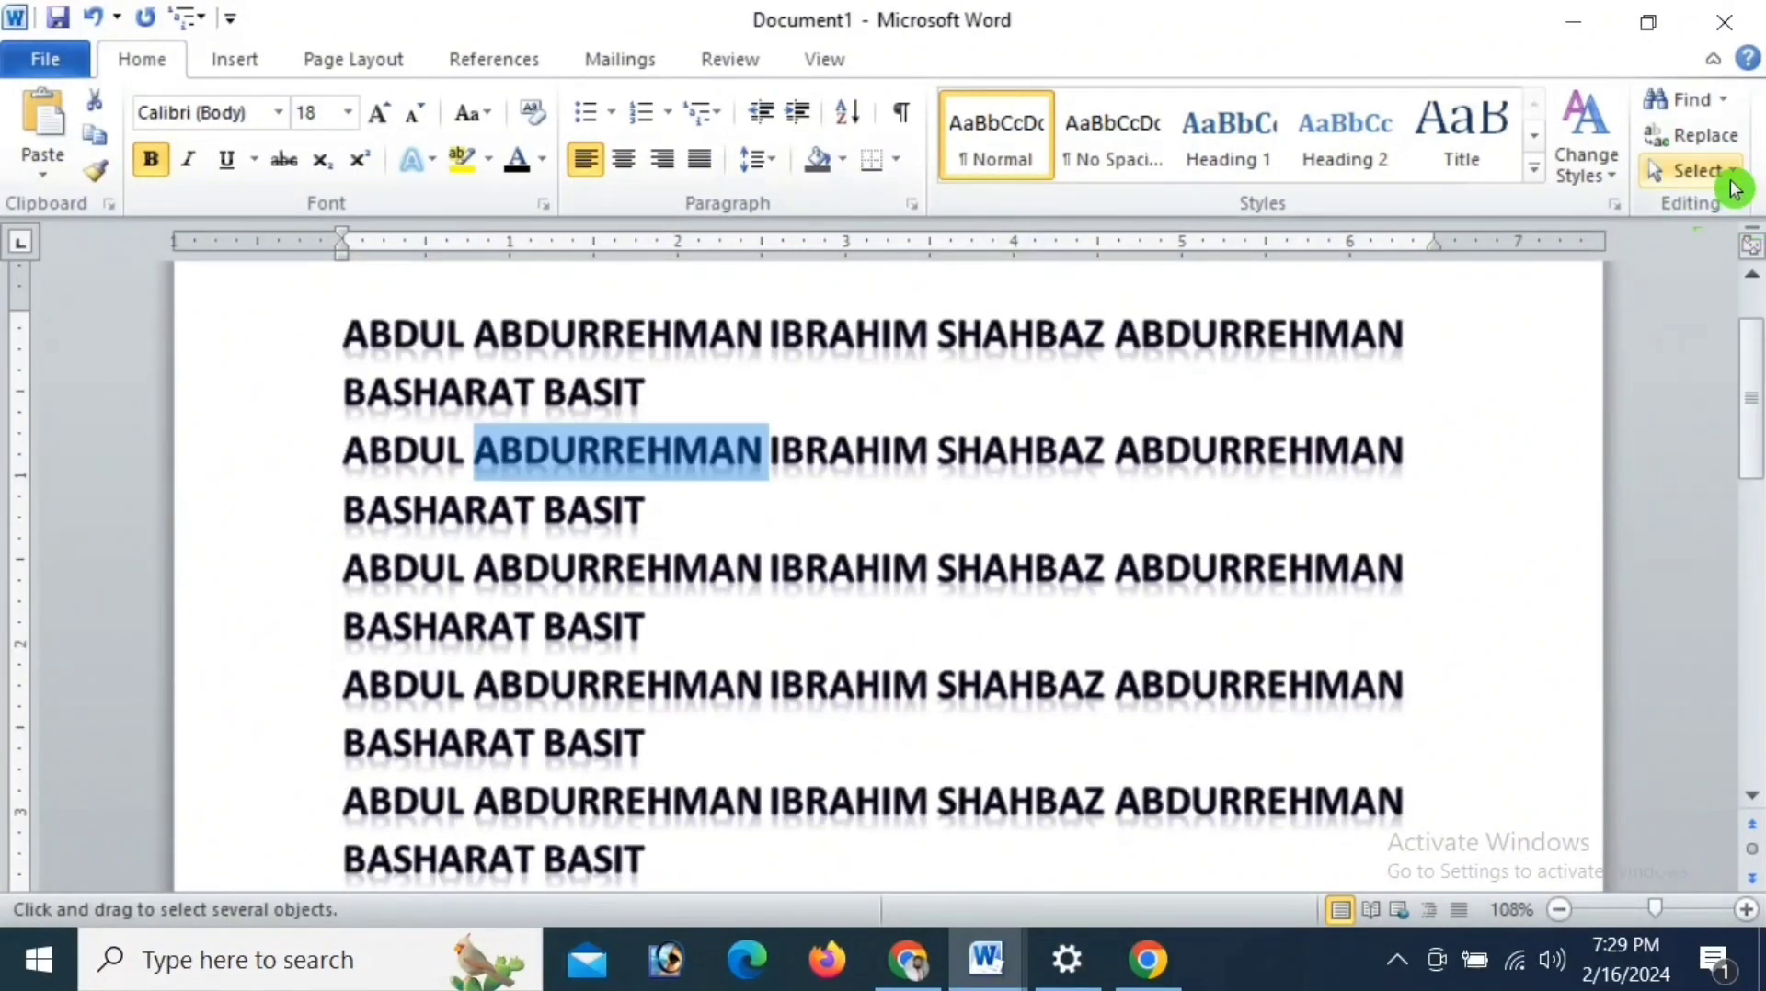
- Display the Selection and Visibility pane and close it again
click(1733, 175)
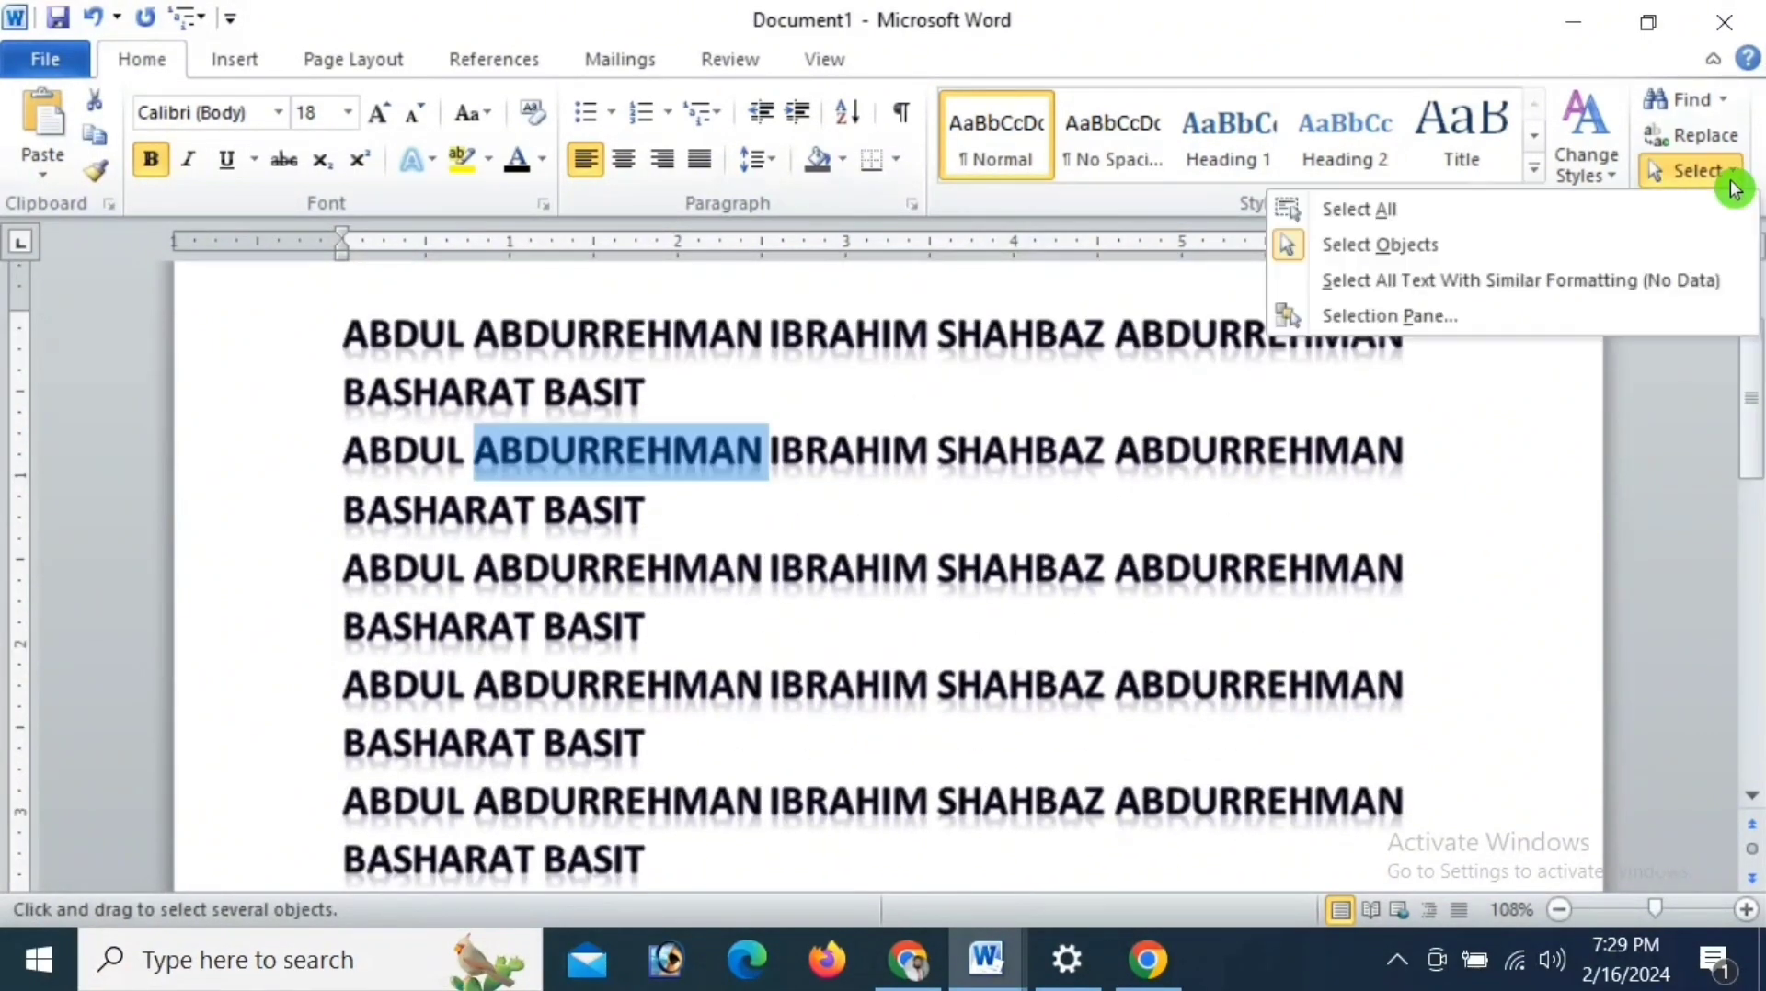
click(1505, 323)
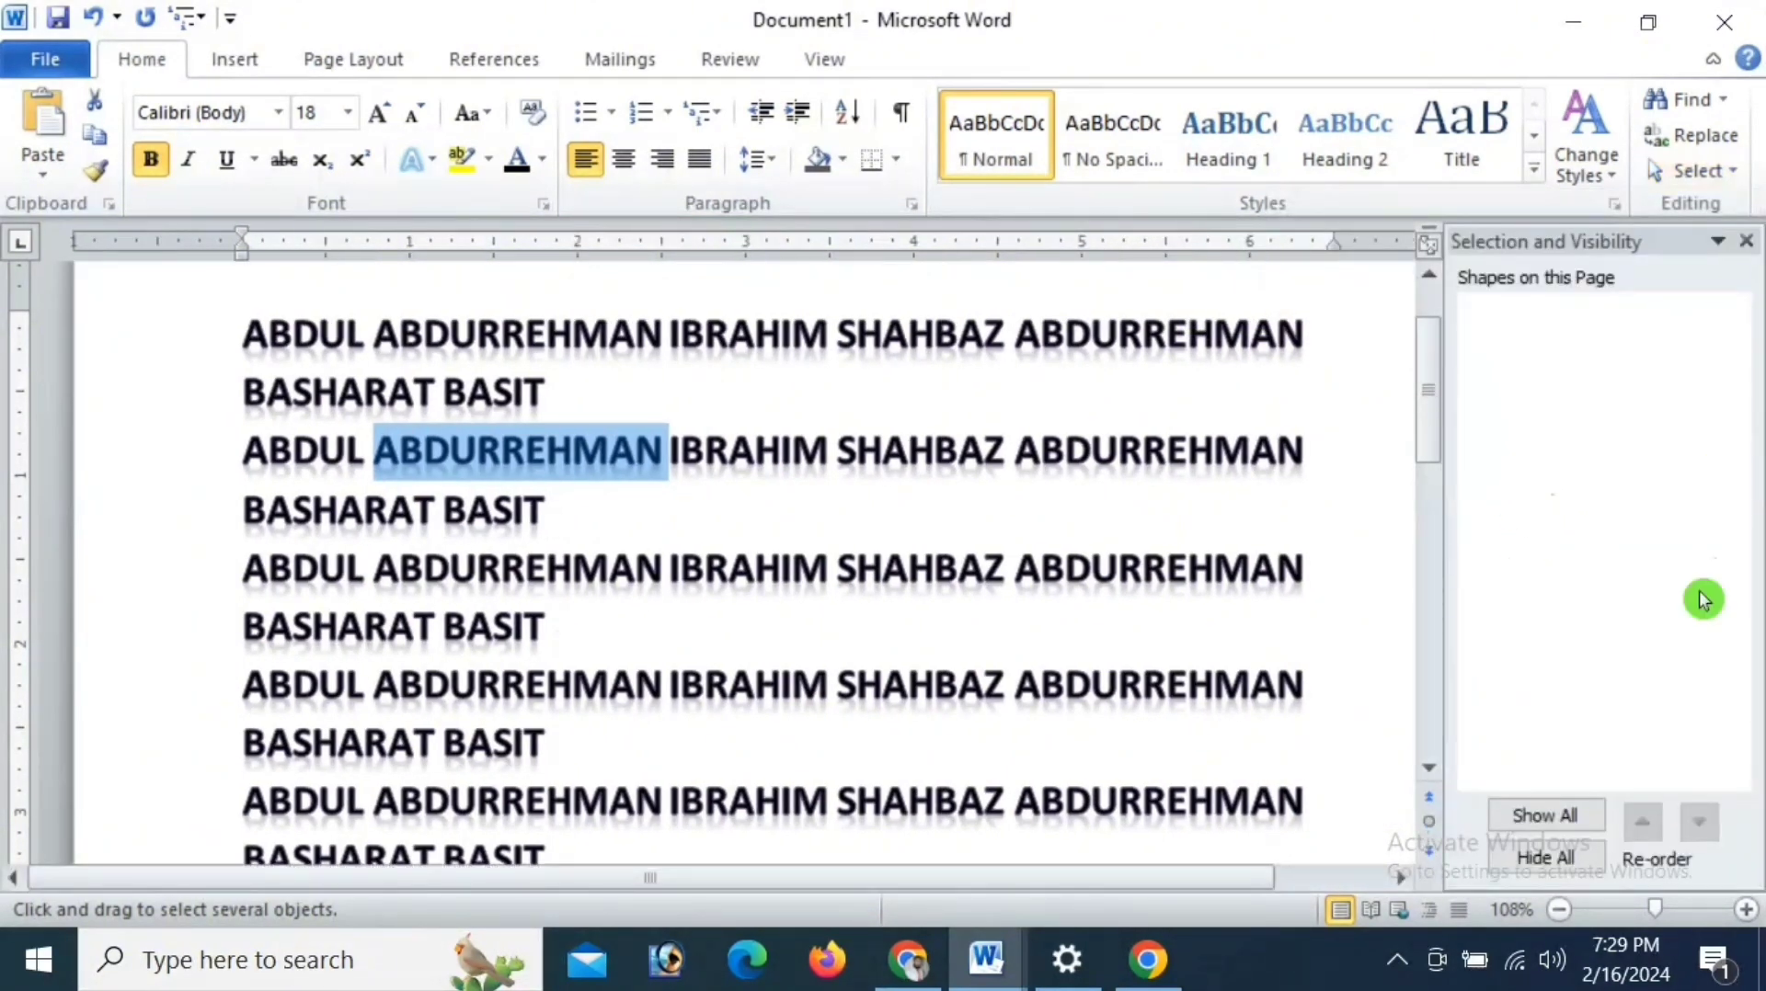
click(1746, 243)
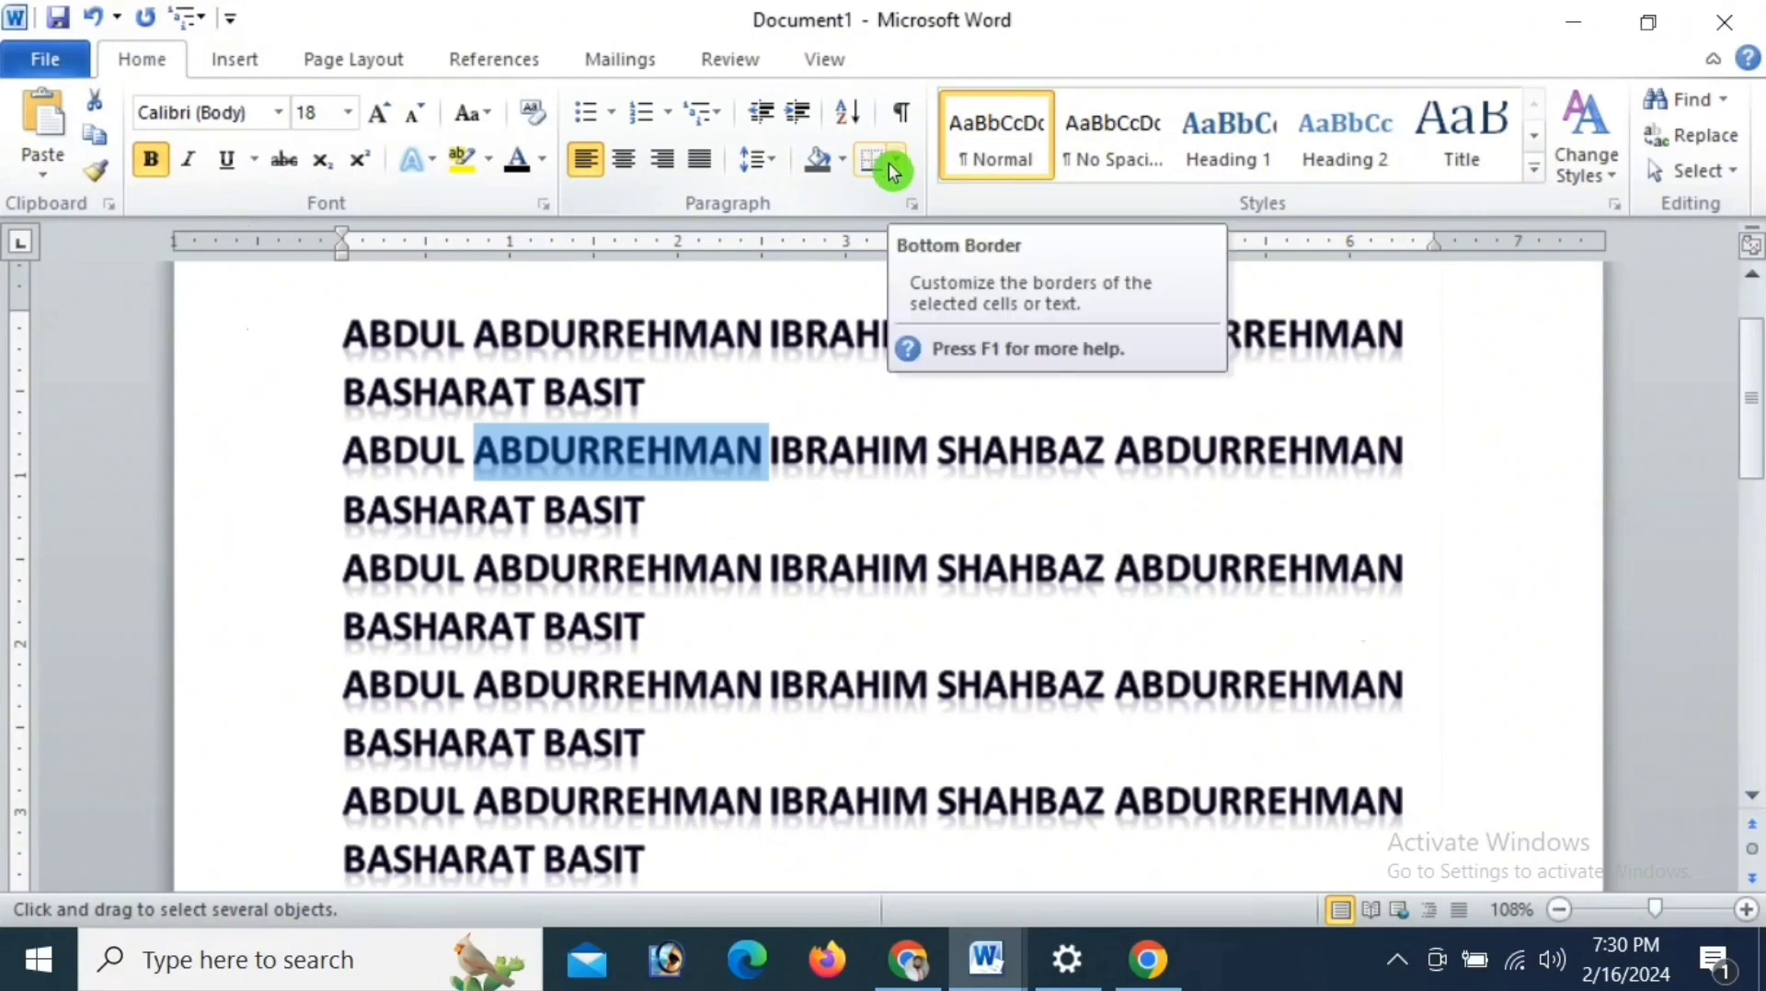
- Set the font size of the entire document text to 12 pt
key(ctrl+a)
click(347, 113)
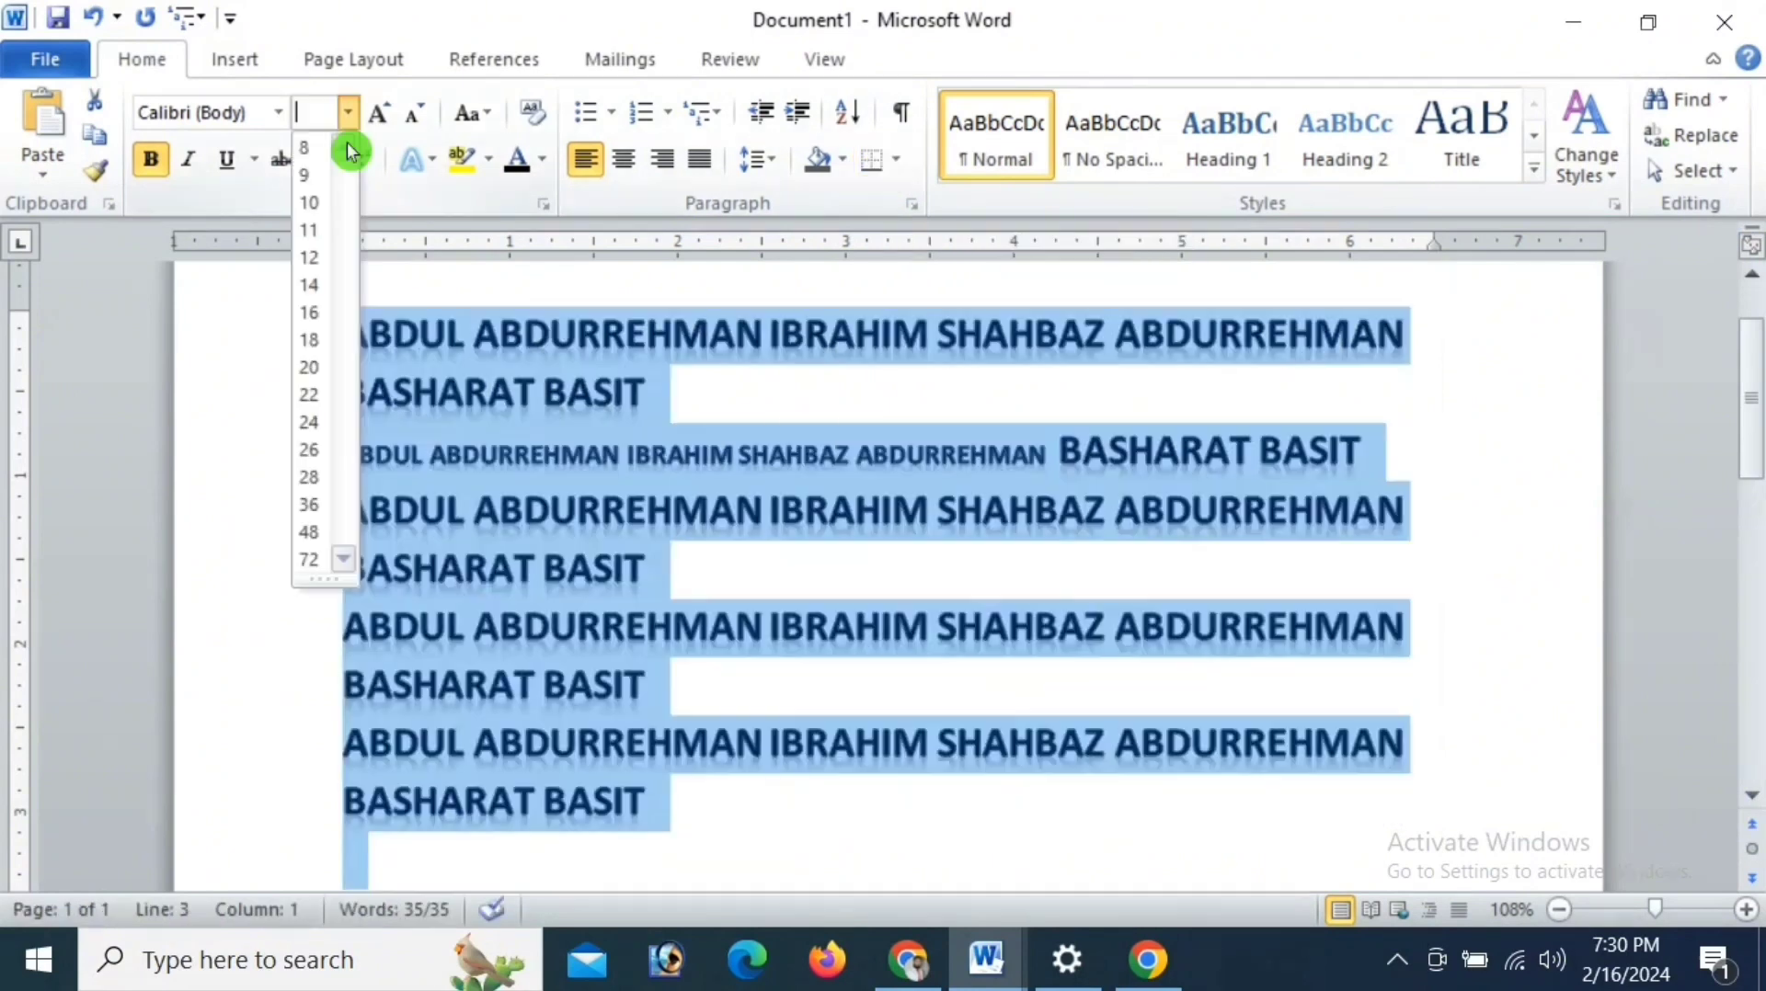
click(312, 267)
click(917, 423)
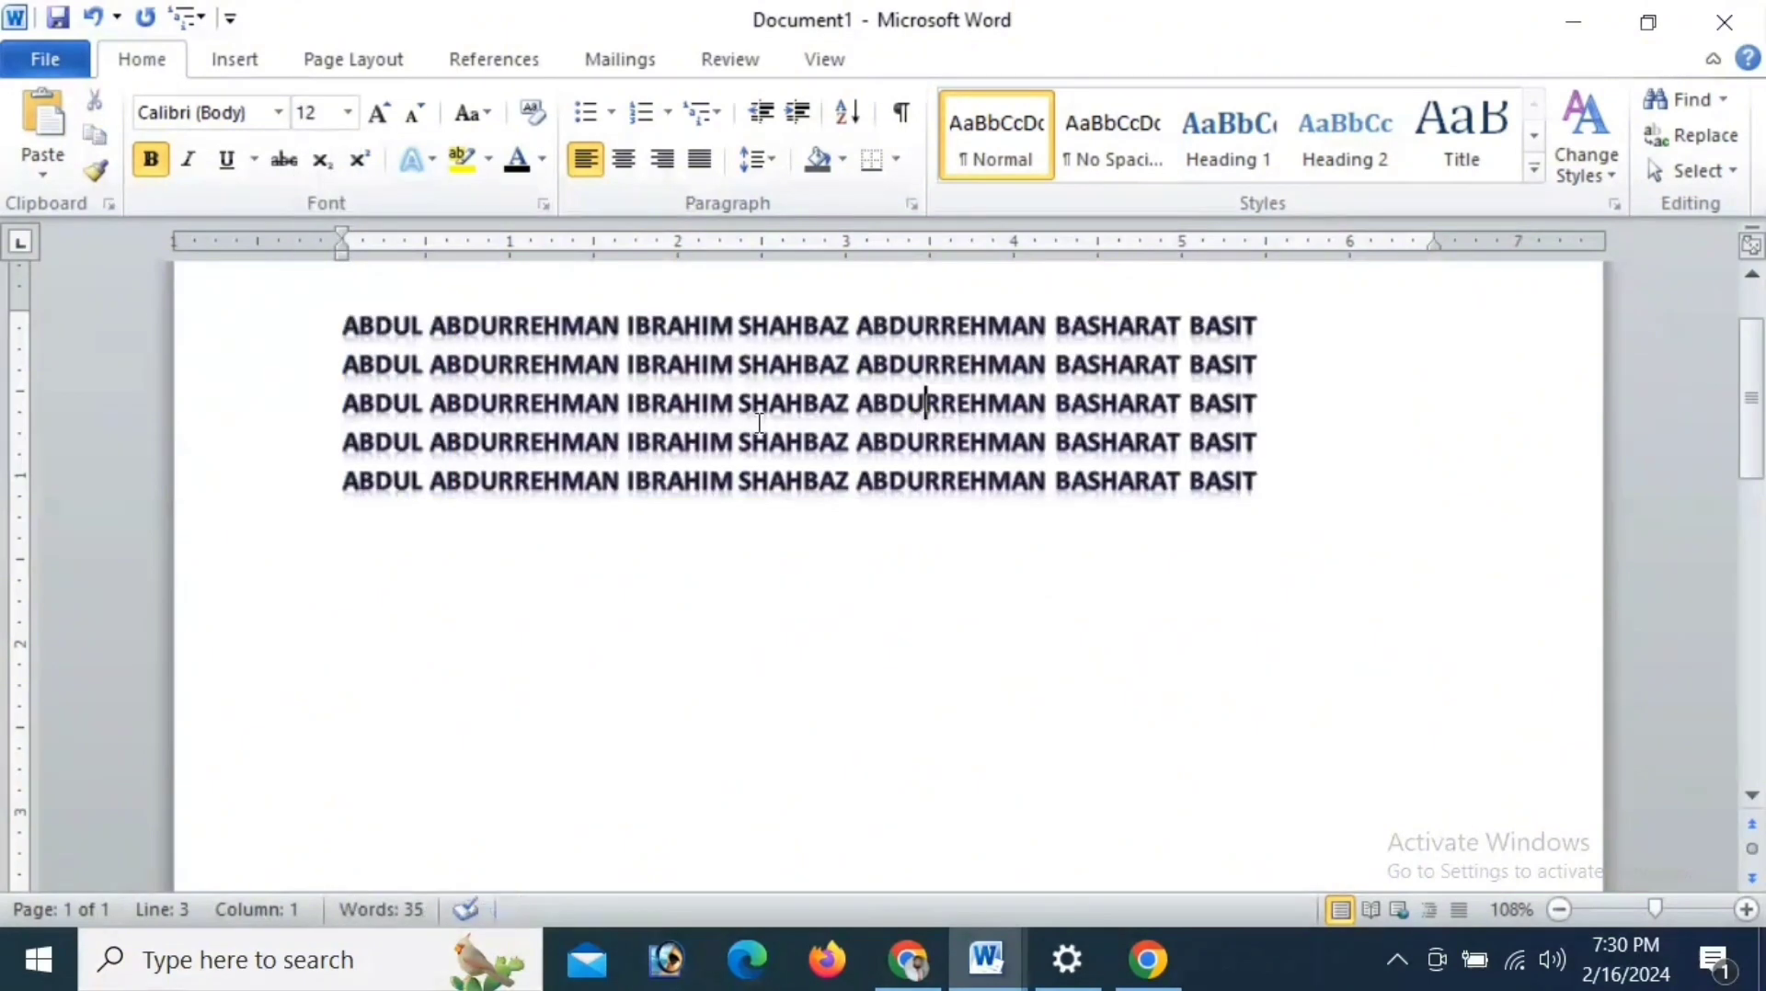
- Apply a bottom border to the five lines of names
drag(353, 324, 1245, 483)
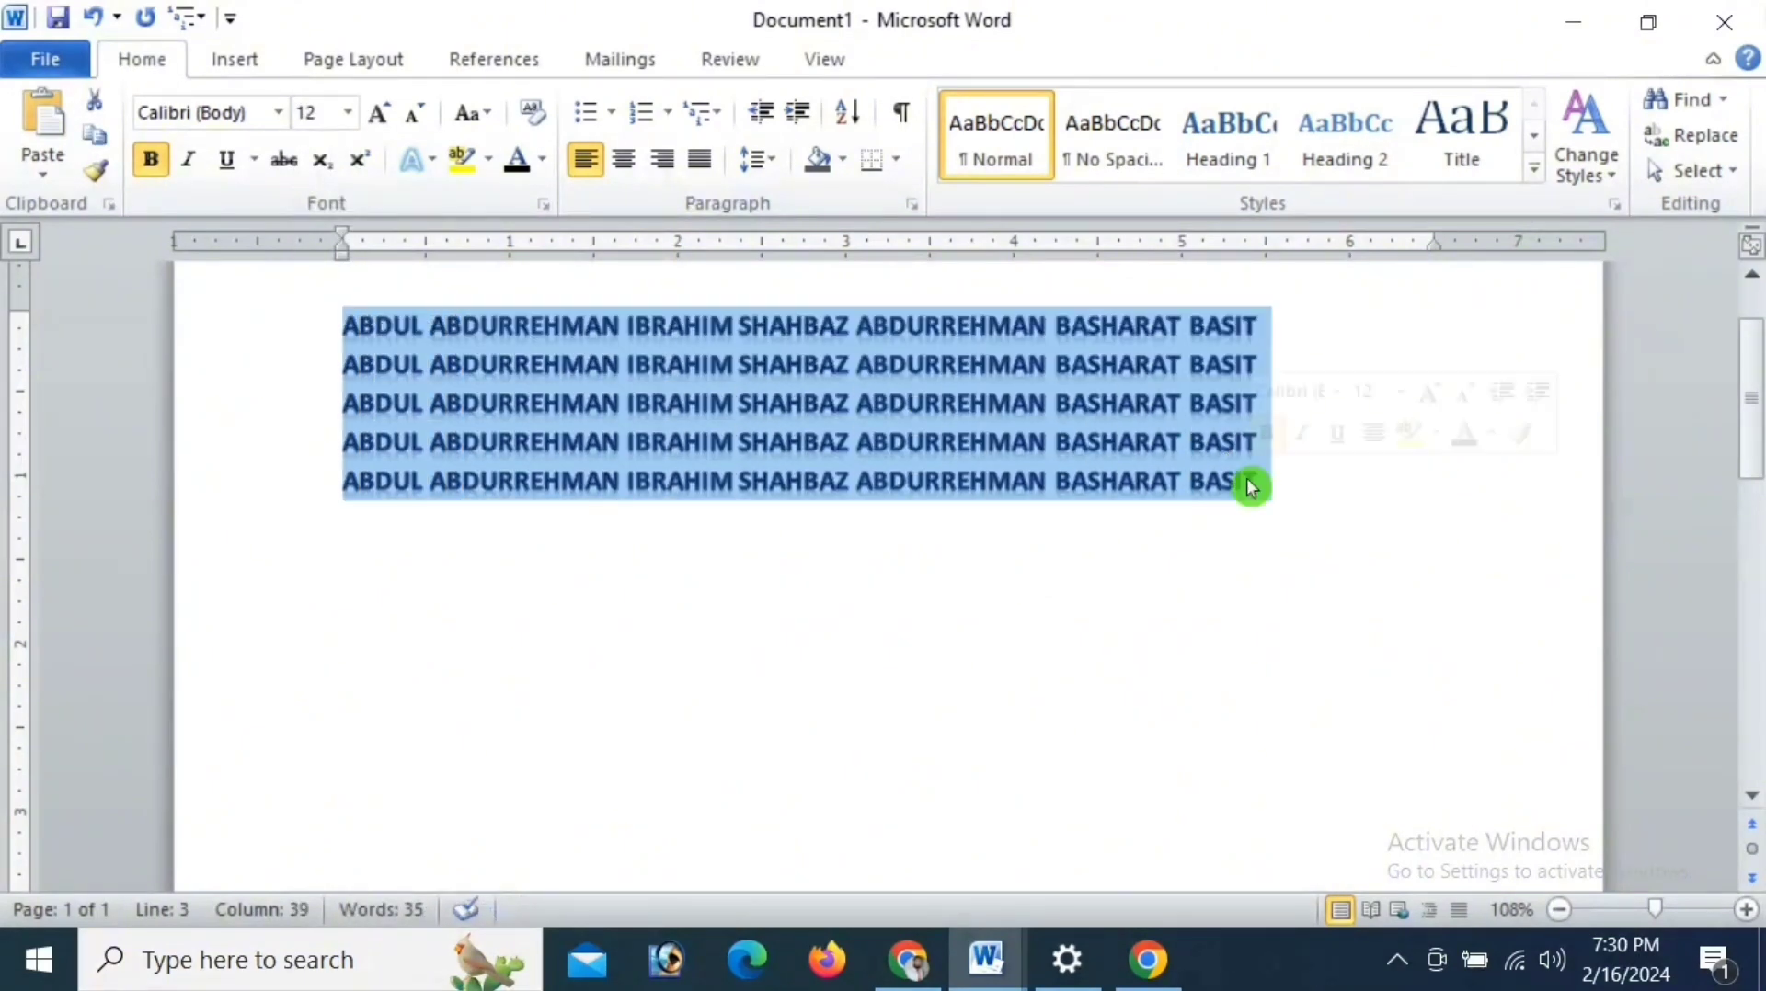
click(895, 160)
click(918, 206)
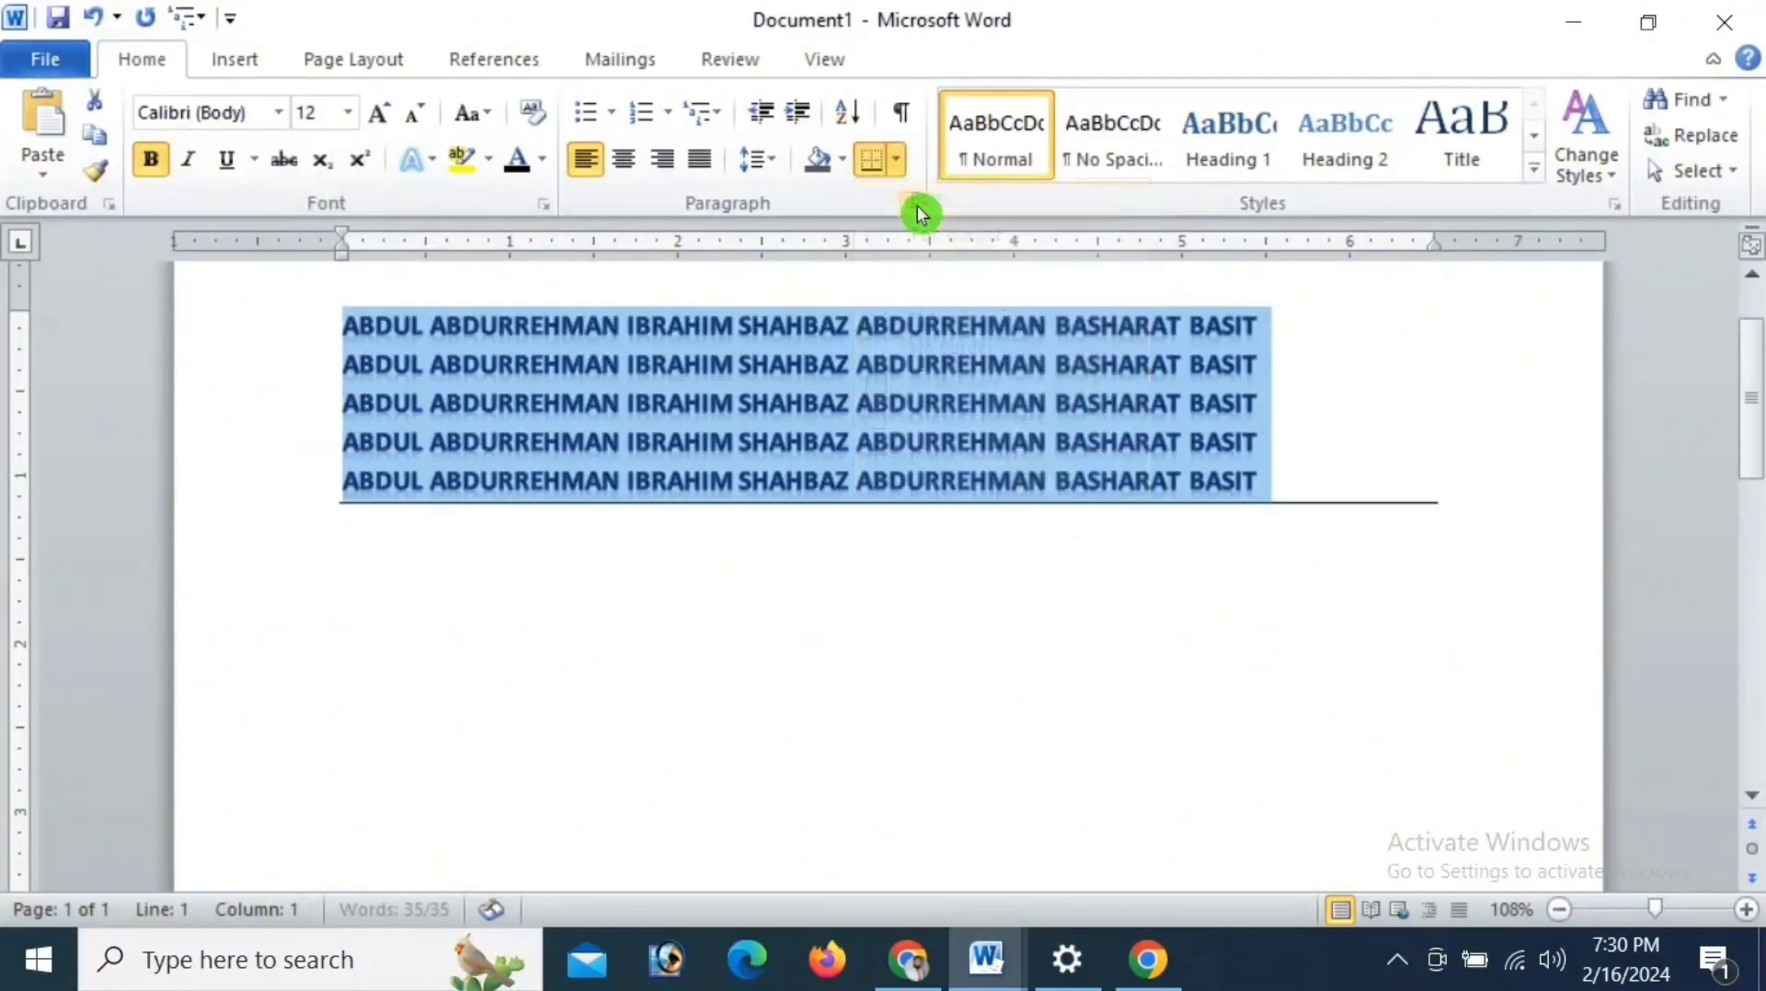
click(1212, 518)
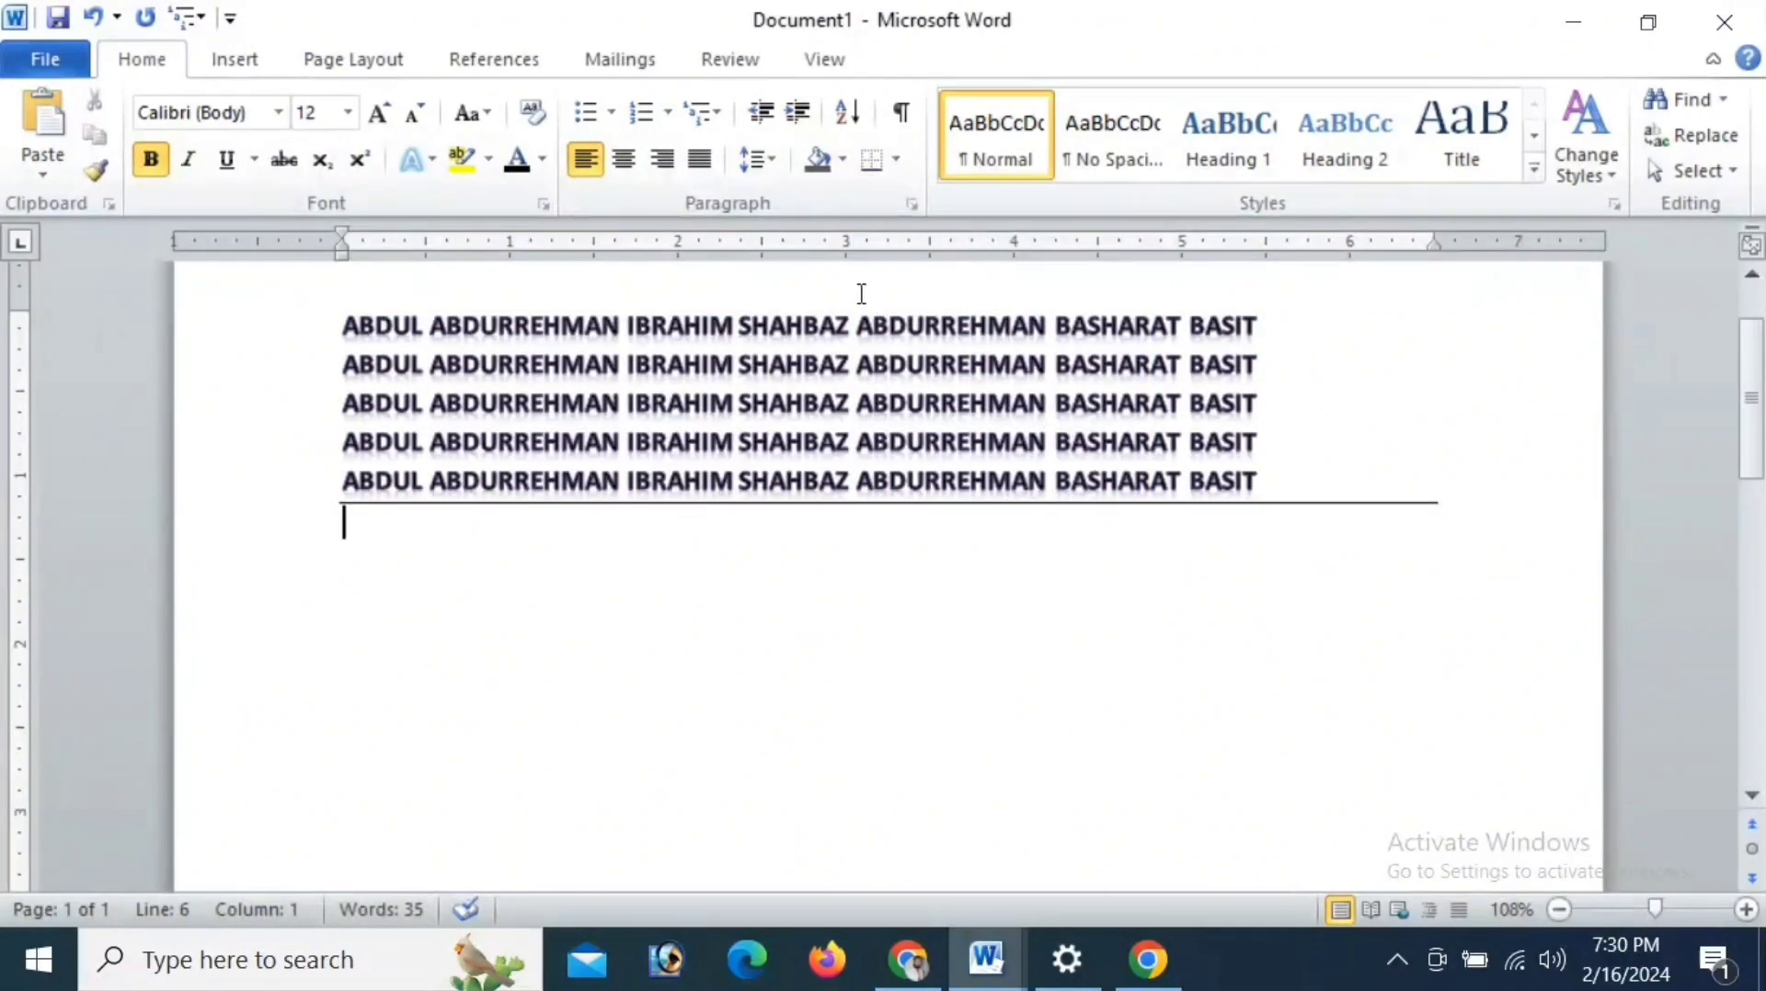
- Apply a left border and a bottom border to all of the document's text
key(ctrl+a)
click(895, 160)
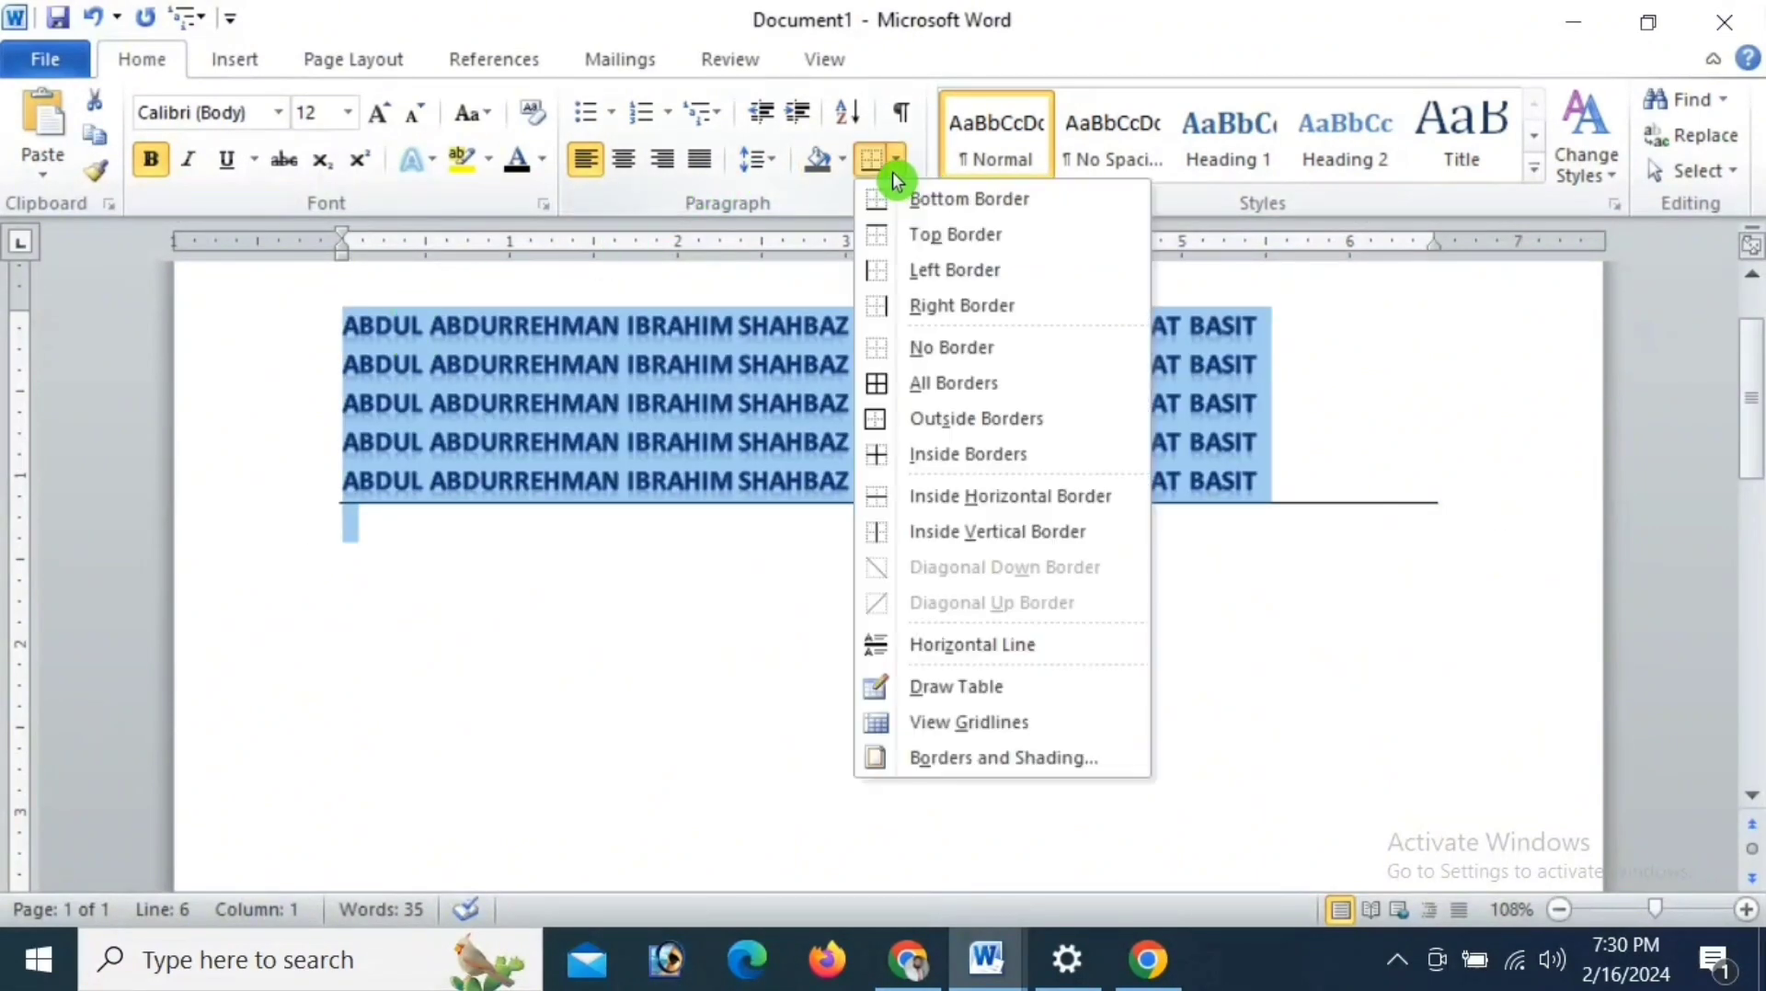
click(881, 278)
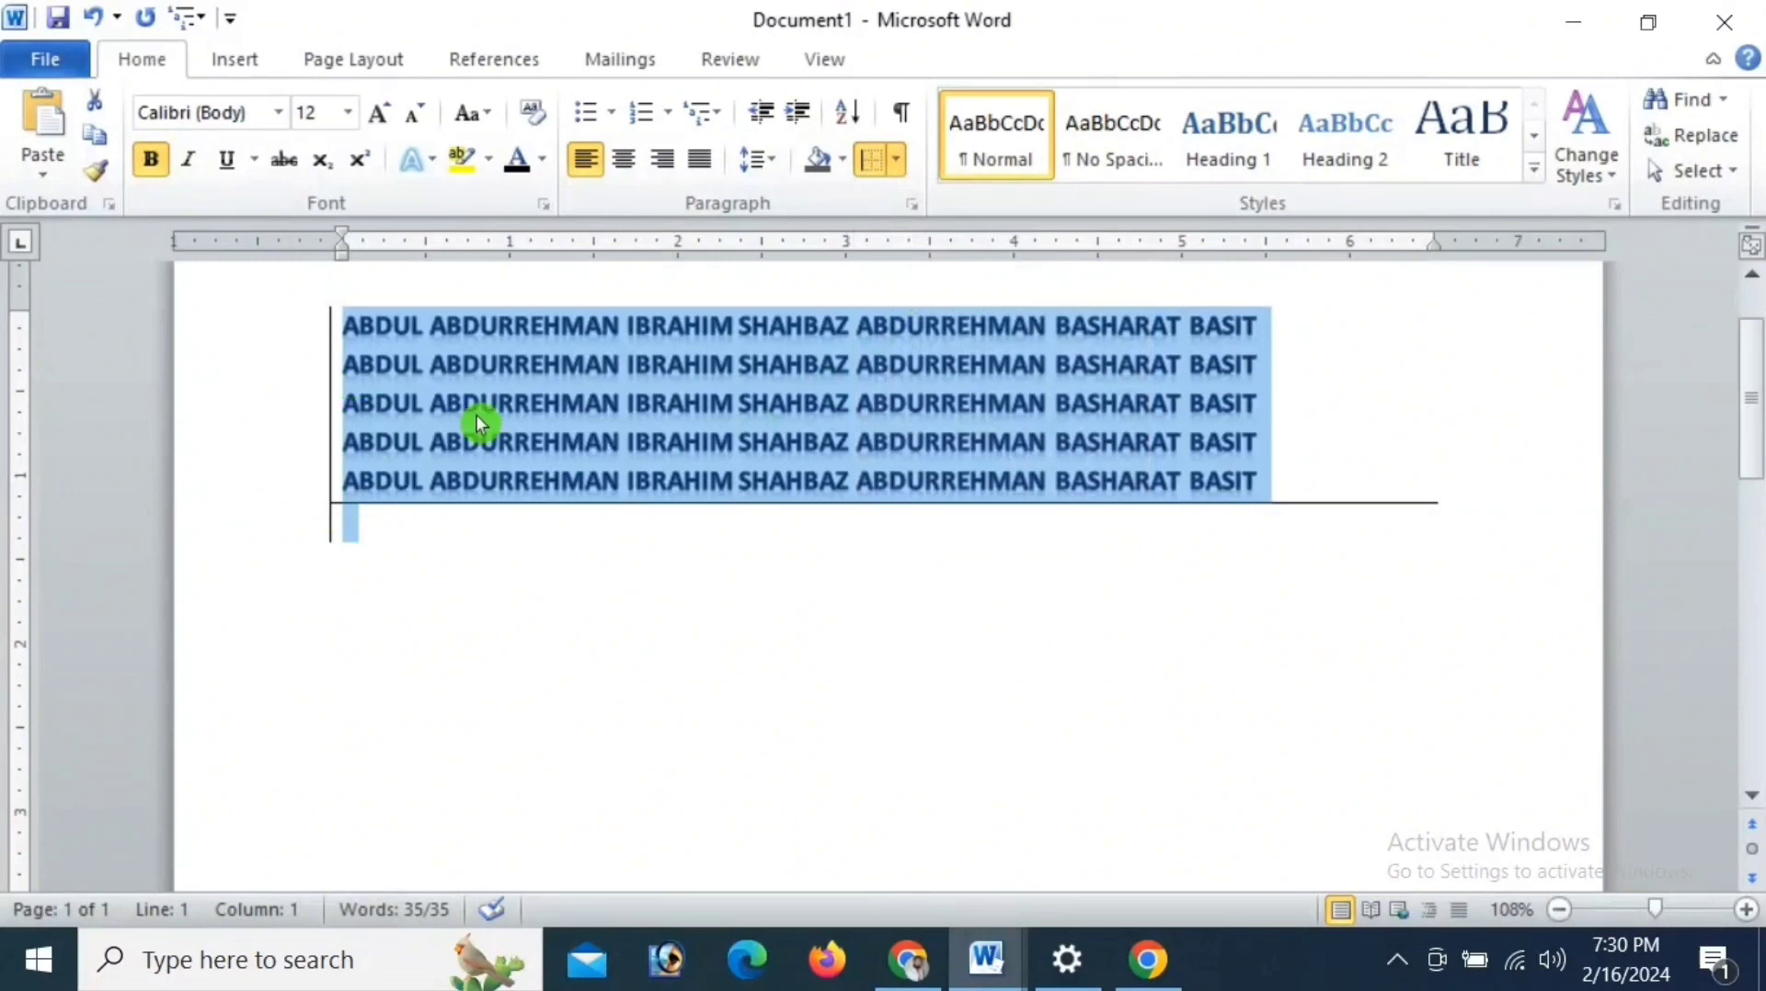
click(896, 164)
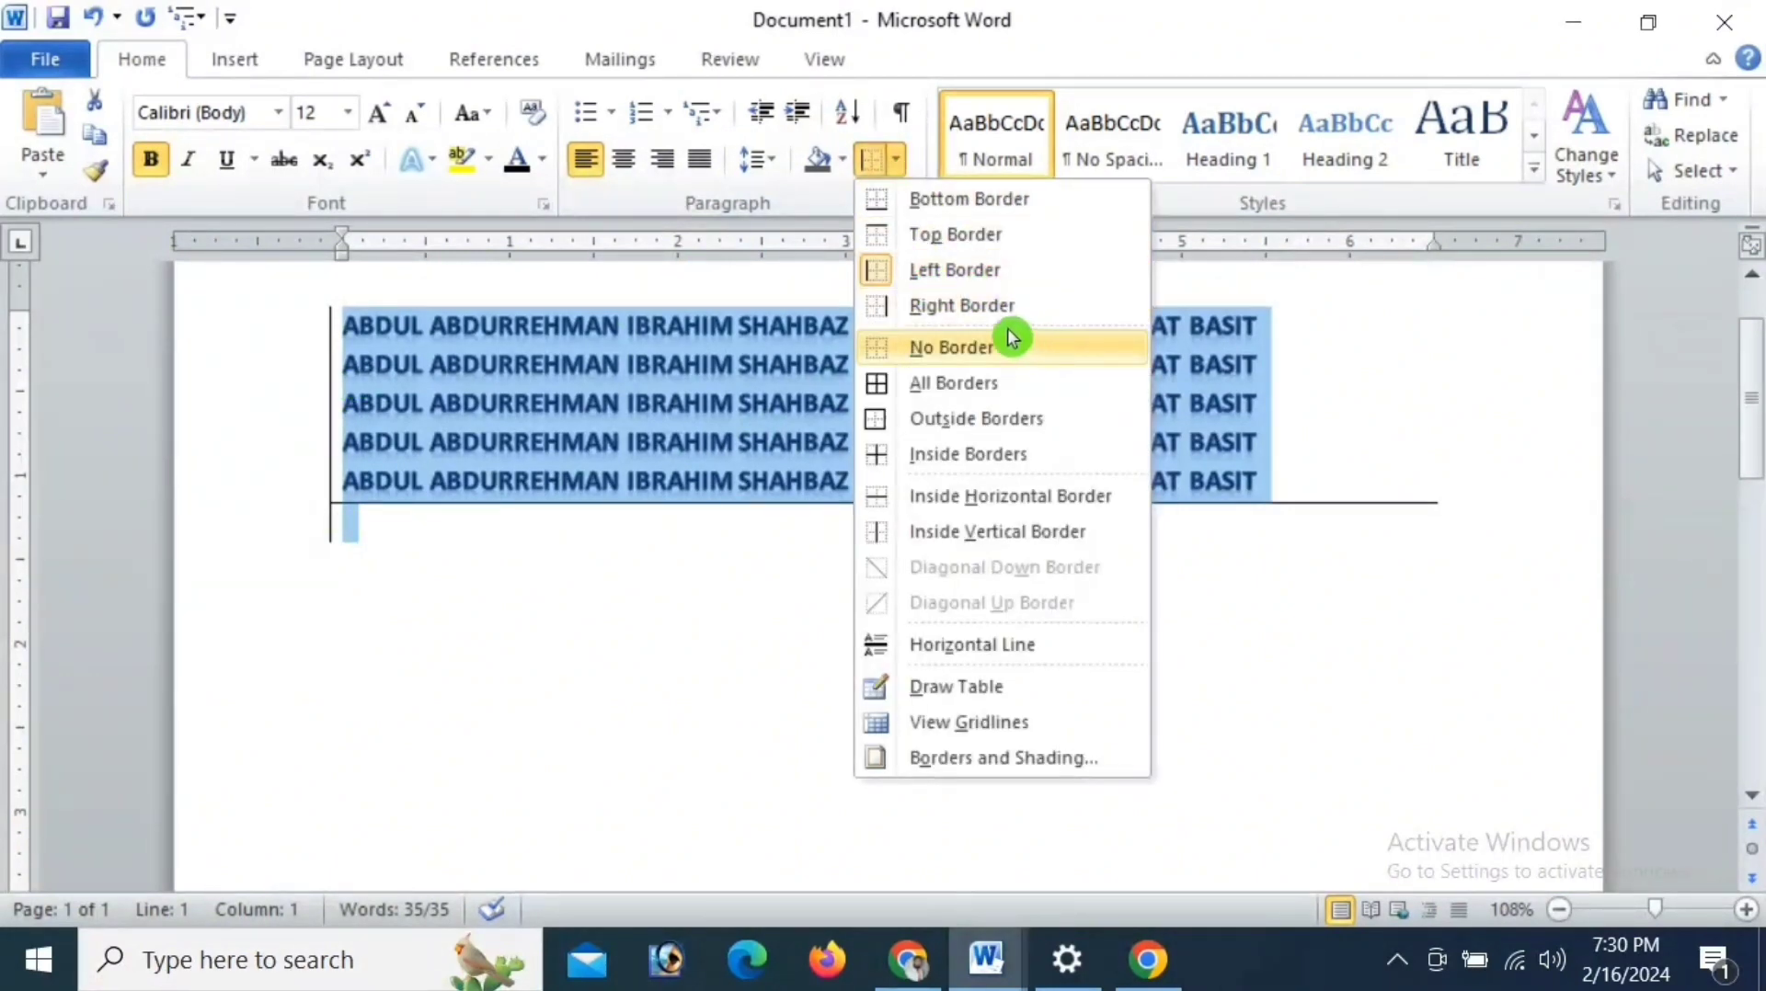
click(968, 211)
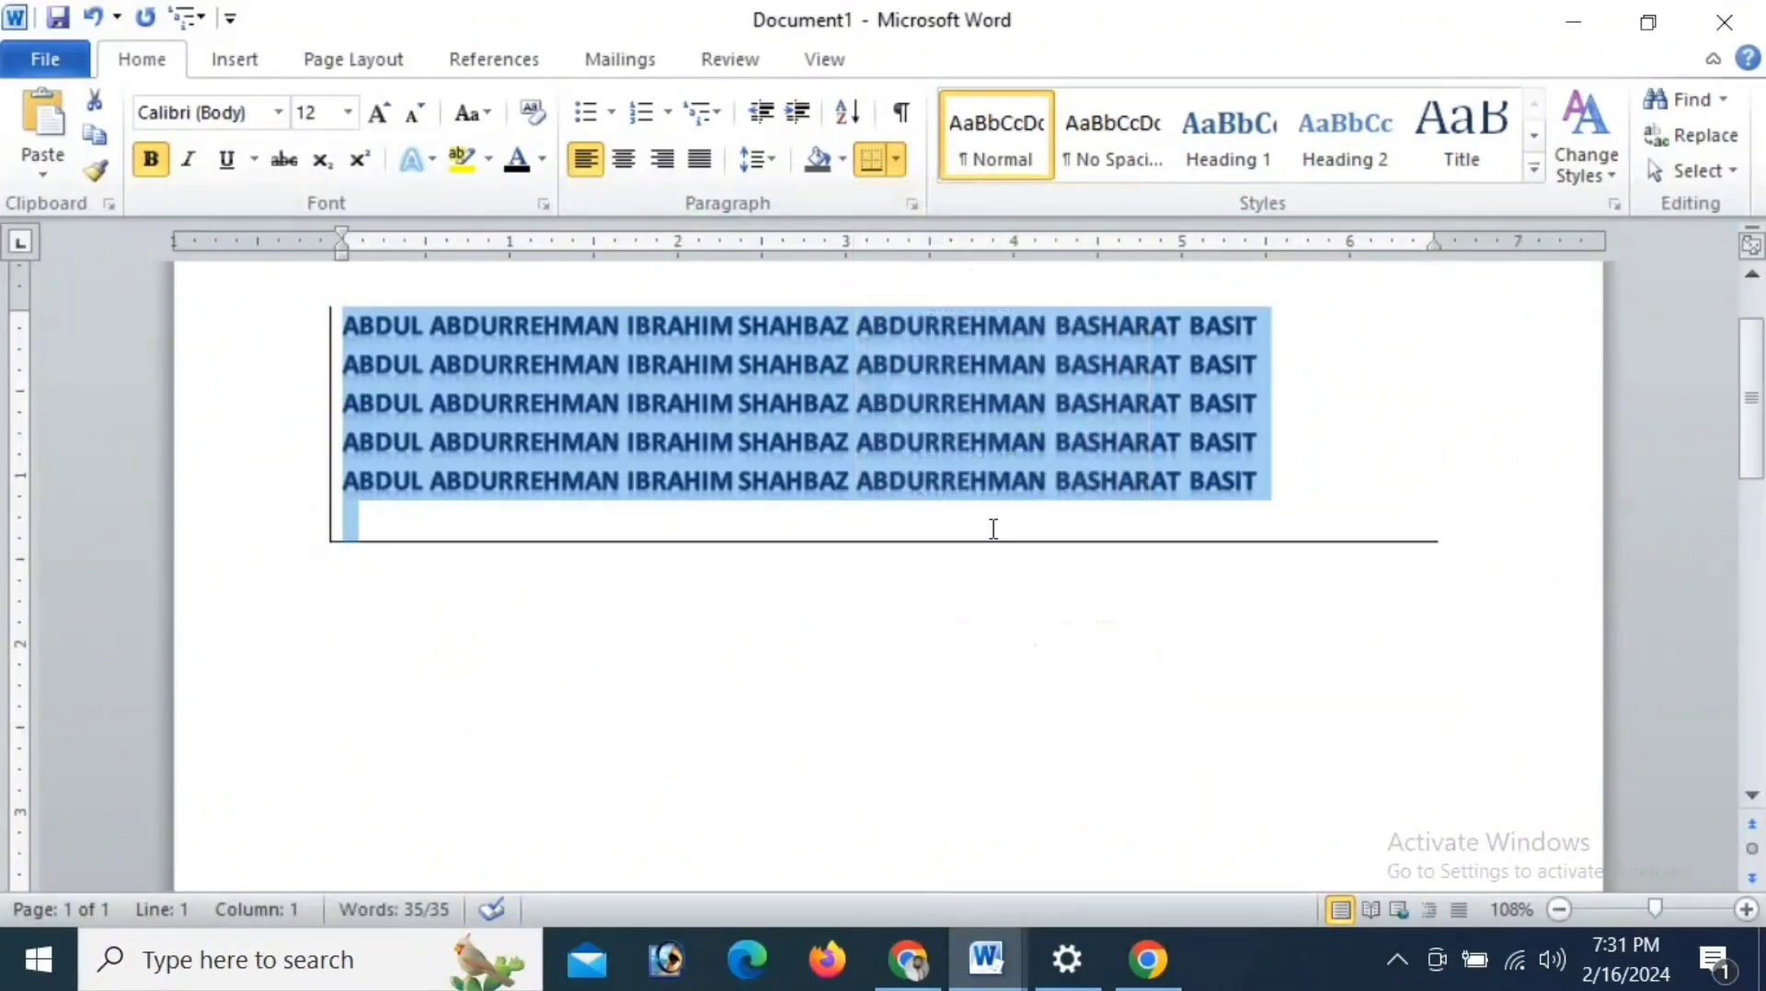
- Put outside borders around all the text and delete the empty line below the names
click(896, 161)
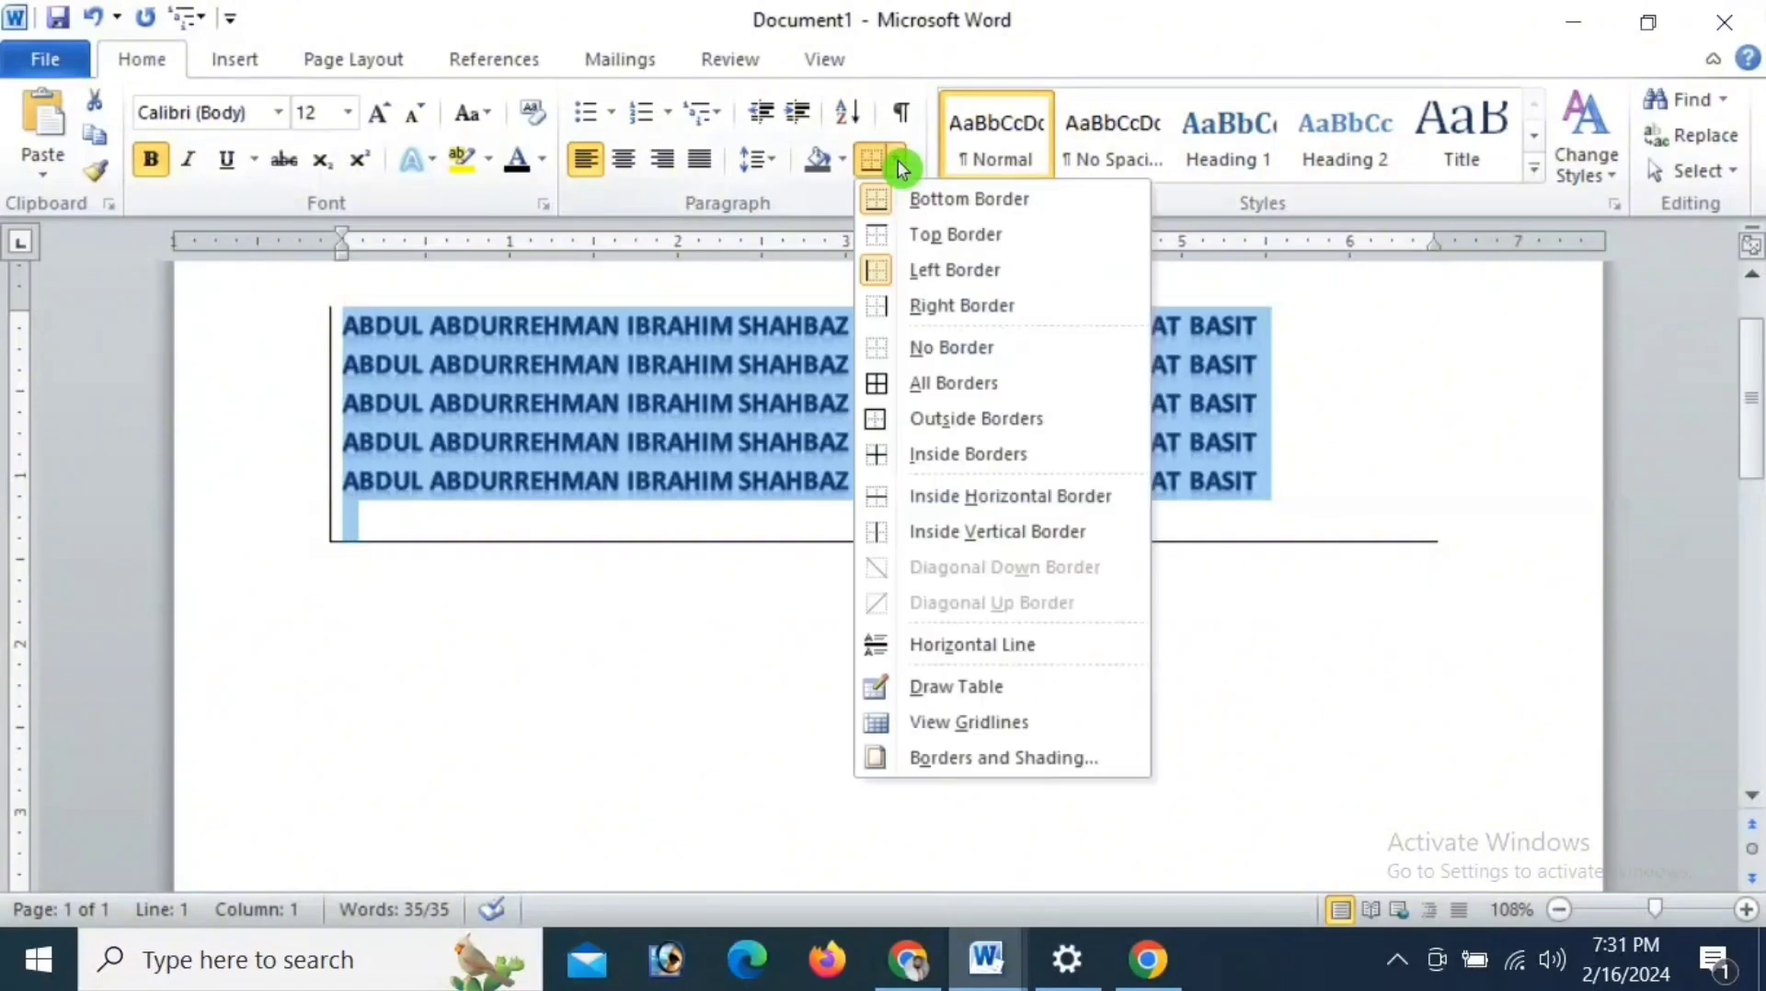
click(924, 424)
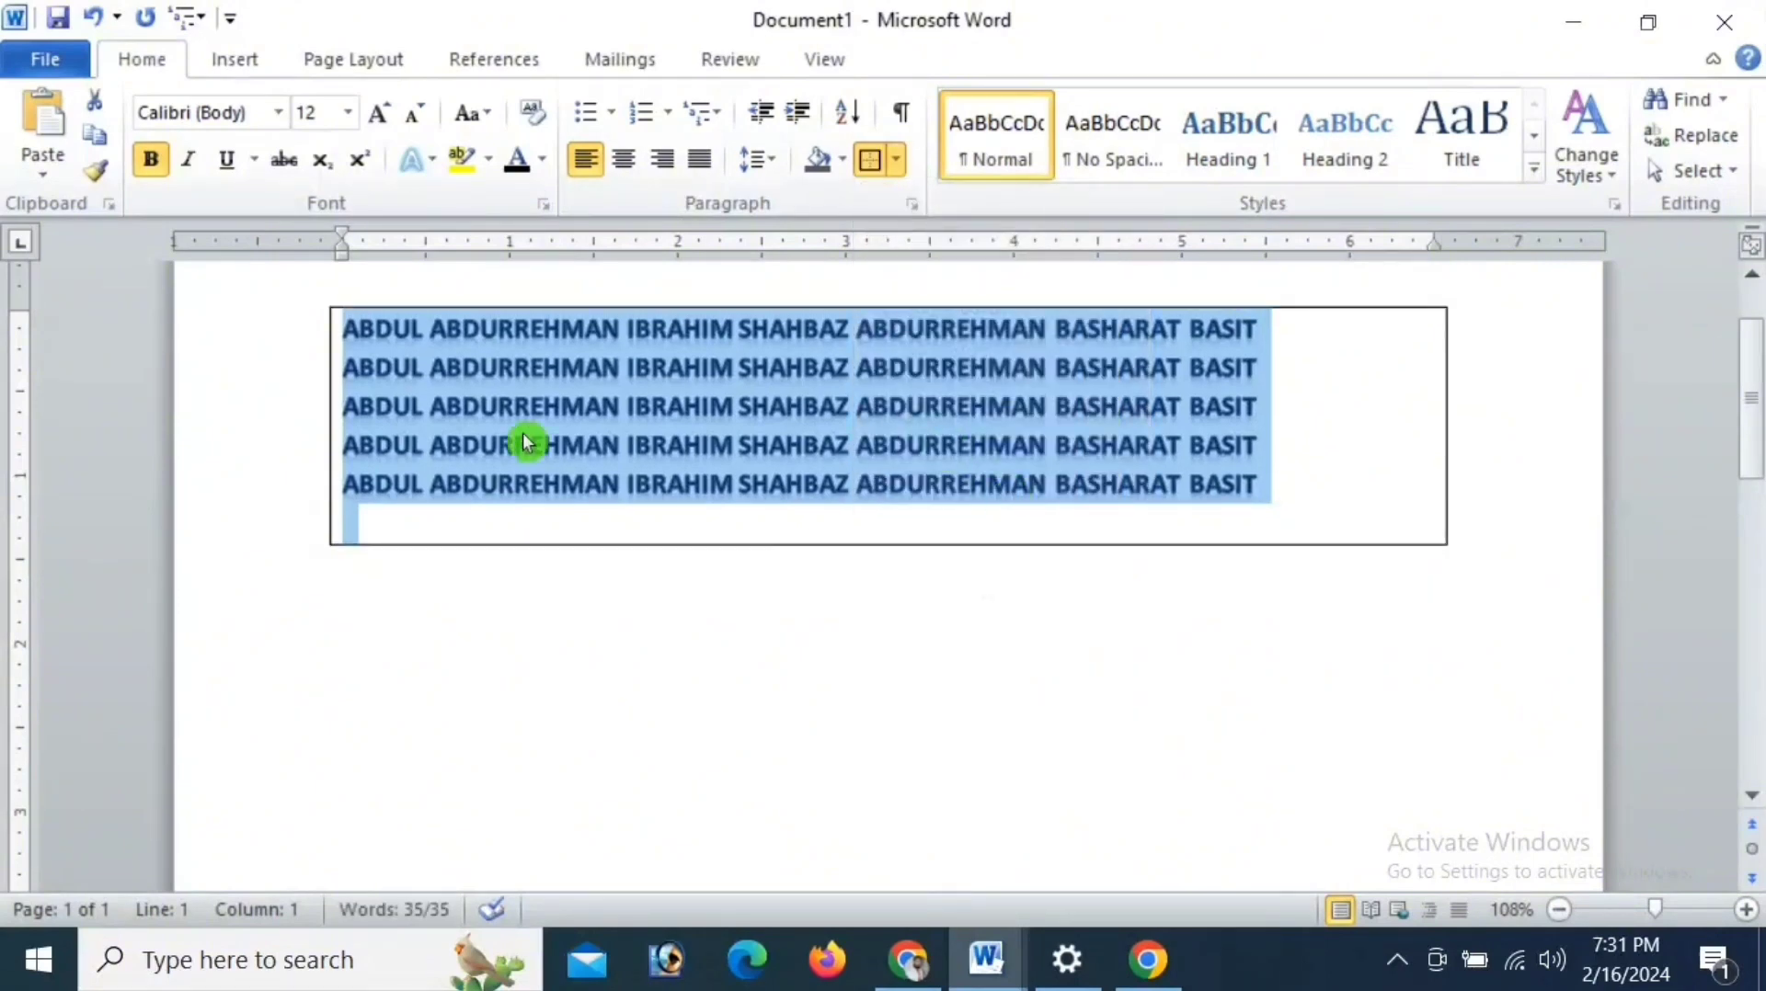
click(681, 527)
key(BackSpace)
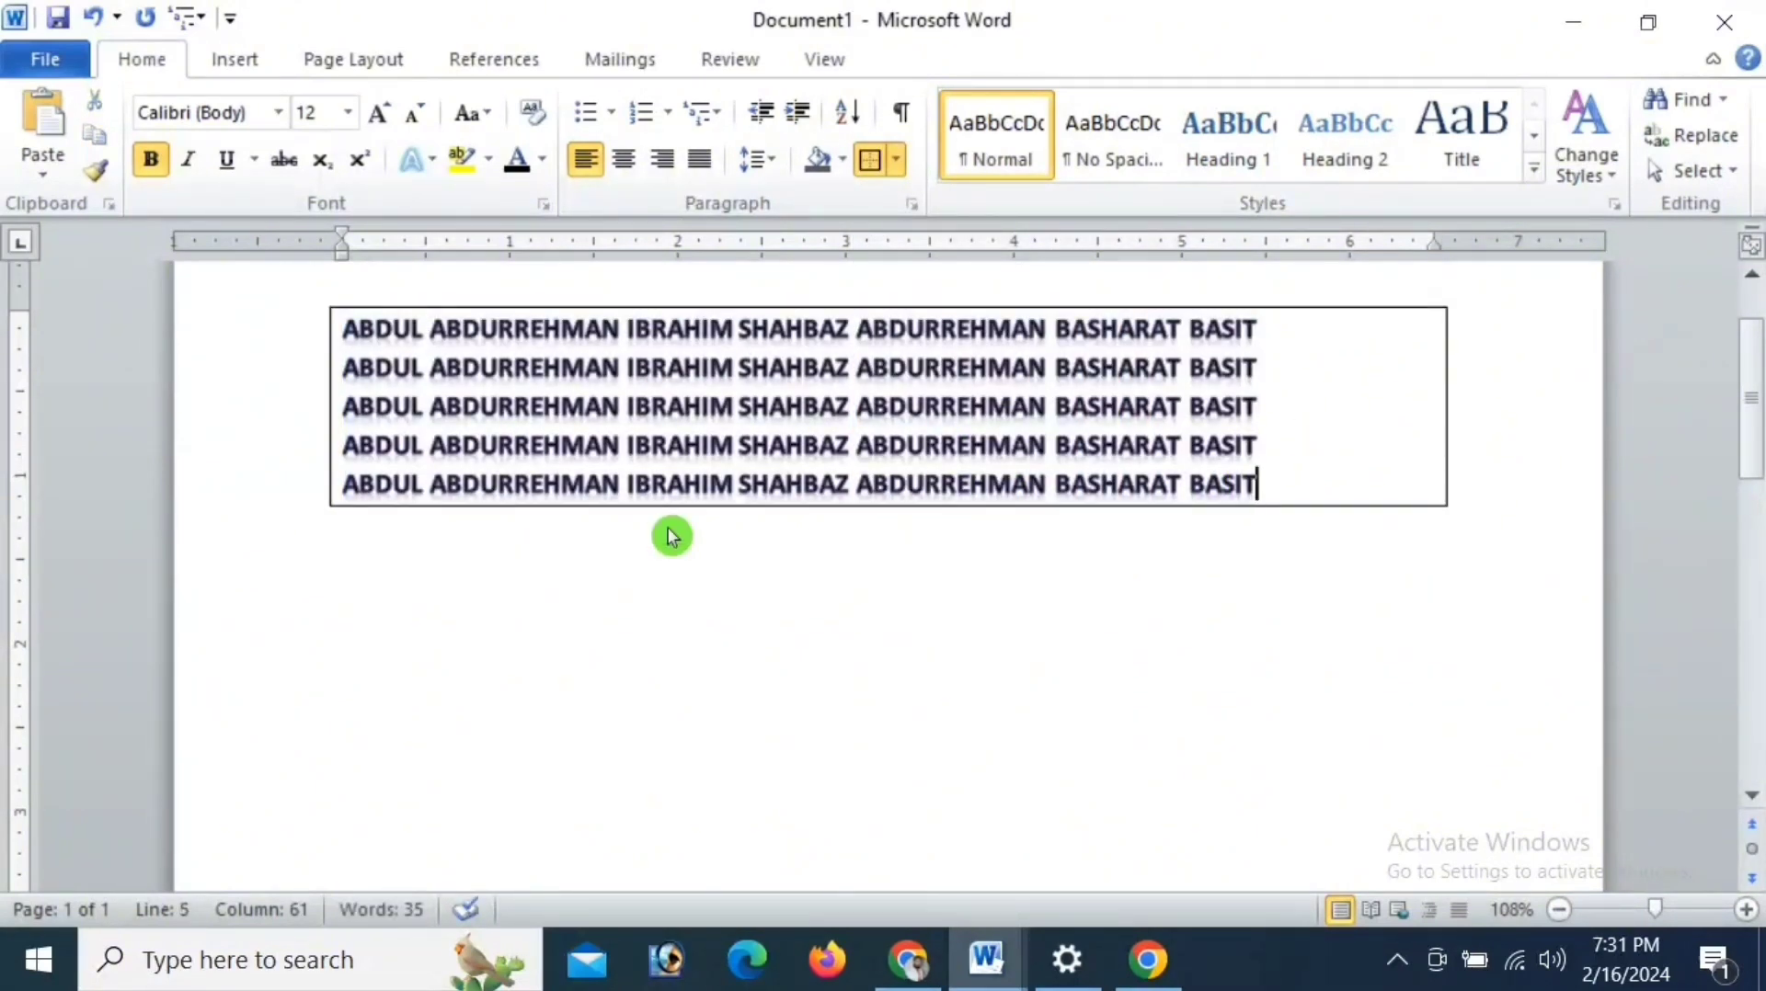
- Add the lines ZBCKCKCA, KSZCASCCACO and IOSDODSIDOIO below the names inside the border, and delete their text
key(Return)
text(ZBCKCKCA)
key(Return)
text(KSZCASCCACO)
key(Return)
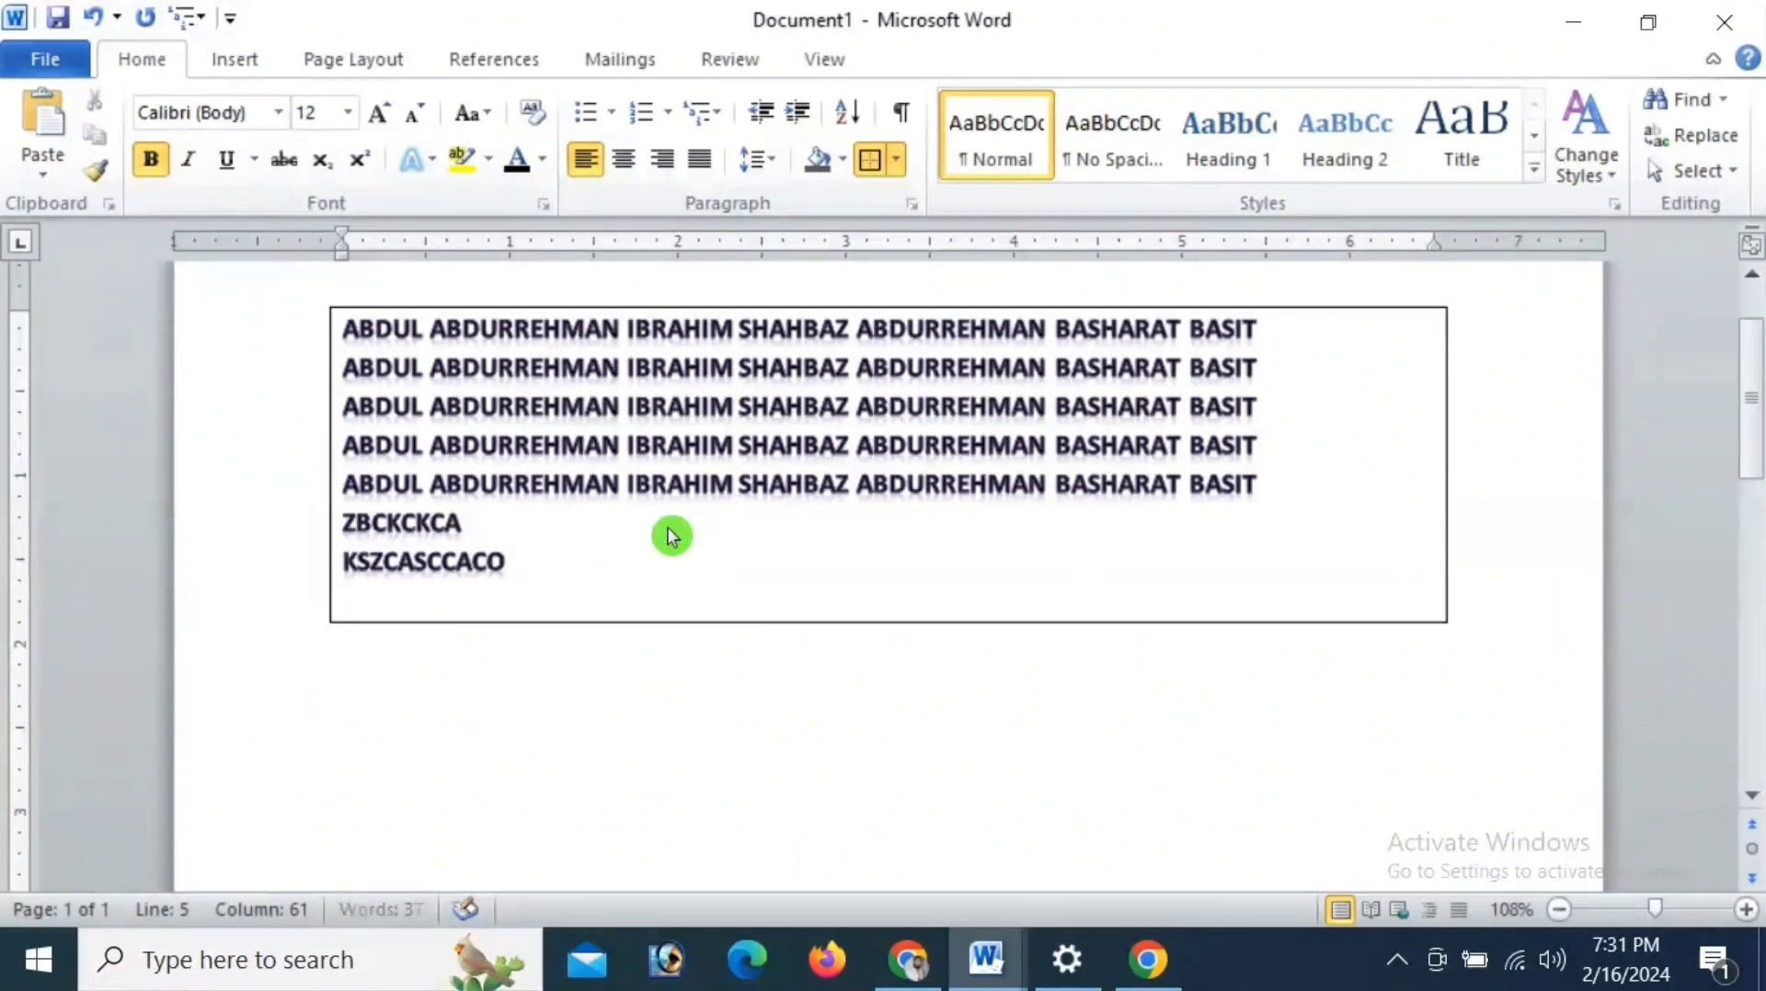
text(IOSDODSIDOIO)
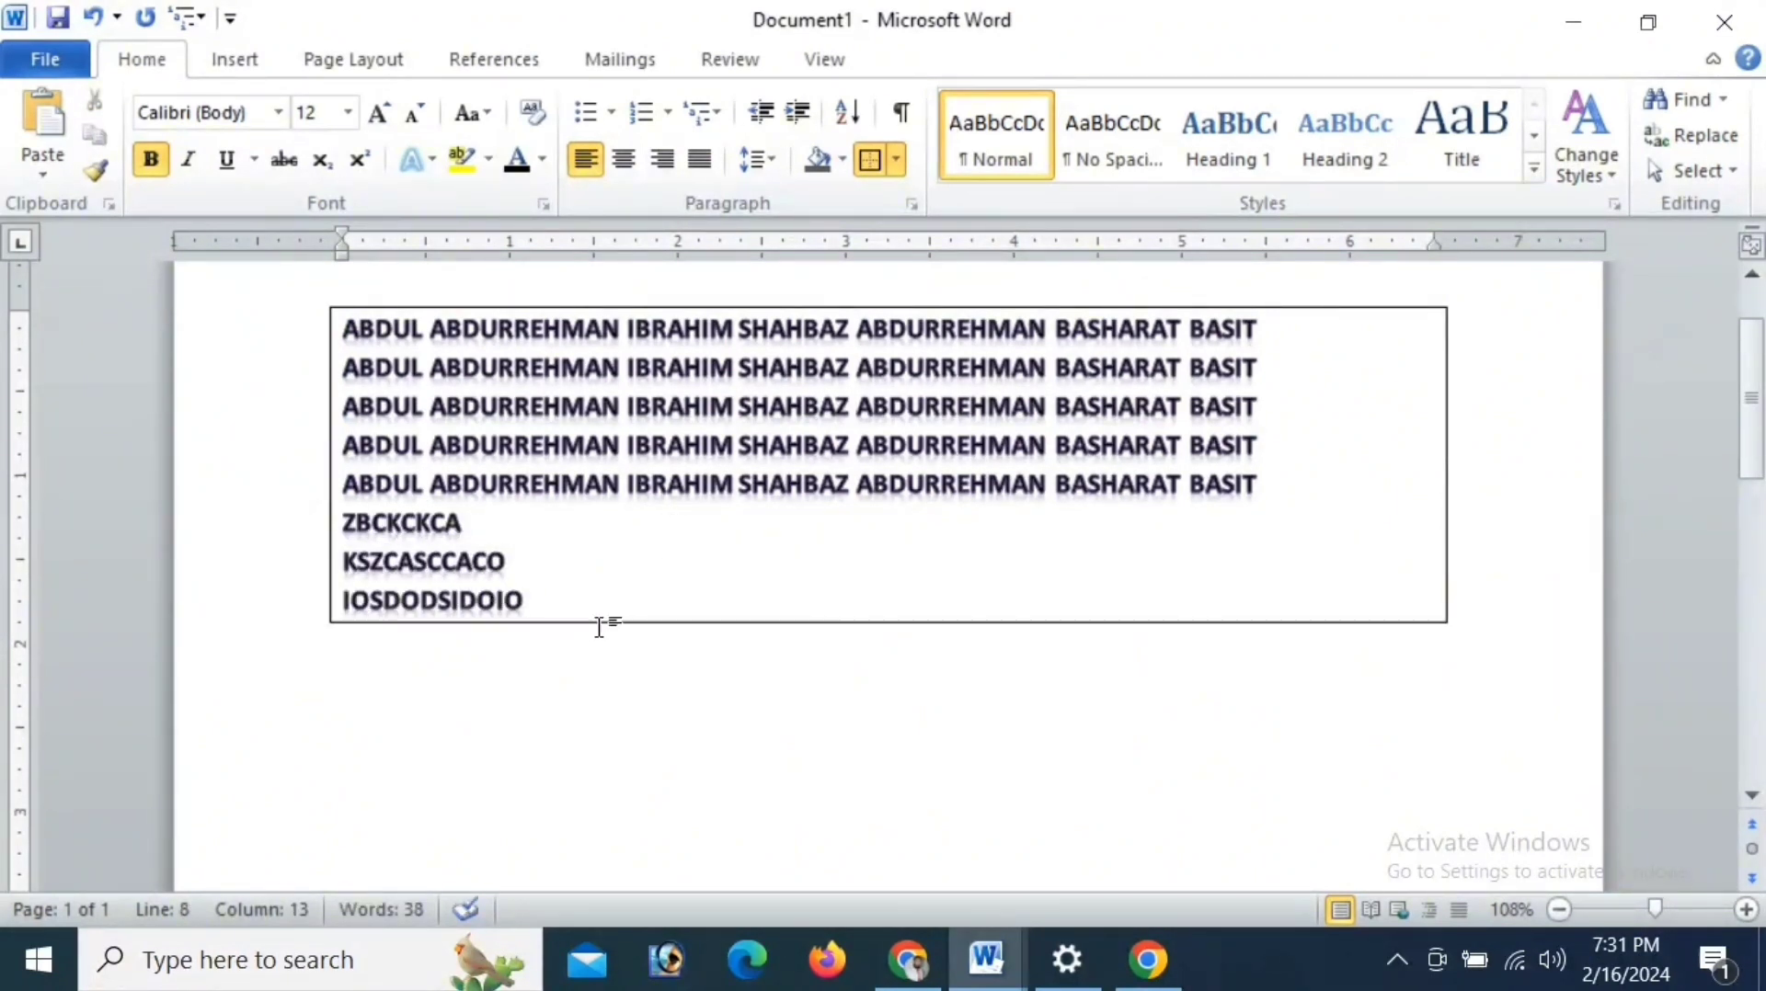
drag(599, 626, 353, 534)
key(BackSpace)
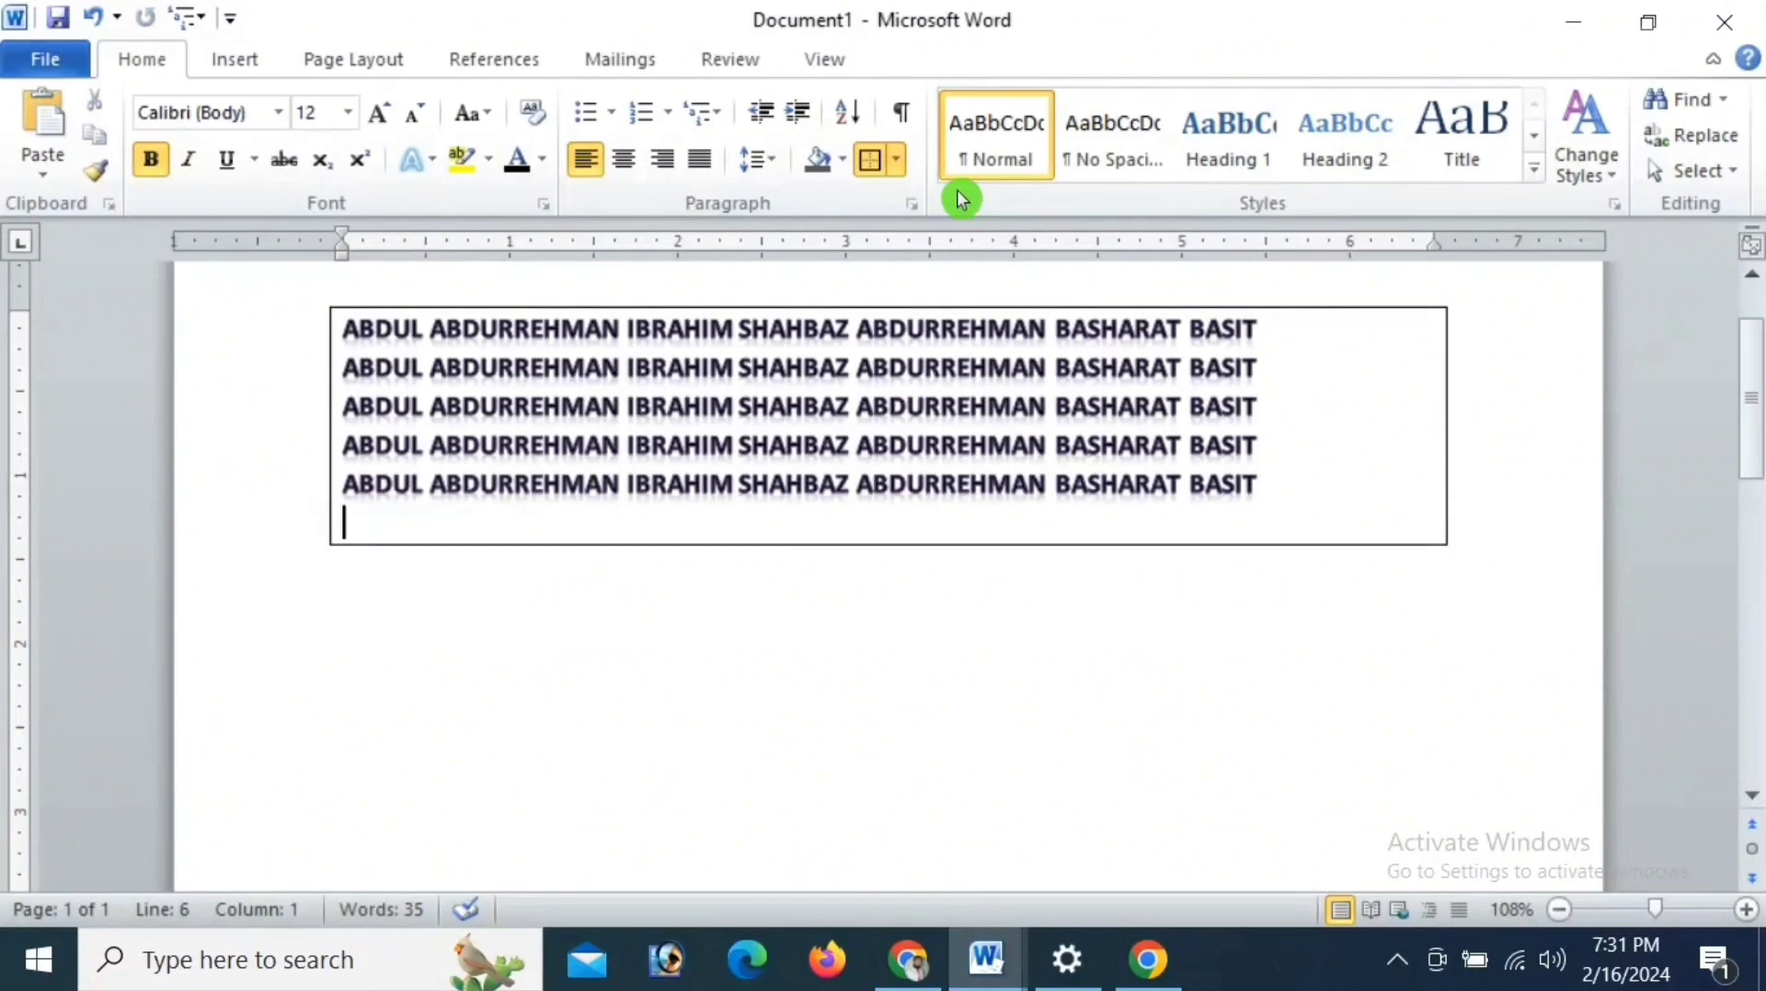
- Try the All Borders option on the bordered text and undo it
click(897, 161)
click(928, 386)
click(92, 18)
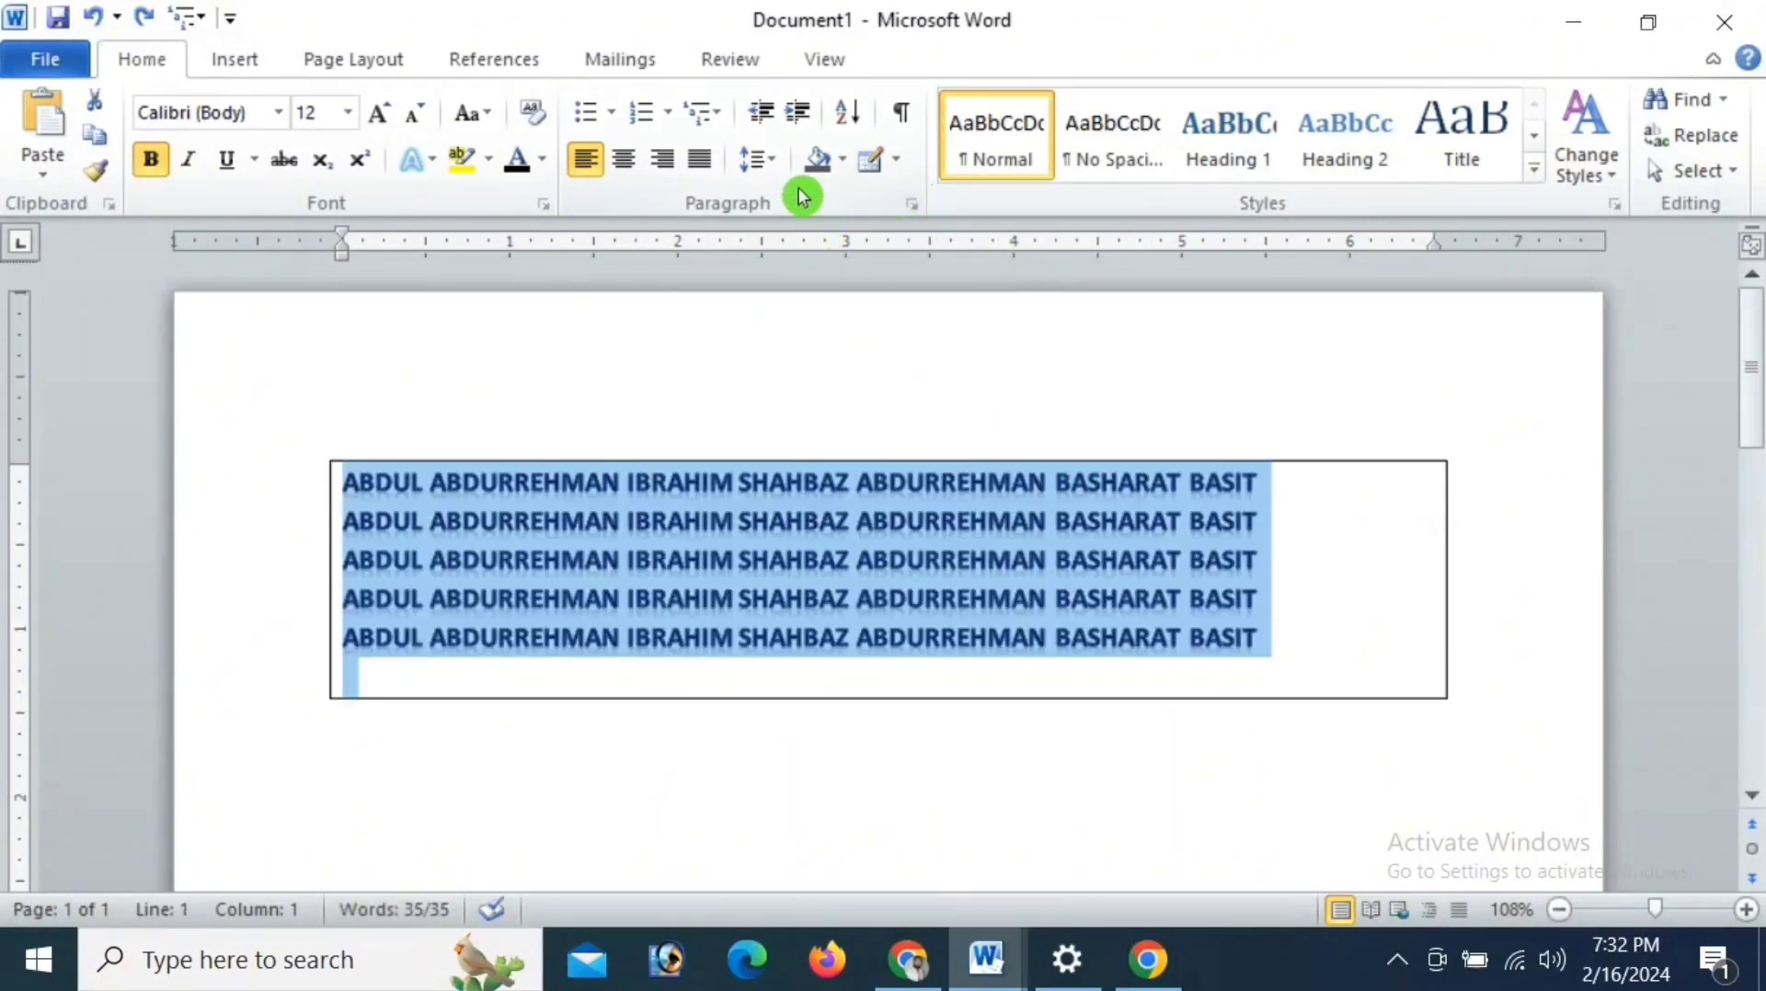
- Remove all borders from the selected lines of names
click(895, 163)
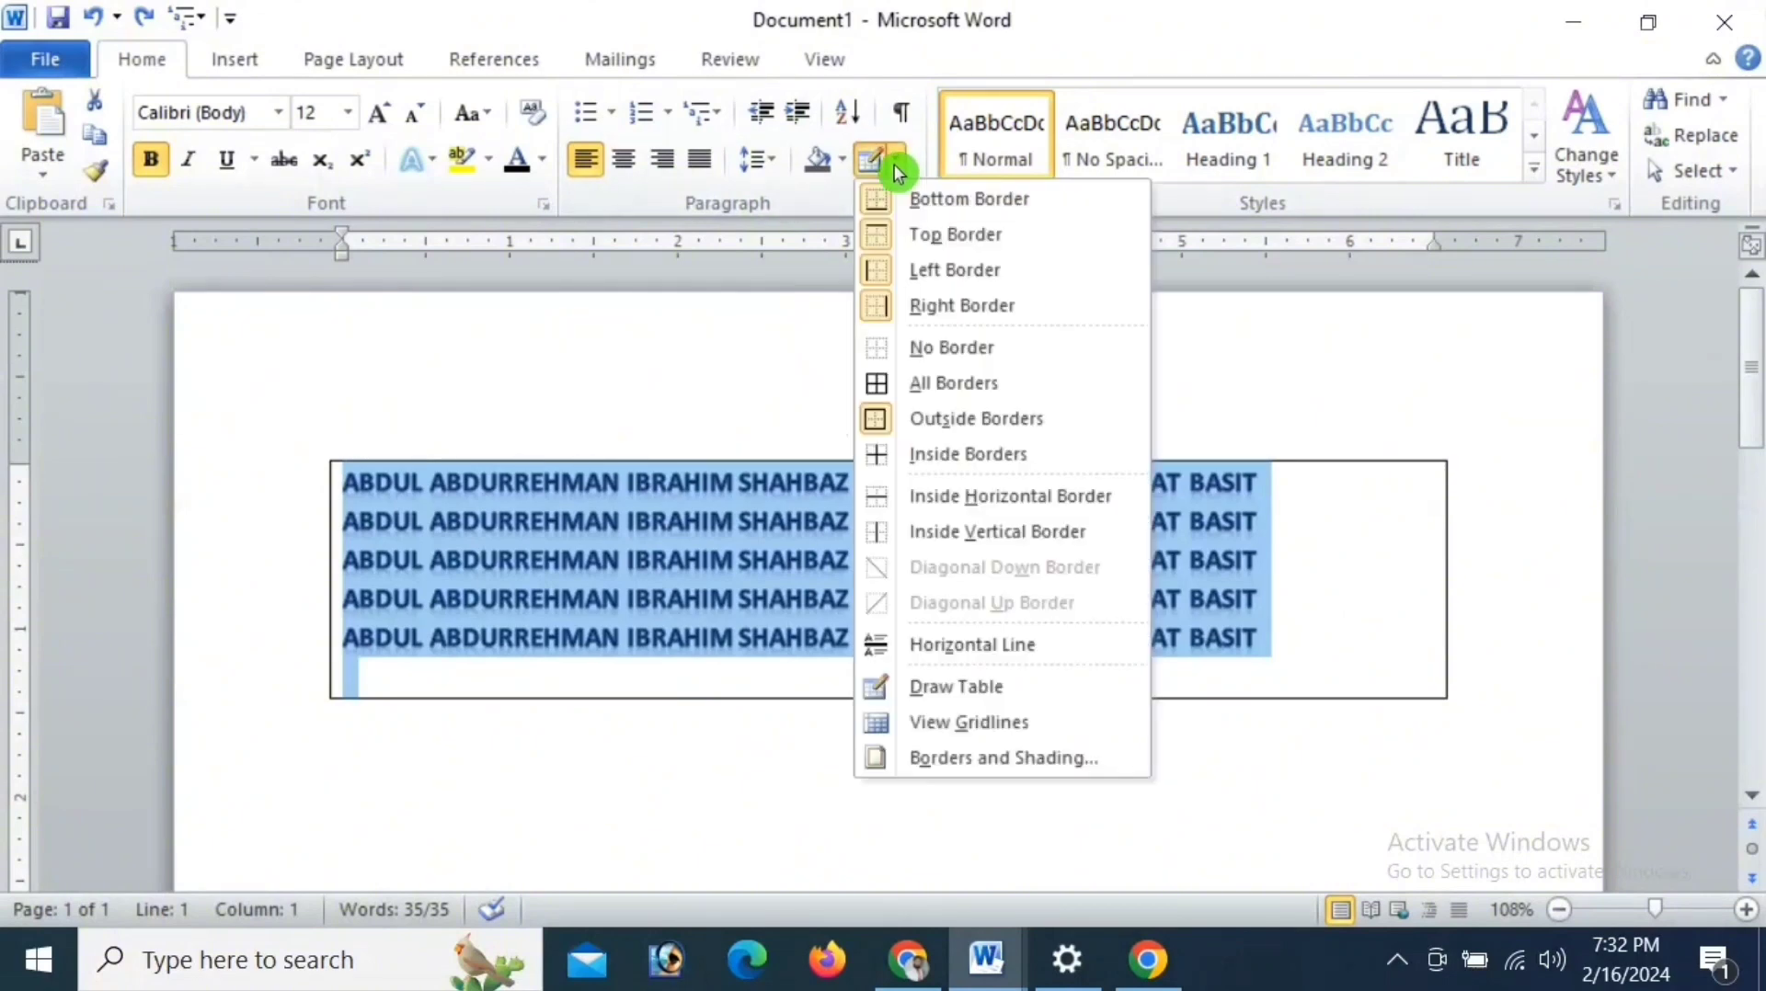
click(956, 352)
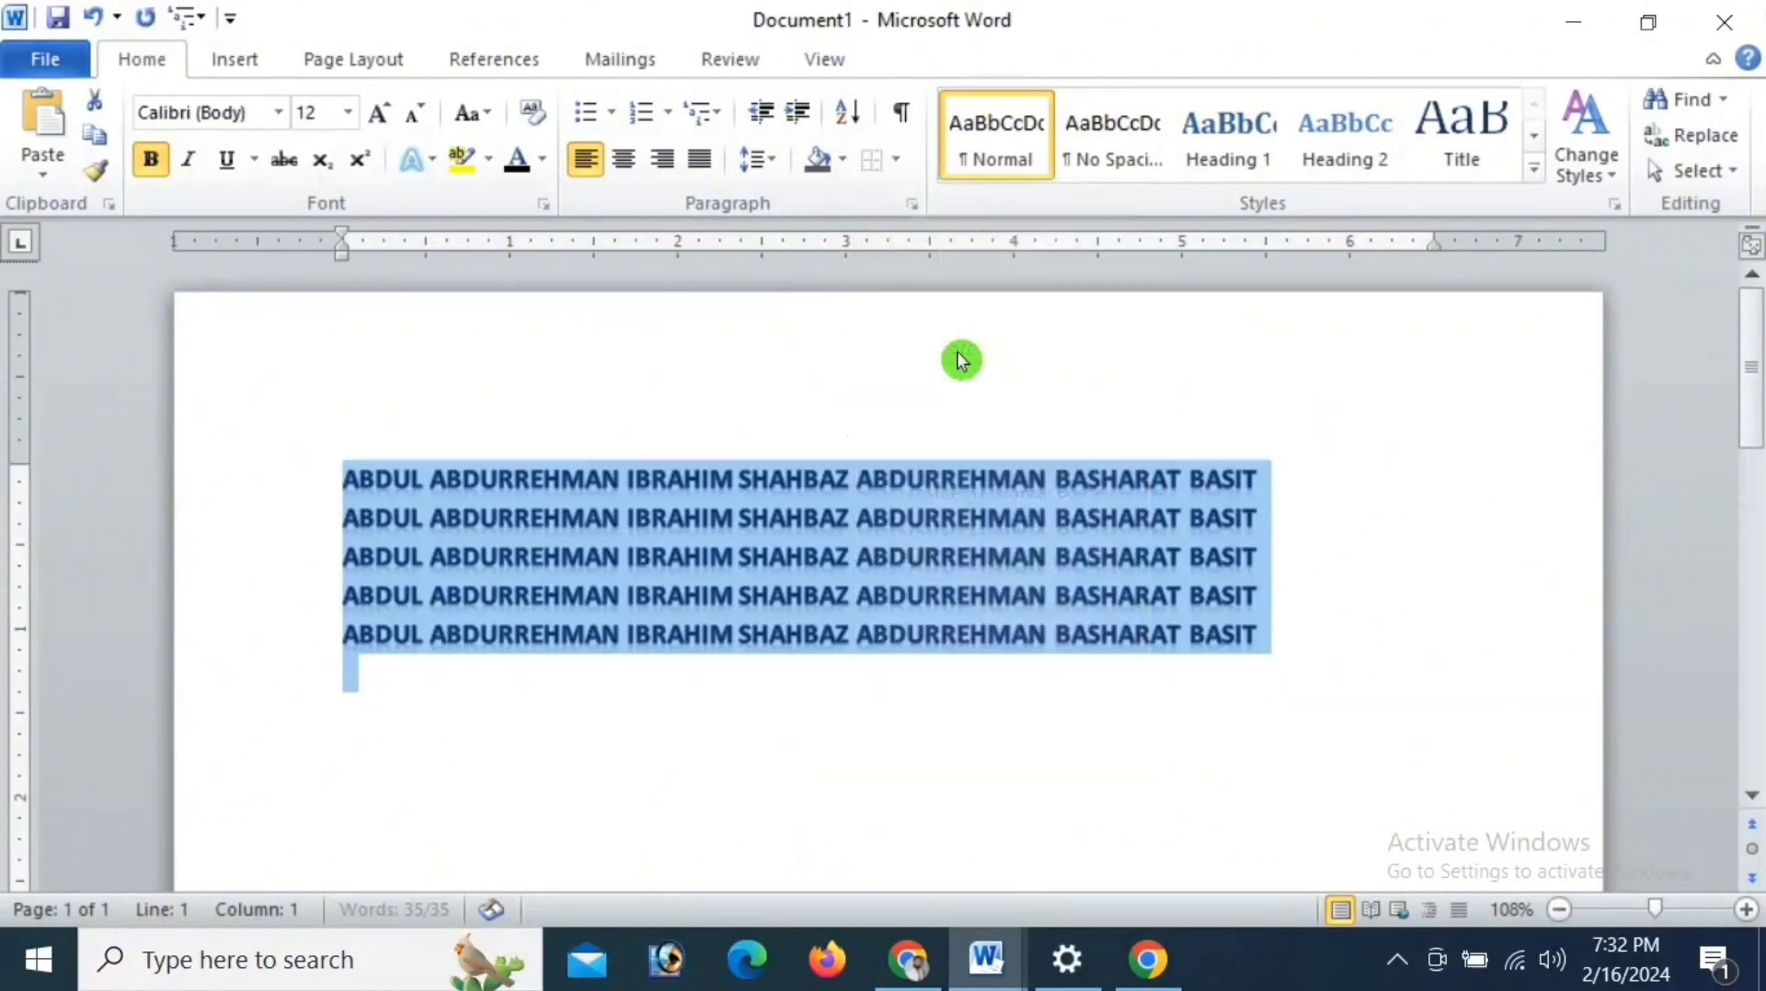
click(940, 530)
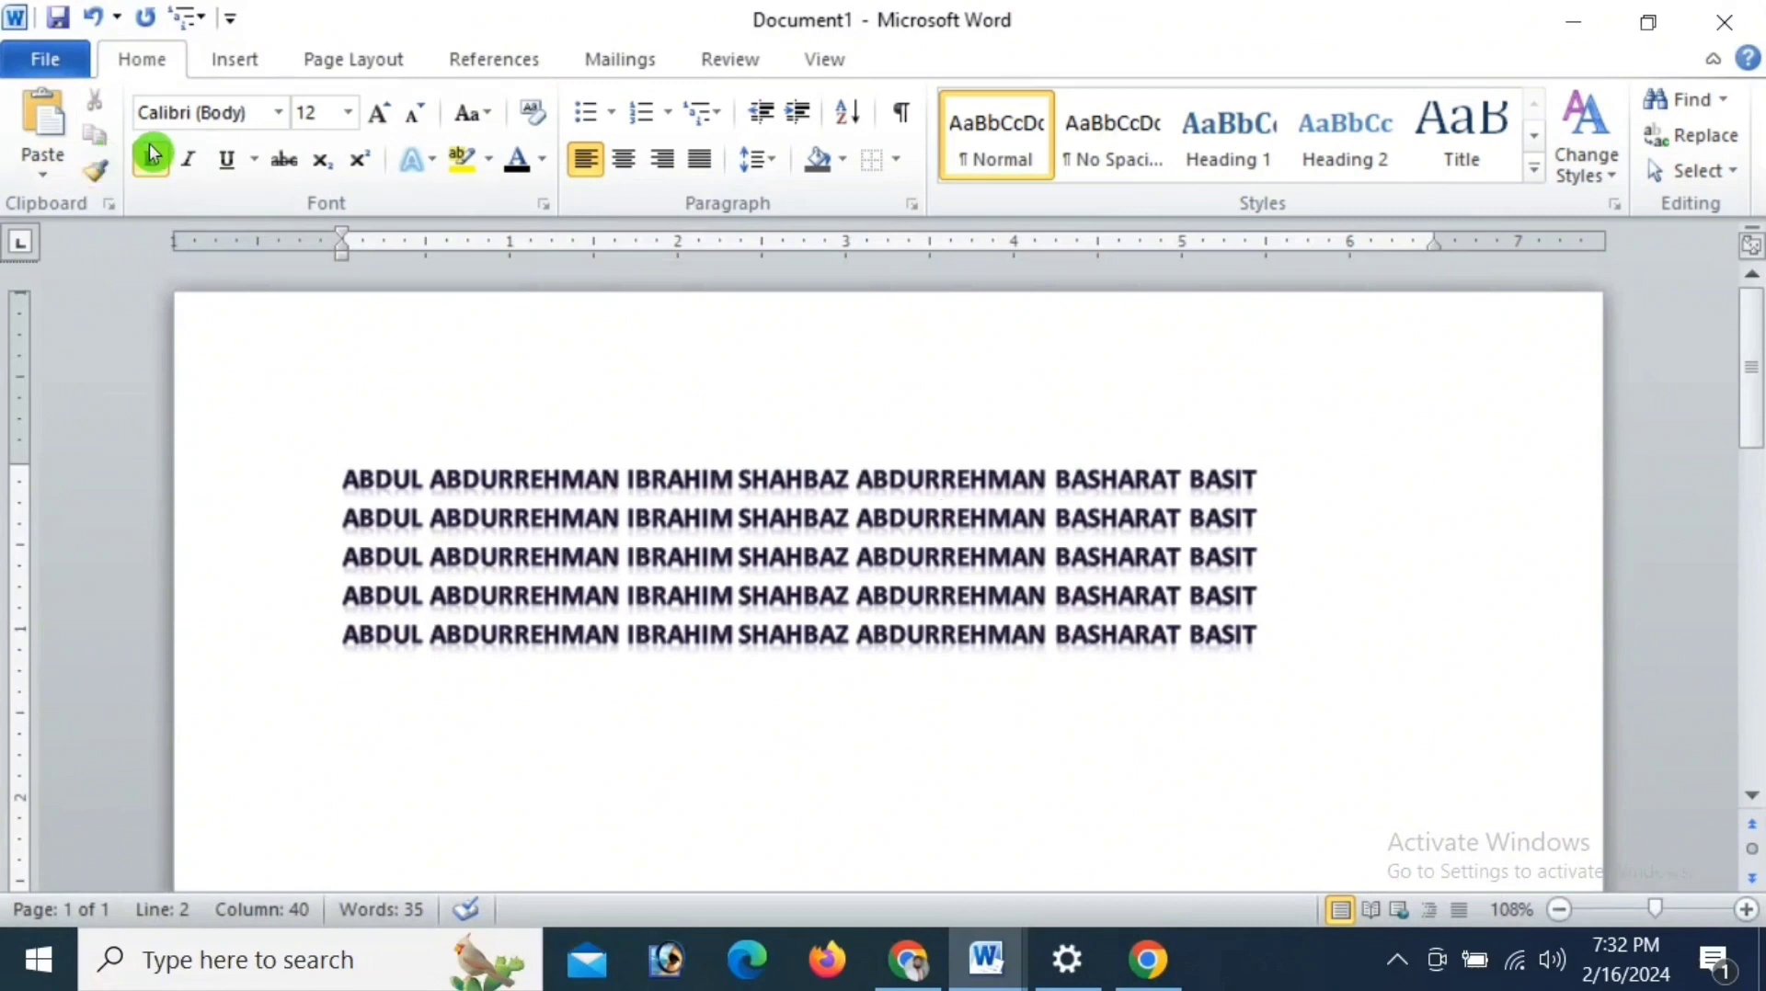
click(239, 63)
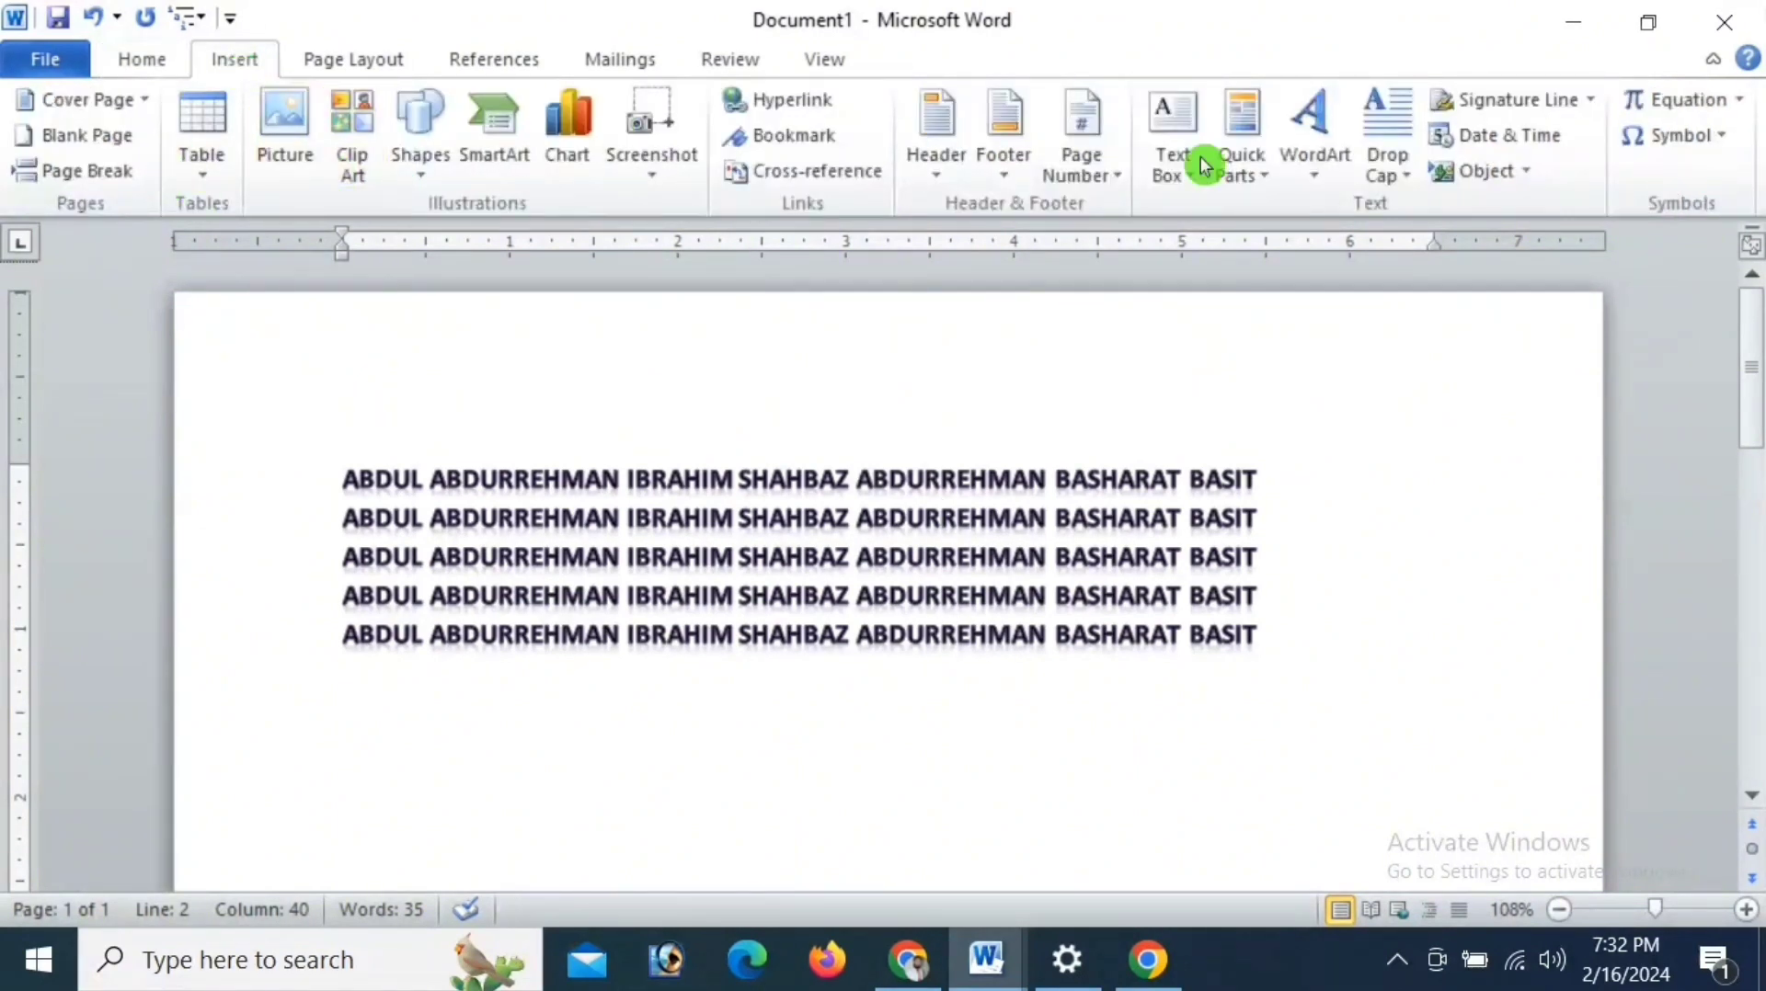
click(395, 59)
click(534, 60)
click(644, 61)
click(731, 61)
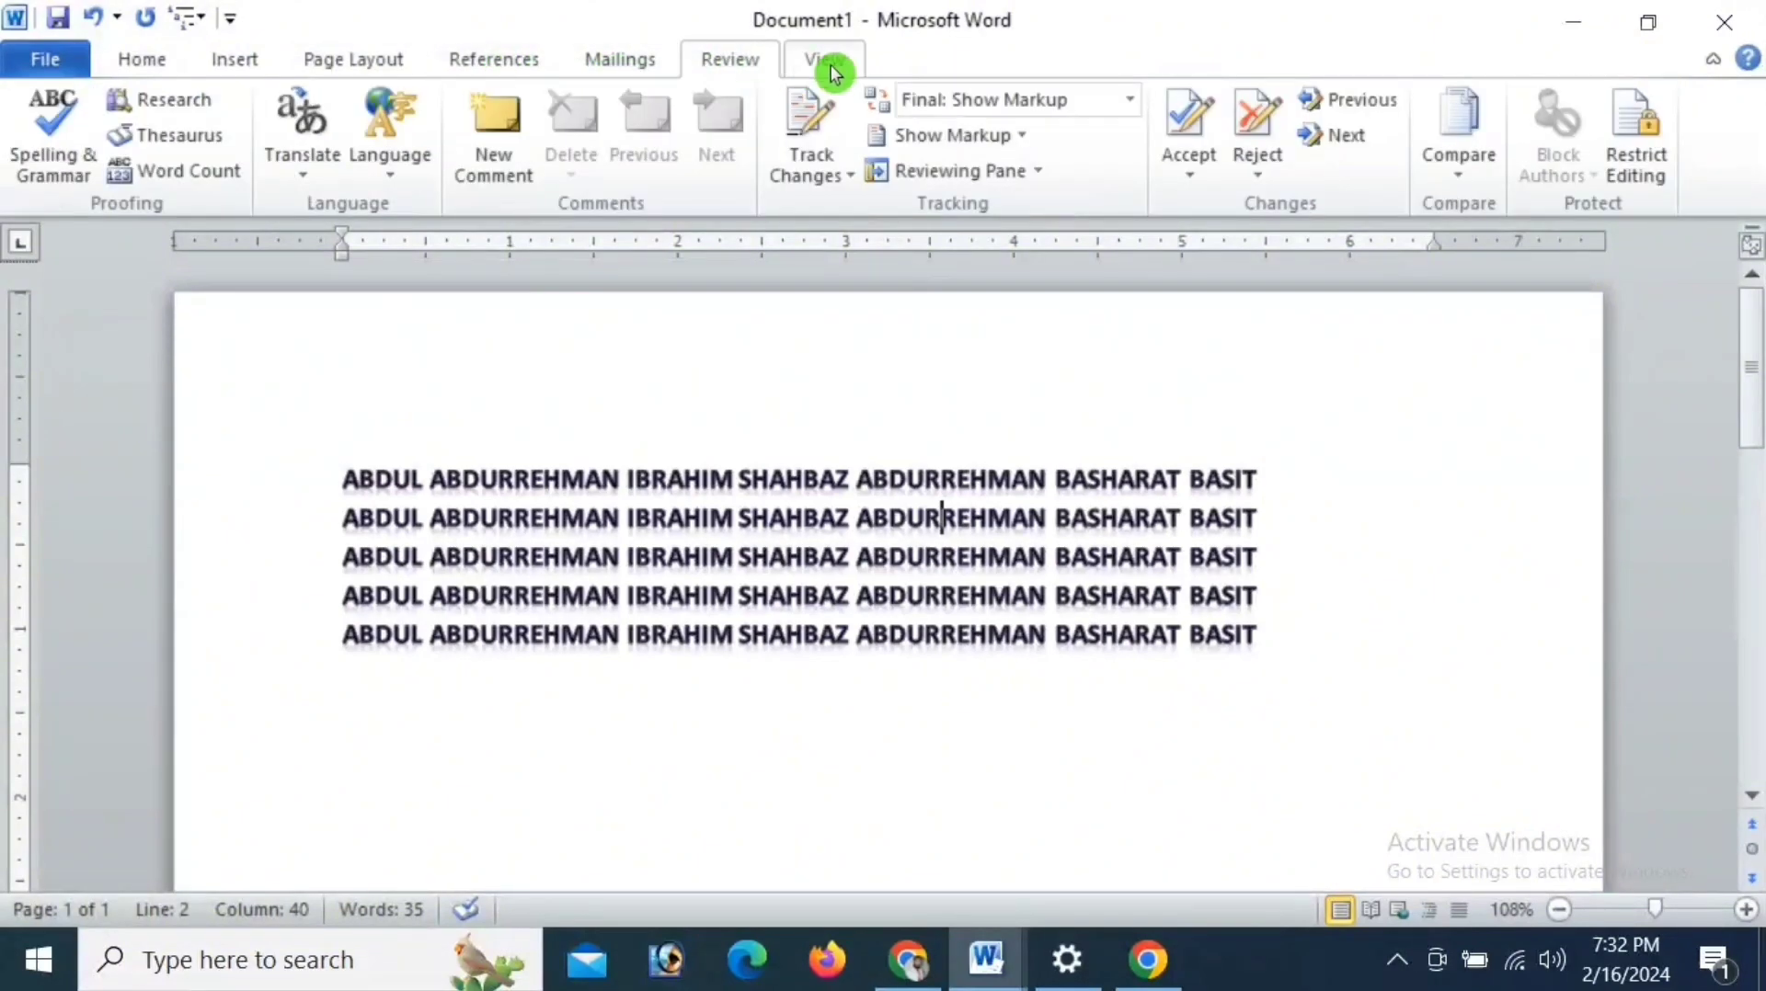
- Show the Clipboard pane with its stored items beside the document
click(825, 62)
click(156, 60)
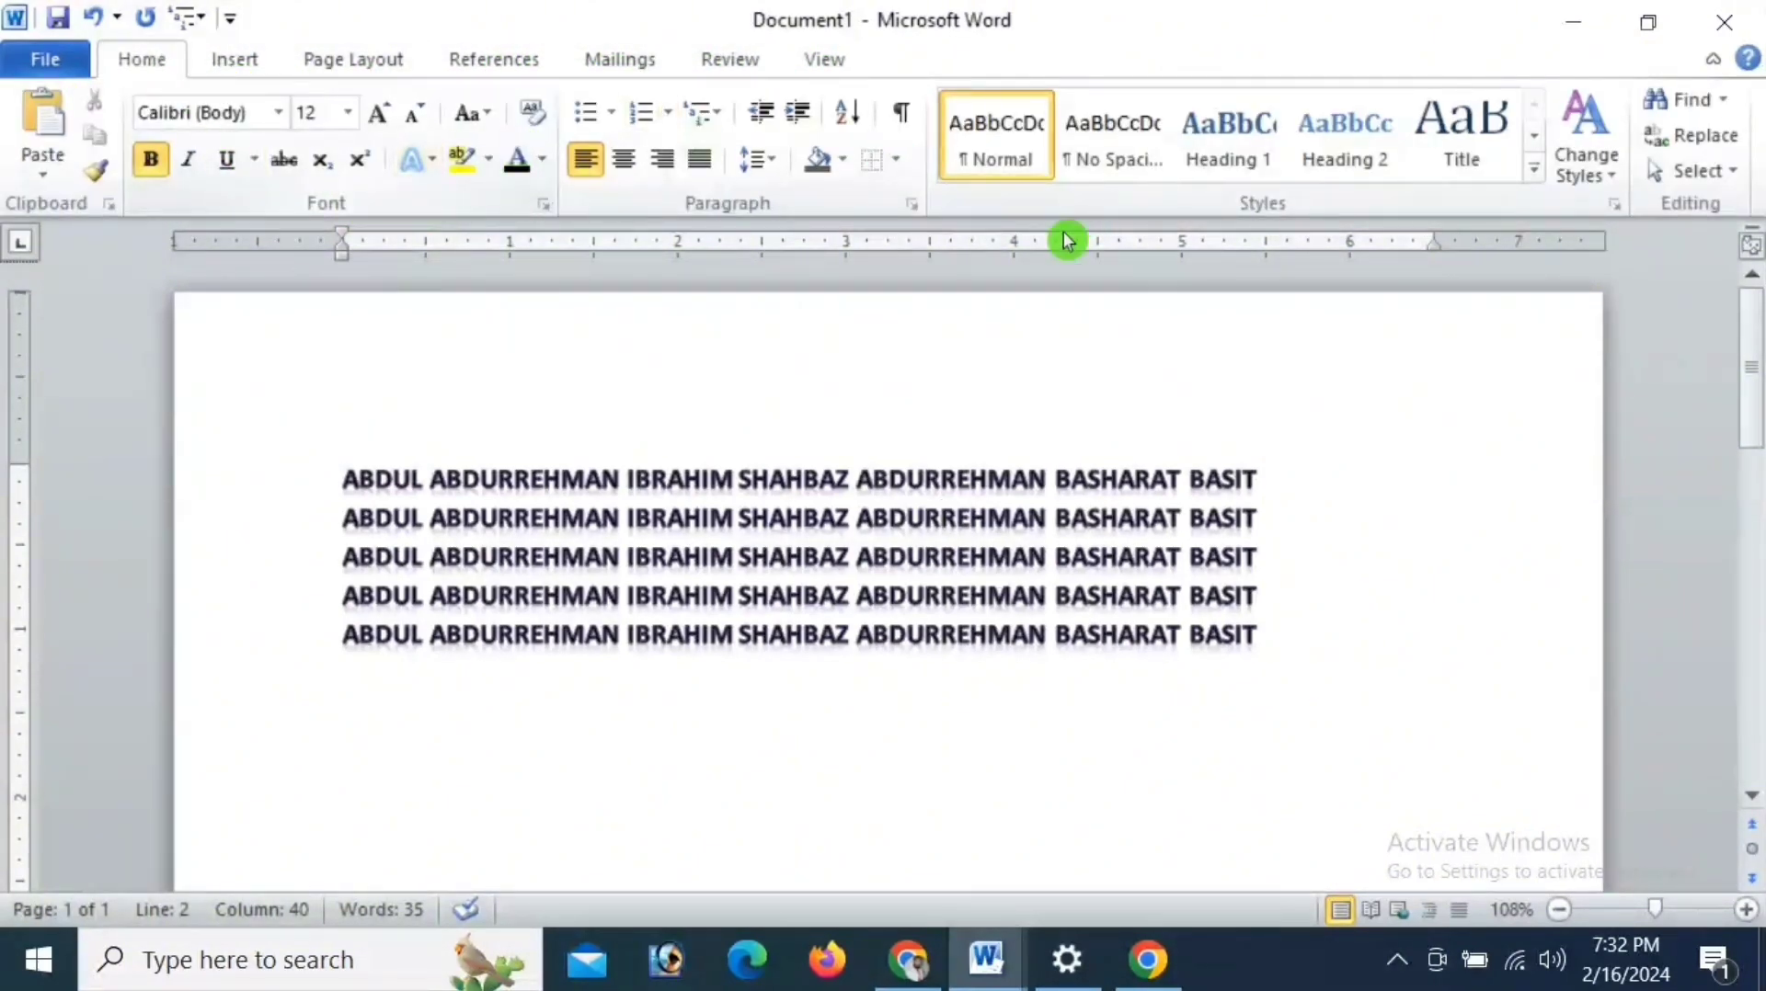
click(108, 208)
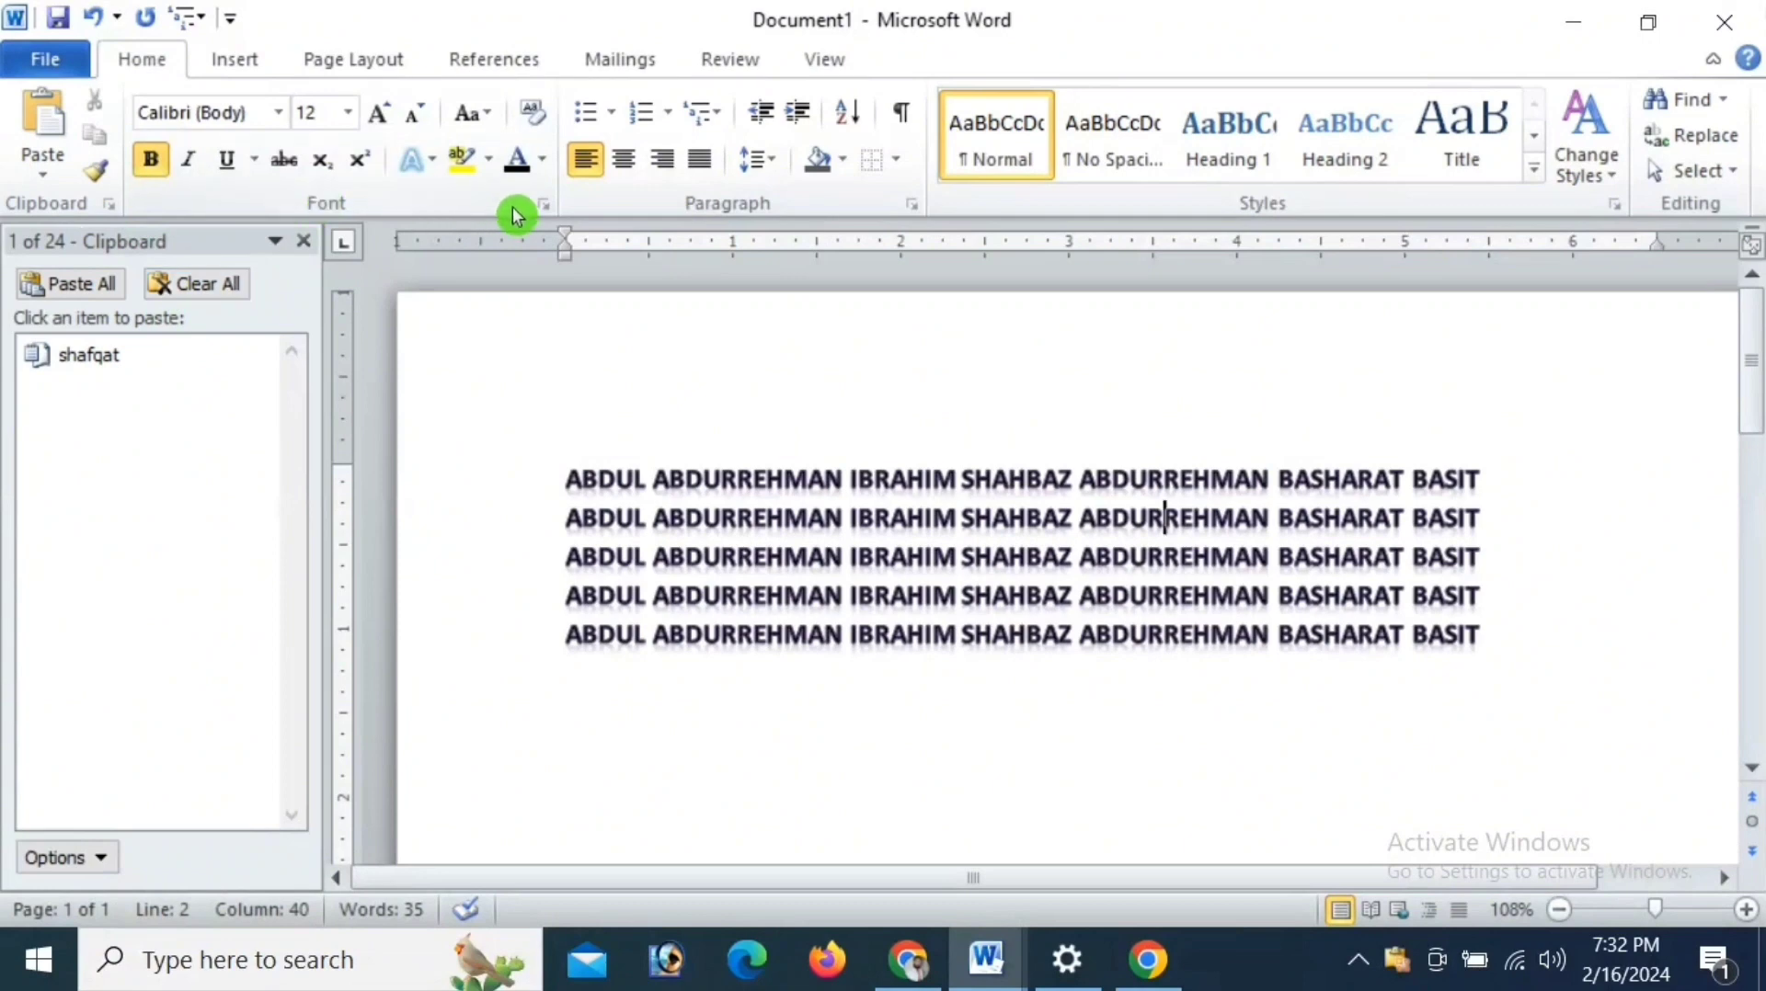
- Examine the full Font settings and Paragraph settings for the current line, closing each without changes
click(541, 204)
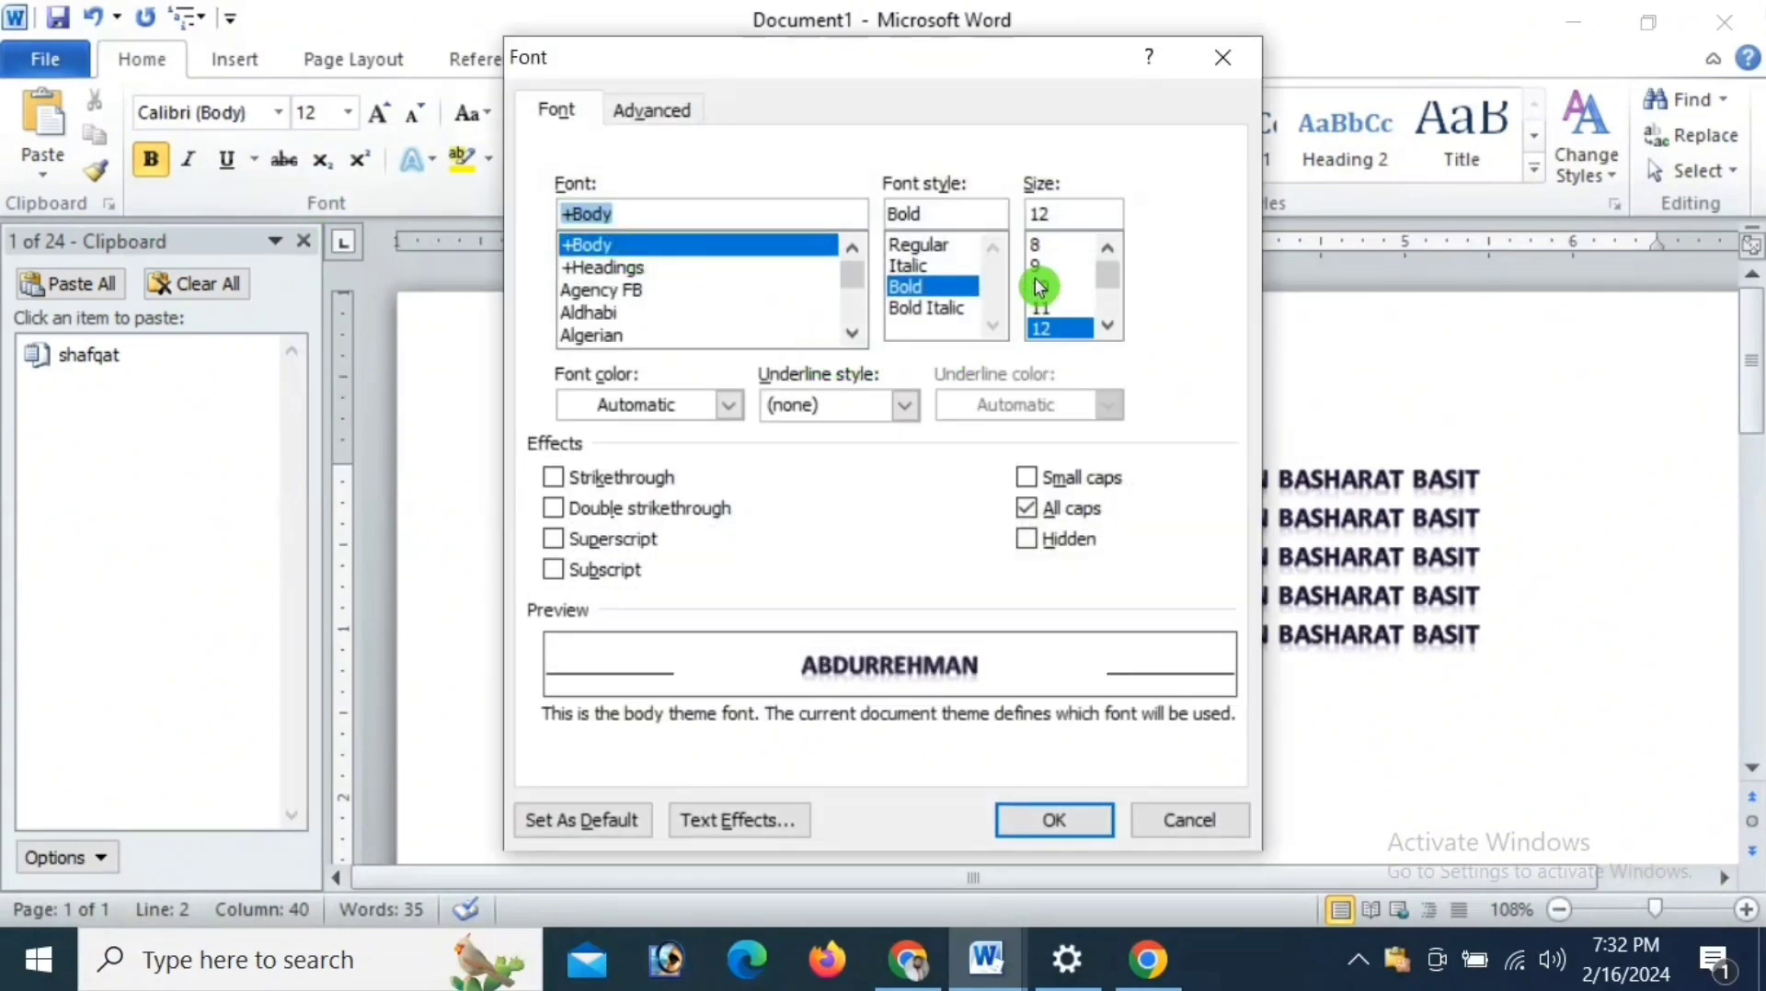
click(1195, 821)
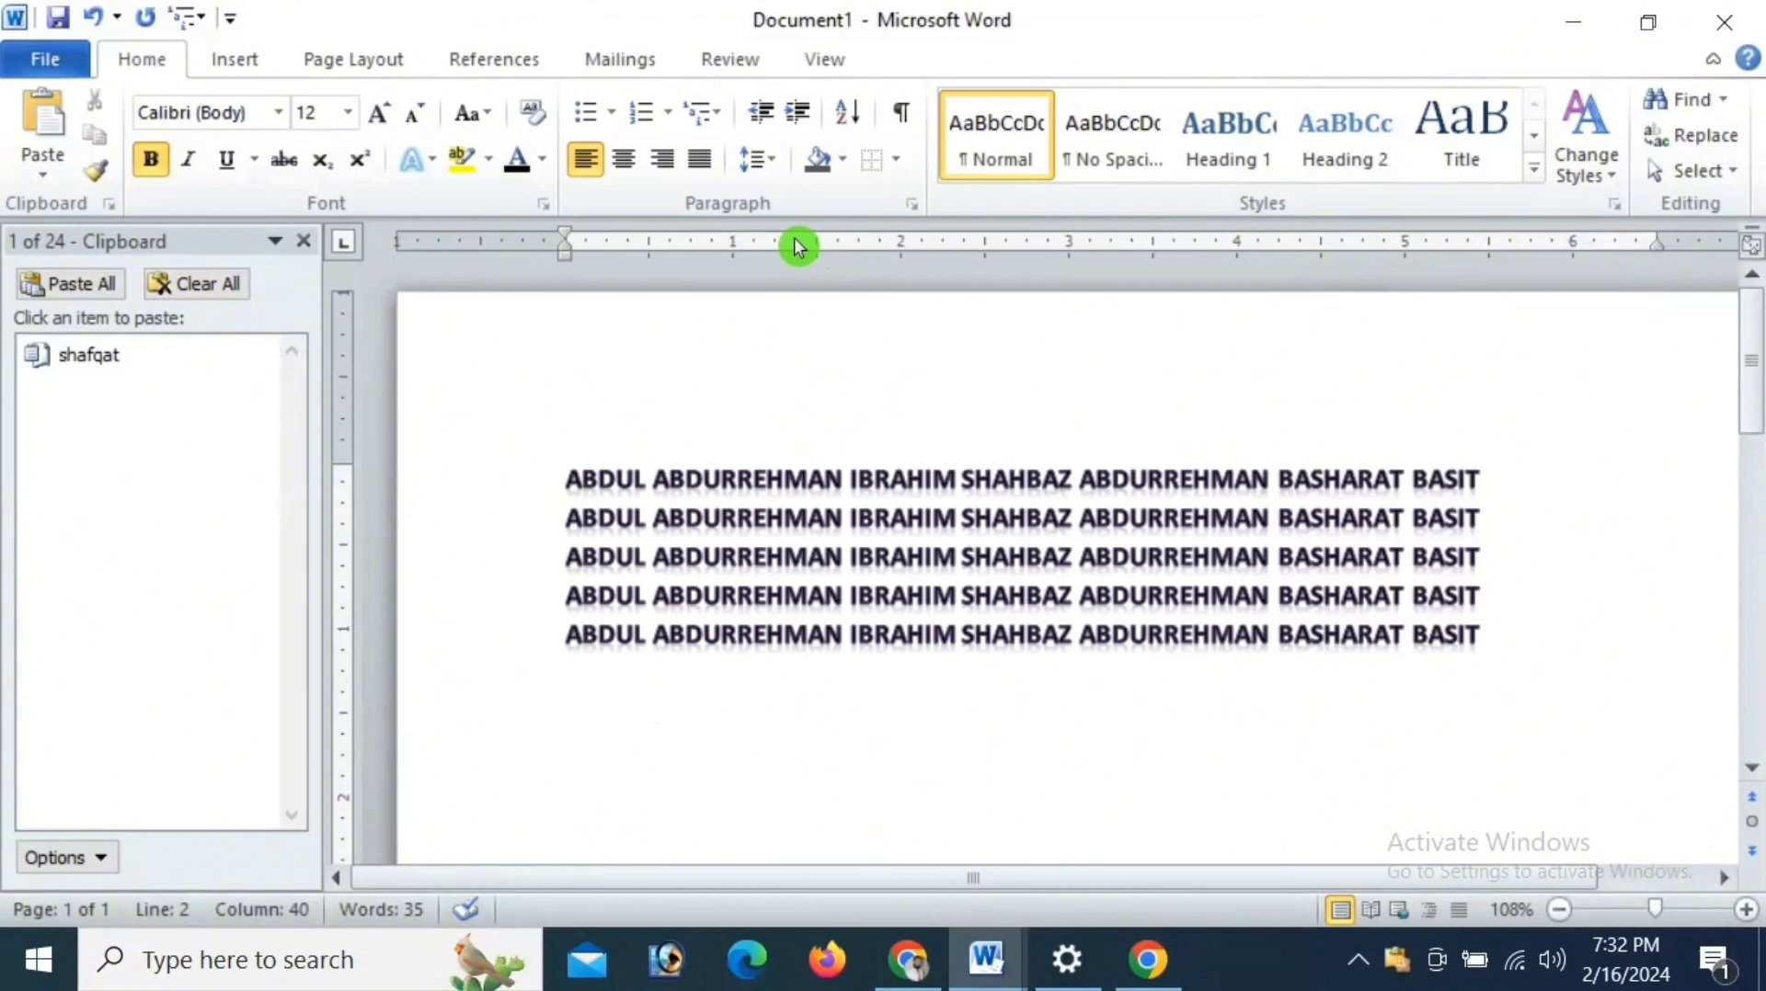
click(909, 205)
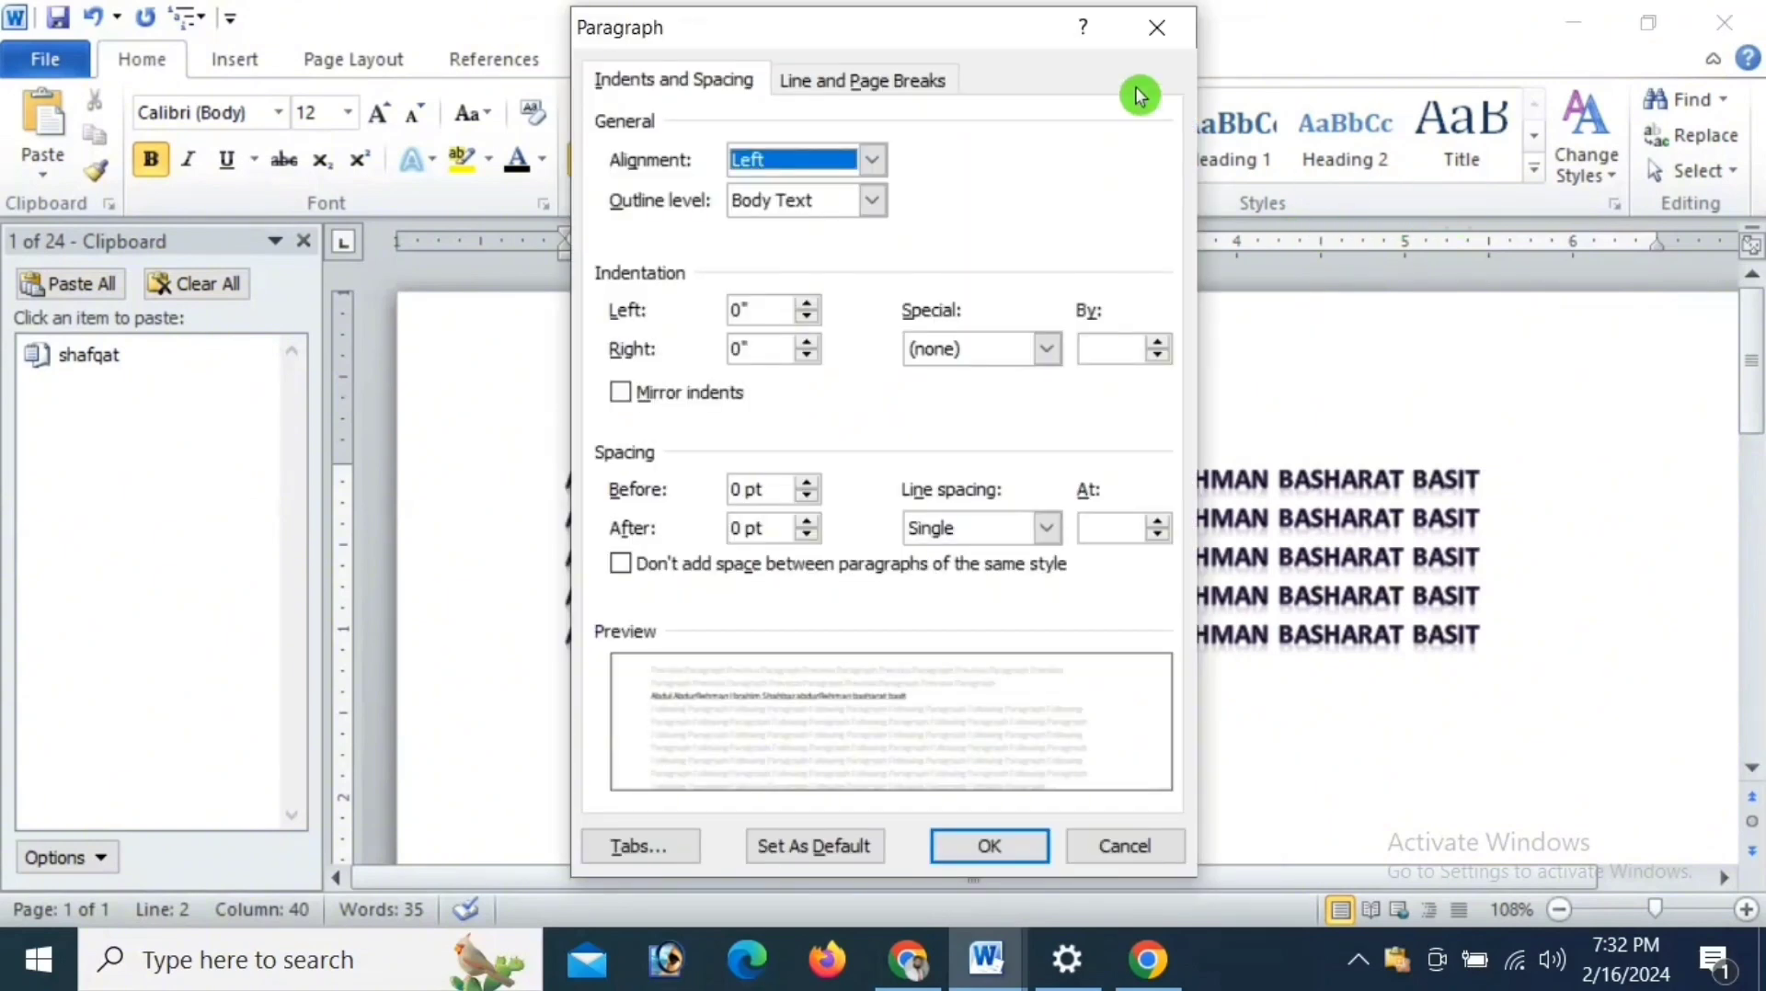
click(1157, 28)
- Examine the complete list of styles and the Change Styles options, closing both without applying a style
click(1621, 204)
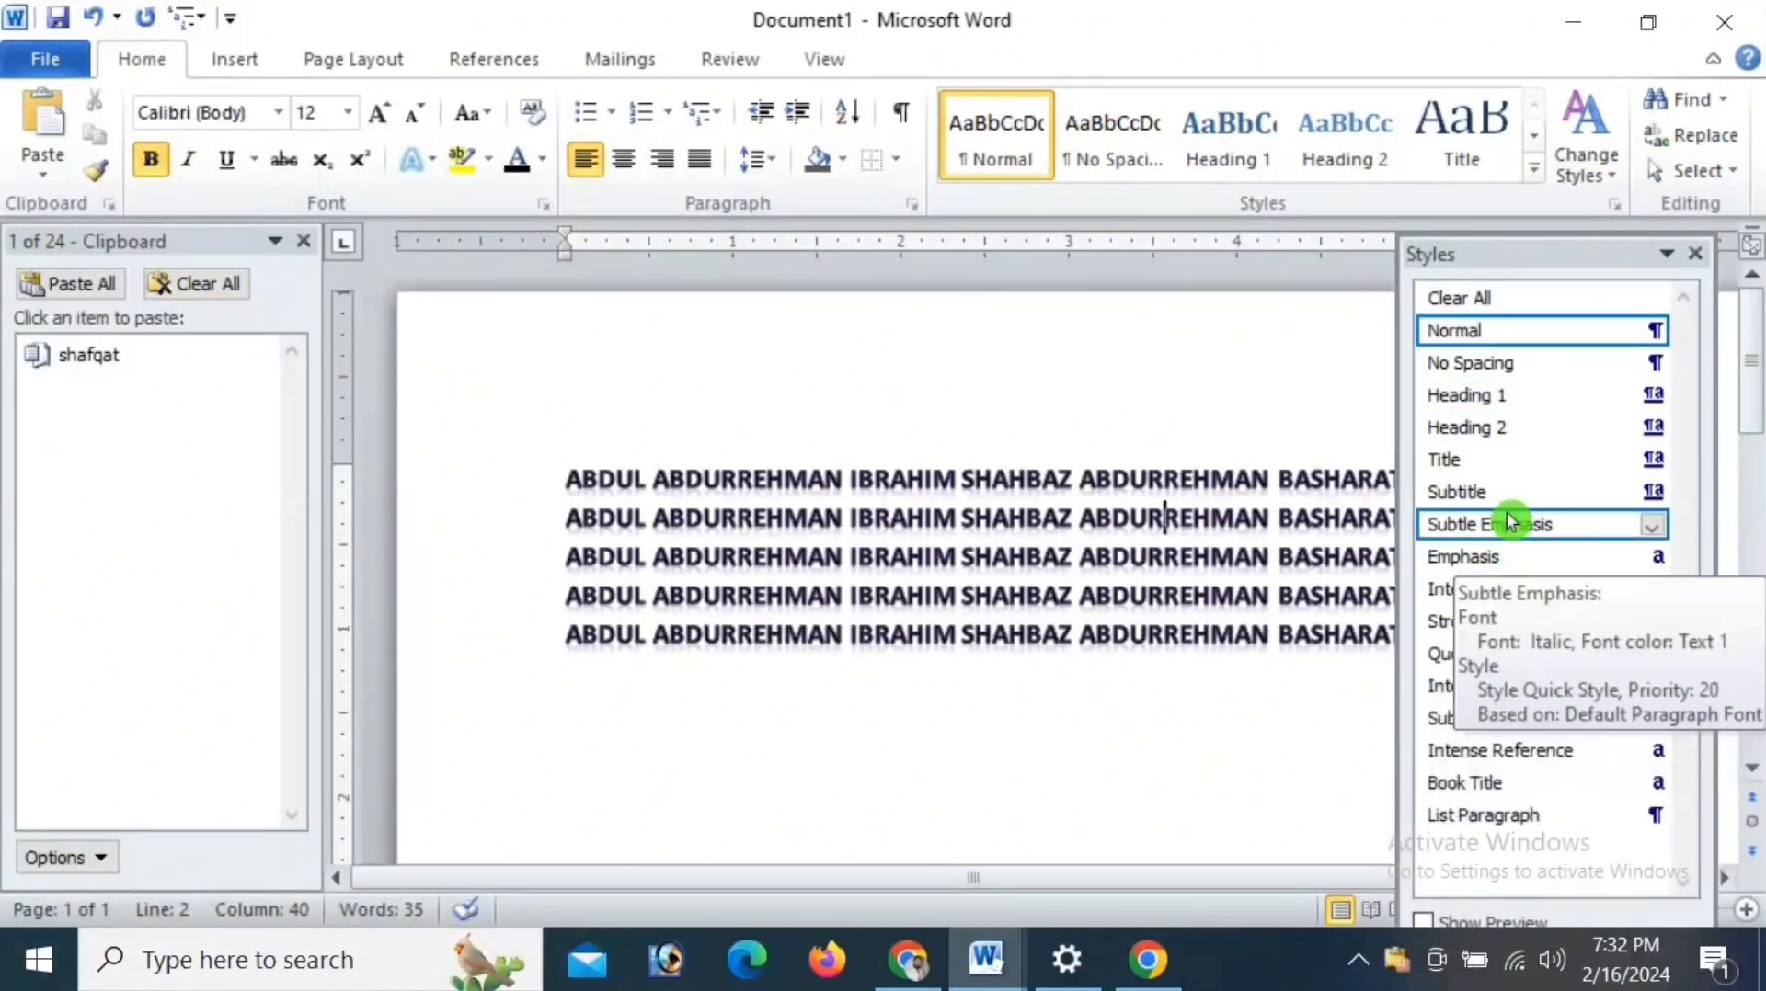
click(1487, 297)
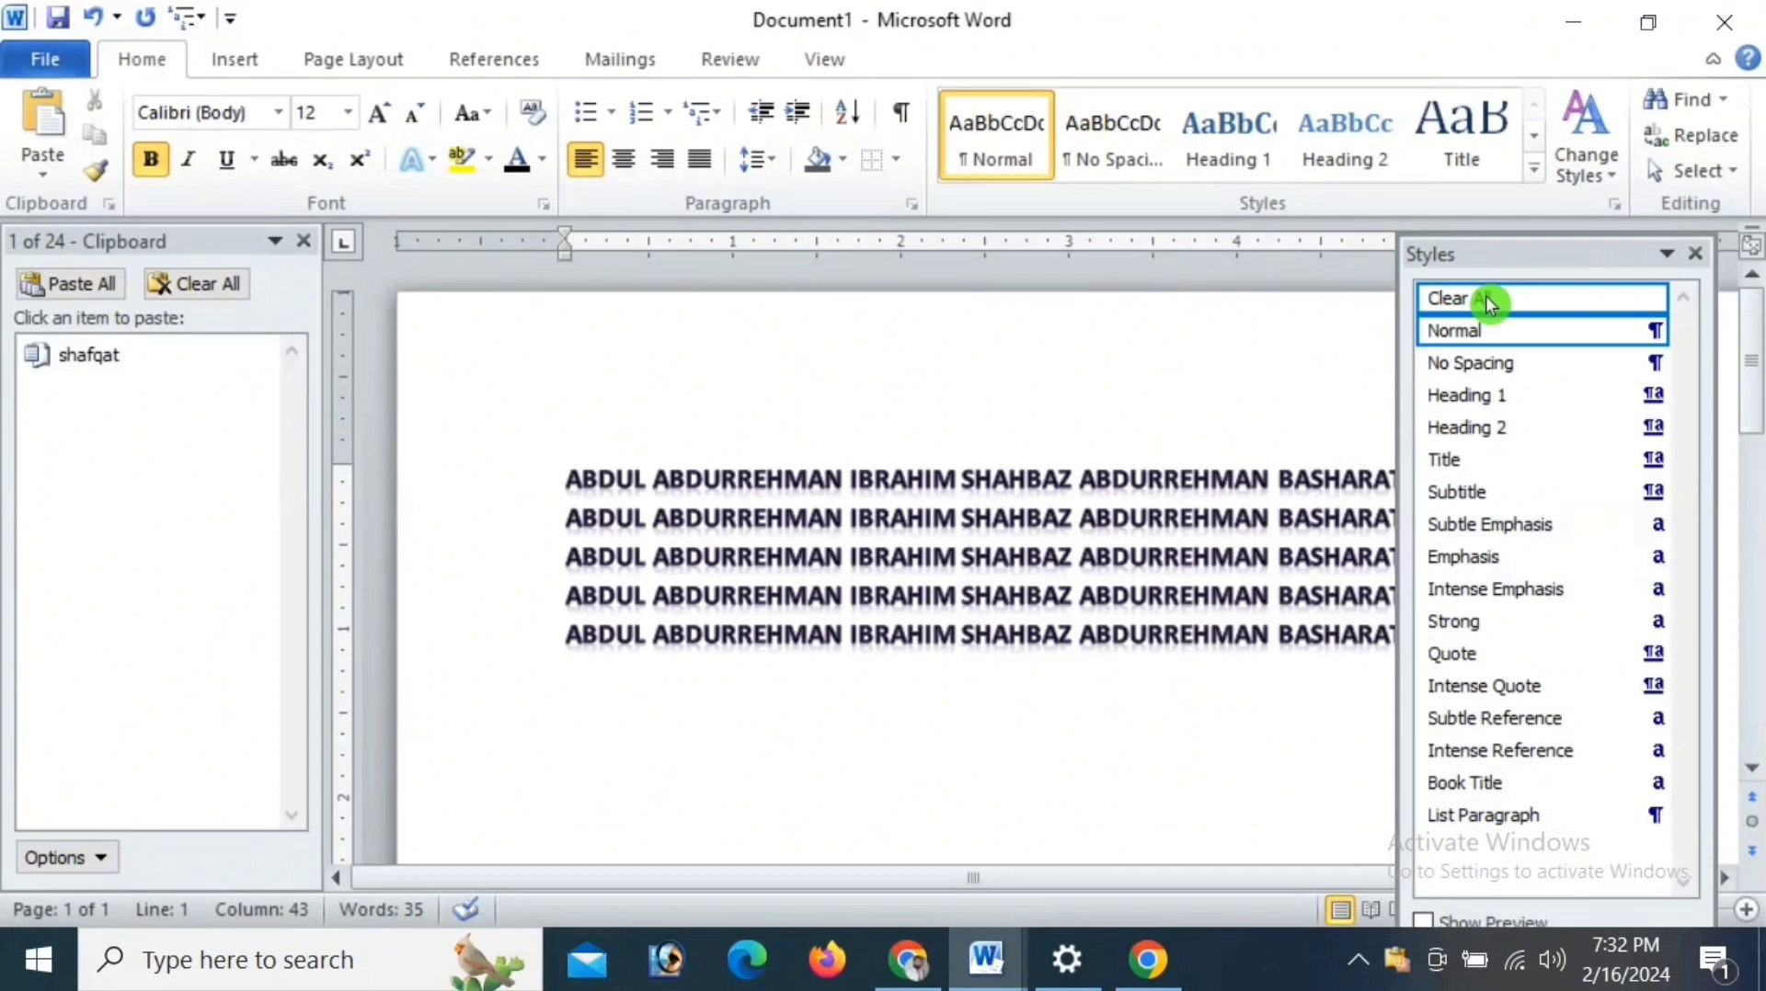
click(1695, 250)
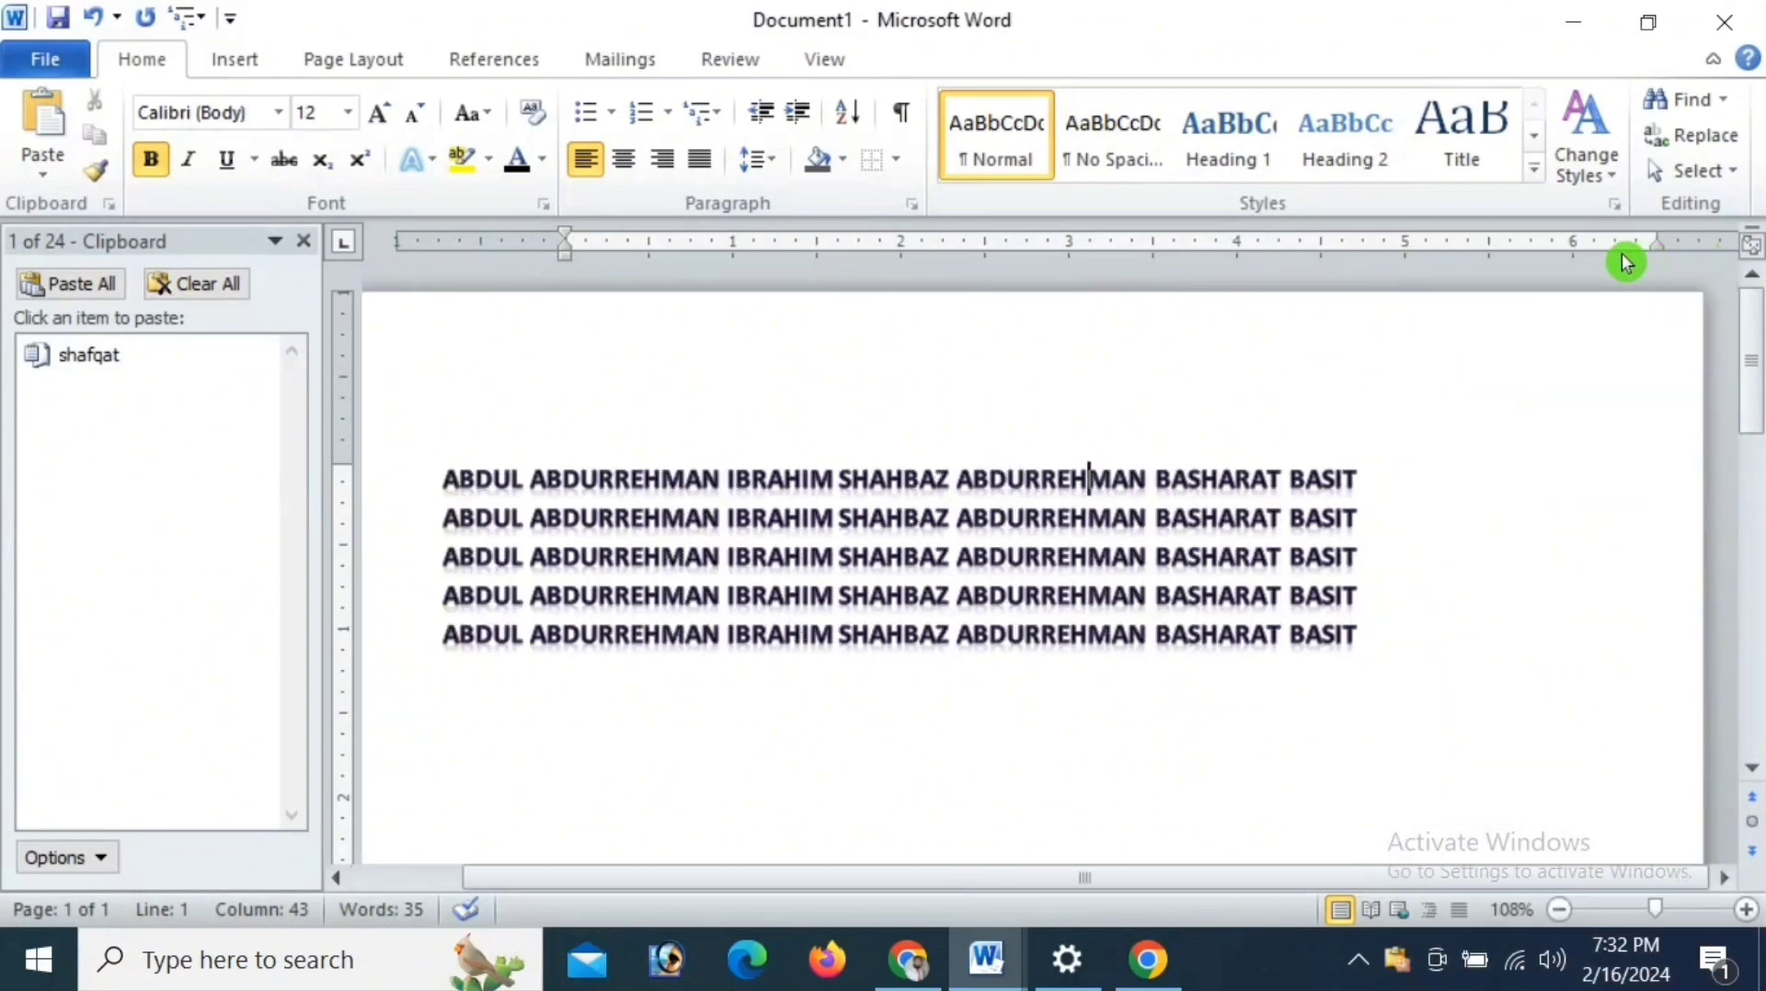
click(1617, 183)
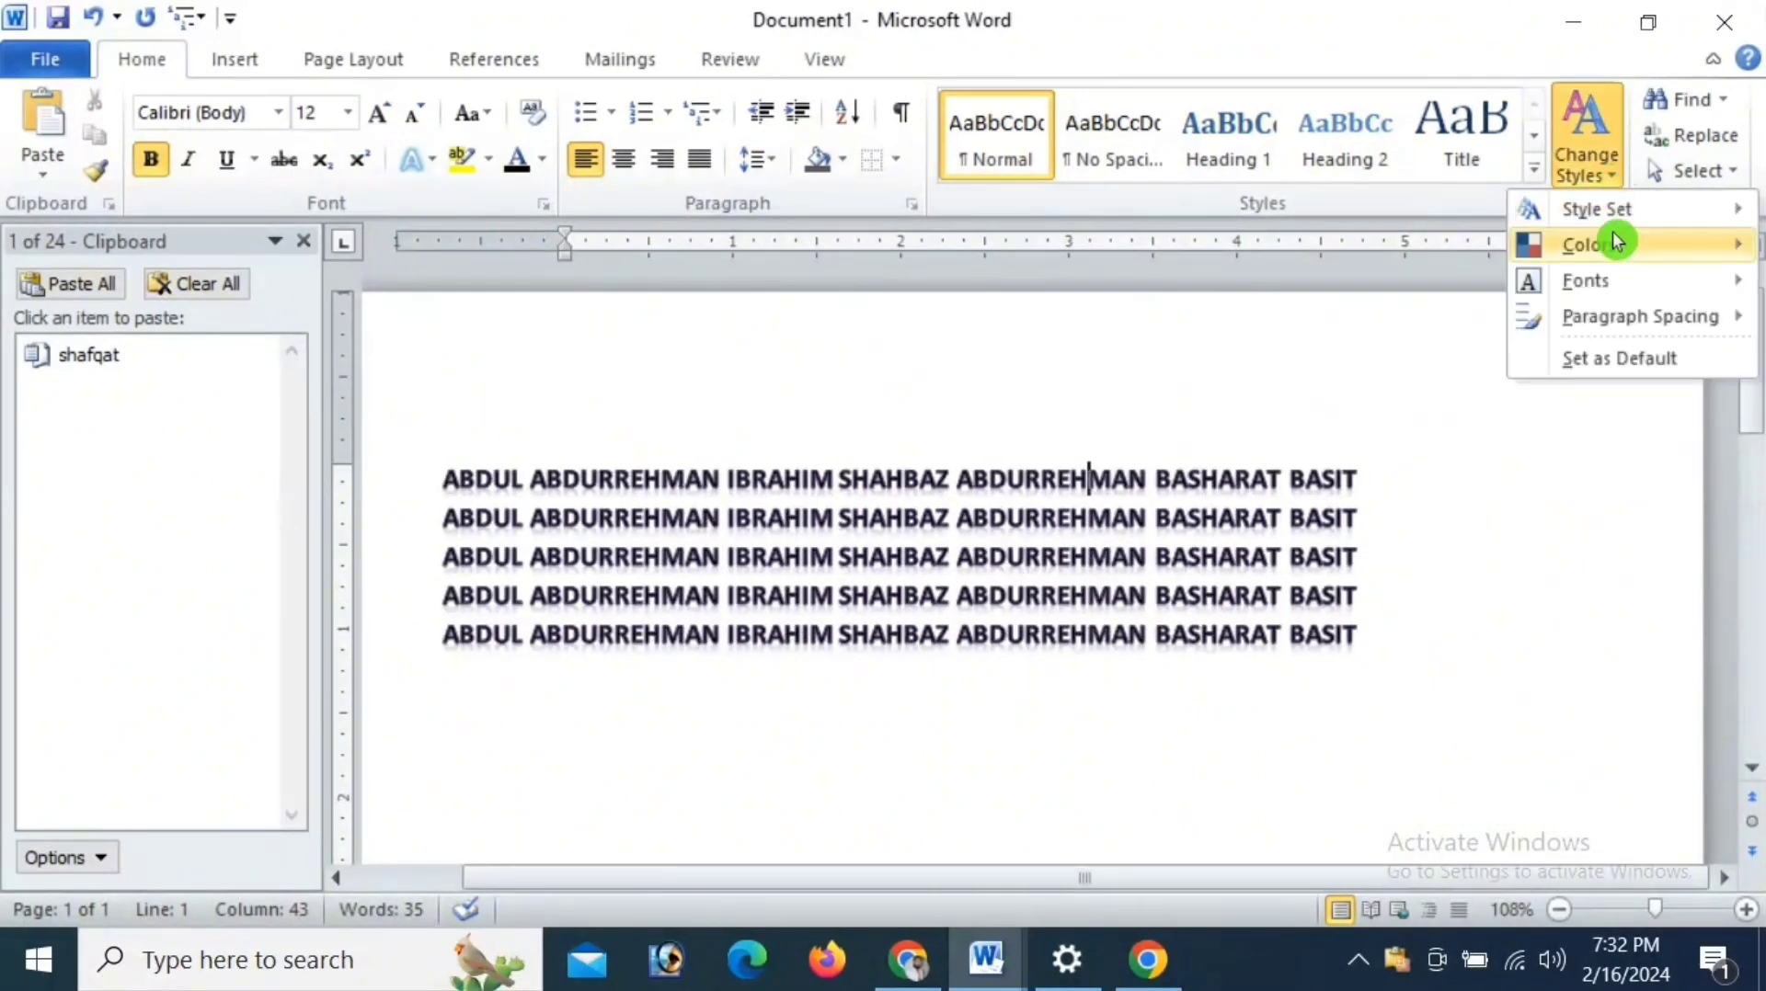
mouse_move(1598, 337)
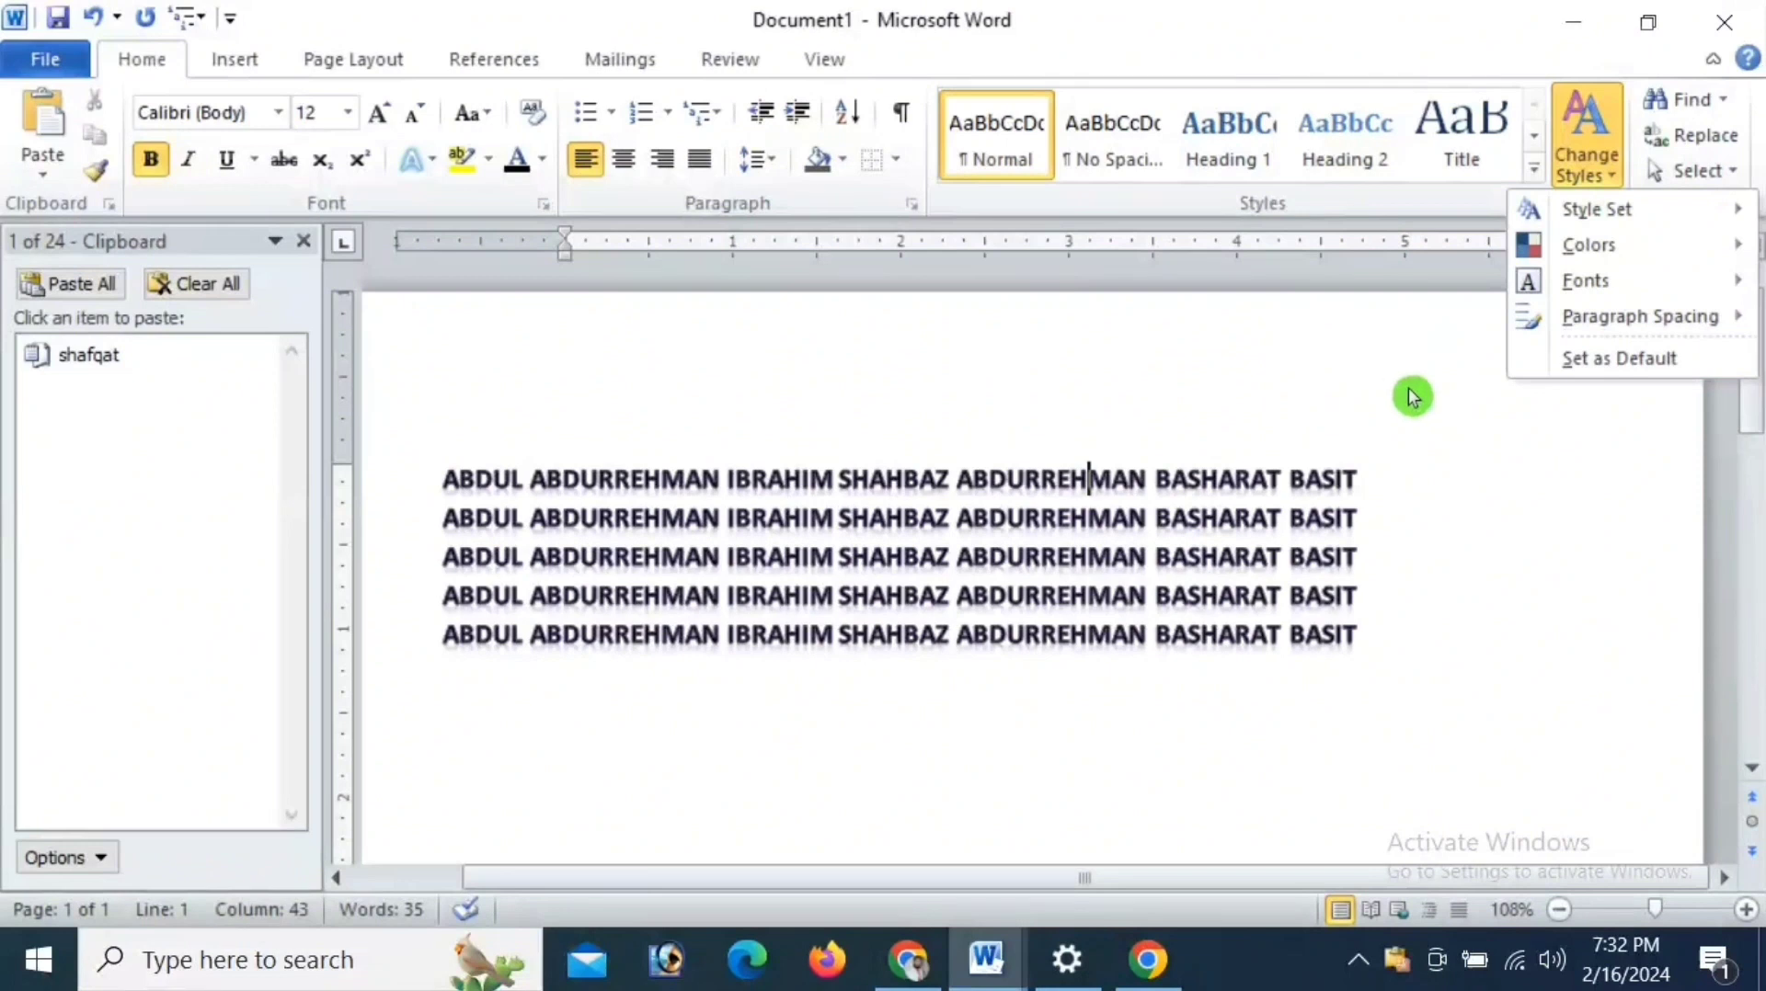
click(1408, 390)
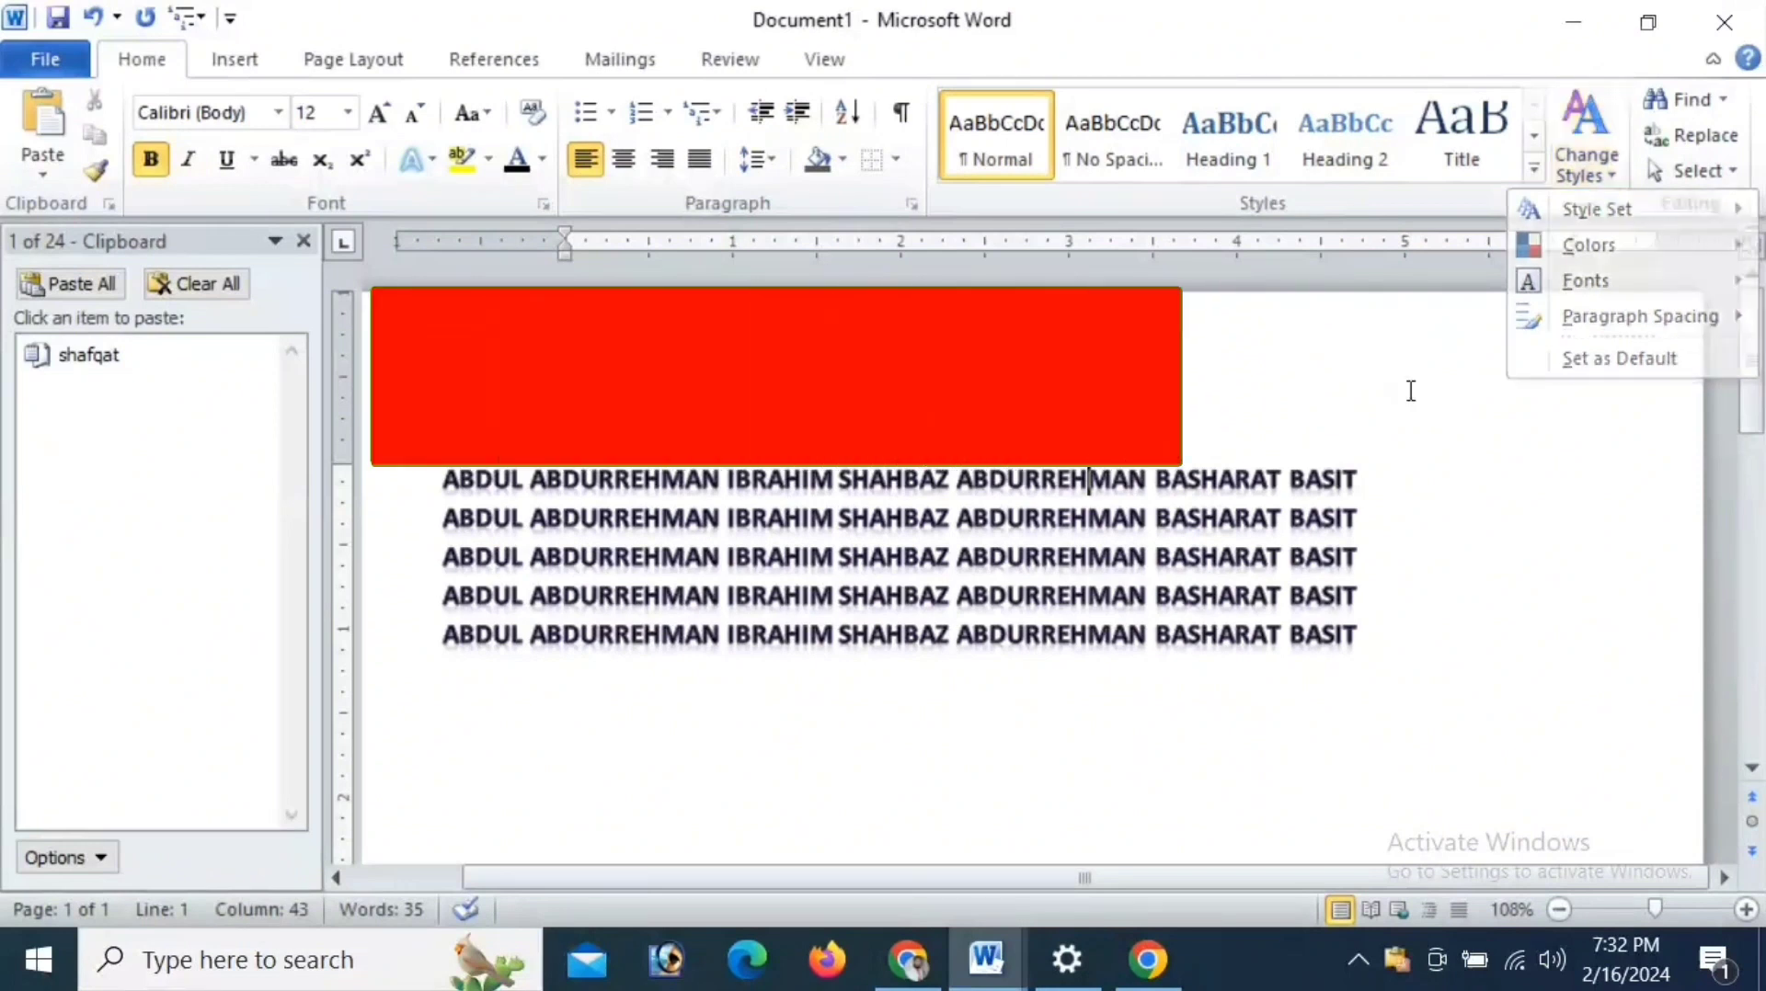